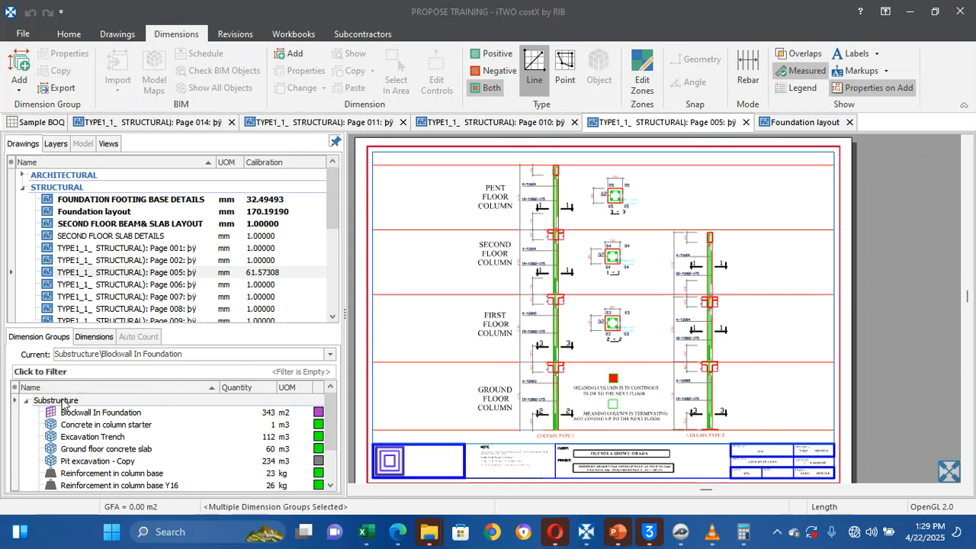
pyautogui.click(27, 402)
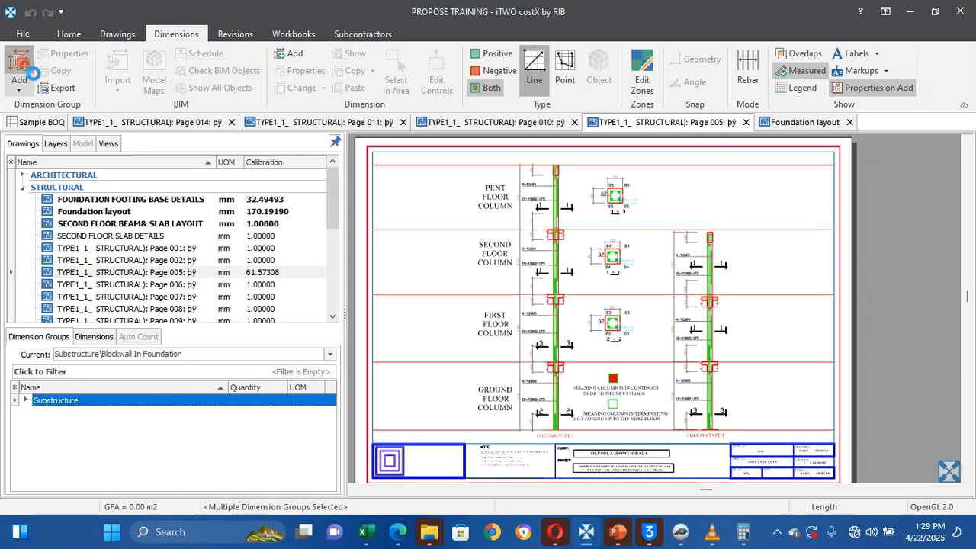
pyautogui.click(21, 67)
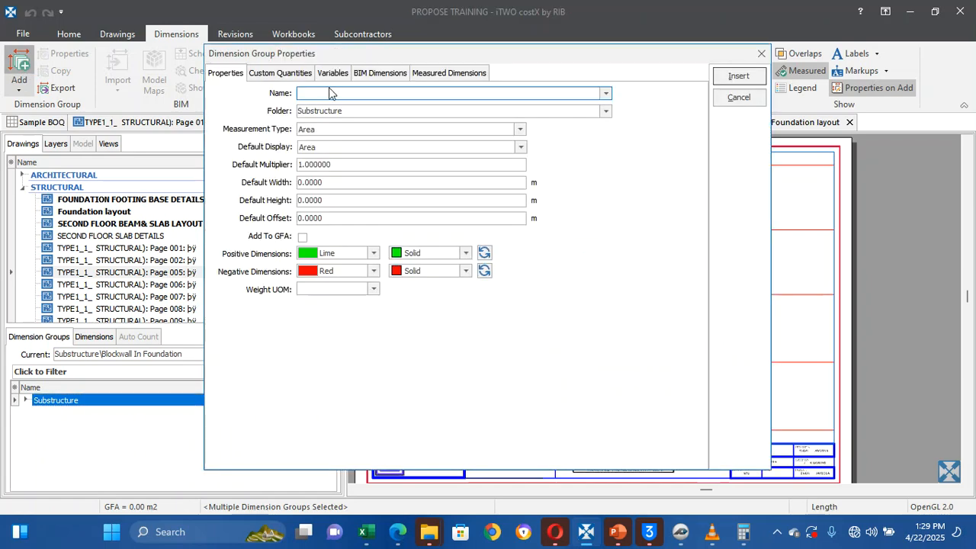
pyautogui.click(605, 93)
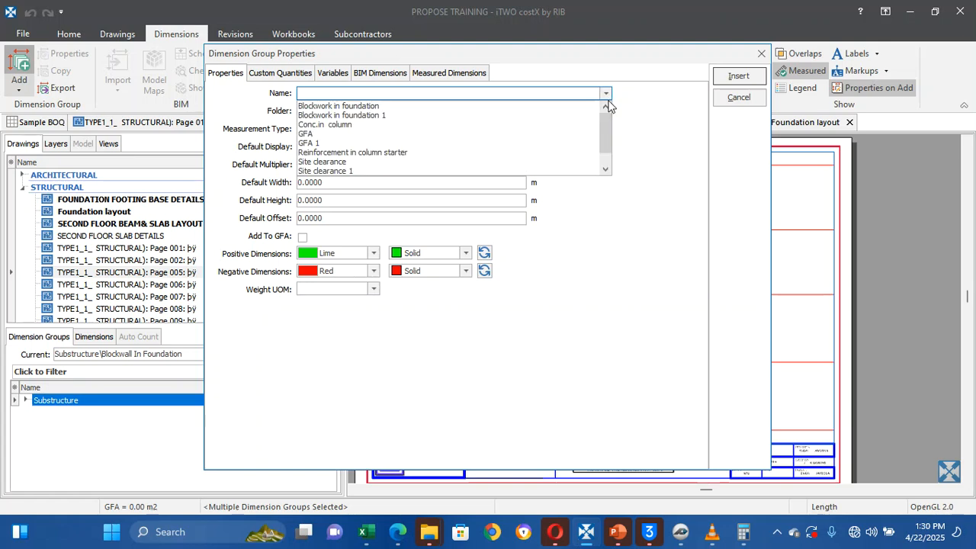
pyautogui.click(592, 90)
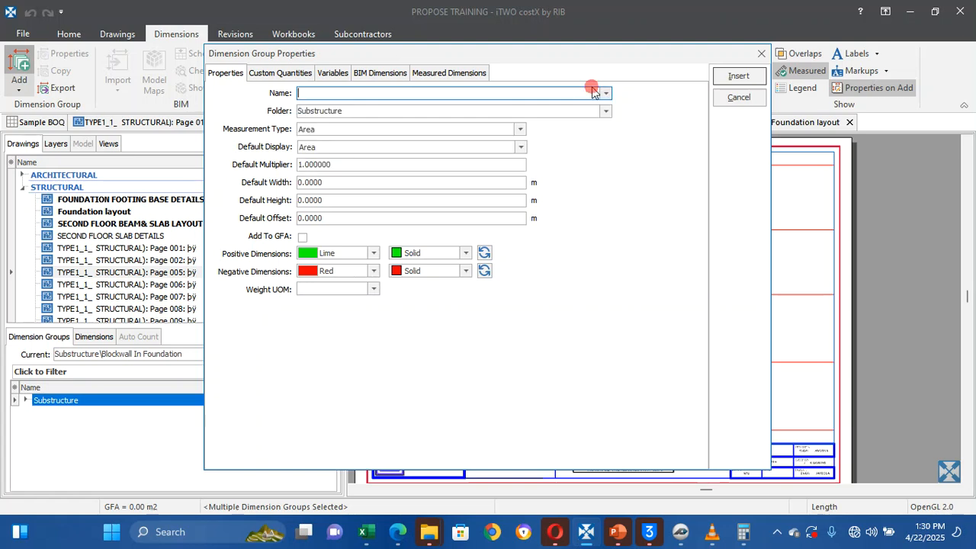
pyautogui.click(738, 96)
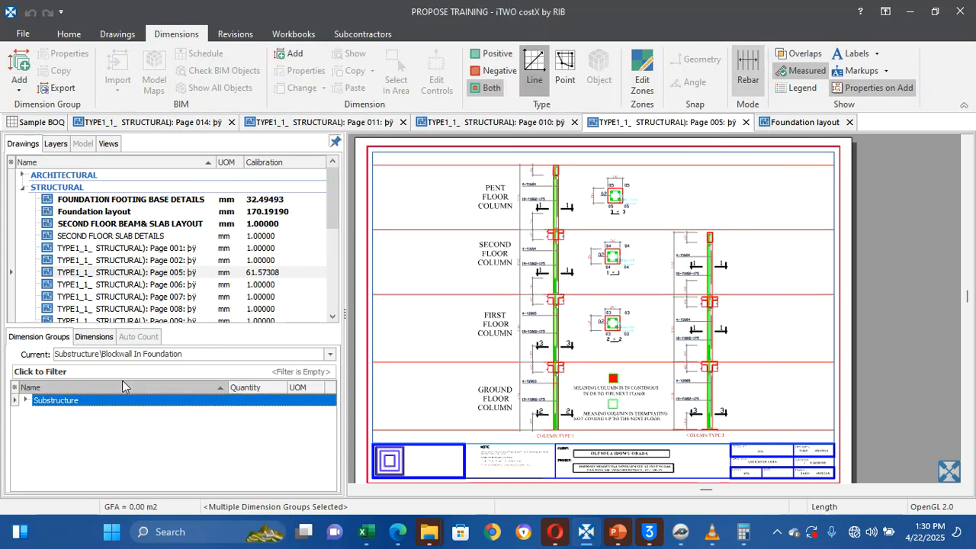
pyautogui.click(27, 400)
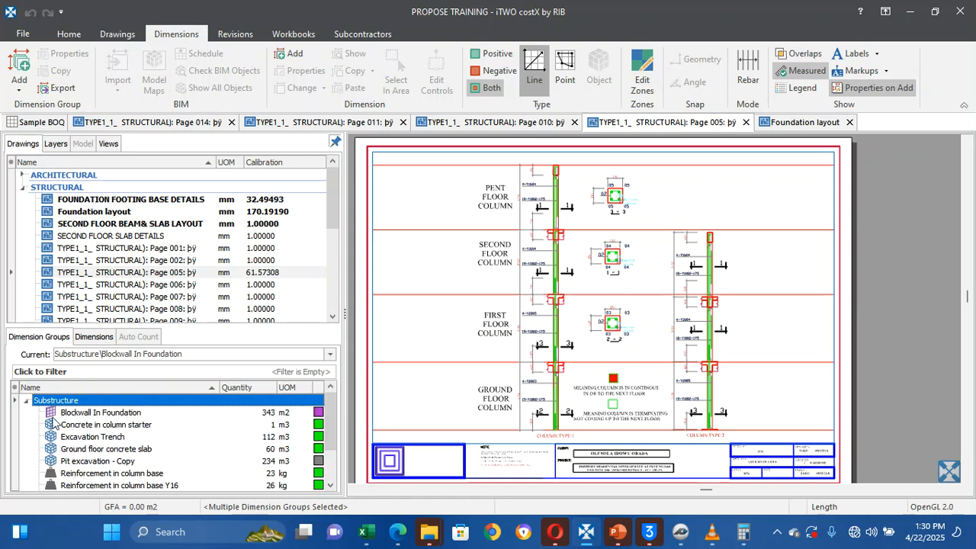
# Review the Concrete in column starter group's custom quantities and measured-dimension formulas, and look through the other Substructure dimension groups
pyautogui.scroll(-3, 97, 451)
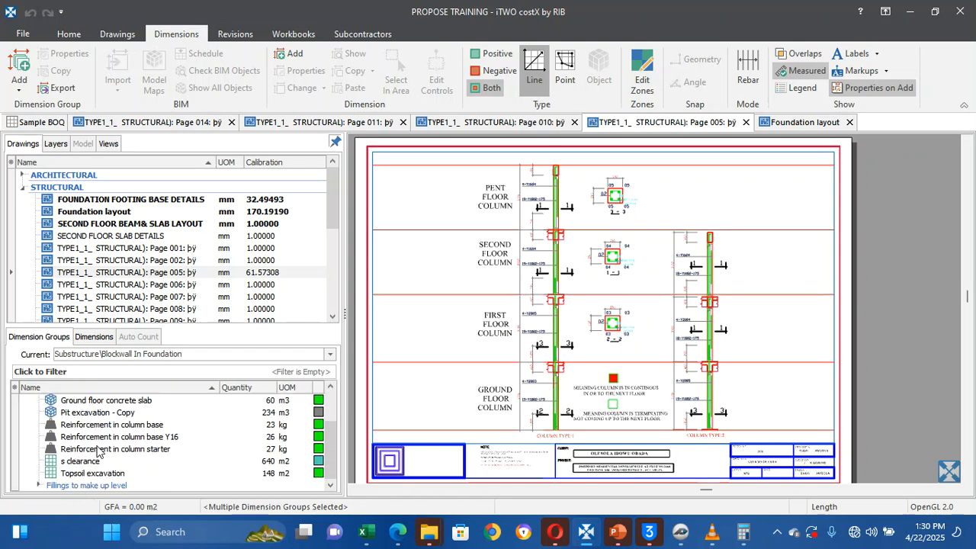
pyautogui.scroll(3, 97, 451)
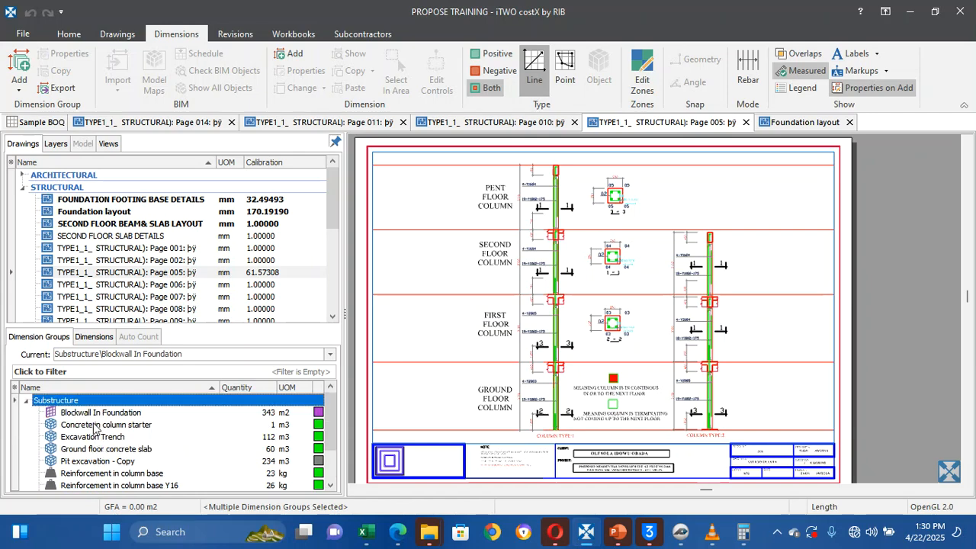
pyautogui.doubleClick(97, 426)
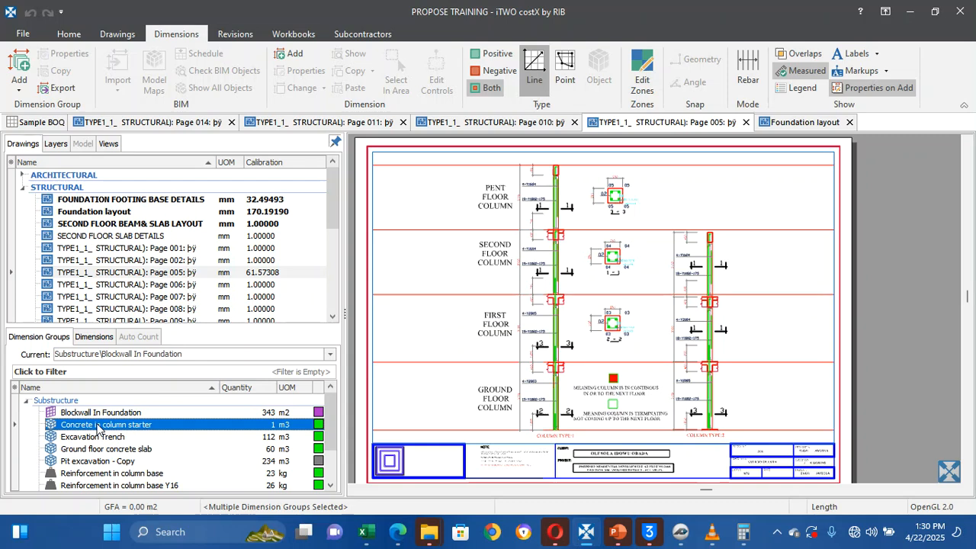
pyautogui.click(276, 74)
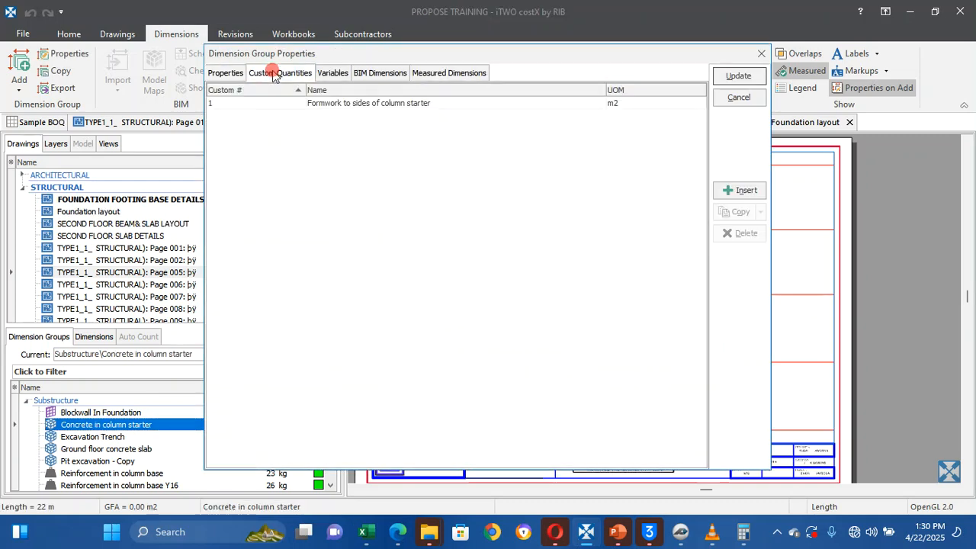
pyautogui.click(462, 73)
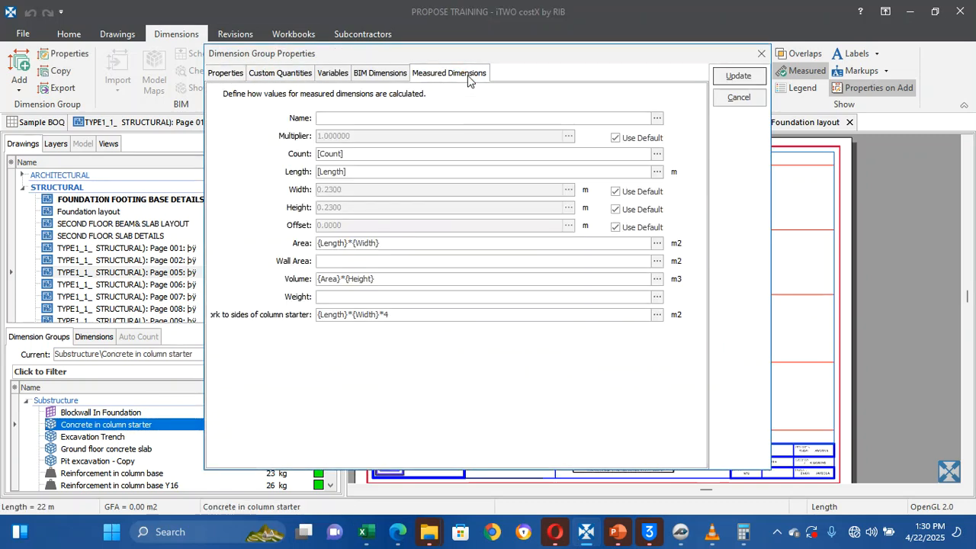
pyautogui.click(764, 58)
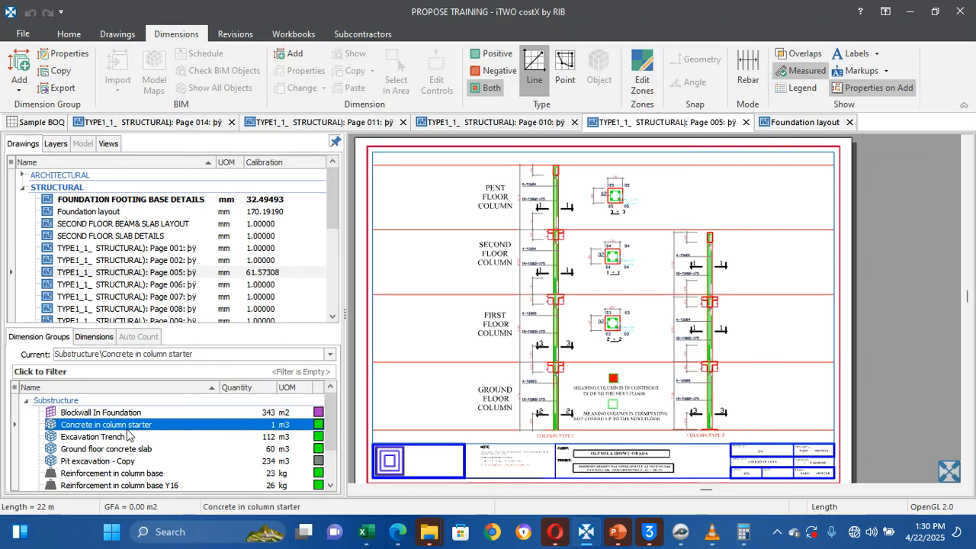
pyautogui.scroll(-2, 127, 434)
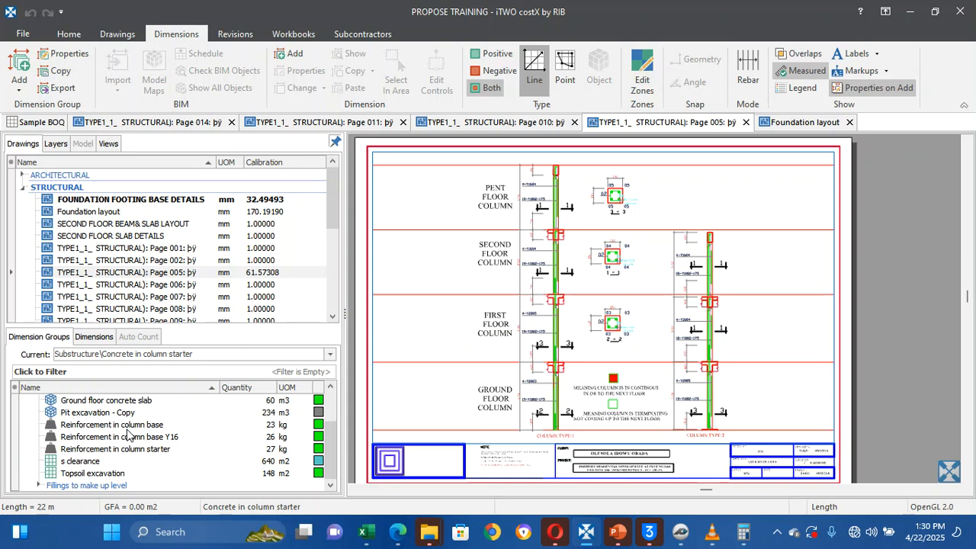
pyautogui.click(39, 485)
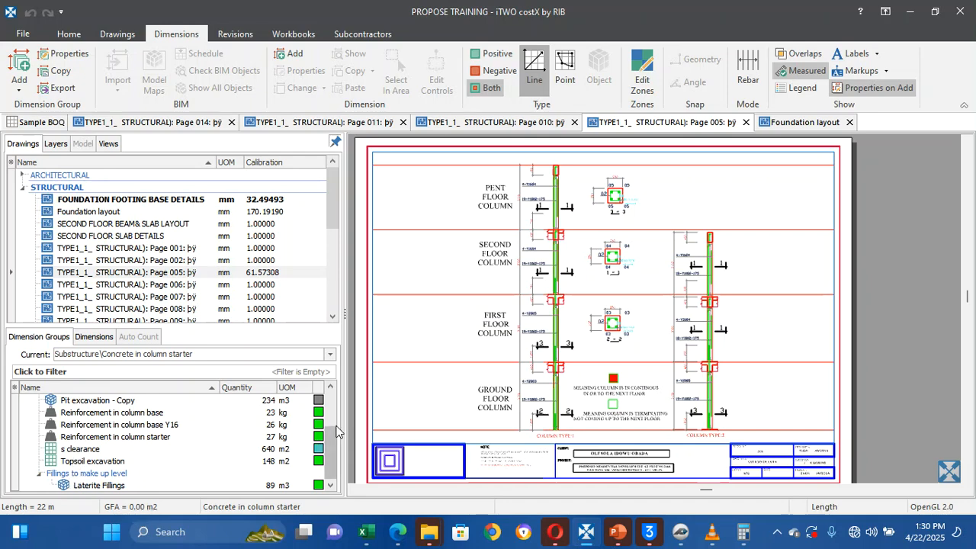
pyautogui.click(40, 473)
pyautogui.scroll(2, 44, 474)
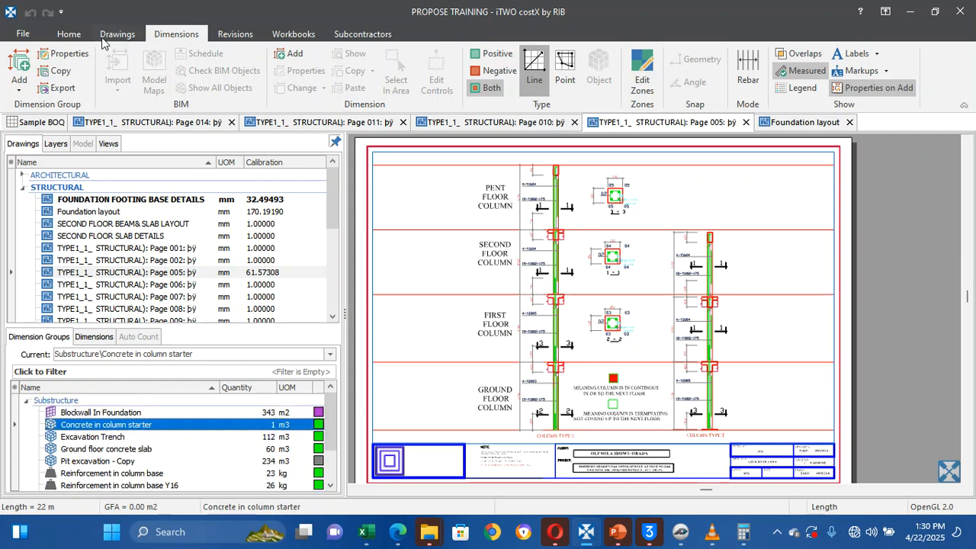
# Start a new dimension group from the standard group "Conc.in column", overwriting the BIM and measured dimension values with its data
pyautogui.click(20, 67)
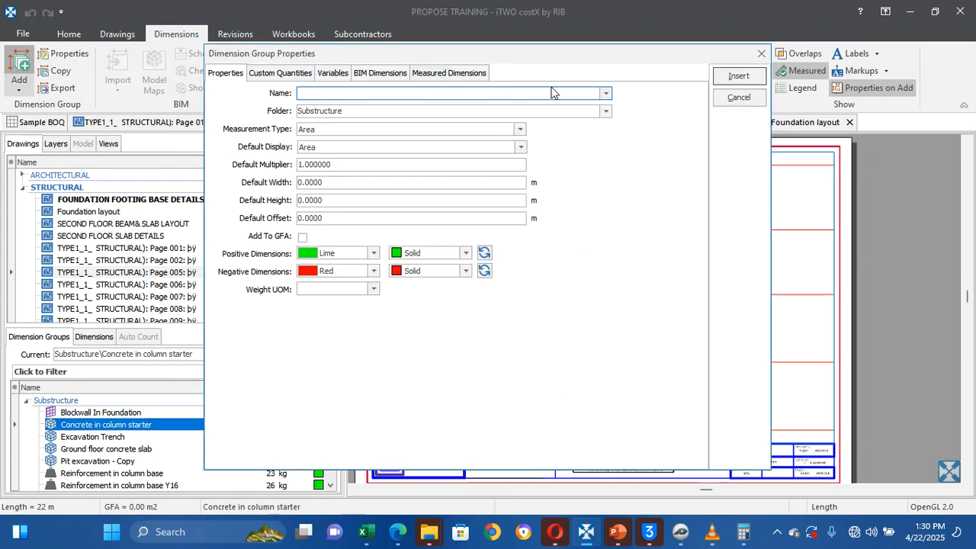
pyautogui.click(606, 93)
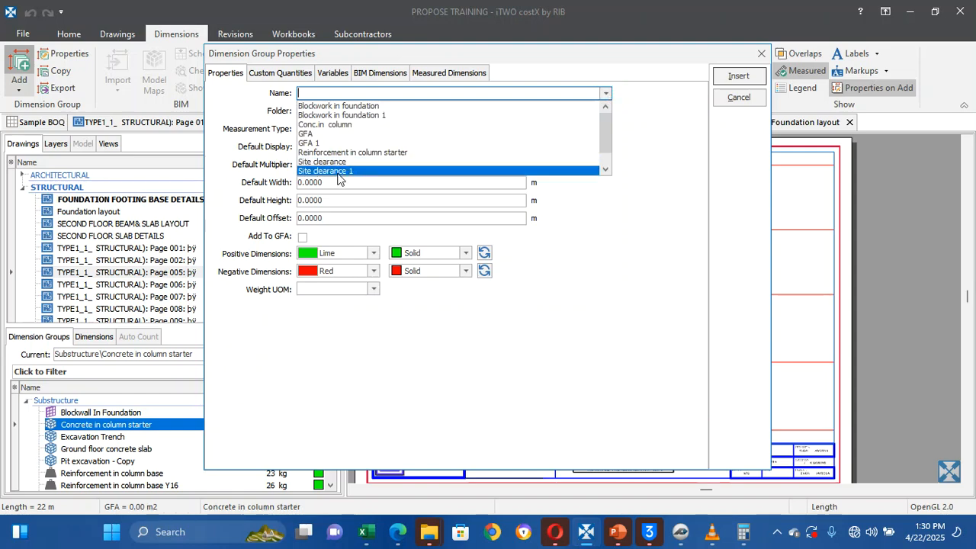
pyautogui.click(332, 126)
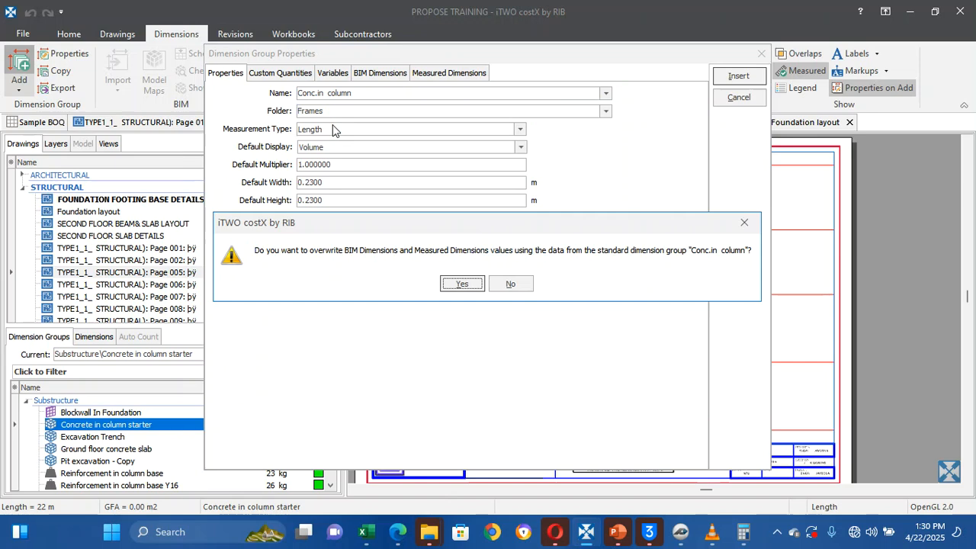
pyautogui.click(462, 284)
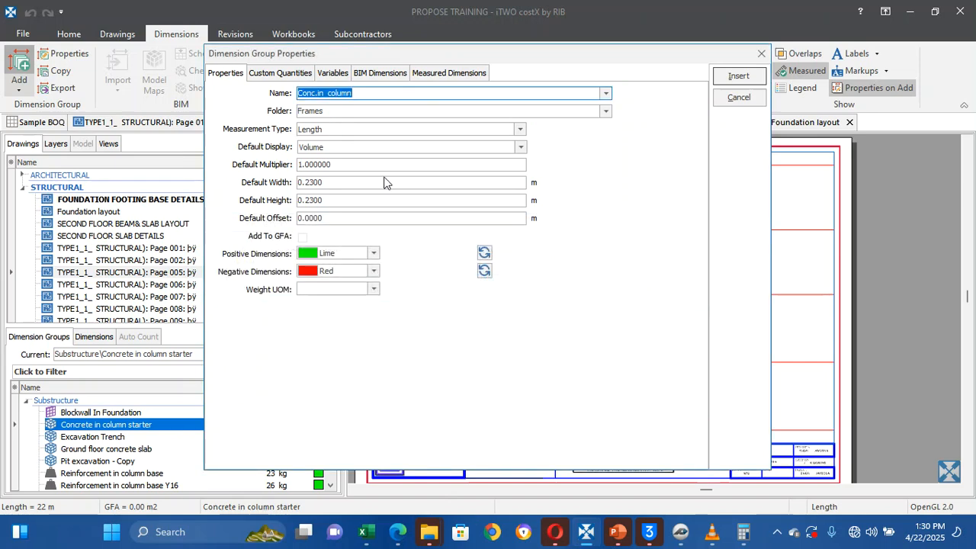
# Review the new column group's custom quantities, variables and the measured-dimension formula for formwork to the sides of columns
pyautogui.click(272, 76)
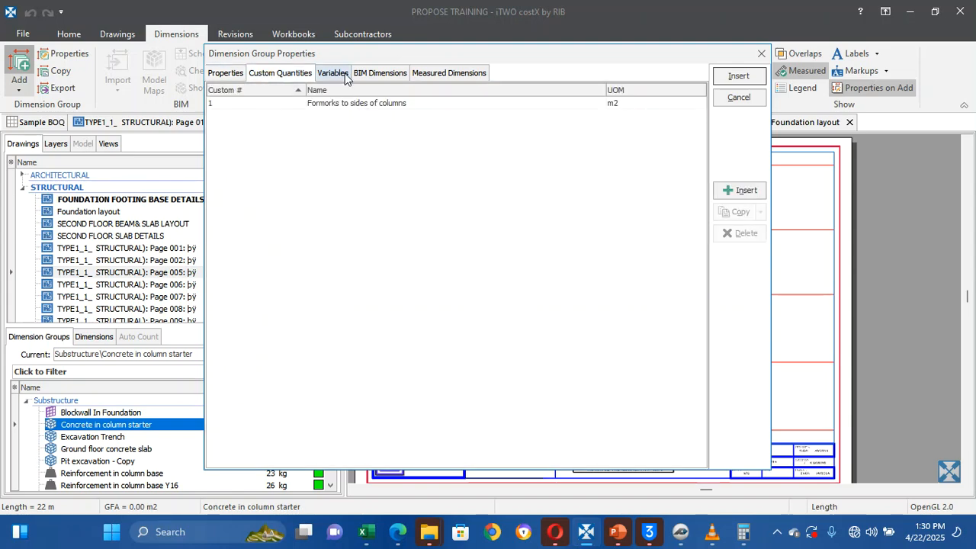
pyautogui.click(333, 72)
pyautogui.click(431, 74)
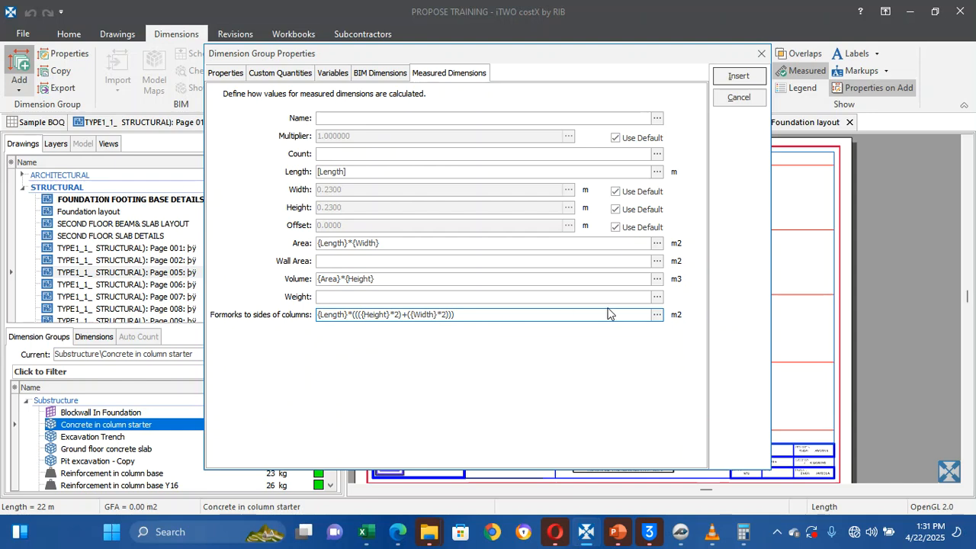
pyautogui.click(656, 315)
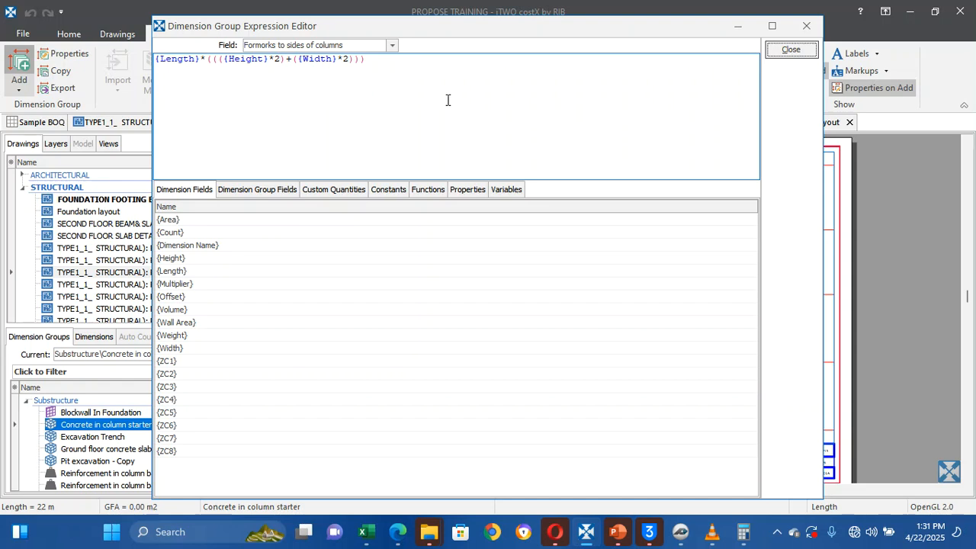
pyautogui.click(791, 50)
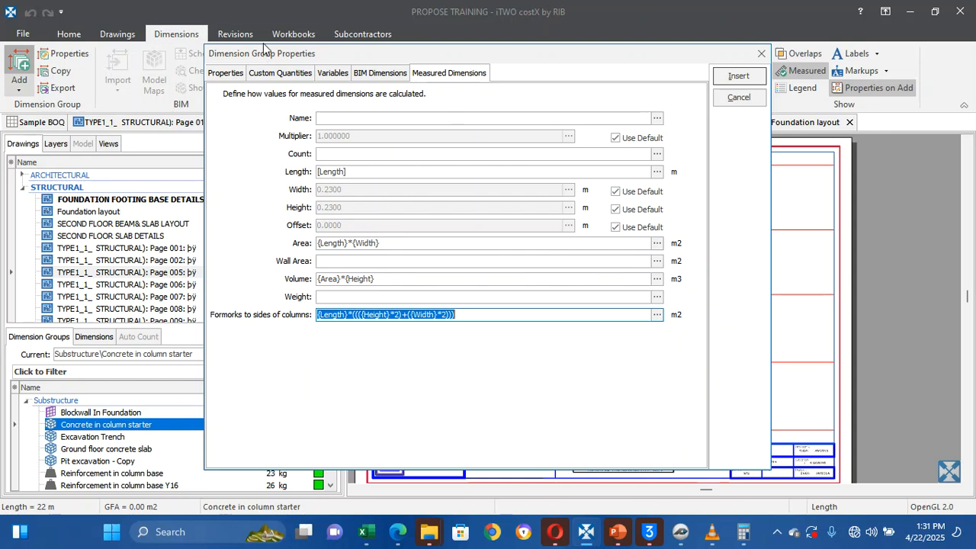
# Add a second custom quantity named "Stirrrups" with the unit Kg to the column concrete group
pyautogui.click(282, 74)
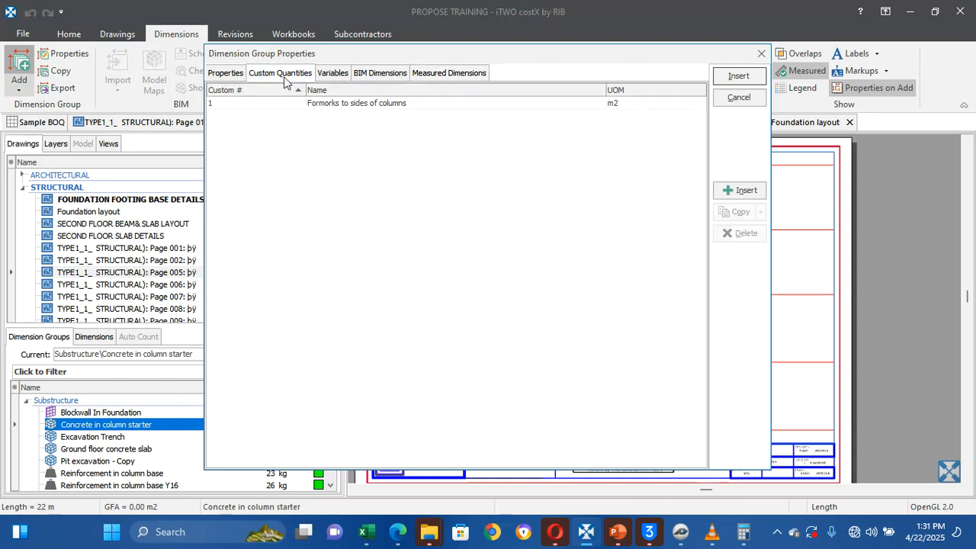
pyautogui.click(745, 191)
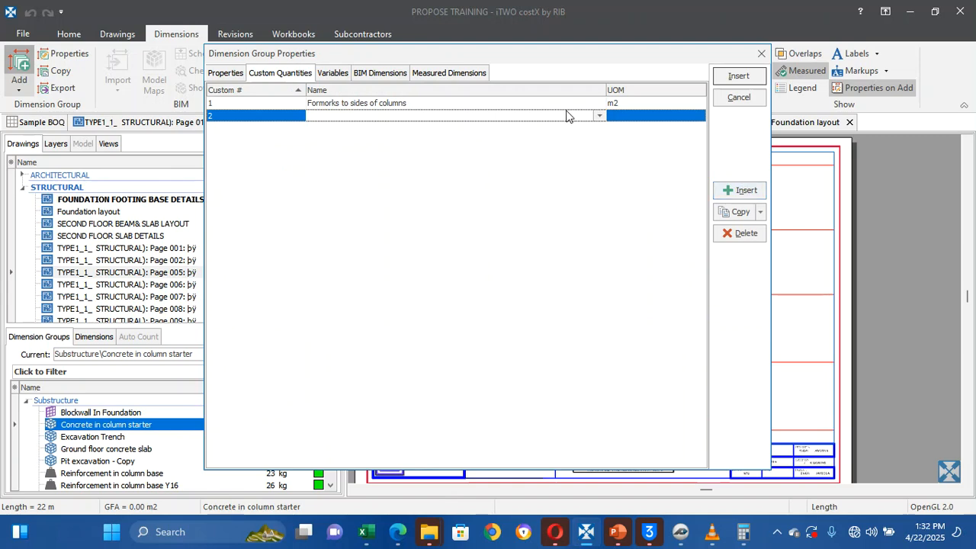
pyautogui.click(565, 115)
pyautogui.write('Sti')
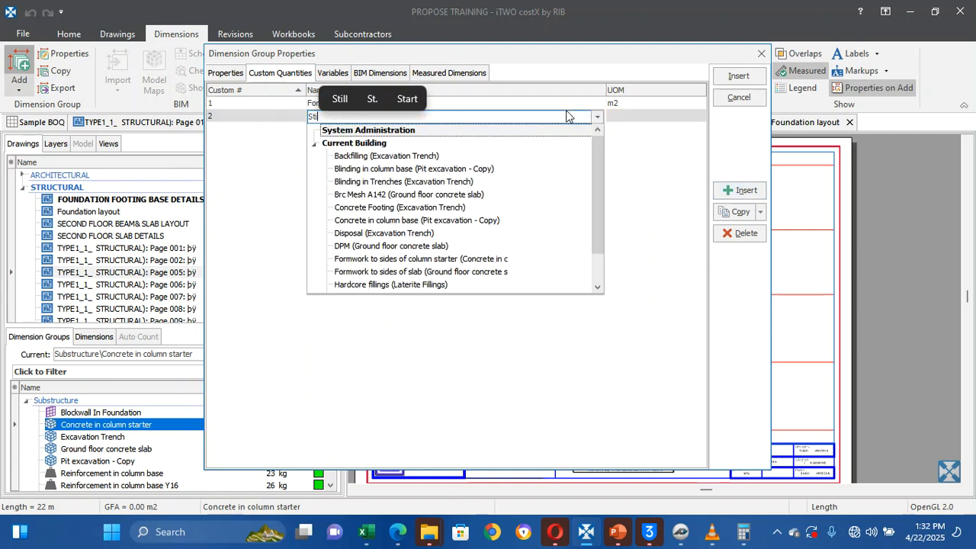
pyautogui.write('rrups')
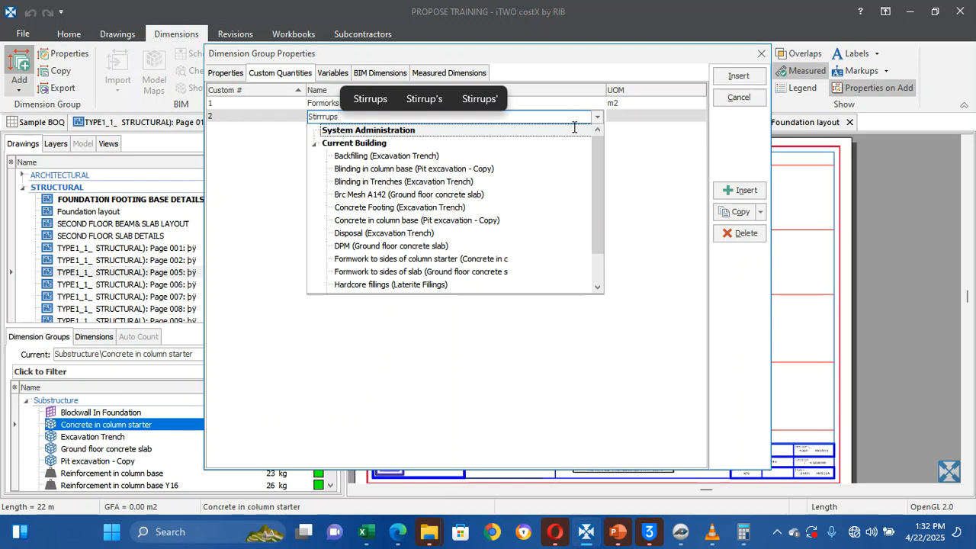
pyautogui.click(664, 147)
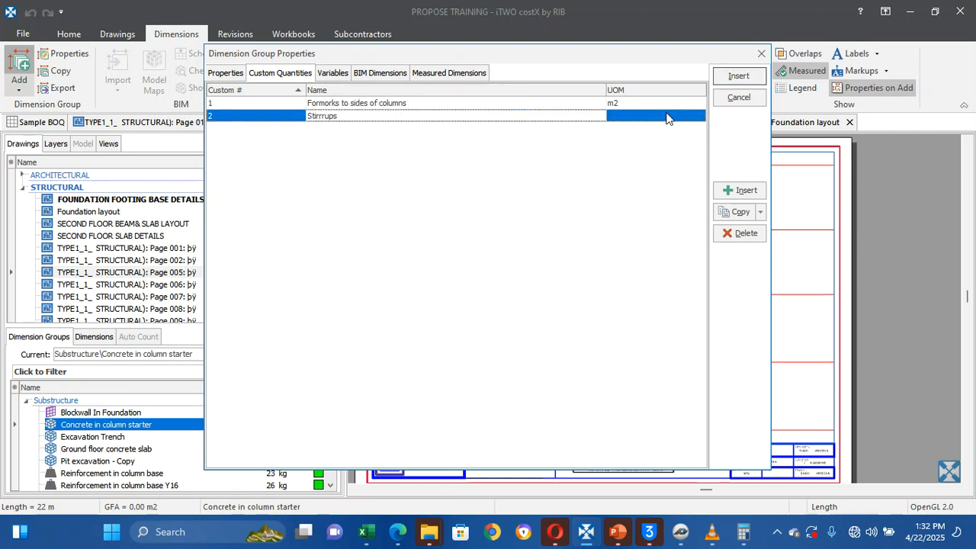
pyautogui.click(664, 114)
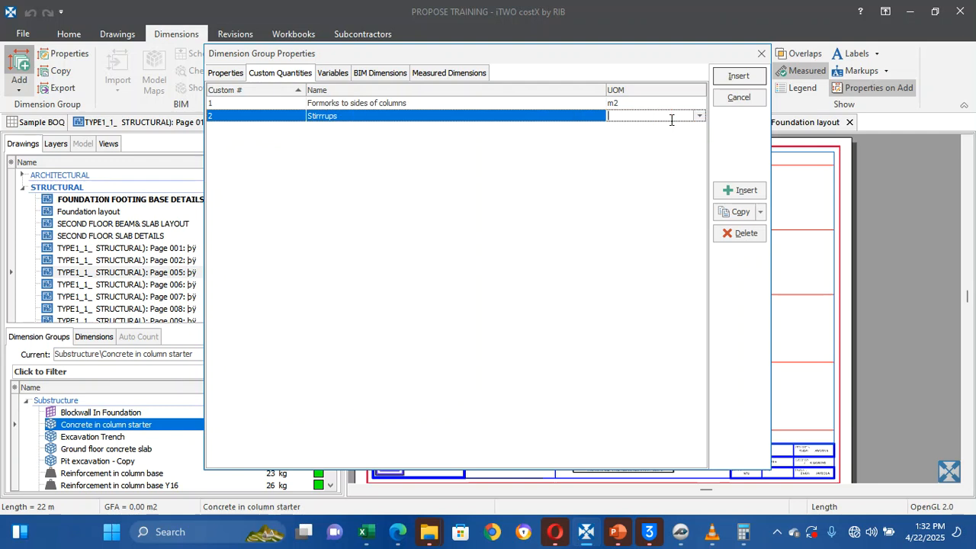
pyautogui.write('Kg')
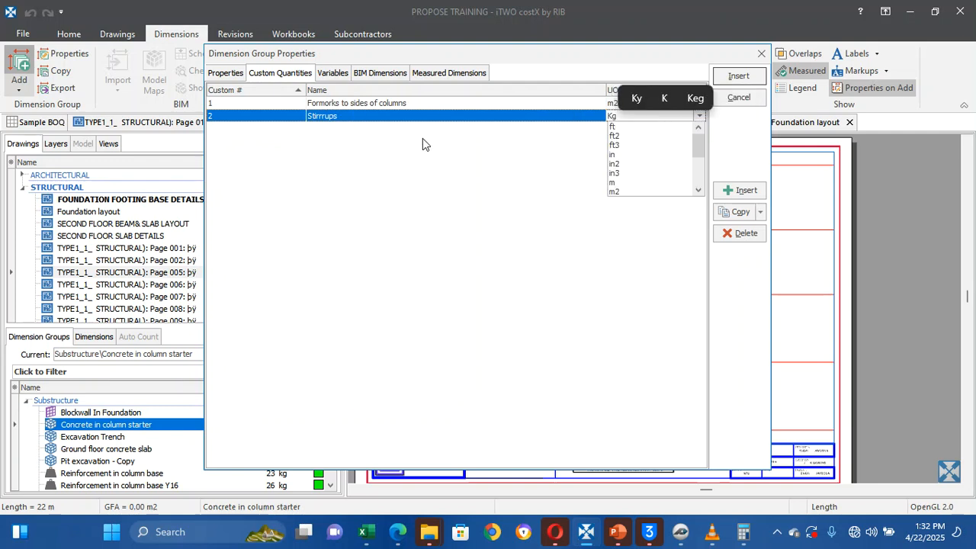
pyautogui.click(427, 163)
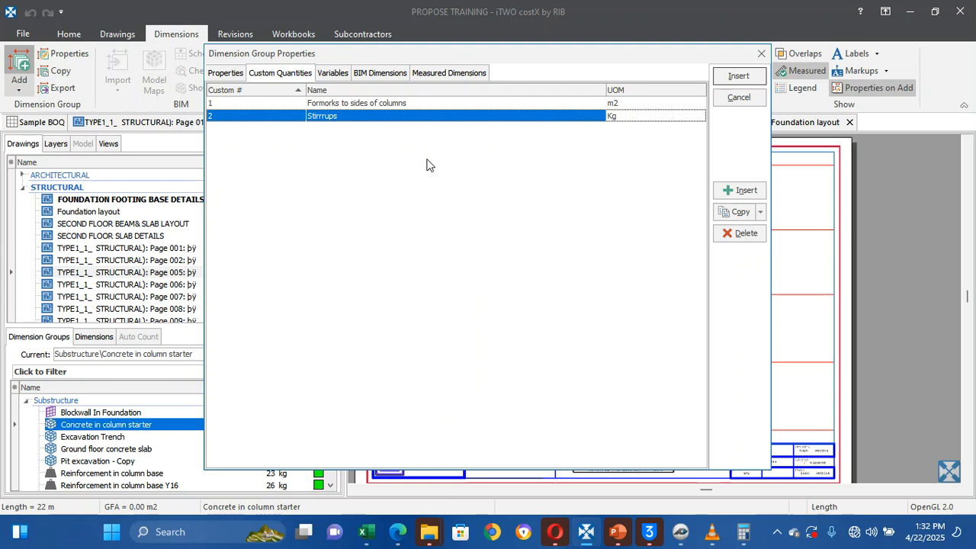
# Start the measured-dimension formula for Stirrrups with the XGETSPACEDLENGTH function and enlarge the expression editor
pyautogui.click(443, 72)
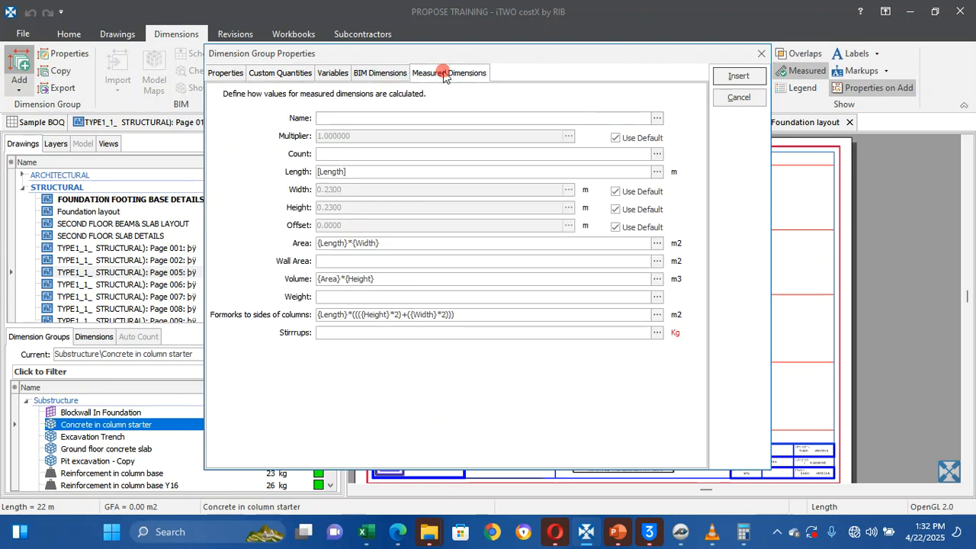
pyautogui.click(656, 332)
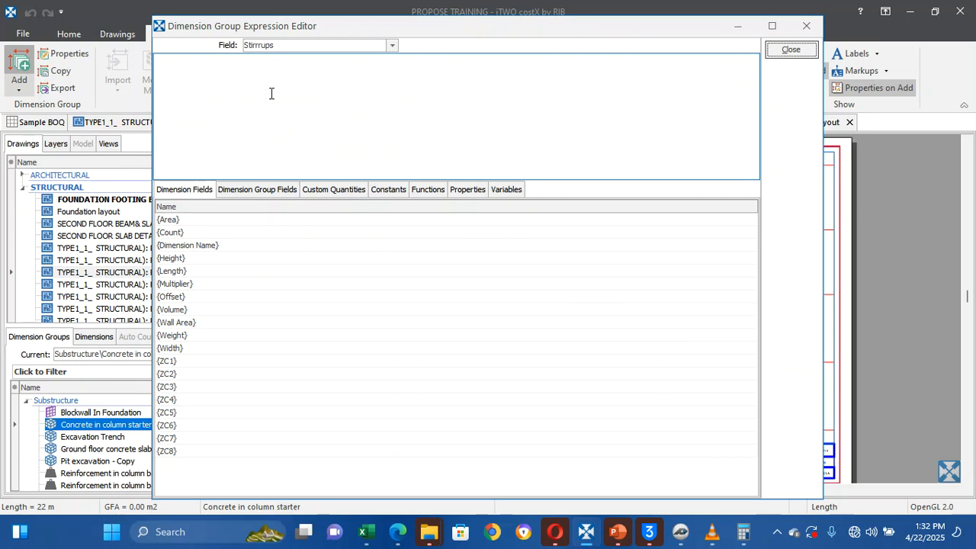
pyautogui.click(429, 189)
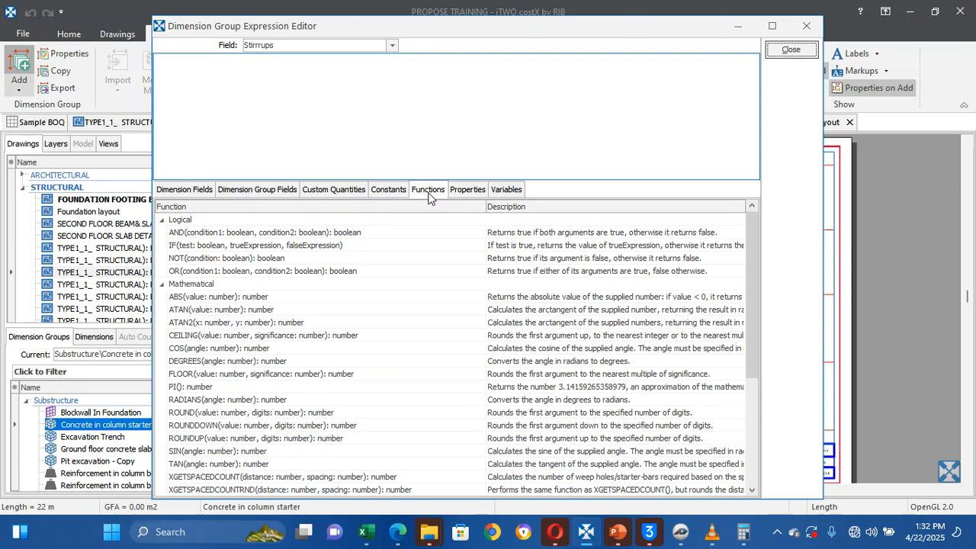
pyautogui.scroll(-2, 241, 408)
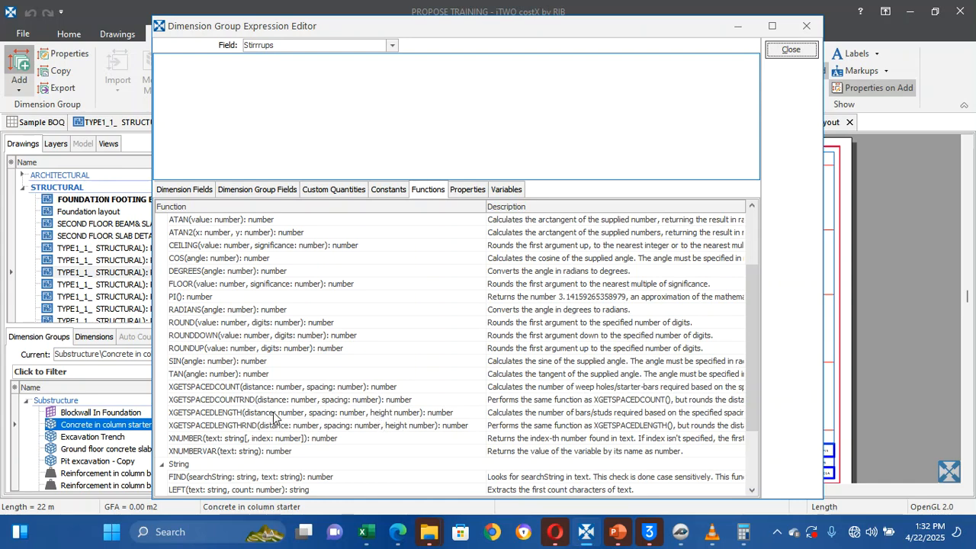
pyautogui.doubleClick(383, 417)
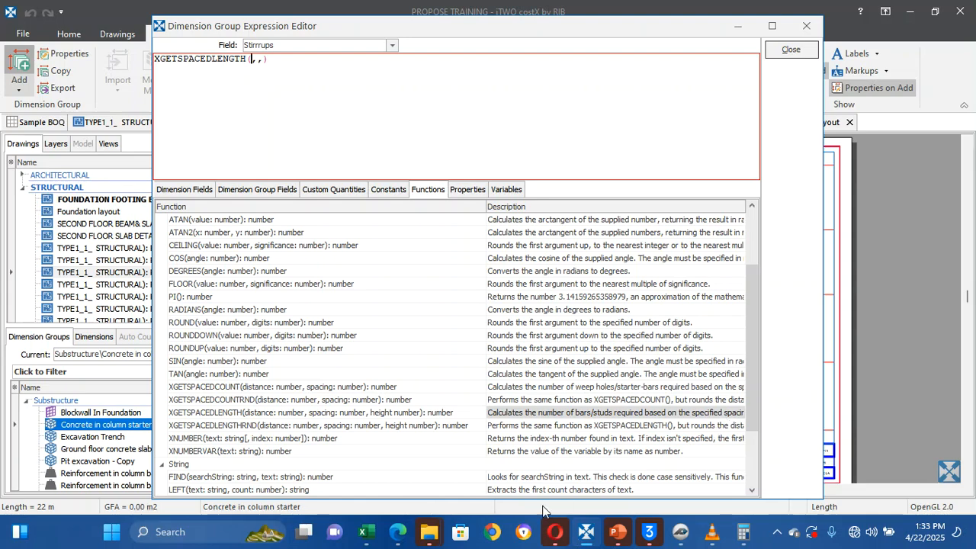
pyautogui.click(766, 29)
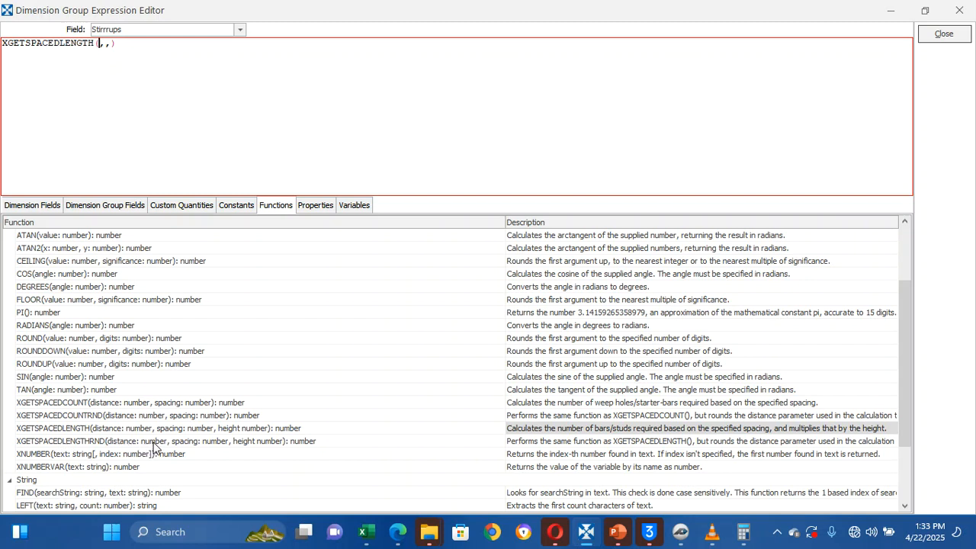
# Insert the {Length} dimension field as the distance argument of XGETSPACEDLENGTH
pyautogui.click(53, 206)
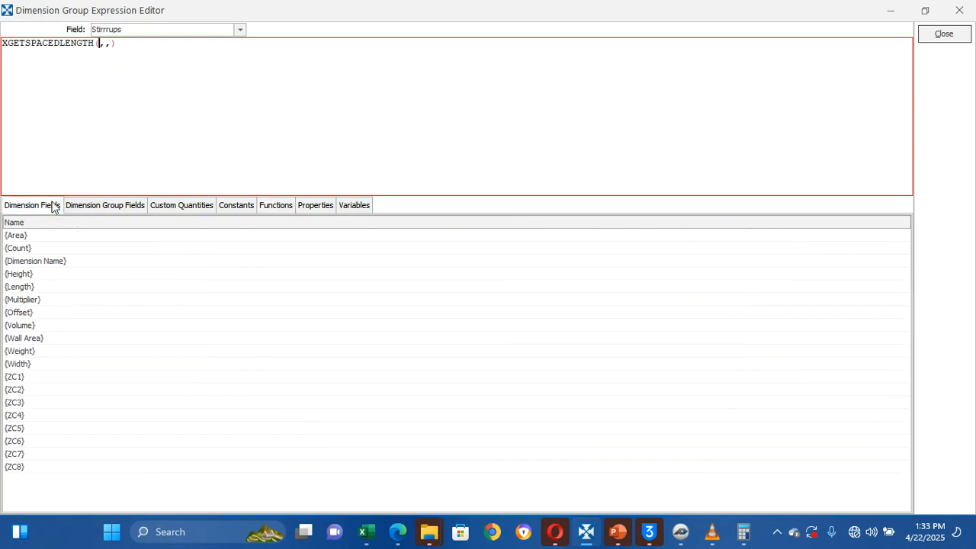
pyautogui.doubleClick(24, 287)
pyautogui.click(150, 44)
# Start a new variable for the spacing argument, named "Stirrups spacing", with the type Number
pyautogui.click(267, 208)
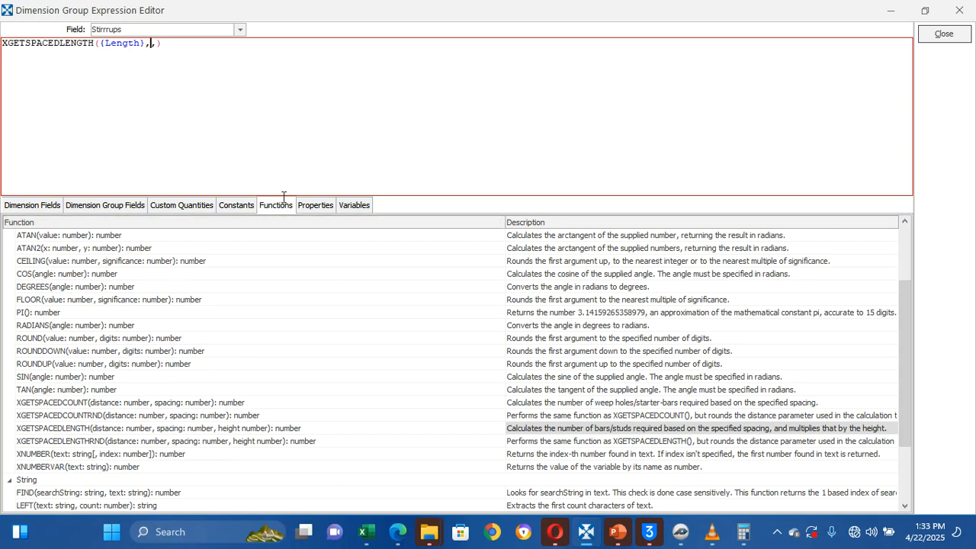
pyautogui.click(352, 209)
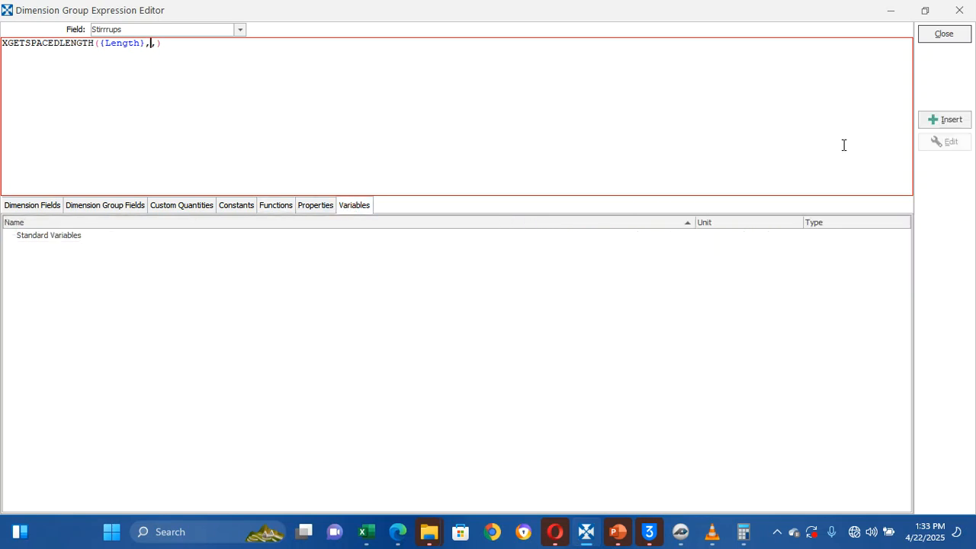
pyautogui.click(940, 123)
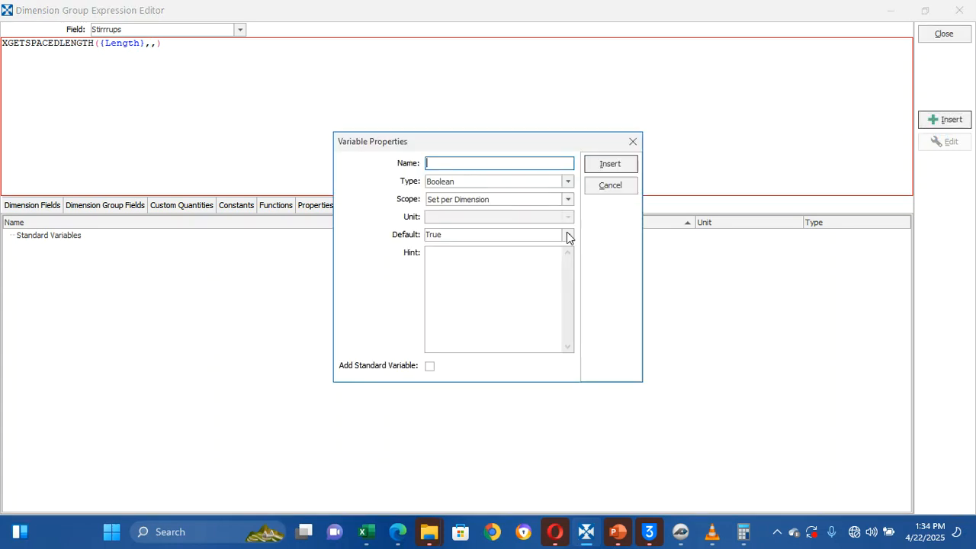
pyautogui.write('Stirr')
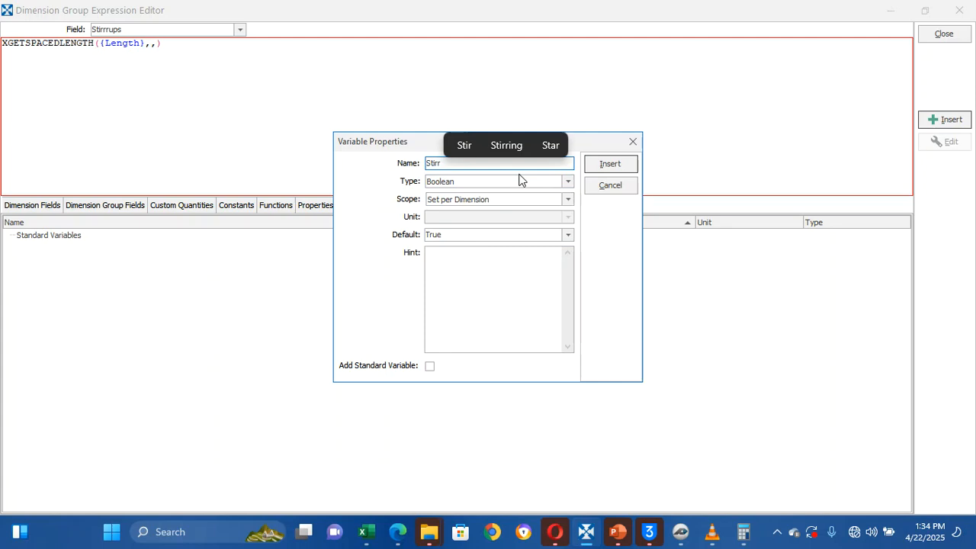
pyautogui.write('up')
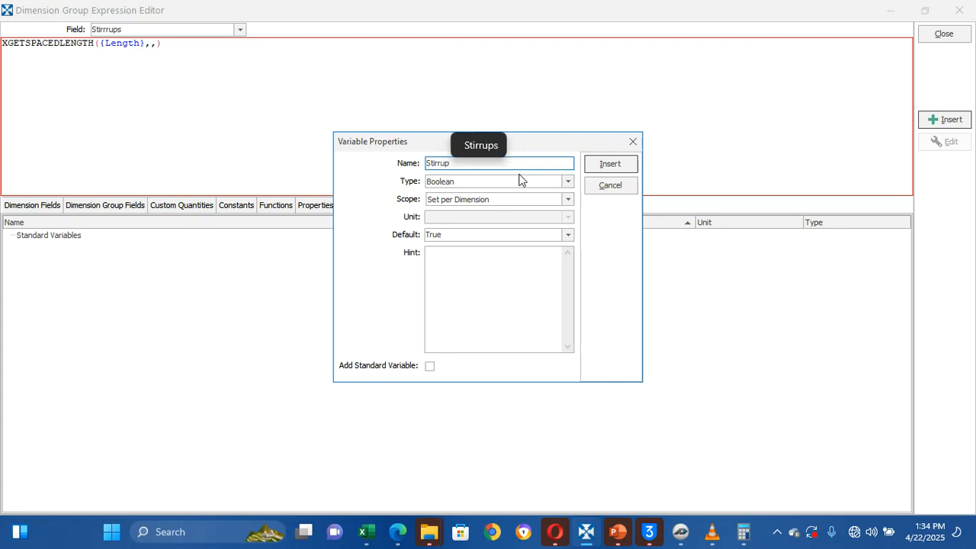
pyautogui.click(478, 145)
pyautogui.write('s')
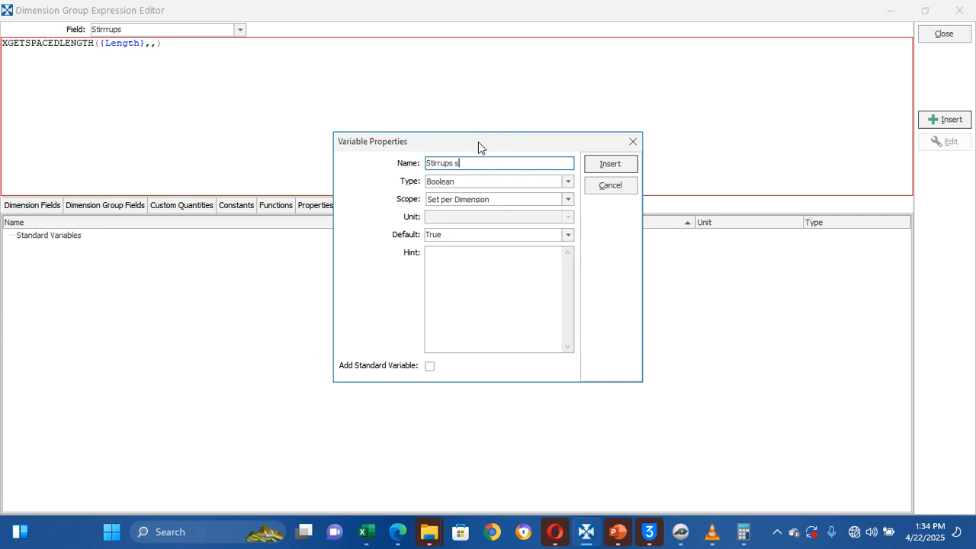
pyautogui.write('pacing')
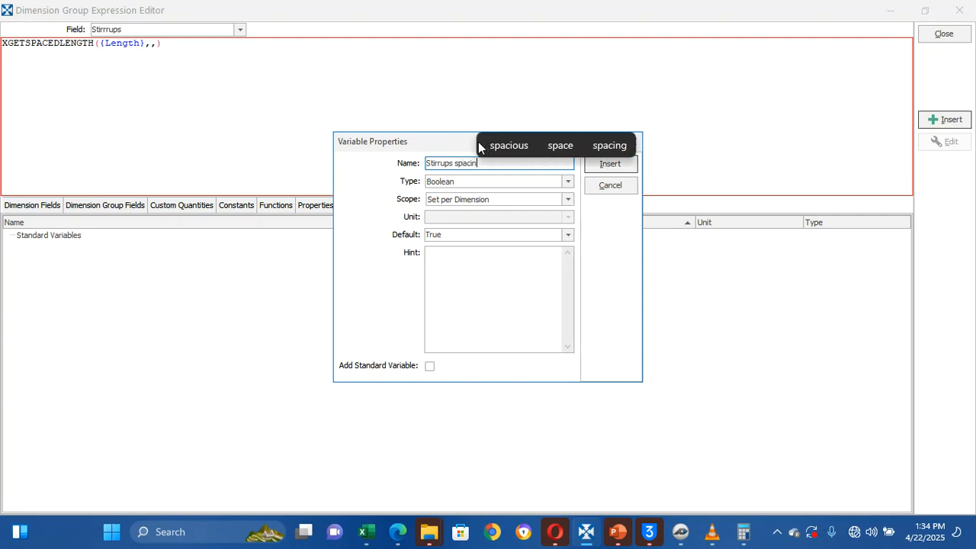
pyautogui.click(567, 181)
pyautogui.click(516, 204)
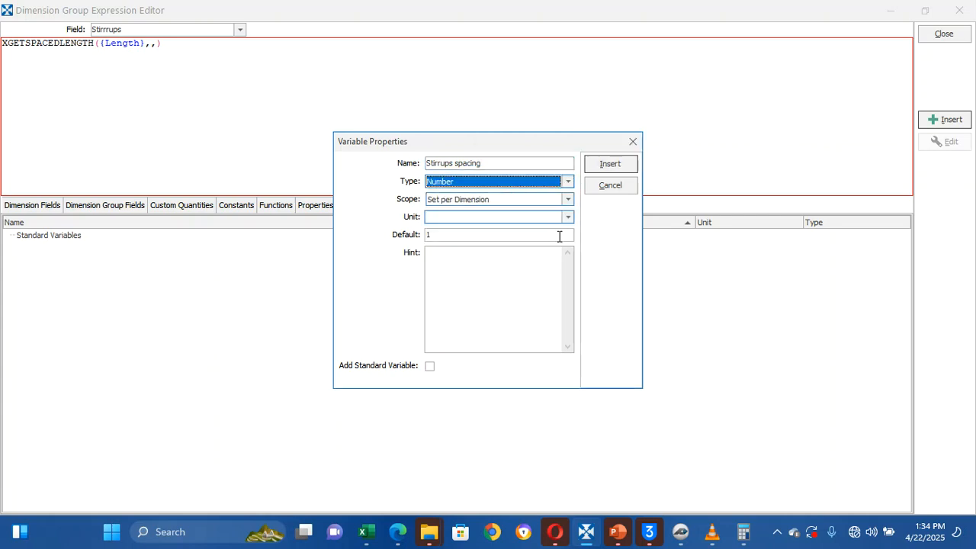
# Set the Stirrups spacing variable's default to 0.15 and its unit to m
pyautogui.click(482, 234)
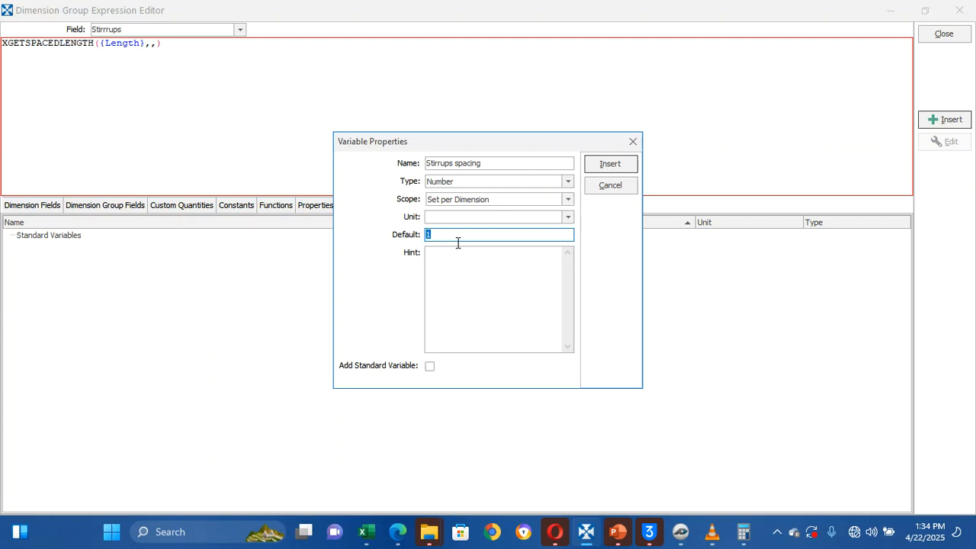
pyautogui.write('0.15')
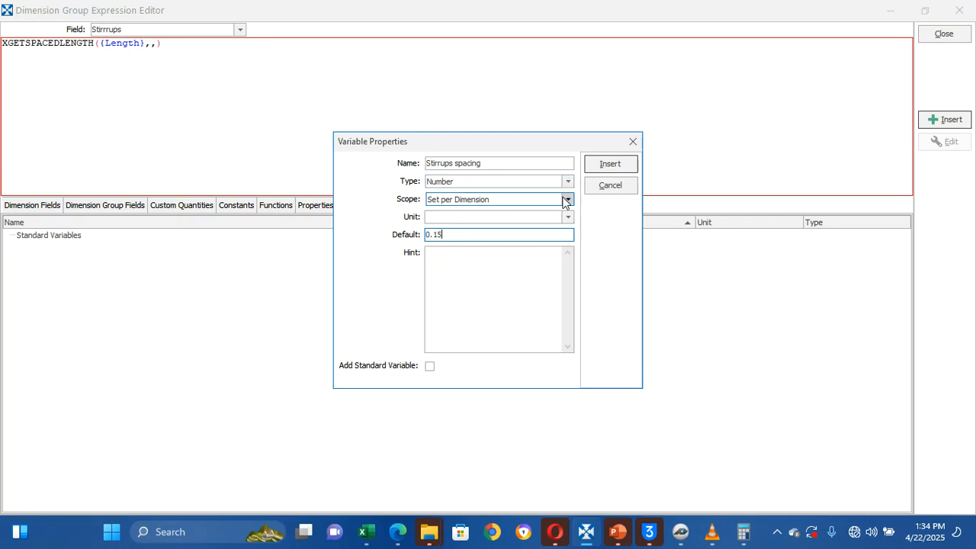
pyautogui.click(567, 199)
pyautogui.click(567, 199)
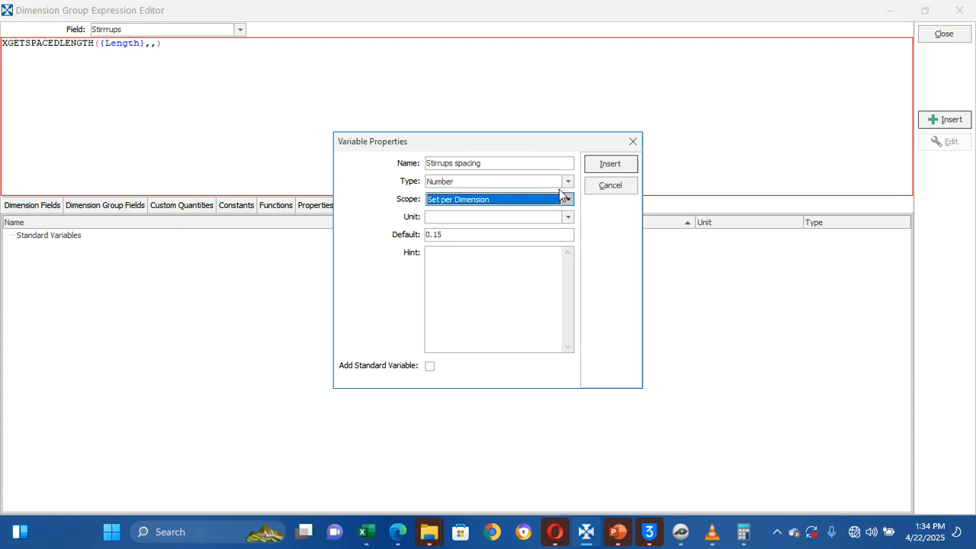
pyautogui.click(547, 179)
pyautogui.click(547, 179)
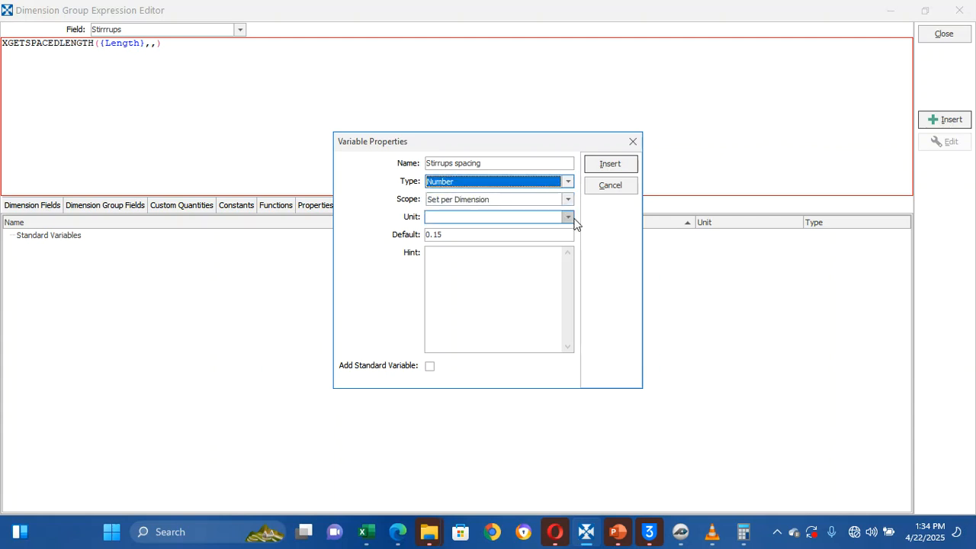
pyautogui.click(567, 217)
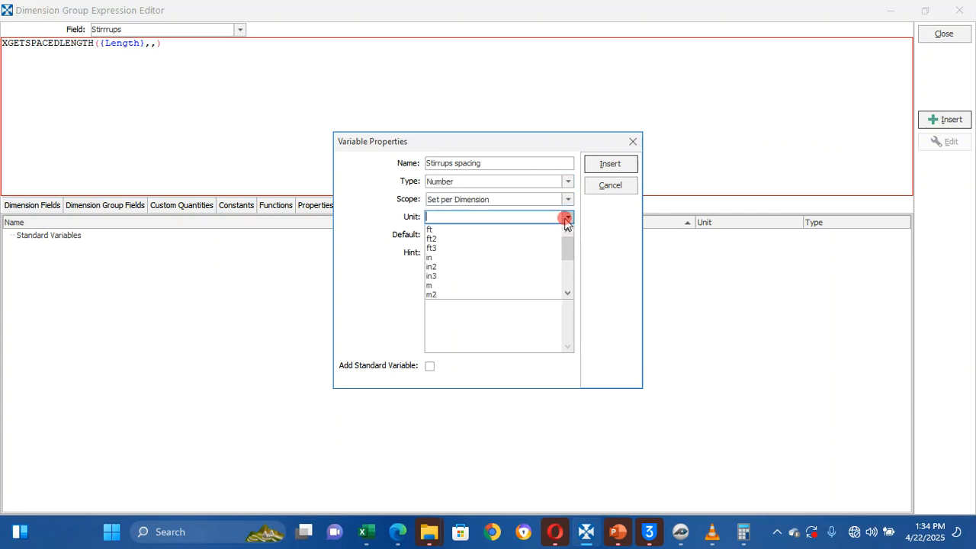
pyautogui.click(497, 285)
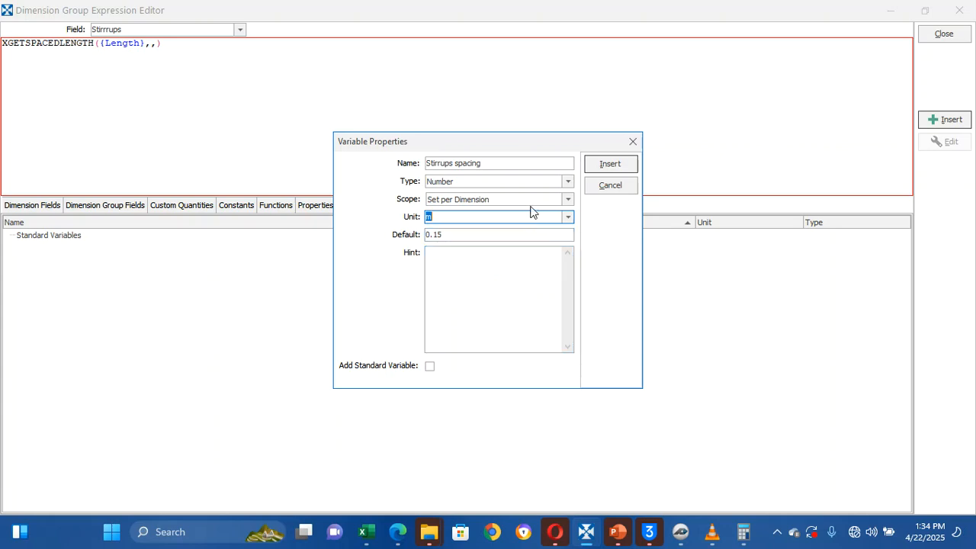
# Check the variable's scope options, keep Set per Dimension and add the Stirrups spacing variable to the dimension group
pyautogui.click(567, 199)
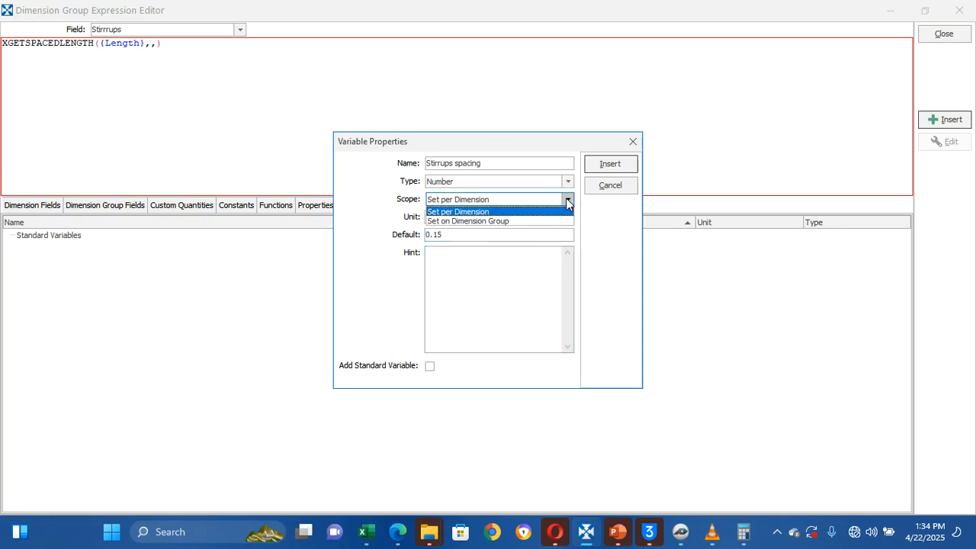
pyautogui.click(567, 199)
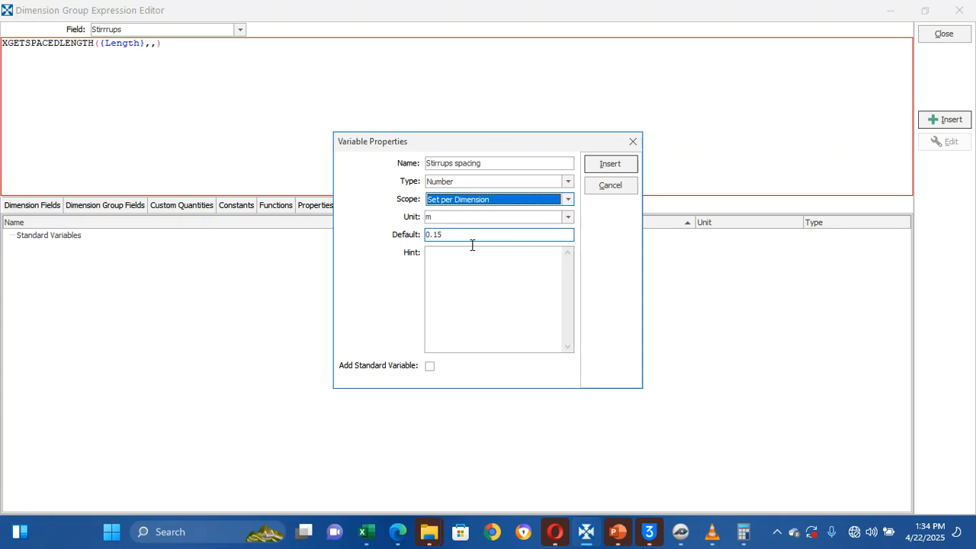
pyautogui.click(570, 198)
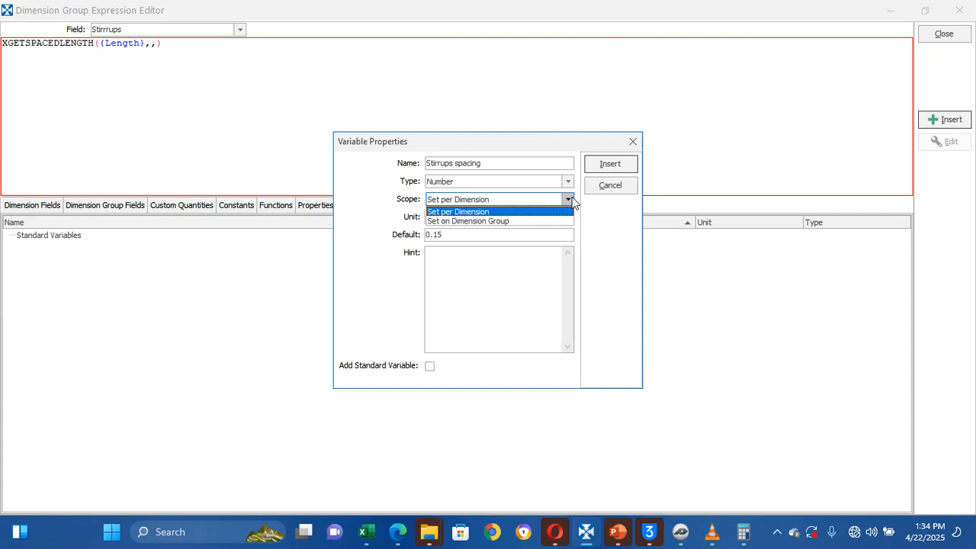
pyautogui.click(516, 211)
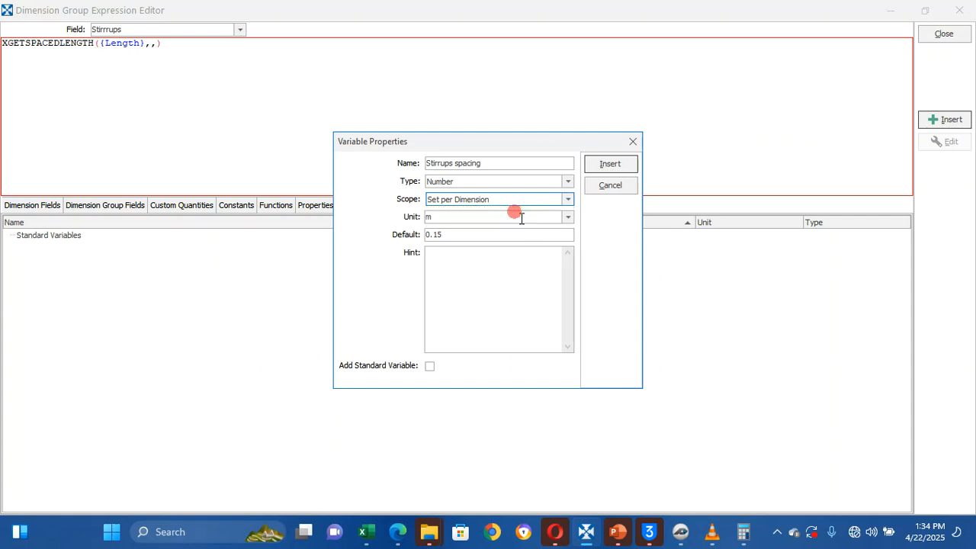
pyautogui.click(516, 196)
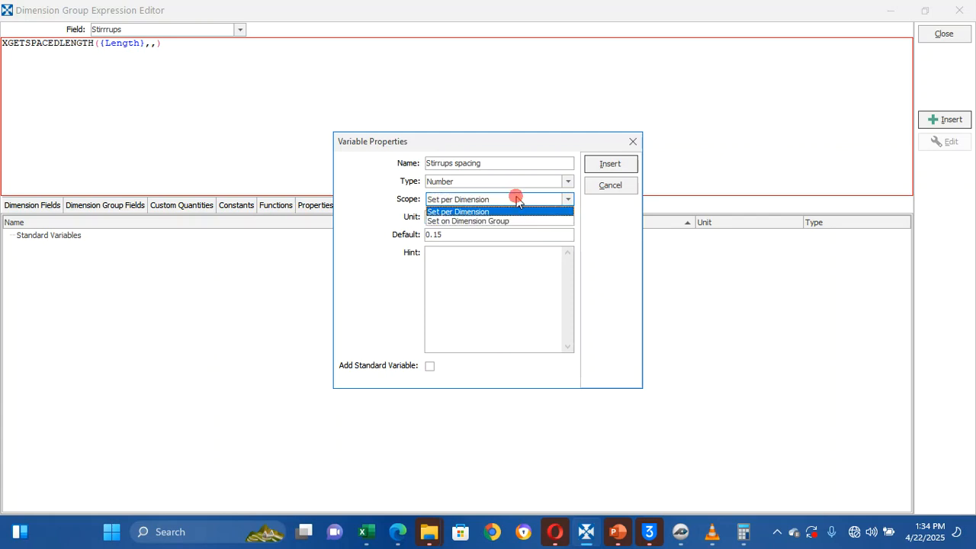
pyautogui.click(516, 197)
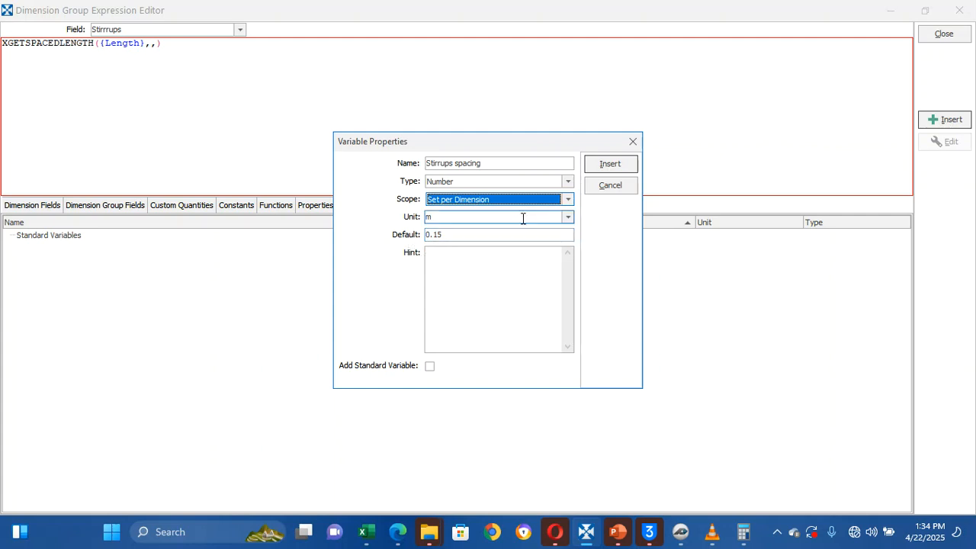
pyautogui.click(609, 166)
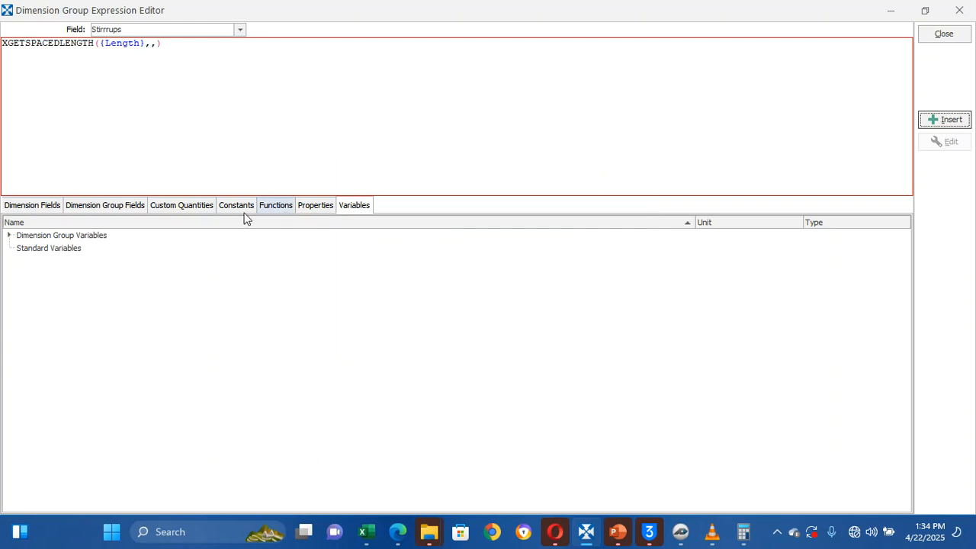
# Insert the Stirrups spacing variable as the spacing argument of XGETSPACEDLENGTH
pyautogui.click(10, 235)
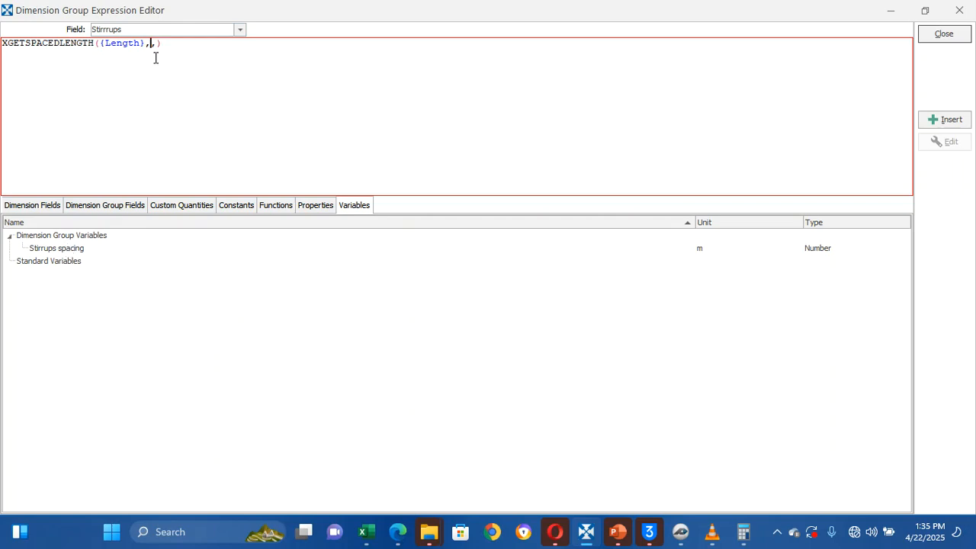
pyautogui.doubleClick(53, 248)
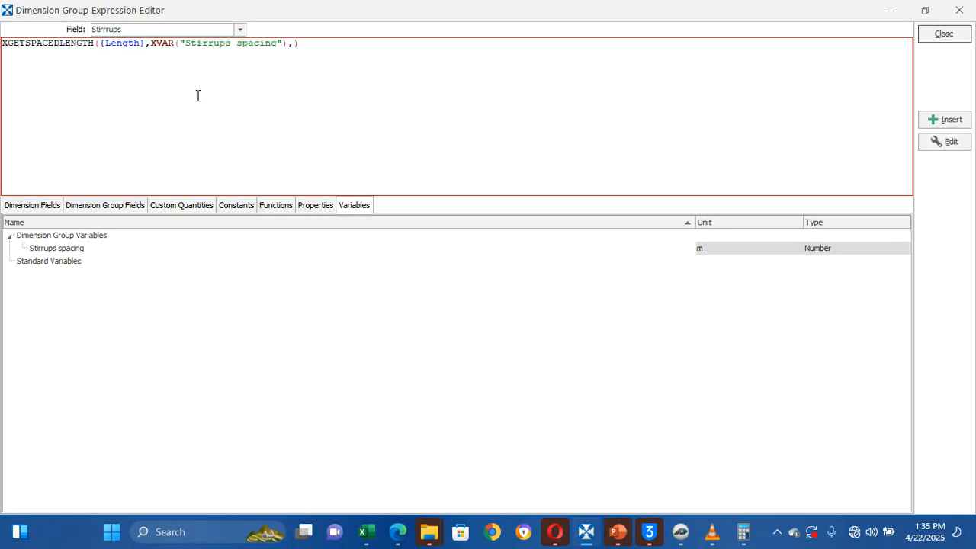
pyautogui.click(293, 44)
# Check the height argument of XGETSPACEDLENGTH and look through the available dimension fields for it
pyautogui.click(268, 206)
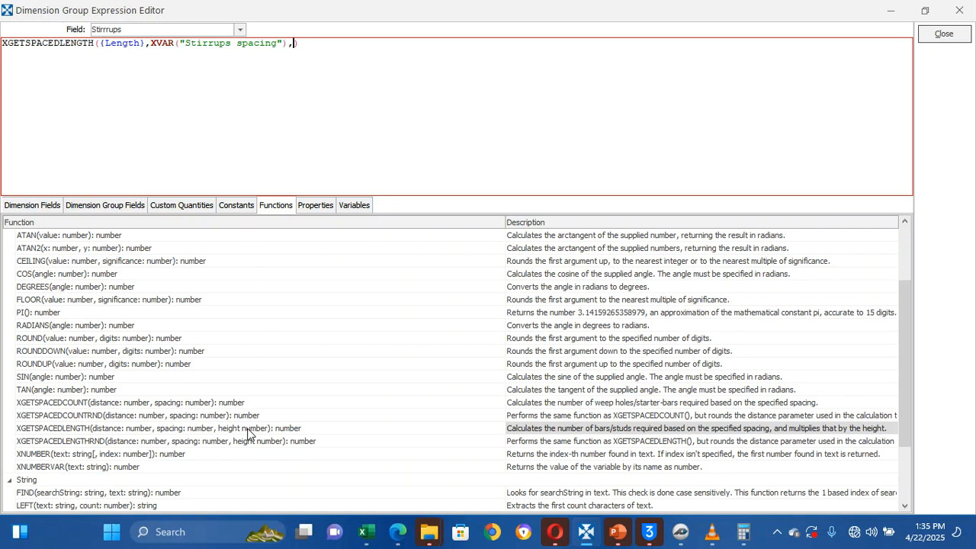
pyautogui.click(352, 208)
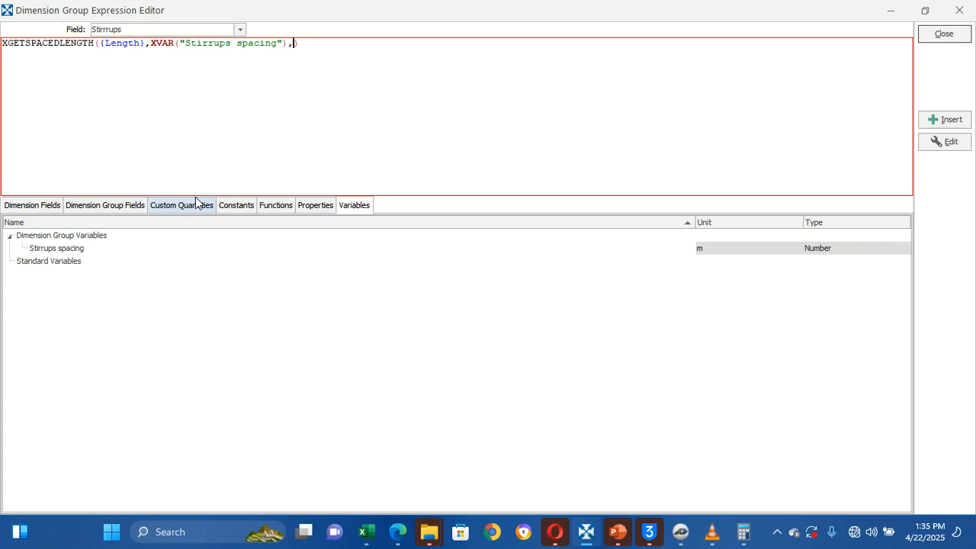
pyautogui.click(133, 206)
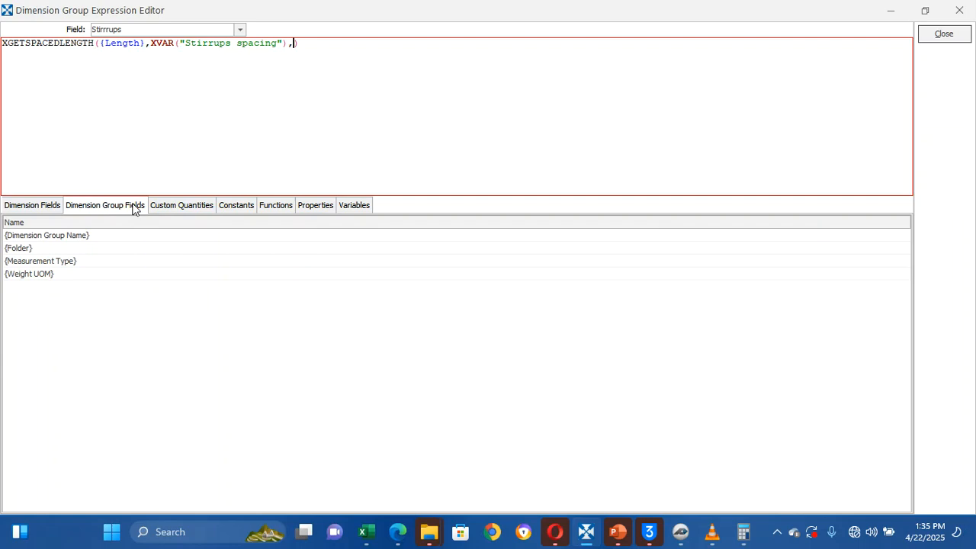
pyautogui.click(50, 207)
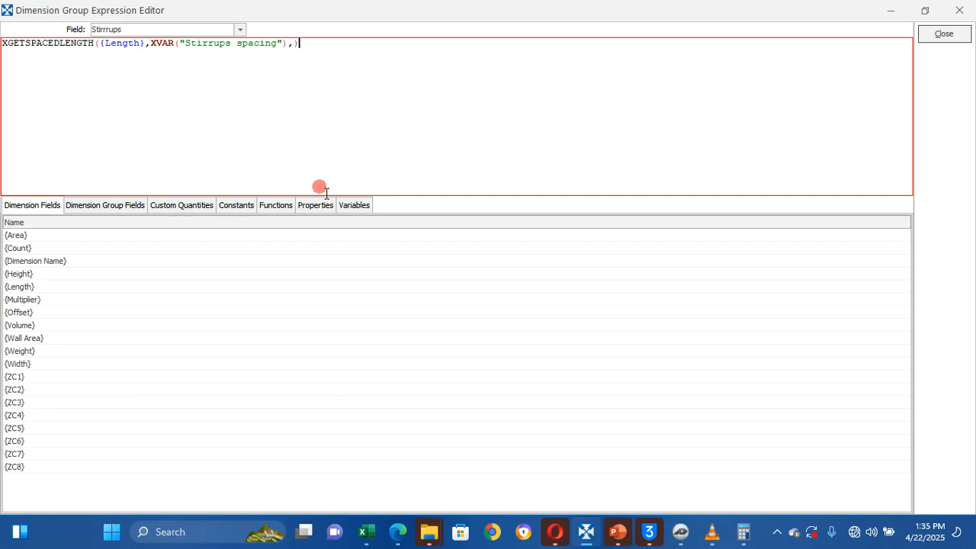
# Start a new dimension group variable for the height argument, named "Length of stirrup"
pyautogui.click(354, 206)
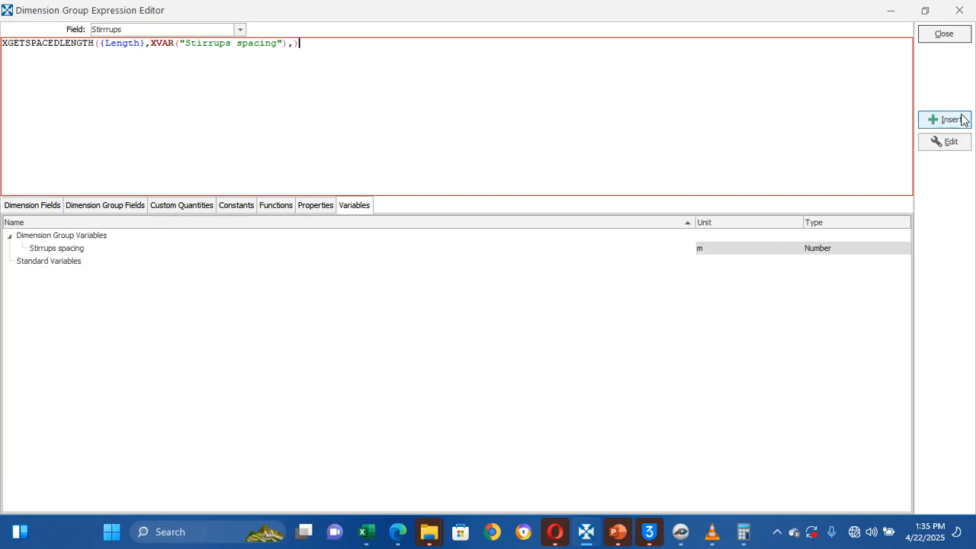
pyautogui.click(293, 46)
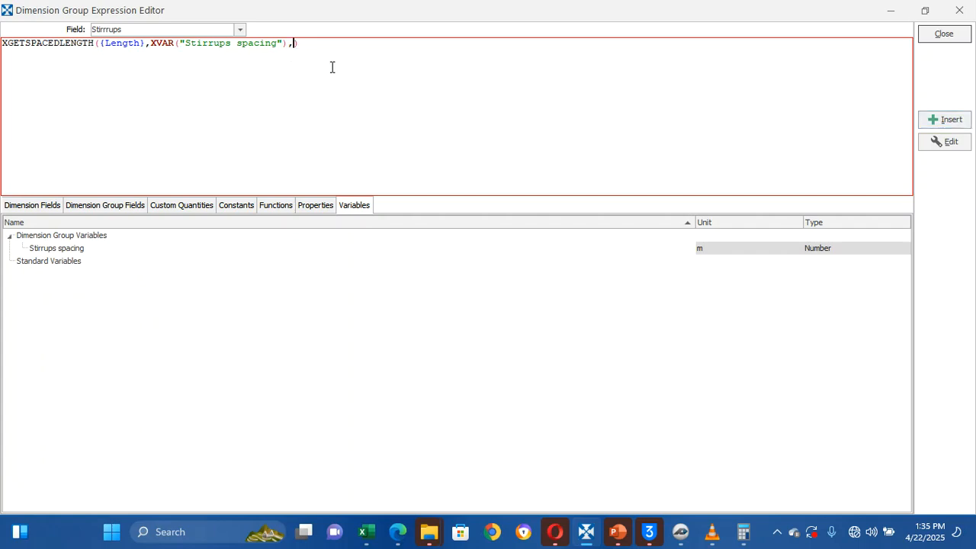
pyautogui.click(939, 120)
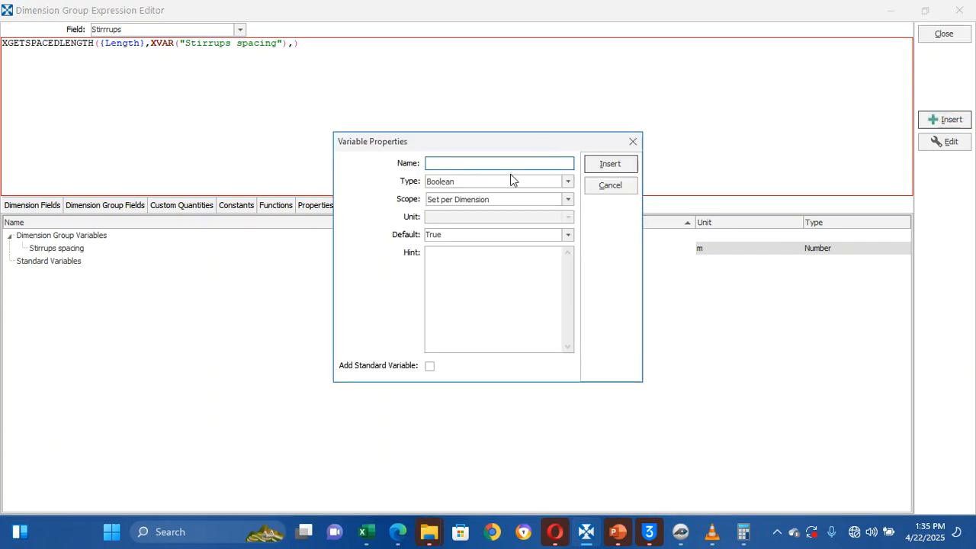
pyautogui.write('L')
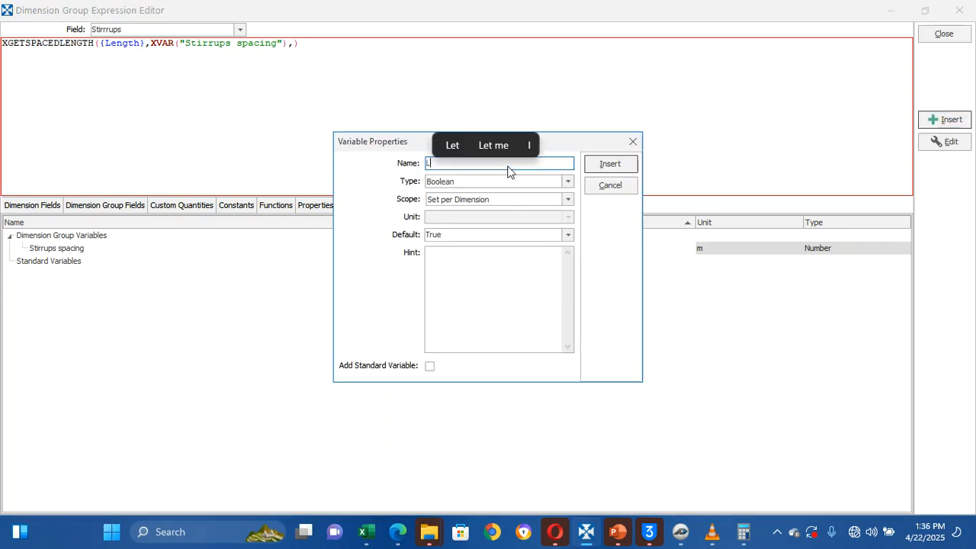
pyautogui.write('e')
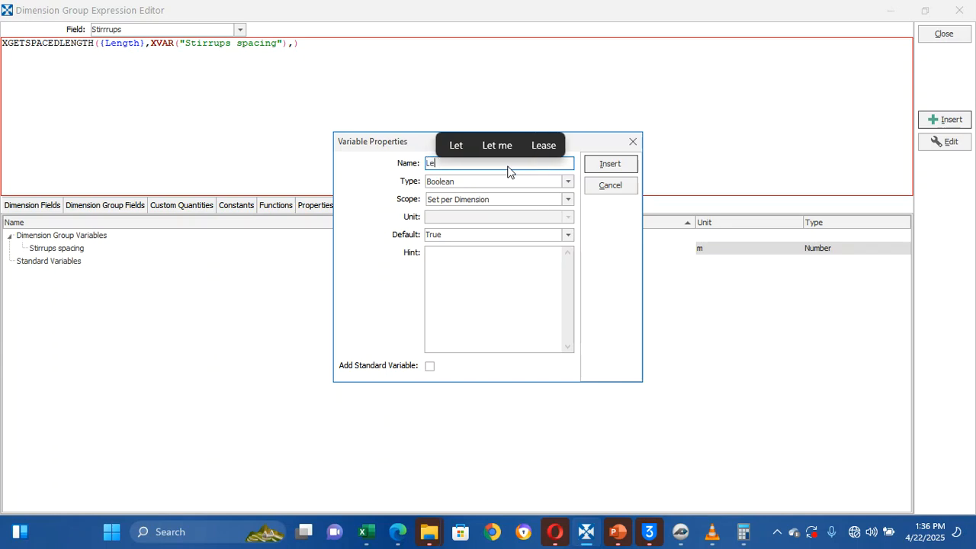
pyautogui.write('n')
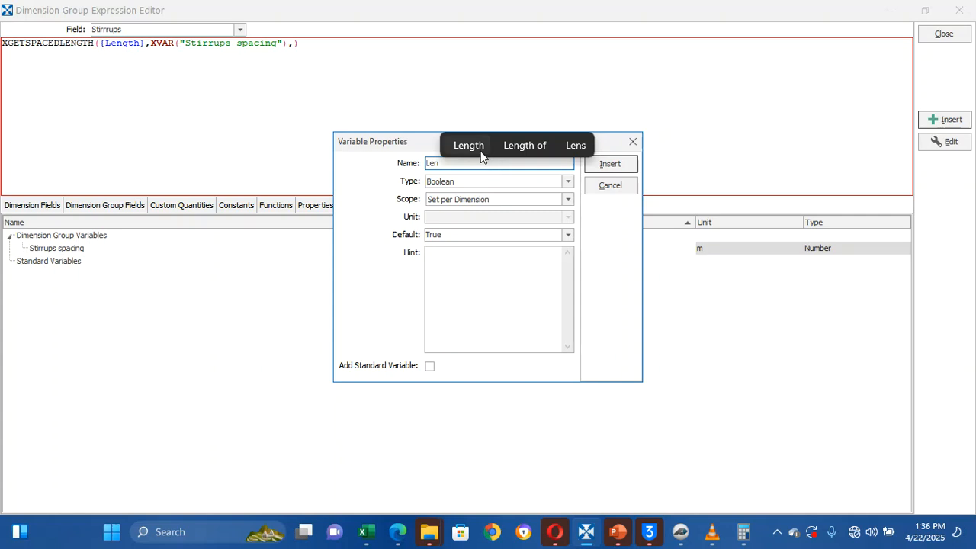
pyautogui.click(478, 150)
pyautogui.write('of st')
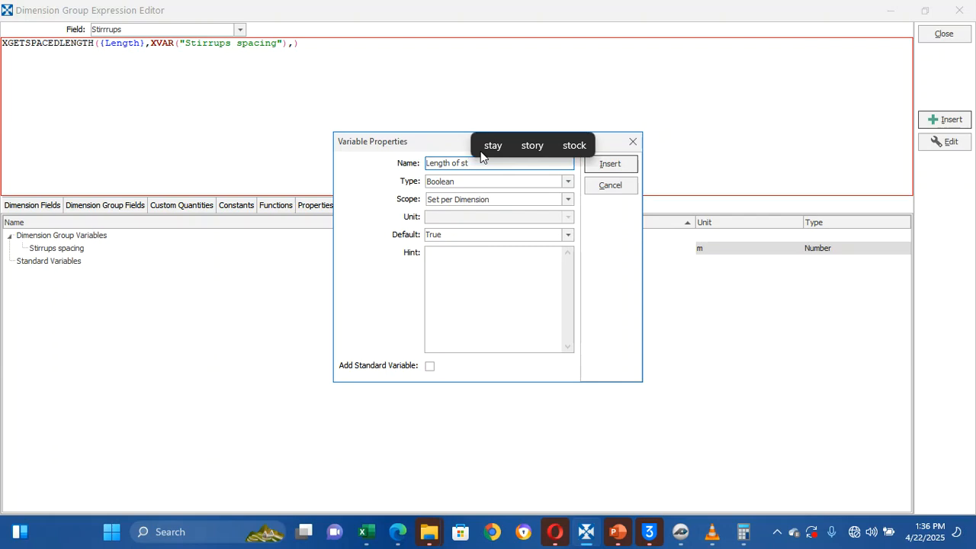
pyautogui.write('irrups')
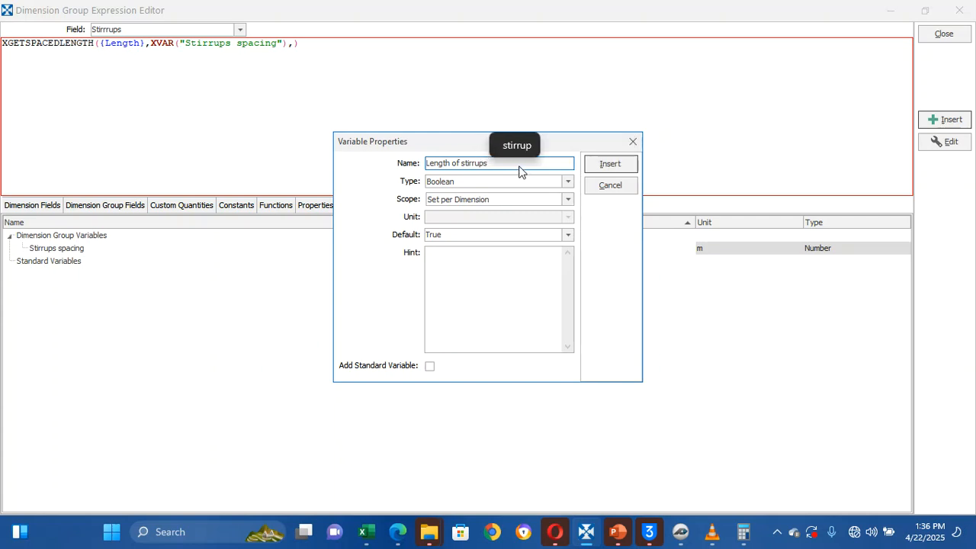
pyautogui.press('BackSpace')
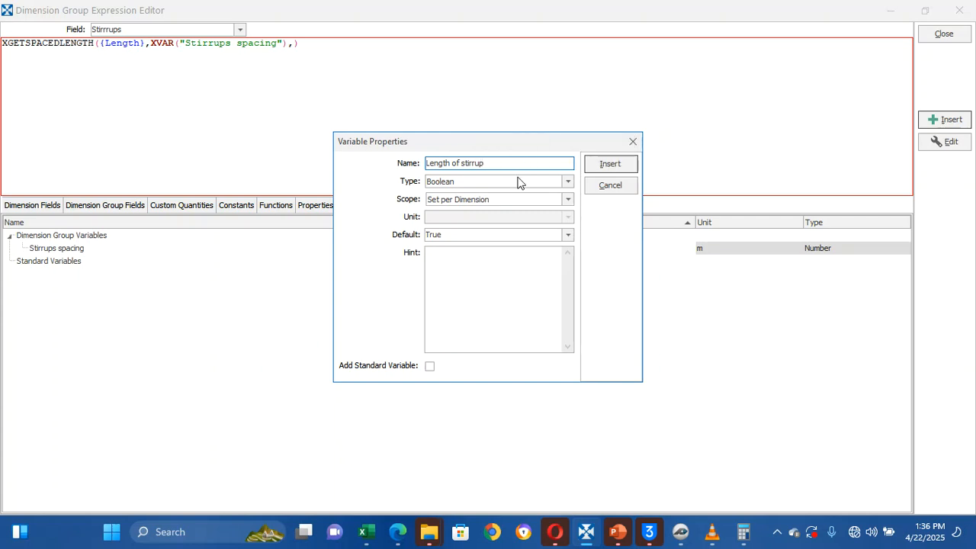
# Give the Length of stirrup variable the type Number, unit m and default 0, and add it to the dimension group
pyautogui.click(564, 187)
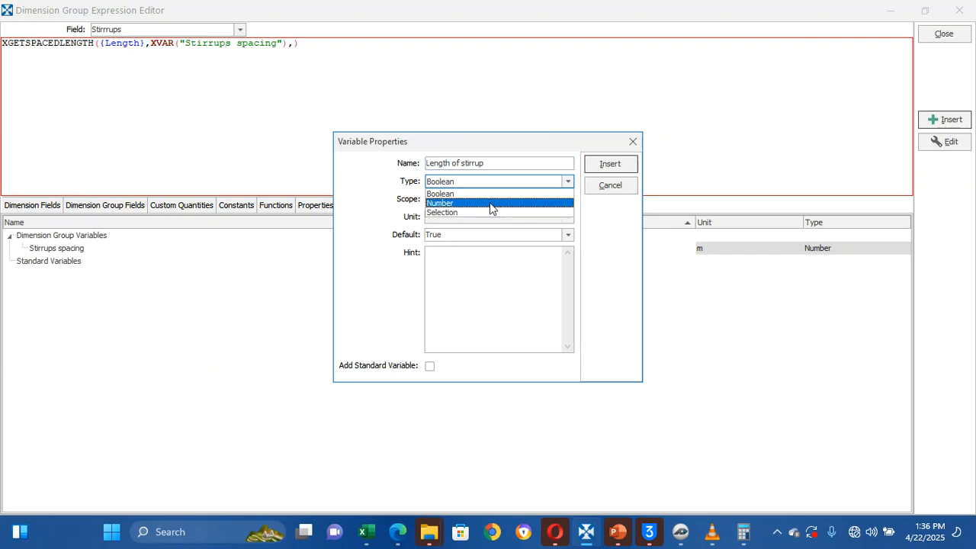
pyautogui.click(491, 203)
pyautogui.click(567, 218)
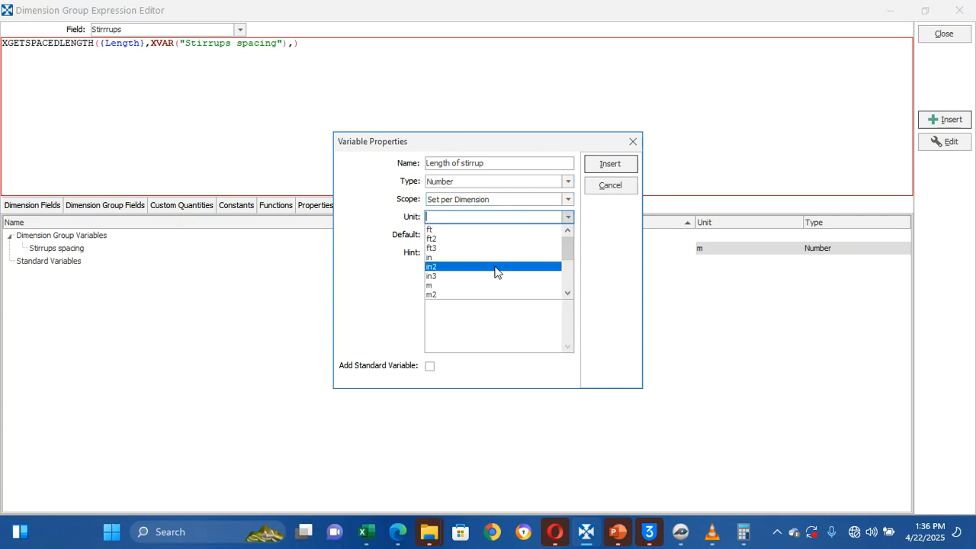
pyautogui.click(476, 283)
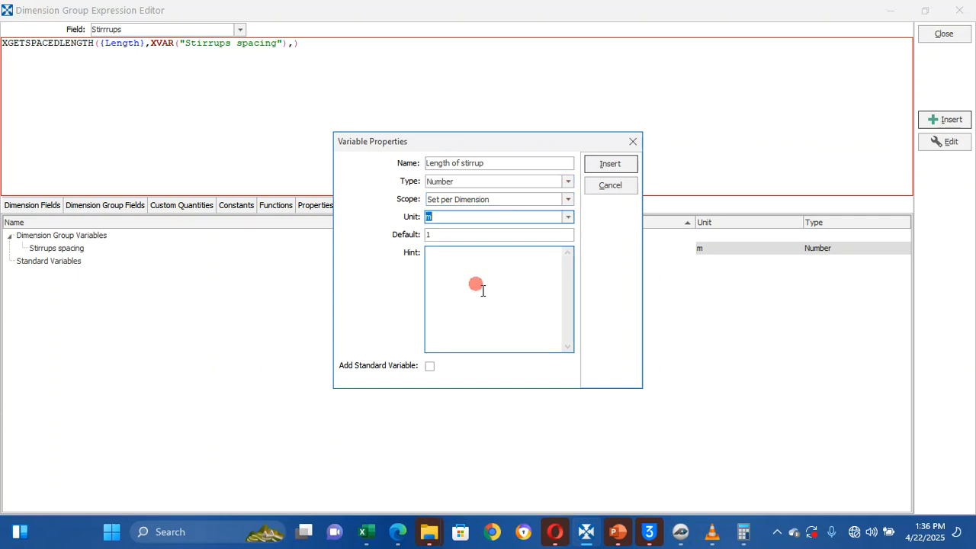
pyautogui.click(489, 218)
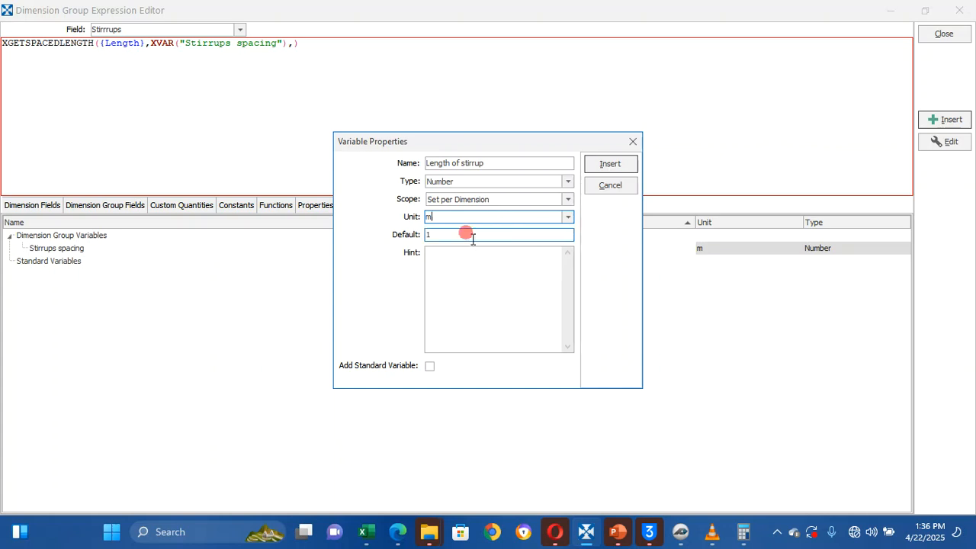
pyautogui.click(471, 236)
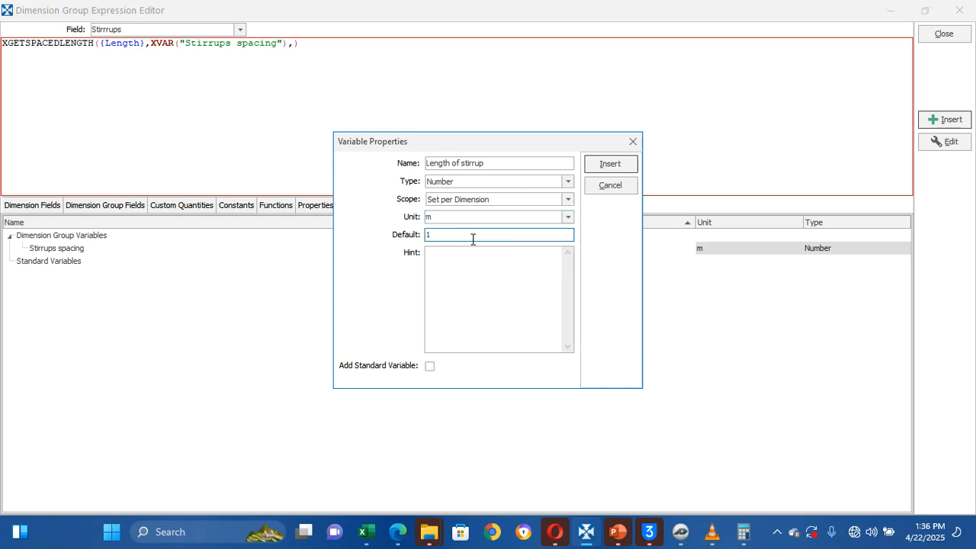
pyautogui.press('BackSpace')
pyautogui.write('0')
pyautogui.click(609, 165)
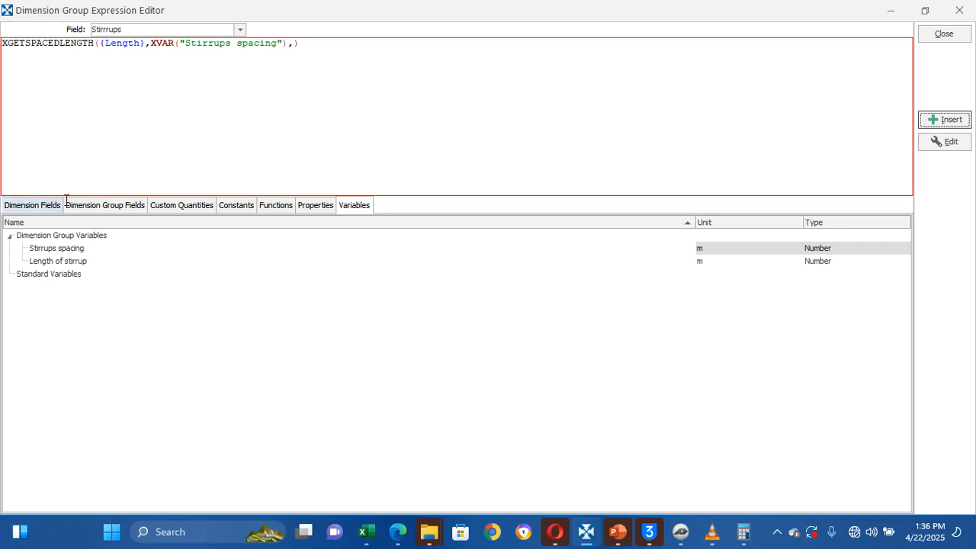
# Insert the Length of stirrup variable as the last argument of XGETSPACEDLENGTH and append a multiplication sign after the function
pyautogui.click(296, 48)
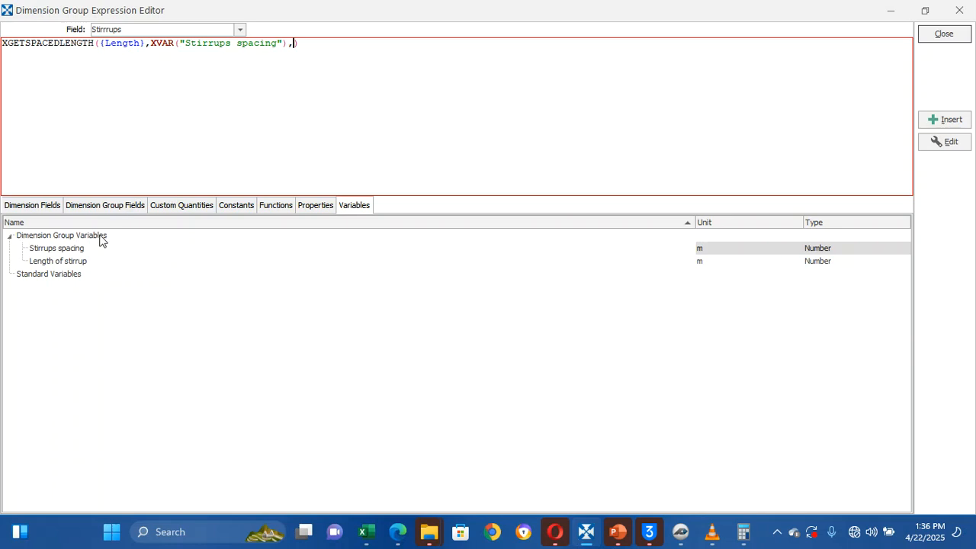
pyautogui.click(66, 265)
pyautogui.doubleClick(66, 265)
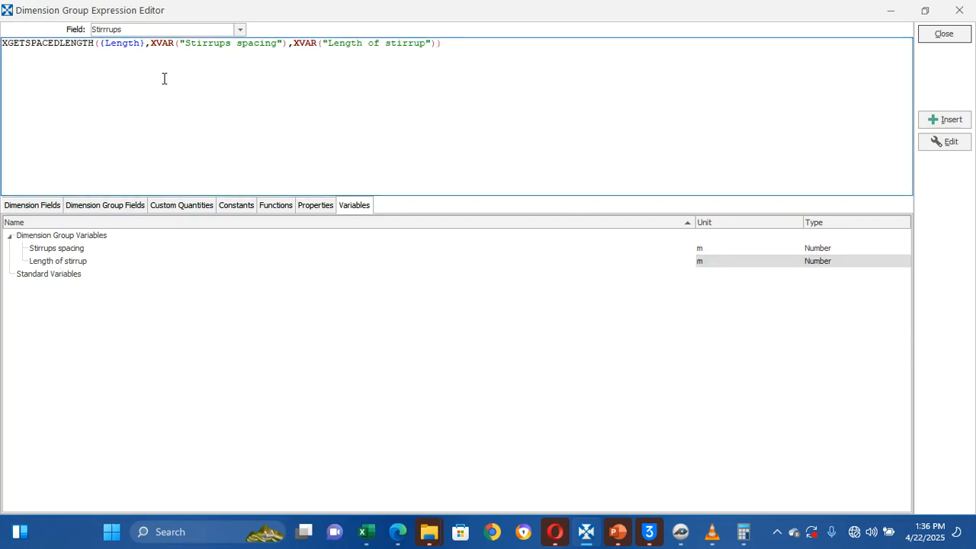
pyautogui.moveTo(154, 72); pyautogui.dragTo(150, 70)
pyautogui.click(184, 60)
pyautogui.click(492, 60)
pyautogui.write('*')
# Start another new variable for the stirrup multiplier, named "Bar Dia"
pyautogui.click(953, 122)
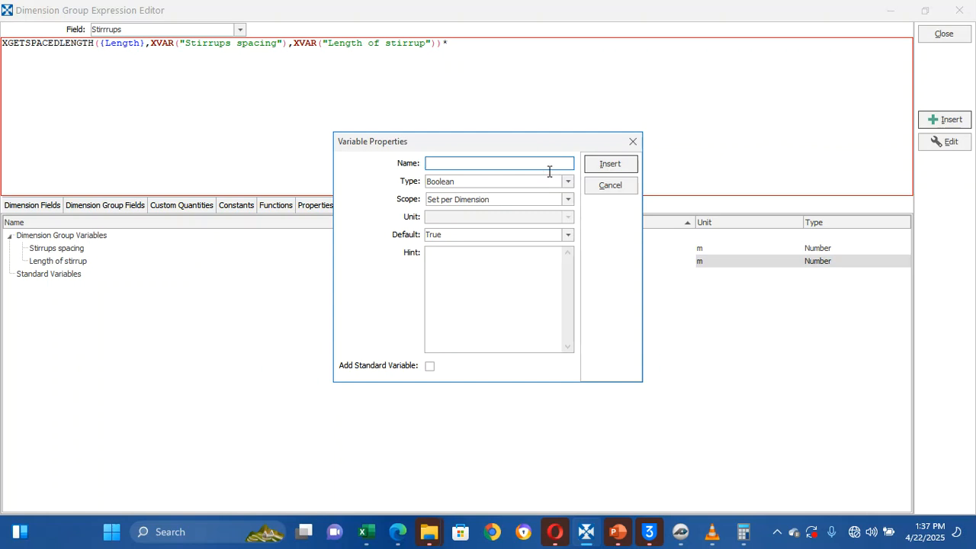
pyautogui.write('Dia')
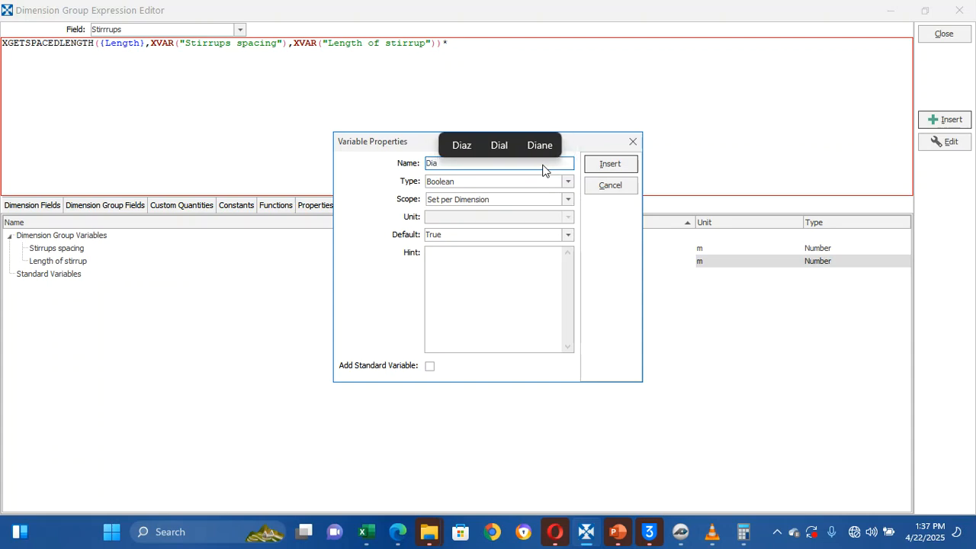
pyautogui.press('Left')
pyautogui.press('Left')
pyautogui.press('Left')
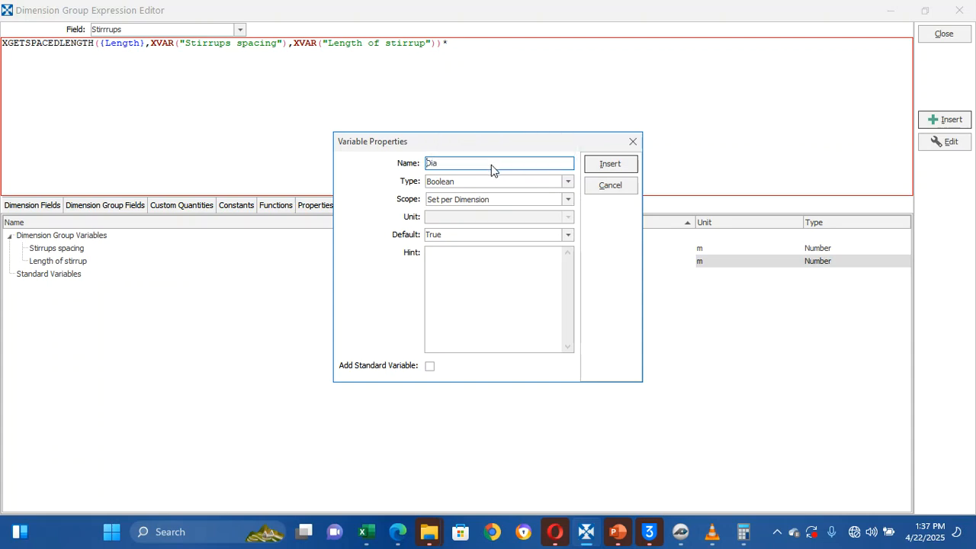
pyautogui.write('Bar')
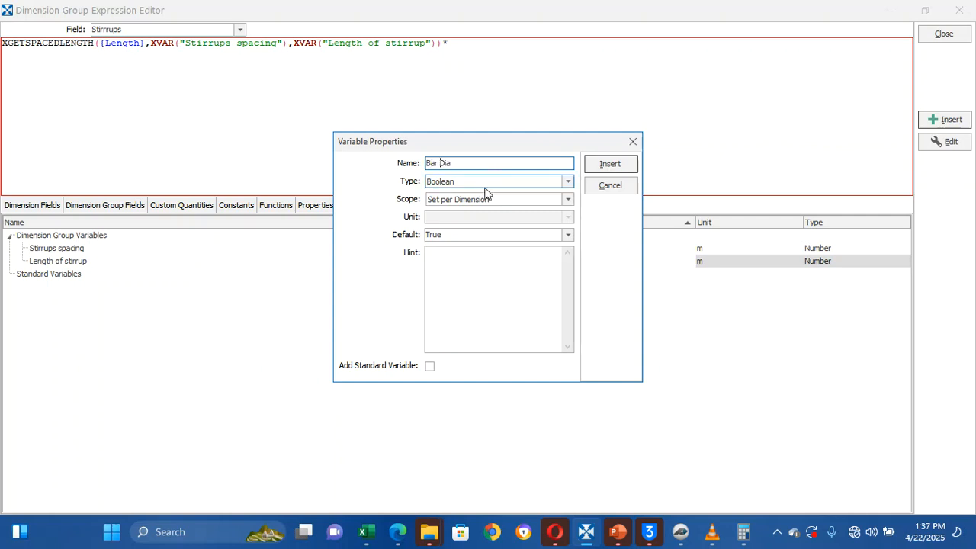
# Set the Bar Dia variable's type to Number and its unit to mm, and add it to the dimension group
pyautogui.click(567, 182)
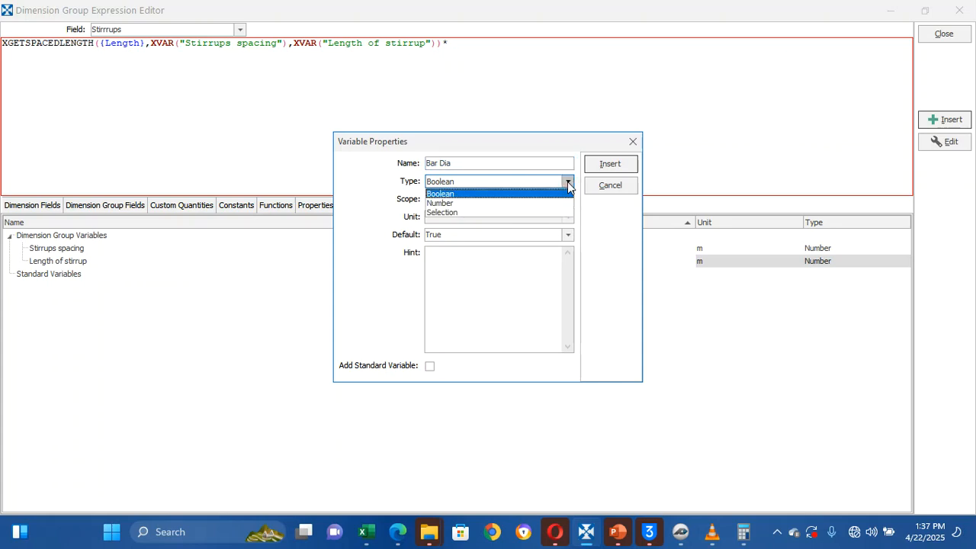
pyautogui.click(501, 203)
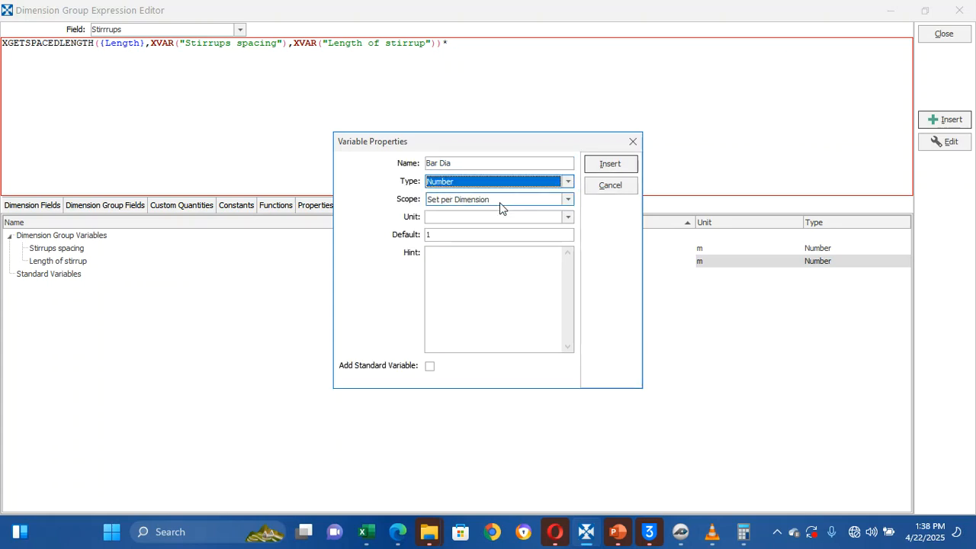
pyautogui.click(569, 217)
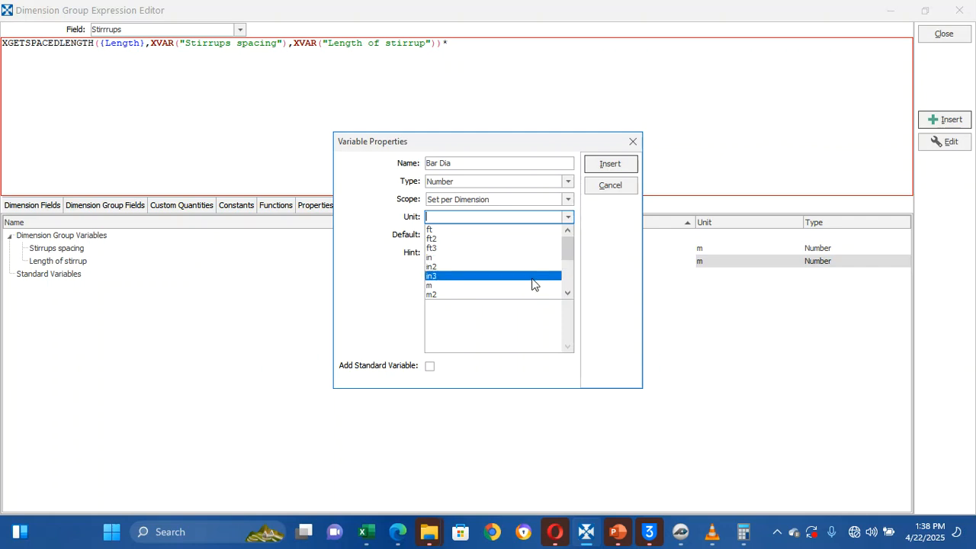
pyautogui.moveTo(571, 252); pyautogui.dragTo(572, 268)
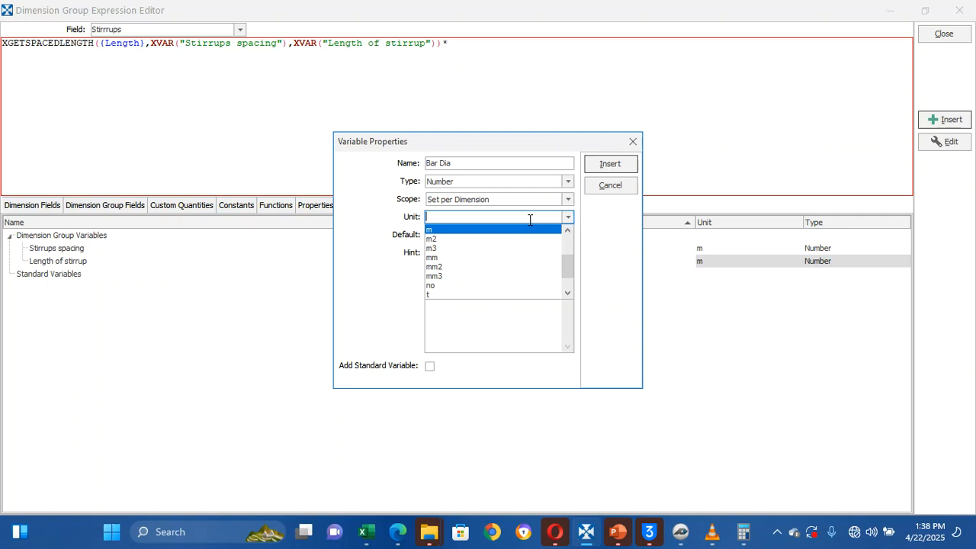
pyautogui.write('mm')
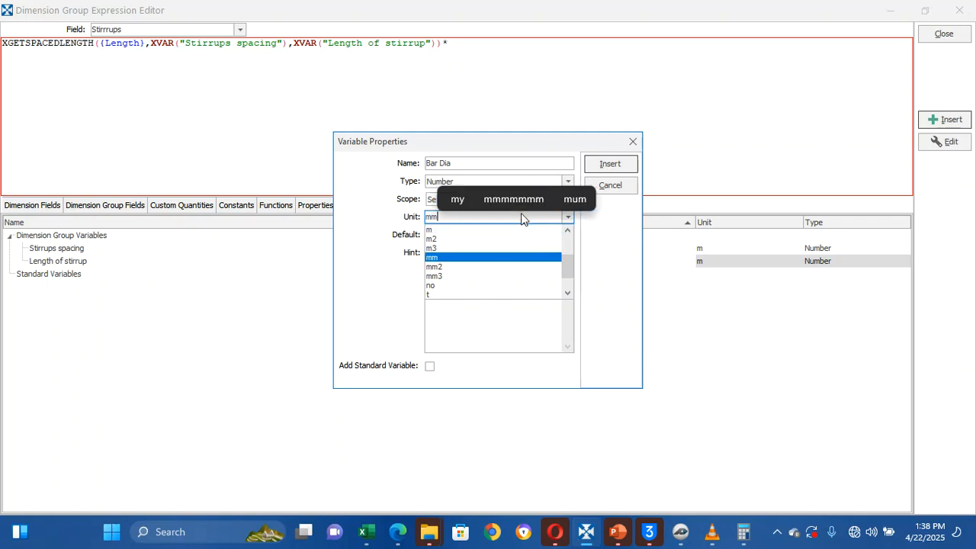
pyautogui.click(505, 162)
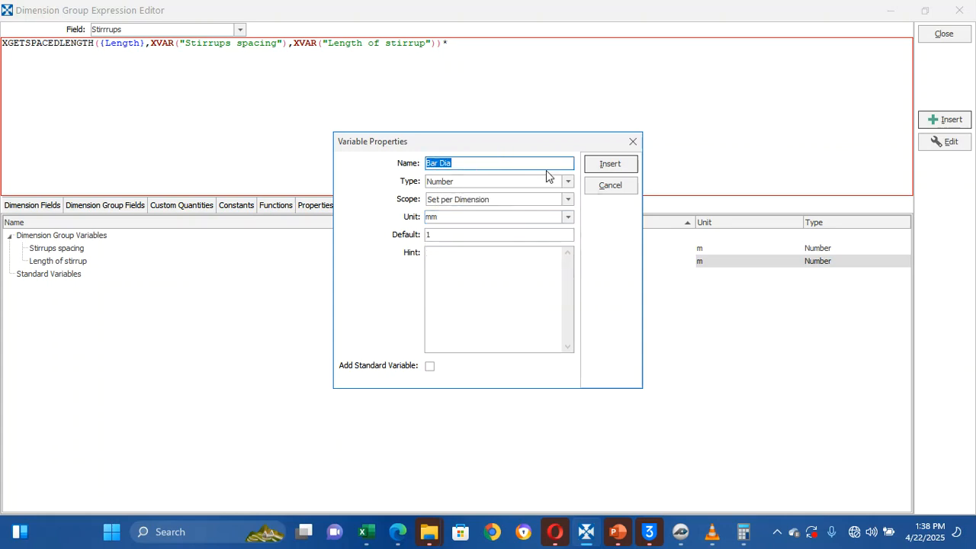
pyautogui.click(616, 165)
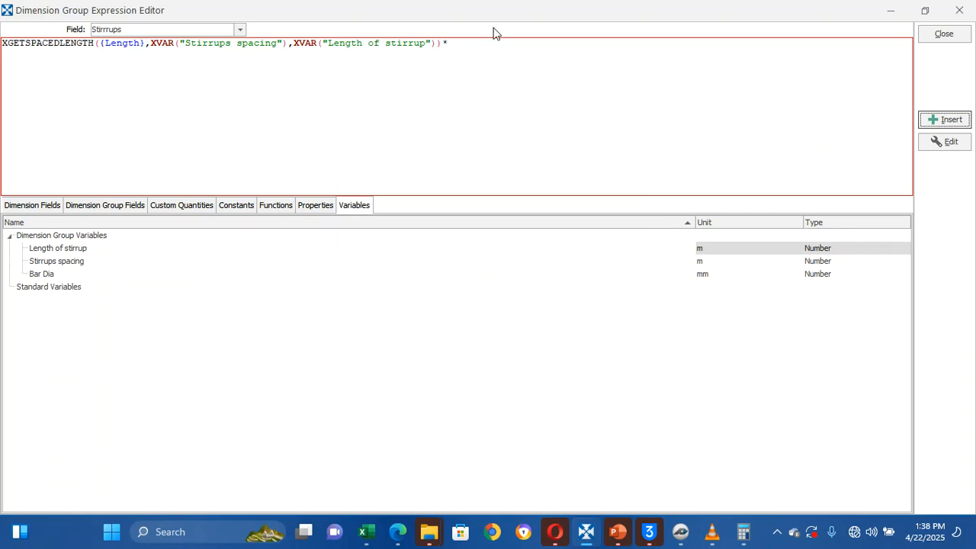
# Complete the Stirrrups expression by multiplying the spaced length by the bracketed term Bar Dia times Bar Dia divided by 162.2
pyautogui.click(464, 44)
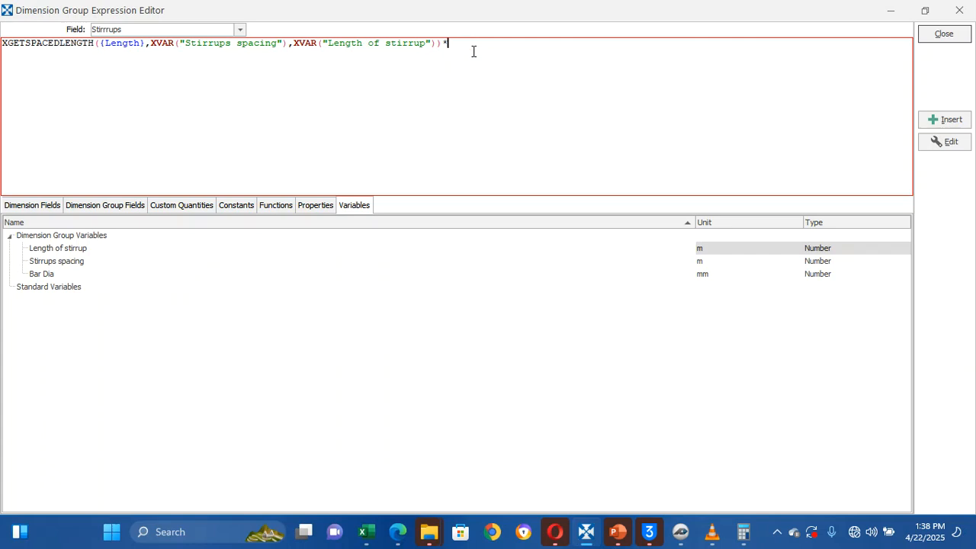
pyautogui.doubleClick(68, 276)
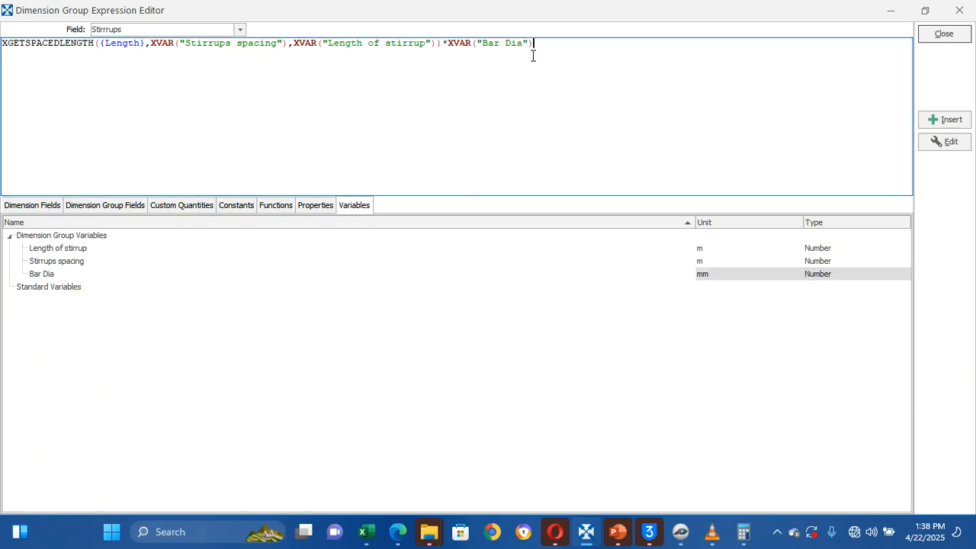
pyautogui.click(447, 43)
pyautogui.write('(')
pyautogui.click(585, 44)
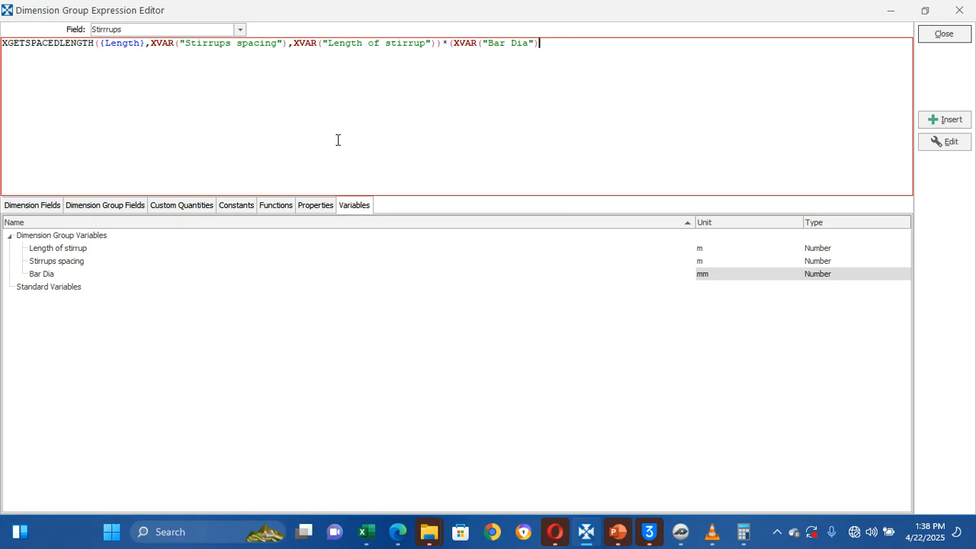
pyautogui.write('*')
pyautogui.doubleClick(31, 275)
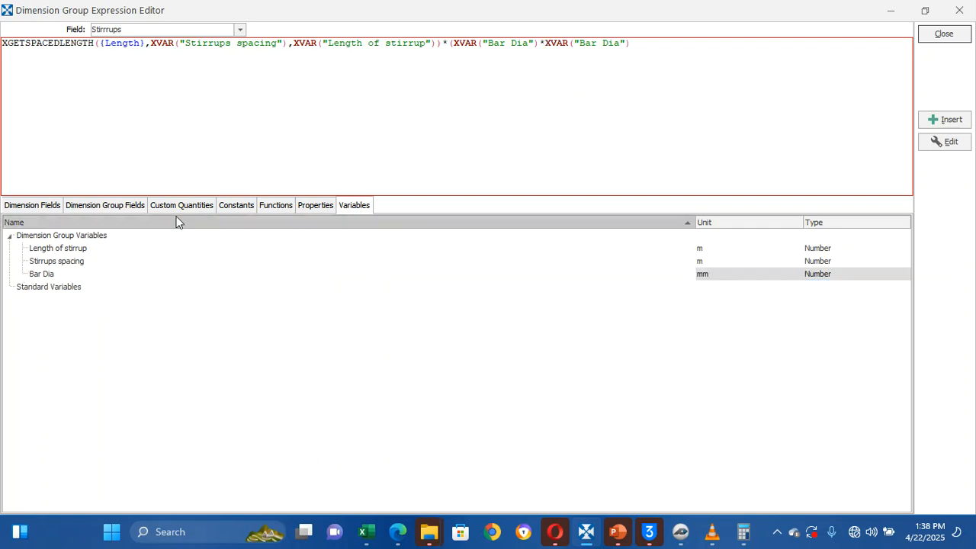
pyautogui.write('/')
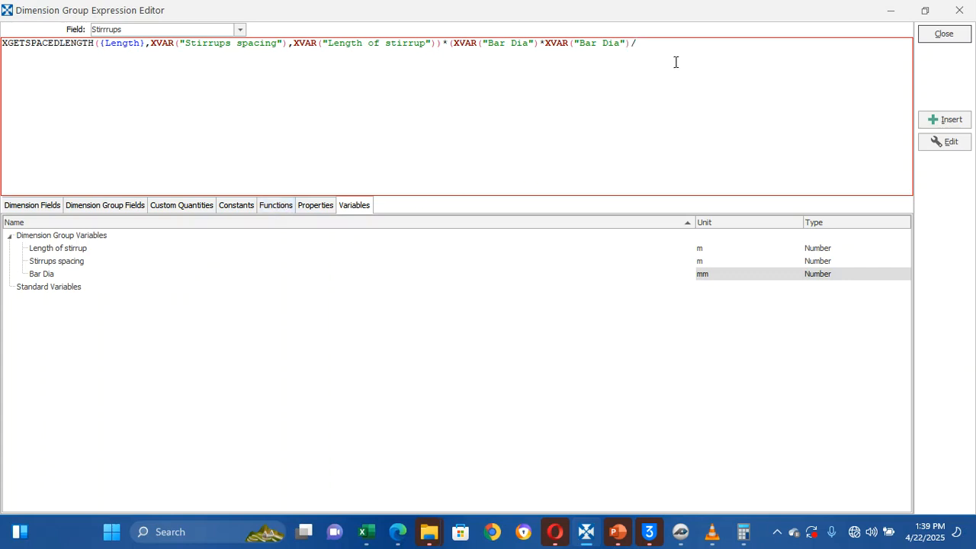
pyautogui.write('162.2)')
pyautogui.click(935, 119)
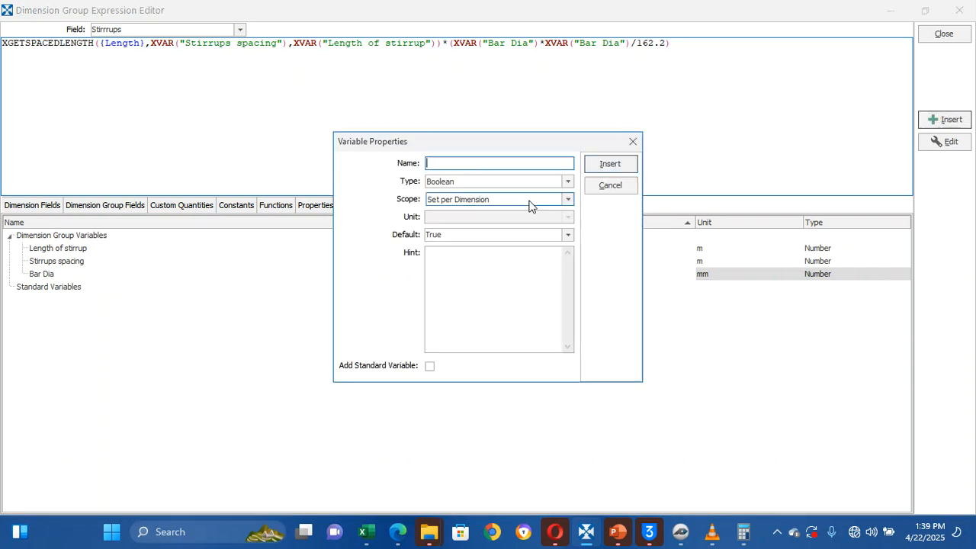
pyautogui.write('Nrv')
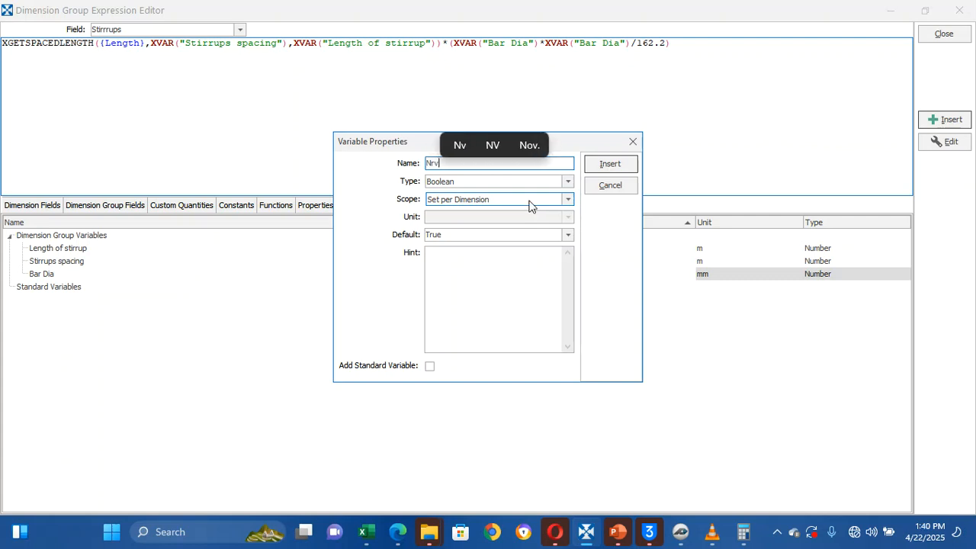
pyautogui.press('BackSpace')
pyautogui.write('of ba')
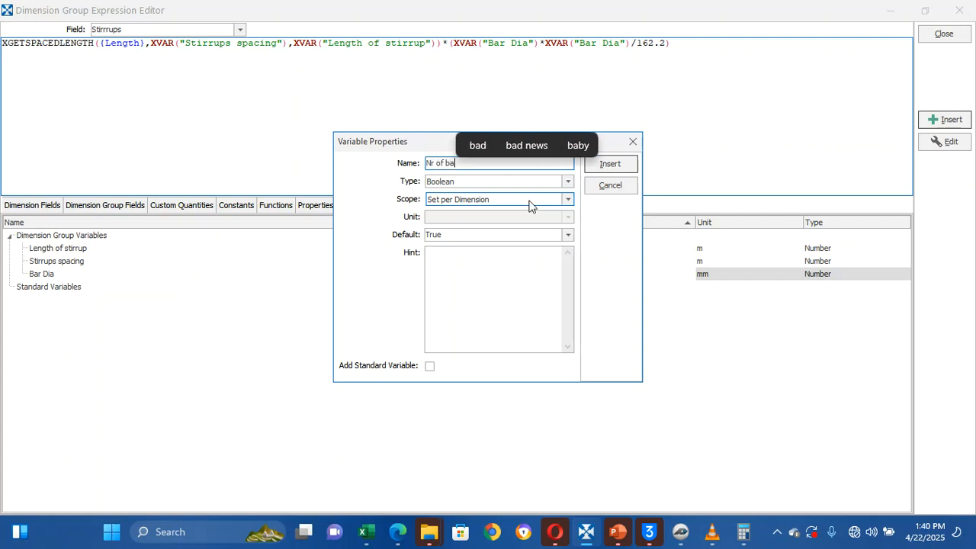
pyautogui.write('r')
pyautogui.press('BackSpace')
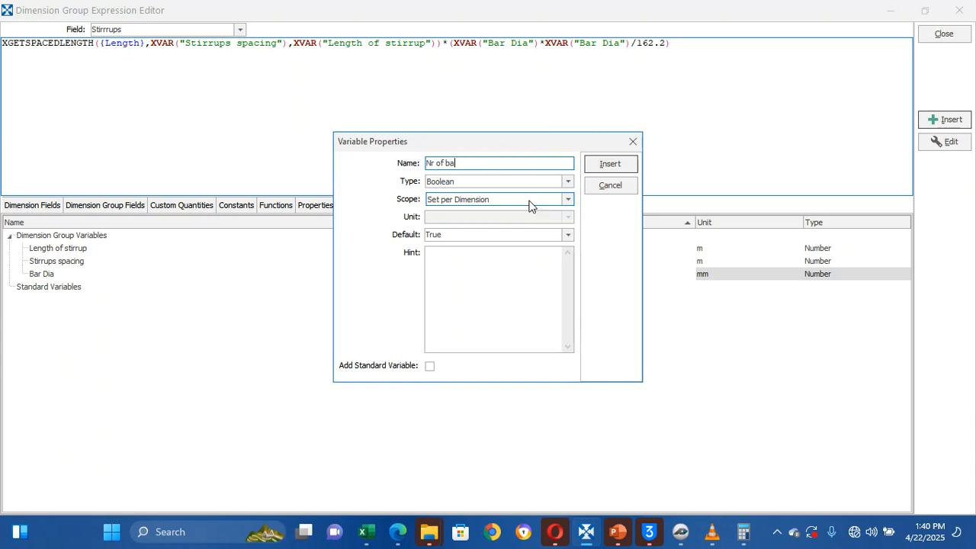
pyautogui.click(632, 142)
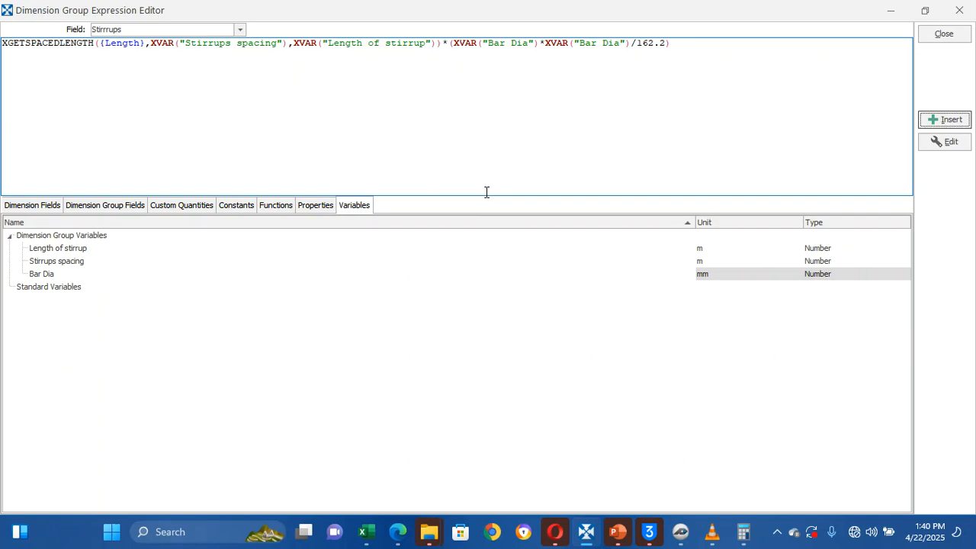
# Review the group's stirrup expression, variables, custom quantities and general properties, and insert the Conc.in column dimension group
pyautogui.click(943, 34)
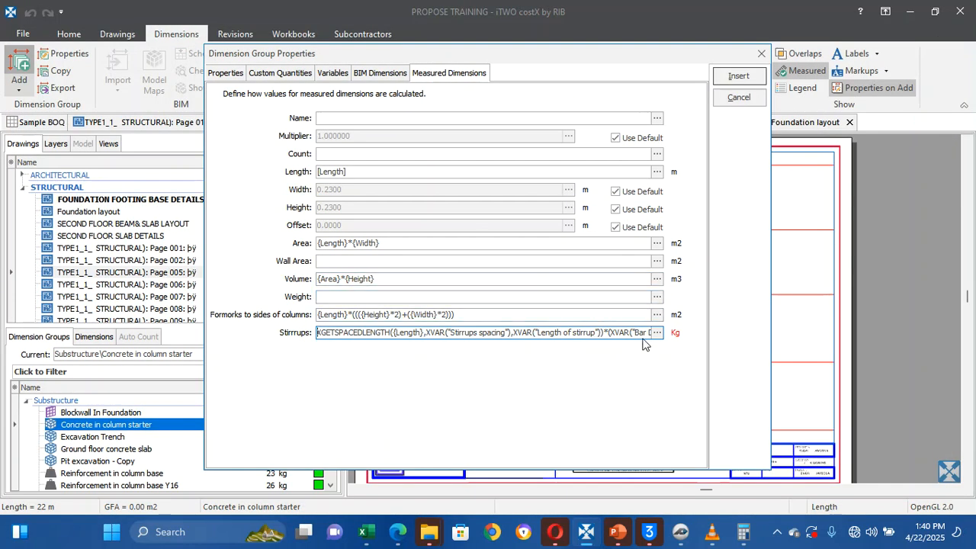
pyautogui.click(655, 334)
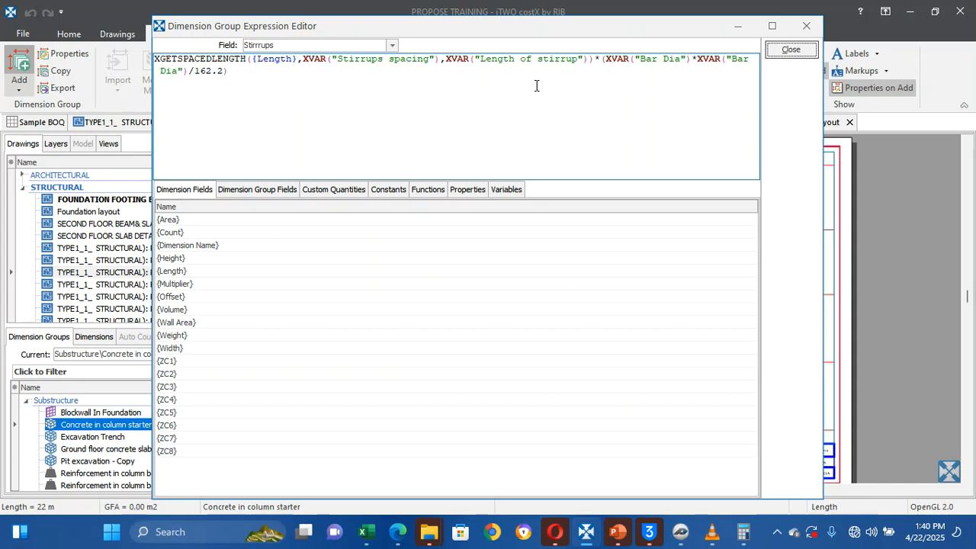
pyautogui.click(791, 49)
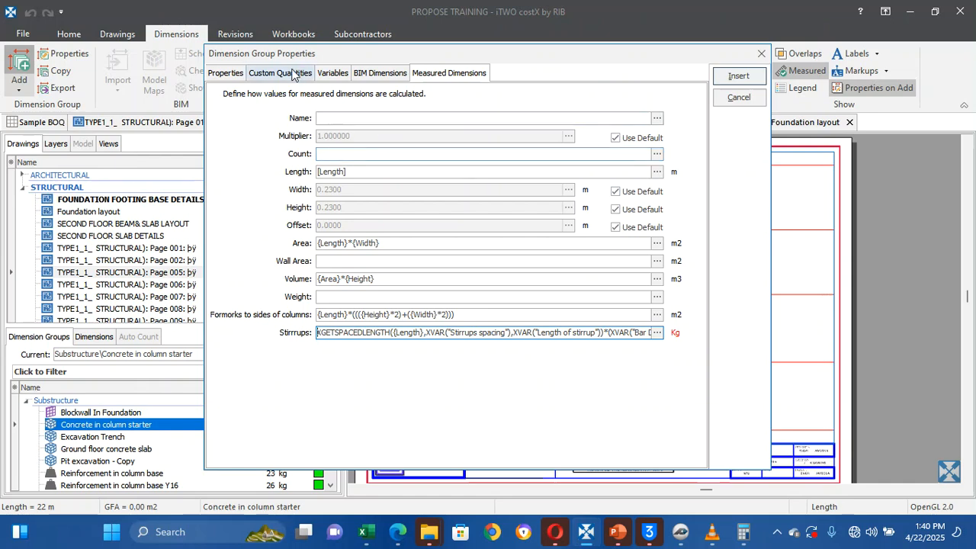
pyautogui.click(326, 75)
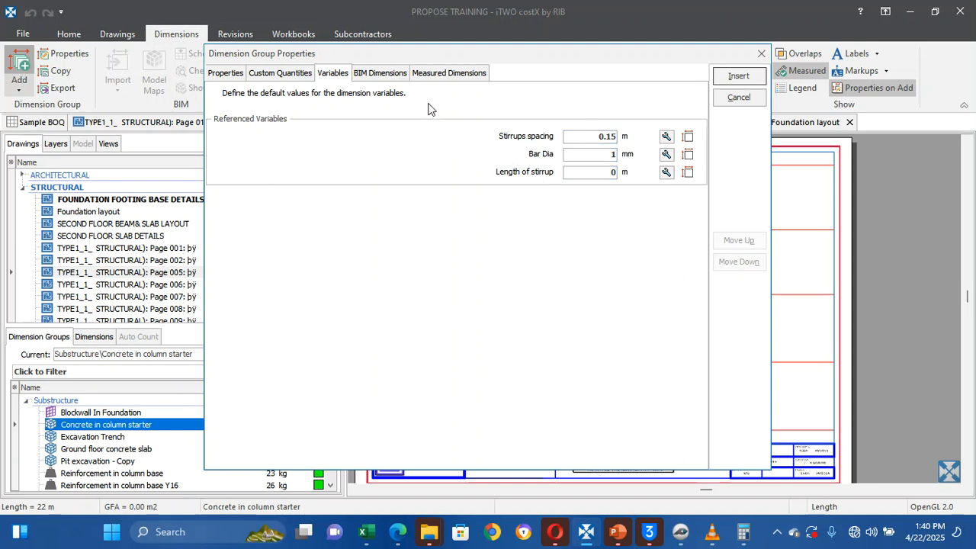
pyautogui.click(290, 74)
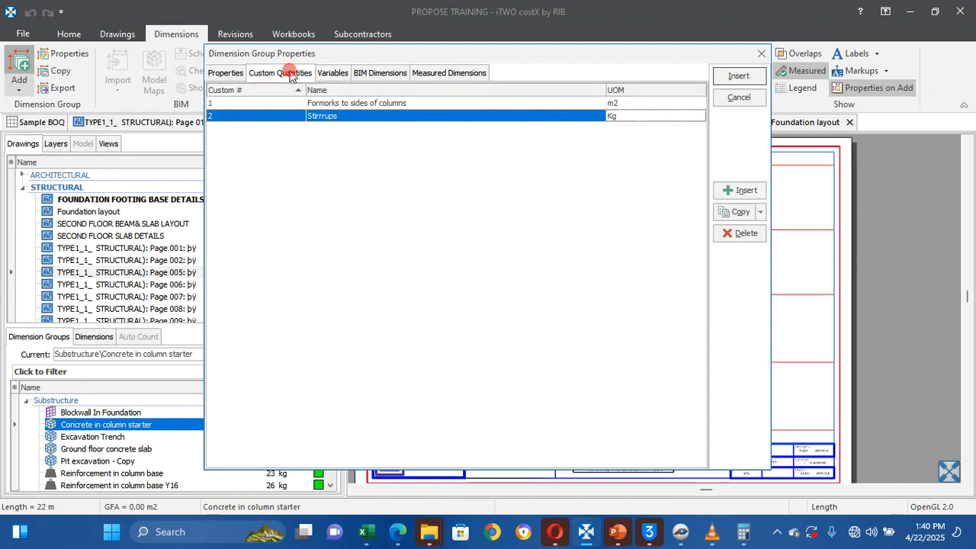
pyautogui.click(331, 73)
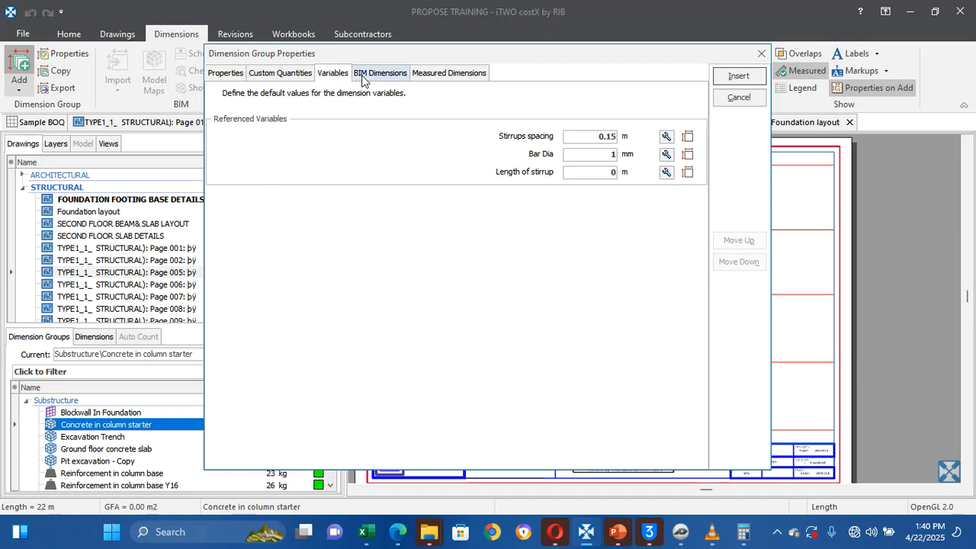
pyautogui.click(304, 76)
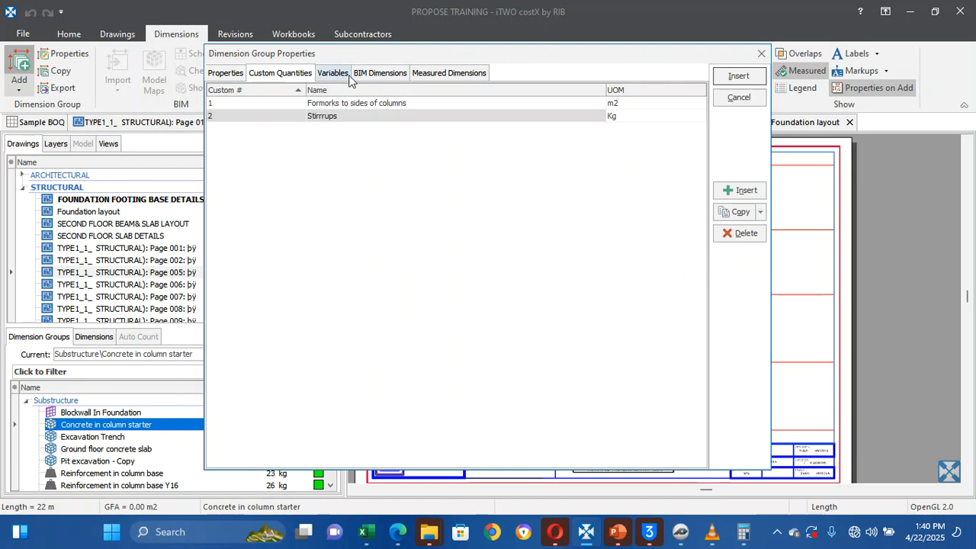
pyautogui.click(430, 76)
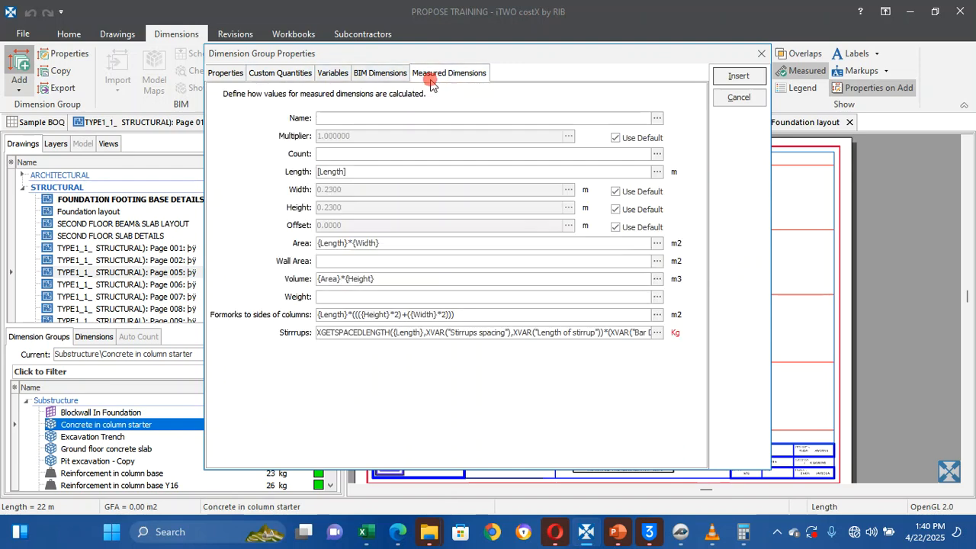
pyautogui.click(288, 76)
pyautogui.click(237, 74)
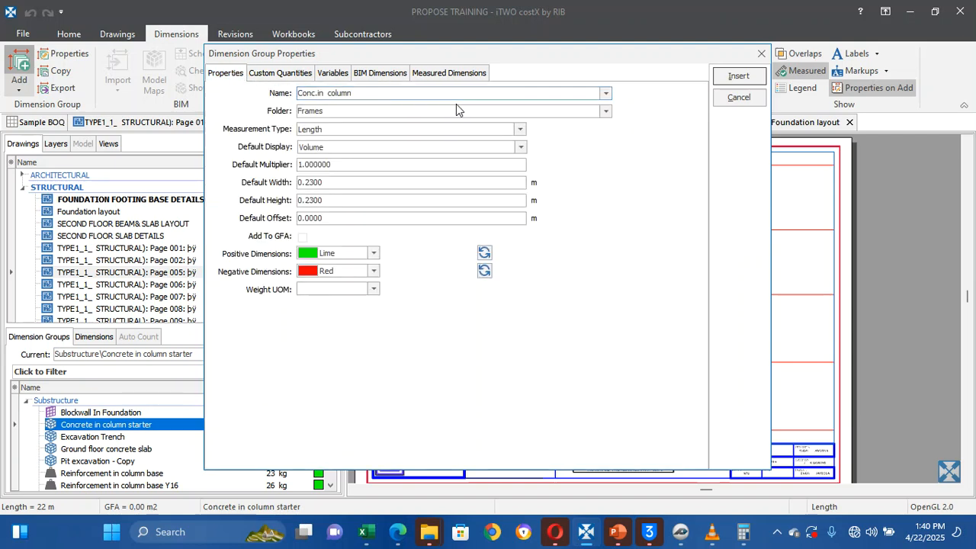
pyautogui.click(738, 77)
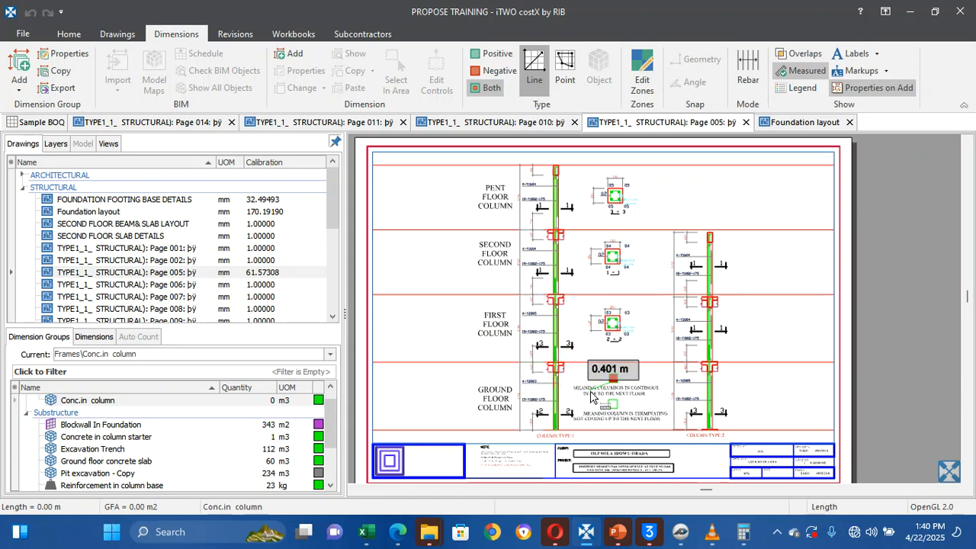
# Measure the ground floor column of Column Type 1 in point mode from its base to the beam underside, about 2.7 m
pyautogui.click(563, 77)
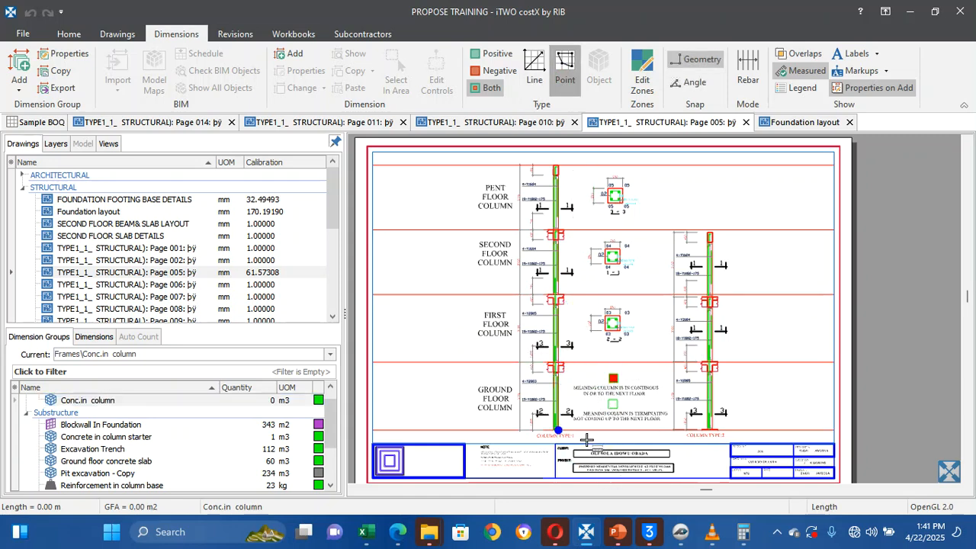
pyautogui.scroll(3, 587, 439)
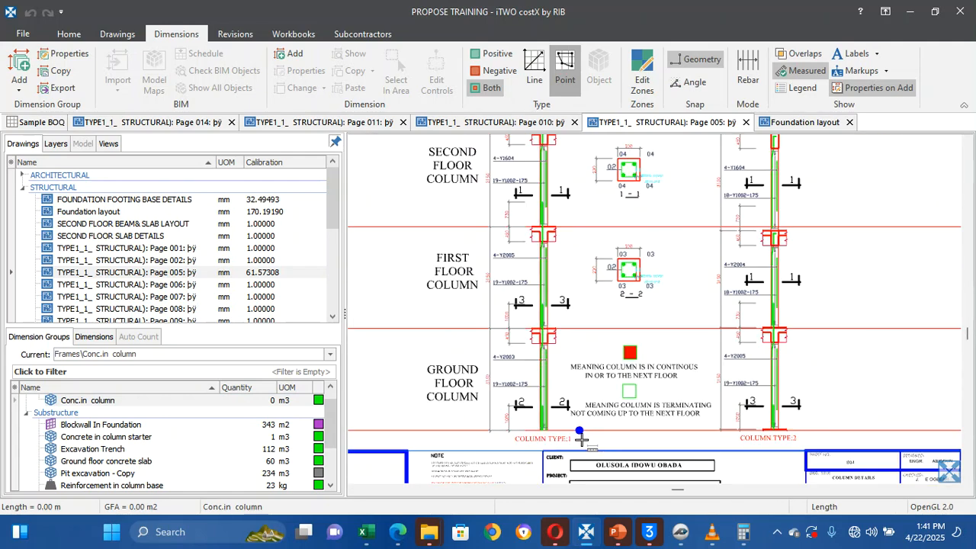
pyautogui.scroll(3, 560, 434)
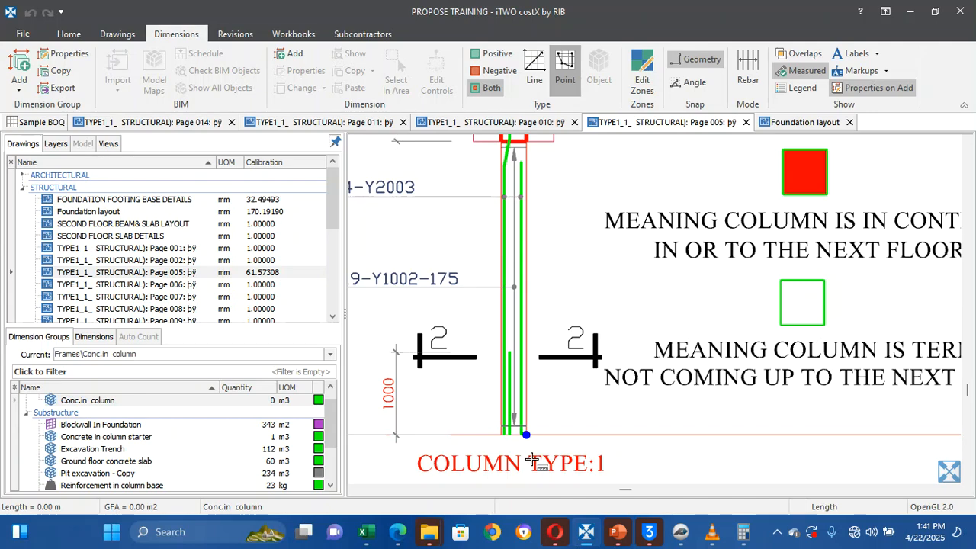
pyautogui.click(525, 434)
pyautogui.scroll(-3, 568, 351)
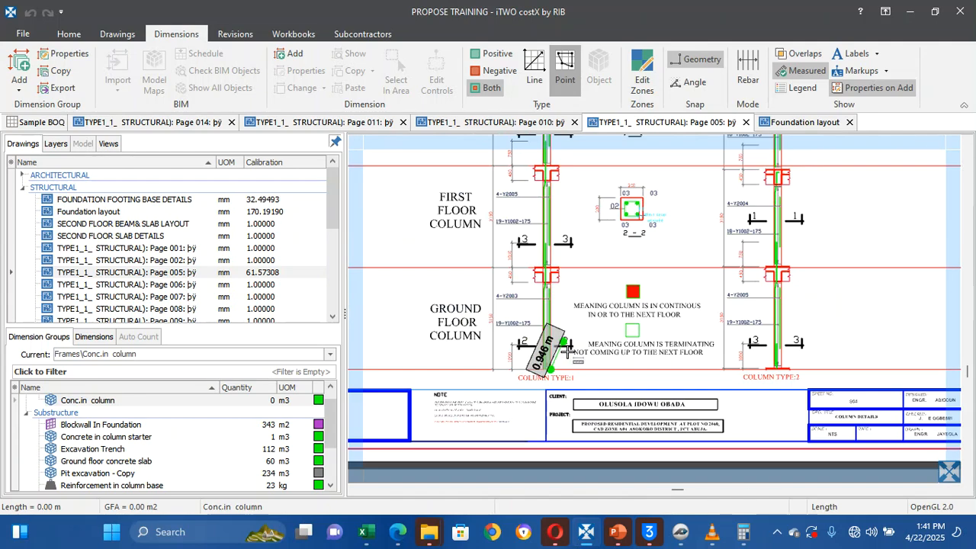
pyautogui.scroll(2, 558, 307)
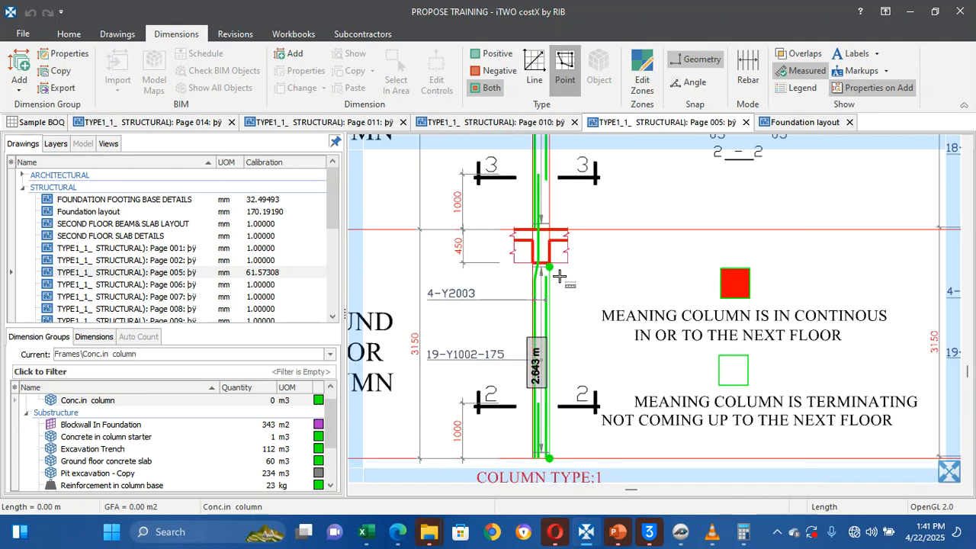
pyautogui.scroll(5, 558, 272)
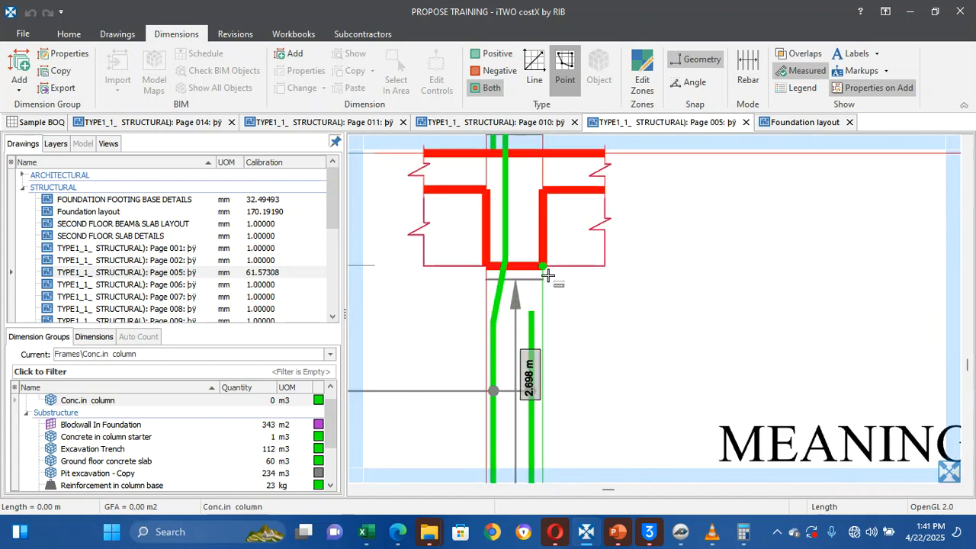
pyautogui.doubleClick(547, 275)
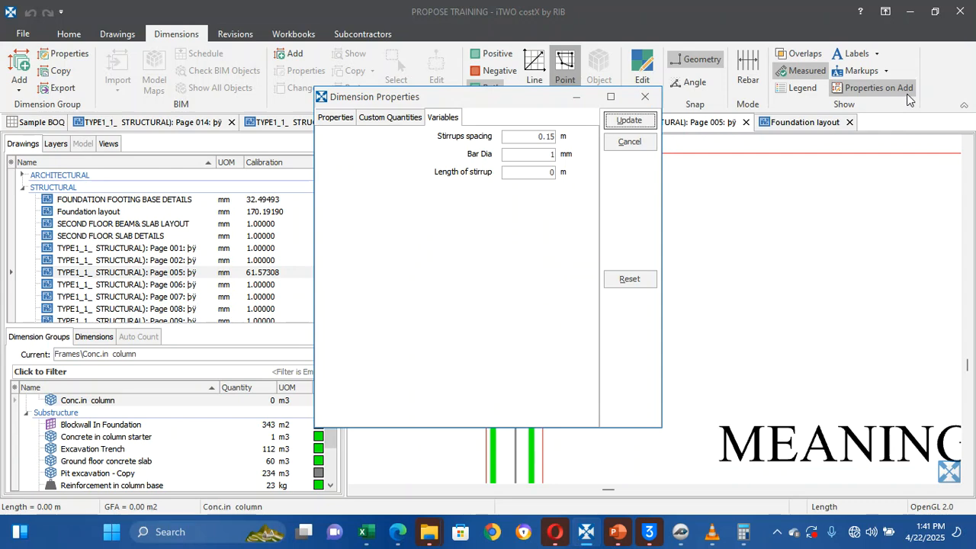
# Set the column dimension's Length of stirrup to 0.82 m, Bar Dia to 10 mm and Stirrups spacing to 0.175 m, and update it
pyautogui.click(546, 173)
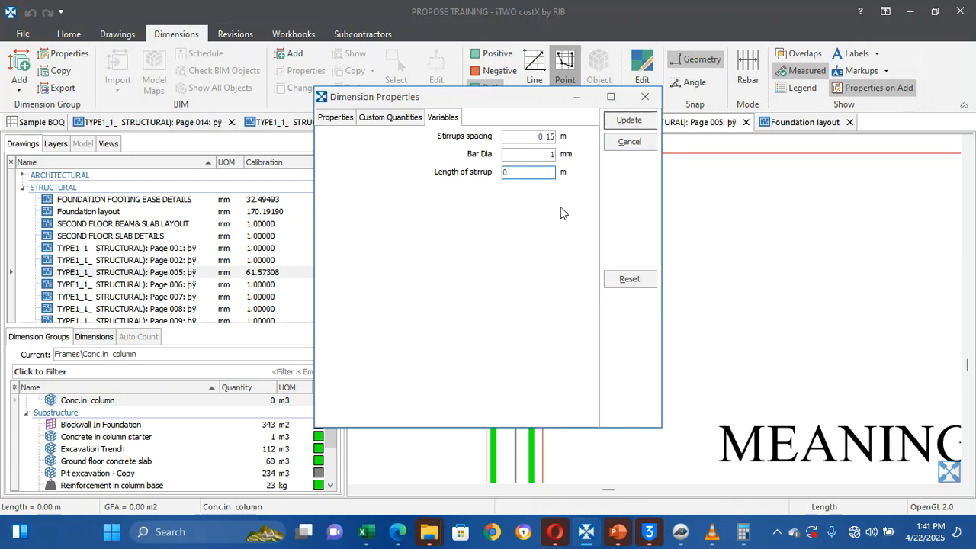
pyautogui.write('.82')
pyautogui.click(557, 156)
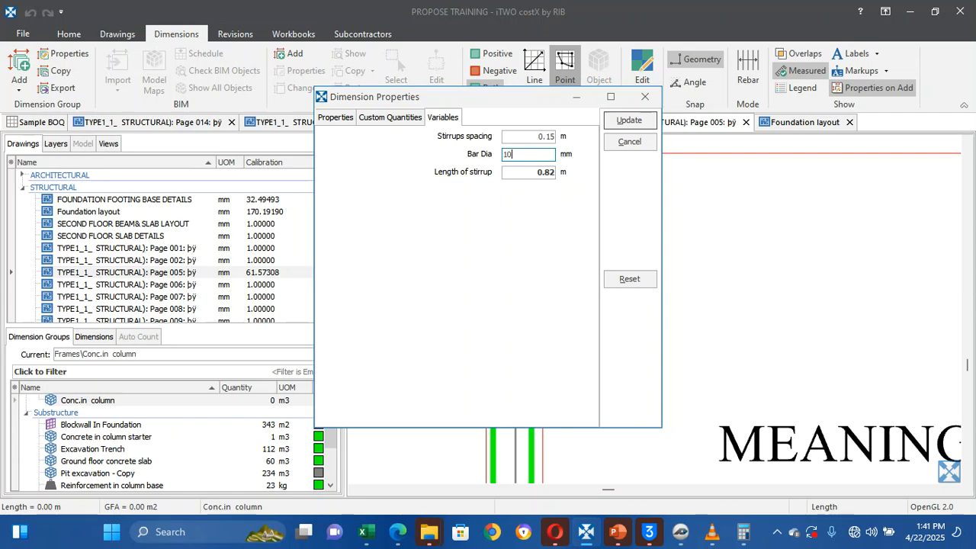
pyautogui.click(557, 138)
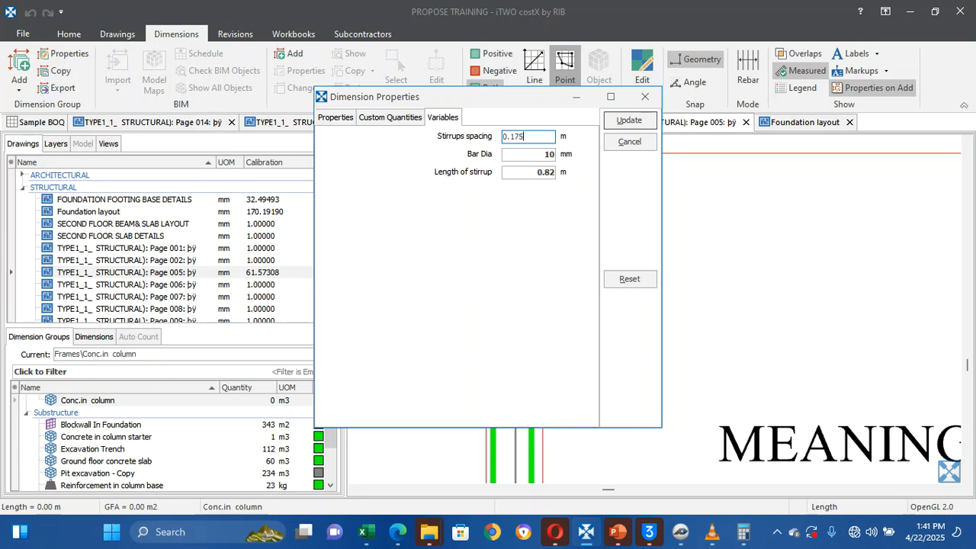
pyautogui.click(629, 121)
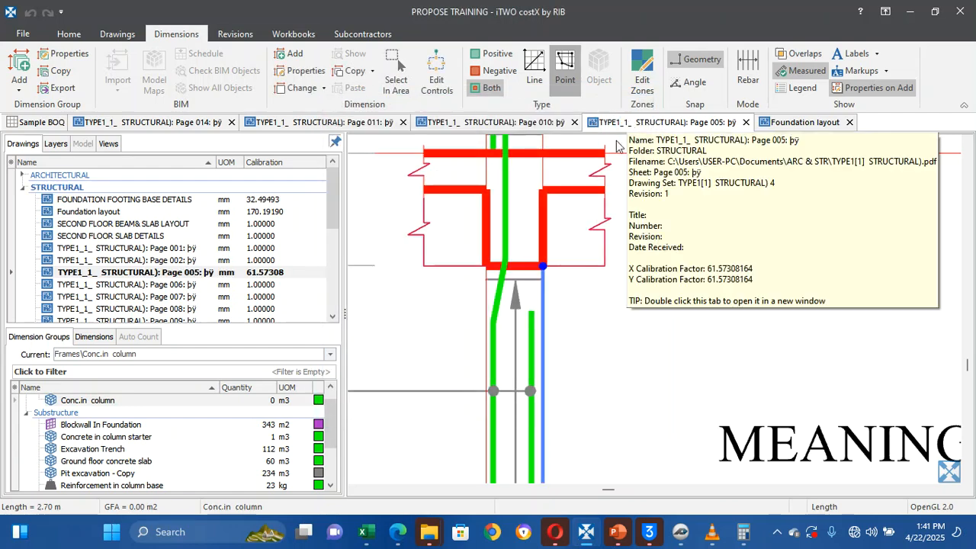
# Examine the column section 2-2 detail for its dimensions, bar arrangement and concrete cover
pyautogui.scroll(-3, 588, 246)
pyautogui.rightClick(594, 249)
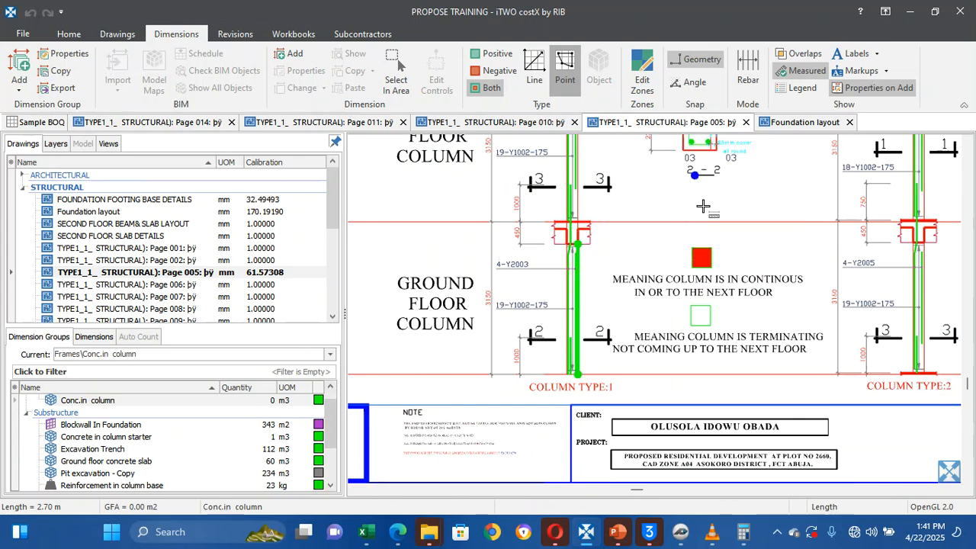
pyautogui.scroll(1, 731, 190)
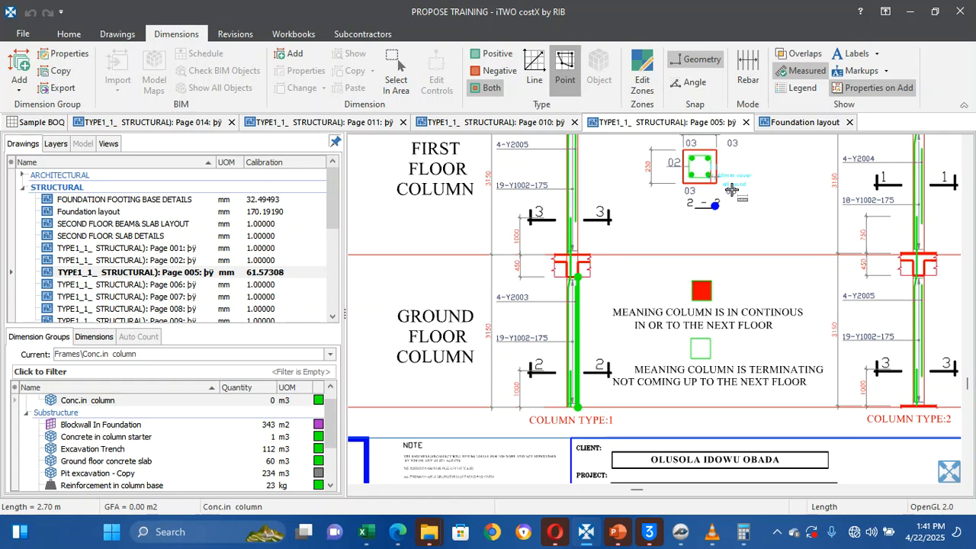
pyautogui.scroll(2, 731, 190)
pyautogui.scroll(3, 734, 267)
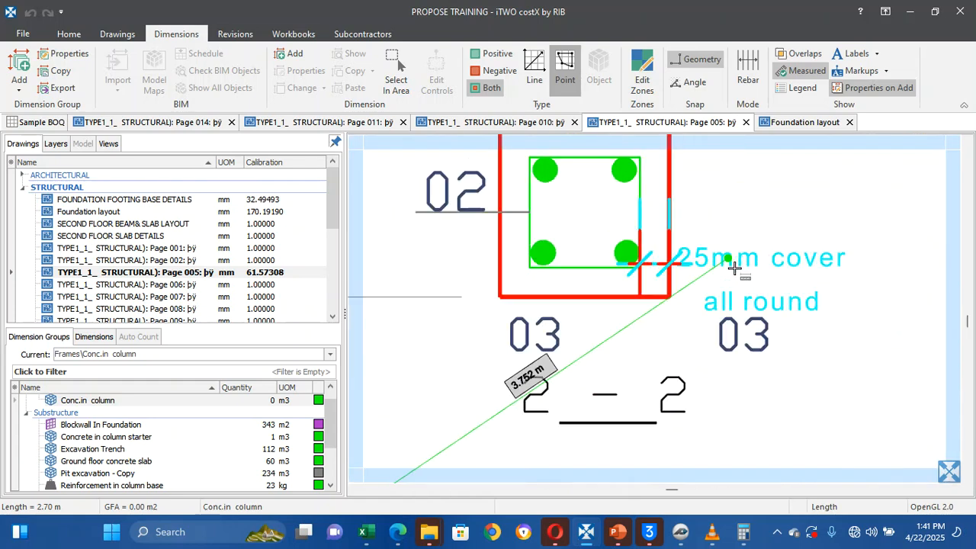
pyautogui.scroll(-3, 734, 267)
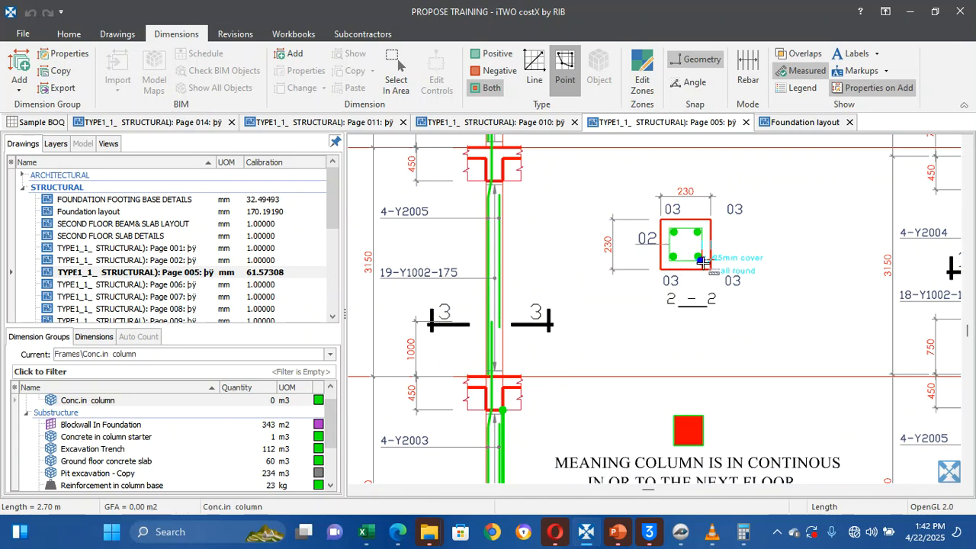
# Change the Conc.in column dimension group's positive dimension colour to a user-defined purple and update the group
pyautogui.scroll(-4, 705, 262)
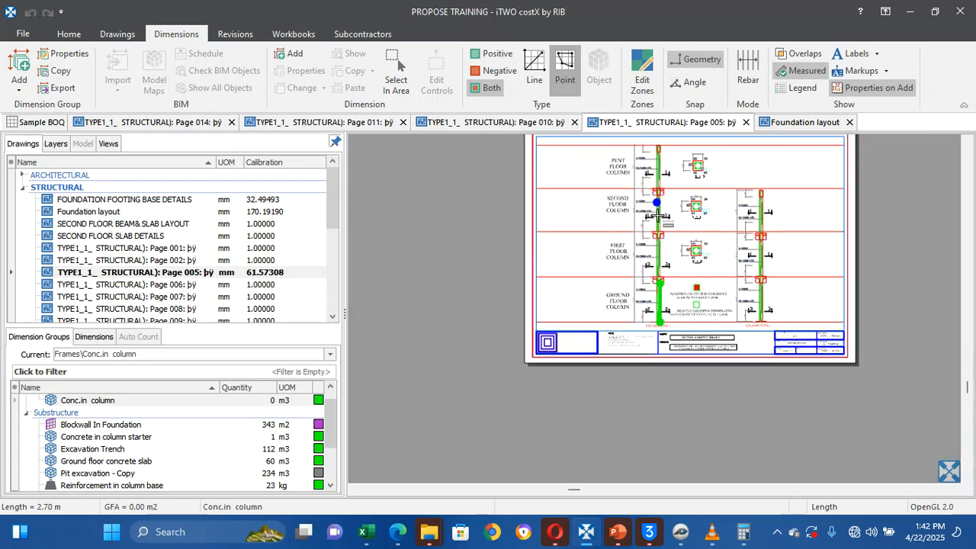
pyautogui.scroll(5, 649, 268)
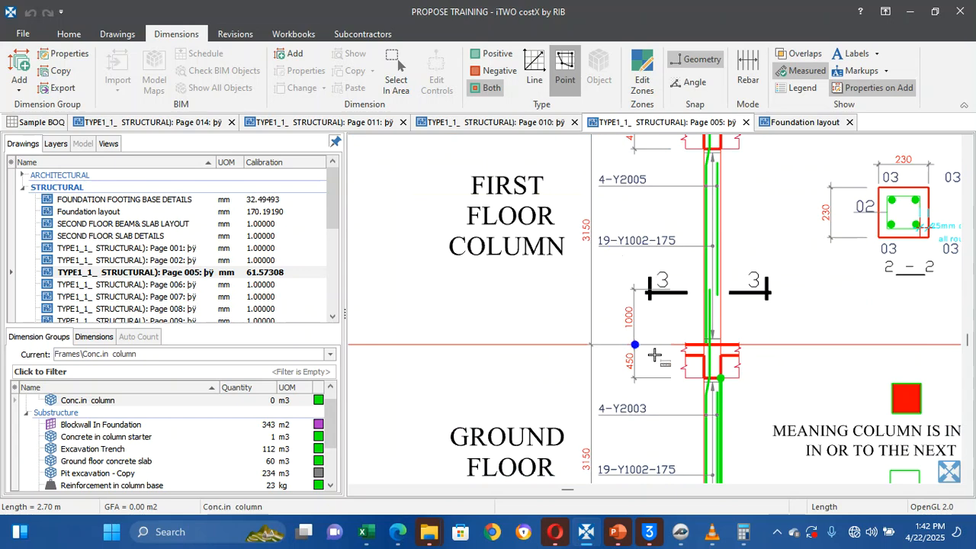
pyautogui.scroll(-3, 654, 430)
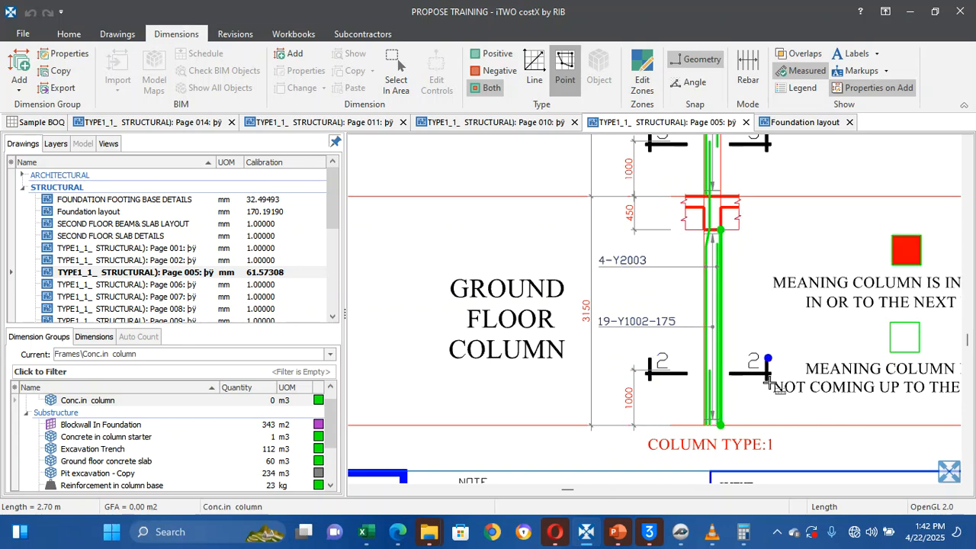
pyautogui.moveTo(724, 342)
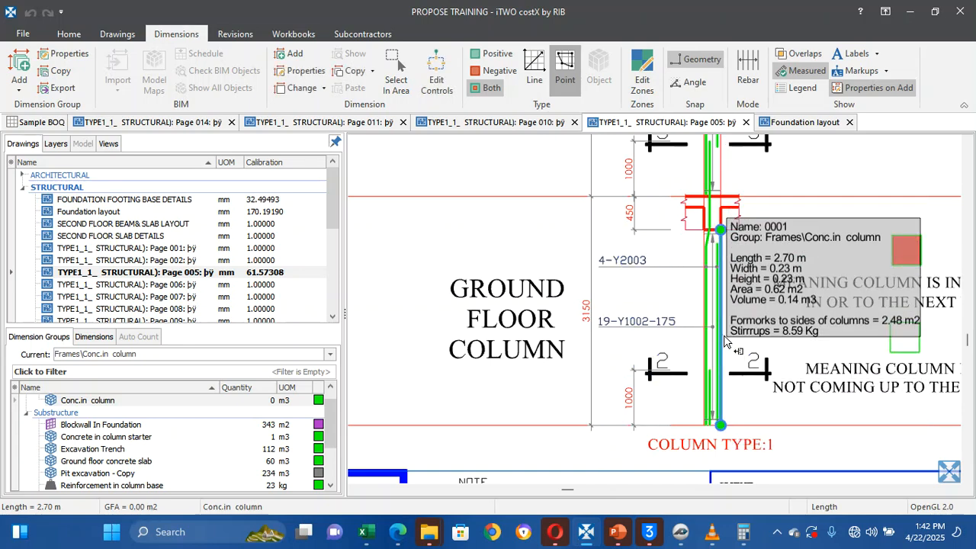
pyautogui.click(203, 404)
pyautogui.rightClick(203, 404)
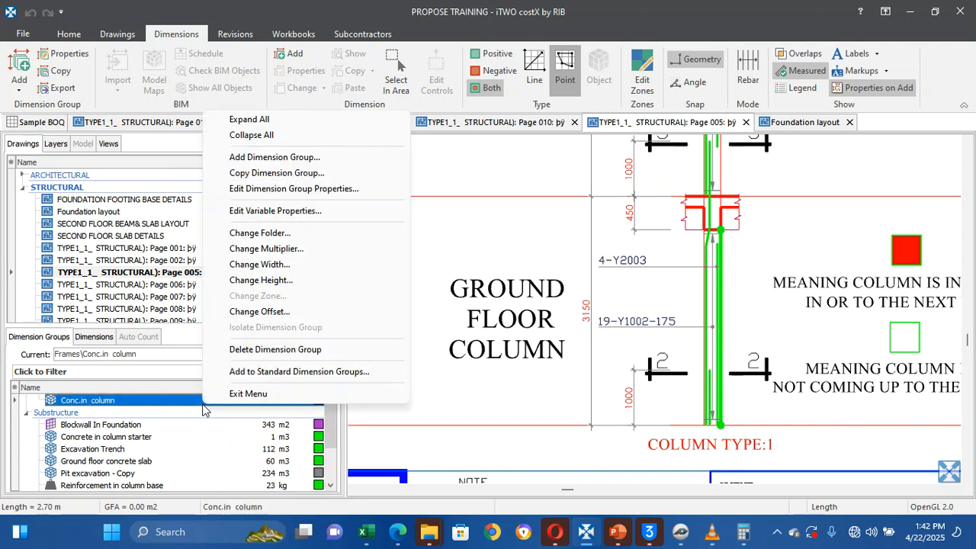
pyautogui.click(273, 188)
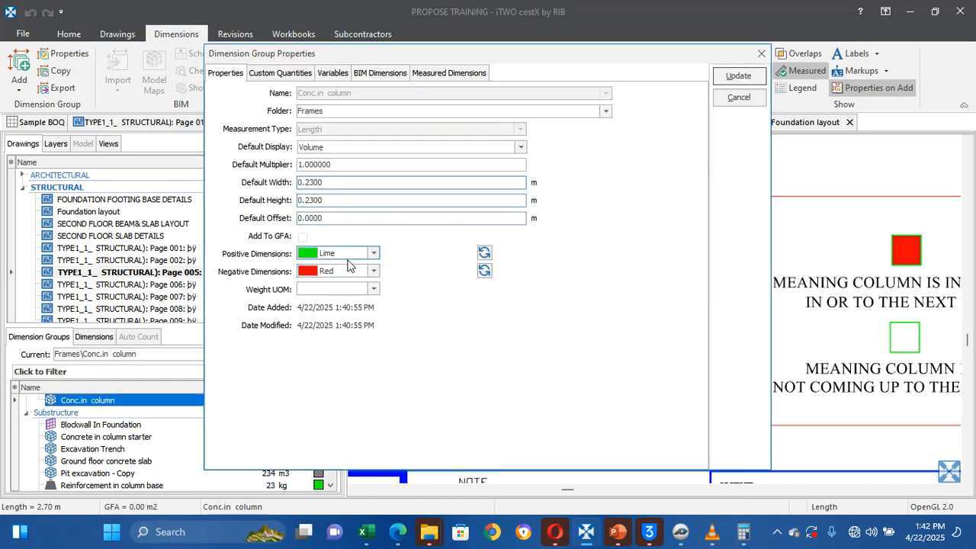
pyautogui.click(485, 254)
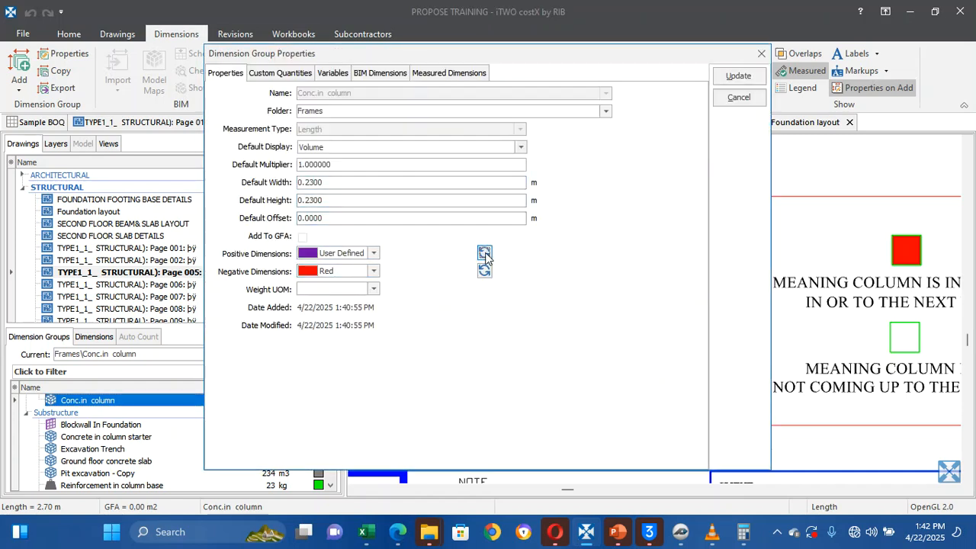
pyautogui.click(738, 76)
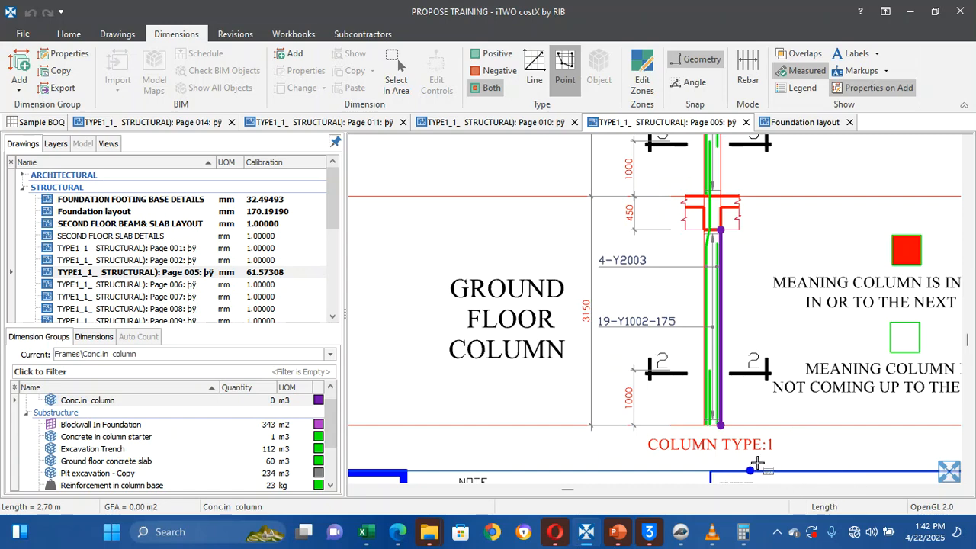
# Inspect the ground floor column dimension's quantities and the ground floor concrete slab measured on the Foundation layout drawing
pyautogui.click(721, 335)
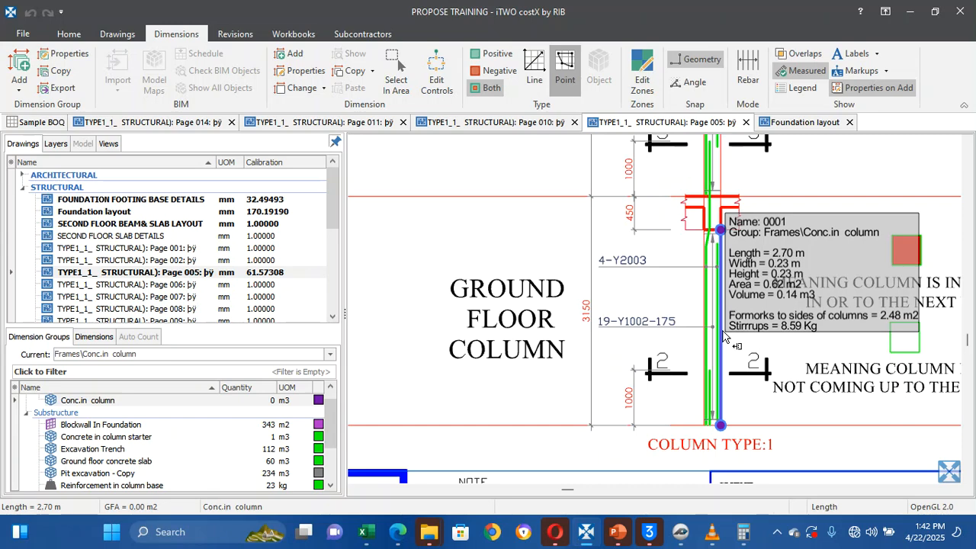
pyautogui.press('Escape')
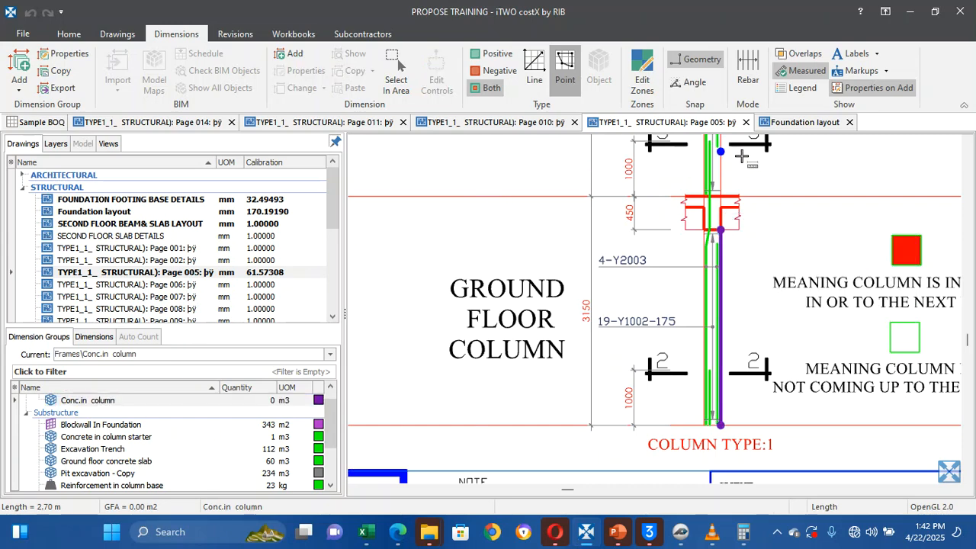
pyautogui.click(808, 122)
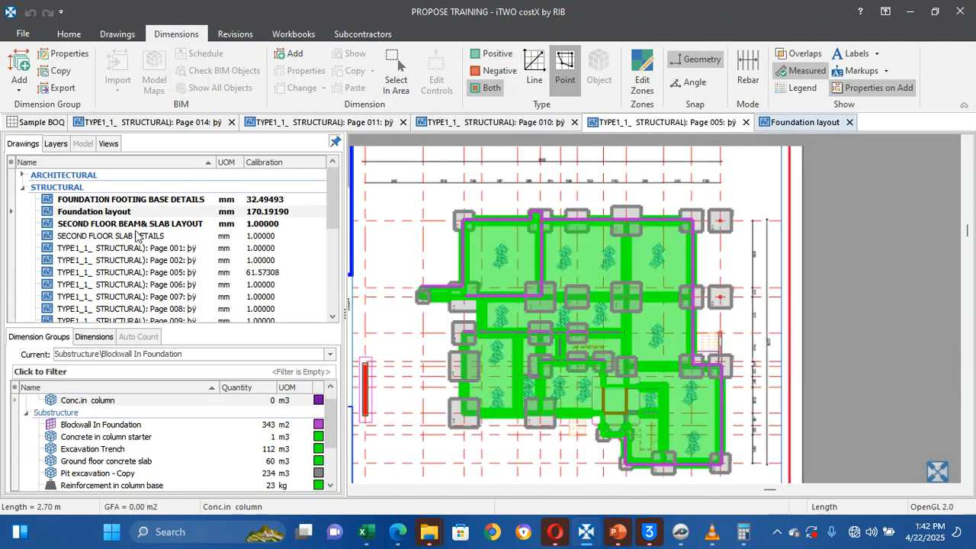
pyautogui.click(573, 323)
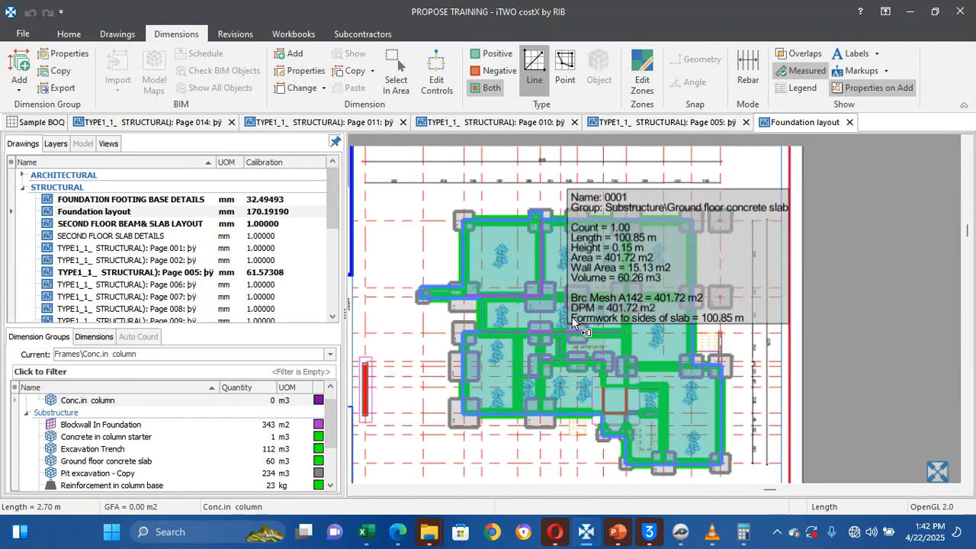
pyautogui.press('Escape')
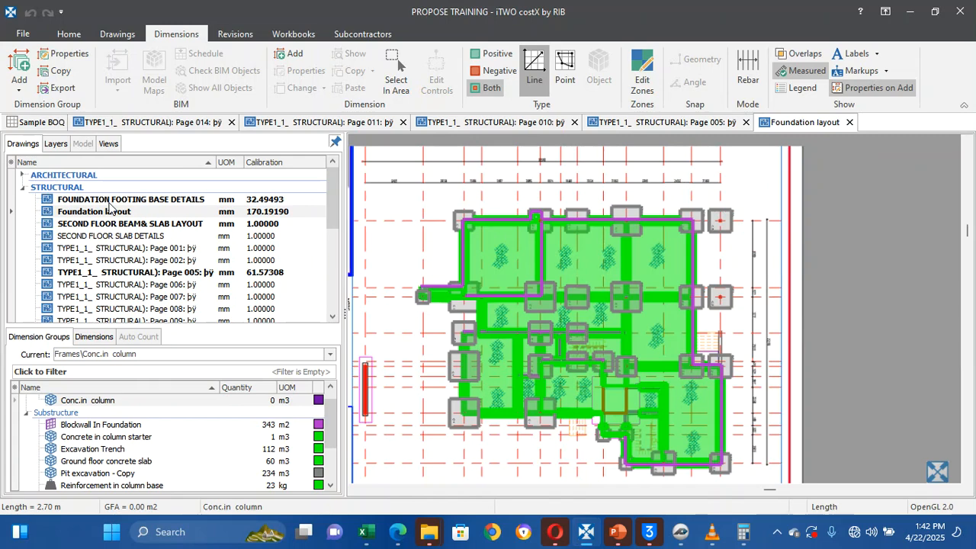
# Rename the structural Page 005 drawing as "Column details" in its drawing properties and update it
pyautogui.moveTo(111, 205)
pyautogui.moveTo(202, 279)
pyautogui.doubleClick(201, 276)
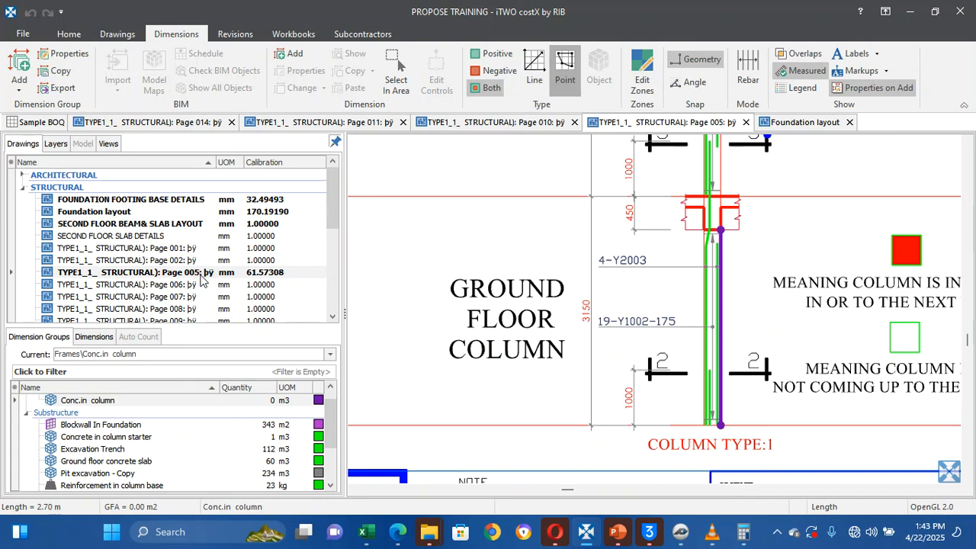
pyautogui.rightClick(201, 276)
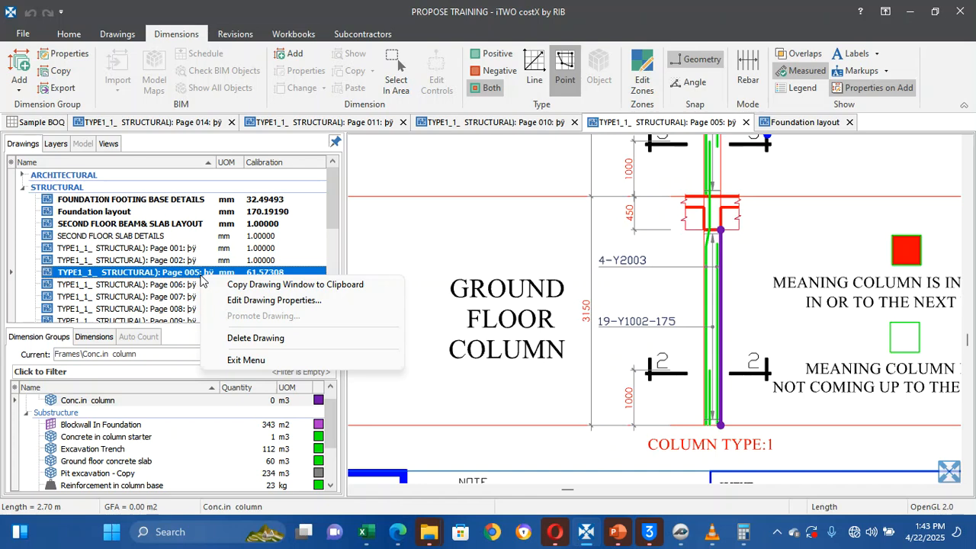
pyautogui.click(243, 301)
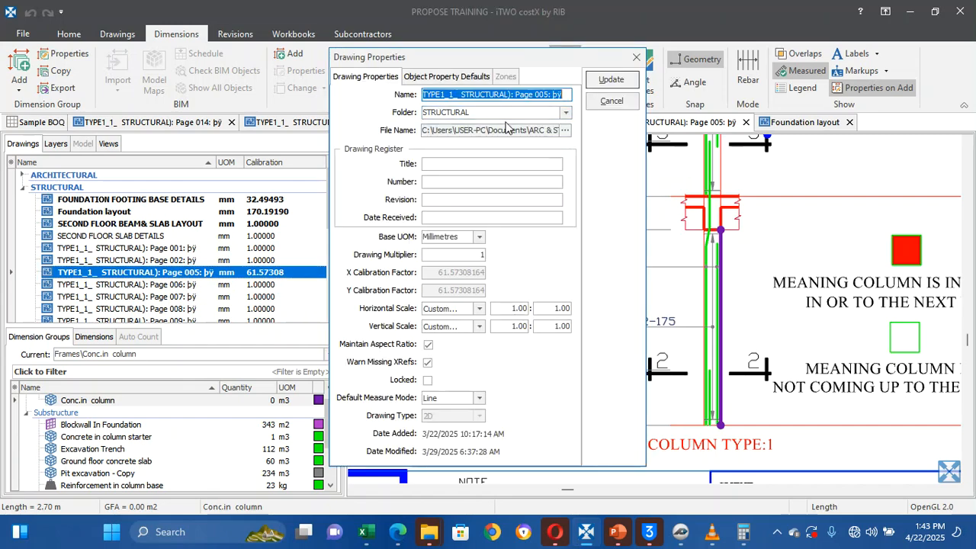
pyautogui.write('Col')
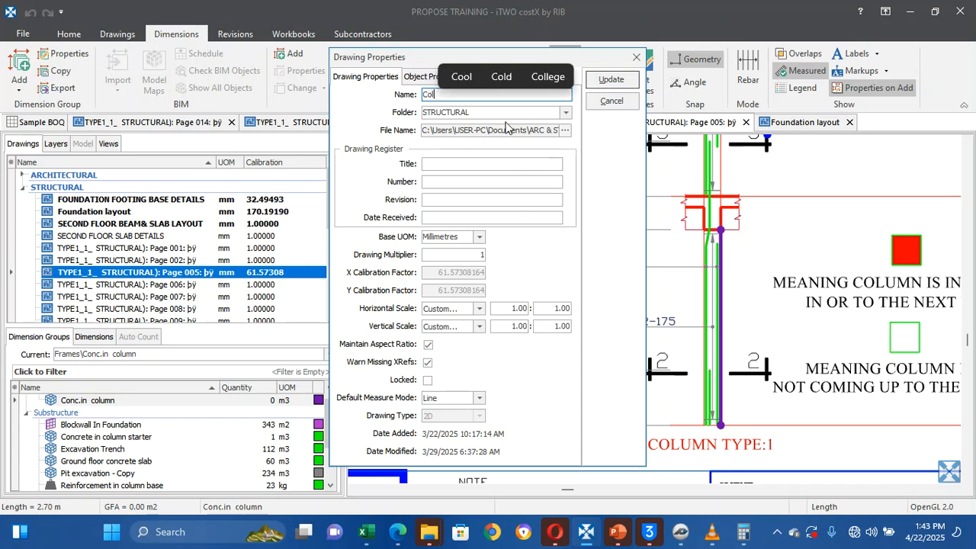
pyautogui.write('umn dte')
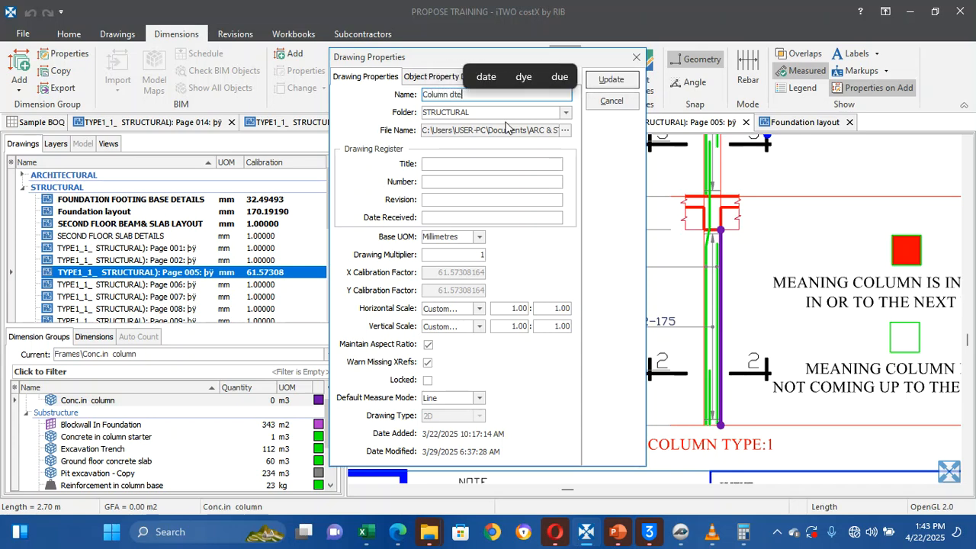
pyautogui.press('BackSpace')
pyautogui.press('BackSpace')
pyautogui.write('eta')
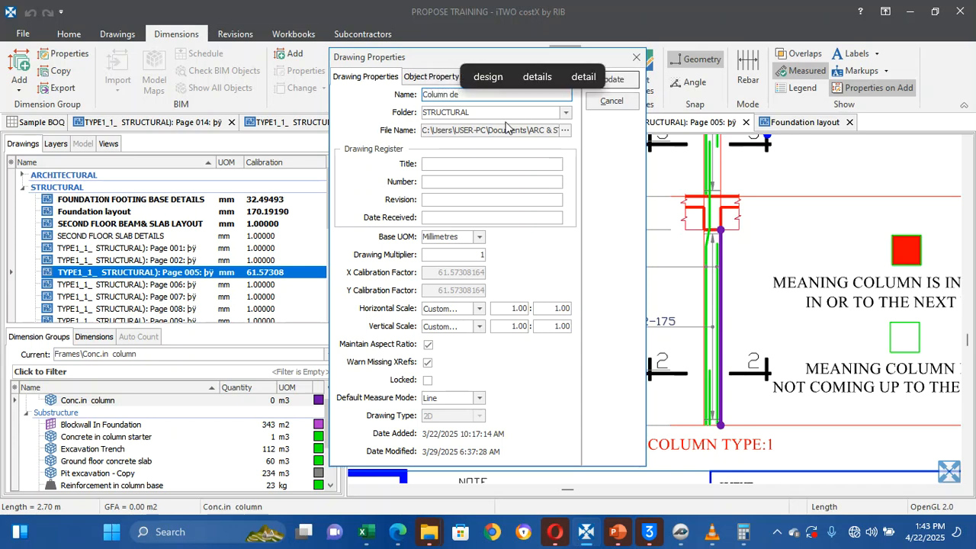
pyautogui.write('i')
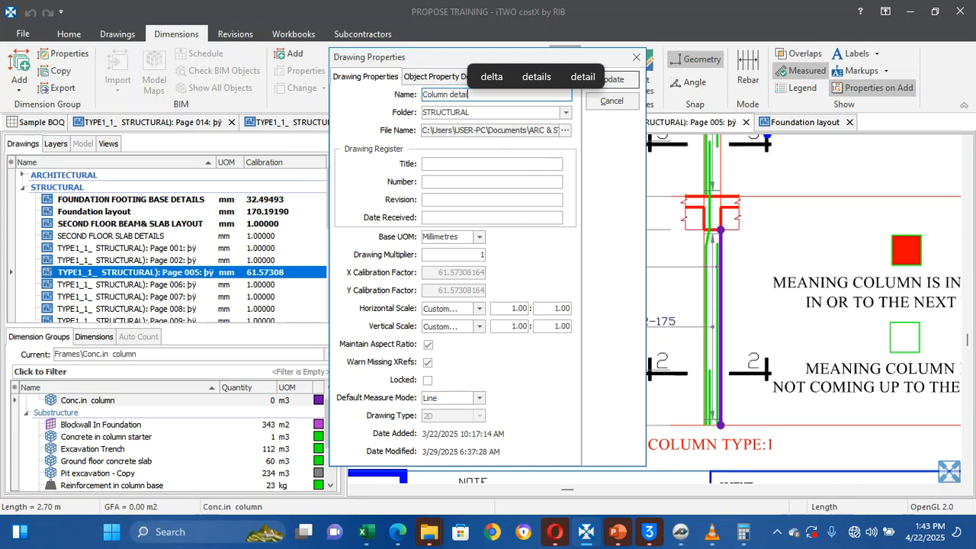
pyautogui.write('ls')
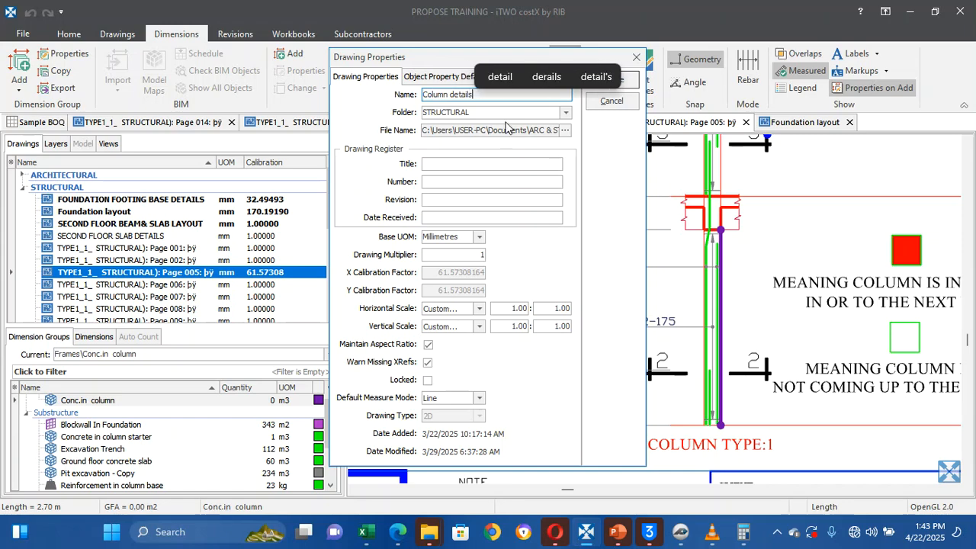
pyautogui.click(629, 82)
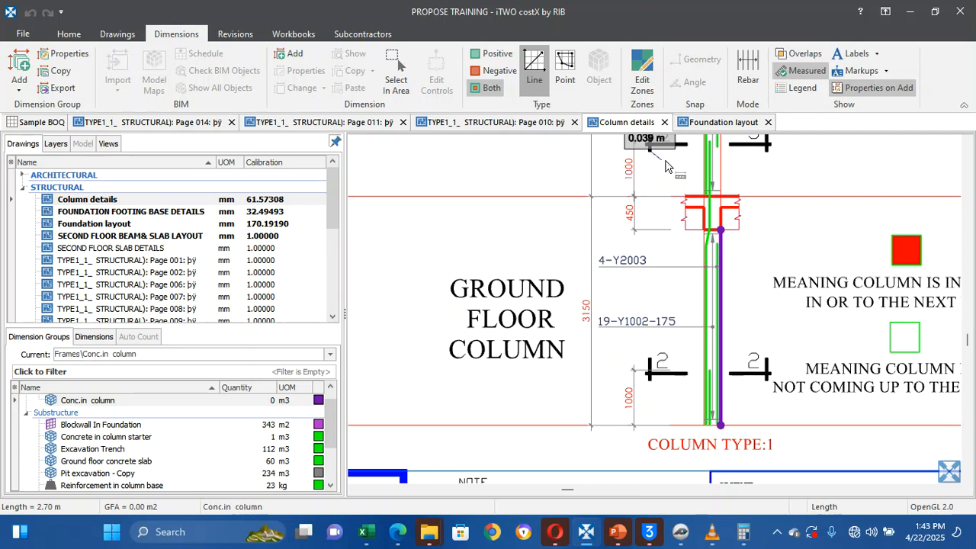
# View the Blockwall In Foundation, Pit excavation - Copy and Concrete in column starter groups in turn on the Foundation layout
pyautogui.click(727, 124)
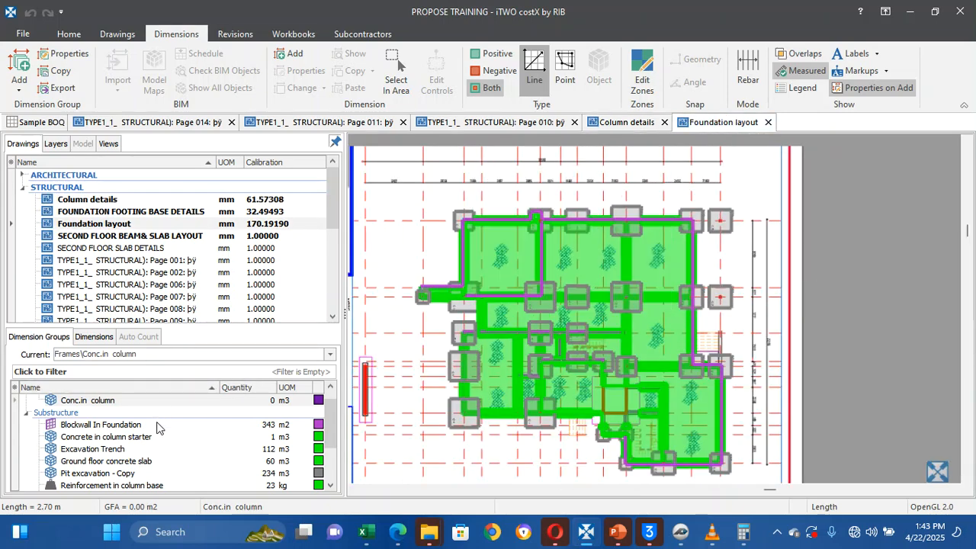
pyautogui.click(122, 425)
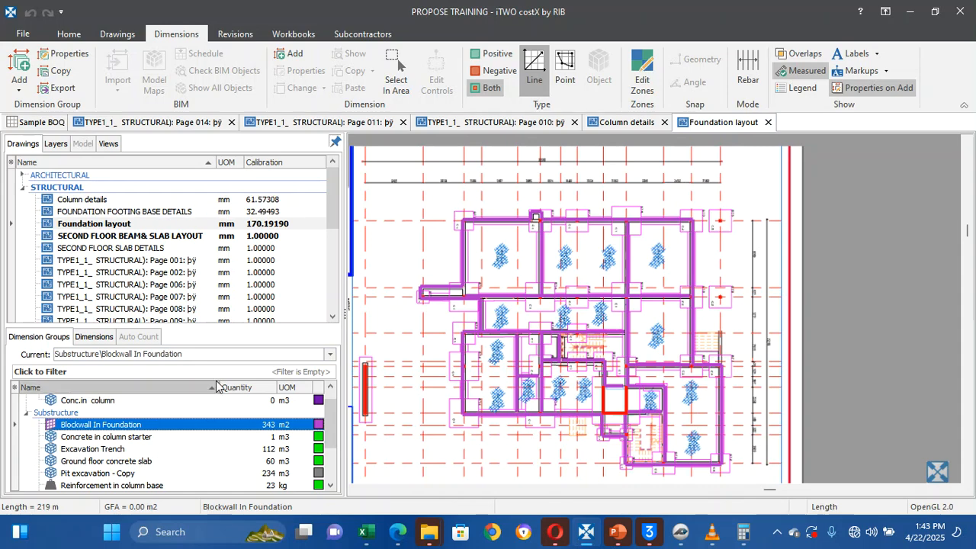
pyautogui.click(172, 468)
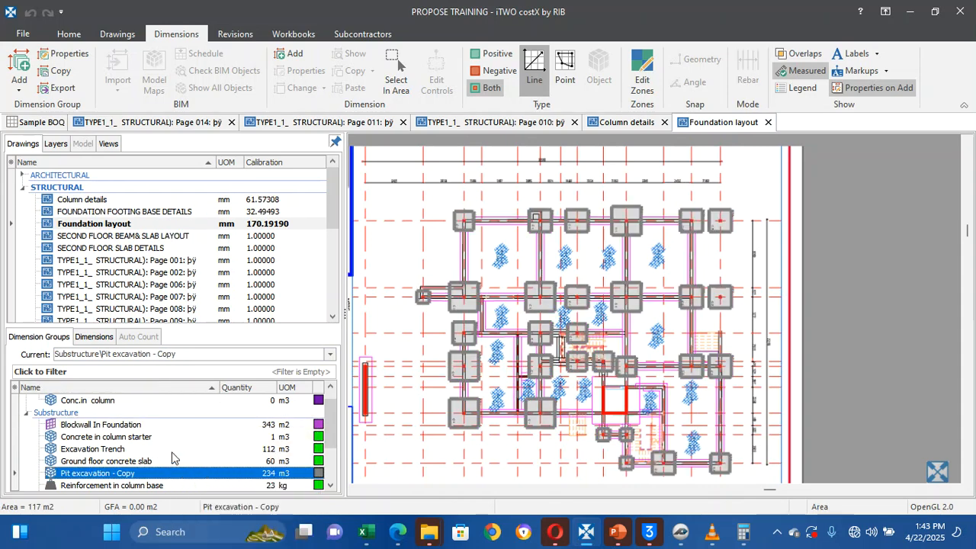
pyautogui.click(157, 444)
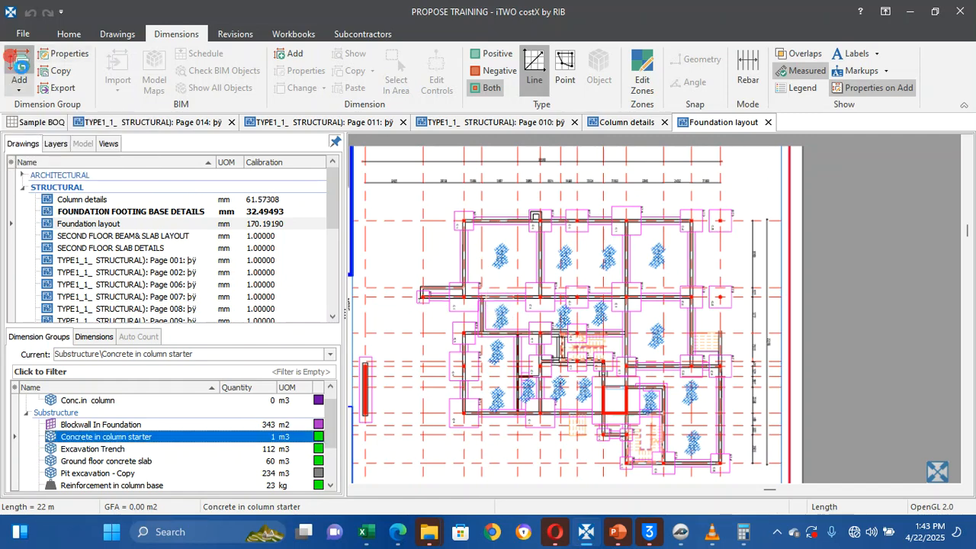
# Insert a dimension group named C1 in the Frames folder with Count as its measurement type
pyautogui.click(14, 64)
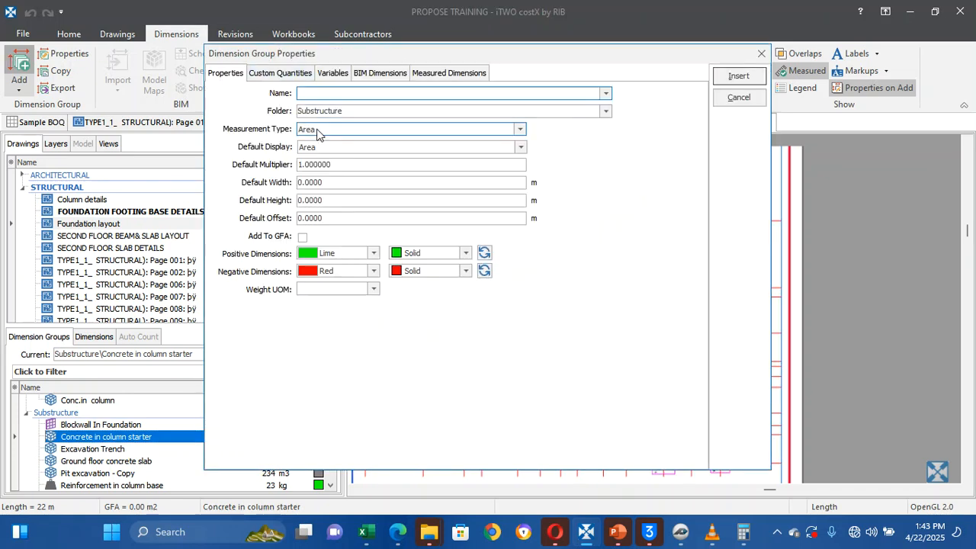
pyautogui.write('C')
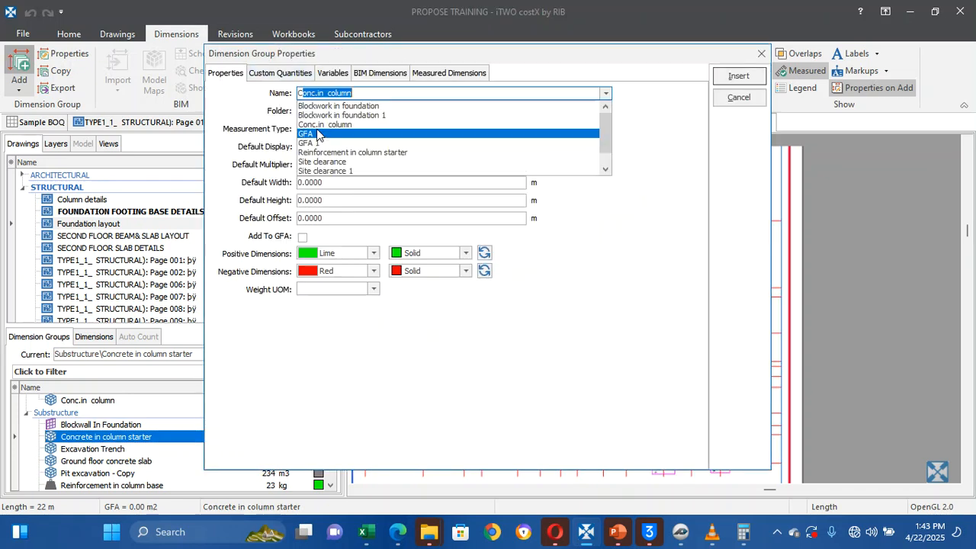
pyautogui.write('1')
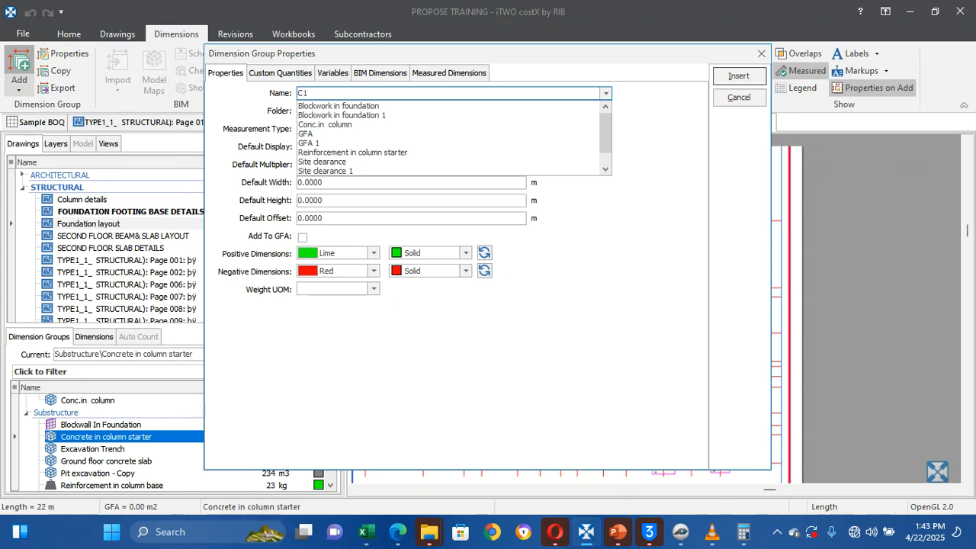
pyautogui.click(647, 113)
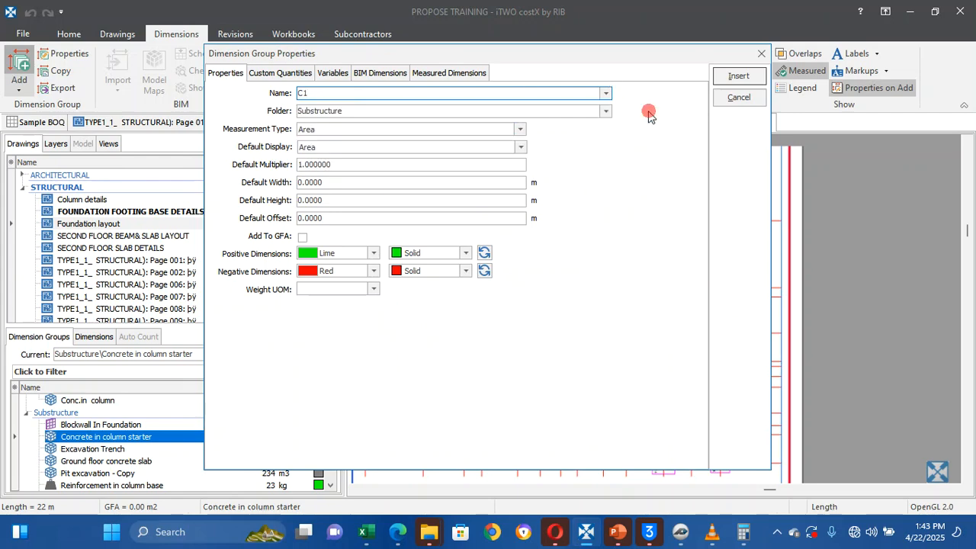
pyautogui.click(381, 113)
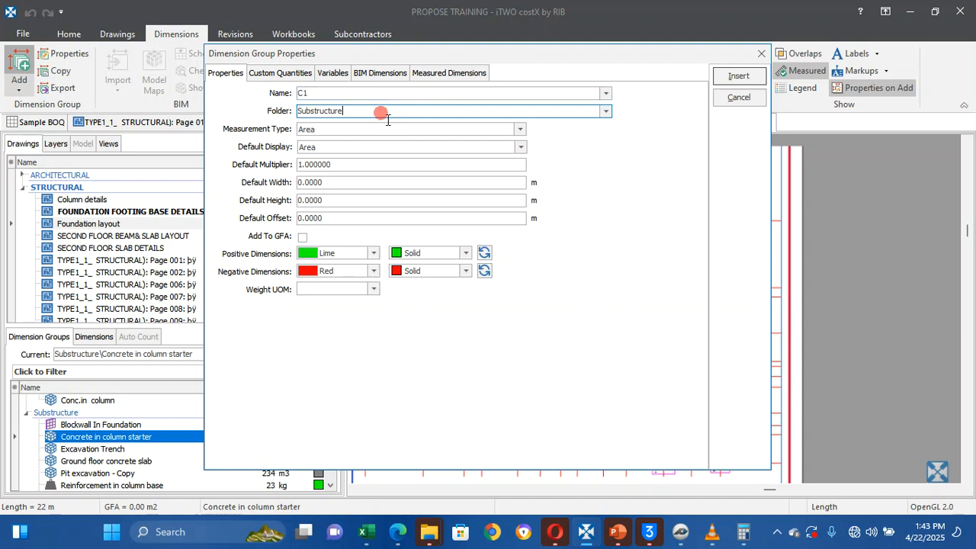
pyautogui.click(605, 111)
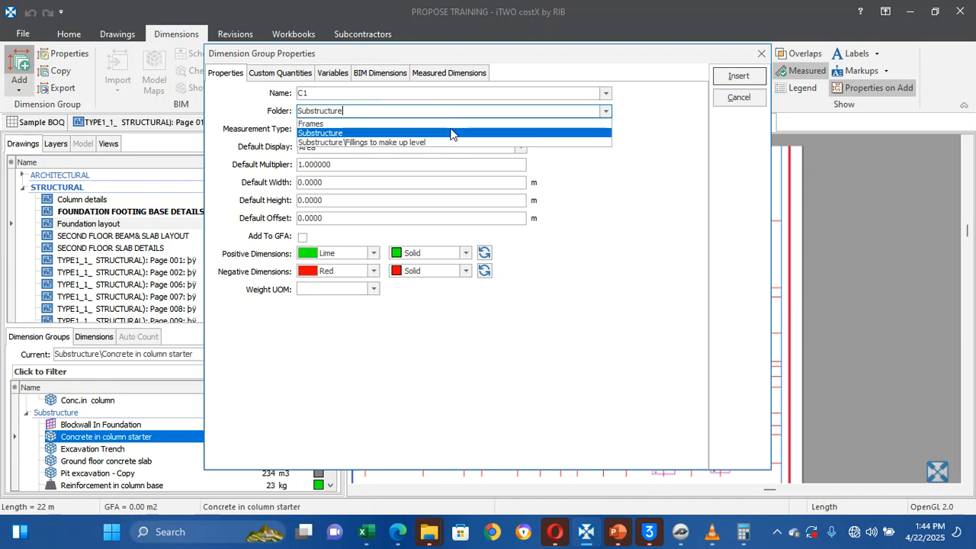
pyautogui.click(450, 123)
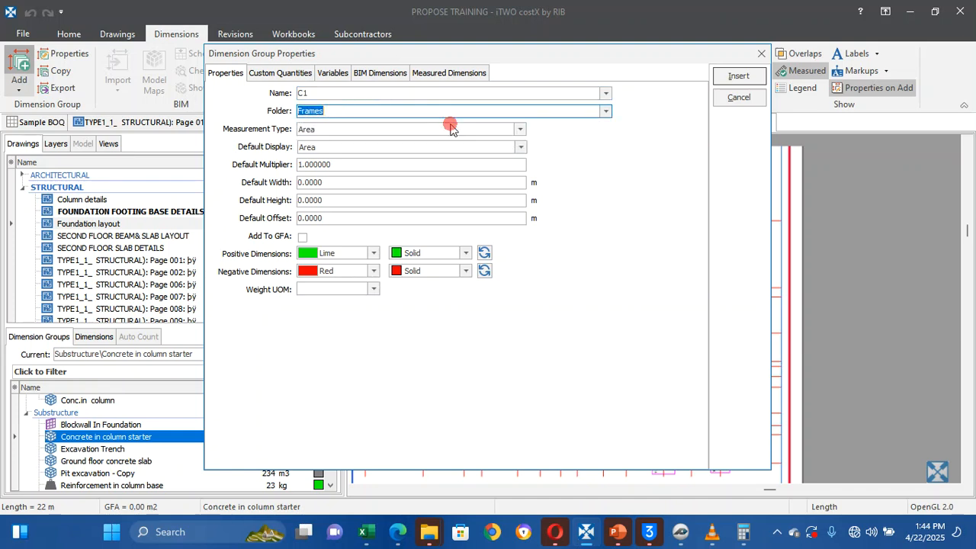
pyautogui.click(518, 129)
pyautogui.click(424, 159)
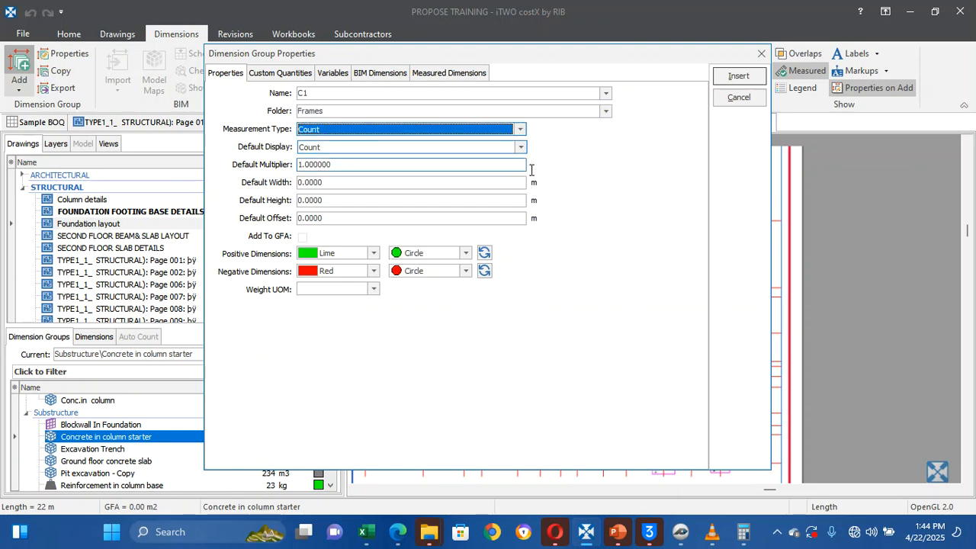
pyautogui.click(738, 76)
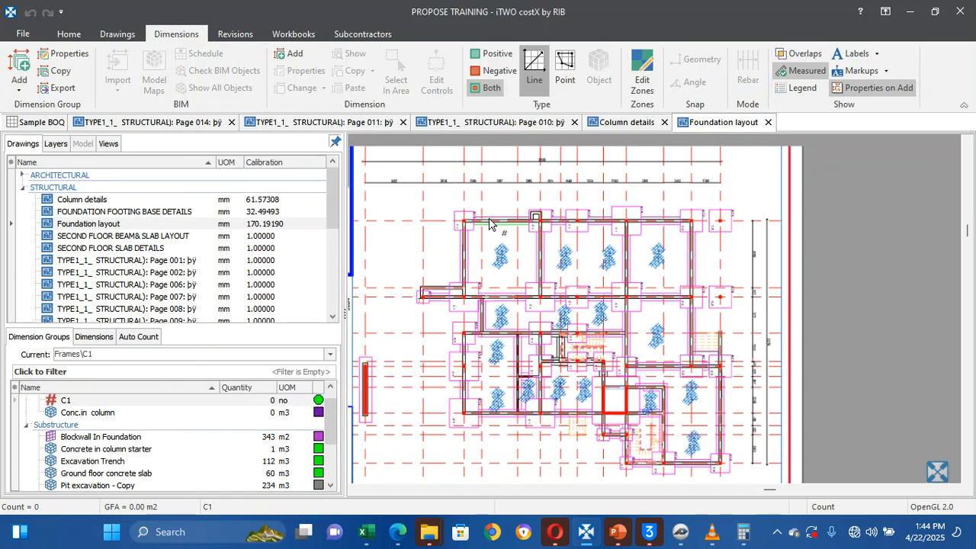
# Set the C1 count to point measurement and turn off Properties on Add for new dimensions
pyautogui.click(567, 68)
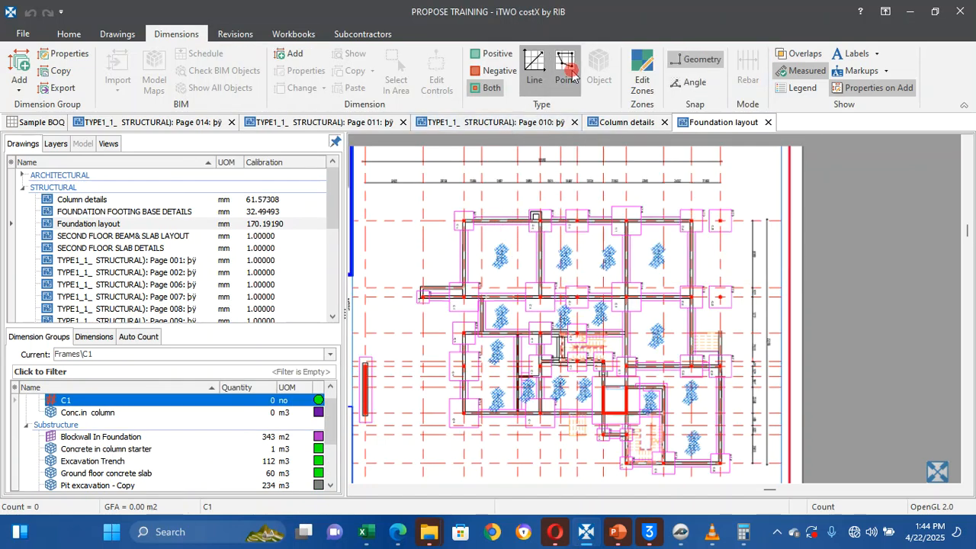
pyautogui.scroll(3, 461, 225)
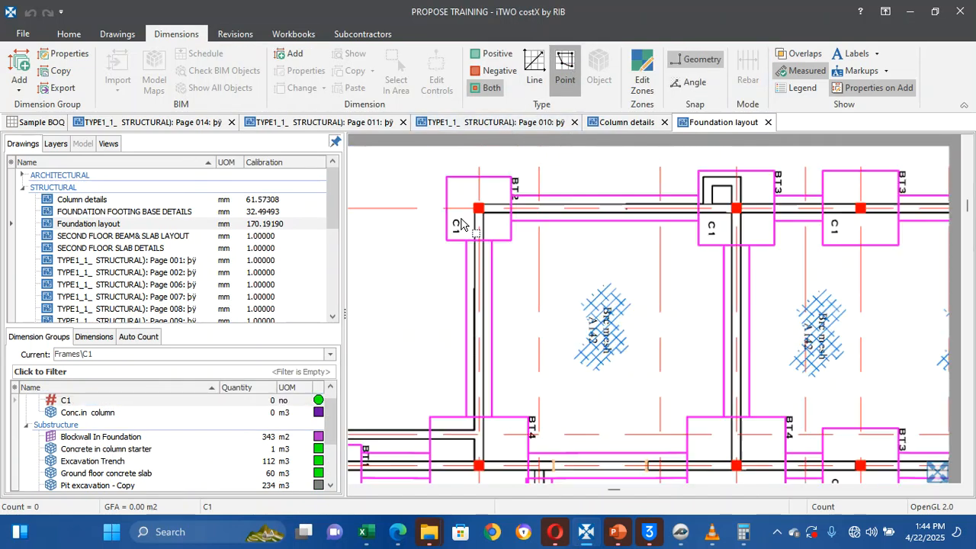
pyautogui.scroll(3, 461, 225)
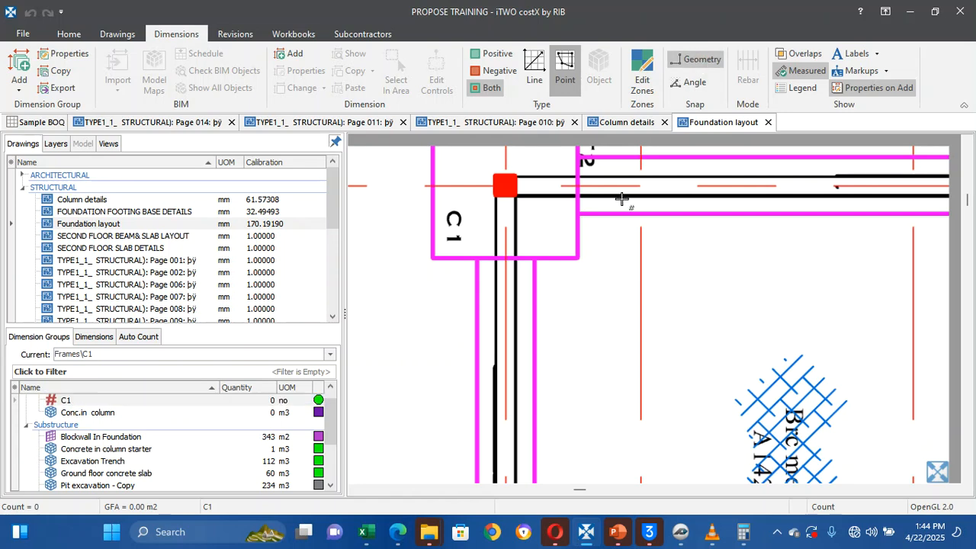
pyautogui.scroll(-3, 621, 200)
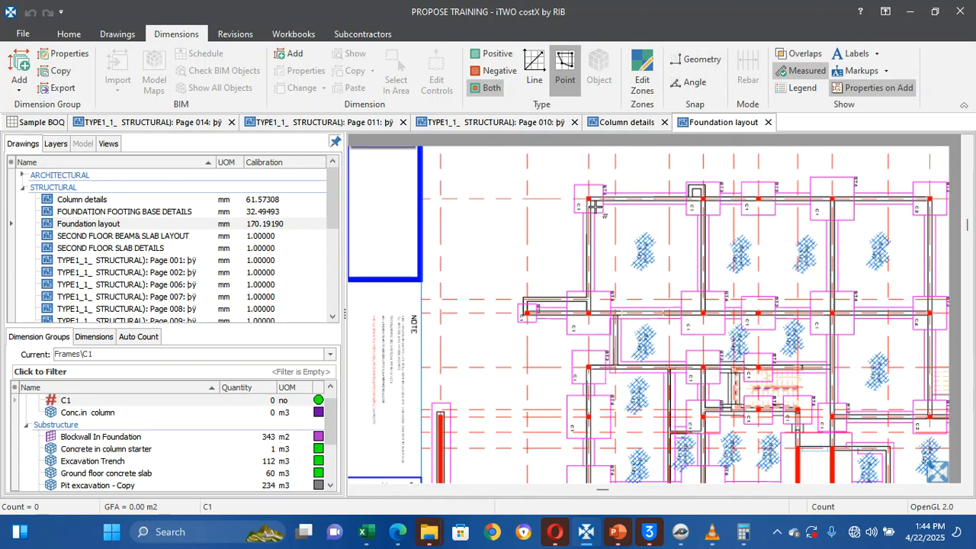
pyautogui.click(594, 206)
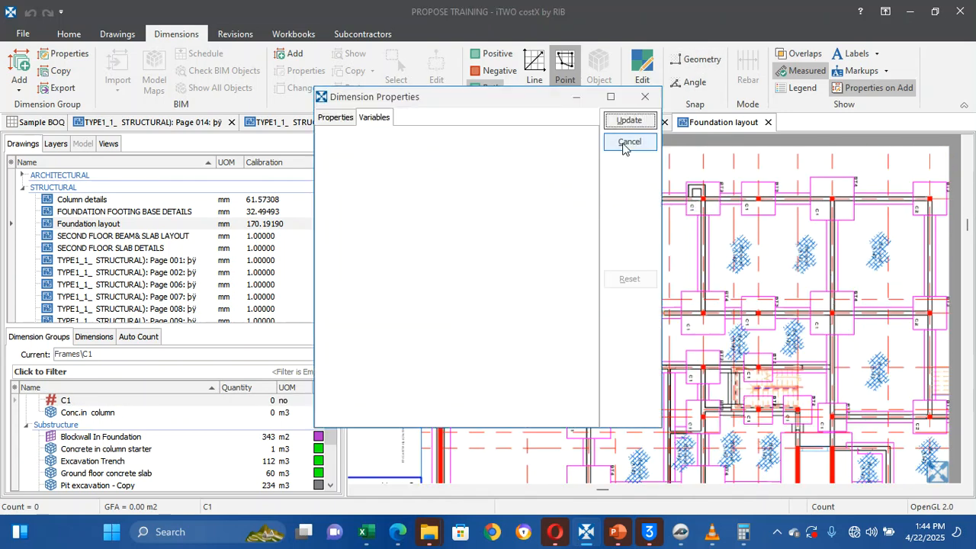
pyautogui.click(623, 145)
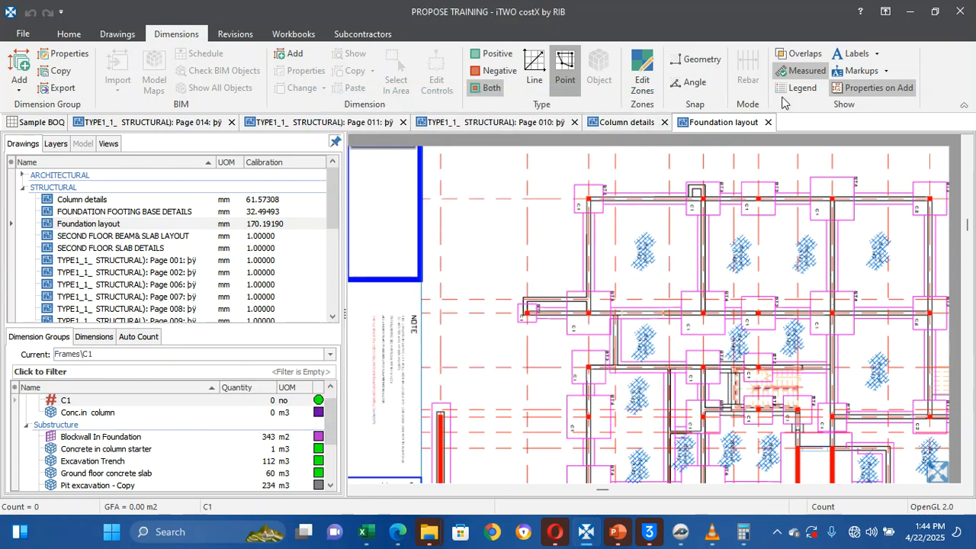
pyautogui.click(884, 87)
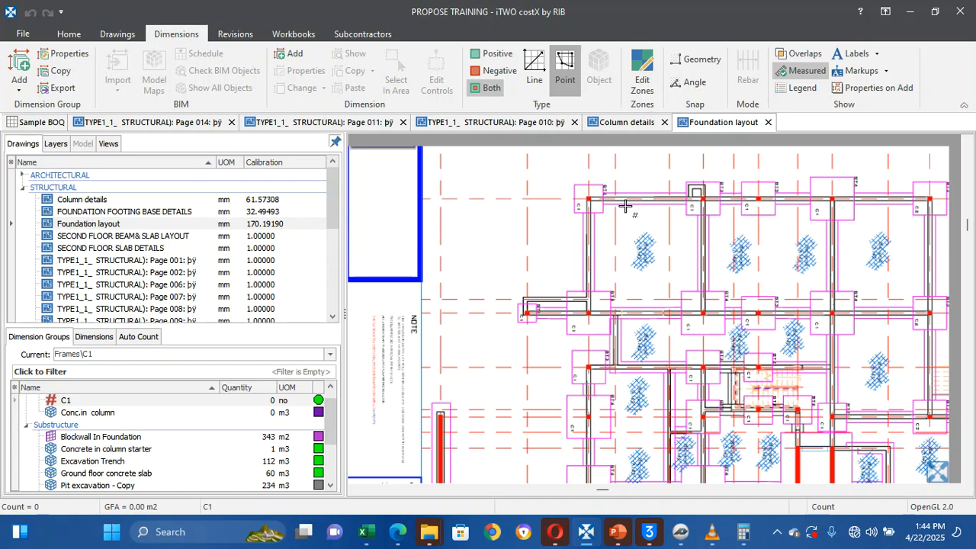
# Place C1 count points on the five wall-connected columns along the uppermost row of the Foundation layout
pyautogui.click(580, 213)
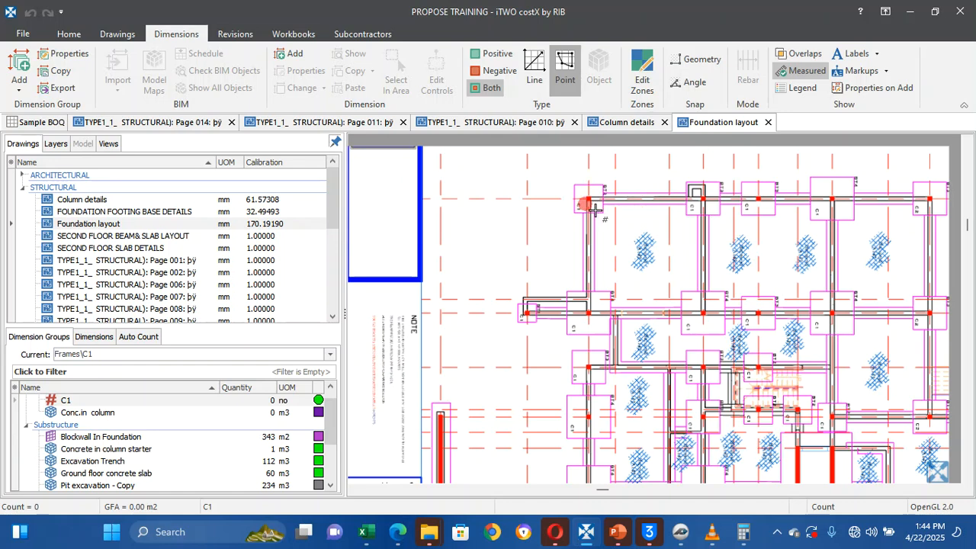
pyautogui.click(683, 210)
pyautogui.click(746, 220)
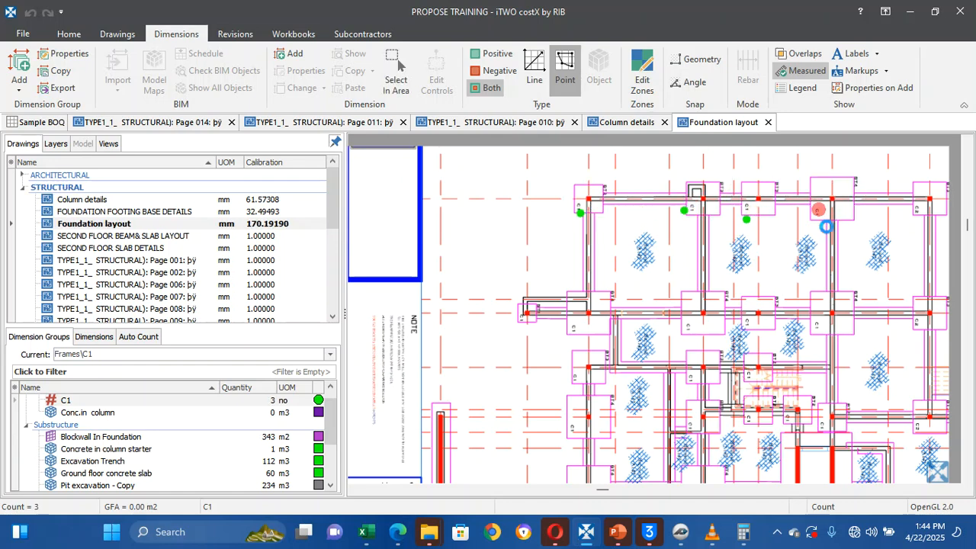
pyautogui.click(826, 227)
pyautogui.press('Right')
pyautogui.press('Right')
pyautogui.press('Right')
pyautogui.press('Right')
pyautogui.press('Right')
pyautogui.press('Right')
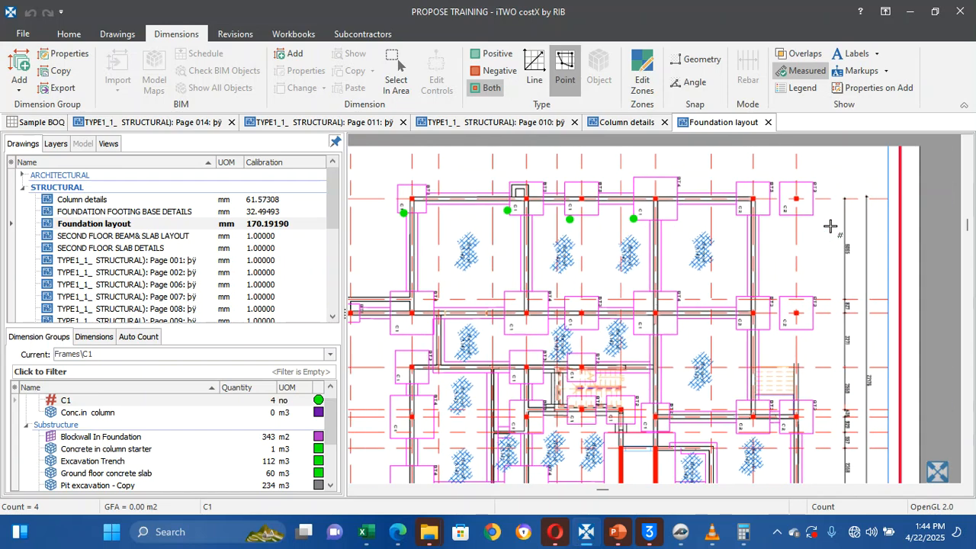
pyautogui.click(749, 208)
# Count the five C1 columns along the second row, including the small column at its projecting end
pyautogui.click(401, 322)
pyautogui.press('Left')
pyautogui.press('Left')
pyautogui.press('Left')
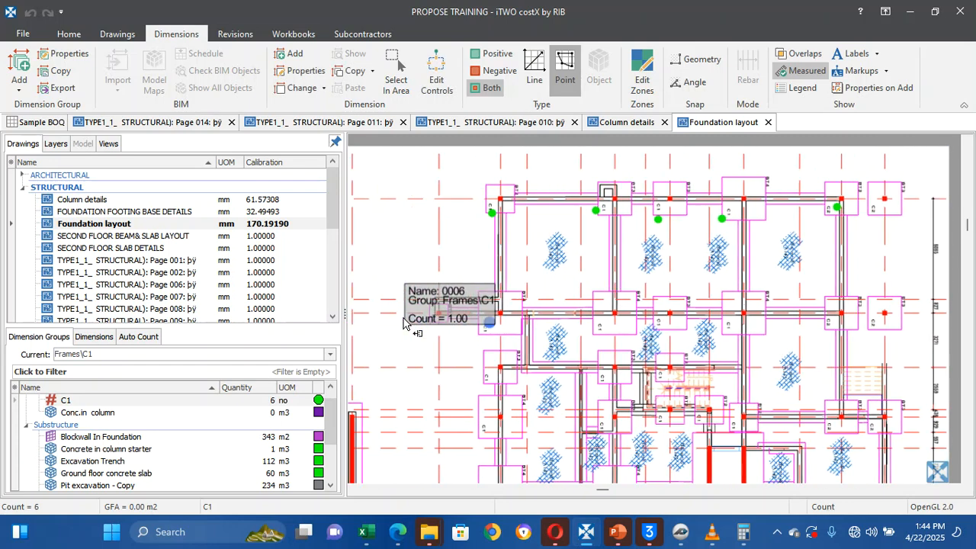
pyautogui.click(438, 315)
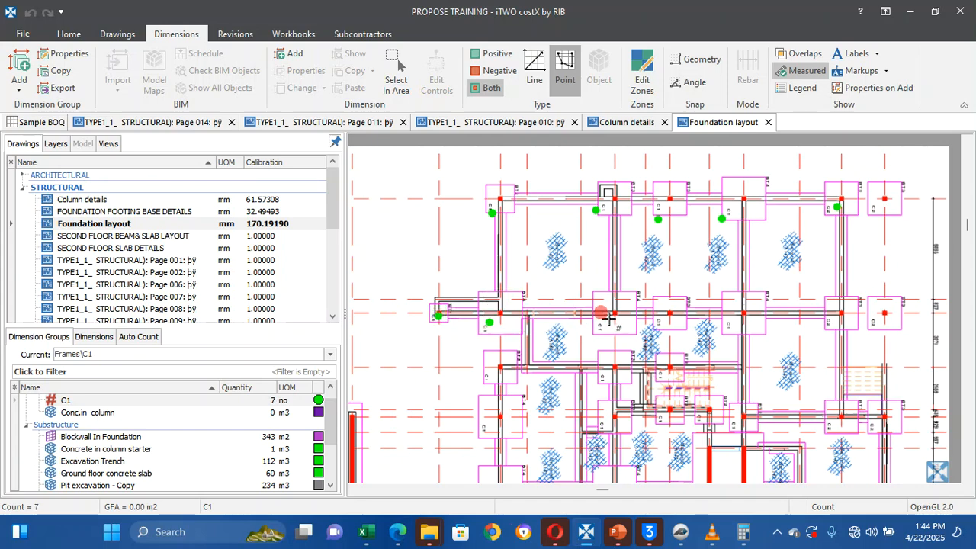
pyautogui.click(602, 318)
pyautogui.click(654, 320)
pyautogui.click(740, 320)
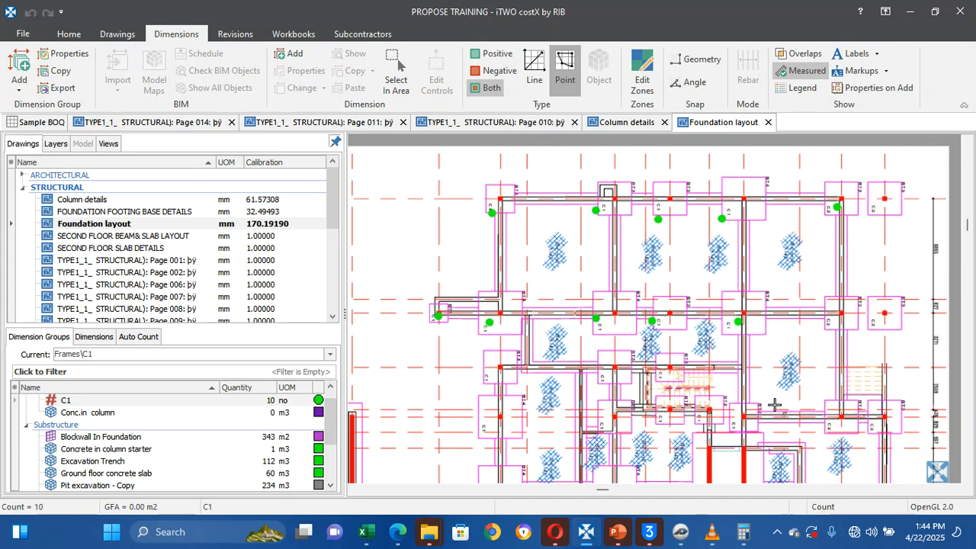
# Count the three C1 columns in the row above the lift shaft and the two adjoining BT3 columns beside the stair
pyautogui.click(702, 409)
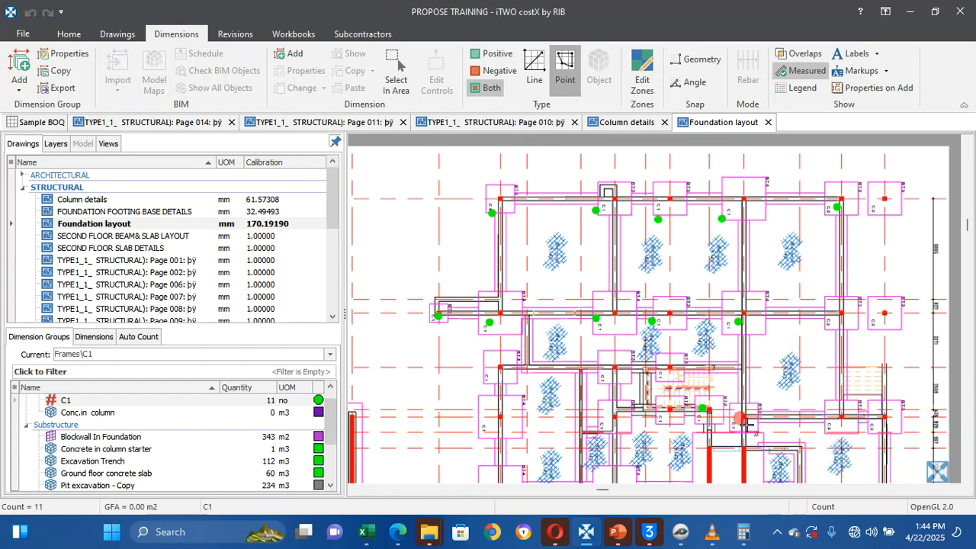
pyautogui.click(741, 419)
pyautogui.click(671, 420)
pyautogui.scroll(3, 632, 431)
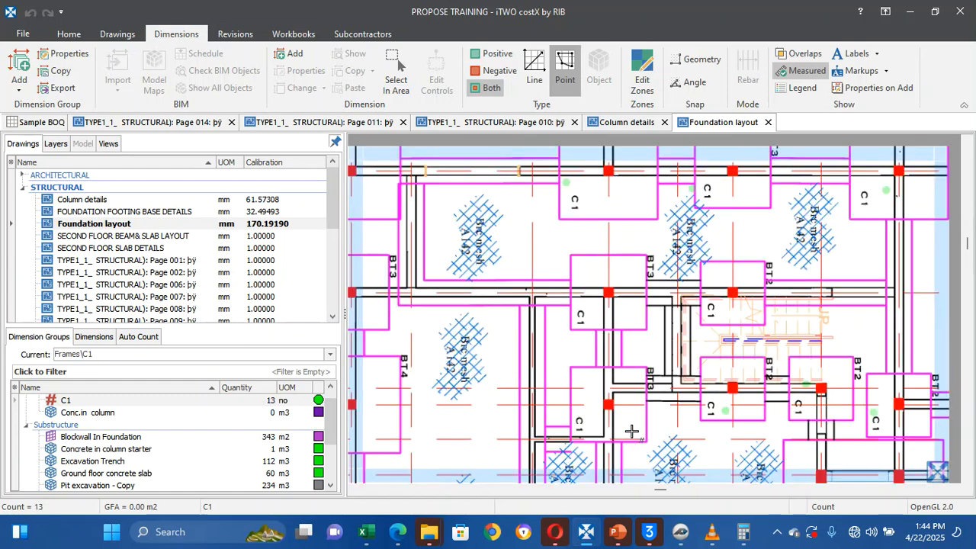
pyautogui.scroll(1, 631, 432)
pyautogui.click(621, 425)
pyautogui.click(611, 233)
pyautogui.scroll(-3, 613, 232)
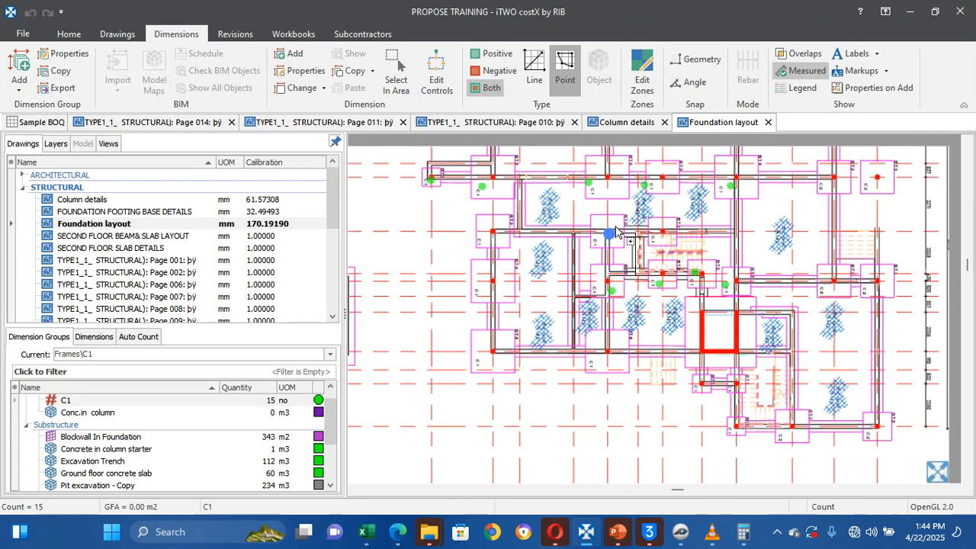
pyautogui.scroll(1, 615, 233)
pyautogui.scroll(-1, 526, 272)
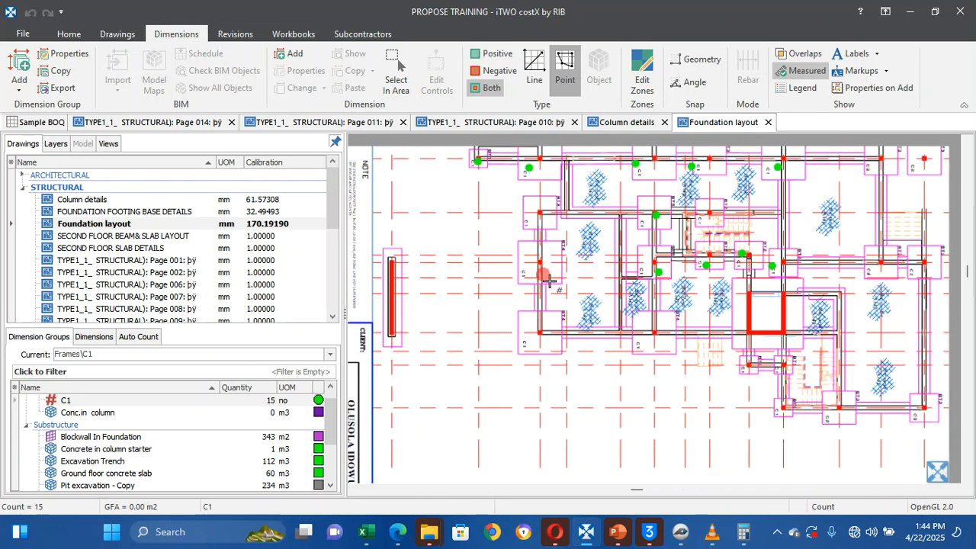
# Count the two lower C1 columns on the outer wall and the BT4 column along the bottom wall
pyautogui.click(541, 279)
pyautogui.scroll(2, 540, 266)
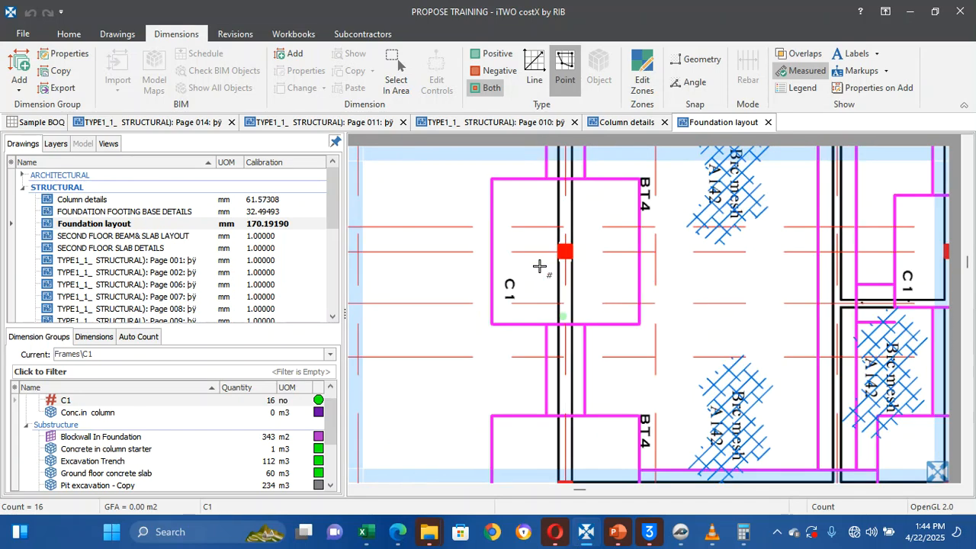
pyautogui.scroll(-1, 542, 275)
pyautogui.click(543, 348)
pyautogui.click(705, 381)
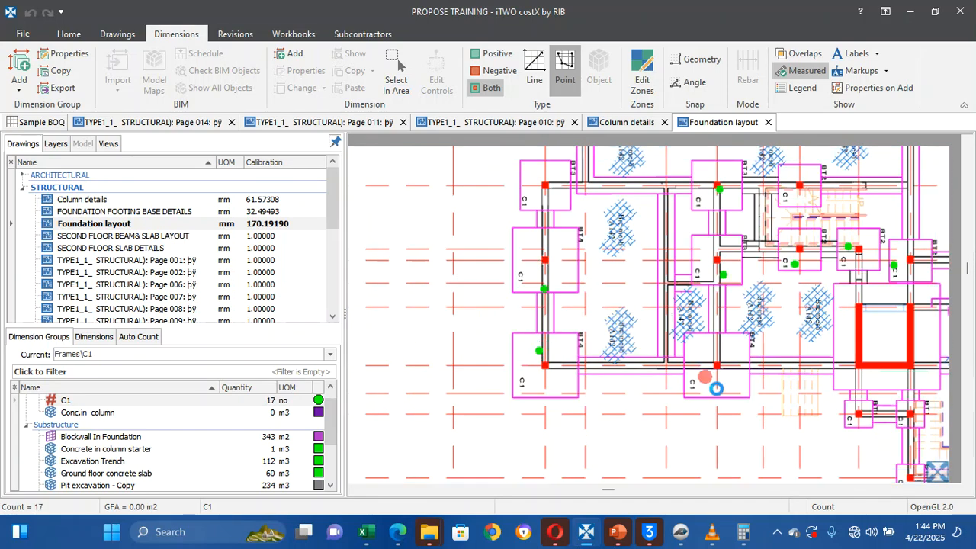
# Count the three small BT1 columns marked C1 below the lift shaft
pyautogui.scroll(-2, 709, 385)
pyautogui.scroll(3, 792, 427)
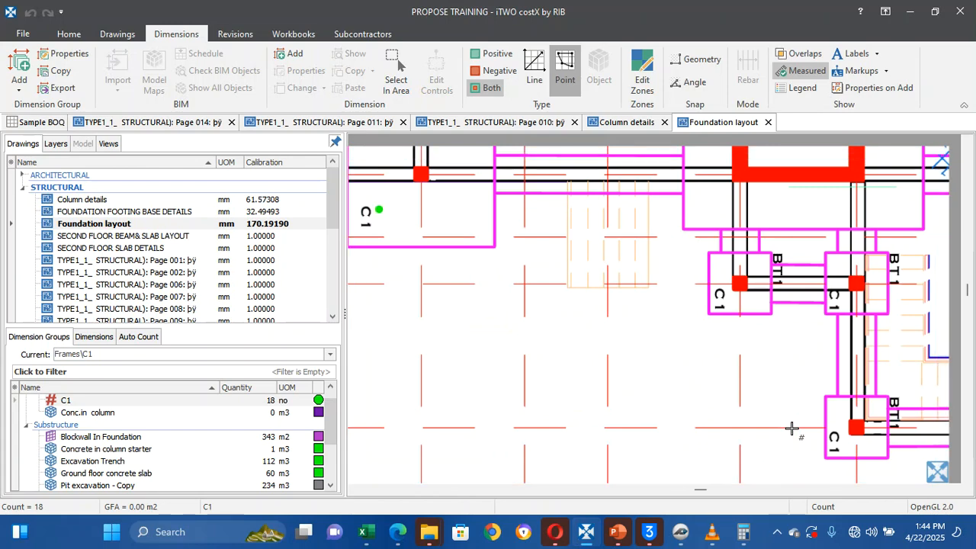
pyautogui.click(738, 290)
pyautogui.click(859, 301)
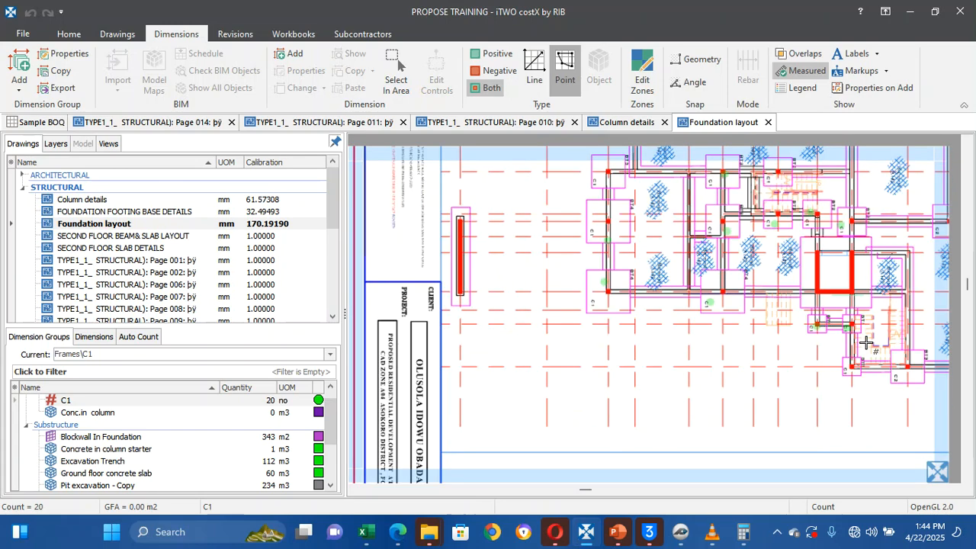
pyautogui.scroll(-3, 859, 302)
pyautogui.click(852, 376)
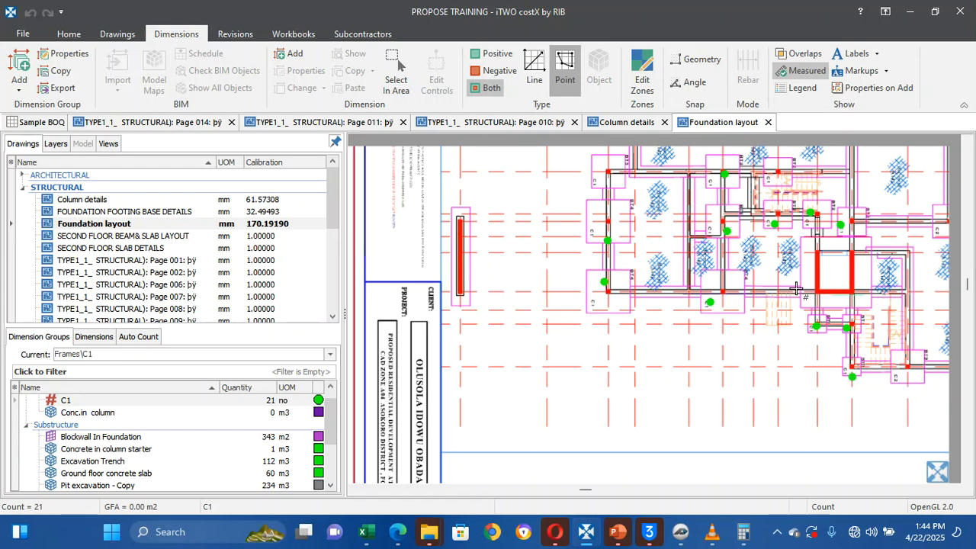
# Add the missed C1 column on the BT3 base of the outer wall, below the second row, to the count
pyautogui.scroll(5, 764, 313)
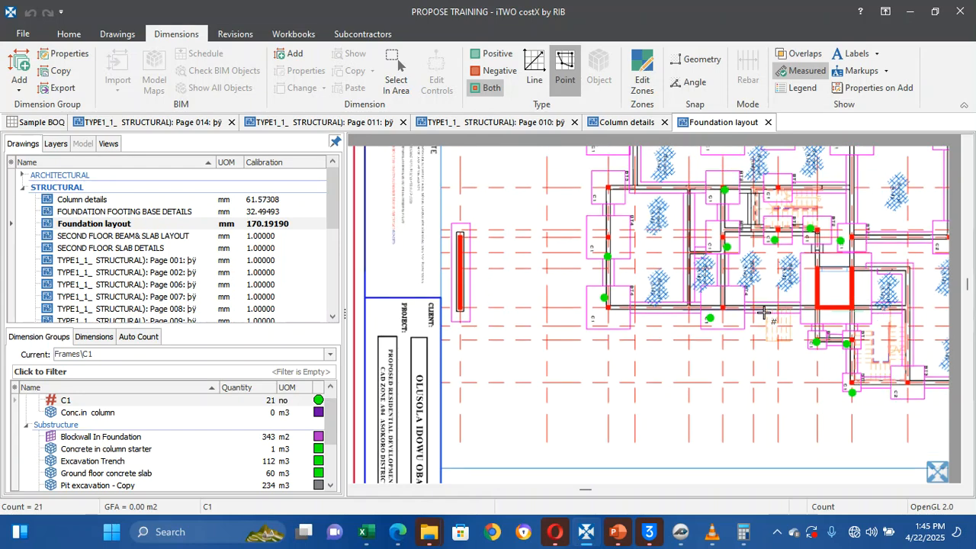
pyautogui.hscroll(5, 763, 312)
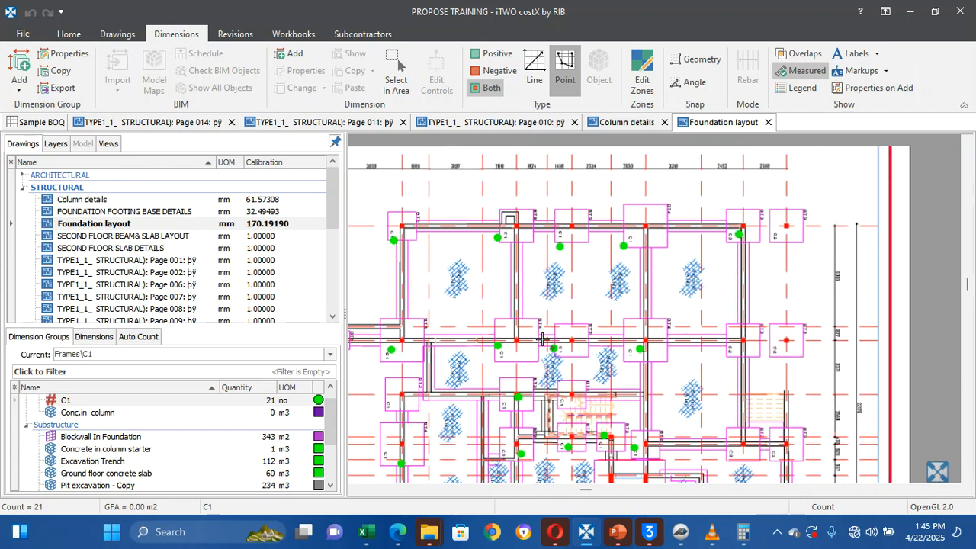
pyautogui.click(398, 399)
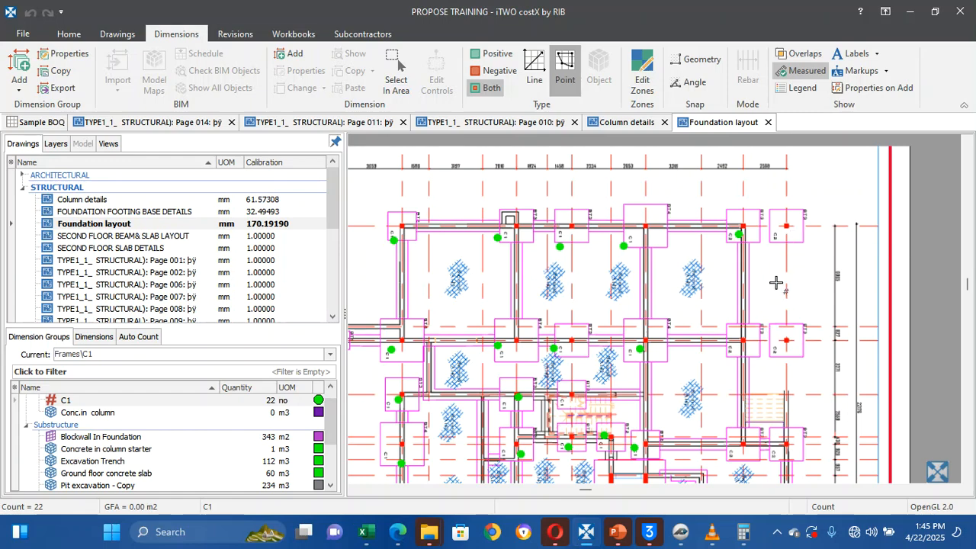
# Check the layout for uncounted C1 columns and add a count point at the second row's BT3 column above the stair
pyautogui.hscroll(4, 763, 311)
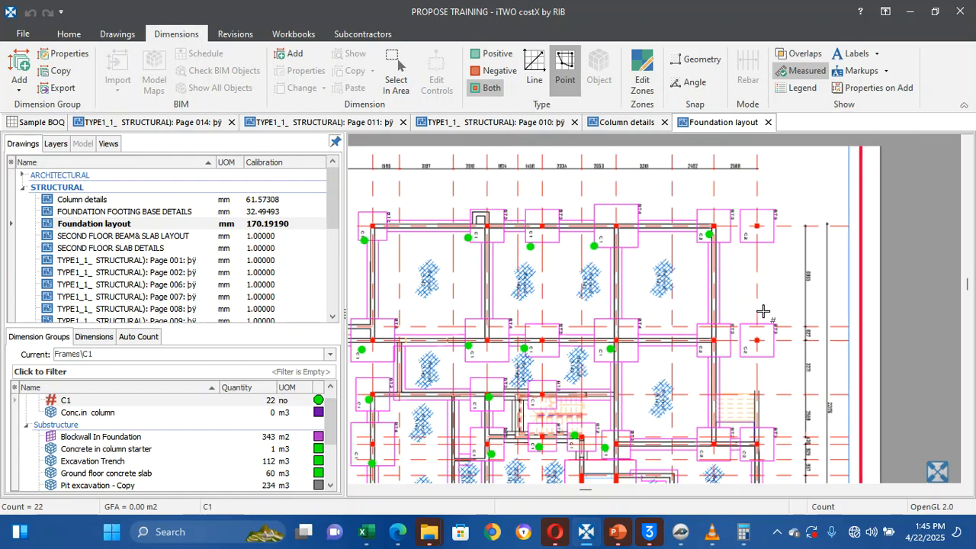
pyautogui.scroll(-1, 763, 311)
pyautogui.scroll(-3, 763, 311)
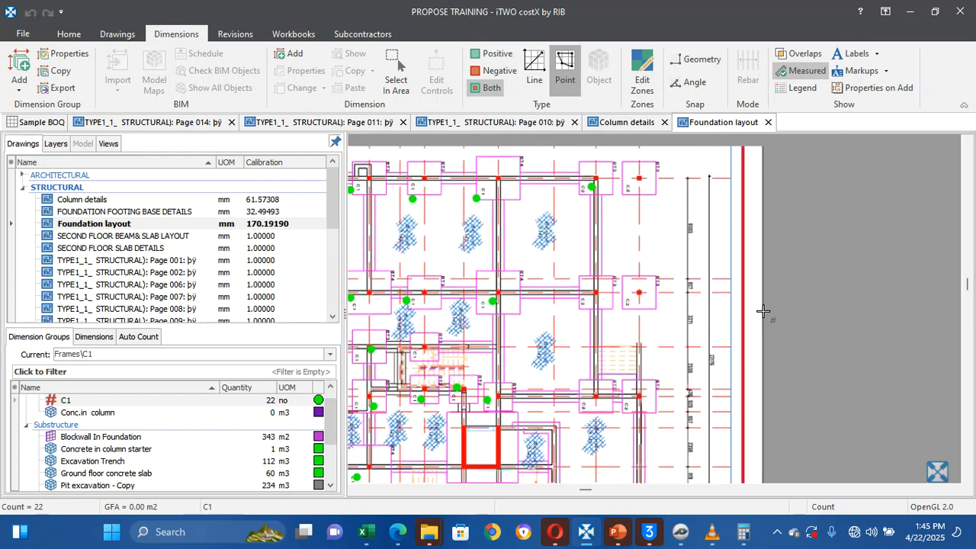
pyautogui.hscroll(-2, 764, 312)
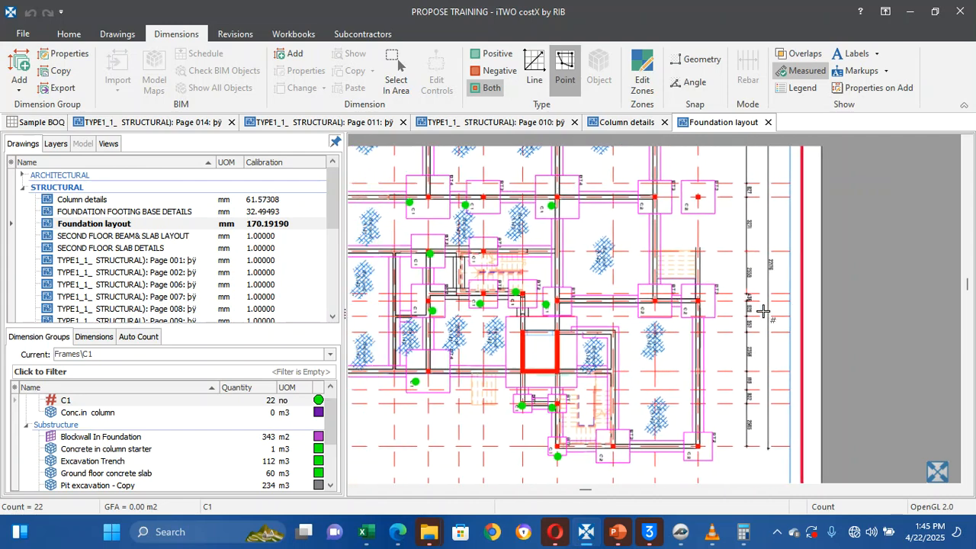
pyautogui.scroll(3, 723, 450)
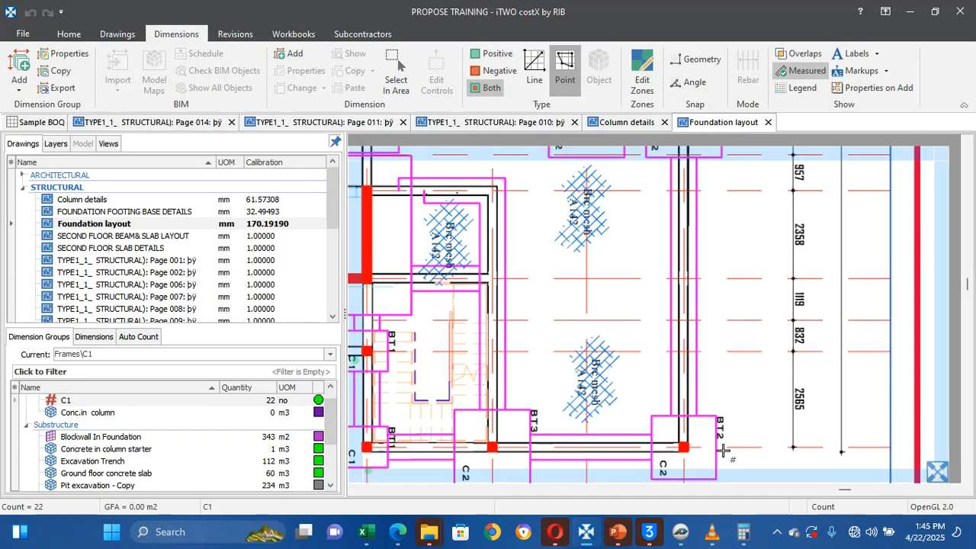
pyautogui.scroll(-5, 722, 449)
pyautogui.scroll(4, 573, 318)
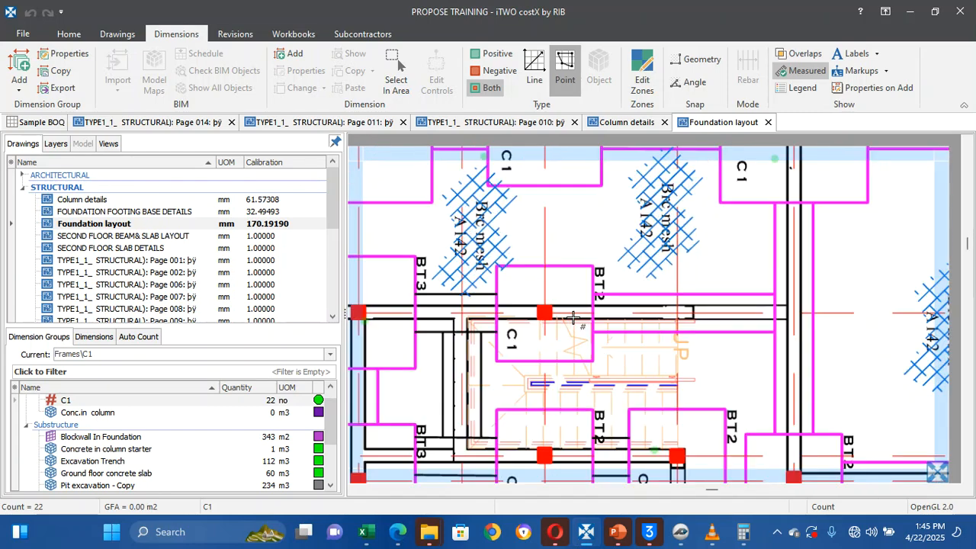
pyautogui.click(538, 232)
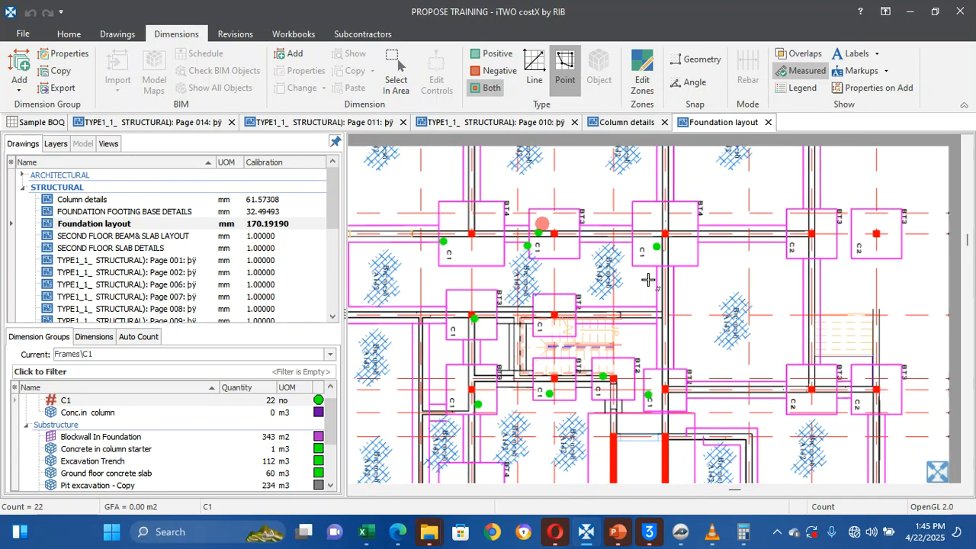
pyautogui.scroll(-2, 678, 283)
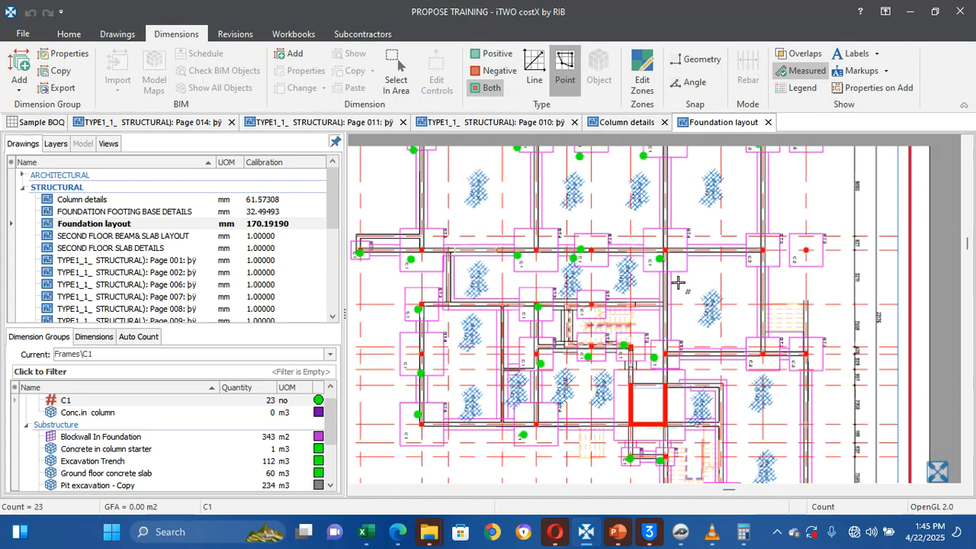
pyautogui.scroll(-2, 755, 214)
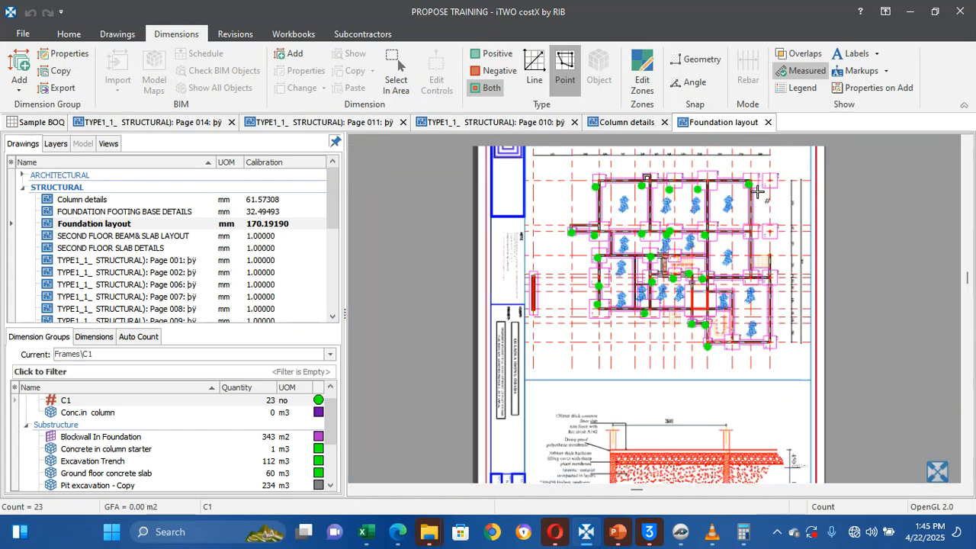
pyautogui.scroll(2, 757, 160)
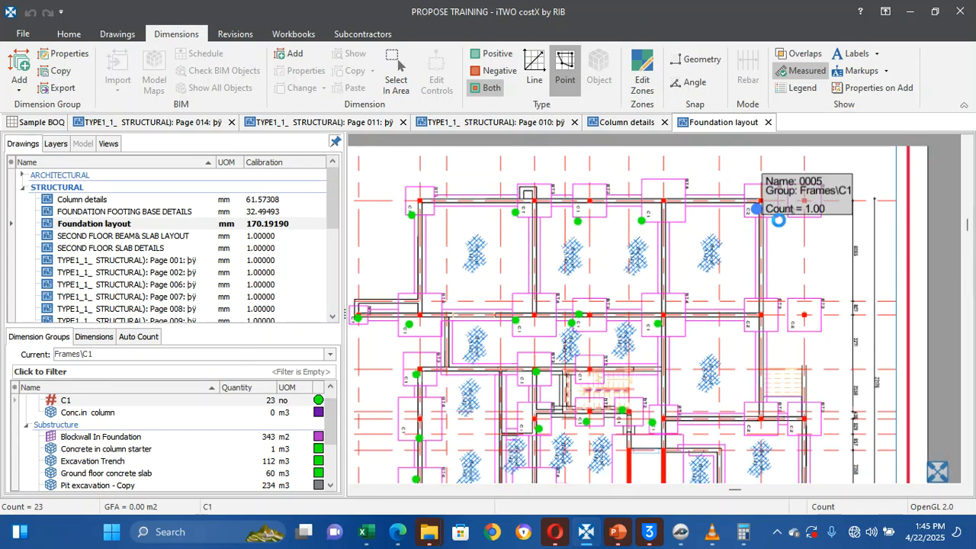
pyautogui.scroll(1, 773, 216)
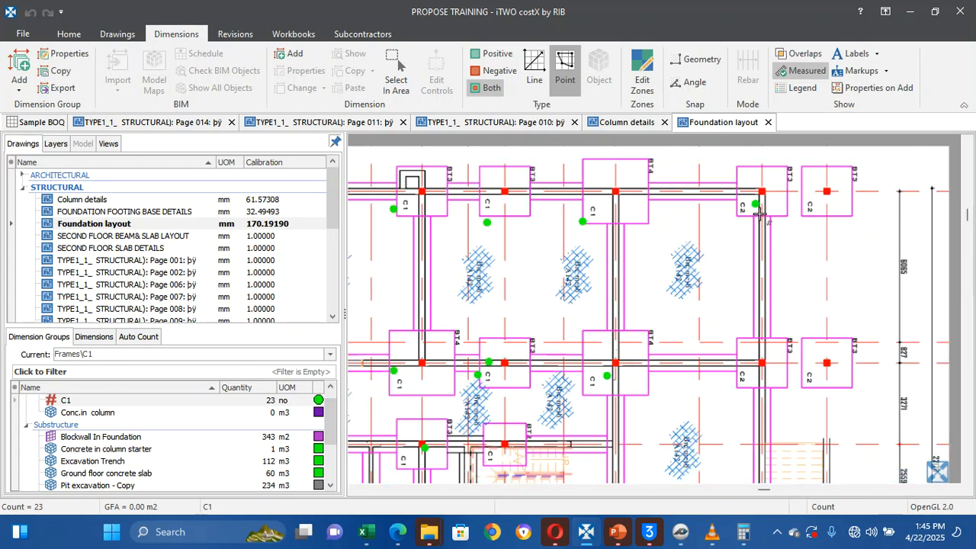
pyautogui.scroll(-1, 760, 210)
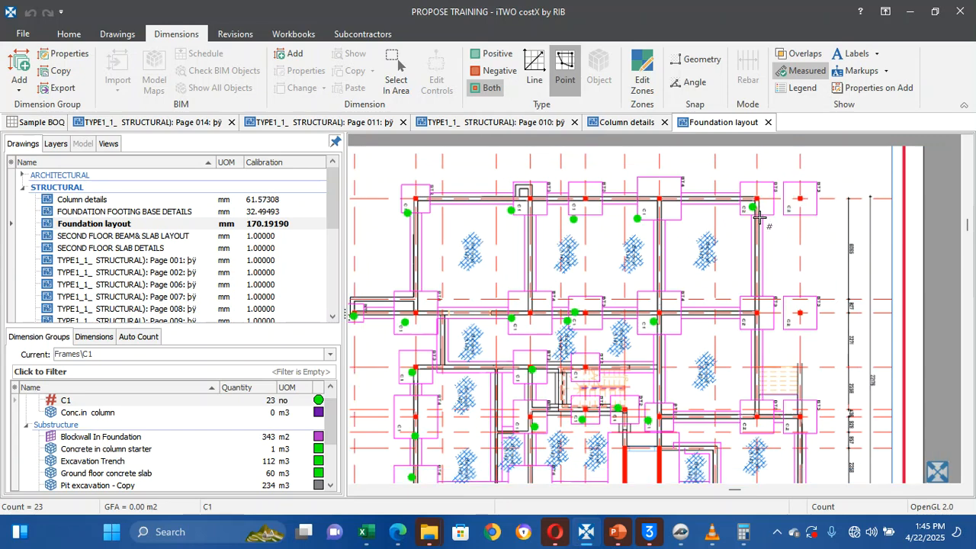
pyautogui.scroll(3, 760, 213)
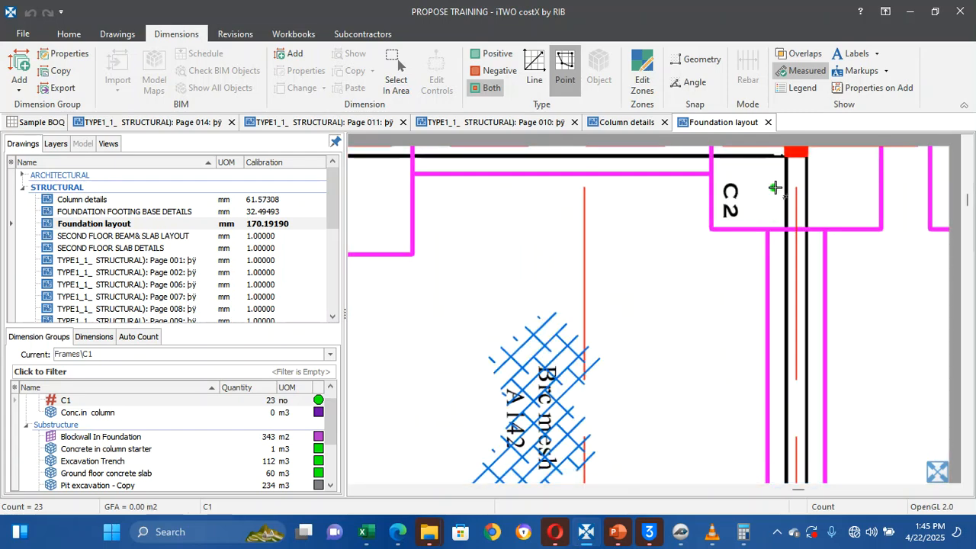
pyautogui.rightClick(775, 191)
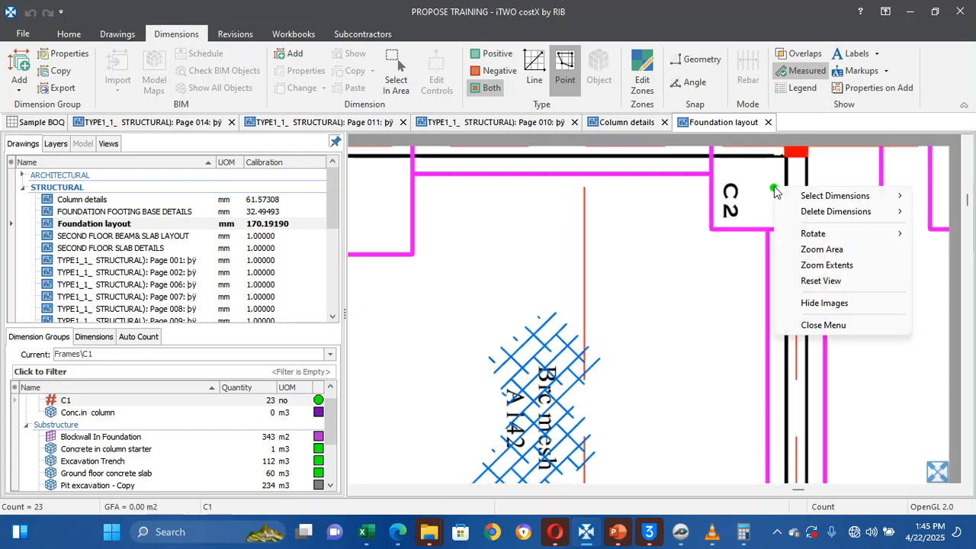
pyautogui.moveTo(805, 213)
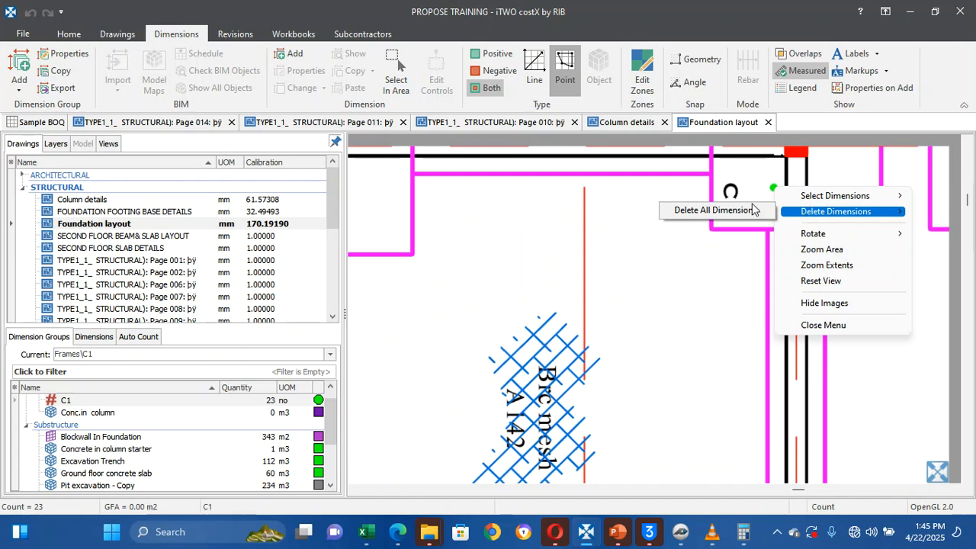
pyautogui.click(795, 196)
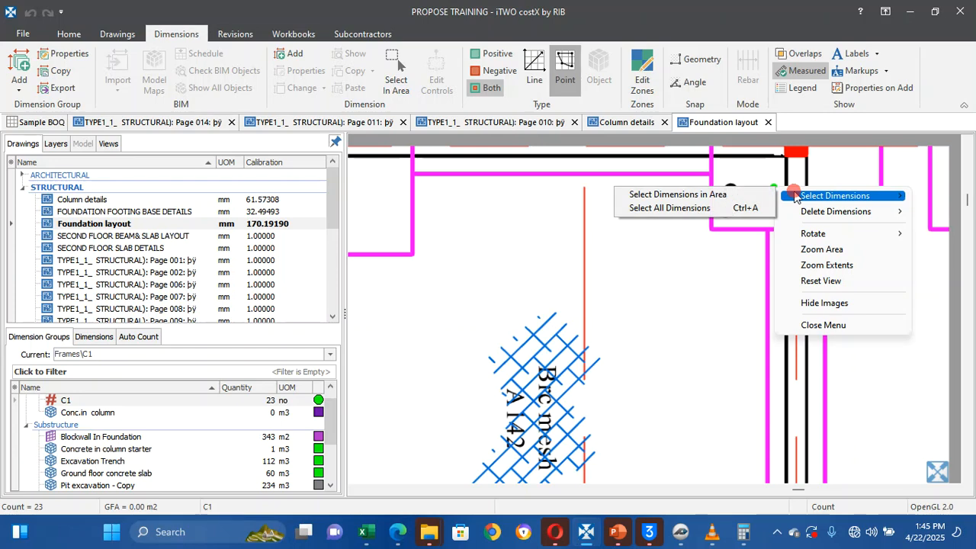
pyautogui.click(709, 208)
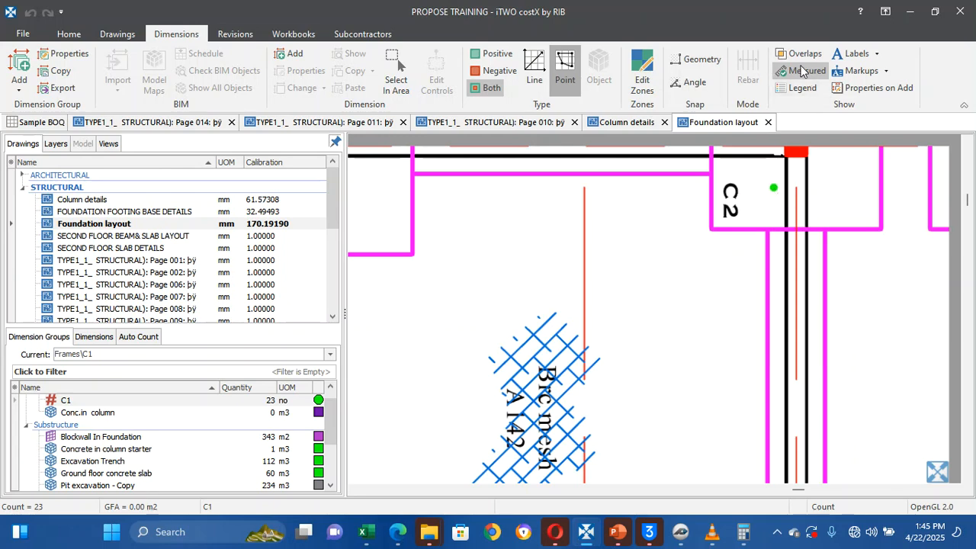
pyautogui.click(537, 69)
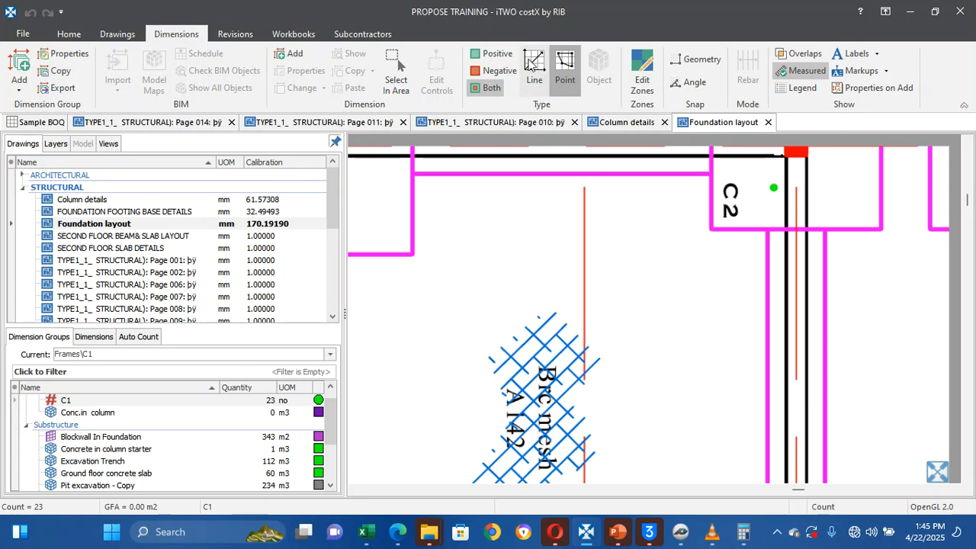
# Delete the C1 count point placed on the C2 column at the outer wall corner in the first row
pyautogui.scroll(-3, 807, 221)
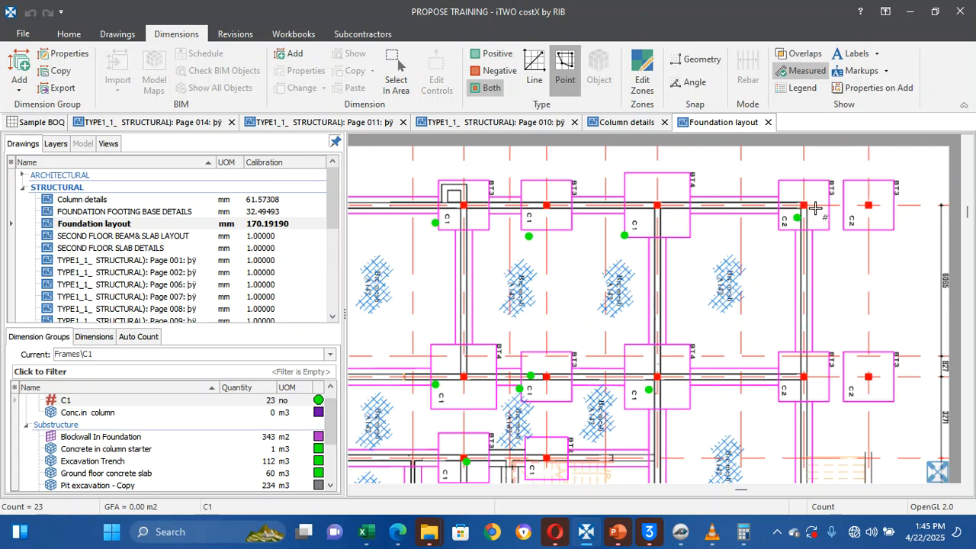
pyautogui.click(801, 217)
pyautogui.rightClick(810, 216)
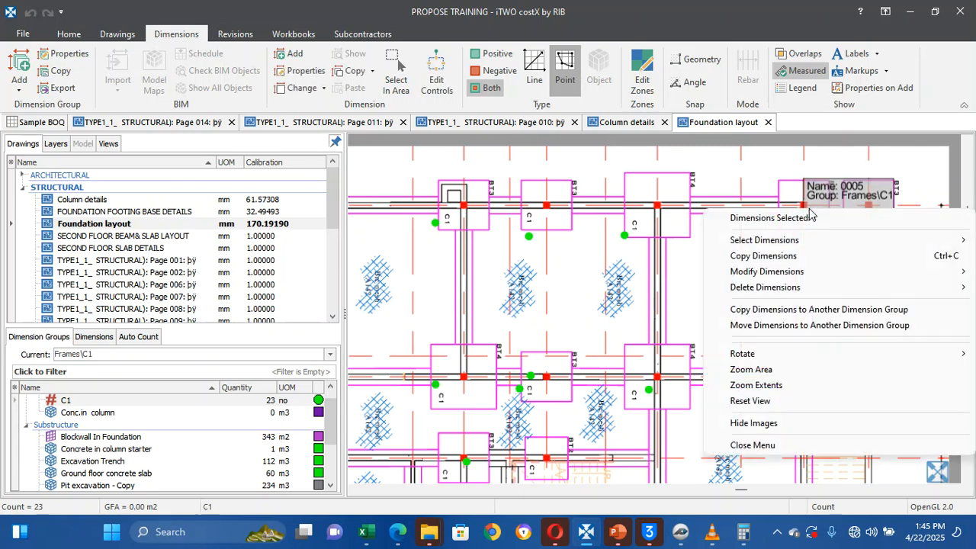
pyautogui.moveTo(798, 244)
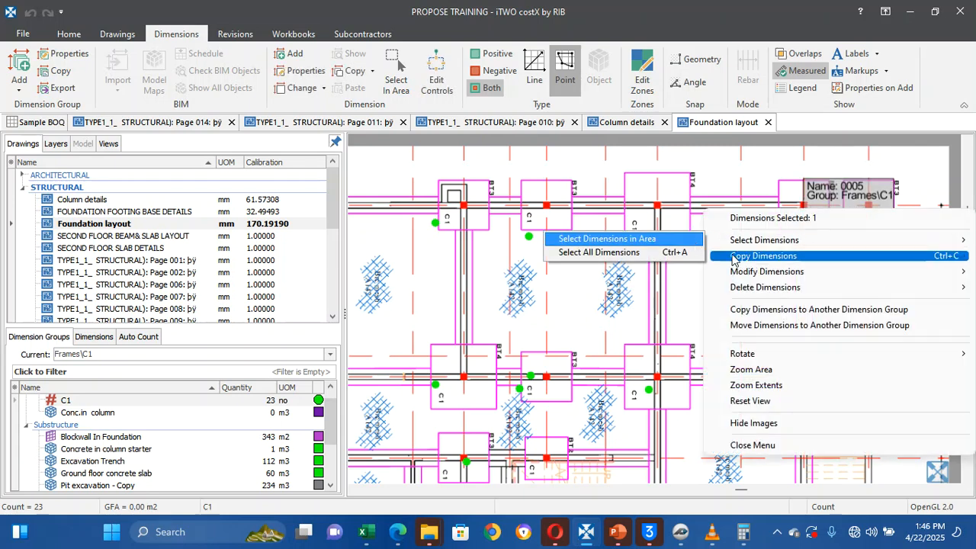
pyautogui.moveTo(759, 287)
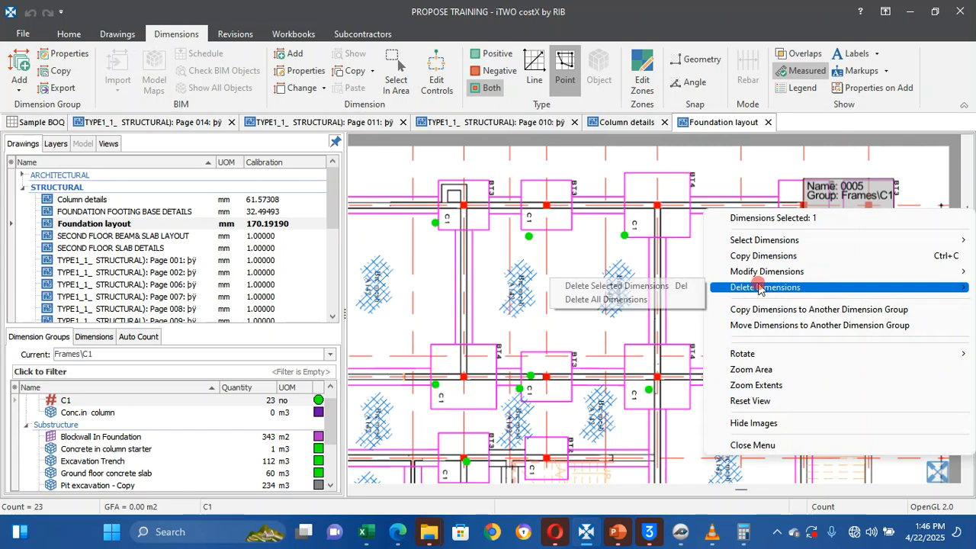
pyautogui.click(677, 286)
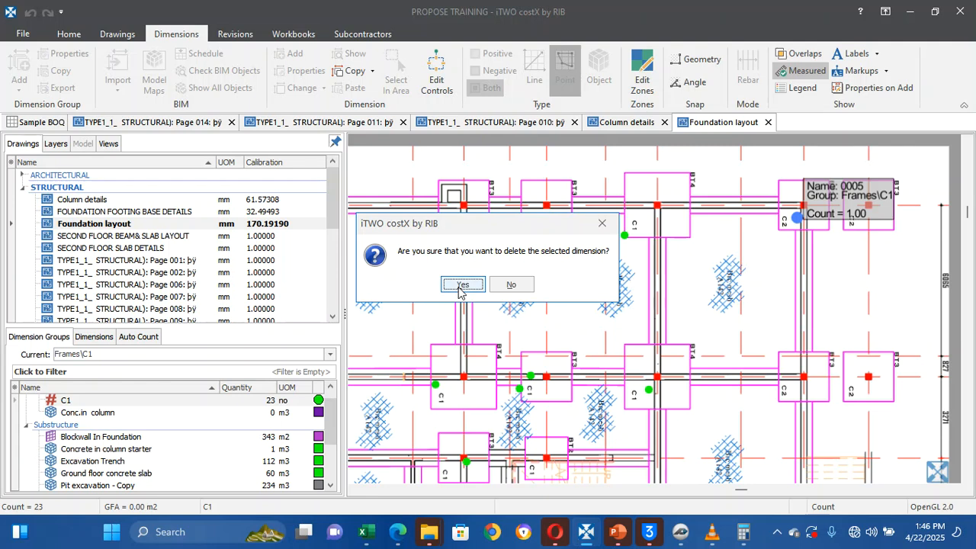
pyautogui.click(464, 287)
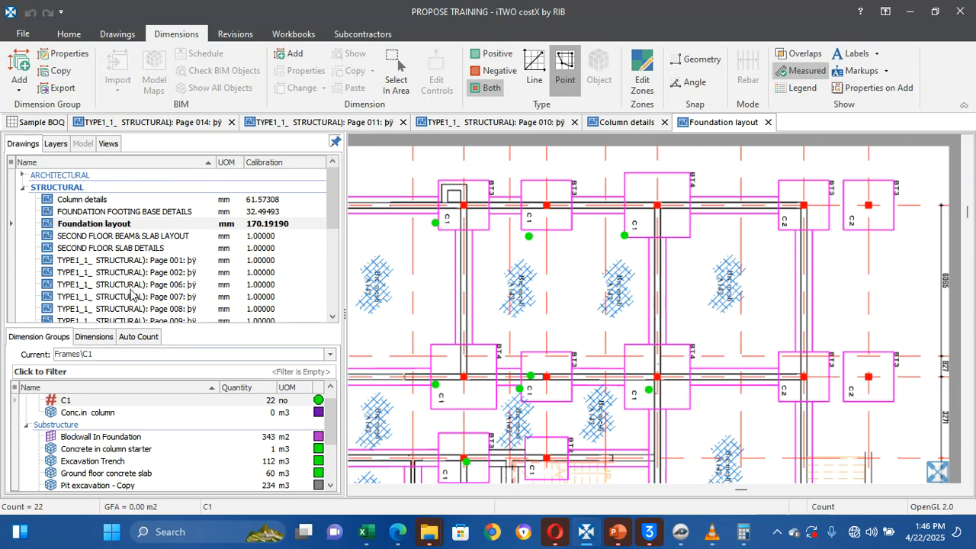
# On the Column details drawing, set the multiplier of the Conc.in column dimension group to 22
pyautogui.click(619, 122)
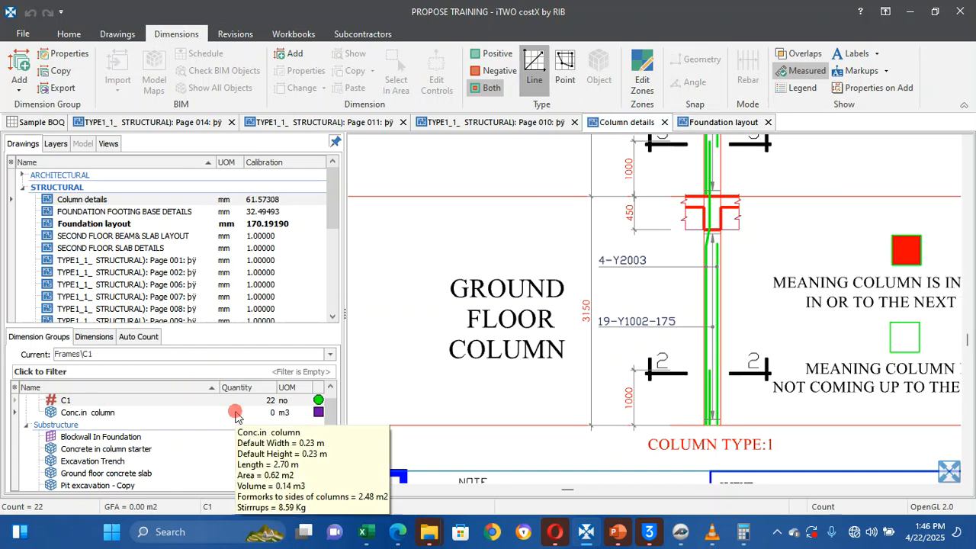
pyautogui.click(236, 414)
pyautogui.rightClick(237, 413)
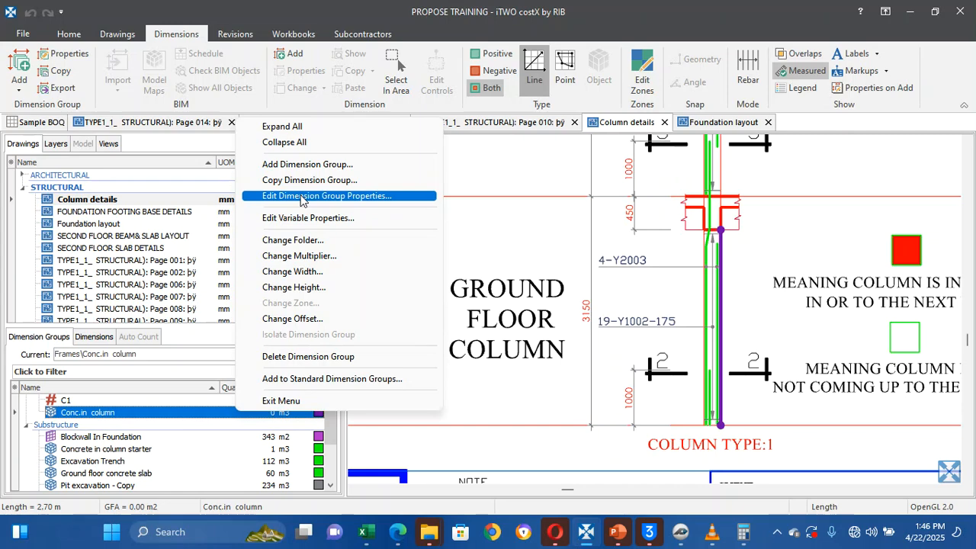
pyautogui.click(309, 255)
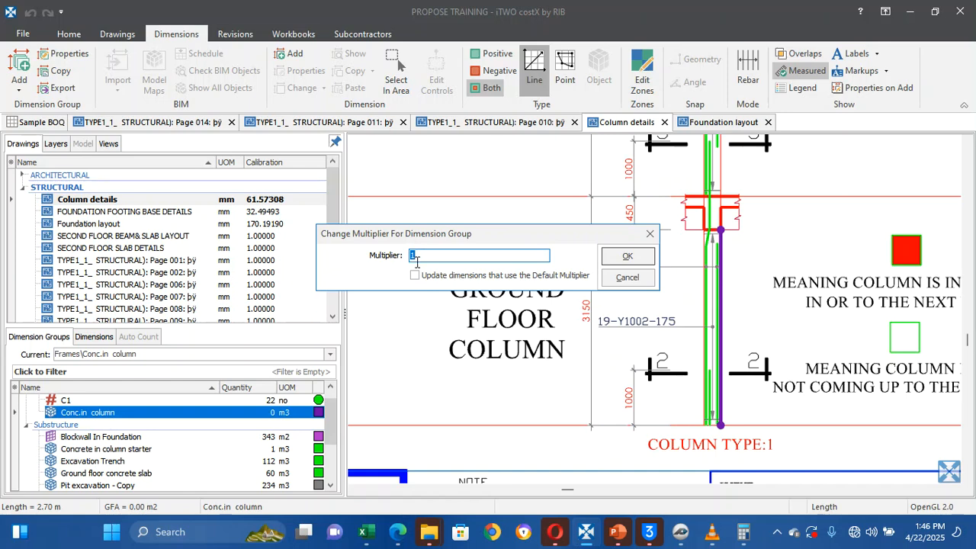
pyautogui.click(621, 260)
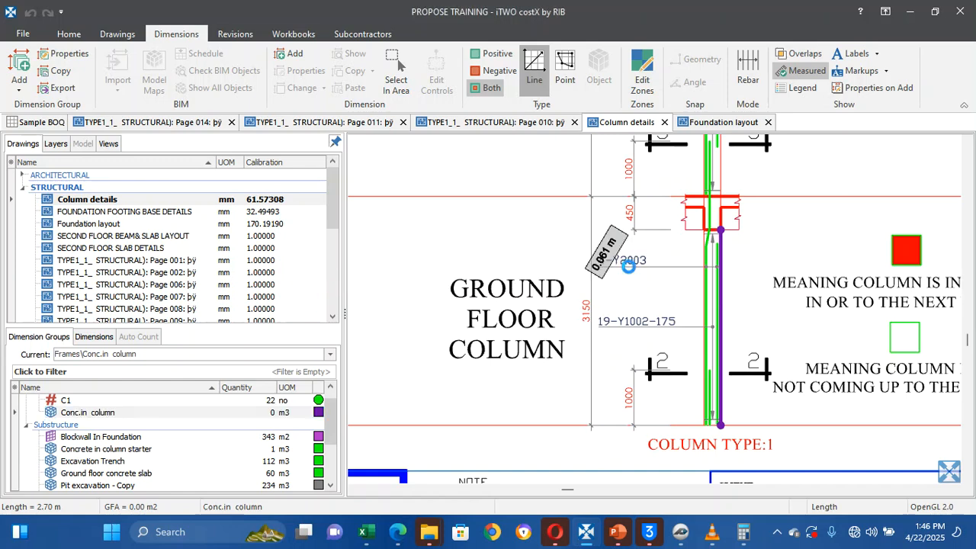
# Check the default multiplier in the Conc.in column dimension group's properties
pyautogui.click(254, 413)
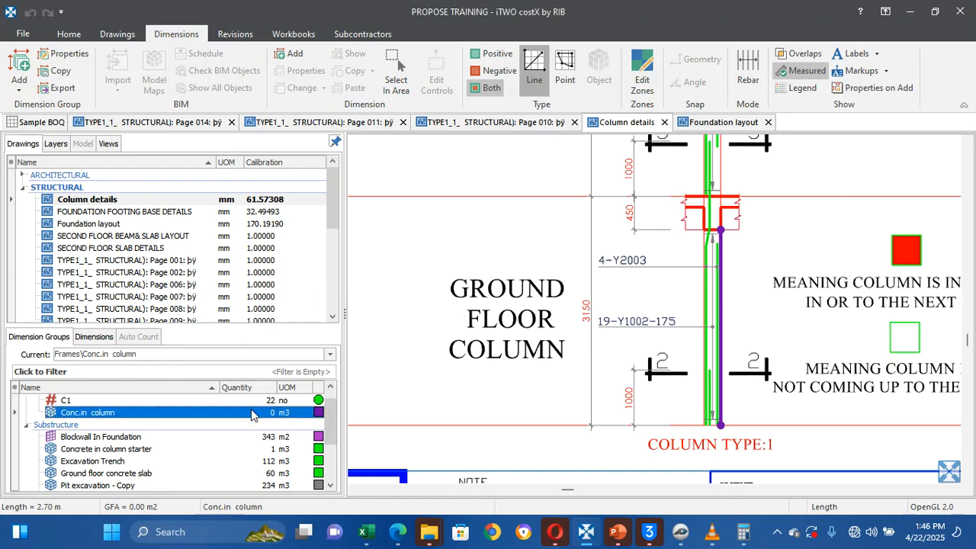
pyautogui.moveTo(254, 414)
pyautogui.rightClick(251, 414)
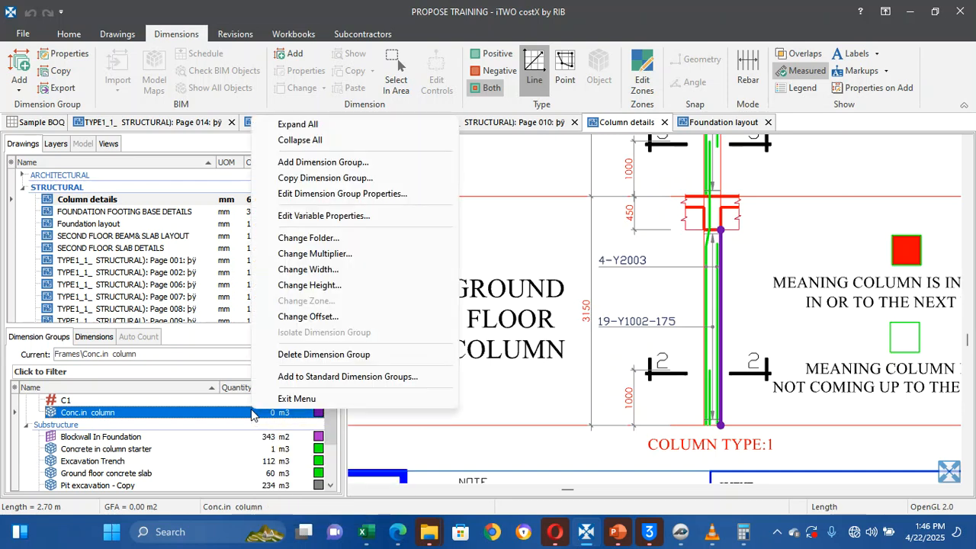
pyautogui.click(305, 193)
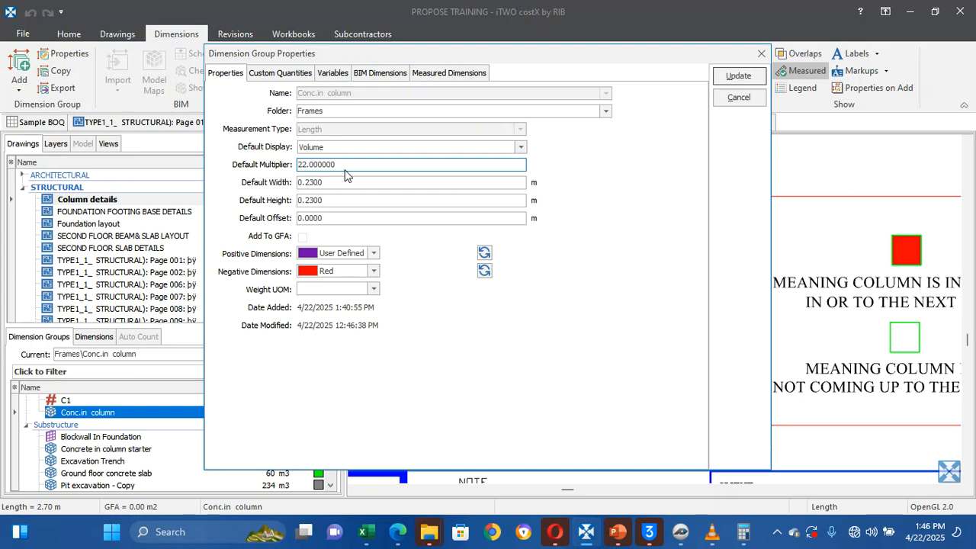
pyautogui.click(751, 93)
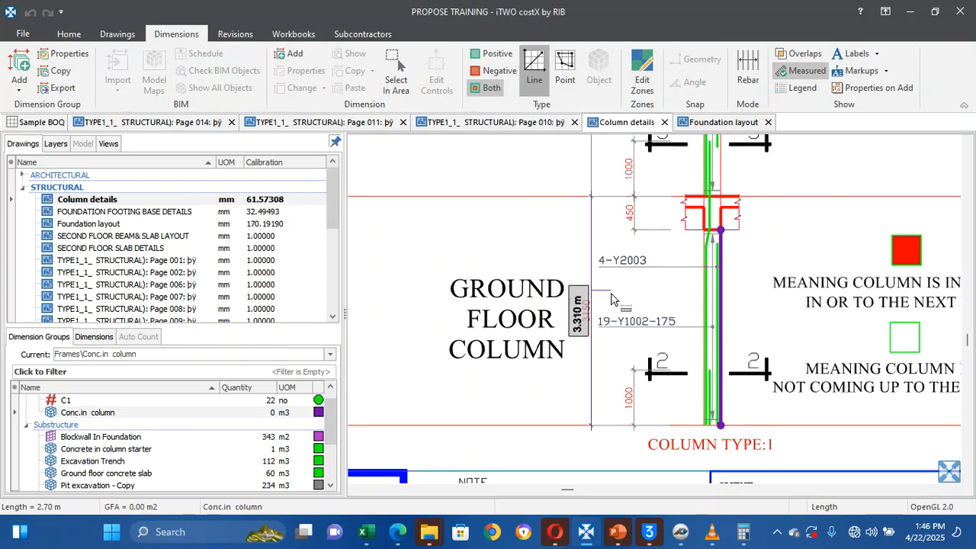
# Re-enter 22 as the default multiplier in the Conc.in column group's properties and update the group
pyautogui.click(716, 303)
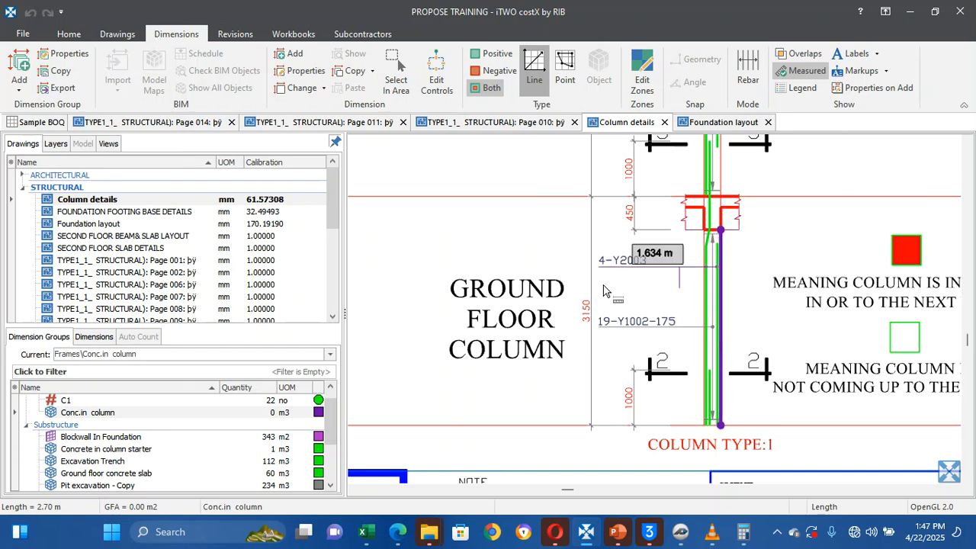
pyautogui.click(270, 412)
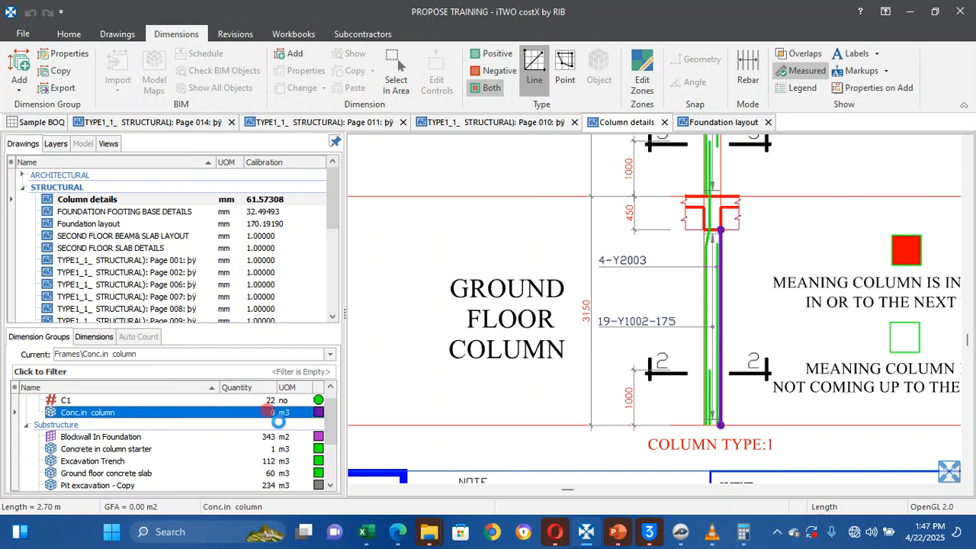
pyautogui.click(384, 167)
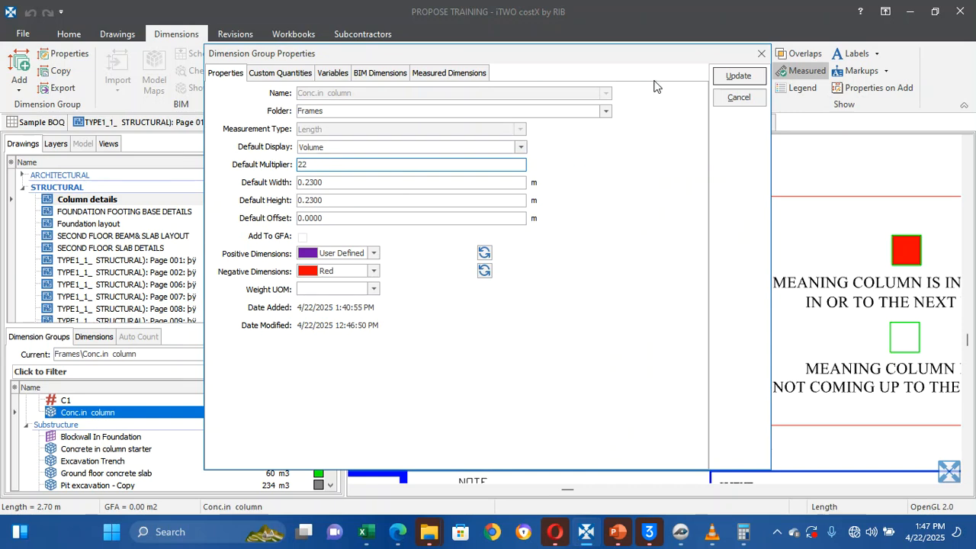
pyautogui.click(736, 77)
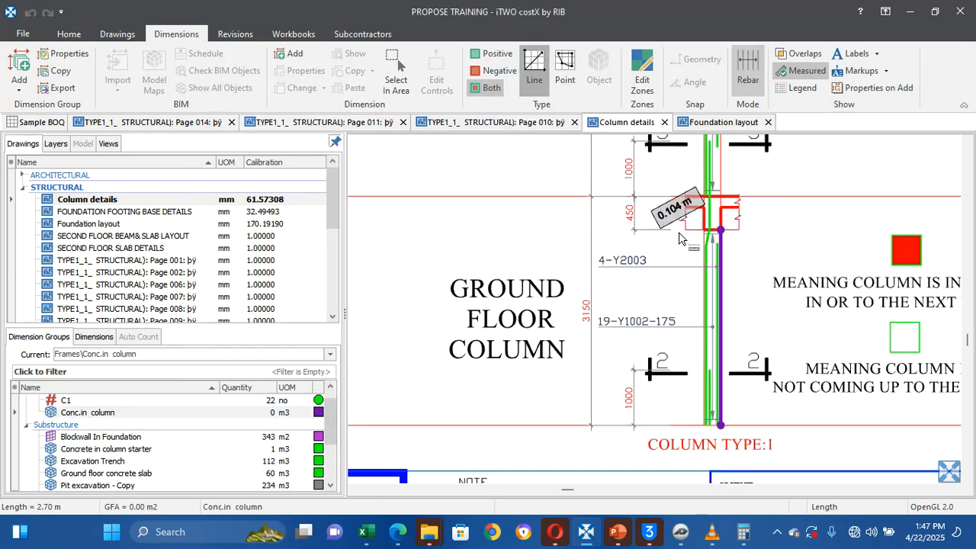
# Set the multiplier of the measured ground floor column dimension itself to 22
pyautogui.click(720, 267)
pyautogui.rightClick(728, 272)
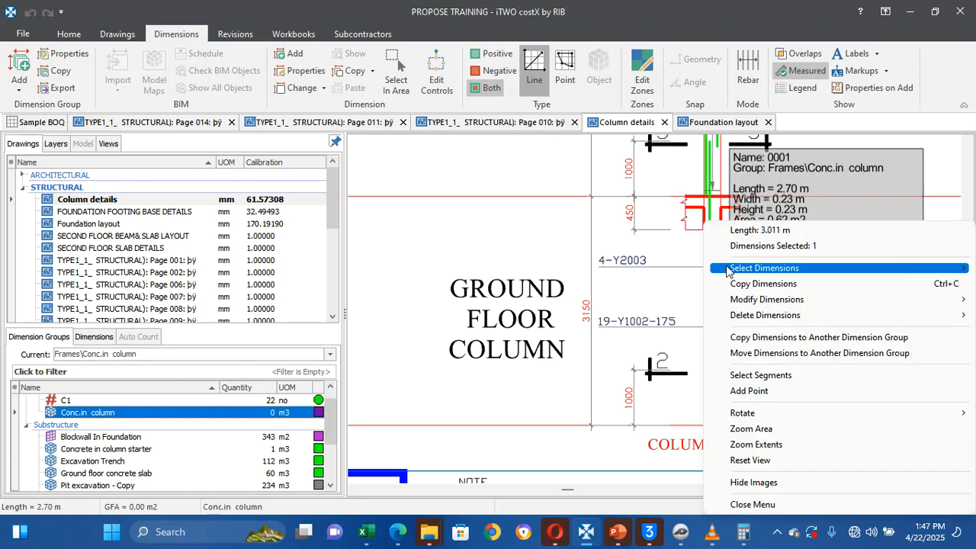
pyautogui.moveTo(738, 305)
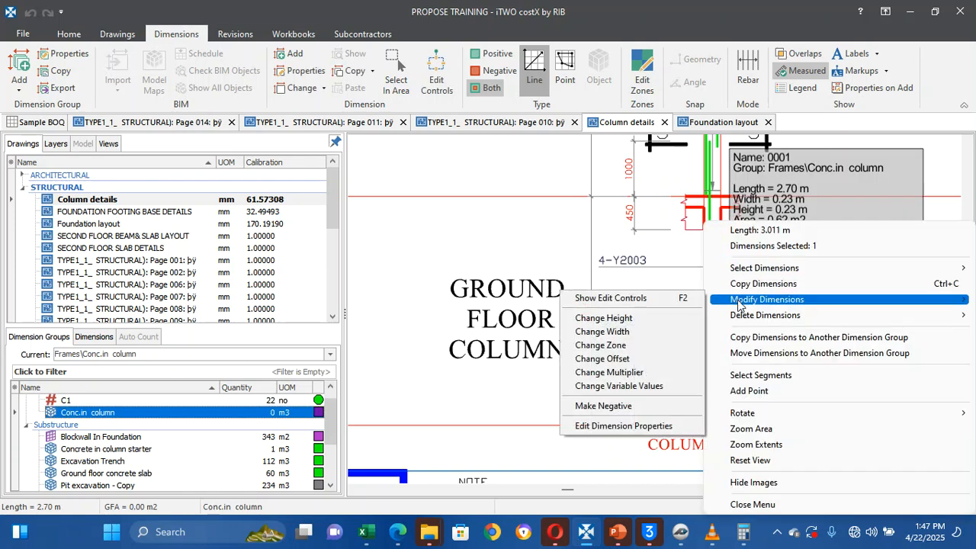
pyautogui.click(609, 372)
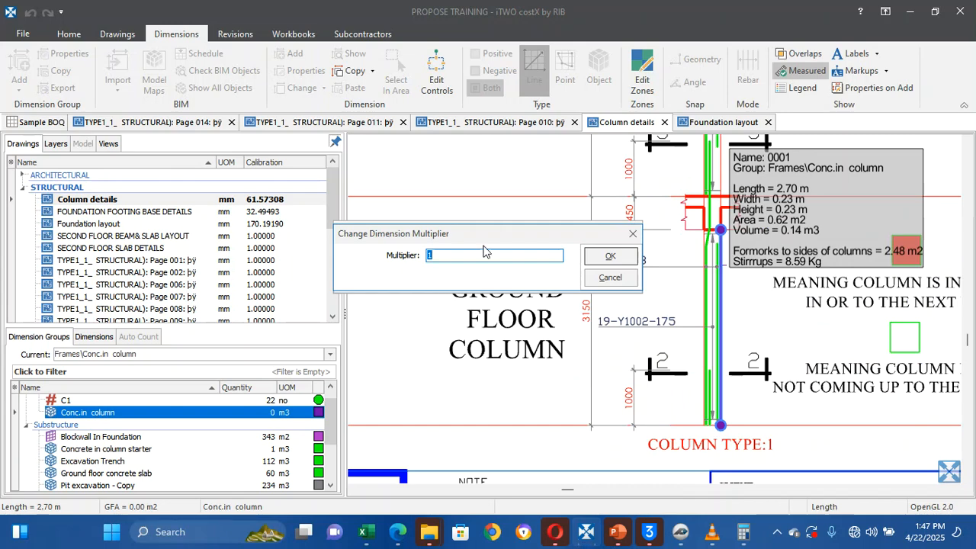
pyautogui.click(622, 263)
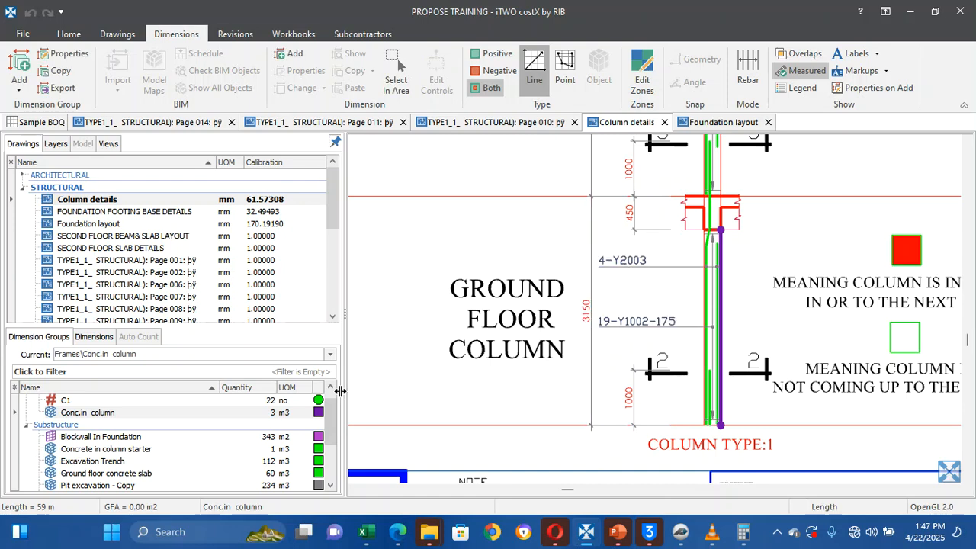
# Check the default multiplier, width and height in the Conc.in column dimension group's properties and close them without changes
pyautogui.moveTo(269, 419)
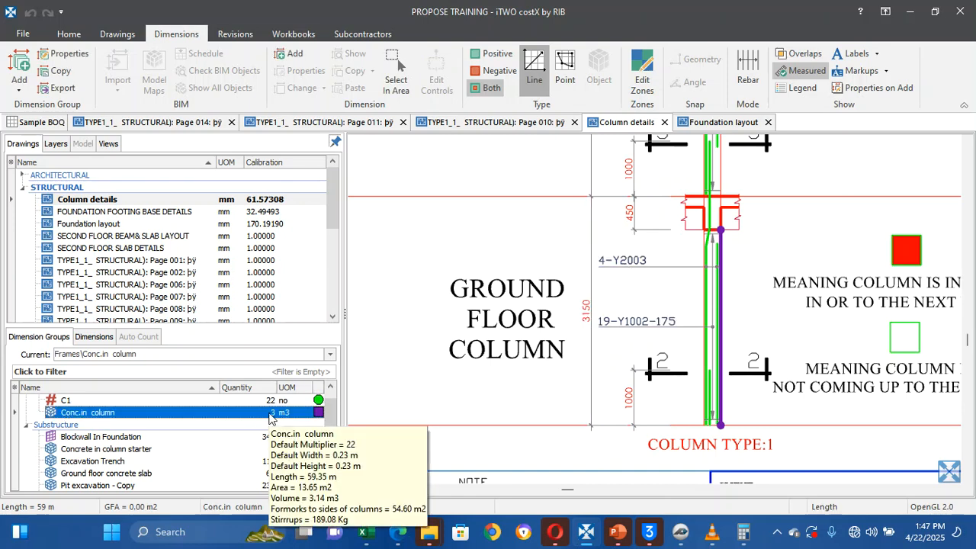
pyautogui.rightClick(269, 418)
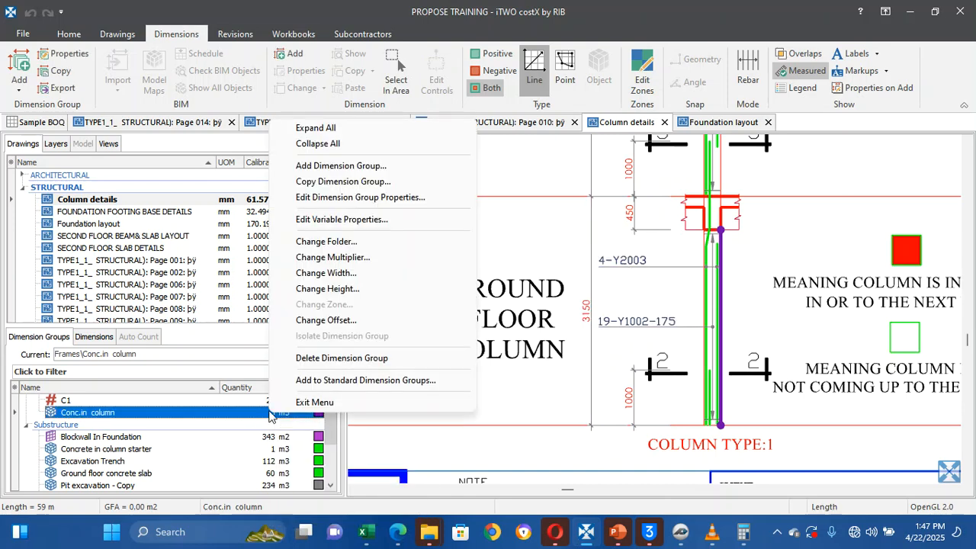
pyautogui.click(338, 201)
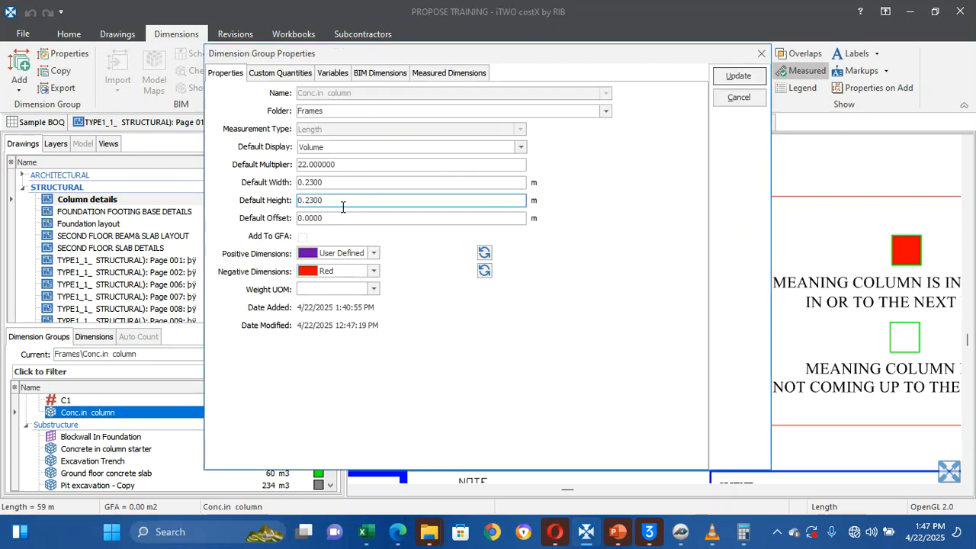
pyautogui.click(760, 54)
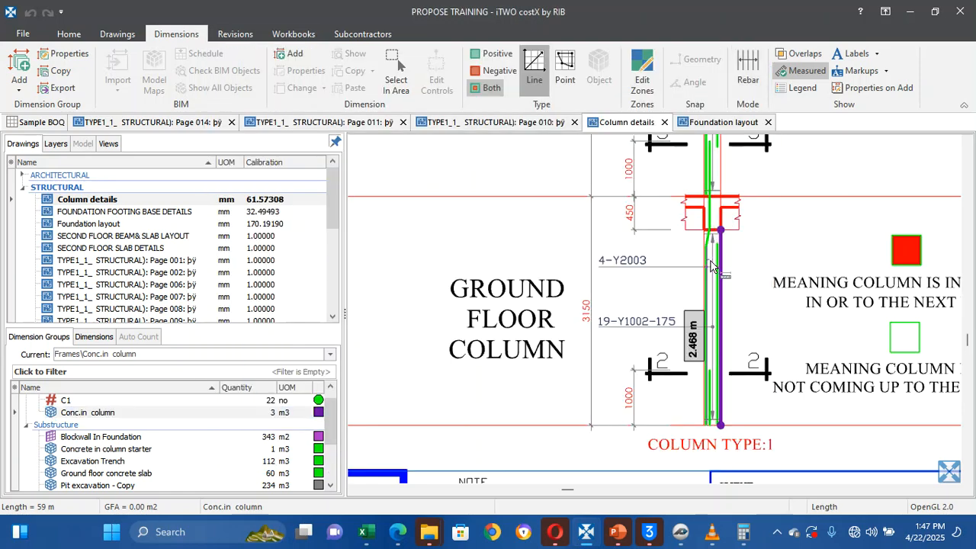
pyautogui.click(267, 413)
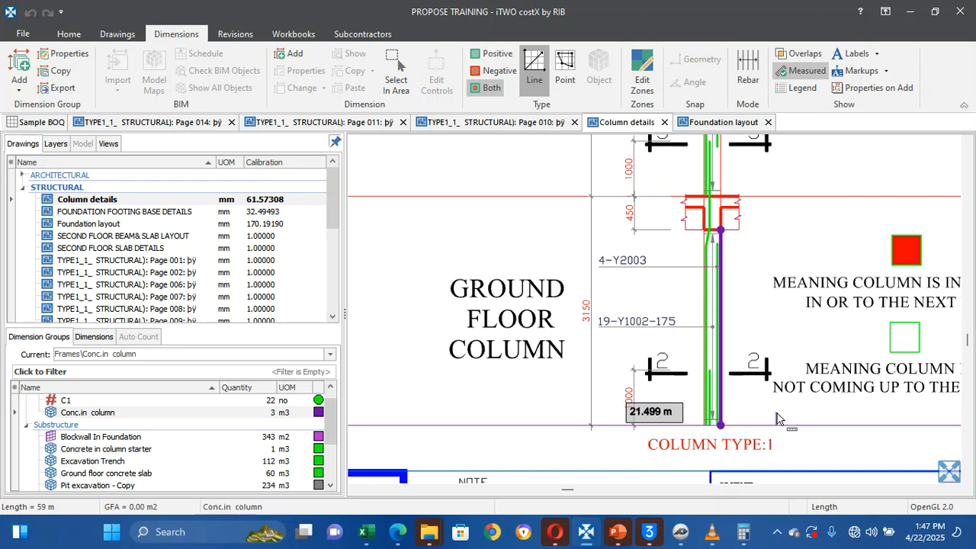
# Measure three sides of the green stirrup in column section 2-2 with the ruler tool, and exit the tool
pyautogui.scroll(3, 776, 419)
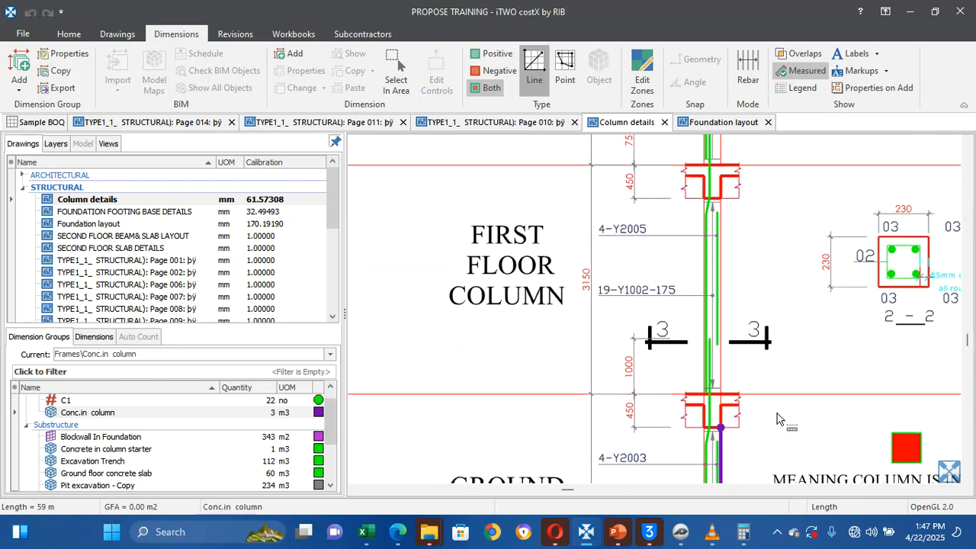
pyautogui.hscroll(4, 776, 419)
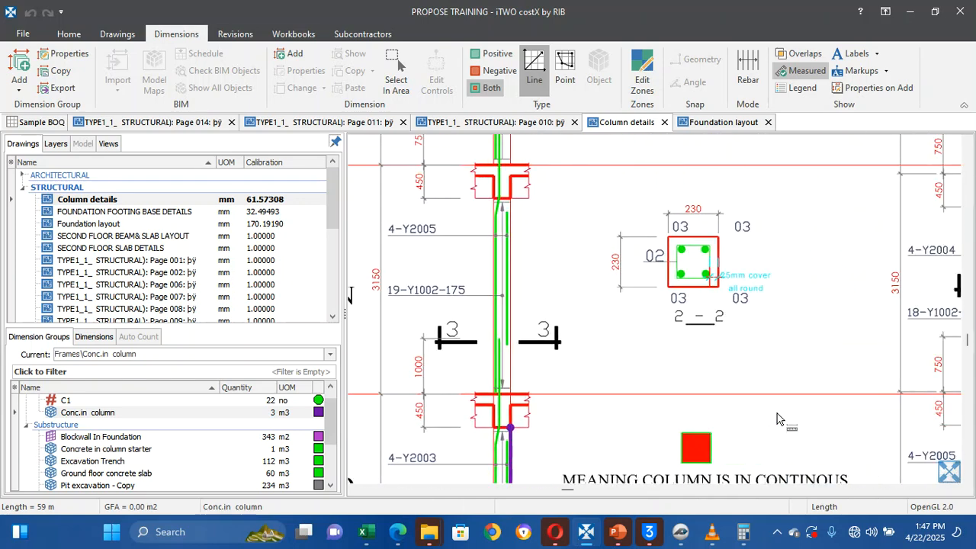
pyautogui.scroll(1, 777, 419)
pyautogui.hscroll(2, 777, 418)
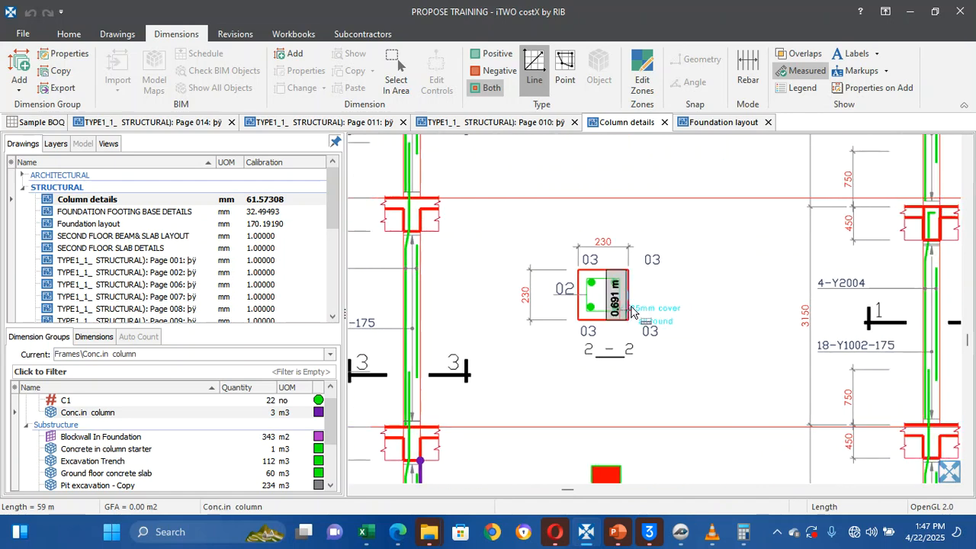
pyautogui.scroll(4, 630, 312)
pyautogui.scroll(-3, 631, 312)
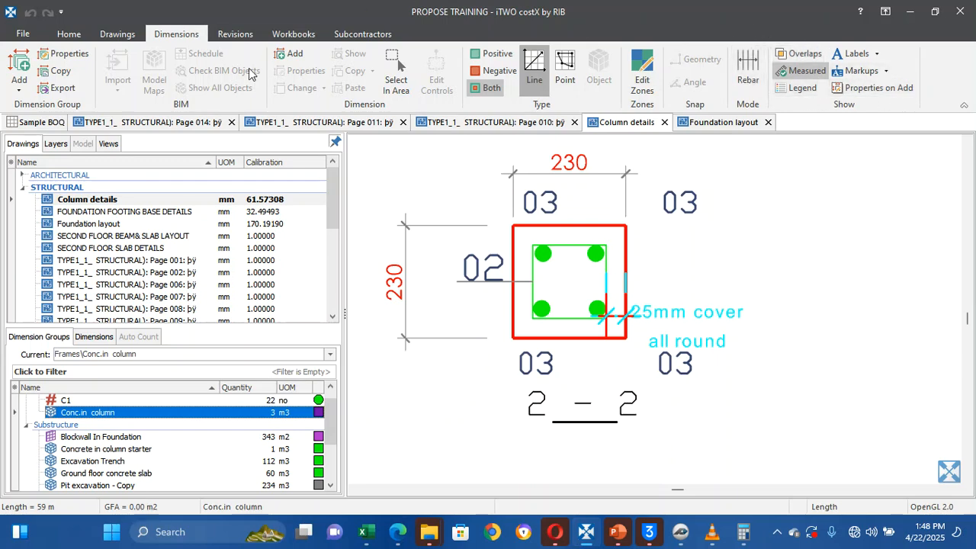
pyautogui.click(70, 34)
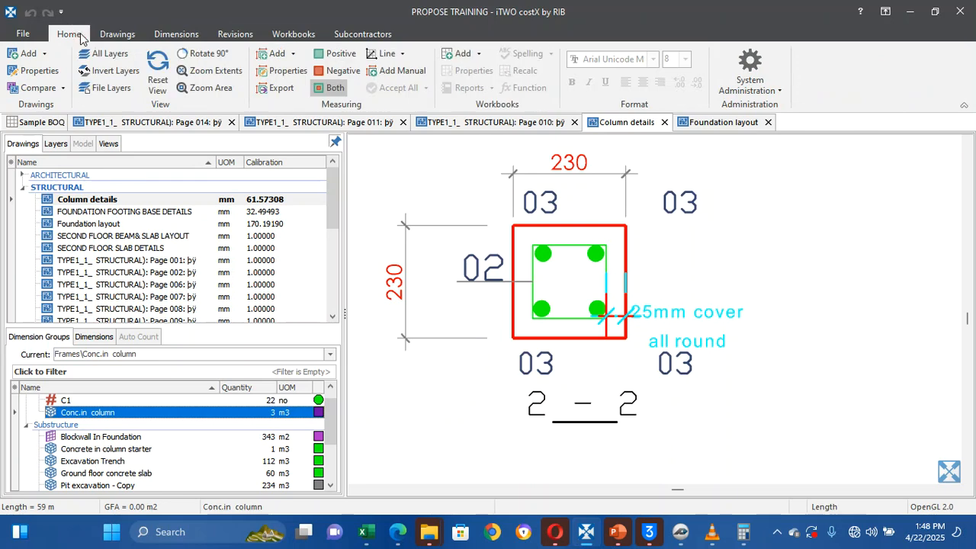
pyautogui.click(118, 34)
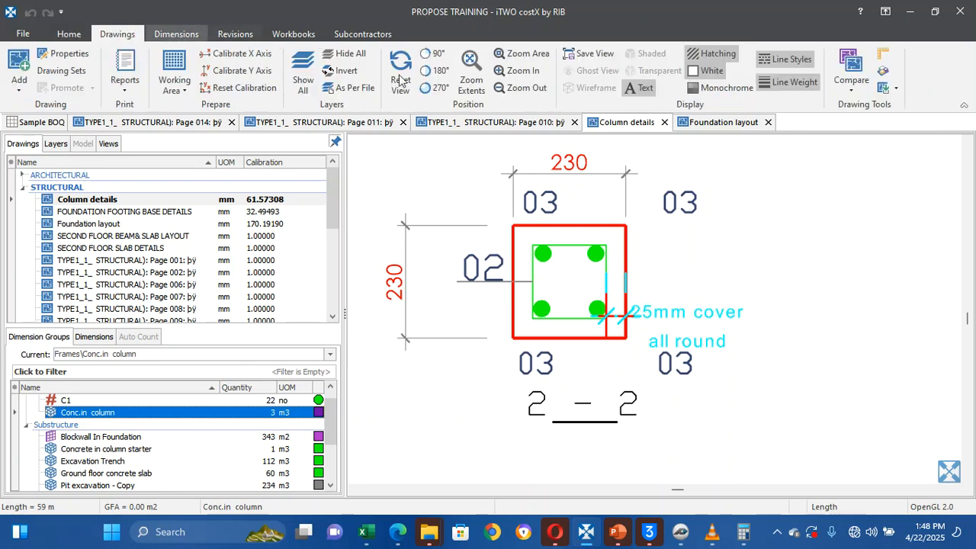
pyautogui.click(891, 50)
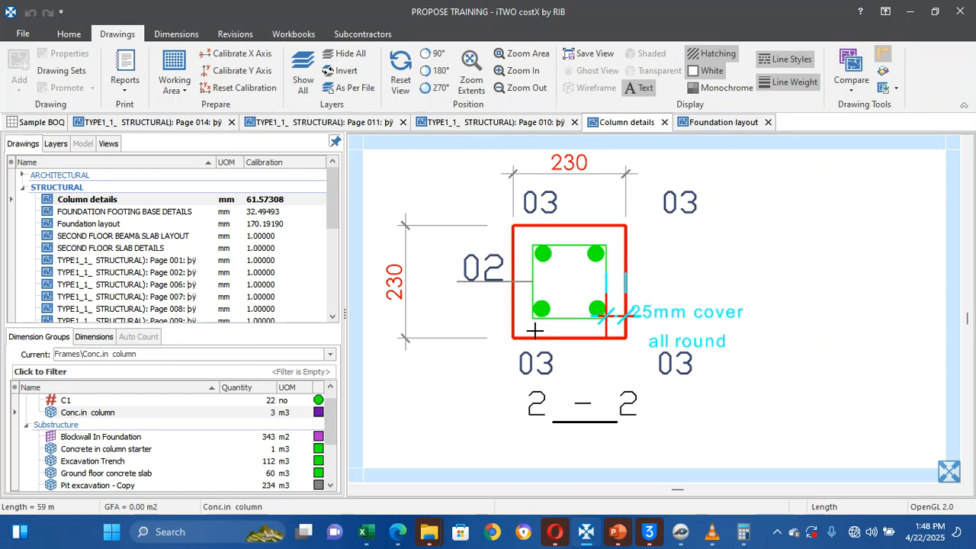
pyautogui.click(531, 318)
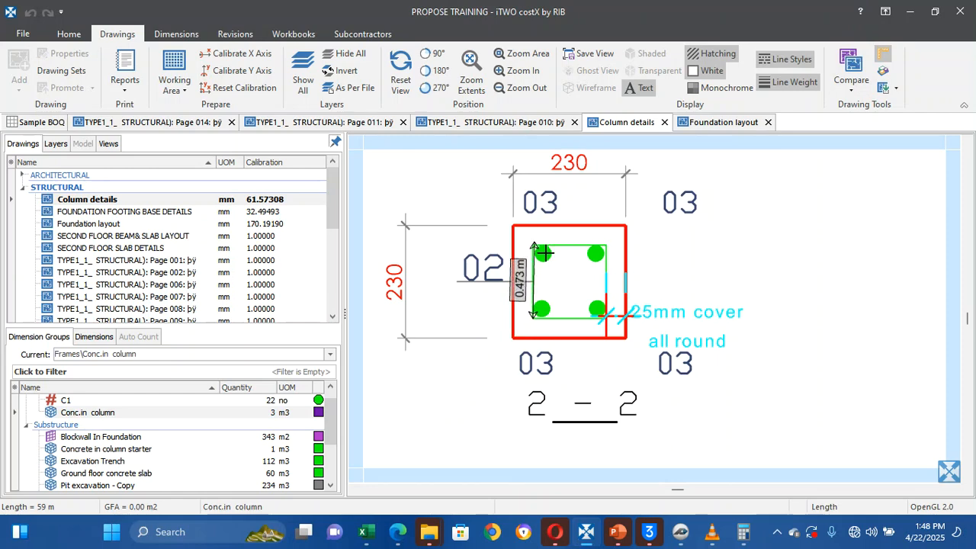
pyautogui.click(533, 247)
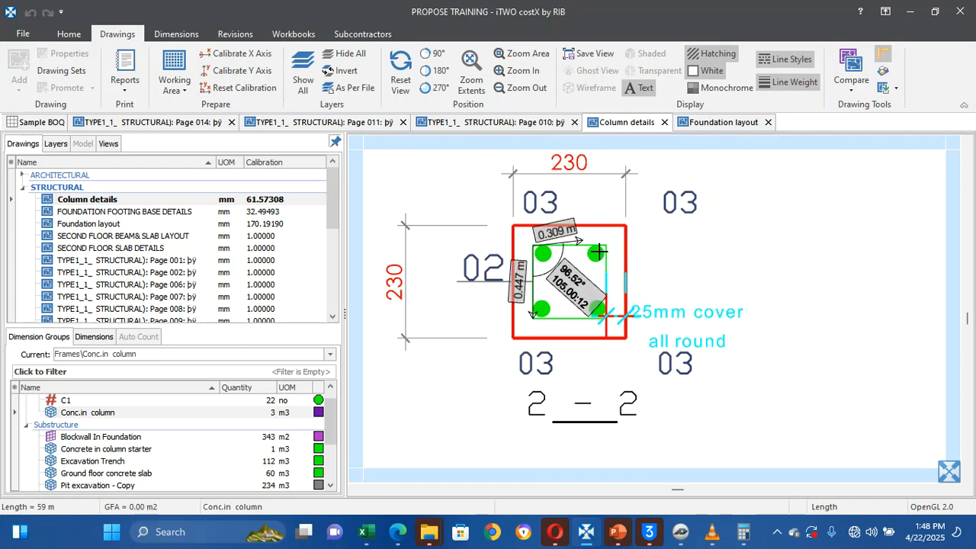
pyautogui.click(612, 245)
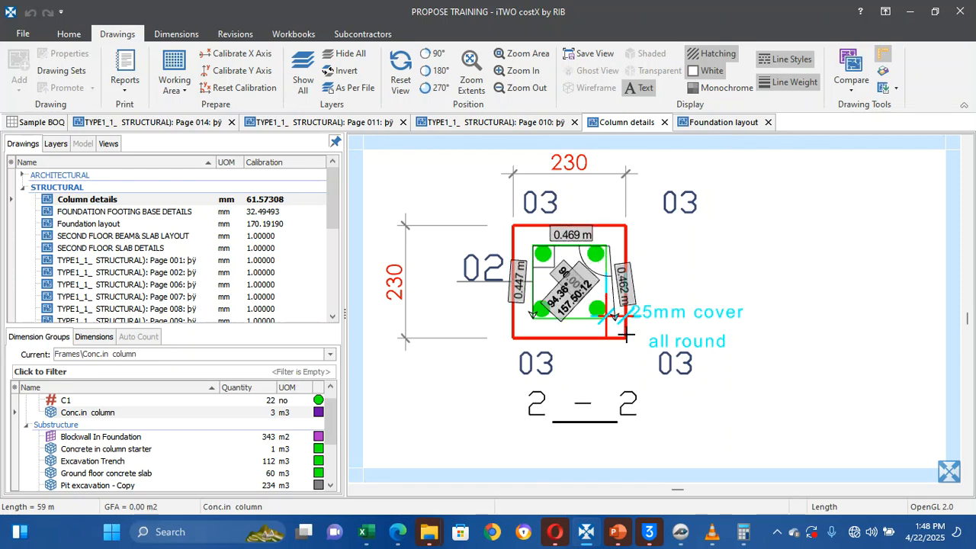
pyautogui.click(606, 318)
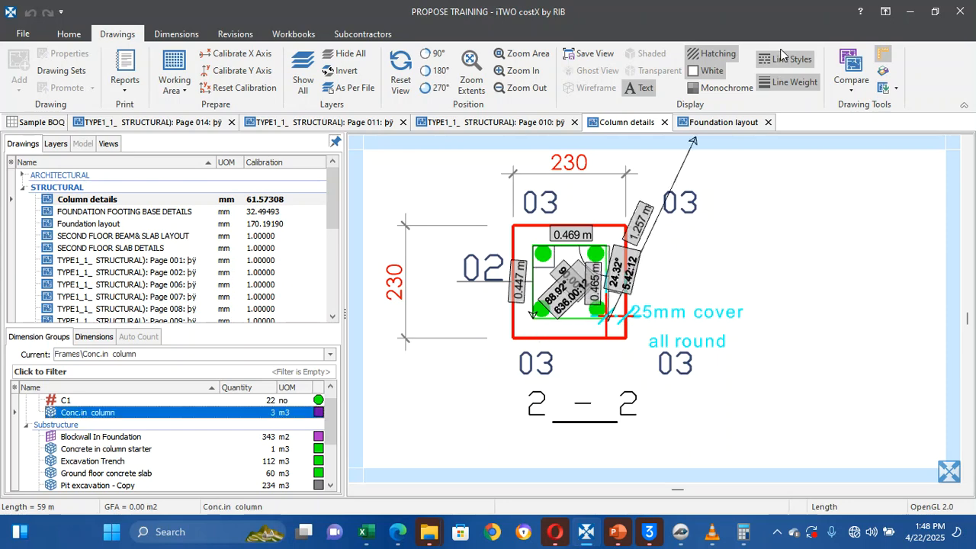
pyautogui.click(883, 54)
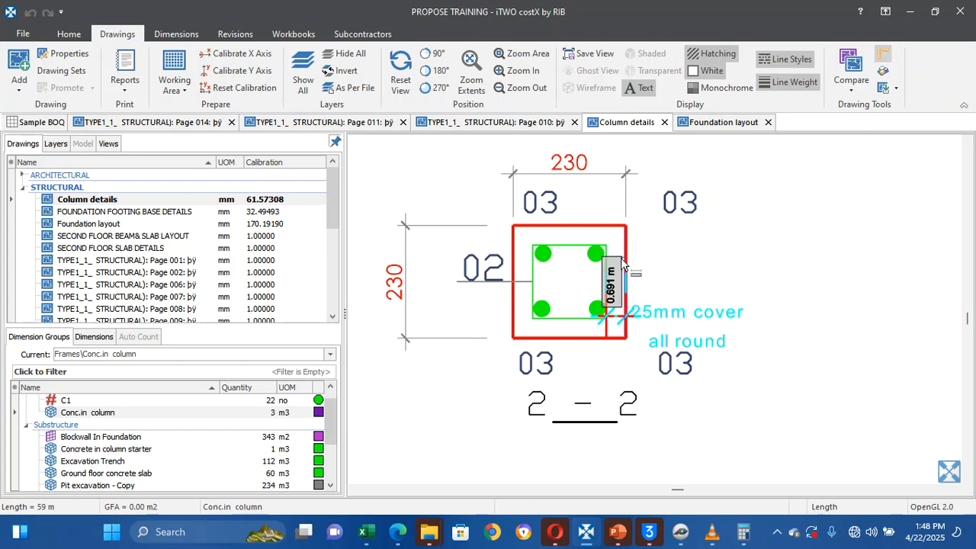
# Compare the stirrup callout on the first floor column with the column size and concrete cover in section 2-2
pyautogui.scroll(-1, 556, 259)
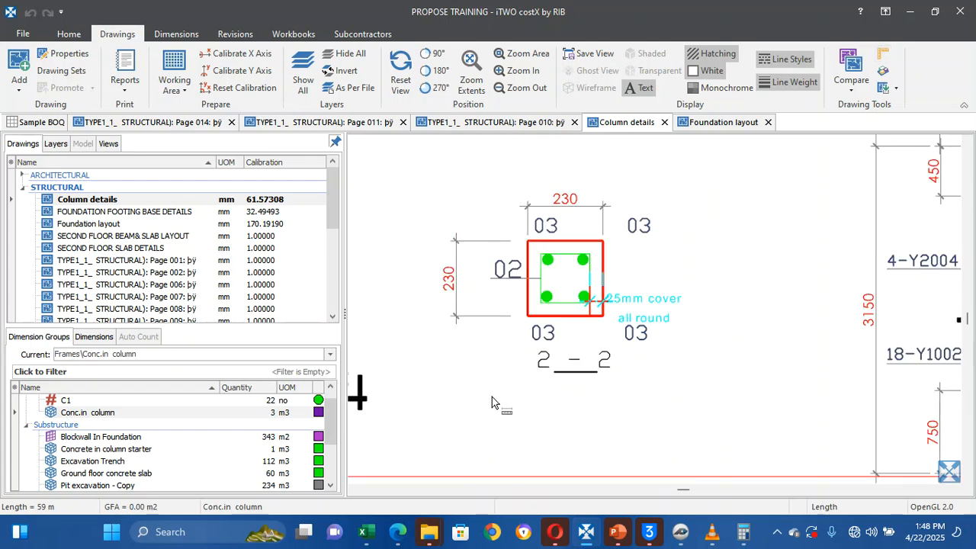
pyautogui.press('Left')
pyautogui.press('Left')
pyautogui.press('Left')
pyautogui.press('Left')
pyautogui.press('Left')
pyautogui.press('Left')
pyautogui.press('Left')
pyautogui.press('Left')
pyautogui.press('Left')
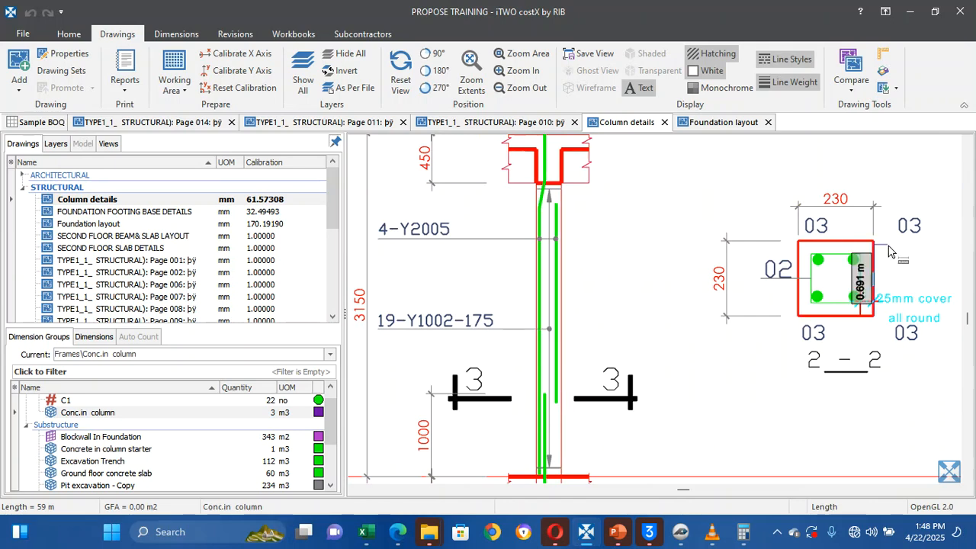
pyautogui.press('Right')
pyautogui.press('Right')
pyautogui.press('Right')
pyautogui.press('Right')
pyautogui.press('Right')
pyautogui.press('Right')
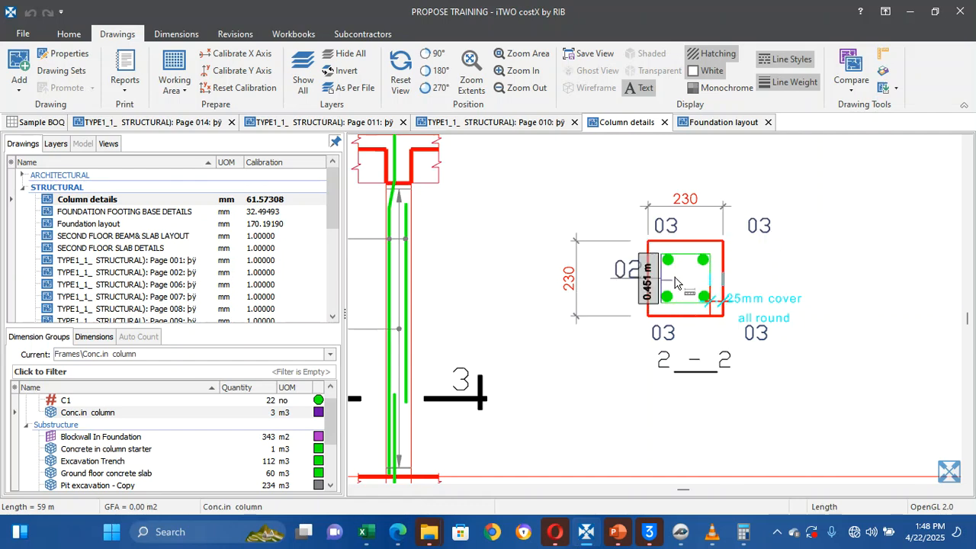
# Switch to Calculator and clear the earlier calculation
pyautogui.click(750, 531)
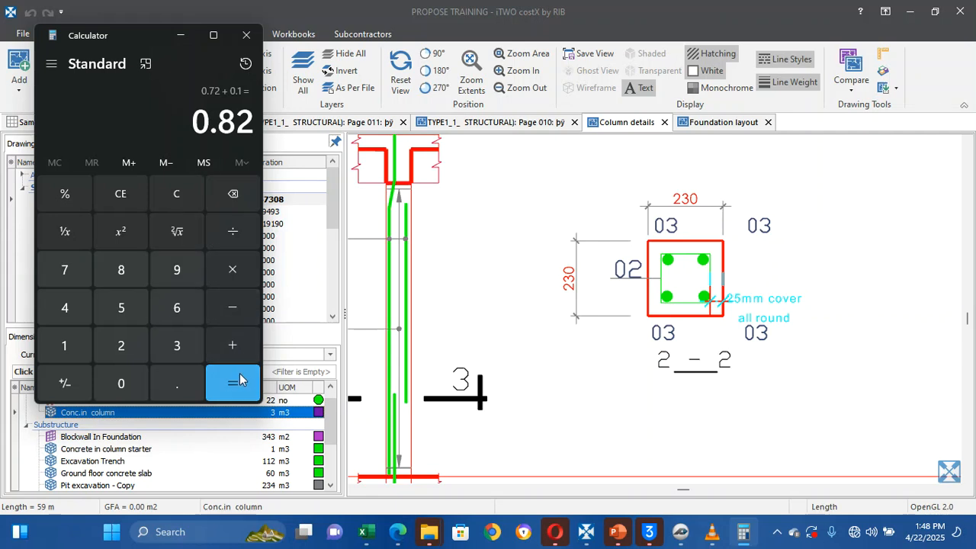
pyautogui.click(122, 192)
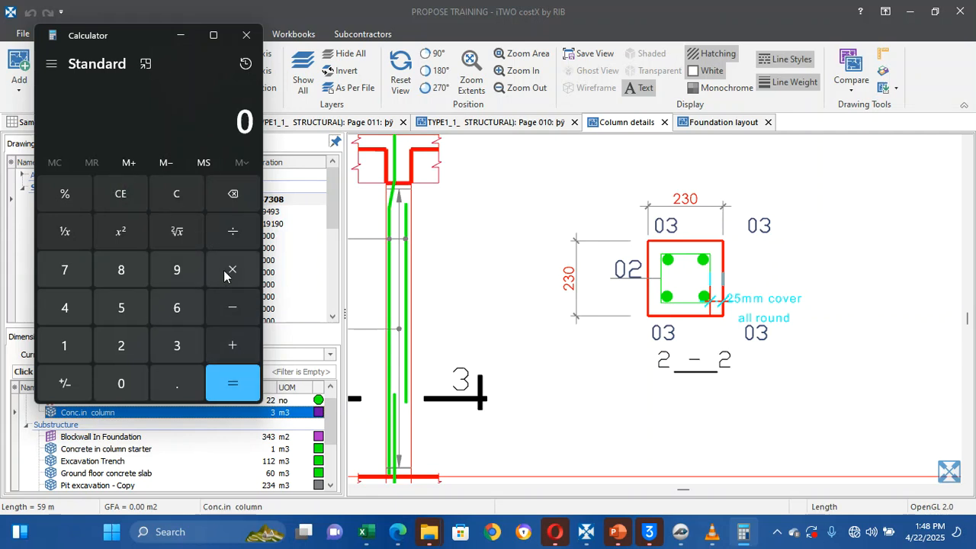
pyautogui.click(126, 384)
pyautogui.click(177, 383)
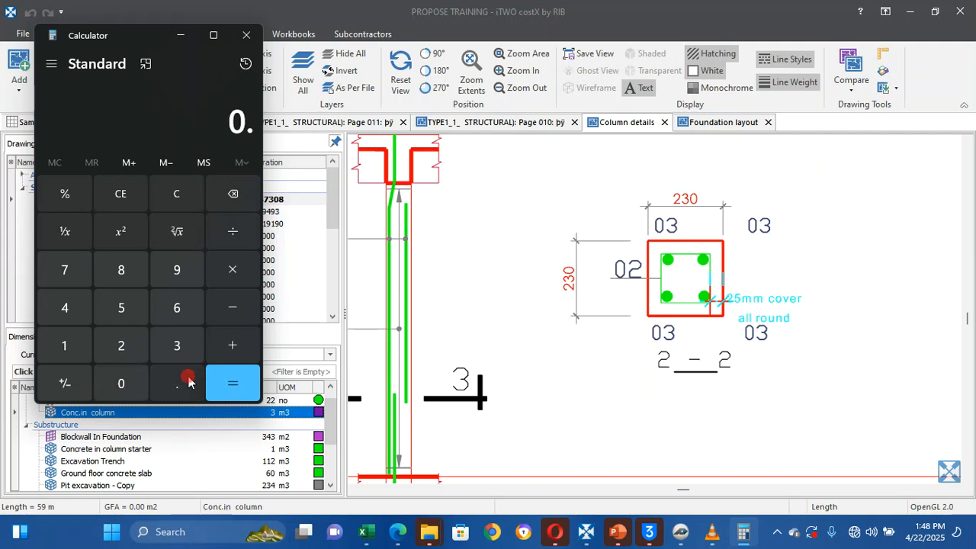
pyautogui.click(176, 345)
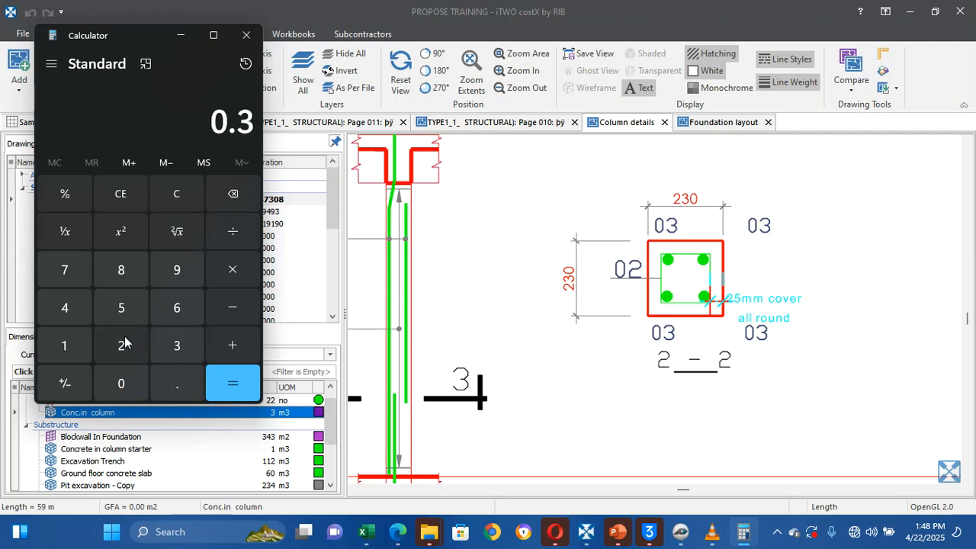
pyautogui.click(233, 194)
pyautogui.click(122, 345)
pyautogui.click(178, 346)
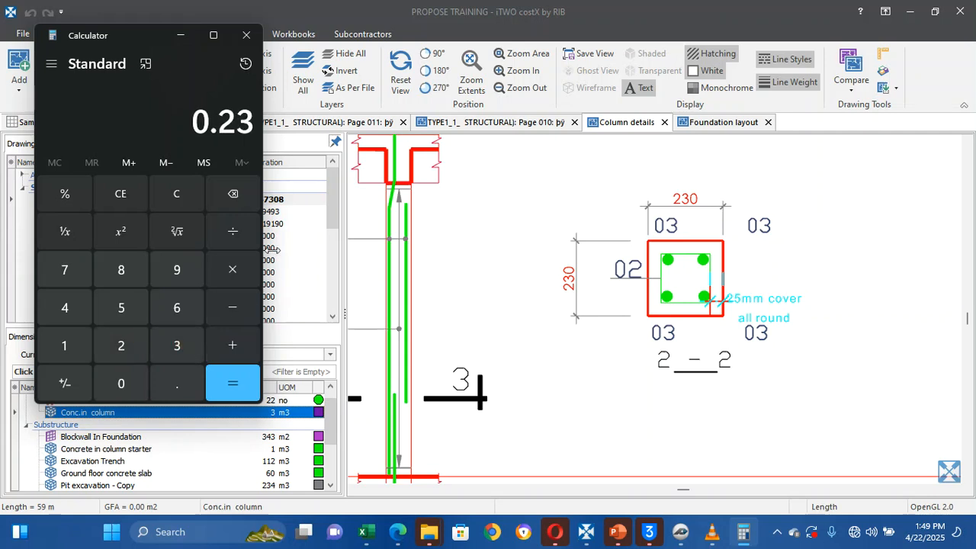
pyautogui.click(251, 266)
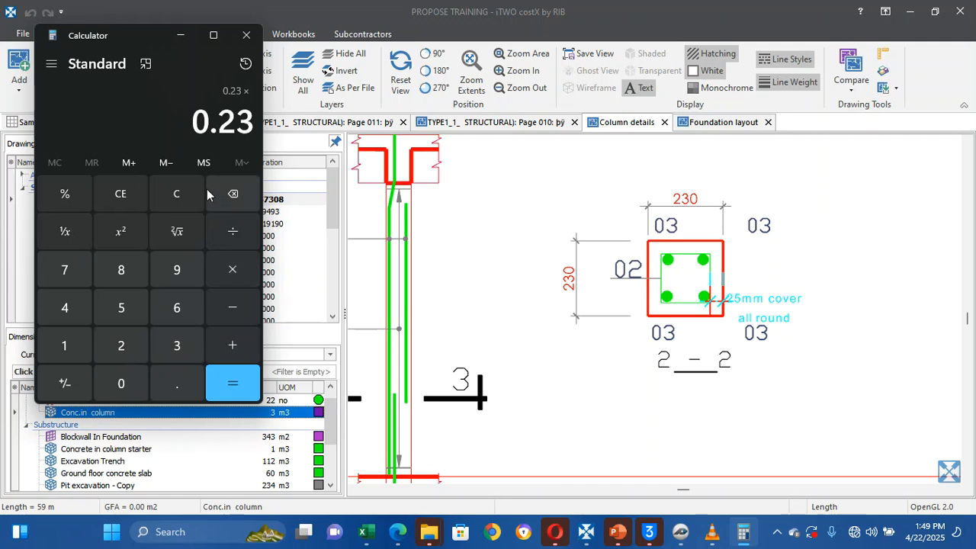
pyautogui.click(230, 201)
pyautogui.click(119, 195)
pyautogui.click(123, 196)
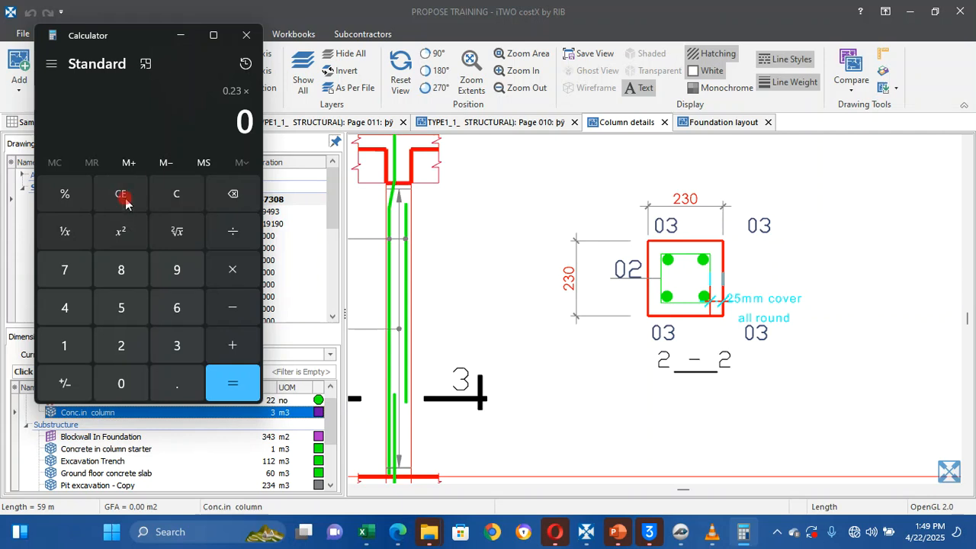
pyautogui.click(177, 194)
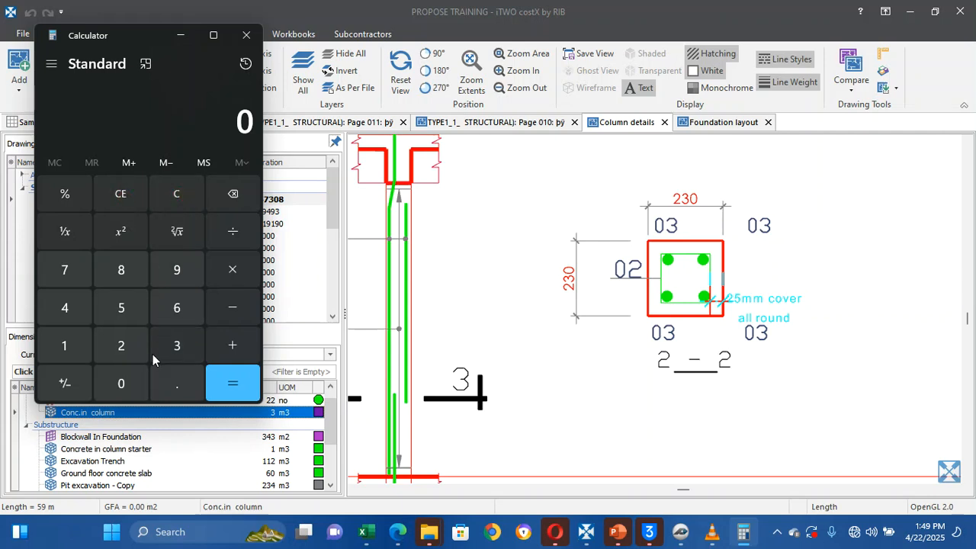
# Calculate the stirrup's side length by subtracting 0.05 from 0.23, and return to section 2-2 on the drawing
pyautogui.click(124, 379)
pyautogui.click(179, 381)
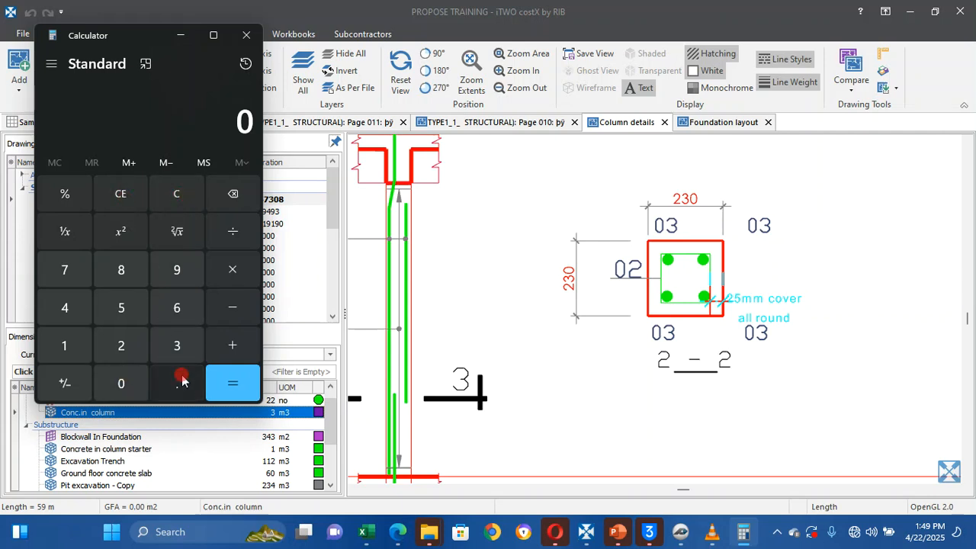
pyautogui.click(120, 345)
pyautogui.click(177, 347)
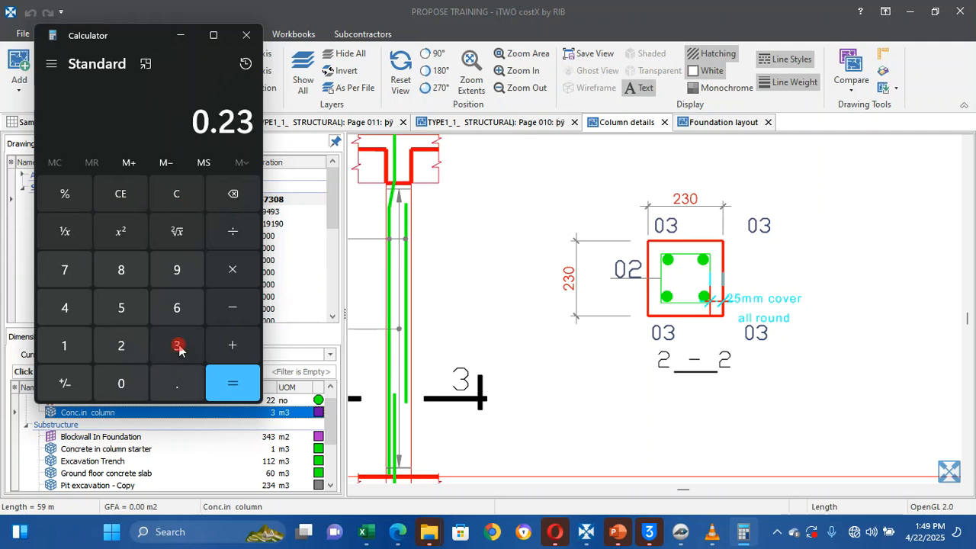
pyautogui.click(231, 308)
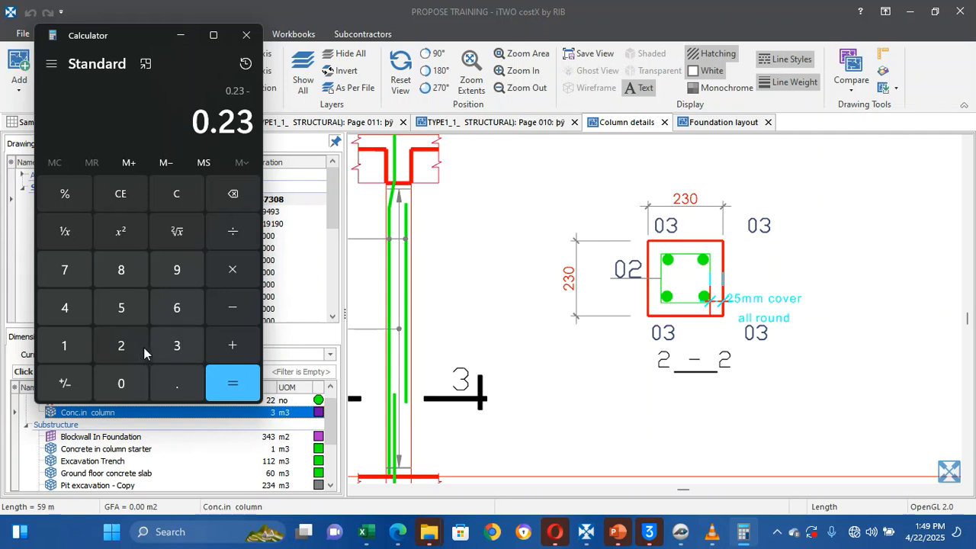
pyautogui.click(133, 369)
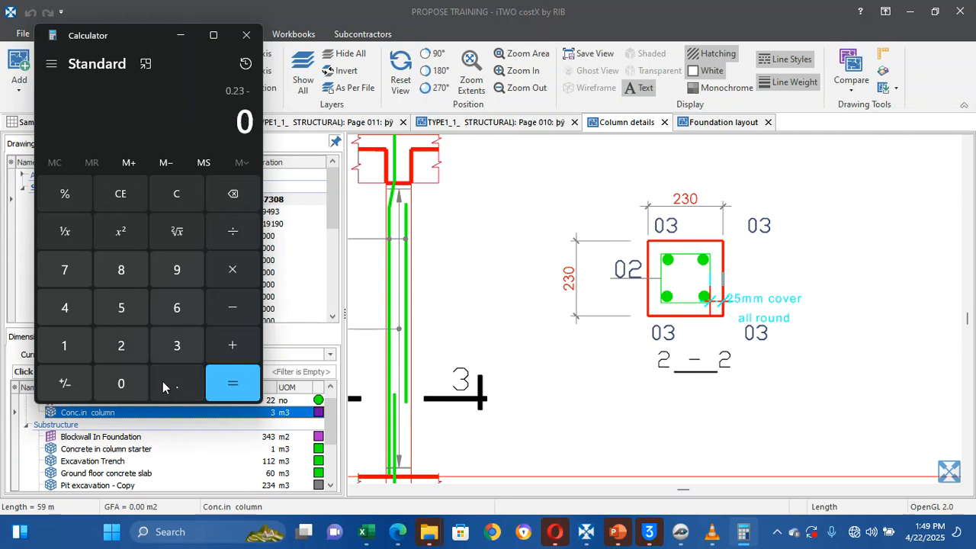
pyautogui.click(169, 384)
pyautogui.click(118, 378)
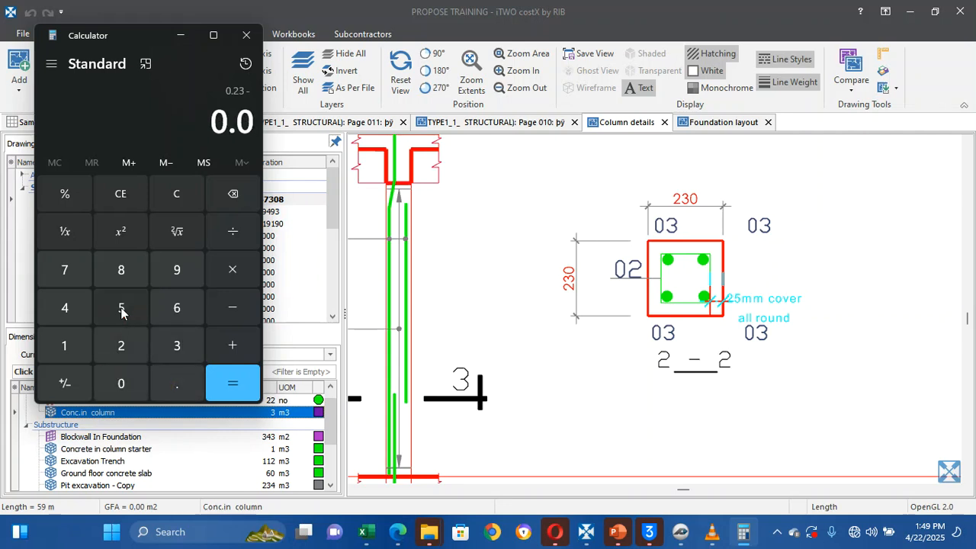
pyautogui.click(122, 308)
pyautogui.click(232, 383)
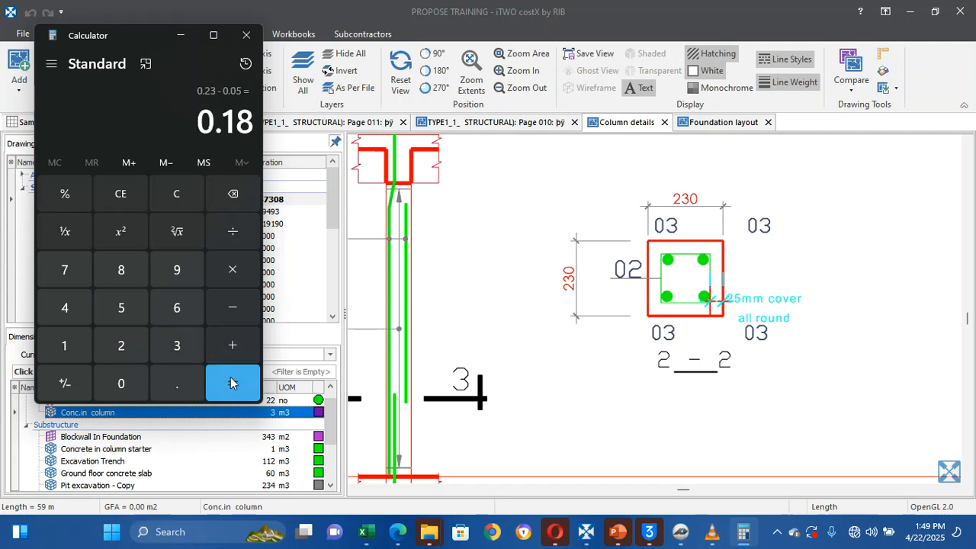
pyautogui.click(669, 261)
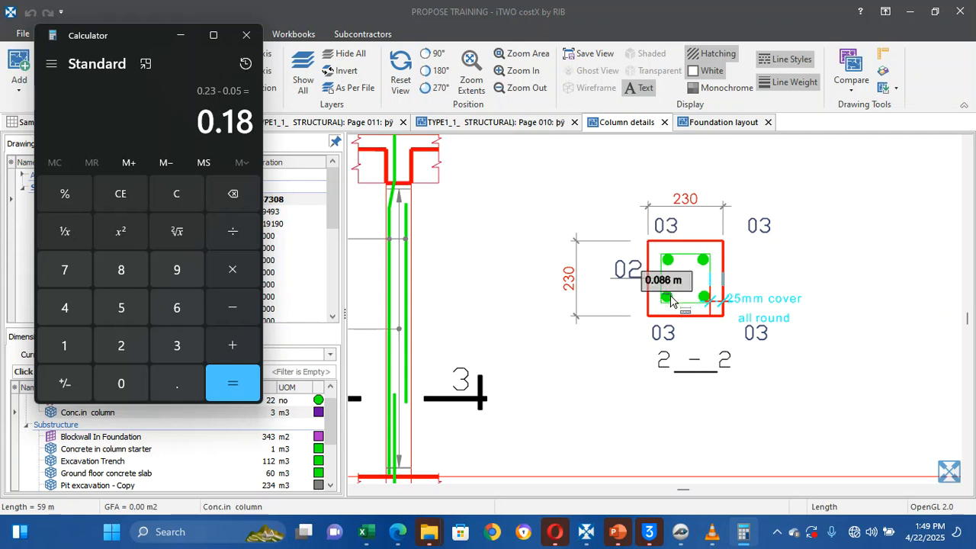
# Multiply the stirrup's calculated side length by 4 in the calculator to get its perimeter
pyautogui.click(233, 269)
pyautogui.click(55, 313)
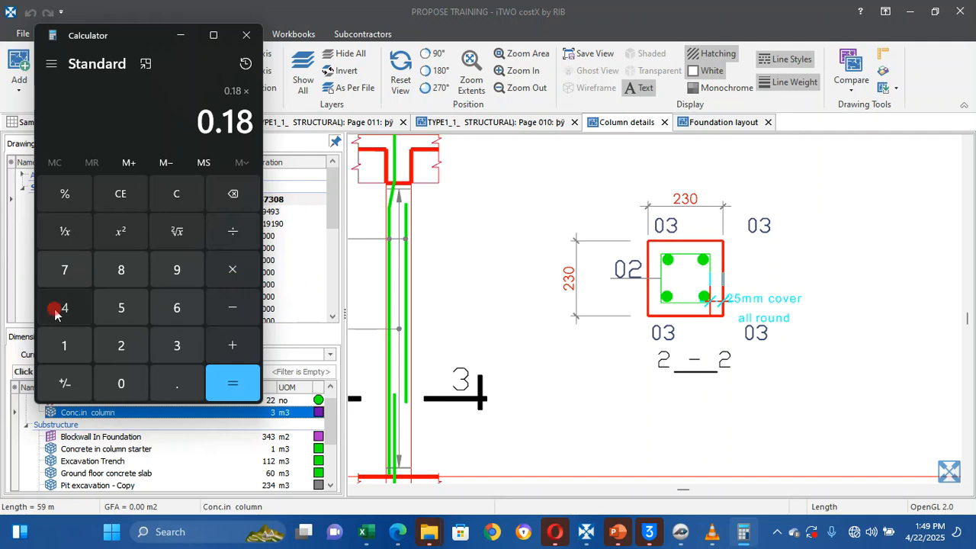
pyautogui.click(220, 378)
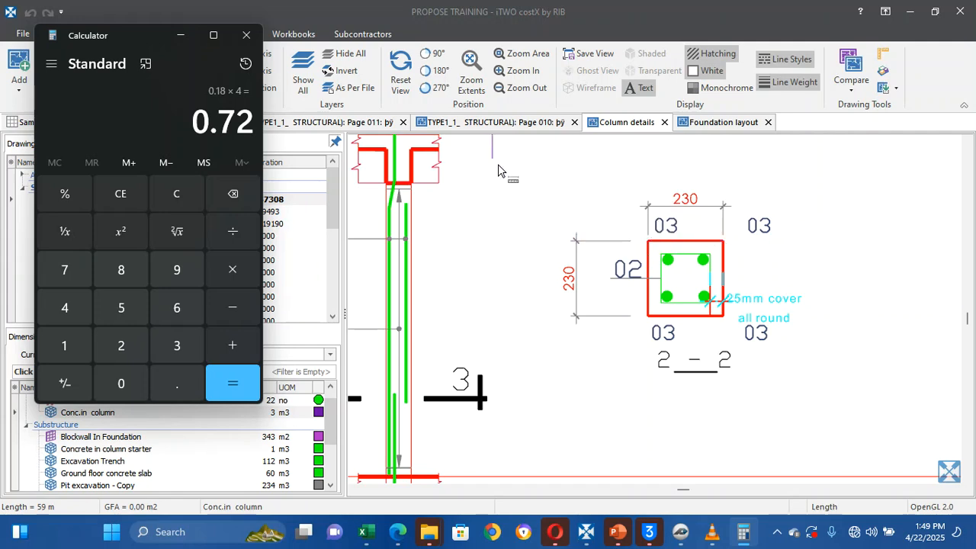
# Add 0.2 to the stirrup perimeter for its total length, and minimise the calculator to return to the column drawing
pyautogui.click(254, 346)
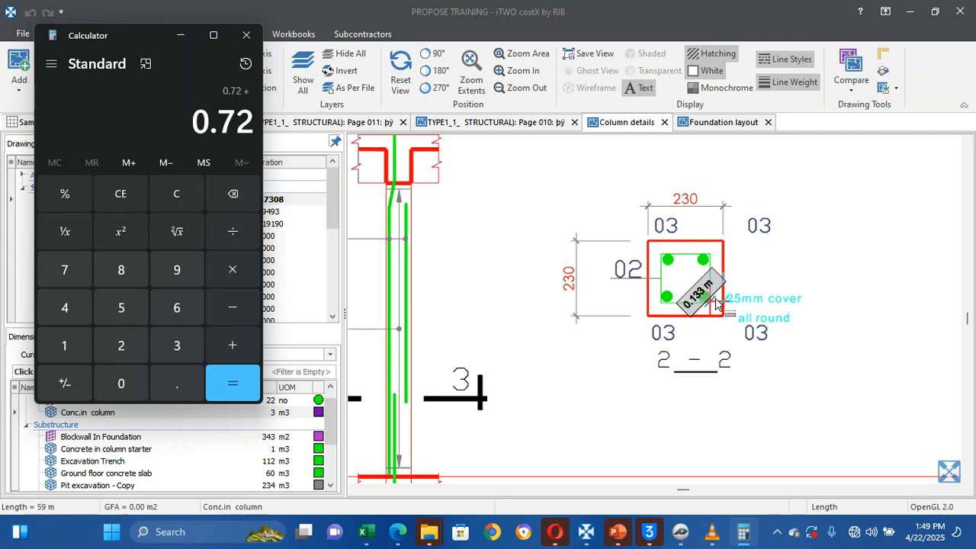
pyautogui.scroll(5, 716, 305)
pyautogui.scroll(-3, 696, 294)
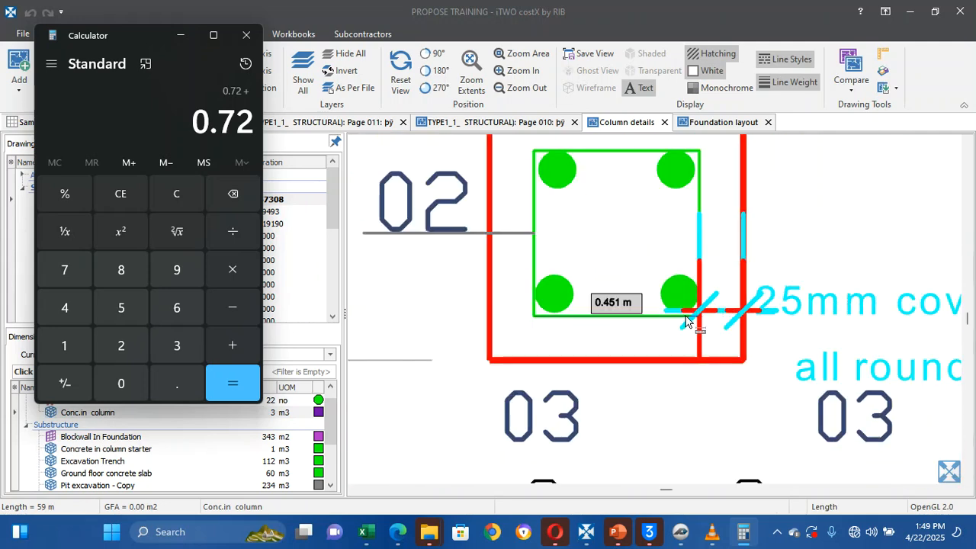
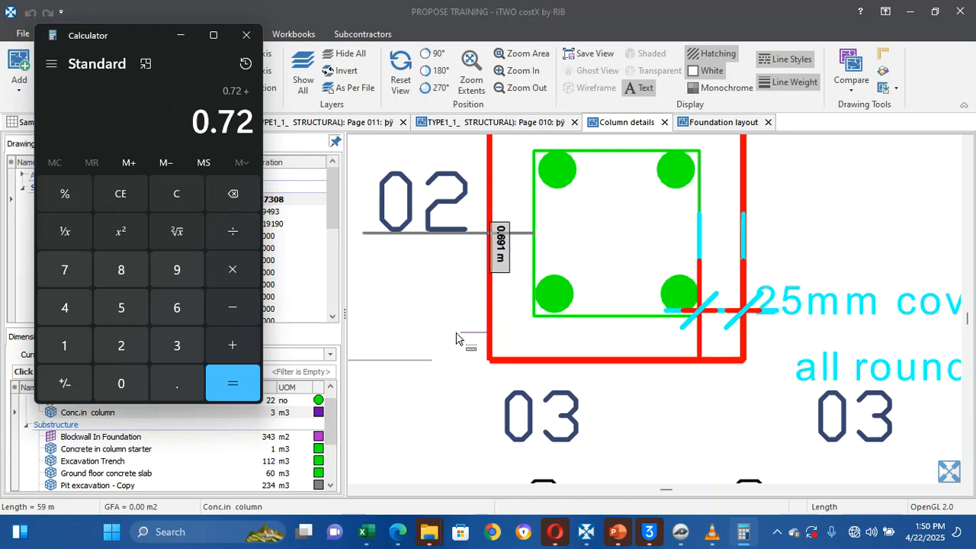
pyautogui.click(233, 347)
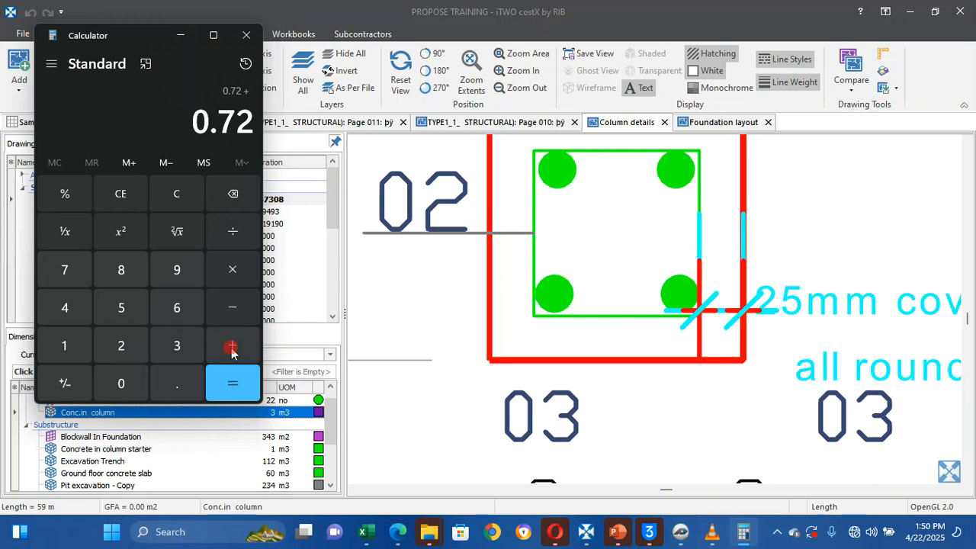
pyautogui.click(129, 383)
pyautogui.click(179, 382)
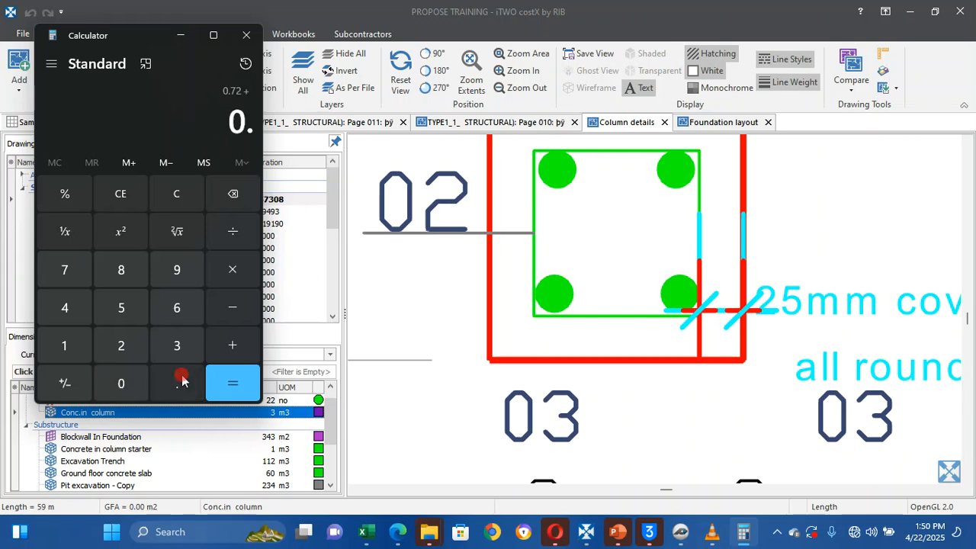
pyautogui.click(121, 347)
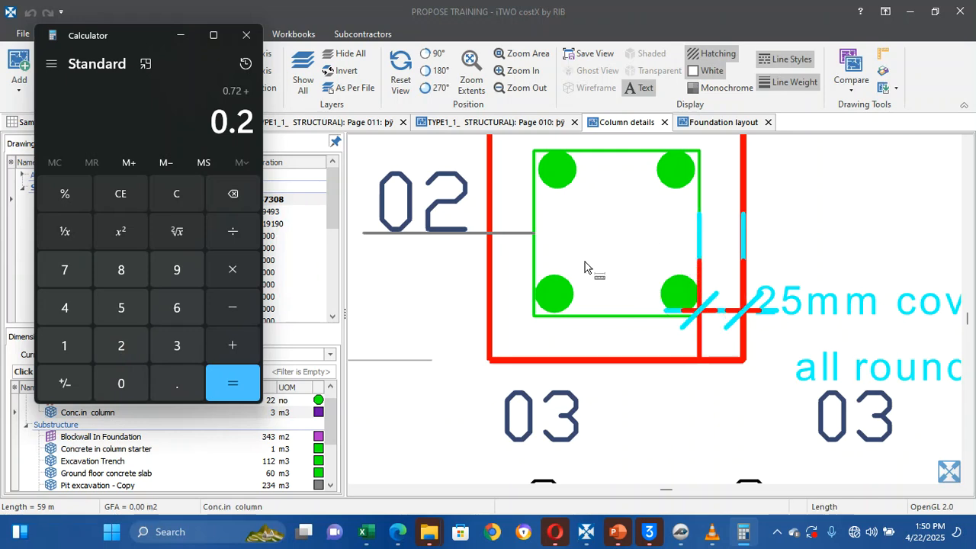
pyautogui.click(297, 412)
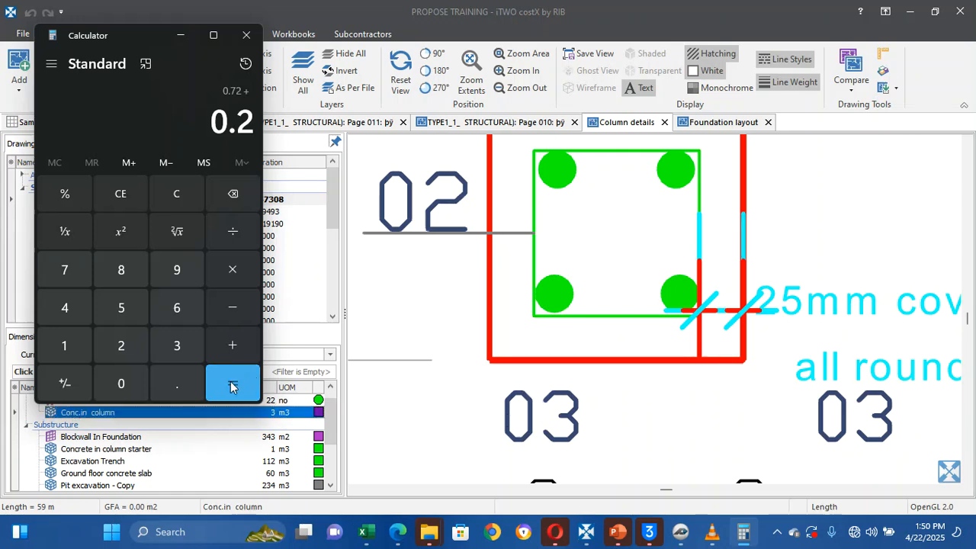
pyautogui.click(233, 385)
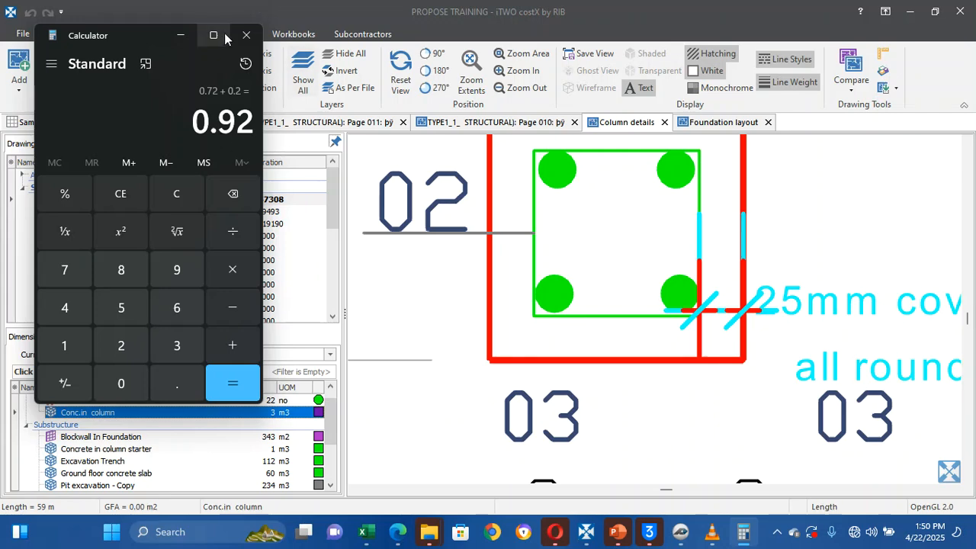
pyautogui.click(188, 36)
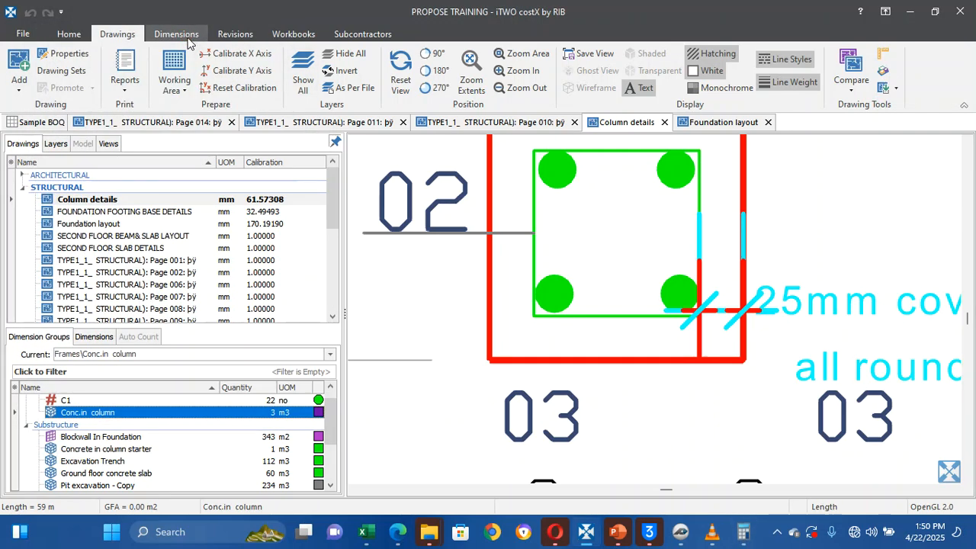
# Change the variable values of the ground floor column's Conc.in column dimension, setting the length of stirrup to 0.92 m
pyautogui.scroll(-5, 641, 330)
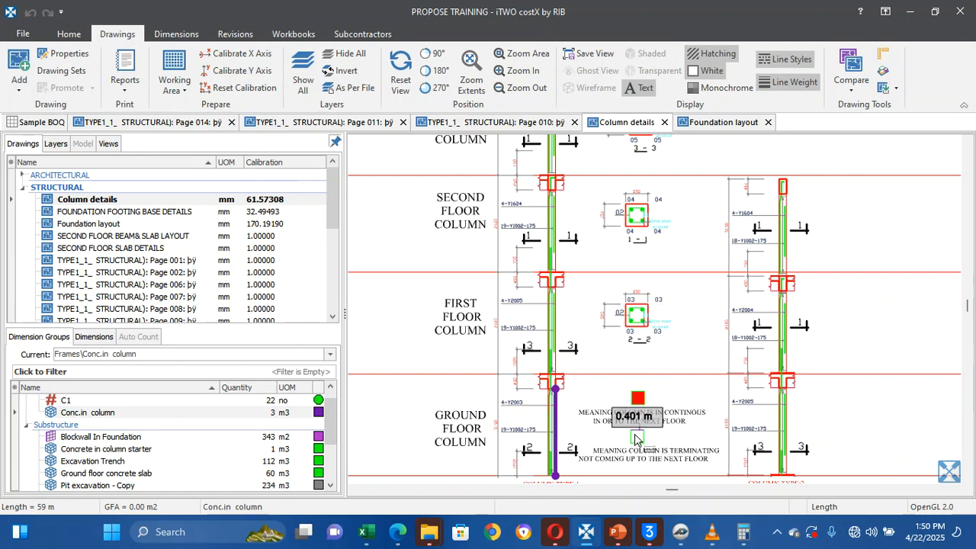
pyautogui.rightClick(558, 455)
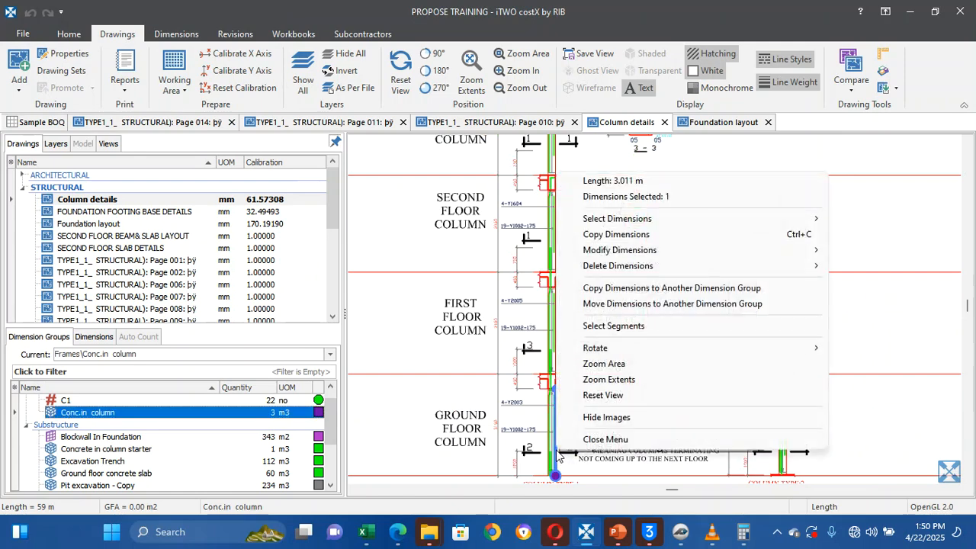
pyautogui.click(513, 446)
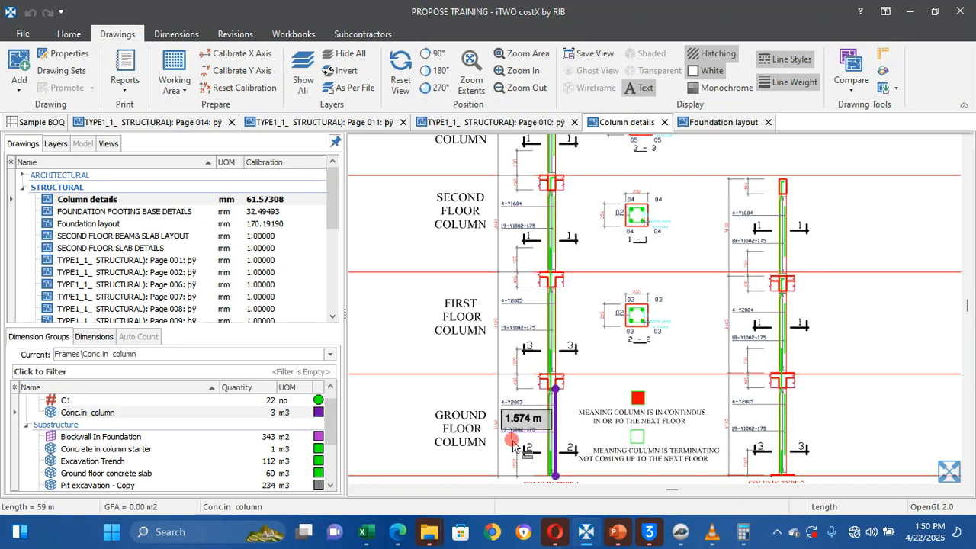
pyautogui.moveTo(565, 428)
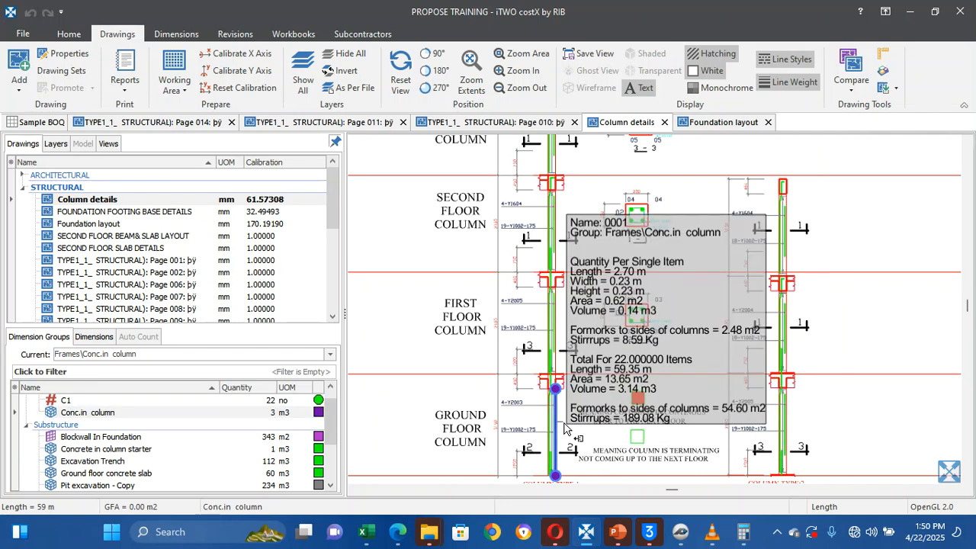
pyautogui.rightClick(564, 428)
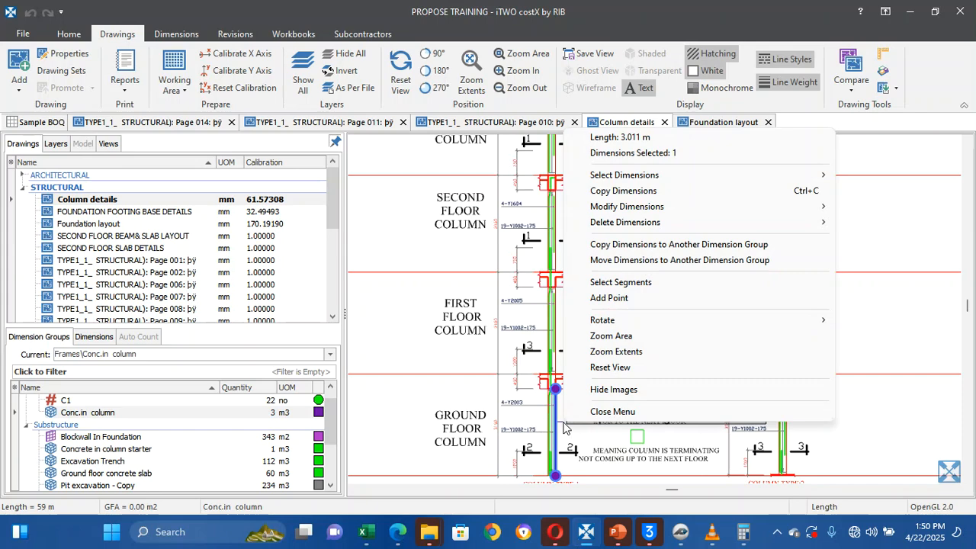
pyautogui.moveTo(660, 214)
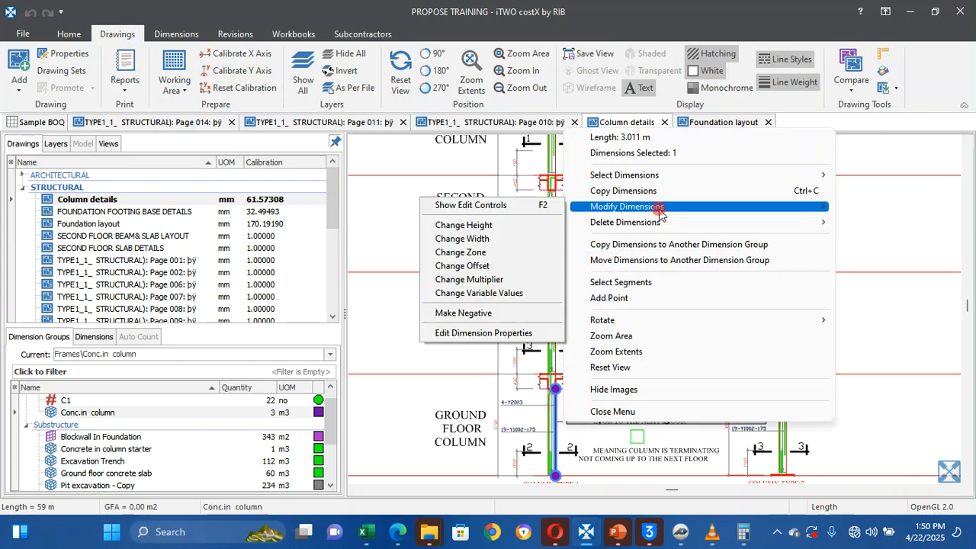
pyautogui.click(478, 293)
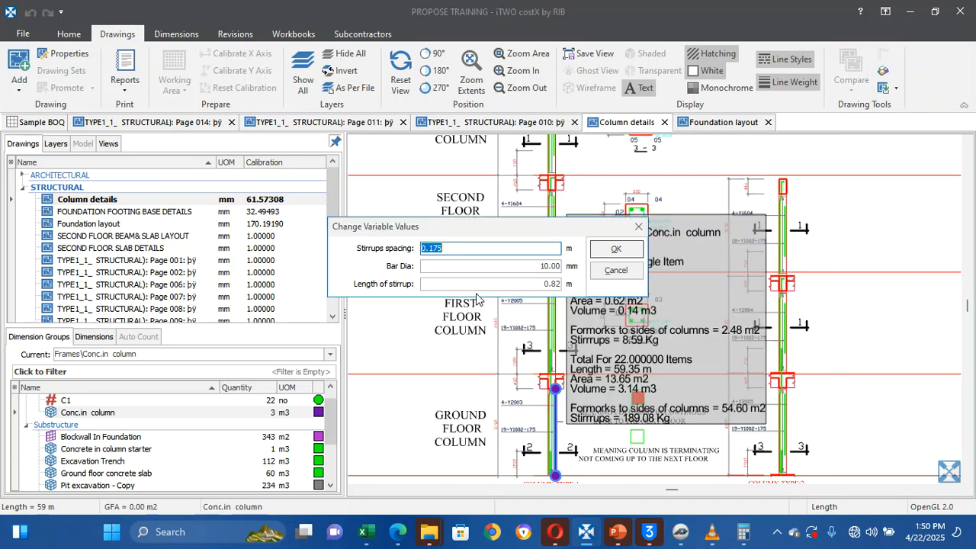
pyautogui.click(562, 285)
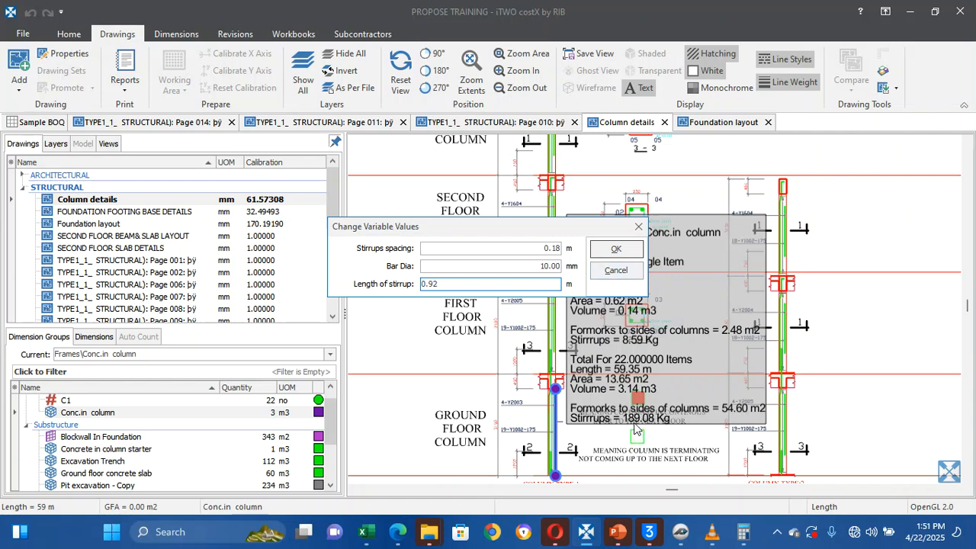
pyautogui.click(610, 252)
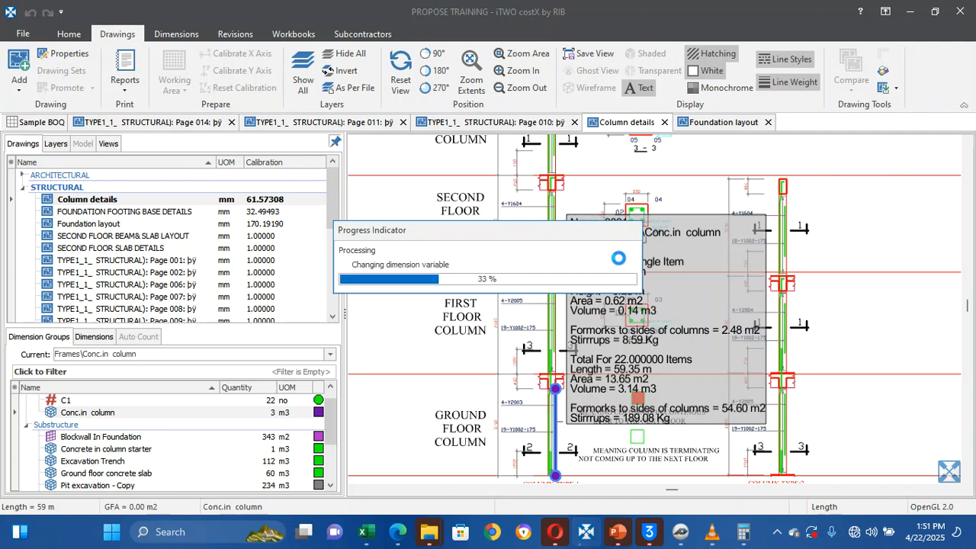
pyautogui.moveTo(566, 419)
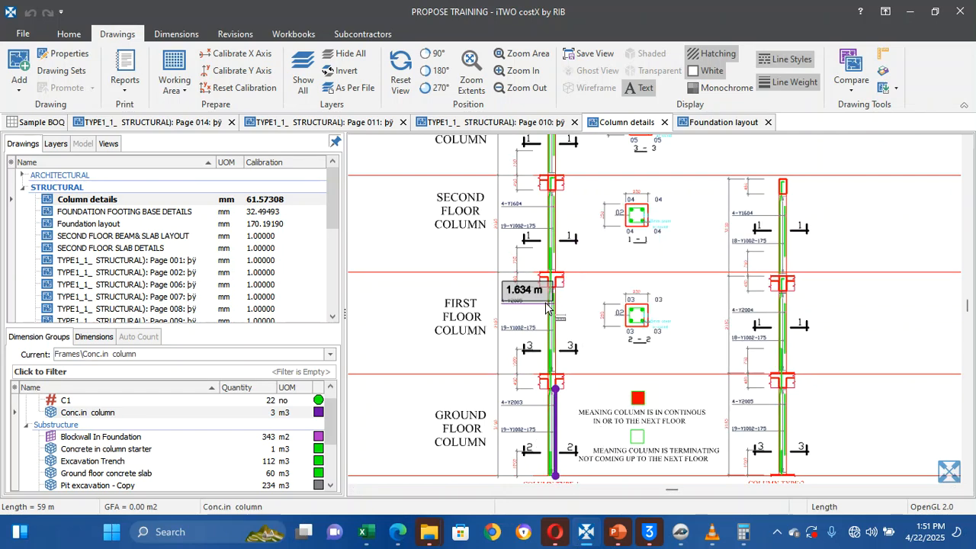
# Measure the first floor column of the first column type from floor level to beam soffit, in Point mode with Geometry snap on
pyautogui.scroll(3, 546, 310)
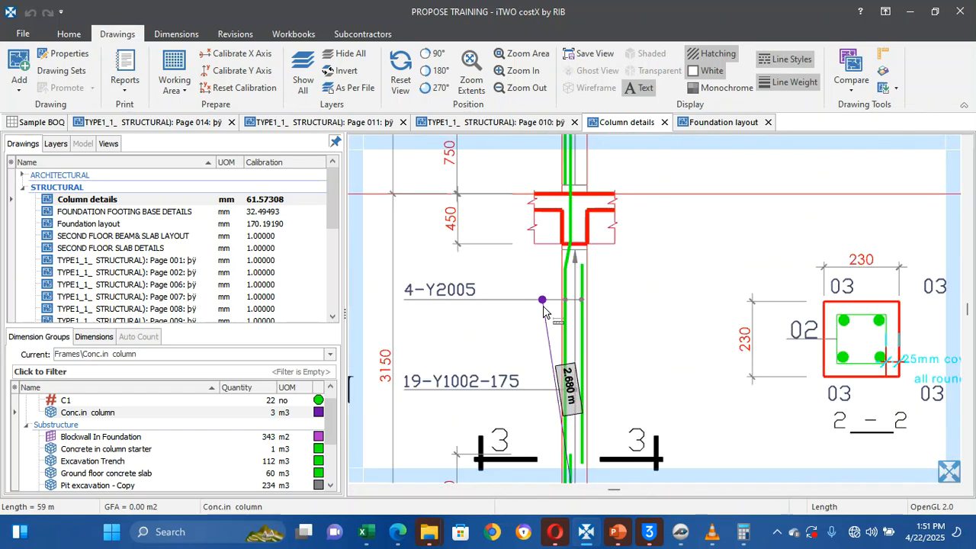
pyautogui.scroll(-1, 518, 366)
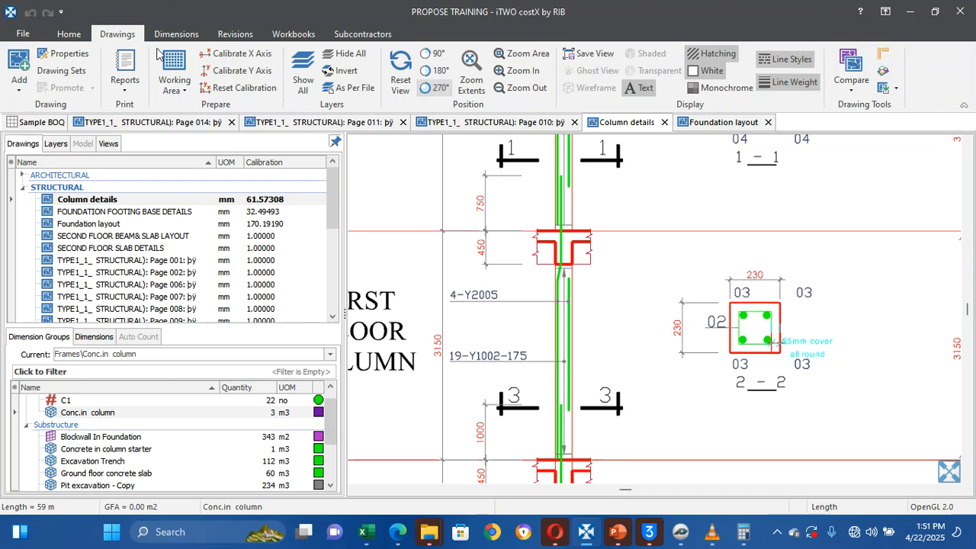
pyautogui.click(177, 35)
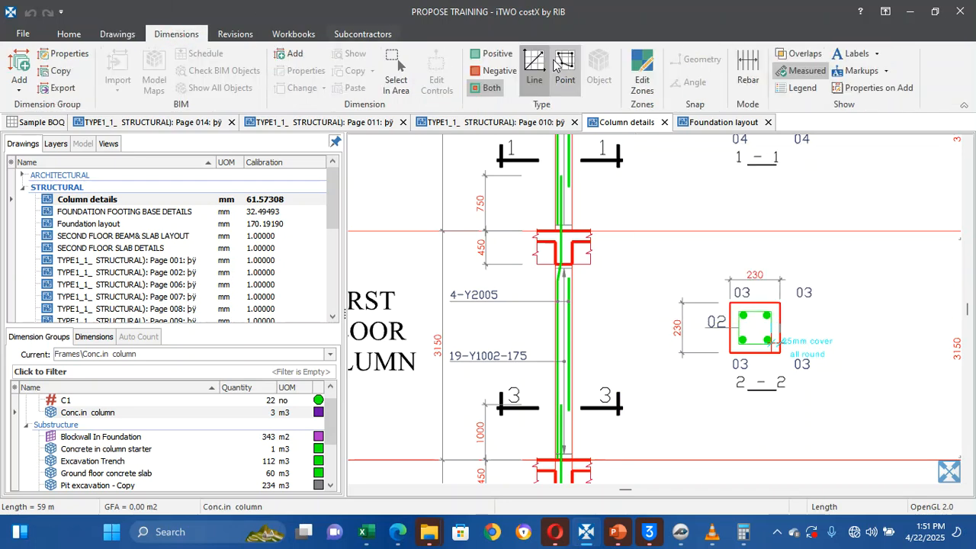
pyautogui.click(567, 67)
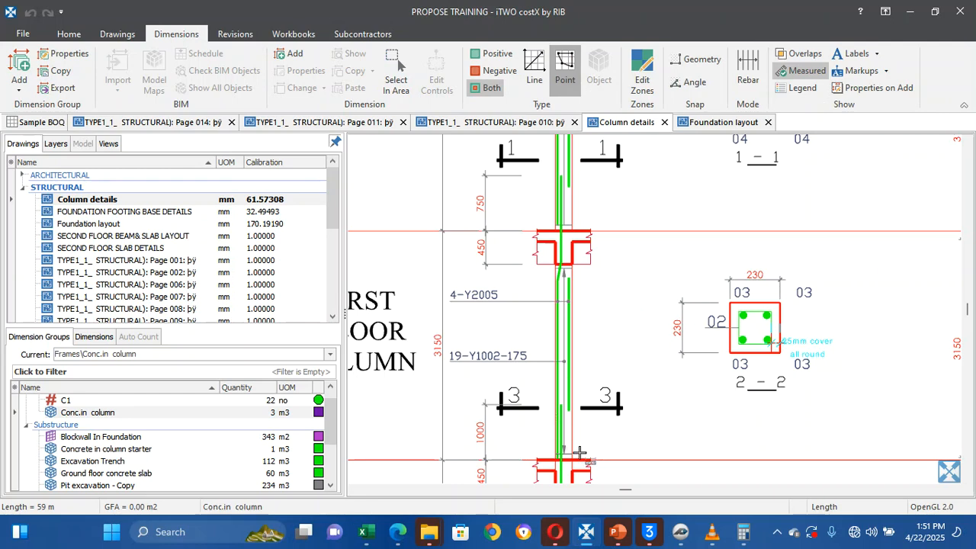
pyautogui.click(701, 67)
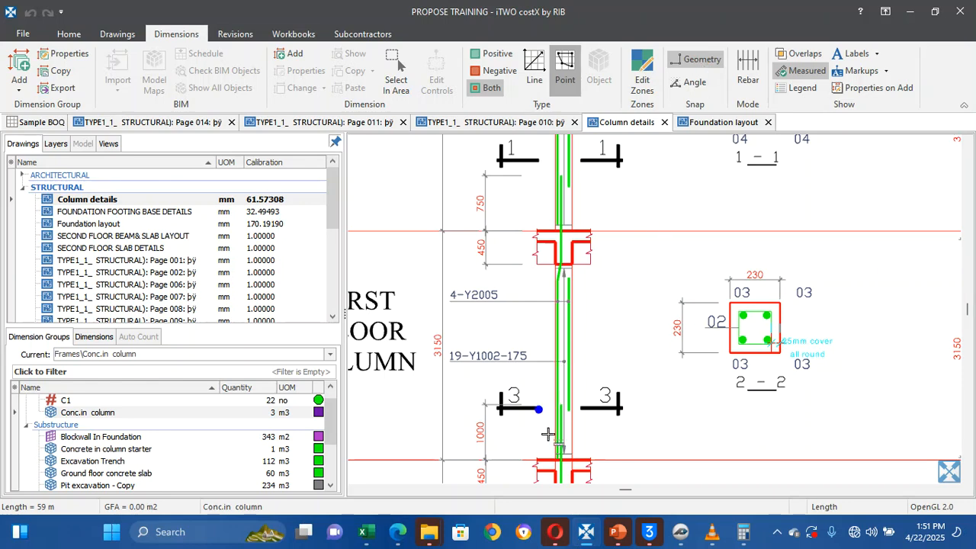
pyautogui.click(575, 461)
pyautogui.doubleClick(577, 262)
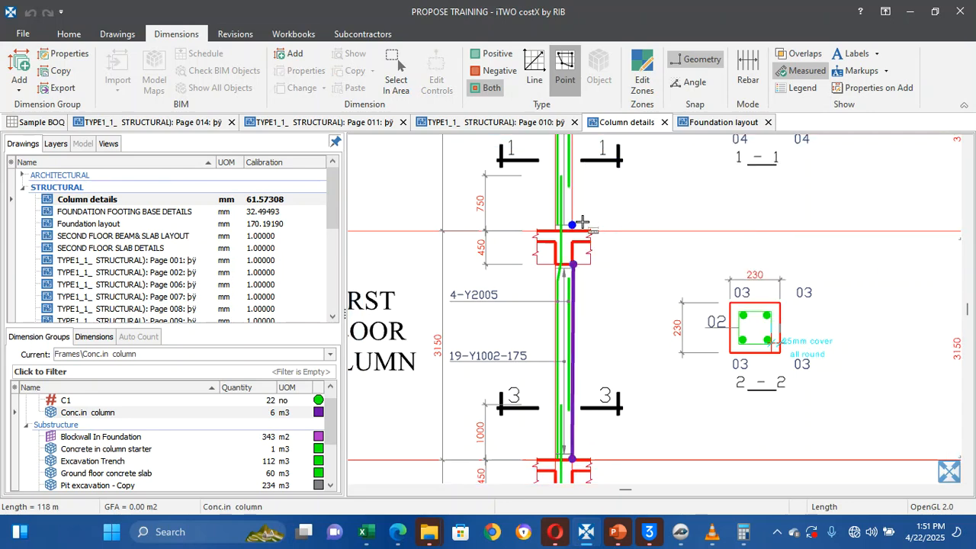
# Measure the second floor column above it from floor level to the underside of the beam
pyautogui.click(579, 238)
pyautogui.scroll(5, 568, 225)
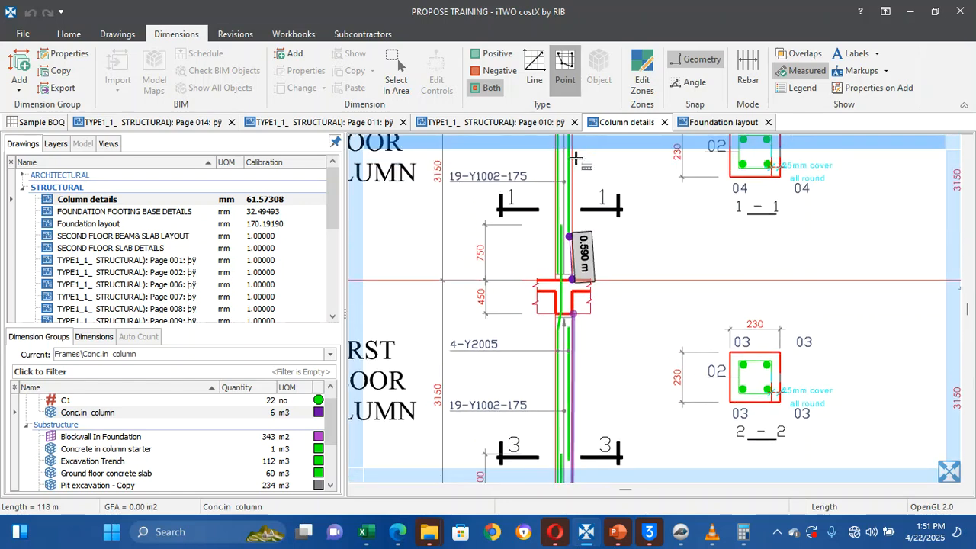
pyautogui.doubleClick(572, 261)
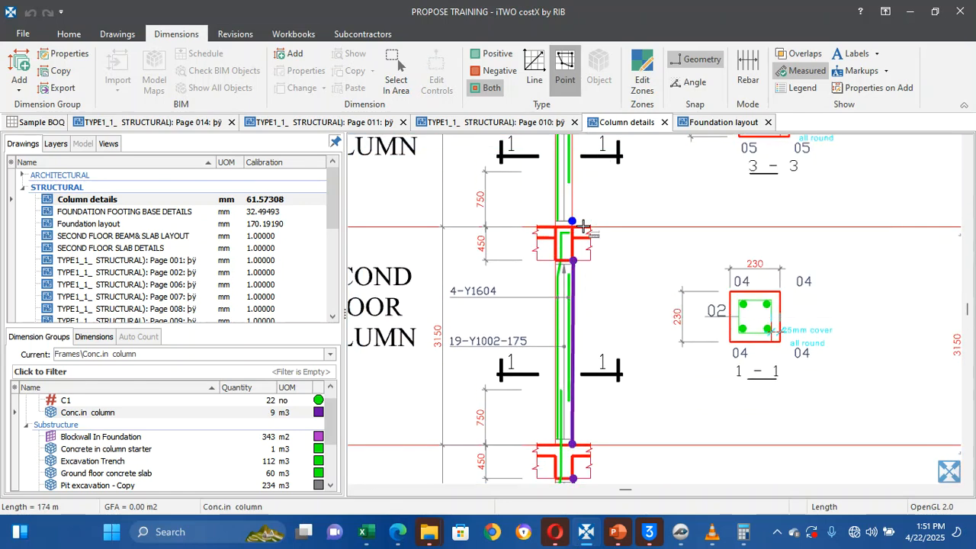
# Measure the topmost floor column from its floor level to the underside of the roof-level beam, and discard the stray line begun after it
pyautogui.scroll(4, 584, 225)
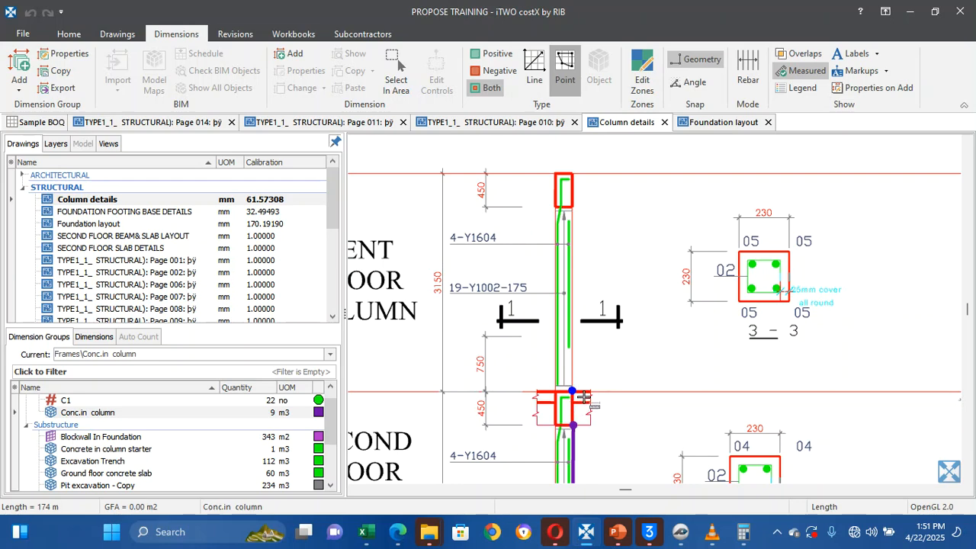
pyautogui.click(583, 397)
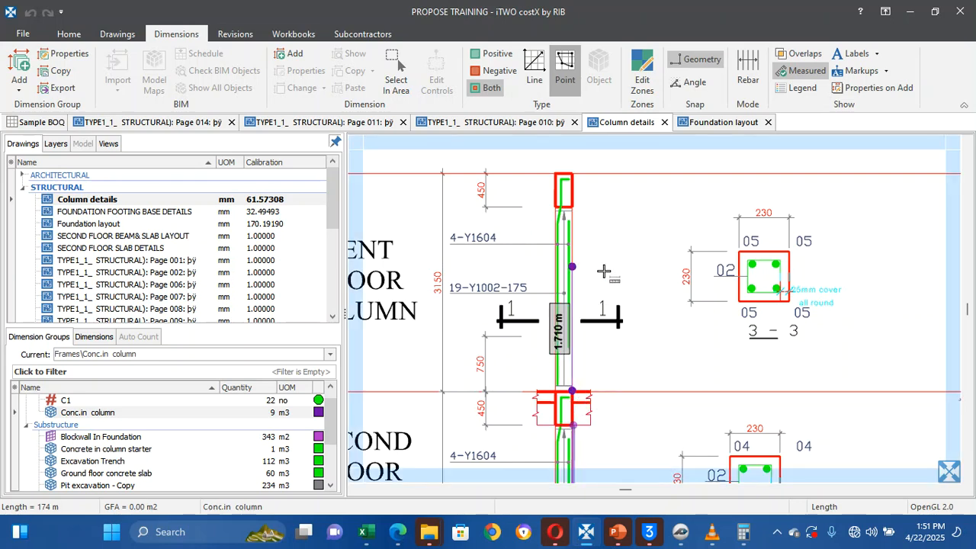
pyautogui.doubleClick(574, 217)
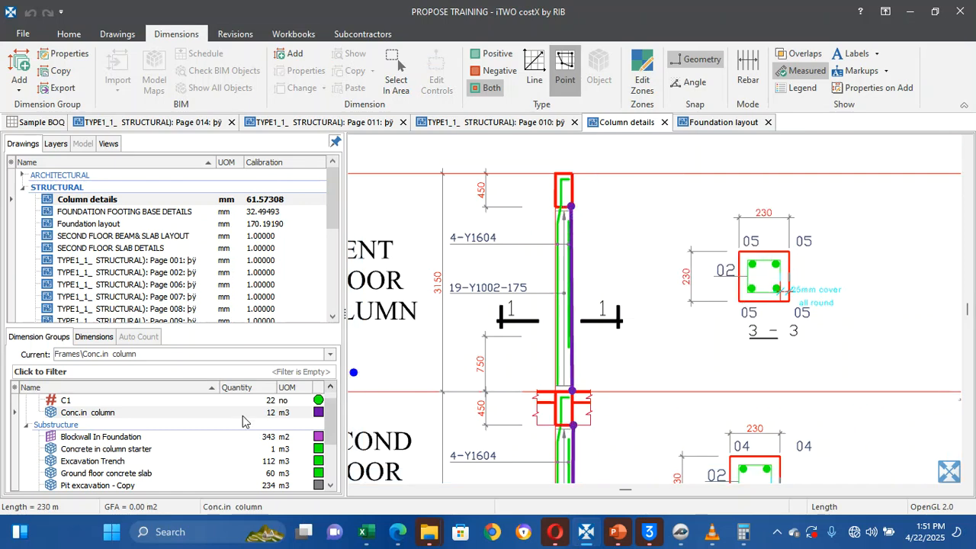
pyautogui.scroll(-10, 364, 468)
pyautogui.scroll(8, 364, 468)
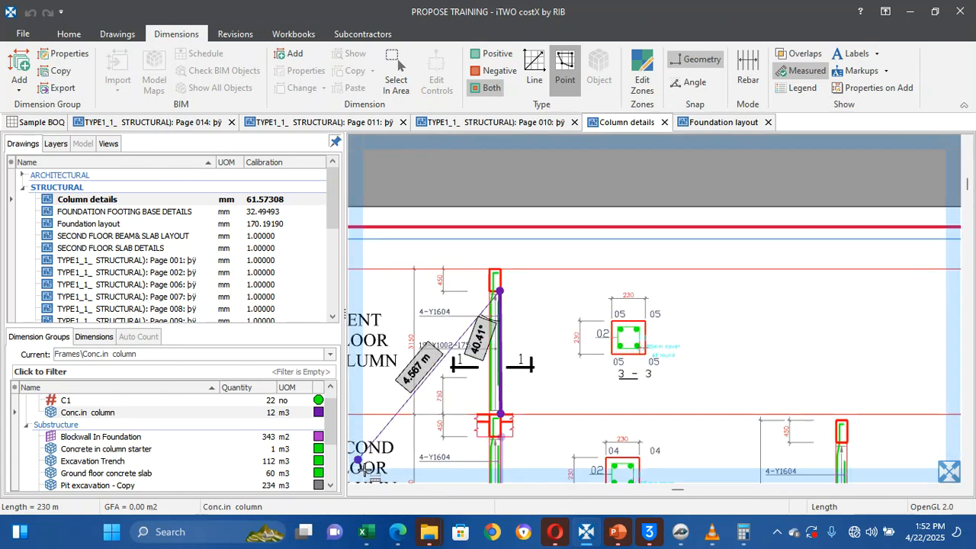
pyautogui.rightClick(425, 366)
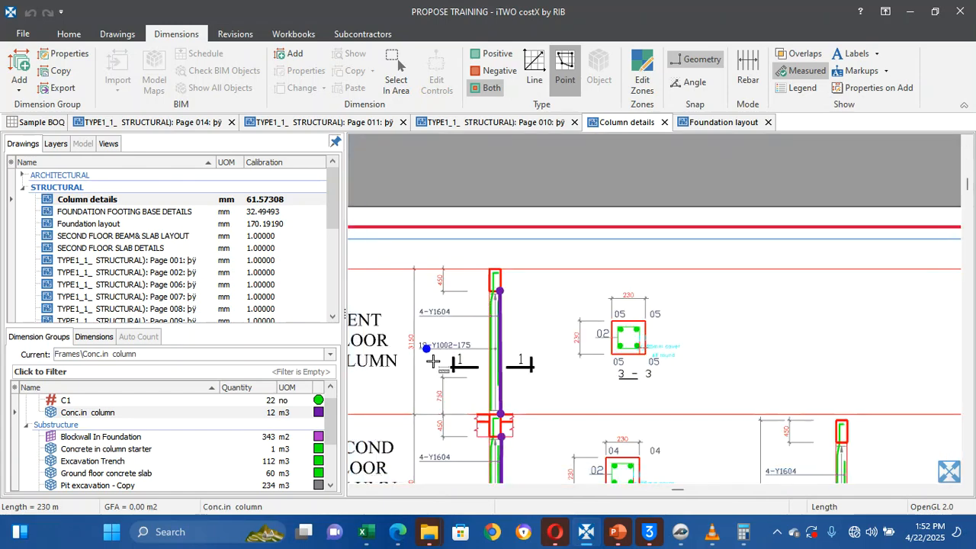
pyautogui.click(504, 362)
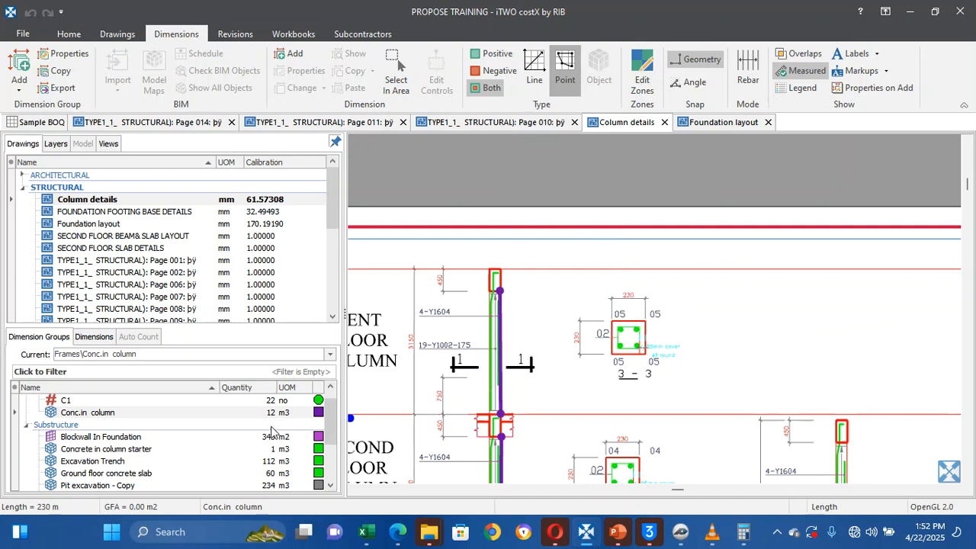
# Measure the lowest column of Column Type 2 in the Conc.in column group, from its base to the beam soffit
pyautogui.moveTo(271, 418)
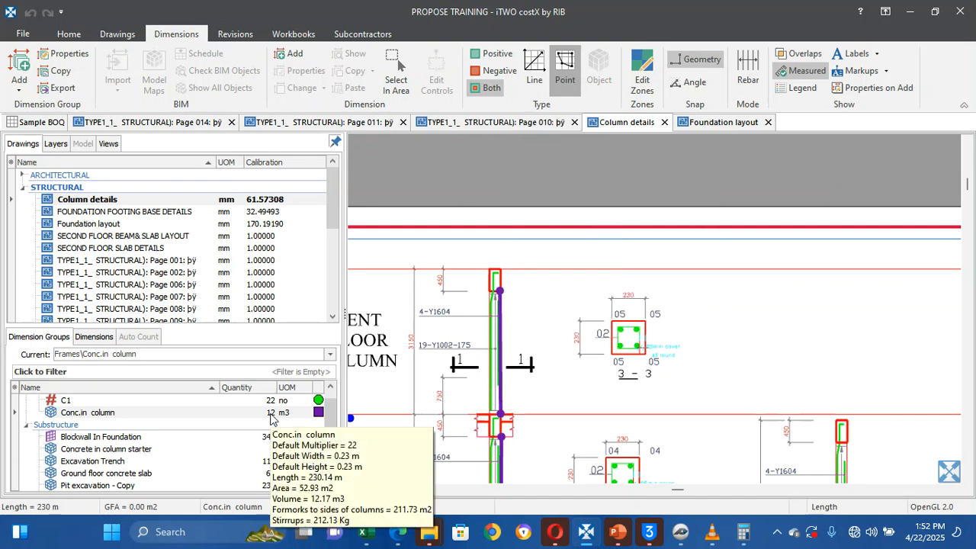
pyautogui.scroll(-5, 528, 428)
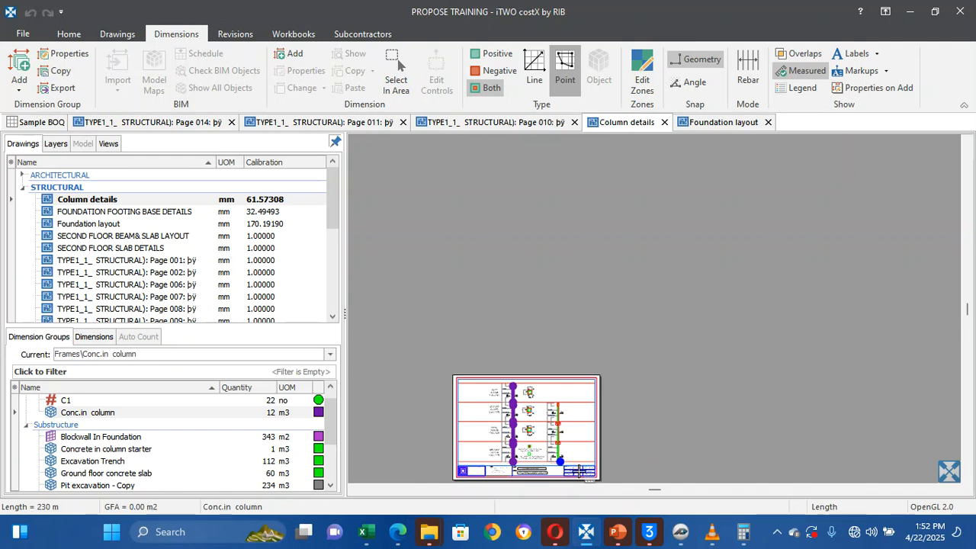
pyautogui.scroll(5, 579, 470)
pyautogui.scroll(-2, 506, 440)
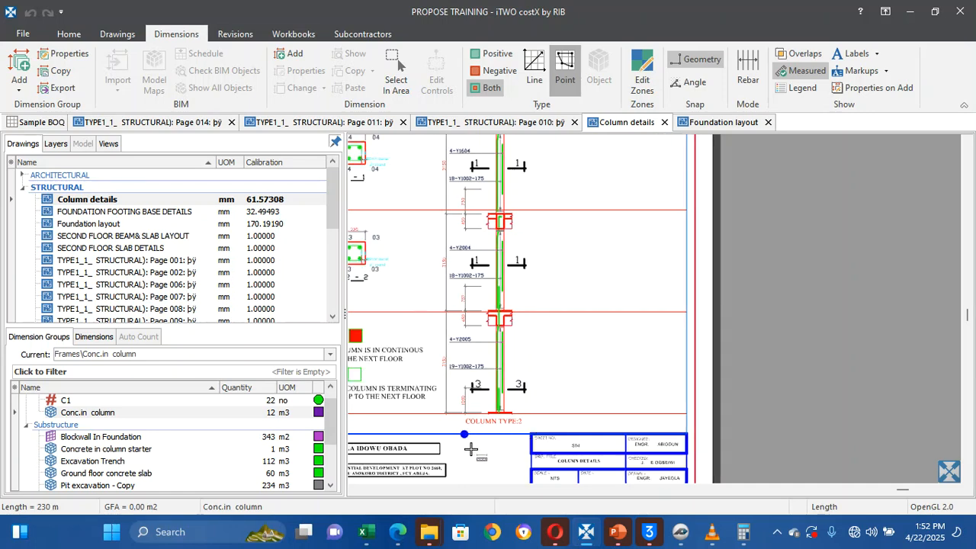
pyautogui.scroll(3, 503, 423)
pyautogui.scroll(-2, 503, 423)
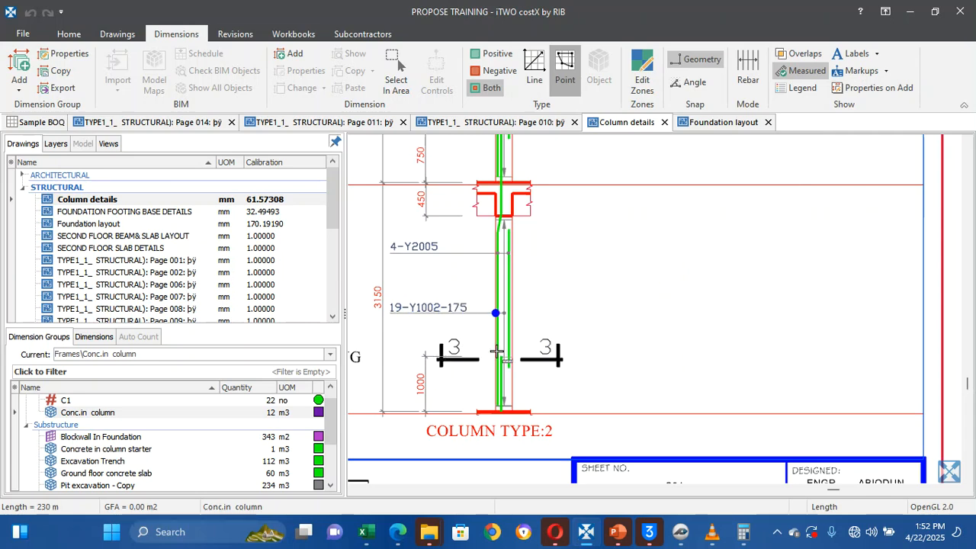
pyautogui.click(522, 420)
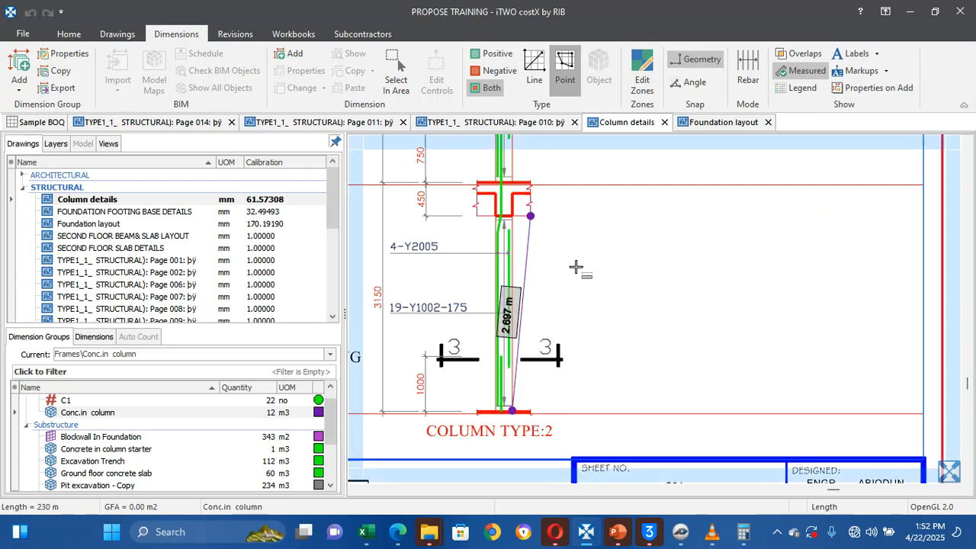
pyautogui.click(518, 221)
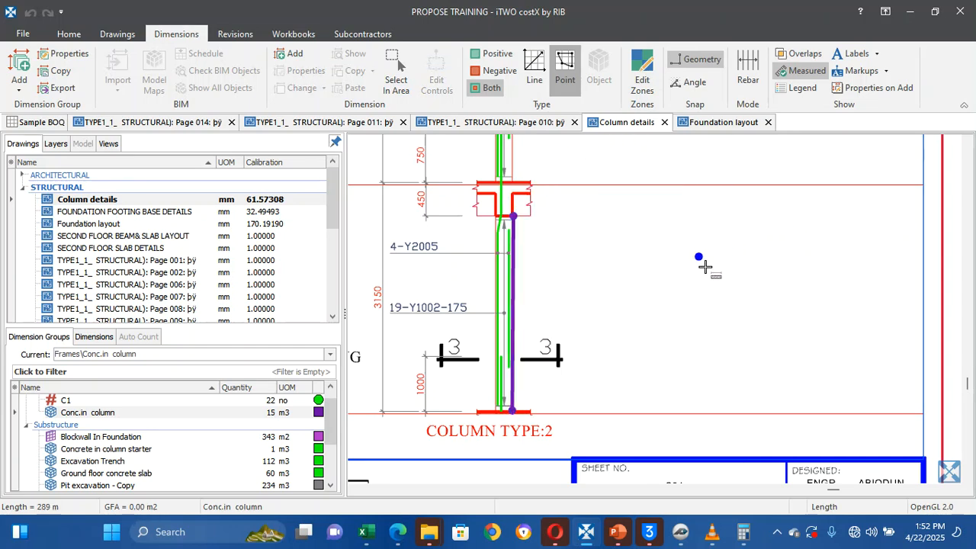
# Measure the Column Type 2 storey directly above, from floor level to the underside of the next beam
pyautogui.scroll(5, 704, 266)
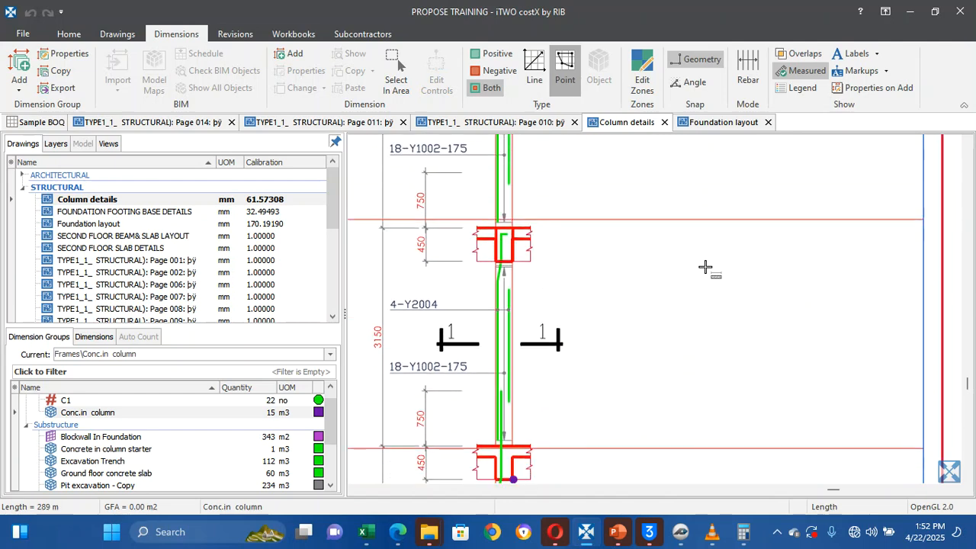
pyautogui.scroll(-1, 704, 266)
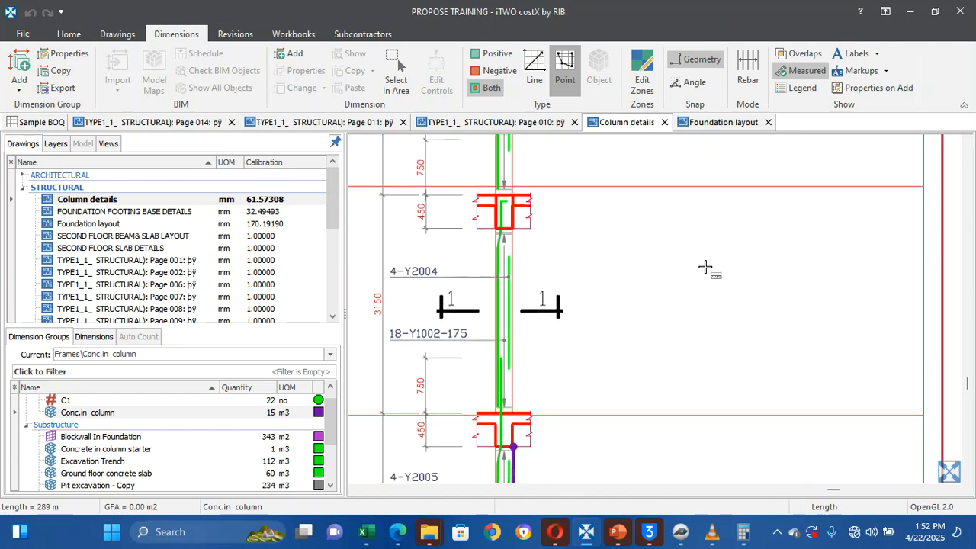
pyautogui.click(520, 417)
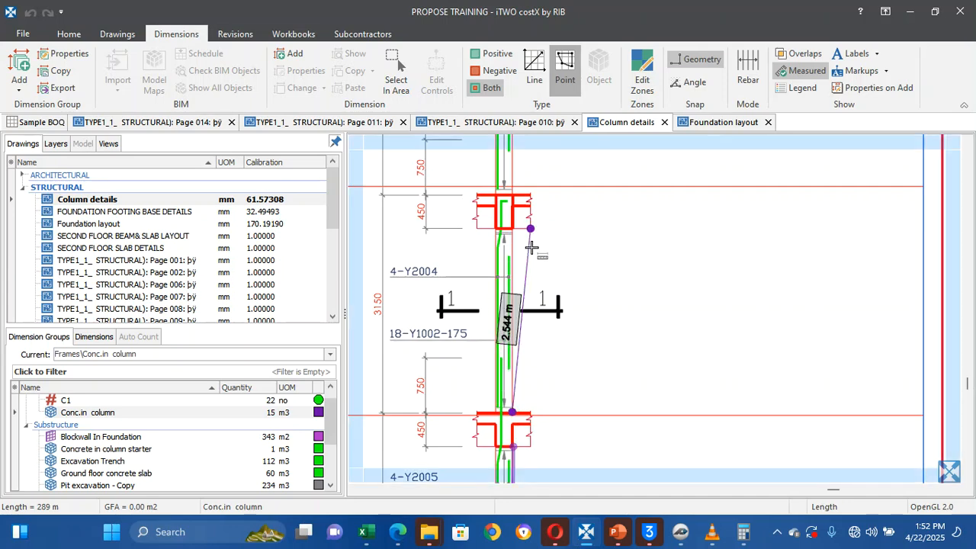
pyautogui.click(513, 227)
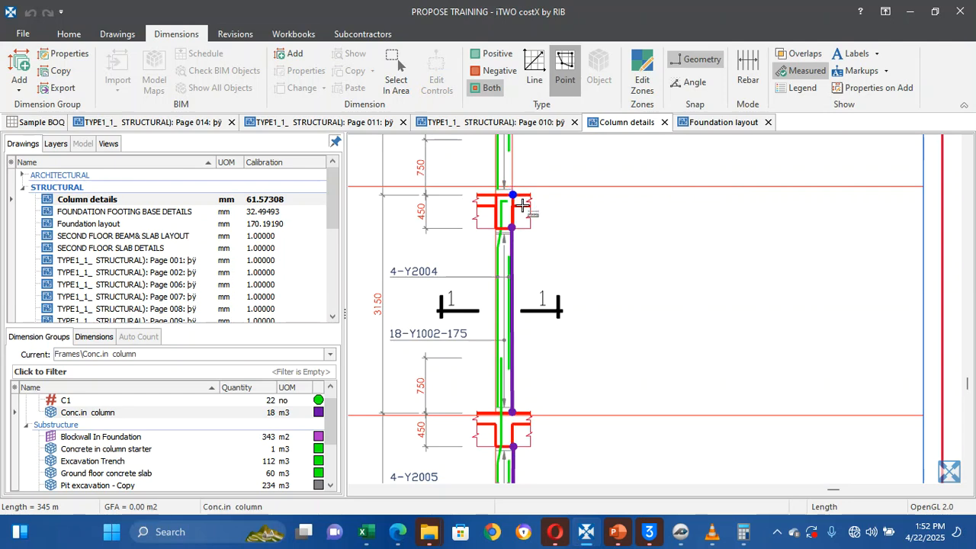
# Measure the topmost storey of Column Type 2 from floor level to the underside of the roof-level beam
pyautogui.click(522, 204)
pyautogui.scroll(5, 525, 190)
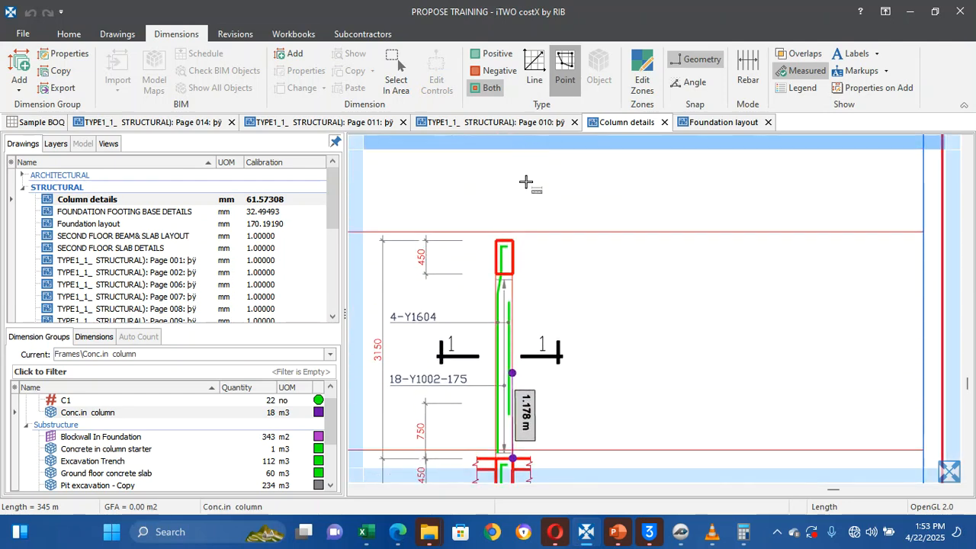
pyautogui.click(523, 277)
pyautogui.scroll(-3, 539, 336)
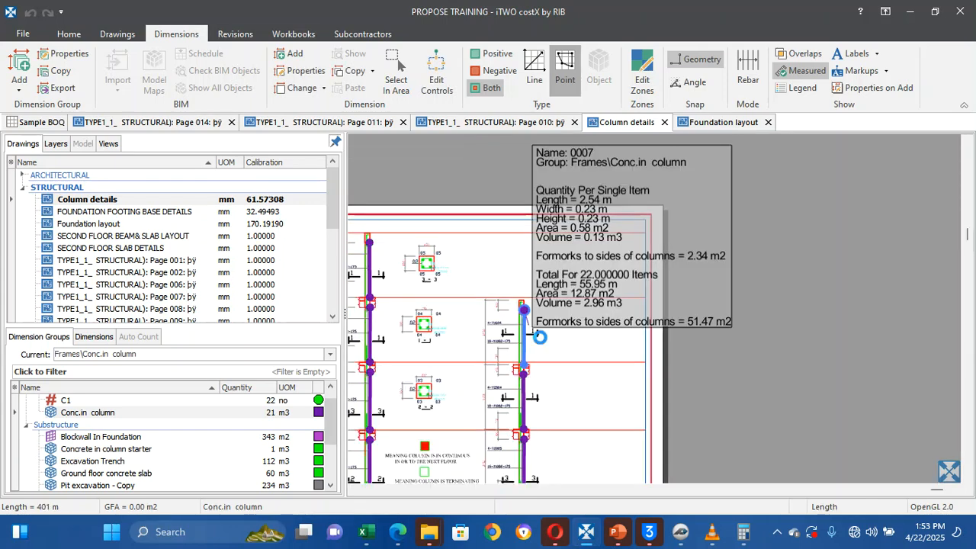
# Set the multiplier of the lowest Column Type 2 dimension to 10
pyautogui.scroll(-3, 530, 442)
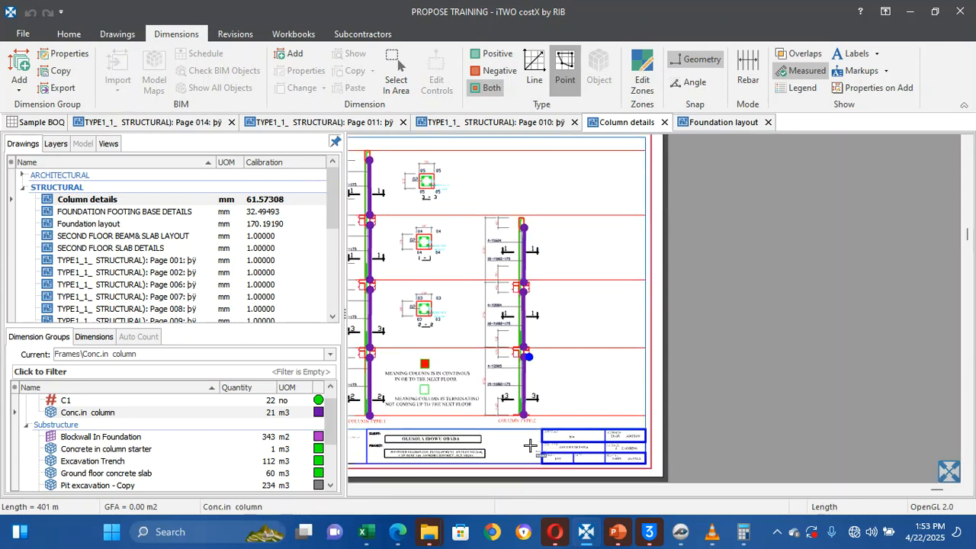
pyautogui.click(526, 385)
pyautogui.rightClick(528, 387)
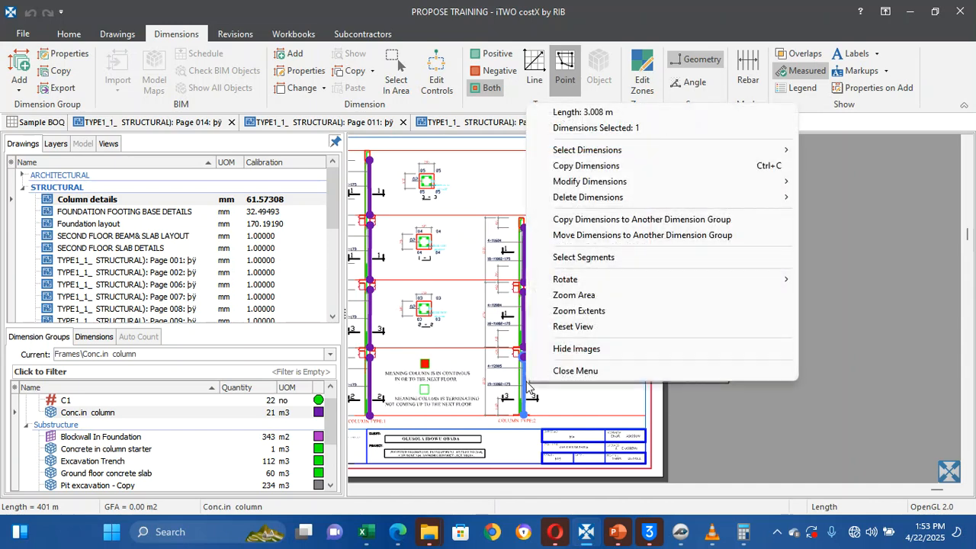
pyautogui.moveTo(589, 182)
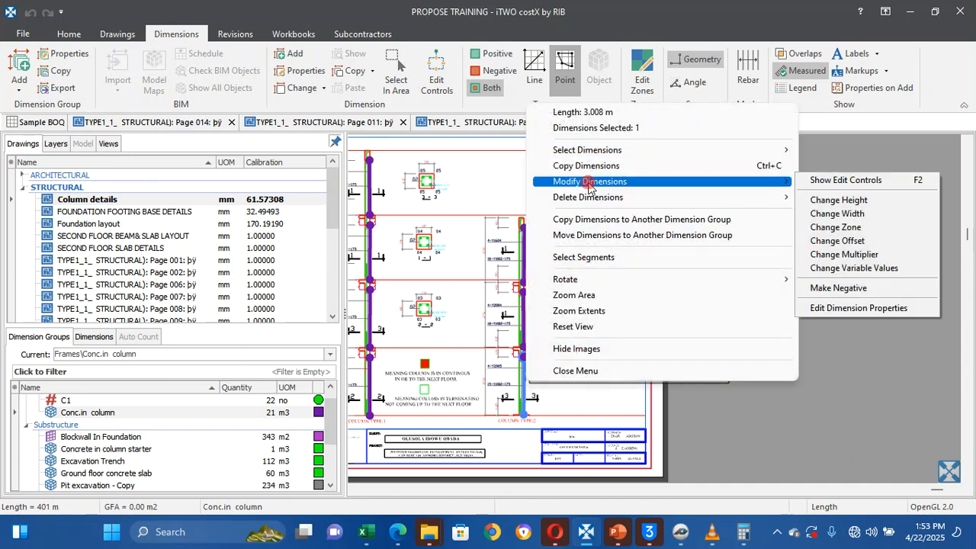
pyautogui.click(907, 257)
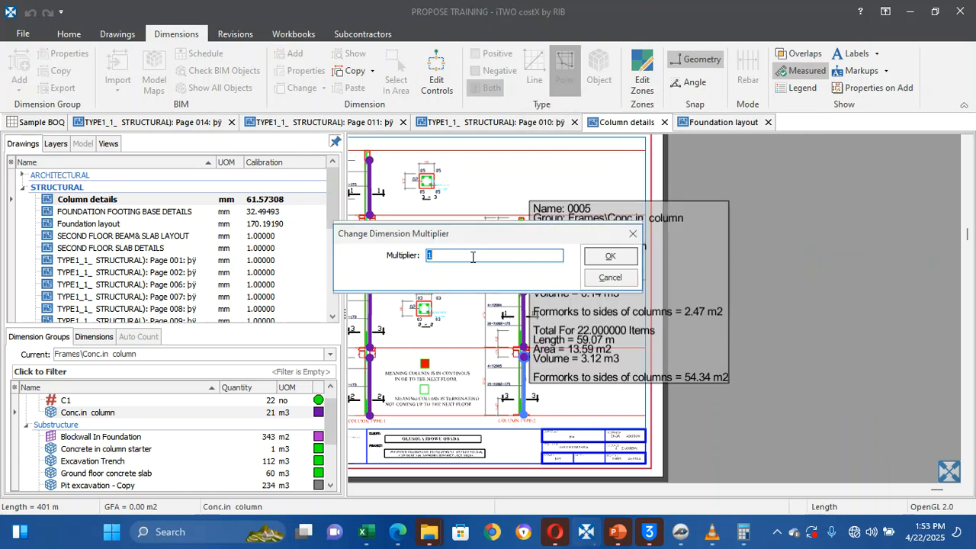
pyautogui.write('10')
pyautogui.click(603, 256)
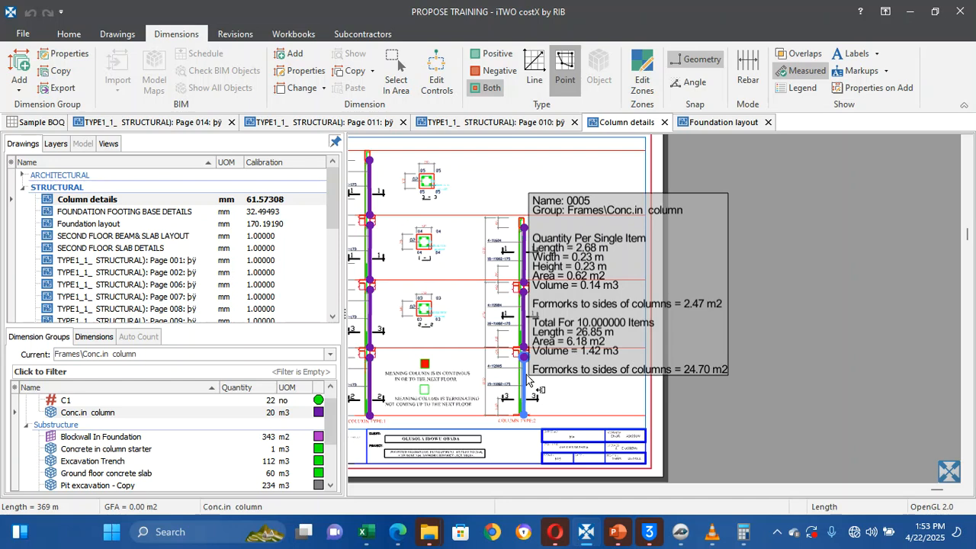
# Set the multiplier of the middle Column Type 2 dimension to 10
pyautogui.rightClick(526, 331)
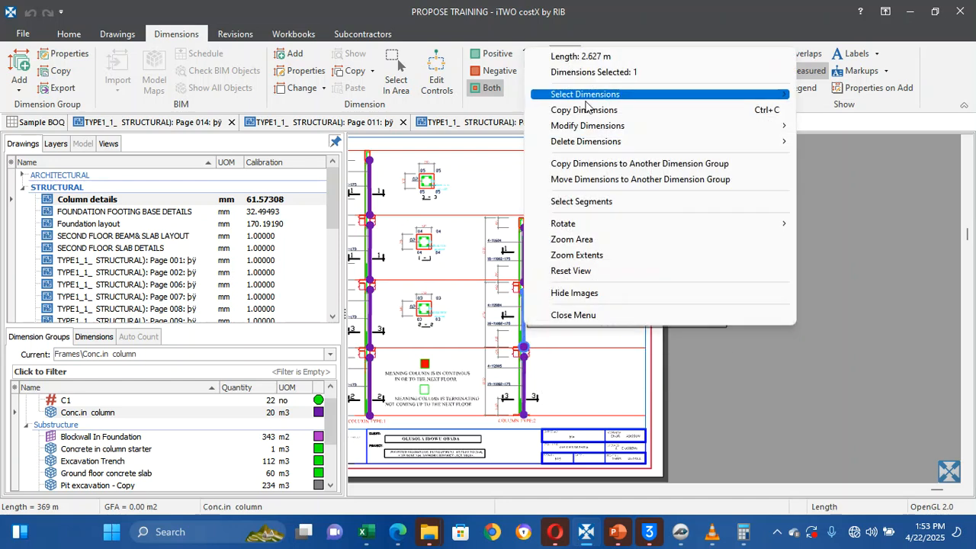
pyautogui.moveTo(591, 125)
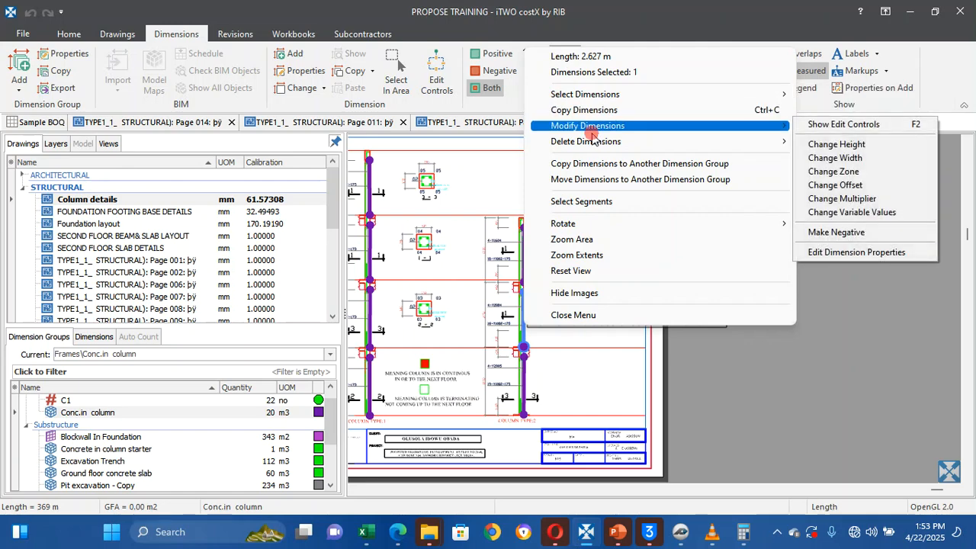
pyautogui.click(853, 200)
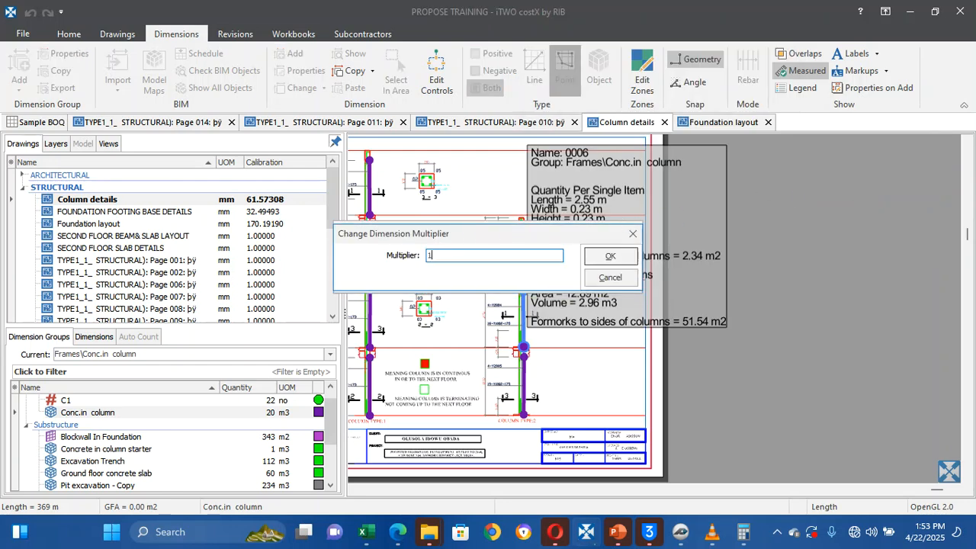
pyautogui.write('10')
pyautogui.click(598, 257)
# Set the multiplier of the topmost Column Type 2 dimension to 10
pyautogui.click(526, 268)
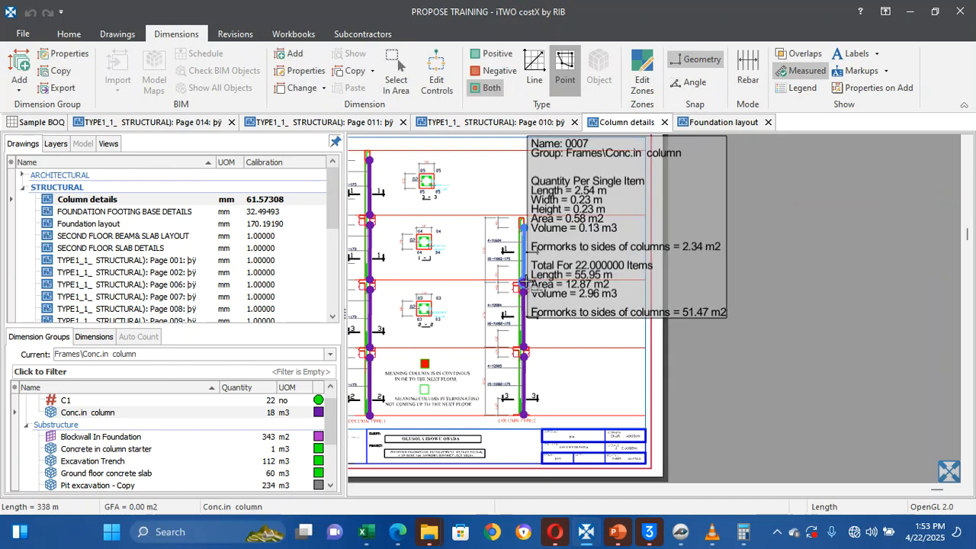
pyautogui.rightClick(527, 266)
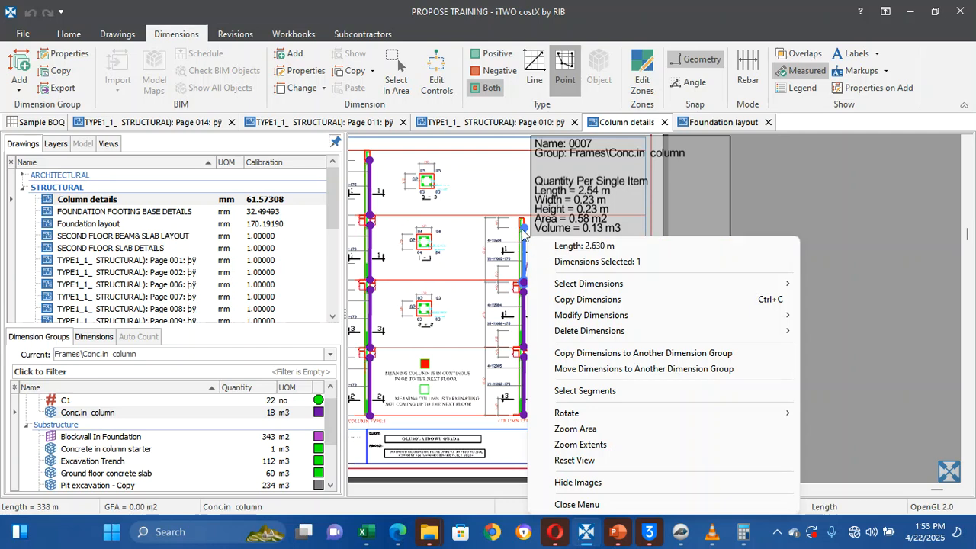
pyautogui.moveTo(611, 317)
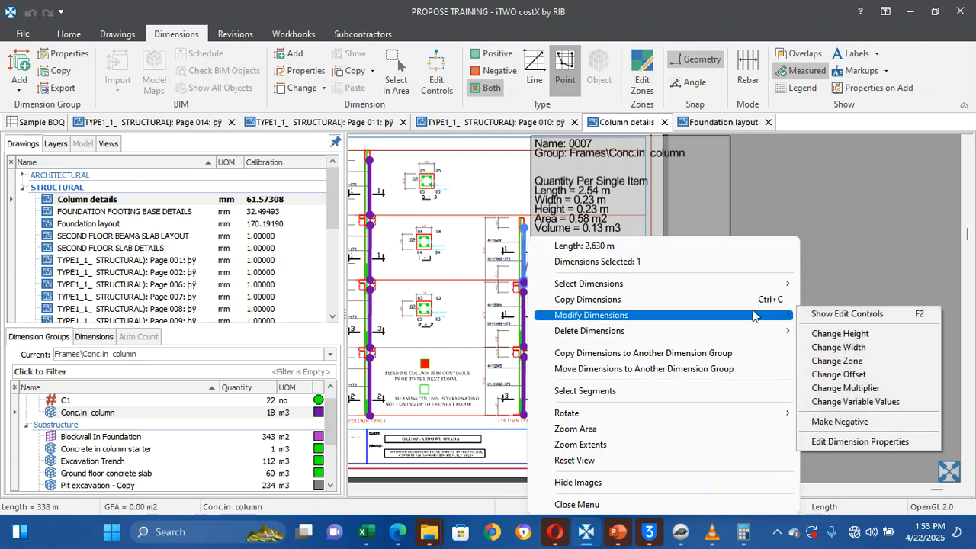
pyautogui.click(854, 388)
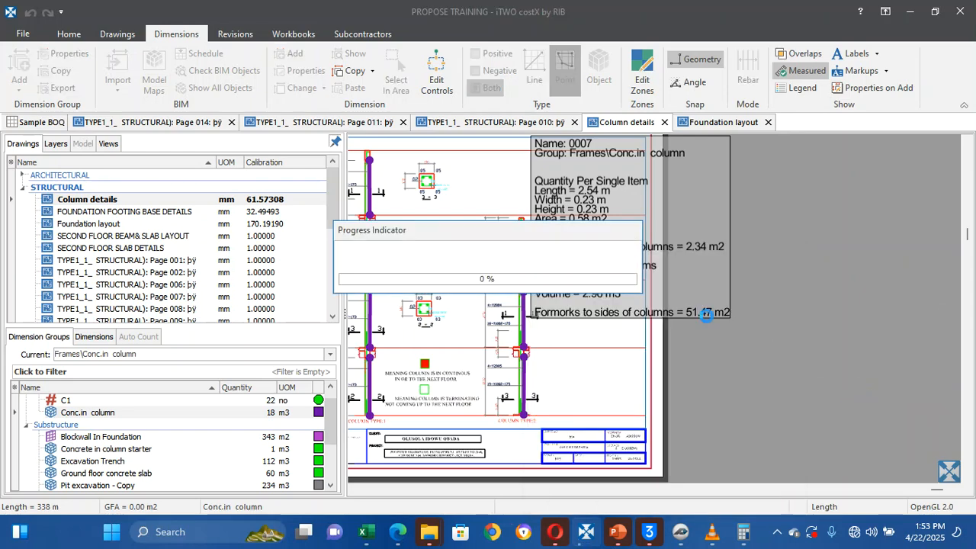
pyautogui.write('10')
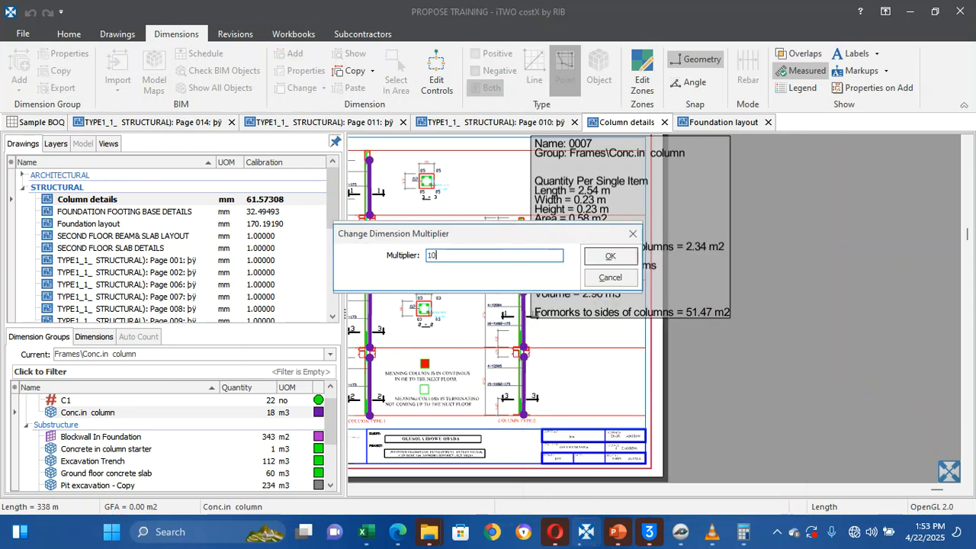
pyautogui.click(609, 255)
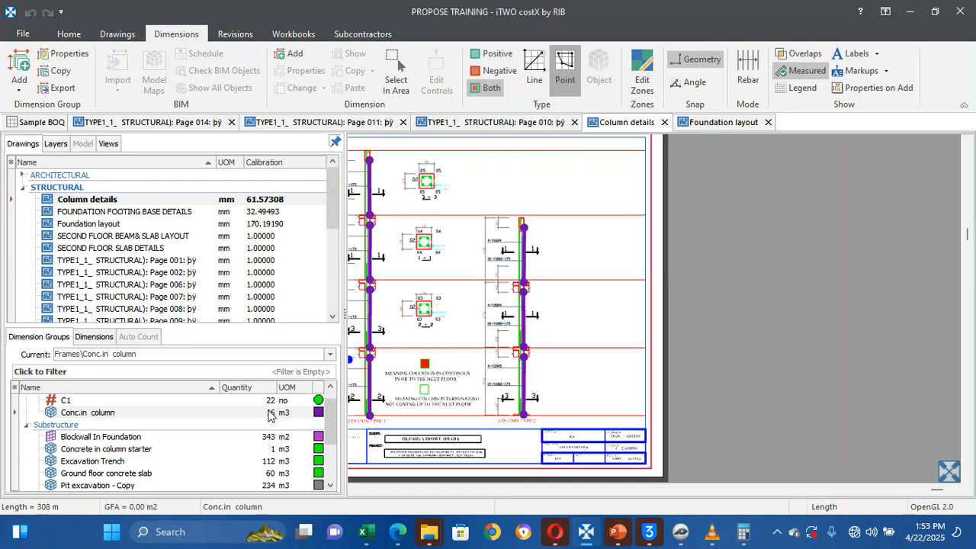
# Examine the Conc.in column group totals and compare the formwork and stirrup quantities of the Column Type 1 and Type 2 dimensions
pyautogui.moveTo(269, 414)
pyautogui.moveTo(528, 397)
pyautogui.moveTo(532, 327)
pyautogui.moveTo(373, 402)
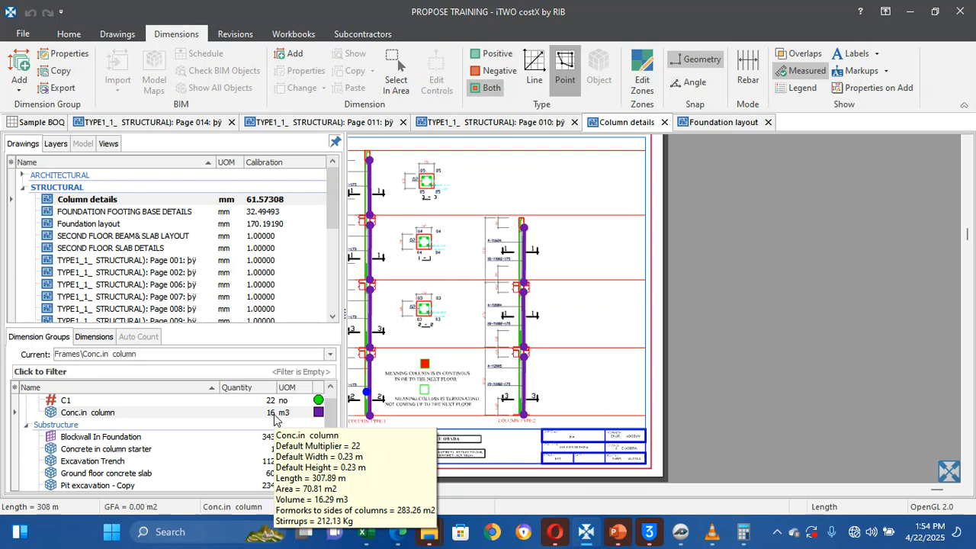
pyautogui.click(529, 395)
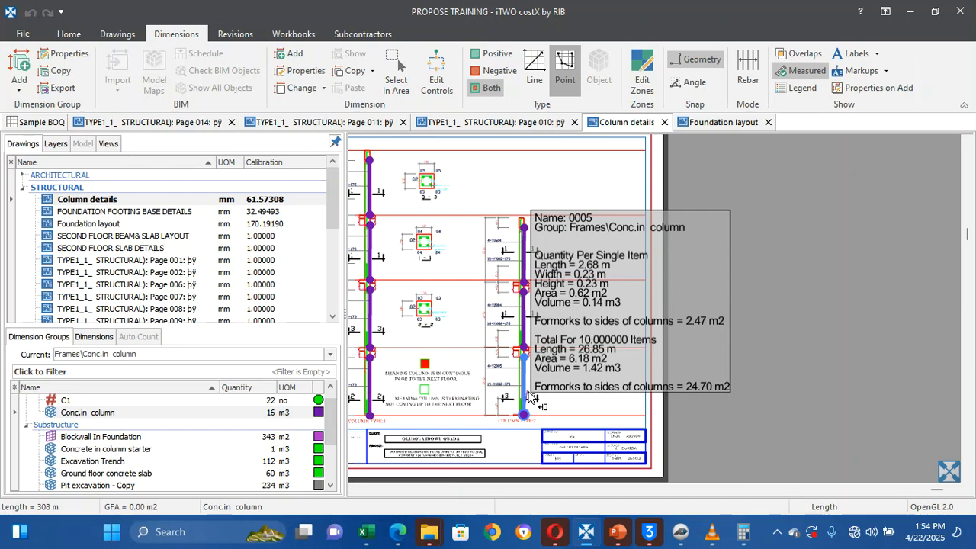
pyautogui.click(386, 385)
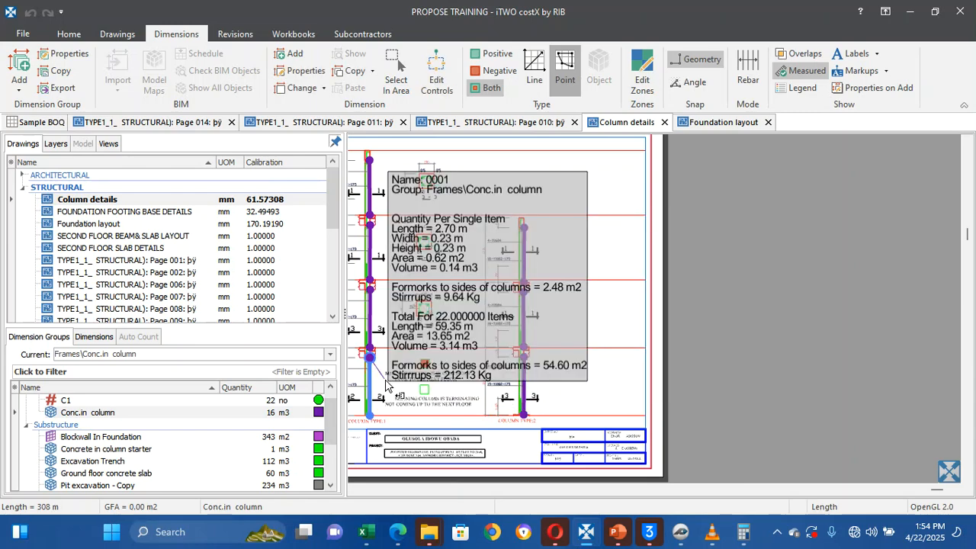
pyautogui.click(542, 382)
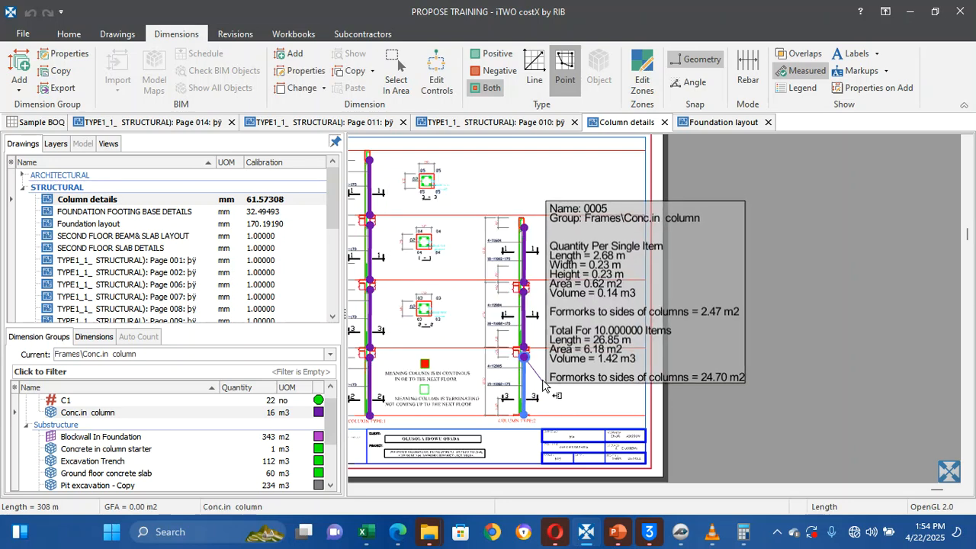
pyautogui.click(542, 339)
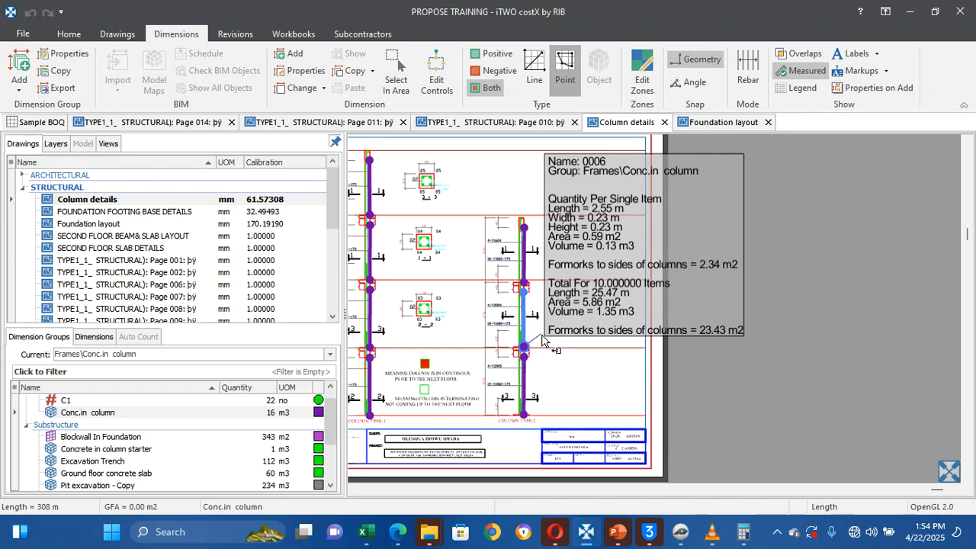
pyautogui.click(540, 276)
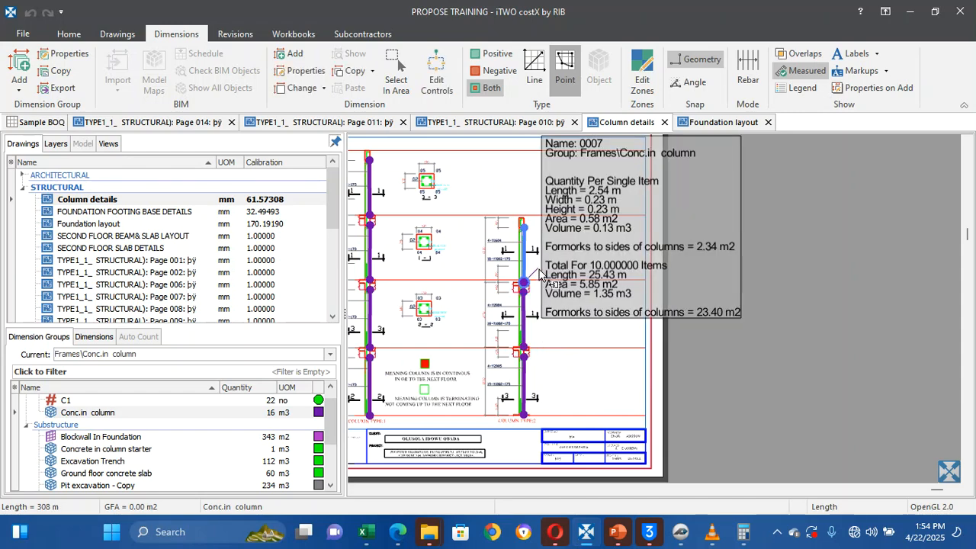
pyautogui.click(540, 311)
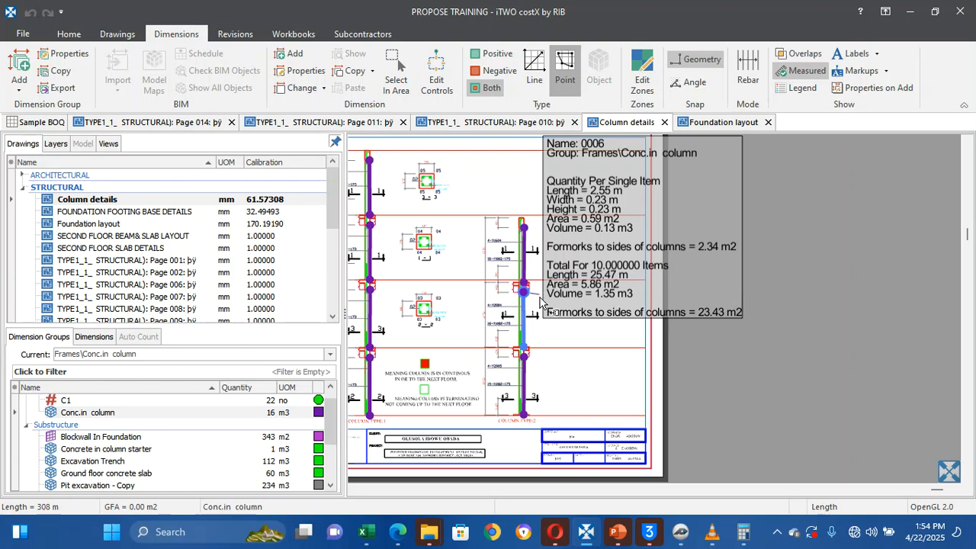
pyautogui.click(543, 374)
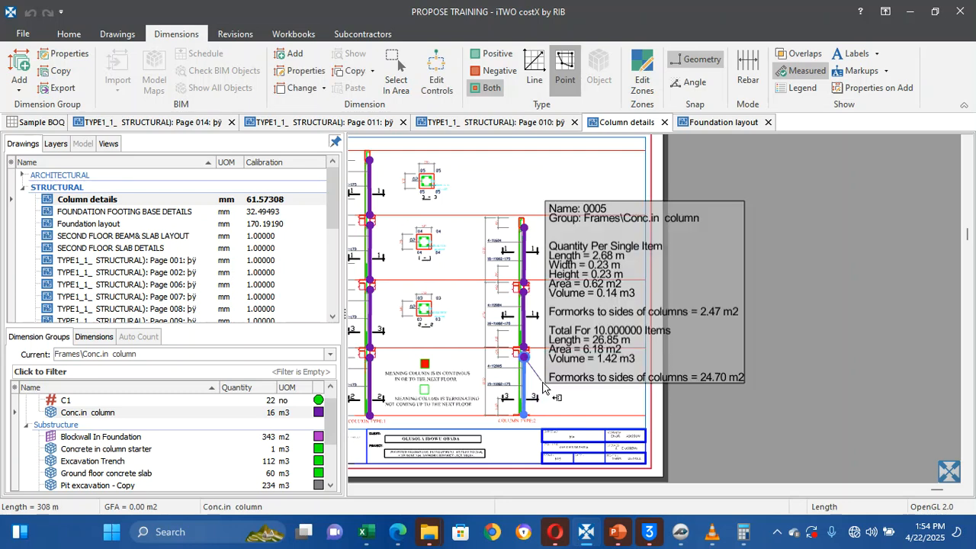
pyautogui.click(535, 389)
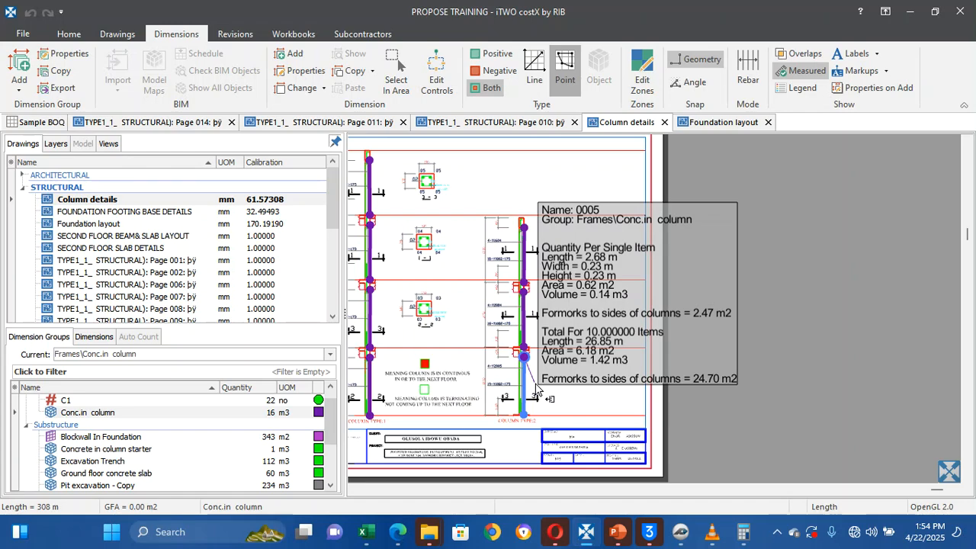
# Compare the formwork and stirrup quantities of the ground-floor Column Type 2 dimension with those of the lower Column Type 1 dimensions
pyautogui.press('Escape')
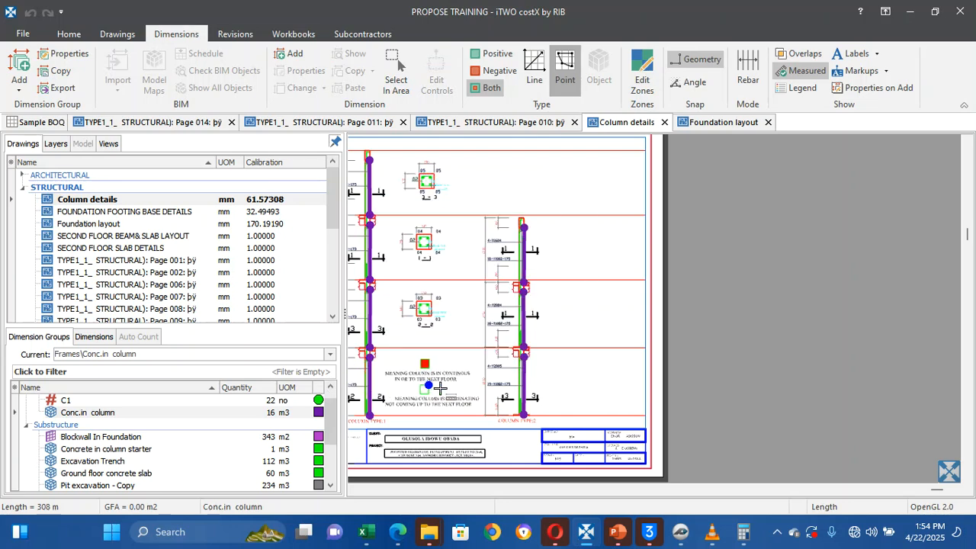
pyautogui.click(532, 393)
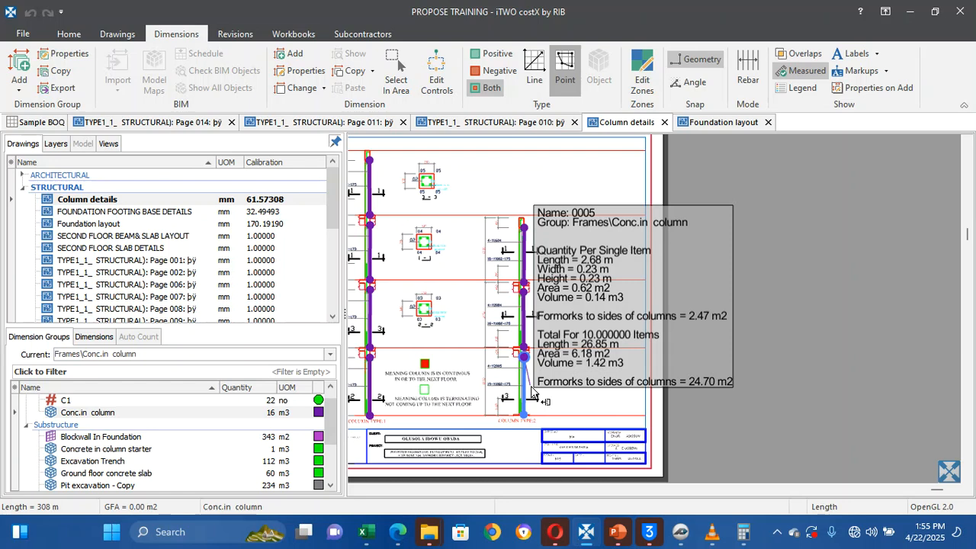
pyautogui.scroll(-3, 532, 393)
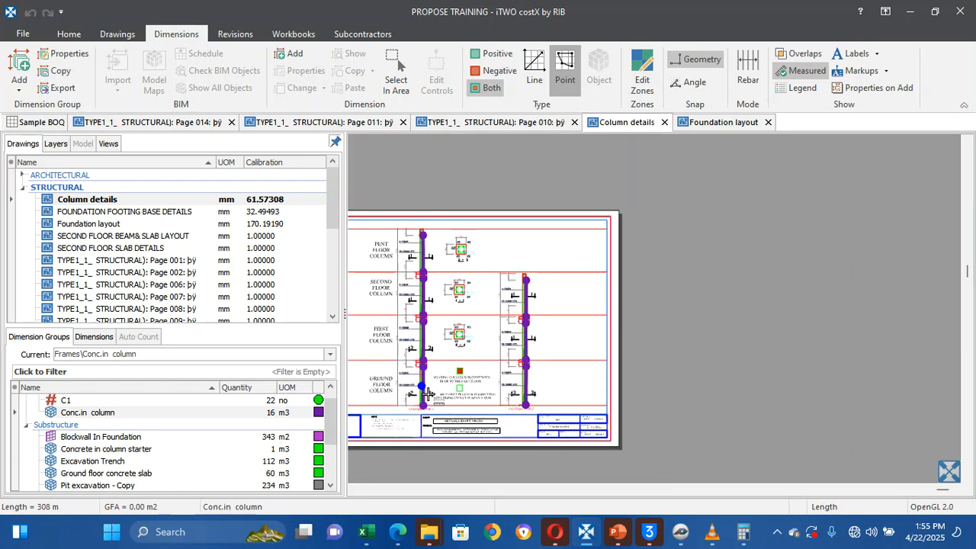
pyautogui.click(429, 392)
pyautogui.click(428, 336)
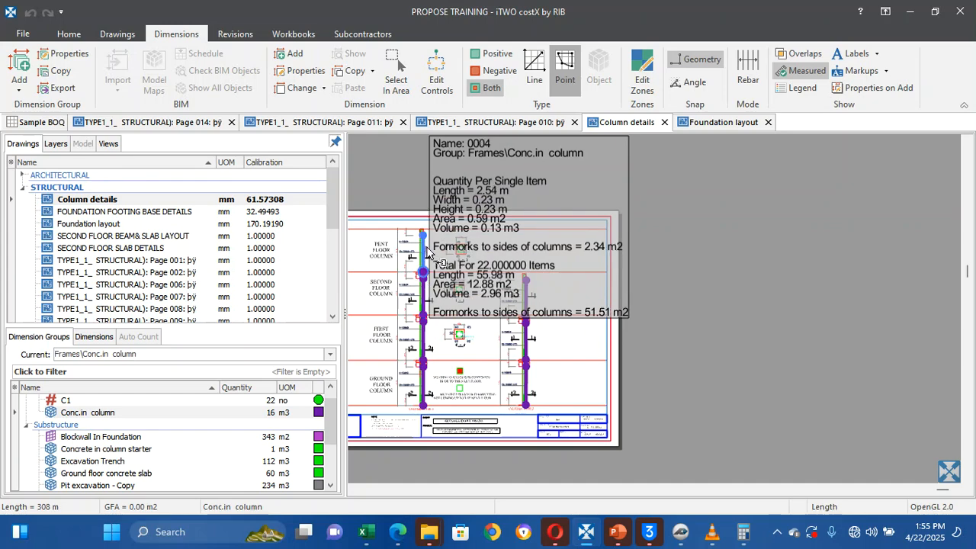
# Set the length of stirrup variable for the first-floor Column Type 1 dimension
pyautogui.rightClick(428, 338)
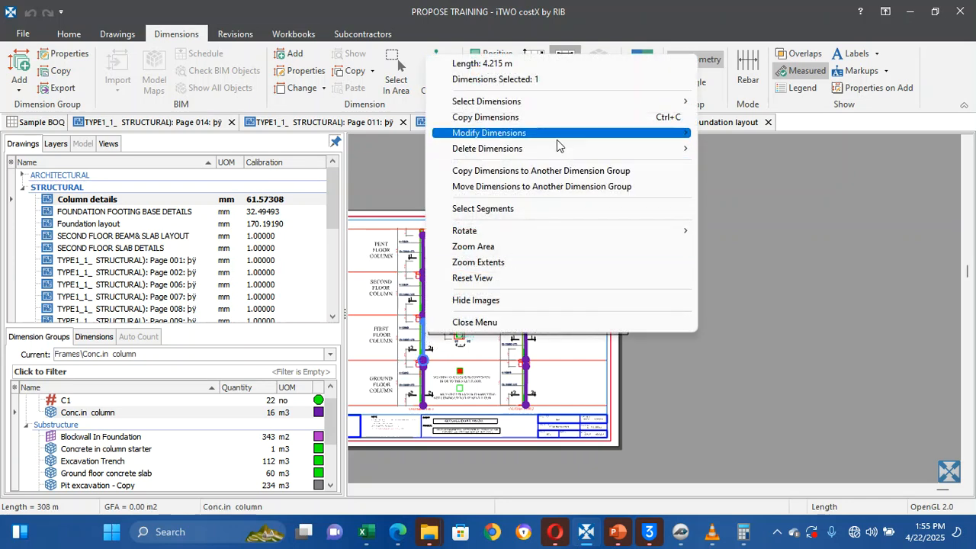
pyautogui.moveTo(557, 140)
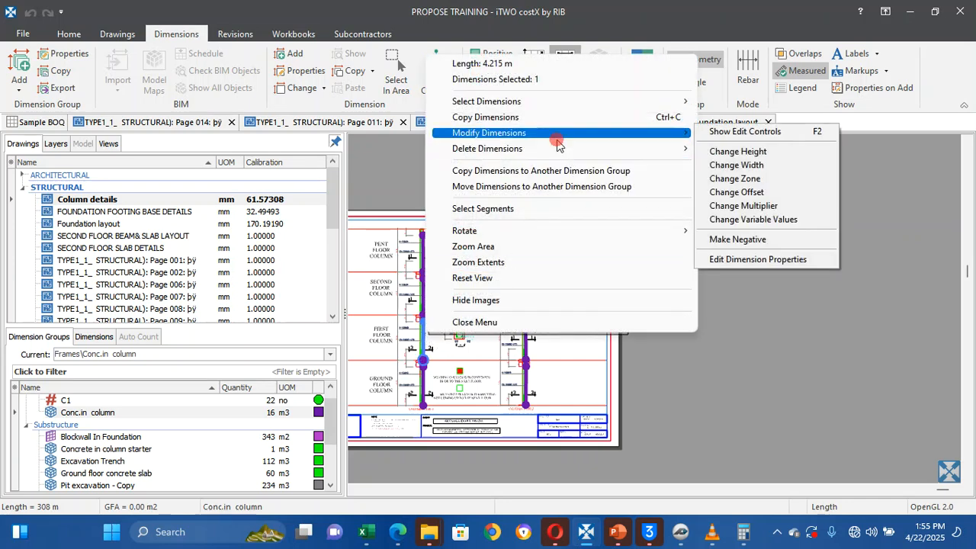
pyautogui.click(743, 221)
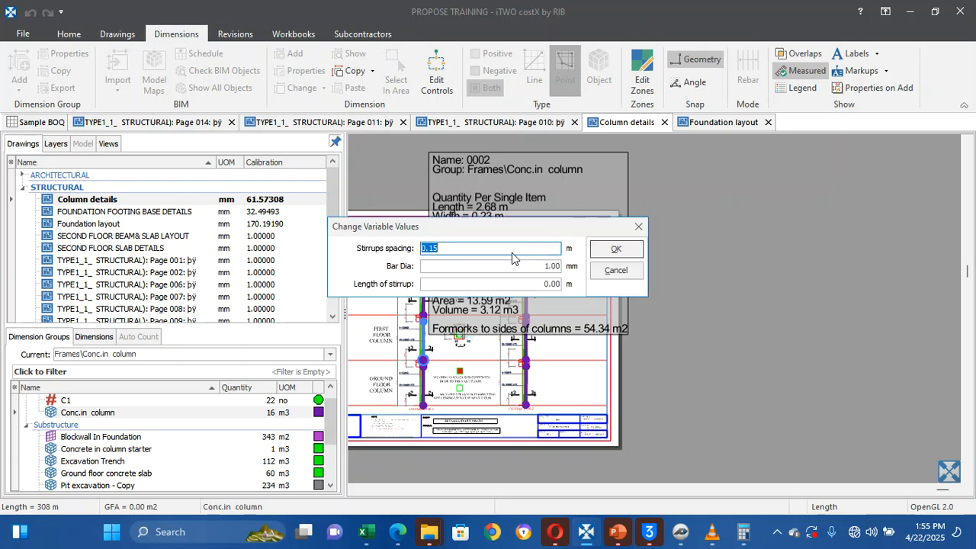
pyautogui.click(534, 284)
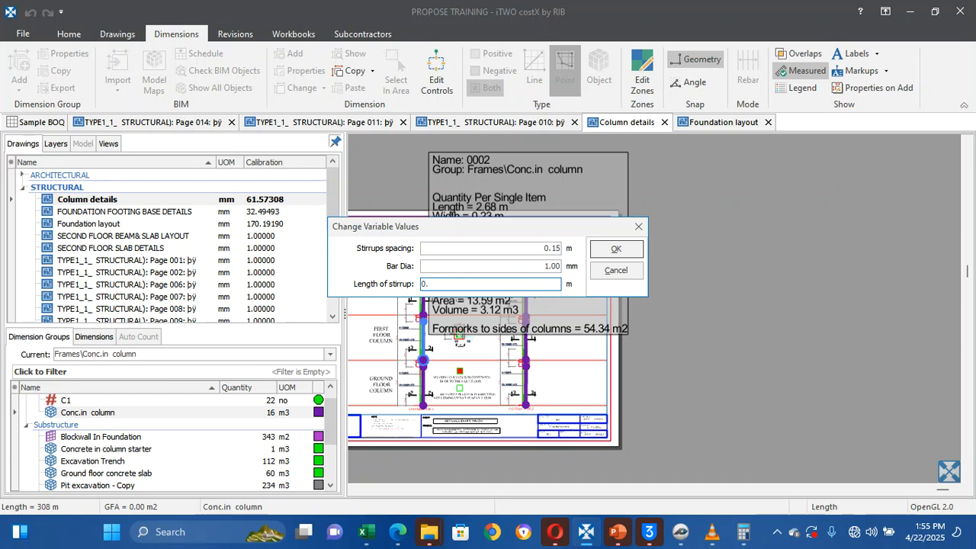
pyautogui.click(616, 249)
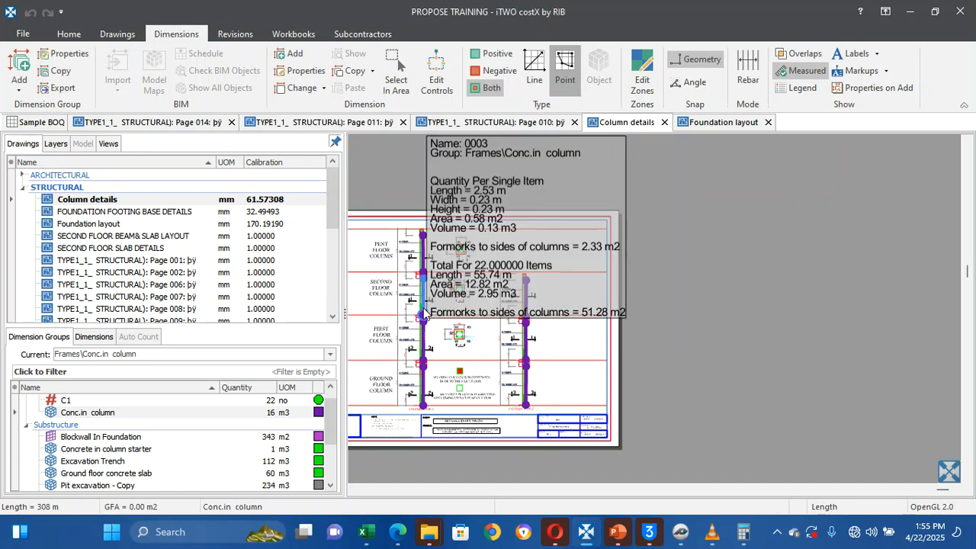
# Set the second-floor Column Type 1 dimension's stirrups spacing to 0.17 m, bar diameter to 1 mm and length of stirrup to 0.92 m
pyautogui.rightClick(423, 307)
pyautogui.moveTo(509, 109)
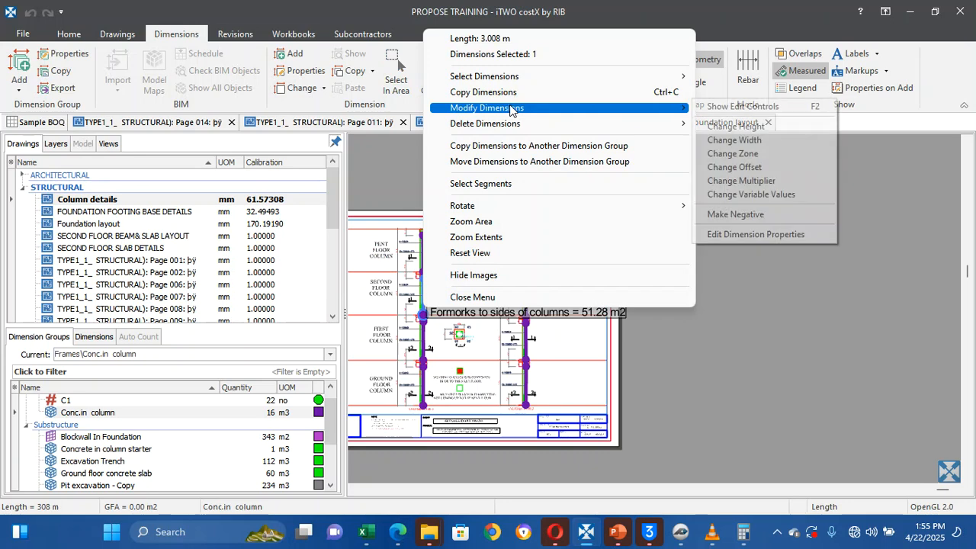
pyautogui.click(757, 195)
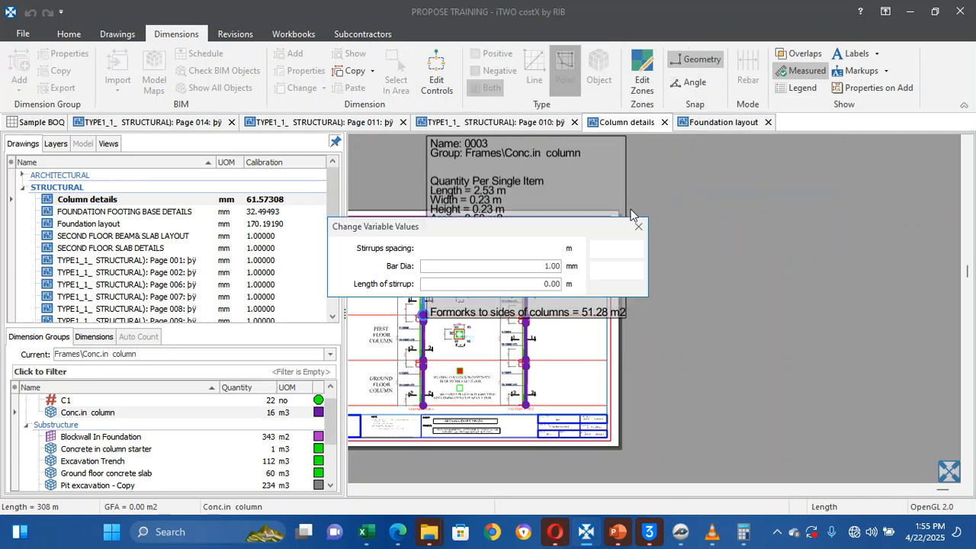
pyautogui.click(539, 285)
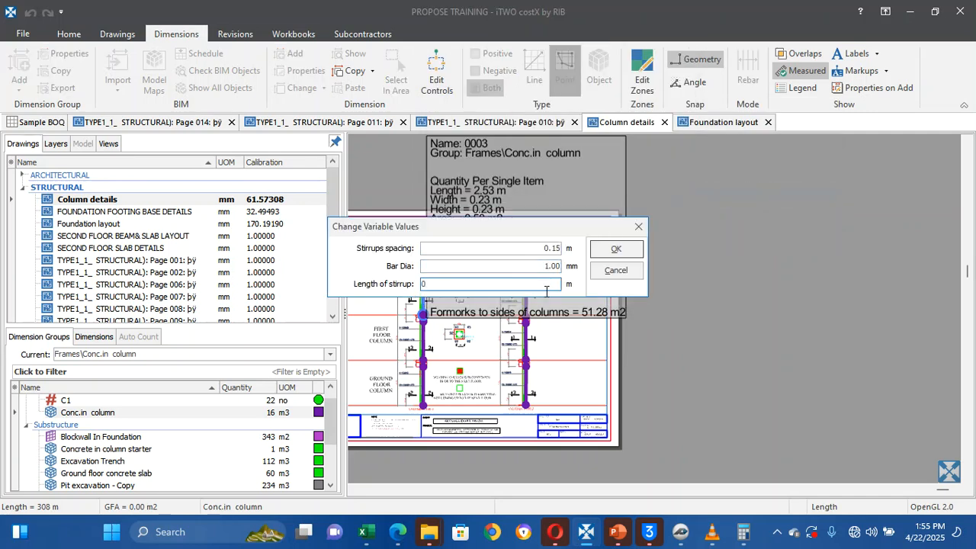
pyautogui.write('.92')
pyautogui.click(559, 252)
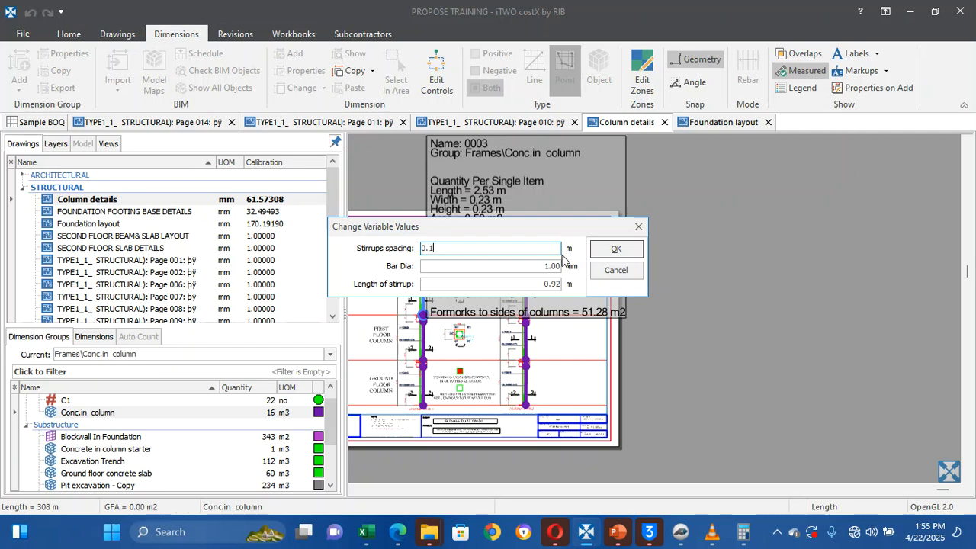
pyautogui.write('17')
pyautogui.click(484, 266)
pyautogui.write('15')
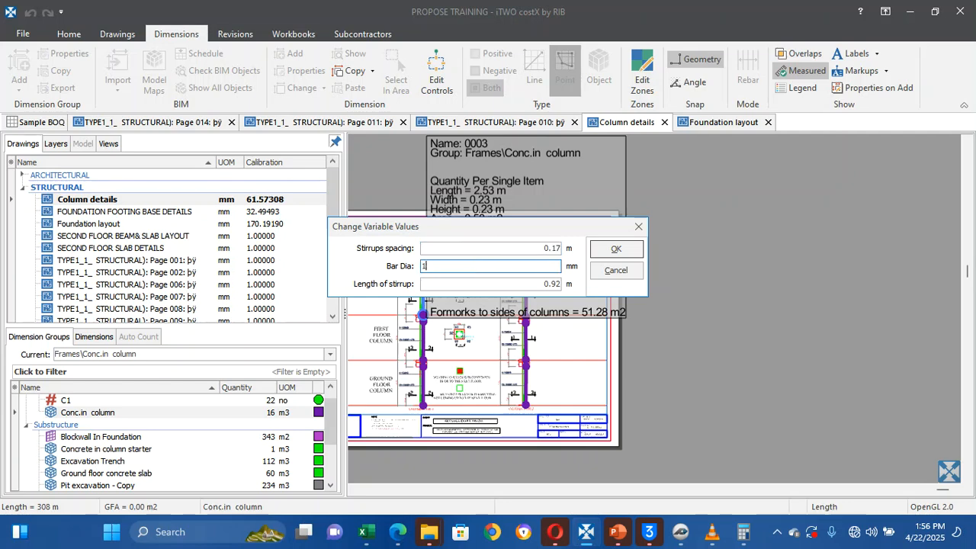
pyautogui.click(559, 250)
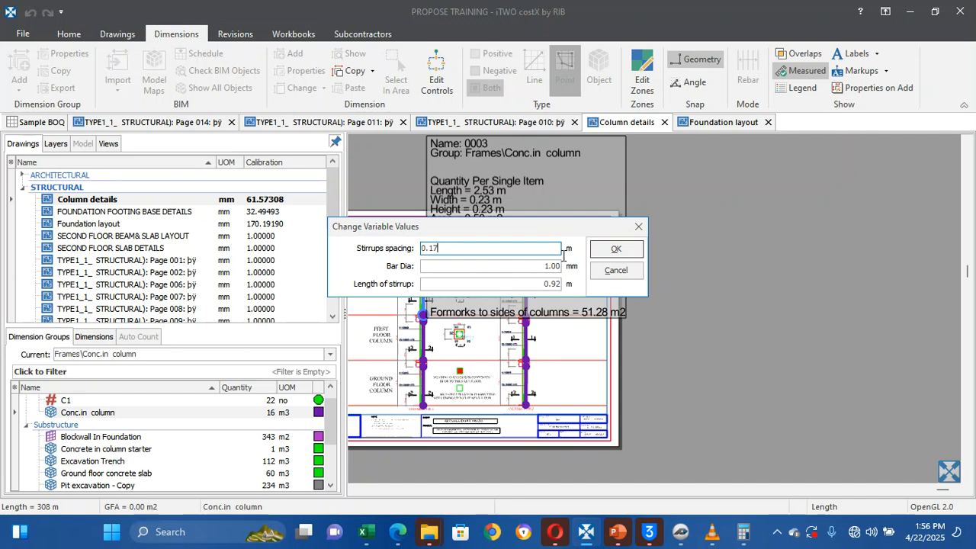
pyautogui.press('BackSpace')
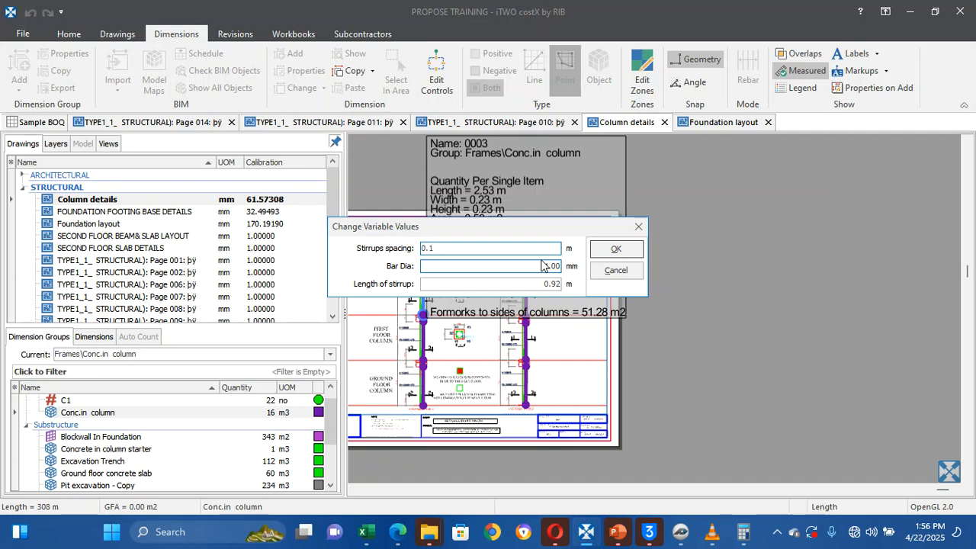
pyautogui.write('7')
pyautogui.click(615, 252)
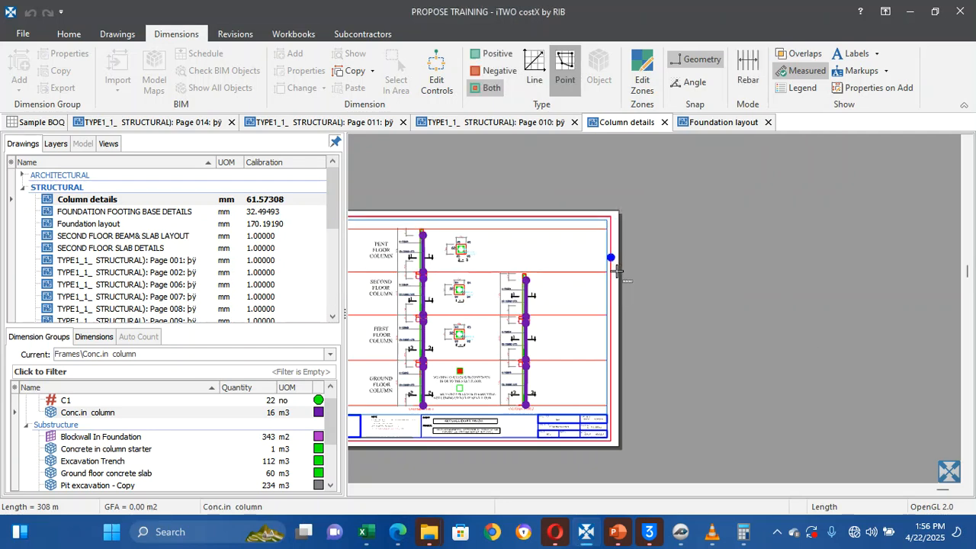
# Change the stirrup variable values of the pent-floor Column Type 1 dimension, entering 8
pyautogui.rightClick(428, 267)
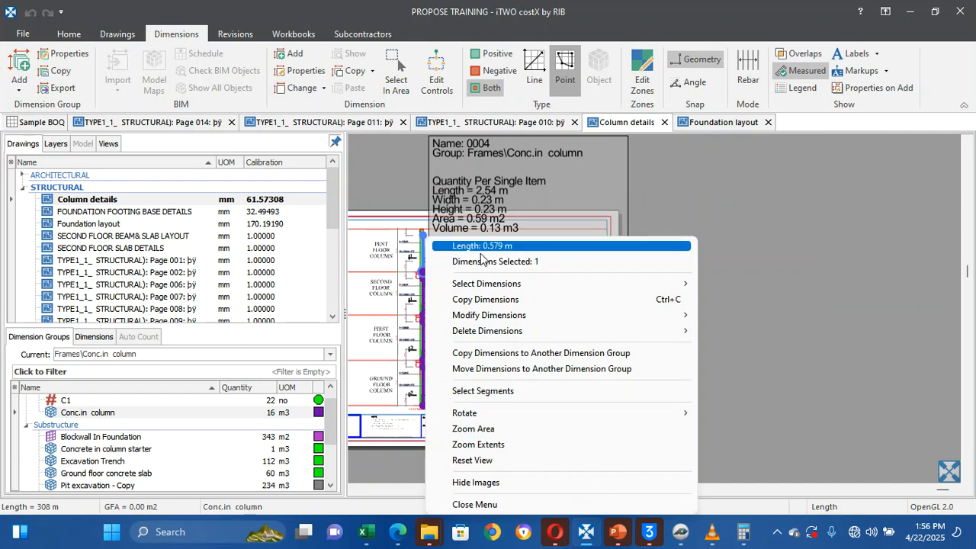
pyautogui.moveTo(494, 319)
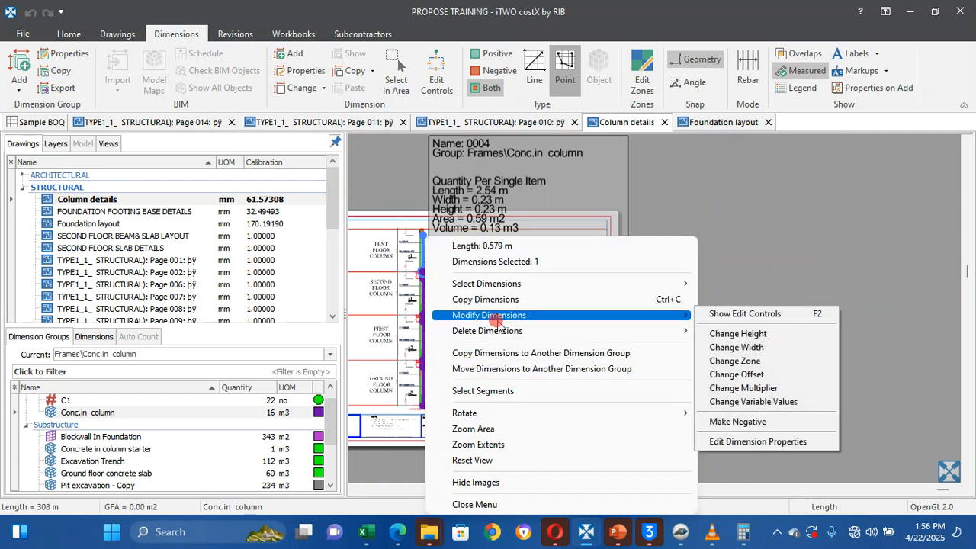
pyautogui.click(774, 400)
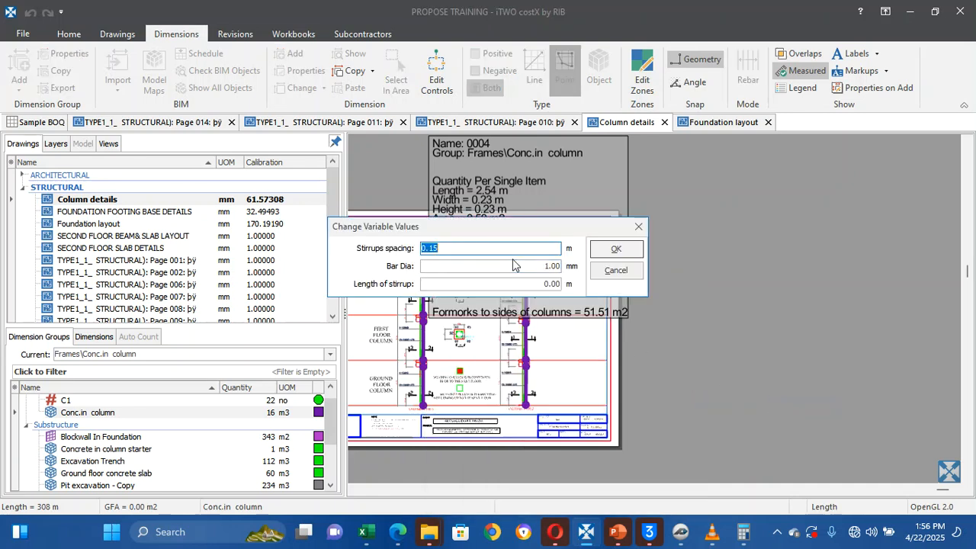
pyautogui.click(485, 254)
pyautogui.write('8')
pyautogui.click(631, 256)
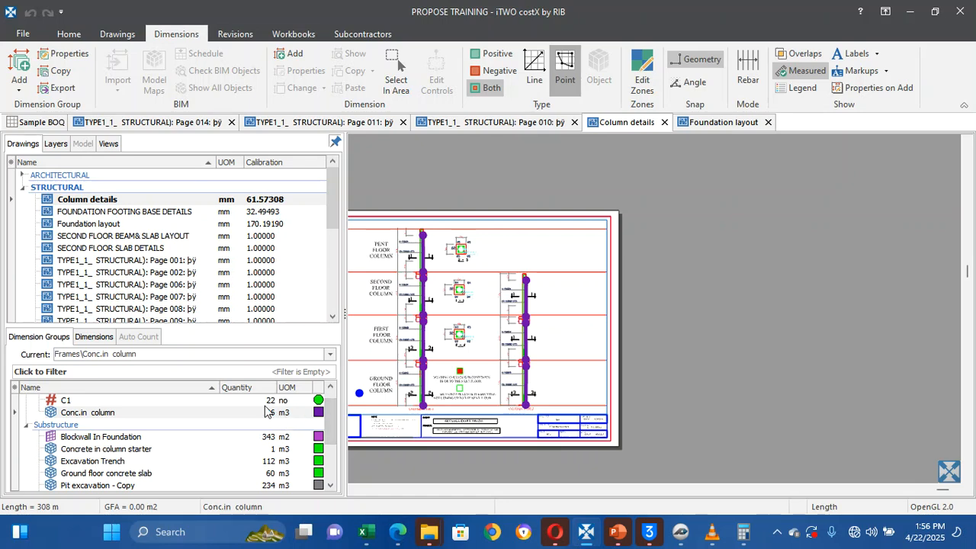
# Examine the Conc.in column group totals and the stirrup quantities of the individual Column Type 1 dimensions
pyautogui.moveTo(264, 419)
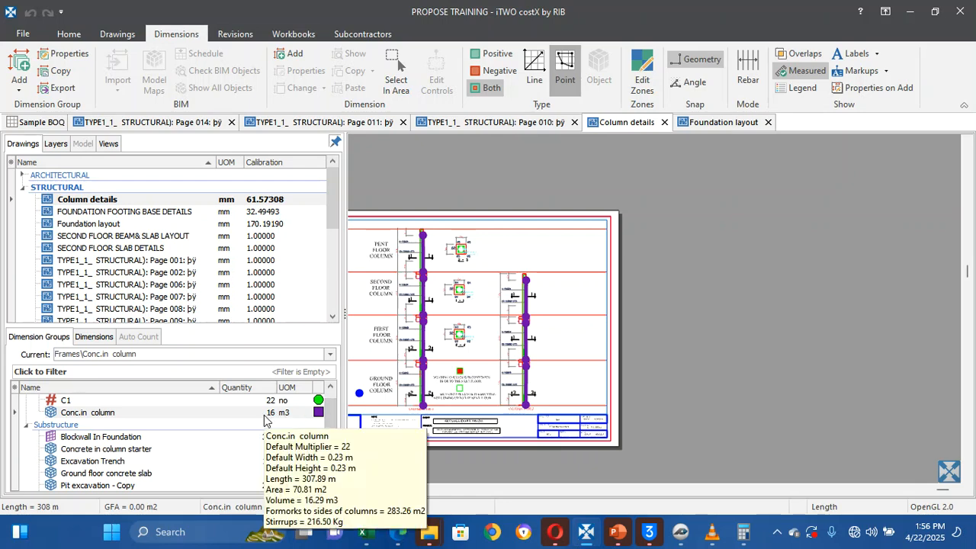
pyautogui.click(425, 358)
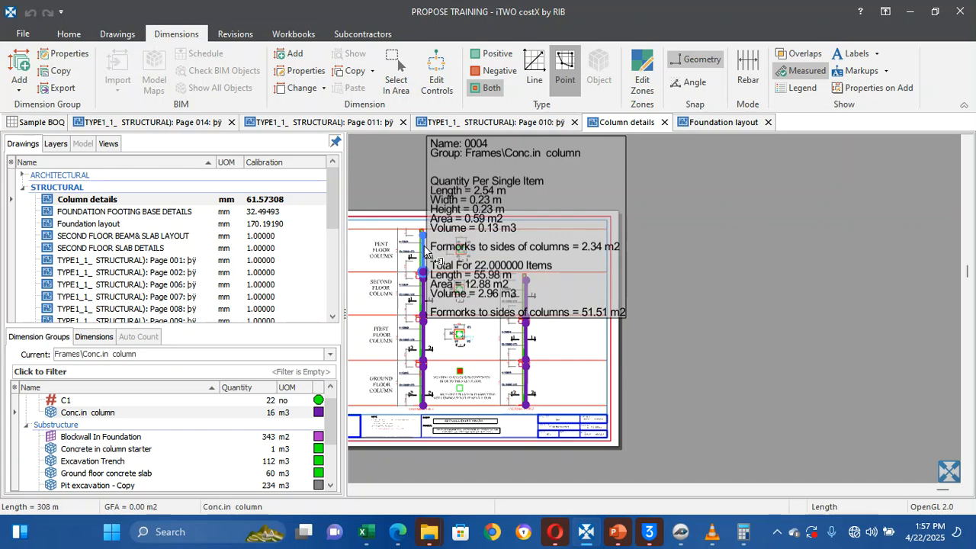
pyautogui.click(427, 389)
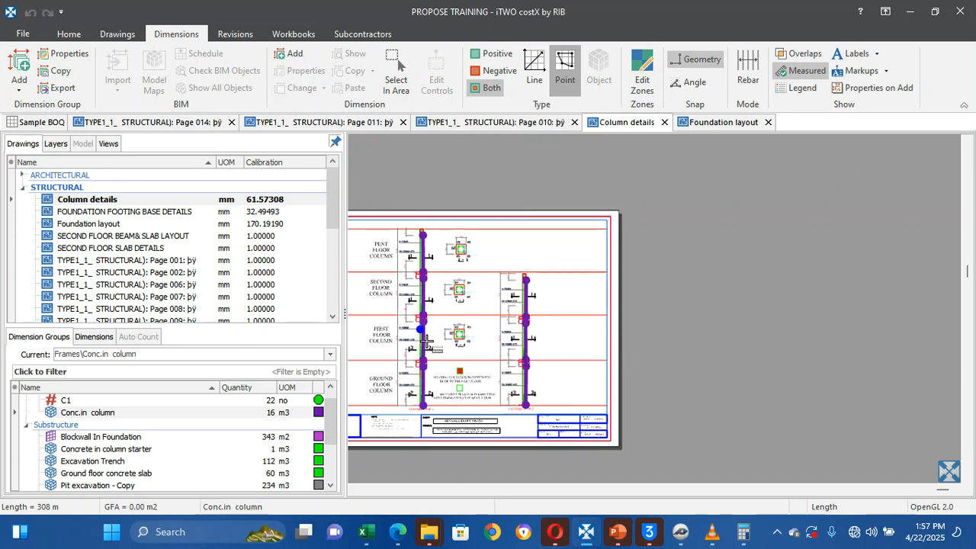
pyautogui.click(430, 339)
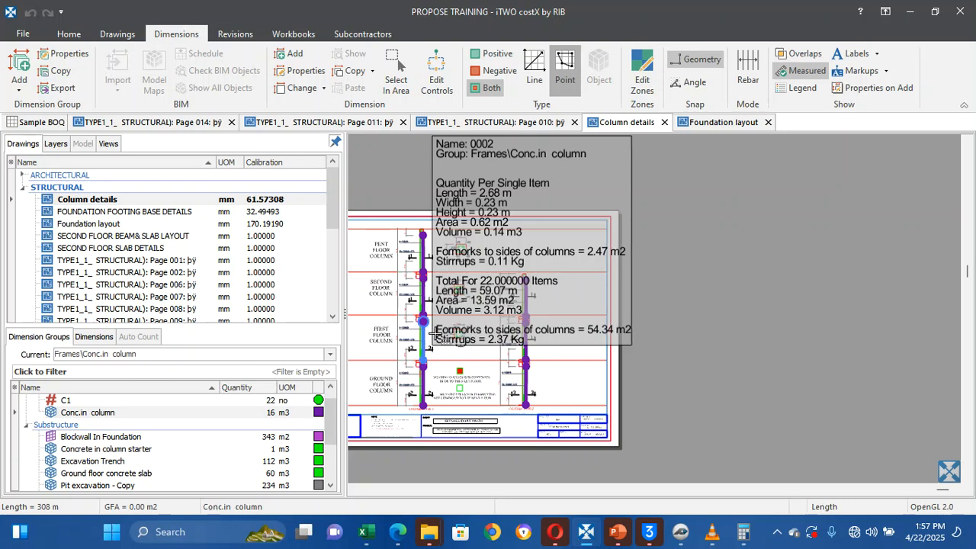
pyautogui.press('Escape')
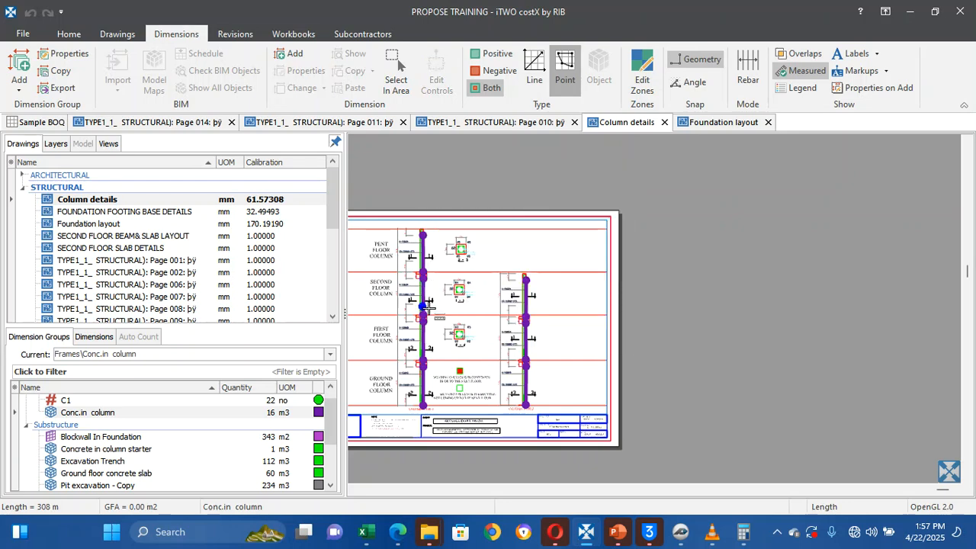
pyautogui.click(427, 306)
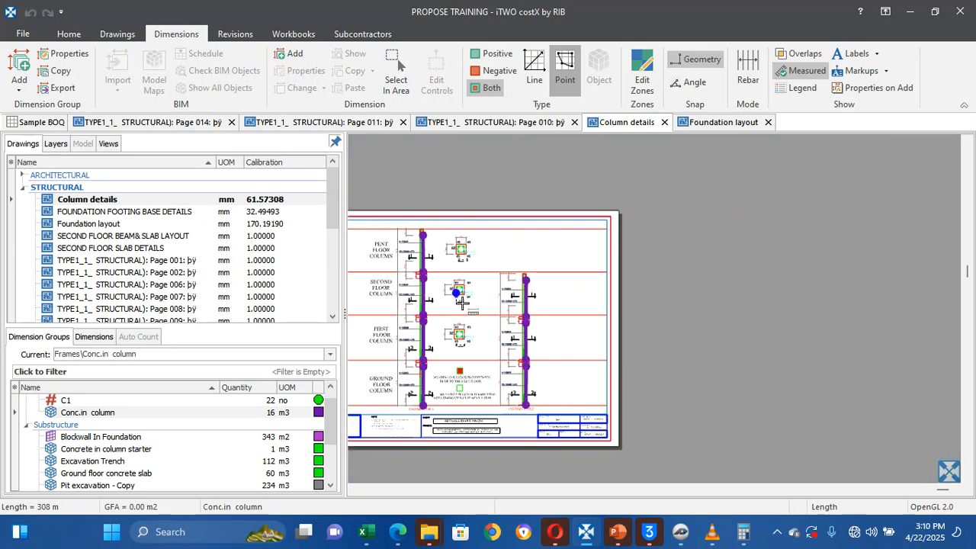
pyautogui.click(776, 531)
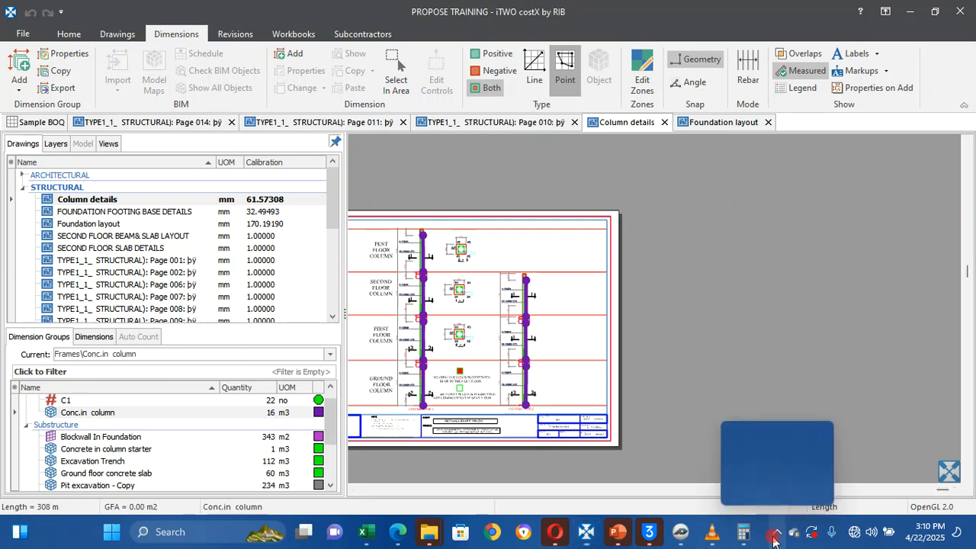
pyautogui.click(761, 463)
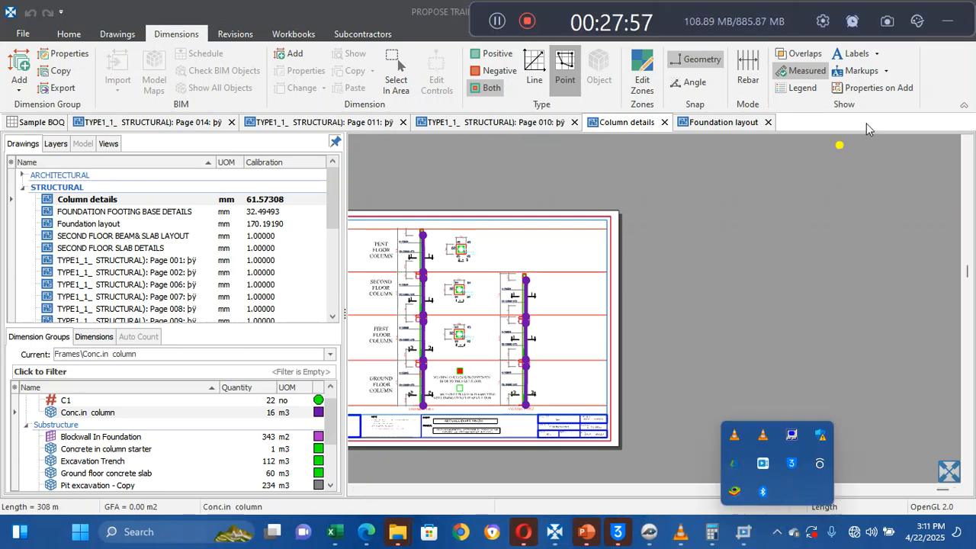
# Set the bar diameter to 10 mm for the first floor column dimension of column type 1
pyautogui.click(947, 22)
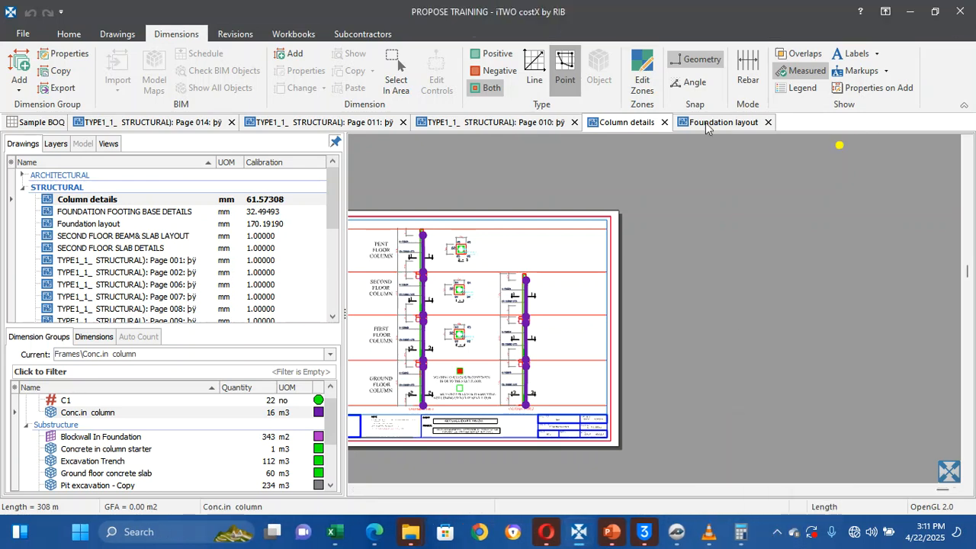
pyautogui.click(425, 335)
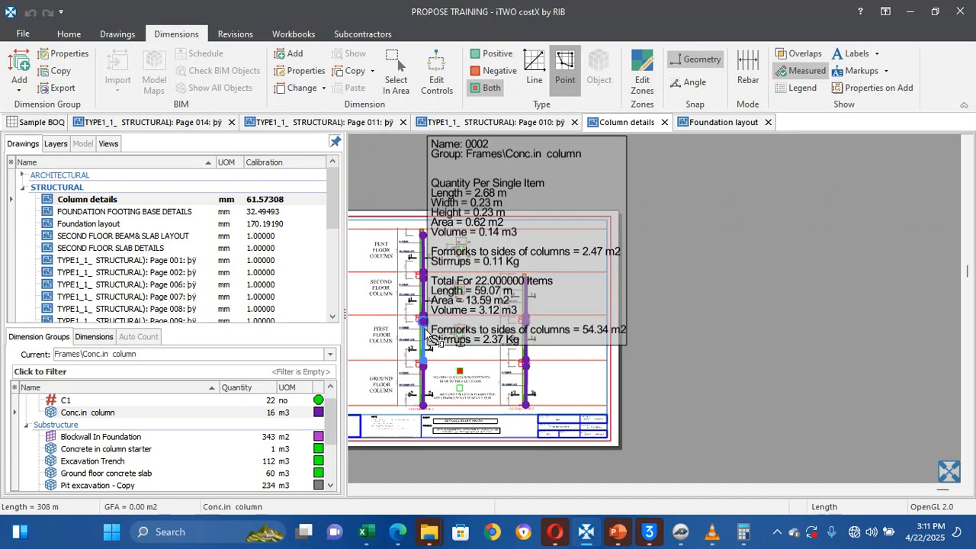
pyautogui.rightClick(428, 340)
pyautogui.moveTo(512, 130)
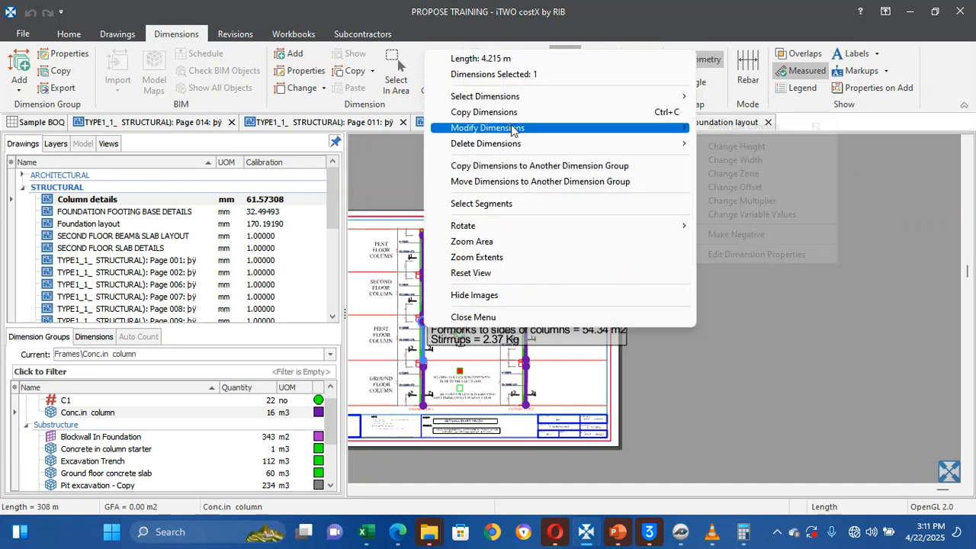
pyautogui.click(787, 214)
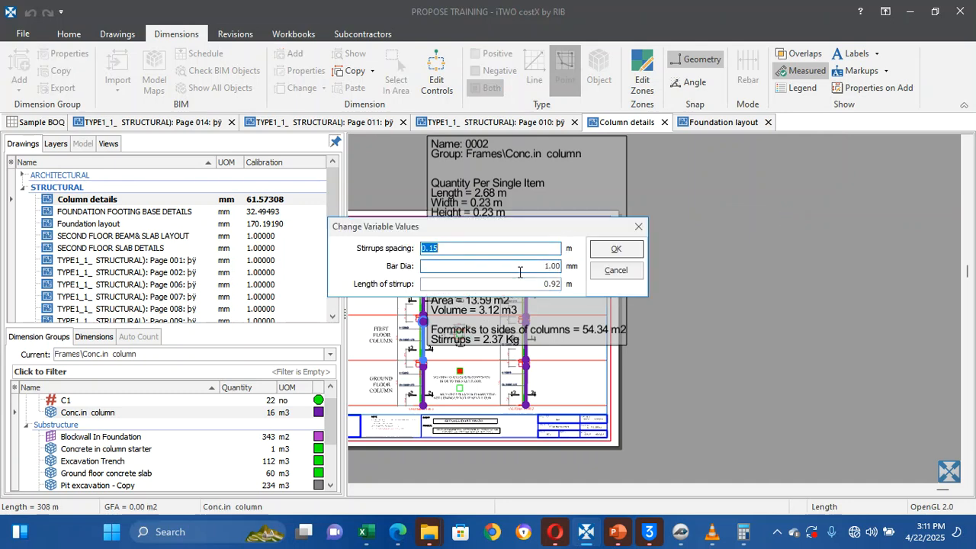
pyautogui.click(559, 266)
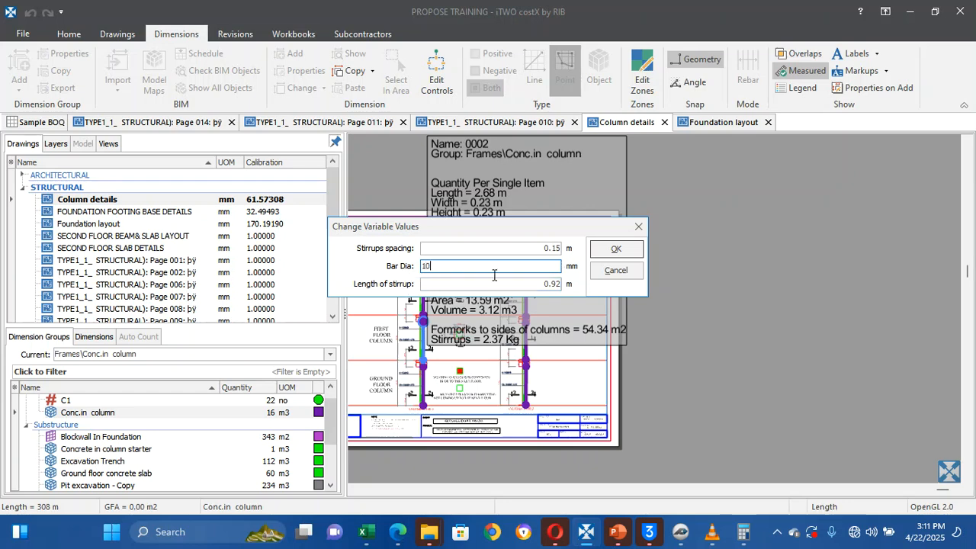
pyautogui.click(607, 251)
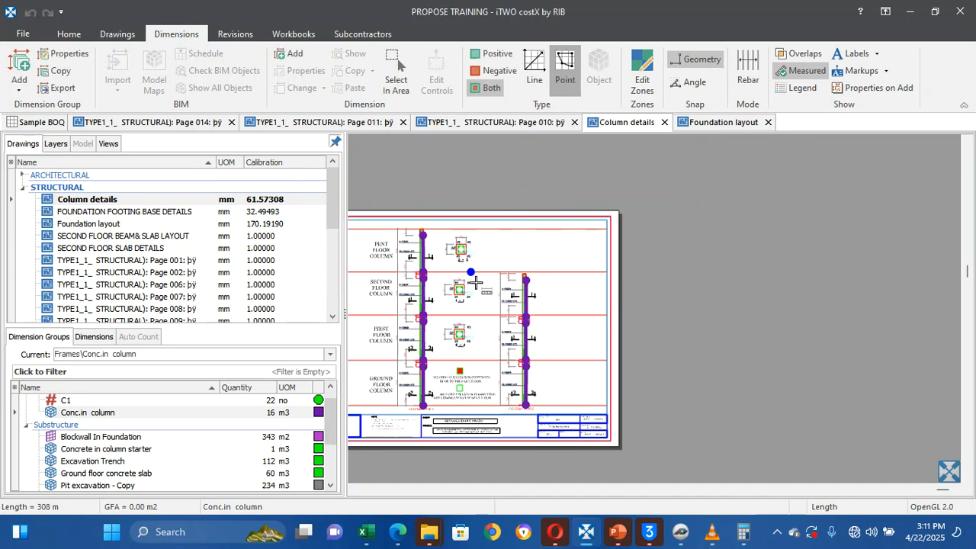
# Set the pent floor column dimension's variables to stirrup spacing 0.18 m, bar diameter 10 mm and stirrup length 0.92 m
pyautogui.rightClick(428, 258)
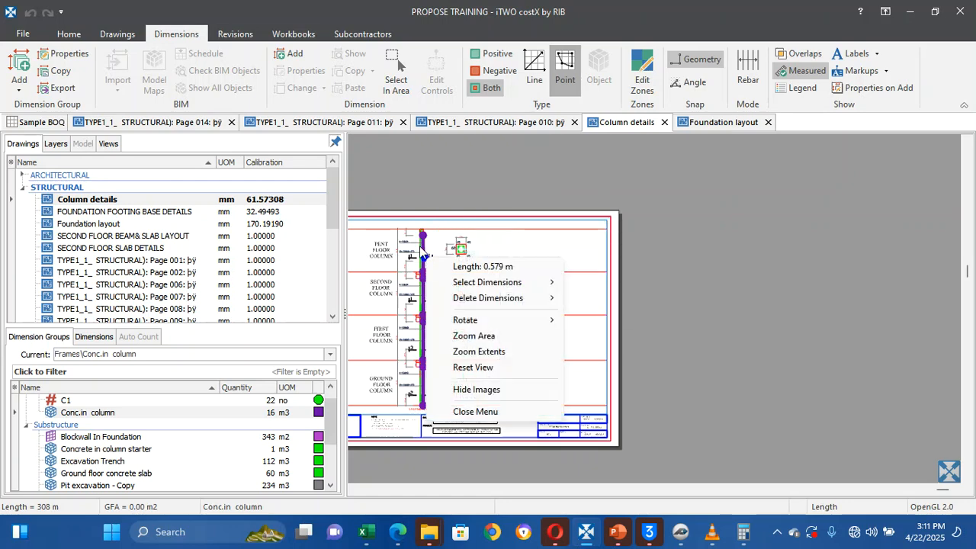
pyautogui.click(416, 231)
pyautogui.scroll(5, 421, 242)
pyautogui.click(437, 266)
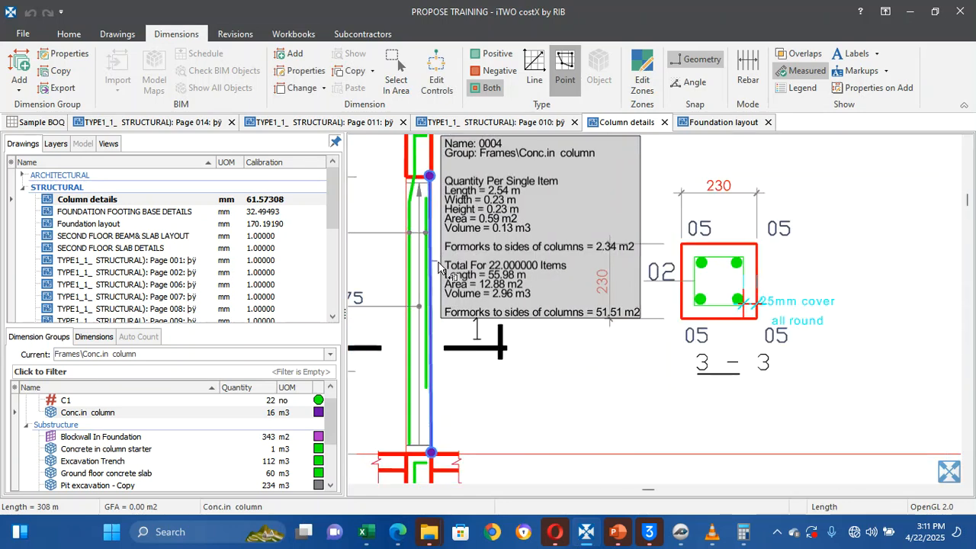
pyautogui.rightClick(438, 267)
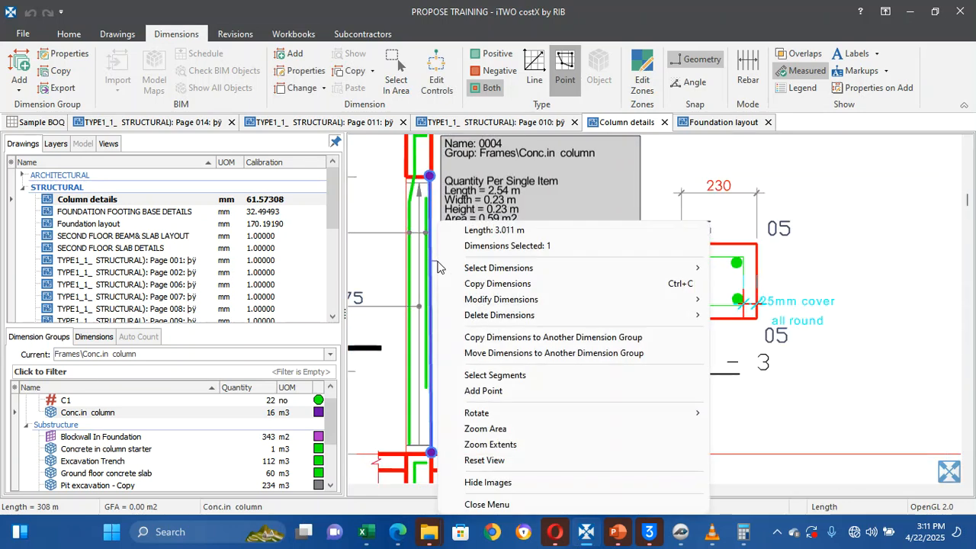
pyautogui.click(540, 300)
pyautogui.click(793, 388)
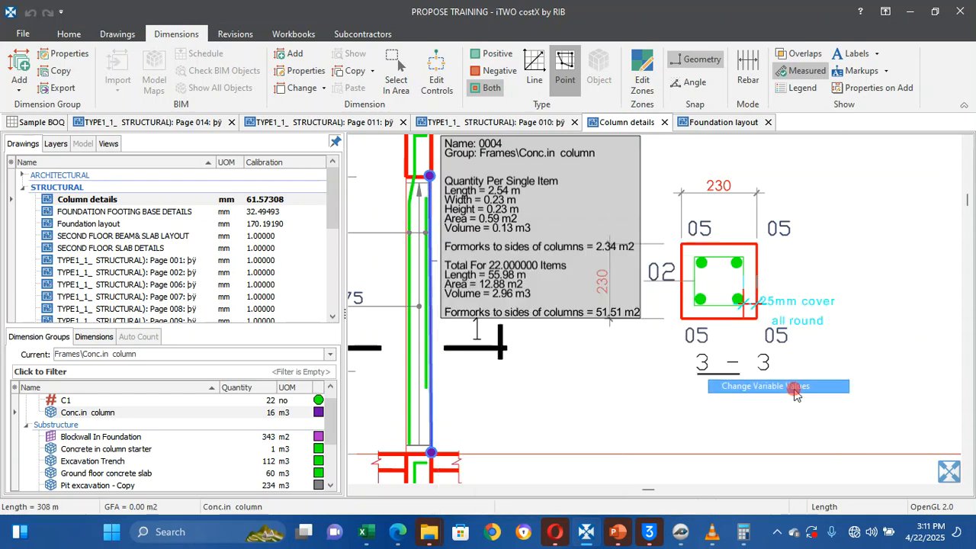
pyautogui.click(555, 288)
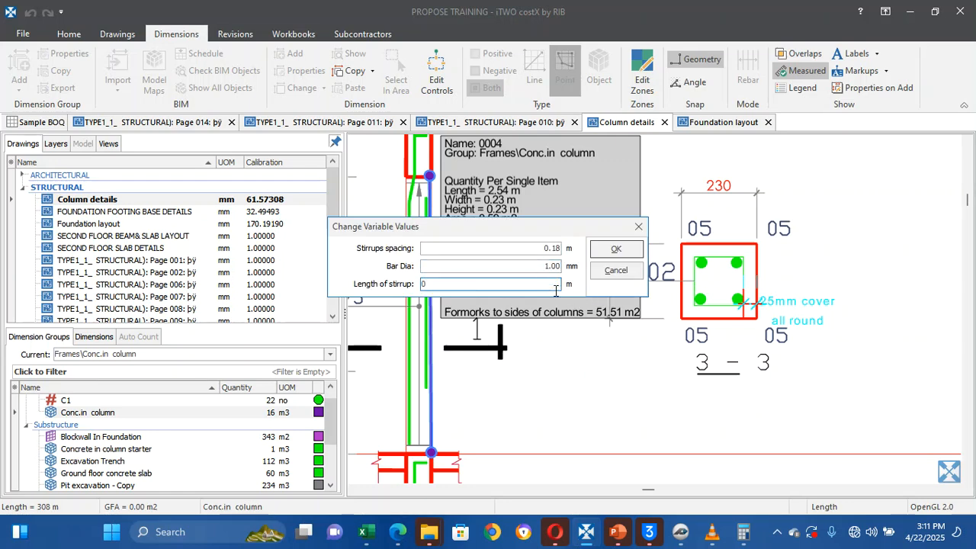
pyautogui.write('.92')
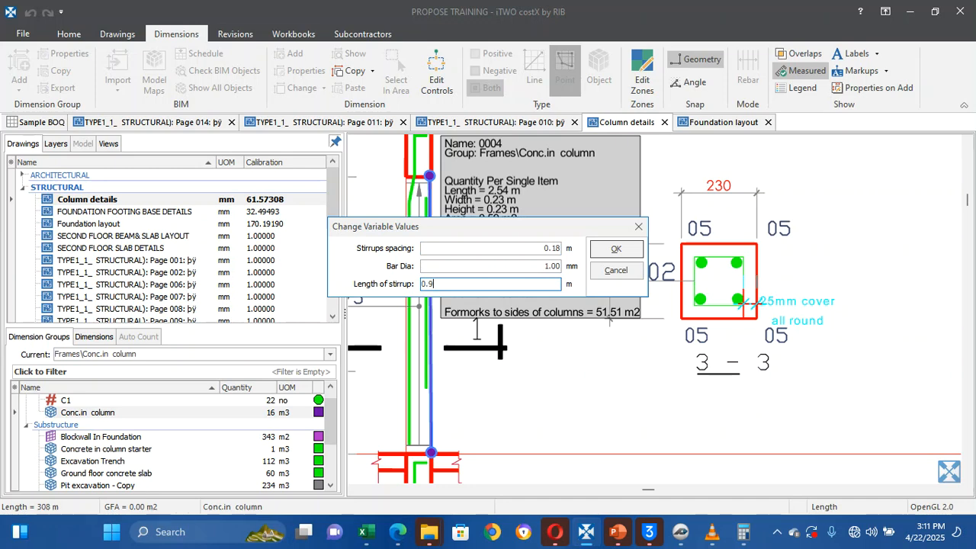
pyautogui.click(536, 266)
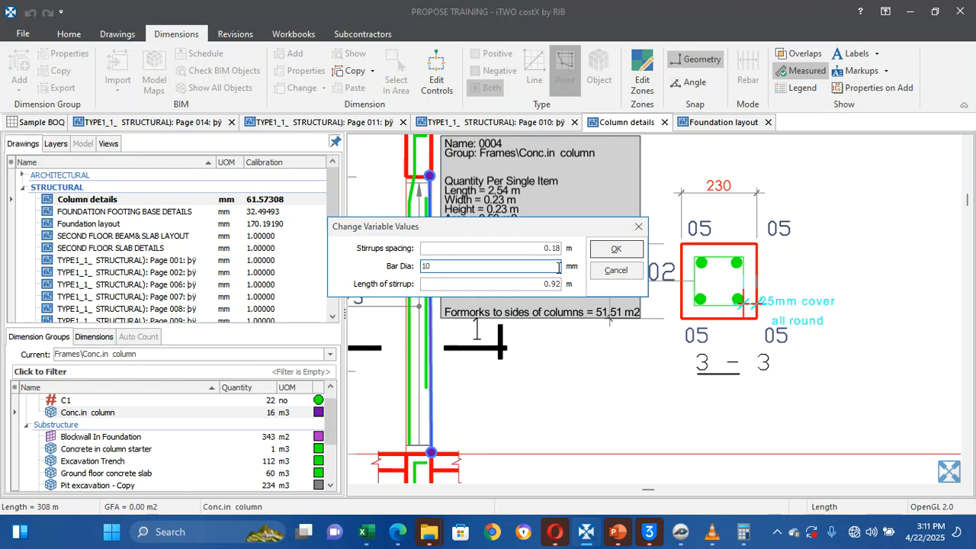
pyautogui.write('0')
pyautogui.click(616, 249)
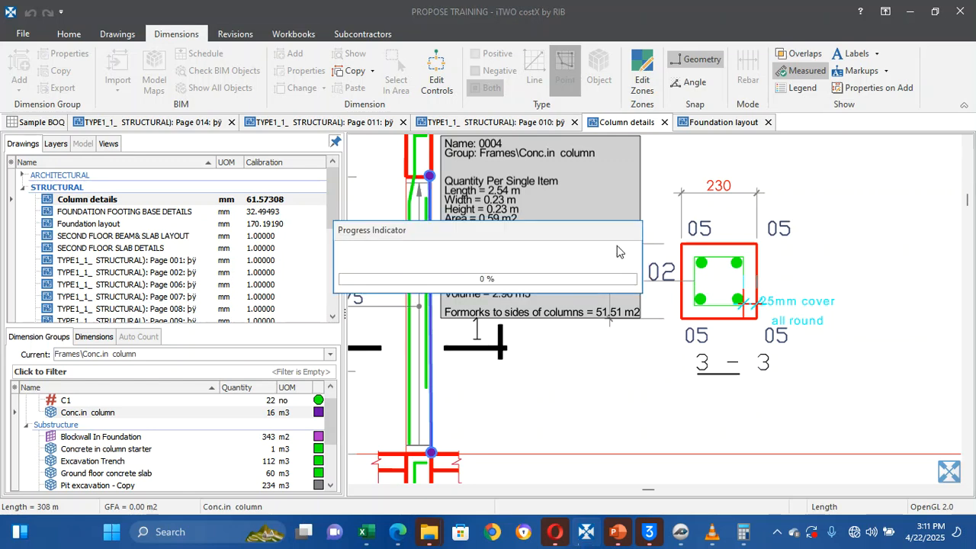
# Set the ground floor dimension of column type 2 to bar diameter 10 mm, stirrup length 0.92 m and stirrup spacing 0.18 m
pyautogui.scroll(-5, 600, 341)
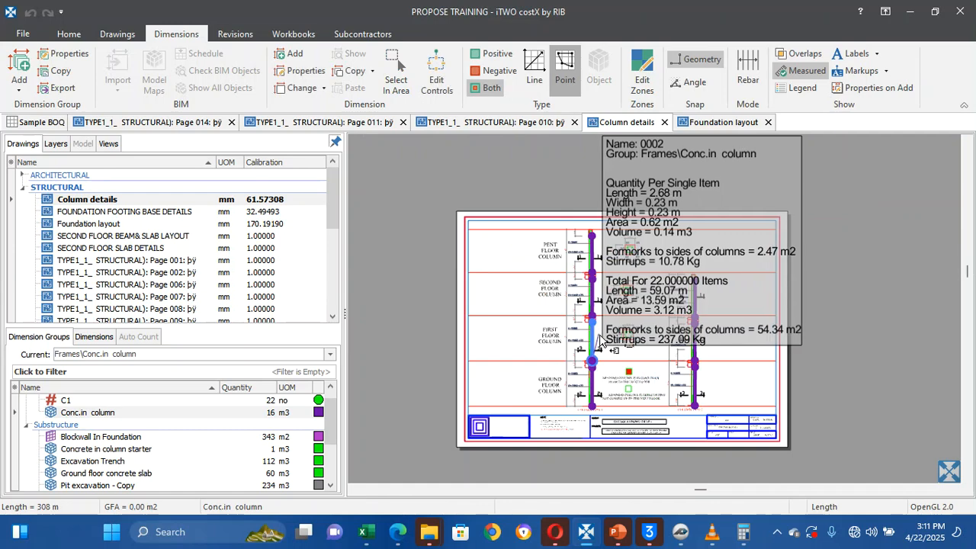
pyautogui.scroll(4, 711, 383)
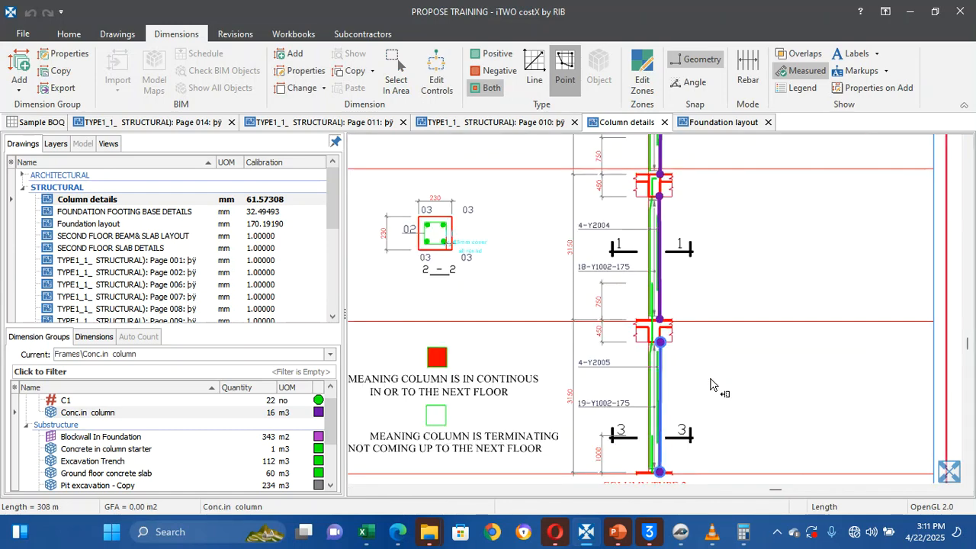
pyautogui.rightClick(687, 386)
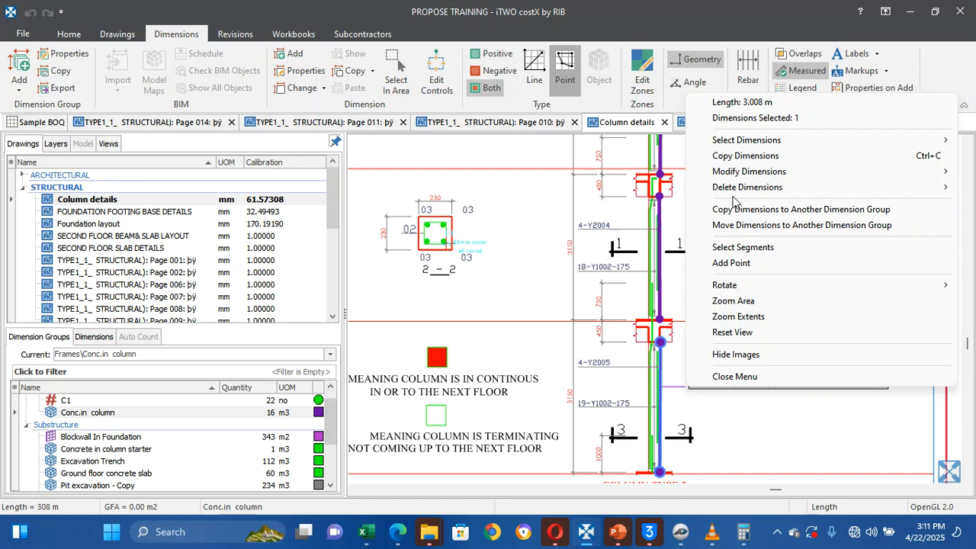
pyautogui.moveTo(735, 171)
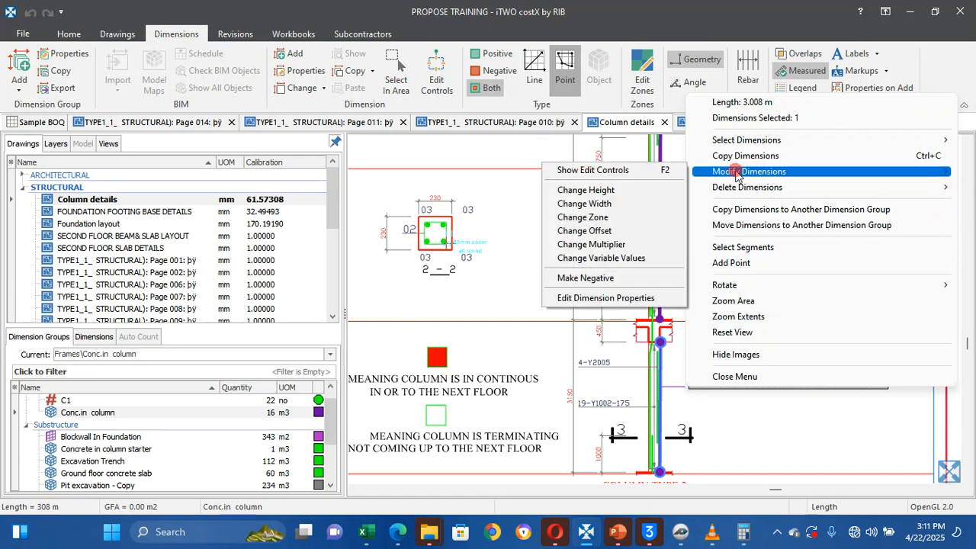
pyautogui.click(612, 260)
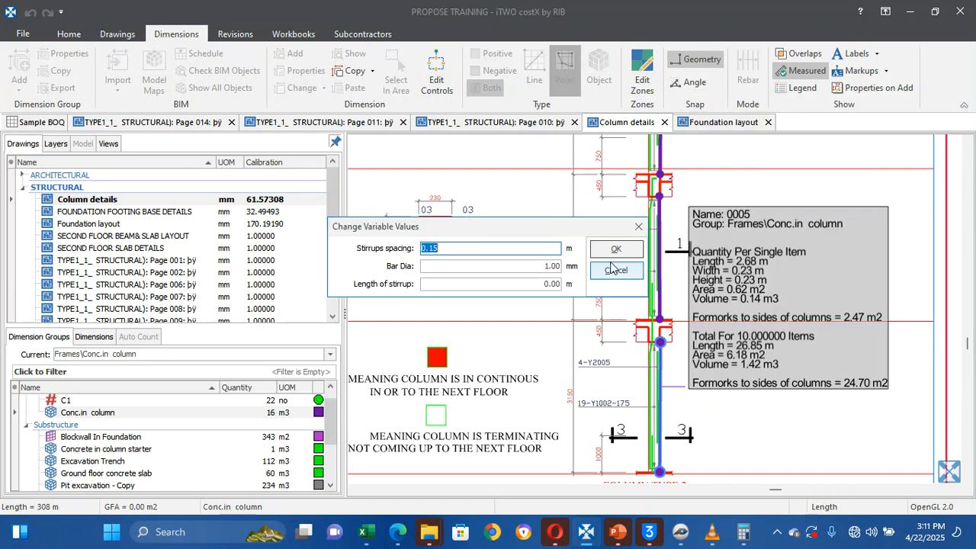
pyautogui.click(553, 266)
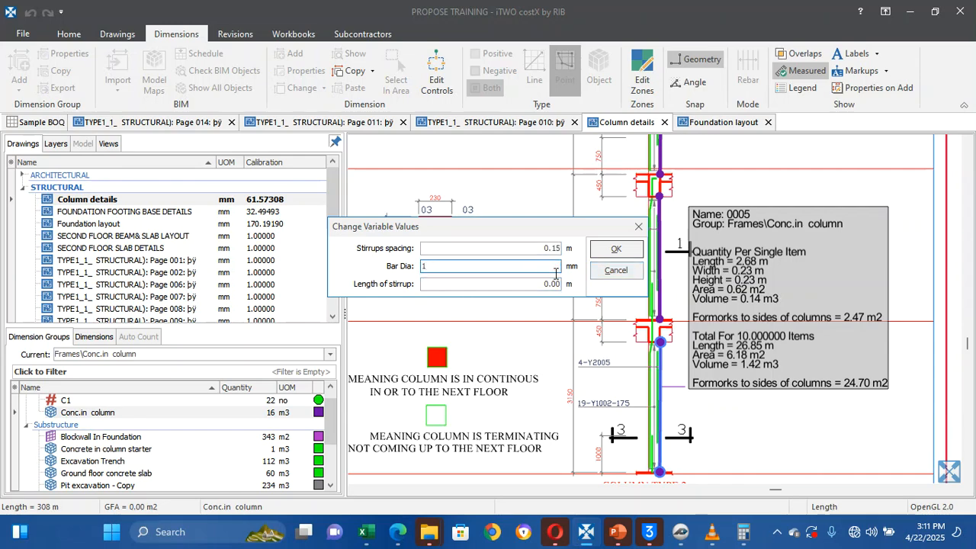
pyautogui.write('0')
pyautogui.click(511, 283)
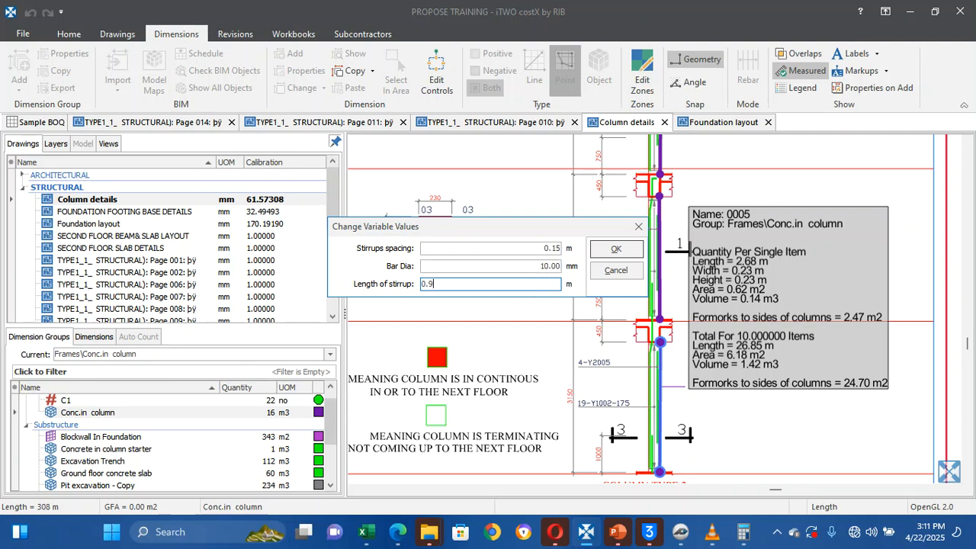
pyautogui.click(554, 265)
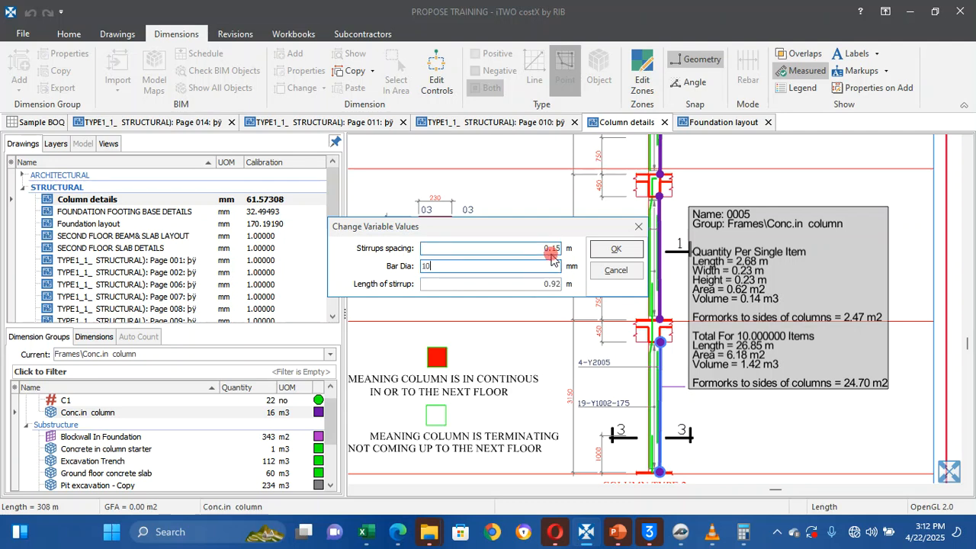
pyautogui.click(548, 249)
pyautogui.write('0')
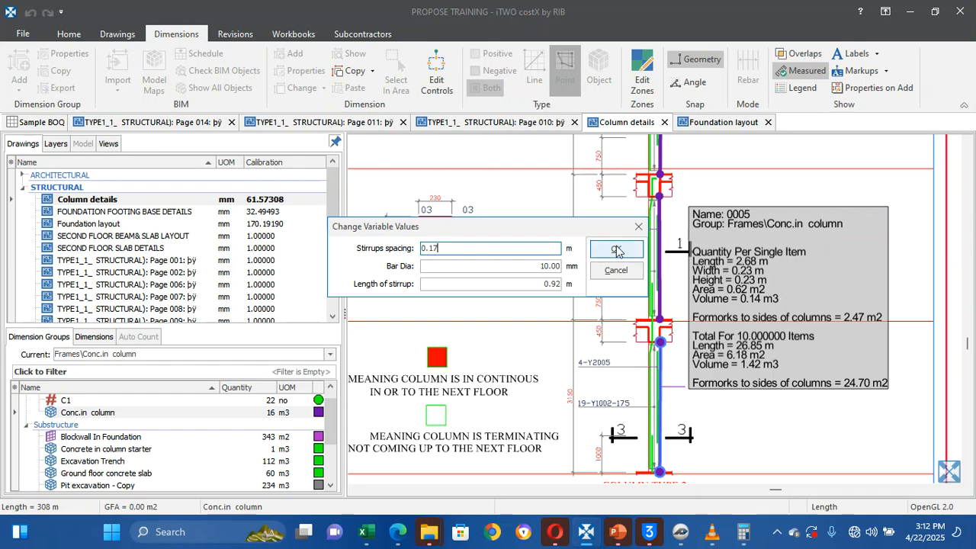
pyautogui.press('BackSpace')
pyautogui.write('8')
pyautogui.click(618, 253)
# Set the second floor dimension of column type 2 to bar diameter 10 mm, stirrup spacing 0.18 m and stirrup length 0.92 m
pyautogui.click(660, 231)
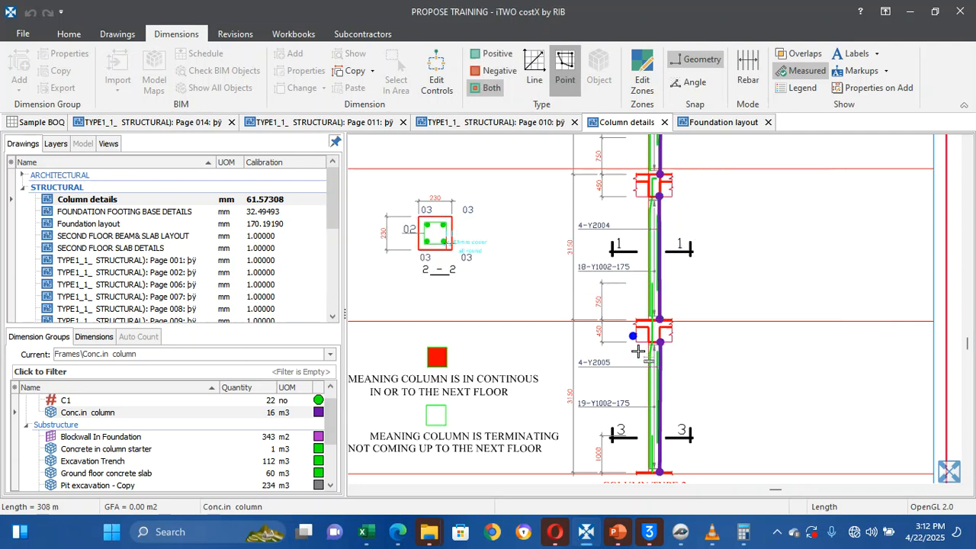
pyautogui.scroll(5, 675, 218)
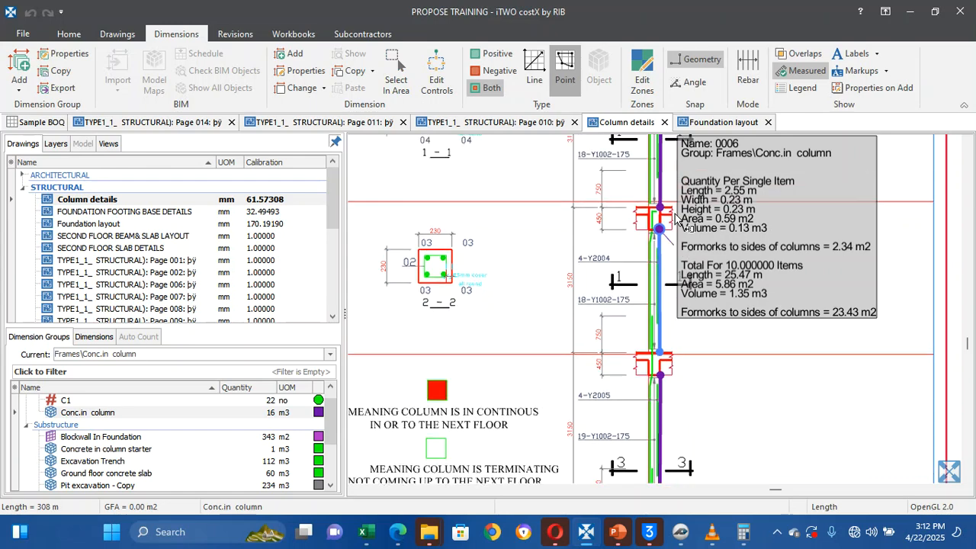
pyautogui.rightClick(663, 299)
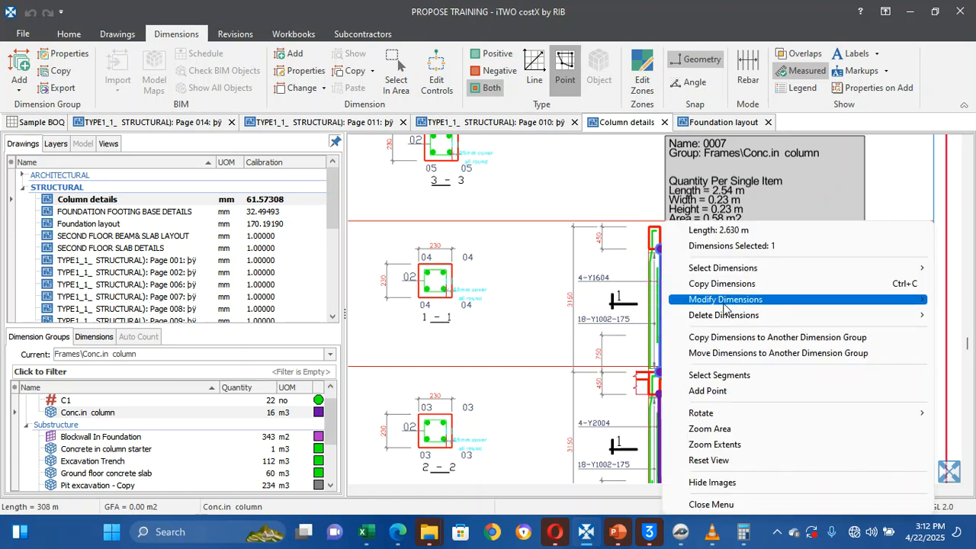
pyautogui.moveTo(720, 302)
pyautogui.click(578, 385)
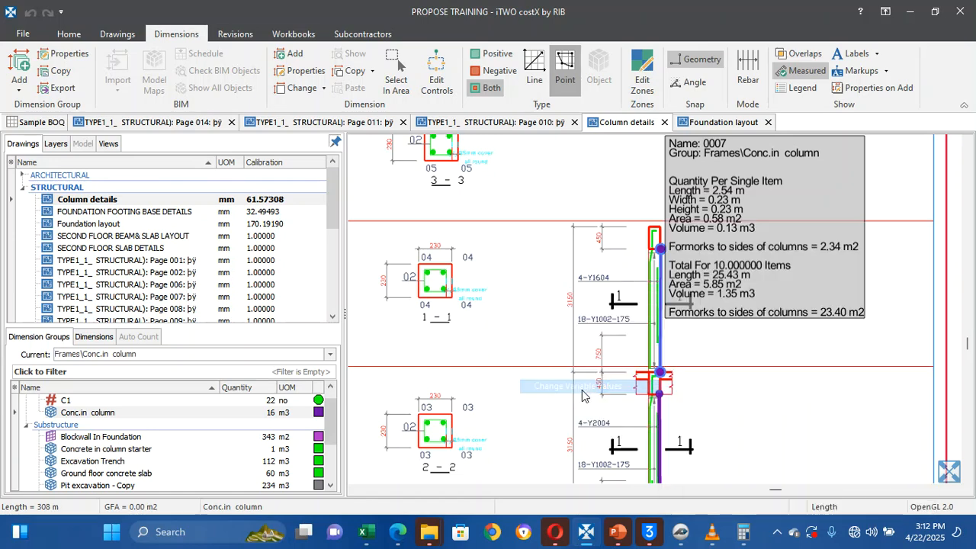
pyautogui.click(517, 269)
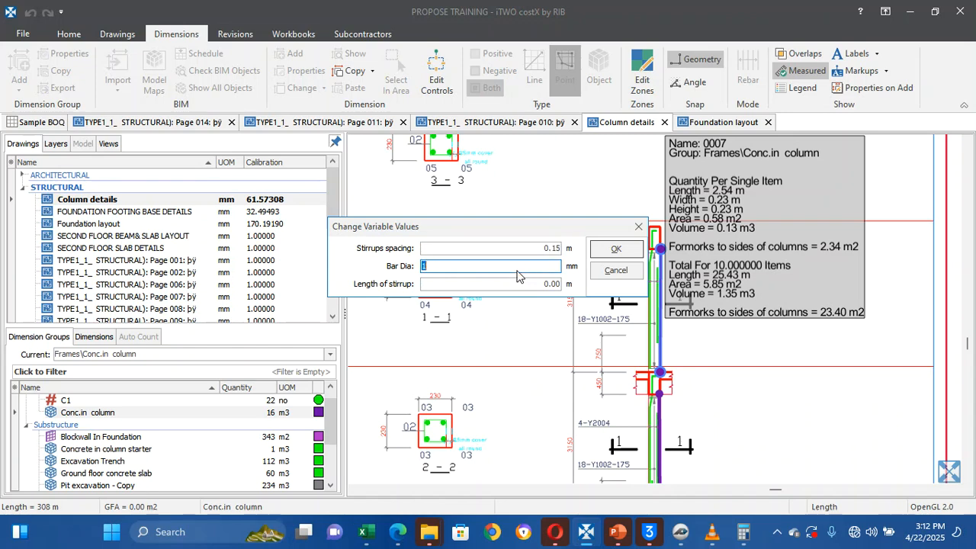
pyautogui.write('10')
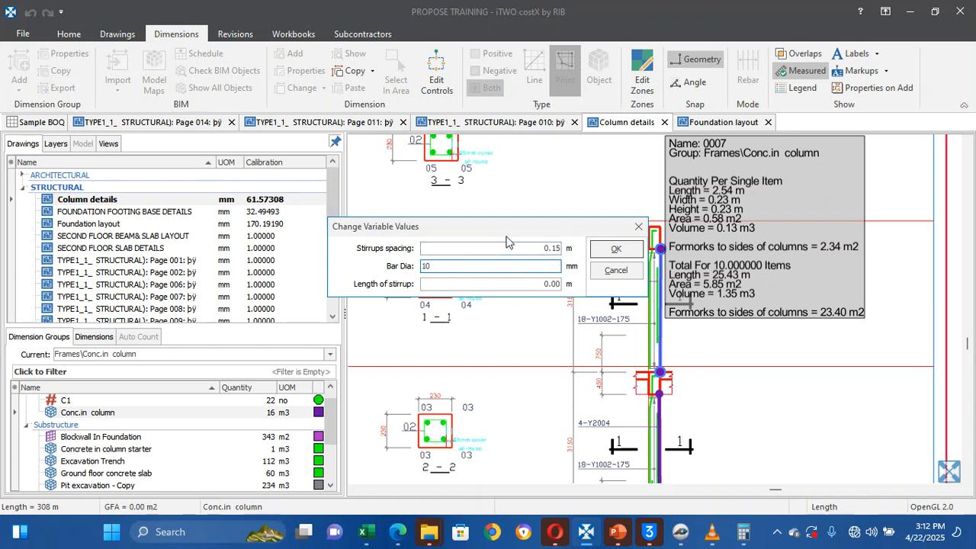
pyautogui.click(506, 246)
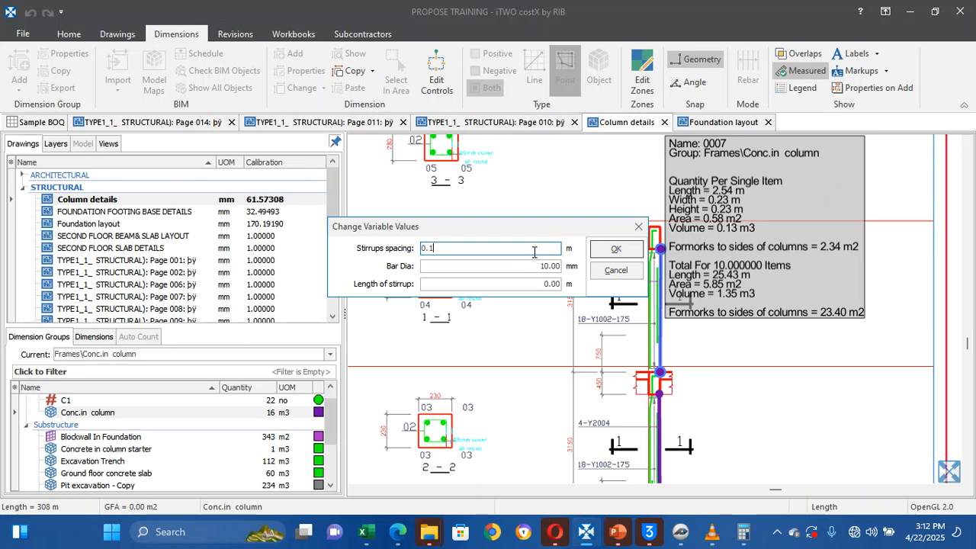
pyautogui.click(544, 292)
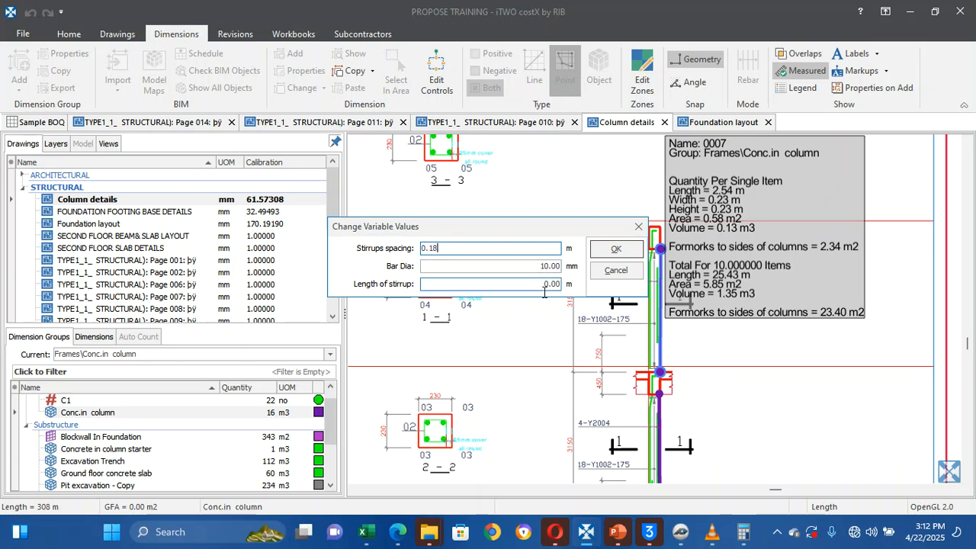
pyautogui.write('0.9')
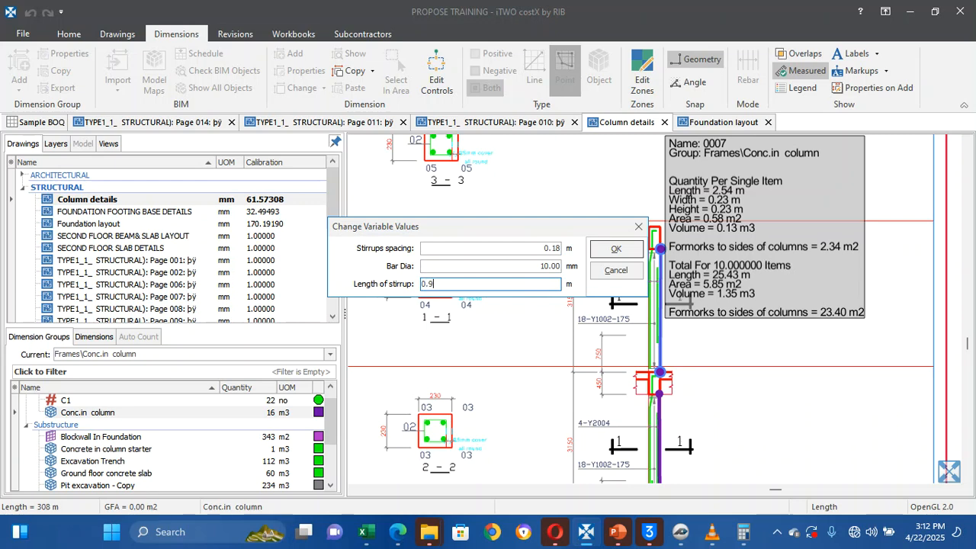
pyautogui.write('2')
pyautogui.click(616, 250)
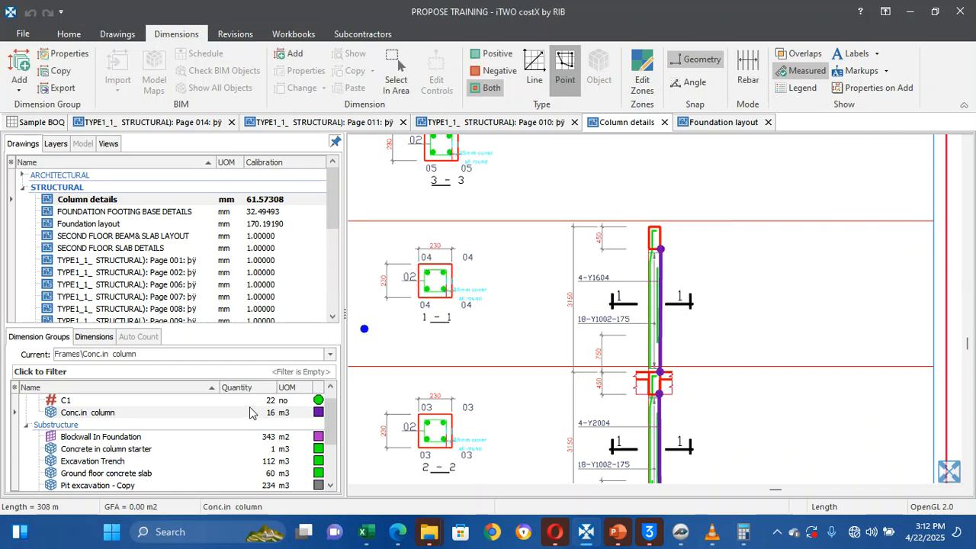
pyautogui.moveTo(250, 414)
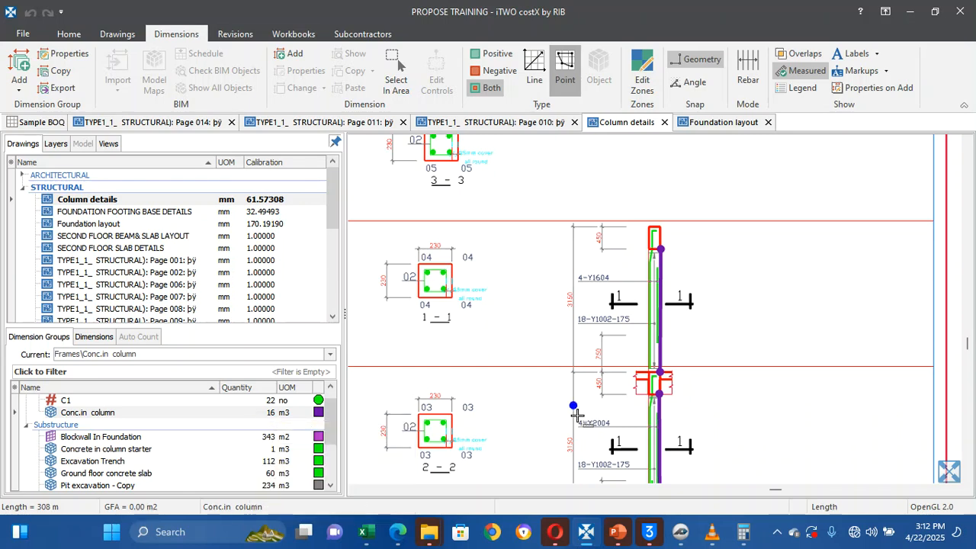
pyautogui.scroll(-3, 577, 416)
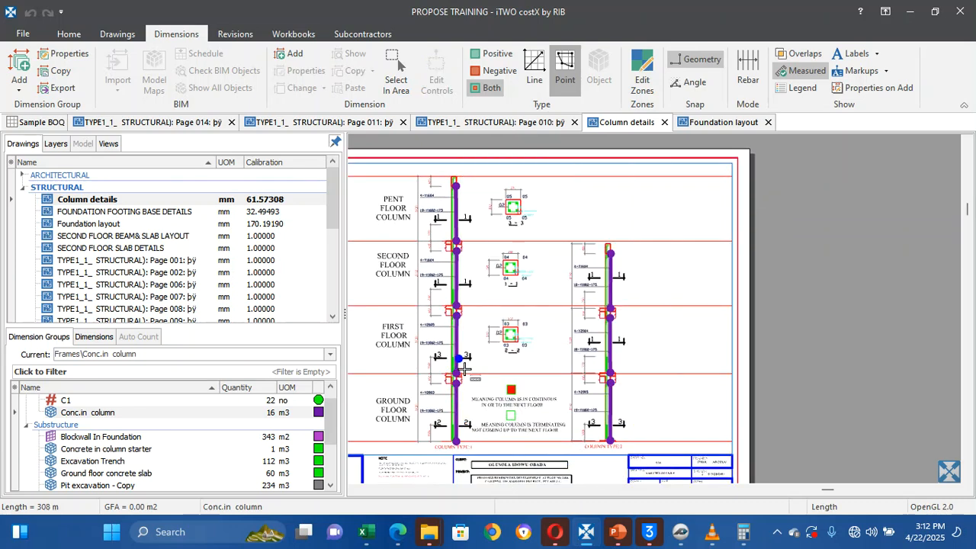
# Set the bar diameter to 10 mm for the second floor column dimension of column type 1
pyautogui.click(463, 288)
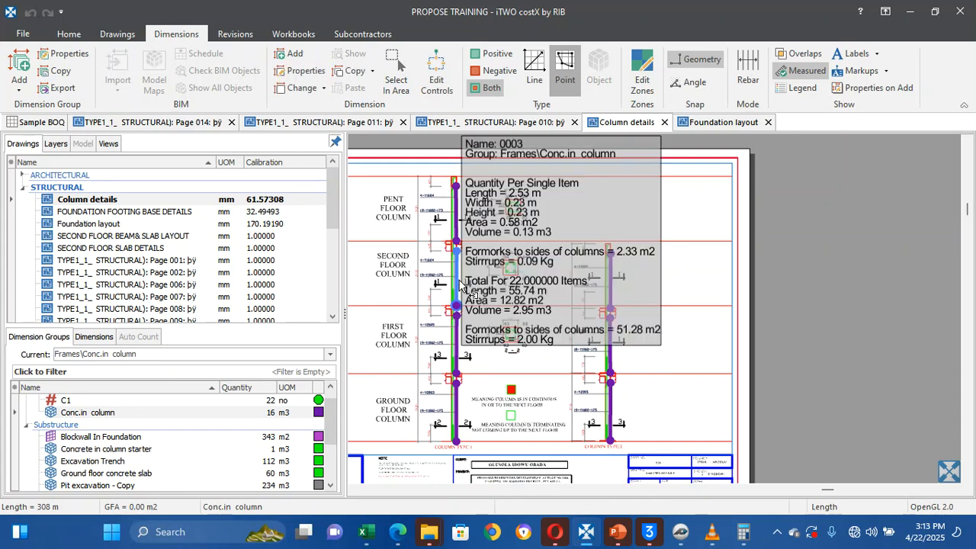
pyautogui.click(464, 217)
pyautogui.click(462, 288)
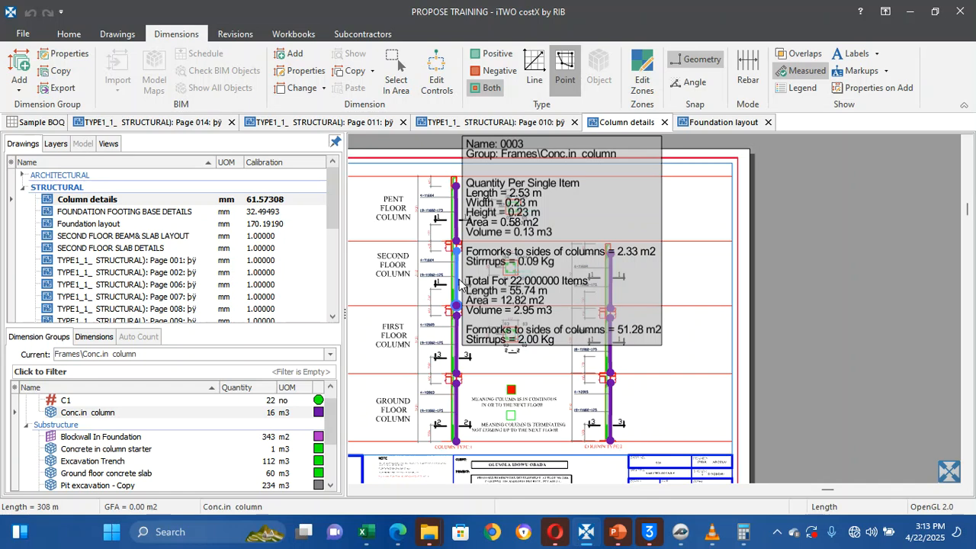
pyautogui.rightClick(465, 289)
pyautogui.moveTo(507, 79)
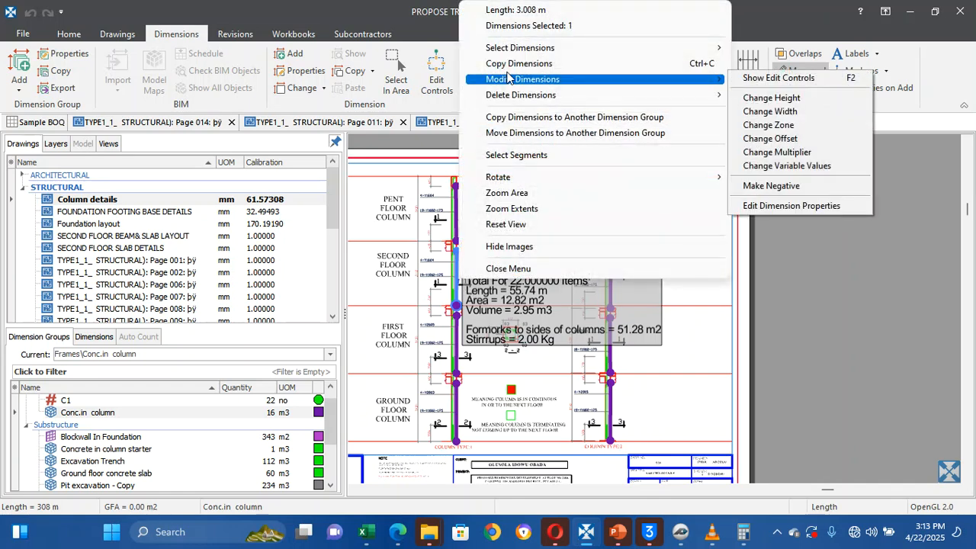
pyautogui.click(806, 166)
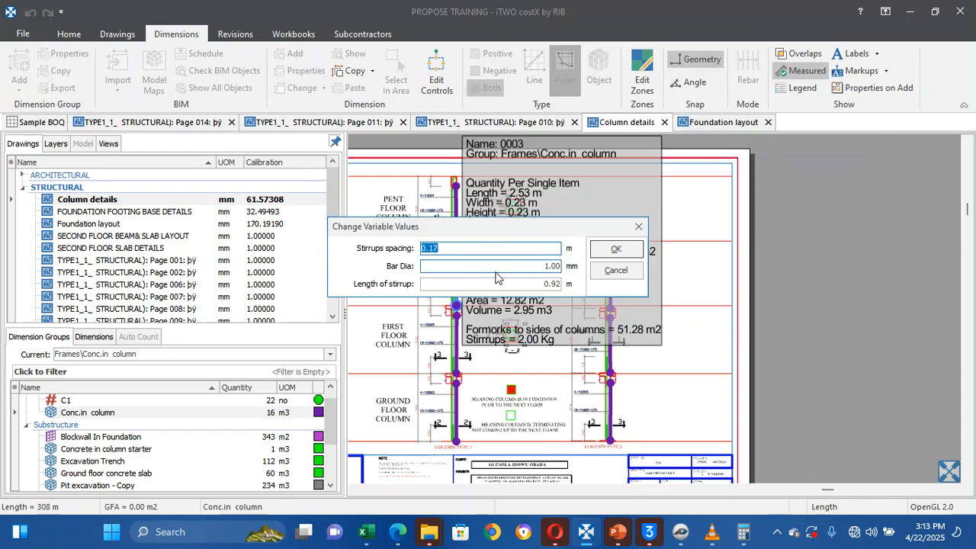
pyautogui.click(543, 266)
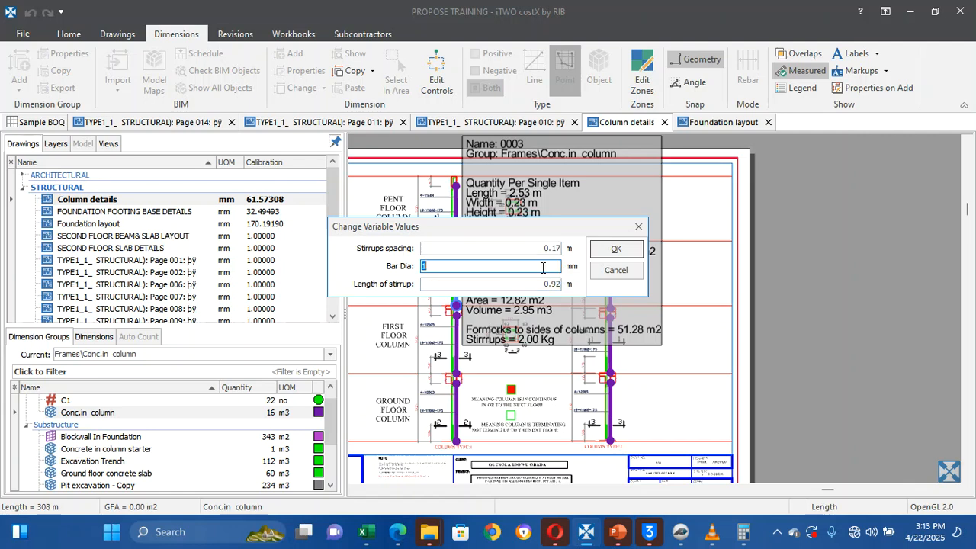
pyautogui.write('0')
pyautogui.click(607, 254)
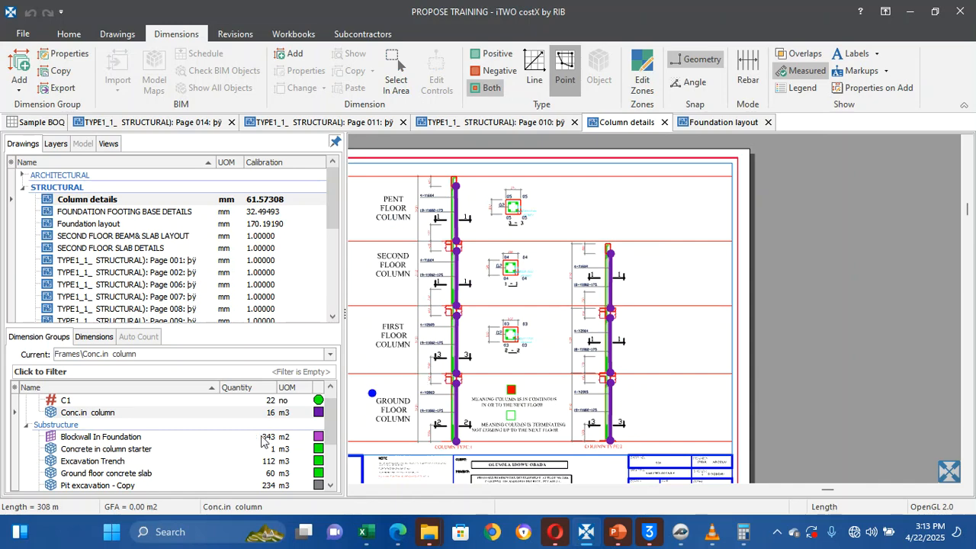
pyautogui.click(460, 300)
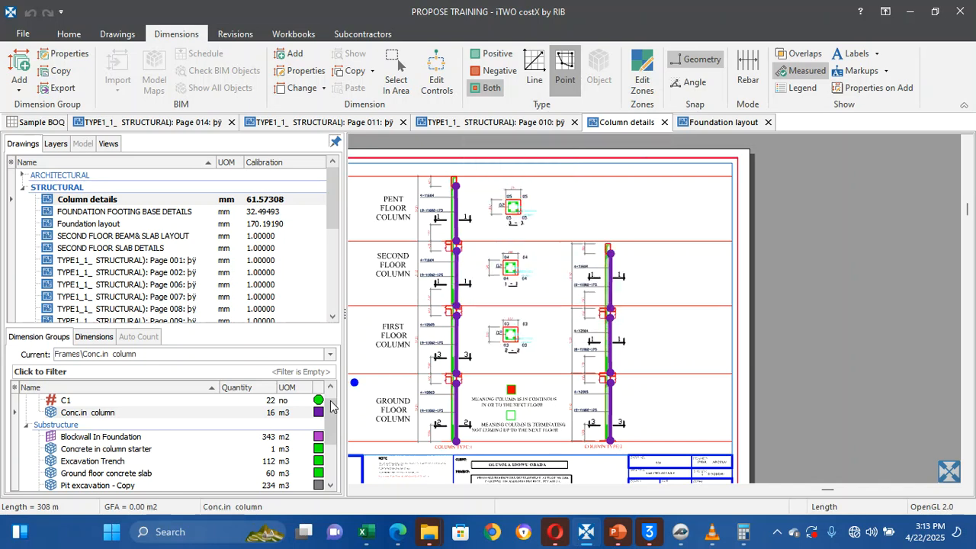
pyautogui.moveTo(271, 419)
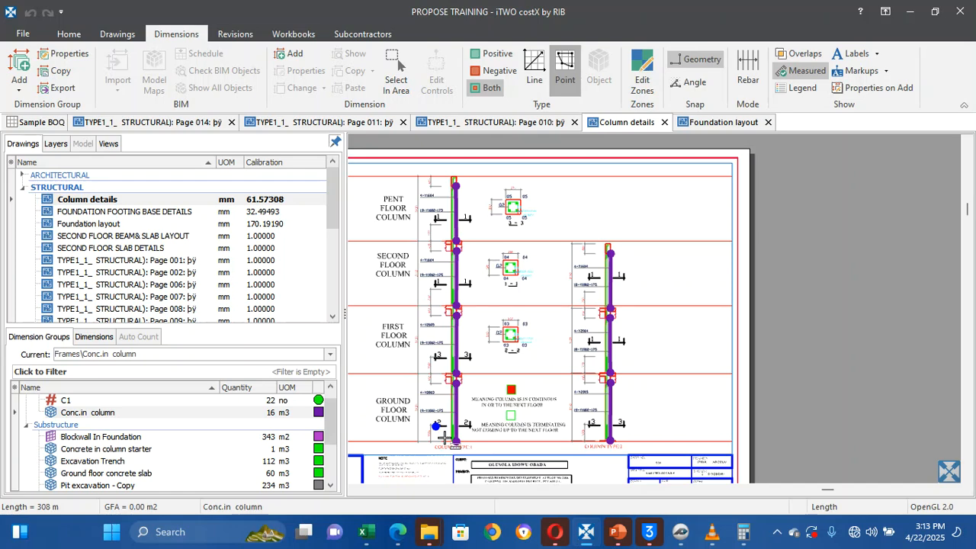
pyautogui.moveTo(305, 417)
pyautogui.scroll(-2, 214, 412)
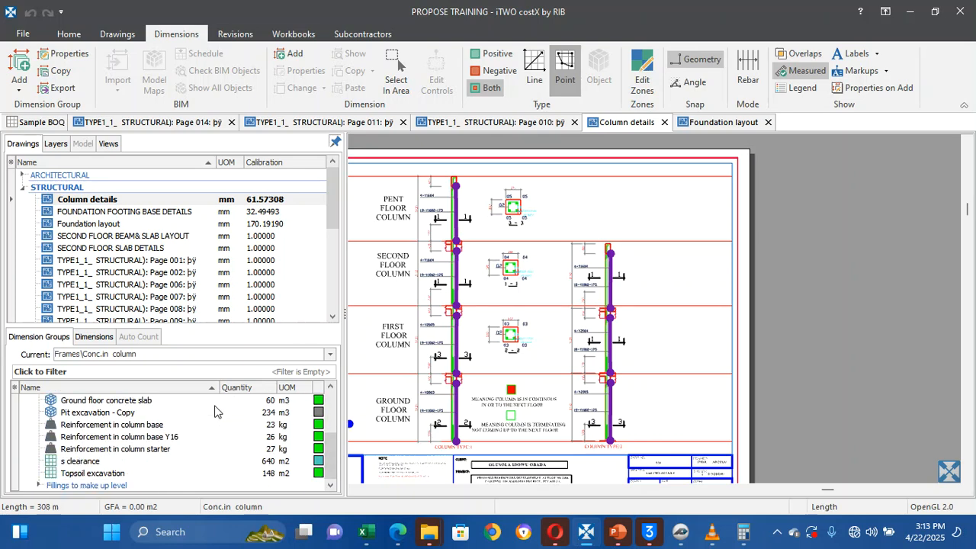
pyautogui.scroll(3, 214, 411)
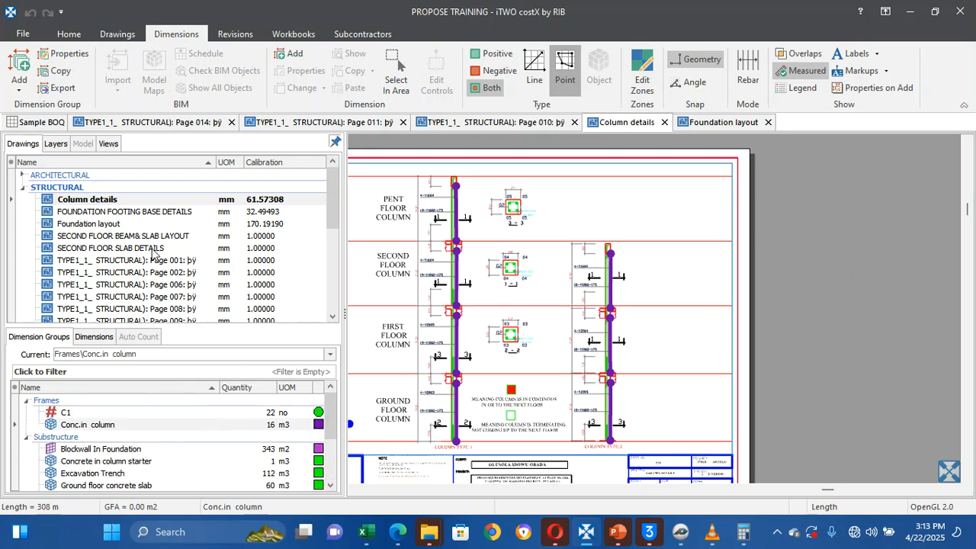
# Start a new dimension group from the standard group "Reinforcement in column starter", accepting the overwrite of its BIM and measured dimension values
pyautogui.click(21, 67)
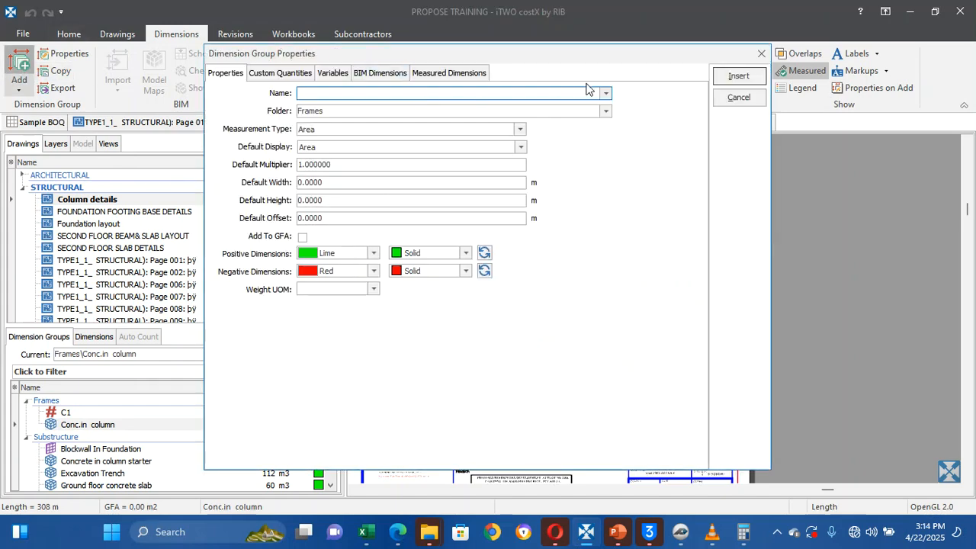
pyautogui.click(605, 92)
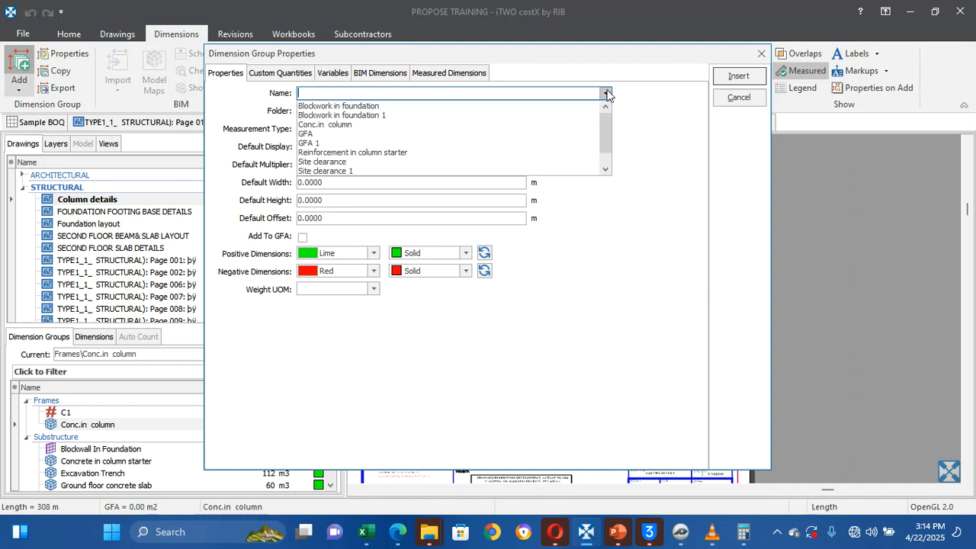
pyautogui.click(458, 153)
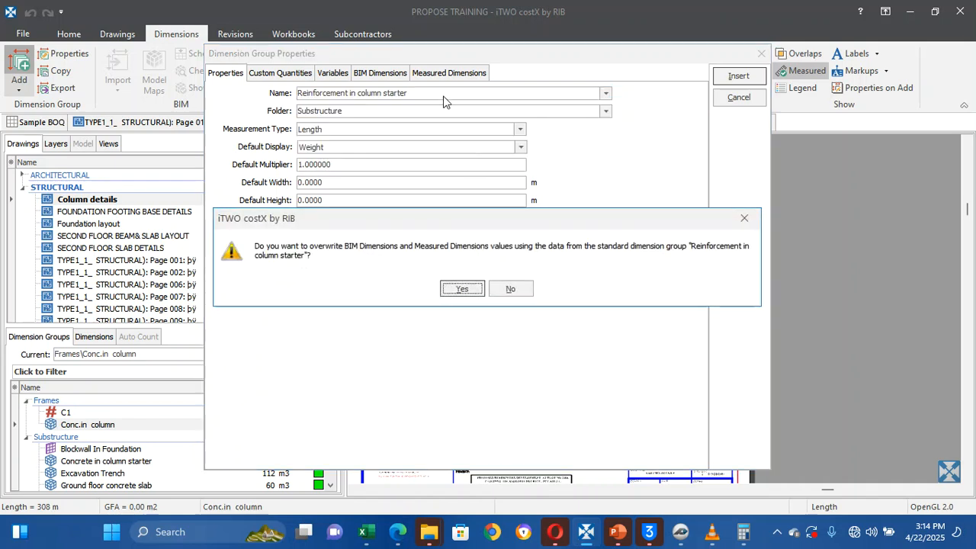
pyautogui.click(465, 287)
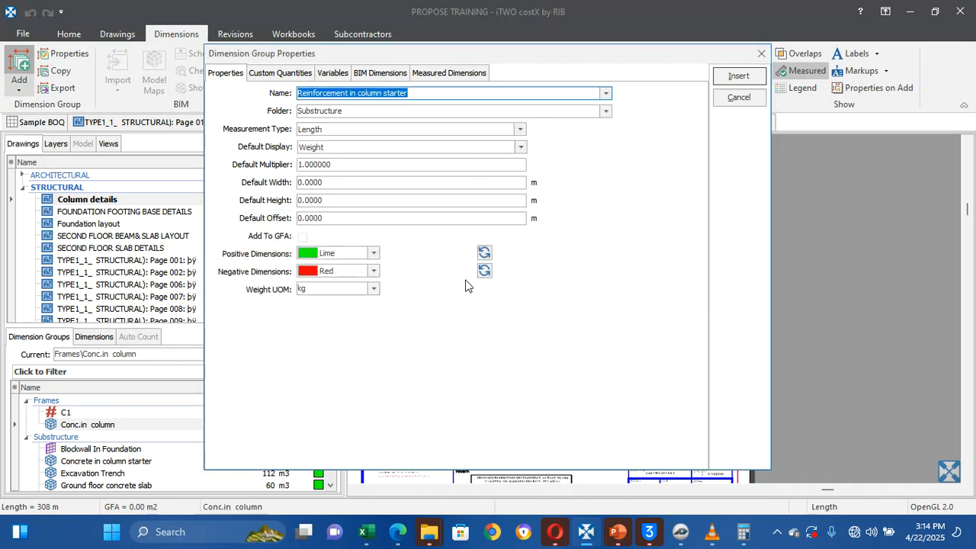
# Rename the new dimension group "Reinforcement in column" and assign it to the Frames folder
pyautogui.click(452, 95)
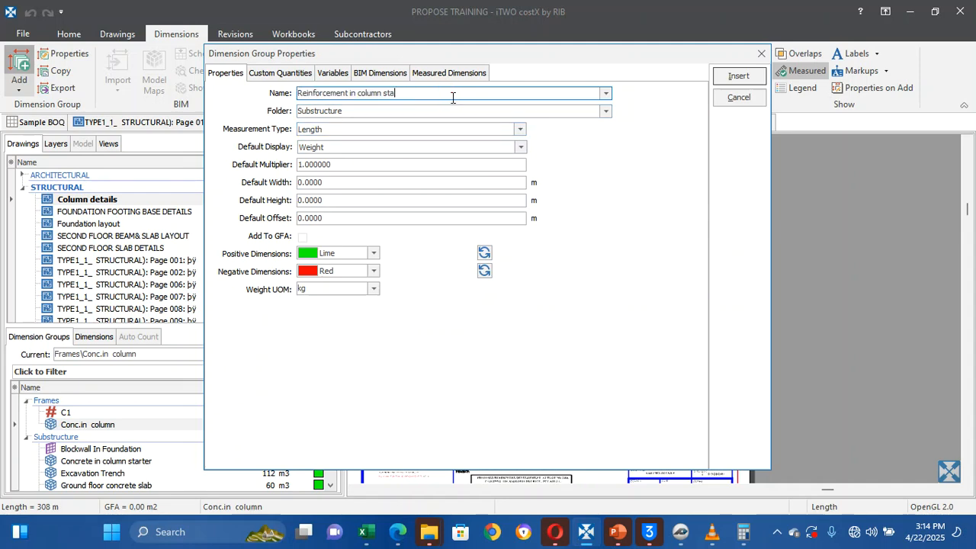
pyautogui.press('BackSpace')
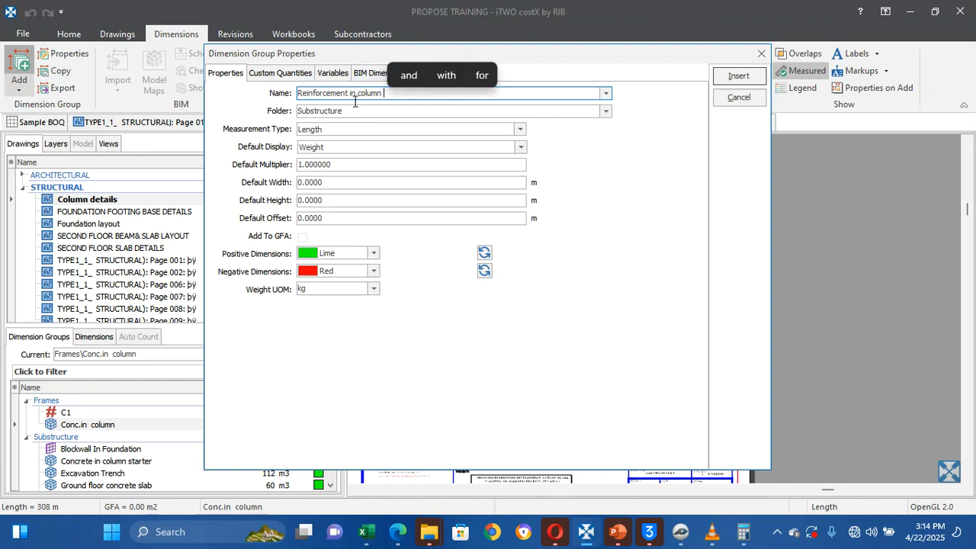
pyautogui.click(605, 112)
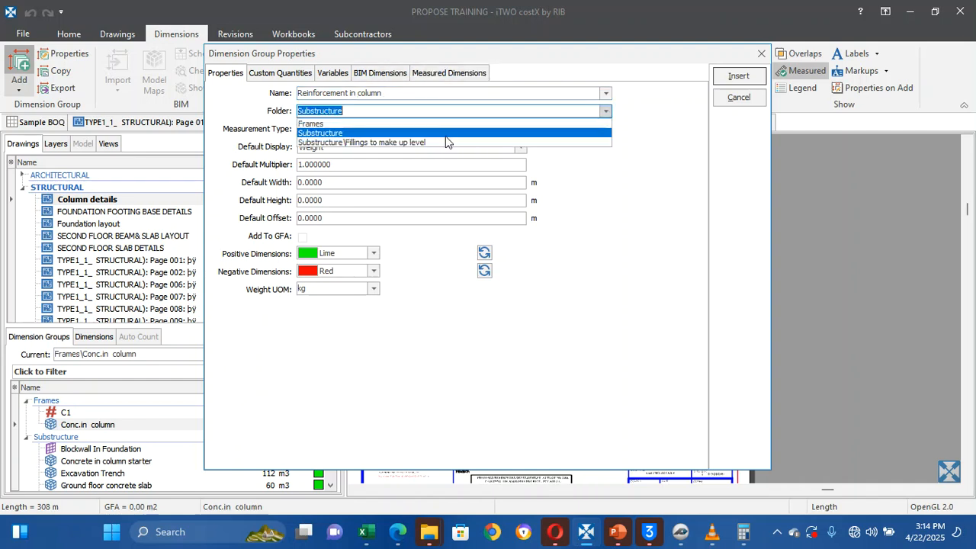
pyautogui.click(471, 125)
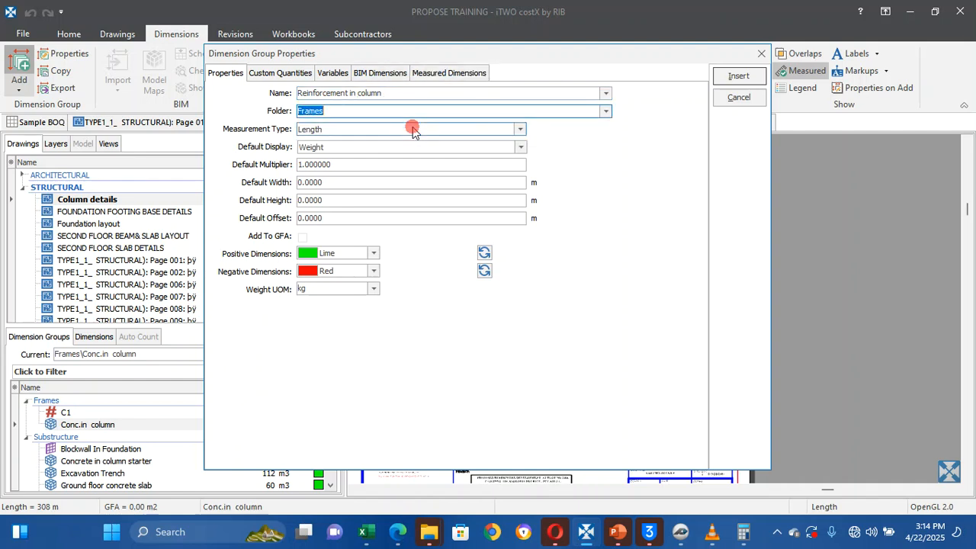
# Remove the 2.47 factor from the measured dimensions' Weight expression and append a multiplication sign after XVAR("Nr of bars")
pyautogui.click(301, 76)
pyautogui.click(438, 75)
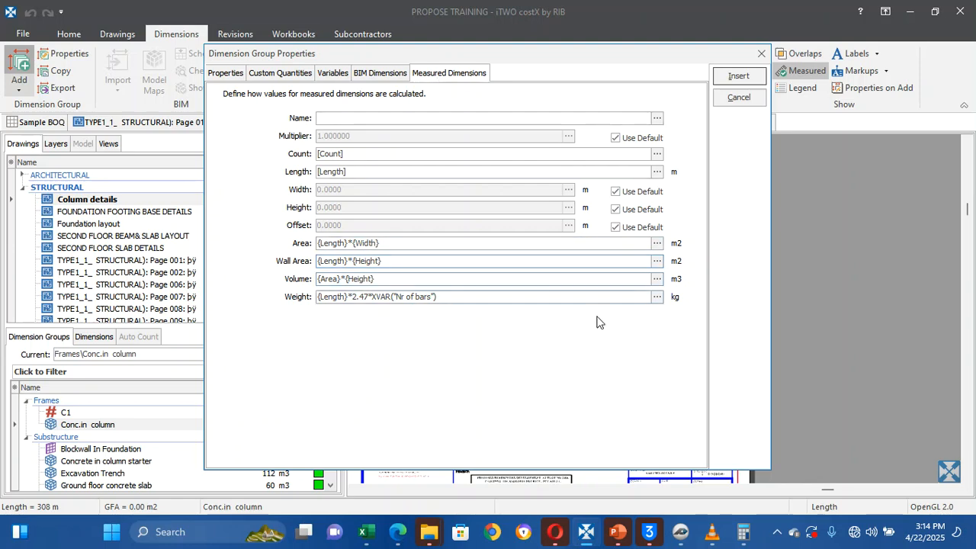
pyautogui.click(657, 297)
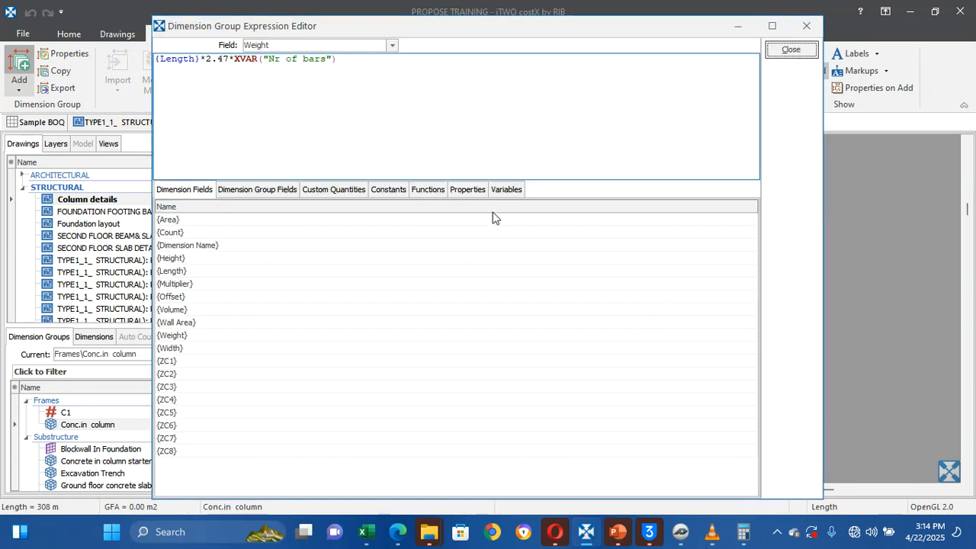
pyautogui.click(234, 59)
pyautogui.press('BackSpace')
pyautogui.press('BackSpace')
pyautogui.press('BackSpace')
pyautogui.press('BackSpace')
pyautogui.press('BackSpace')
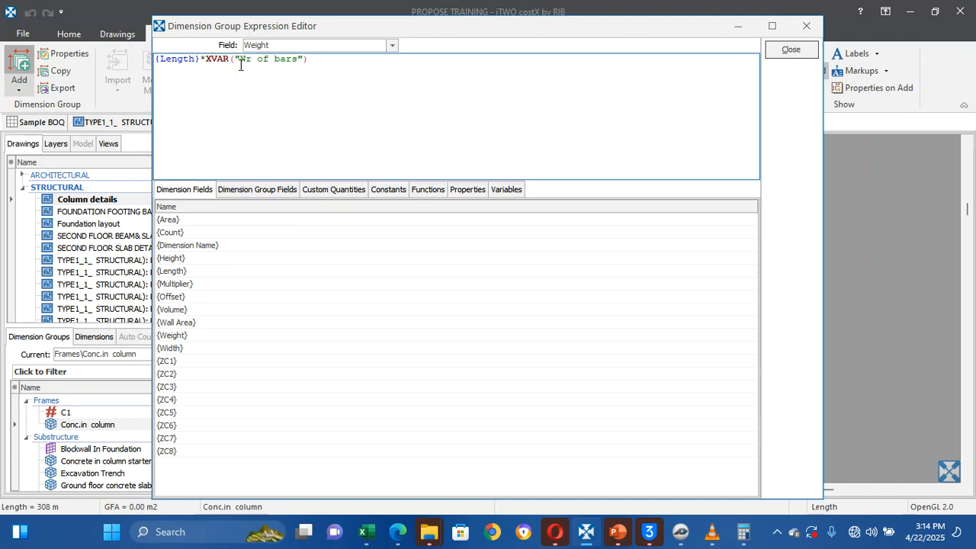
pyautogui.click(374, 73)
pyautogui.write('*')
# Define a new dimension group variable named "Bar Dia" with type Number and unit mm
pyautogui.click(503, 189)
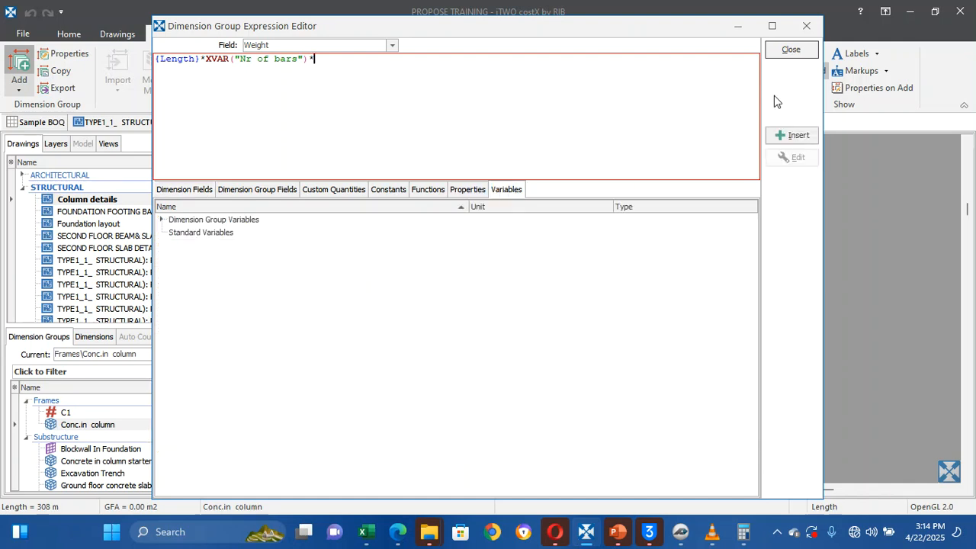
pyautogui.click(792, 142)
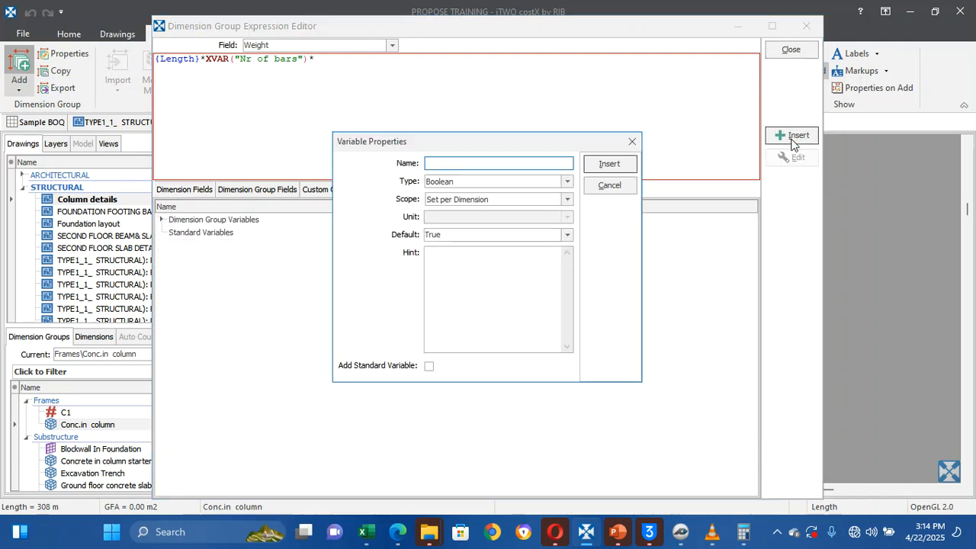
pyautogui.click(523, 165)
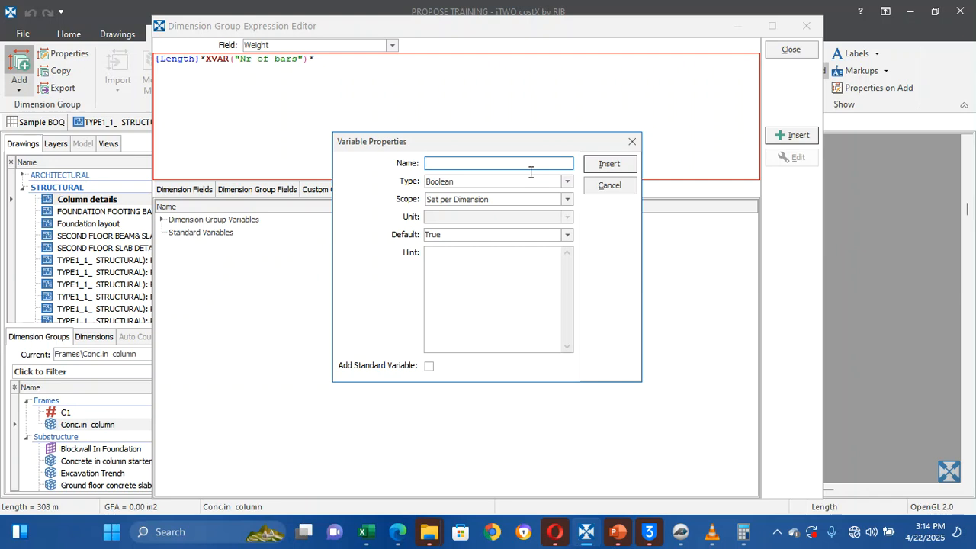
pyautogui.write('Bar ')
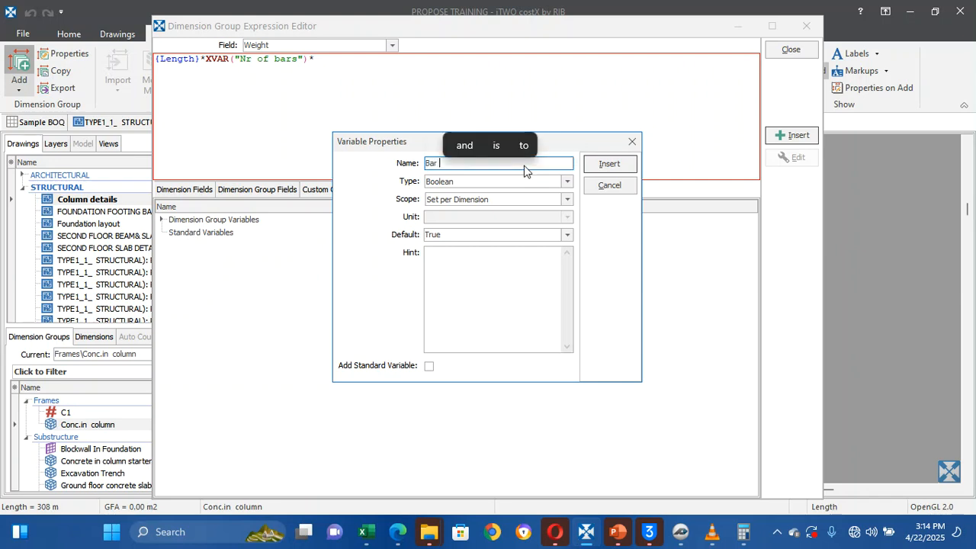
pyautogui.write('Dia')
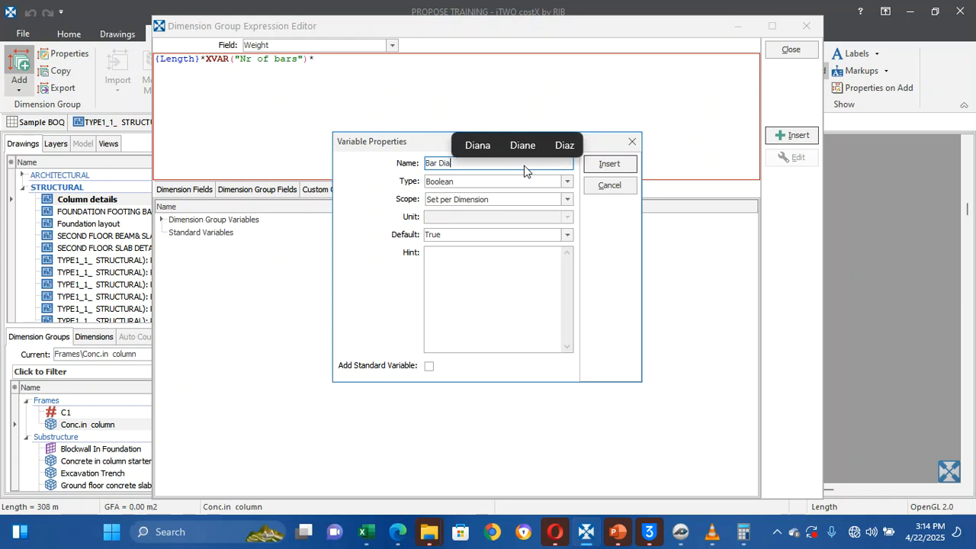
pyautogui.click(564, 182)
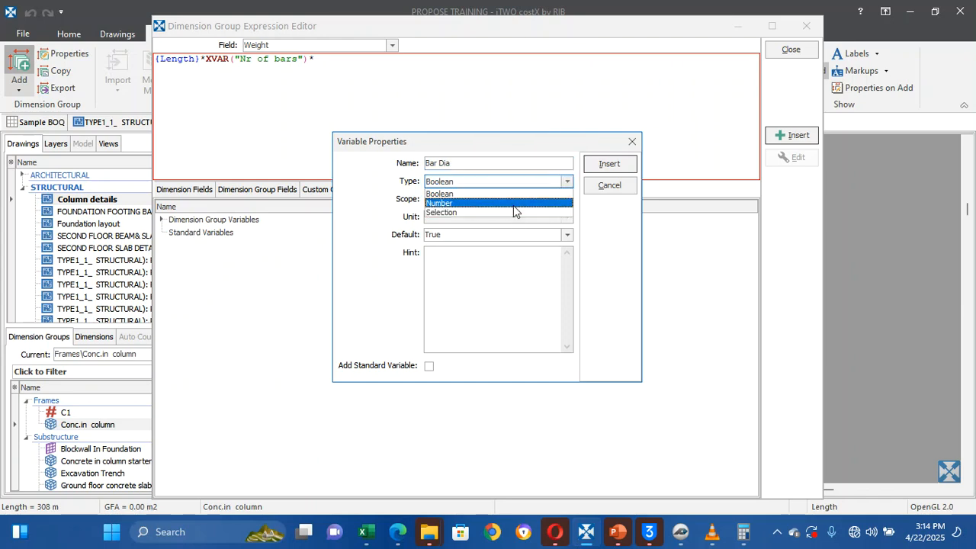
pyautogui.click(513, 205)
pyautogui.click(566, 216)
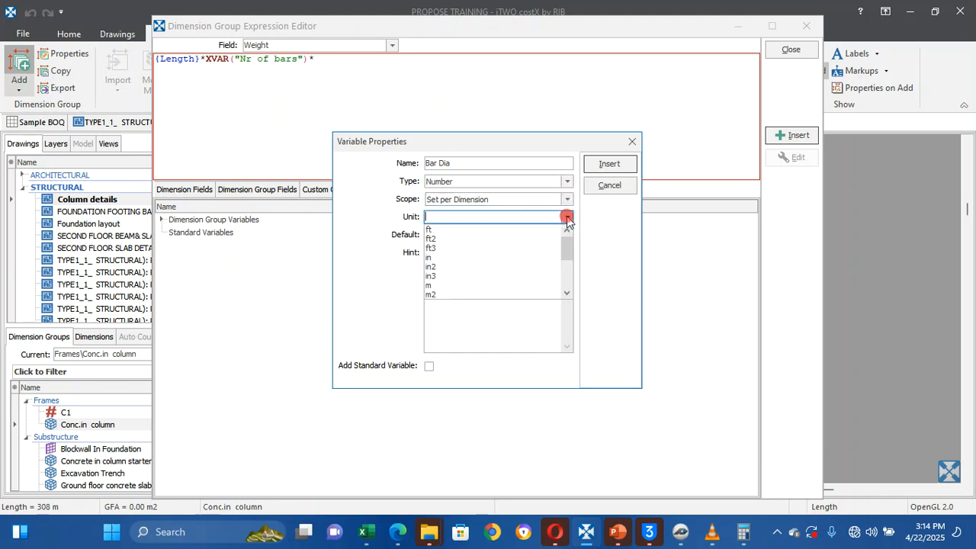
pyautogui.moveTo(569, 255); pyautogui.dragTo(569, 282)
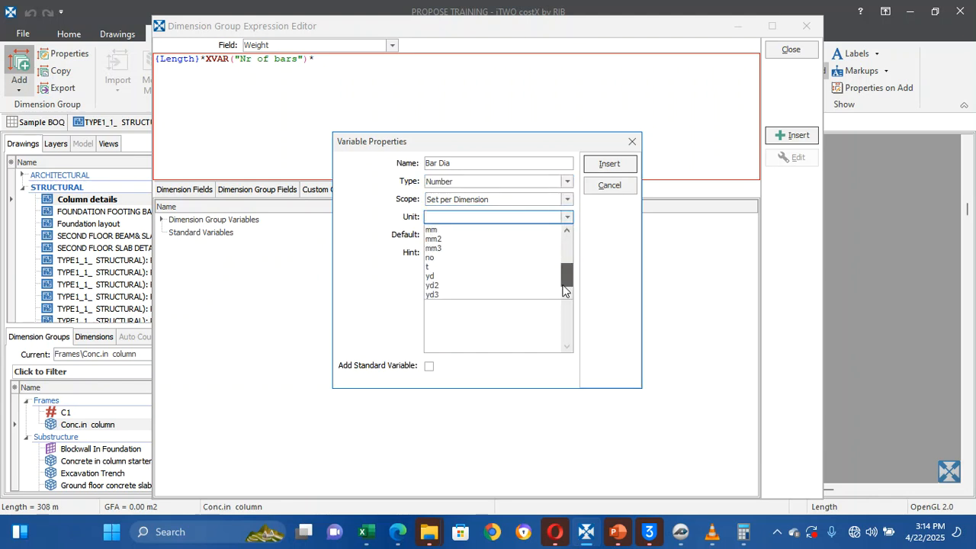
pyautogui.click(507, 230)
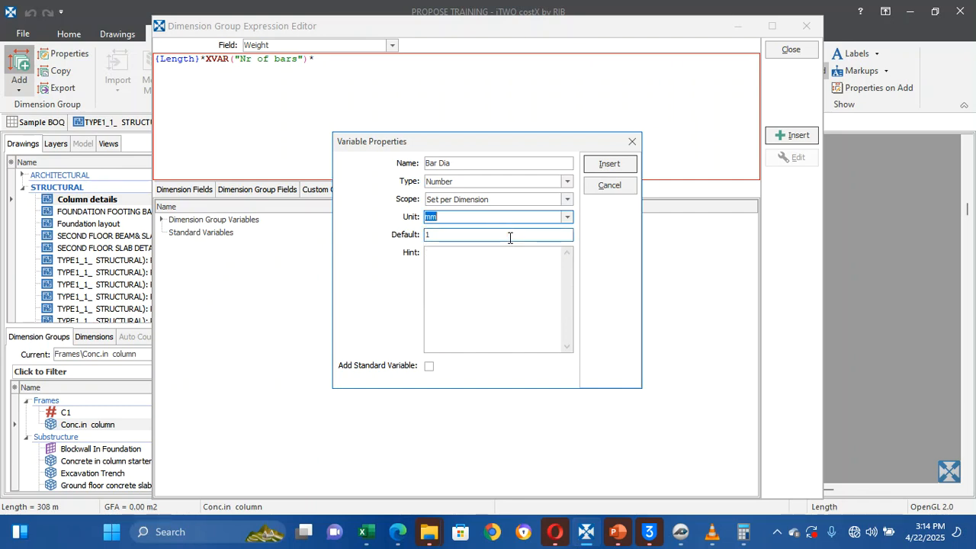
# Set the default value of the Bar Dia variable to 0 and insert the variable
pyautogui.click(514, 243)
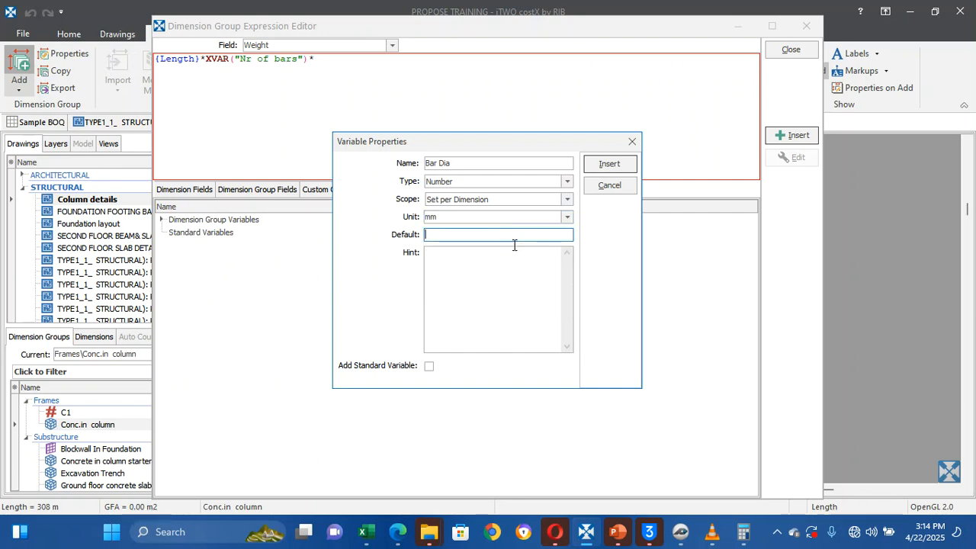
pyautogui.click(548, 254)
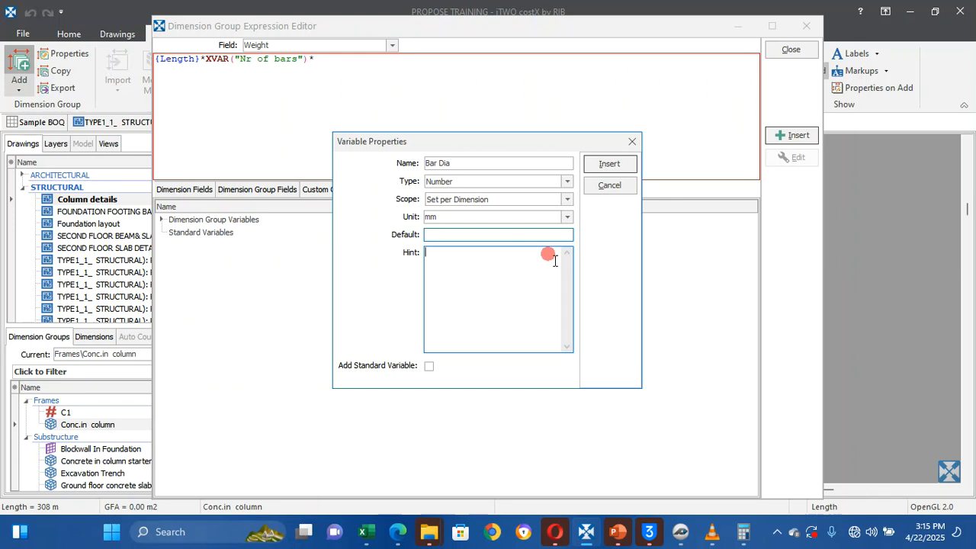
pyautogui.click(512, 238)
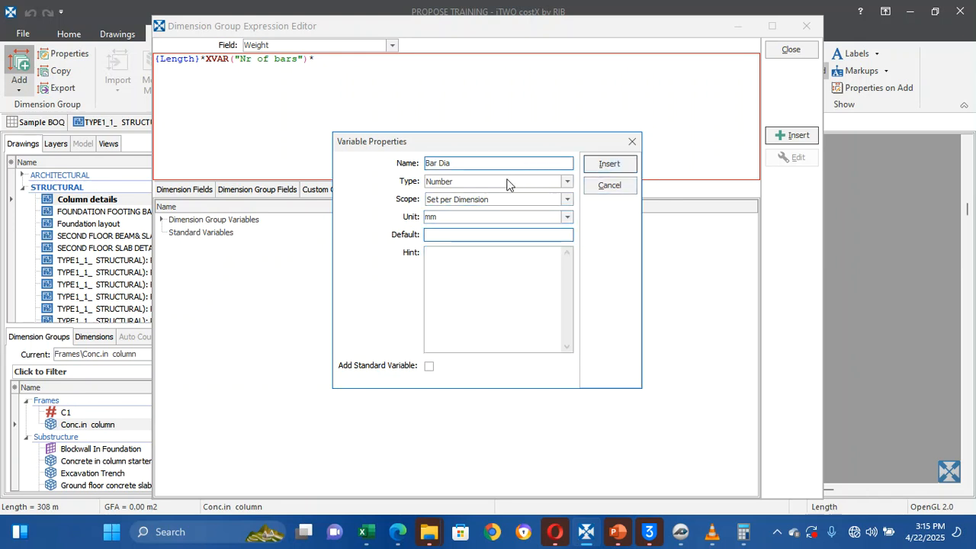
pyautogui.click(599, 165)
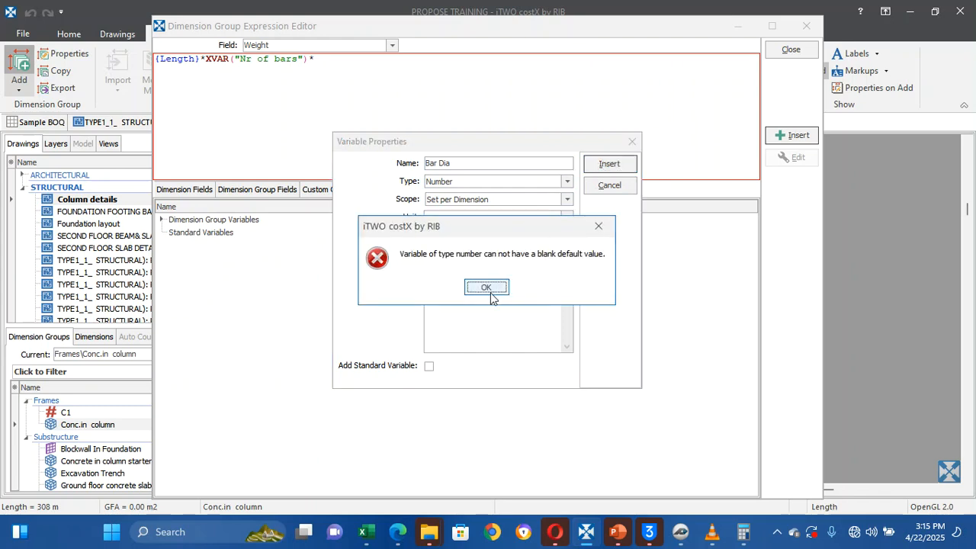
pyautogui.click(488, 289)
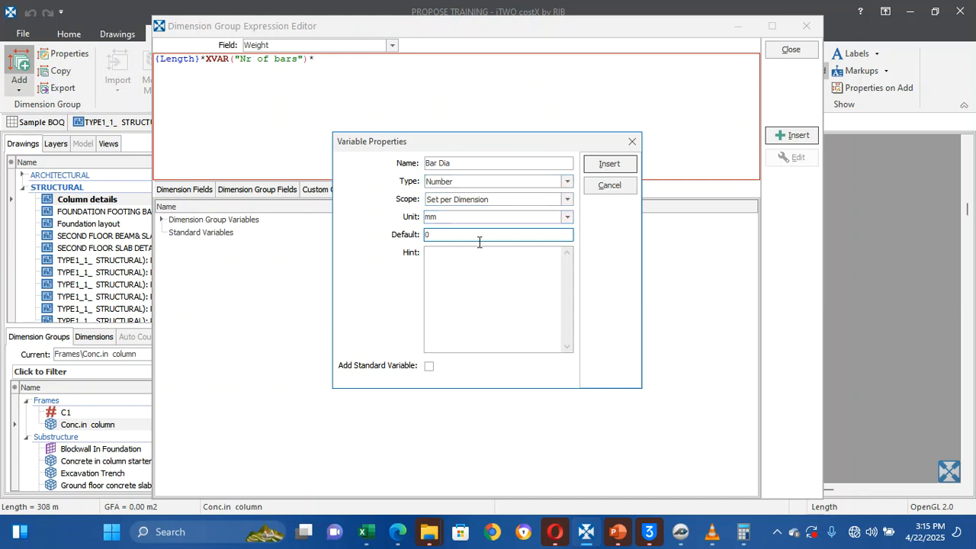
pyautogui.write('0')
pyautogui.click(614, 164)
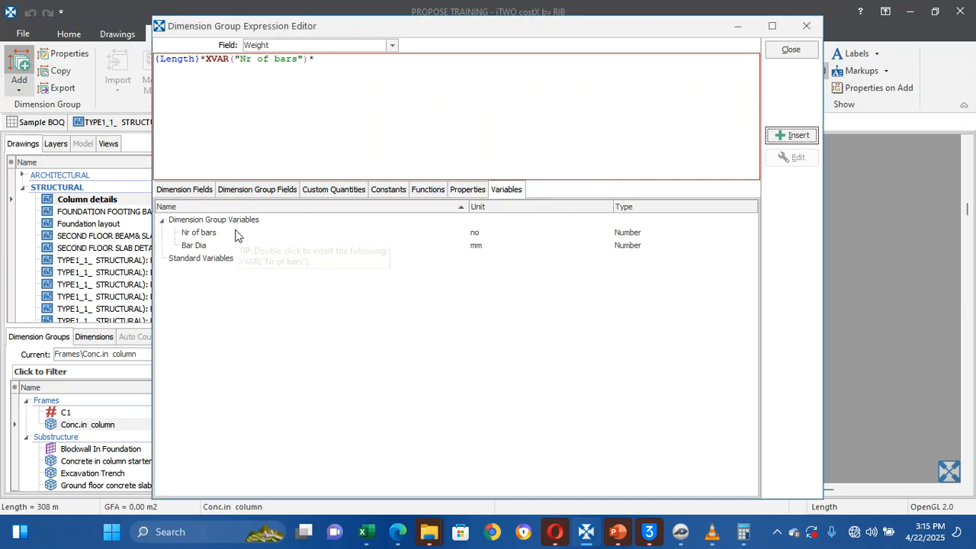
# Complete the Weight expression by appending (XVAR("Bar Dia")*XVAR("Bar Dia")/162.2) and close the expression editor
pyautogui.click(351, 74)
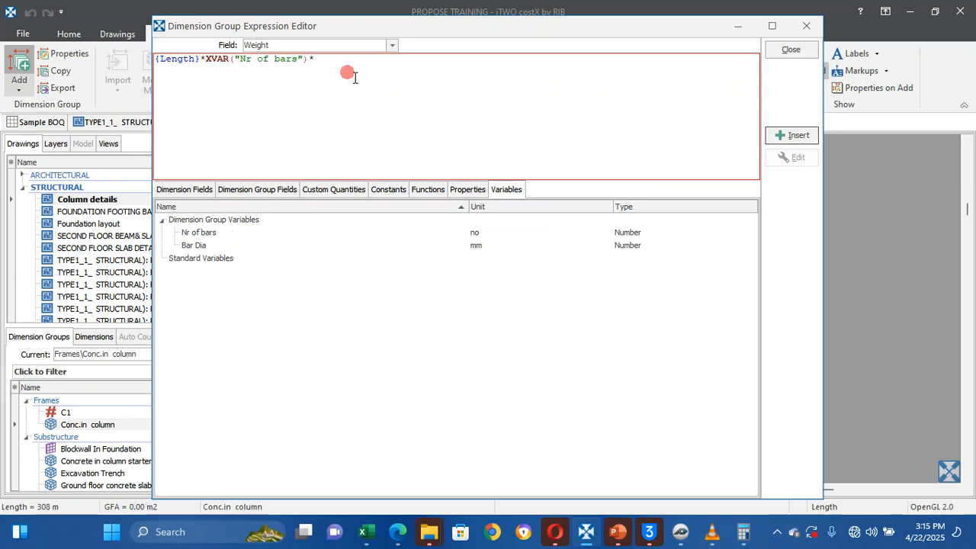
pyautogui.write('(')
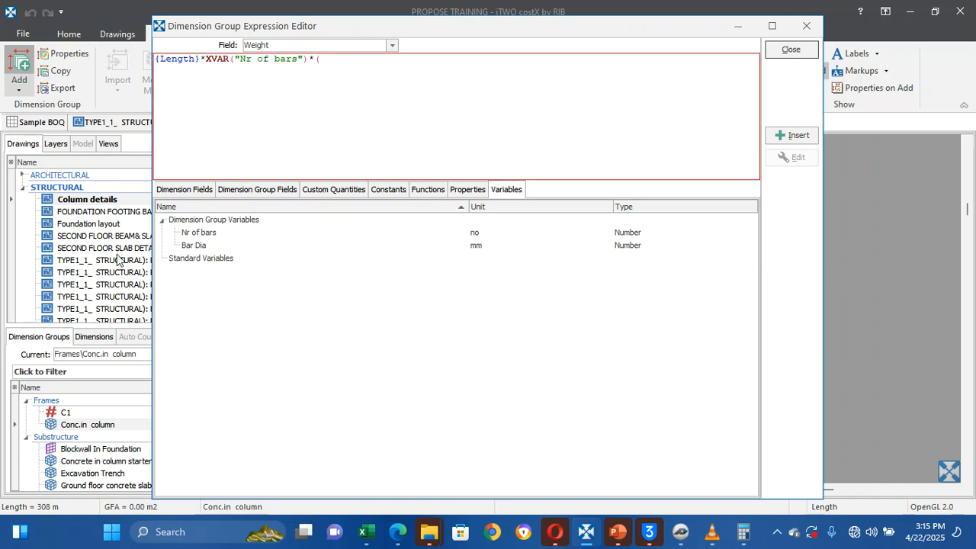
pyautogui.doubleClick(193, 246)
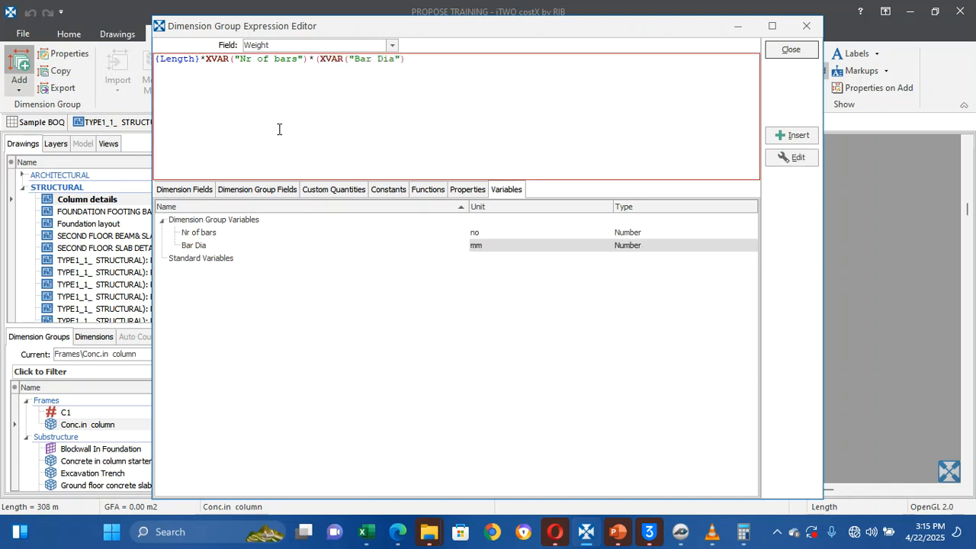
pyautogui.write('*')
pyautogui.doubleClick(193, 245)
pyautogui.write('/162.2')
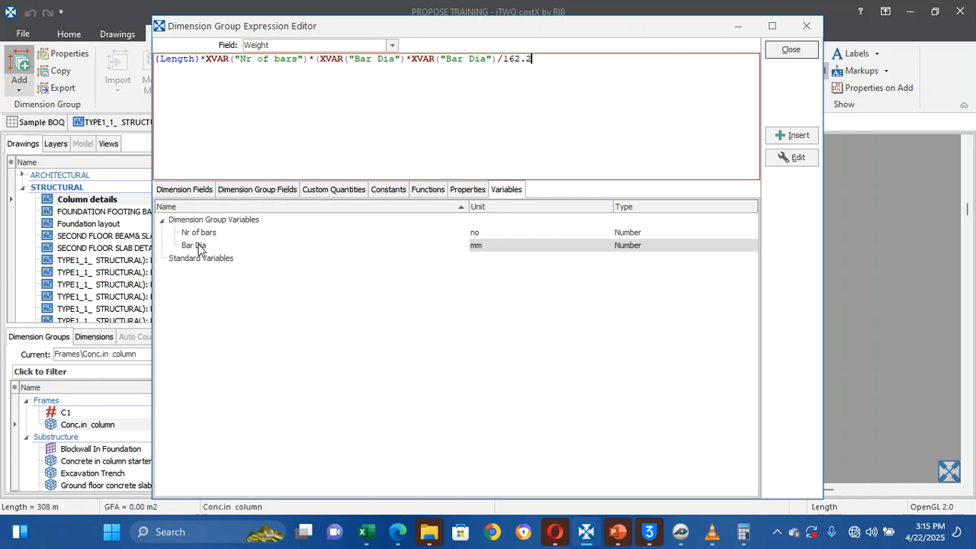
pyautogui.write(')')
pyautogui.click(790, 51)
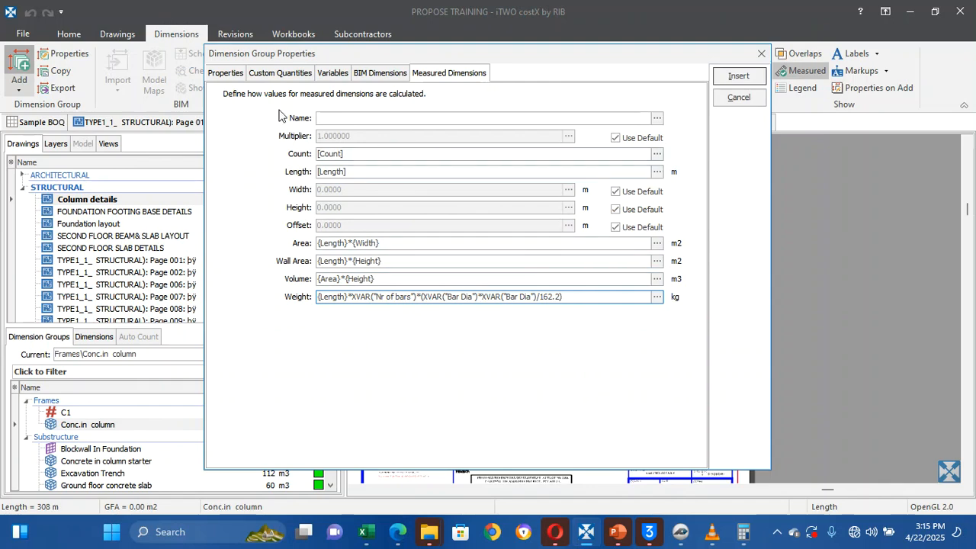
# Check the group's general properties and measured dimension formulas, and insert the "Reinforcement in column" dimension group
pyautogui.click(237, 71)
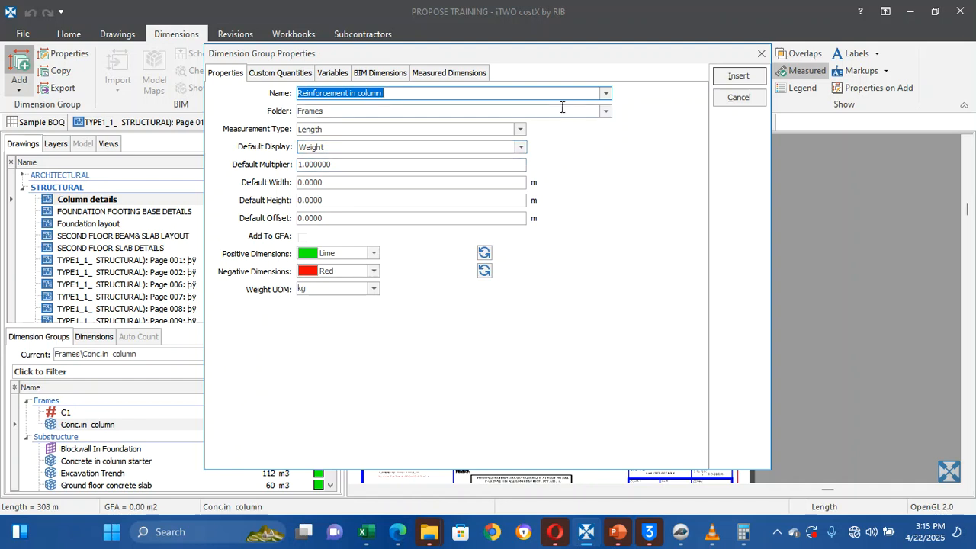
pyautogui.click(465, 76)
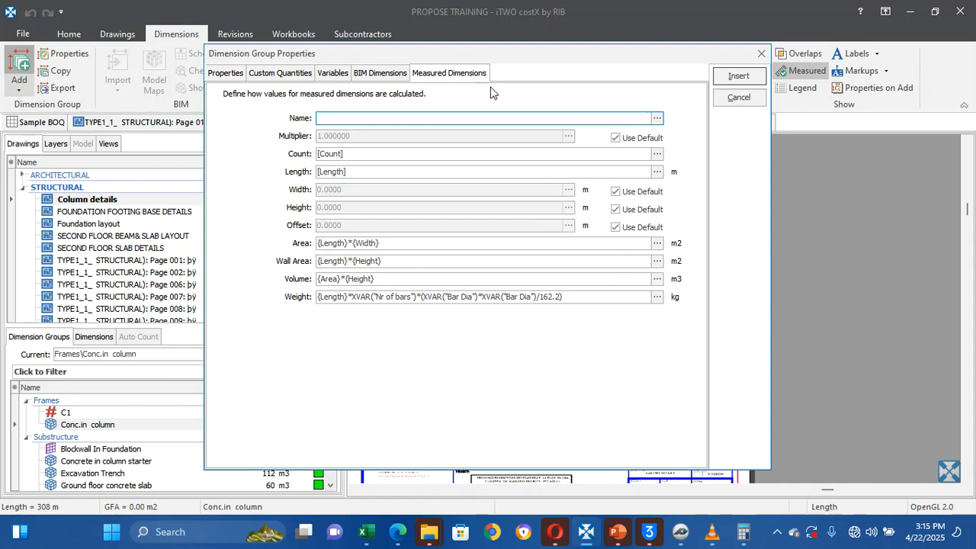
pyautogui.click(740, 78)
pyautogui.click(739, 77)
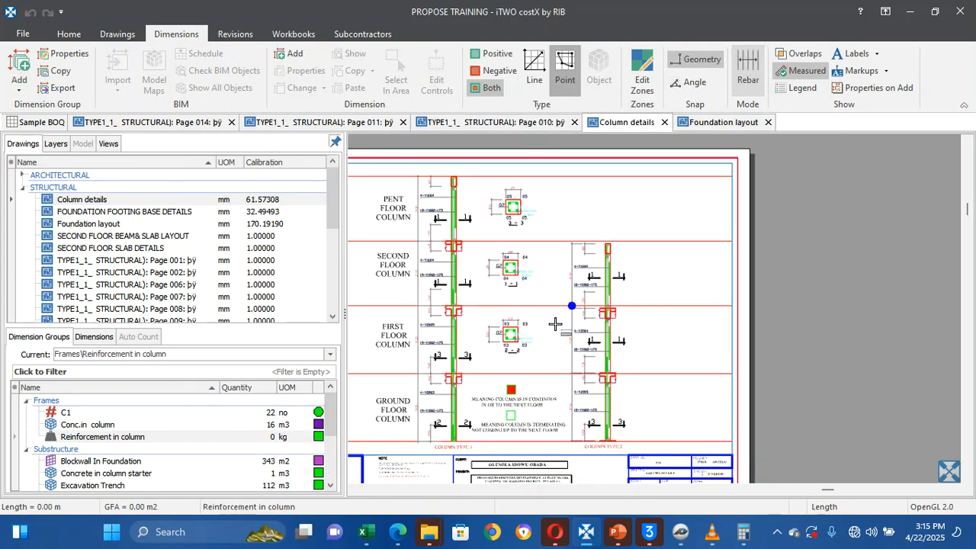
# Switch to line measurement at the ground floor bars of column type 1
pyautogui.scroll(5, 440, 424)
pyautogui.scroll(-1, 440, 426)
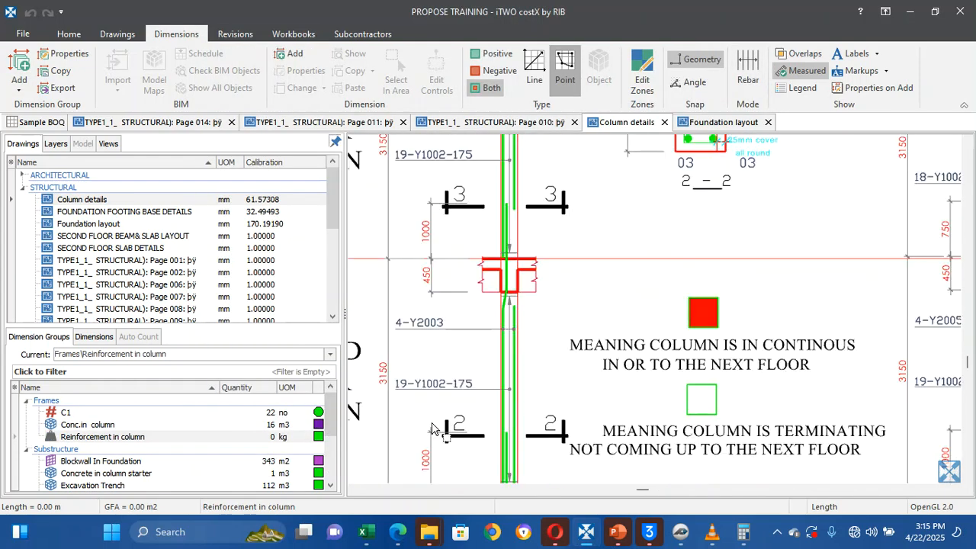
pyautogui.press('Down')
pyautogui.press('Down')
pyautogui.press('Down')
pyautogui.press('Down')
pyautogui.press('Down')
pyautogui.press('Down')
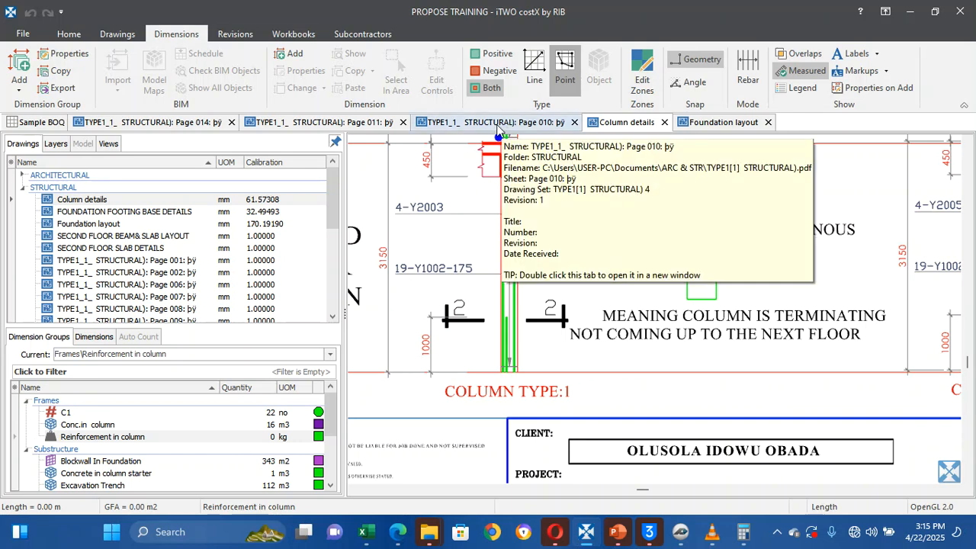
pyautogui.click(534, 71)
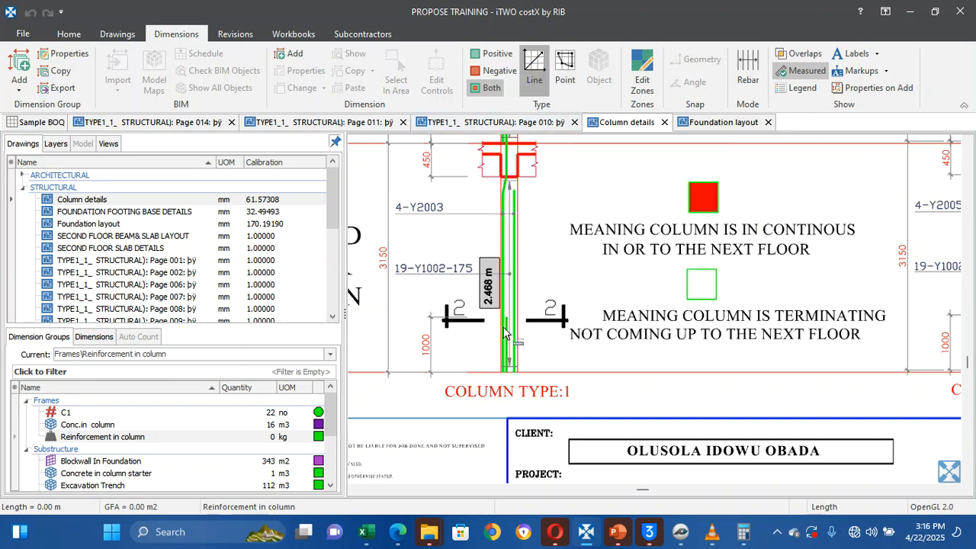
pyautogui.scroll(3, 503, 333)
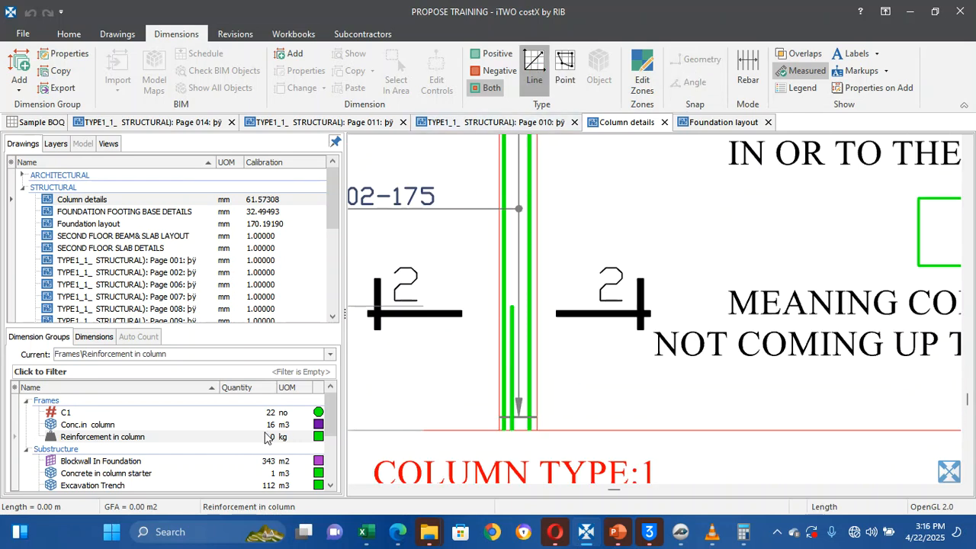
# Change the positive dimension colour of the Reinforcement in column group to orange and update the group
pyautogui.rightClick(297, 436)
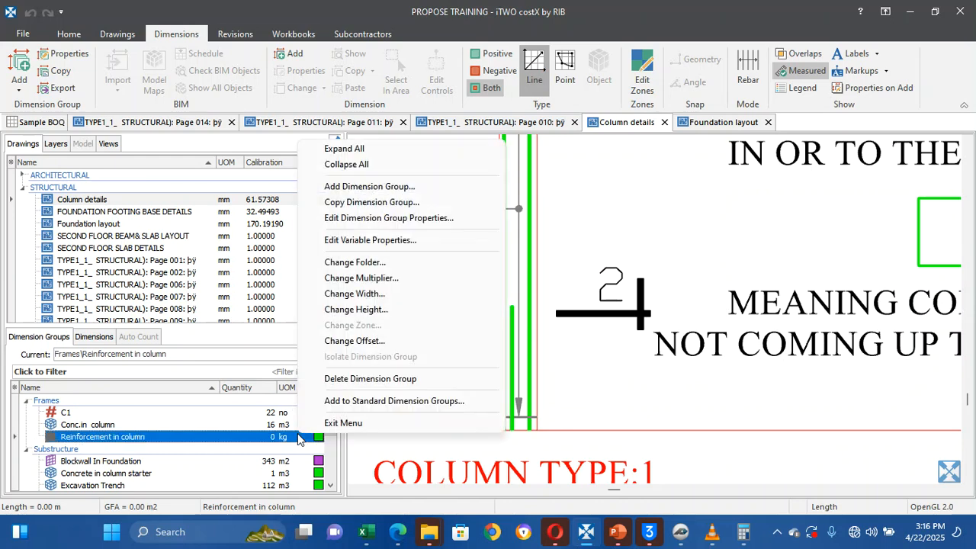
pyautogui.click(349, 217)
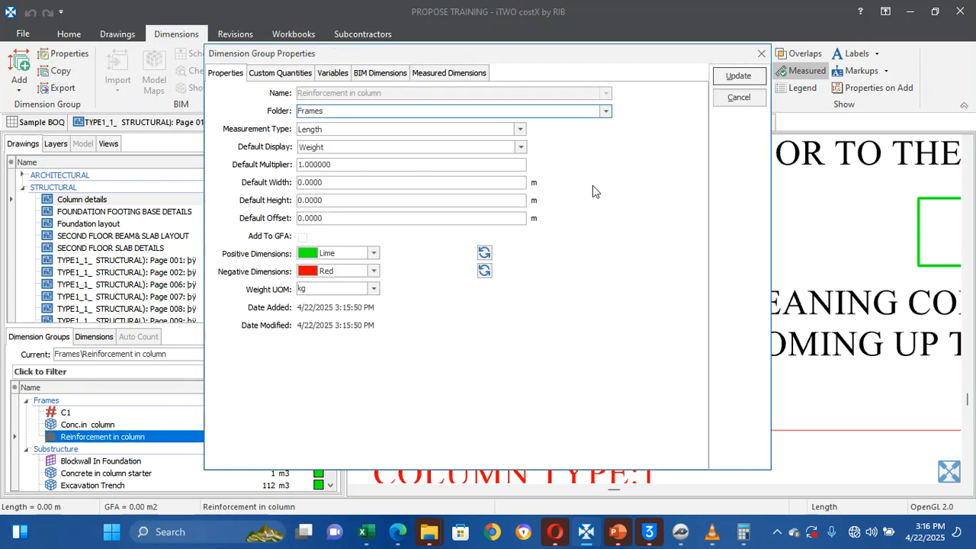
pyautogui.click(484, 255)
pyautogui.click(484, 254)
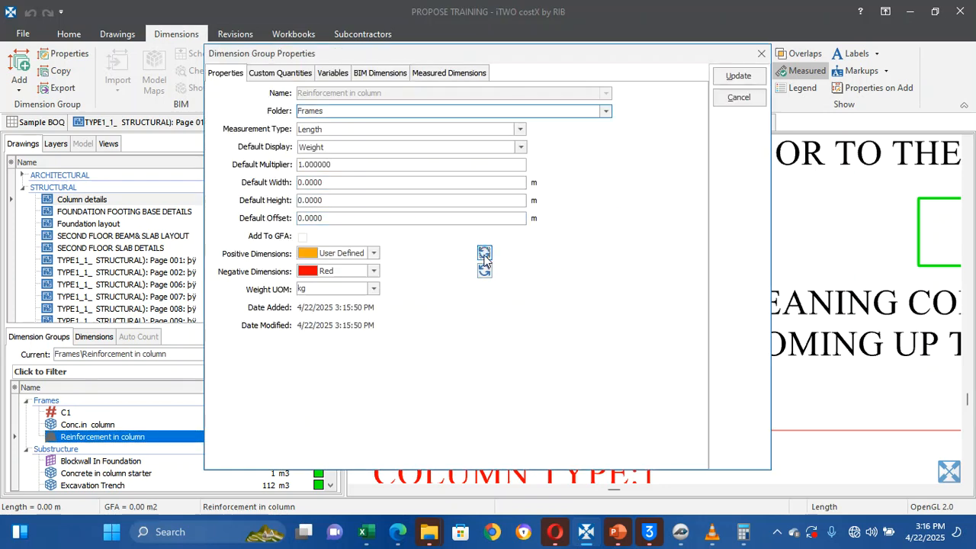
pyautogui.click(725, 76)
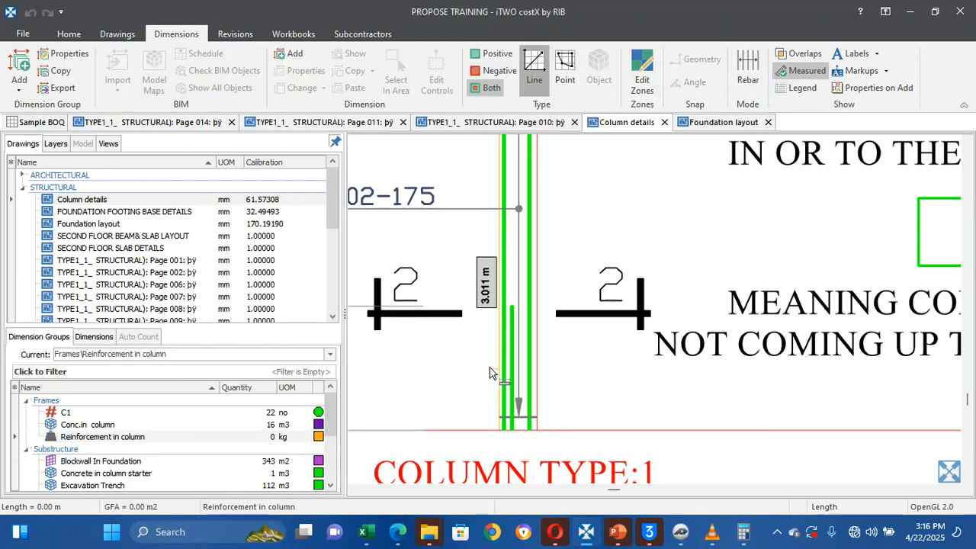
# Measure the ground floor 4-Y2003 bar of column type 1, including its cranked and upper lap segments, about 3.93 m long
pyautogui.click(509, 263)
pyautogui.scroll(8, 485, 386)
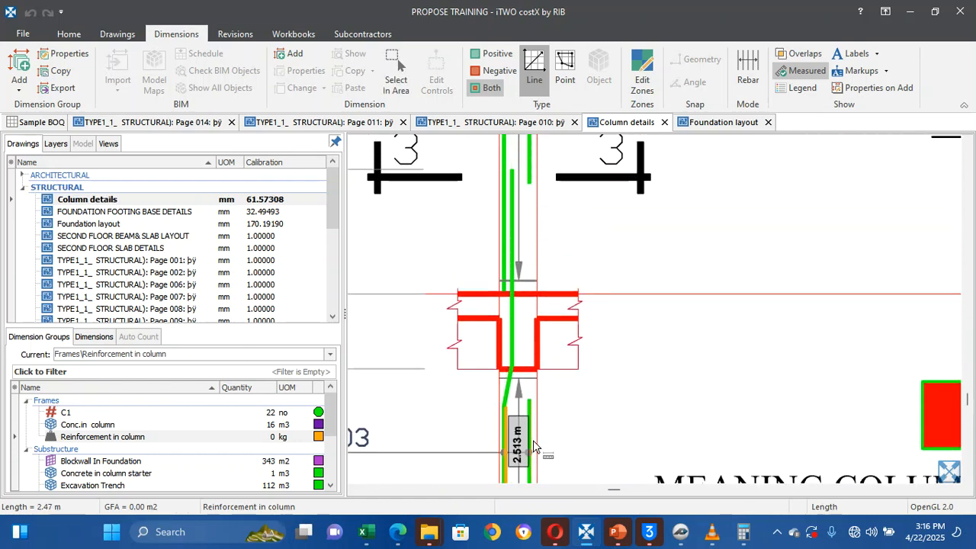
pyautogui.press('shift')
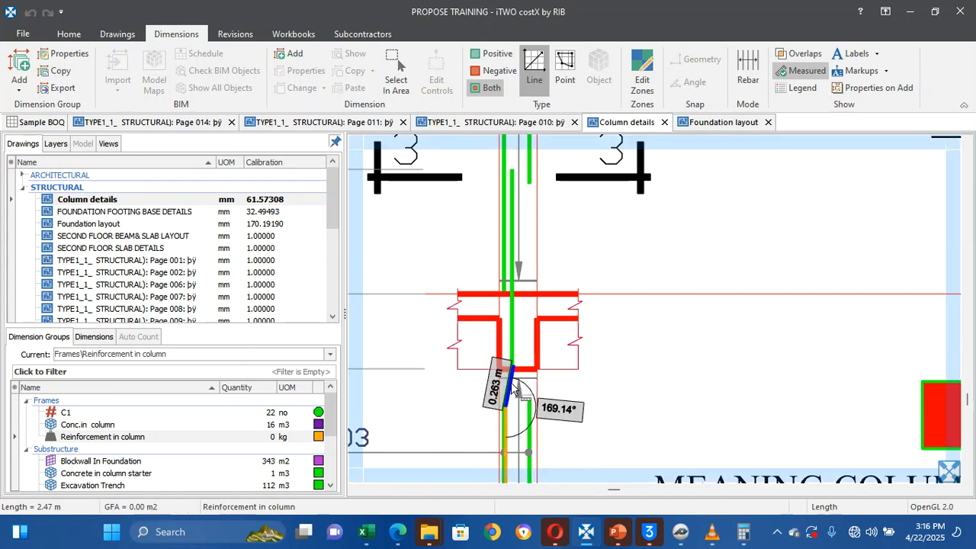
pyautogui.click(512, 390)
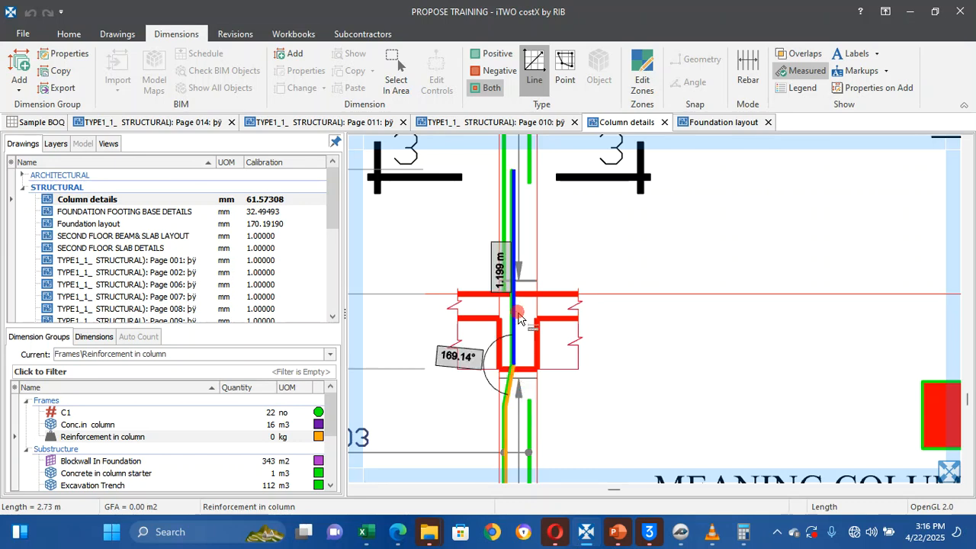
pyautogui.click(518, 318)
pyautogui.scroll(-2, 519, 319)
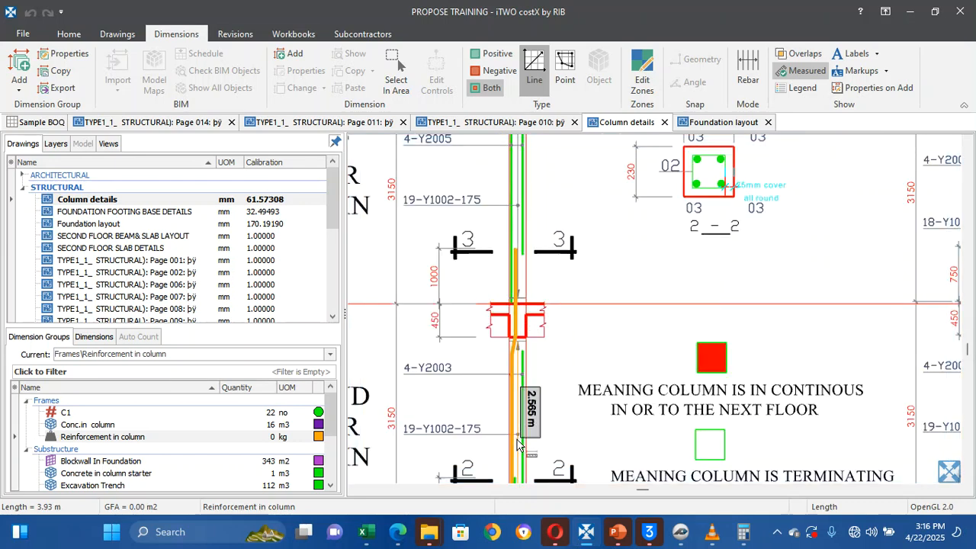
# Remove the measured 4-Y2003 bar length from the Reinforcement in column group
pyautogui.press('Down')
pyautogui.press('Down')
pyautogui.press('Down')
pyautogui.press('Down')
pyautogui.press('Down')
pyautogui.press('Down')
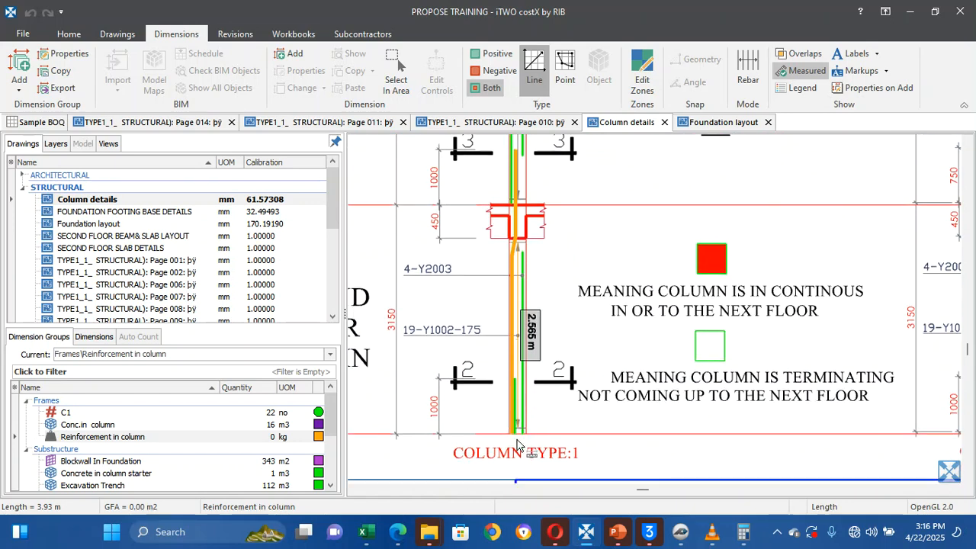
pyautogui.click(309, 438)
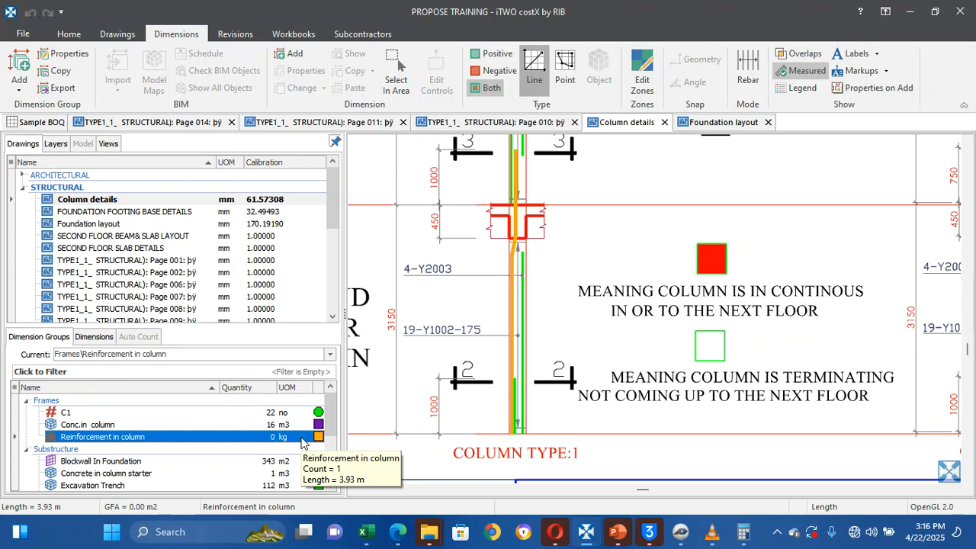
pyautogui.click(509, 295)
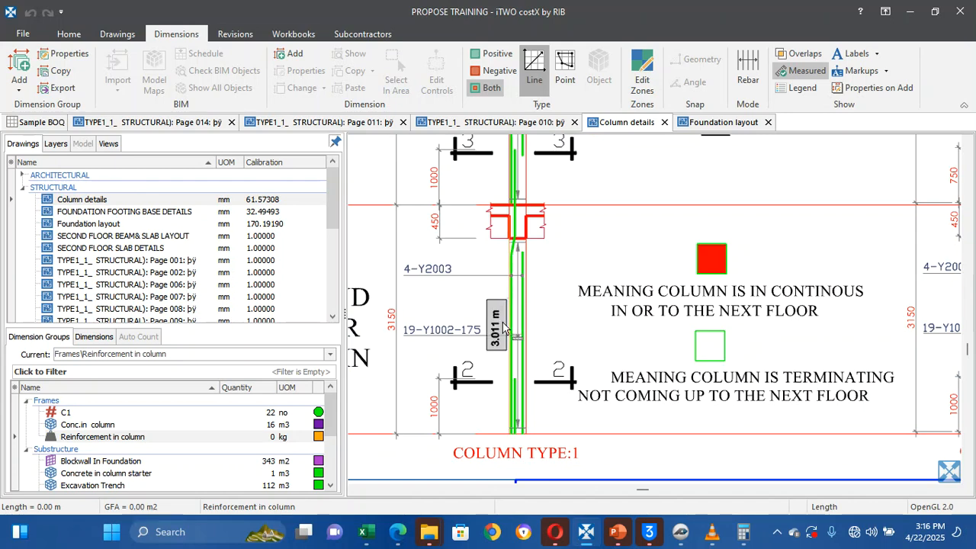
# Turn on Properties on Add and measure the straight ground floor segment of the 4-Y2003 bar, about 2.47 m long
pyautogui.click(899, 93)
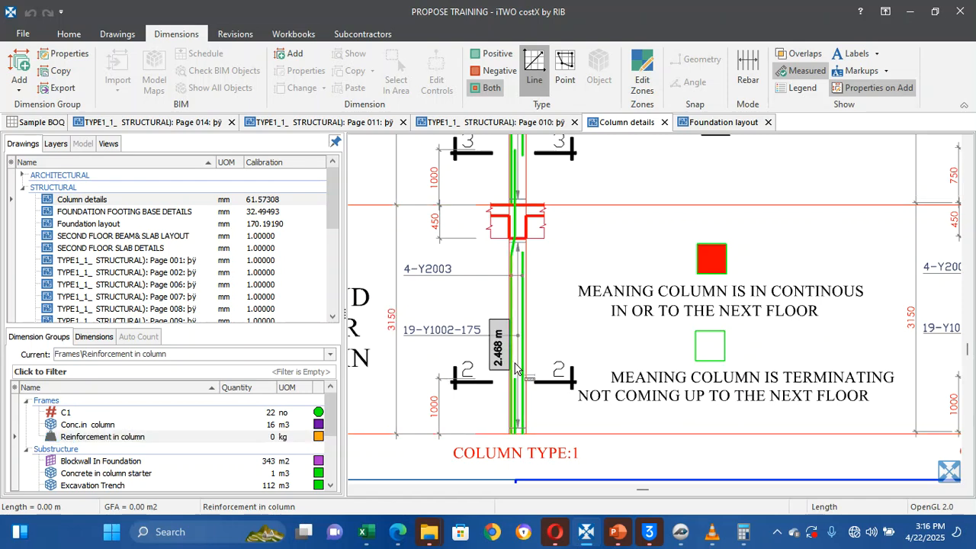
pyautogui.scroll(2, 514, 368)
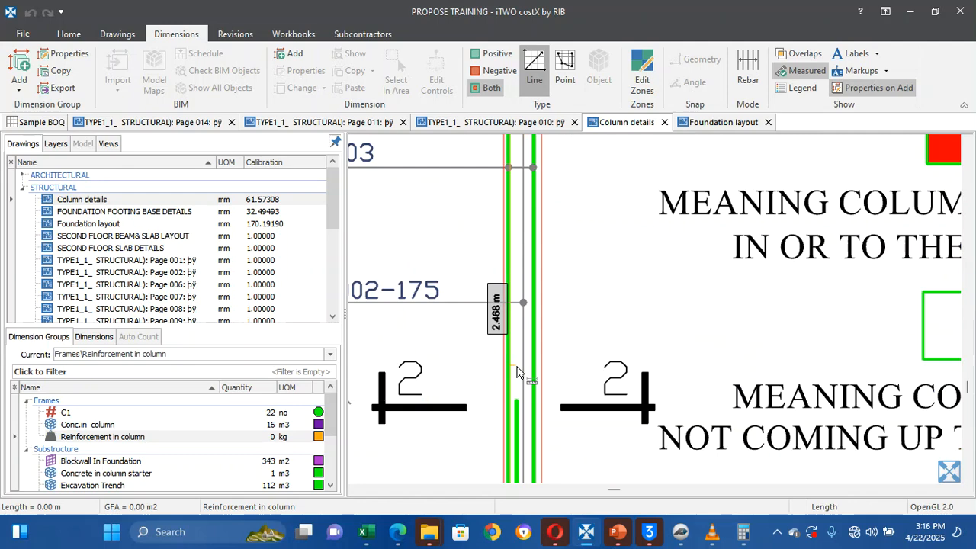
pyautogui.click(517, 366)
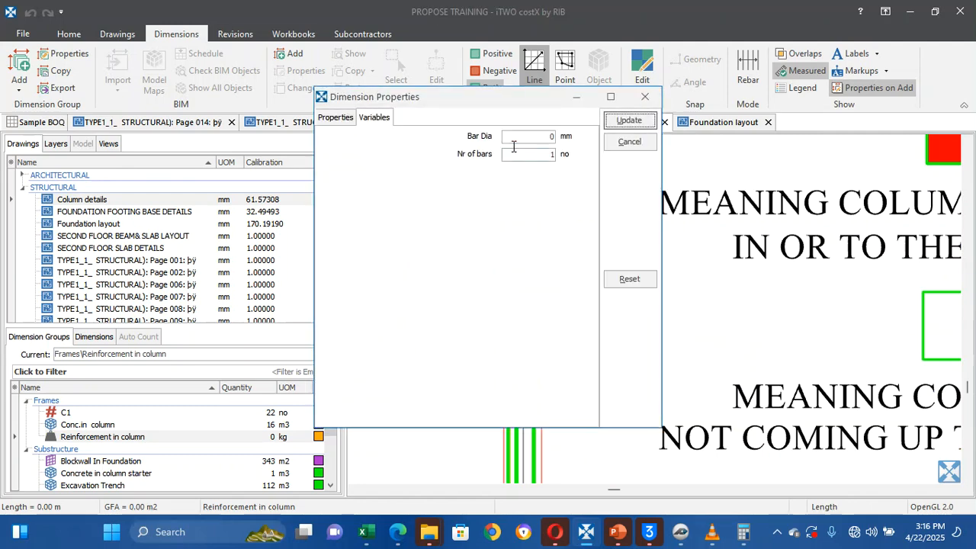
# Set the variables of the measured ground floor 4-Y2003 bar to a 20 mm bar diameter and 4 bars
pyautogui.click(545, 137)
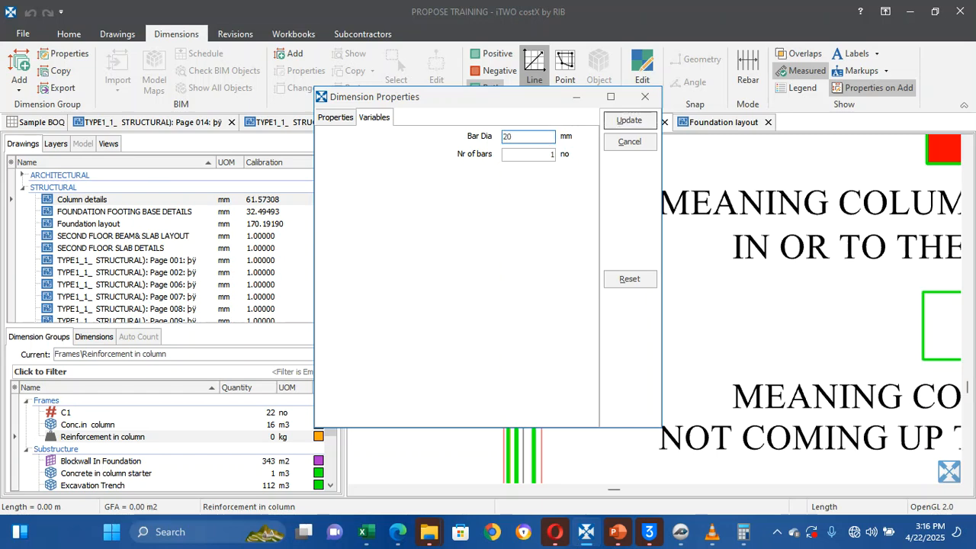
pyautogui.click(538, 156)
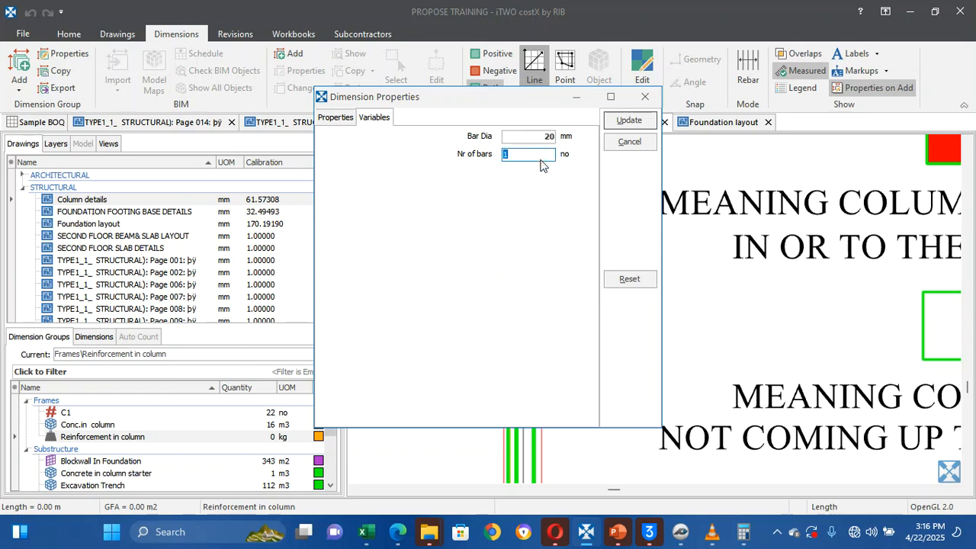
pyautogui.write('4')
# Override the default multiplier of the ground floor bar with 22 and update the dimension
pyautogui.click(343, 117)
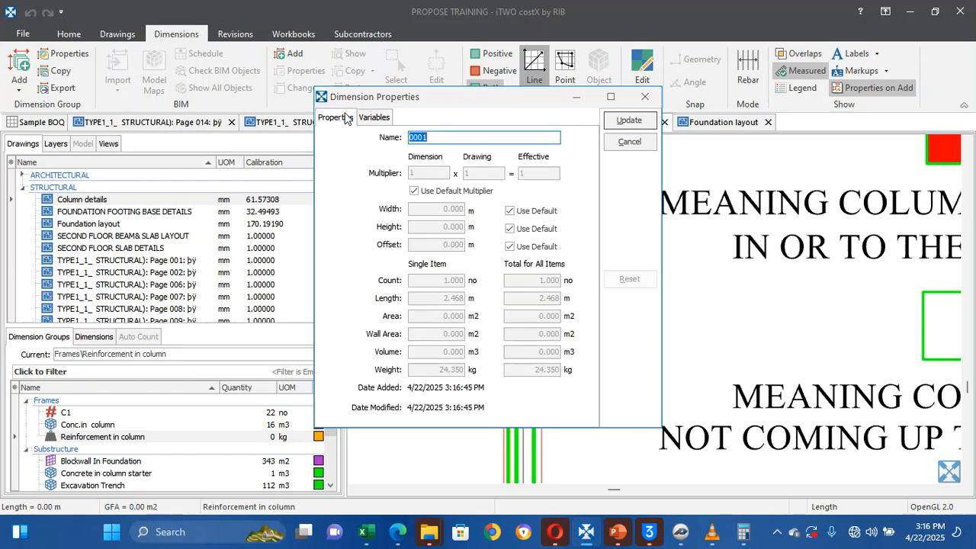
pyautogui.click(414, 191)
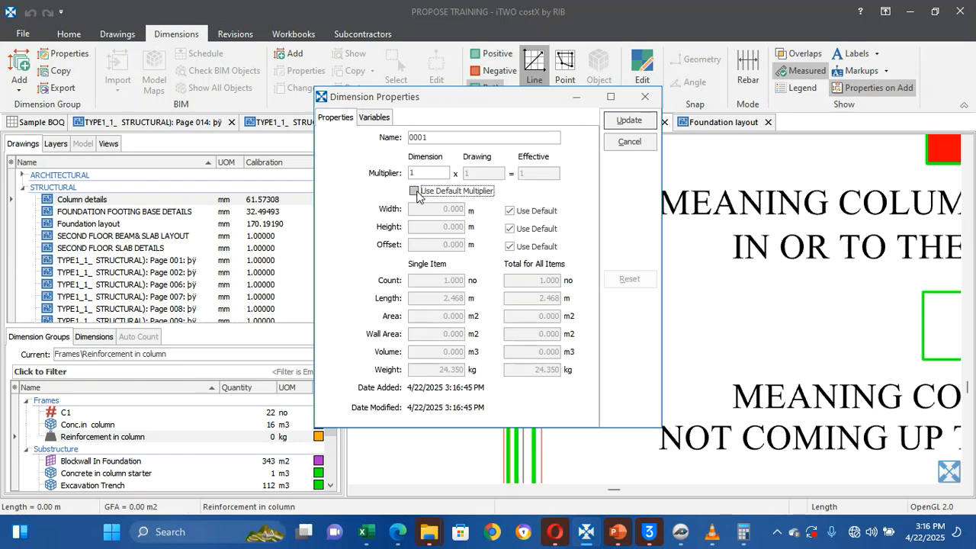
pyautogui.click(428, 176)
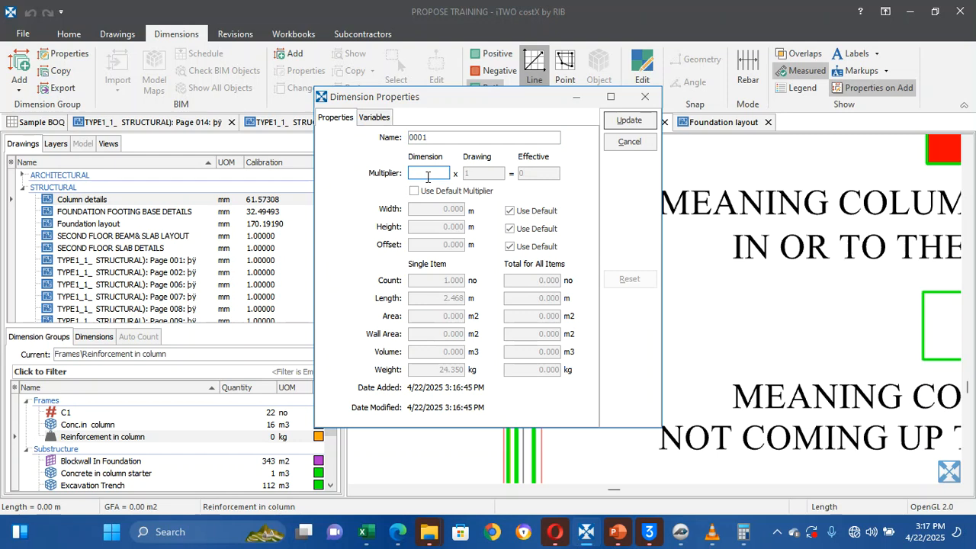
pyautogui.click(626, 121)
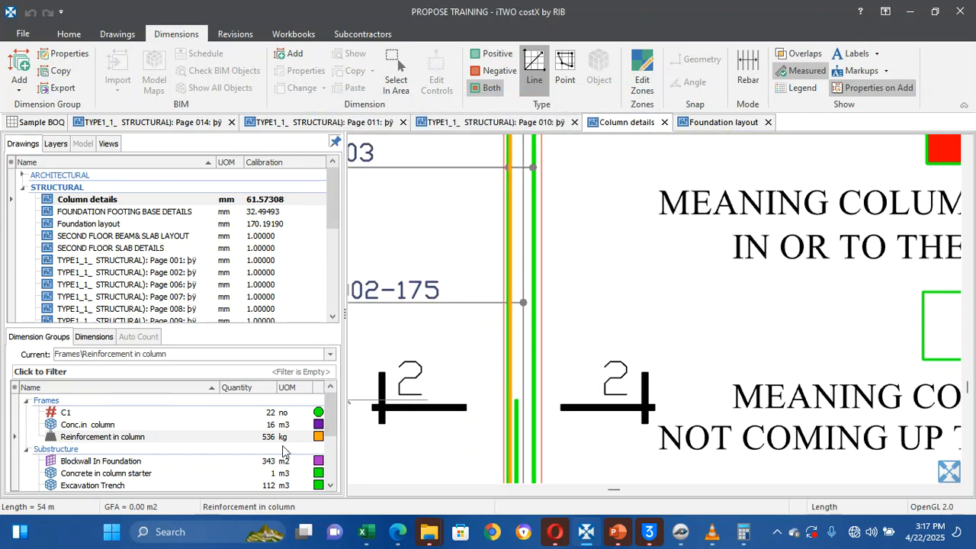
# Measure the cranked segment and the upper lap segment, about 1.2 m long, of column type 1's ground floor 4-Y2003 bar
pyautogui.scroll(-3, 283, 452)
pyautogui.scroll(3, 283, 452)
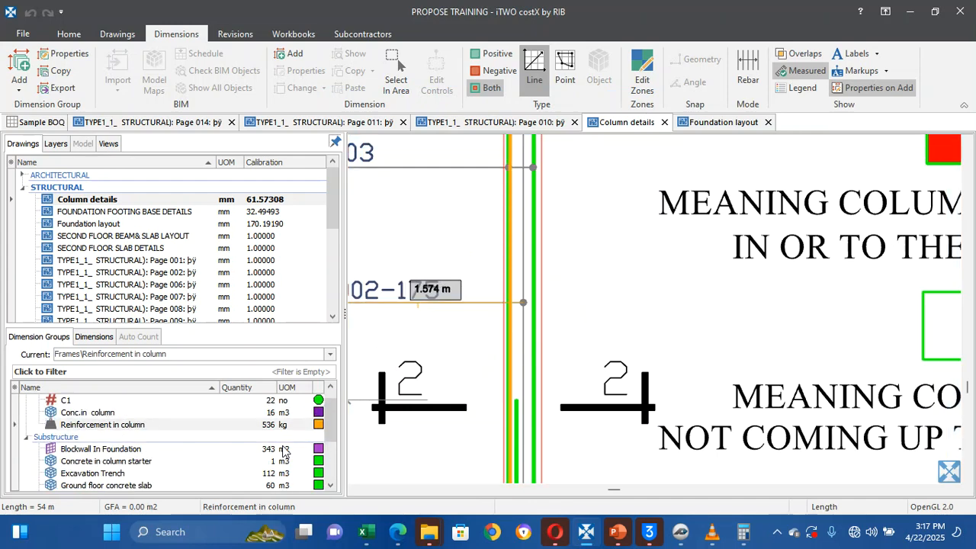
pyautogui.moveTo(516, 305)
pyautogui.scroll(-2, 516, 309)
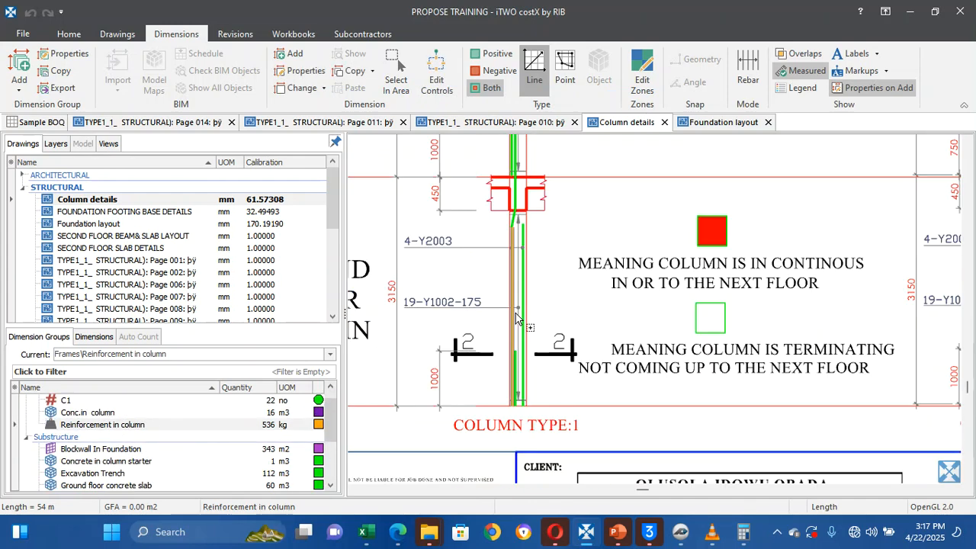
pyautogui.scroll(3, 516, 318)
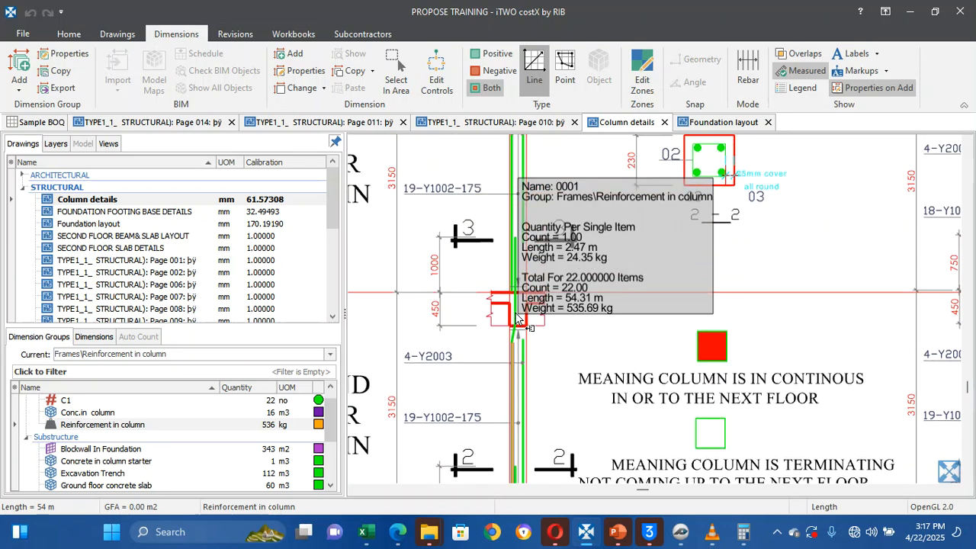
pyautogui.scroll(1, 516, 318)
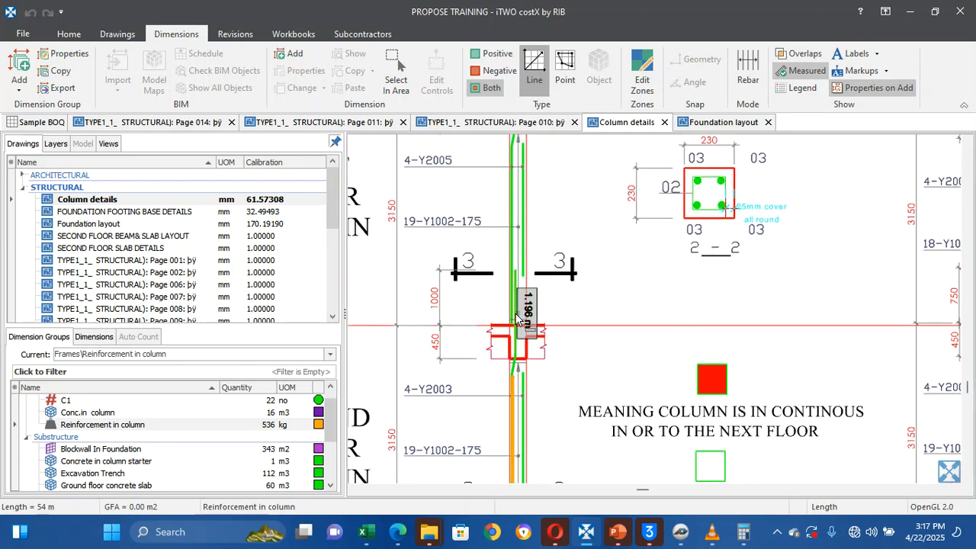
pyautogui.scroll(4, 526, 336)
pyautogui.scroll(-2, 526, 336)
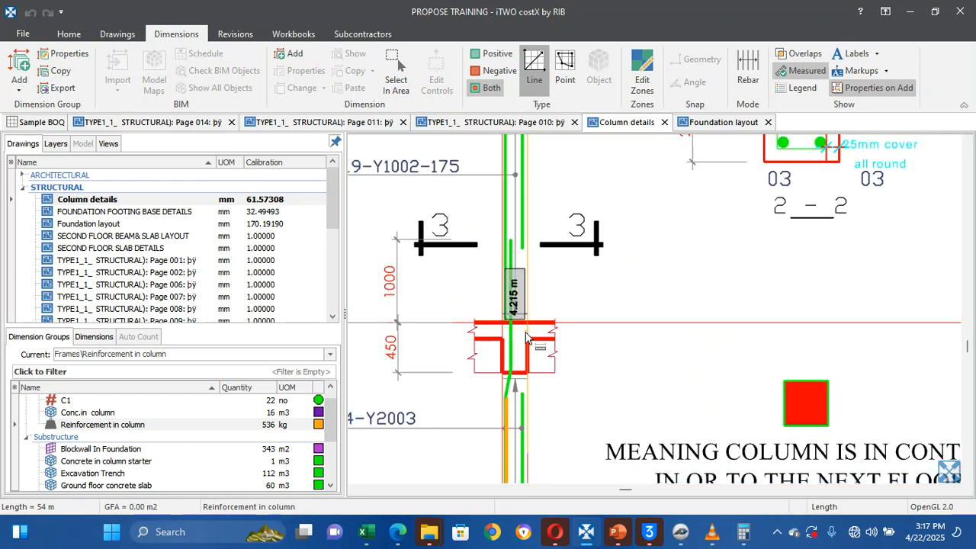
pyautogui.click(511, 390)
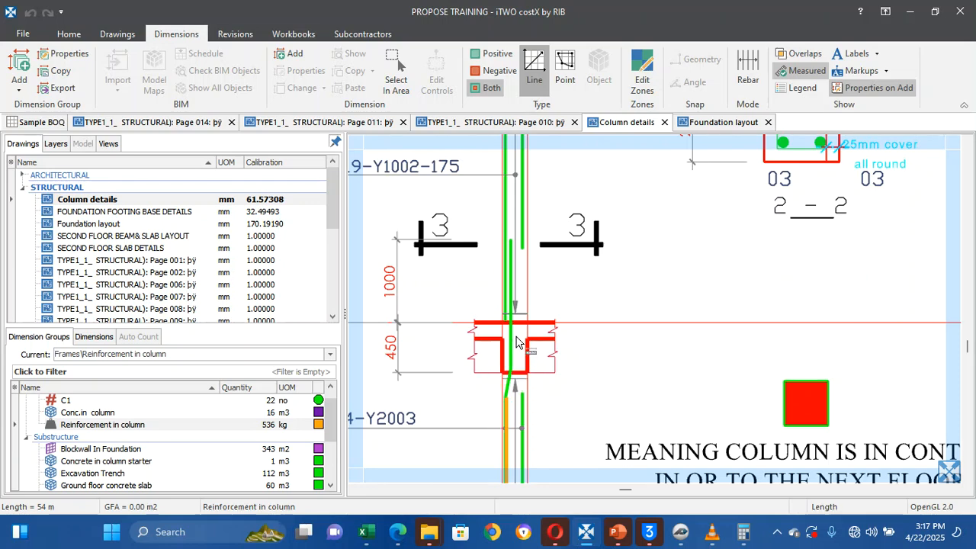
pyautogui.click(512, 378)
pyautogui.click(513, 329)
pyautogui.rightClick(513, 329)
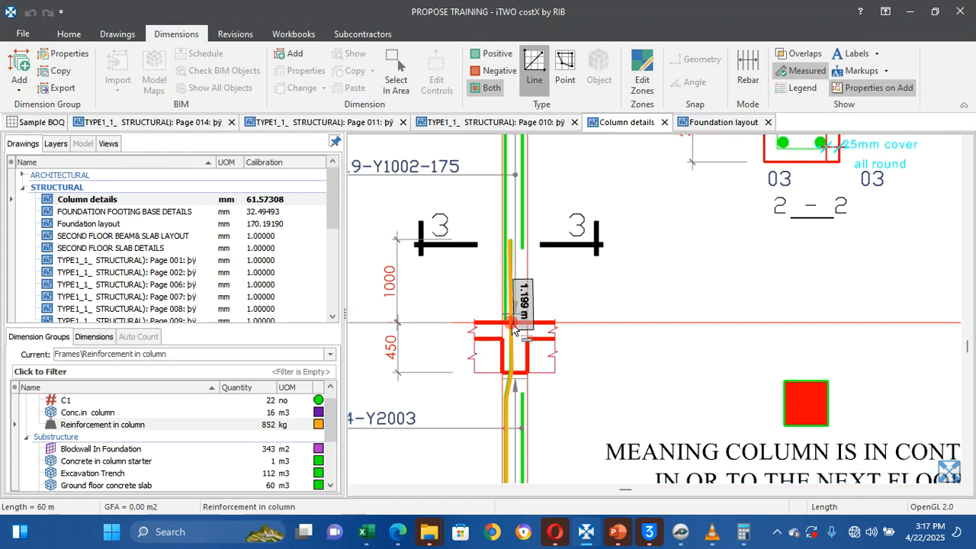
# Measure the straight segment of column type 1's first floor 4-Y2005 bar, about 2.45 m long
pyautogui.scroll(-3, 524, 200)
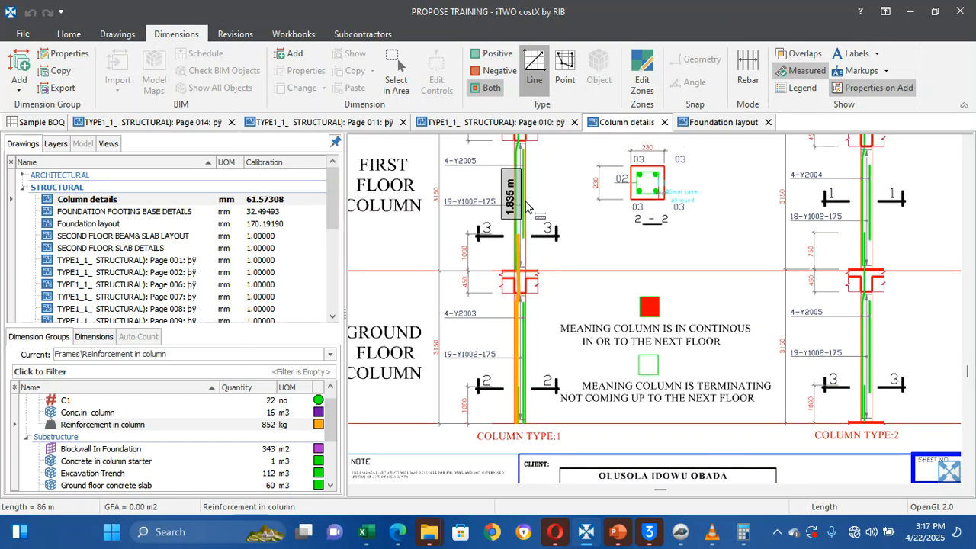
pyautogui.scroll(2, 526, 206)
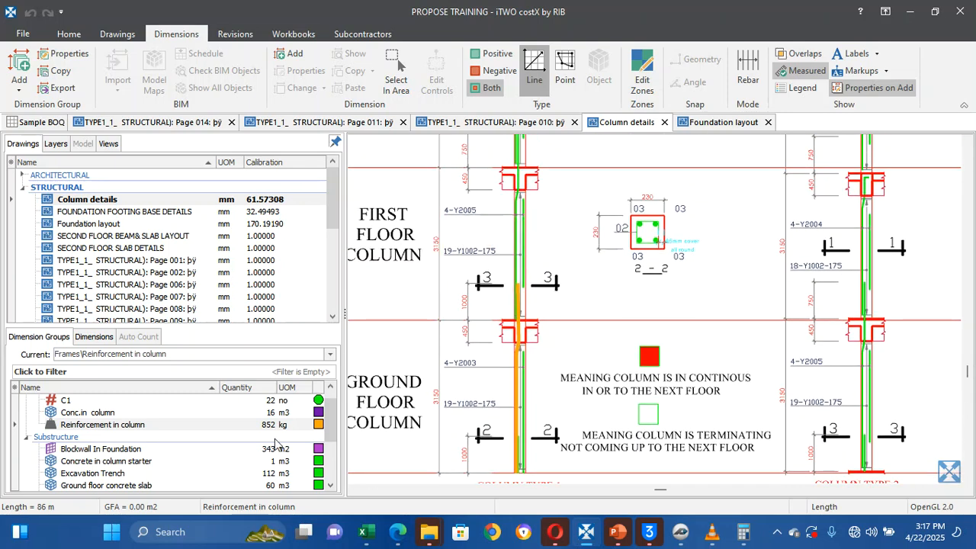
pyautogui.scroll(3, 511, 241)
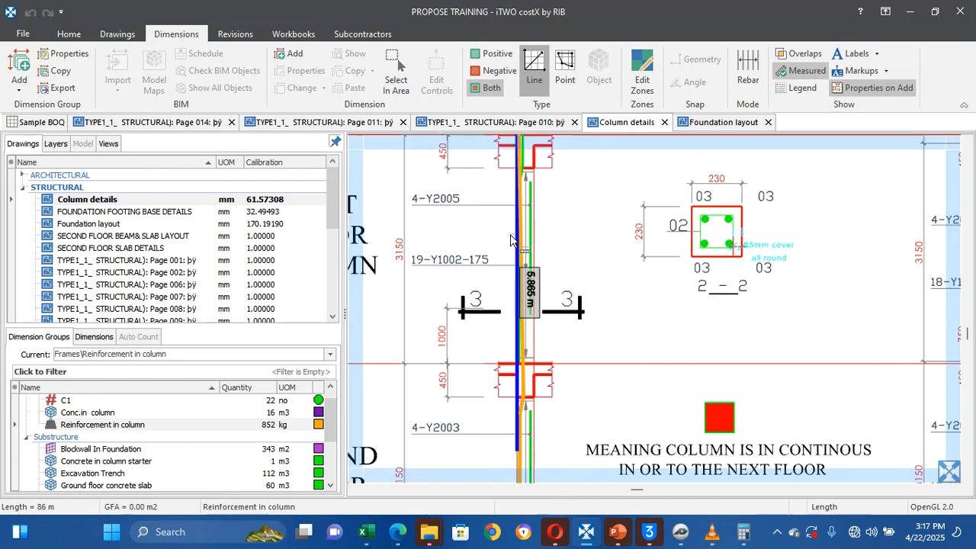
pyautogui.scroll(-3, 510, 241)
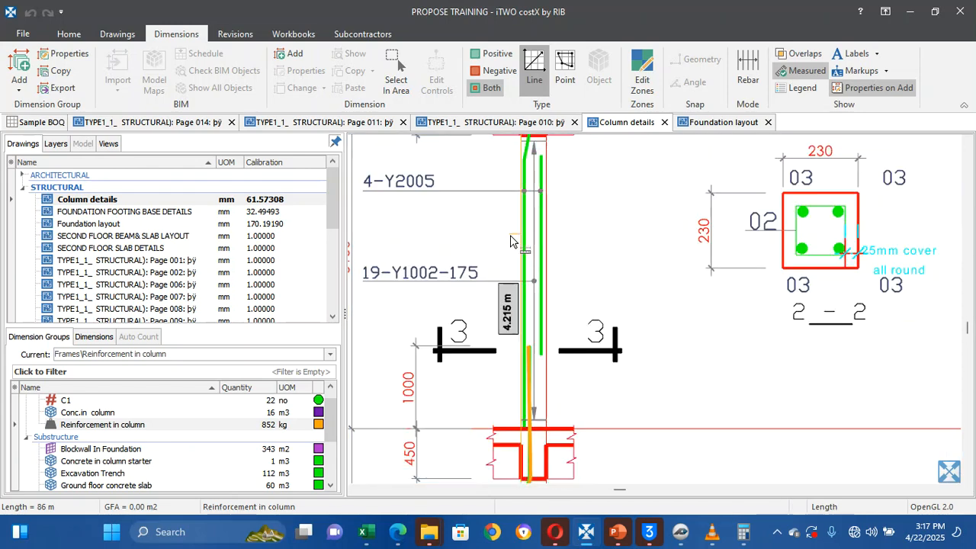
pyautogui.doubleClick(526, 314)
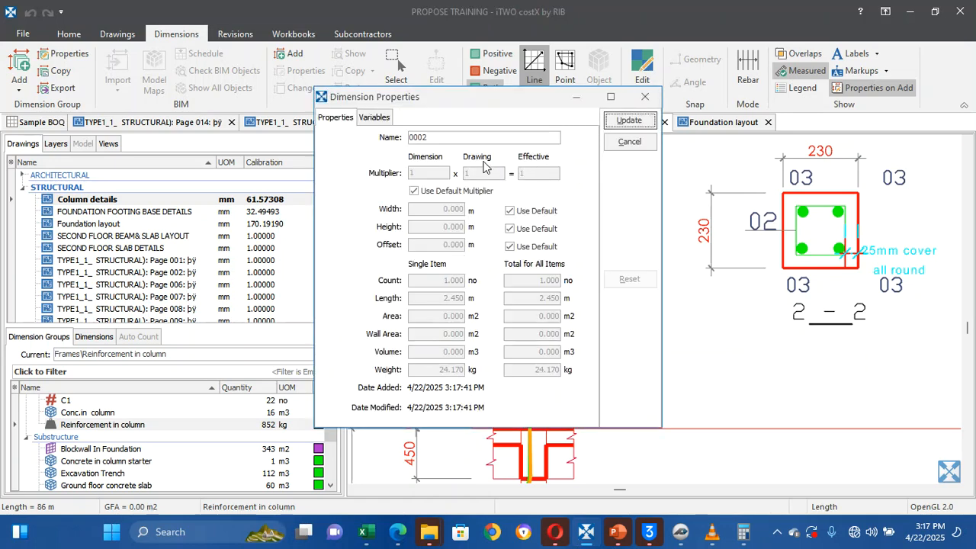
# Enter a dimension multiplier of 4 for the first floor bar, check its bar variables and update the dimension
pyautogui.click(413, 191)
pyautogui.click(426, 174)
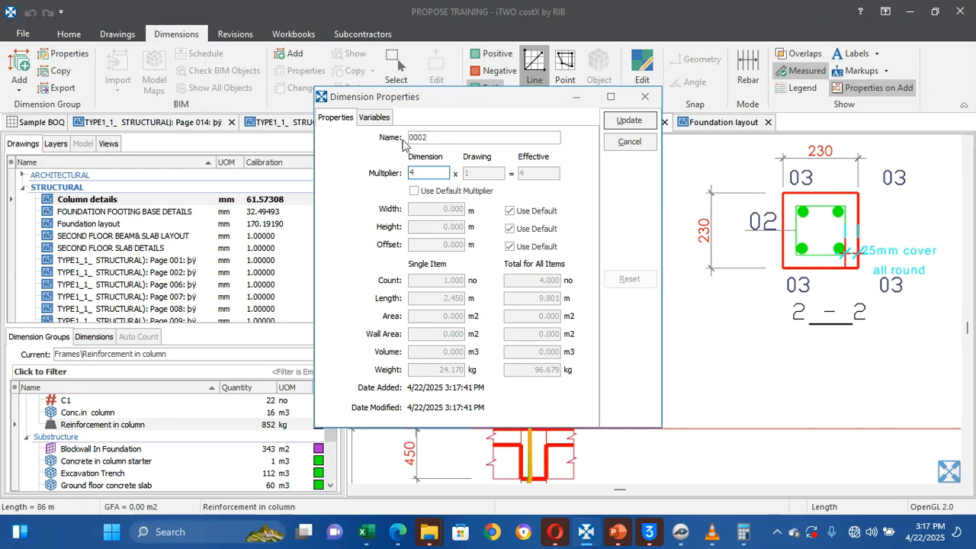
pyautogui.write('4')
pyautogui.click(368, 125)
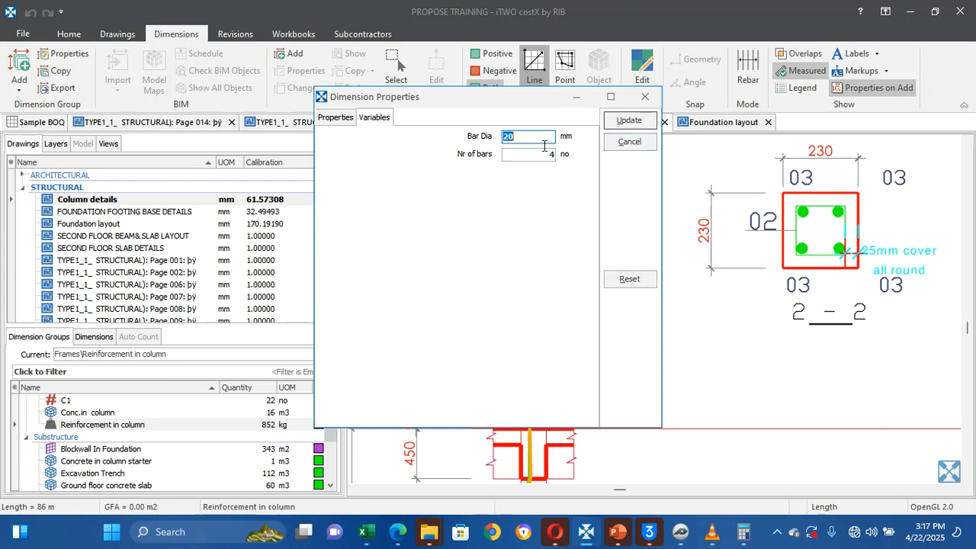
pyautogui.click(629, 121)
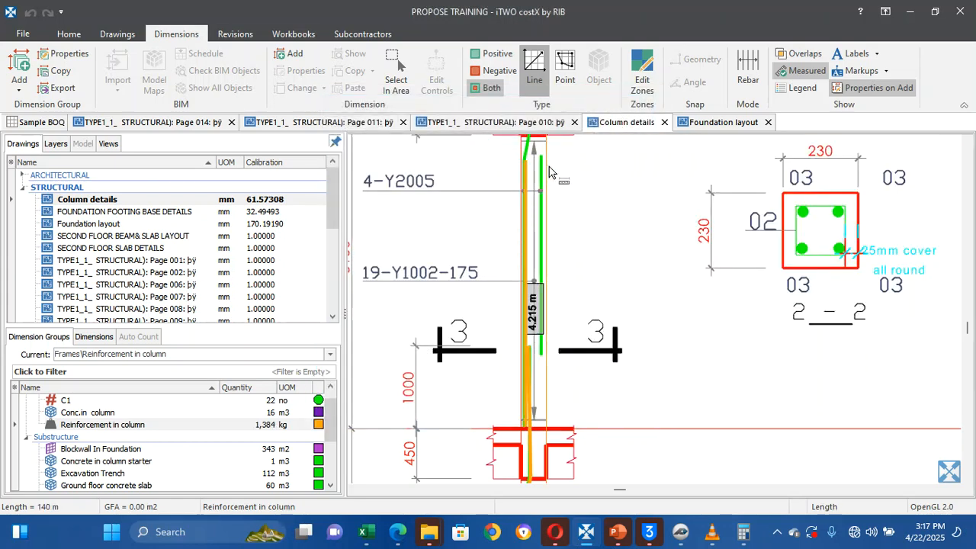
# Try measuring the cranked segment of the first floor 4-Y2005 bar, about 0.27 m long, and undo that measurement
pyautogui.scroll(4, 549, 183)
pyautogui.moveTo(531, 324)
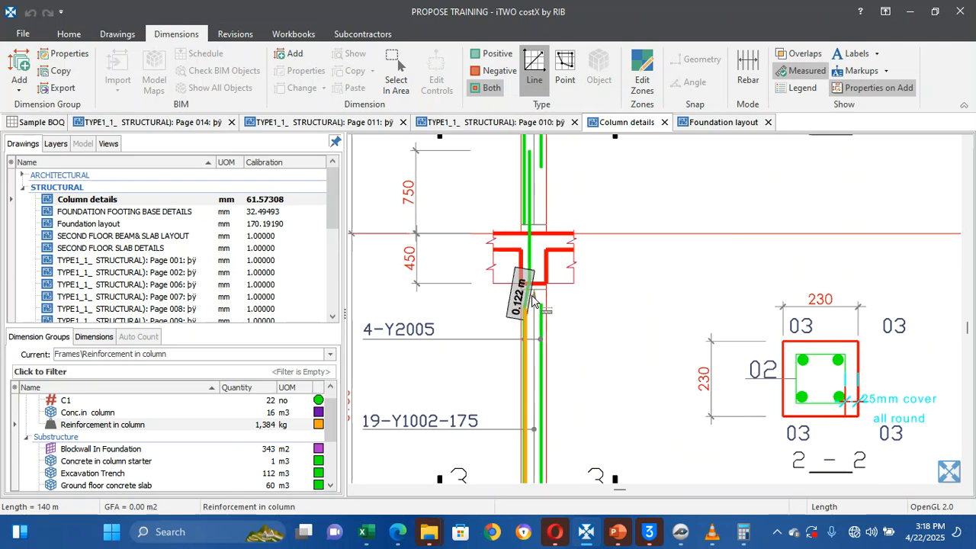
pyautogui.click(532, 295)
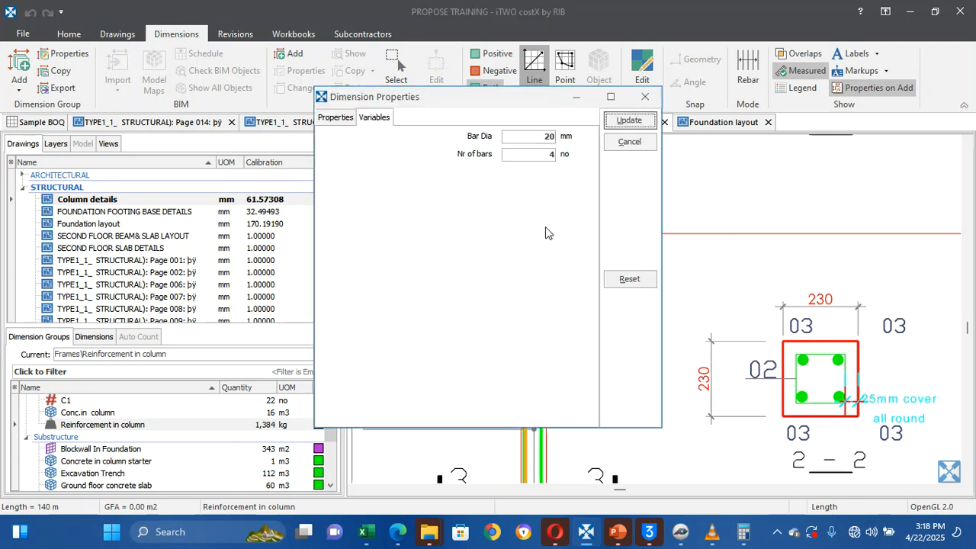
pyautogui.click(619, 122)
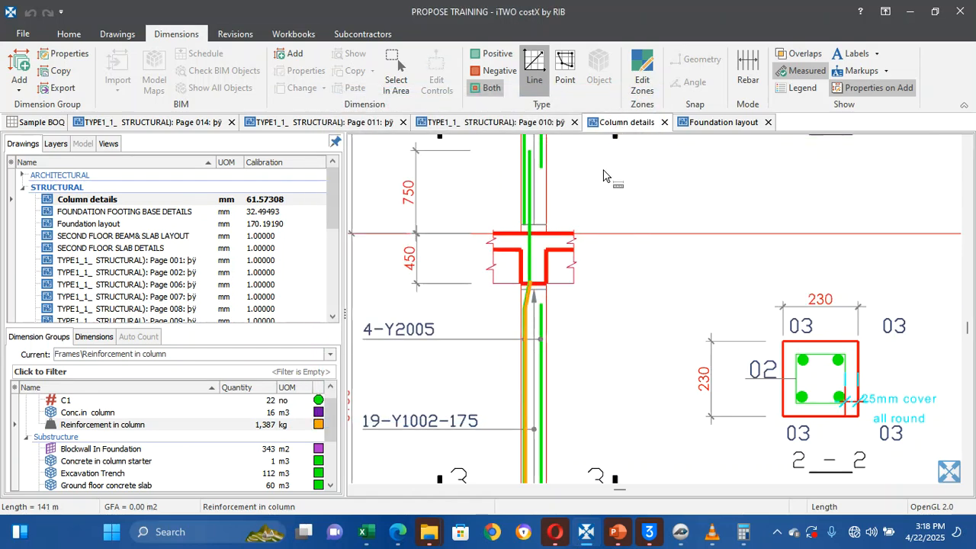
pyautogui.hotkey('ctrl', 'z')
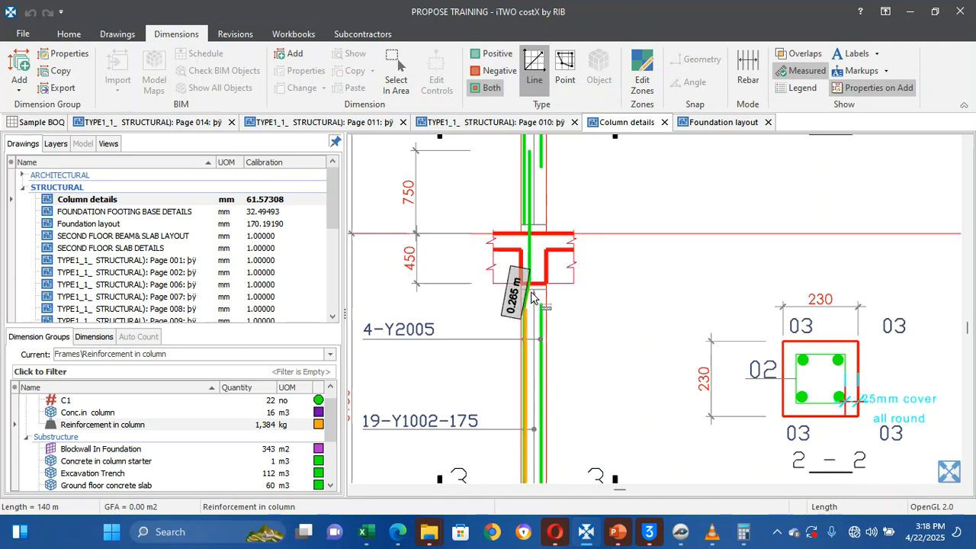
# Turn off Properties on Add and try again to measure the cranked segment of the first floor 4-Y2005 bar
pyautogui.scroll(5, 531, 296)
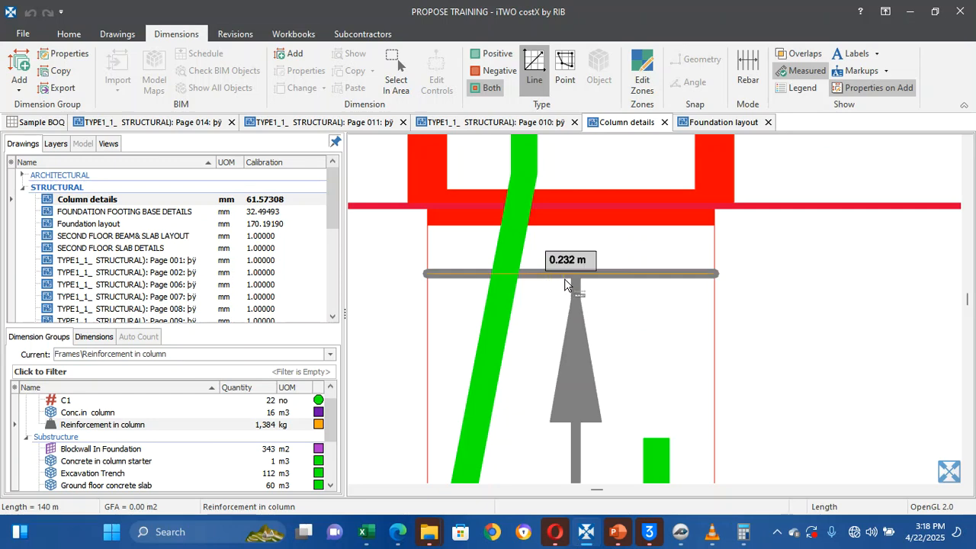
pyautogui.scroll(-4, 566, 285)
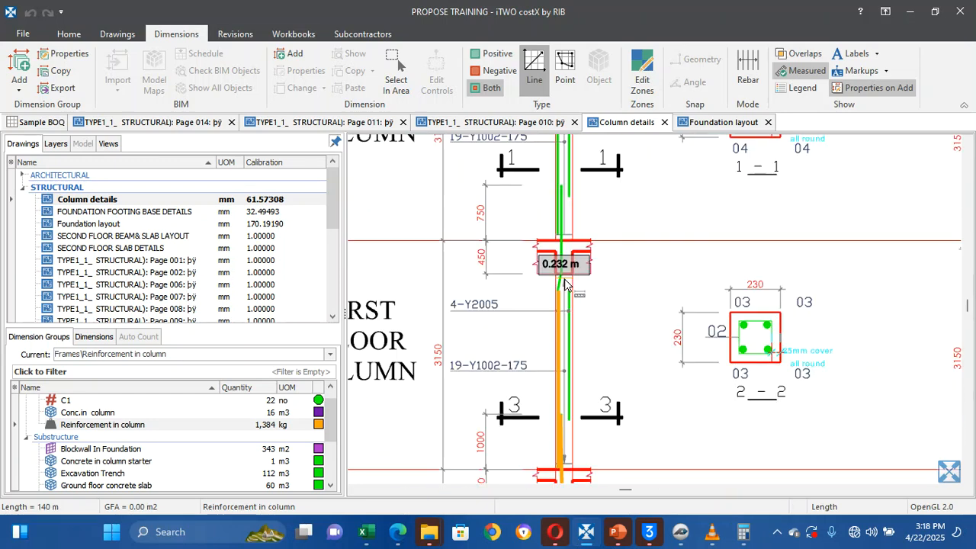
pyautogui.scroll(4, 564, 278)
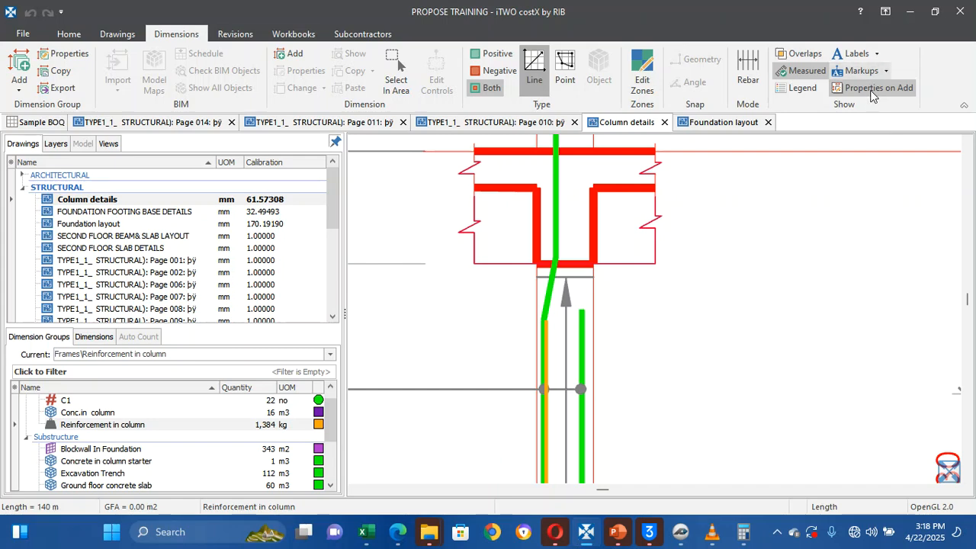
pyautogui.click(556, 309)
pyautogui.click(556, 309)
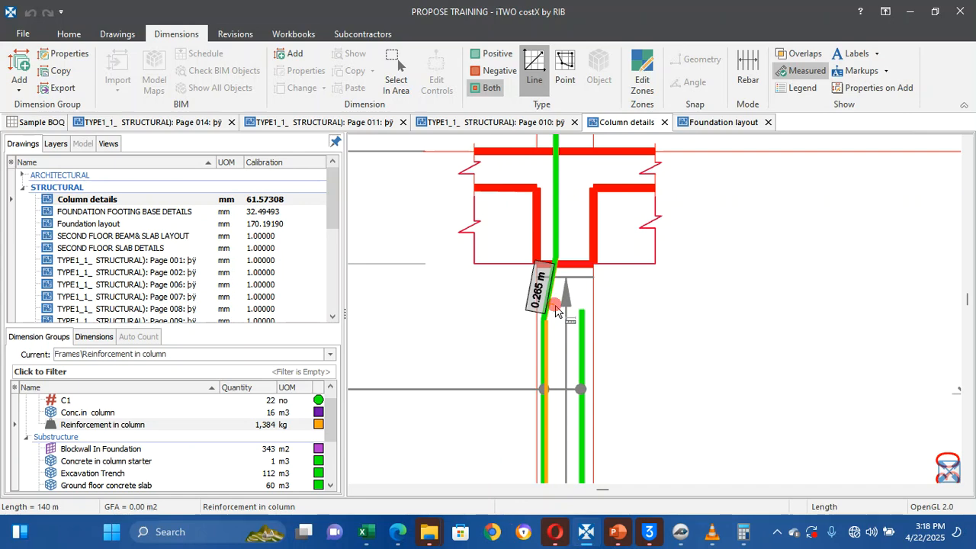
# Delete the cranked and straight segment measurements of the first floor 4-Y2005 bar
pyautogui.click(562, 328)
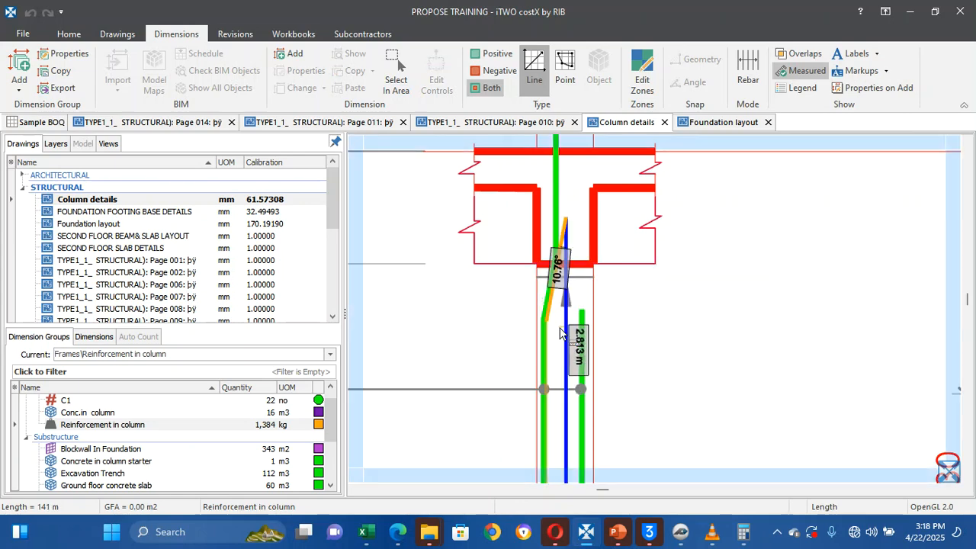
pyautogui.rightClick(561, 290)
pyautogui.press('Delete')
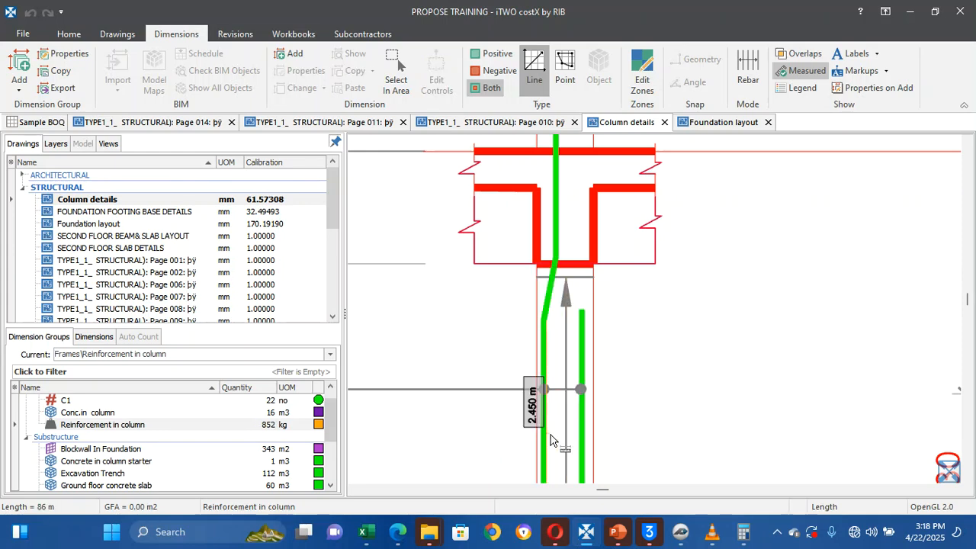
# Measure the straight segment of the first floor 4-Y2005 bar in column type 1, about 2.45 m long
pyautogui.scroll(-3, 550, 440)
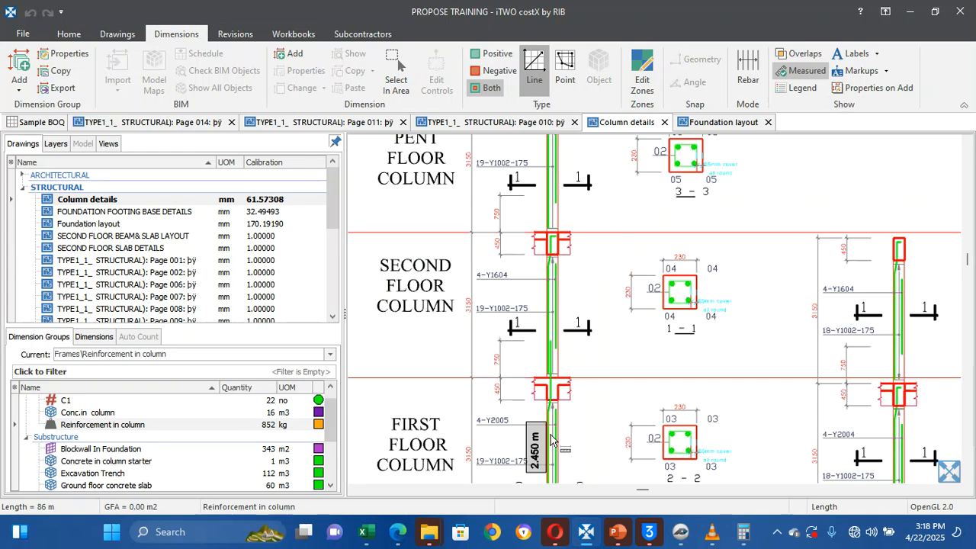
pyautogui.press('Down')
pyautogui.press('Down')
pyautogui.press('Down')
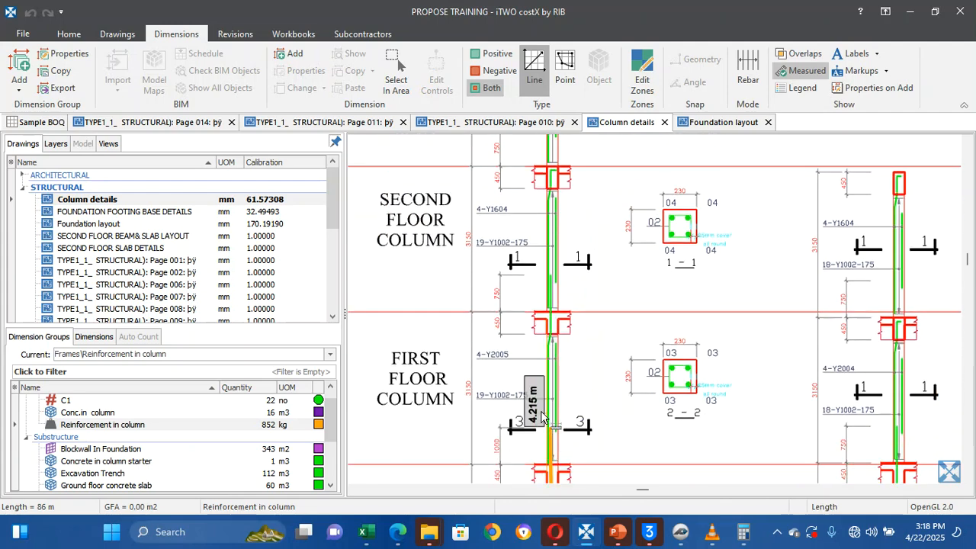
pyautogui.scroll(3, 543, 414)
pyautogui.scroll(-1, 550, 409)
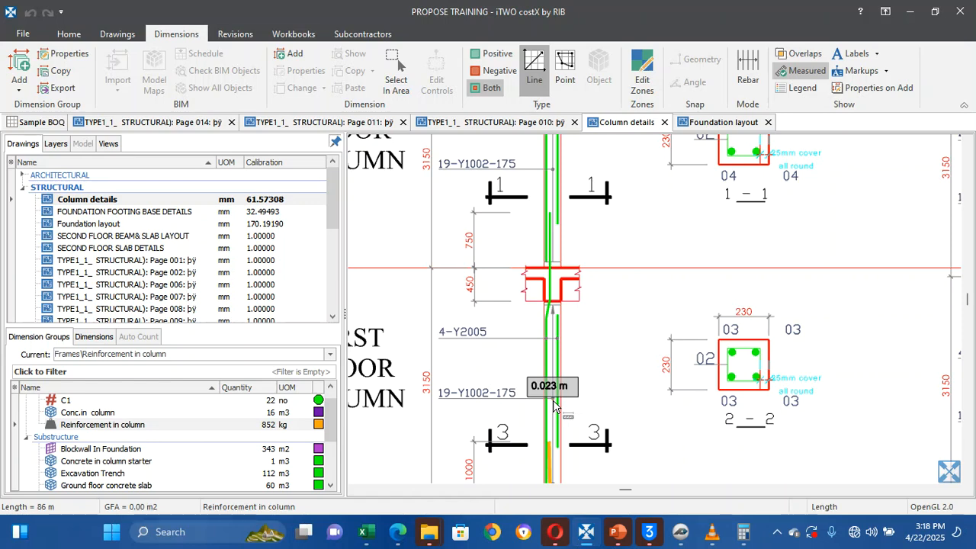
pyautogui.press('Down')
pyautogui.press('Down')
pyautogui.press('Down')
pyautogui.scroll(3, 553, 406)
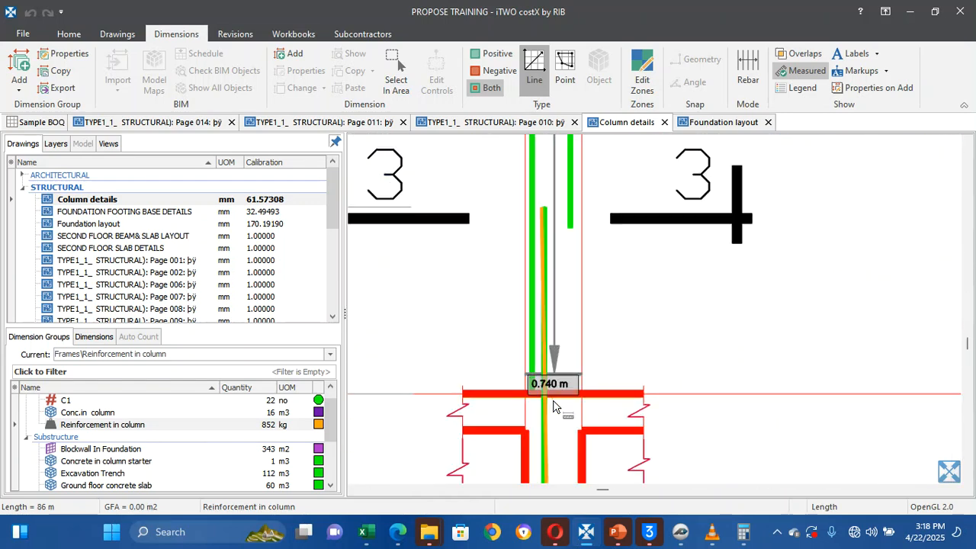
pyautogui.click(539, 329)
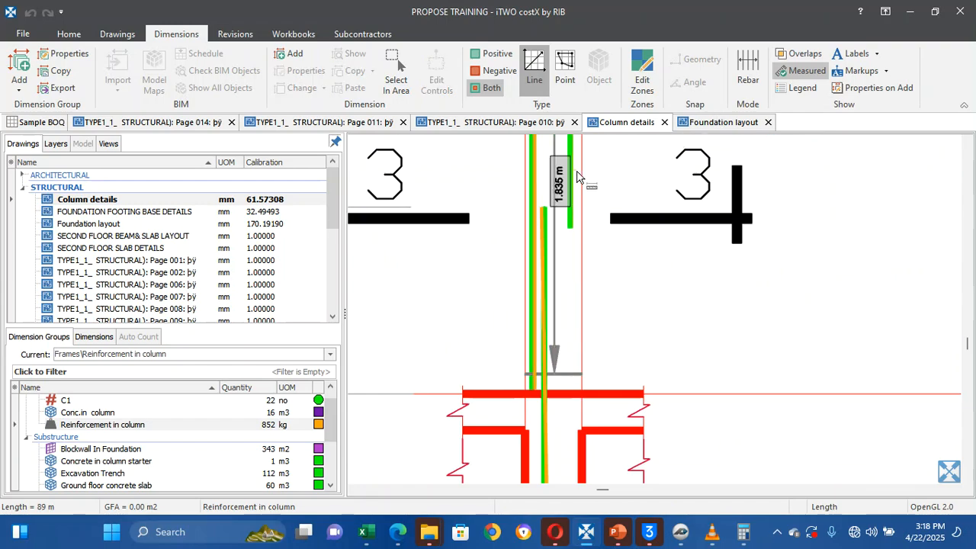
# Measure the cranked segment of the first floor 4-Y2005 bar below the second floor beam, about 0.27 m long
pyautogui.scroll(-5, 577, 145)
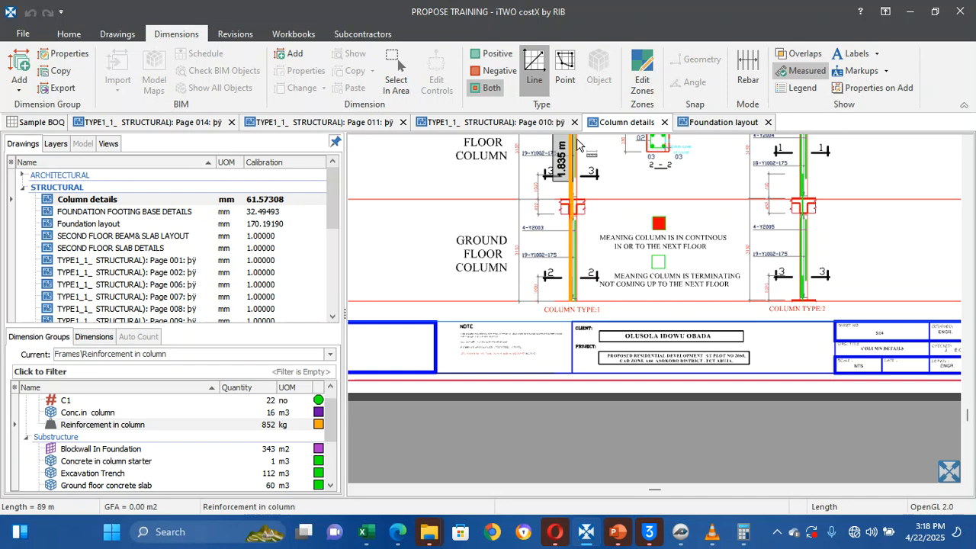
pyautogui.scroll(3, 577, 145)
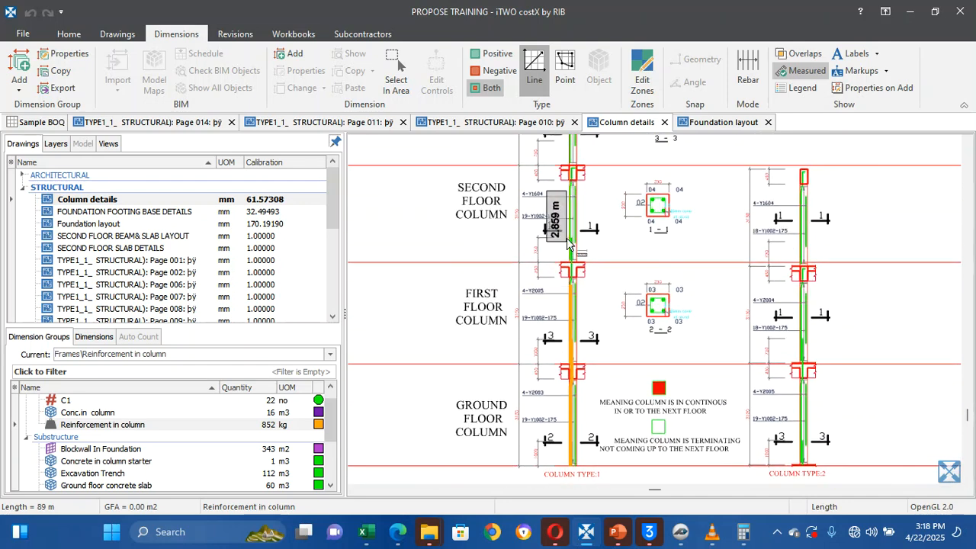
pyautogui.scroll(4, 567, 234)
pyautogui.click(583, 379)
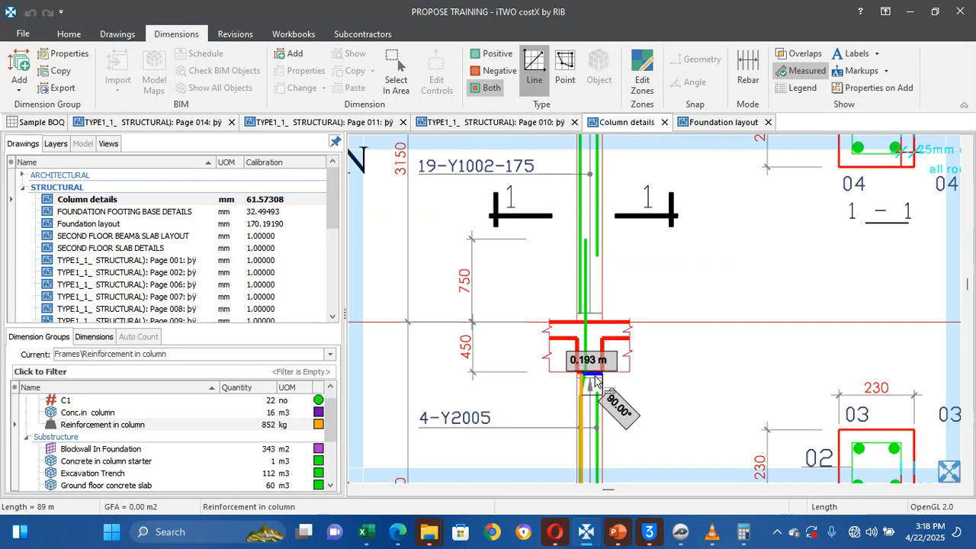
pyautogui.scroll(3, 587, 379)
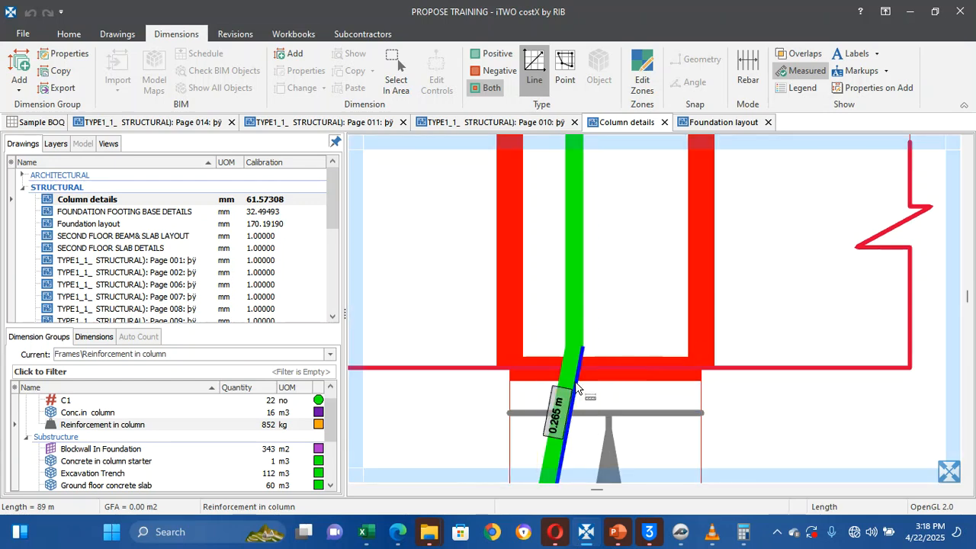
pyautogui.click(582, 348)
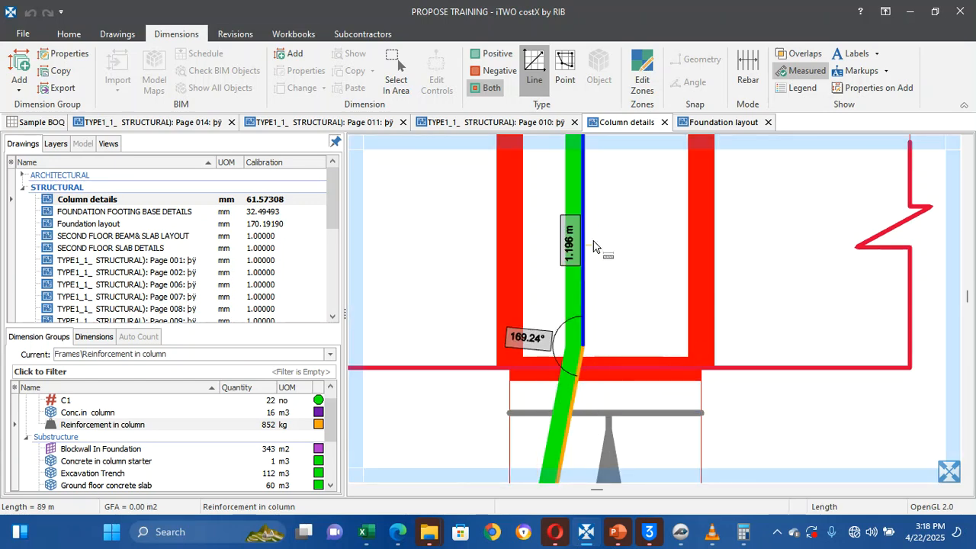
# Measure the first floor bar's vertical segment through the beam into the second floor, about 1.2 m long, and finish the dimension
pyautogui.scroll(-3, 594, 243)
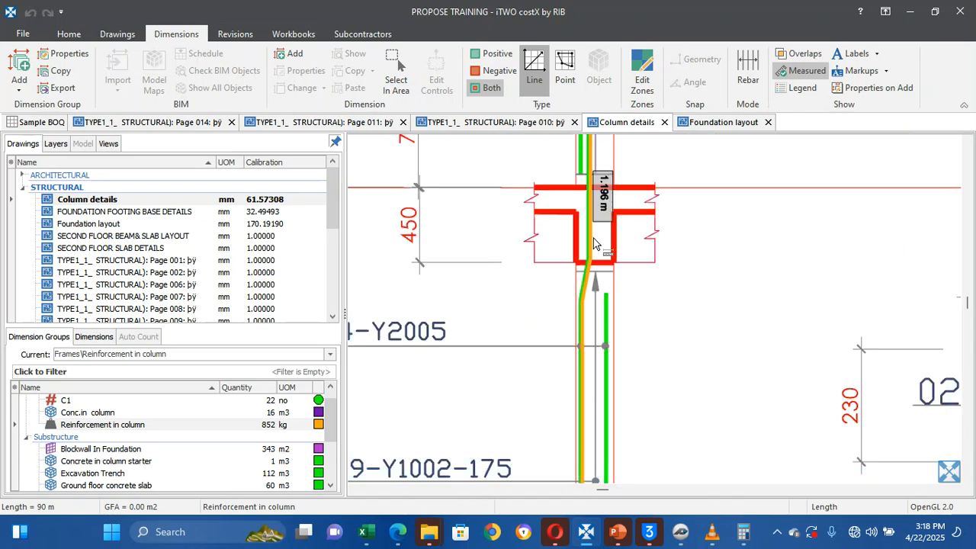
pyautogui.press('Up')
pyautogui.press('Up')
pyautogui.press('Up')
pyautogui.press('Up')
pyautogui.press('Up')
pyautogui.press('Up')
pyautogui.press('Up')
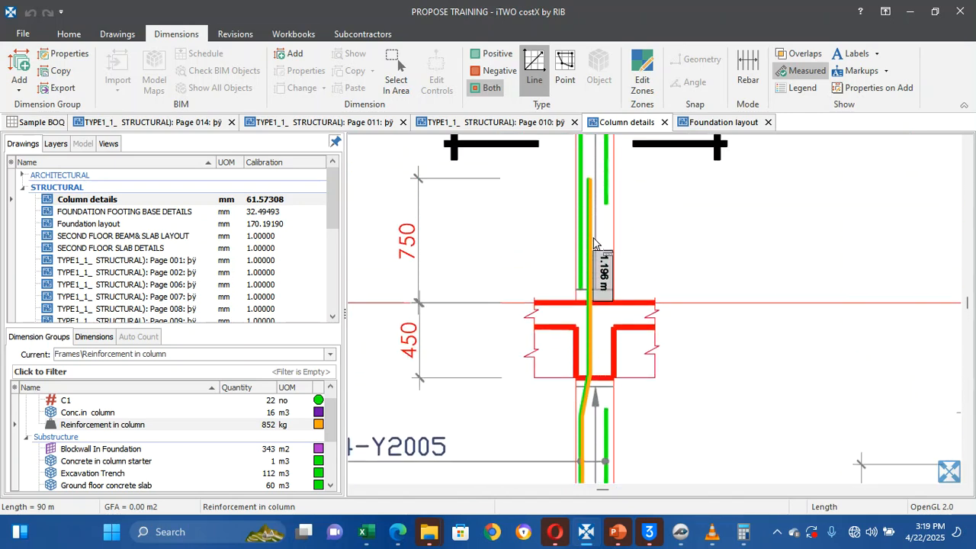
pyautogui.rightClick(594, 242)
pyautogui.press('Escape')
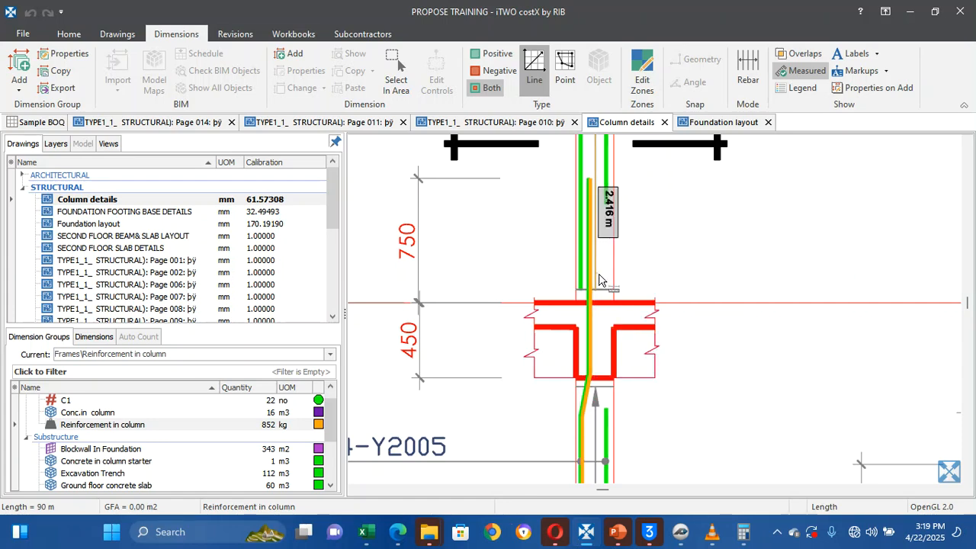
# Set the multiplier of the first floor 4-Y2005 bar dimension to 22
pyautogui.doubleClick(593, 335)
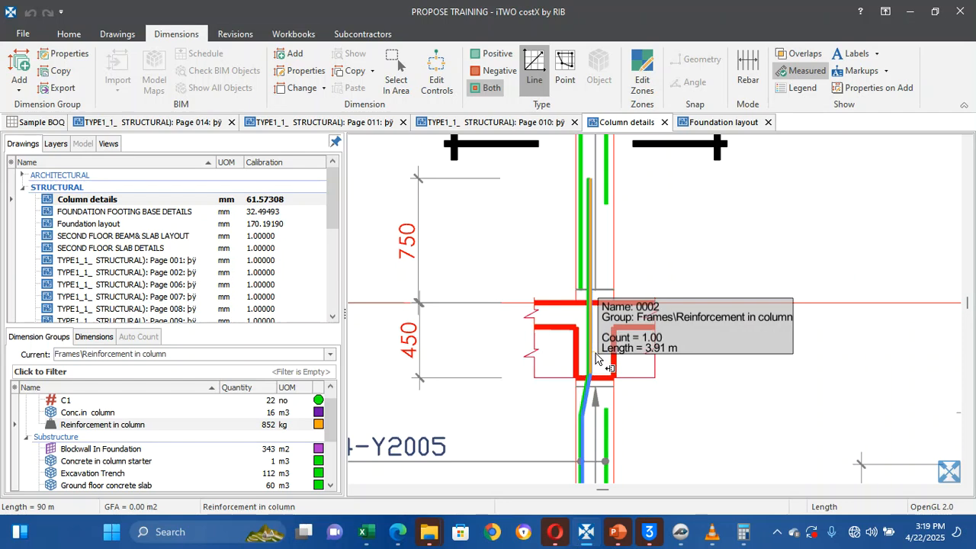
pyautogui.rightClick(595, 353)
pyautogui.moveTo(653, 107)
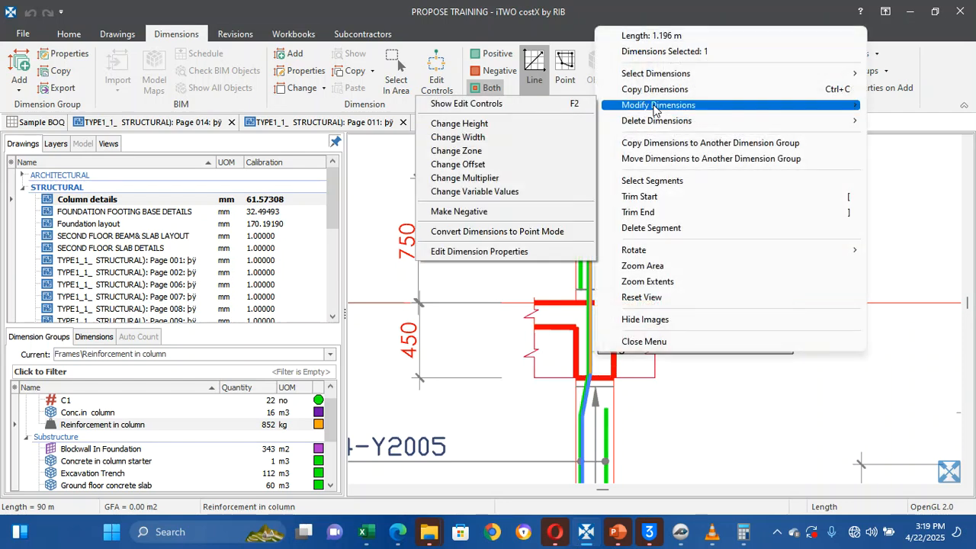
pyautogui.click(530, 178)
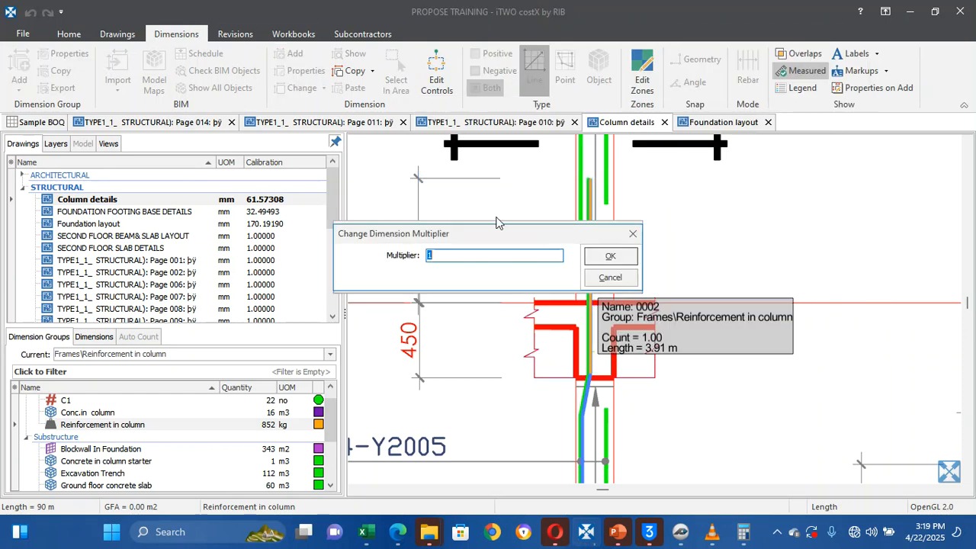
pyautogui.click(608, 257)
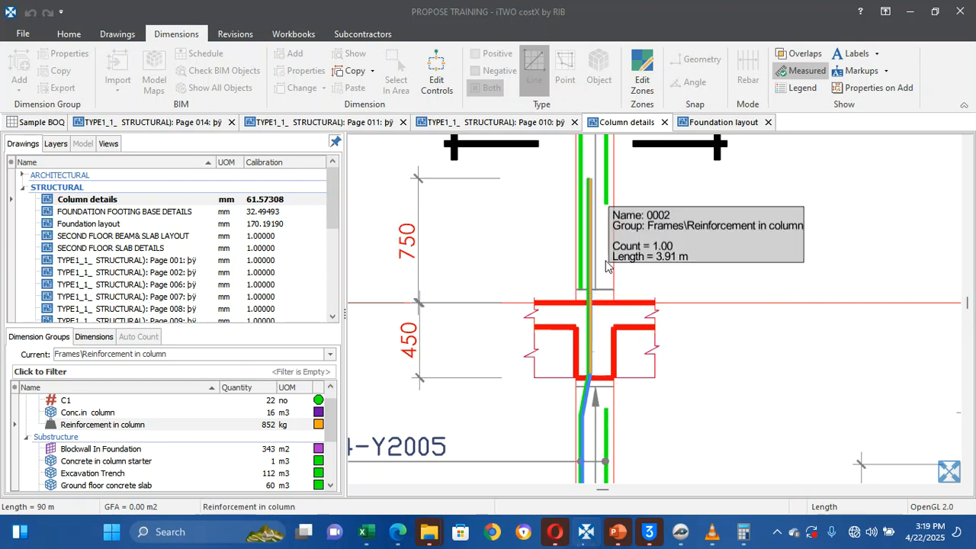
pyautogui.click(597, 318)
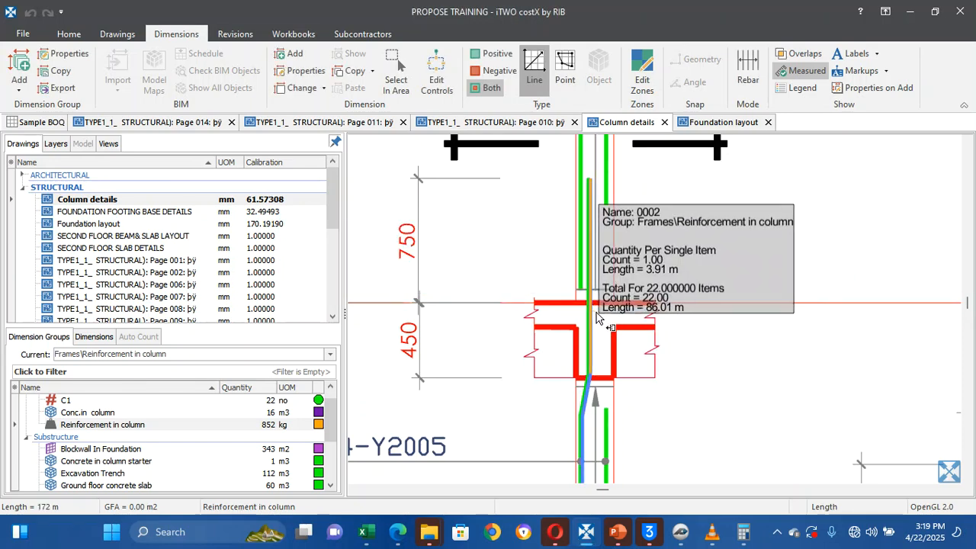
pyautogui.click(600, 257)
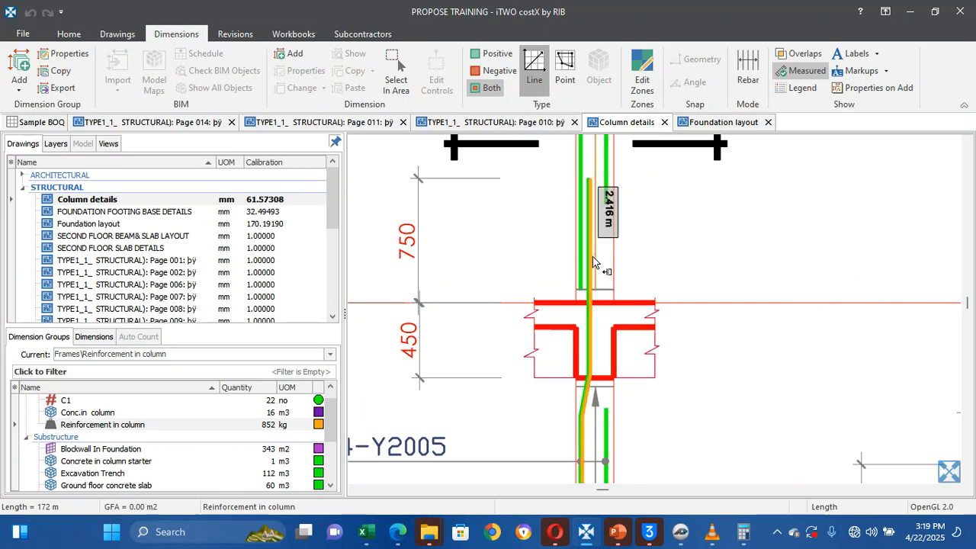
# Set the first floor bar dimension's variable values to a 20 mm bar diameter and 4 bars
pyautogui.click(594, 262)
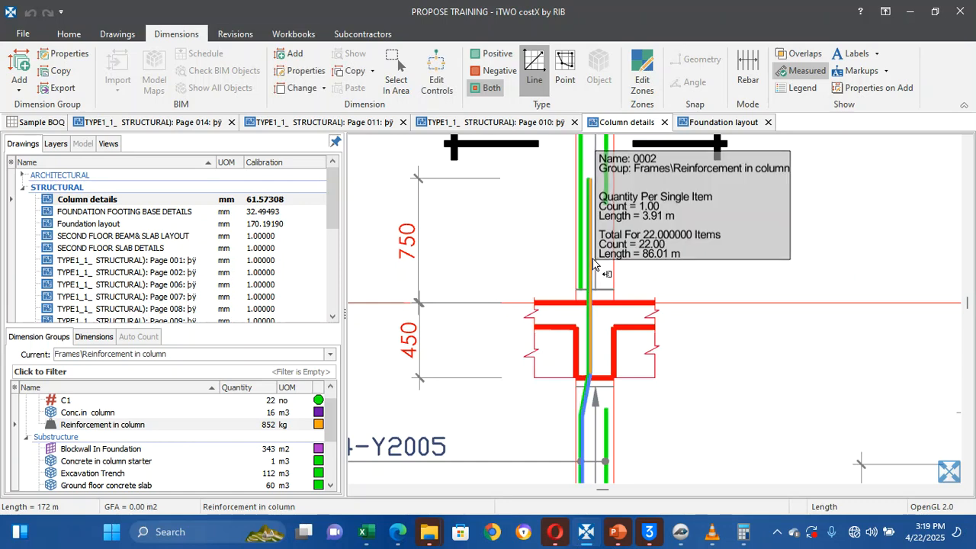
pyautogui.rightClick(594, 263)
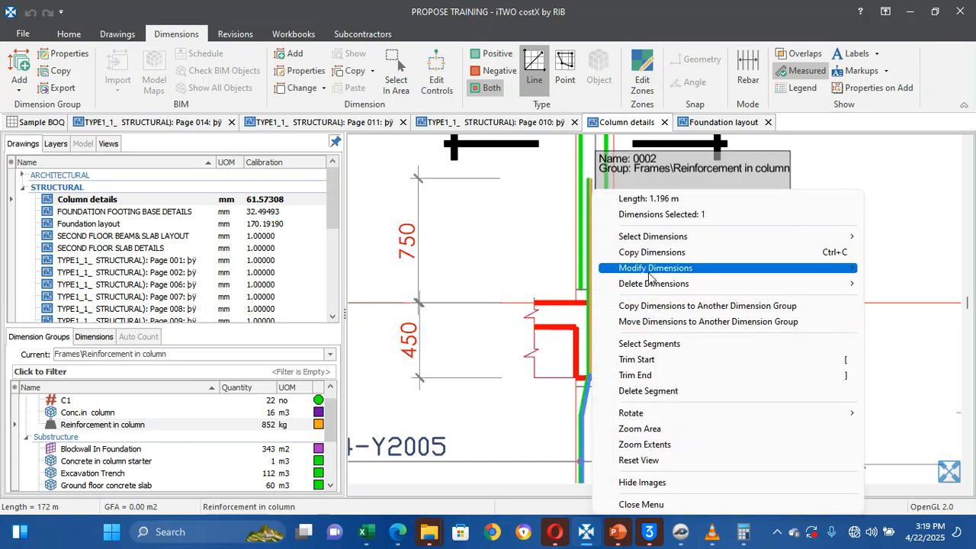
pyautogui.moveTo(648, 273)
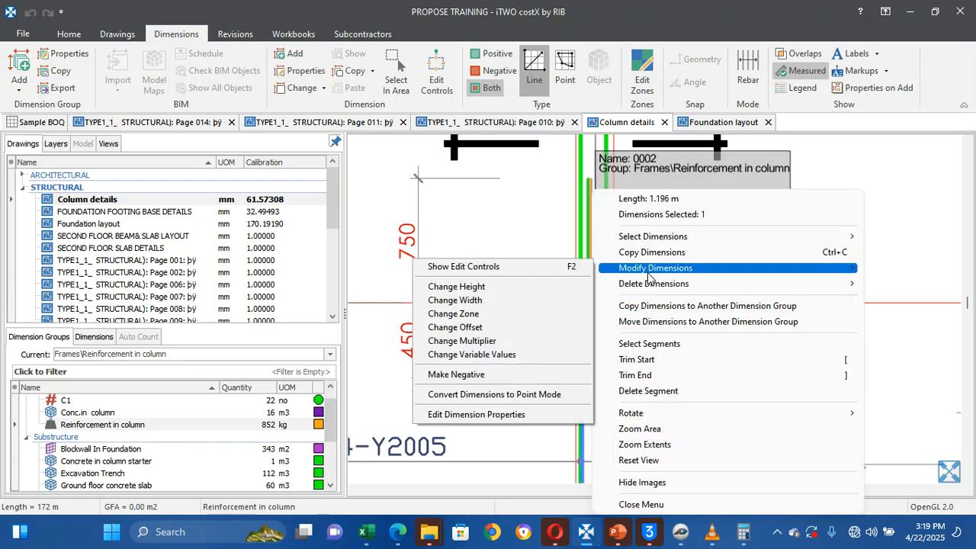
pyautogui.click(523, 356)
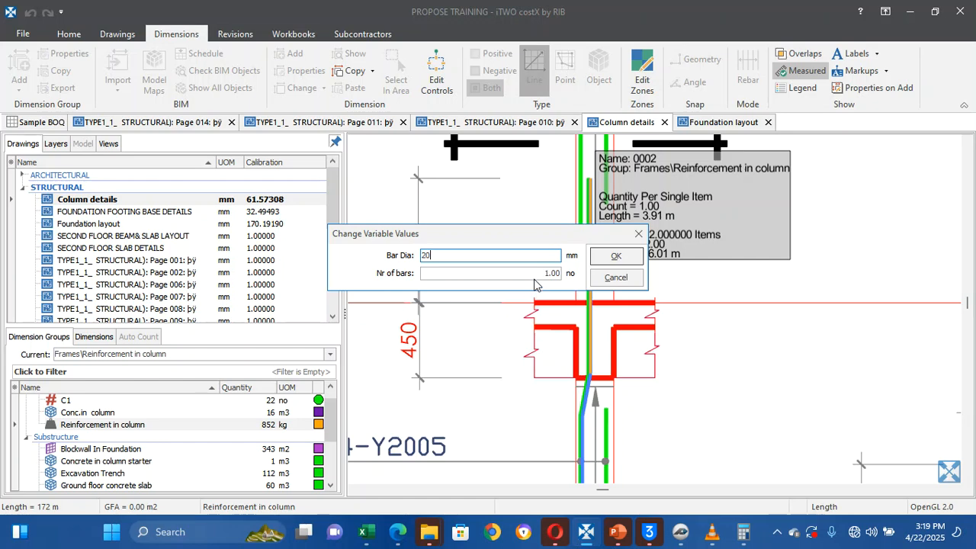
pyautogui.click(548, 272)
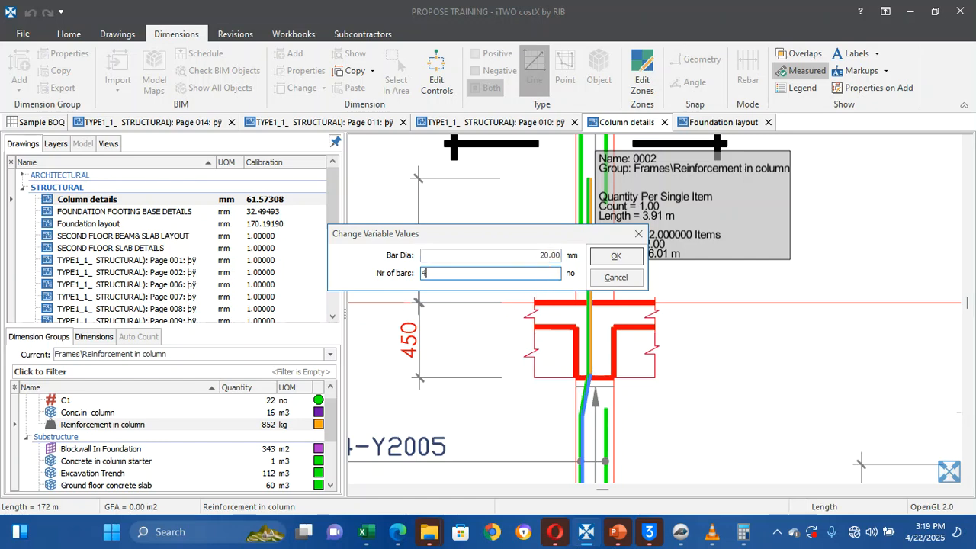
pyautogui.write('4')
pyautogui.click(616, 256)
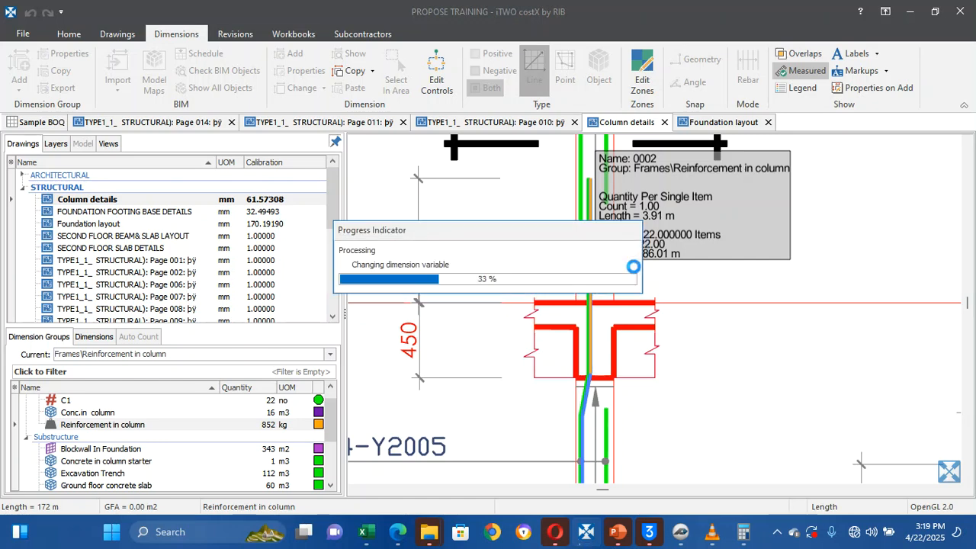
# Set the default multiplier of the "Reinforcement in column" group to 22 and apply it to all dimensions using the default multiplier
pyautogui.scroll(-3, 594, 252)
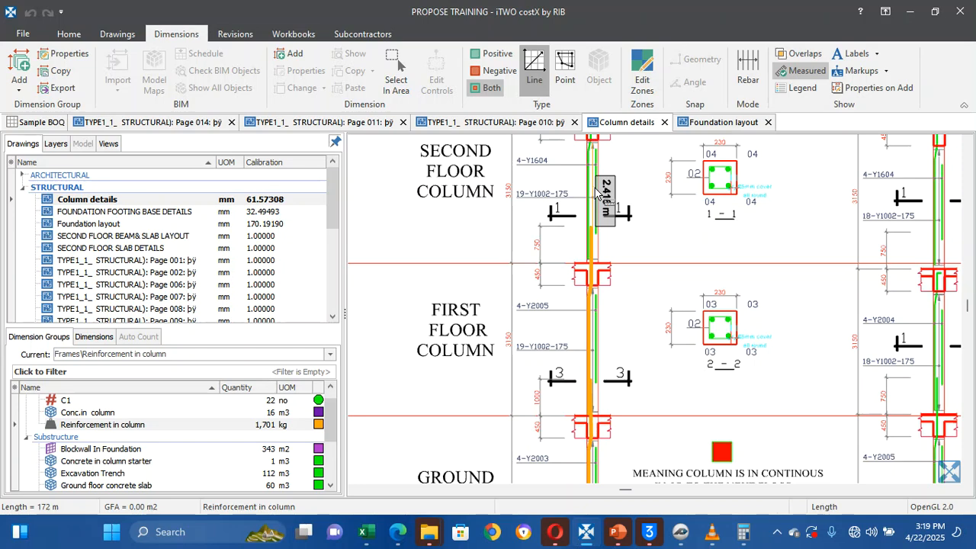
pyautogui.moveTo(301, 428)
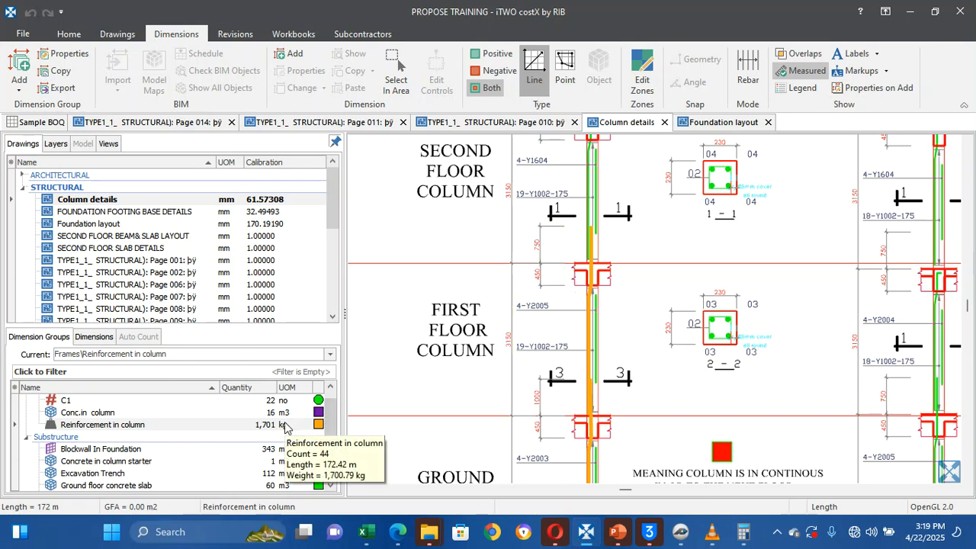
pyautogui.rightClick(284, 427)
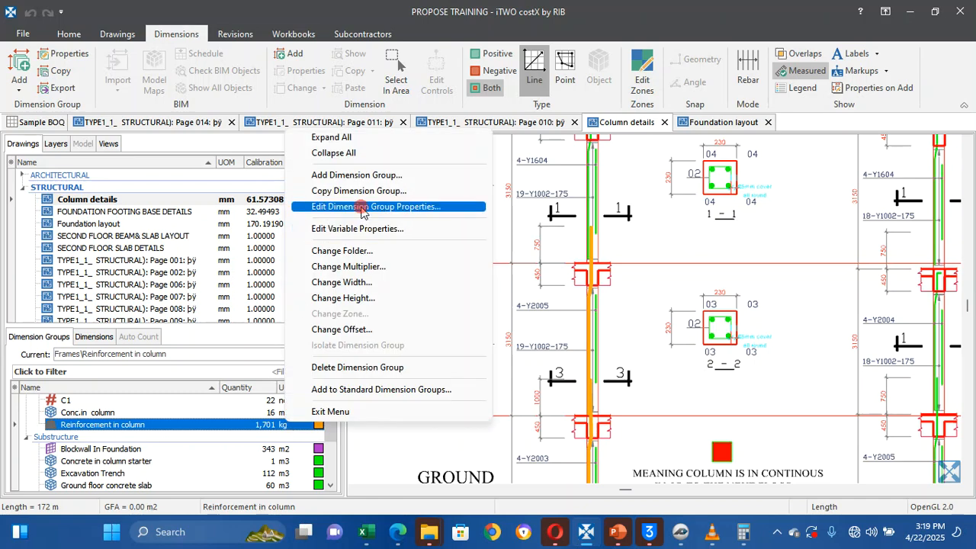
pyautogui.click(362, 207)
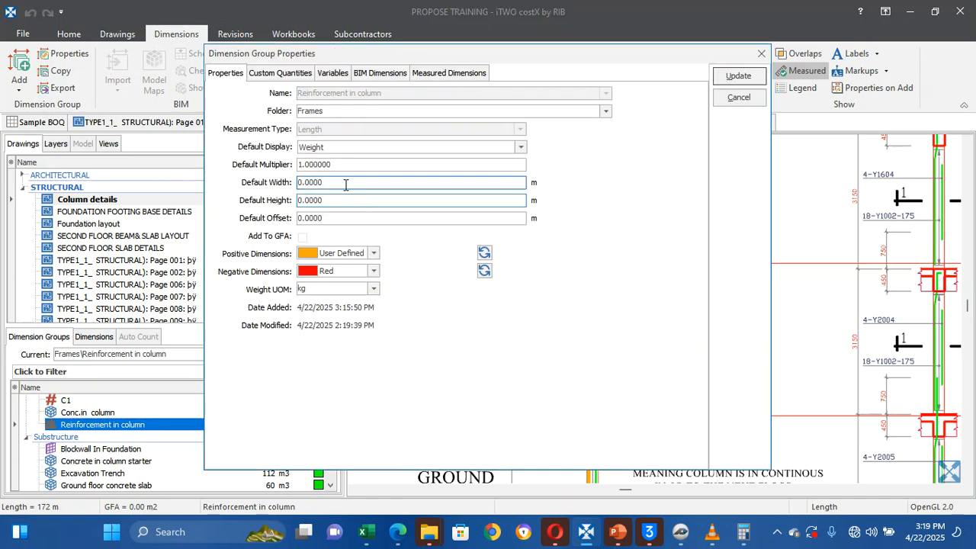
pyautogui.click(337, 166)
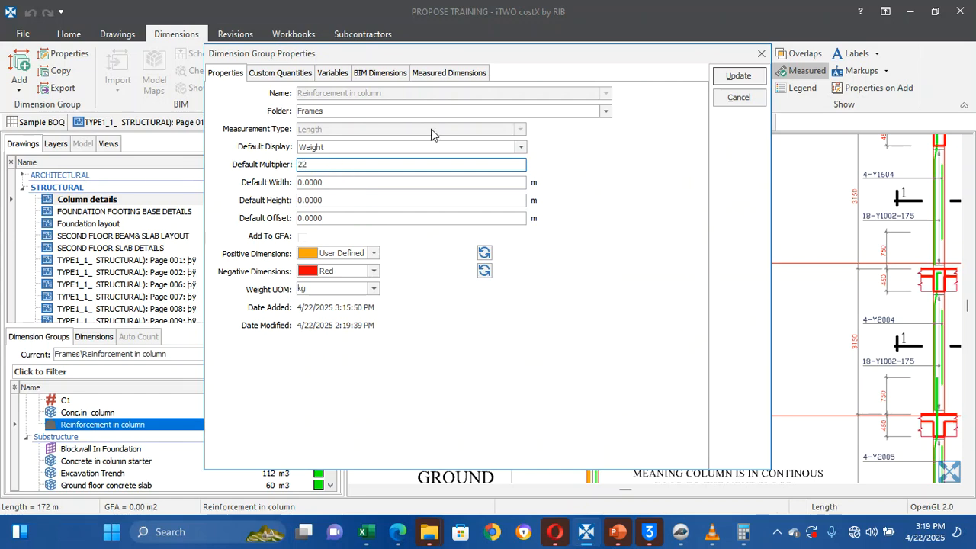
pyautogui.click(734, 76)
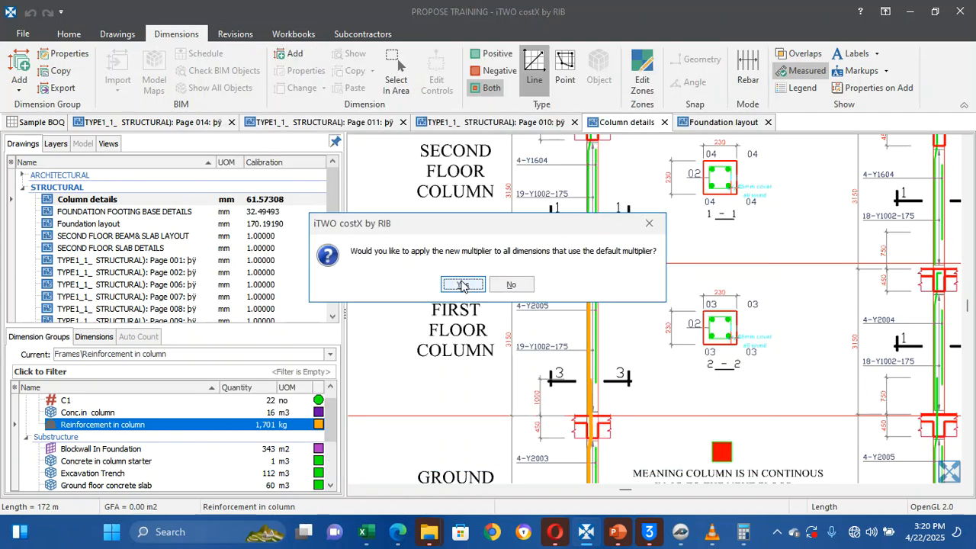
pyautogui.click(463, 285)
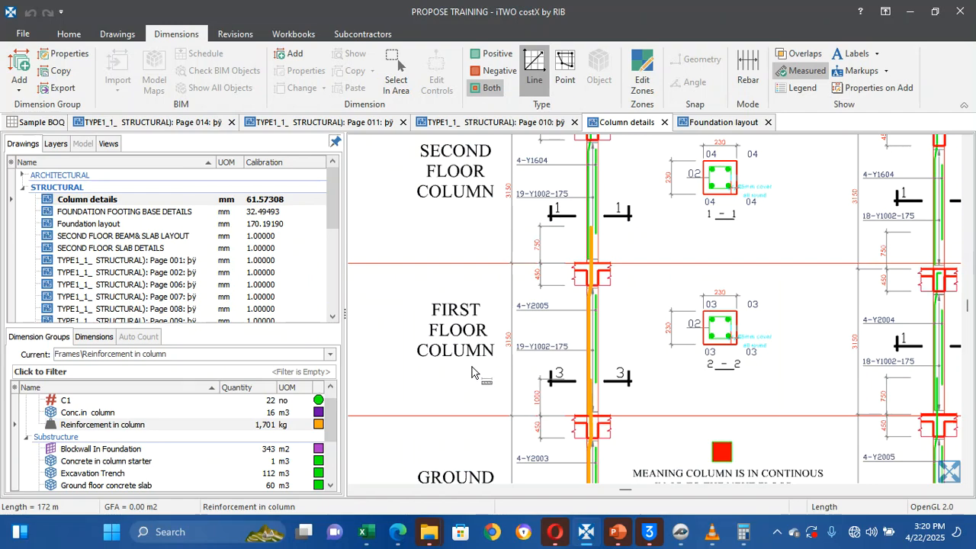
# Turn on Properties on Add, measure the second floor bar's main vertical segment, about 2.24 m, and accept a 20 mm bar diameter and 4 bars
pyautogui.scroll(3, 622, 222)
pyautogui.scroll(-1, 623, 223)
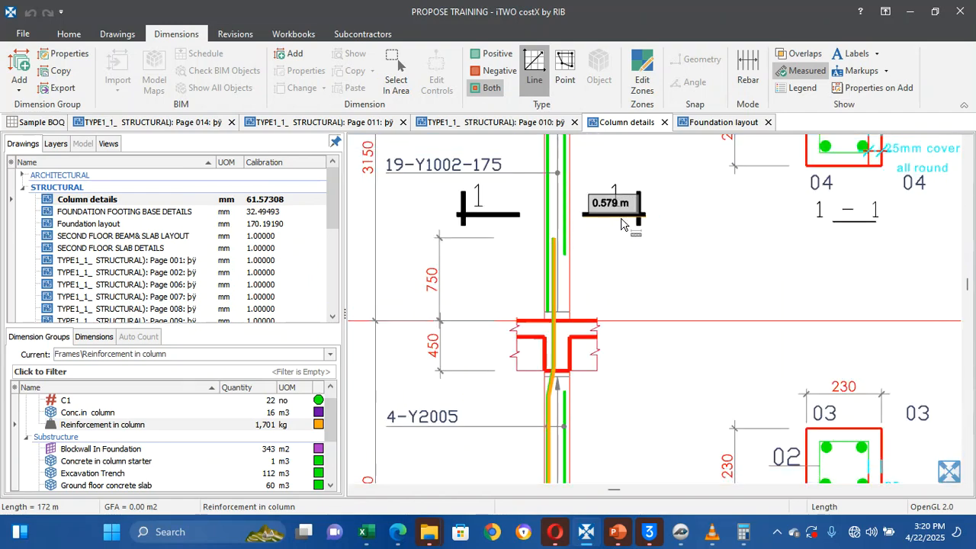
pyautogui.click(850, 88)
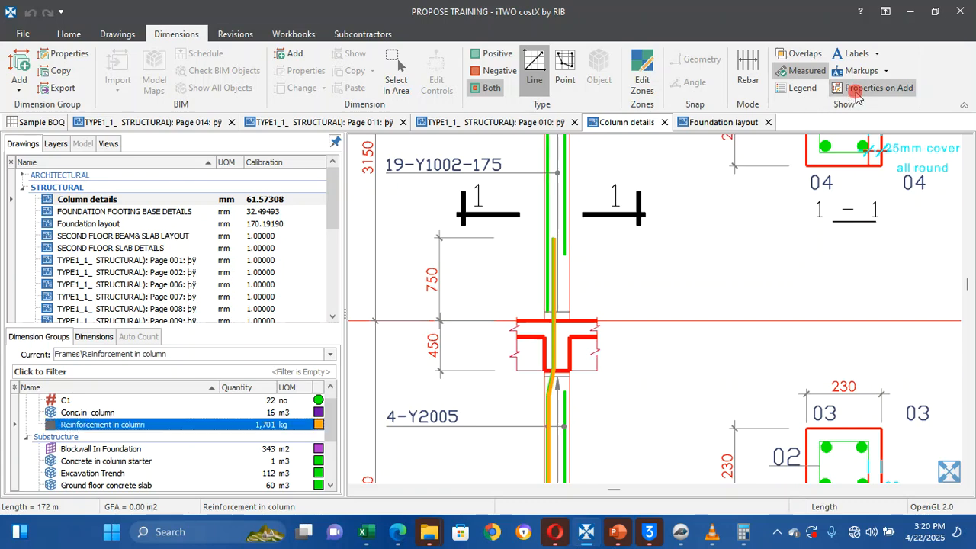
pyautogui.doubleClick(552, 231)
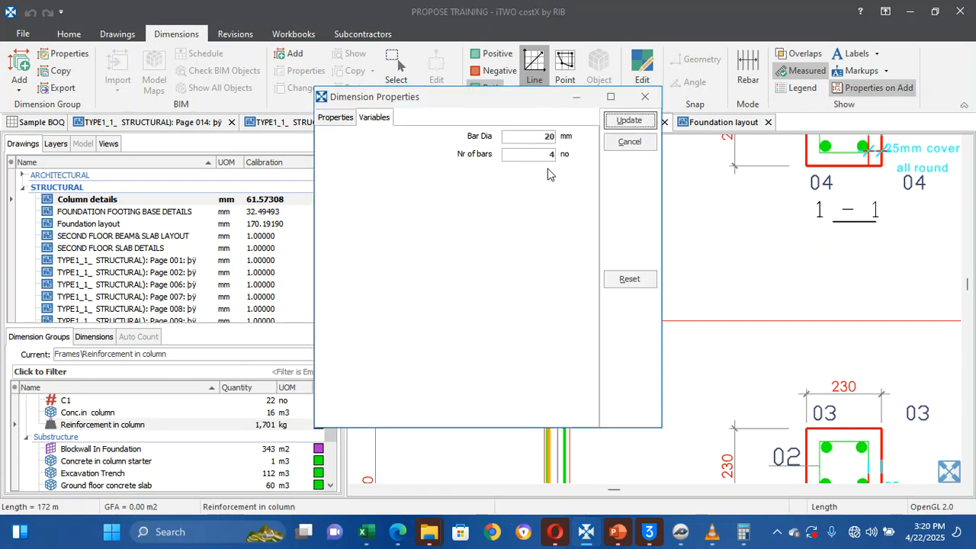
pyautogui.click(628, 121)
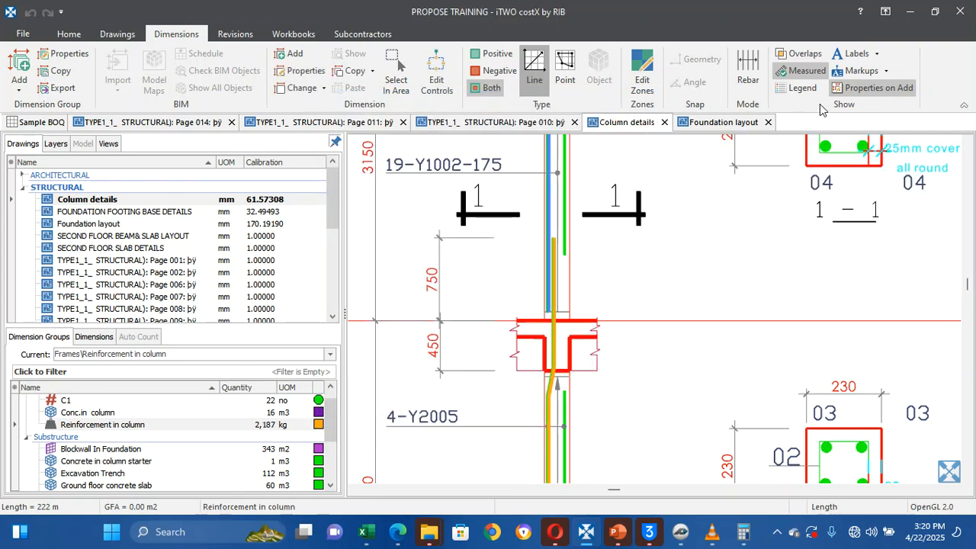
# Extend the second floor bar dimension with its cranked segment of about 0.263 m, vertical segment of about 0.347 m and end hook of about 0.104 m
pyautogui.scroll(-3, 713, 175)
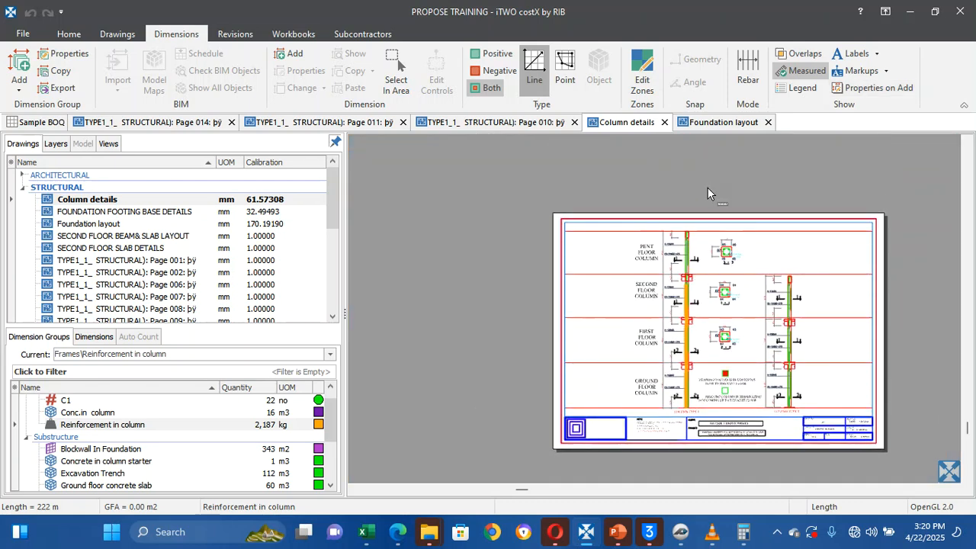
pyautogui.scroll(3, 708, 190)
pyautogui.scroll(-3, 709, 194)
pyautogui.scroll(2, 670, 386)
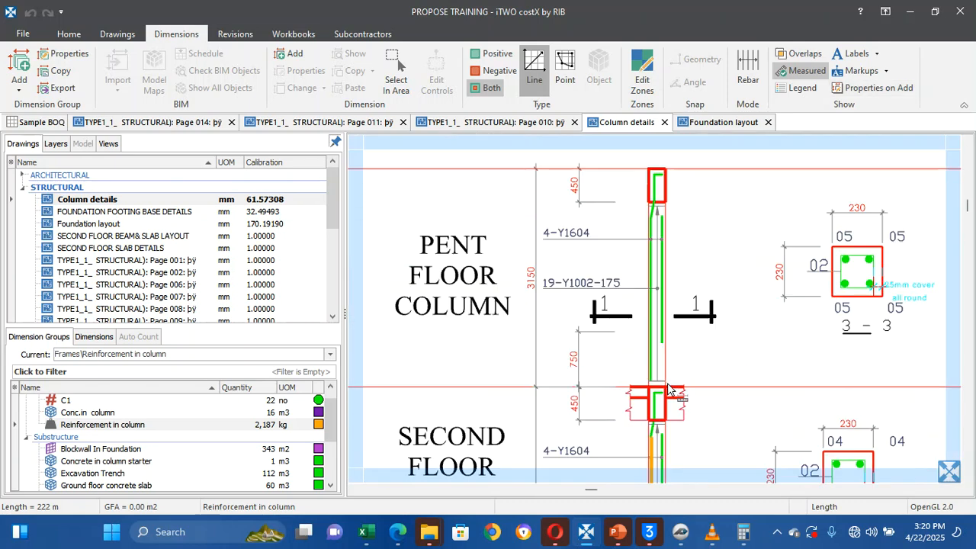
pyautogui.scroll(-2, 669, 388)
pyautogui.scroll(3, 670, 389)
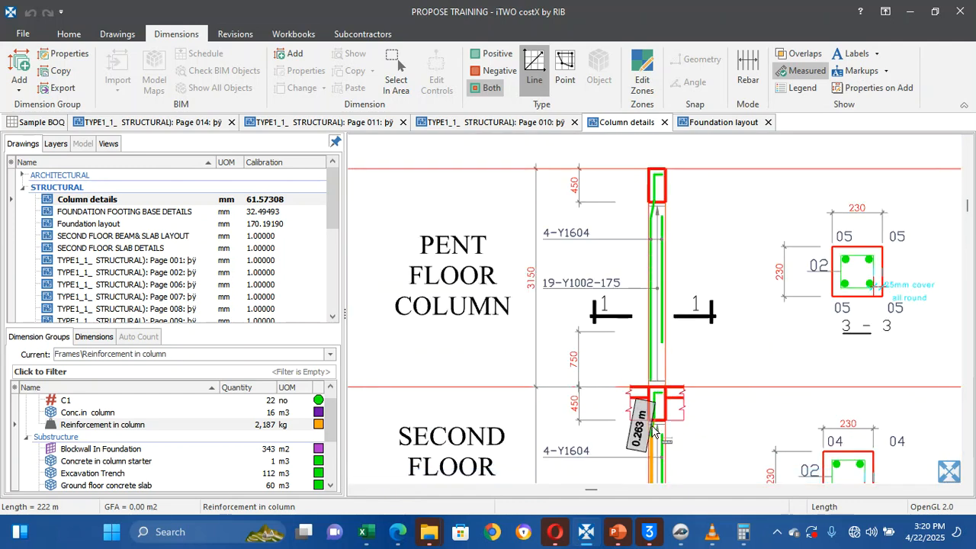
pyautogui.click(654, 423)
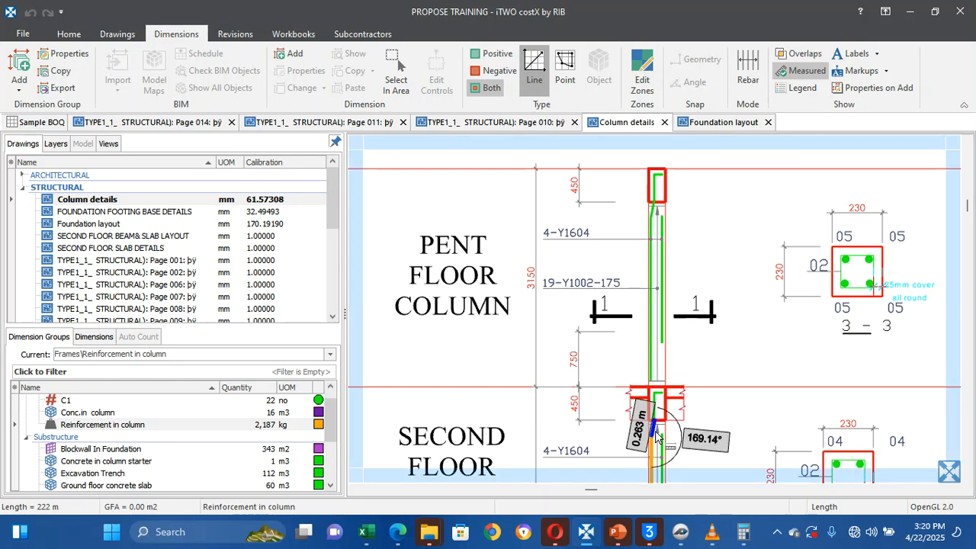
pyautogui.click(655, 429)
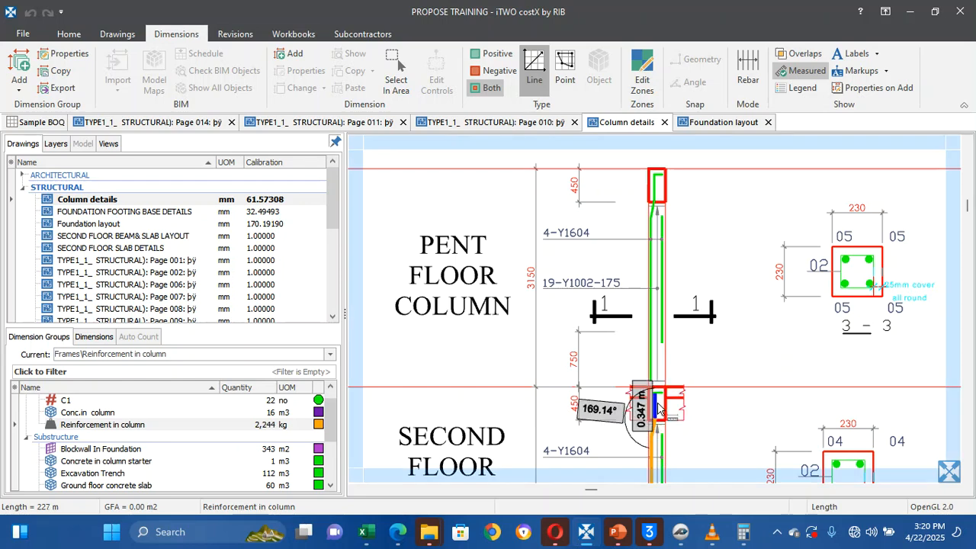
pyautogui.click(660, 405)
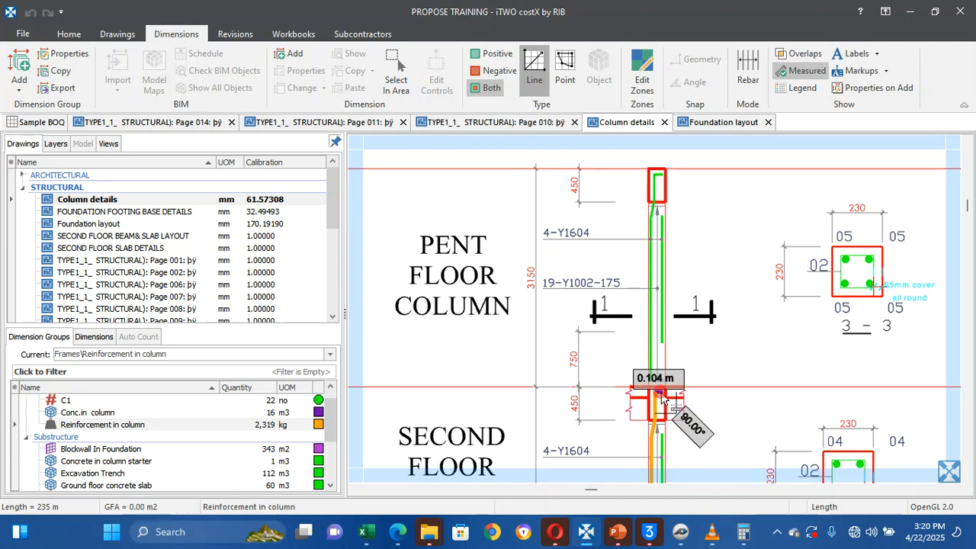
pyautogui.click(660, 394)
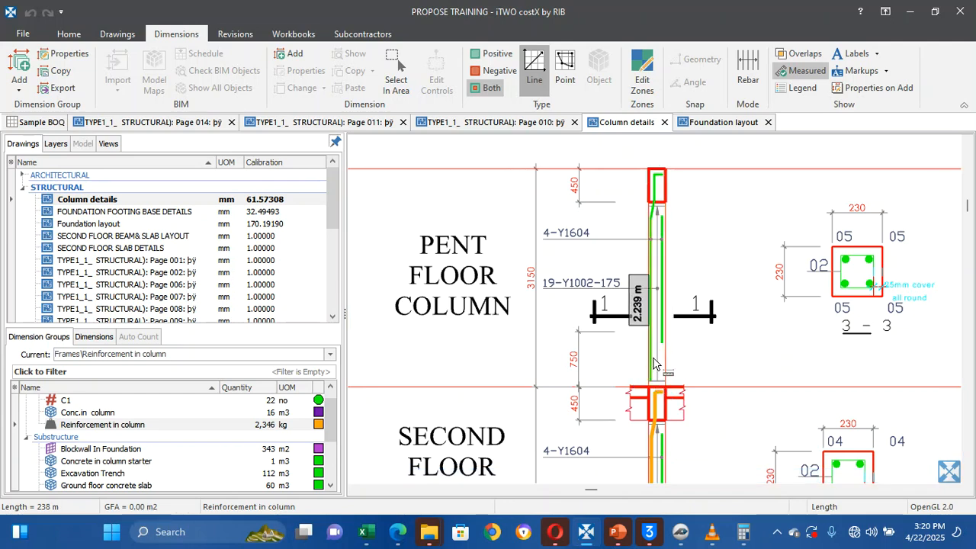
# Measure the main vertical segment of the pent floor 4-Y1604 bar in column type 1, about 2.24 m long
pyautogui.scroll(3, 653, 364)
pyautogui.scroll(-3, 653, 364)
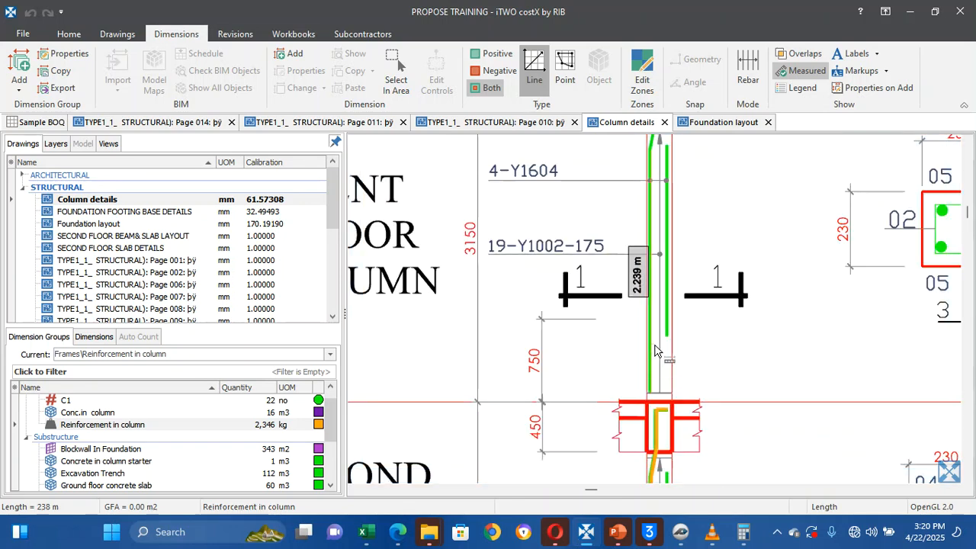
pyautogui.doubleClick(654, 348)
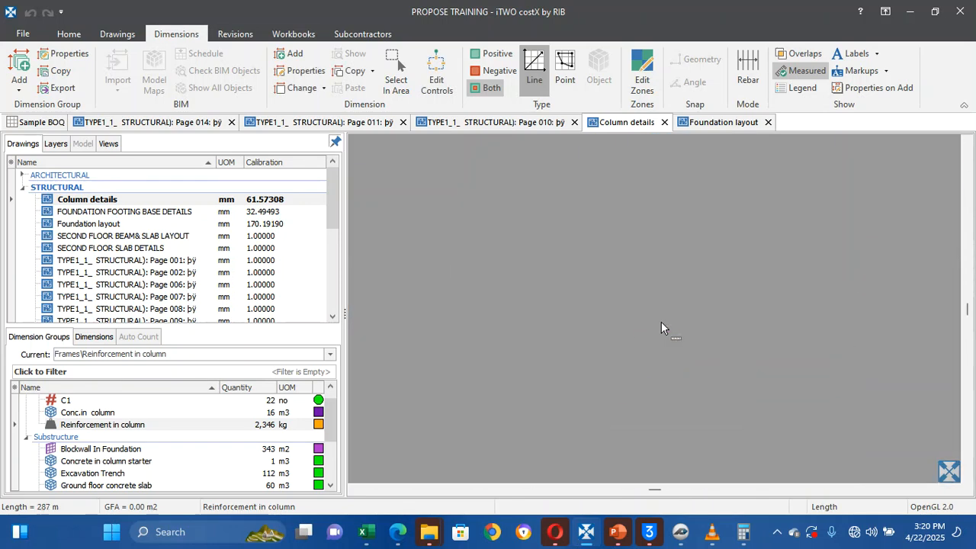
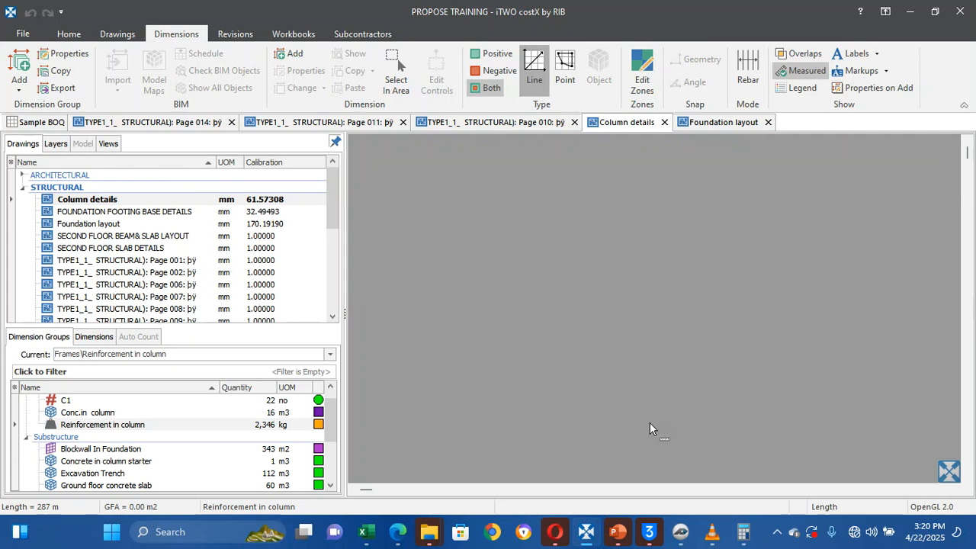
# Extend the pent floor bar dimension with its cranked segment of about 0.265 m, the vertical segment inside the beam and the end hook
pyautogui.click(120, 35)
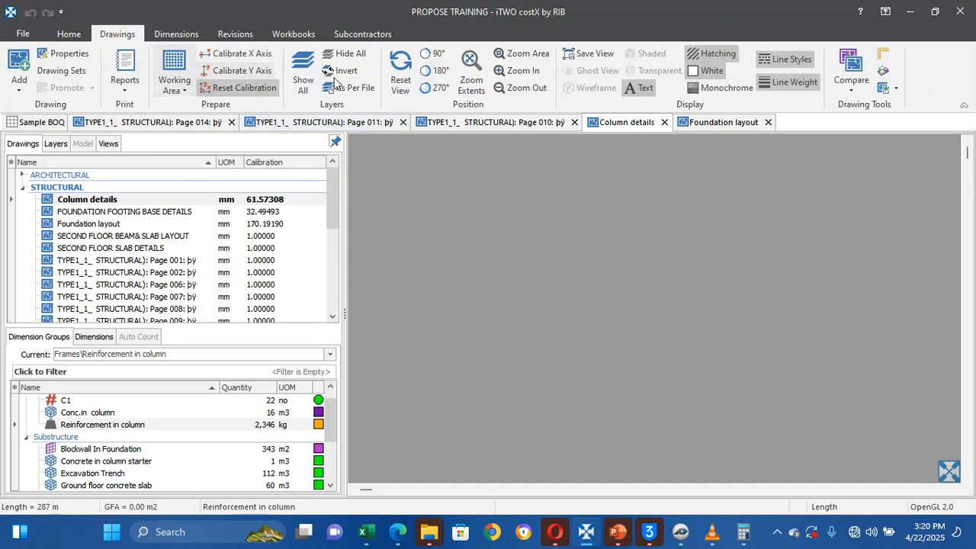
pyautogui.click(482, 93)
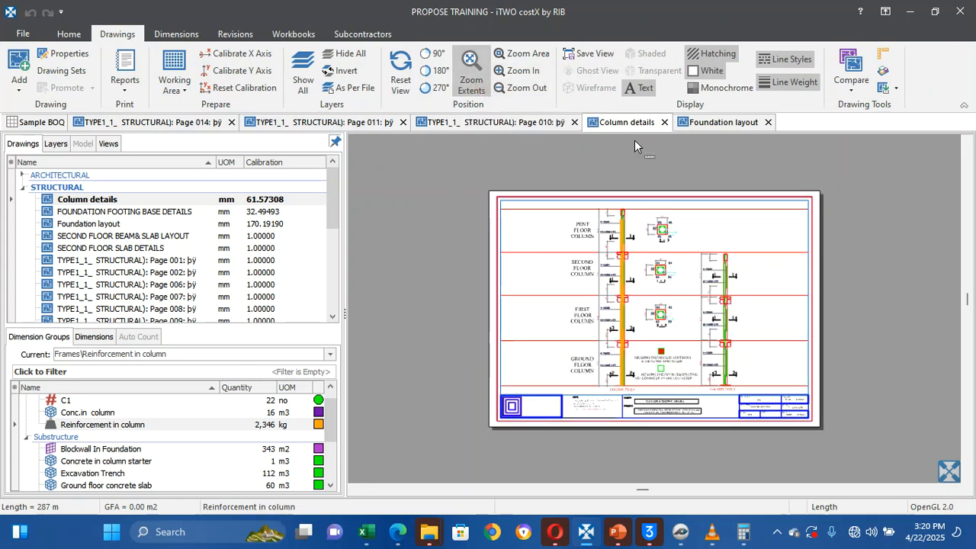
pyautogui.scroll(6, 623, 216)
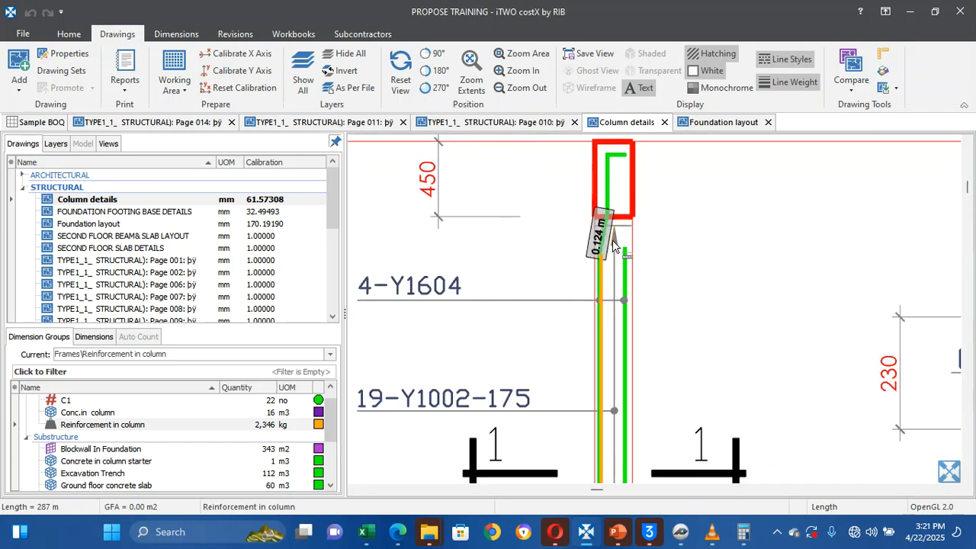
pyautogui.click(610, 239)
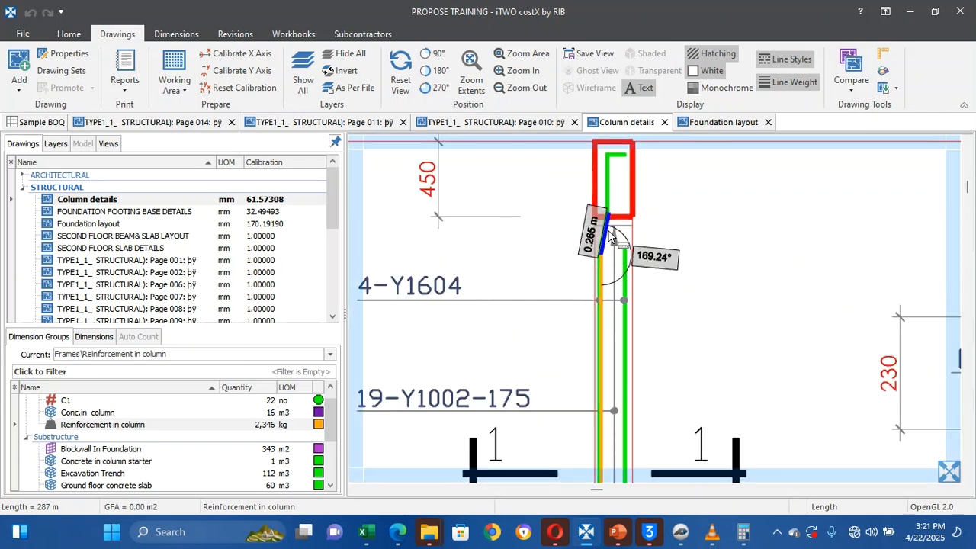
pyautogui.click(608, 157)
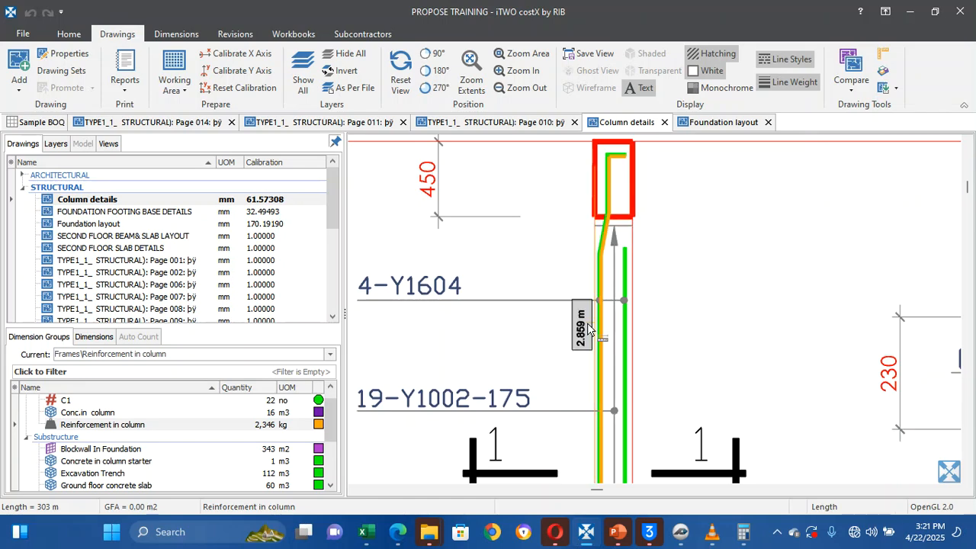
# Review the measured main bars of column type 1 from the pent floor down to the ground floor
pyautogui.scroll(-5, 587, 329)
pyautogui.press('Down')
pyautogui.press('Down')
pyautogui.press('Down')
pyautogui.press('Down')
pyautogui.press('Down')
pyautogui.press('Down')
pyautogui.press('Down')
pyautogui.press('Down')
pyautogui.press('Down')
pyautogui.press('Down')
pyautogui.press('Down')
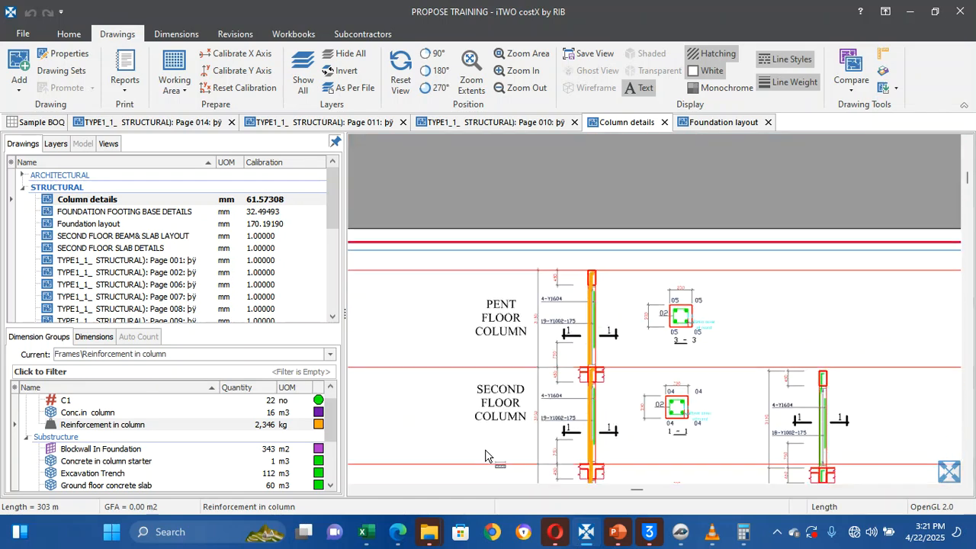
pyautogui.press('Down')
pyautogui.press('Down')
pyautogui.press('Down')
pyautogui.press('Down')
pyautogui.press('Down')
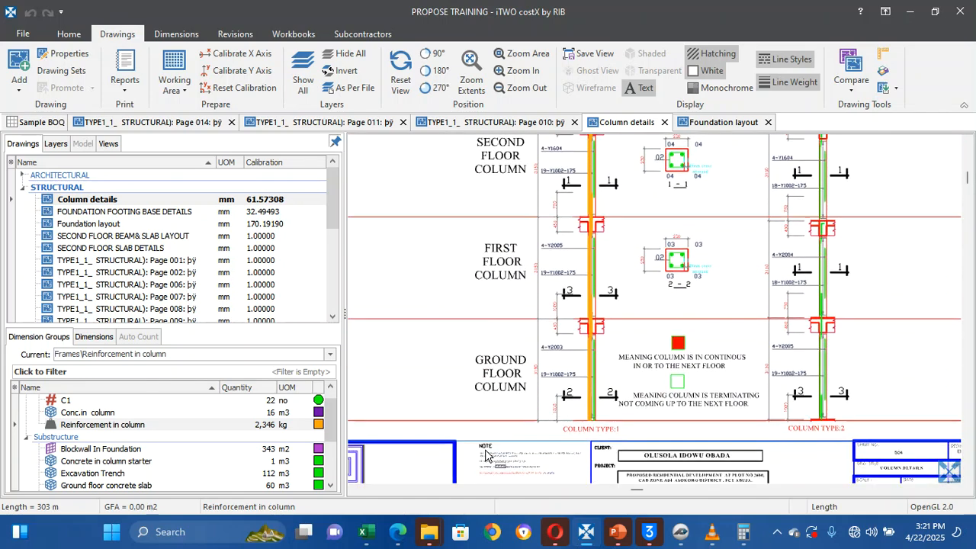
# Examine the bar callouts of column type 2 from the ground floor up to the second floor
pyautogui.scroll(5, 895, 404)
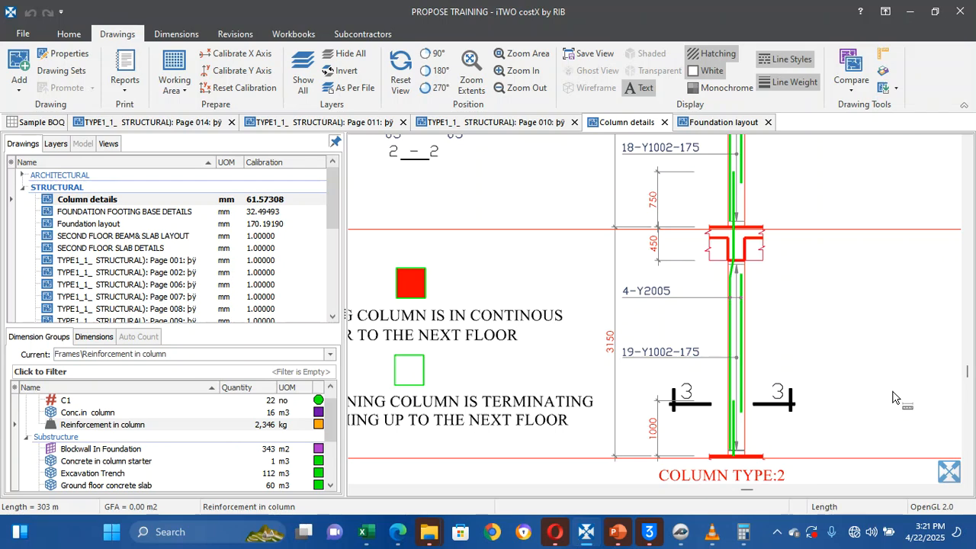
pyautogui.press('Up')
pyautogui.press('Up')
pyautogui.press('Up')
pyautogui.press('Up')
pyautogui.press('Up')
pyautogui.press('Up')
pyautogui.press('Up')
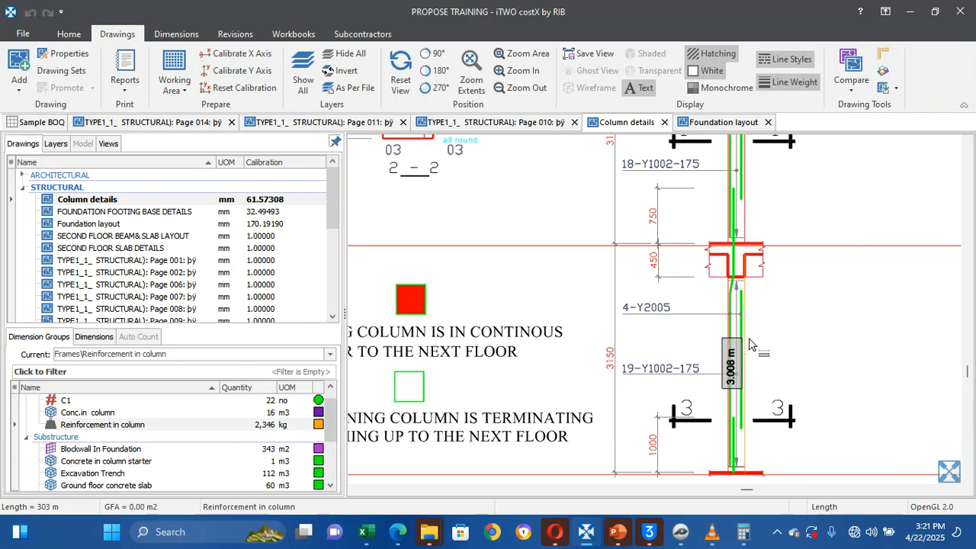
pyautogui.press('Up')
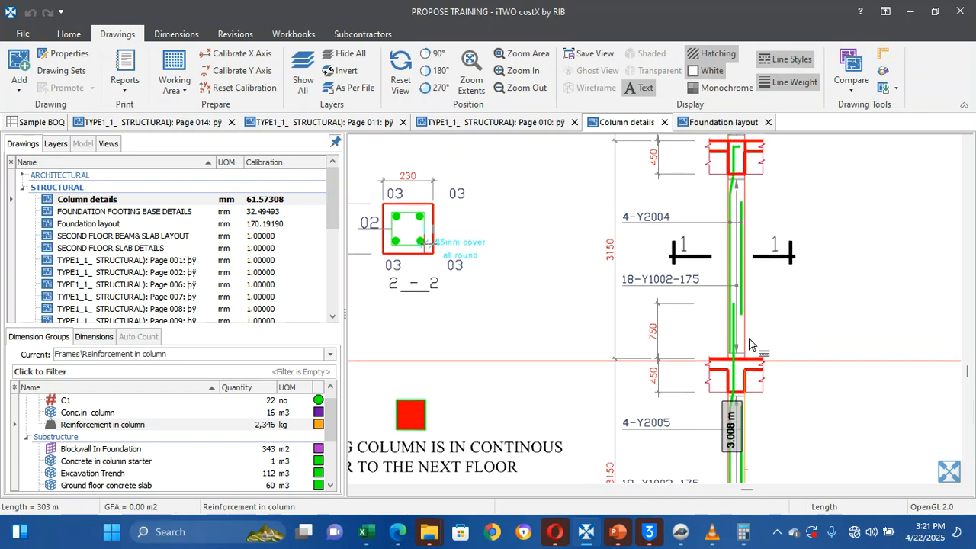
pyautogui.press('Up')
pyautogui.press('Up')
pyautogui.press('Up')
pyautogui.press('Up')
pyautogui.press('Up')
pyautogui.press('Up')
pyautogui.press('Up')
pyautogui.press('Up')
pyautogui.press('Up')
pyautogui.press('Up')
pyautogui.press('Up')
pyautogui.press('Up')
pyautogui.press('Up')
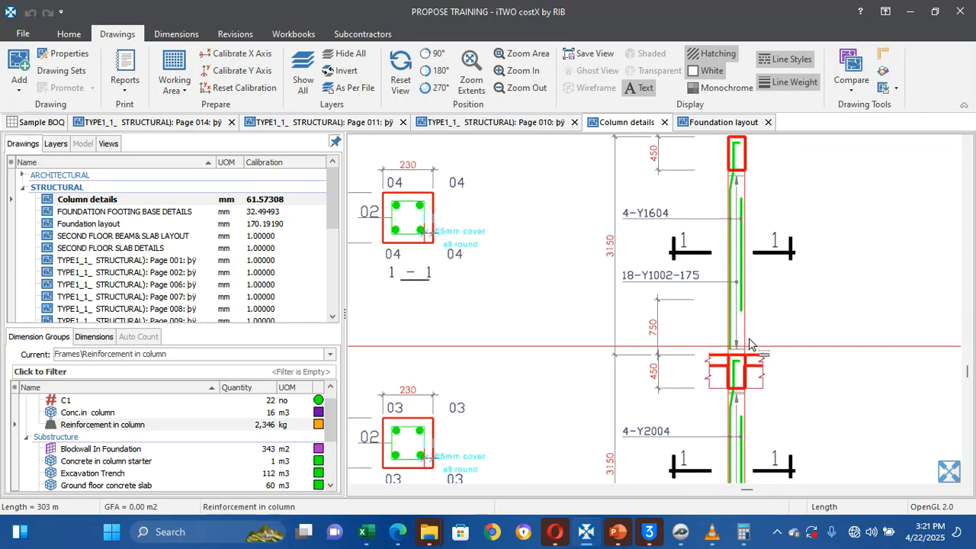
pyautogui.press('Up')
pyautogui.press('Up')
pyautogui.press('Up')
pyautogui.press('Up')
pyautogui.press('Down')
# Check column type 1's measured bars against the callouts on the pent, second and first floors
pyautogui.press('Left')
pyautogui.press('Left')
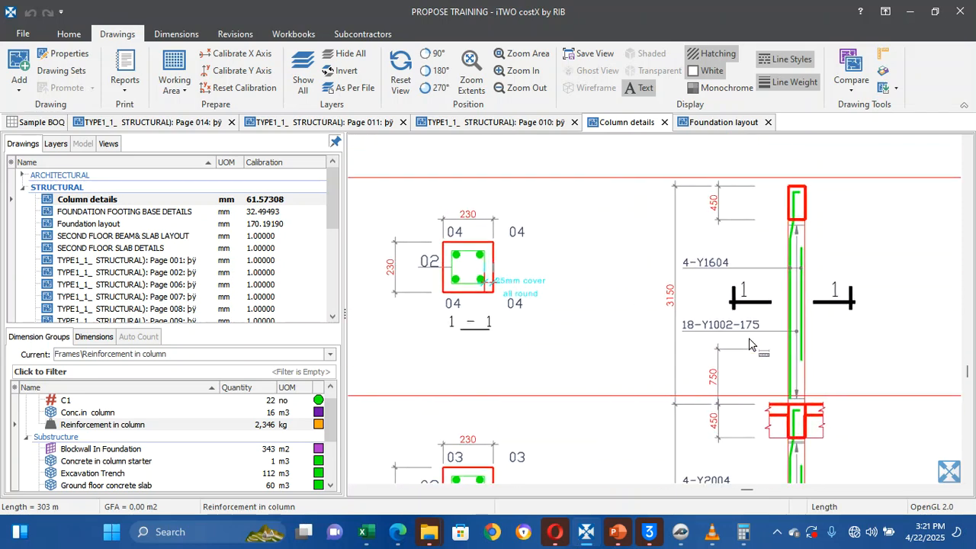
pyautogui.press('Left')
pyautogui.press('Left')
pyautogui.press('Left')
pyautogui.press('Left')
pyautogui.press('Left')
pyautogui.press('Left')
pyautogui.press('Left')
pyautogui.press('Left')
pyautogui.press('Left')
pyautogui.press('Left')
pyautogui.press('Left')
pyautogui.press('Left')
pyautogui.press('Left')
pyautogui.press('Left')
pyautogui.press('Up')
pyautogui.press('Up')
pyautogui.press('Up')
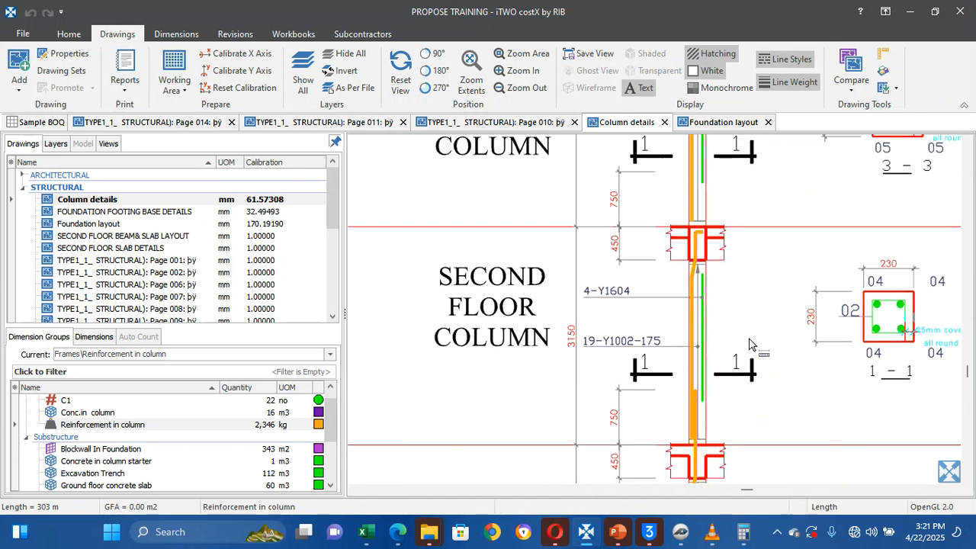
pyautogui.press('Up')
pyautogui.press('Down')
pyautogui.press('Up')
pyautogui.press('Up')
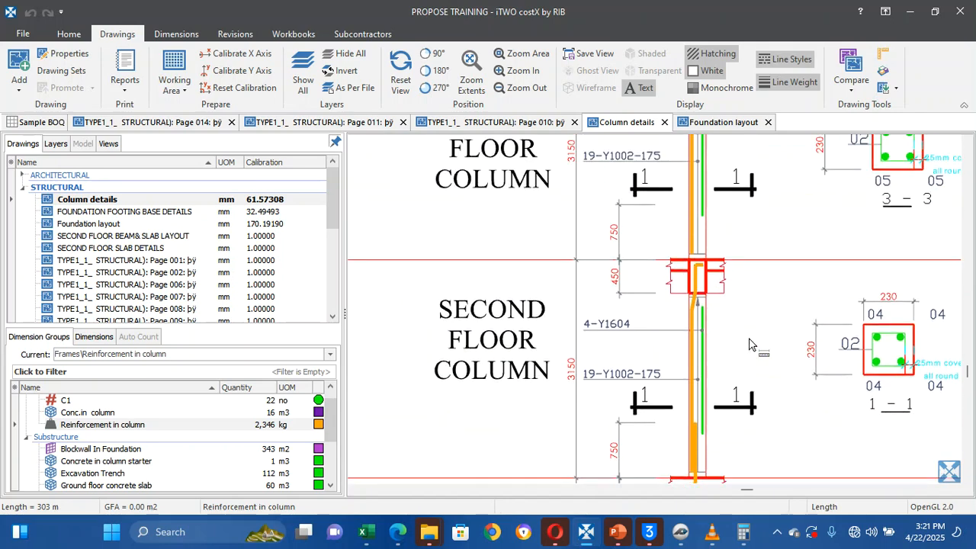
pyautogui.press('Up')
pyautogui.press('Up')
pyautogui.press('Up')
pyautogui.press('Up')
pyautogui.press('Up')
pyautogui.press('Up')
pyautogui.press('Up')
pyautogui.press('Up')
pyautogui.press('Up')
pyautogui.press('Down')
pyautogui.press('Down')
pyautogui.press('Down')
pyautogui.press('Down')
pyautogui.press('Down')
pyautogui.press('Down')
pyautogui.press('Down')
pyautogui.press('Down')
pyautogui.press('Down')
pyautogui.press('Down')
pyautogui.press('Down')
pyautogui.press('Down')
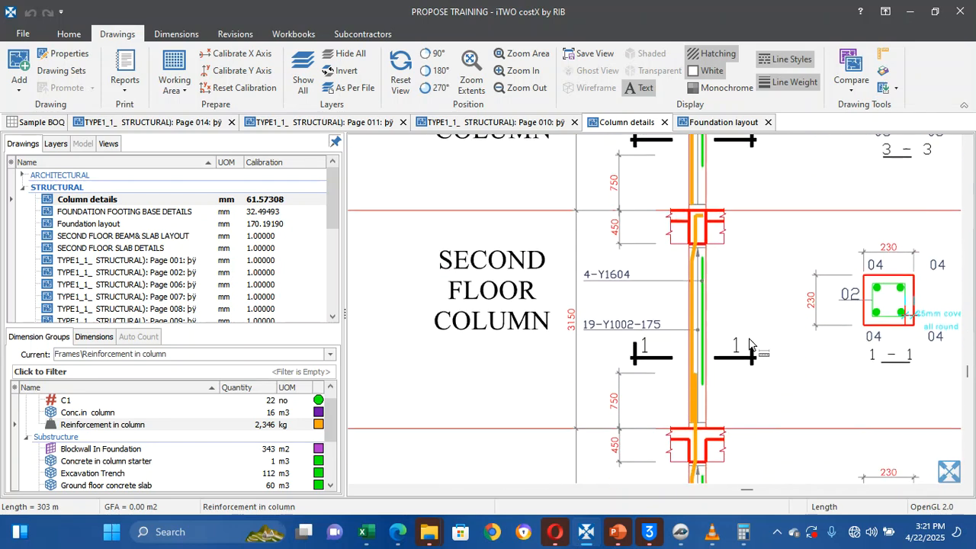
pyautogui.press('Down')
pyautogui.press('Down')
pyautogui.press('Down')
pyautogui.press('Down')
pyautogui.press('Down')
pyautogui.press('Down')
pyautogui.press('Down')
pyautogui.press('Down')
pyautogui.press('Down')
pyautogui.press('Down')
pyautogui.press('Down')
pyautogui.press('Down')
pyautogui.press('Down')
pyautogui.press('Down')
pyautogui.press('Down')
pyautogui.press('Down')
pyautogui.press('Down')
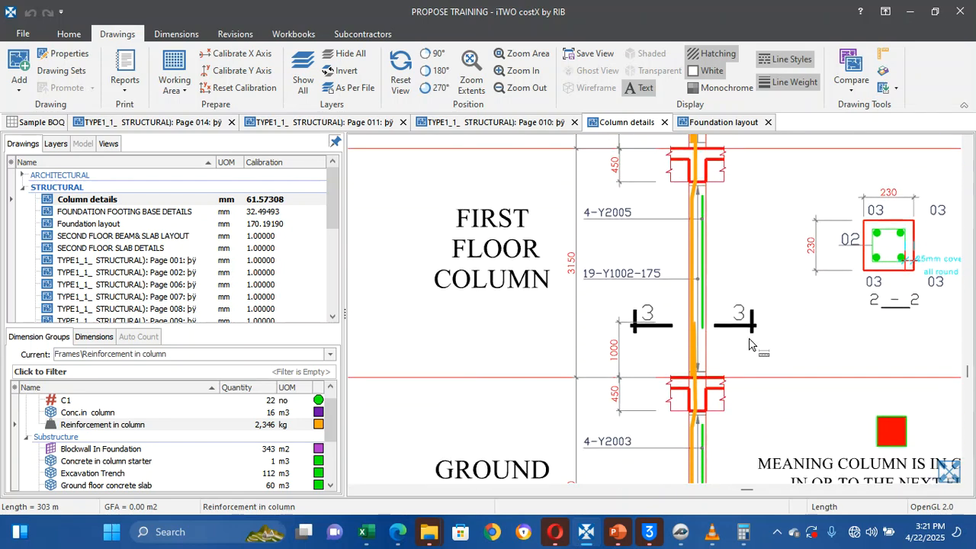
pyautogui.press('Down')
pyautogui.press('Down')
pyautogui.press('Up')
pyautogui.press('Up')
pyautogui.press('Up')
pyautogui.press('Up')
pyautogui.press('Up')
pyautogui.press('Up')
pyautogui.press('Up')
pyautogui.press('Up')
pyautogui.press('Up')
pyautogui.press('Up')
pyautogui.press('Up')
pyautogui.press('Up')
pyautogui.press('Up')
pyautogui.press('Up')
pyautogui.press('Up')
pyautogui.press('Up')
pyautogui.press('Up')
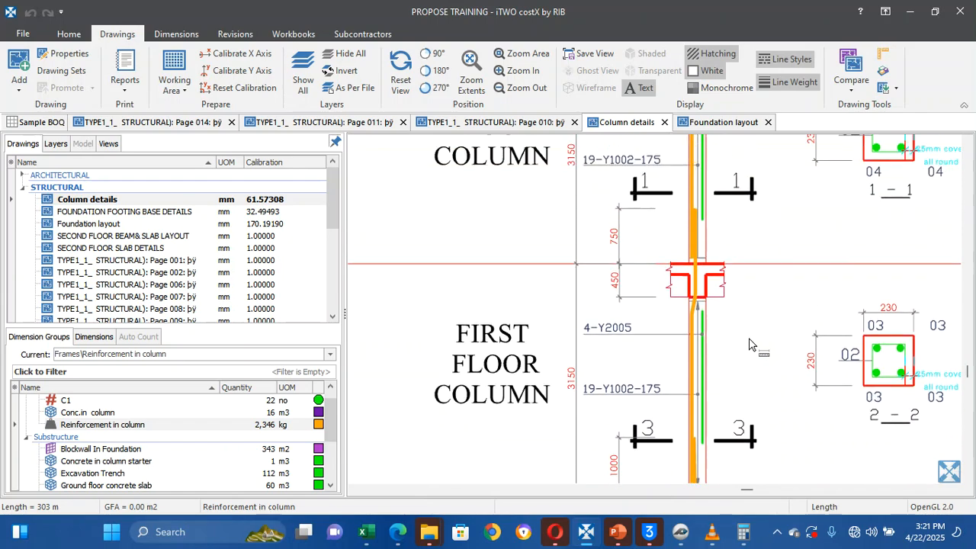
pyautogui.press('Up')
pyautogui.press('Up')
pyautogui.press('Up')
pyautogui.press('Up')
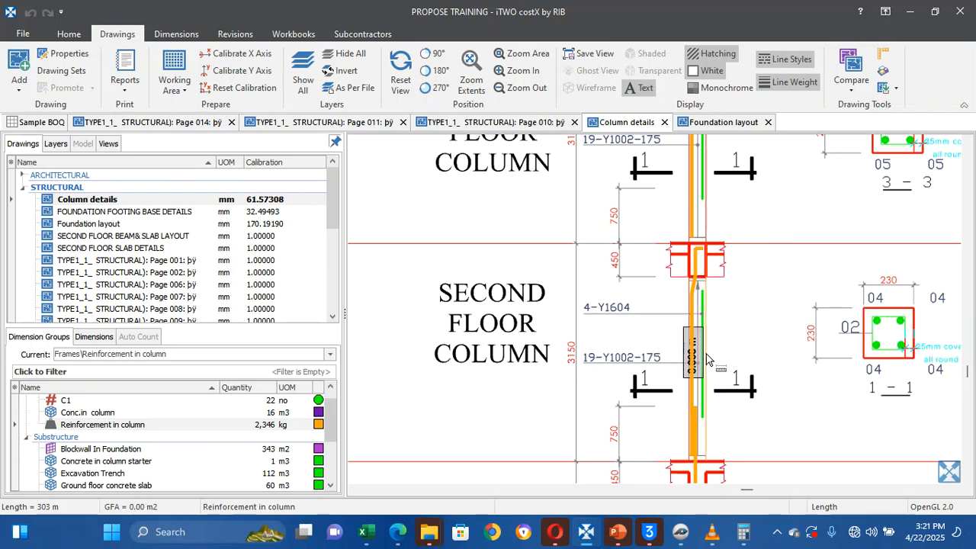
# Set the bar diameter of column type 1's second floor main bar dimension to 16 mm
pyautogui.scroll(5, 707, 359)
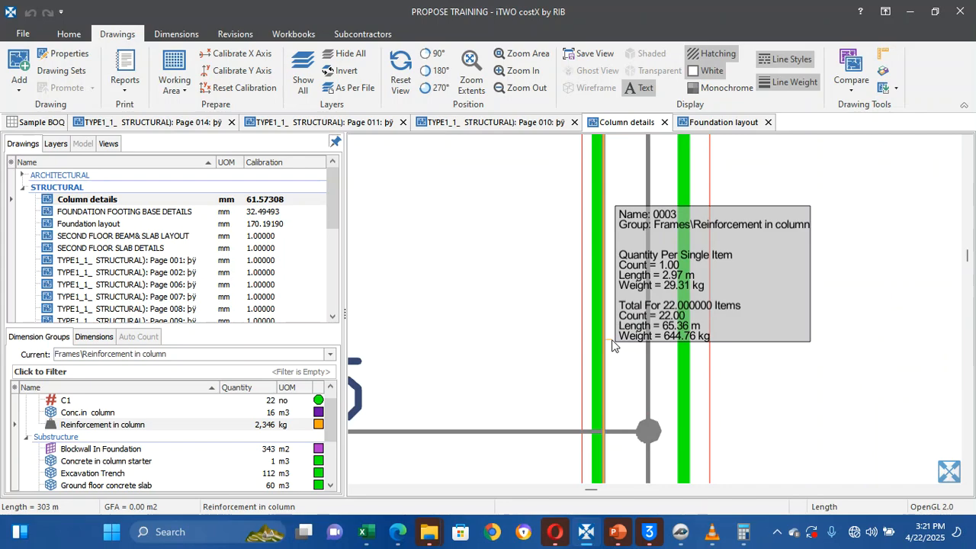
pyautogui.rightClick(612, 339)
pyautogui.click(672, 92)
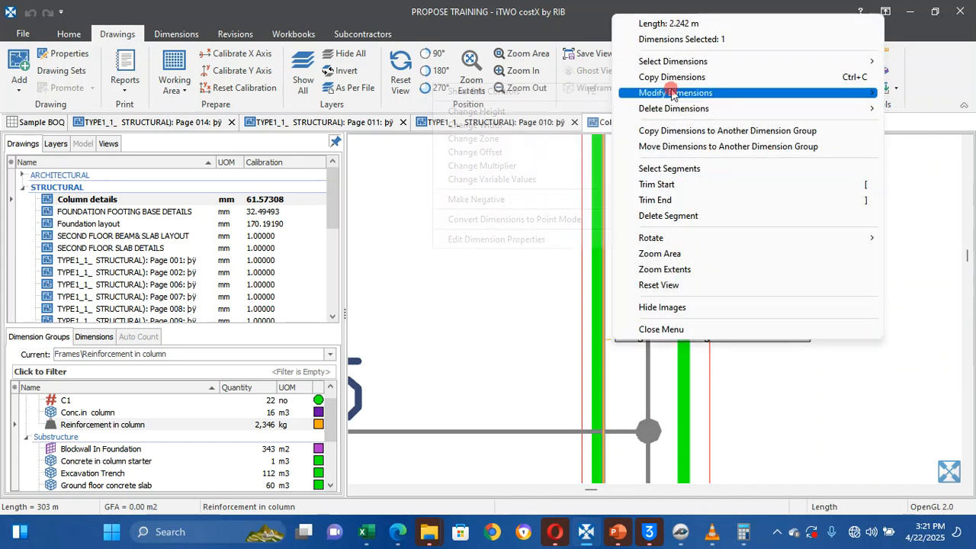
pyautogui.click(507, 181)
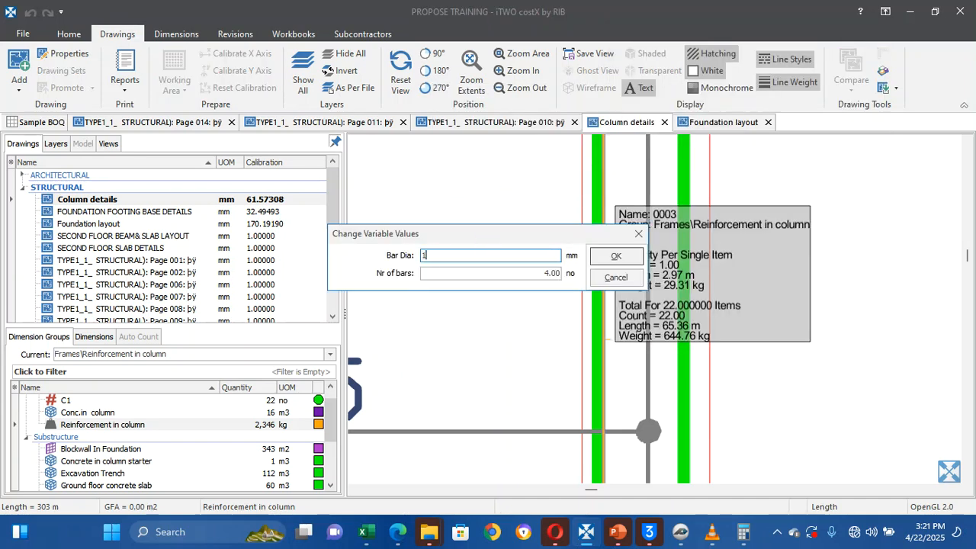
pyautogui.write('16')
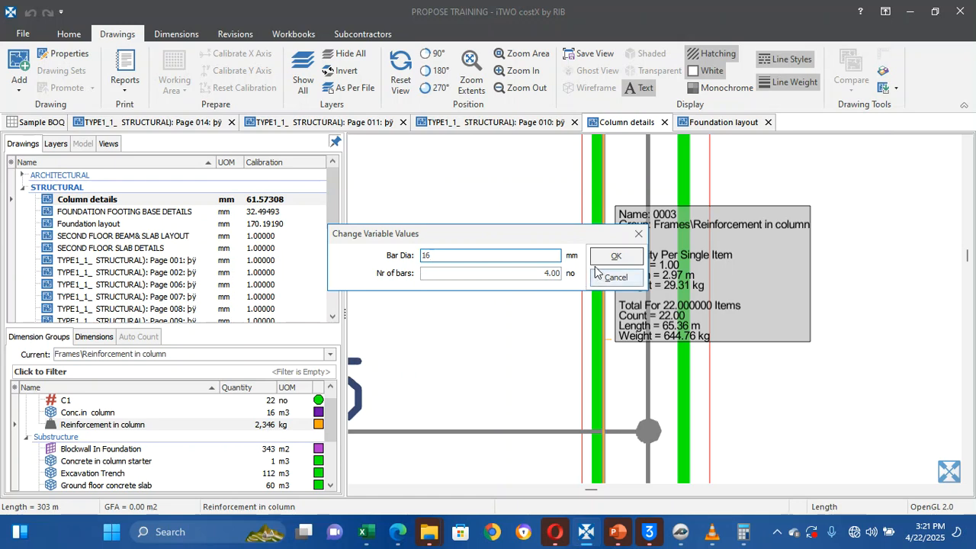
pyautogui.click(616, 256)
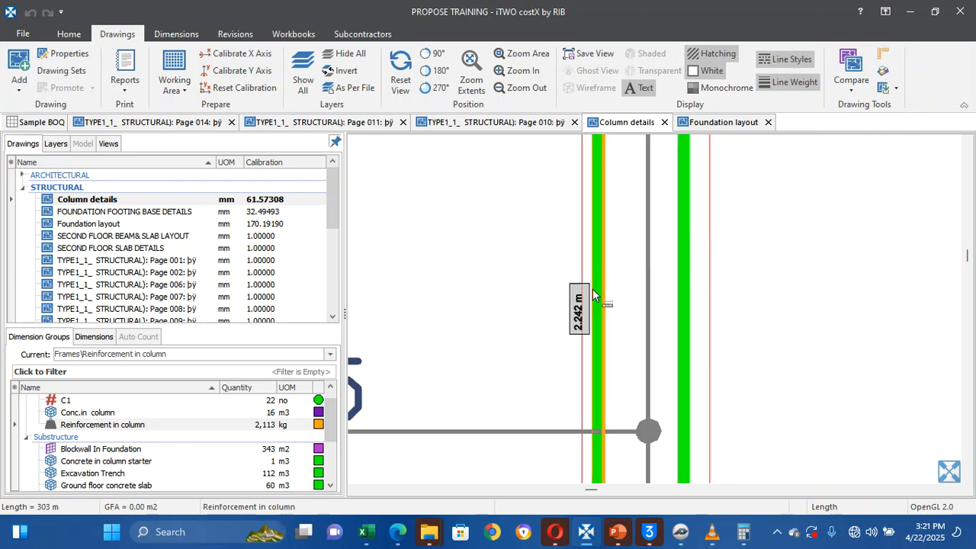
# Set column type 1's pent floor main bar dimension to 16 mm bar diameter and 4 bars, matching the 4-Y1604 callout
pyautogui.scroll(-5, 644, 248)
pyautogui.scroll(5, 642, 250)
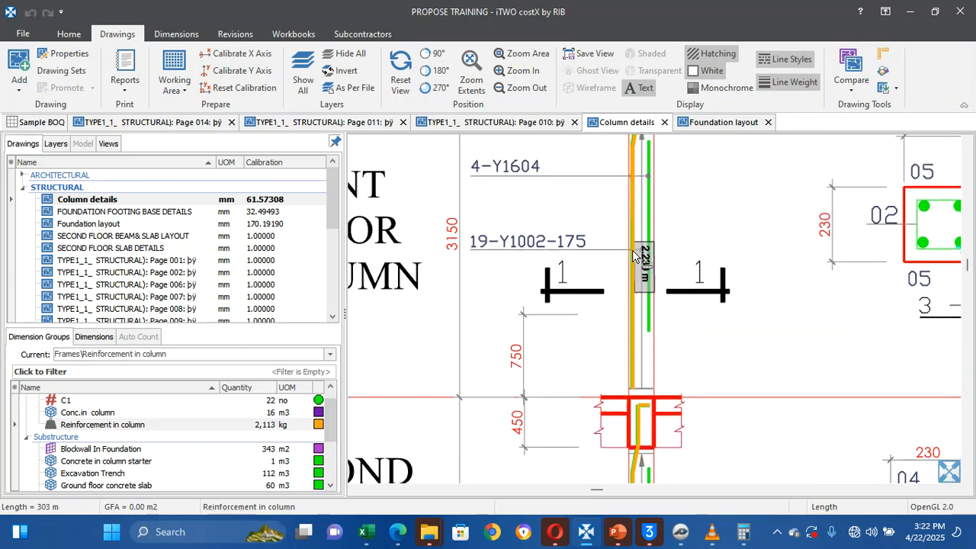
pyautogui.rightClick(639, 262)
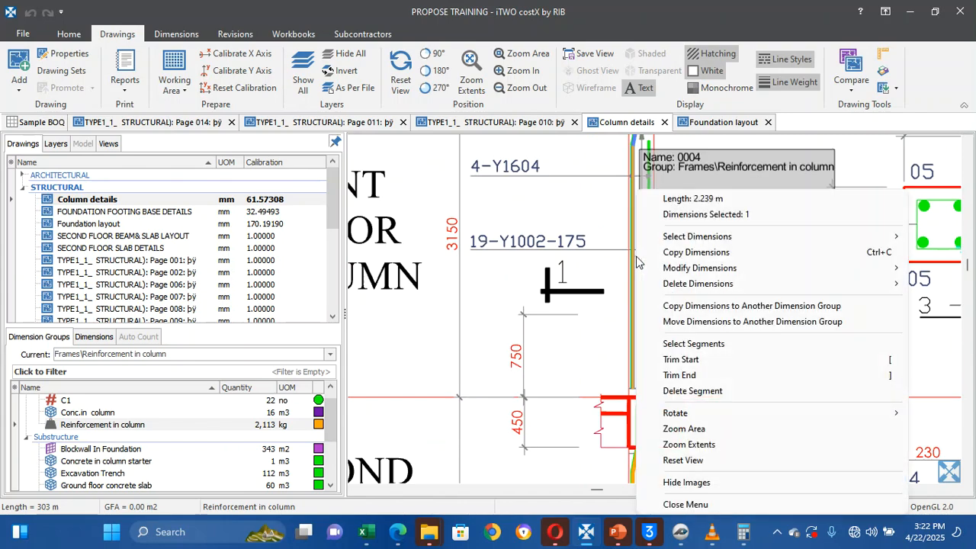
pyautogui.click(701, 267)
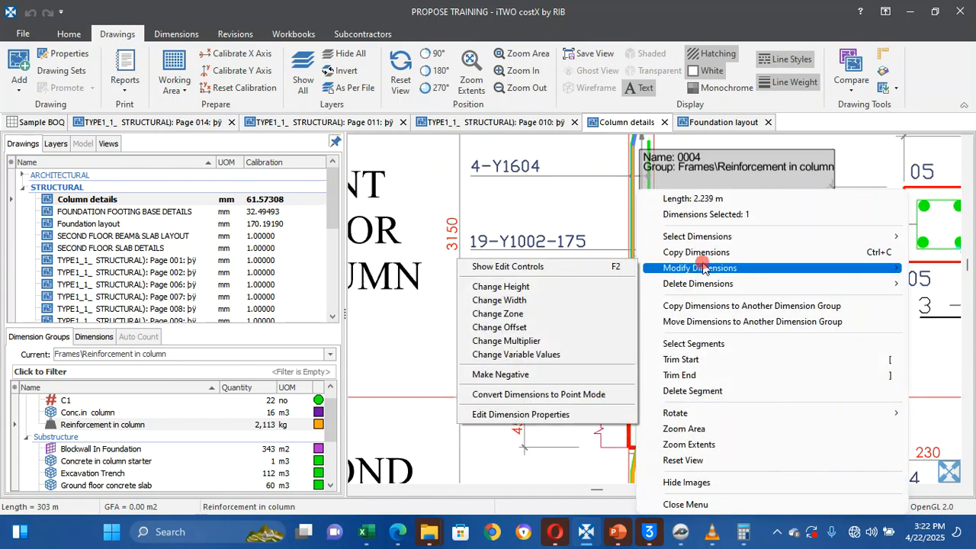
pyautogui.click(507, 354)
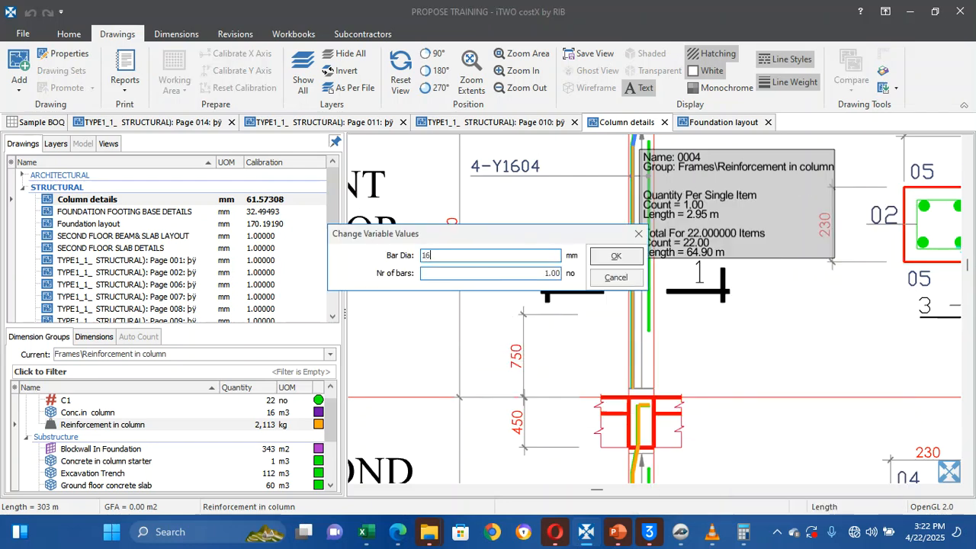
pyautogui.press('Tab')
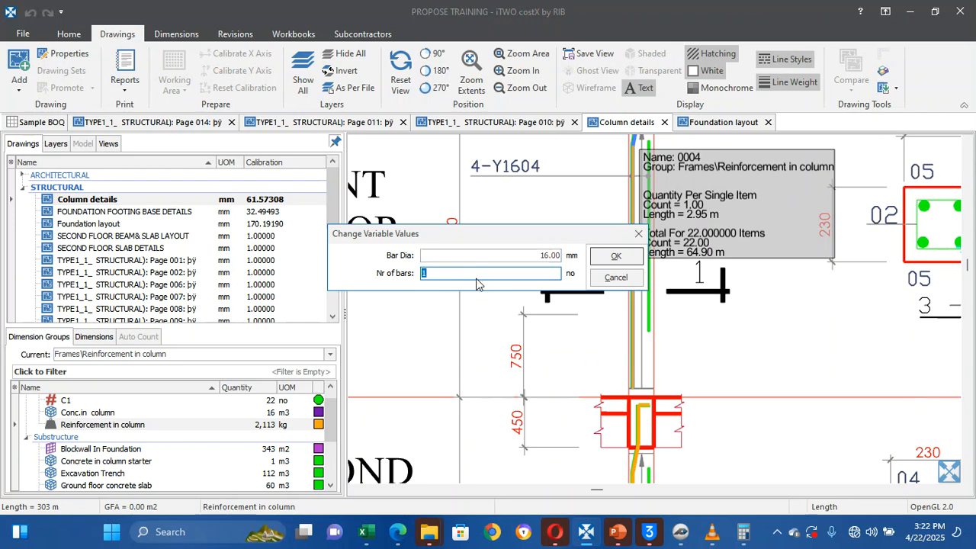
pyautogui.click(602, 261)
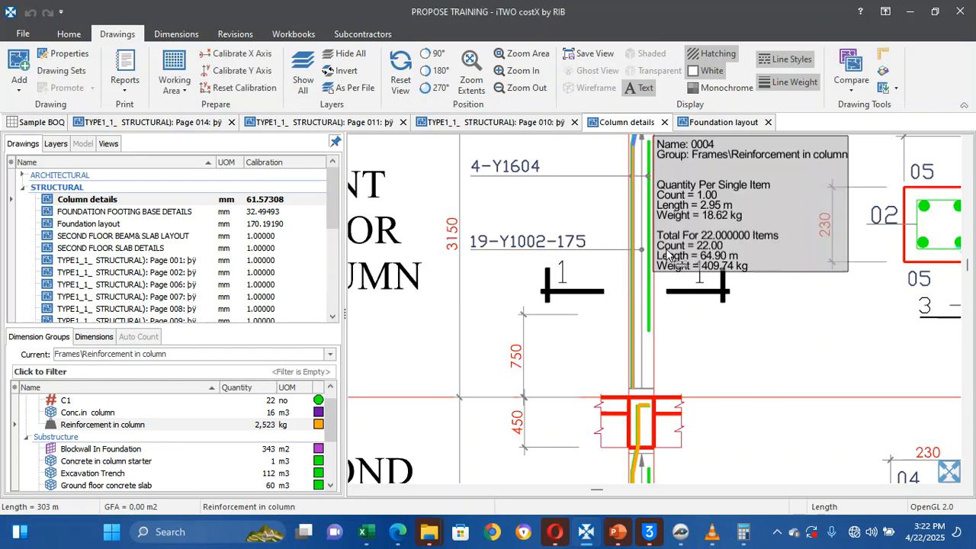
# Locate the ground floor bars of column type 2 and make dimension properties appear whenever a dimension is added
pyautogui.scroll(-5, 679, 247)
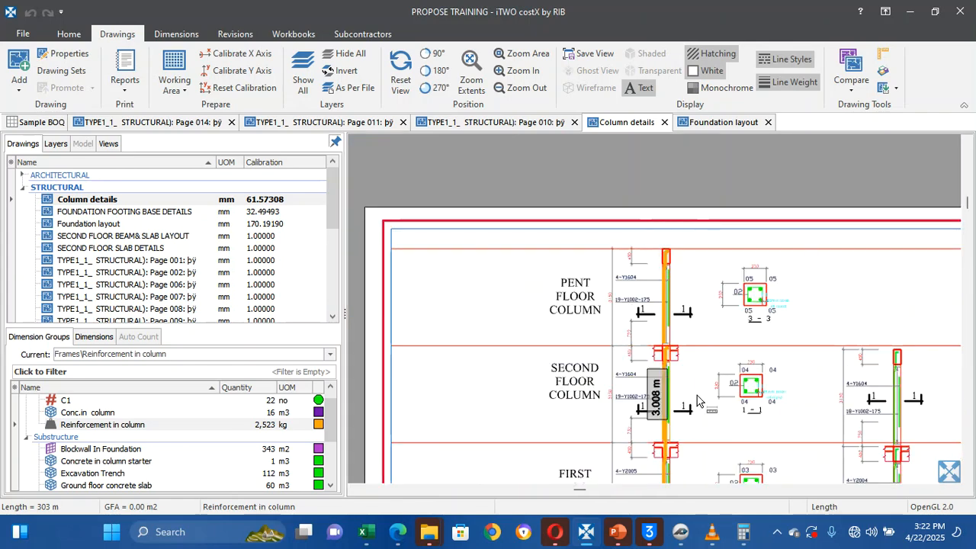
pyautogui.scroll(-1, 974, 389)
pyautogui.press('Down')
pyautogui.press('Down')
pyautogui.press('Down')
pyautogui.press('Down')
pyautogui.press('Down')
pyautogui.press('Down')
pyautogui.press('Down')
pyautogui.press('Down')
pyautogui.press('Down')
pyautogui.press('Down')
pyautogui.press('Down')
pyautogui.press('Down')
pyautogui.press('Down')
pyautogui.press('Down')
pyautogui.press('Down')
pyautogui.press('Down')
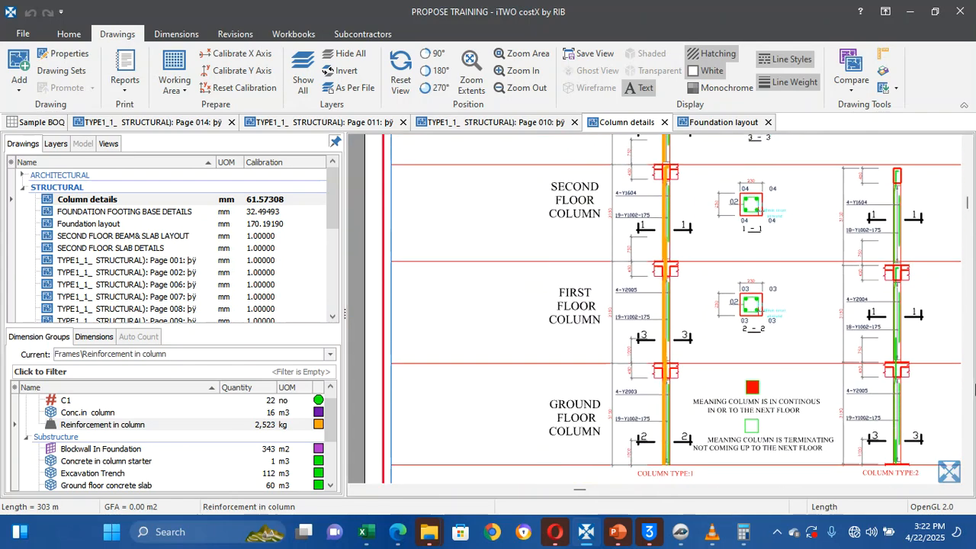
pyautogui.press('Right')
pyautogui.press('Right')
pyautogui.press('Right')
pyautogui.press('Right')
pyautogui.press('Right')
pyautogui.press('Right')
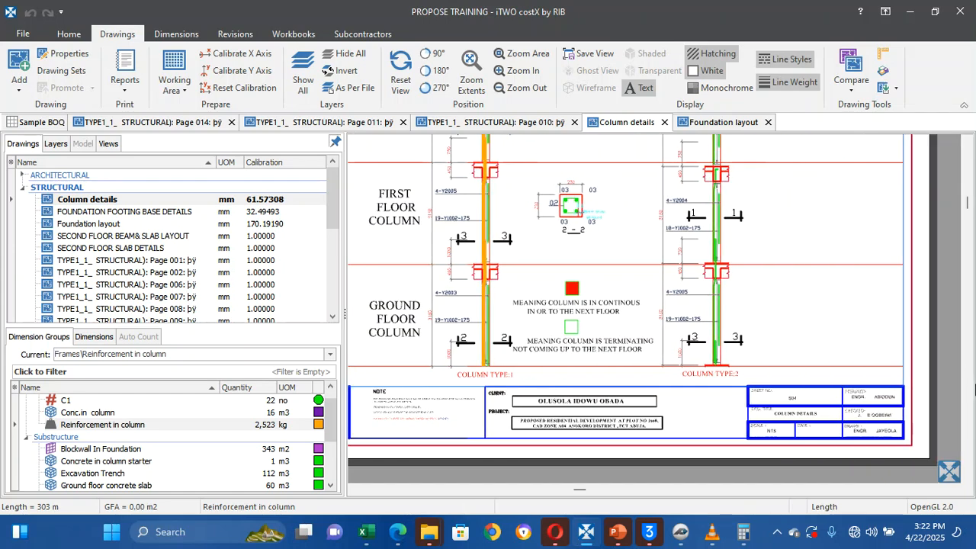
pyautogui.click(736, 340)
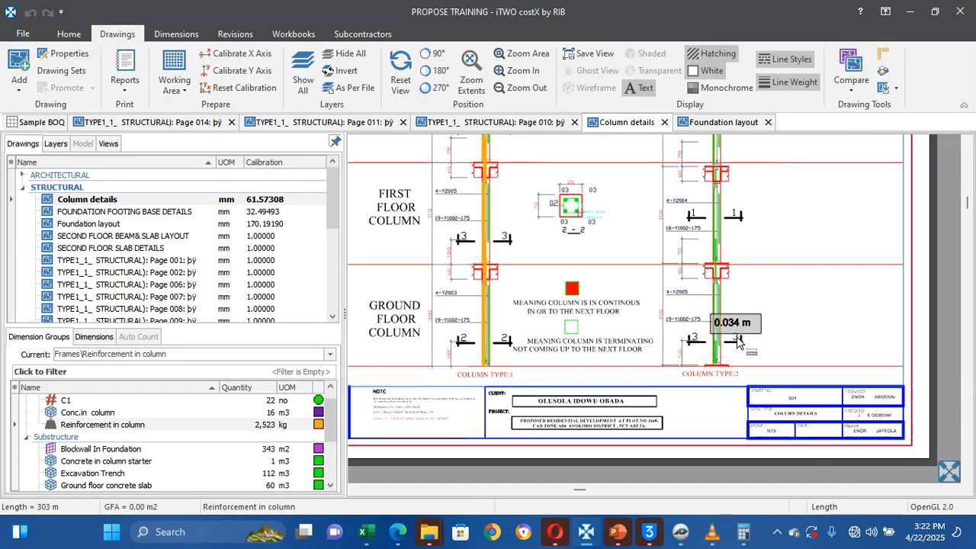
pyautogui.scroll(3, 737, 341)
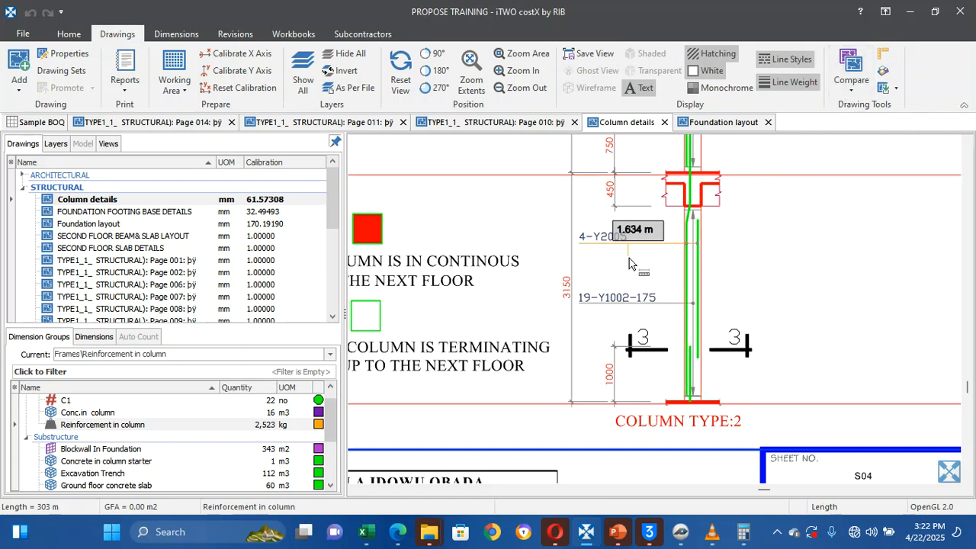
pyautogui.click(610, 285)
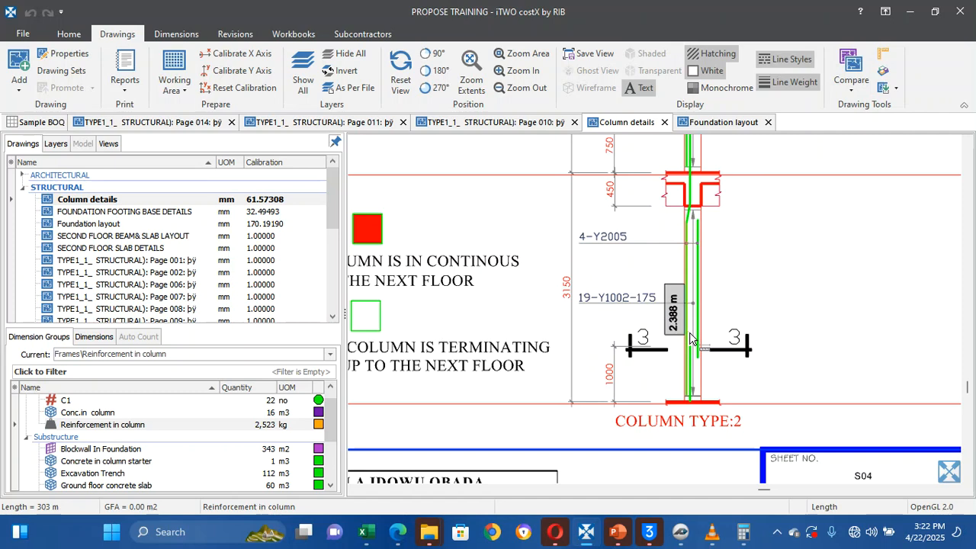
pyautogui.click(193, 35)
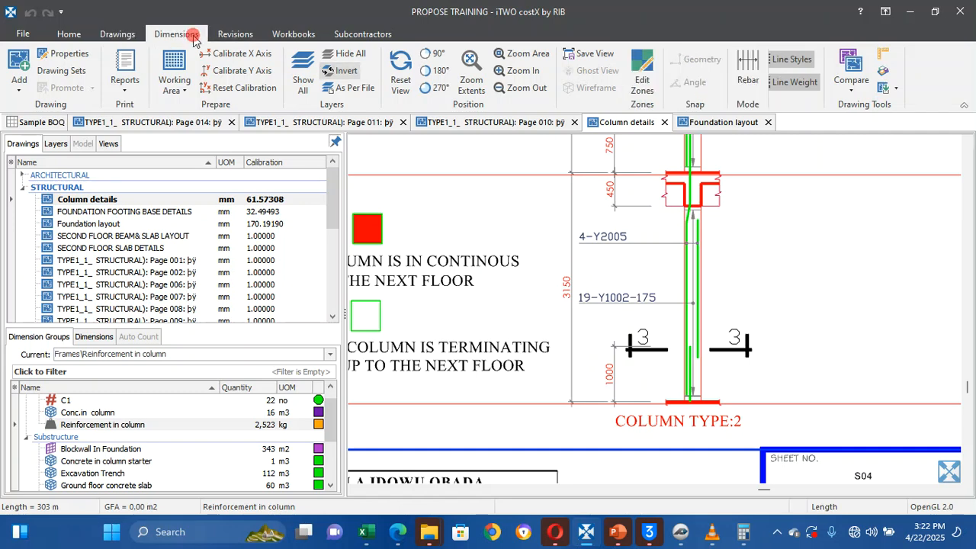
pyautogui.click(898, 84)
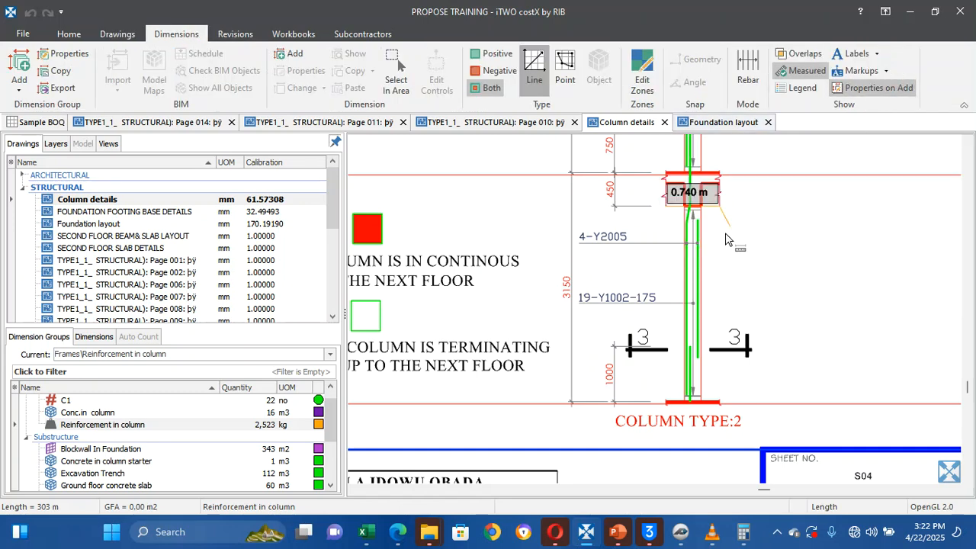
# Measure column type 2's ground floor main bar, about 2.39 m long, with multiplier 10, keeping 20 mm diameter and 4 bars
pyautogui.scroll(2, 690, 301)
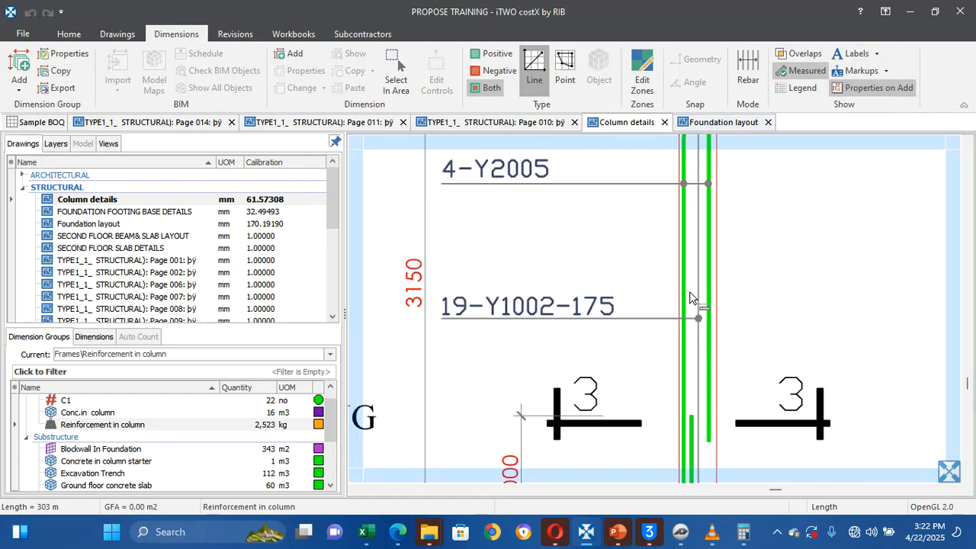
pyautogui.scroll(1, 690, 297)
pyautogui.doubleClick(690, 308)
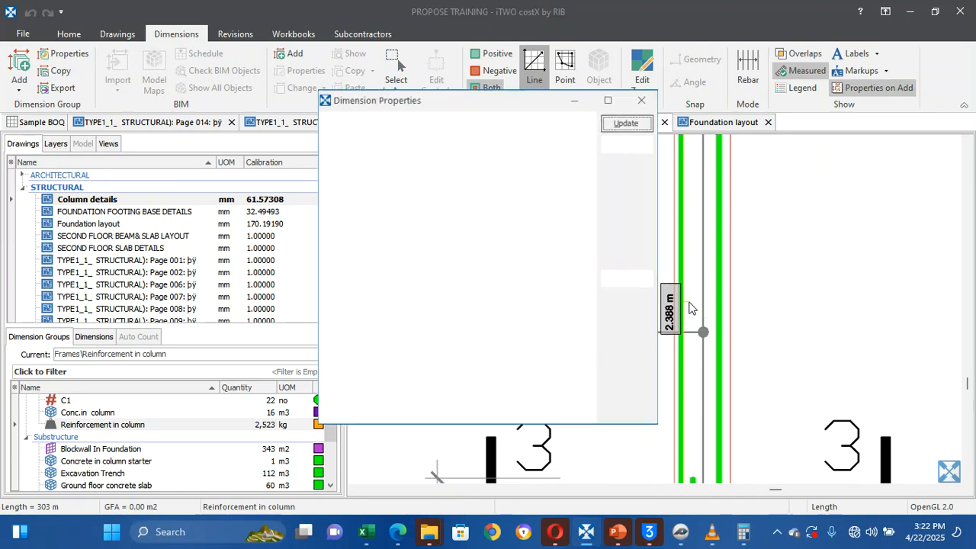
pyautogui.click(358, 120)
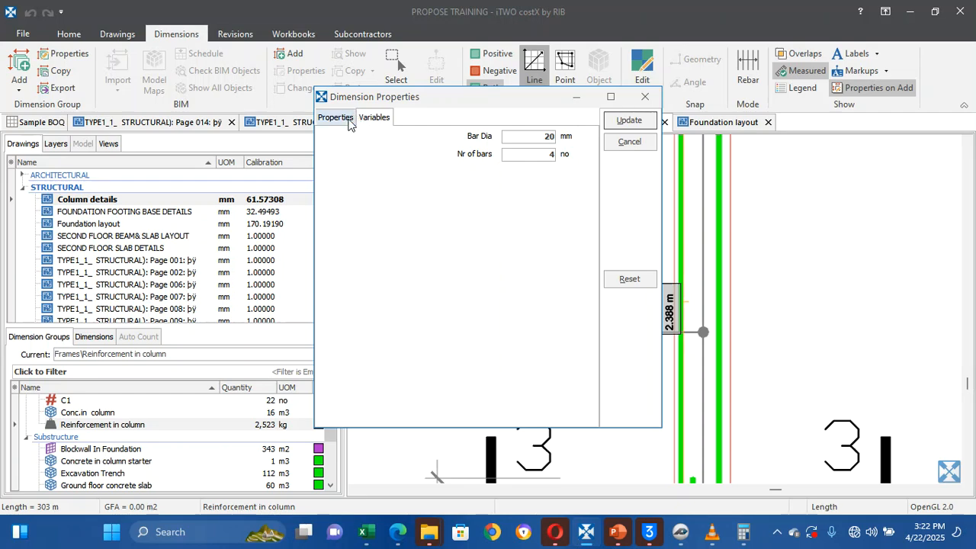
pyautogui.click(344, 118)
pyautogui.click(414, 191)
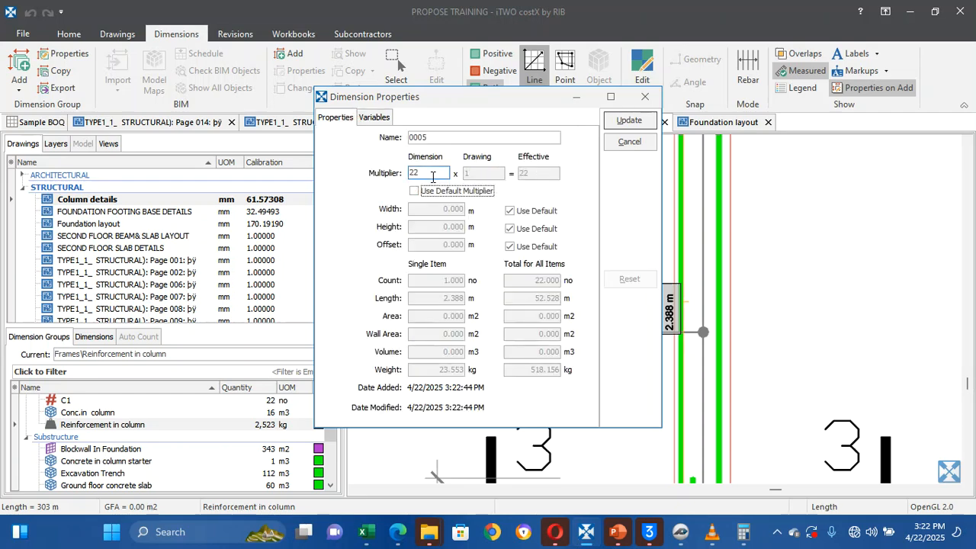
pyautogui.click(432, 176)
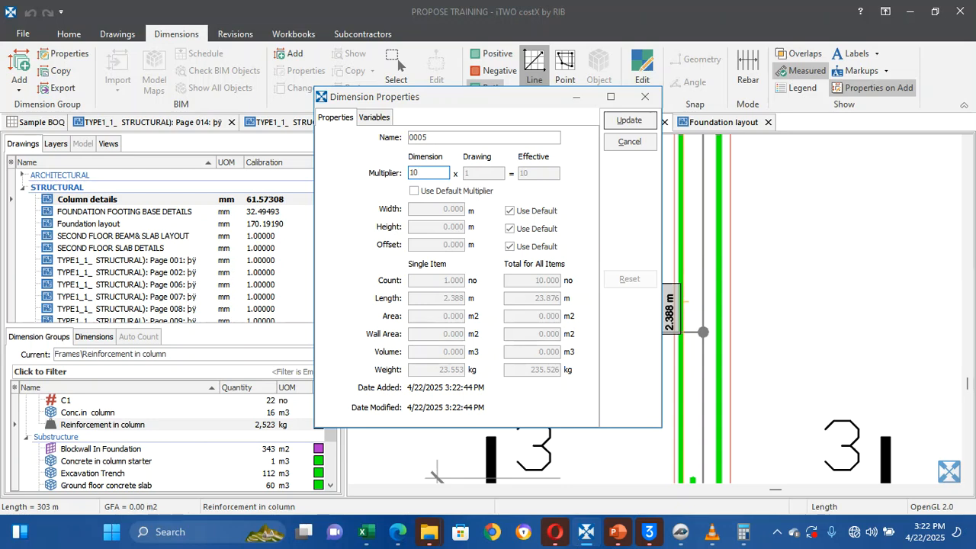
pyautogui.click(373, 117)
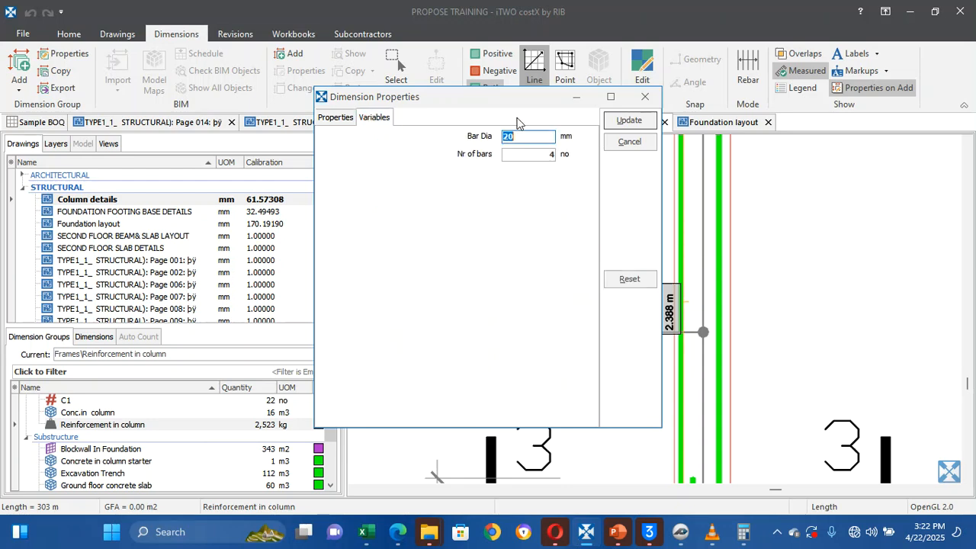
pyautogui.click(639, 124)
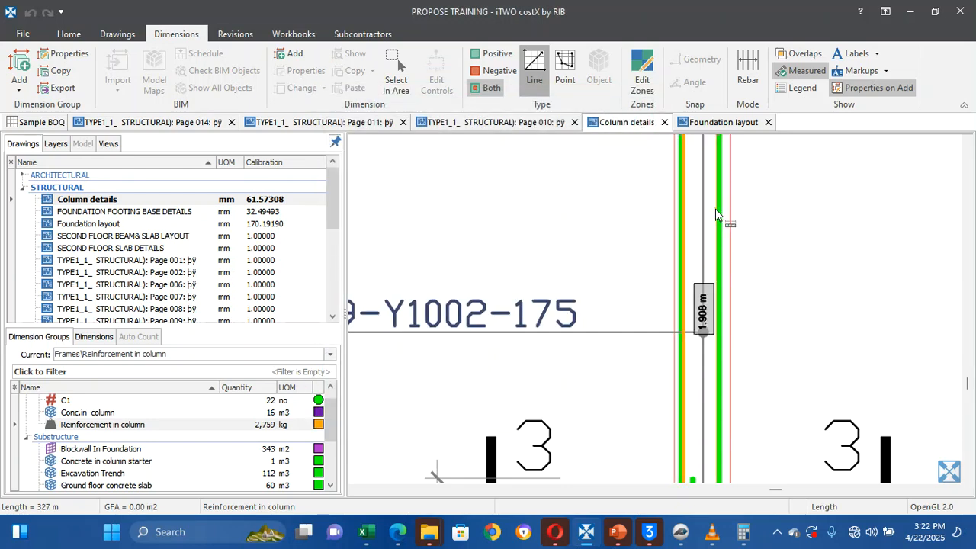
# Extend column type 2's ground floor bar dimension with its cranked segment and the vertical segment of about 1.2 m into the first floor
pyautogui.scroll(-5, 715, 215)
pyautogui.scroll(3, 713, 229)
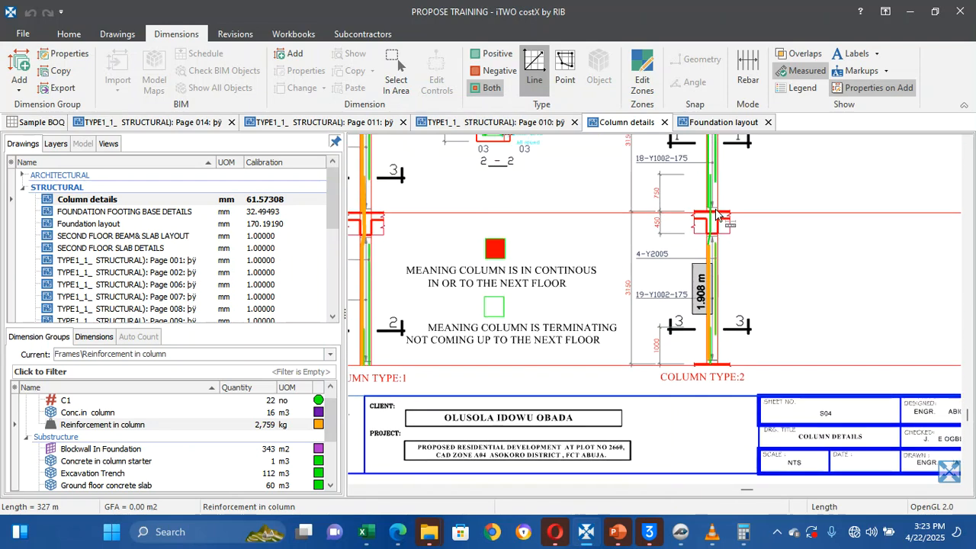
pyautogui.scroll(4, 709, 266)
pyautogui.click(710, 264)
pyautogui.press('Escape')
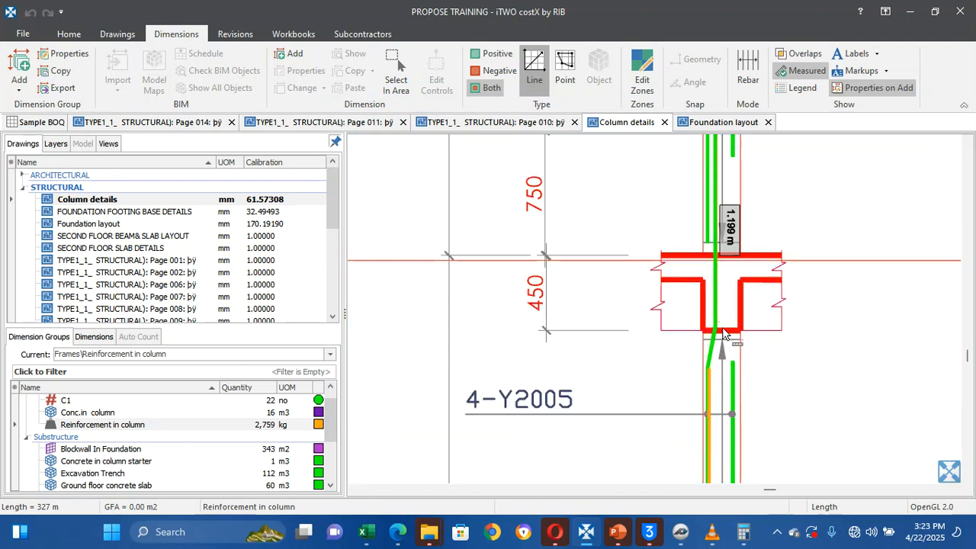
pyautogui.click(713, 355)
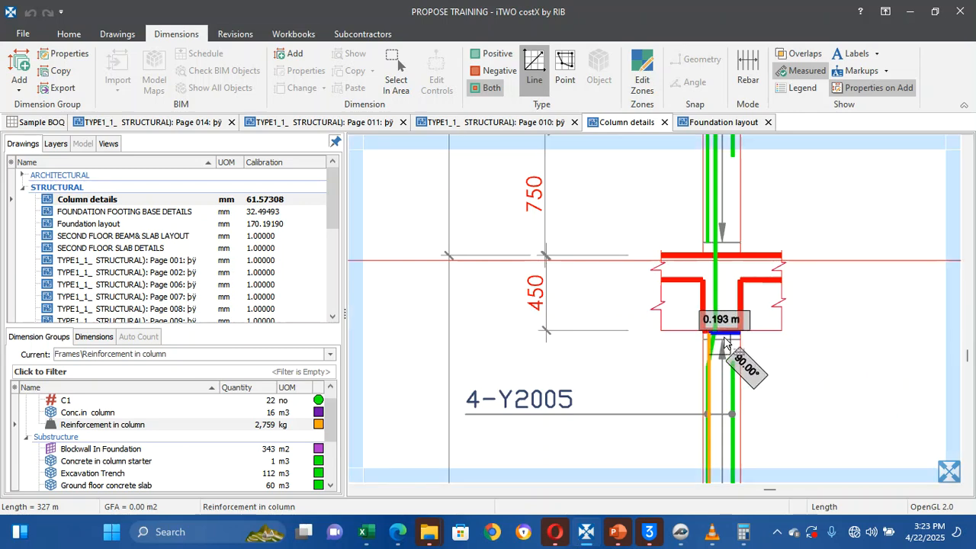
pyautogui.click(718, 333)
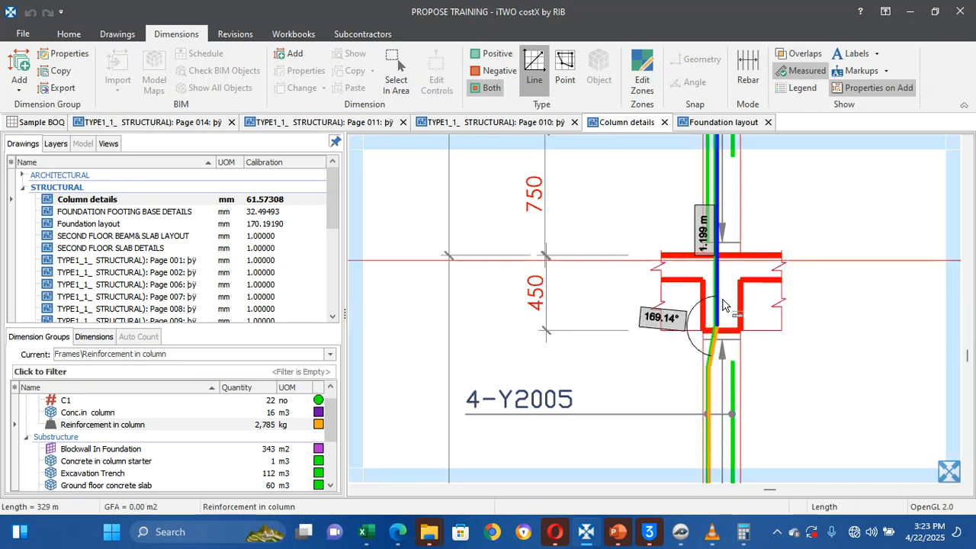
pyautogui.doubleClick(723, 303)
pyautogui.scroll(-2, 722, 304)
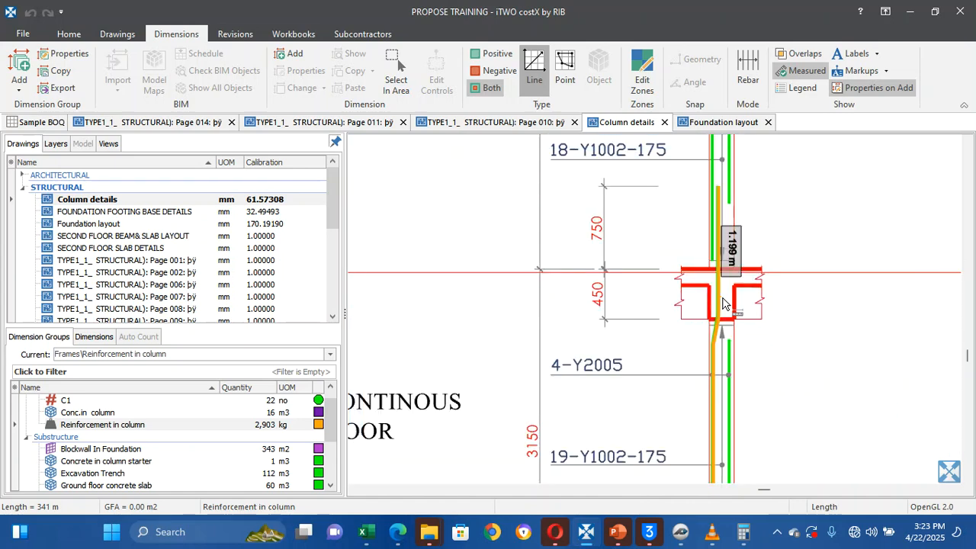
# Measure column type 2's first floor main bar, about 2.2 m long, with multiplier 10
pyautogui.scroll(5, 723, 303)
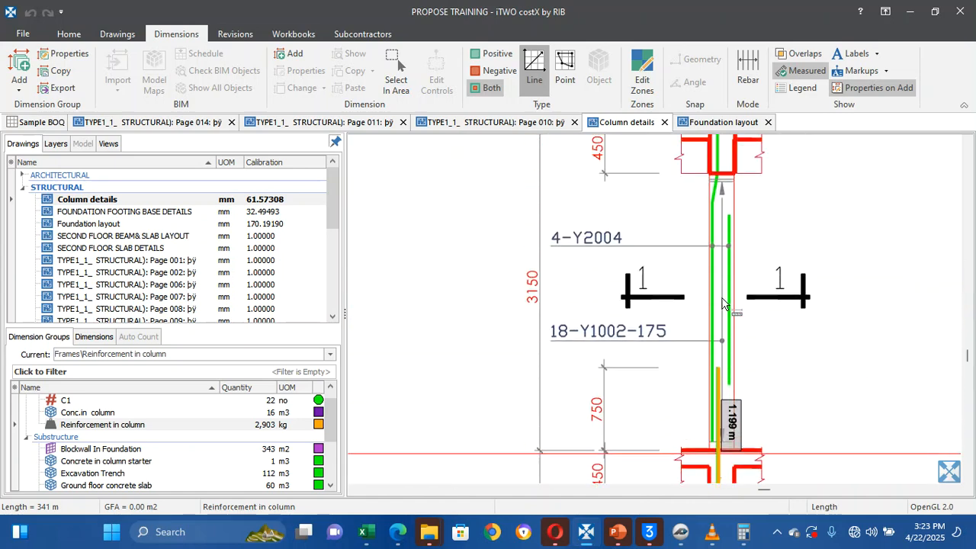
pyautogui.doubleClick(723, 347)
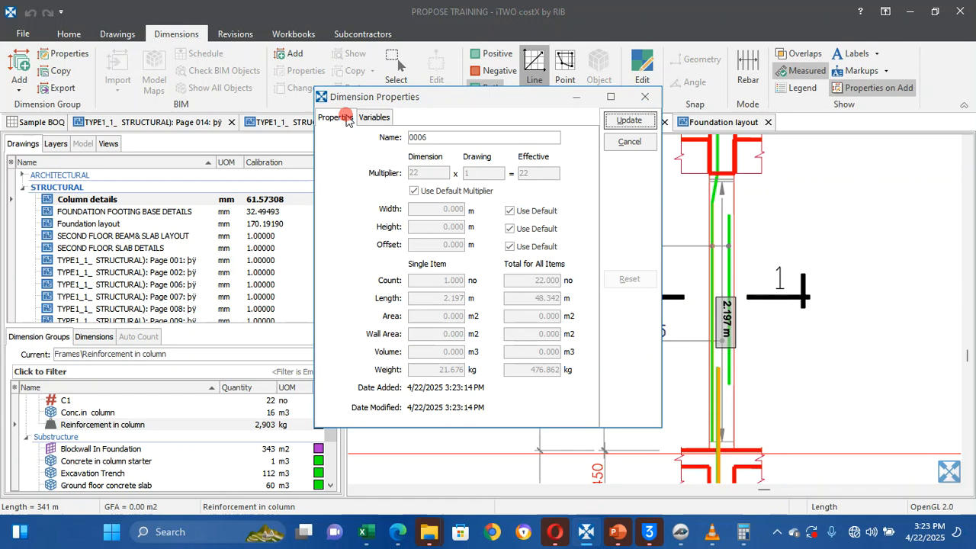
pyautogui.click(414, 191)
pyautogui.click(425, 174)
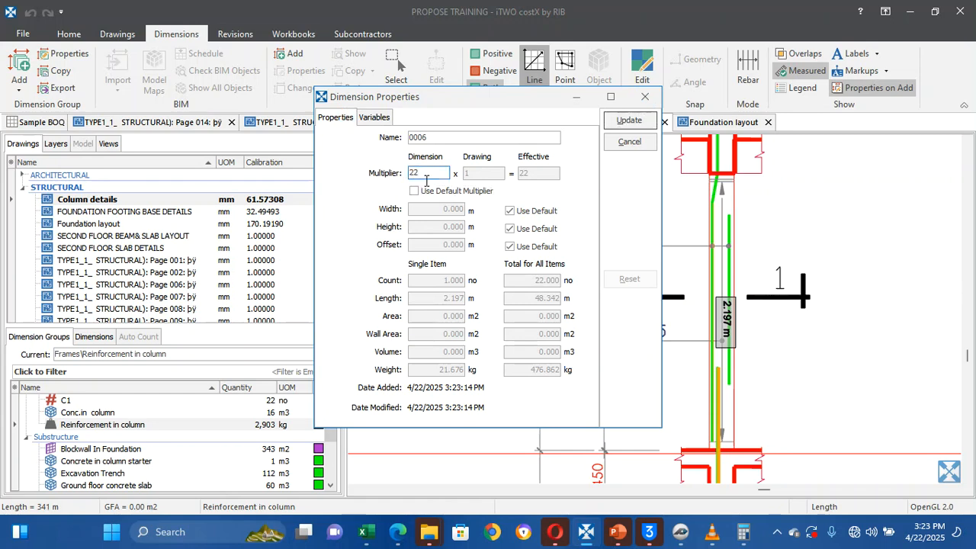
pyautogui.write('1')
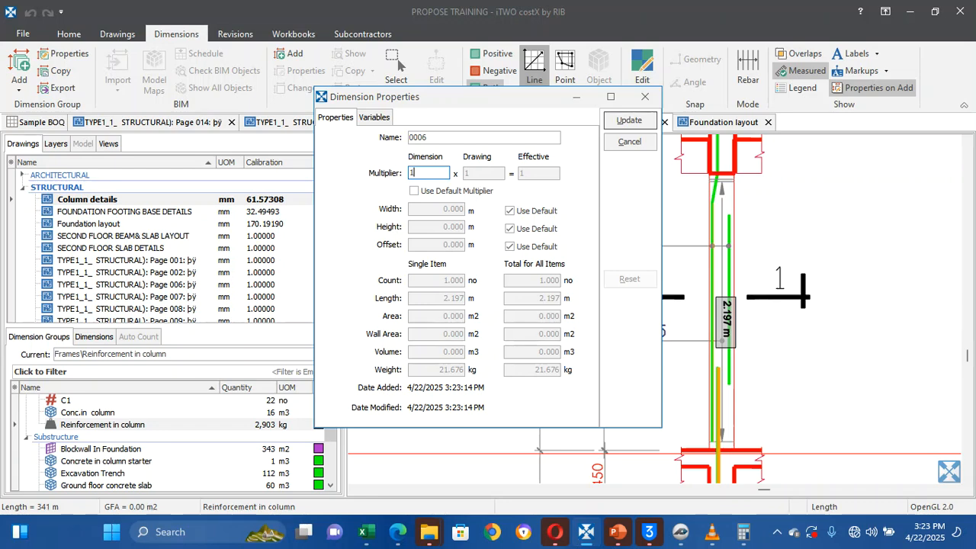
pyautogui.write('0')
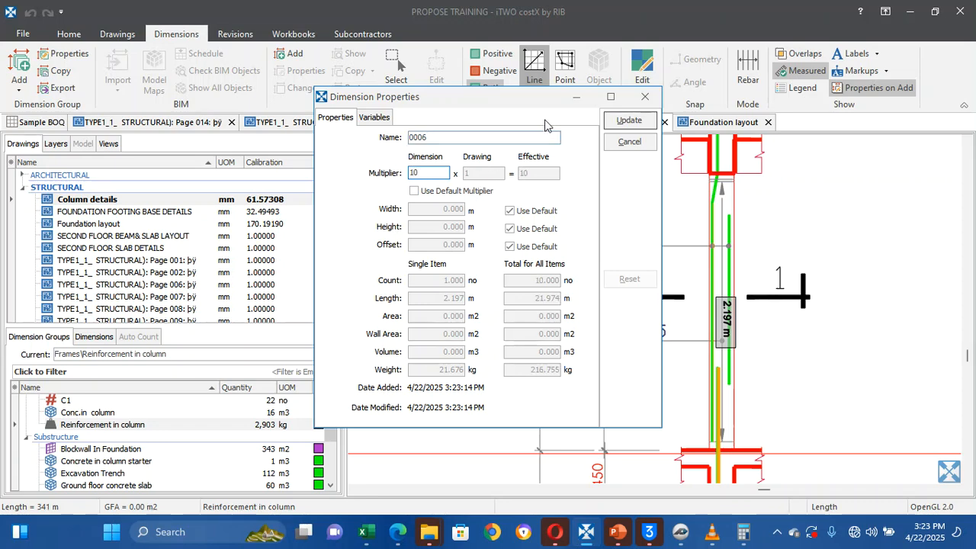
pyautogui.click(629, 120)
# Extend column type 2's first floor bar dimension with its cranked segment, the vertical segment through the beam and the short end hook
pyautogui.click(715, 175)
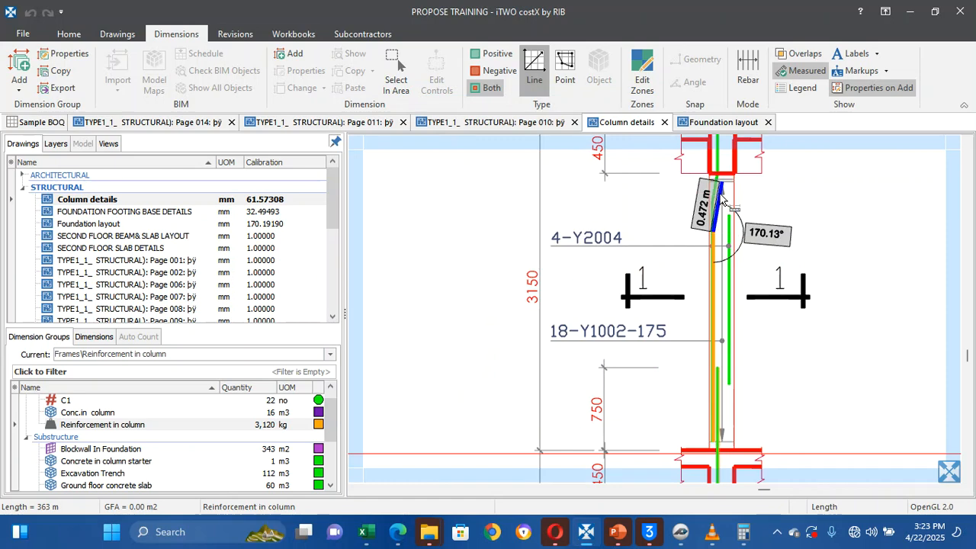
pyautogui.click(718, 160)
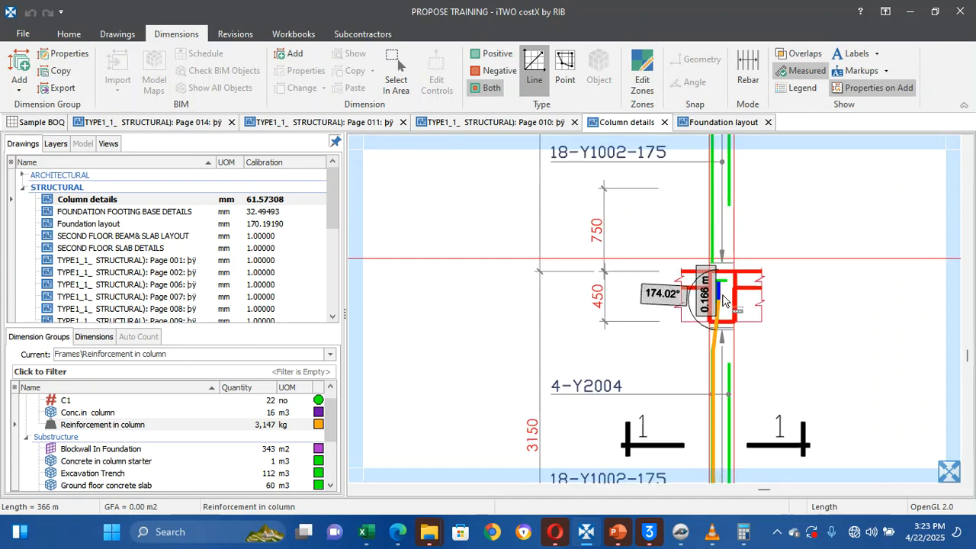
pyautogui.click(725, 296)
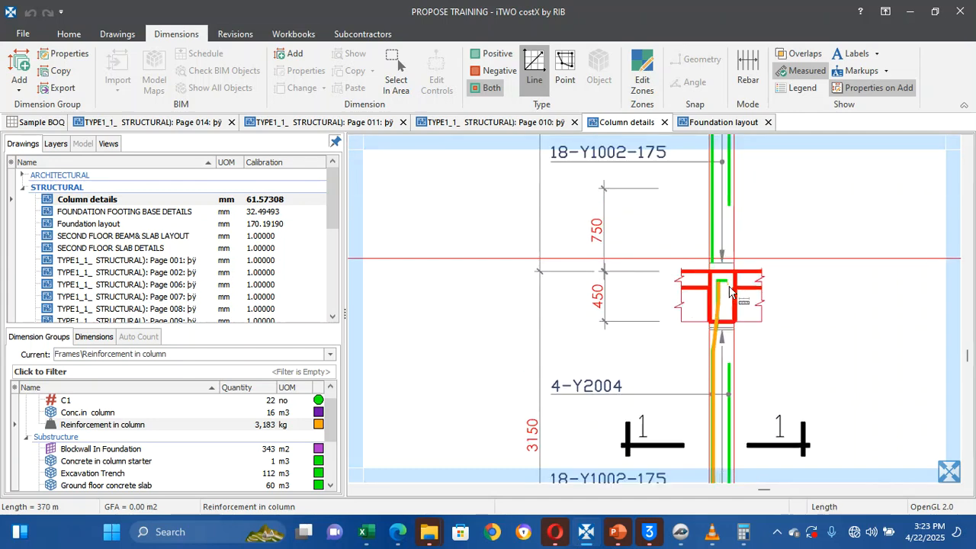
pyautogui.click(726, 285)
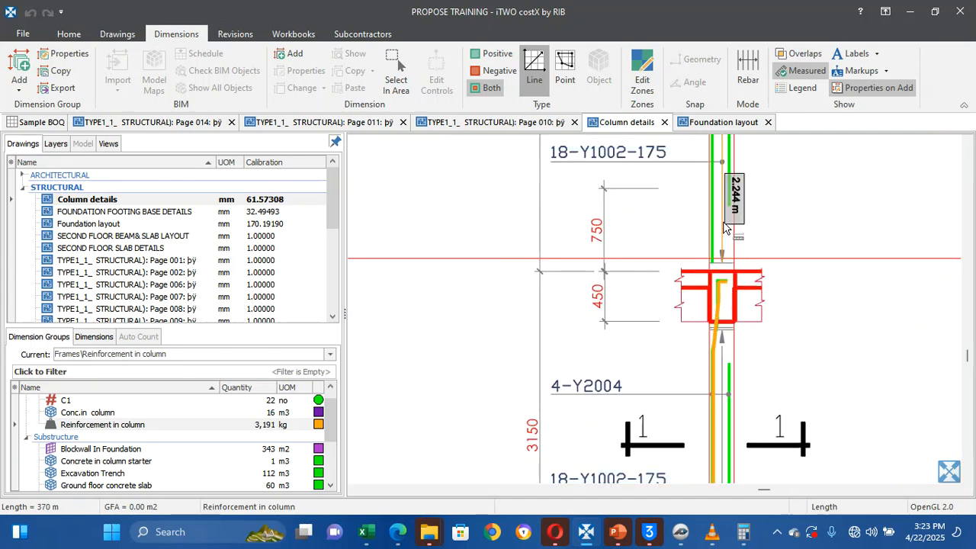
# Measure column type 2's second floor main bar, about 2.2 m long, with multiplier 10, 16 mm bar diameter and 4 bars
pyautogui.doubleClick(718, 225)
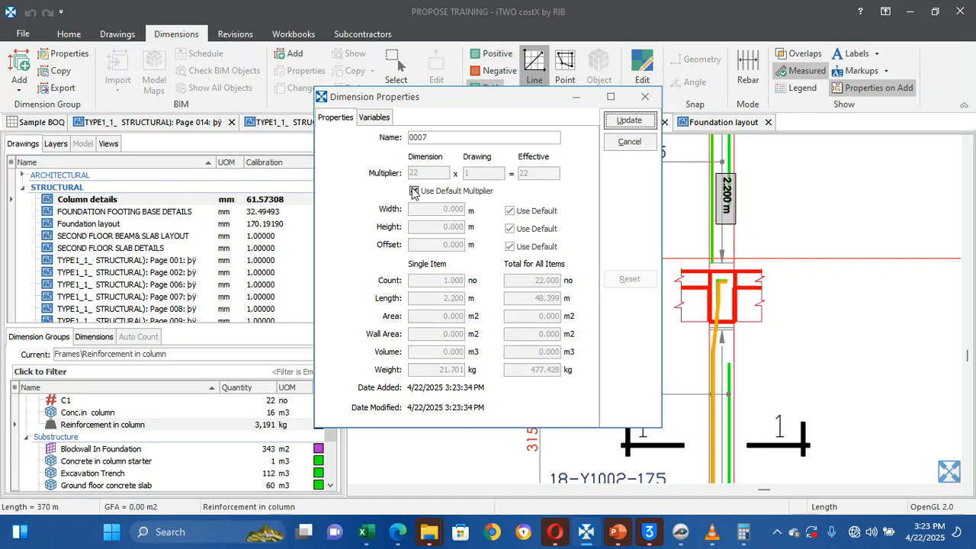
pyautogui.click(414, 190)
pyautogui.click(434, 176)
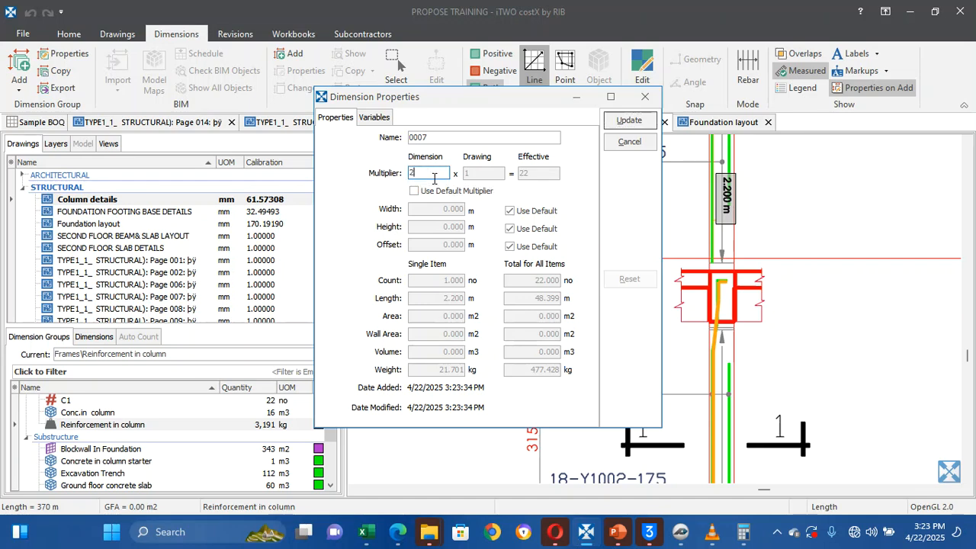
pyautogui.press('BackSpace')
pyautogui.write('10')
pyautogui.click(373, 119)
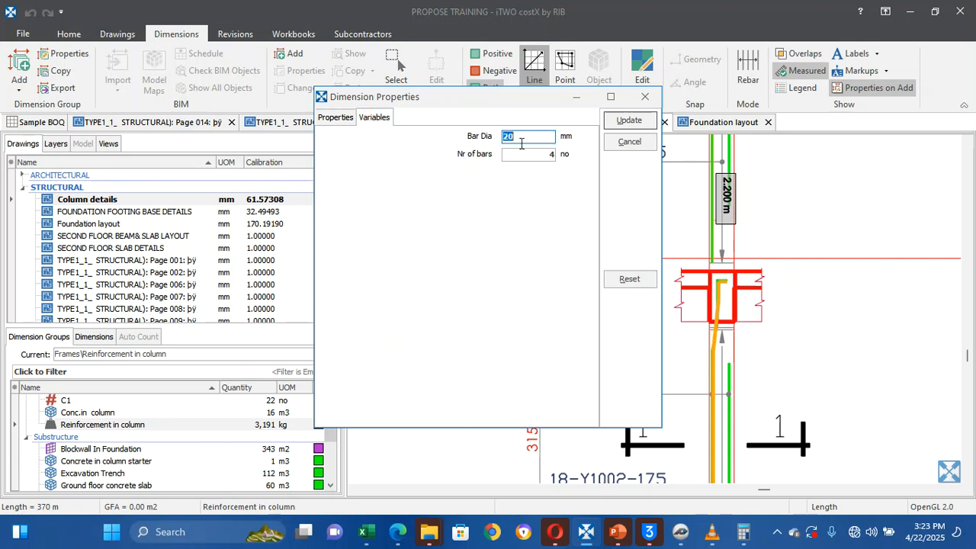
pyautogui.write('16')
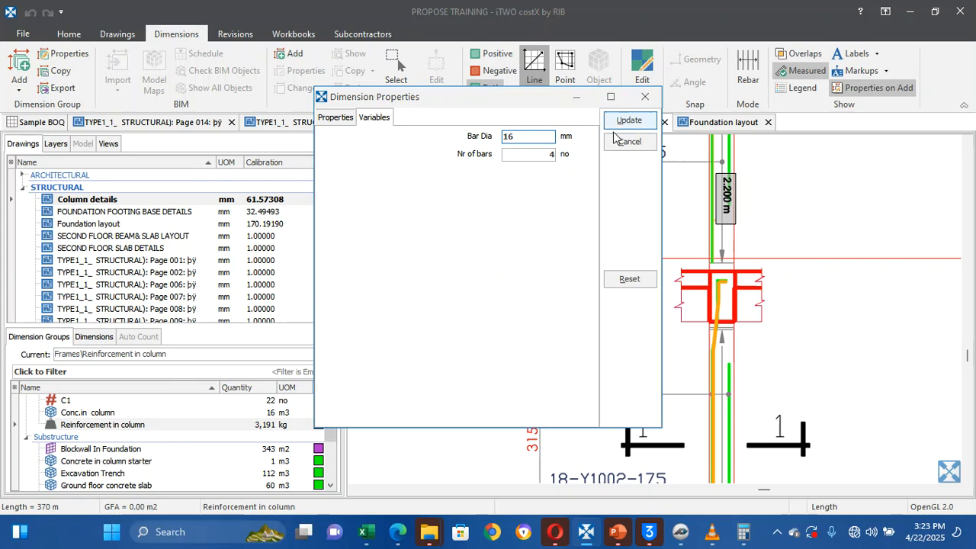
pyautogui.click(627, 119)
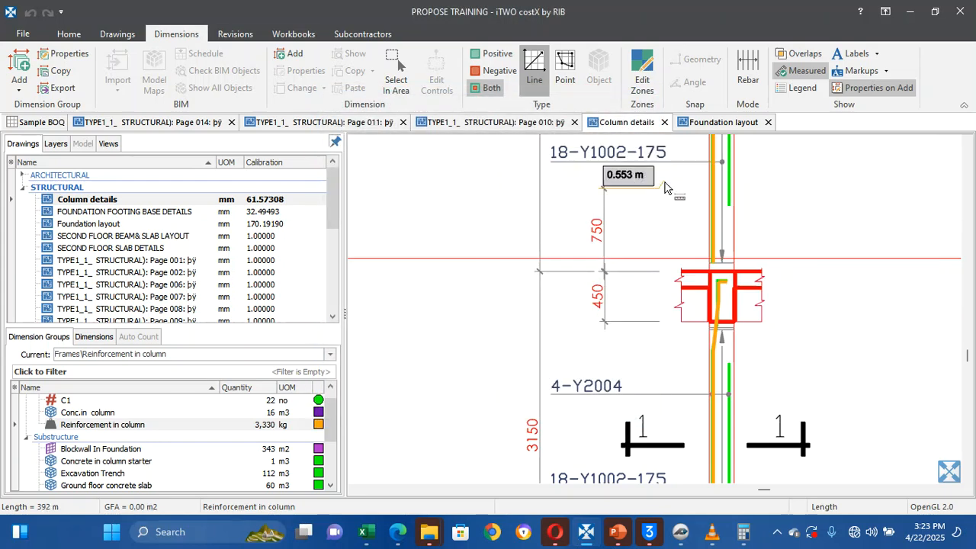
# Extend column type 2's second floor bar dimension with its cranked segment, the vertical segment into the roof beam and the hook of about 0.08 m
pyautogui.scroll(5, 664, 188)
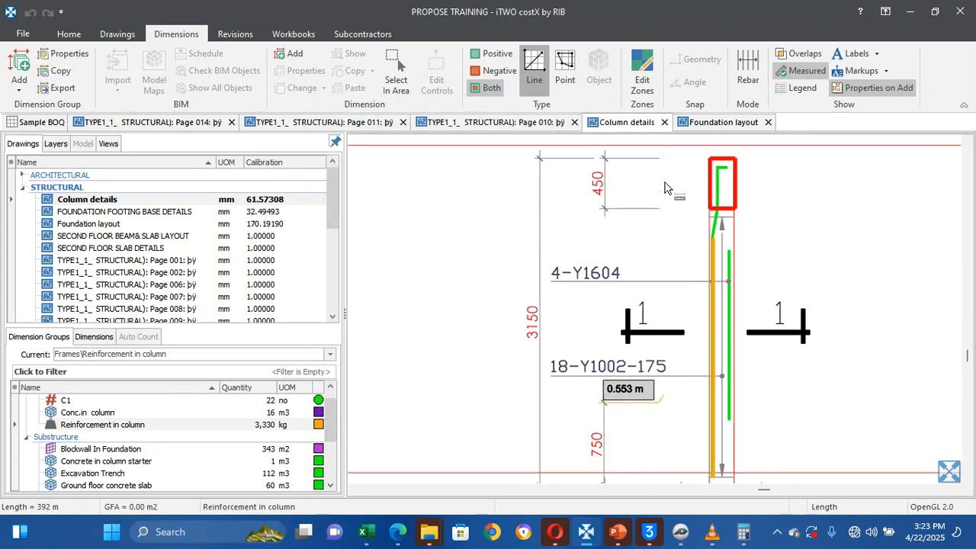
pyautogui.click(721, 209)
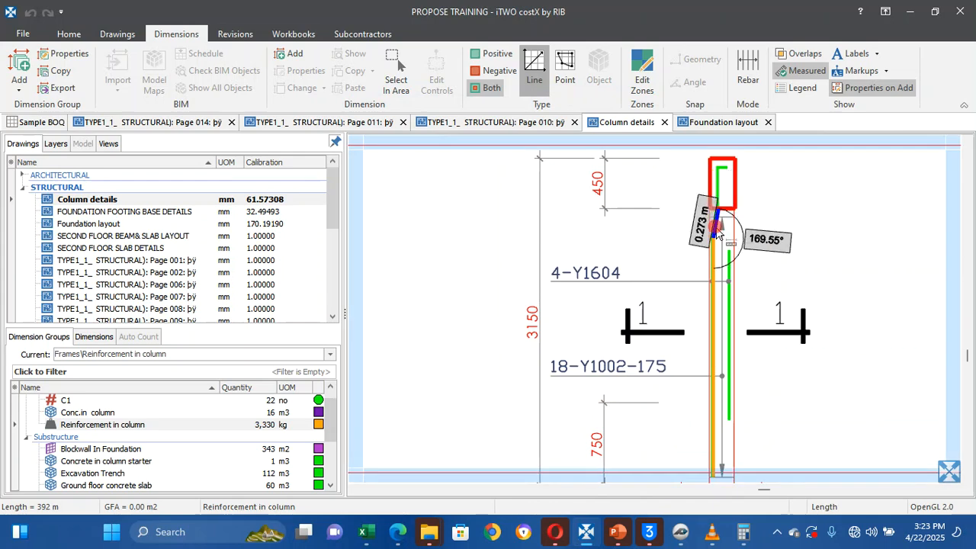
pyautogui.click(716, 228)
pyautogui.click(723, 185)
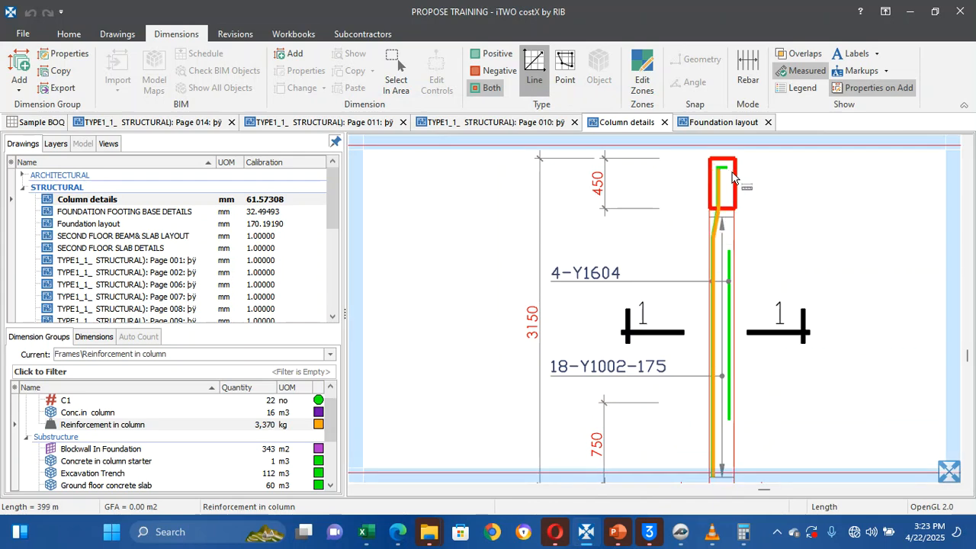
pyautogui.click(726, 173)
pyautogui.rightClick(726, 174)
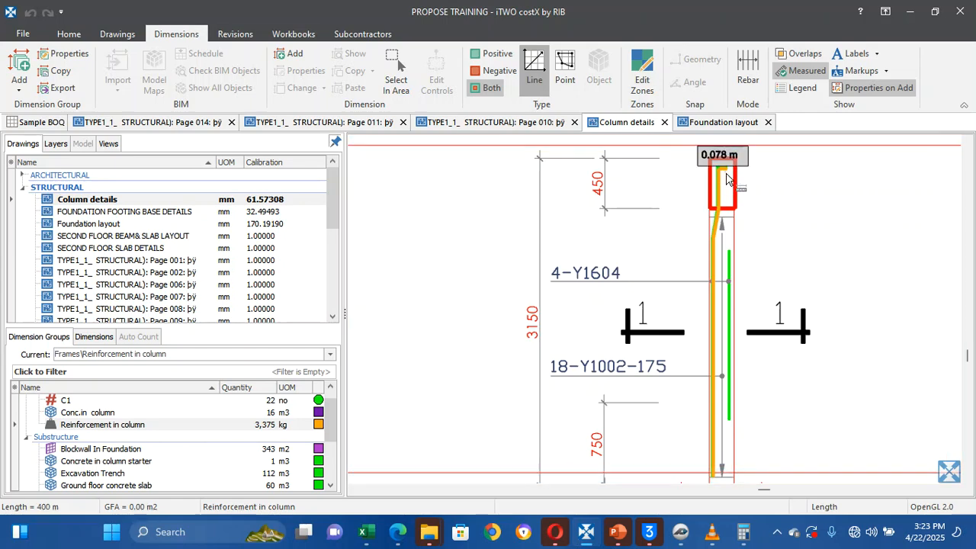
pyautogui.scroll(-5, 727, 179)
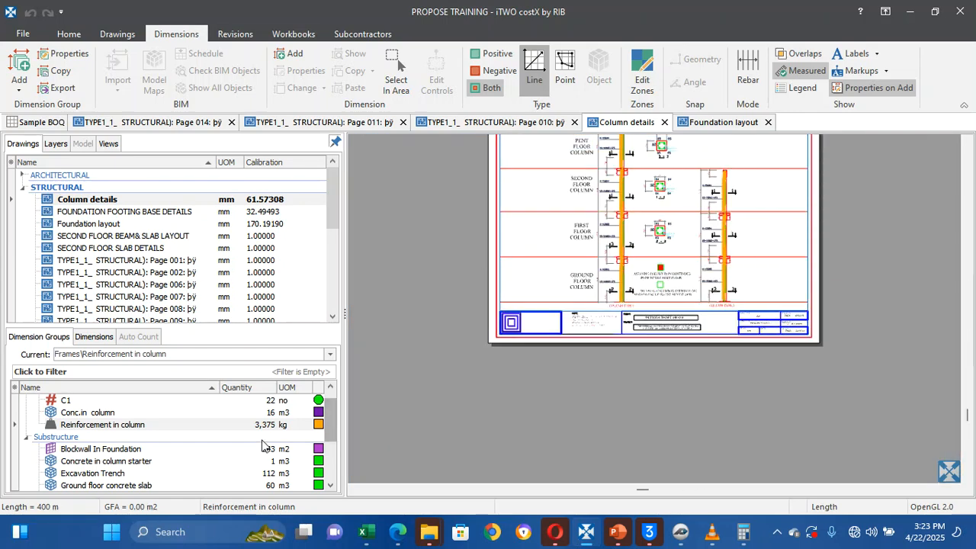
pyautogui.moveTo(247, 424)
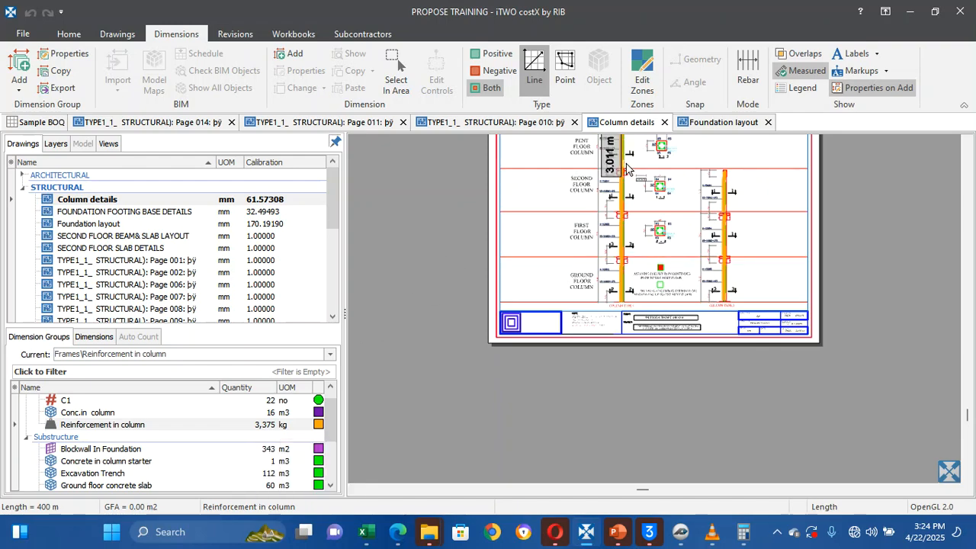
pyautogui.scroll(3, 625, 168)
pyautogui.click(613, 280)
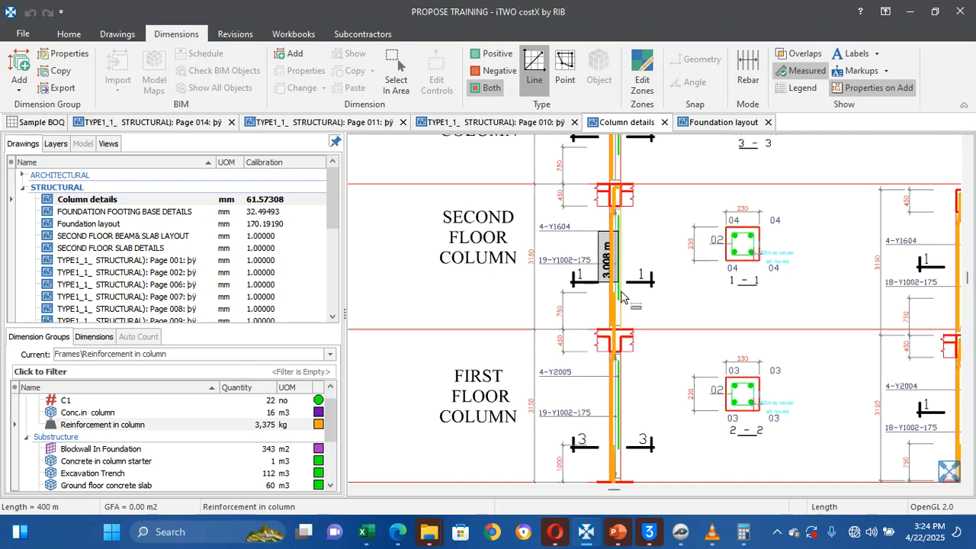
pyautogui.rightClick(613, 280)
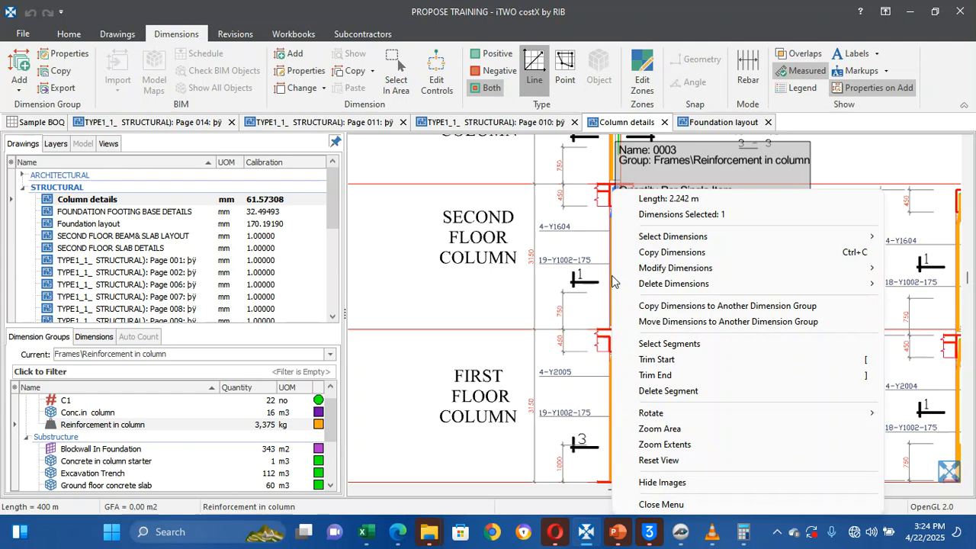
pyautogui.click(642, 306)
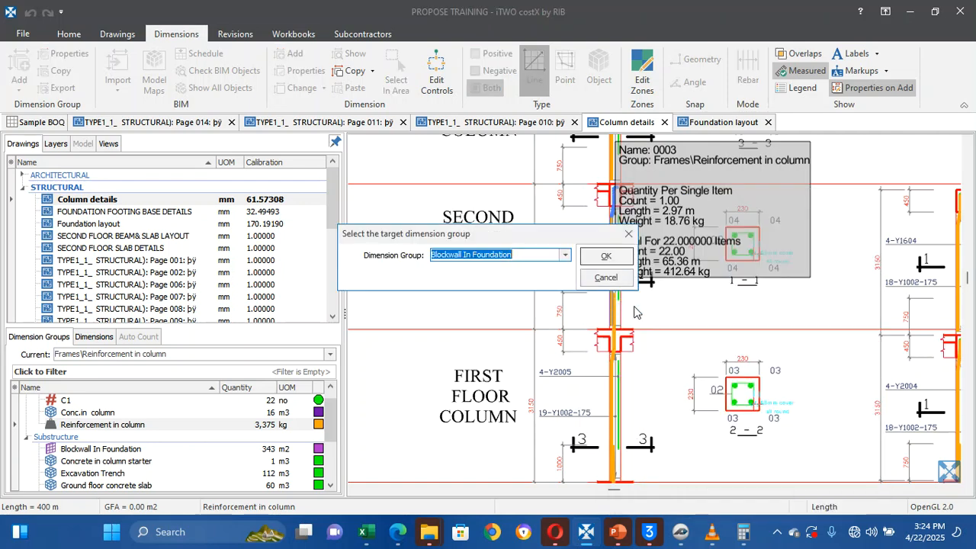
pyautogui.click(565, 255)
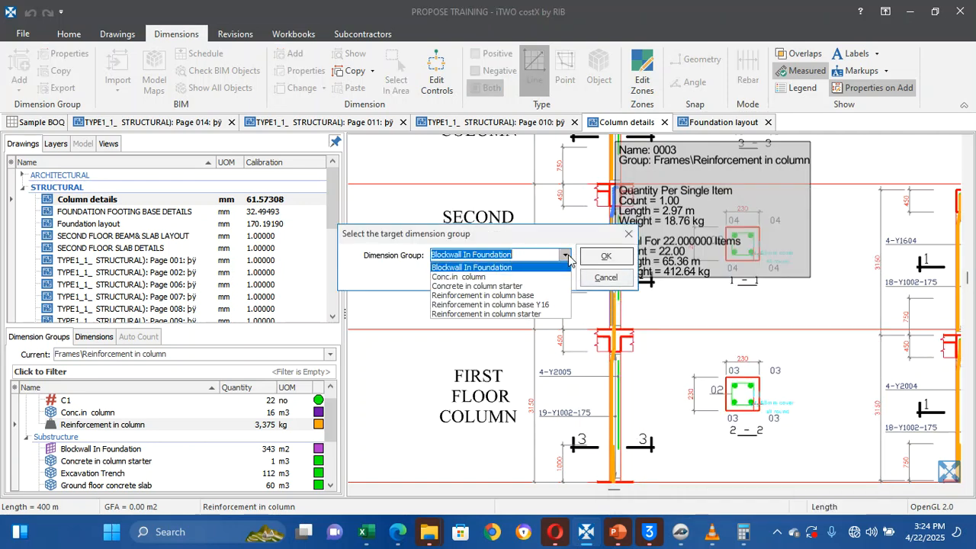
pyautogui.click(568, 258)
pyautogui.click(568, 258)
pyautogui.click(568, 258)
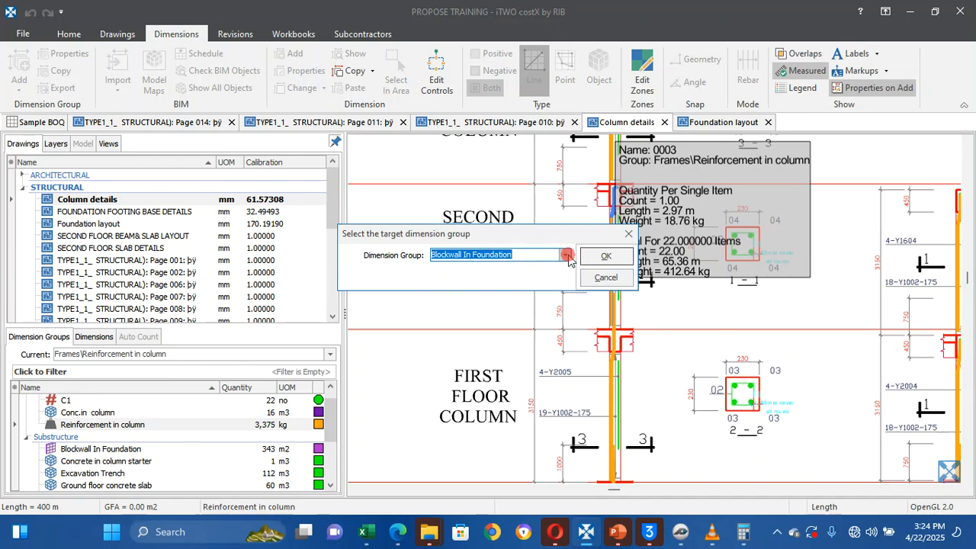
pyautogui.click(626, 233)
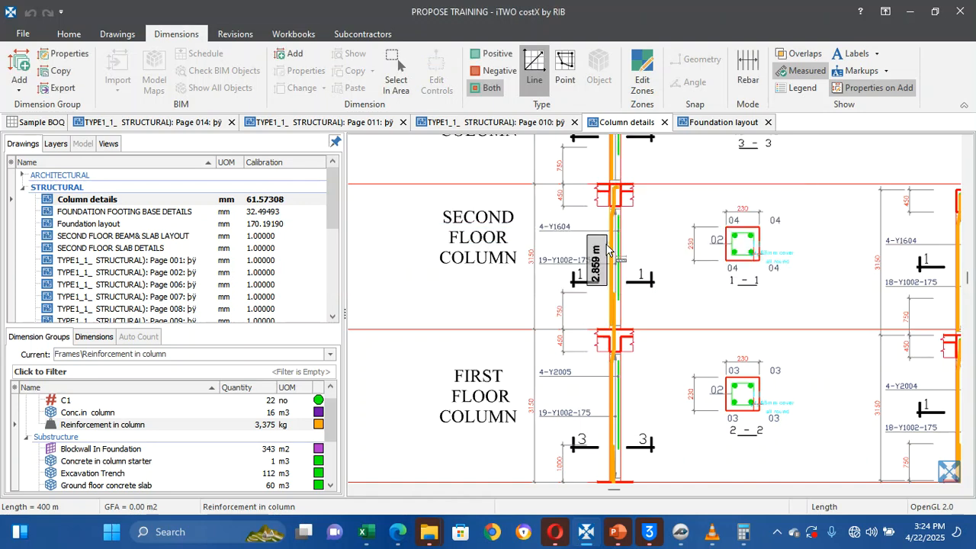
pyautogui.scroll(3, 635, 242)
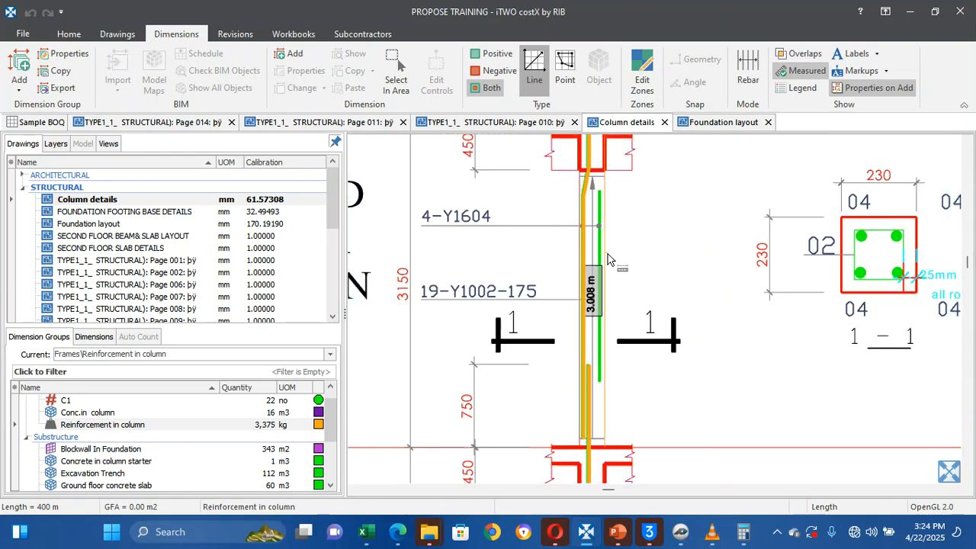
pyautogui.click(589, 264)
pyautogui.rightClick(588, 264)
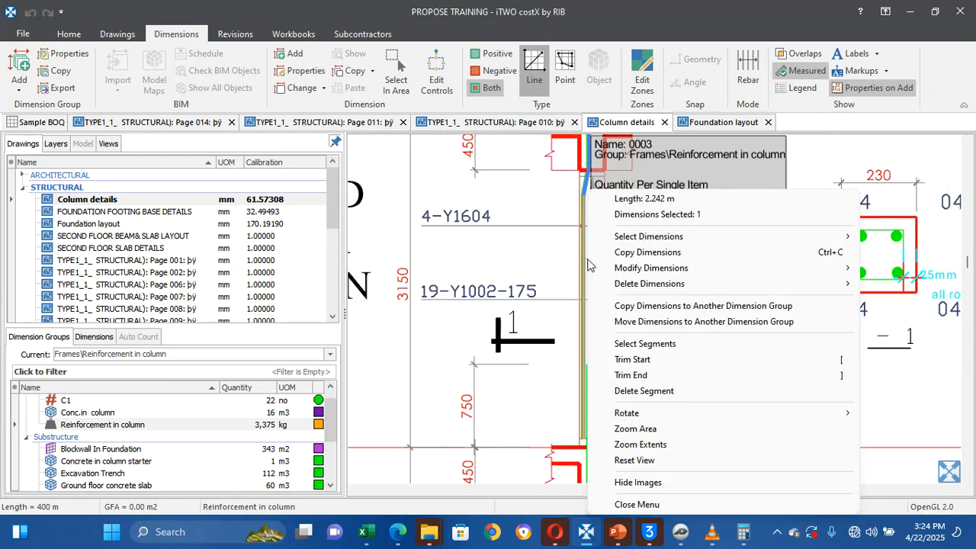
pyautogui.click(638, 322)
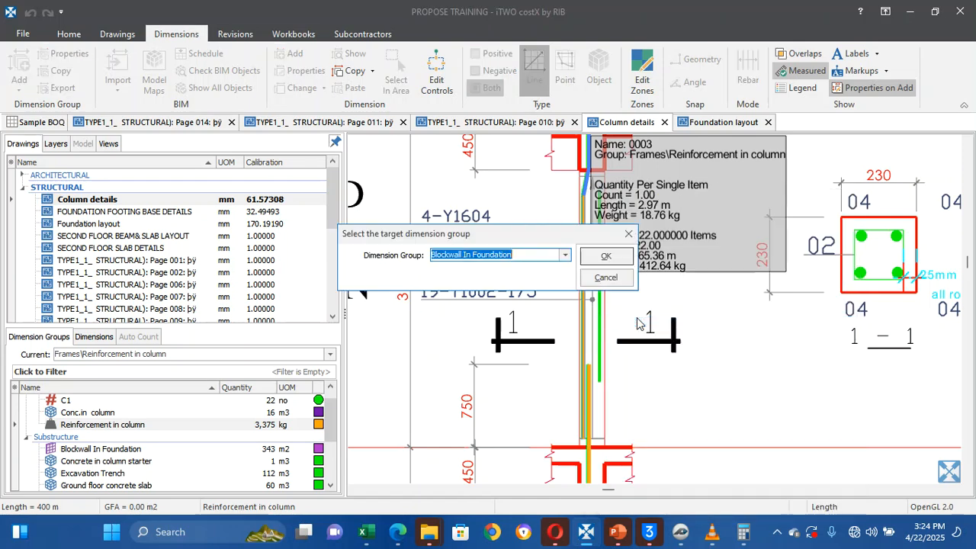
pyautogui.click(565, 256)
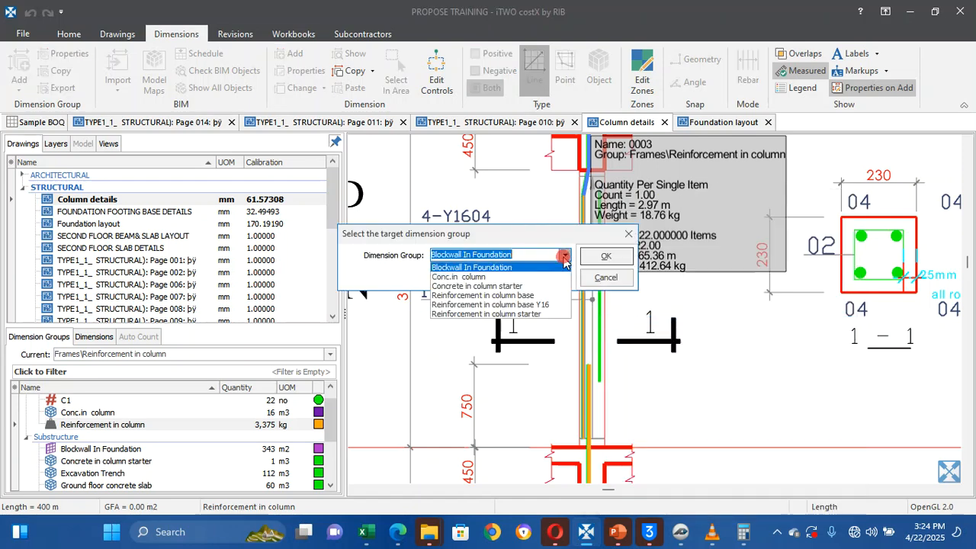
pyautogui.click(565, 256)
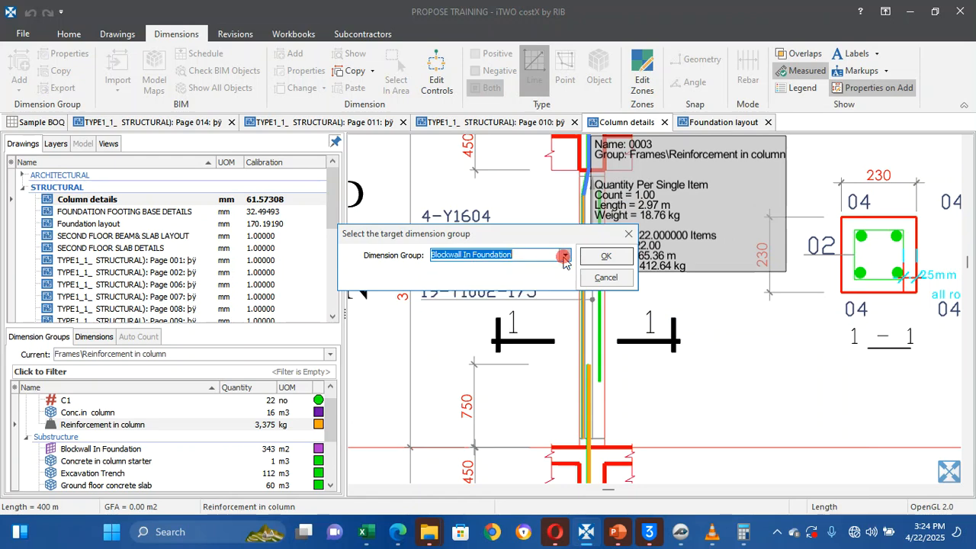
pyautogui.click(629, 234)
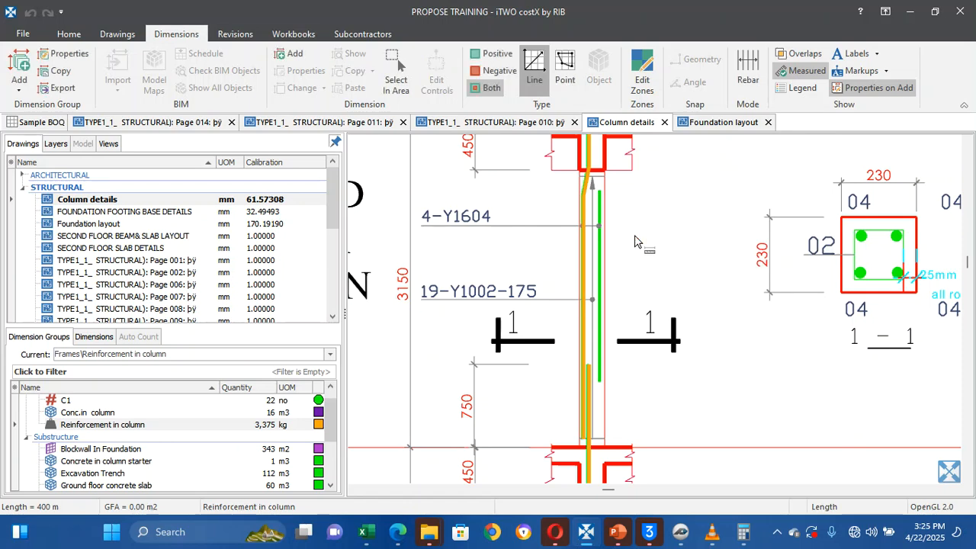
pyautogui.scroll(-1, 582, 235)
pyautogui.doubleClick(581, 239)
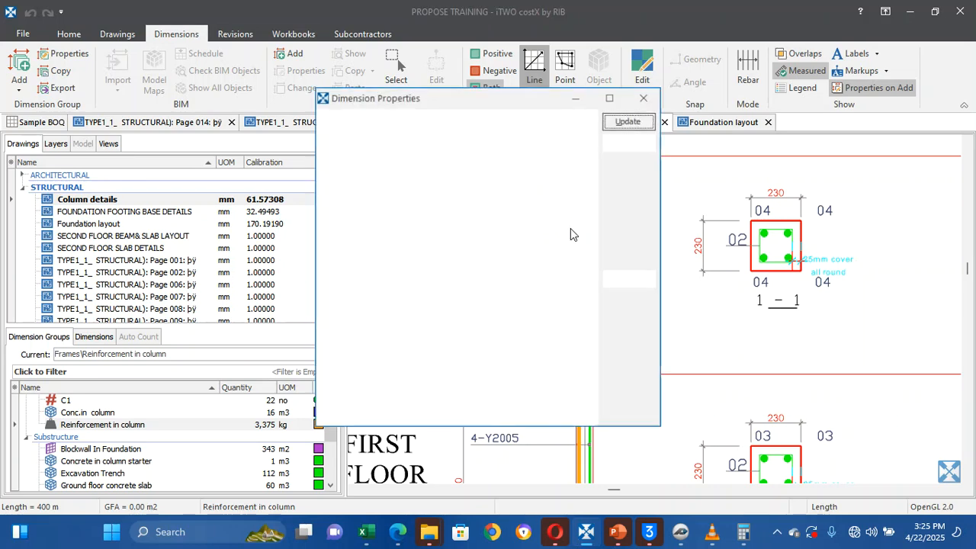
pyautogui.click(652, 104)
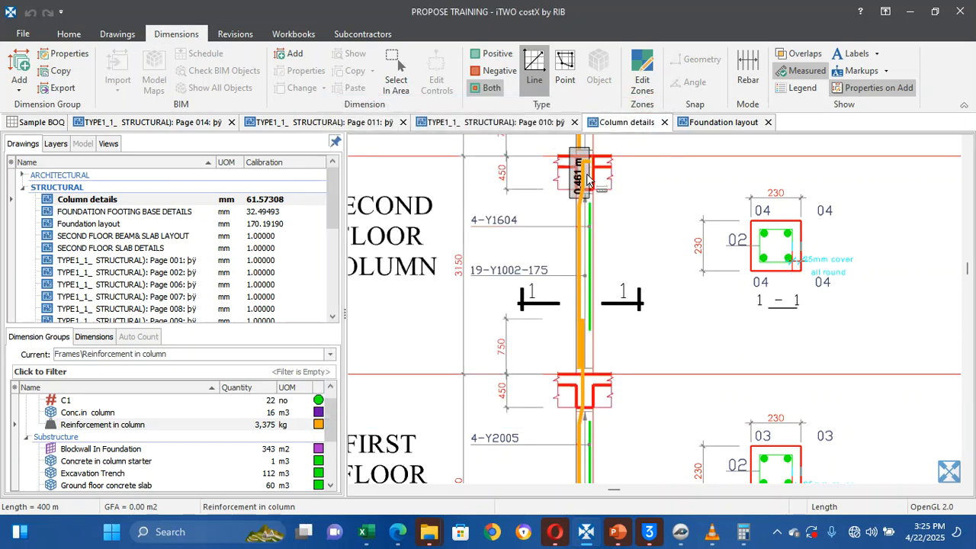
pyautogui.scroll(-1, 583, 250)
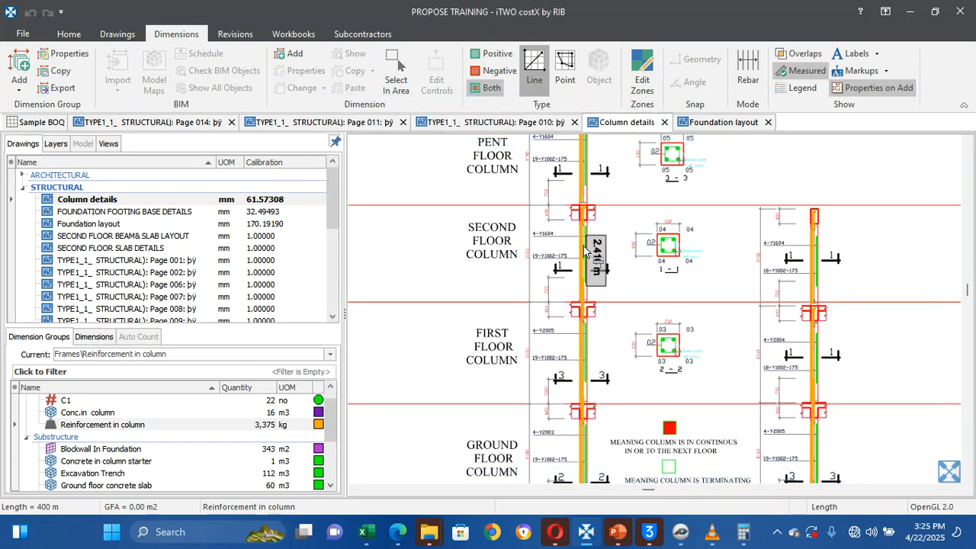
# Delete the second floor main bar dimension of column type 1 from "Reinforcement in column"
pyautogui.scroll(2, 589, 271)
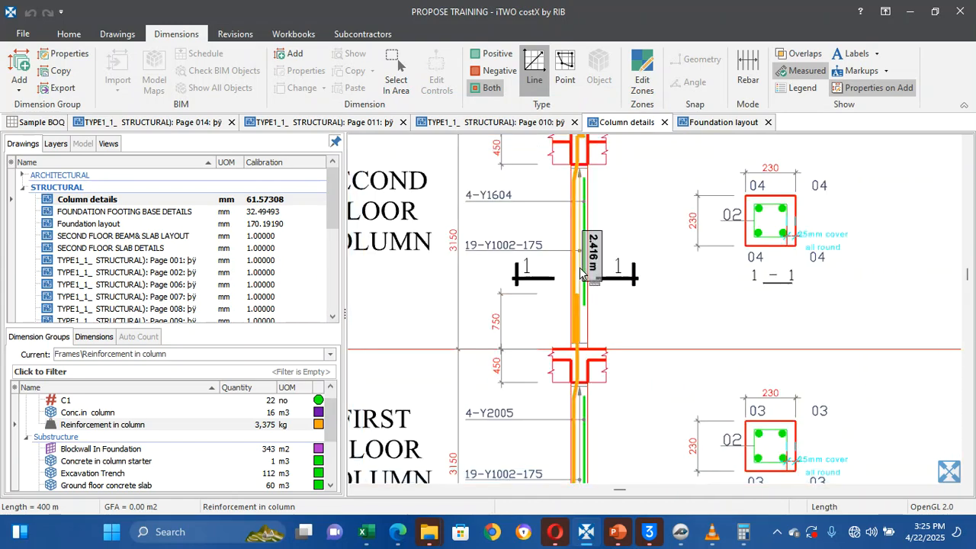
pyautogui.click(577, 267)
pyautogui.rightClick(577, 272)
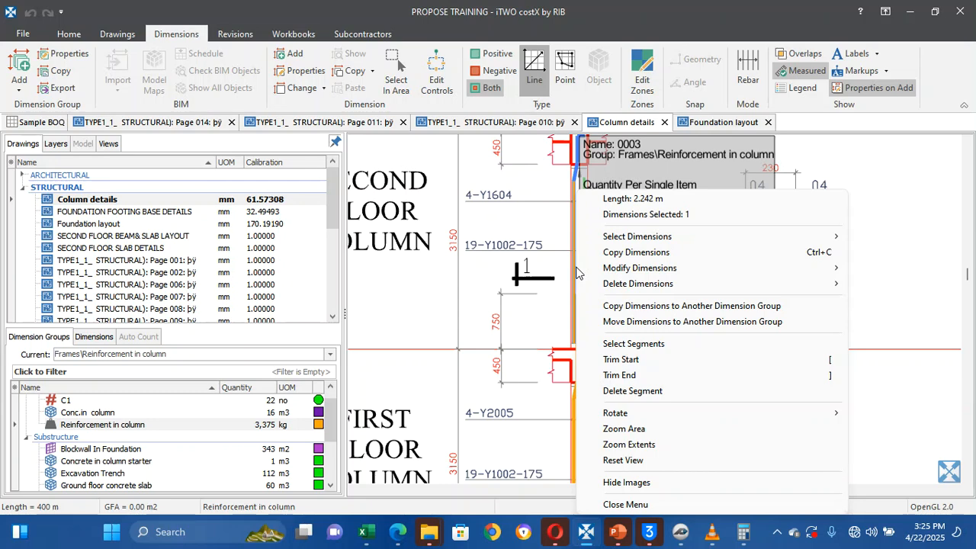
pyautogui.click(619, 289)
pyautogui.click(497, 283)
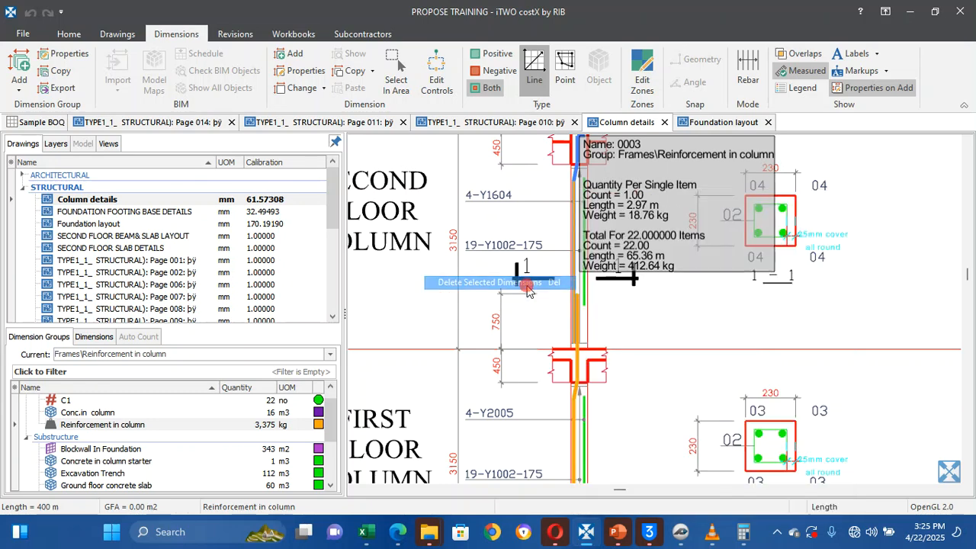
pyautogui.click(462, 285)
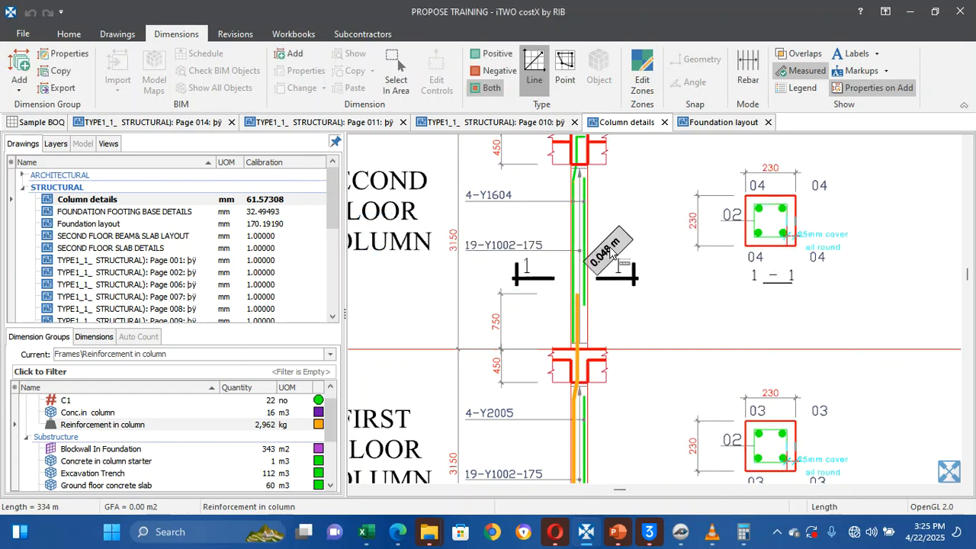
# Delete the pent floor main bar dimension of column type 1 from "Reinforcement in column"
pyautogui.scroll(-5, 615, 249)
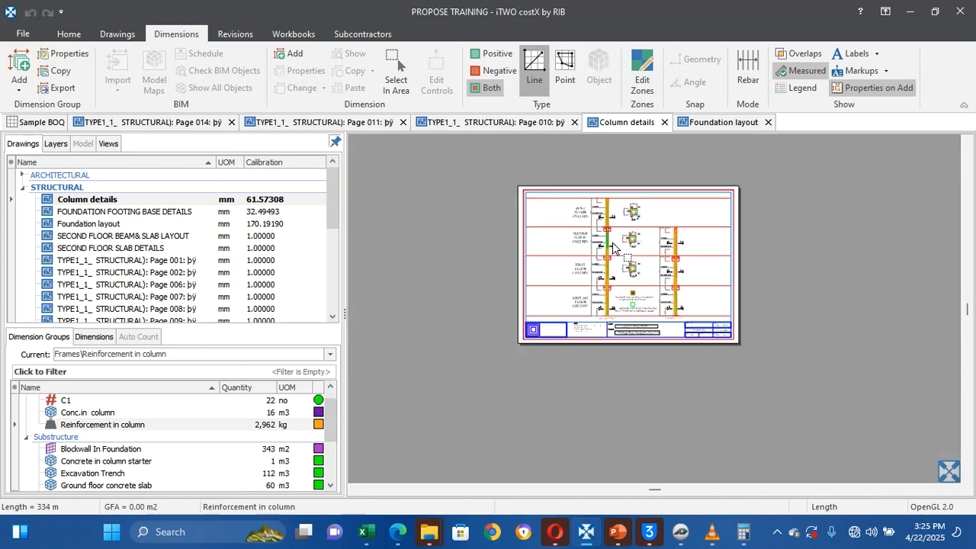
pyautogui.scroll(5, 595, 219)
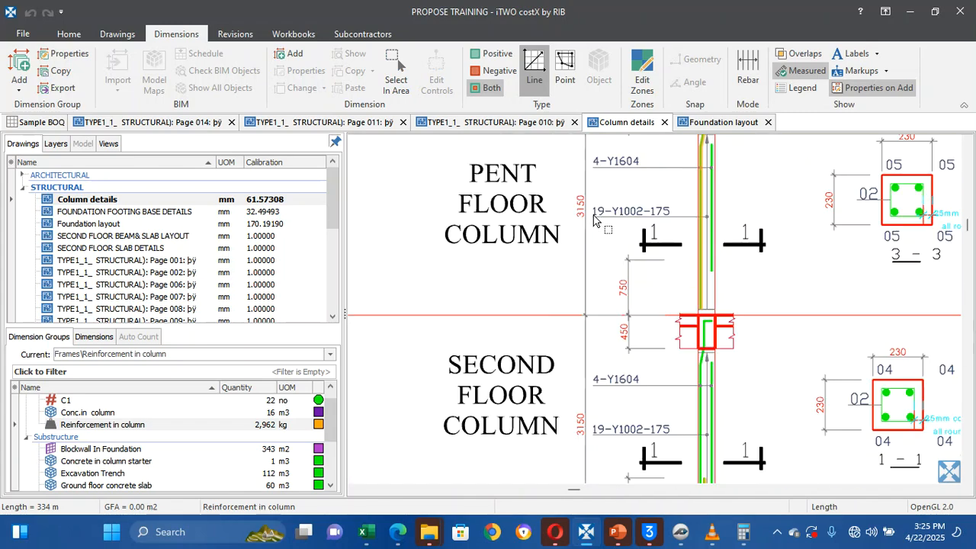
pyautogui.rightClick(706, 256)
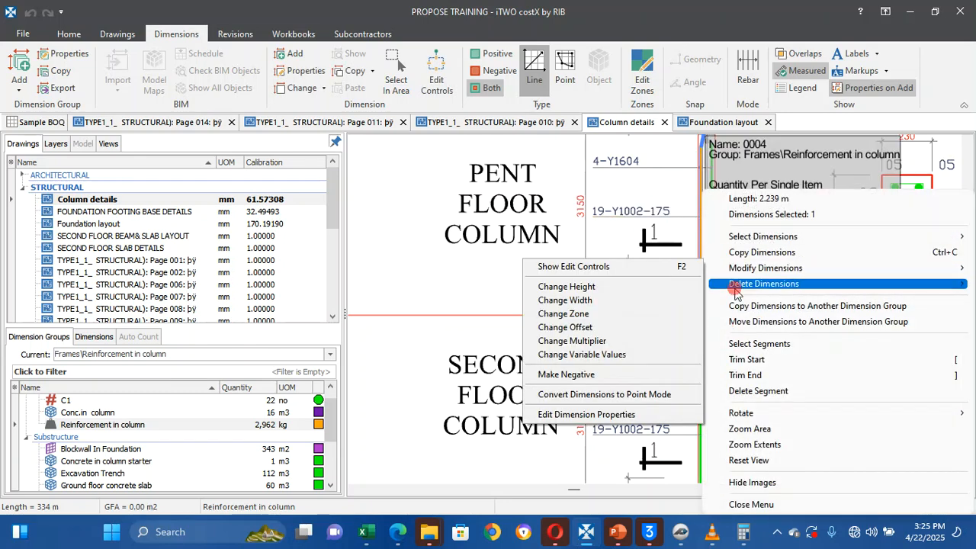
pyautogui.moveTo(739, 283)
pyautogui.click(660, 283)
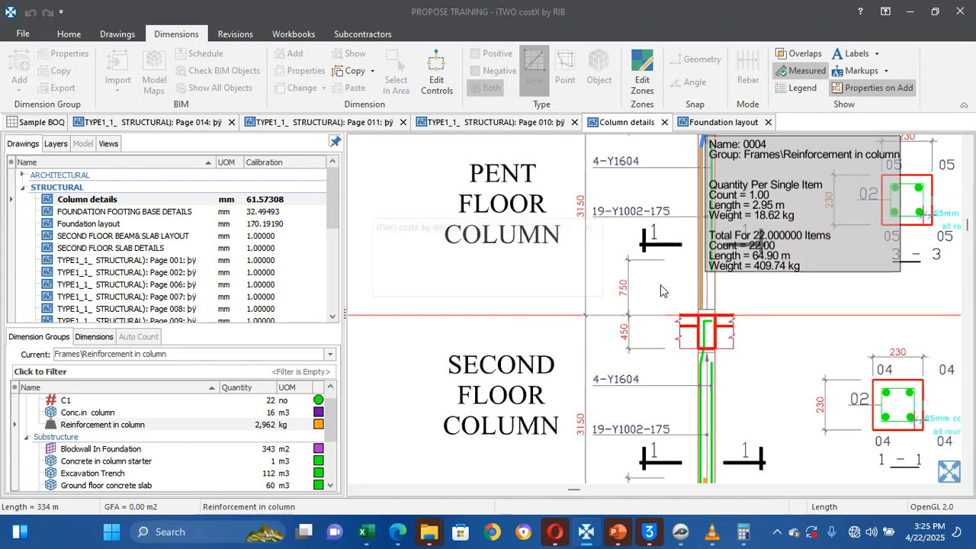
pyautogui.click(506, 288)
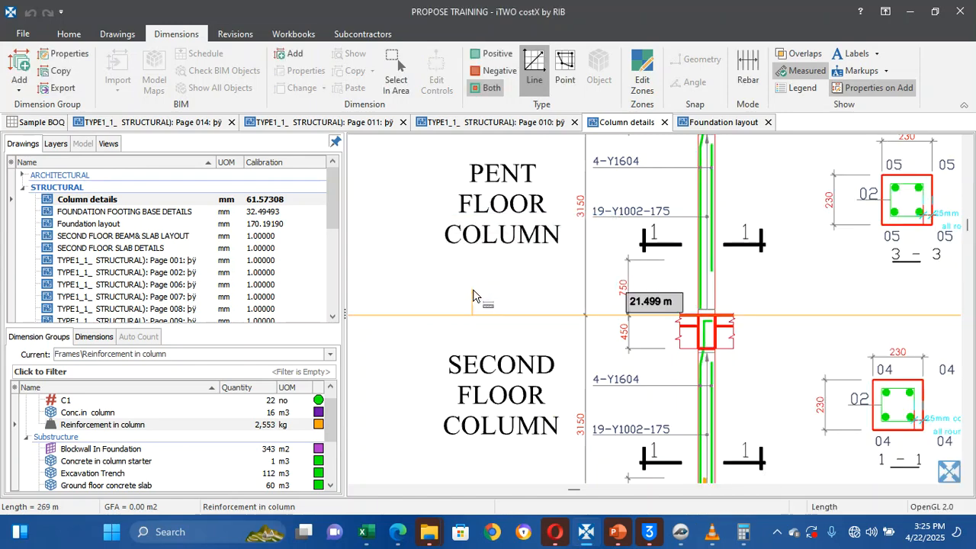
# Copy the "Reinforcement in column" dimension group within Frames as "Reinforcement in column - y16", without copying its dimensions
pyautogui.scroll(-4, 474, 295)
pyautogui.scroll(1, 473, 296)
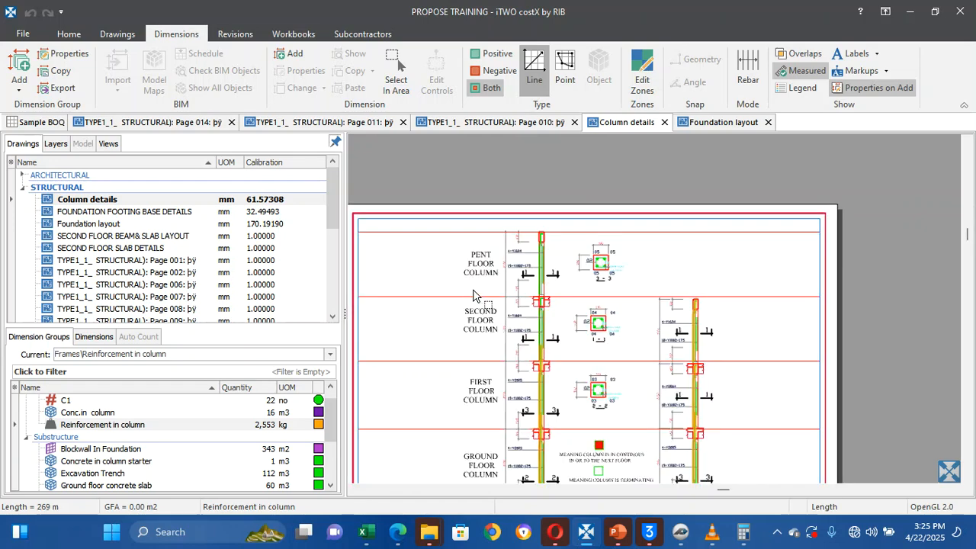
pyautogui.rightClick(213, 426)
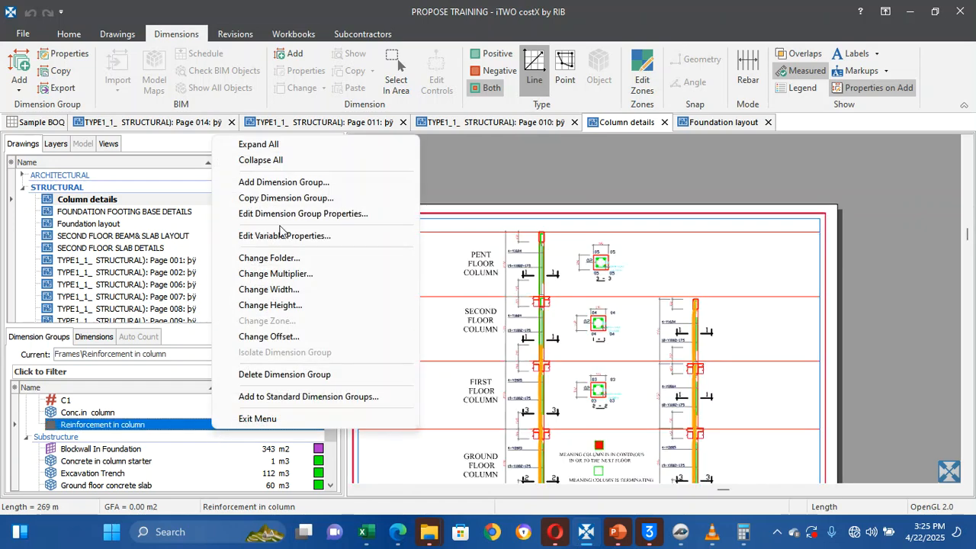
pyautogui.click(272, 200)
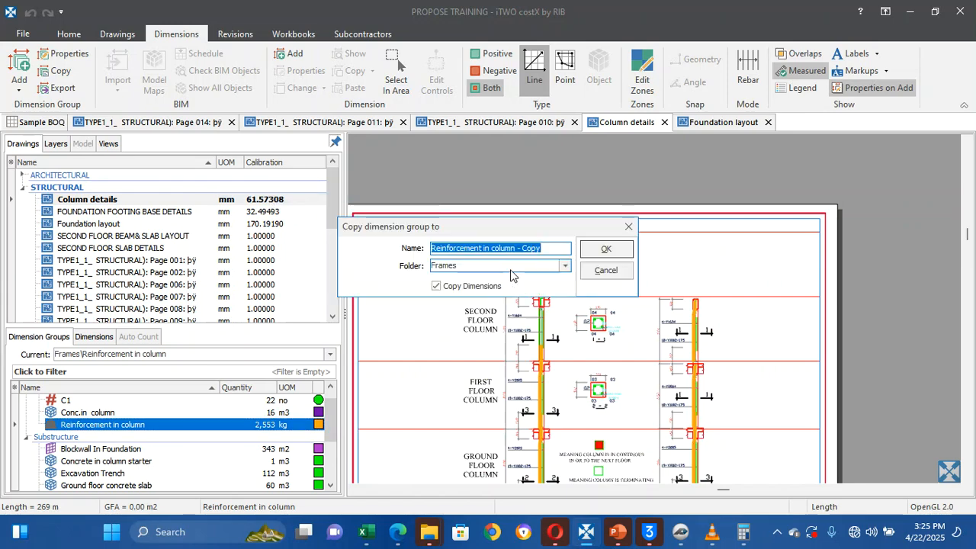
pyautogui.click(555, 253)
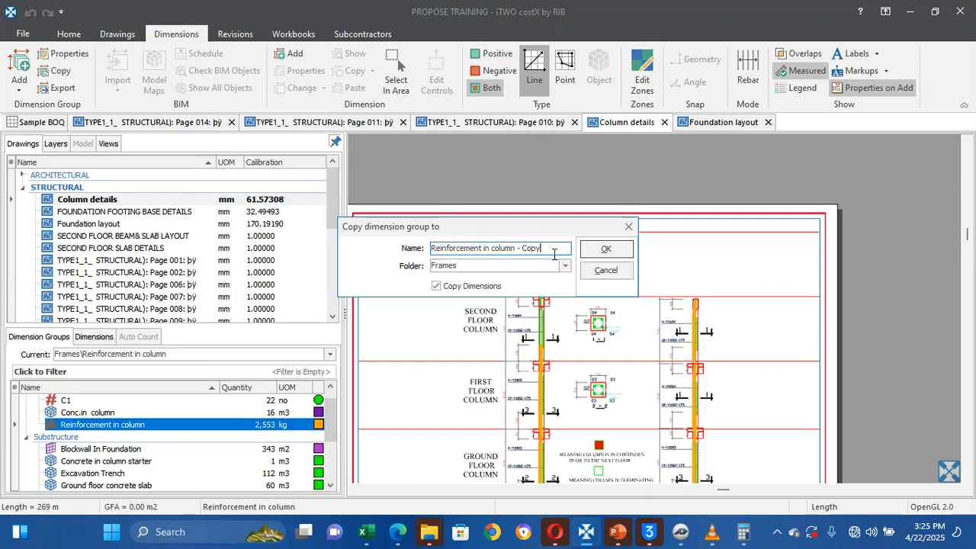
pyautogui.press('BackSpace')
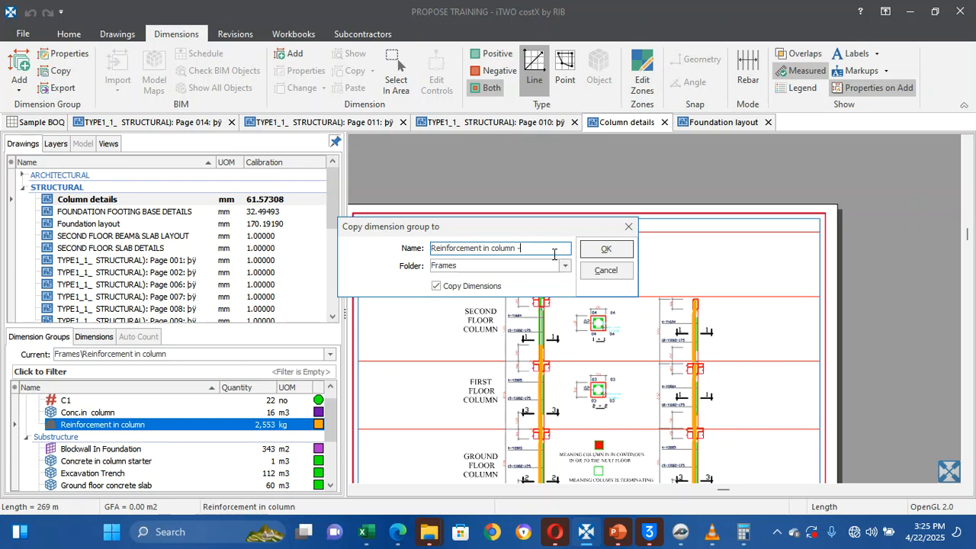
pyautogui.write('y16')
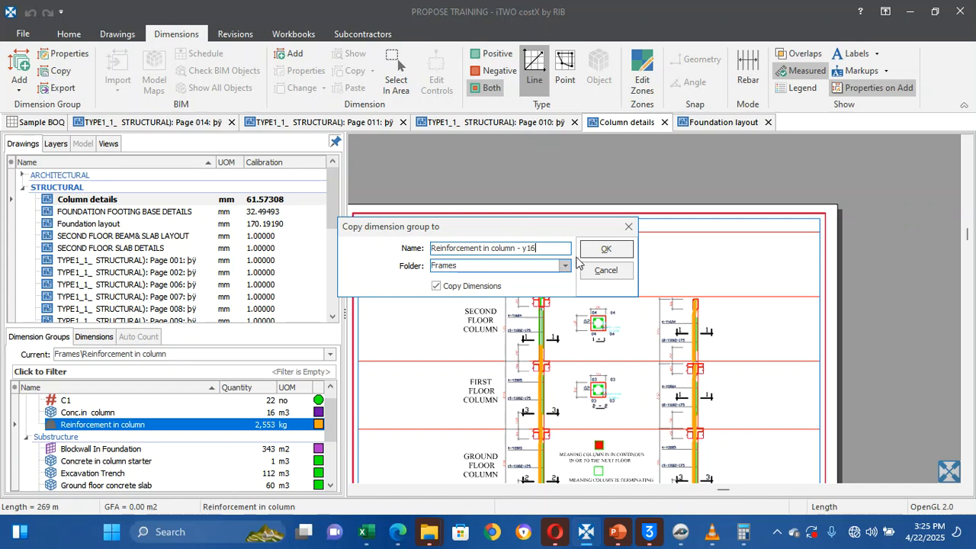
pyautogui.click(436, 285)
pyautogui.click(436, 285)
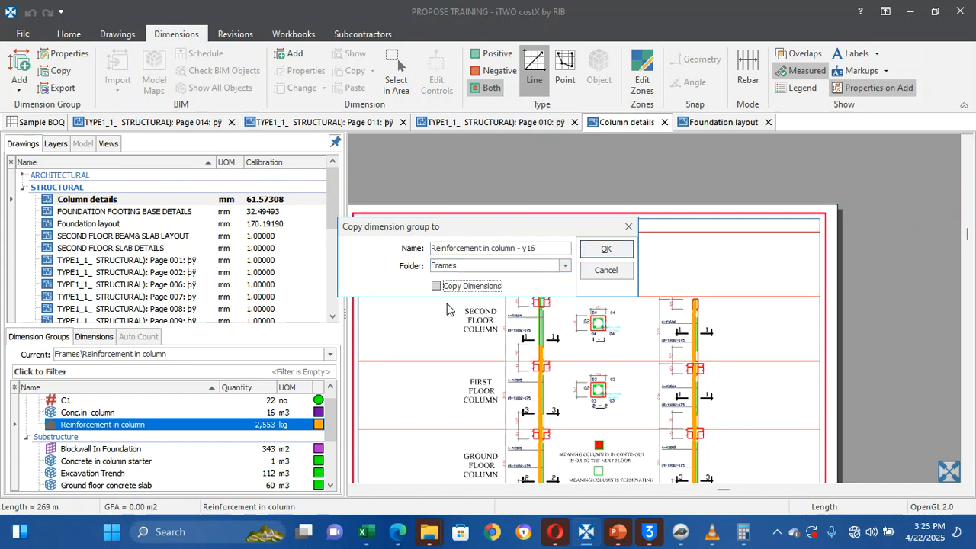
pyautogui.click(602, 250)
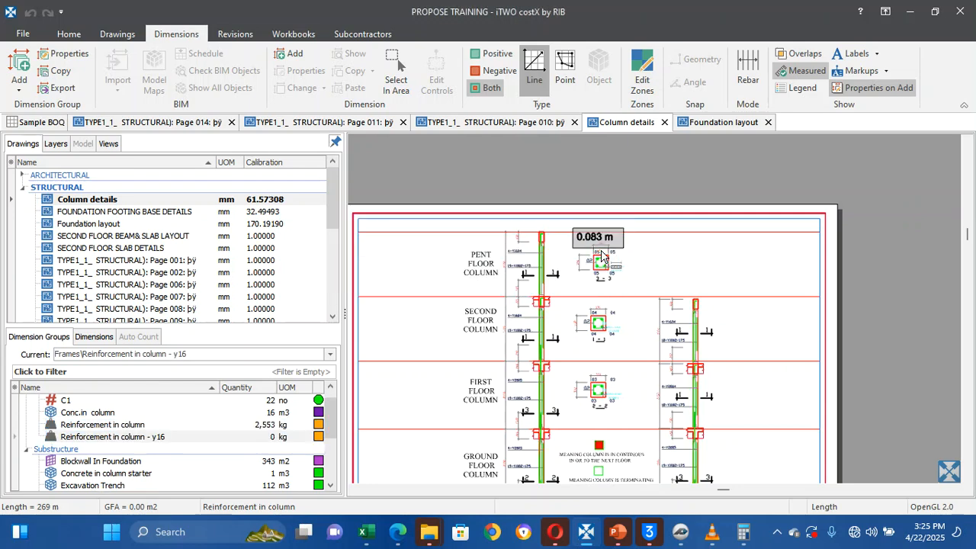
# Measure column type 1's second floor main bar, about 2.2 m long, with 16 mm bar diameter, 4 bars and the default multiplier of 22
pyautogui.click(541, 304)
pyautogui.scroll(3, 542, 356)
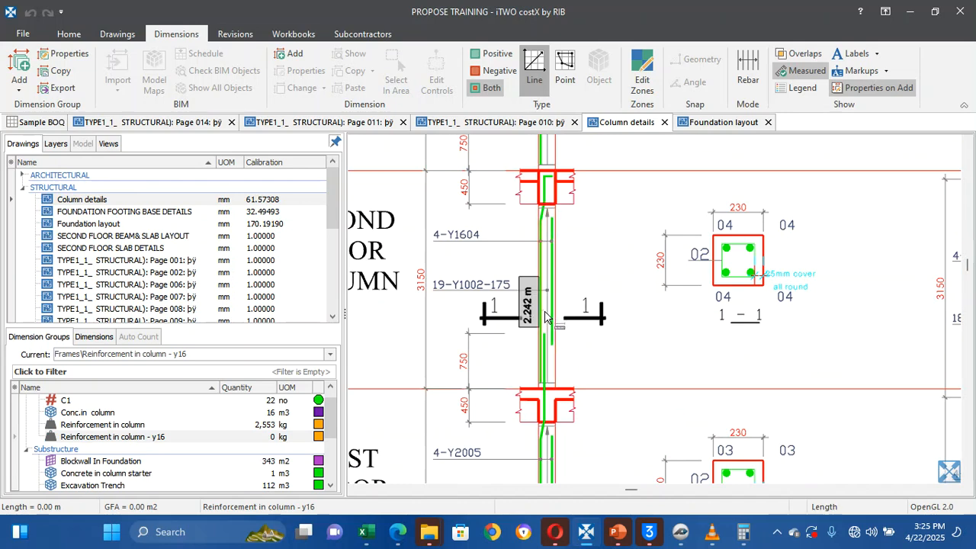
pyautogui.doubleClick(546, 316)
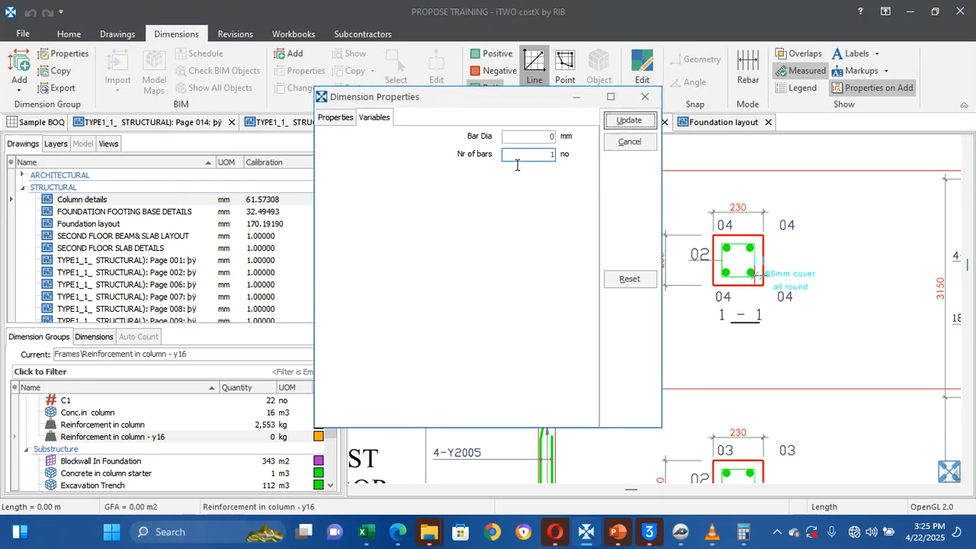
pyautogui.click(529, 140)
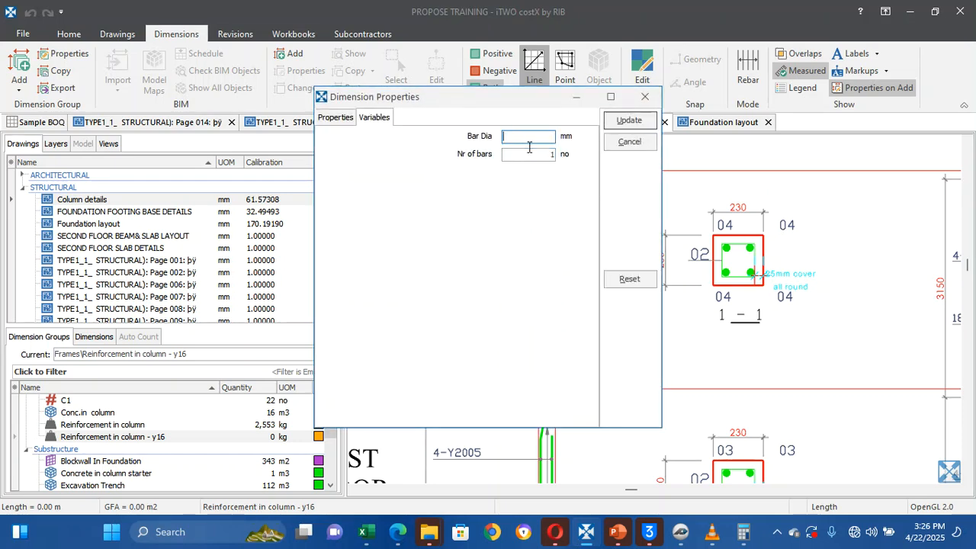
pyautogui.write('16')
pyautogui.click(523, 160)
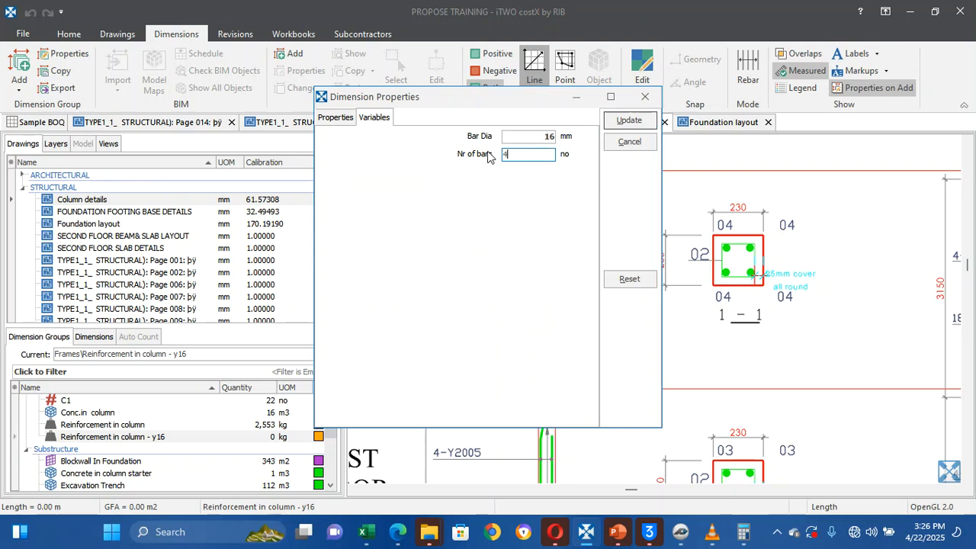
pyautogui.click(337, 117)
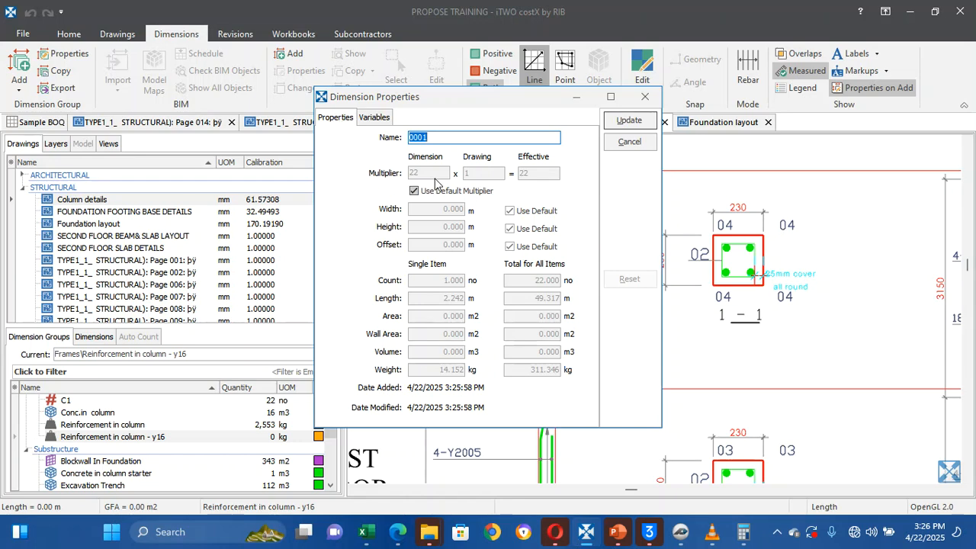
pyautogui.click(628, 122)
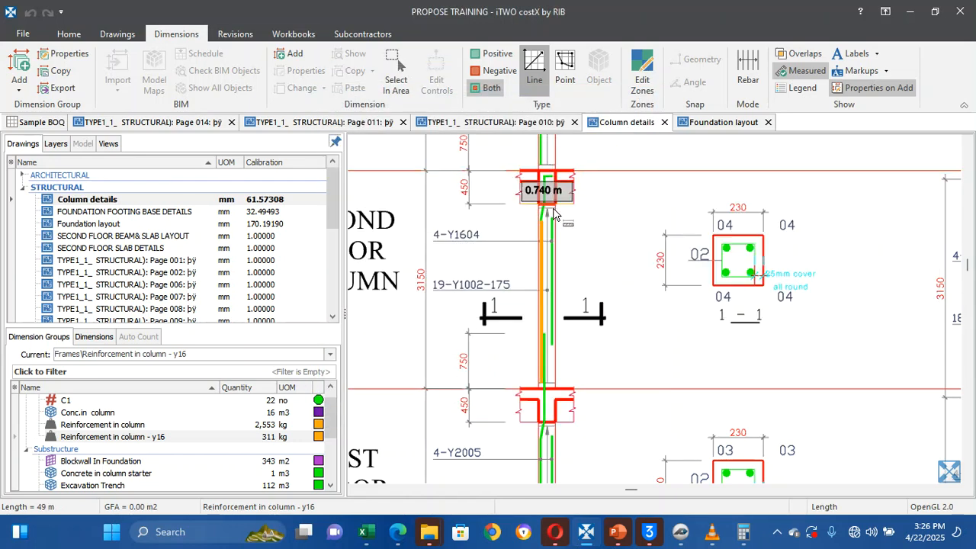
# Extend column type 1's second floor bar dimension with its cranked segment, the vertical segment through the beam and the short end hook
pyautogui.click(544, 208)
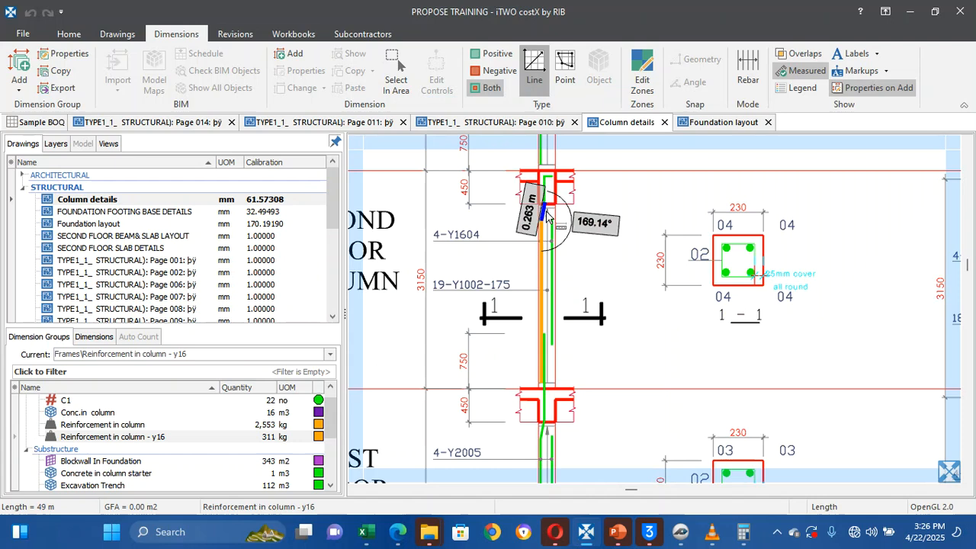
pyautogui.click(544, 180)
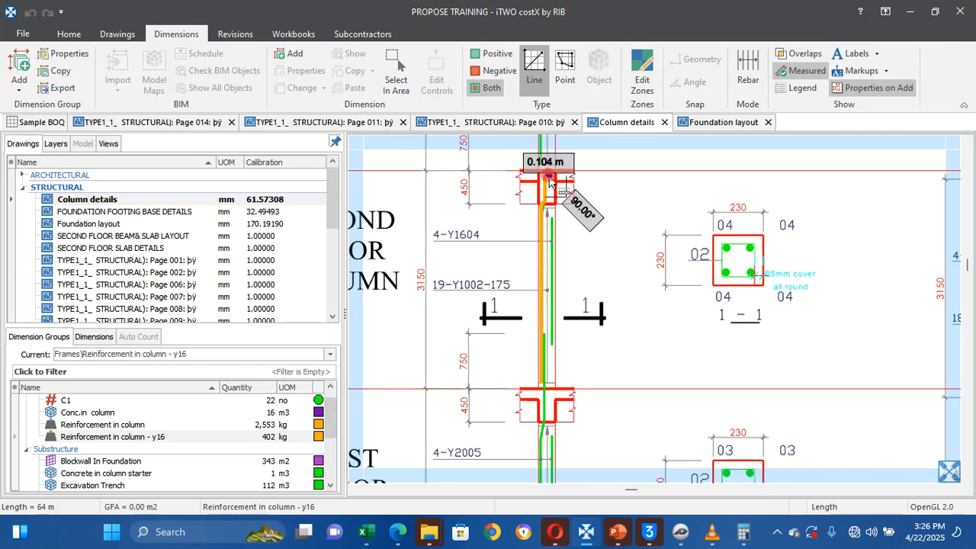
pyautogui.doubleClick(549, 181)
# Measure column type 1's pent floor main bar, about 2.2 m long, keeping multiplier 22, 16 mm bar diameter and 4 bars
pyautogui.scroll(3, 549, 181)
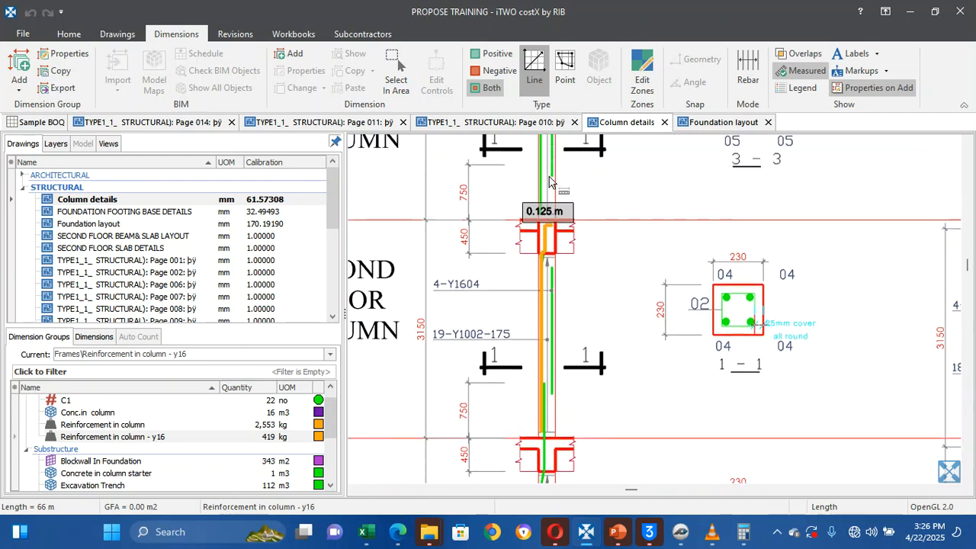
pyautogui.scroll(2, 549, 181)
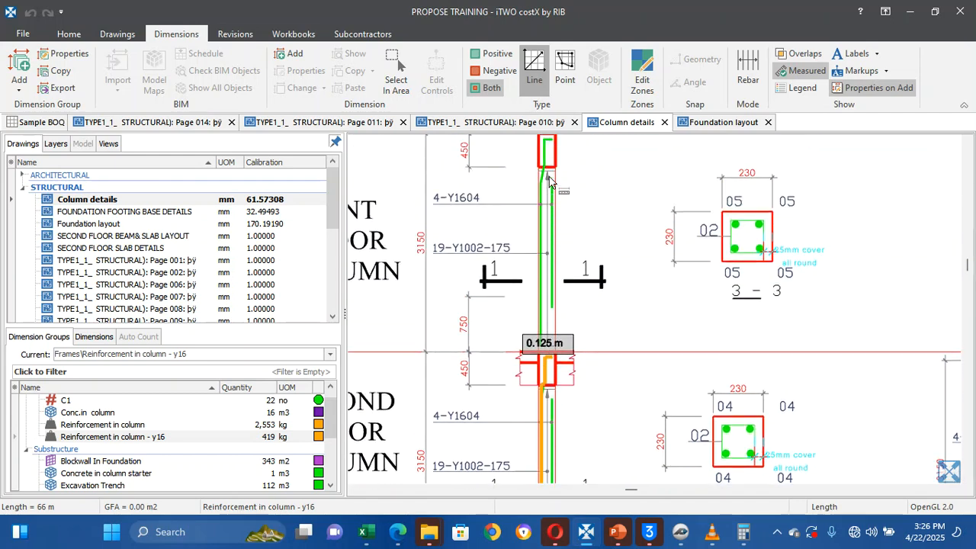
pyautogui.doubleClick(545, 227)
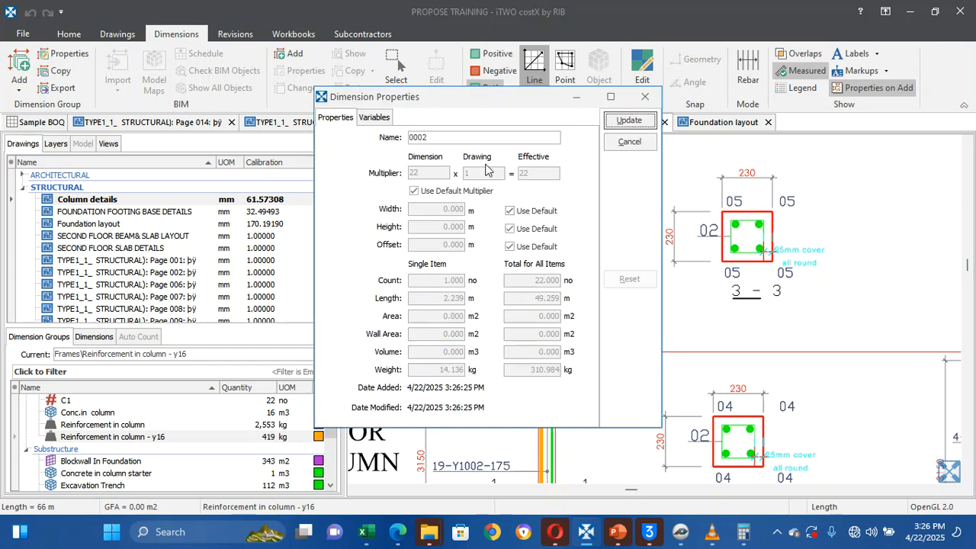
pyautogui.click(374, 116)
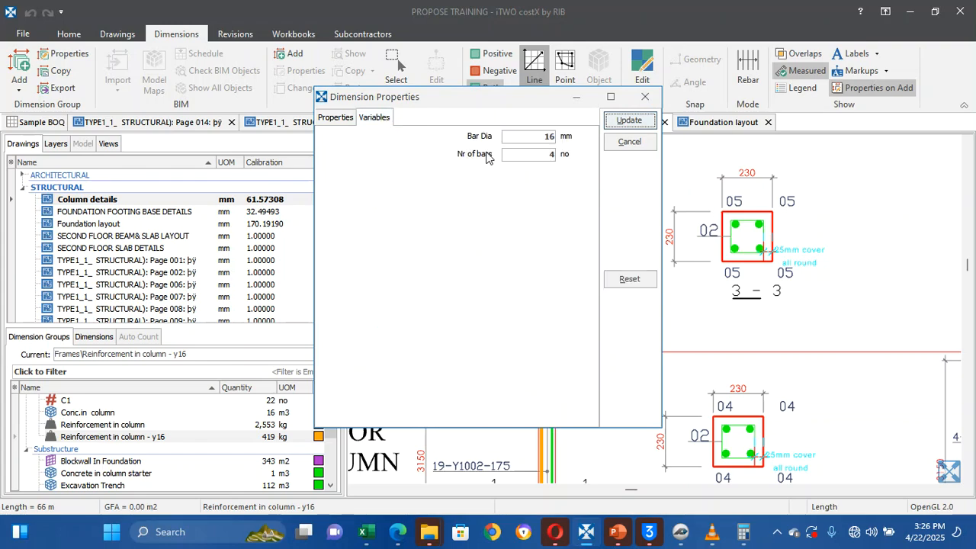
pyautogui.click(646, 122)
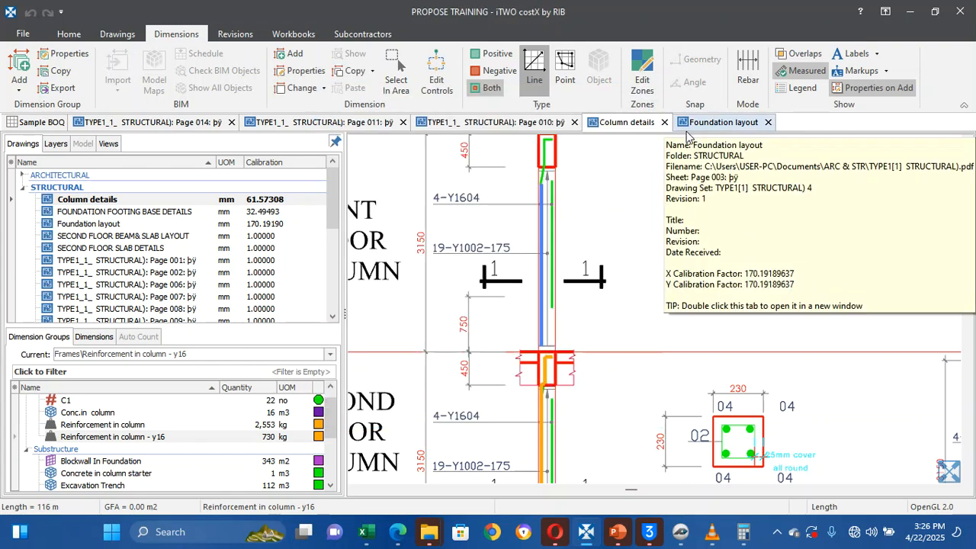
# Extend column type 1's pent floor bar dimension with its cranked segment, the vertical segment into the roof beam and the short hook
pyautogui.click(541, 204)
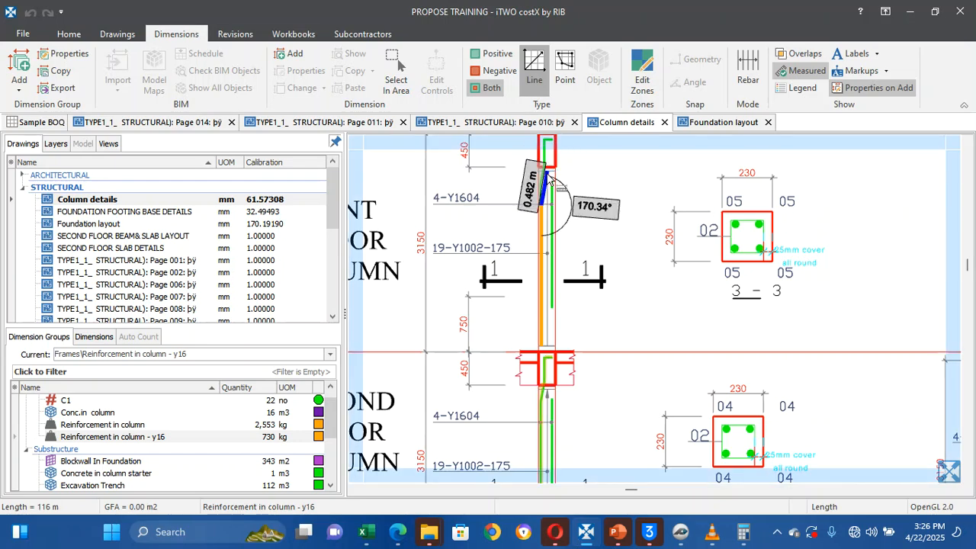
pyautogui.click(544, 186)
pyautogui.click(545, 177)
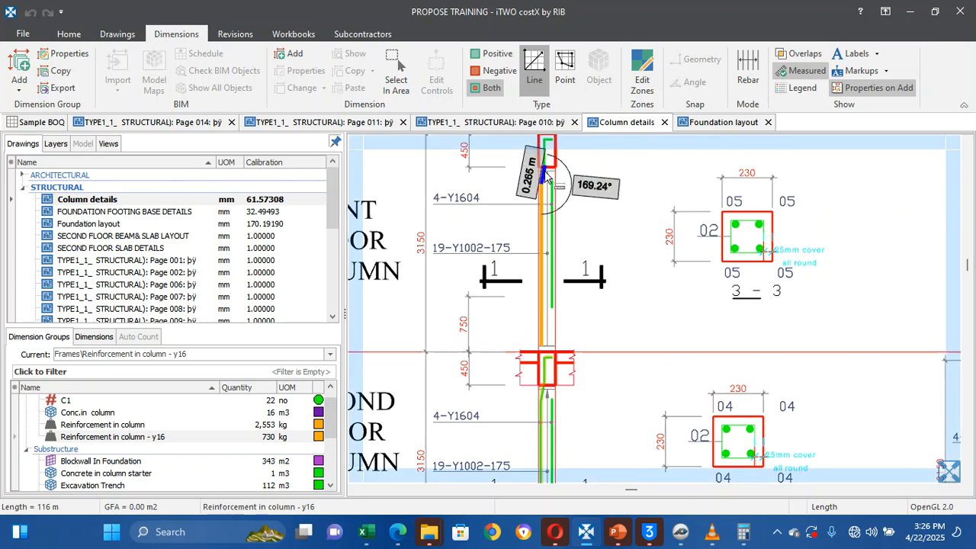
pyautogui.click(546, 175)
pyautogui.click(547, 150)
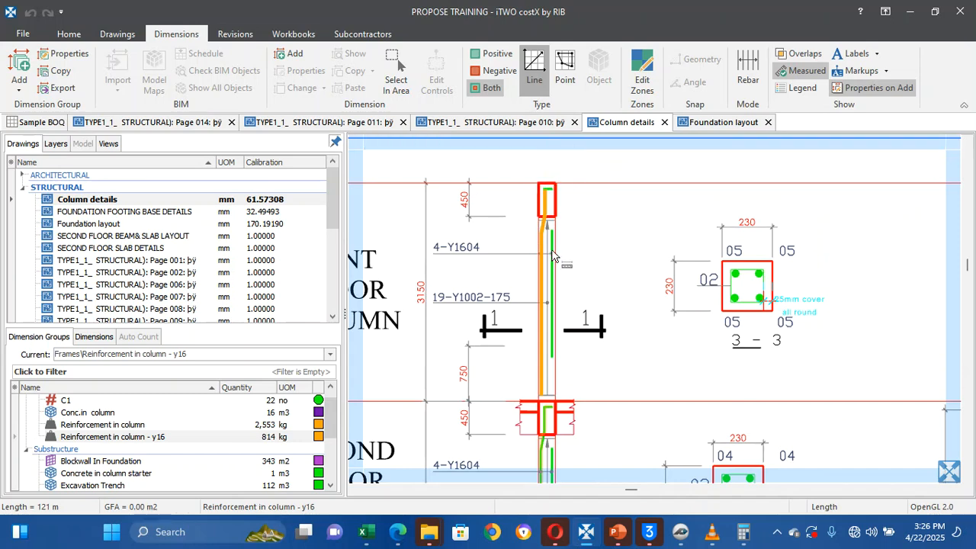
pyautogui.rightClick(553, 193)
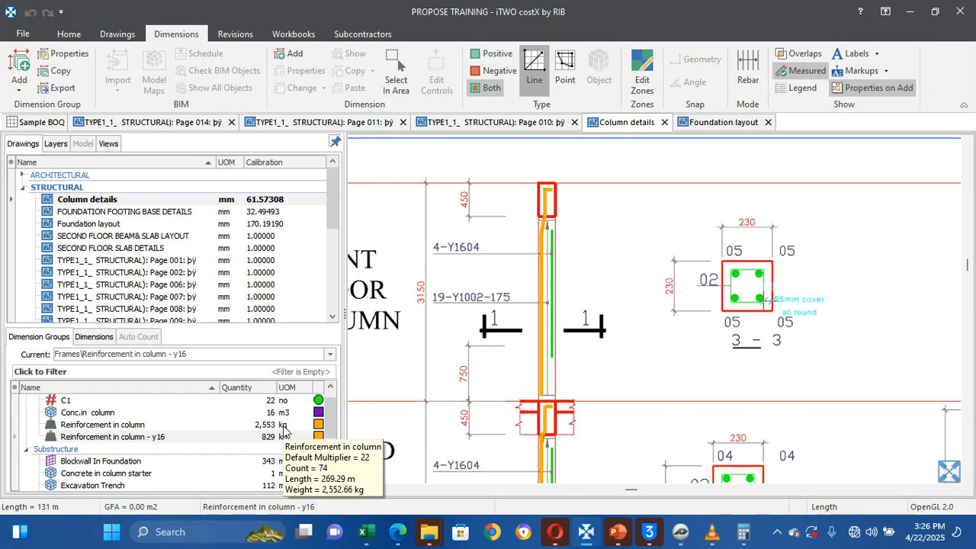
pyautogui.moveTo(282, 439)
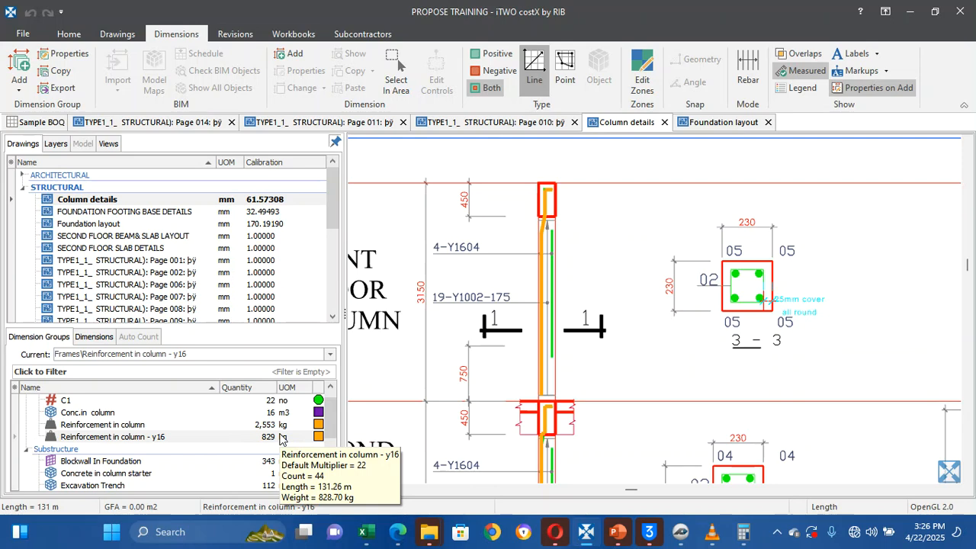
pyautogui.scroll(-3, 282, 439)
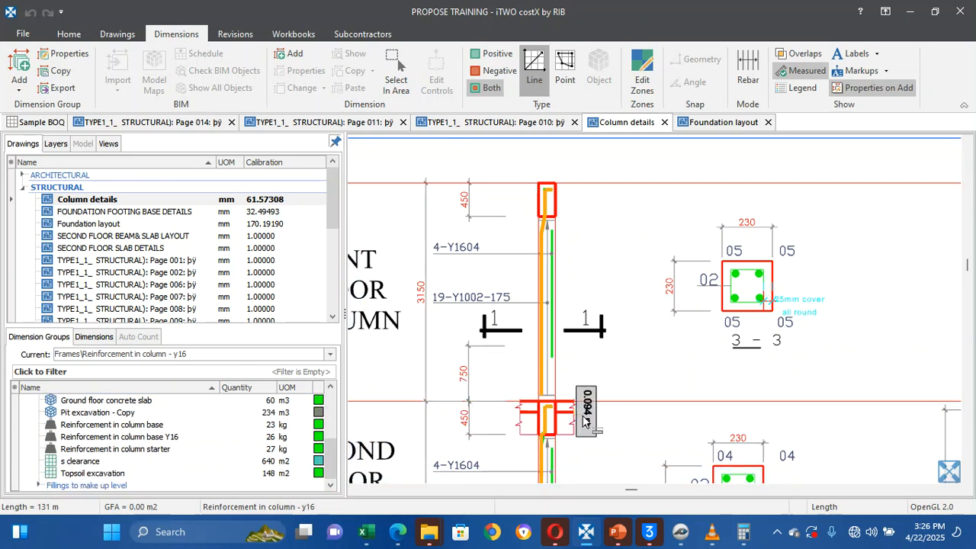
pyautogui.scroll(-10, 585, 421)
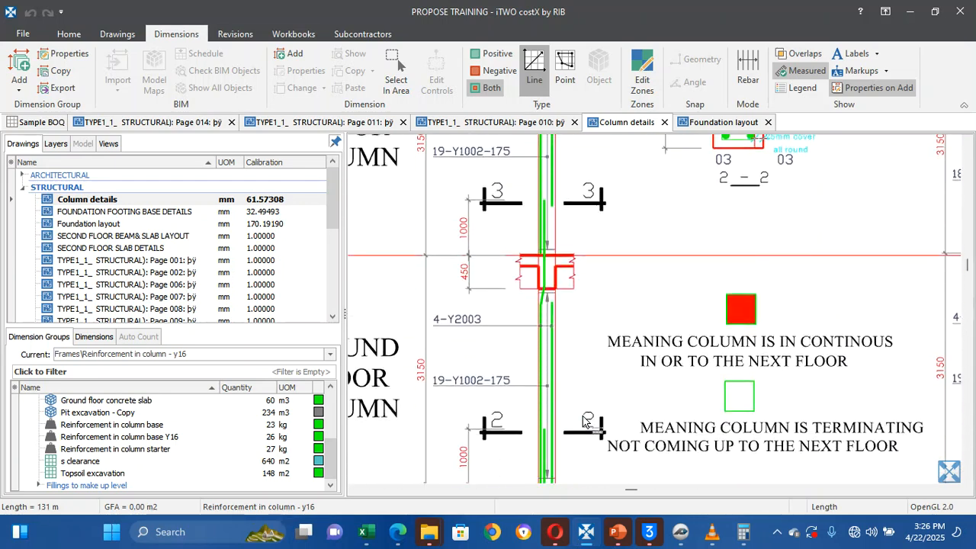
pyautogui.scroll(-6, 585, 421)
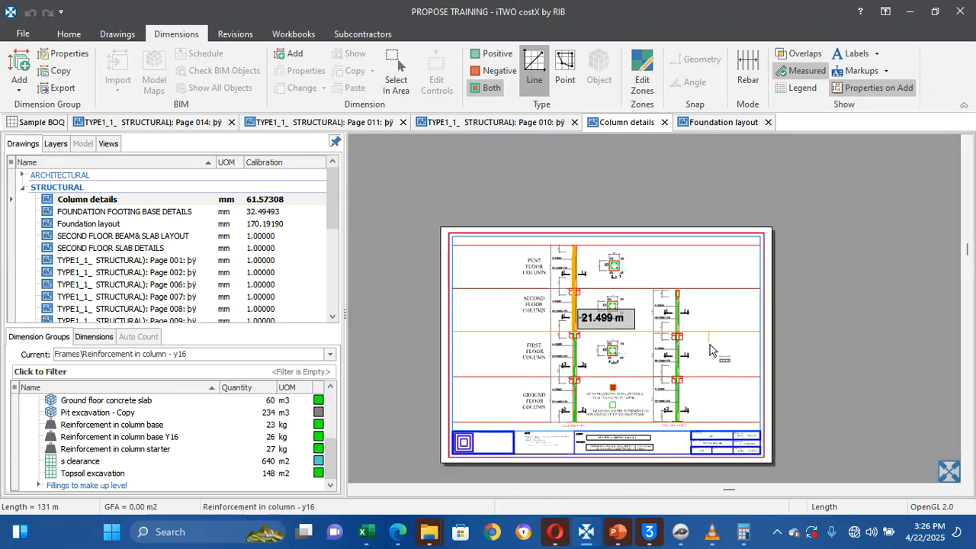
pyautogui.scroll(4, 709, 350)
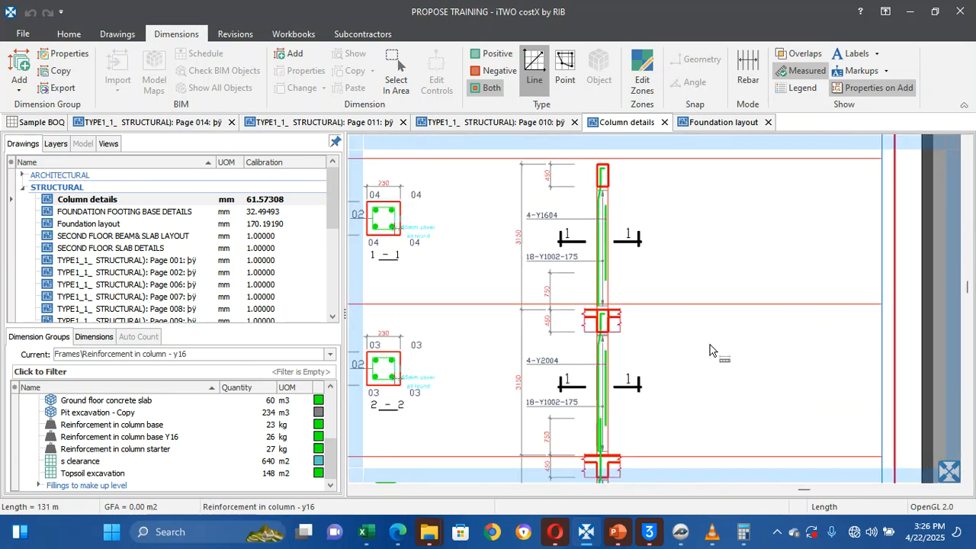
pyautogui.doubleClick(600, 387)
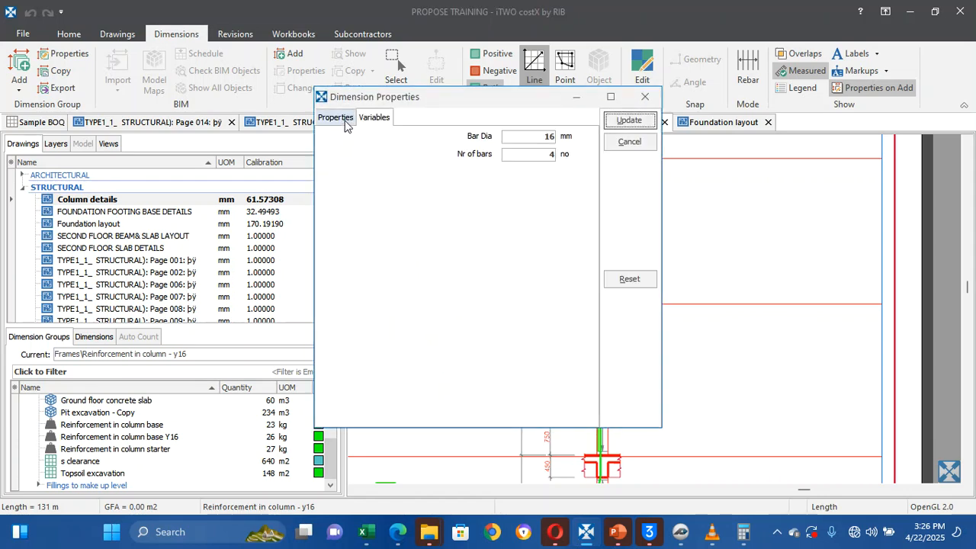
pyautogui.click(345, 122)
pyautogui.moveTo(577, 101); pyautogui.dragTo(579, 107)
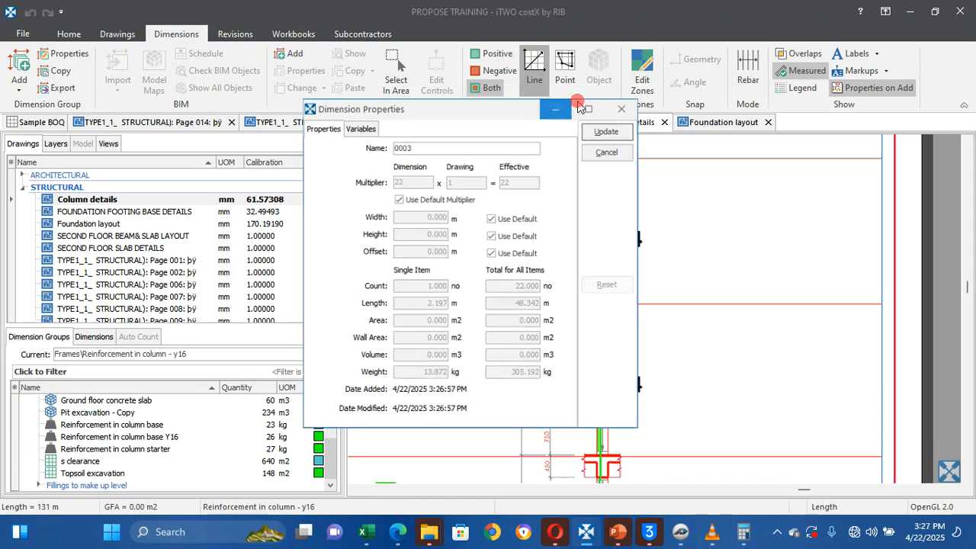
pyautogui.click(568, 108)
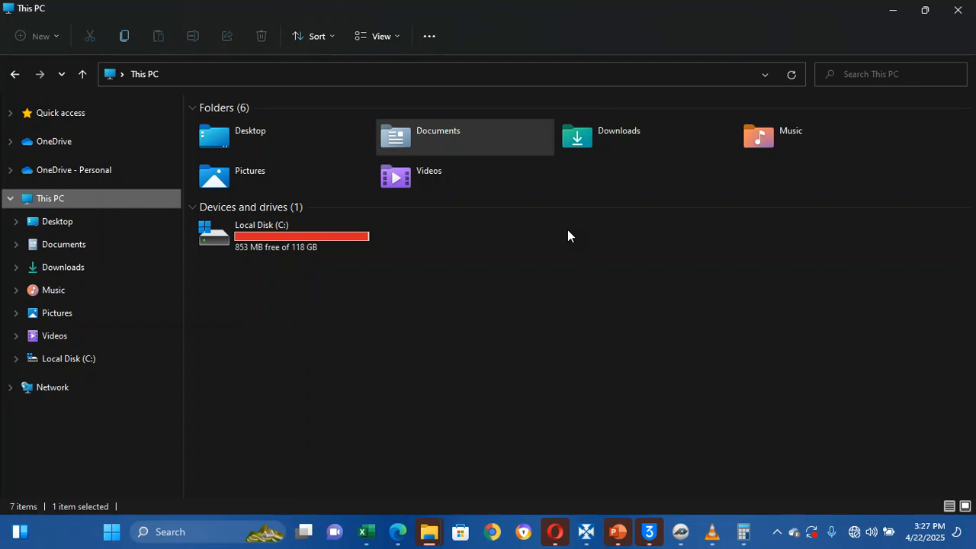
pyautogui.click(586, 531)
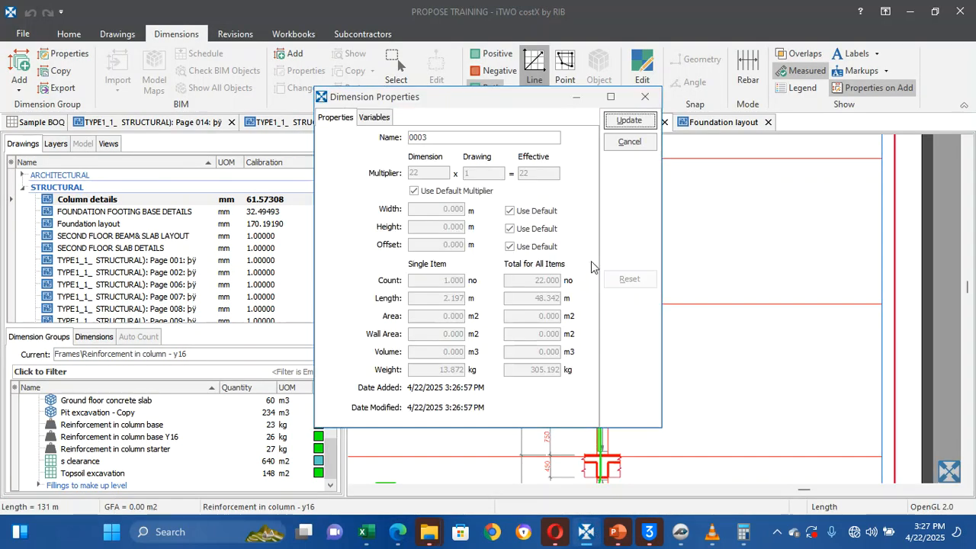
pyautogui.click(576, 97)
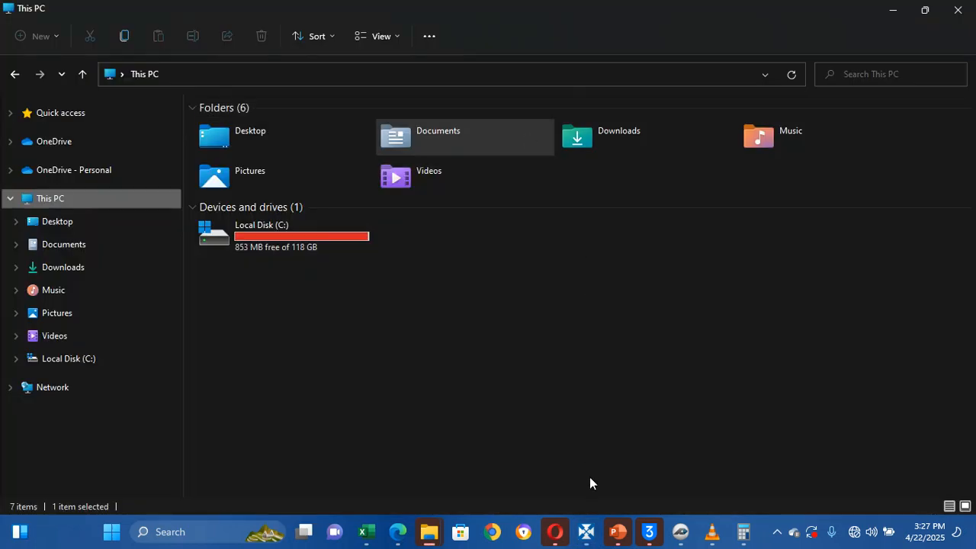
pyautogui.click(586, 532)
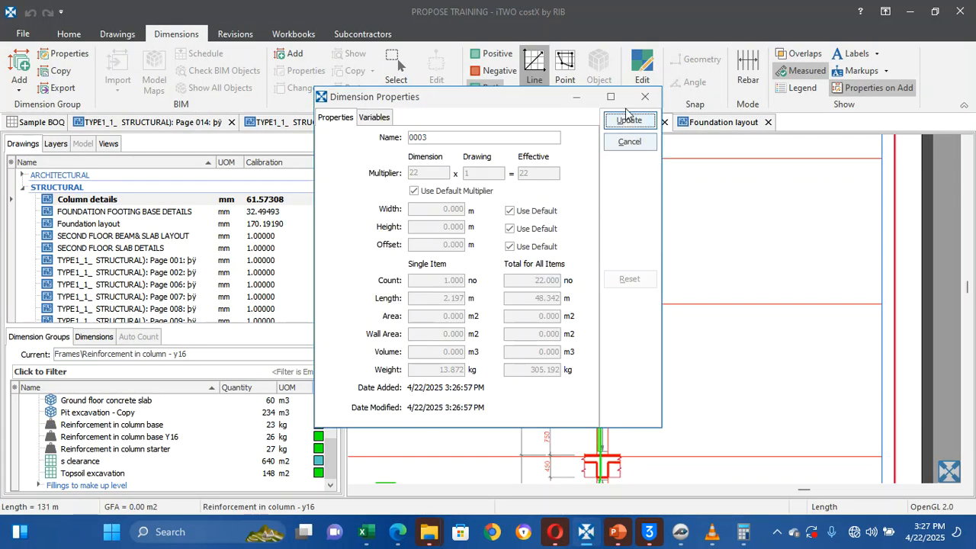
pyautogui.click(612, 144)
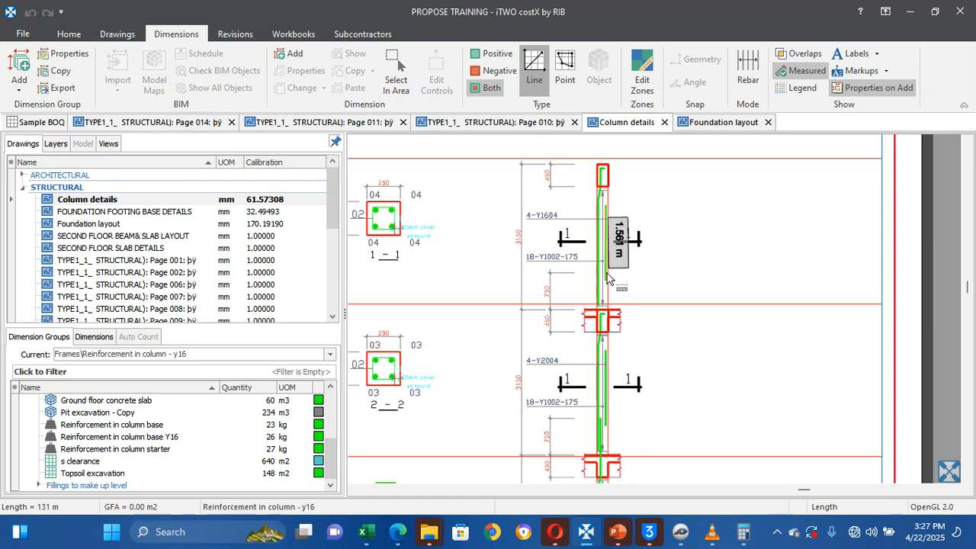
# Measure the second column type's second floor main bar, about 2.2 m long, with multiplier 16, 16 mm bar diameter and 4 bars
pyautogui.scroll(2, 607, 276)
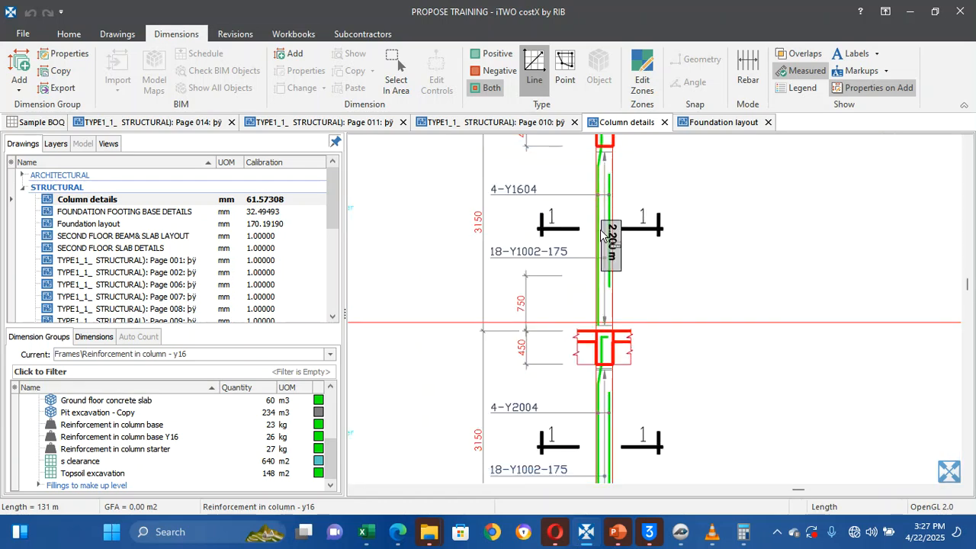
pyautogui.click(601, 235)
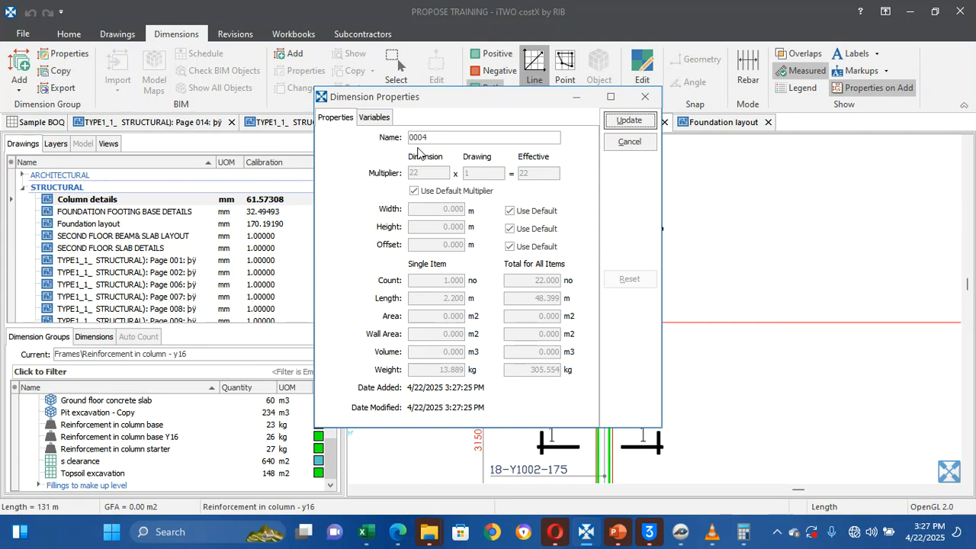
pyautogui.click(414, 190)
pyautogui.click(433, 172)
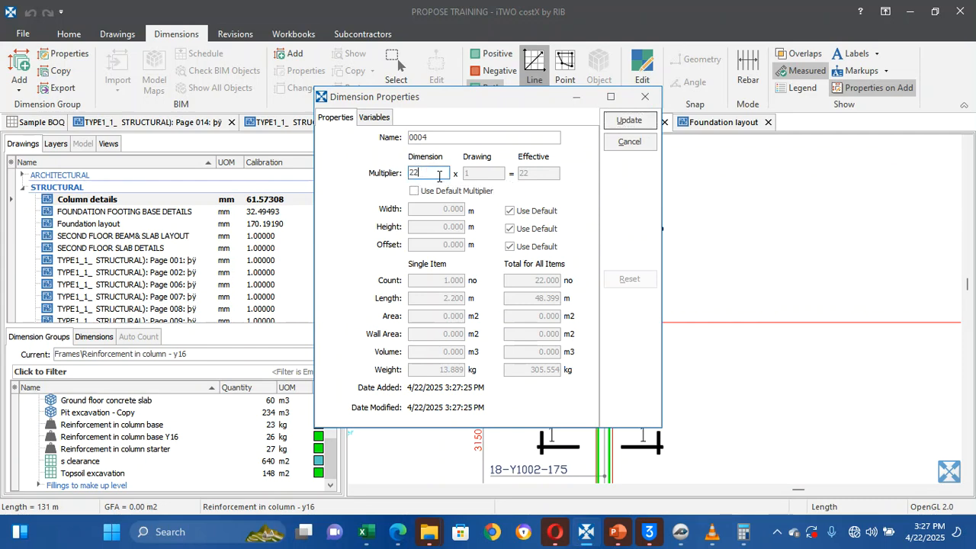
pyautogui.press('BackSpace')
pyautogui.write('16')
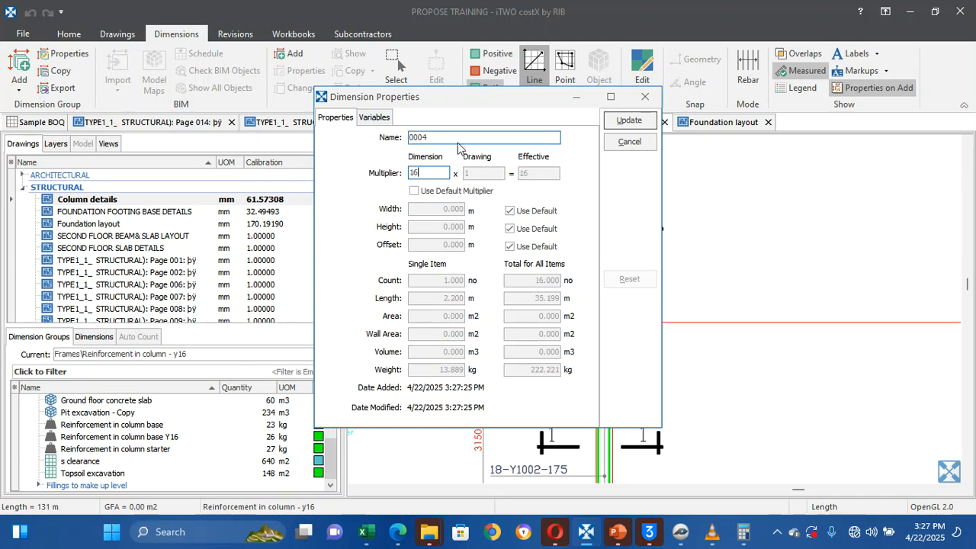
pyautogui.click(387, 119)
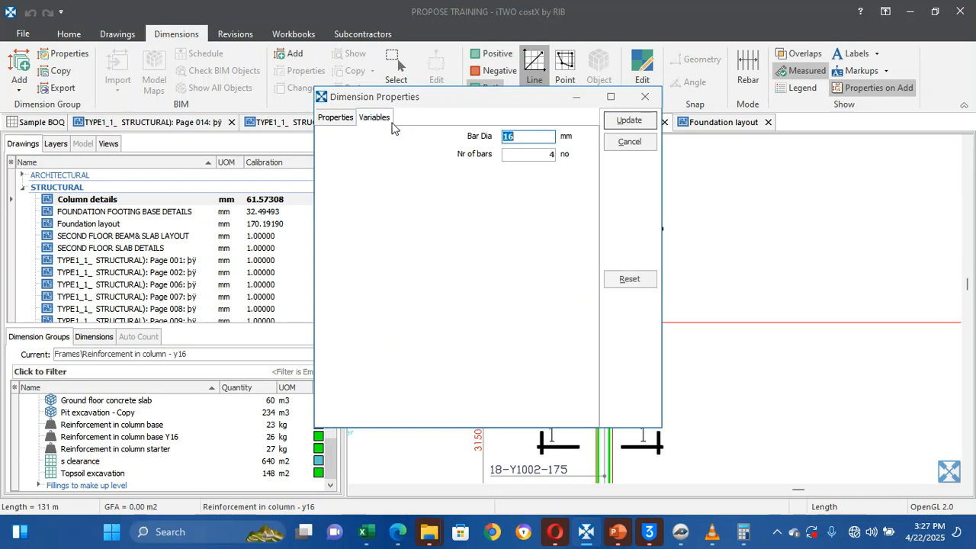
pyautogui.click(623, 122)
# Extend the second column type's second floor bar dimension with its cranked segment, the vertical segment into the roof beam and the short hook
pyautogui.scroll(3, 608, 162)
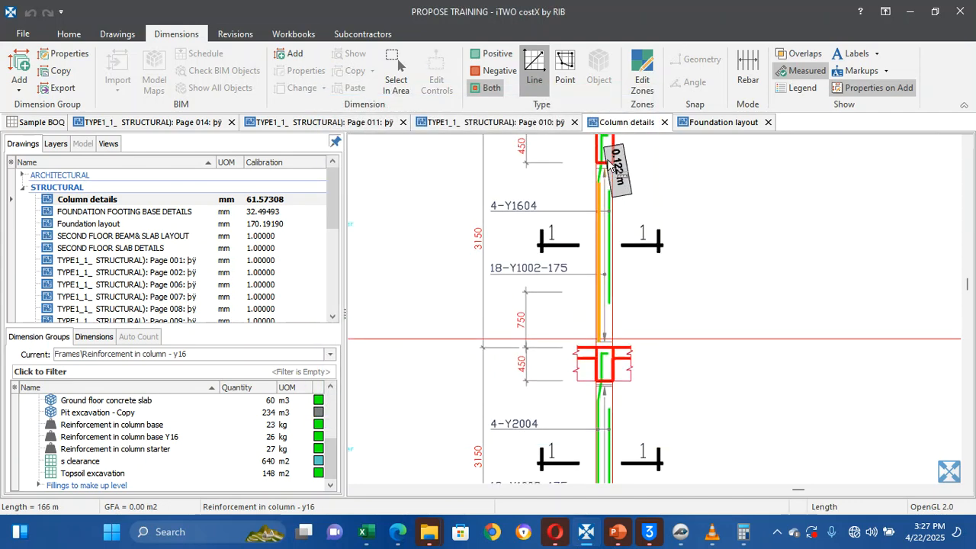
pyautogui.click(596, 336)
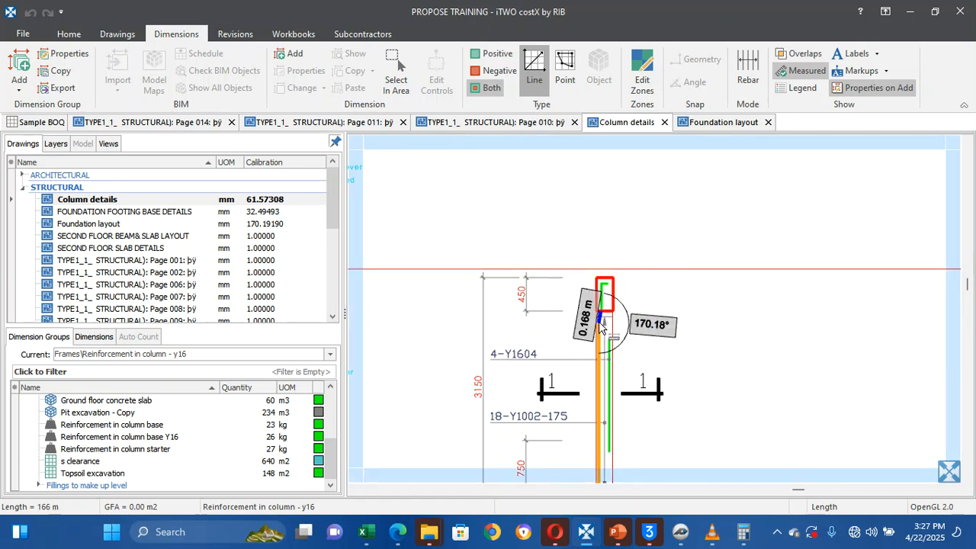
pyautogui.click(602, 312)
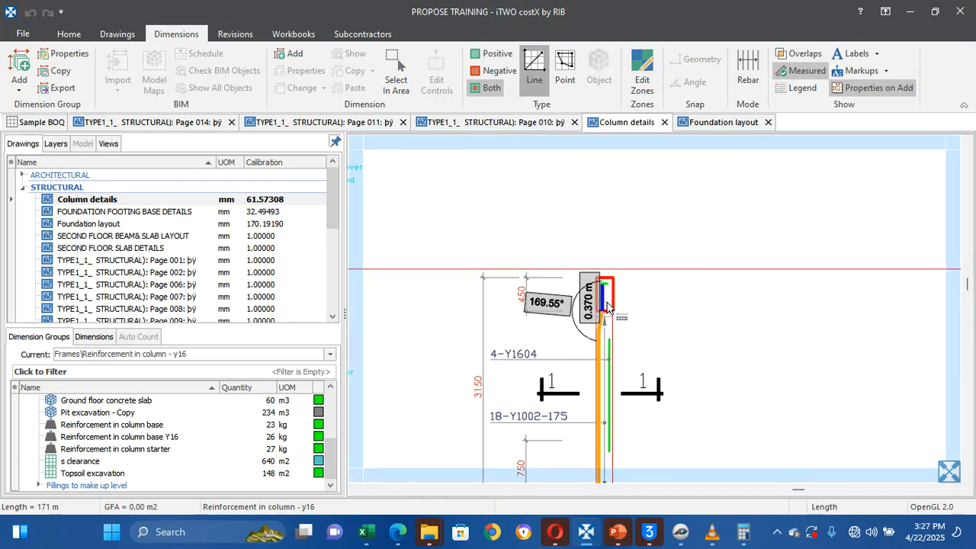
pyautogui.click(608, 299)
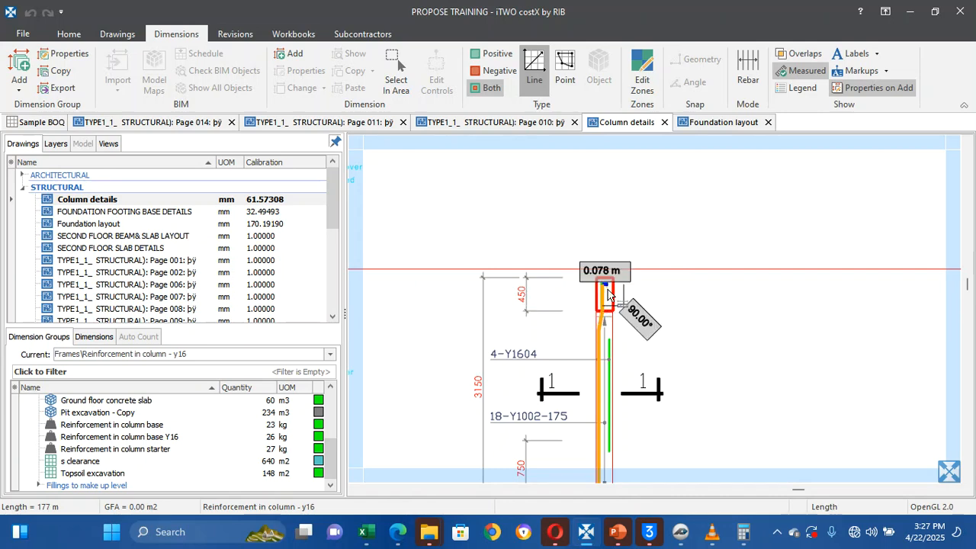
pyautogui.doubleClick(607, 295)
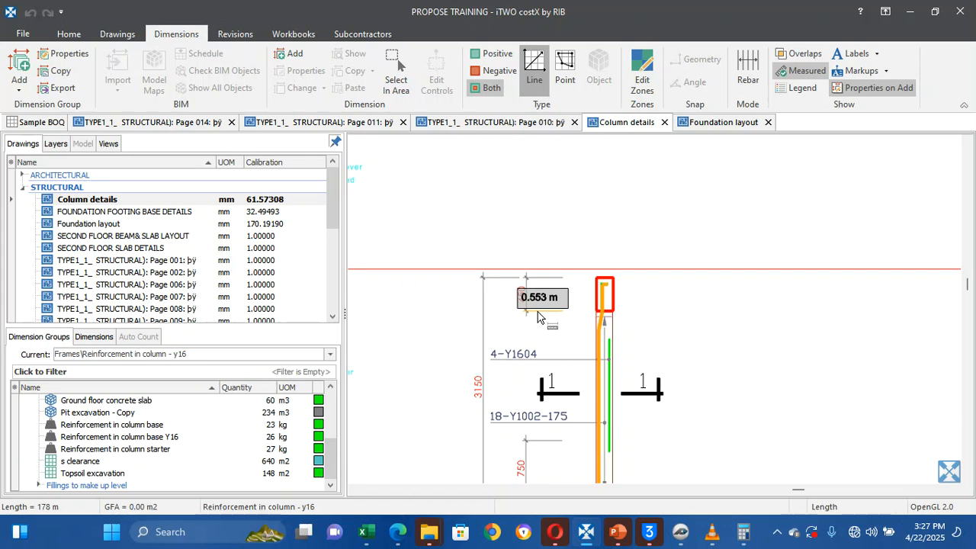
# Collapse the Substructure folder so that only the Frames dimension groups are listed
pyautogui.scroll(-5, 537, 317)
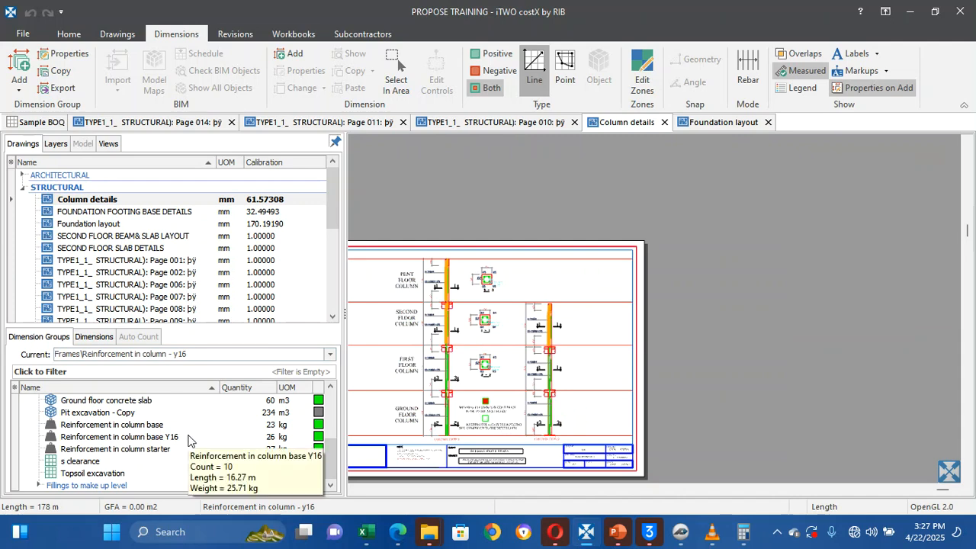
pyautogui.click(273, 440)
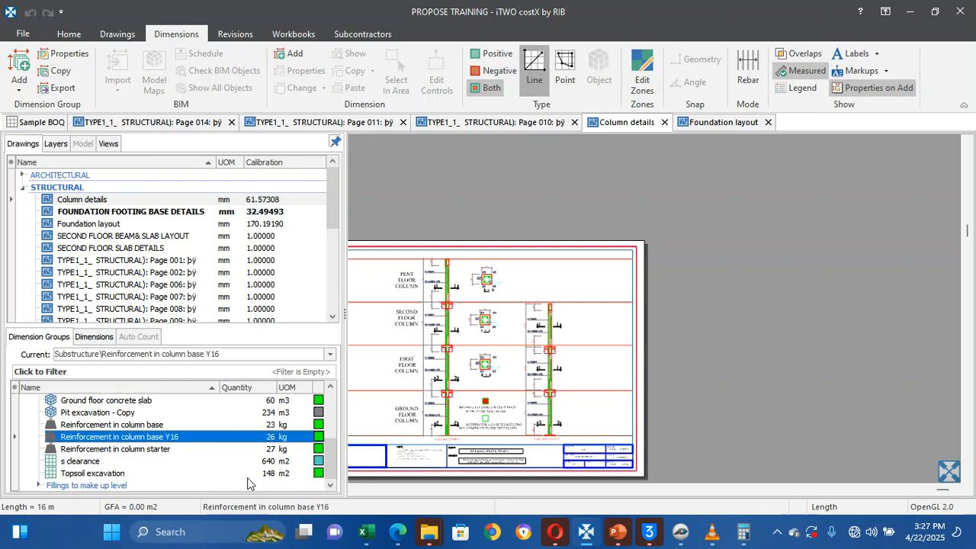
pyautogui.scroll(3, 247, 464)
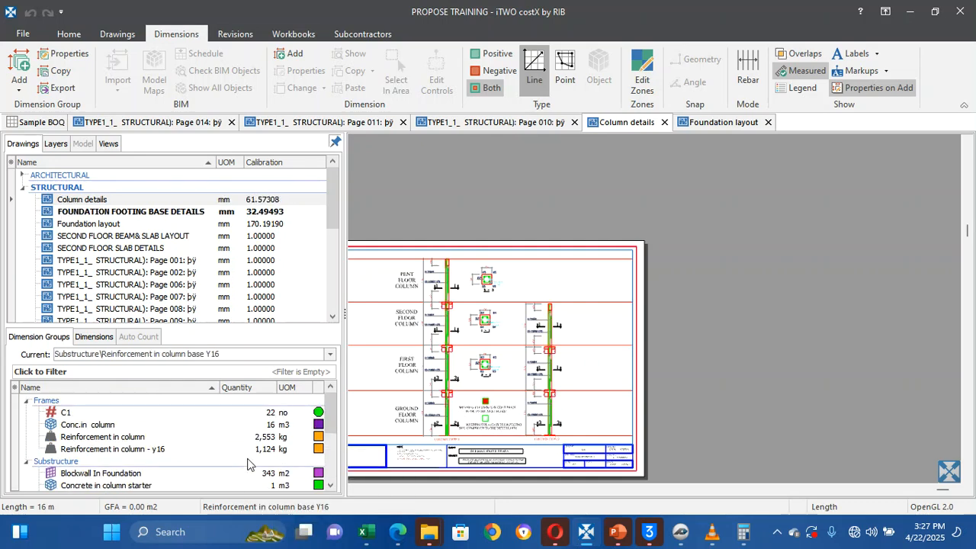
pyautogui.click(23, 462)
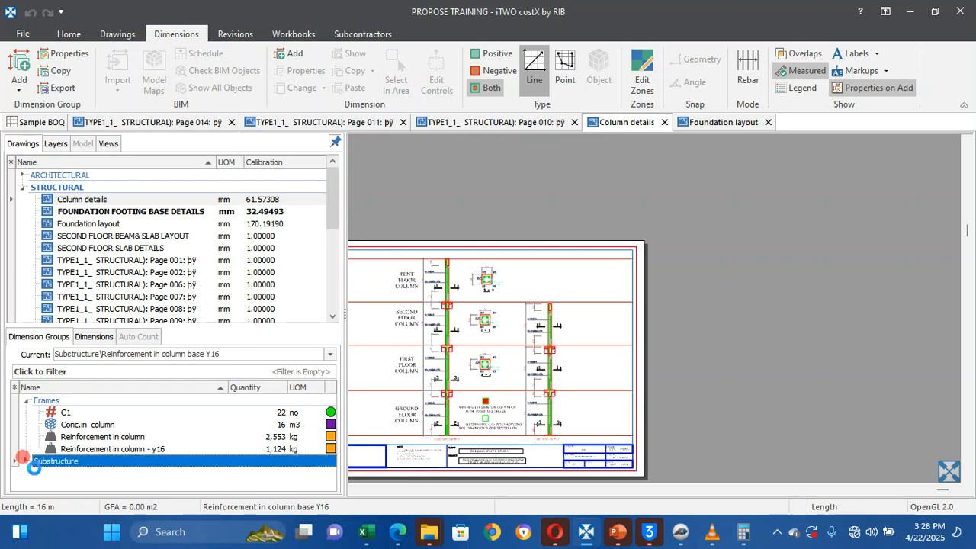
pyautogui.moveTo(273, 455)
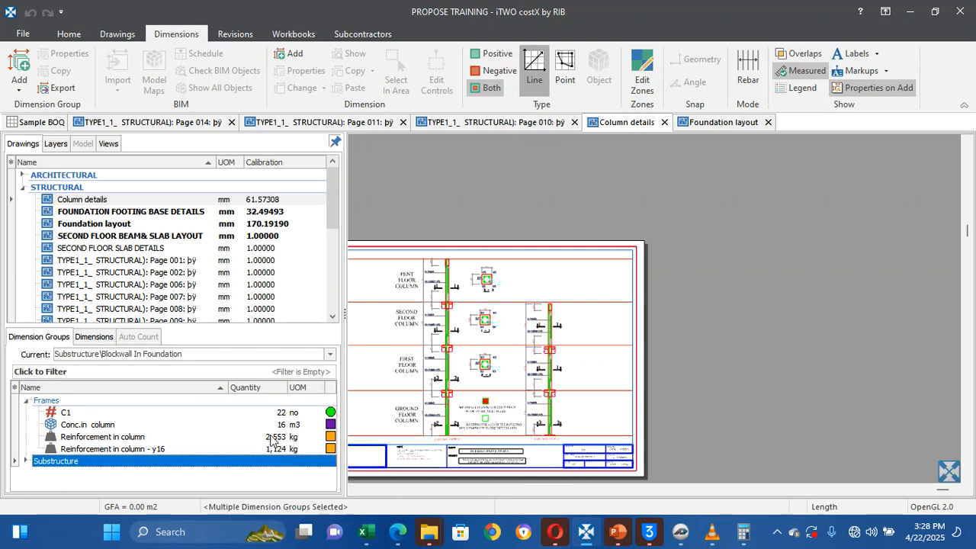
# Delete the second column type's second floor 16 mm bar dimension from the "Reinforcement in column" group
pyautogui.click(270, 436)
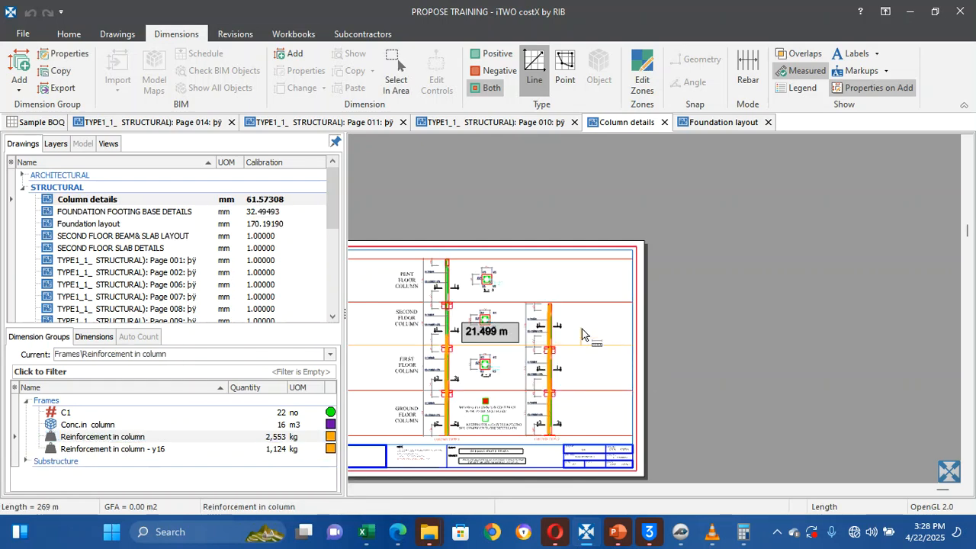
pyautogui.scroll(3, 581, 336)
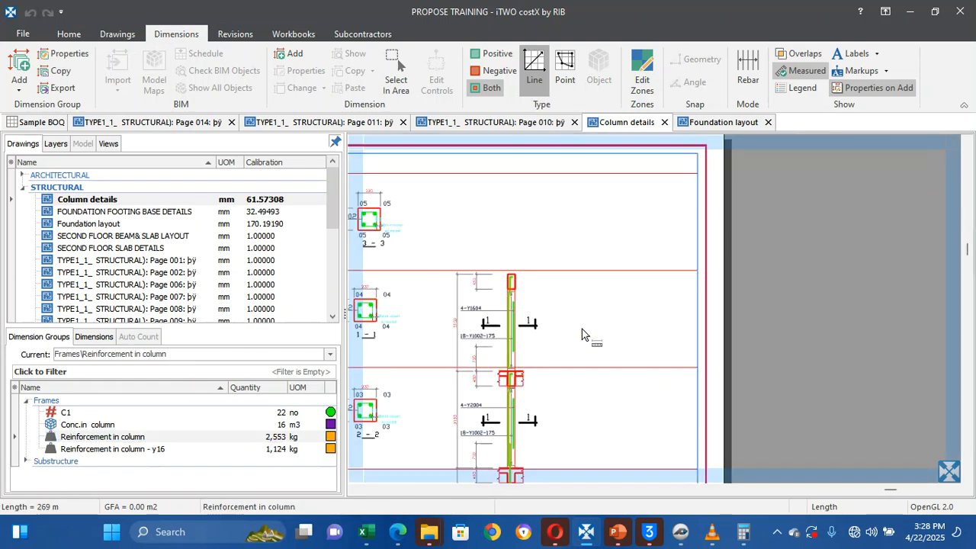
pyautogui.rightClick(510, 341)
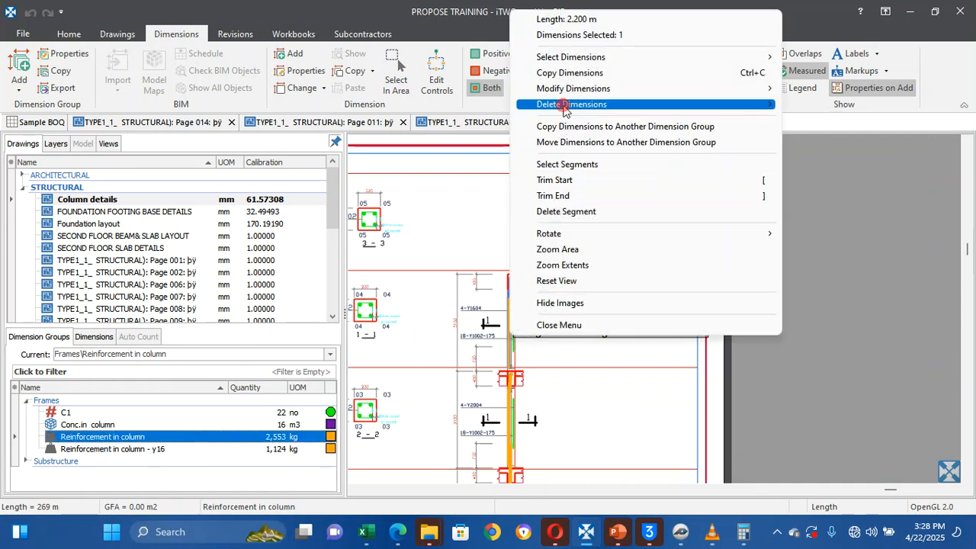
pyautogui.moveTo(564, 106)
pyautogui.click(839, 103)
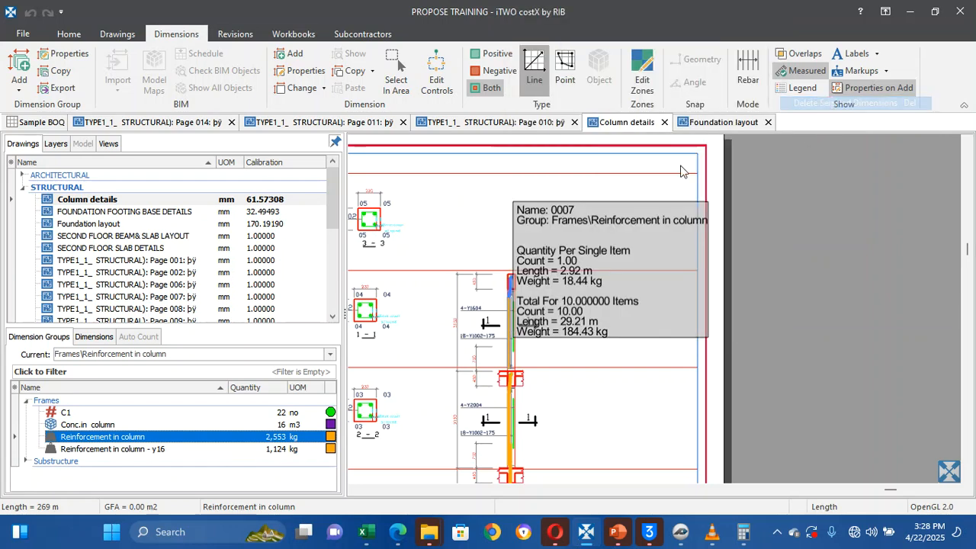
pyautogui.click(481, 290)
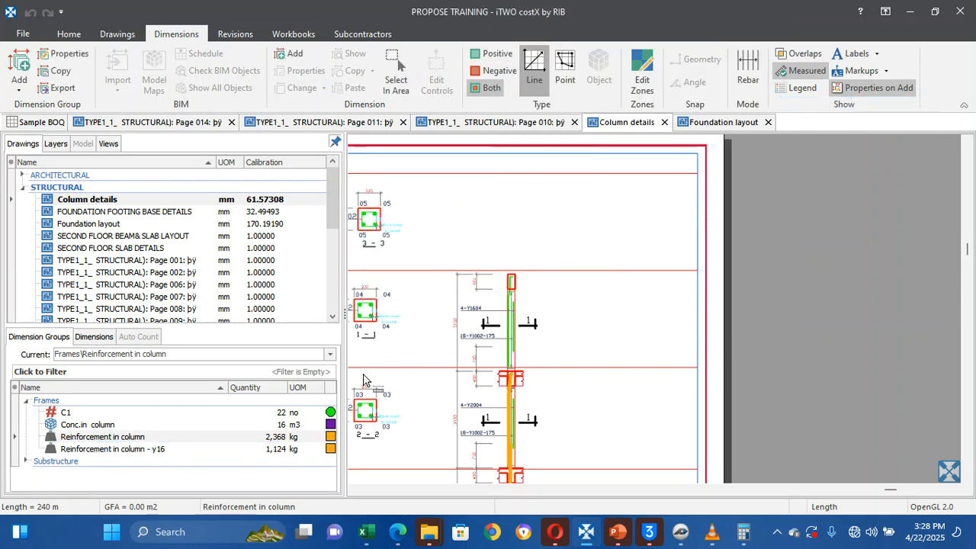
# Change the positive dimension colour of the "Reinforcement in column" group to magenta and update the group
pyautogui.click(230, 461)
pyautogui.click(232, 449)
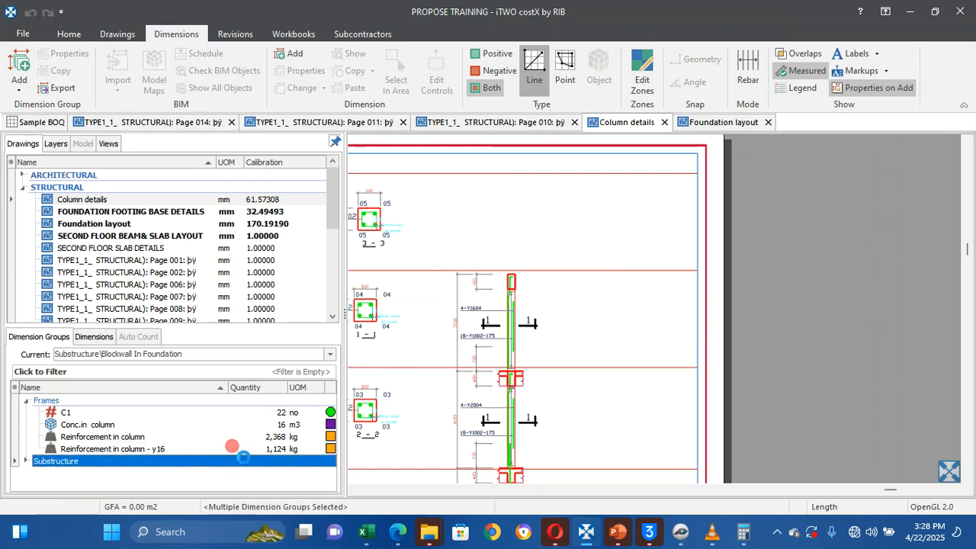
pyautogui.click(241, 435)
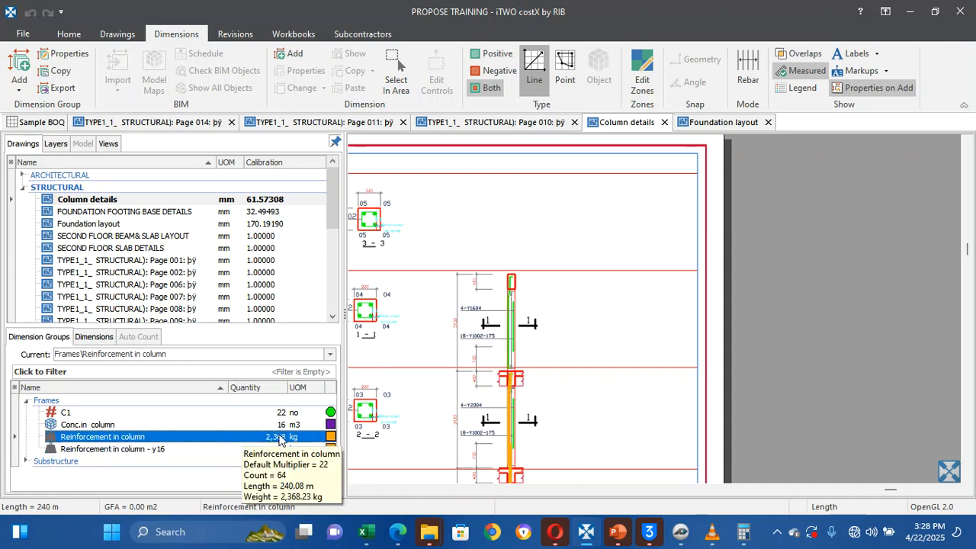
pyautogui.doubleClick(279, 438)
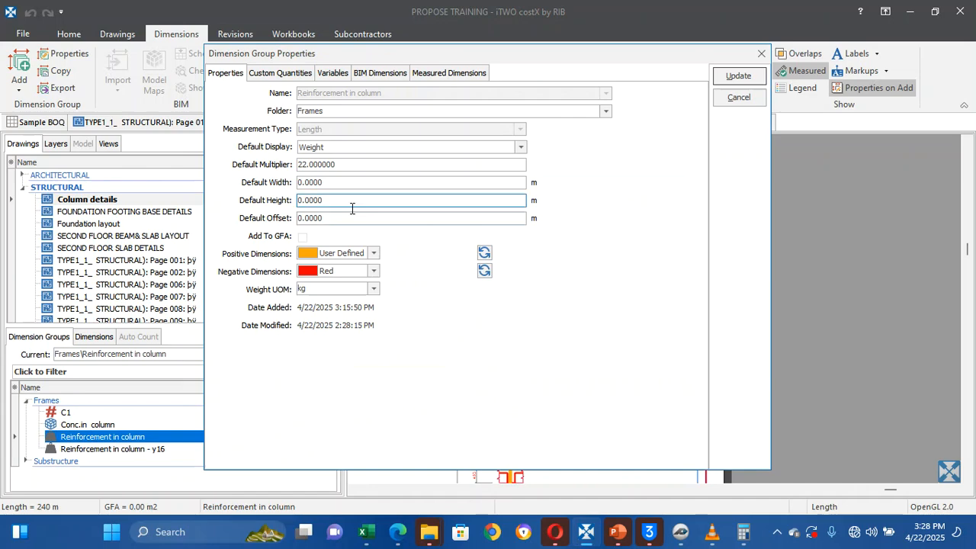
pyautogui.click(484, 252)
pyautogui.click(483, 252)
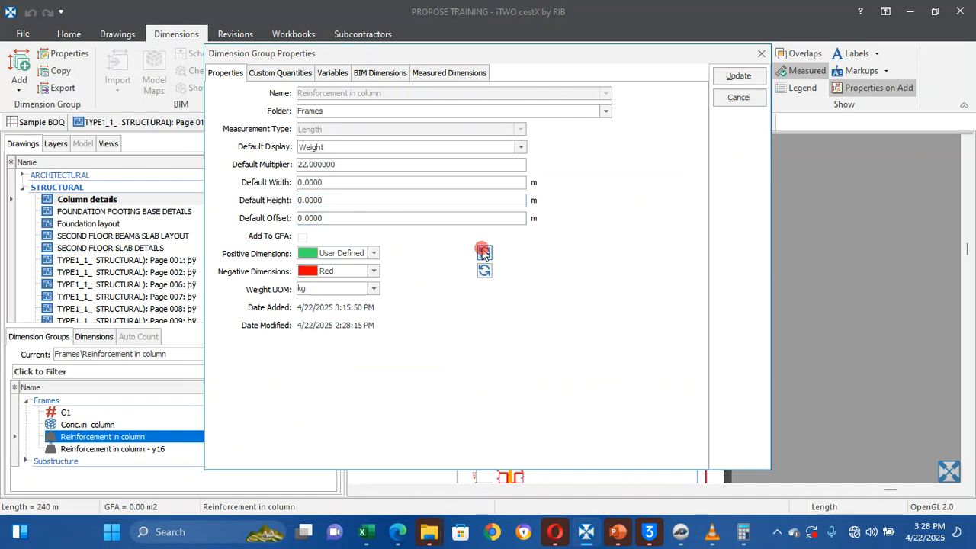
pyautogui.click(483, 252)
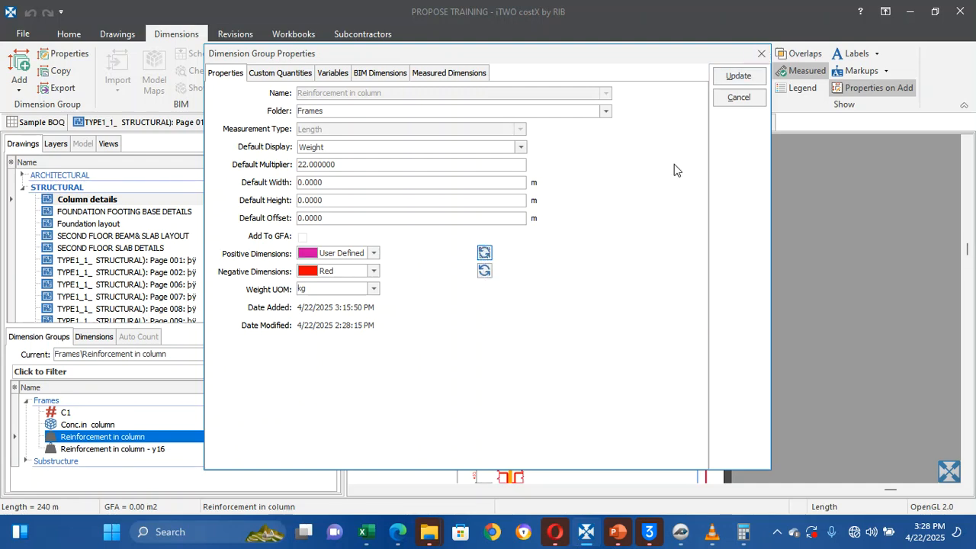
pyautogui.click(739, 79)
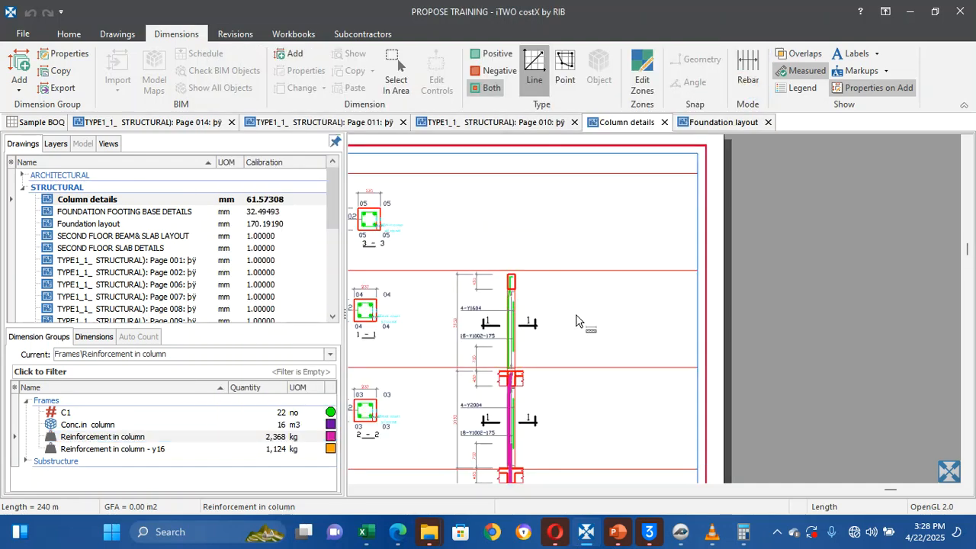
# Review the Frames dimension groups, including "Conc.in column", across all floors of both column types on the column details drawing
pyautogui.click(193, 401)
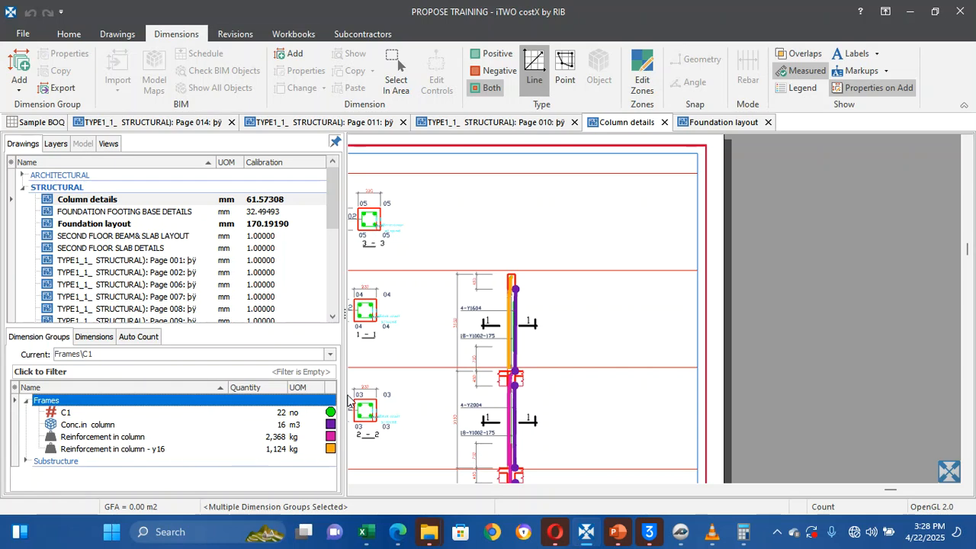
pyautogui.scroll(-3, 426, 368)
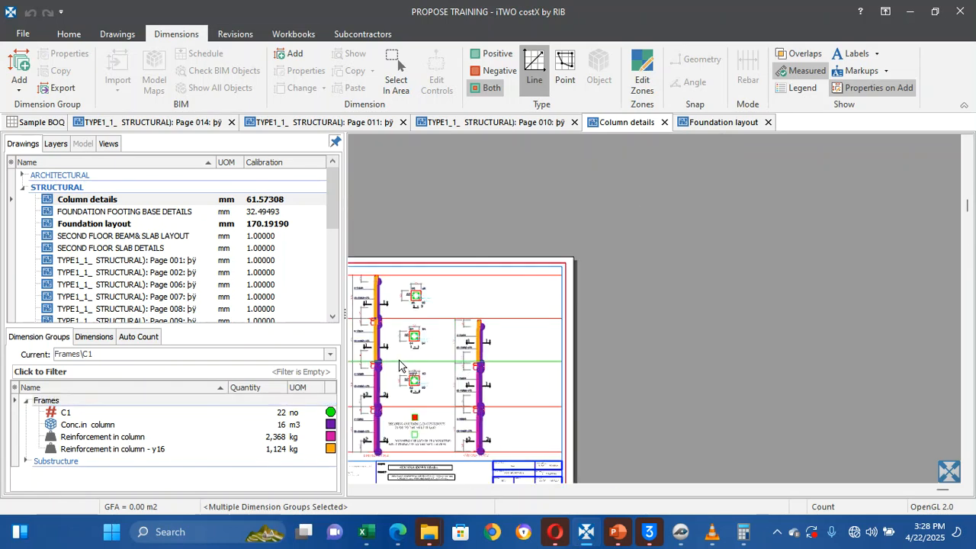
pyautogui.click(280, 401)
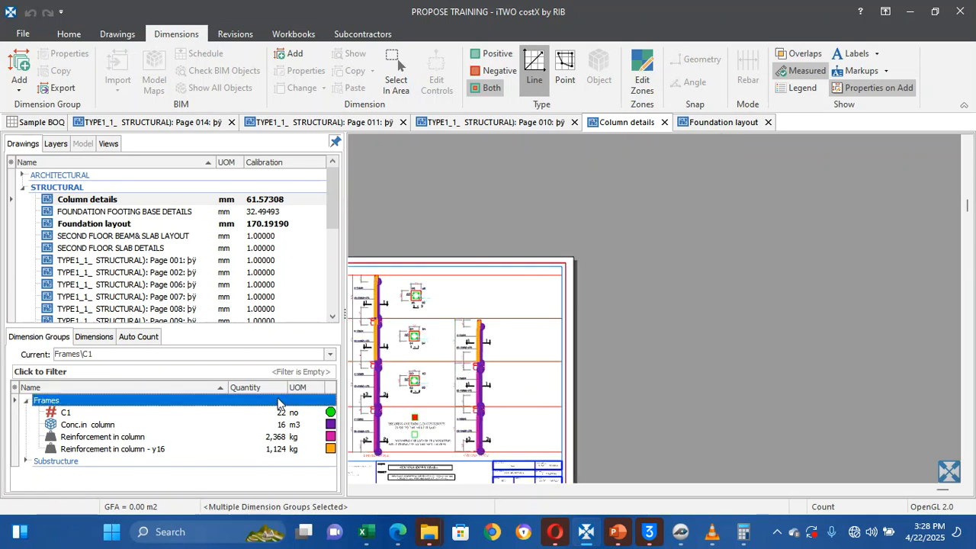
pyautogui.click(205, 424)
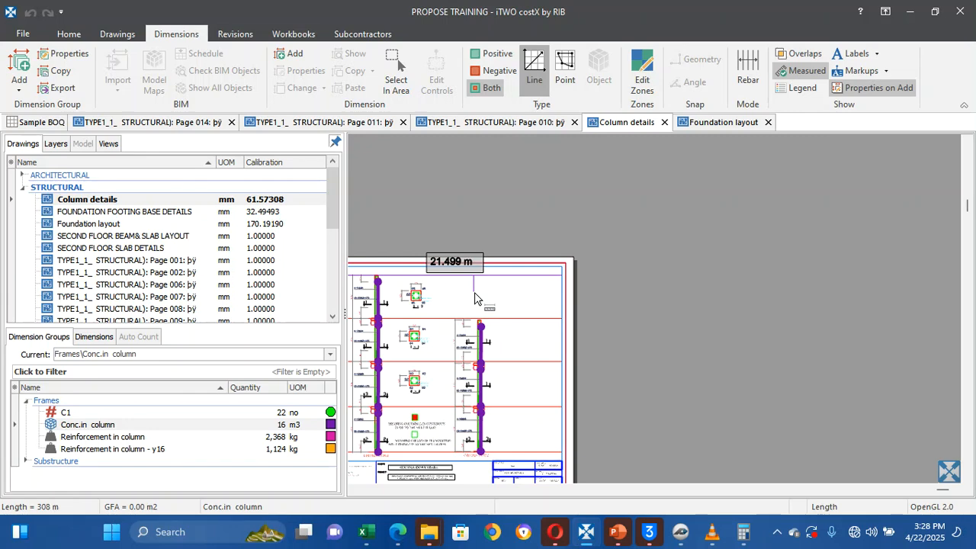
pyautogui.press('Left')
pyautogui.press('Left')
pyautogui.press('Left')
pyautogui.press('Left')
pyautogui.press('Left')
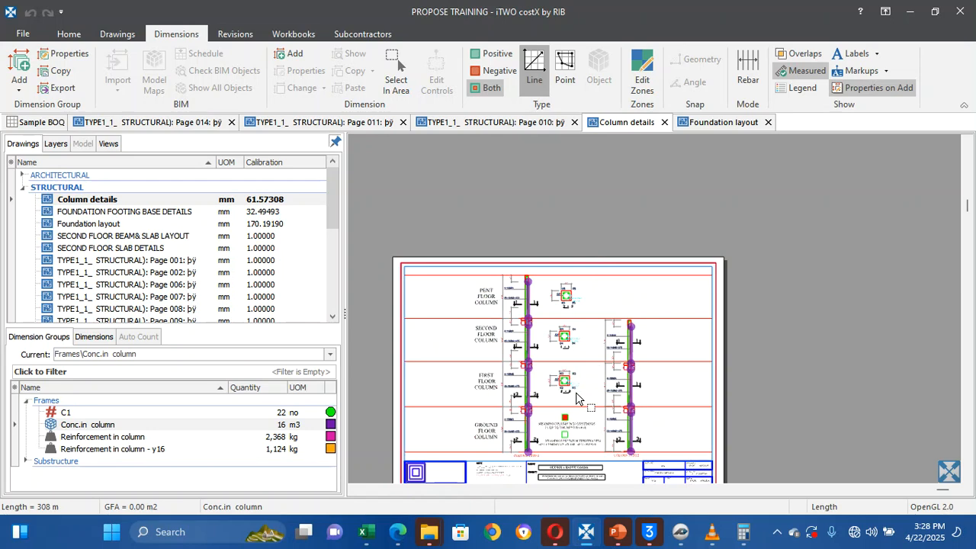
pyautogui.scroll(2, 541, 374)
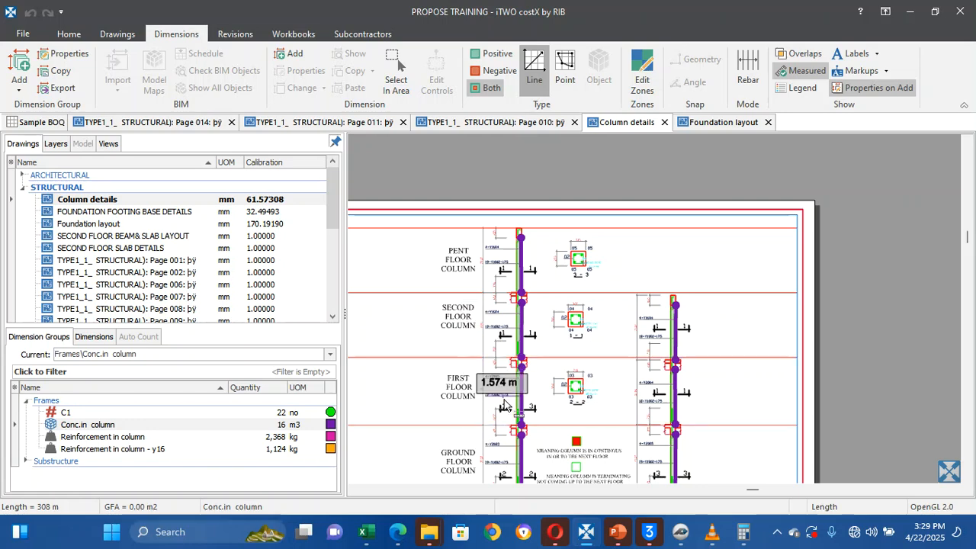
# Look over structural drawing Page 010, and examine the beam details 1B14A and 1B15A on Page 011
pyautogui.click(541, 129)
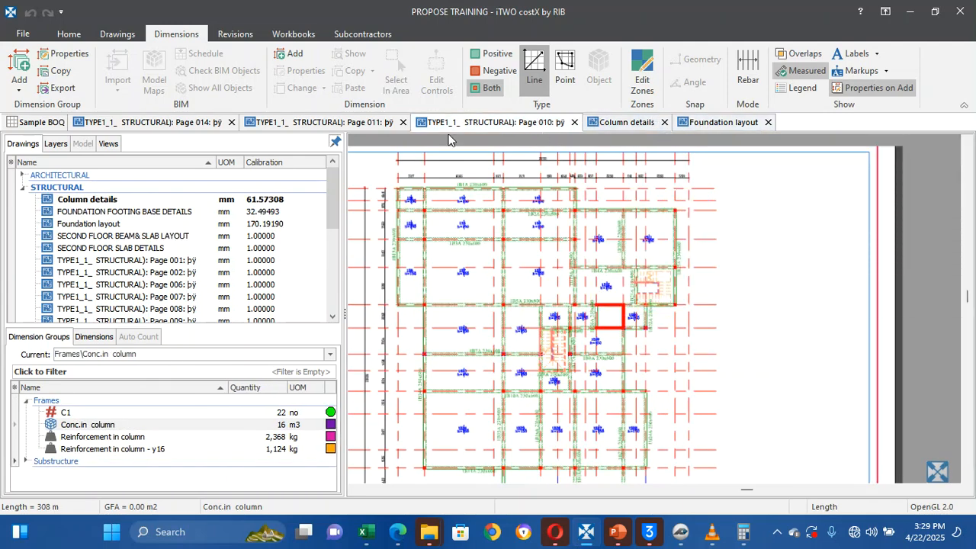
pyautogui.click(349, 124)
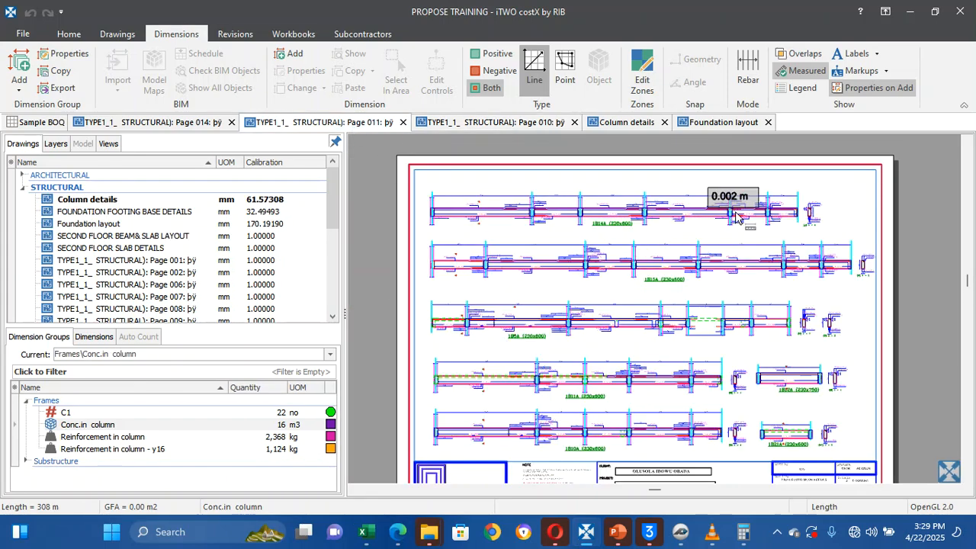
pyautogui.scroll(5, 736, 217)
pyautogui.scroll(-3, 735, 217)
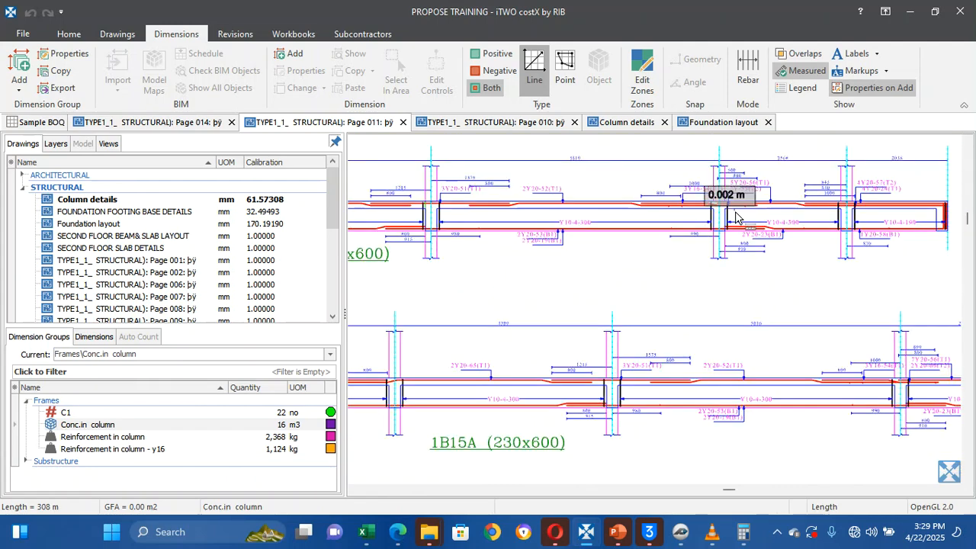
pyautogui.scroll(-4, 736, 217)
pyautogui.scroll(2, 735, 217)
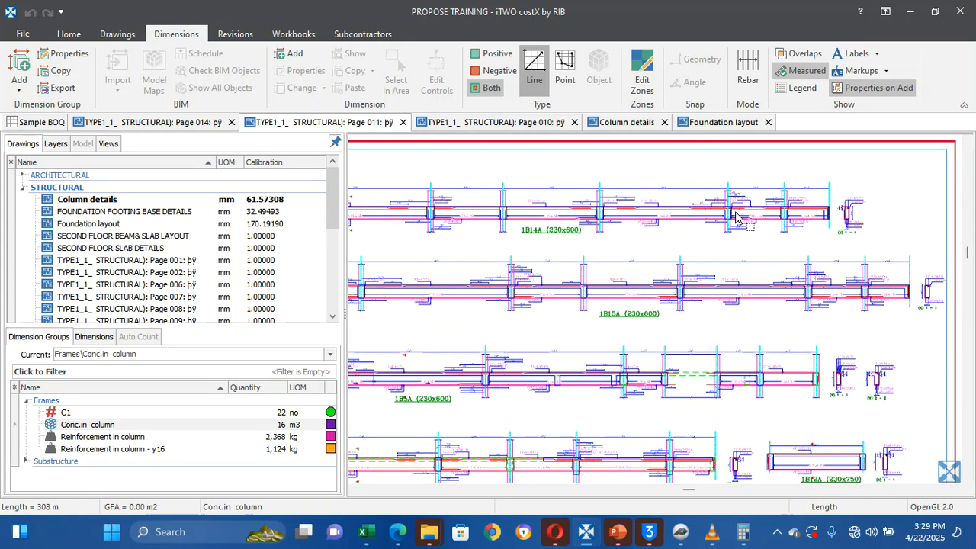
pyautogui.scroll(4, 735, 217)
pyautogui.scroll(-3, 736, 218)
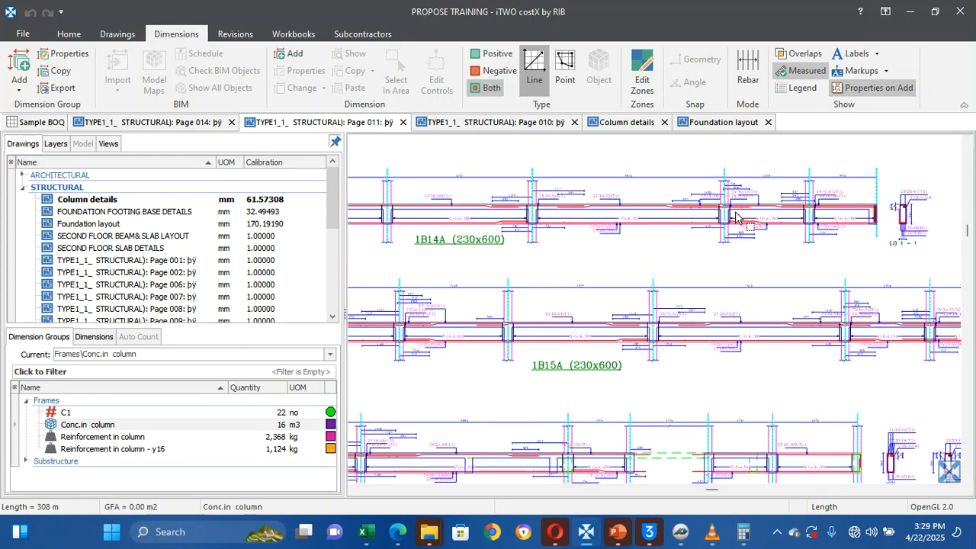
pyautogui.scroll(-2, 736, 217)
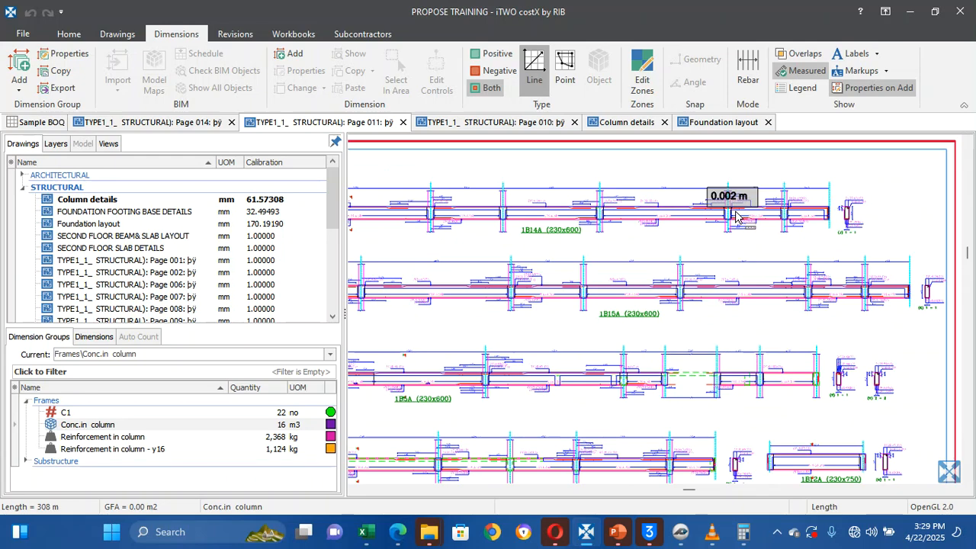
pyautogui.scroll(1, 736, 217)
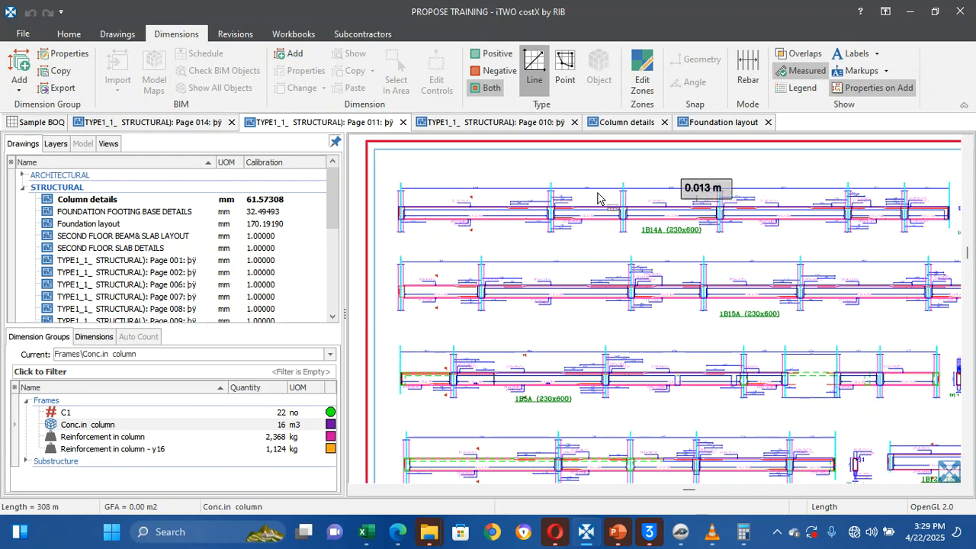
pyautogui.moveTo(151, 435)
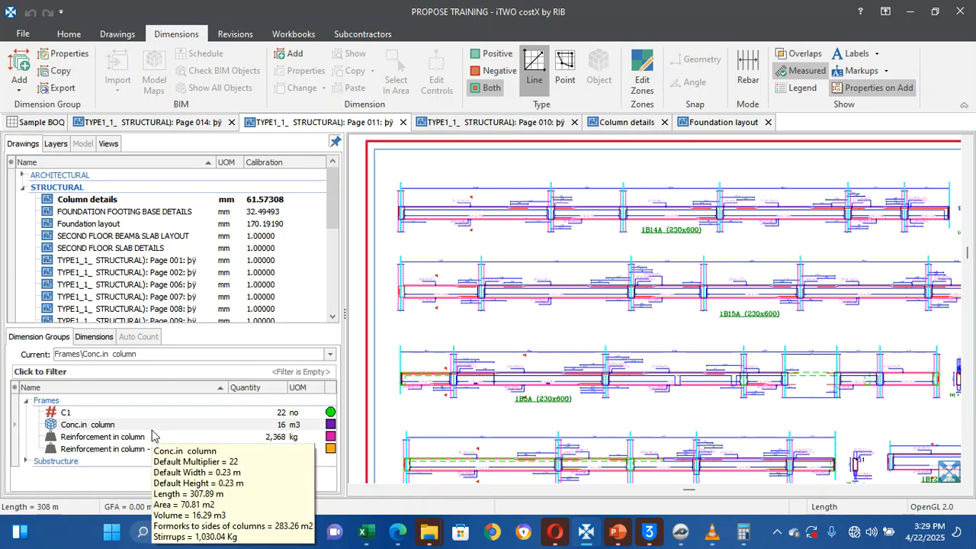
pyautogui.click(19, 67)
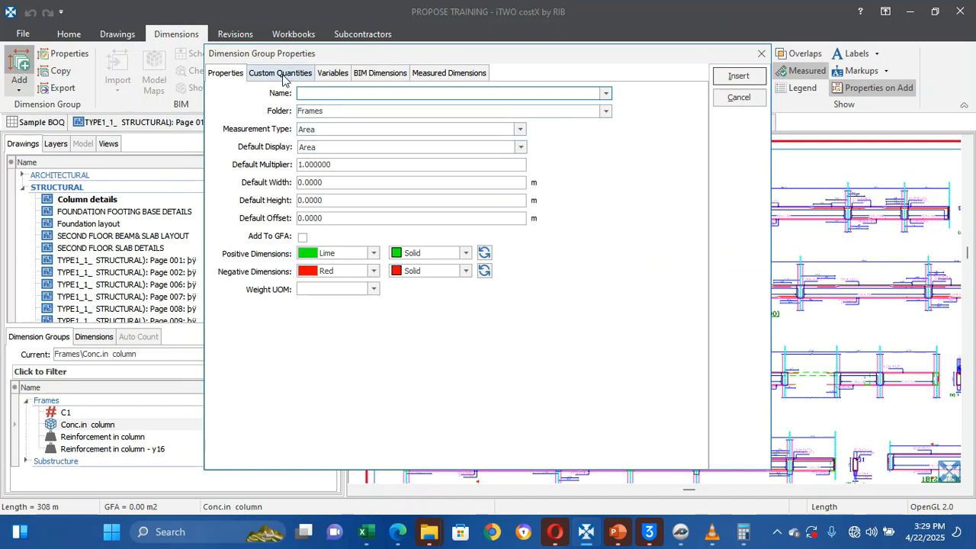
pyautogui.click(283, 76)
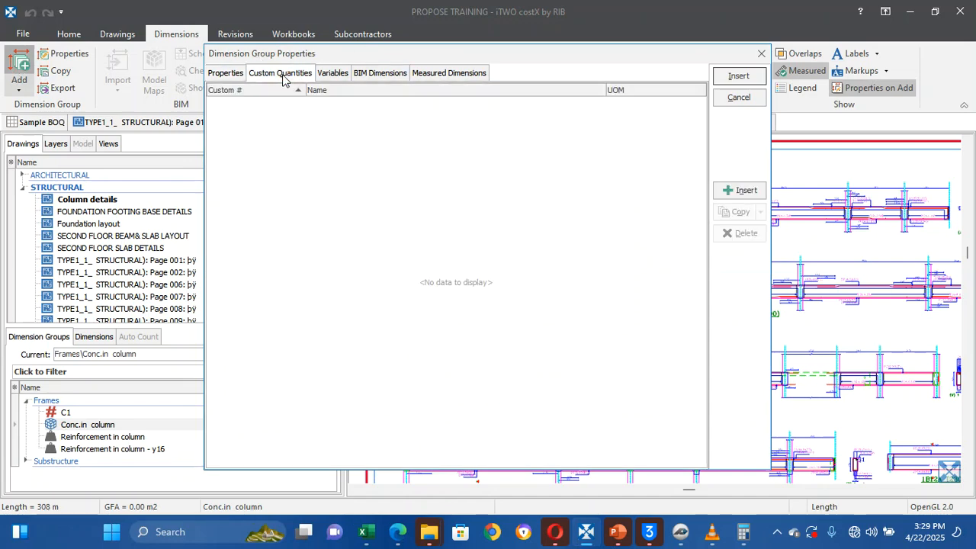
pyautogui.click(339, 76)
pyautogui.click(235, 74)
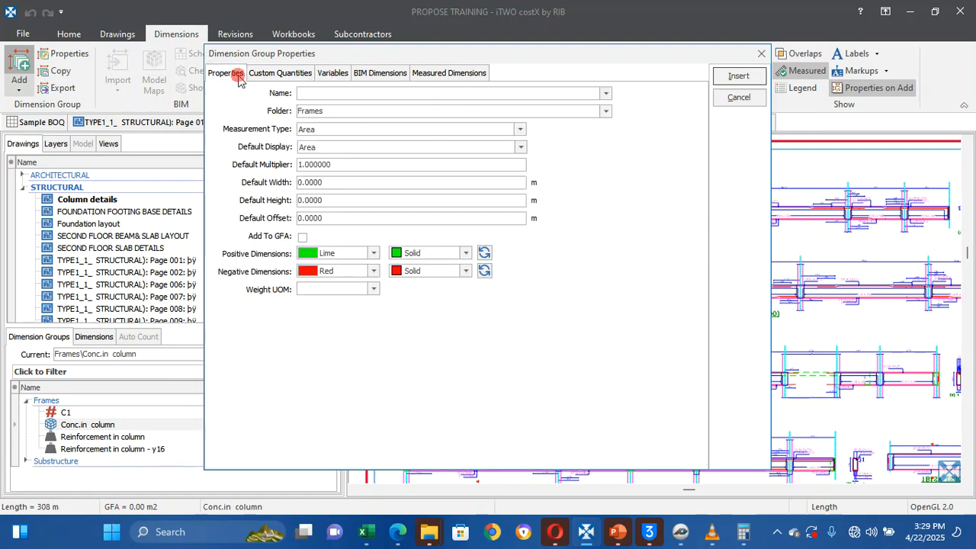
pyautogui.click(603, 96)
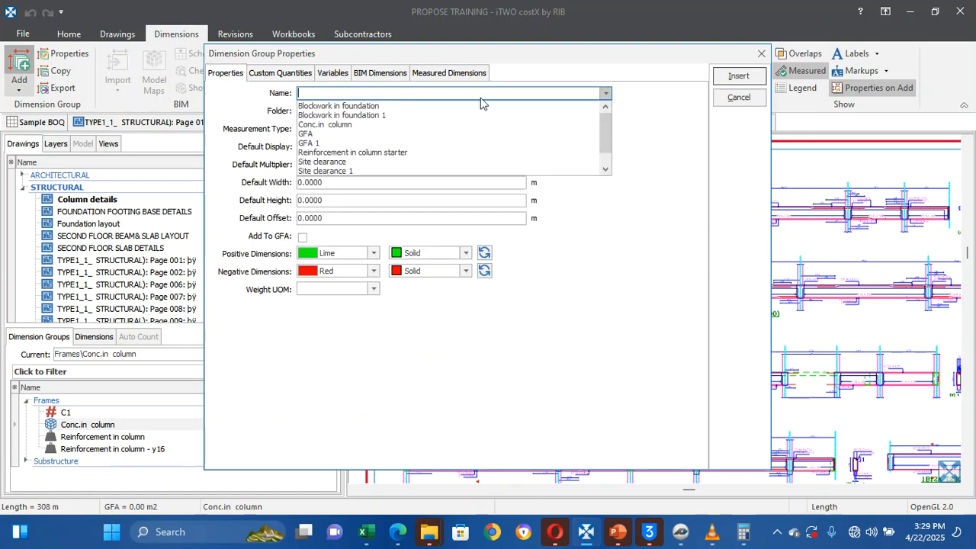
pyautogui.click(349, 125)
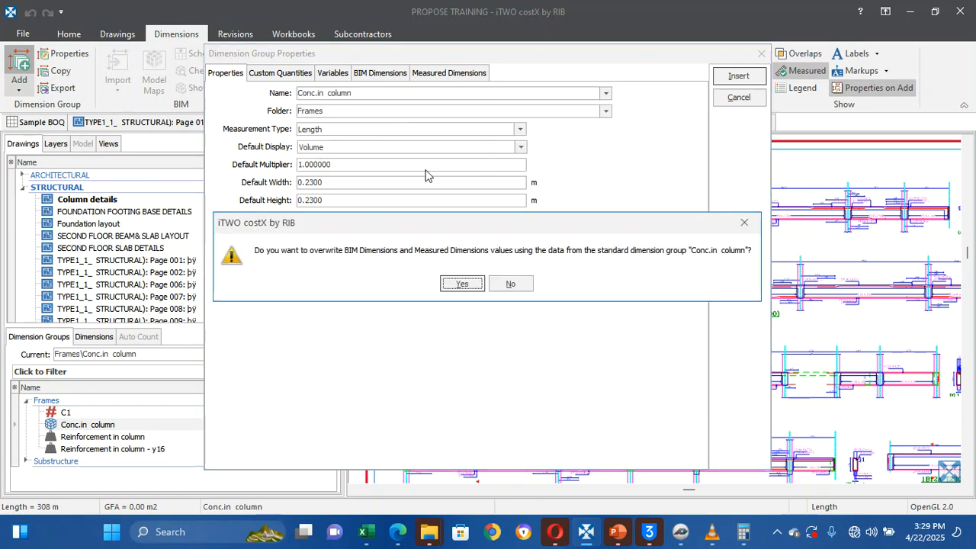
pyautogui.click(453, 285)
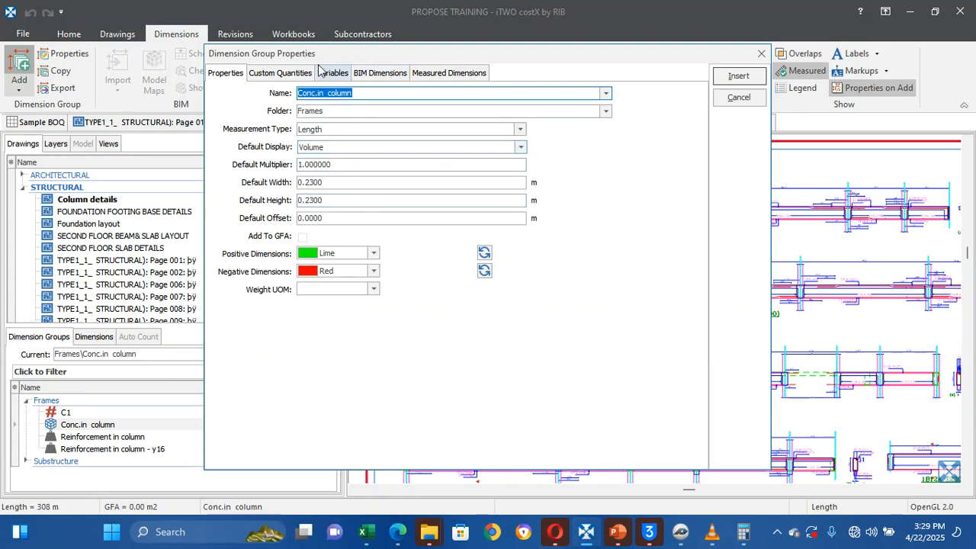
pyautogui.click(296, 71)
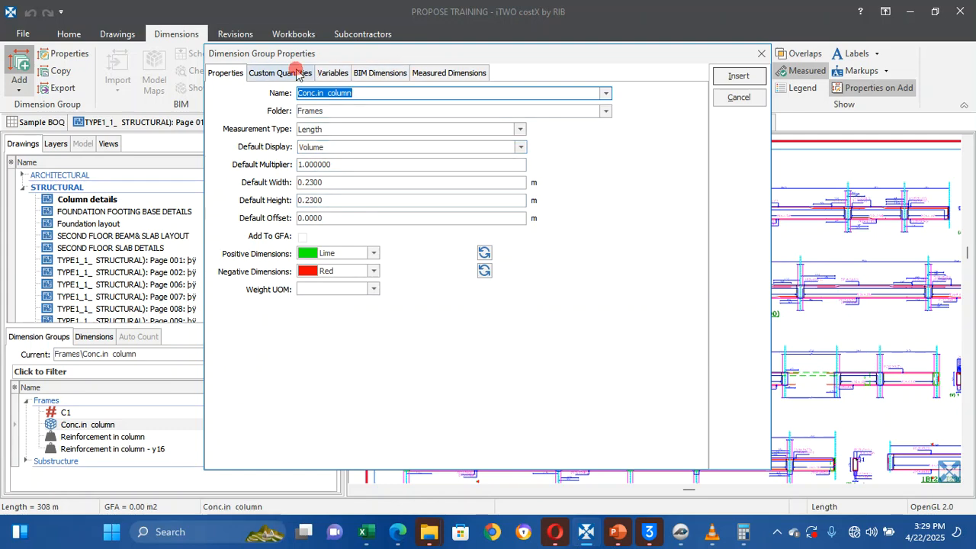
pyautogui.click(228, 72)
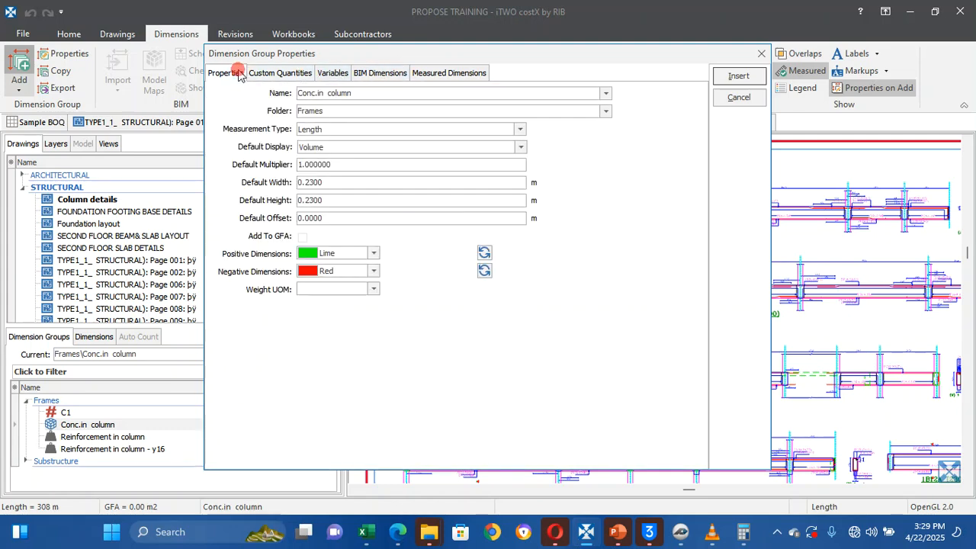
pyautogui.click(606, 93)
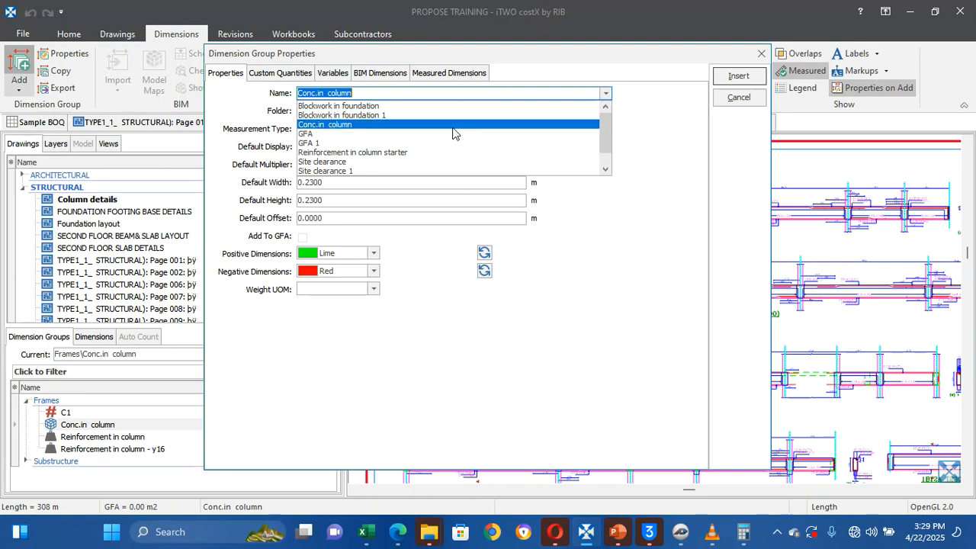
pyautogui.scroll(-1, 453, 134)
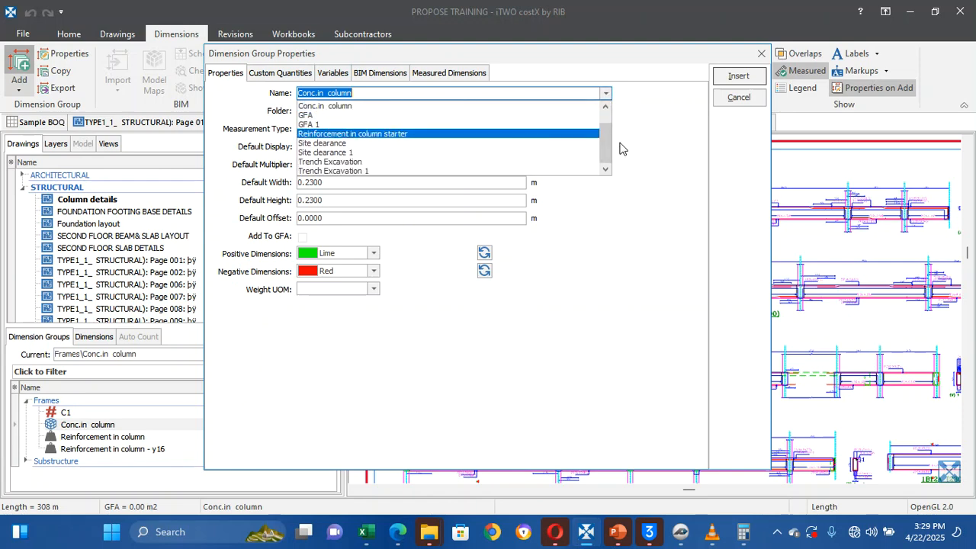
pyautogui.moveTo(601, 145); pyautogui.dragTo(605, 106)
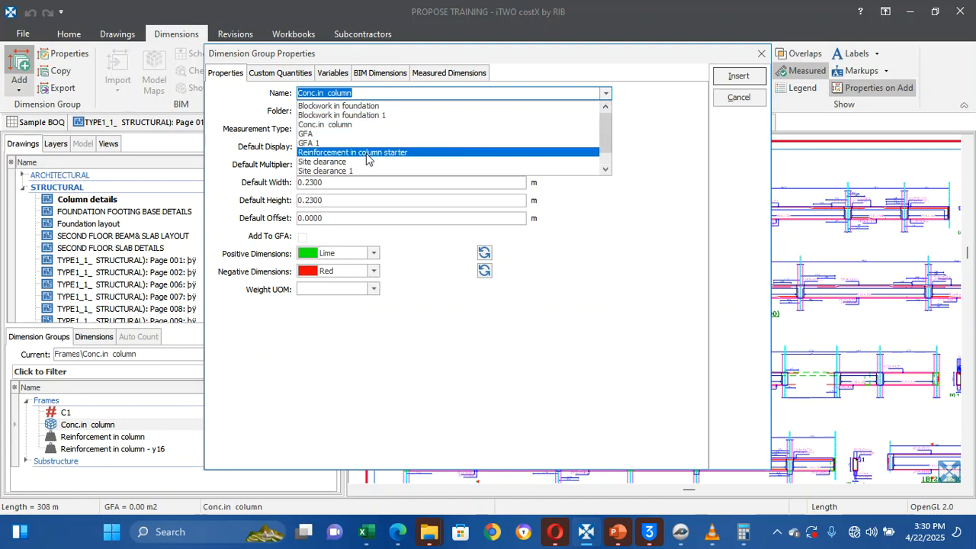
pyautogui.scroll(-1, 367, 144)
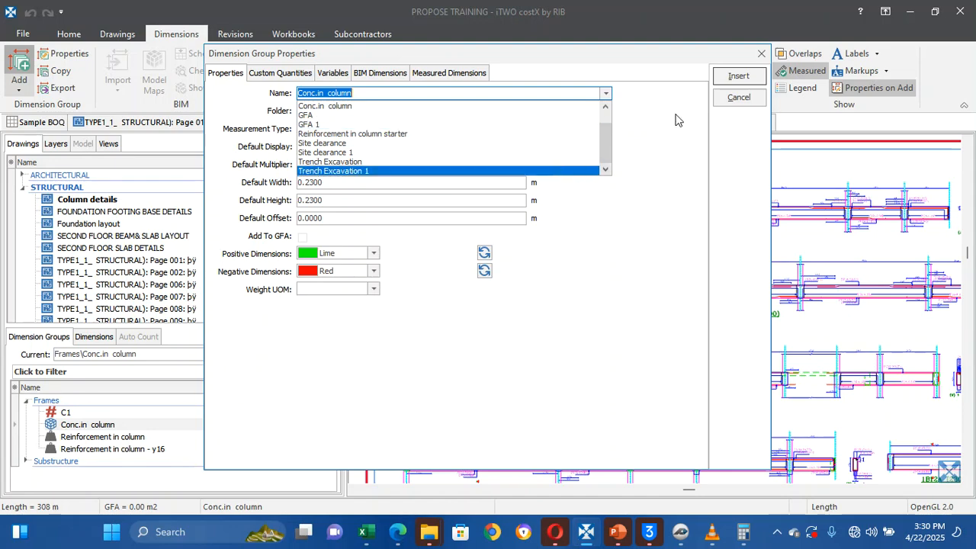
pyautogui.click(728, 98)
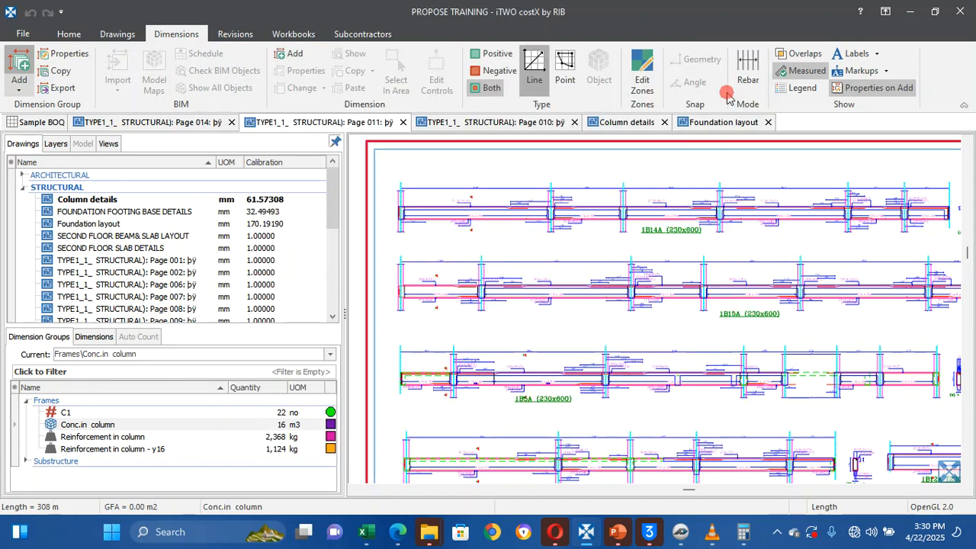
# Try to add the "Conc.in column" dimension group to the standard dimension groups
pyautogui.rightClick(136, 427)
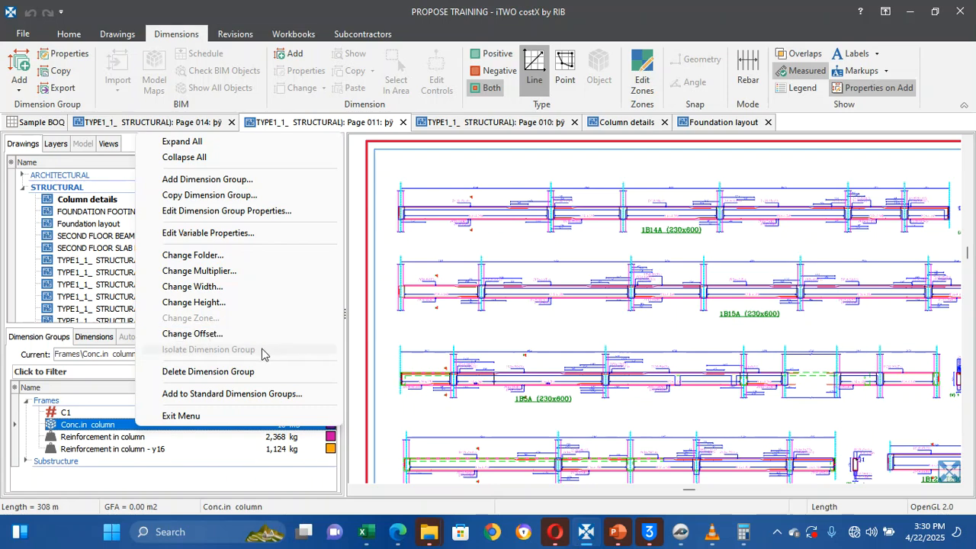
pyautogui.click(84, 426)
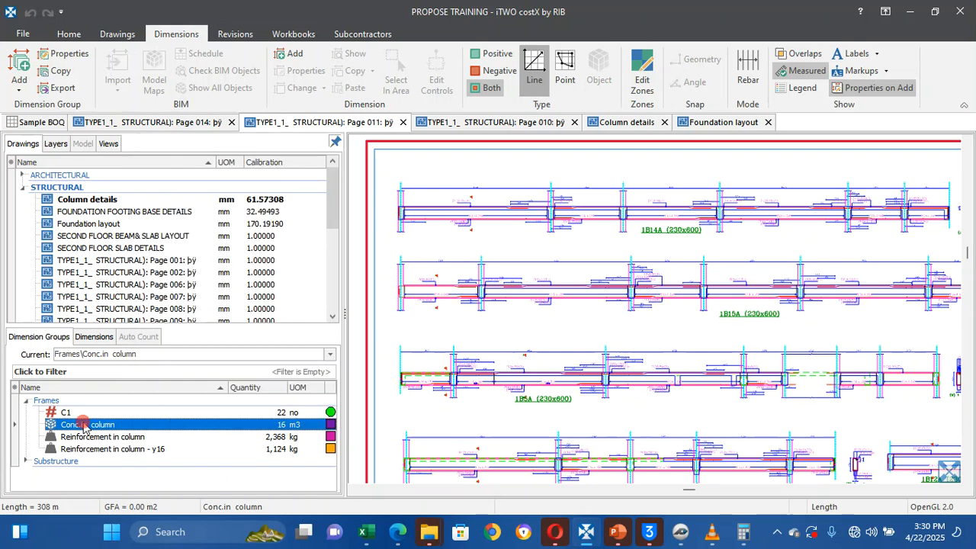
pyautogui.rightClick(84, 427)
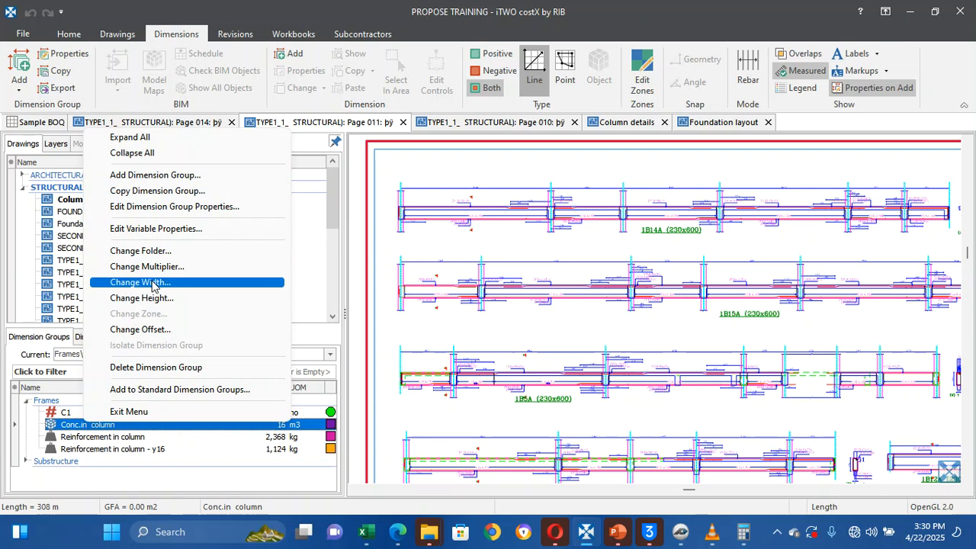
pyautogui.click(168, 391)
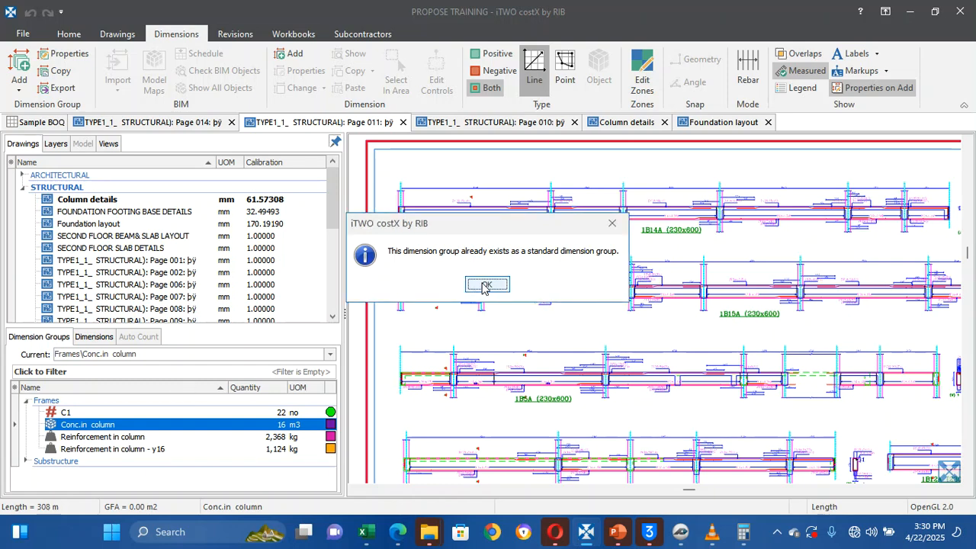
# Delete the existing Conc.in column entry from the standard dimension groups in System Administration
pyautogui.click(485, 285)
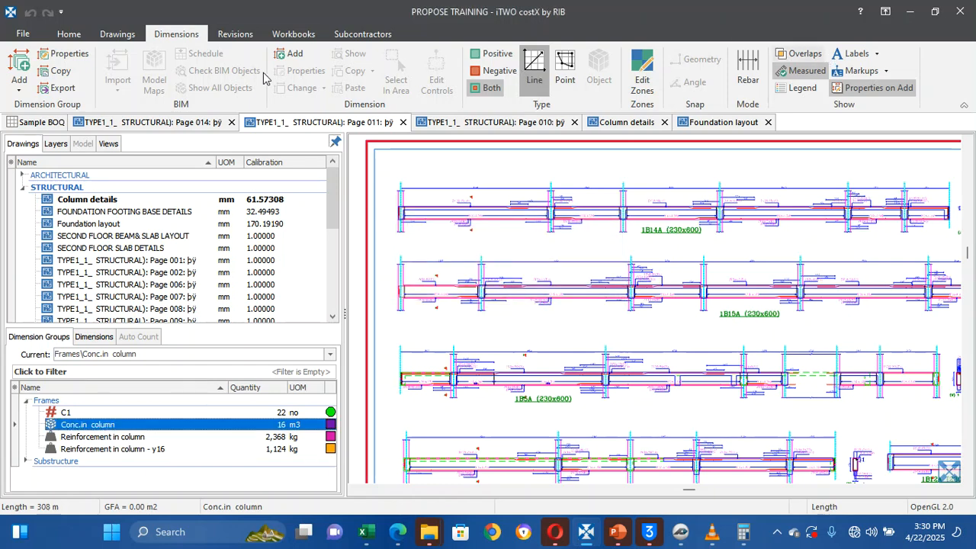
pyautogui.click(69, 34)
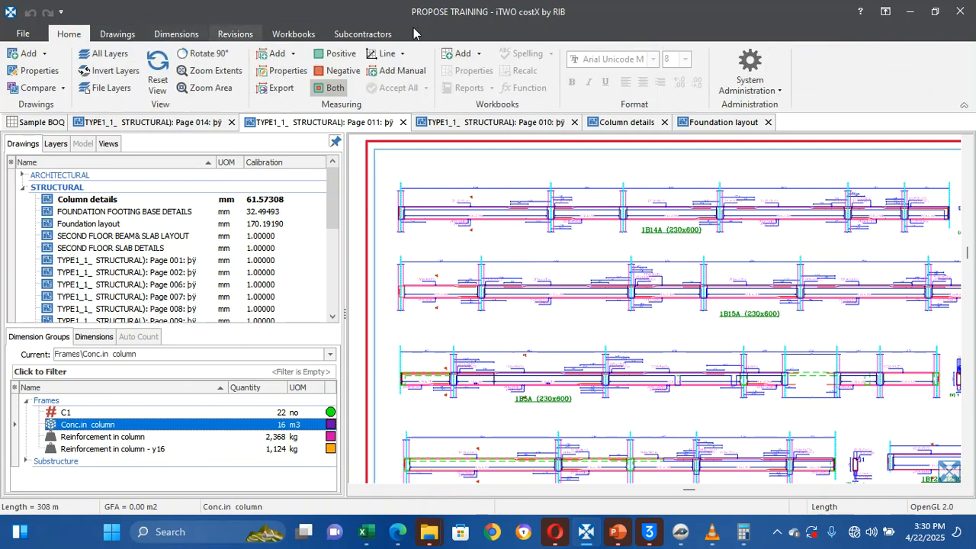
pyautogui.click(767, 78)
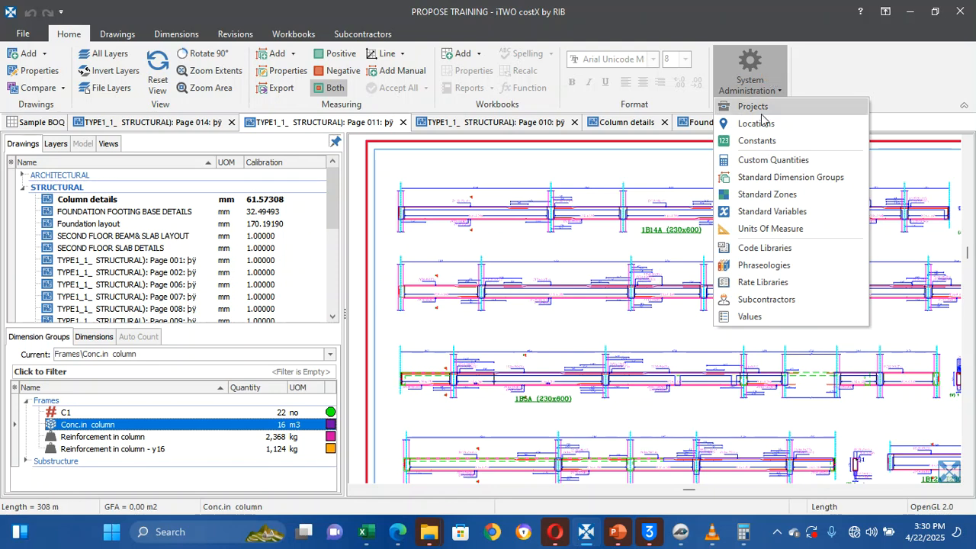
pyautogui.click(762, 177)
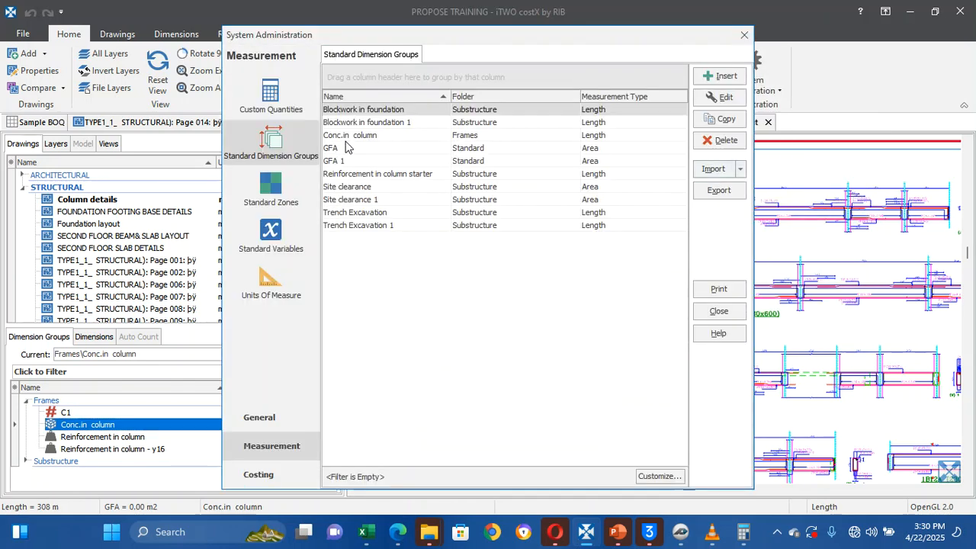
pyautogui.click(348, 135)
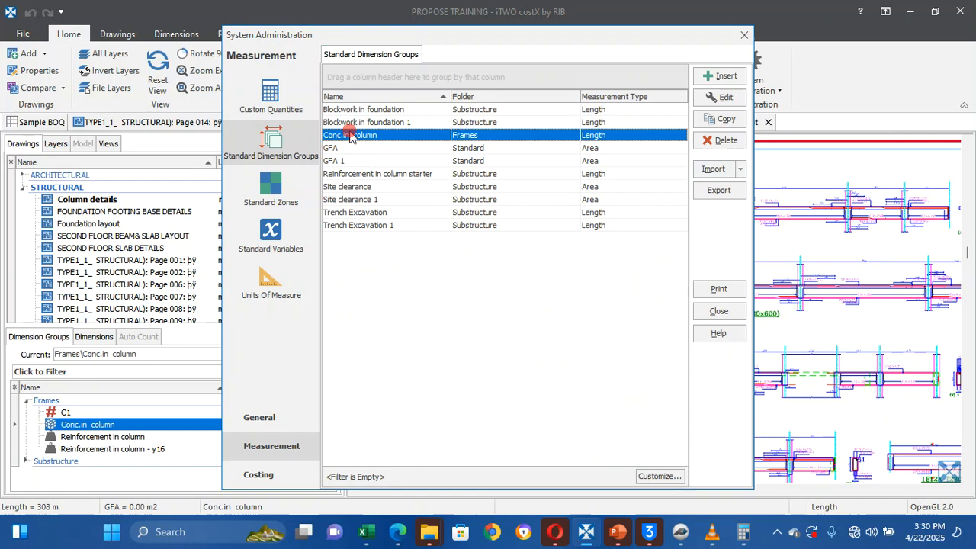
pyautogui.click(724, 141)
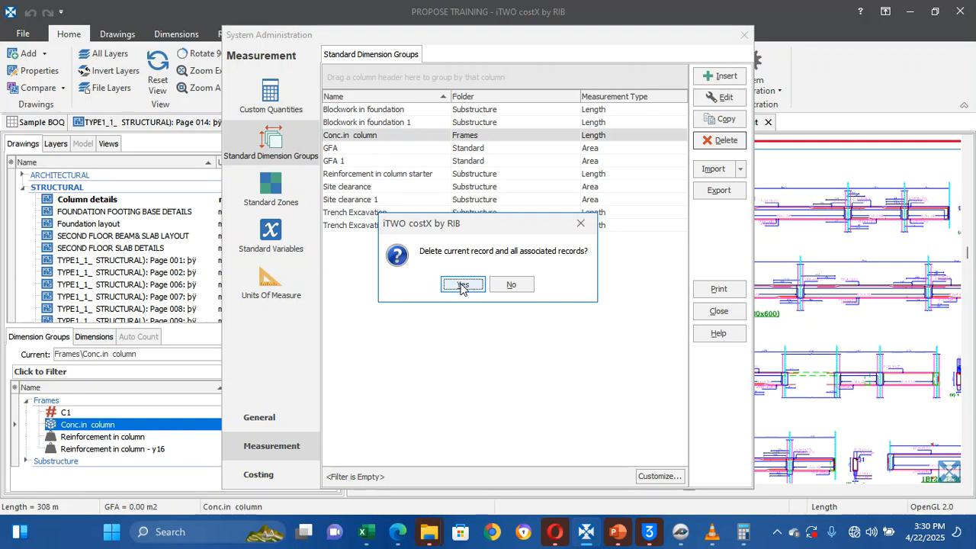
pyautogui.click(462, 286)
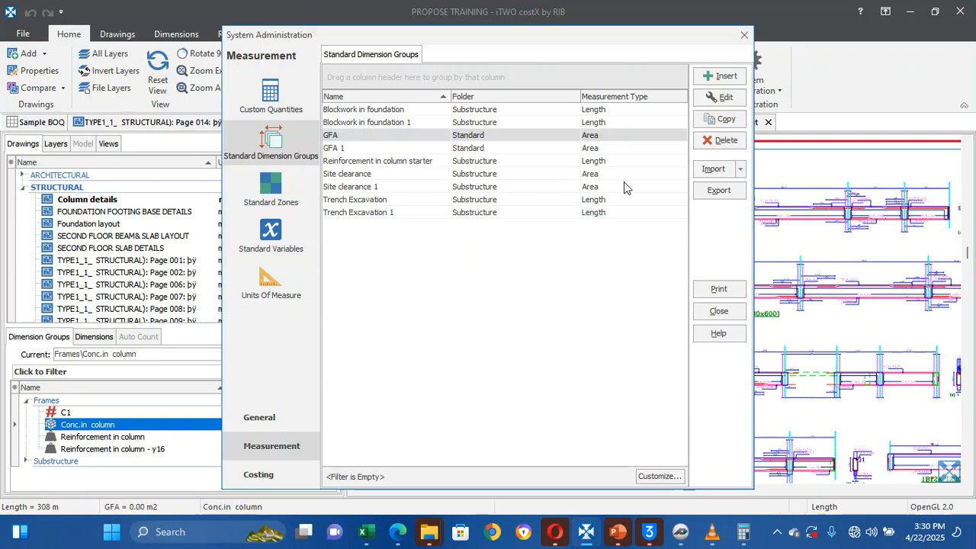
pyautogui.click(739, 38)
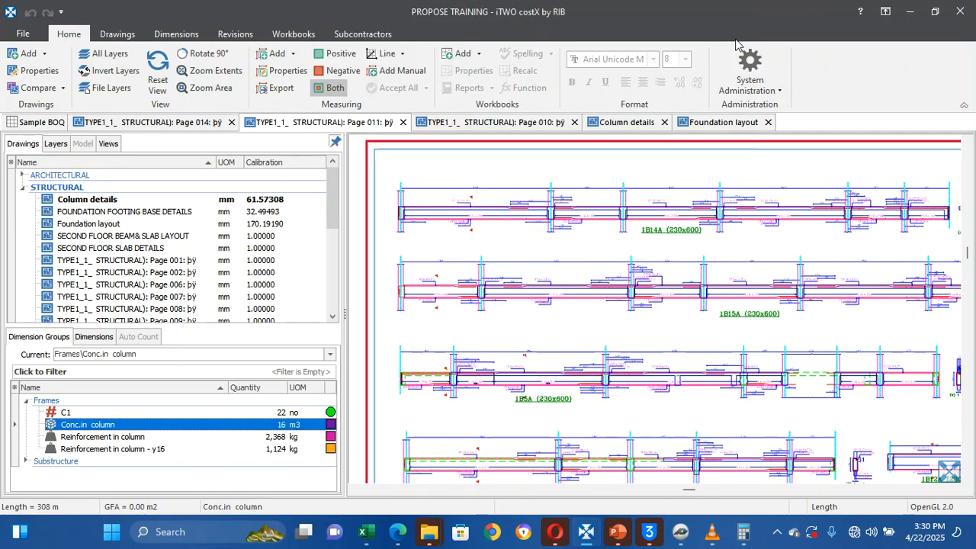
# Add the project's Conc.in column dimension group to the standard dimension groups, keeping its Frames folder and default values
pyautogui.rightClick(204, 427)
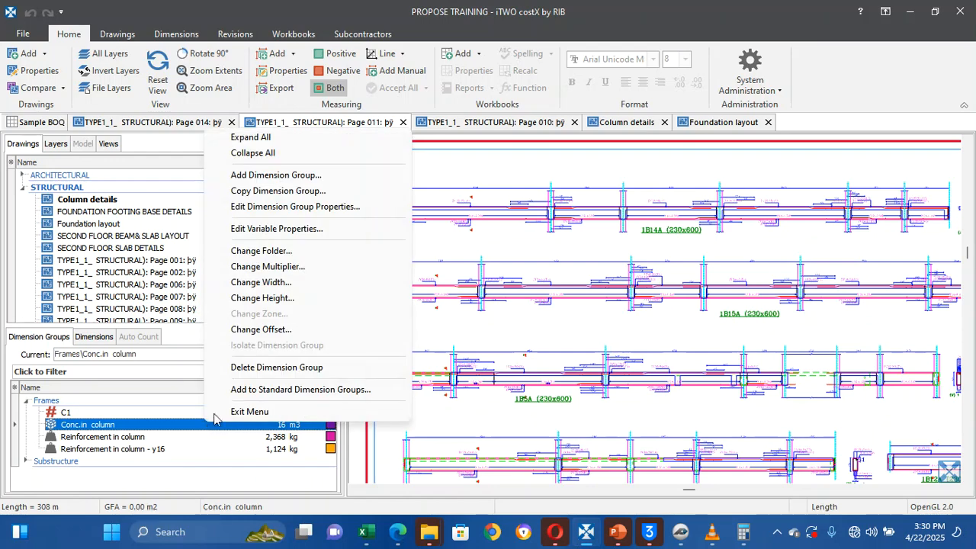
pyautogui.click(290, 392)
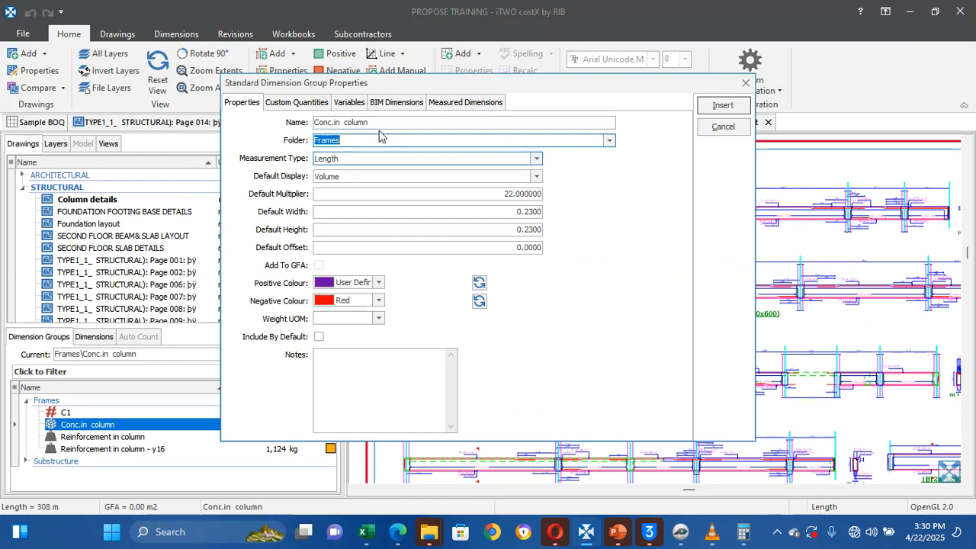
pyautogui.click(718, 105)
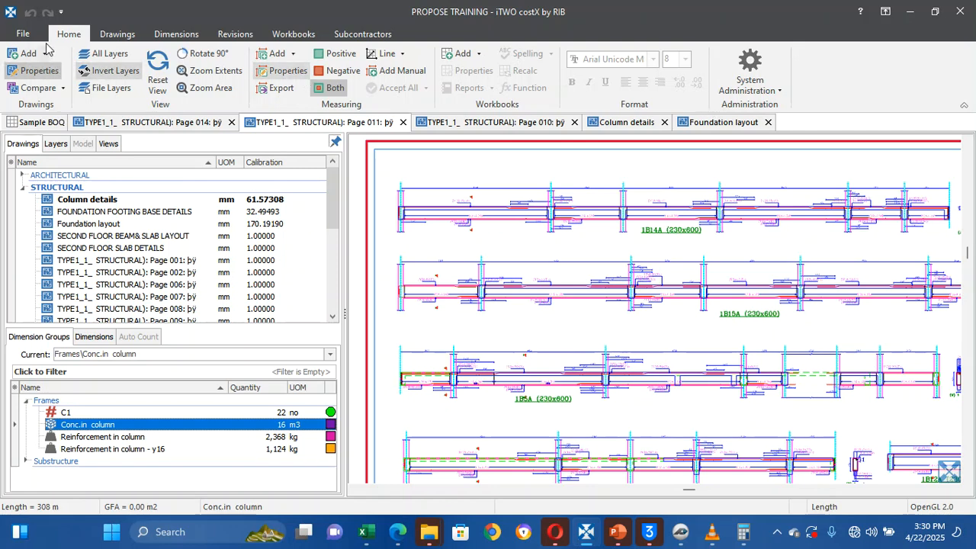
# Start a new dimension group from the Conc.in column standard group, overwriting its BIM and measured dimensions values
pyautogui.click(176, 34)
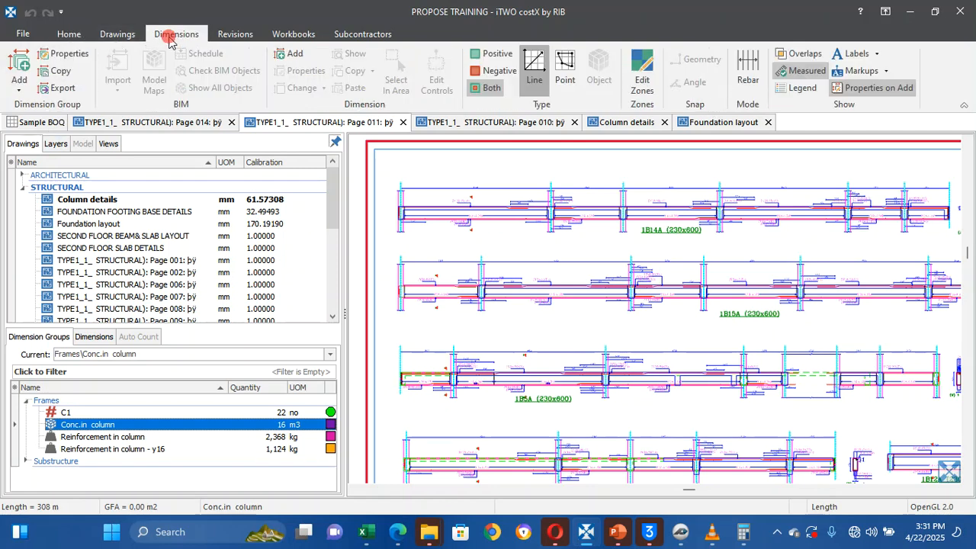
pyautogui.click(19, 65)
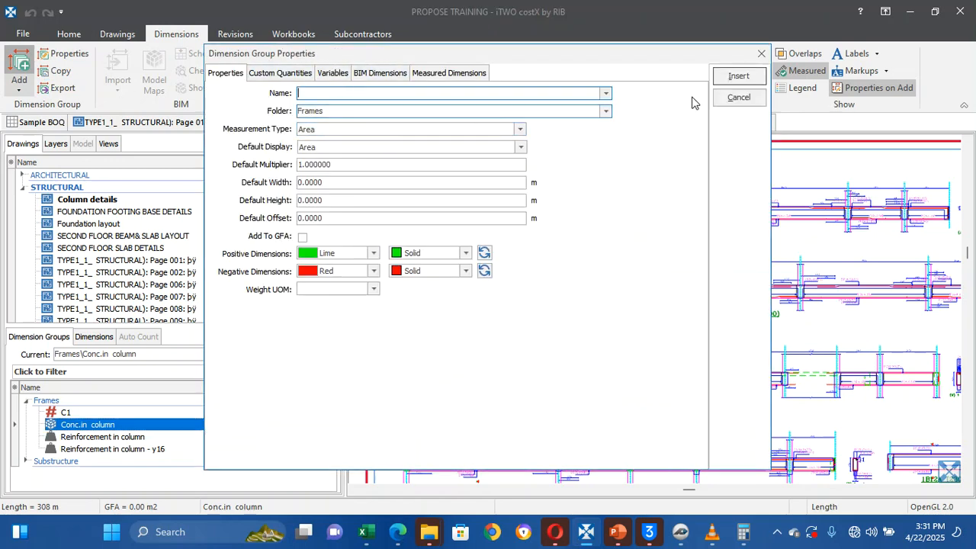
pyautogui.click(606, 92)
pyautogui.click(606, 92)
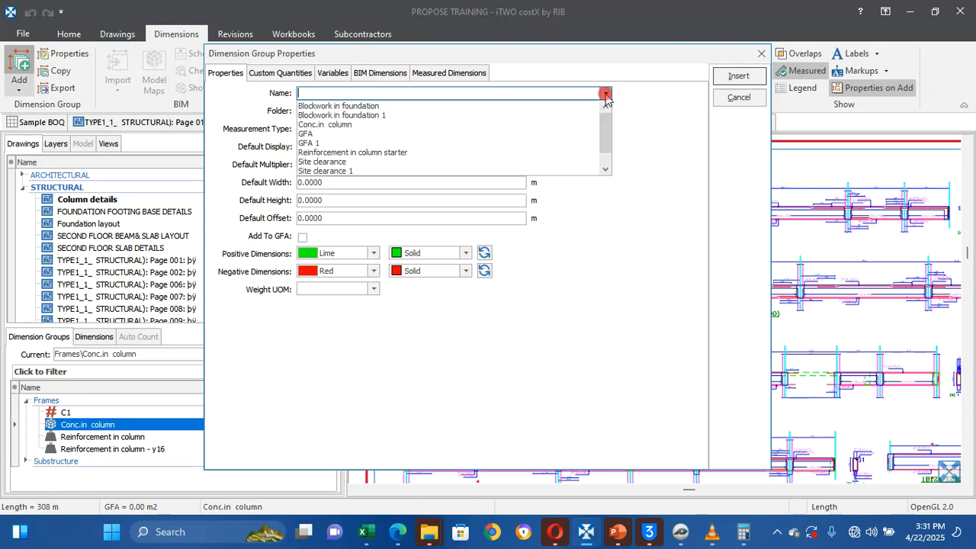
pyautogui.click(387, 126)
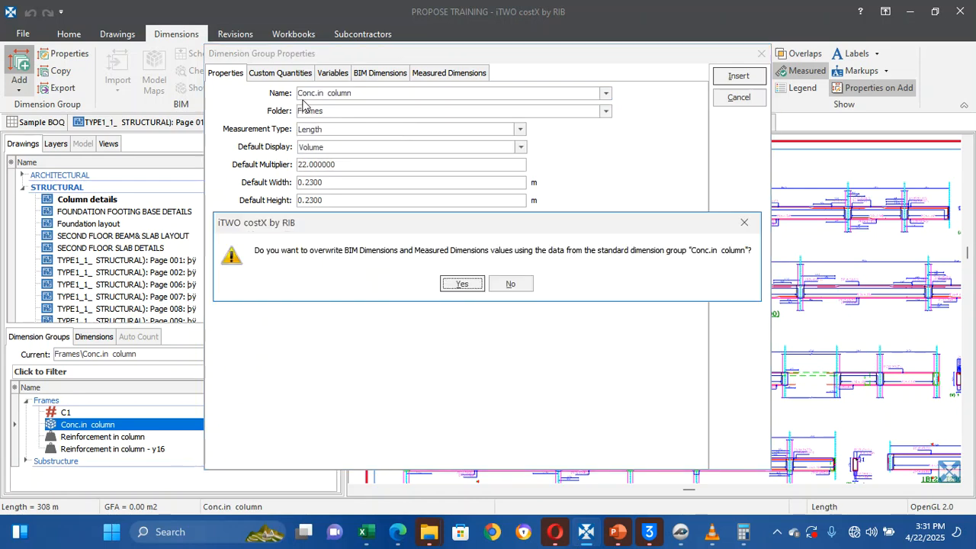
pyautogui.click(460, 282)
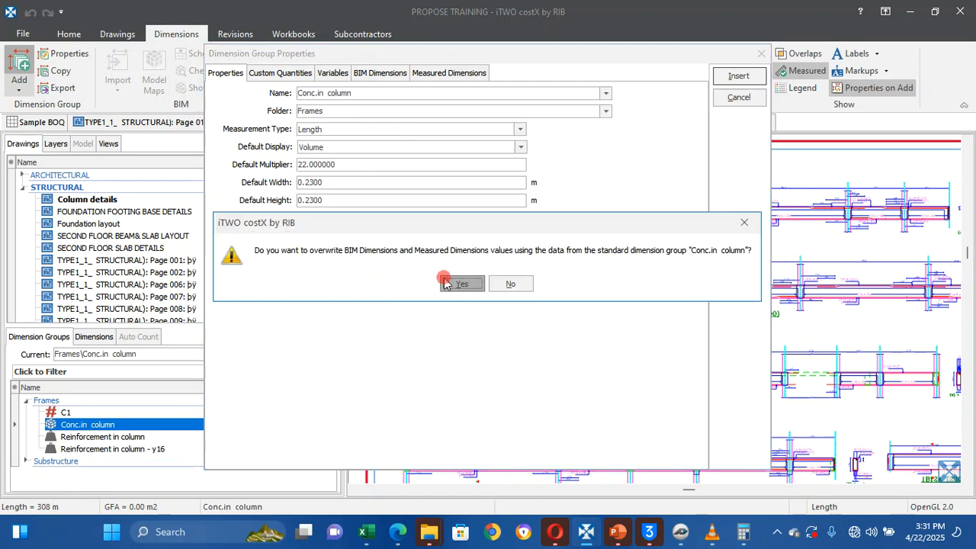
# Correct the second custom quantity's name to Stirrups and review the measured dimensions formulas
pyautogui.click(272, 74)
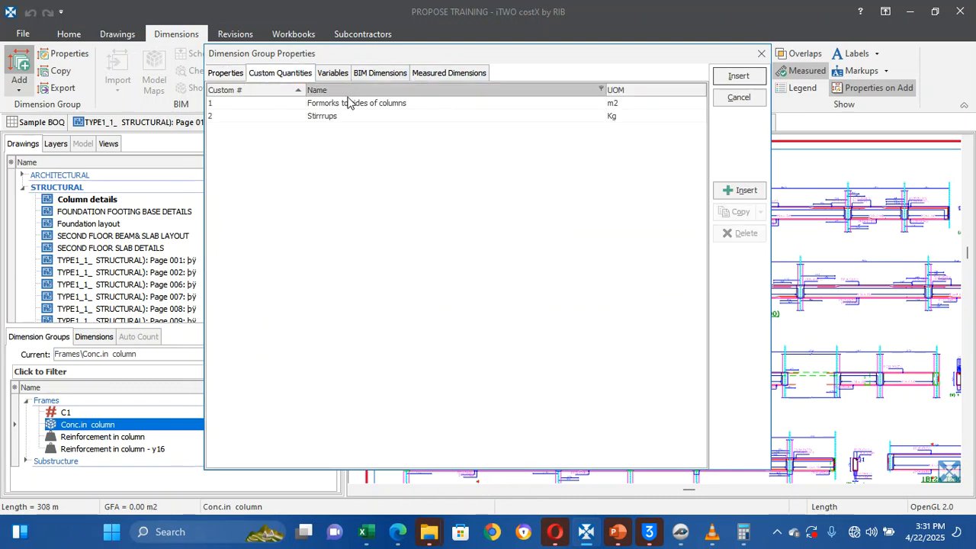
pyautogui.click(335, 119)
pyautogui.click(324, 116)
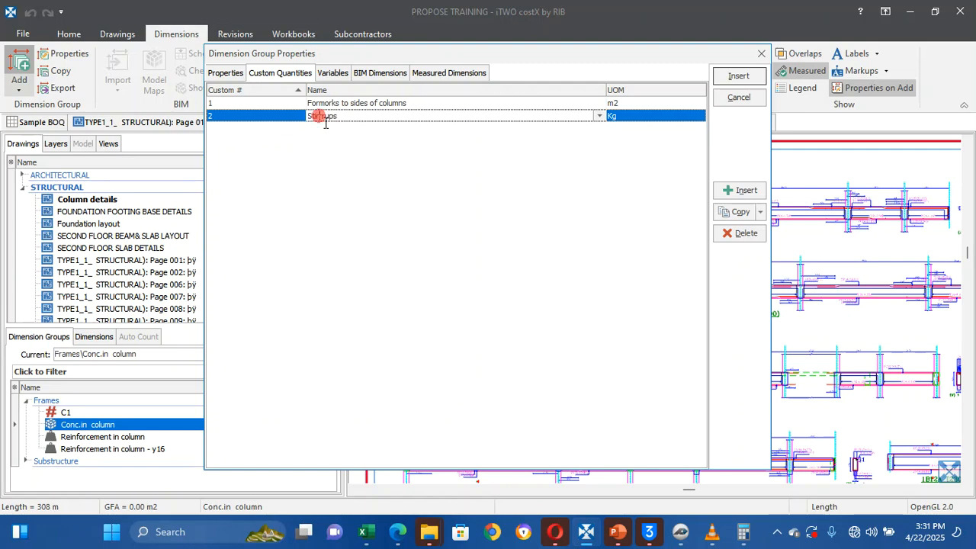
pyautogui.press('BackSpace')
pyautogui.press('BackSpace')
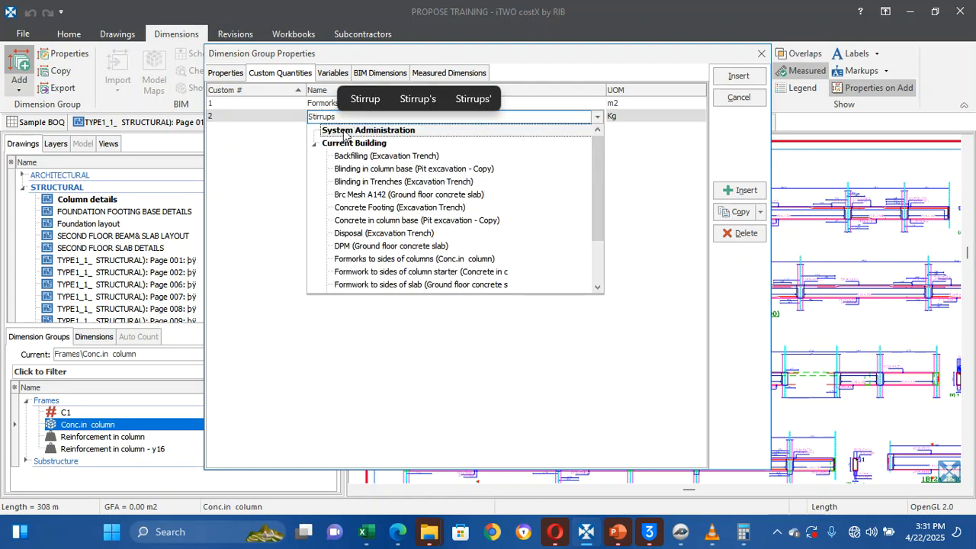
pyautogui.click(267, 141)
pyautogui.click(453, 72)
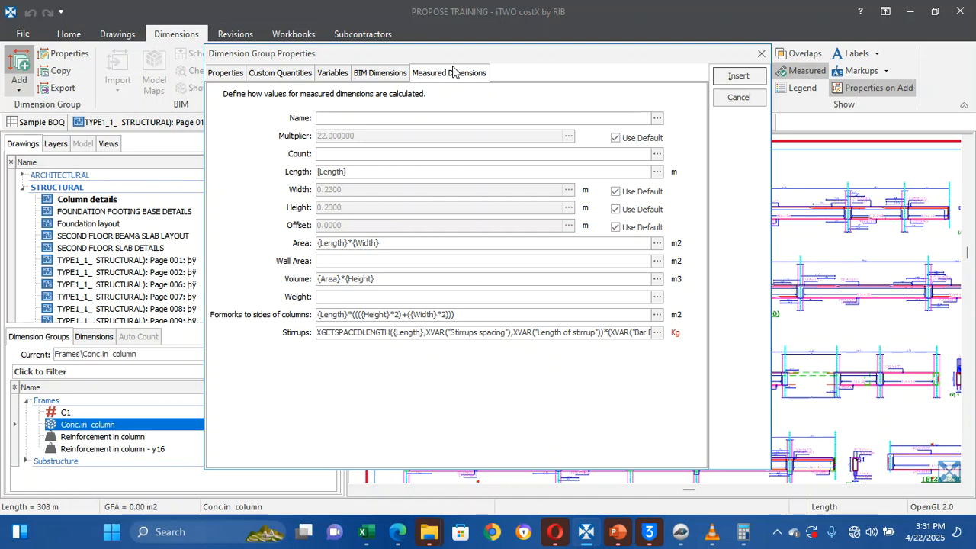
pyautogui.click(309, 74)
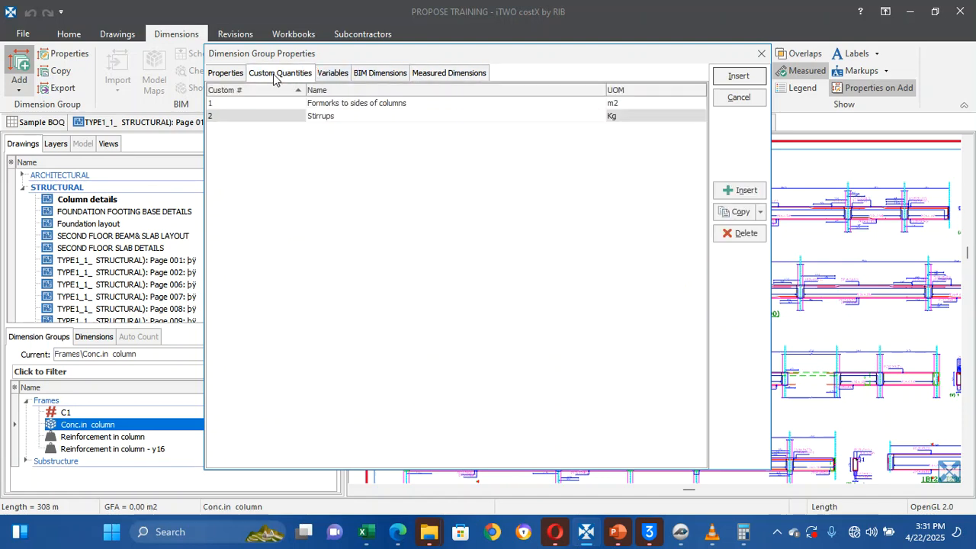
# Name the new dimension group Conc.in Beams
pyautogui.click(226, 72)
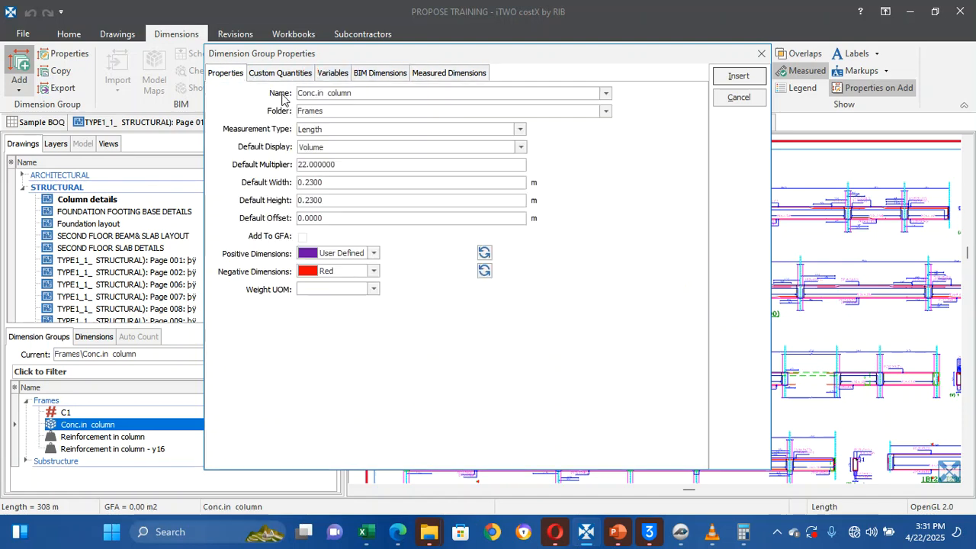
pyautogui.doubleClick(398, 93)
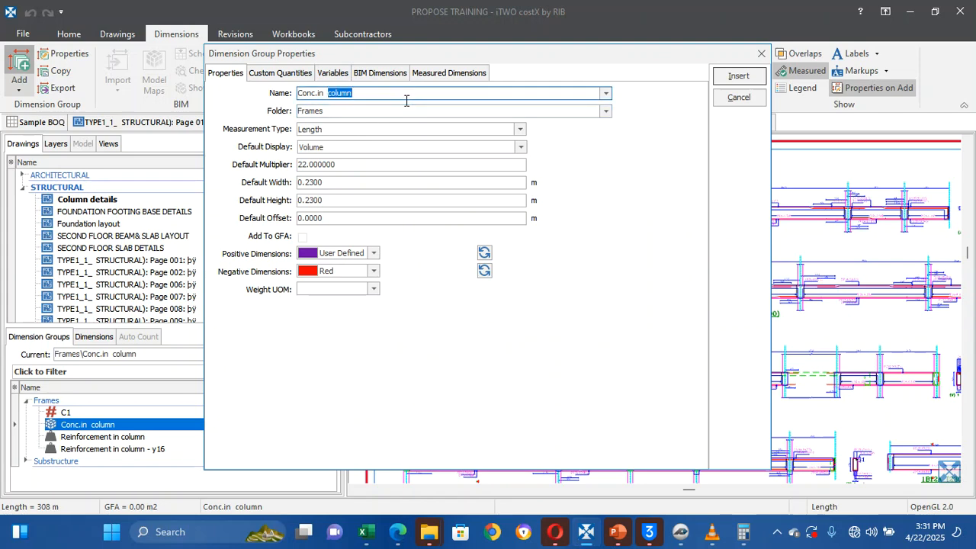
pyautogui.write('B')
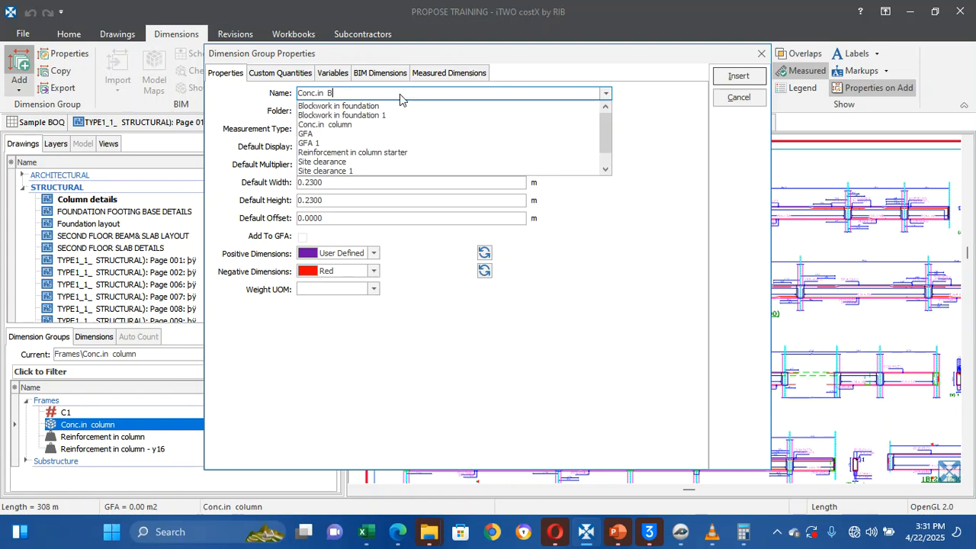
pyautogui.write('eams')
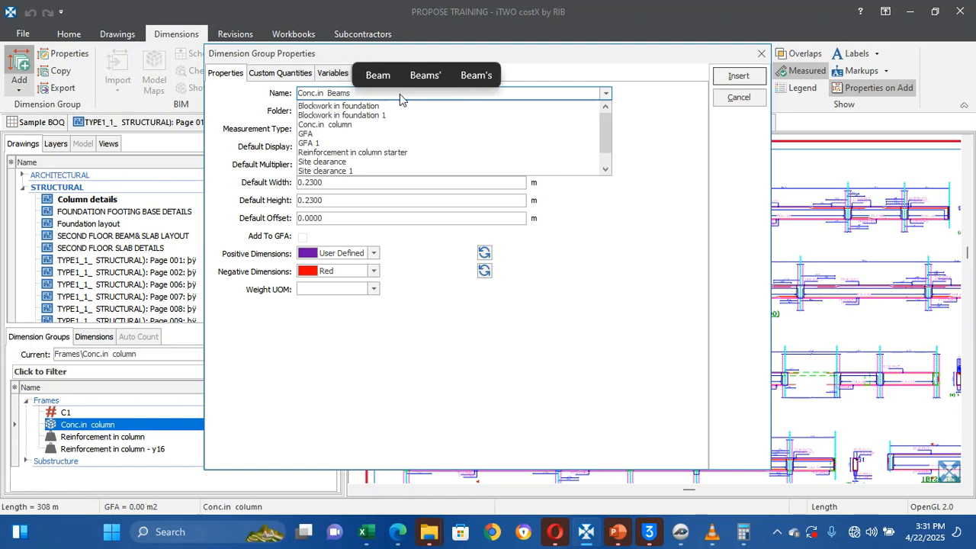
pyautogui.click(317, 93)
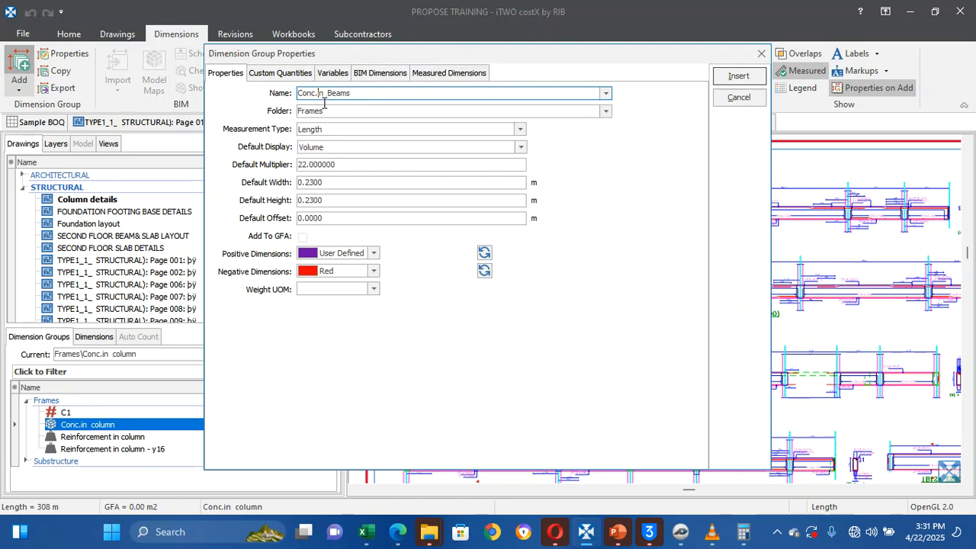
pyautogui.click(406, 93)
# Set the new group's folder to Frames\Beams and insert the dimension group
pyautogui.click(356, 115)
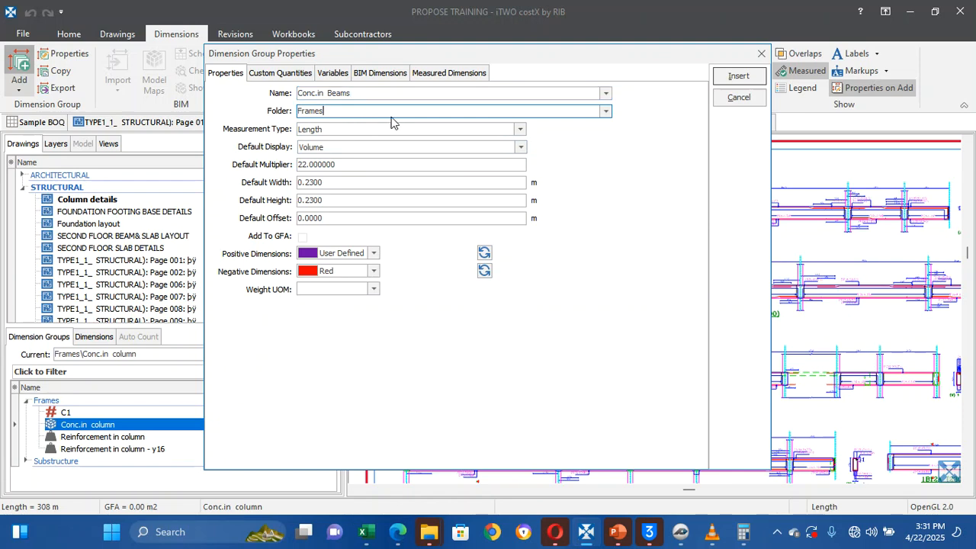
pyautogui.write('/')
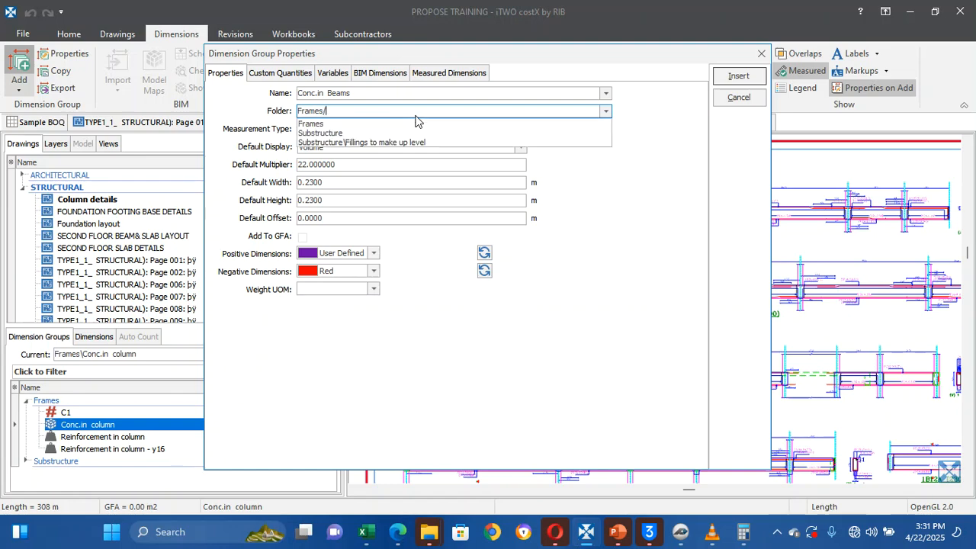
pyautogui.write('b')
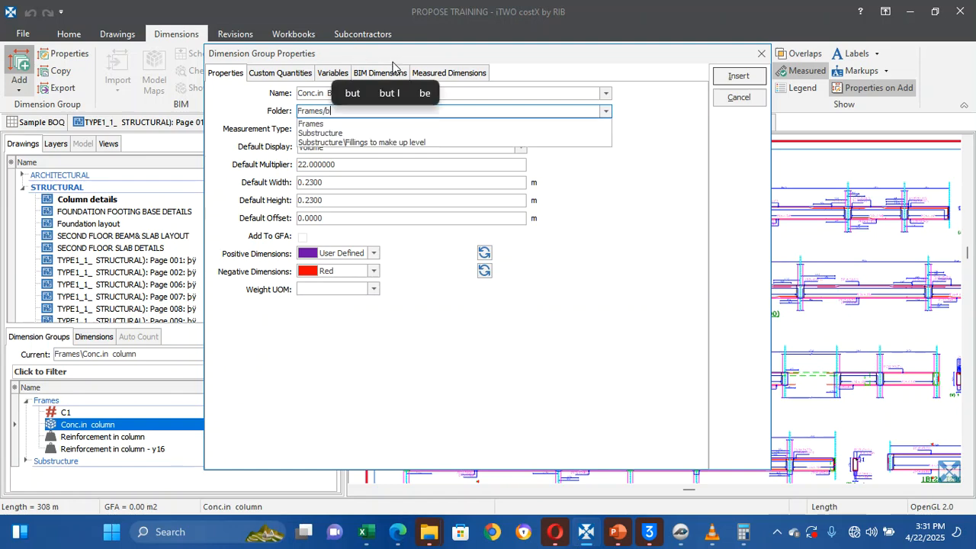
pyautogui.press('BackSpace')
pyautogui.write('Bea')
pyautogui.press('BackSpace')
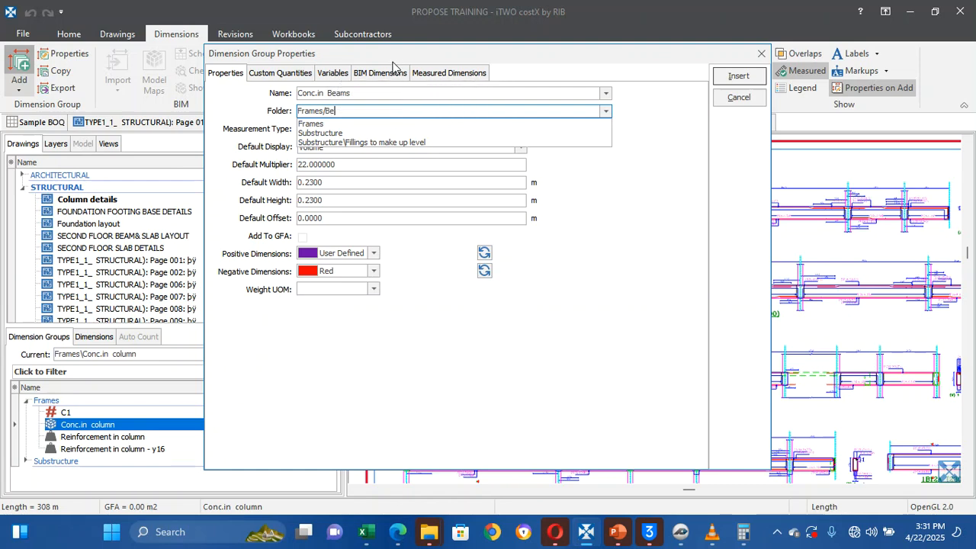
pyautogui.press('BackSpace')
pyautogui.write('\\Beams')
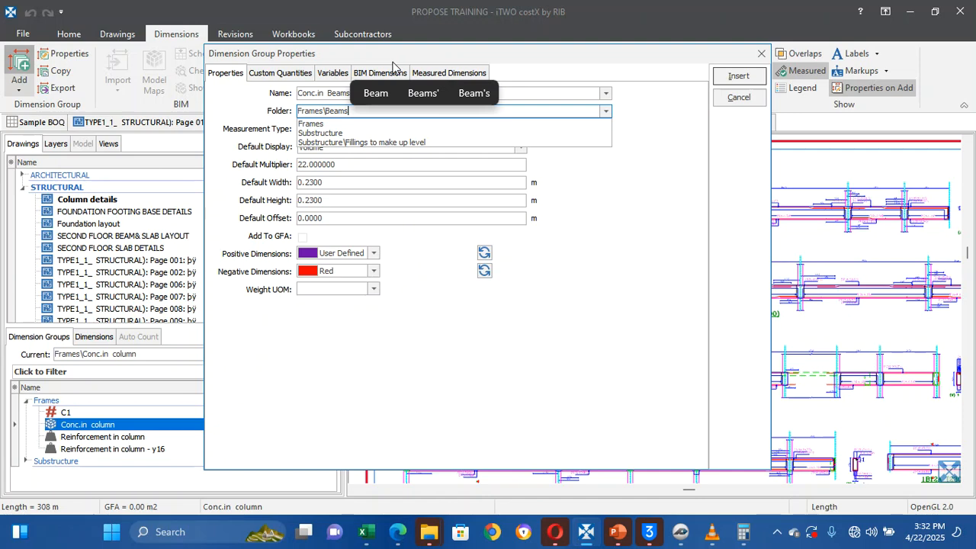
pyautogui.click(532, 186)
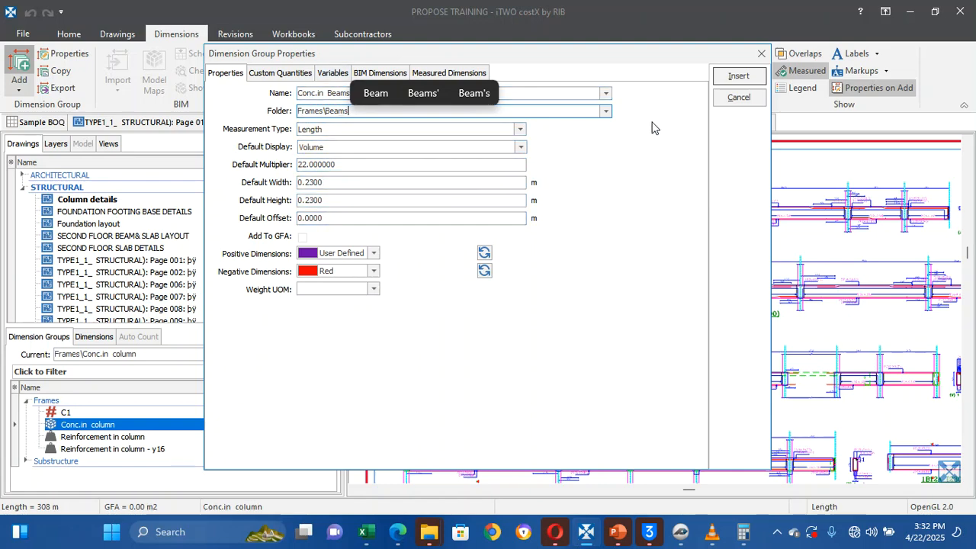
pyautogui.click(730, 83)
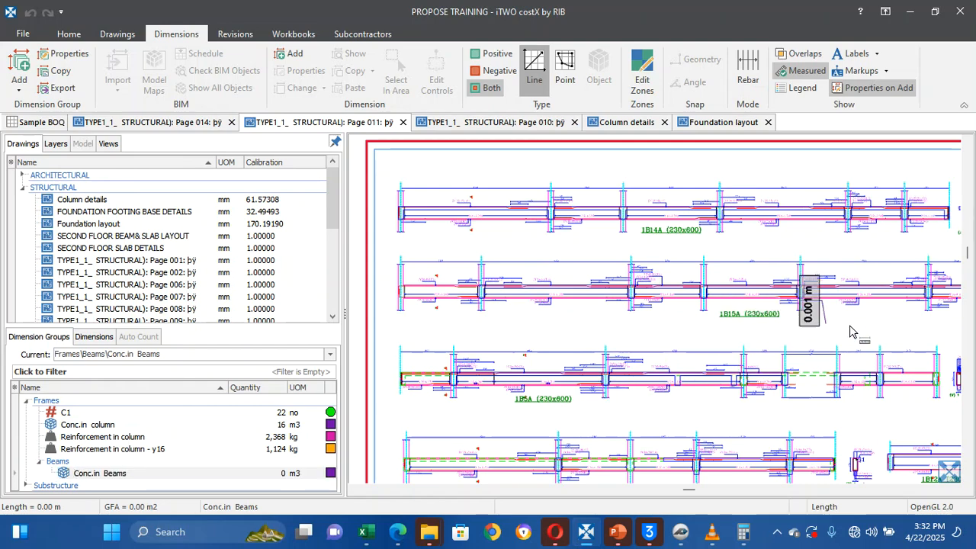
# Examine the cross-section detail (J) 1 - 1 beside beam 1B14A for the beam's width and height
pyautogui.press('Right')
pyautogui.press('Right')
pyautogui.press('Right')
pyautogui.press('Right')
pyautogui.press('Right')
pyautogui.press('Right')
pyautogui.press('Right')
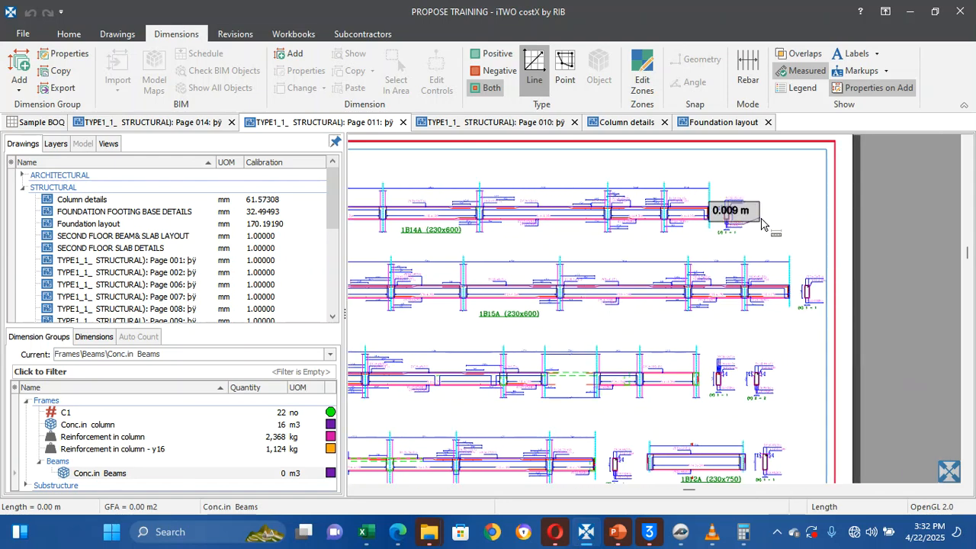
pyautogui.scroll(5, 761, 224)
pyautogui.scroll(-2, 761, 224)
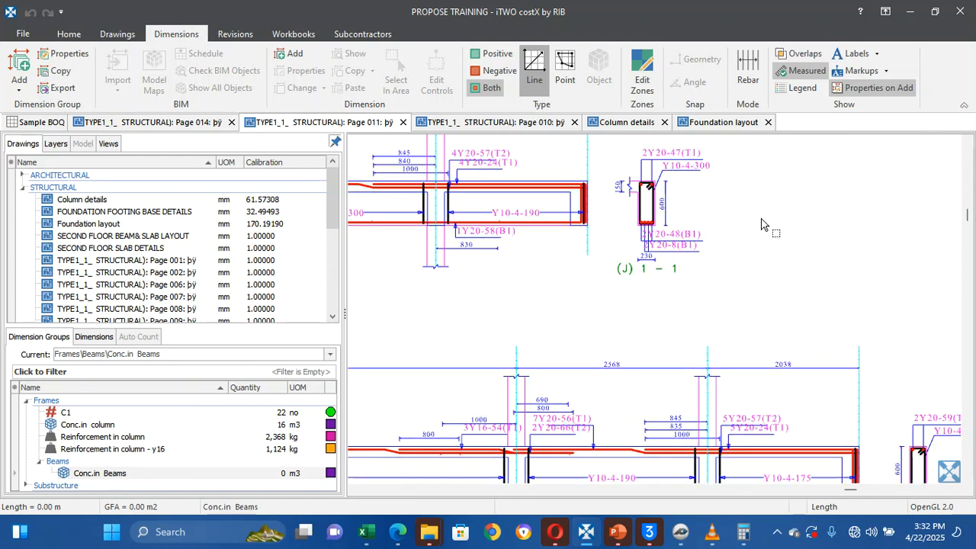
pyautogui.click(115, 473)
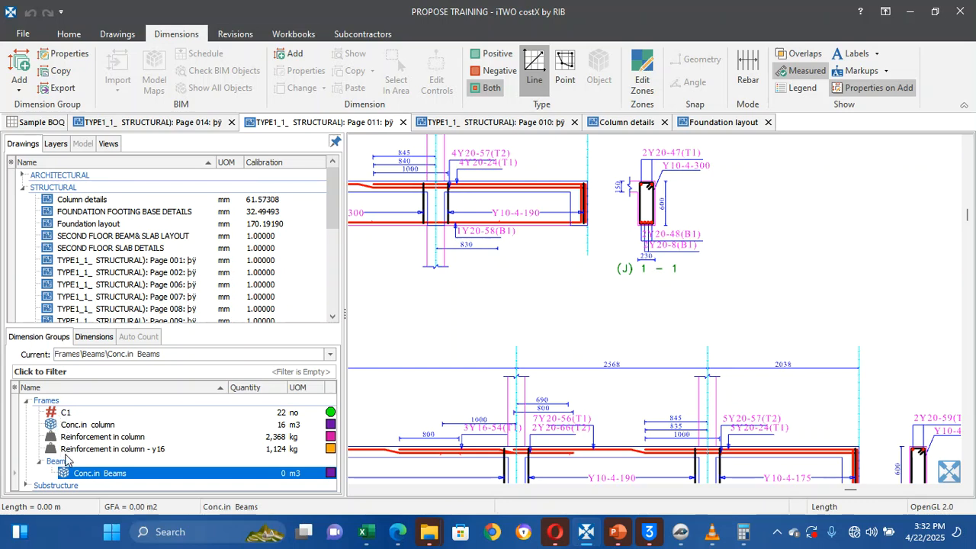
pyautogui.click(25, 400)
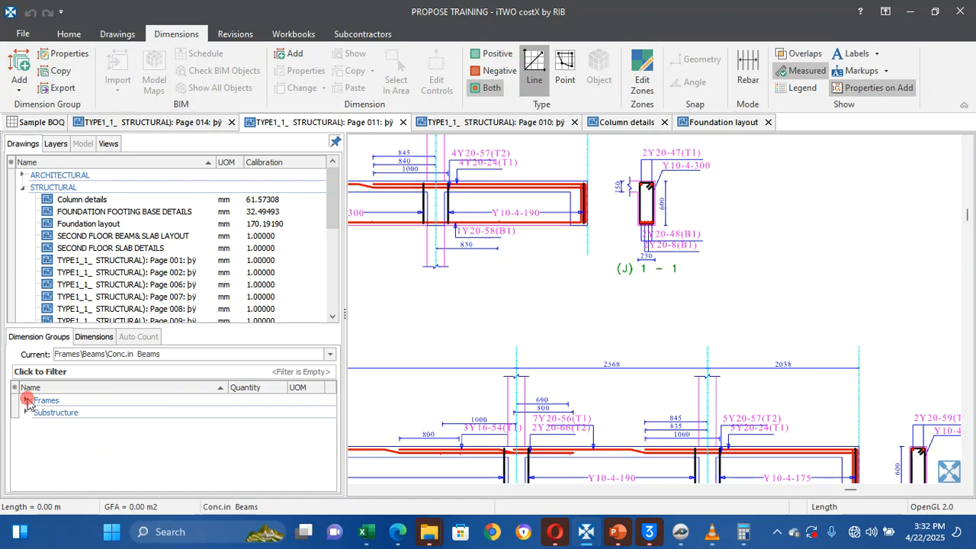
pyautogui.click(25, 400)
pyautogui.click(39, 462)
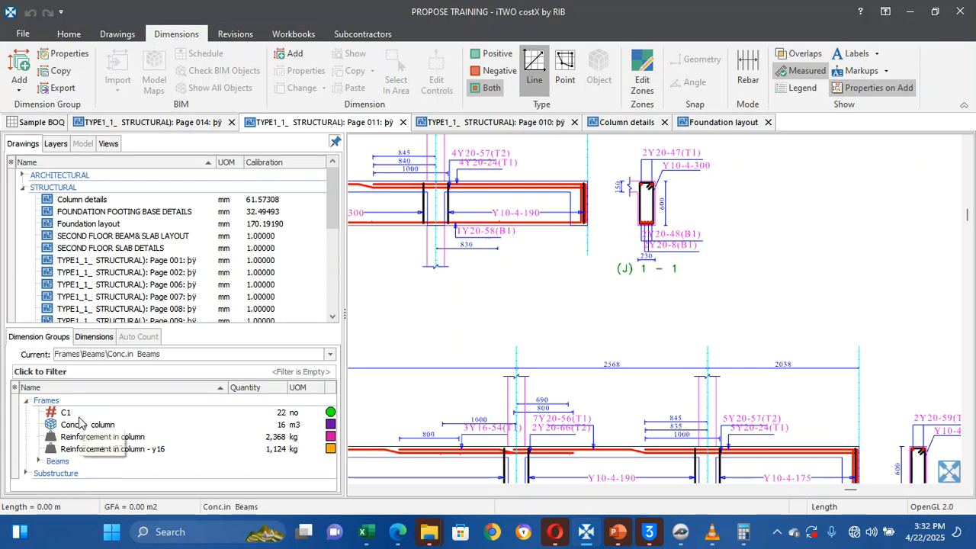
pyautogui.click(38, 462)
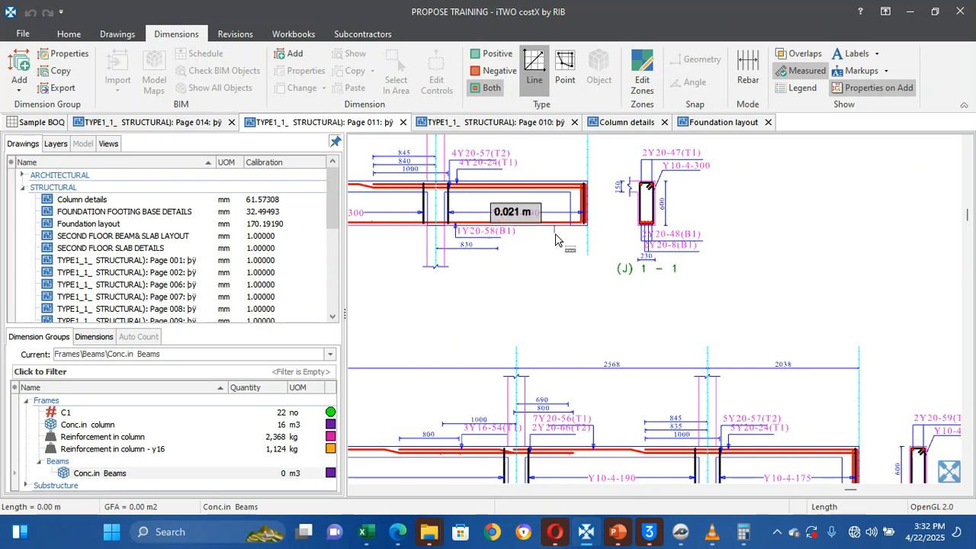
# Measure the height of the beam cross-section in detail (J) 1 - 1 with the drawing ruler
pyautogui.scroll(-2, 555, 239)
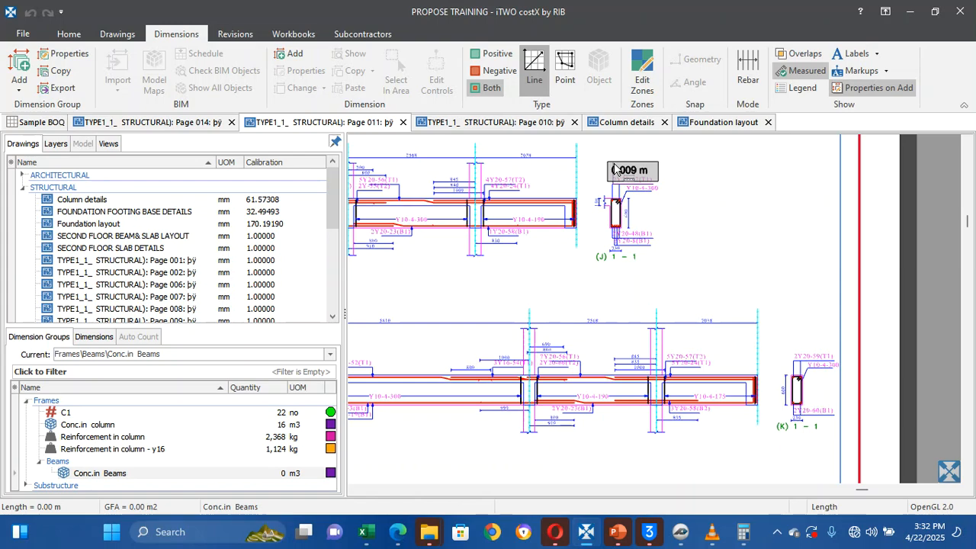
pyautogui.scroll(3, 616, 169)
pyautogui.scroll(-2, 616, 170)
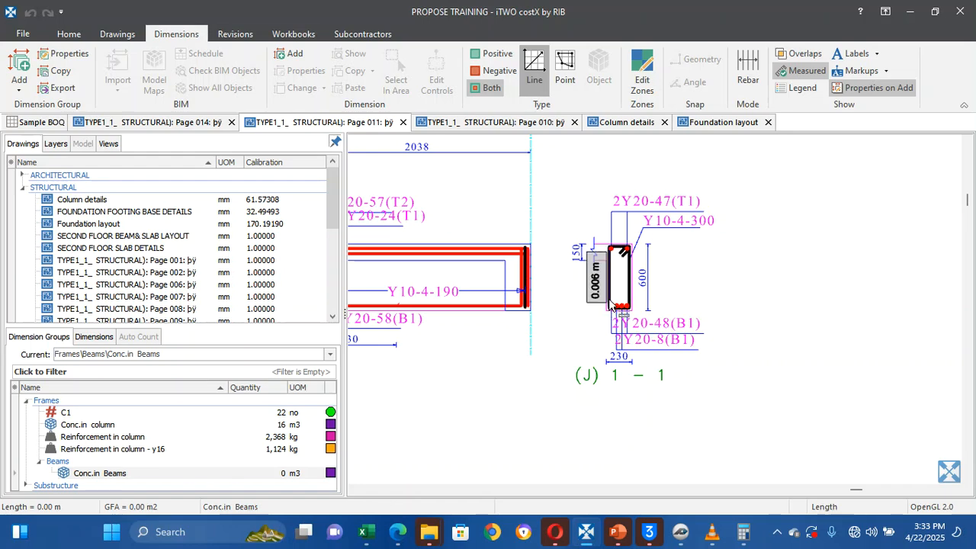
pyautogui.moveTo(614, 313)
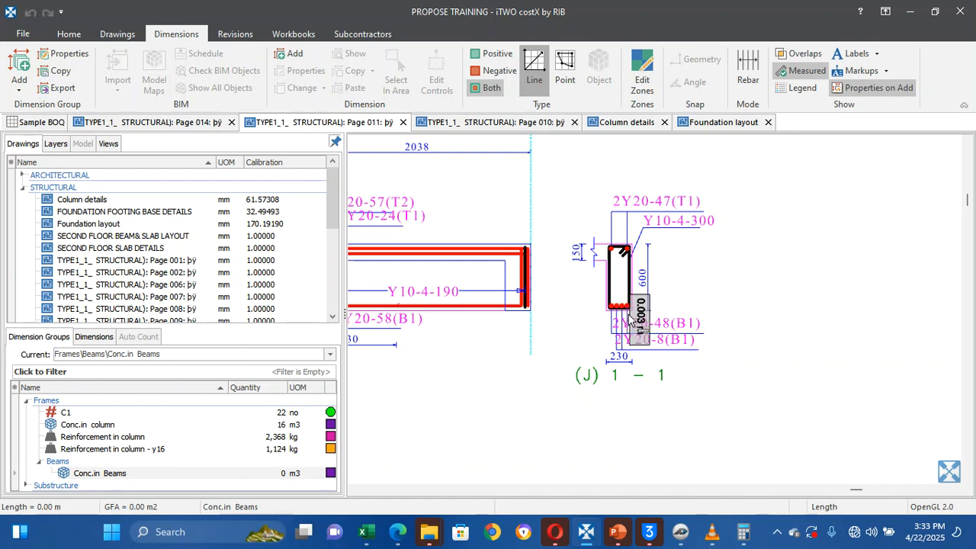
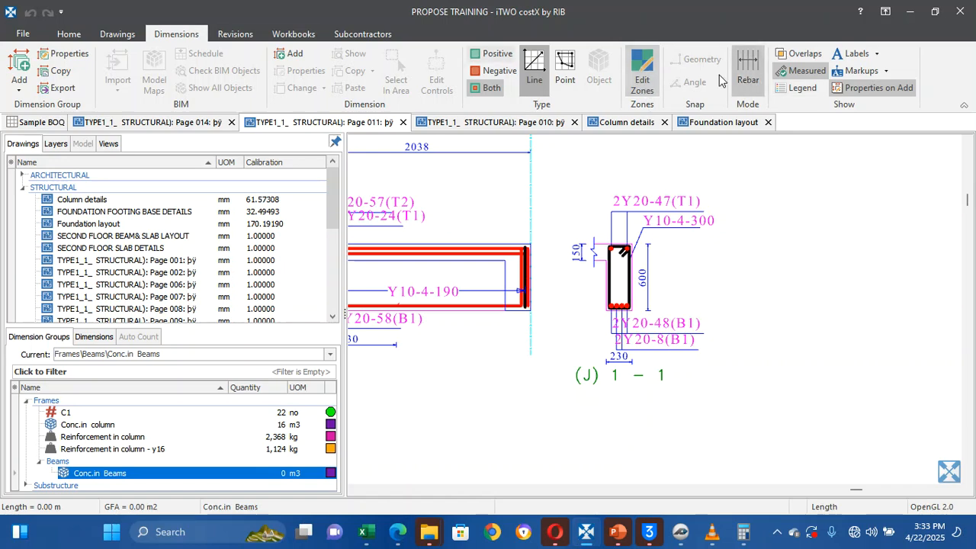
pyautogui.click(125, 36)
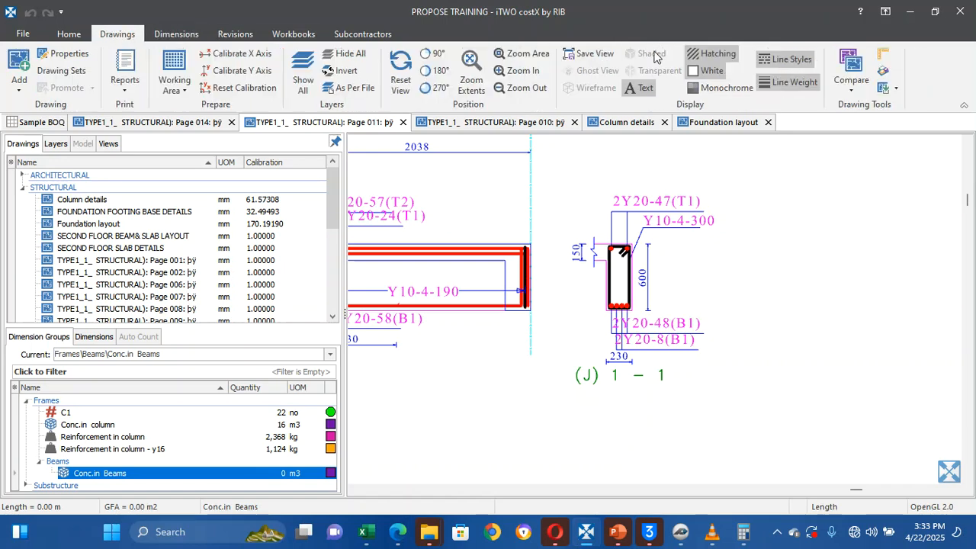
pyautogui.click(882, 53)
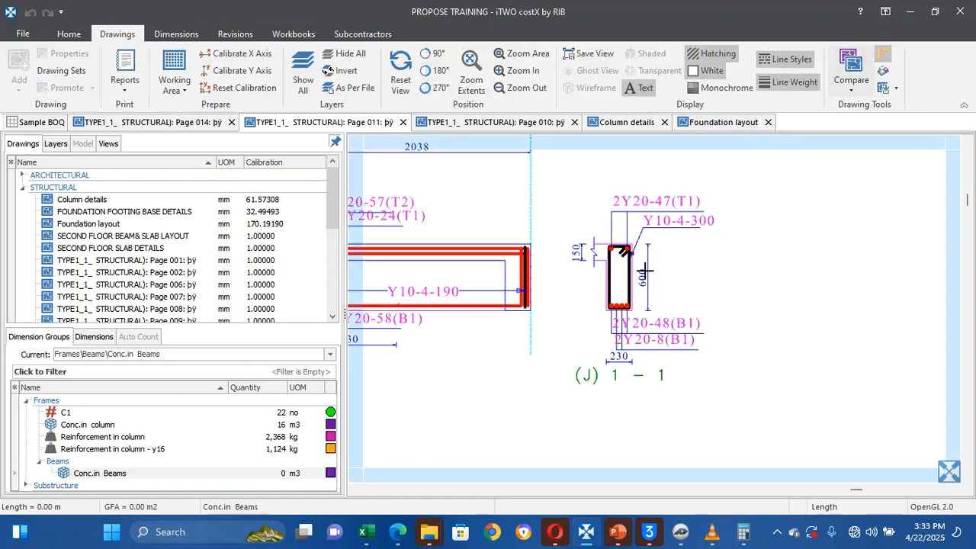
pyautogui.scroll(4, 639, 260)
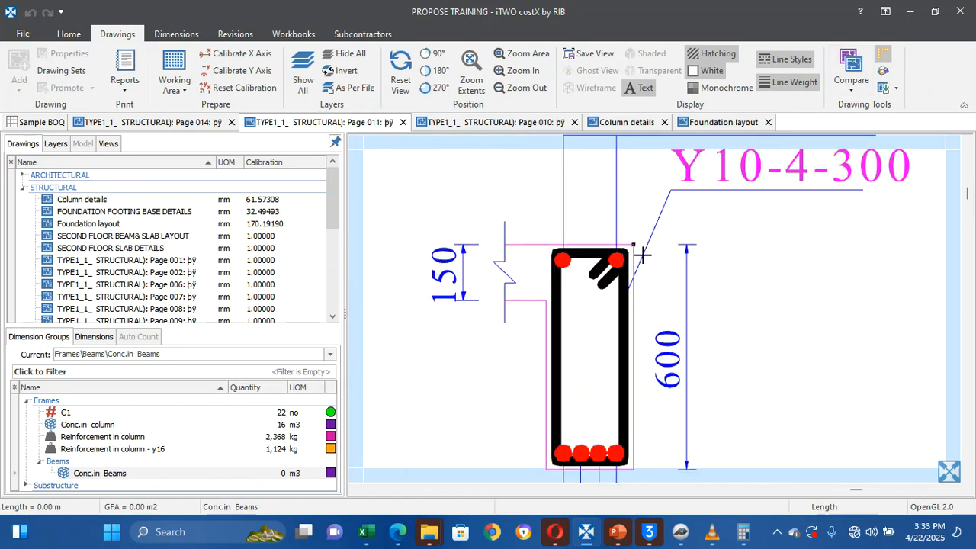
pyautogui.click(647, 255)
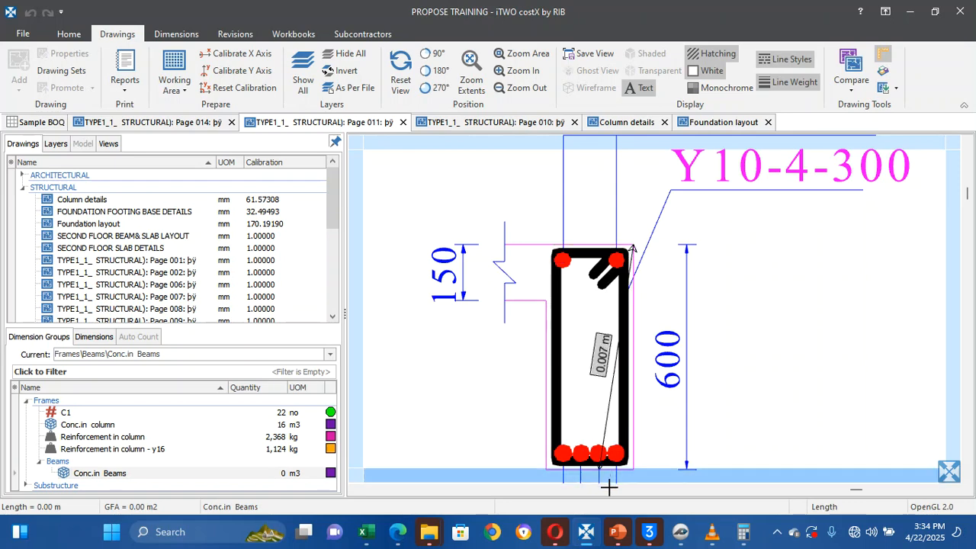
pyautogui.moveTo(609, 485)
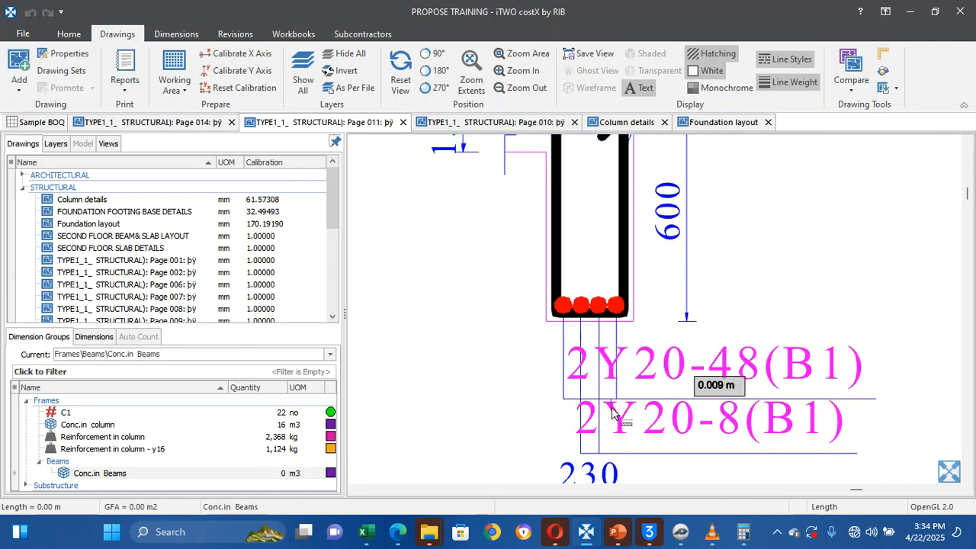
# Measure the depth of beam 1B14A at its end next to section (J) 1 - 1 with the ruler
pyautogui.scroll(-5, 633, 405)
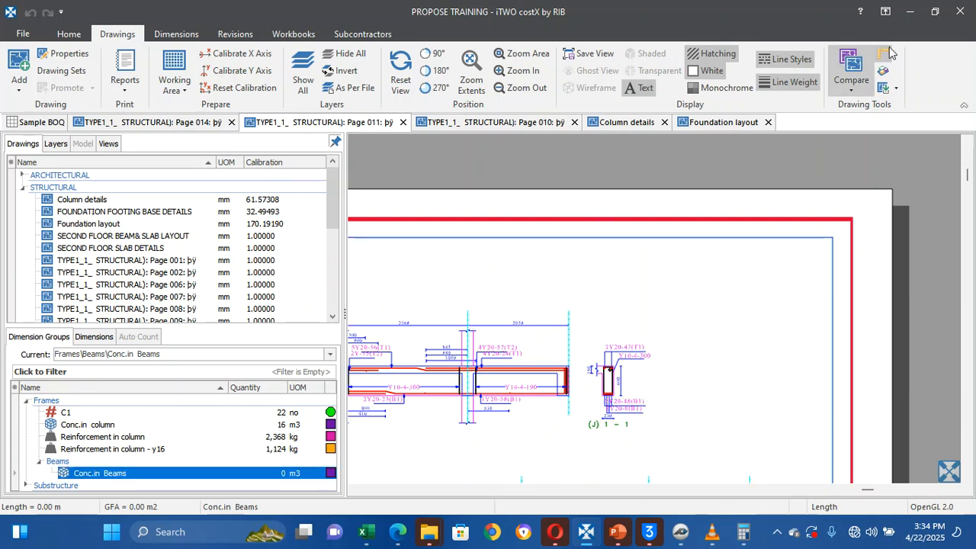
pyautogui.click(884, 54)
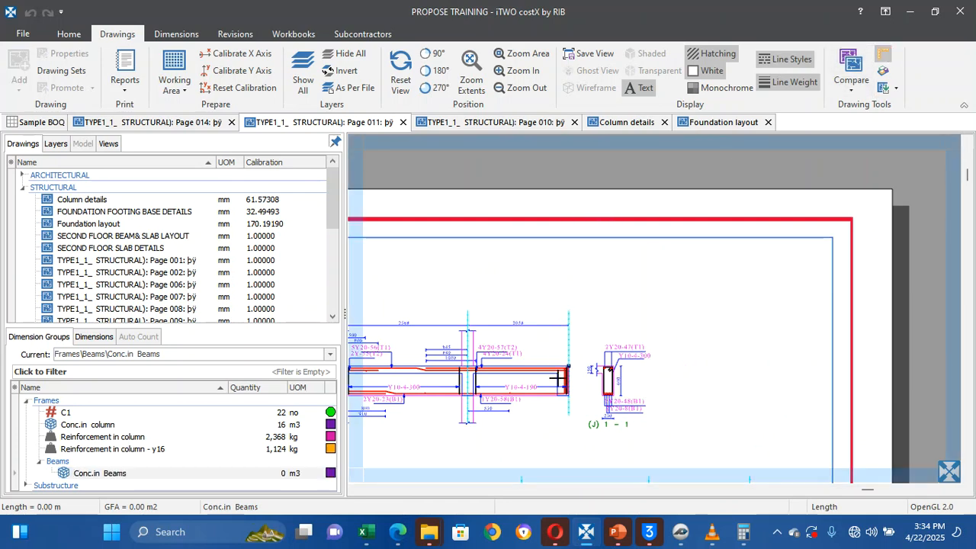
pyautogui.scroll(3, 558, 378)
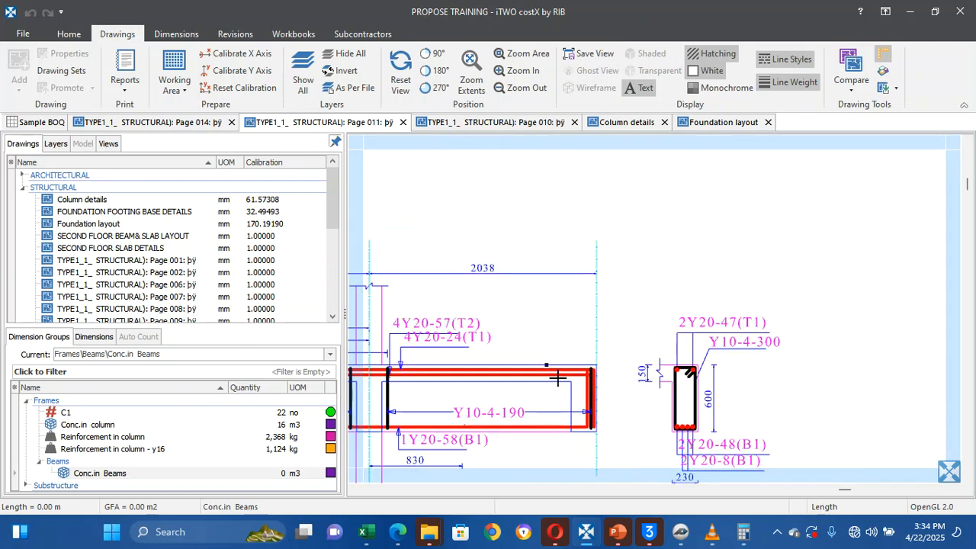
pyautogui.click(600, 373)
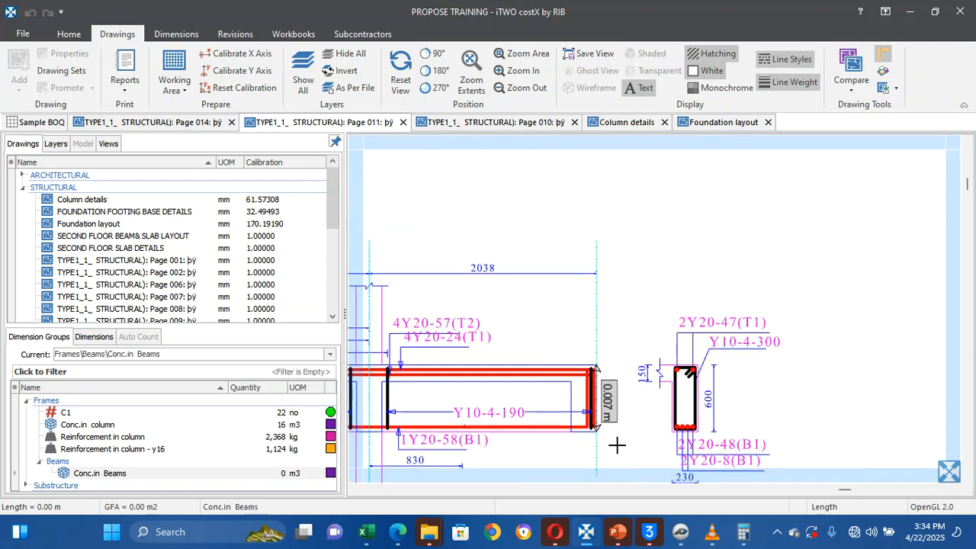
pyautogui.scroll(2, 617, 444)
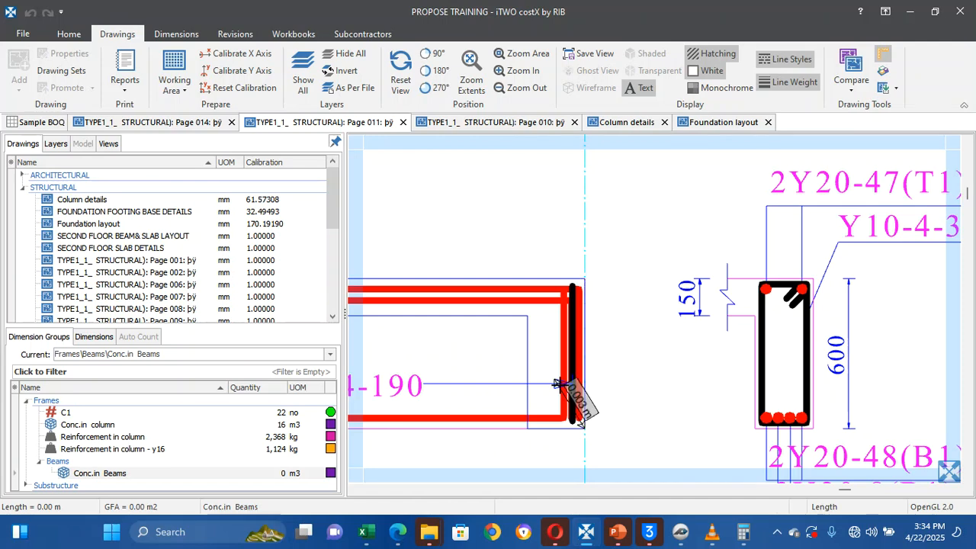
pyautogui.scroll(-2, 564, 387)
pyautogui.scroll(-3, 557, 381)
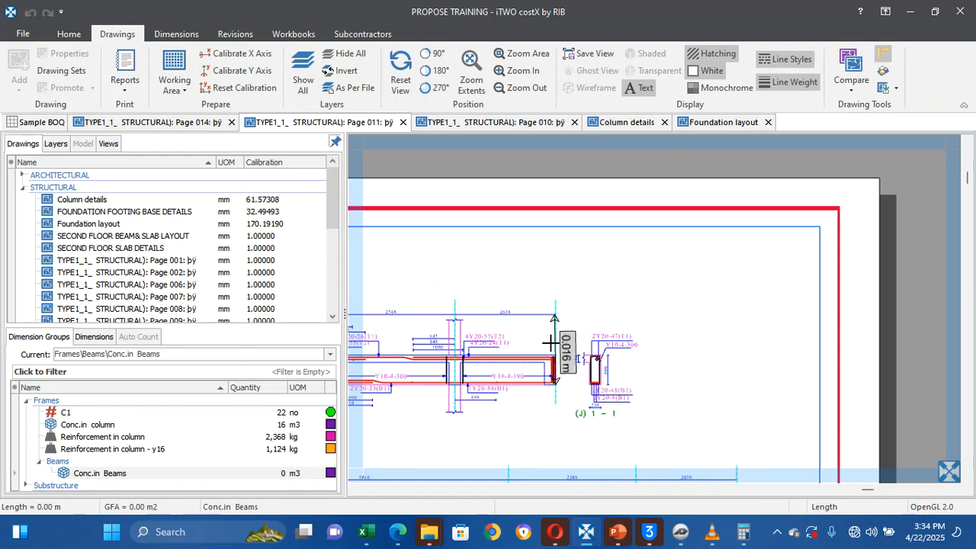
pyautogui.scroll(-3, 613, 363)
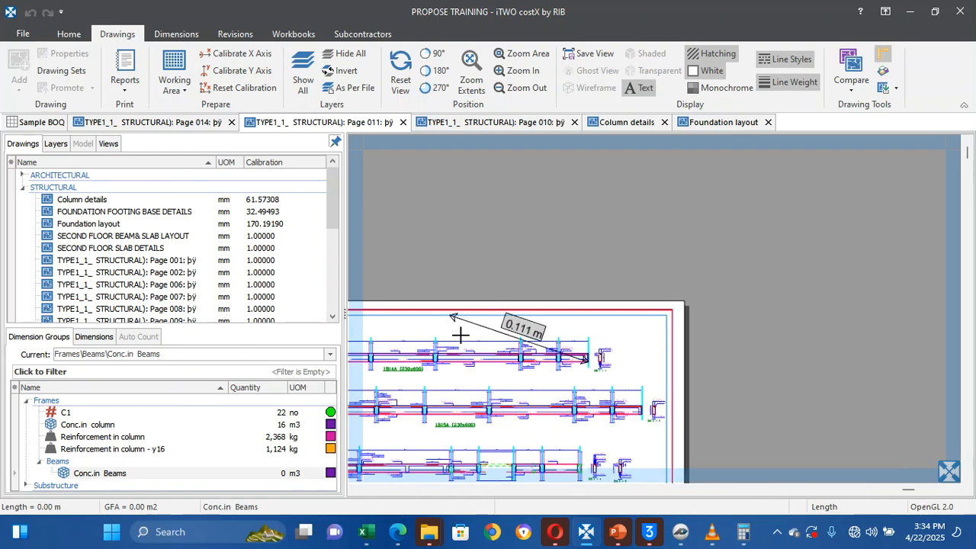
pyautogui.scroll(3, 459, 338)
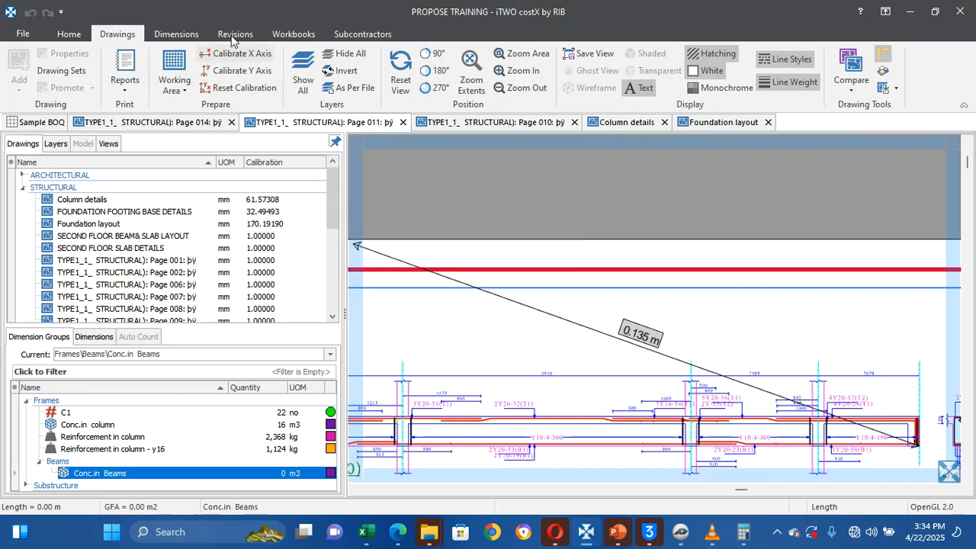
pyautogui.click(239, 52)
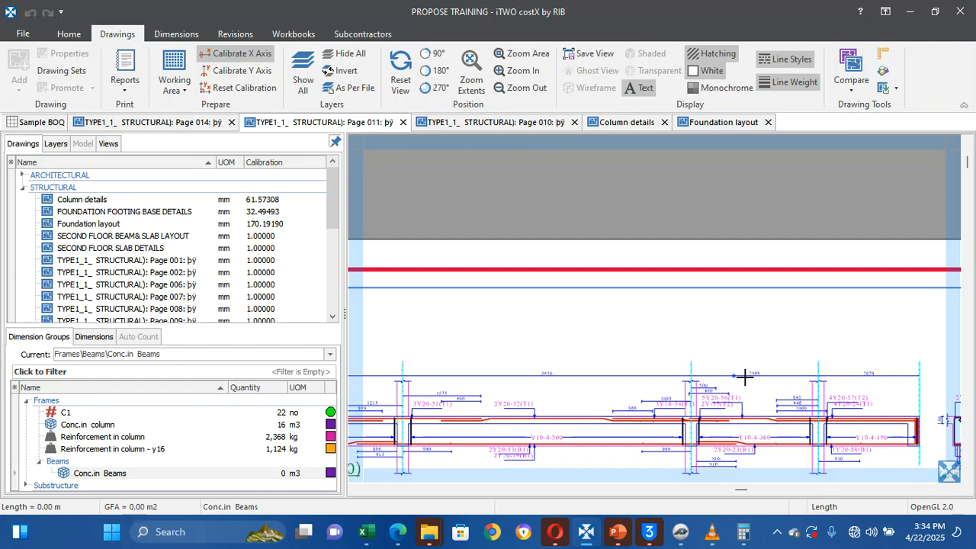
pyautogui.scroll(3, 744, 376)
pyautogui.scroll(-2, 744, 376)
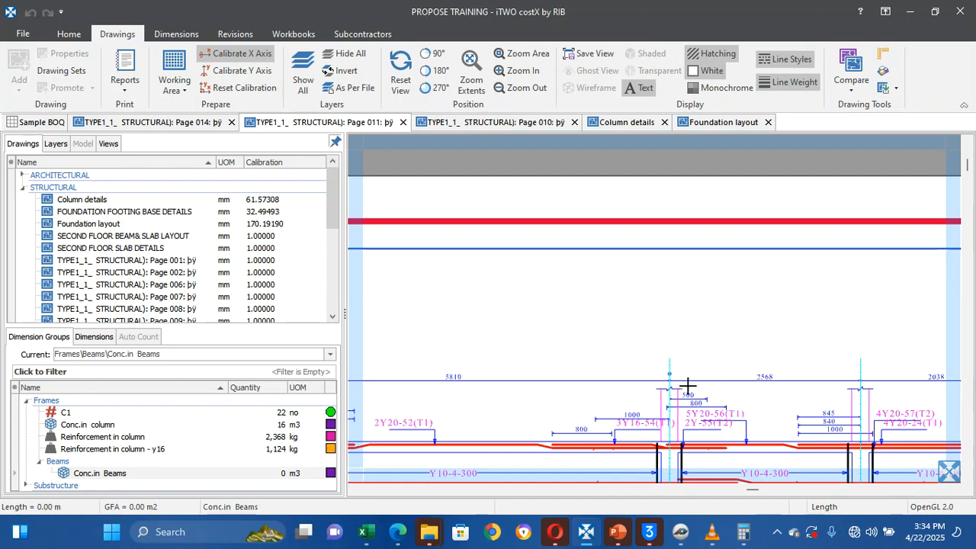
pyautogui.scroll(3, 670, 394)
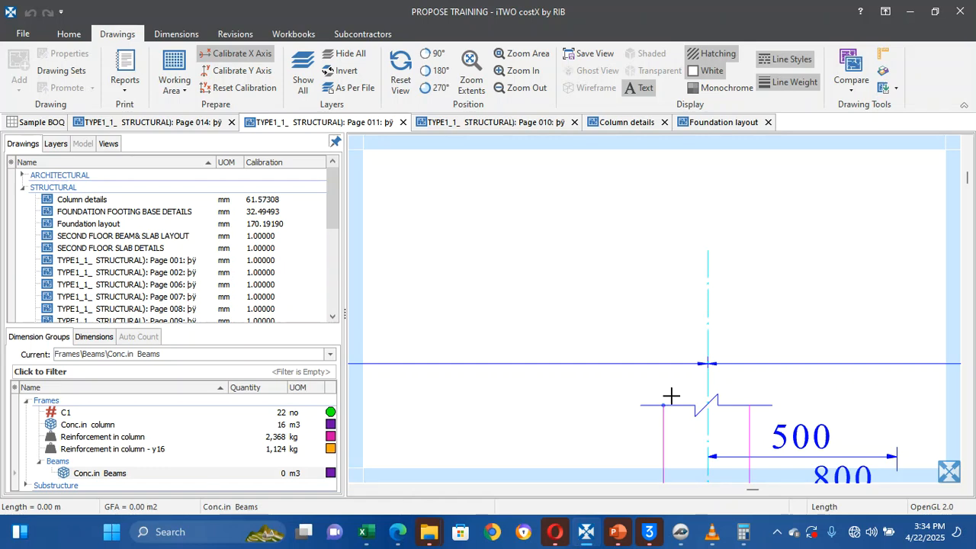
pyautogui.press('Right')
pyautogui.press('Right')
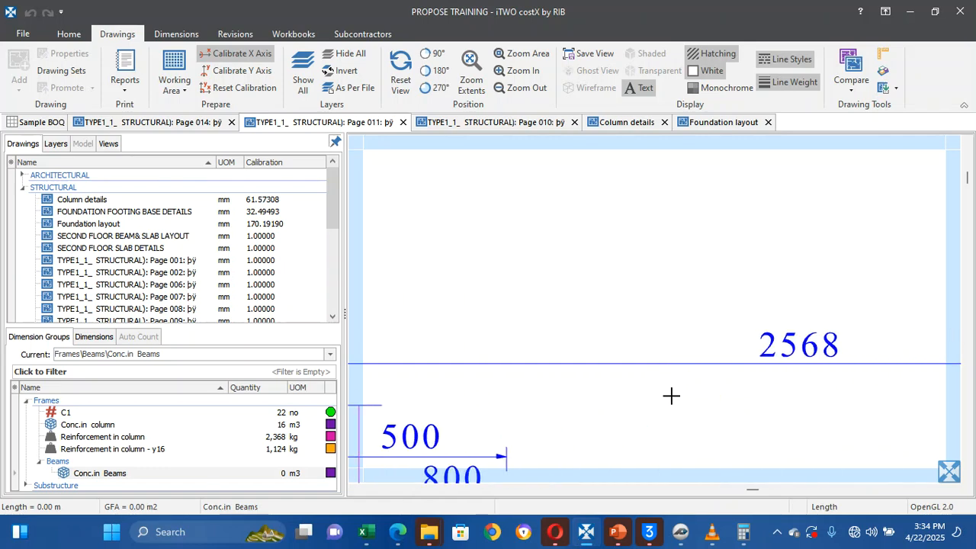
pyautogui.scroll(-2, 670, 395)
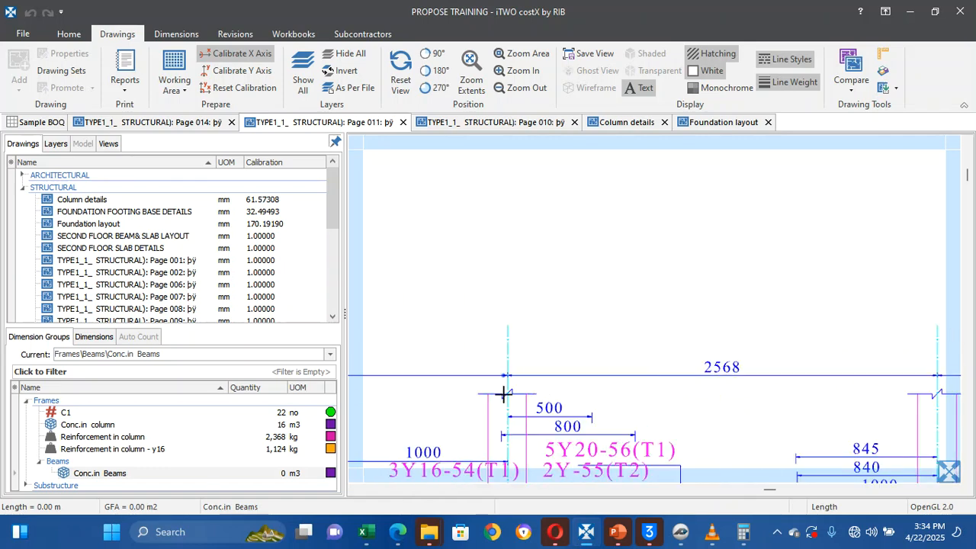
pyautogui.scroll(3, 503, 395)
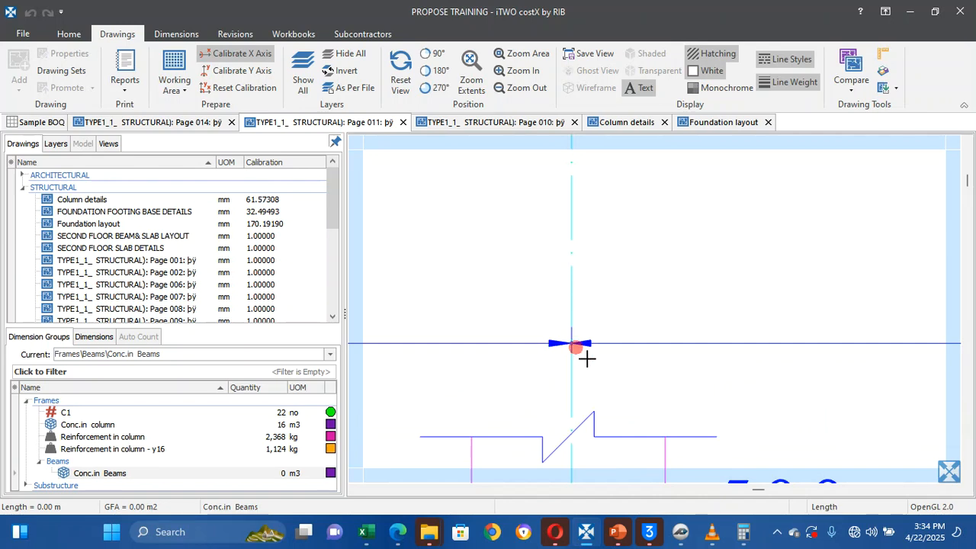
pyautogui.scroll(-3, 586, 358)
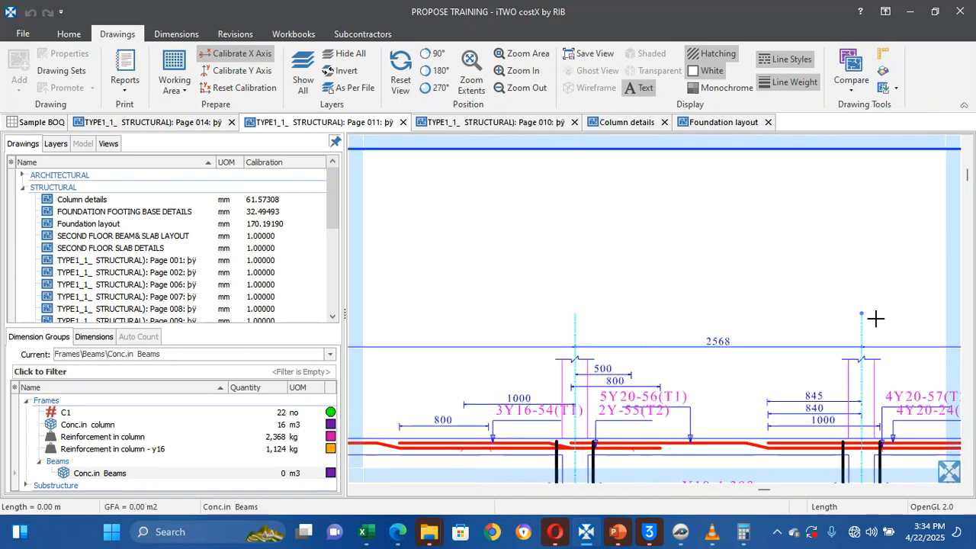
pyautogui.scroll(3, 882, 353)
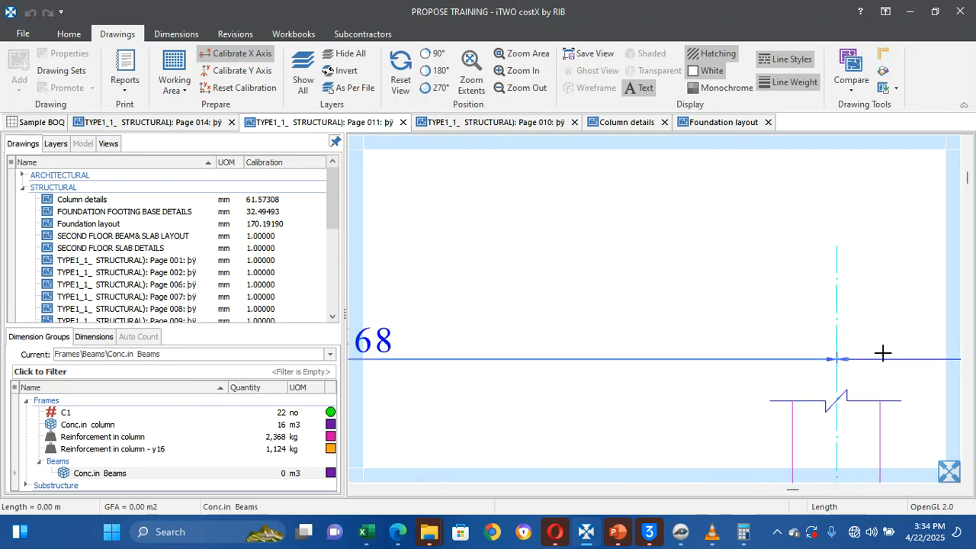
pyautogui.scroll(2, 851, 365)
pyautogui.click(840, 365)
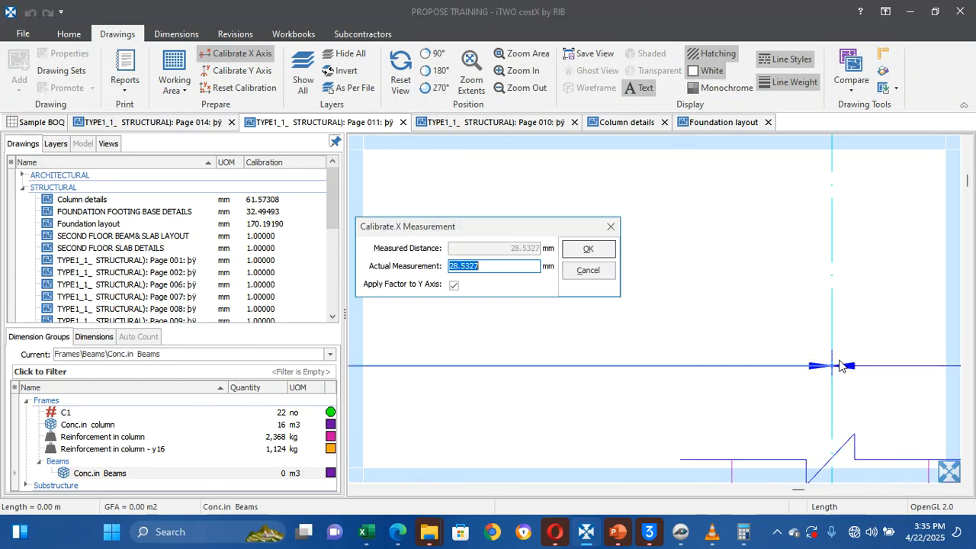
pyautogui.click(586, 277)
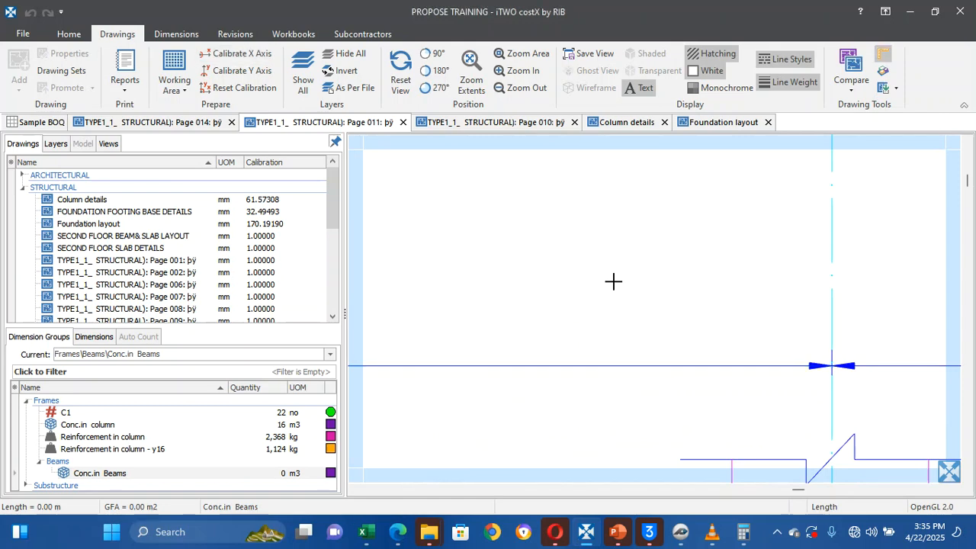
# Calibrate the drawing's X axis against the 2568 mm grid spacing above beam 1B14A, applying the factor to the Y axis
pyautogui.scroll(-3, 612, 282)
pyautogui.scroll(3, 521, 290)
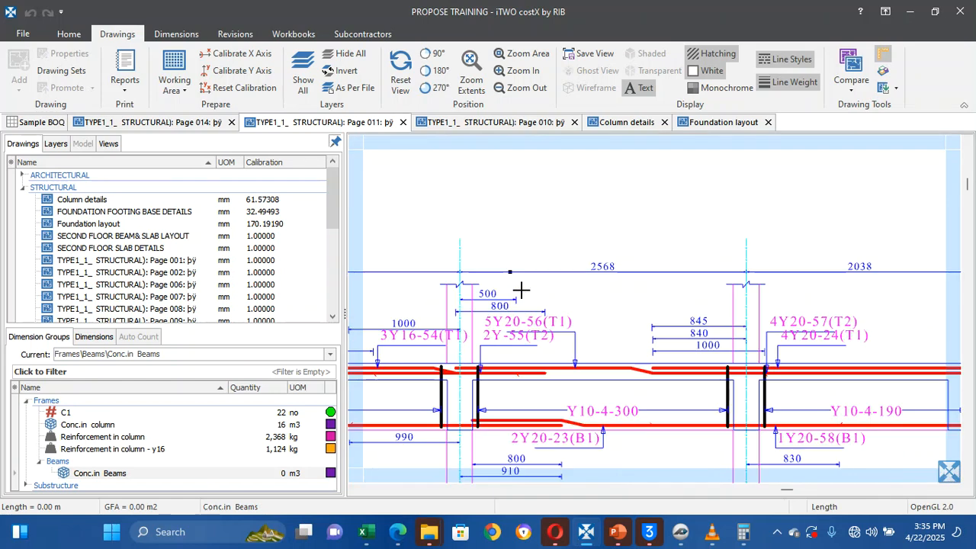
pyautogui.scroll(3, 480, 284)
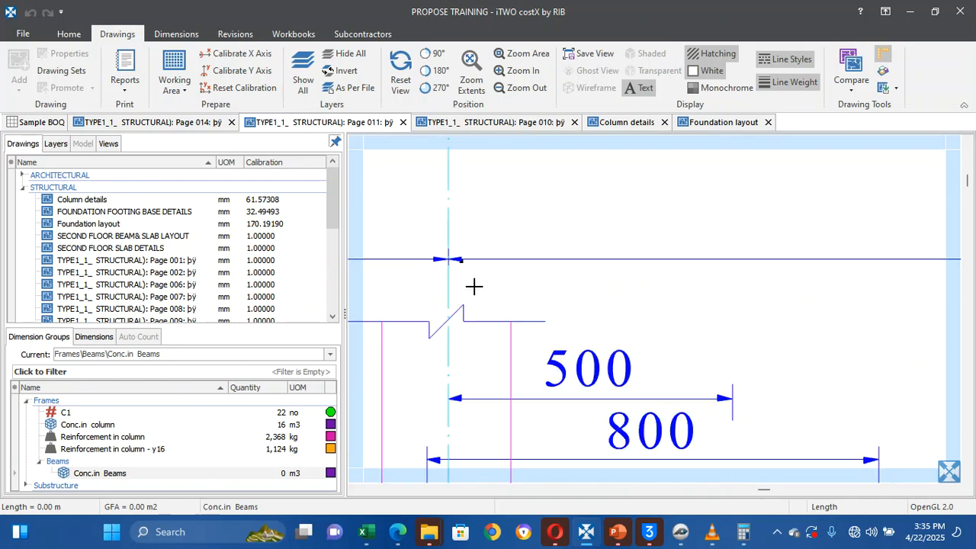
pyautogui.scroll(-2, 456, 283)
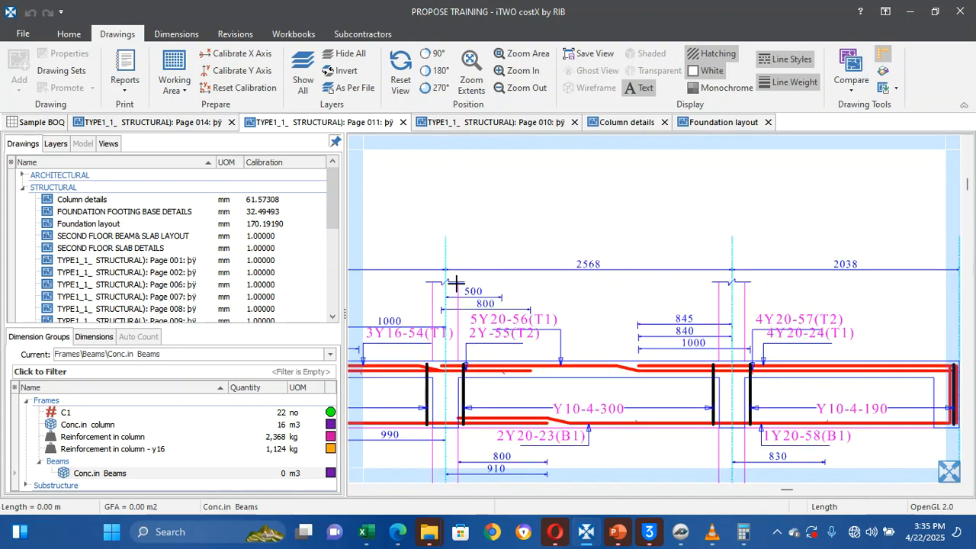
pyautogui.click(447, 268)
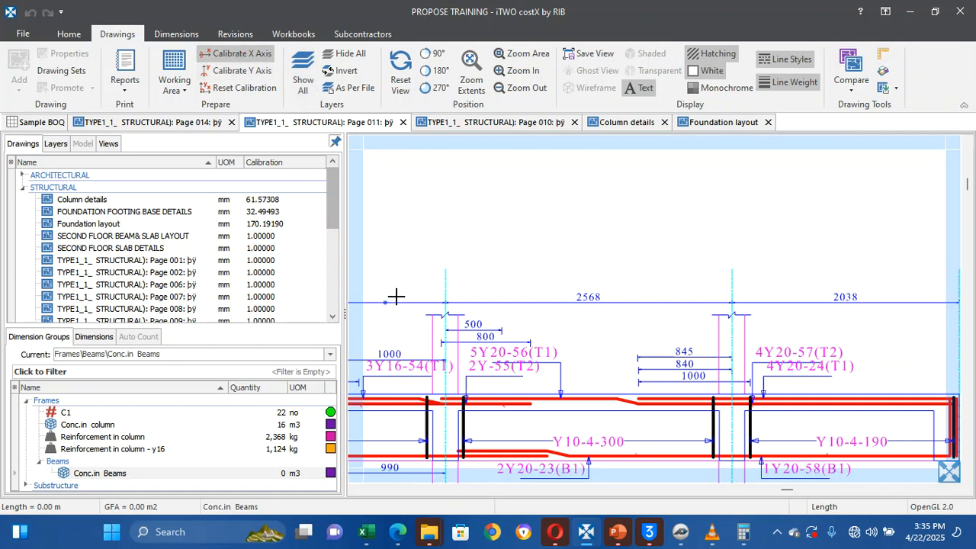
pyautogui.scroll(2, 456, 305)
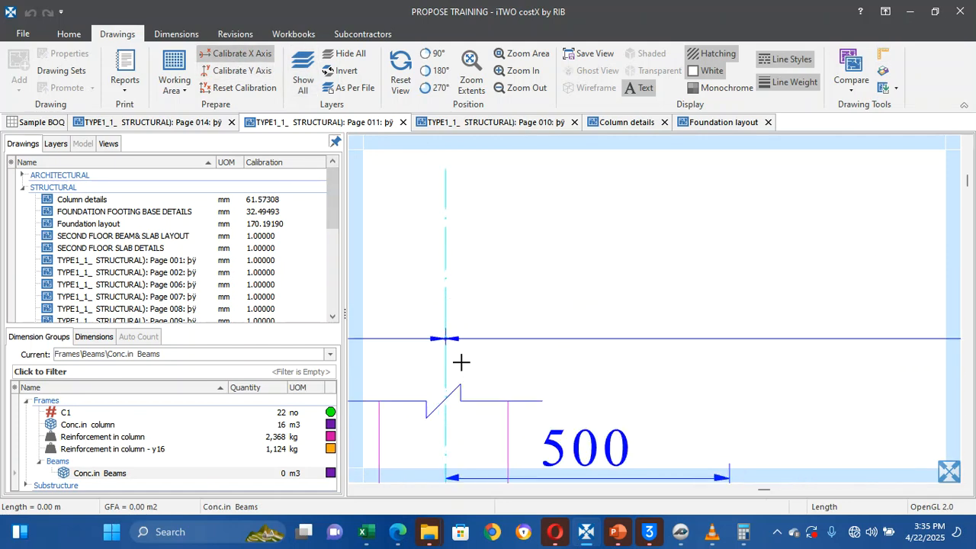
pyautogui.click(450, 348)
pyautogui.scroll(-3, 534, 351)
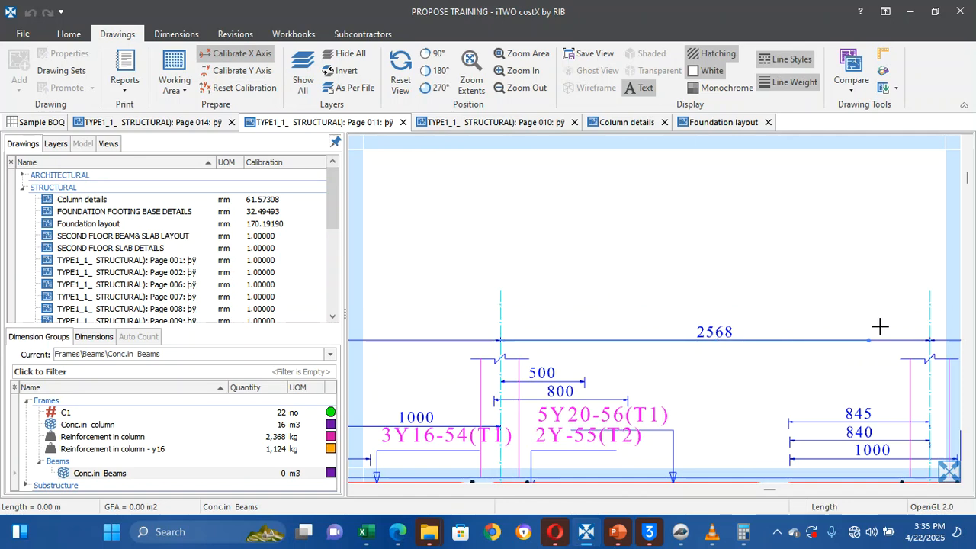
pyautogui.scroll(2, 942, 347)
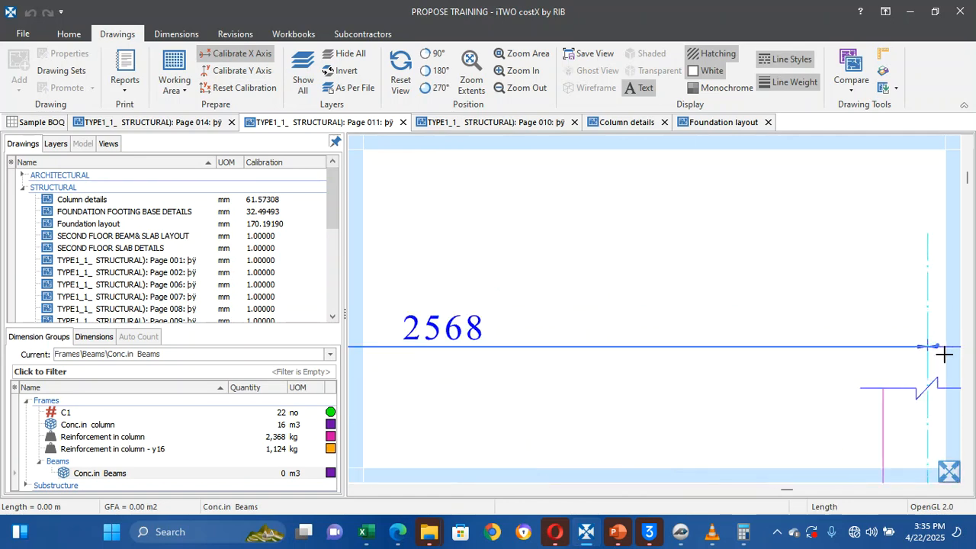
pyautogui.click(939, 355)
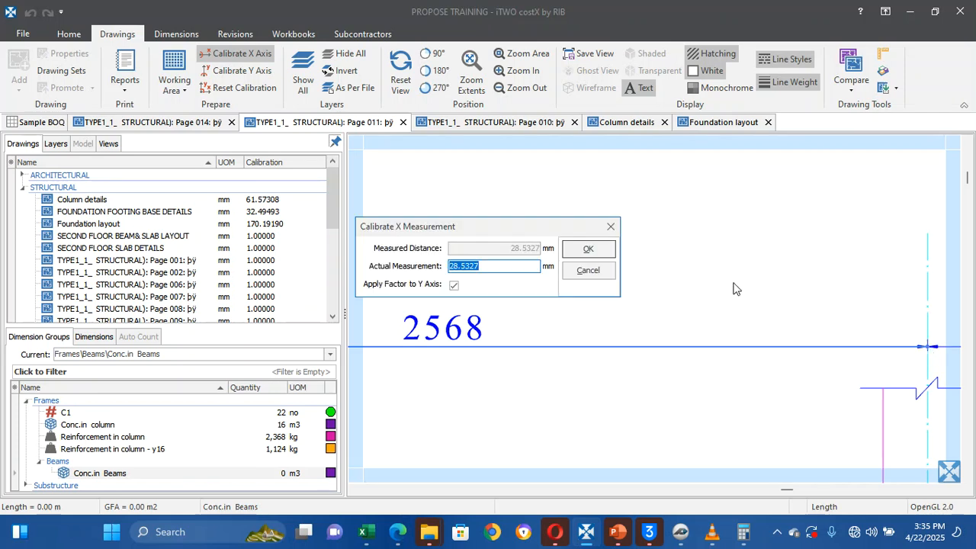
pyautogui.write('2568')
pyautogui.click(594, 254)
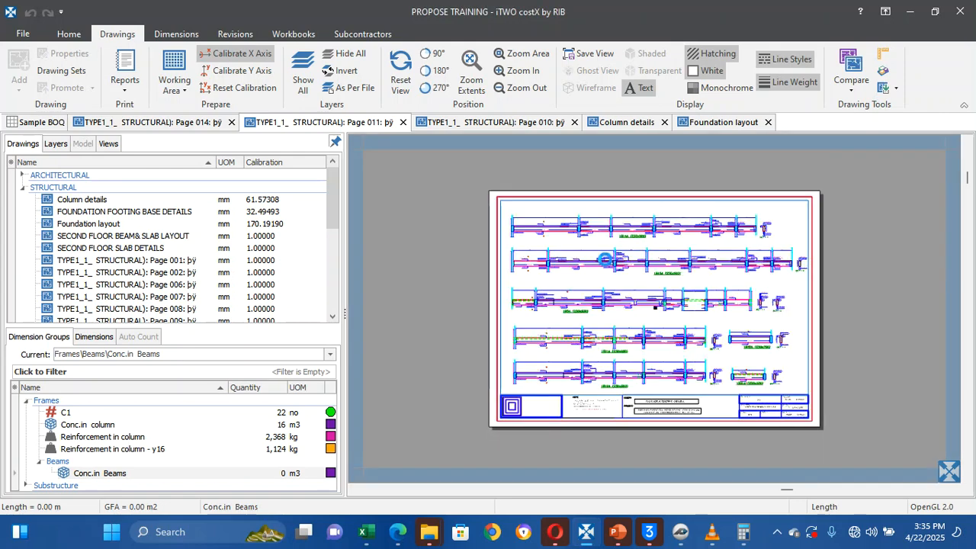
# Check the calibration by measuring the 600 mm height dimension of section (J) 1 - 1 with the ruler
pyautogui.scroll(5, 745, 236)
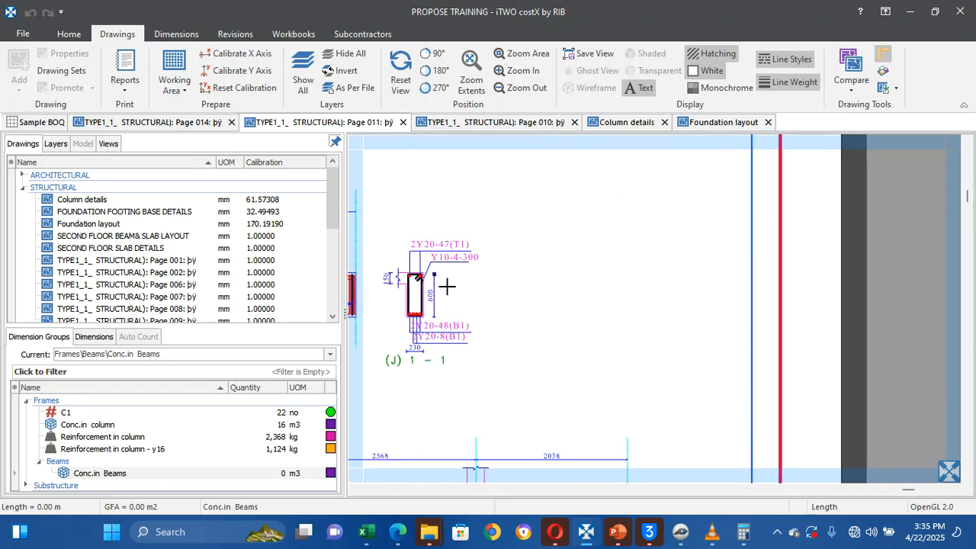
pyautogui.scroll(3, 447, 286)
pyautogui.click(430, 269)
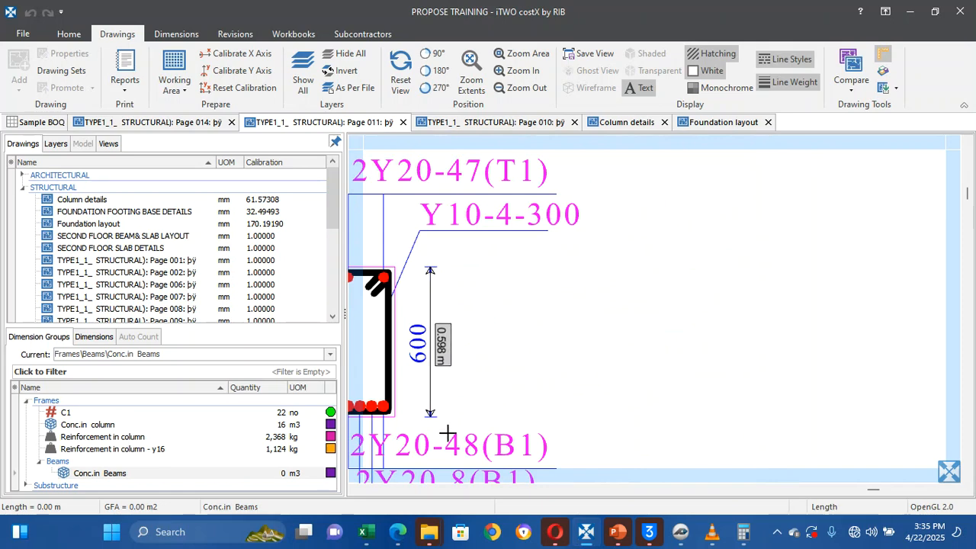
pyautogui.scroll(2, 446, 434)
pyautogui.scroll(-5, 427, 412)
pyautogui.scroll(3, 430, 415)
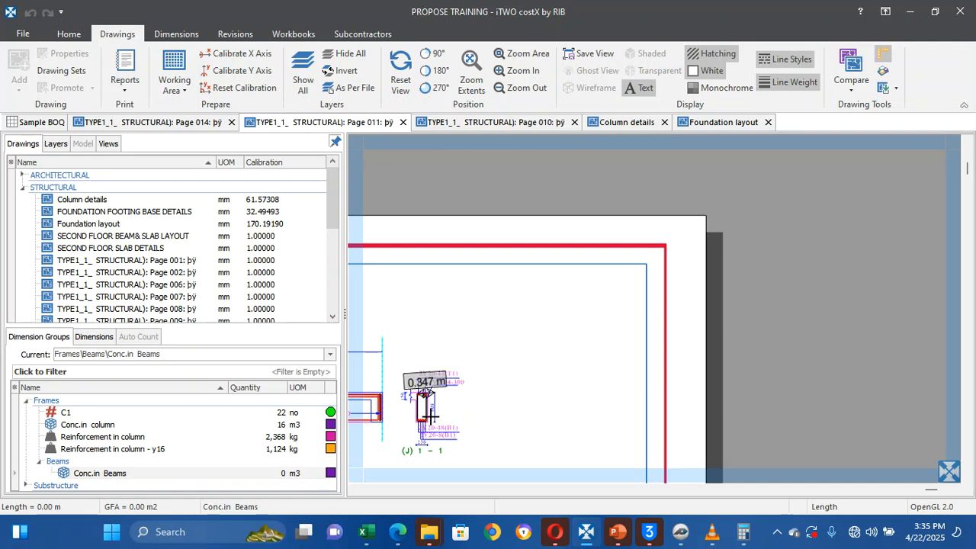
pyautogui.press('Down')
pyautogui.press('Down')
pyautogui.press('Down')
pyautogui.press('Down')
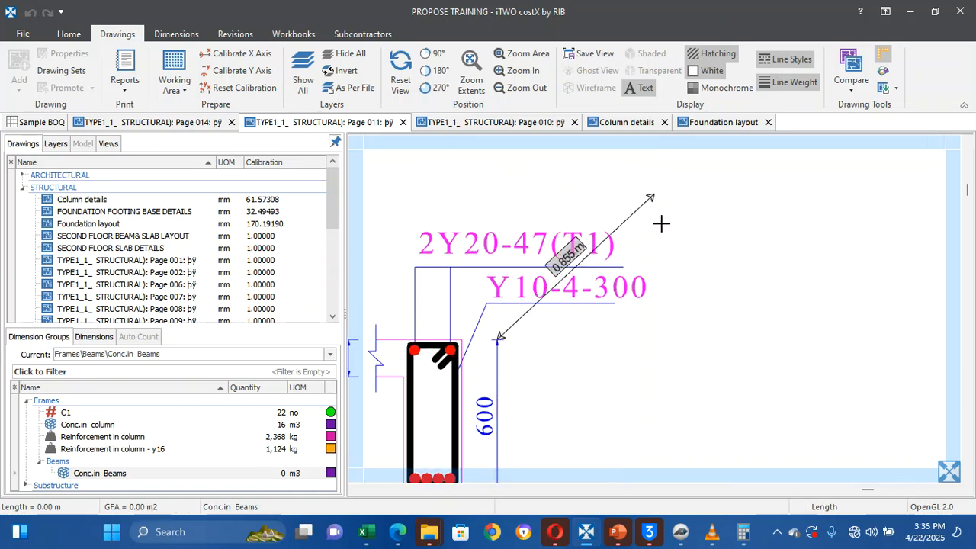
pyautogui.press('Escape')
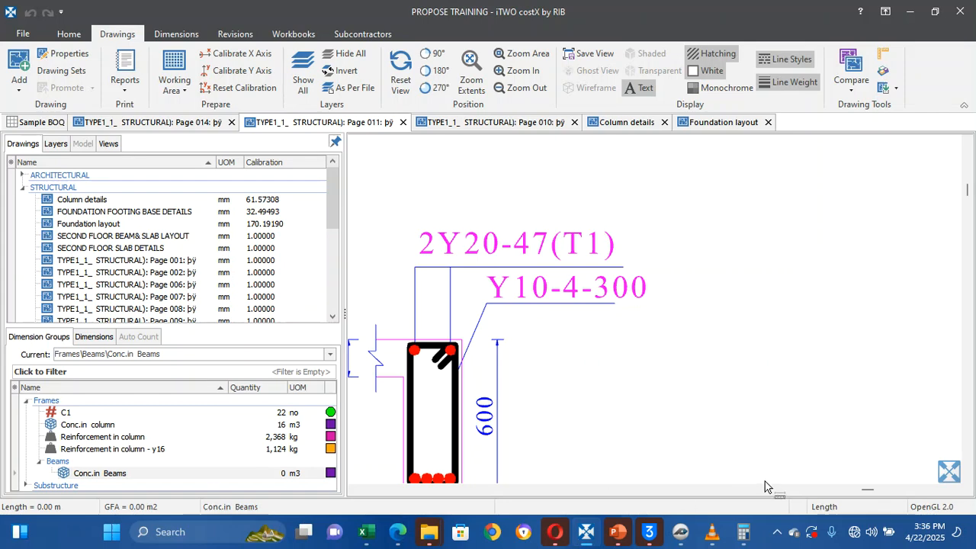
pyautogui.click(777, 531)
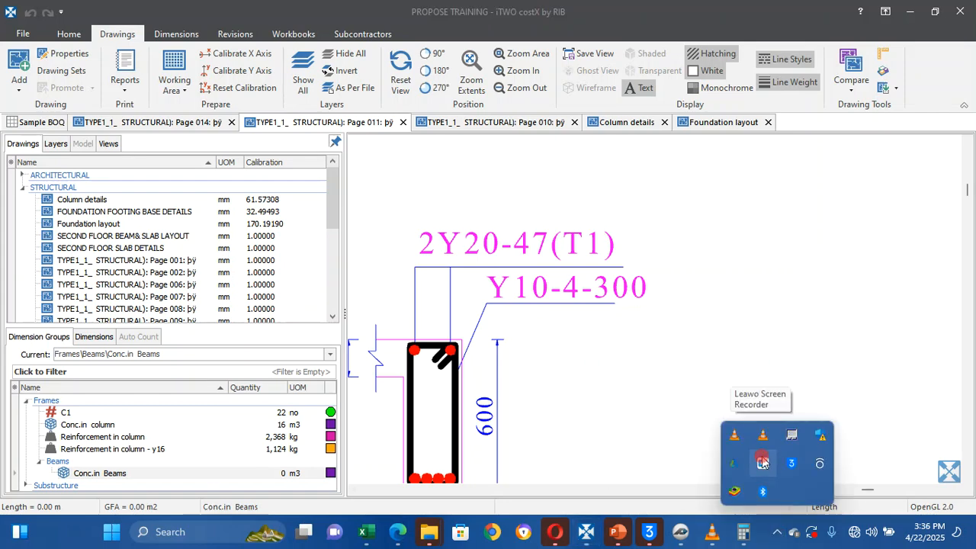
pyautogui.click(762, 434)
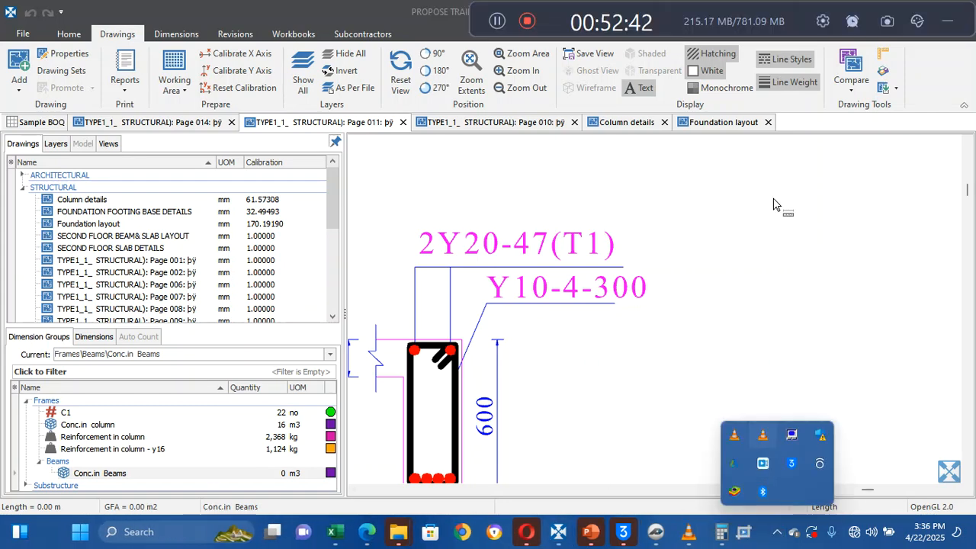
pyautogui.click(950, 24)
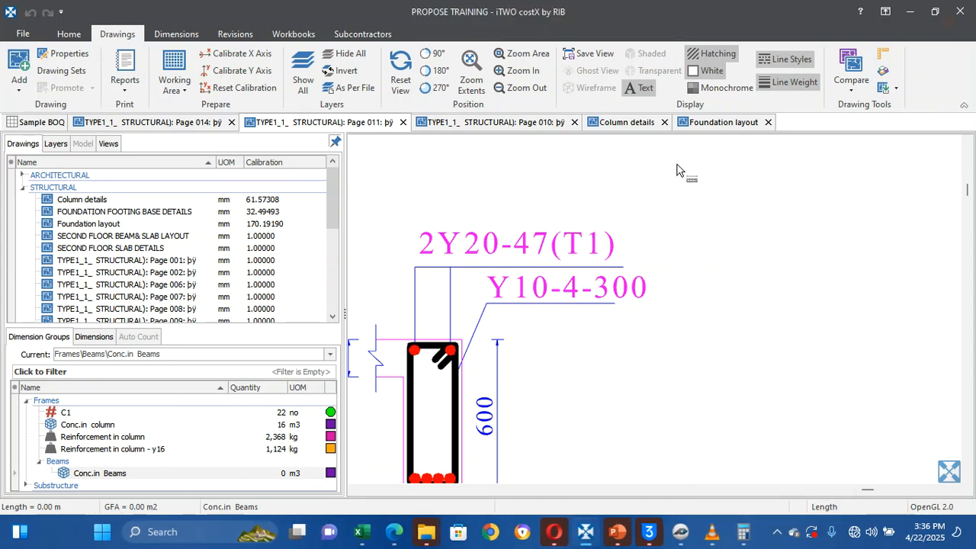
# Set the Conc.in Beams group's default width to 0.23 m and height to 0.45 m, applying the new height to existing dimensions
pyautogui.scroll(-5, 512, 228)
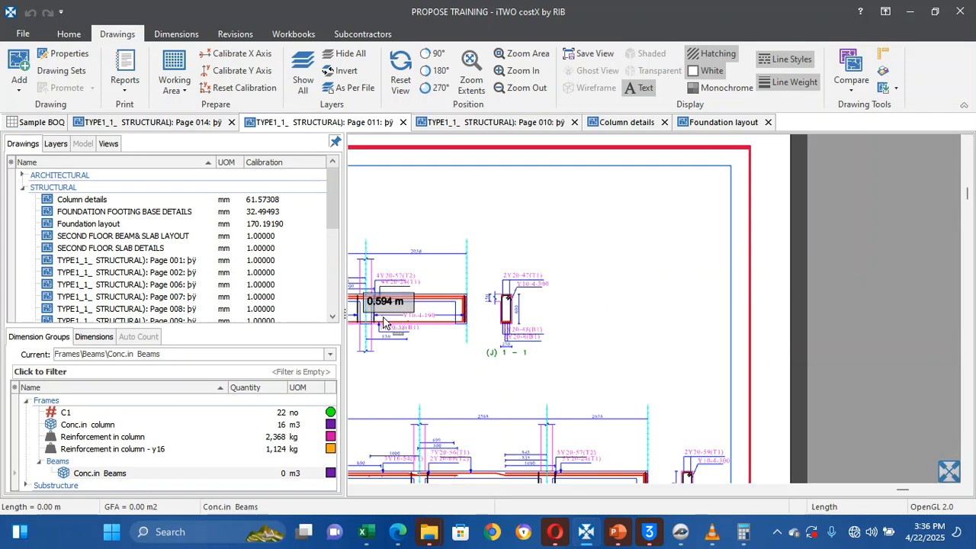
pyautogui.hscroll(-10, 384, 322)
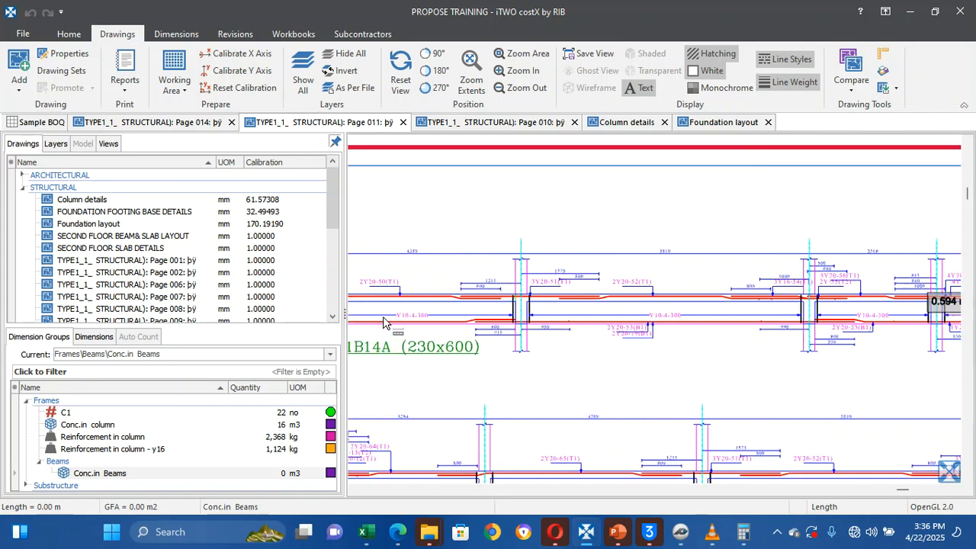
pyautogui.hscroll(-1, 383, 322)
pyautogui.click(170, 474)
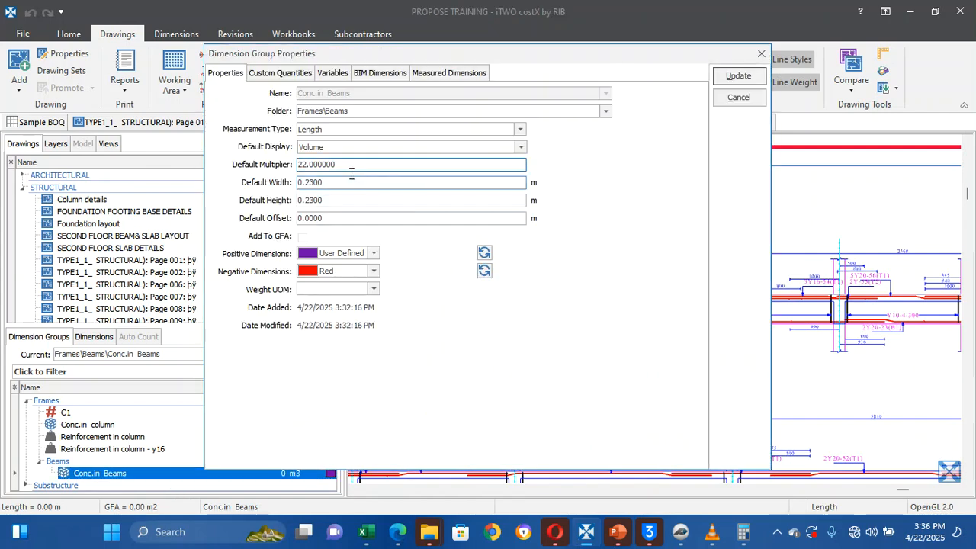
pyautogui.click(356, 184)
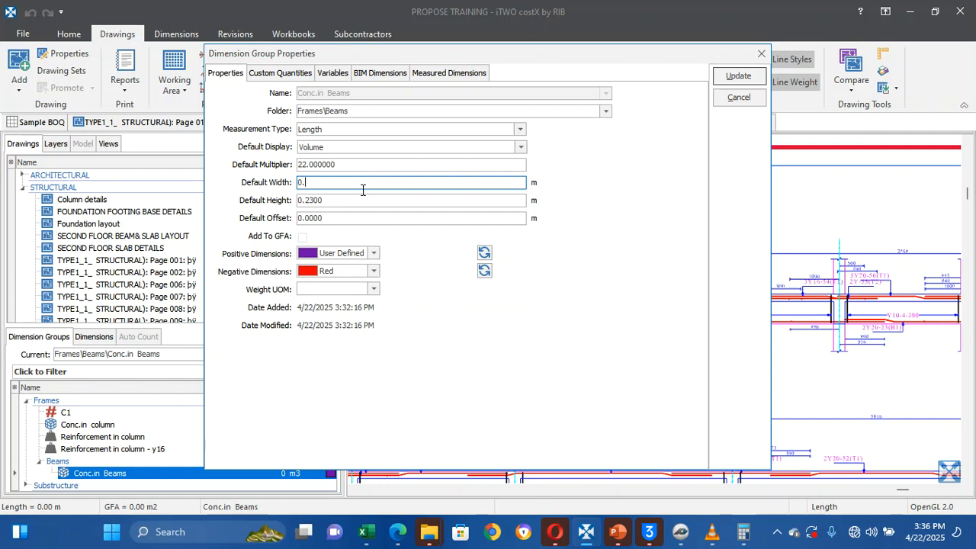
pyautogui.click(340, 201)
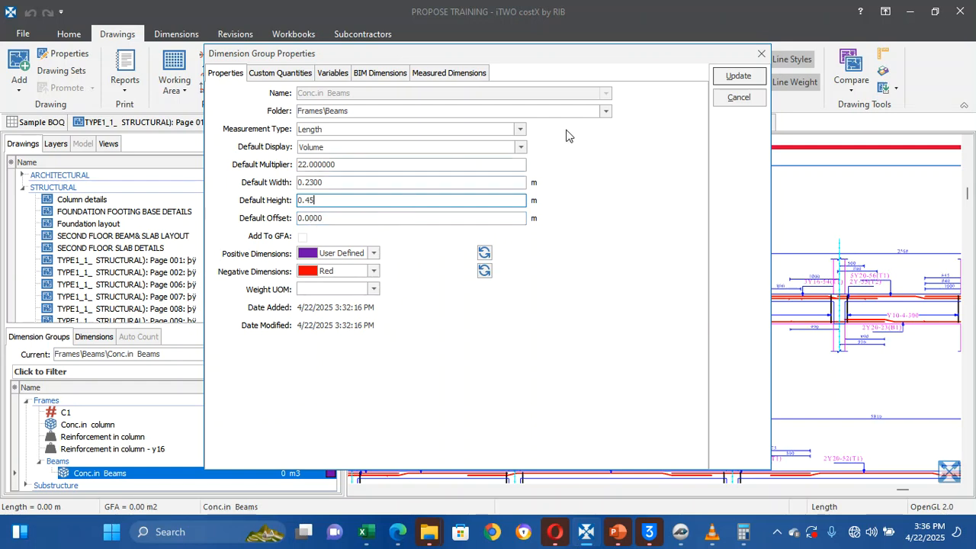
pyautogui.click(733, 76)
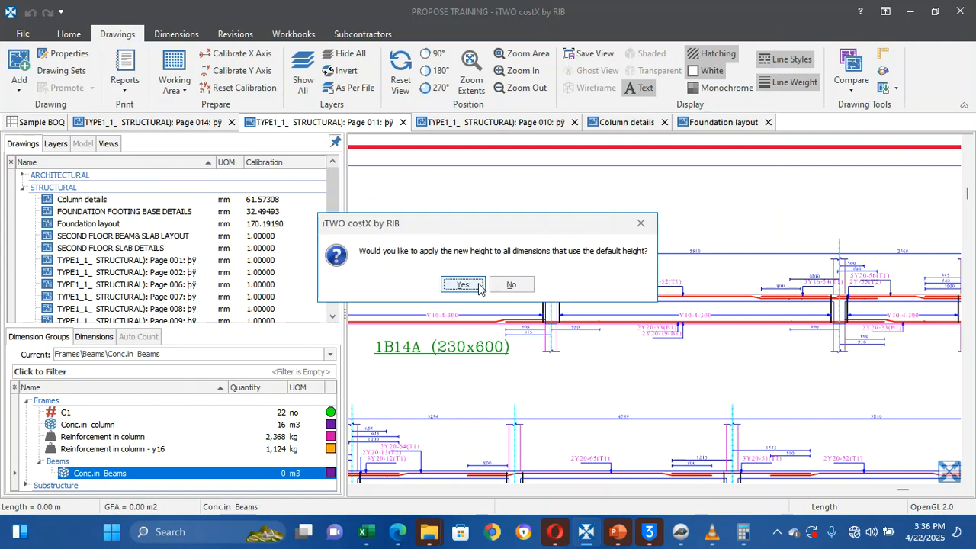
pyautogui.click(463, 285)
# Add a point-mode length dimension to Conc.in Beams along the top edge of beam 1B14A, from one end to the other
pyautogui.scroll(-5, 480, 287)
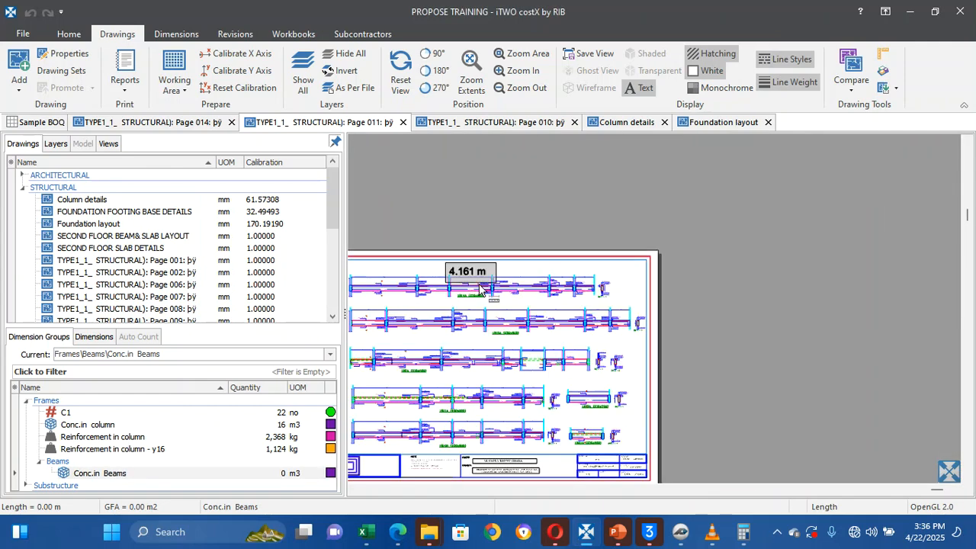
pyautogui.press('Left')
pyautogui.press('Left')
pyautogui.press('Left')
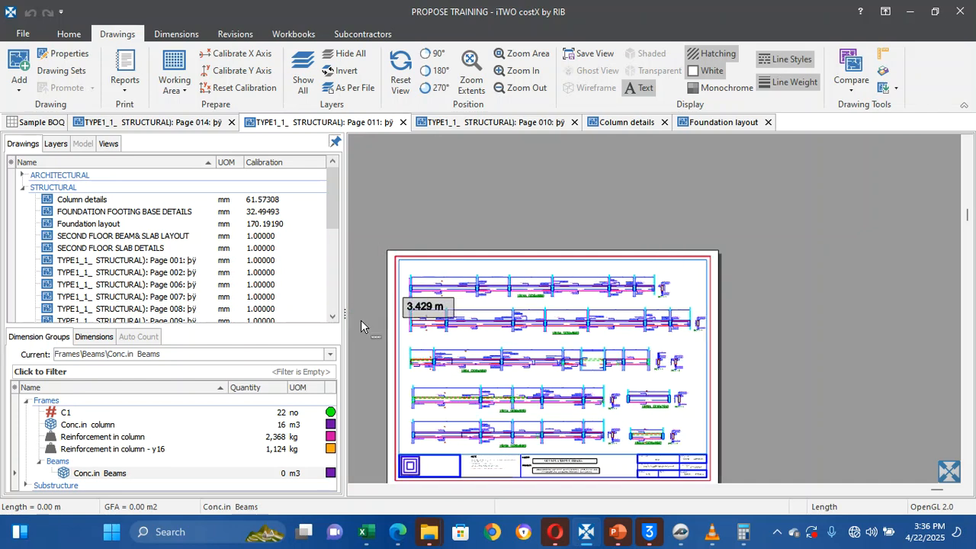
pyautogui.scroll(5, 450, 276)
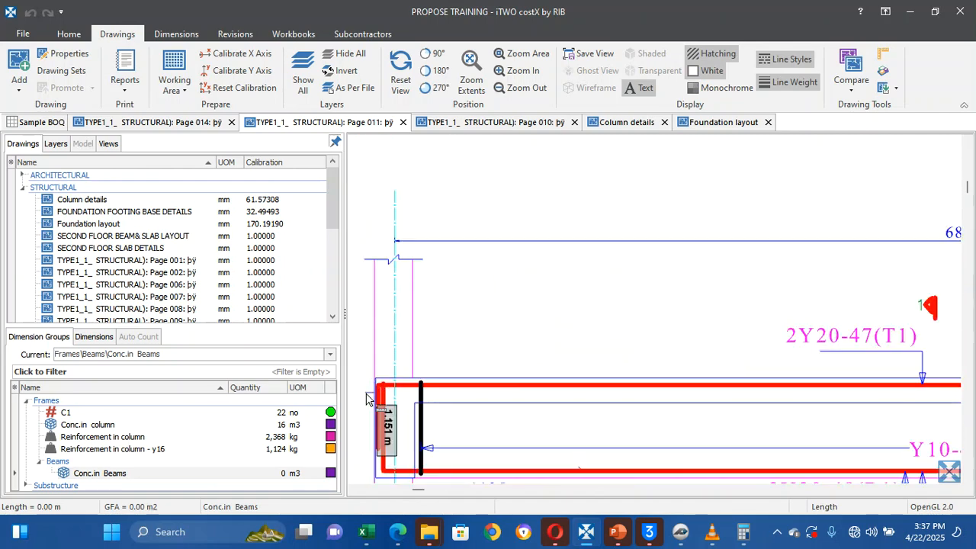
pyautogui.click(180, 33)
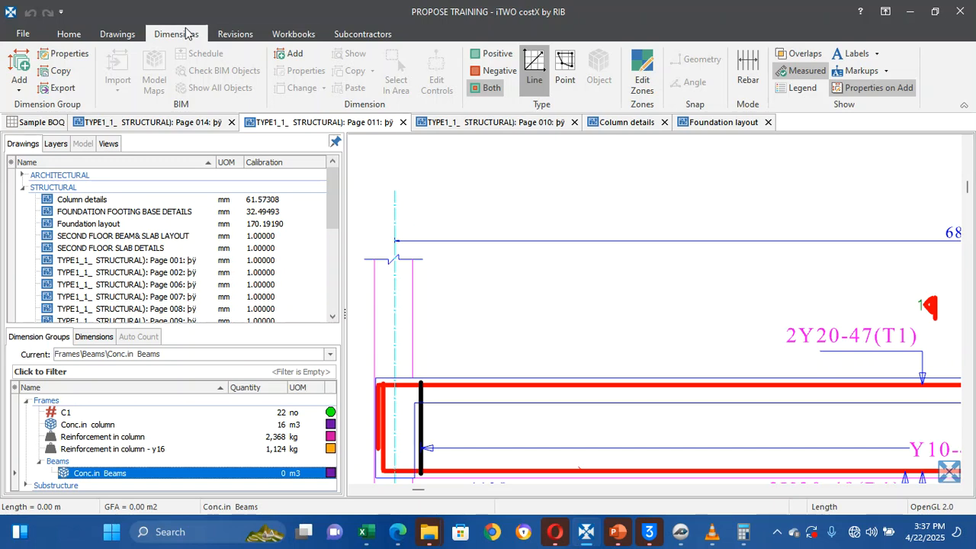
pyautogui.click(577, 62)
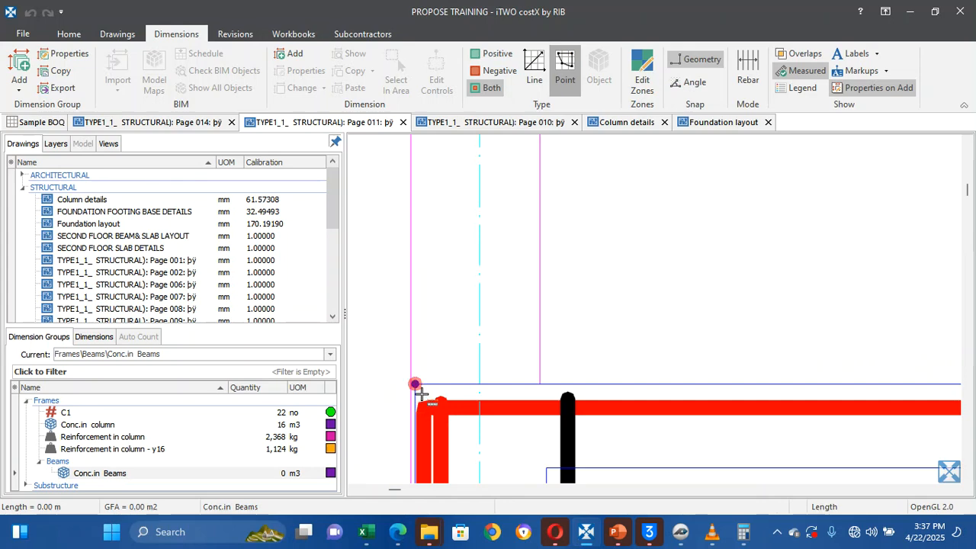
pyautogui.scroll(-5, 419, 389)
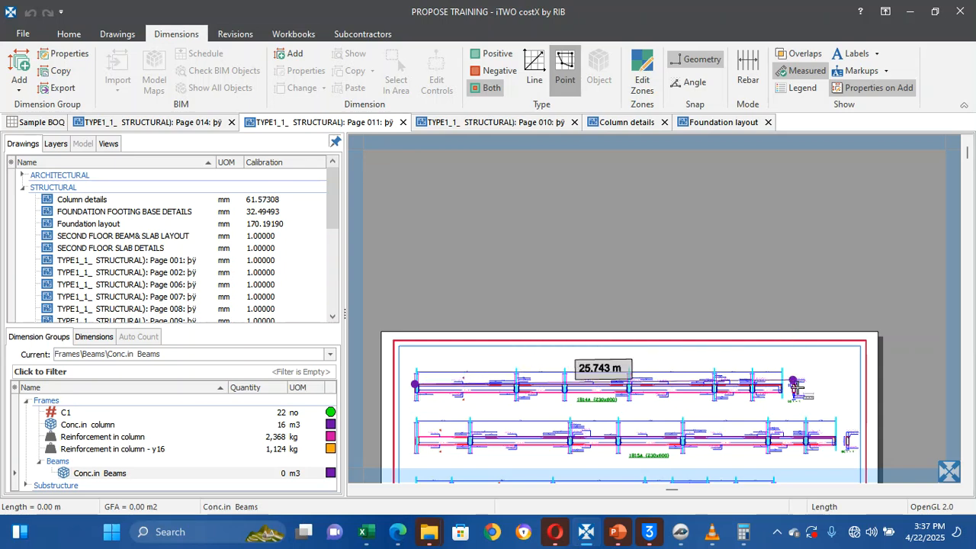
pyautogui.scroll(5, 795, 389)
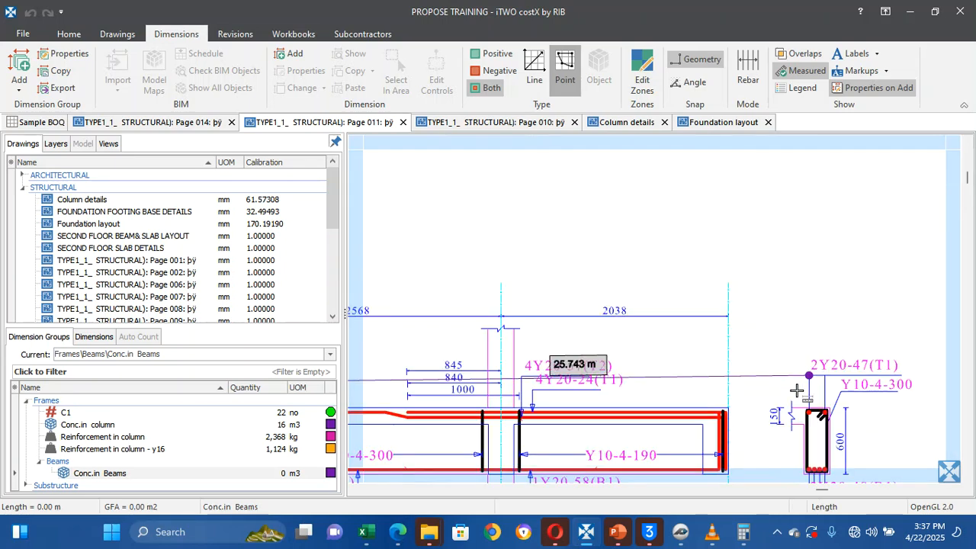
pyautogui.scroll(3, 730, 412)
pyautogui.doubleClick(728, 428)
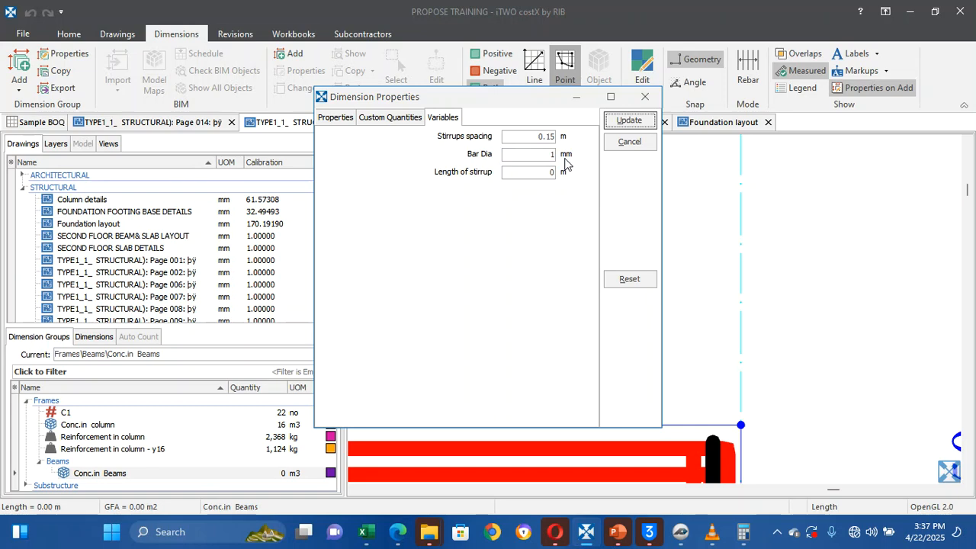
# Override the default multiplier of the new beam 1B14A length dimension with a multiplier of 1
pyautogui.click(336, 118)
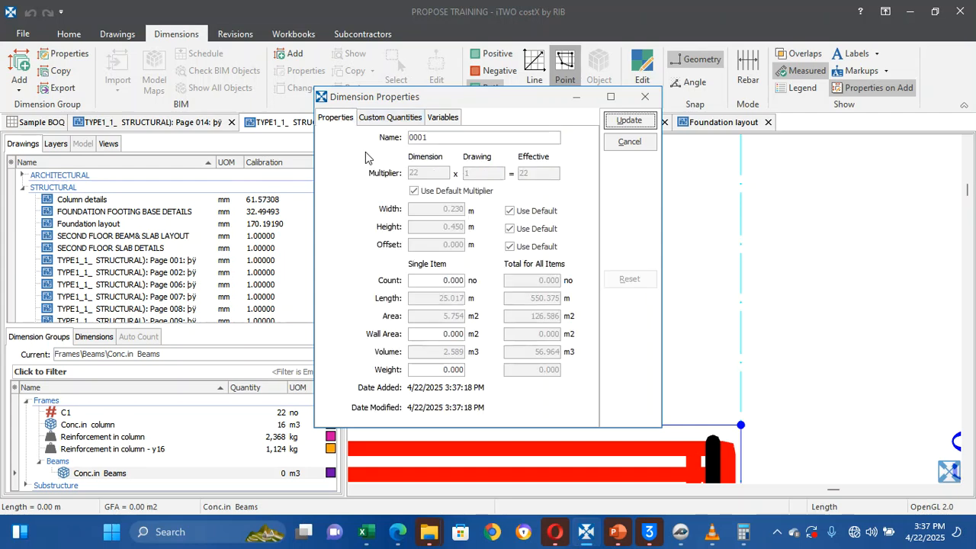
pyautogui.click(414, 191)
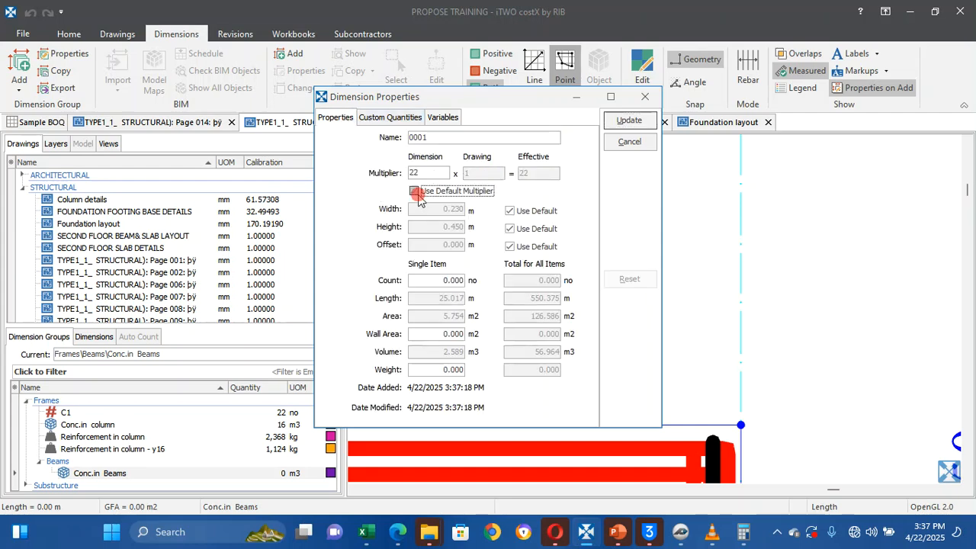
pyautogui.click(430, 172)
pyautogui.moveTo(434, 175); pyautogui.dragTo(389, 176)
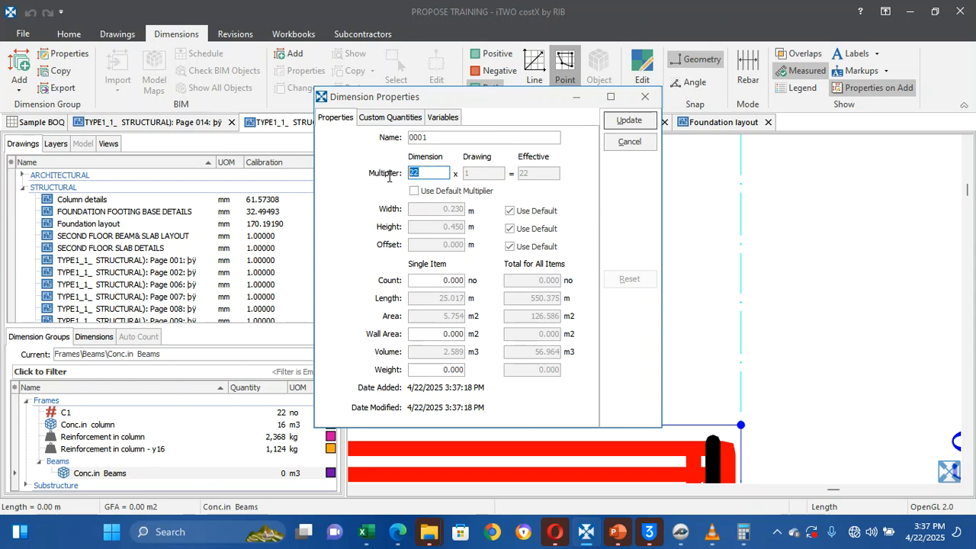
pyautogui.write('1')
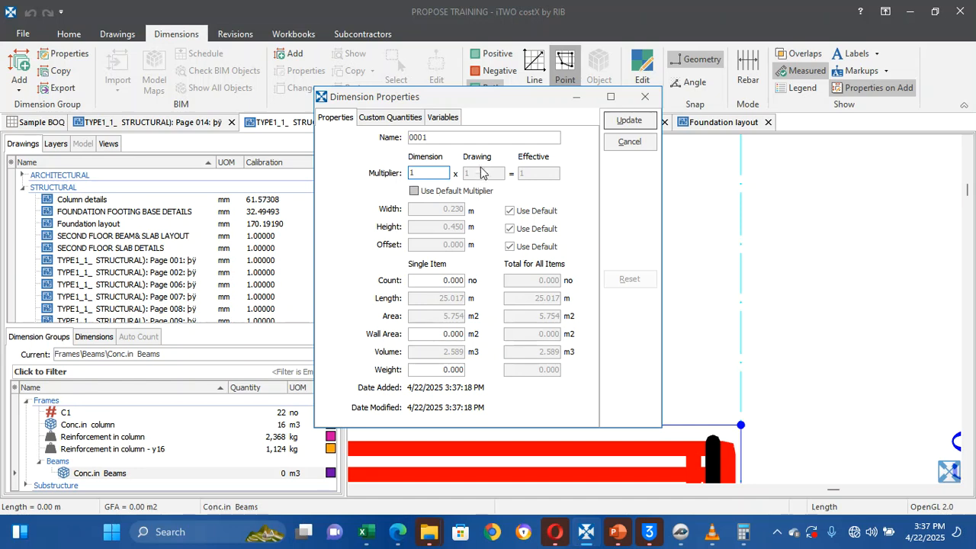
pyautogui.click(623, 119)
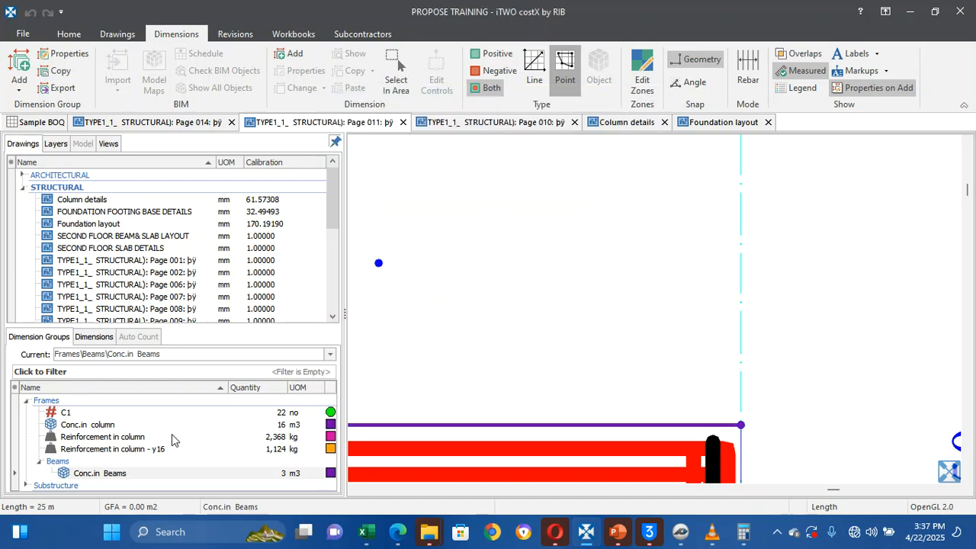
# Set the Conc.in Beams group's default multiplier to 1, applying it to all dimensions that use the default
pyautogui.doubleClick(144, 474)
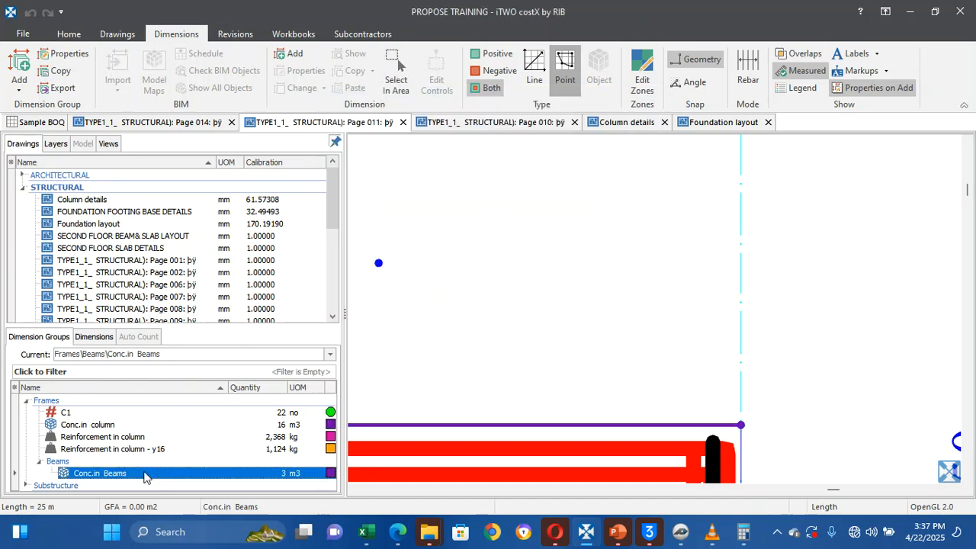
pyautogui.click(340, 165)
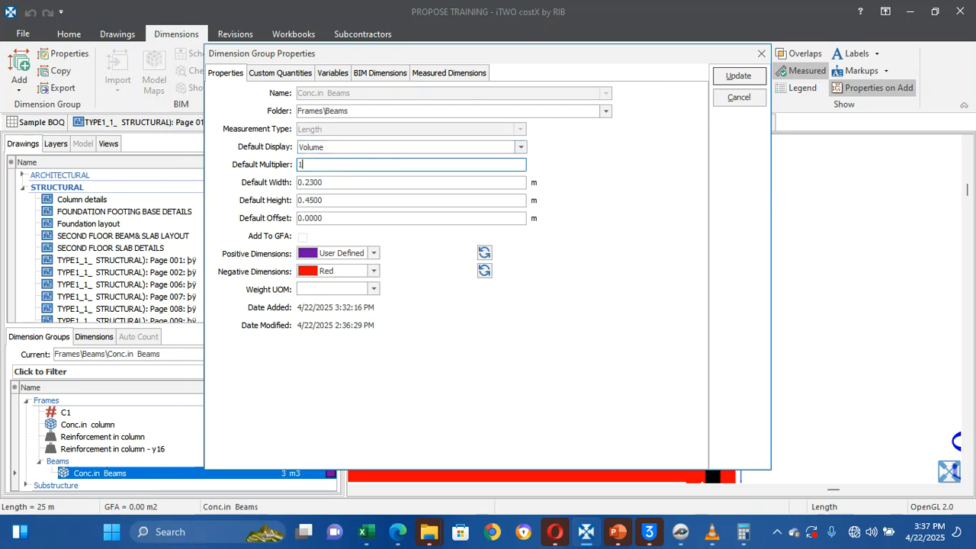
pyautogui.click(734, 75)
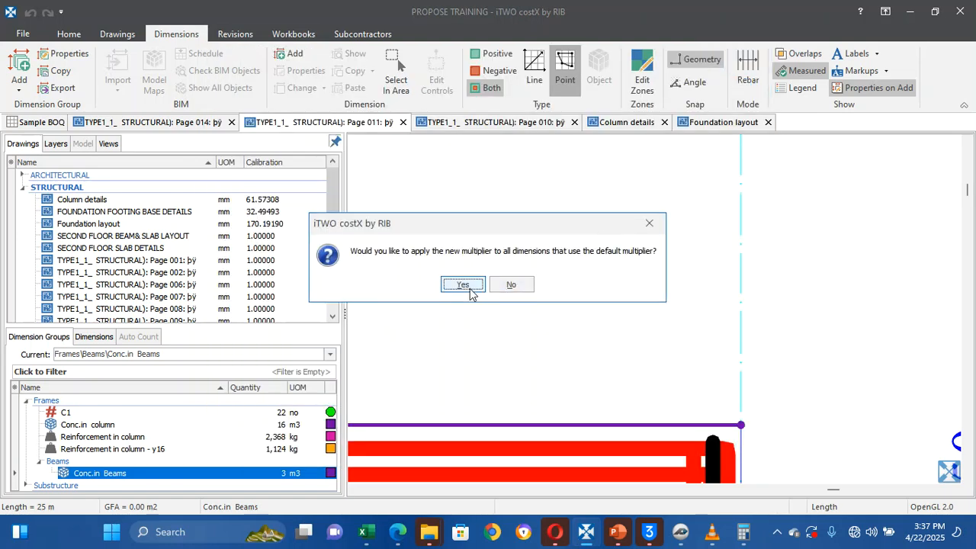
pyautogui.click(462, 284)
# Measure the height and width of the stirrup in section (J) 1 - 1 with the ruler
pyautogui.scroll(-2, 470, 290)
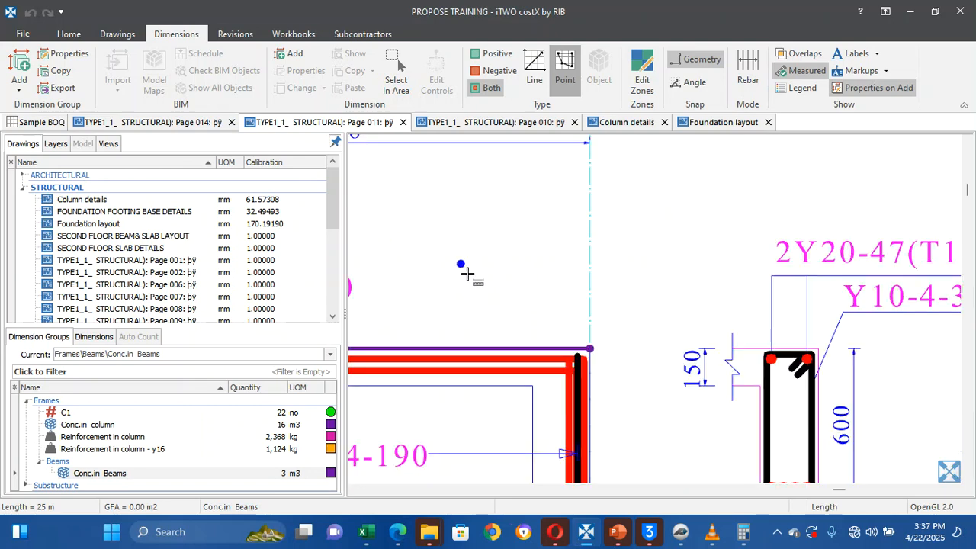
pyautogui.scroll(-3, 724, 340)
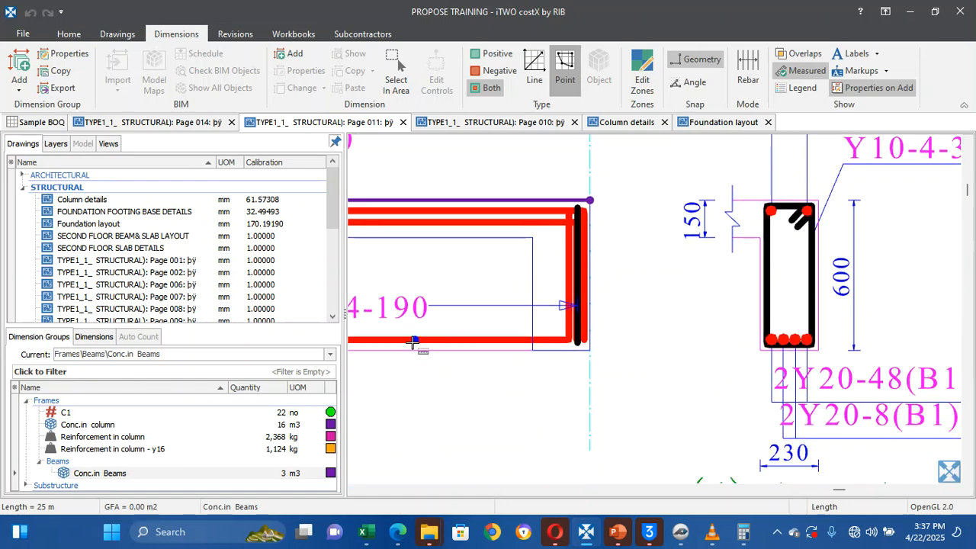
pyautogui.moveTo(274, 478)
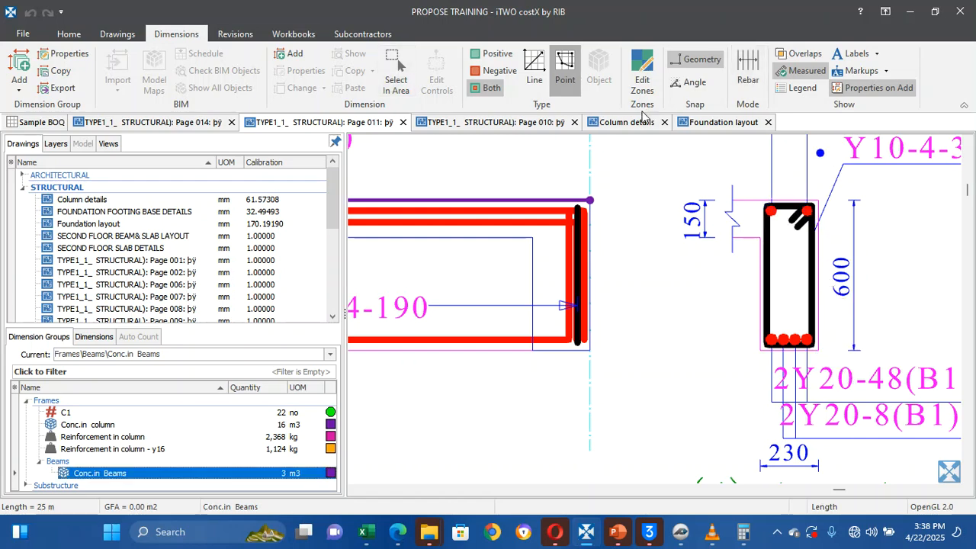
pyautogui.click(117, 33)
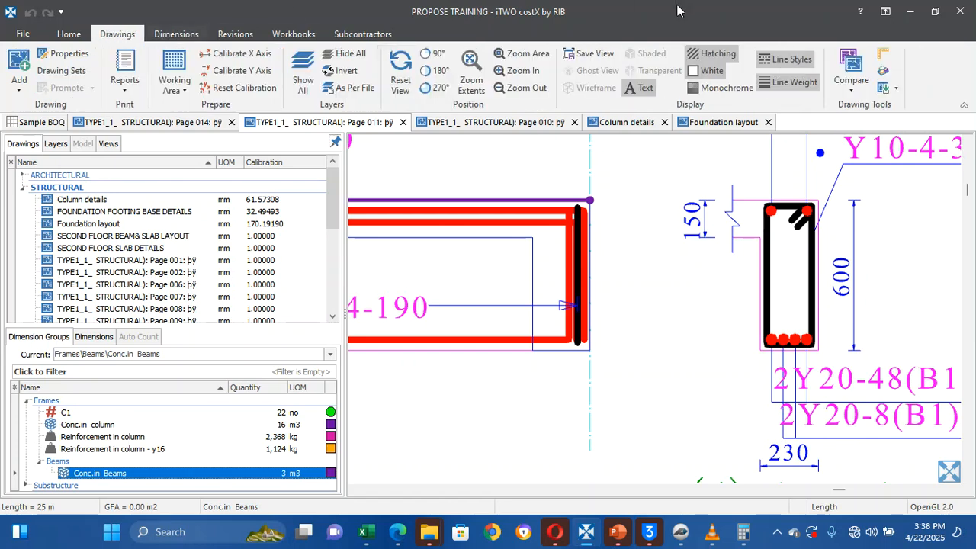
pyautogui.click(879, 55)
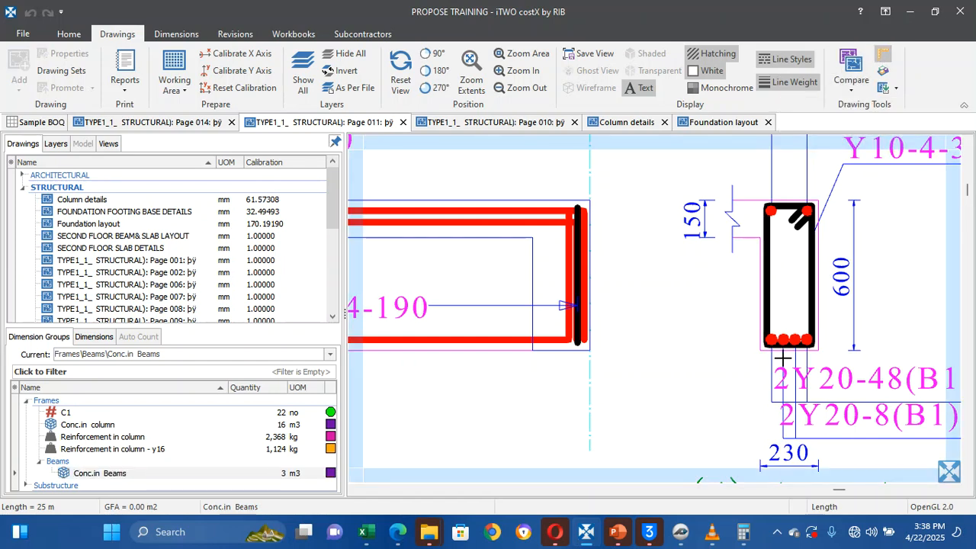
pyautogui.scroll(3, 772, 359)
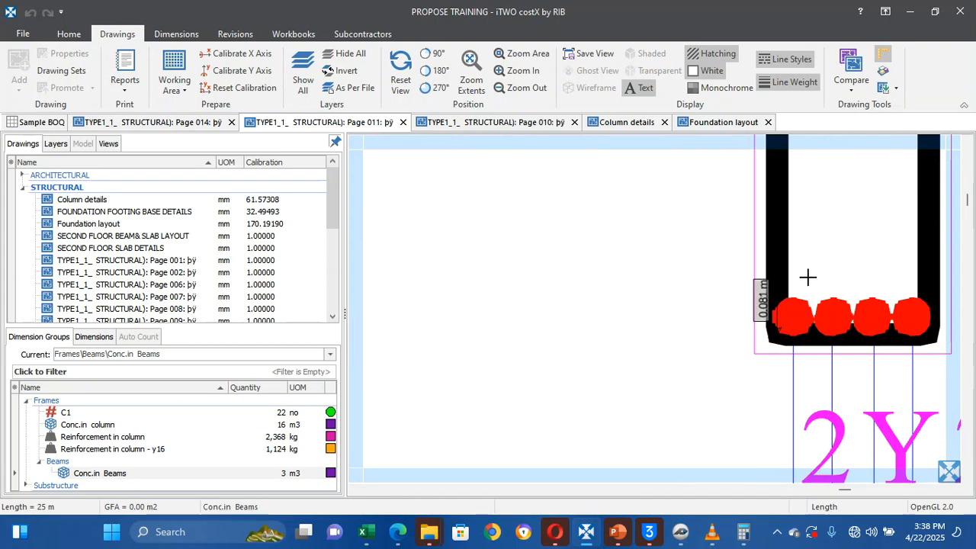
pyautogui.scroll(-3, 808, 280)
pyautogui.scroll(-1, 807, 263)
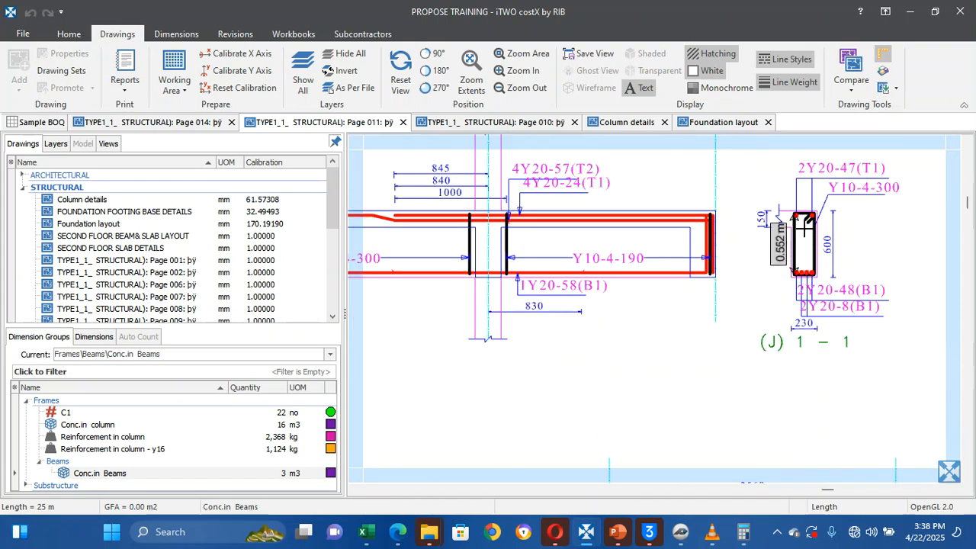
pyautogui.scroll(3, 805, 226)
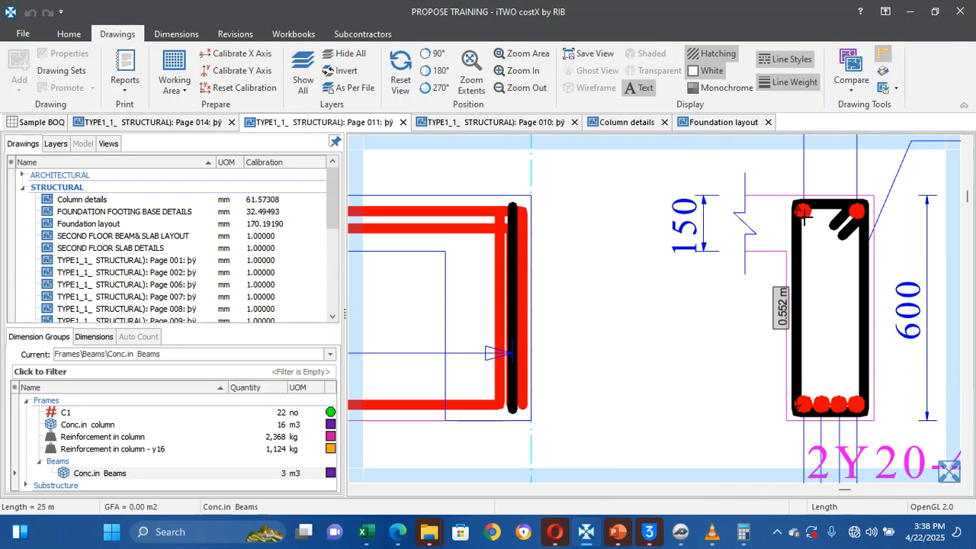
pyautogui.click(804, 216)
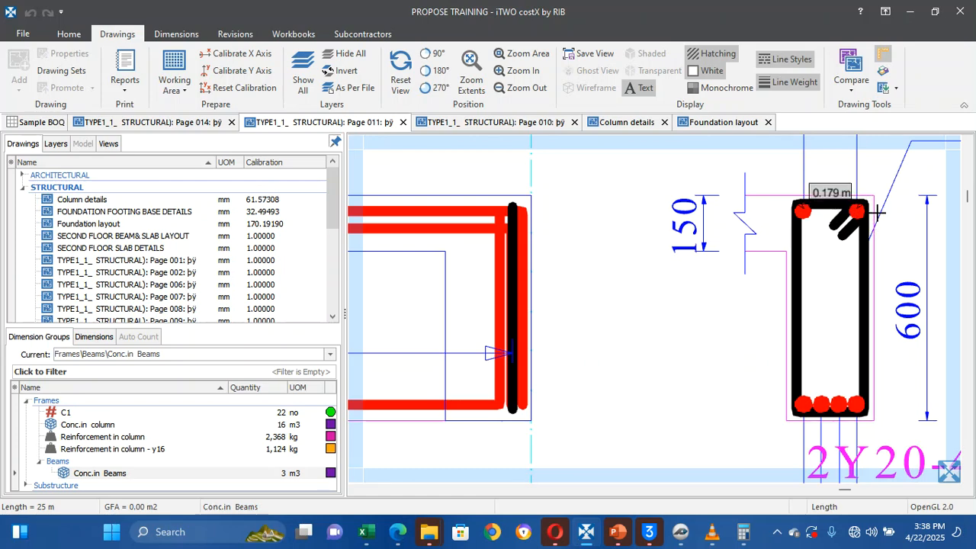
pyautogui.scroll(4, 878, 216)
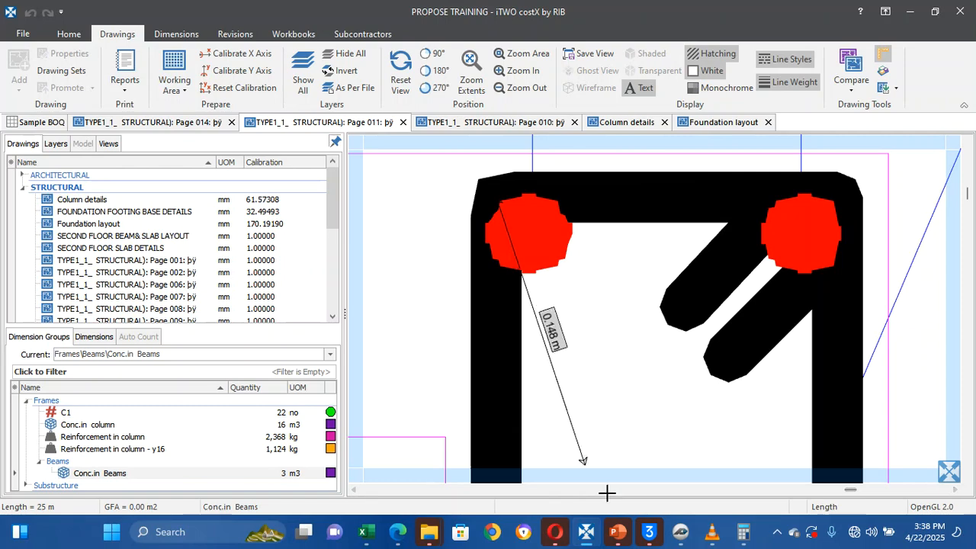
# Switch to Calculator and work out the stirrup's two vertical legs as 0.55 × 2
pyautogui.moveTo(743, 531)
pyautogui.moveTo(733, 499)
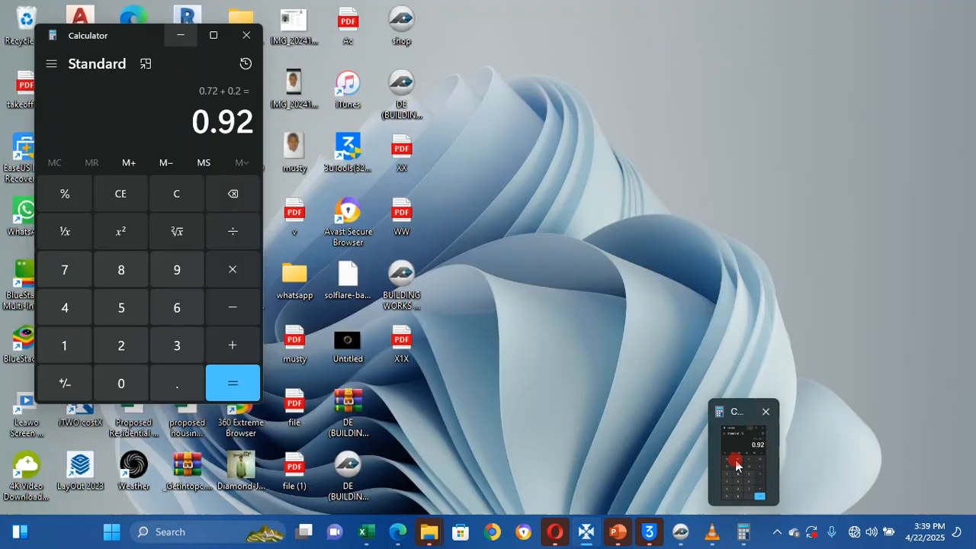
pyautogui.click(736, 466)
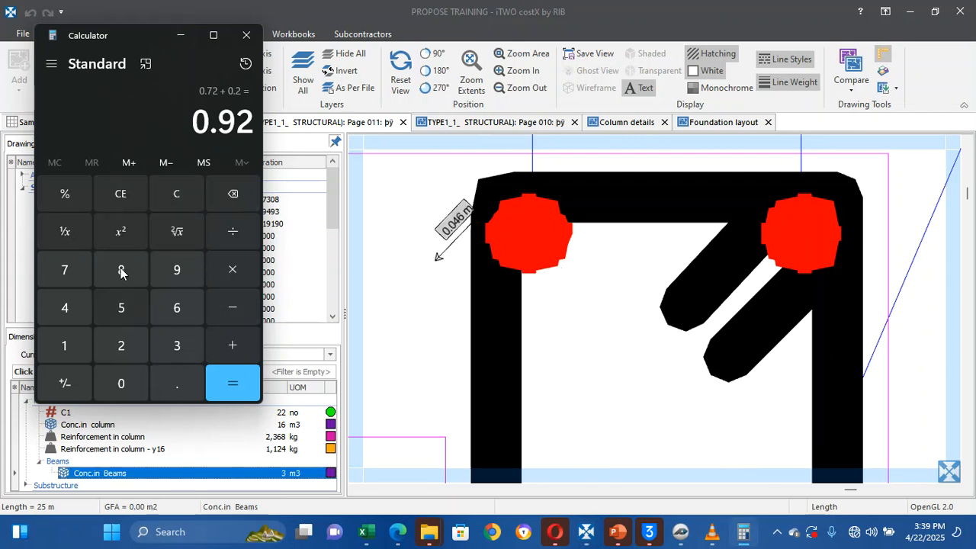
pyautogui.click(119, 195)
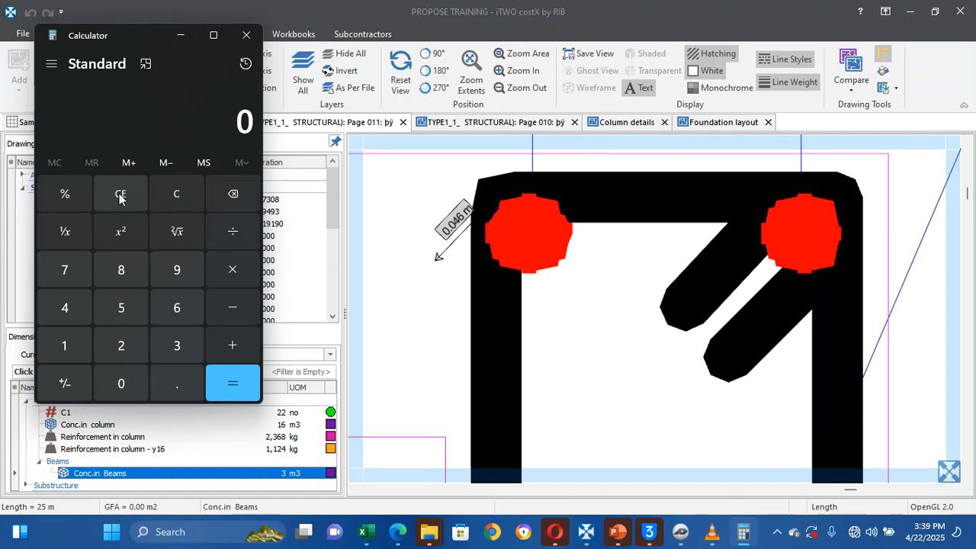
pyautogui.write('.55')
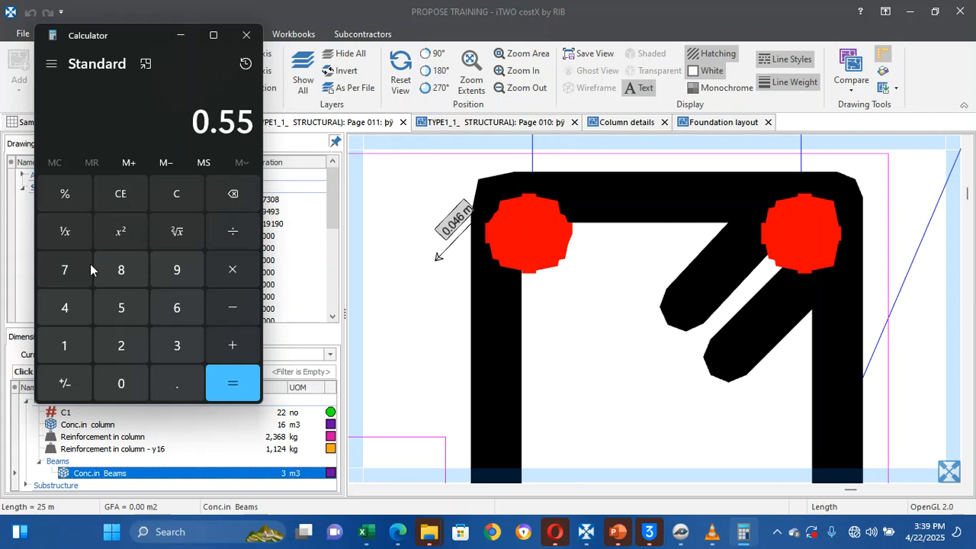
pyautogui.click(232, 276)
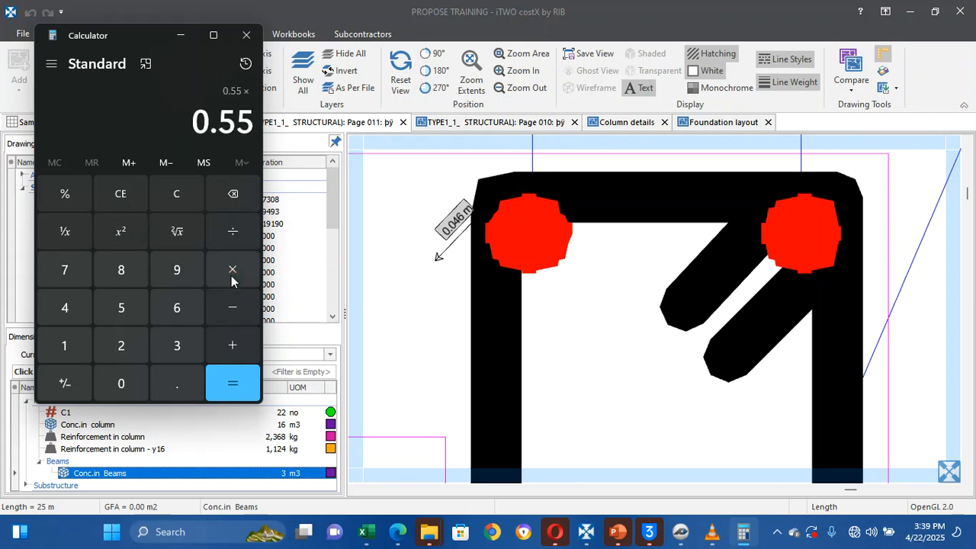
pyautogui.write('2')
pyautogui.click(239, 386)
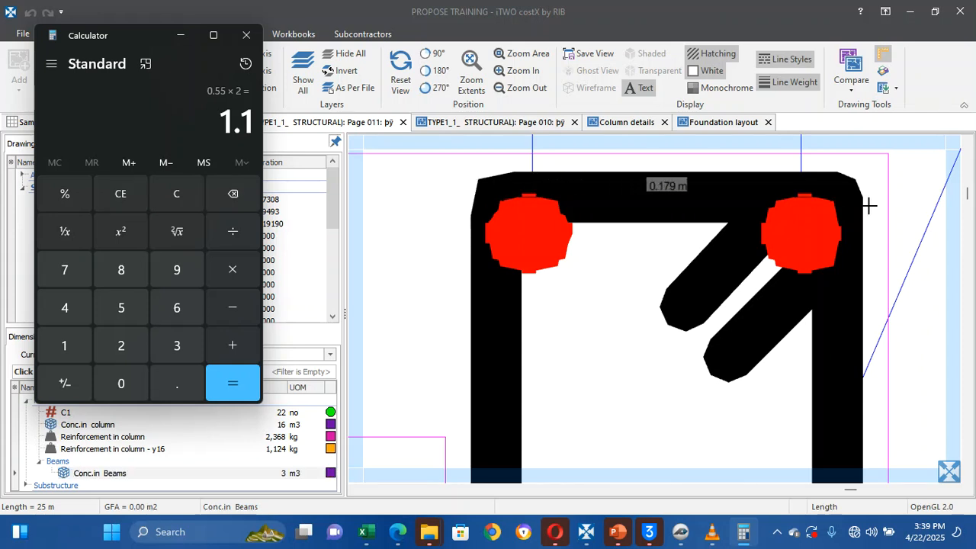
# Calculate the stirrup's two horizontal legs as 0.18 × 2, using the ruler-measured width
pyautogui.click(378, 285)
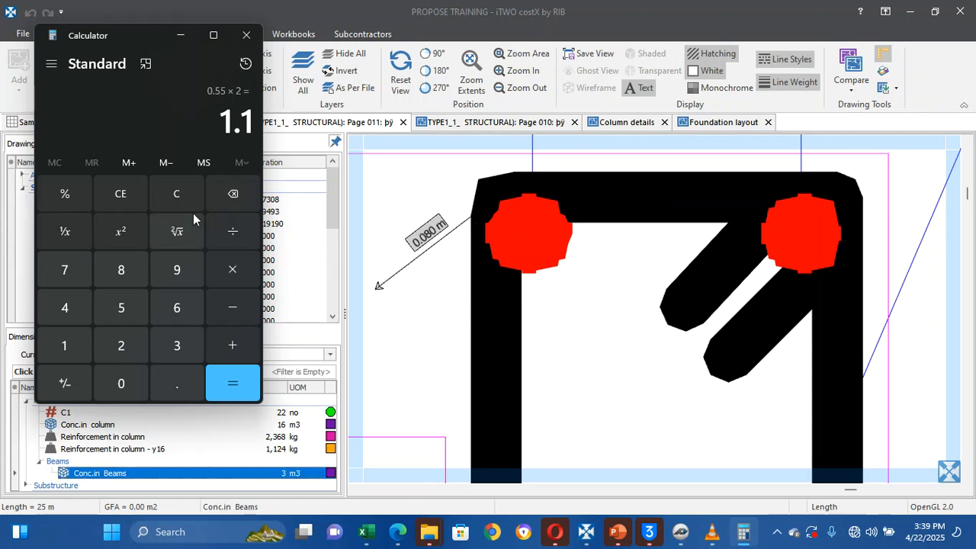
pyautogui.click(226, 187)
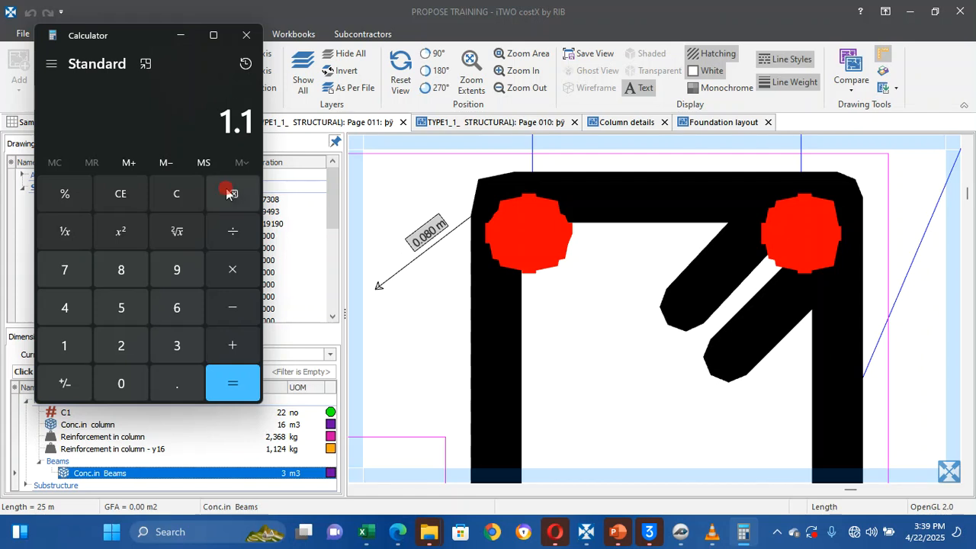
pyautogui.click(115, 377)
pyautogui.click(175, 379)
pyautogui.click(73, 343)
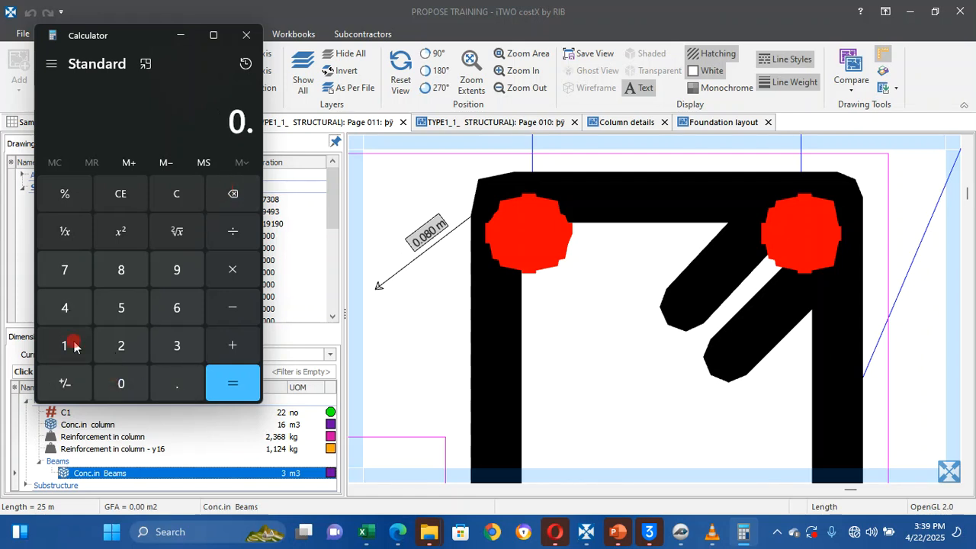
pyautogui.click(116, 279)
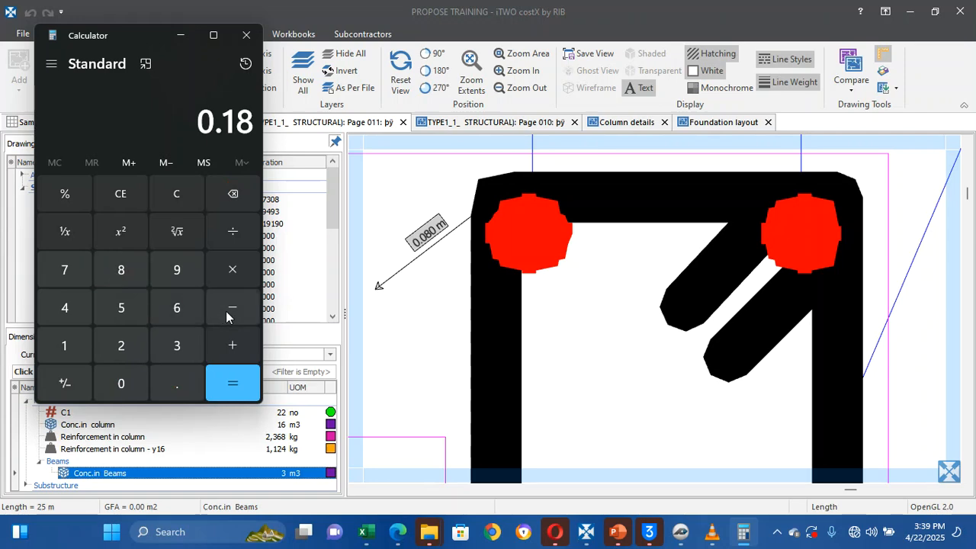
pyautogui.click(125, 341)
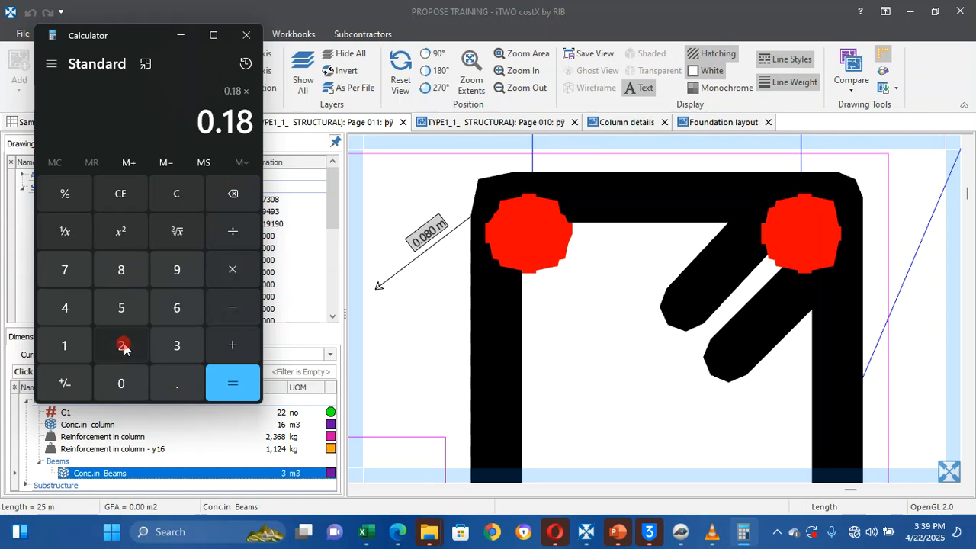
pyautogui.click(226, 379)
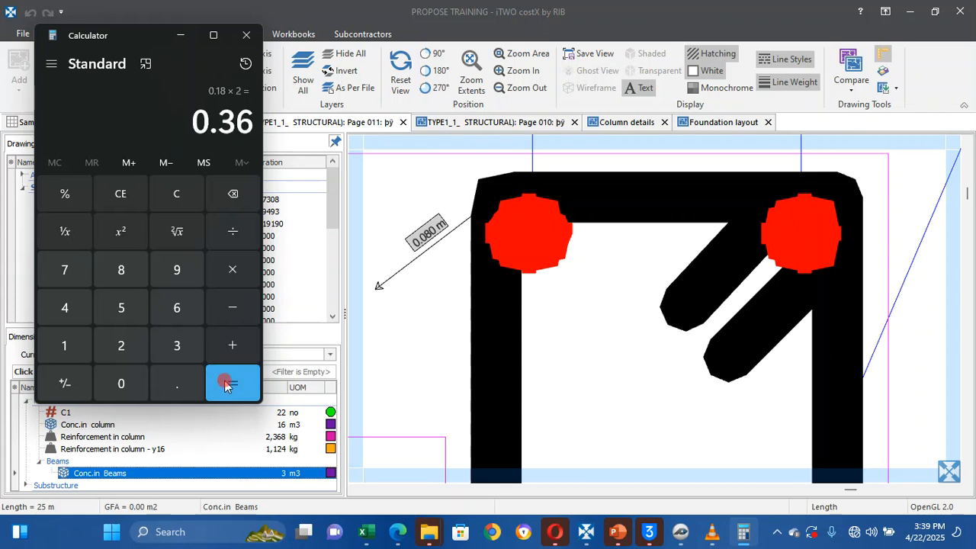
# Add 1.1 for the vertical legs to get the total stirrup length, then minimise Calculator and end the ruler measurement
pyautogui.click(234, 340)
pyautogui.click(64, 345)
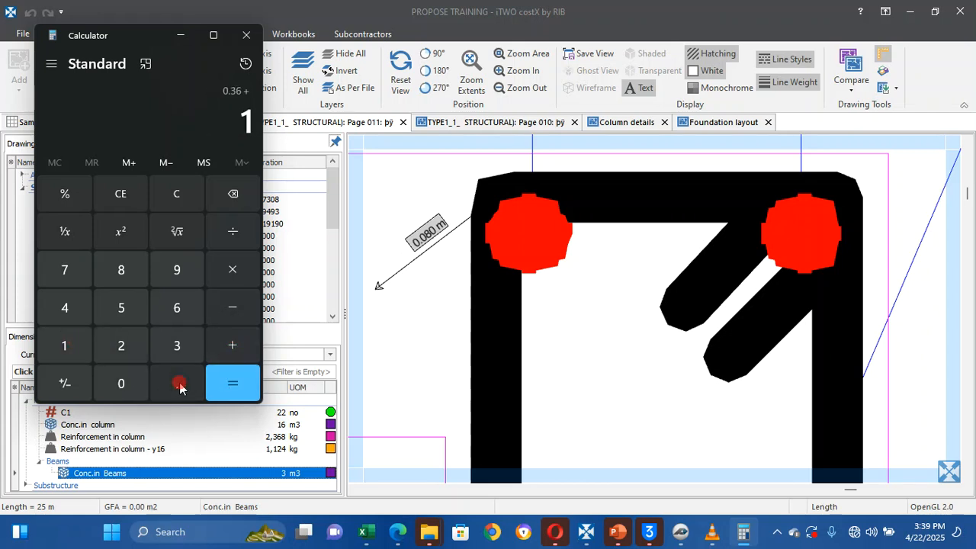
pyautogui.click(177, 384)
pyautogui.click(65, 344)
pyautogui.click(227, 379)
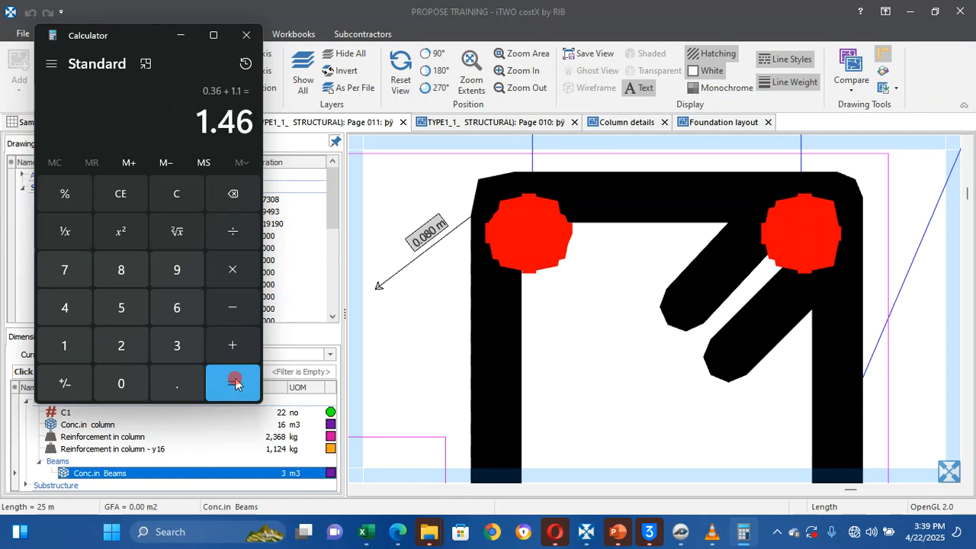
pyautogui.scroll(-5, 529, 300)
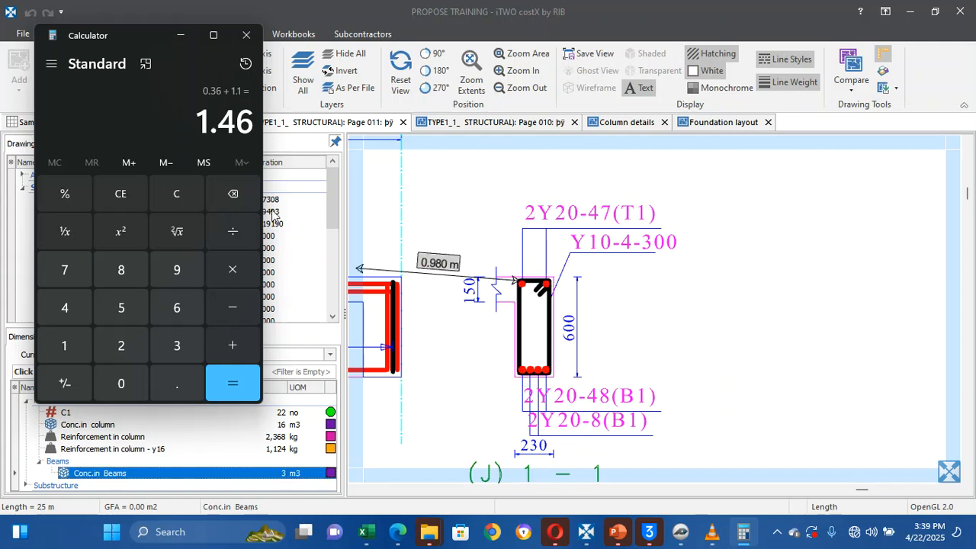
pyautogui.click(180, 35)
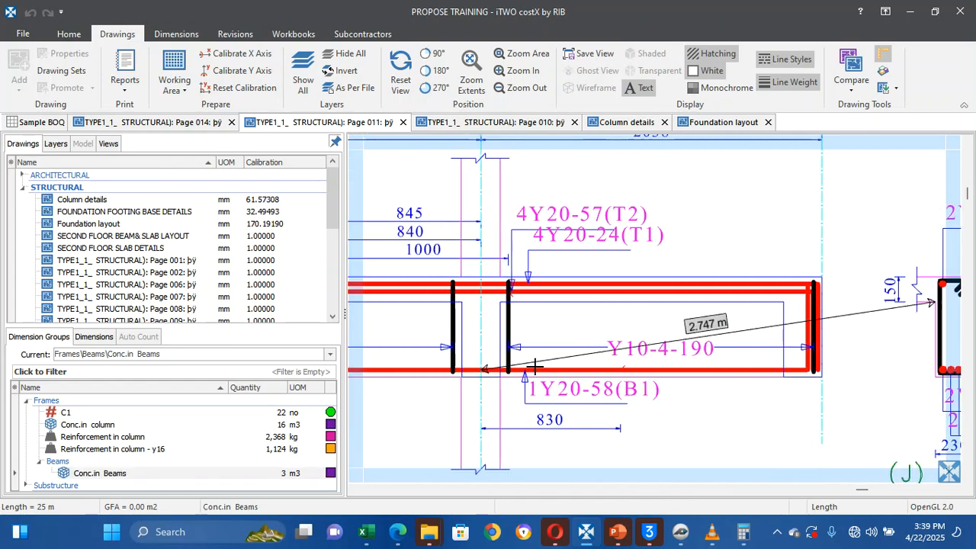
pyautogui.press('Escape')
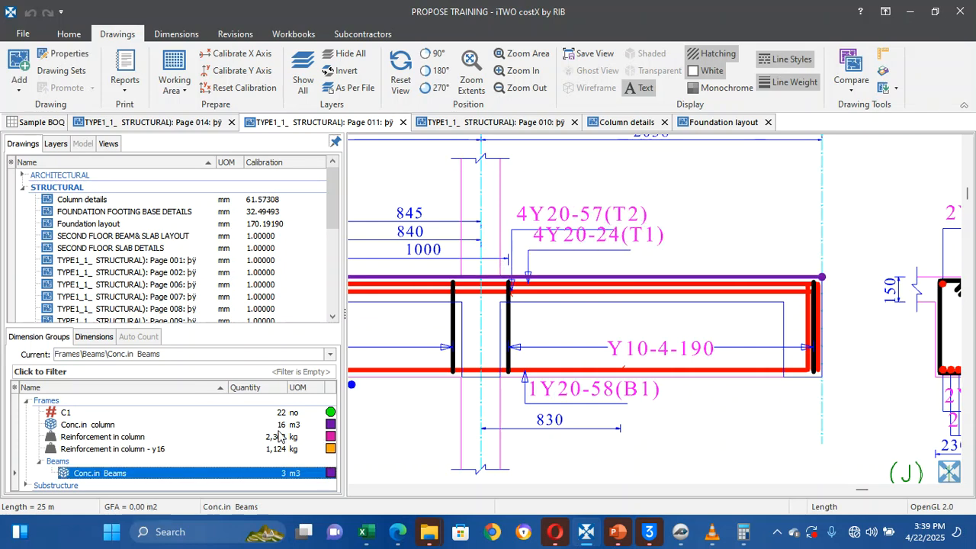
# Change the Conc.in Beams dimension's variable values to a bar diameter of 10 mm and a stirrup length of 1.46 m
pyautogui.rightClick(413, 284)
pyautogui.moveTo(461, 299)
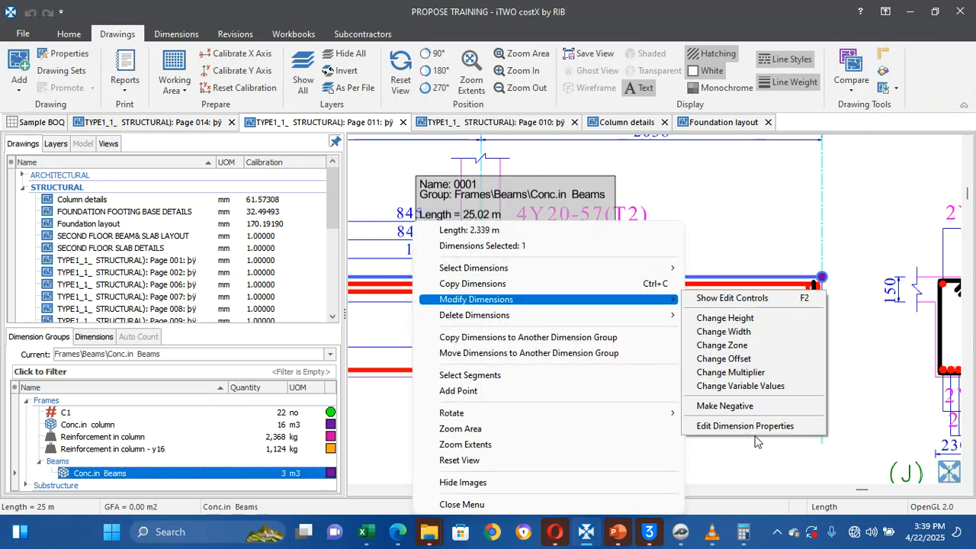
pyautogui.click(740, 385)
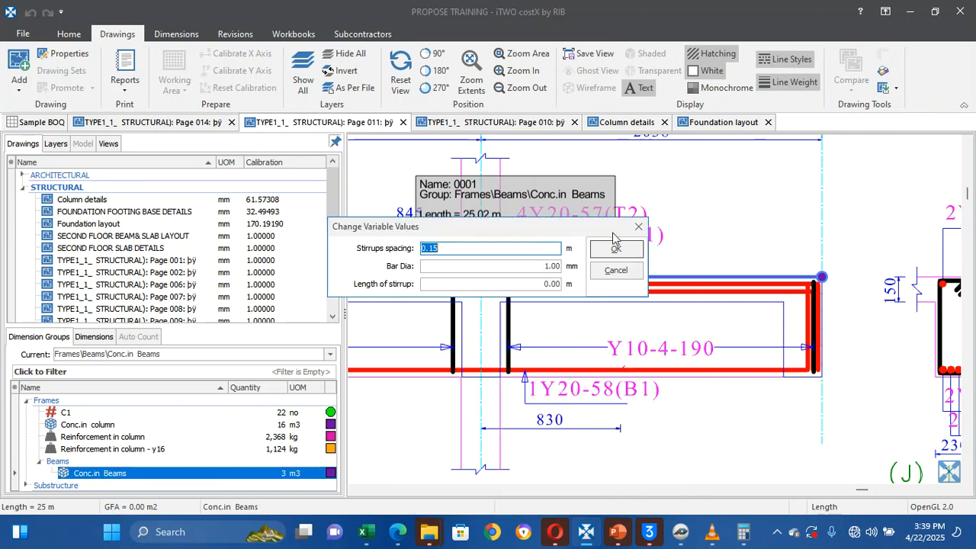
pyautogui.click(519, 253)
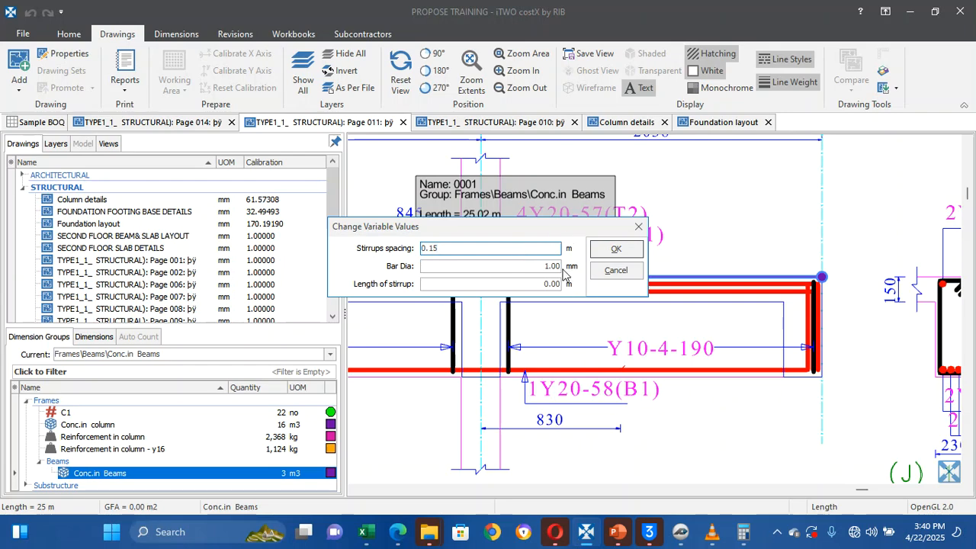
pyautogui.click(521, 270)
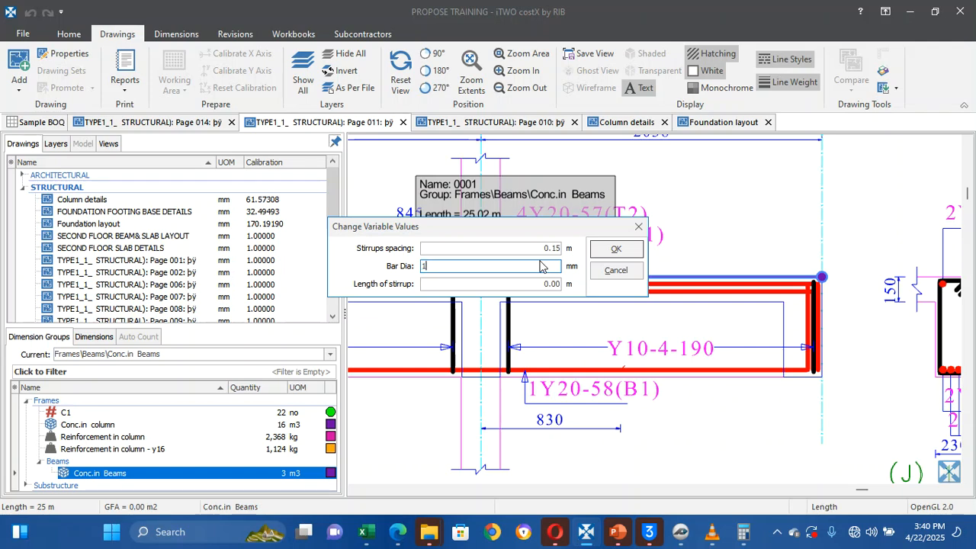
pyautogui.write('10')
pyautogui.click(532, 286)
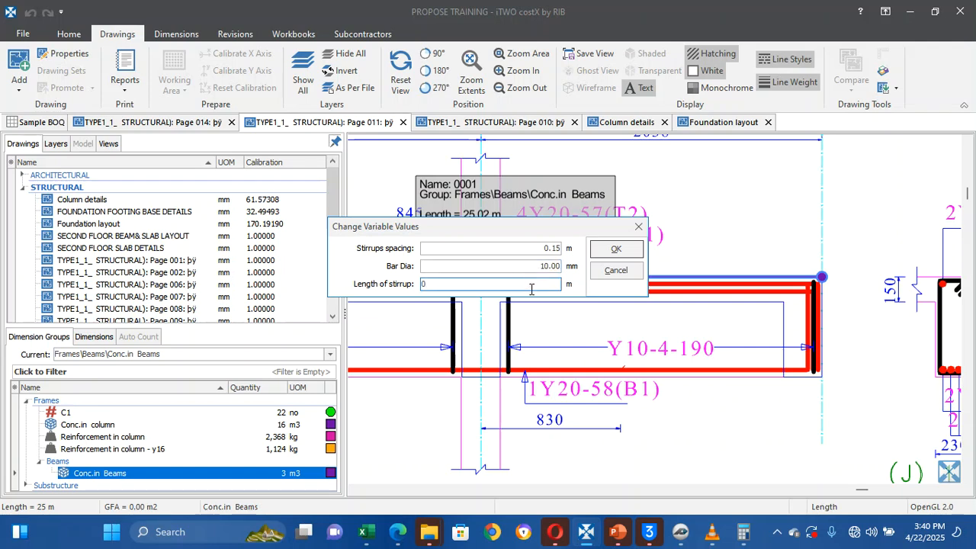
pyautogui.moveTo(743, 531)
pyautogui.click(611, 250)
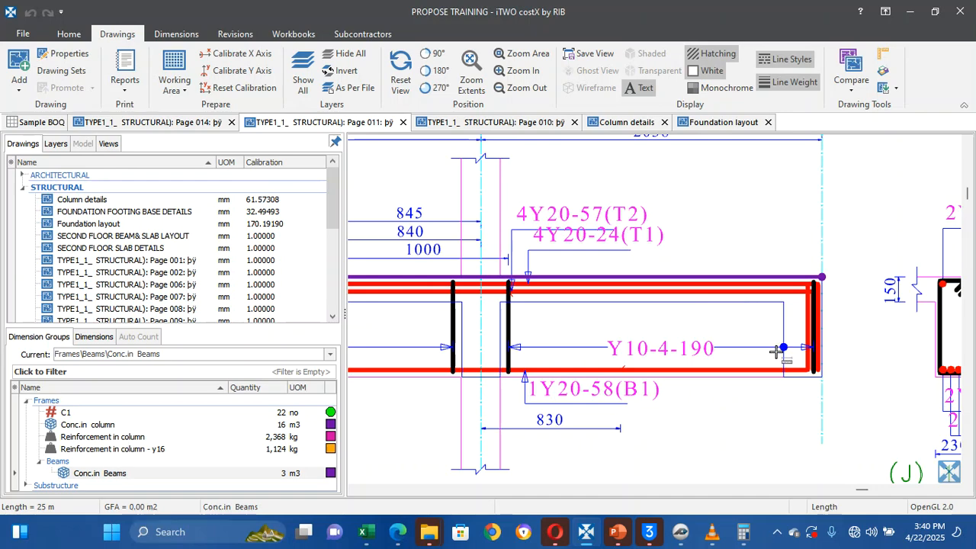
# Set the Conc.in Beams dimension's stirrup spacing to match the Y10-4-300 callout in section (J) 1 - 1
pyautogui.hscroll(5, 776, 351)
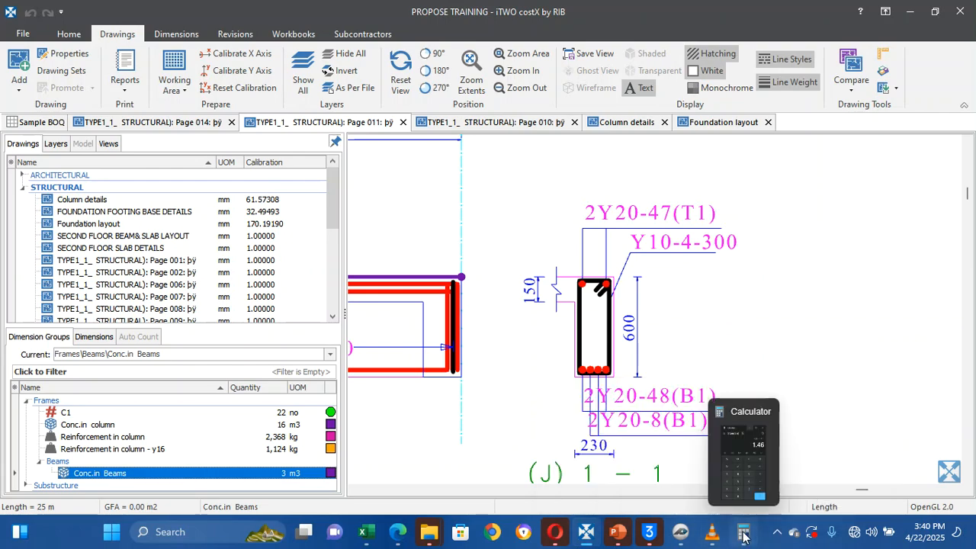
pyautogui.rightClick(461, 279)
pyautogui.moveTo(536, 316)
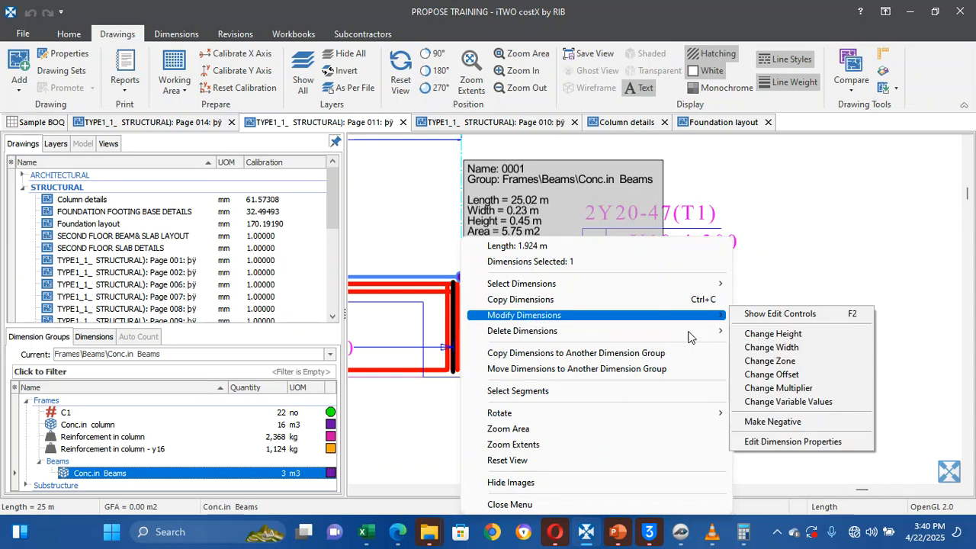
pyautogui.click(777, 401)
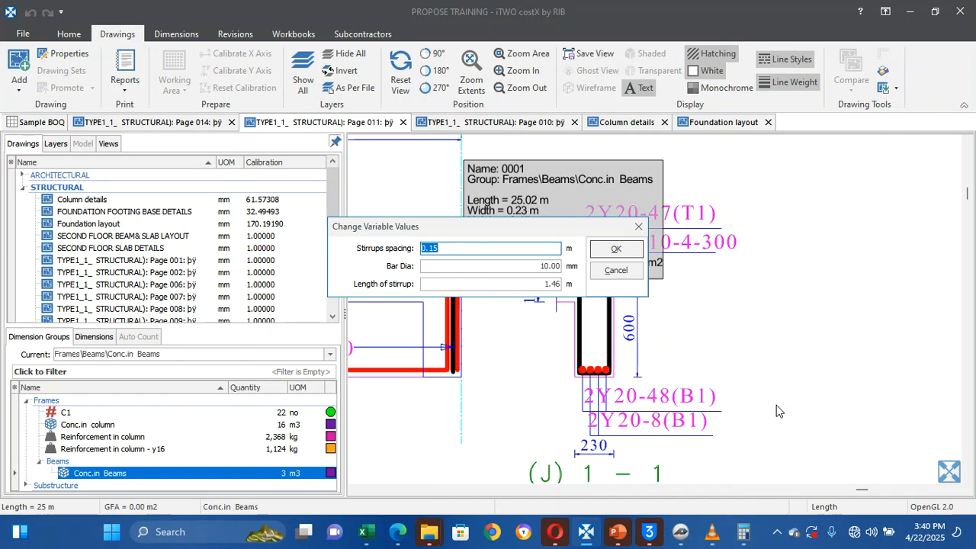
pyautogui.click(506, 253)
pyautogui.click(617, 250)
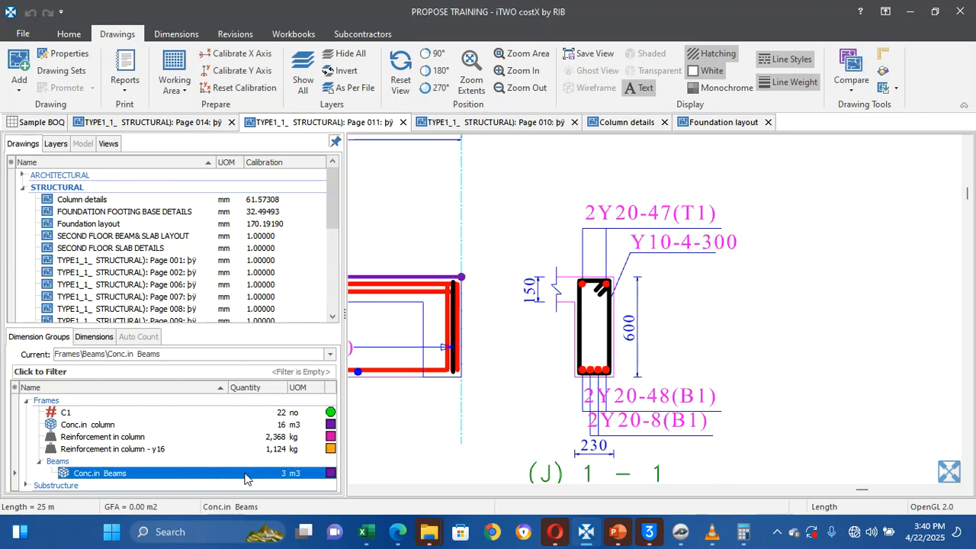
# Check the calculated quantities of Conc.in Beams, including volume, formwork and stirrup weight, in the group list and on the measured beam
pyautogui.moveTo(246, 477)
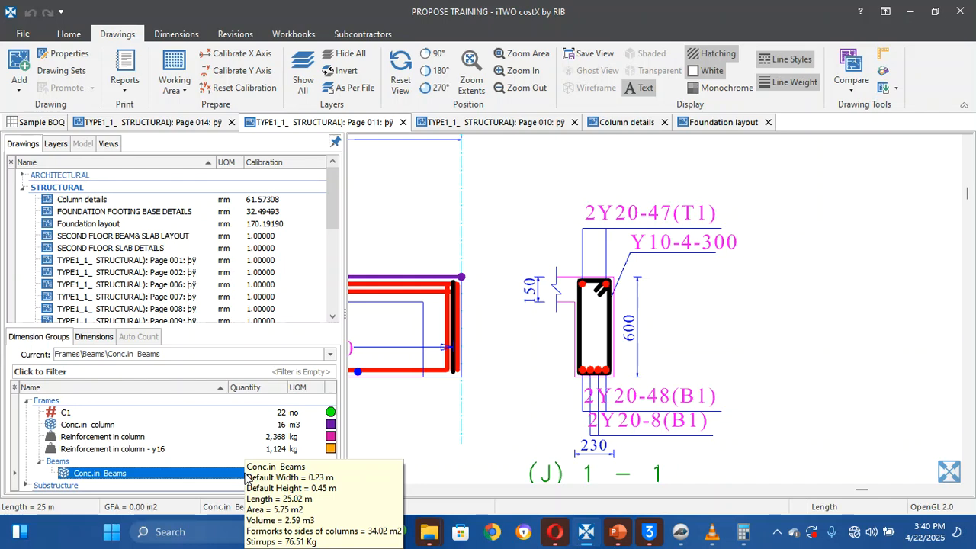
pyautogui.moveTo(444, 279)
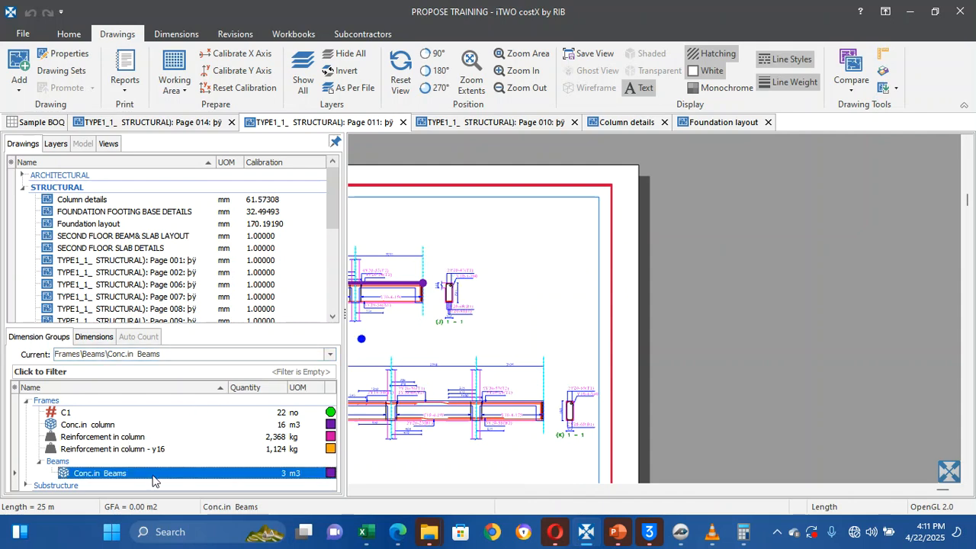
pyautogui.moveTo(153, 479)
pyautogui.moveTo(215, 478)
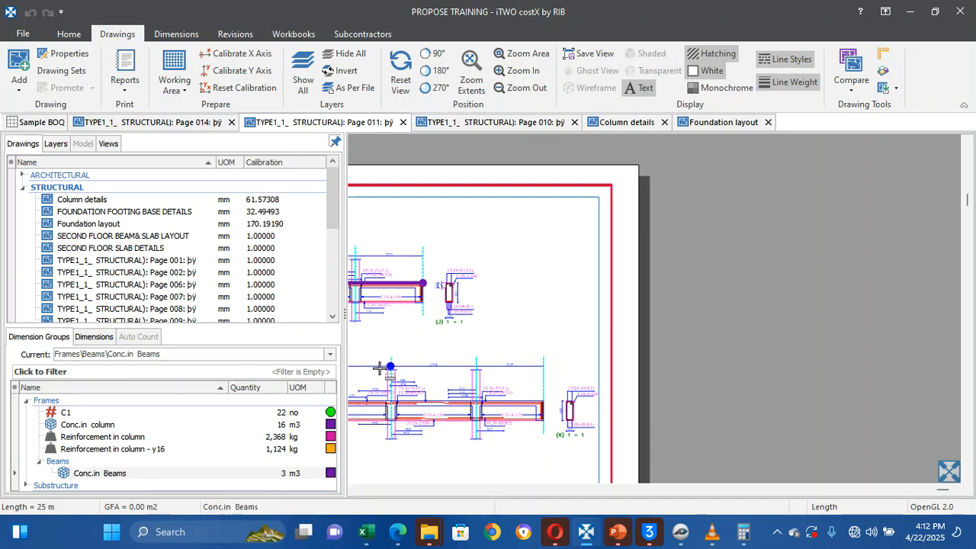
pyautogui.moveTo(397, 299)
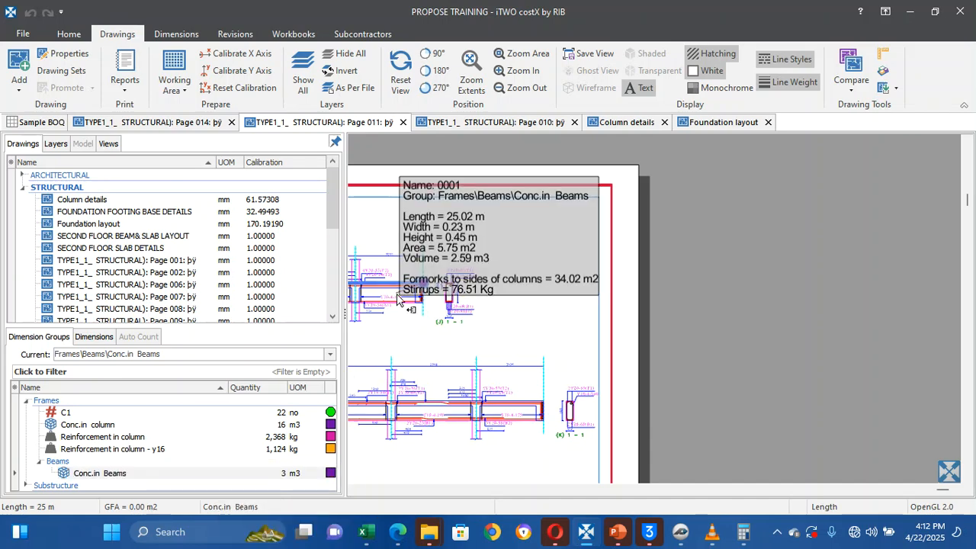
pyautogui.click(356, 304)
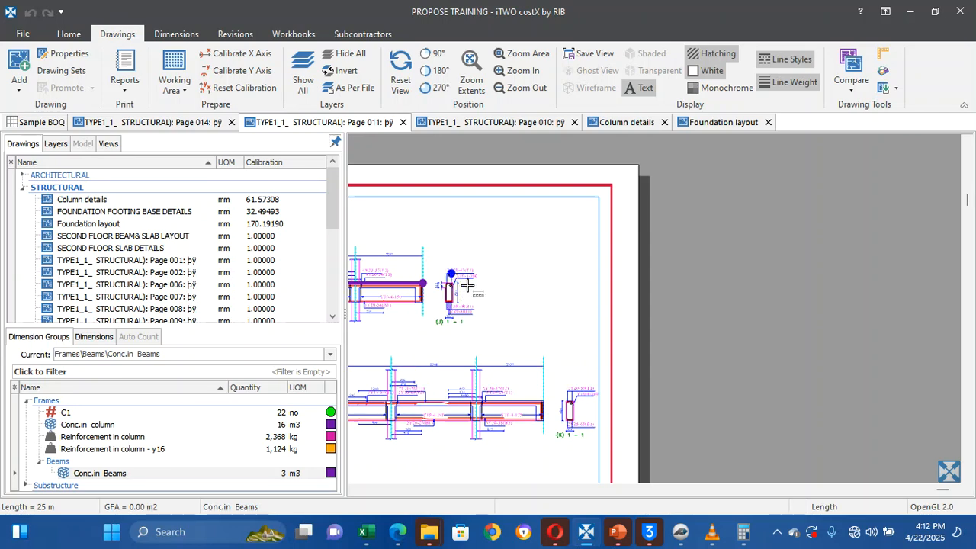
# Examine the main bar callouts in section (J) 1 - 1 and at the adjoining end of the beam
pyautogui.scroll(5, 467, 292)
pyautogui.scroll(-2, 468, 292)
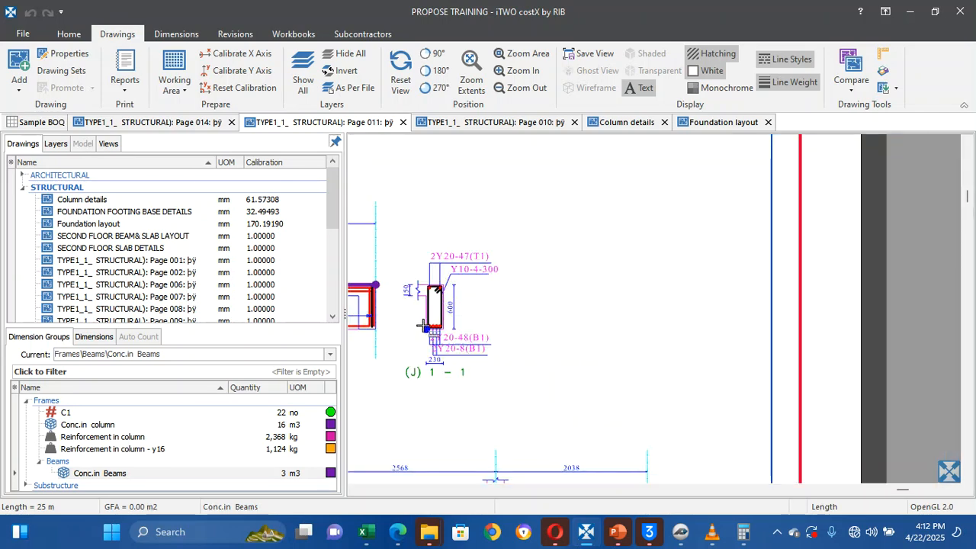
pyautogui.scroll(-3, 408, 327)
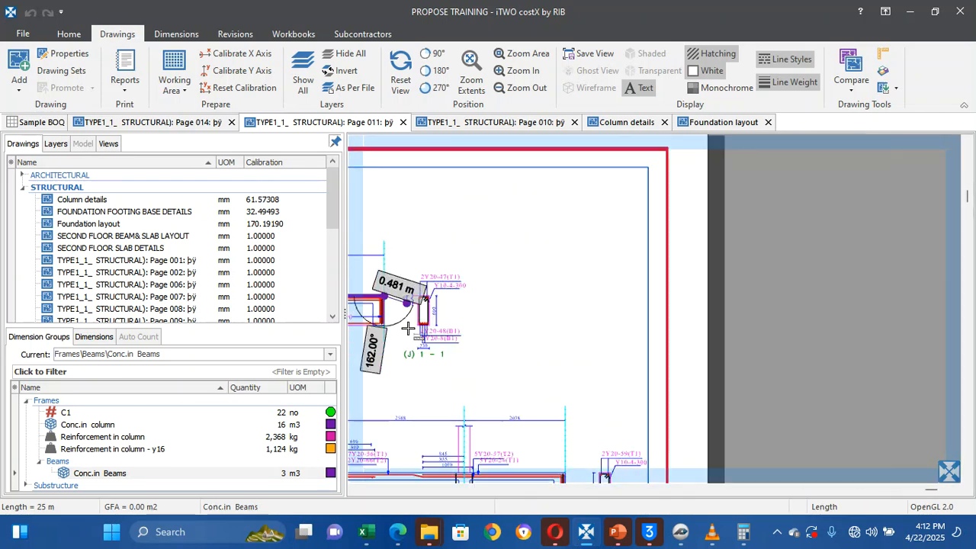
pyautogui.scroll(4, 408, 328)
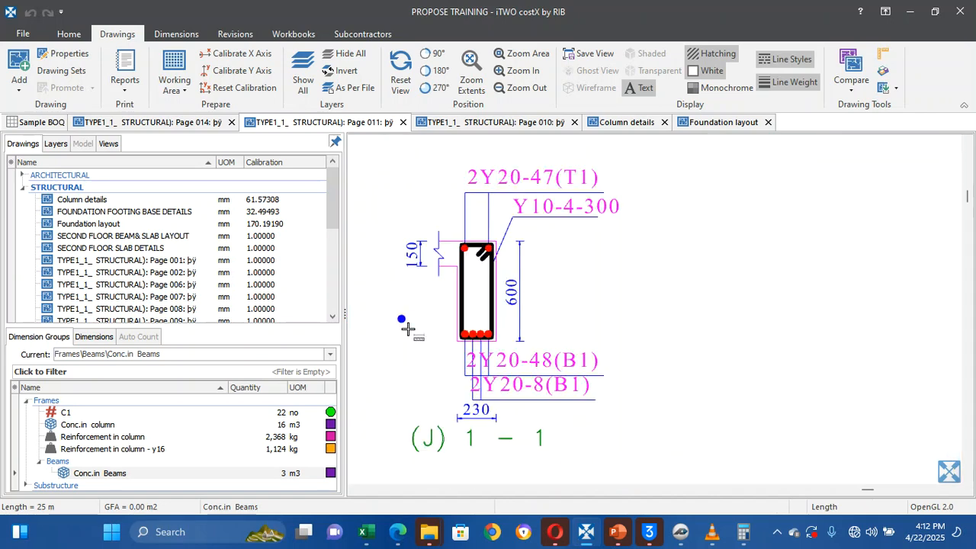
pyautogui.press('Left')
pyautogui.press('Left')
pyautogui.press('Left')
pyautogui.press('Left')
pyautogui.press('Left')
pyautogui.press('Left')
pyautogui.press('Left')
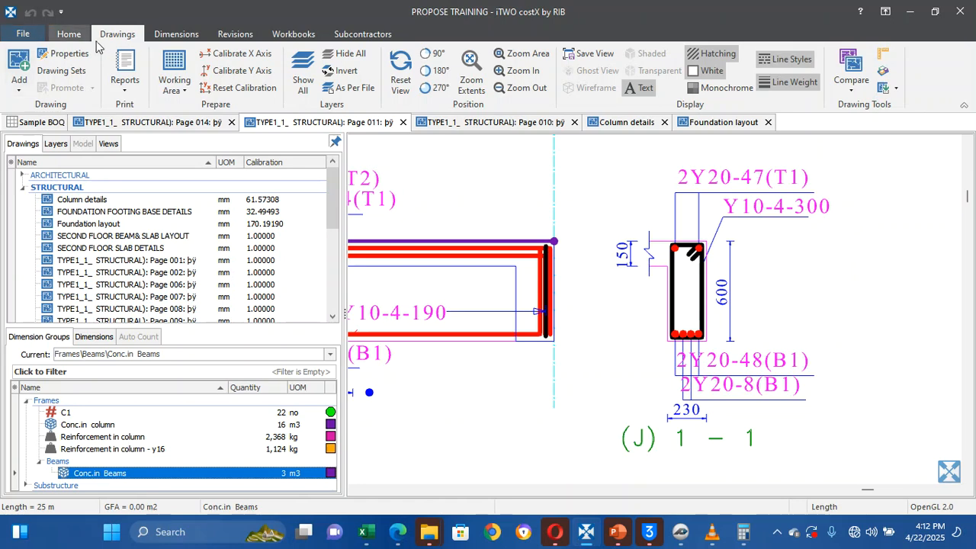
pyautogui.click(175, 34)
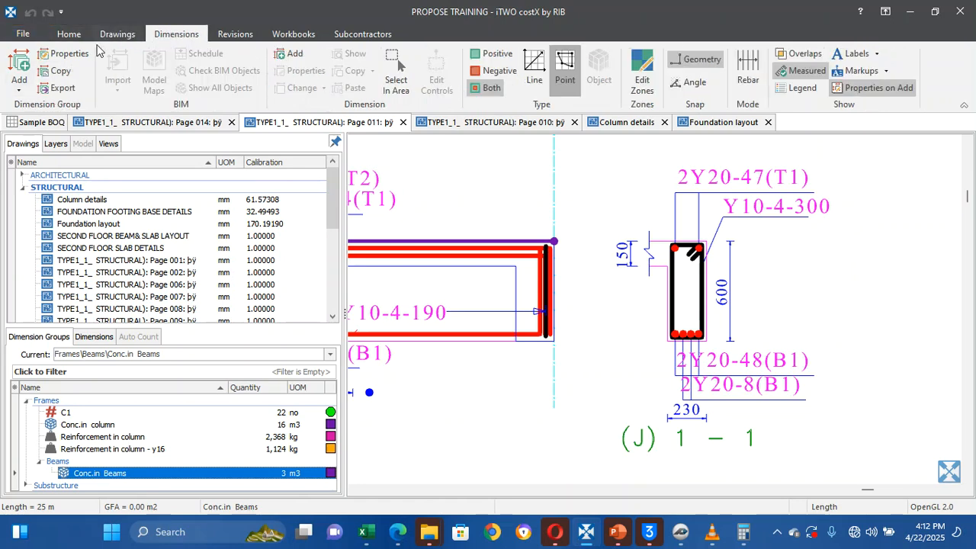
pyautogui.click(30, 72)
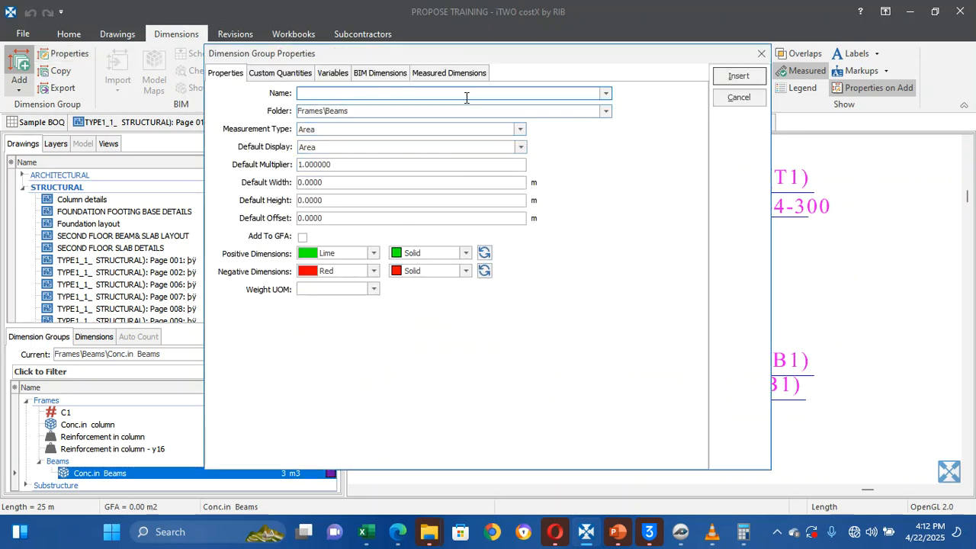
pyautogui.click(606, 93)
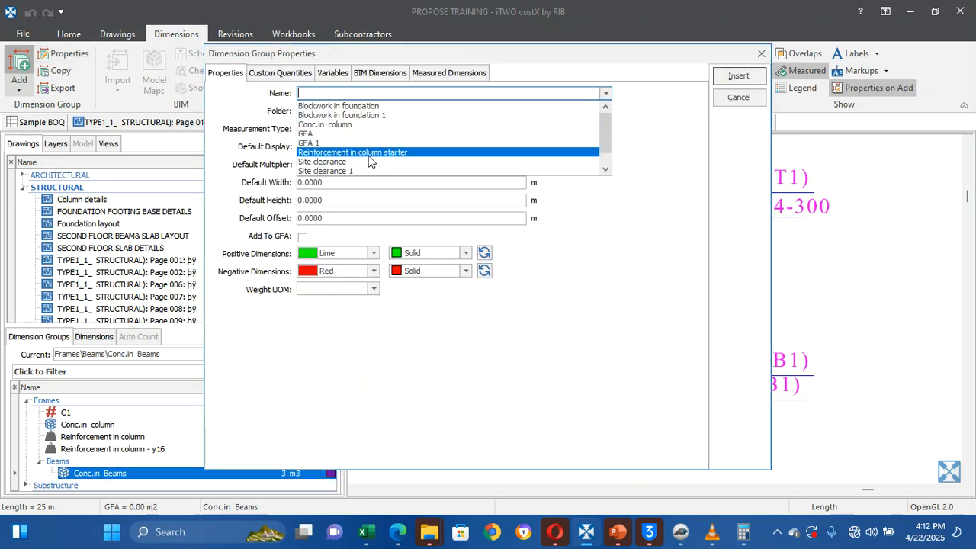
pyautogui.click(608, 139)
pyautogui.moveTo(608, 139); pyautogui.dragTo(608, 108)
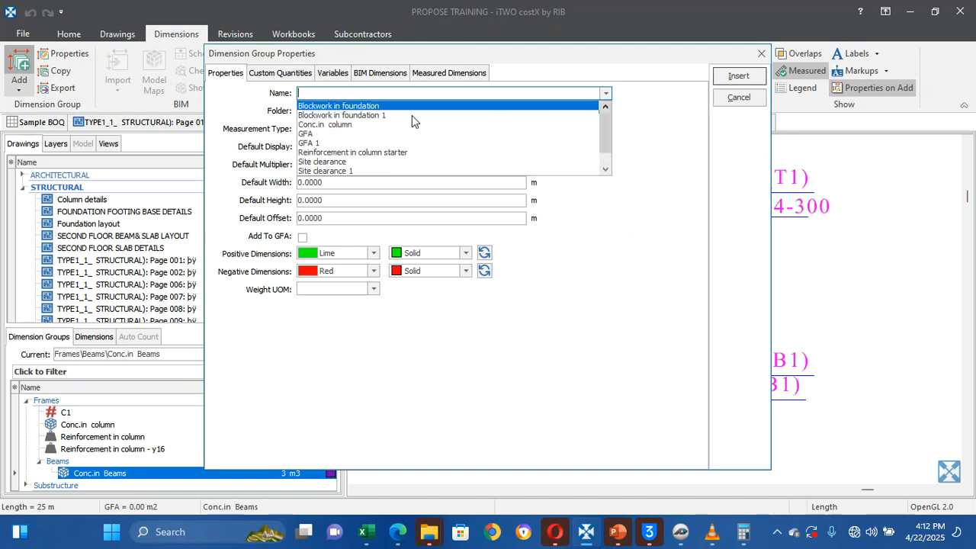
pyautogui.click(351, 153)
pyautogui.click(461, 288)
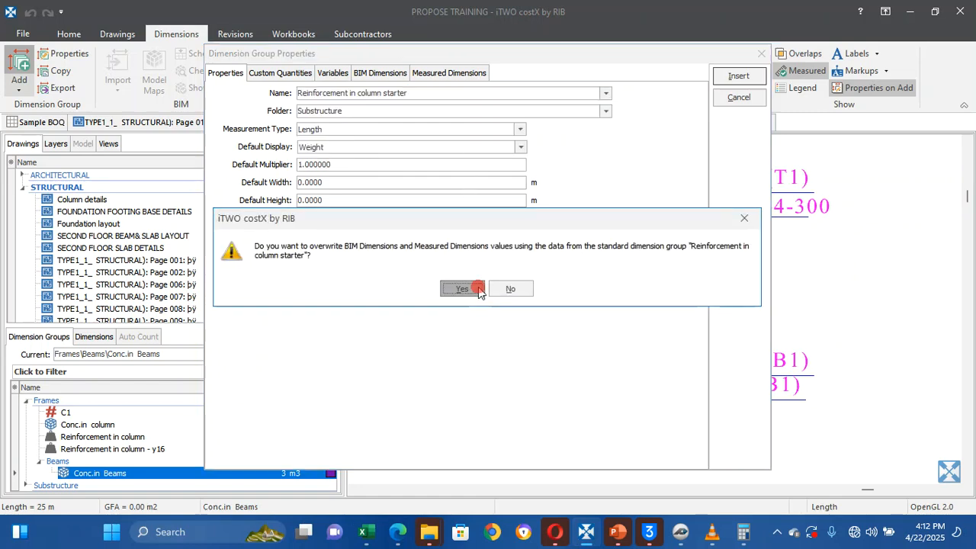
pyautogui.click(286, 72)
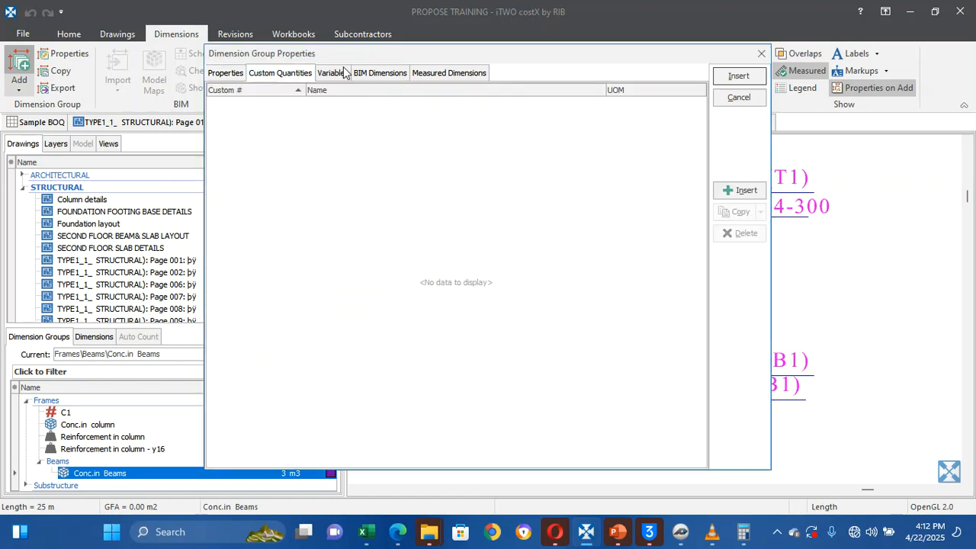
pyautogui.click(456, 73)
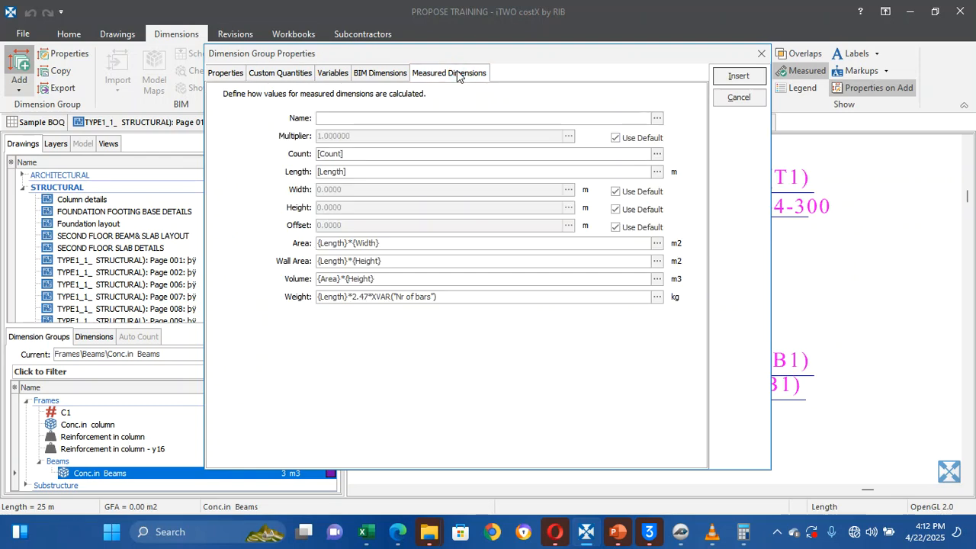
pyautogui.click(761, 54)
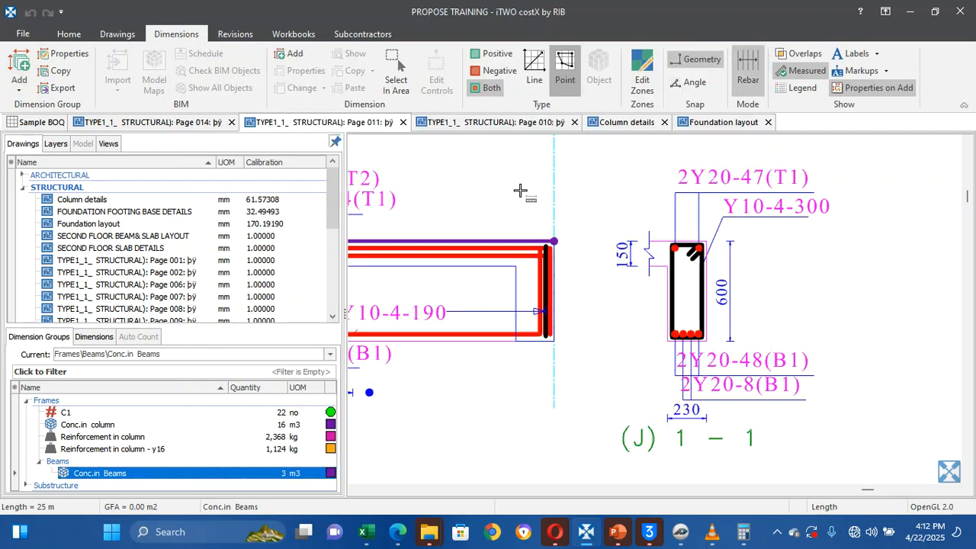
# Save the Reinforcement in column group as a standard dimension group, keeping its properties as they are
pyautogui.rightClick(184, 436)
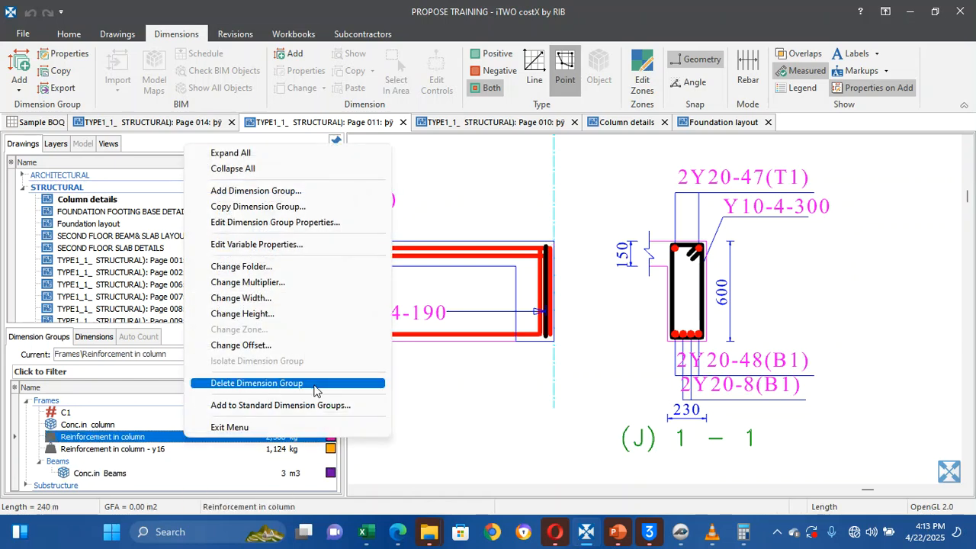
pyautogui.click(317, 405)
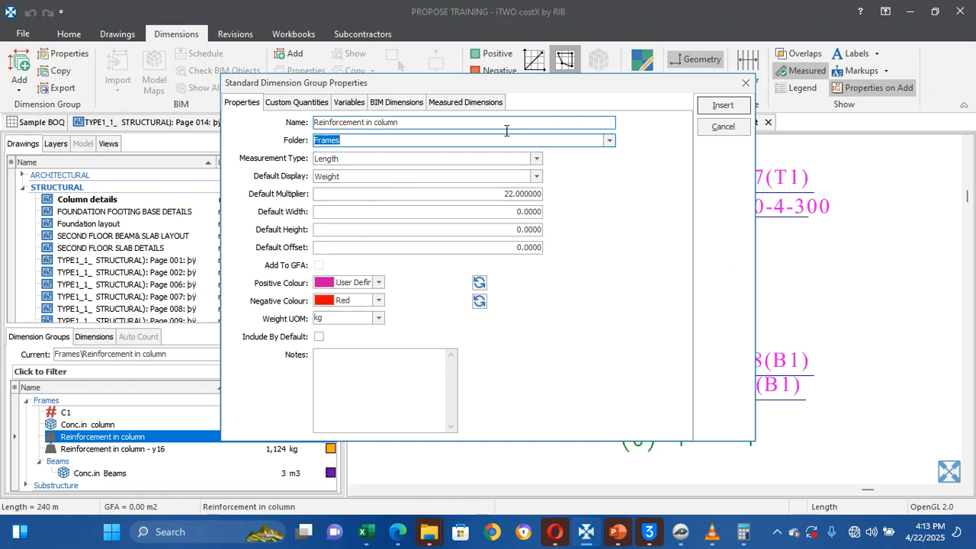
pyautogui.click(722, 106)
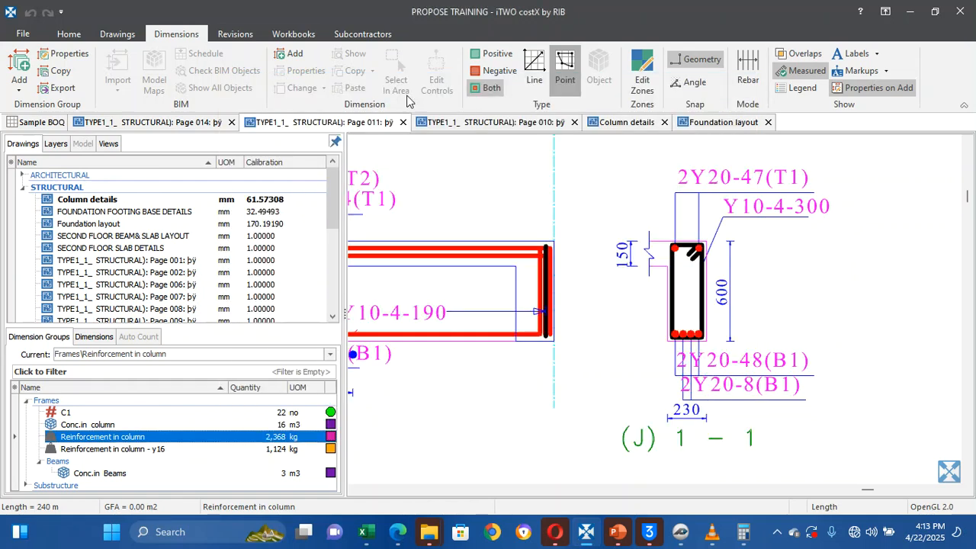
# Start a new dimension group from the Reinforcement in column standard group, overwriting its BIM and measured dimension values with the standard data
pyautogui.click(22, 61)
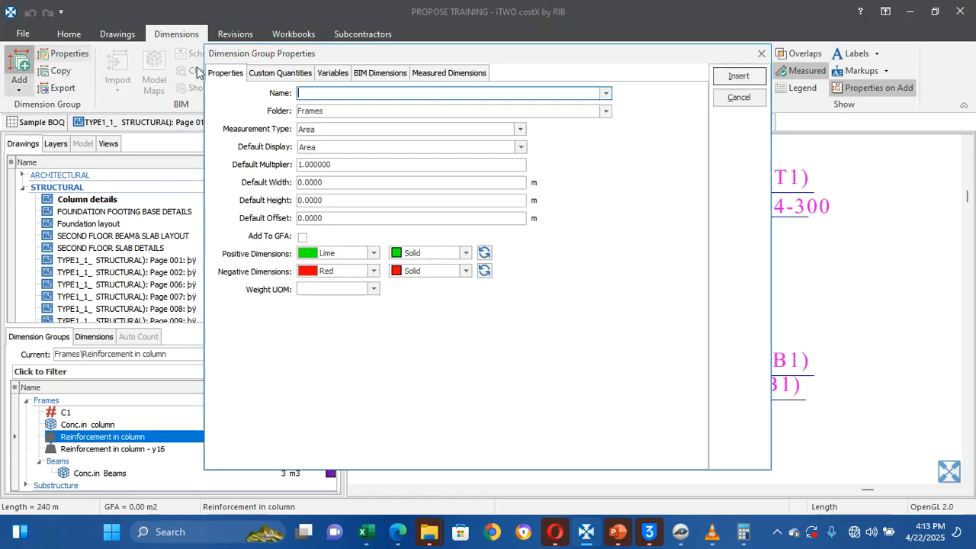
pyautogui.click(607, 92)
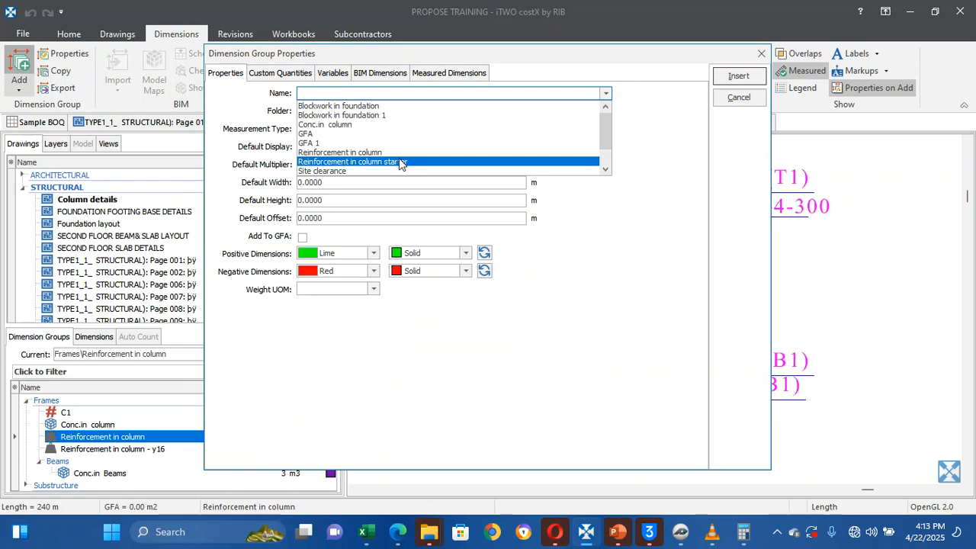
pyautogui.click(398, 152)
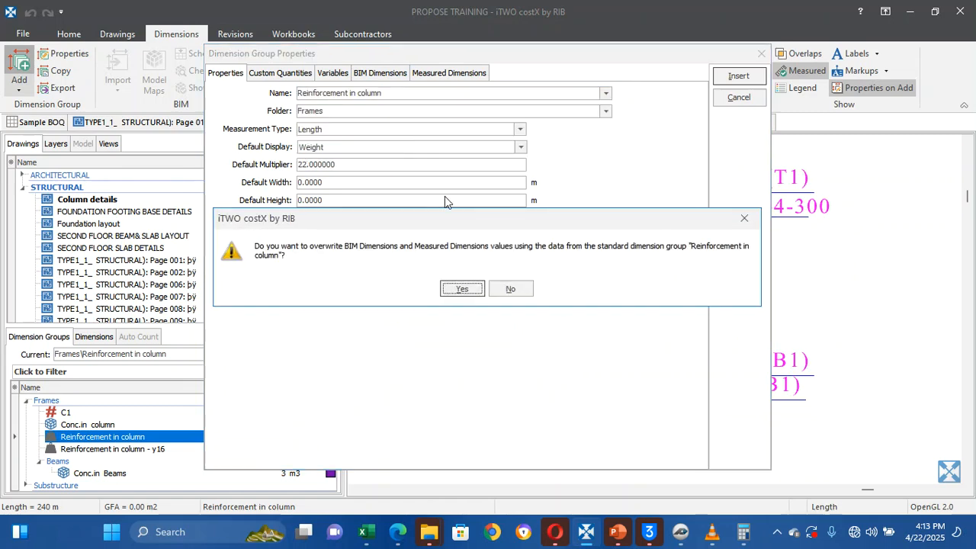
pyautogui.click(462, 288)
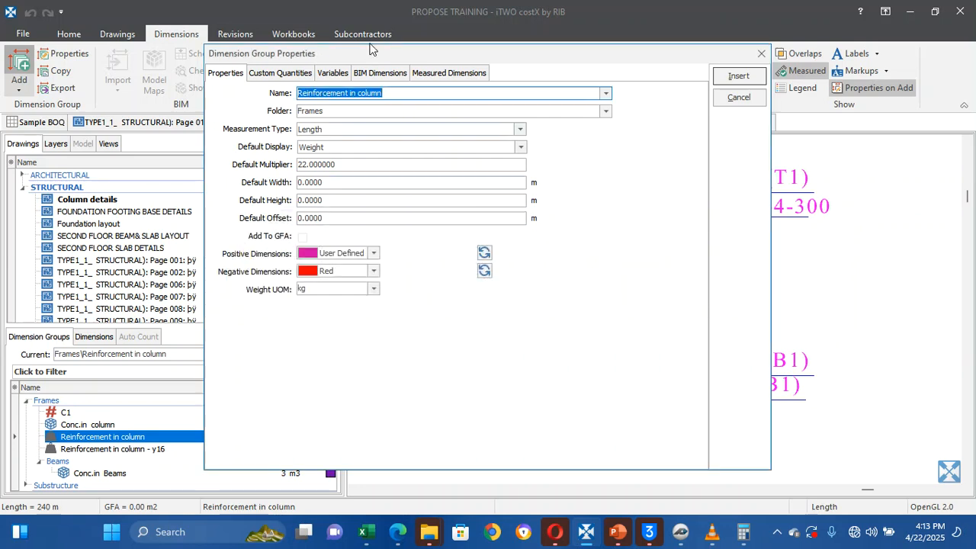
# Name the new dimension group Reinforcement in column stirrups
pyautogui.click(399, 95)
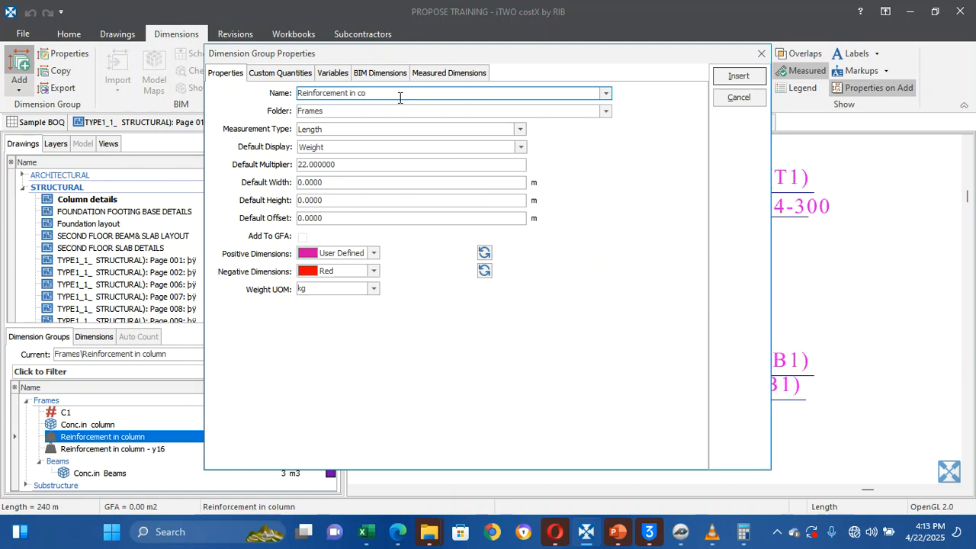
pyautogui.write('l')
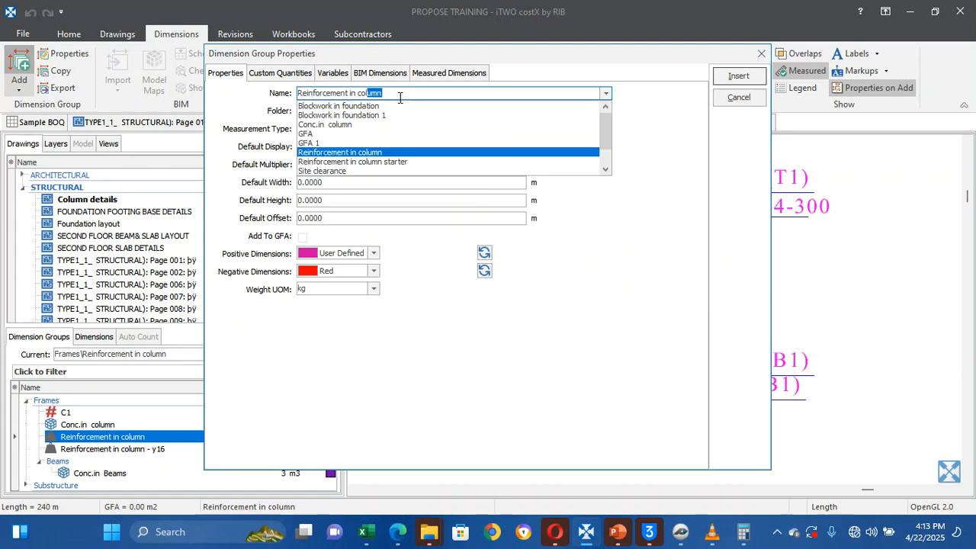
pyautogui.write('umn ')
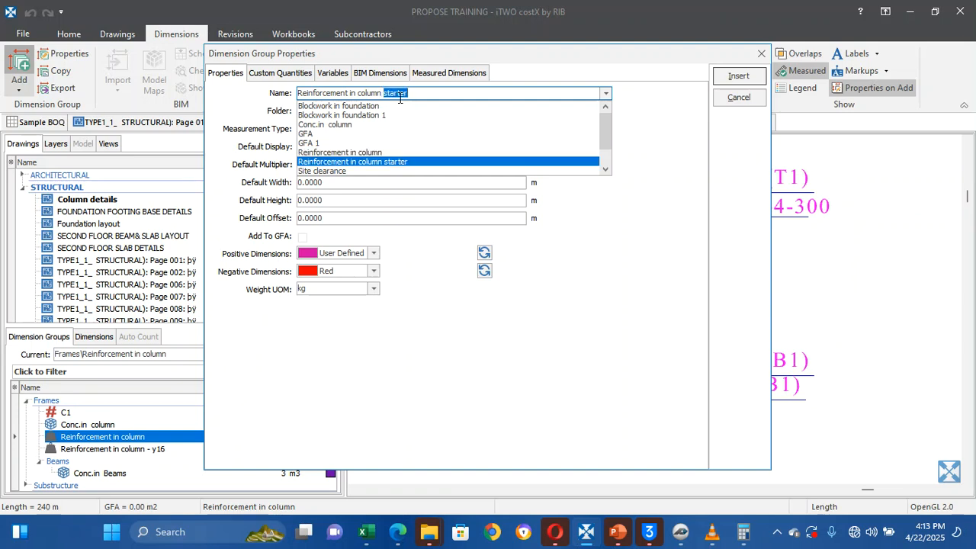
pyautogui.write('str')
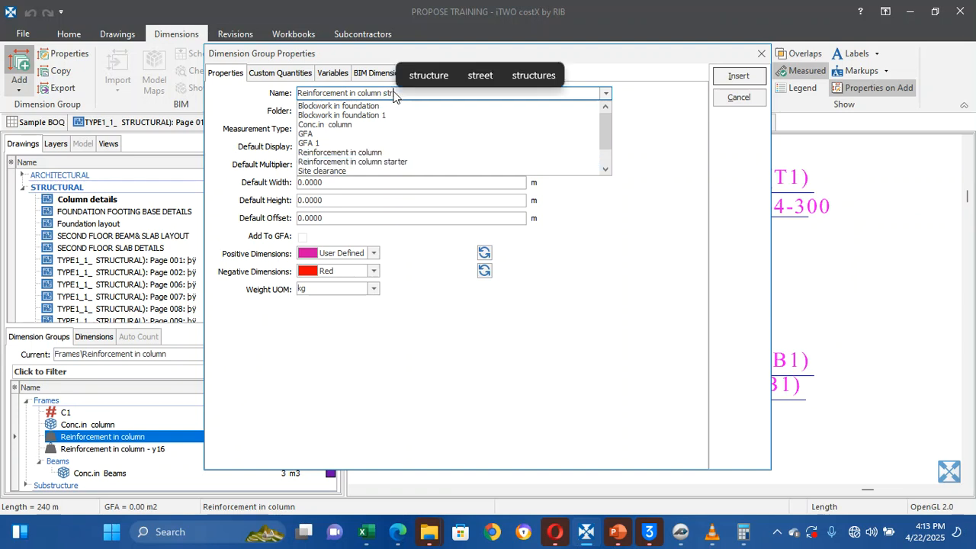
pyautogui.press('BackSpace')
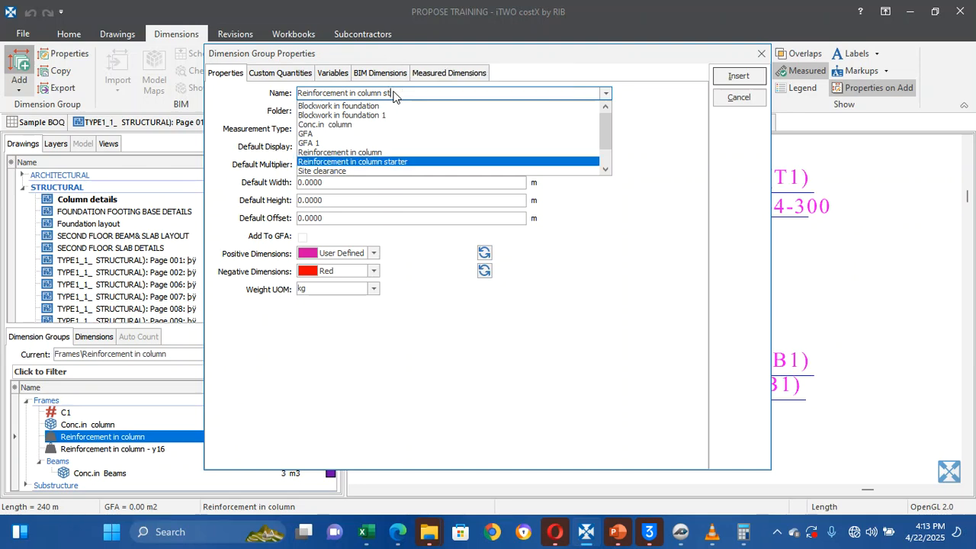
pyautogui.write('ir')
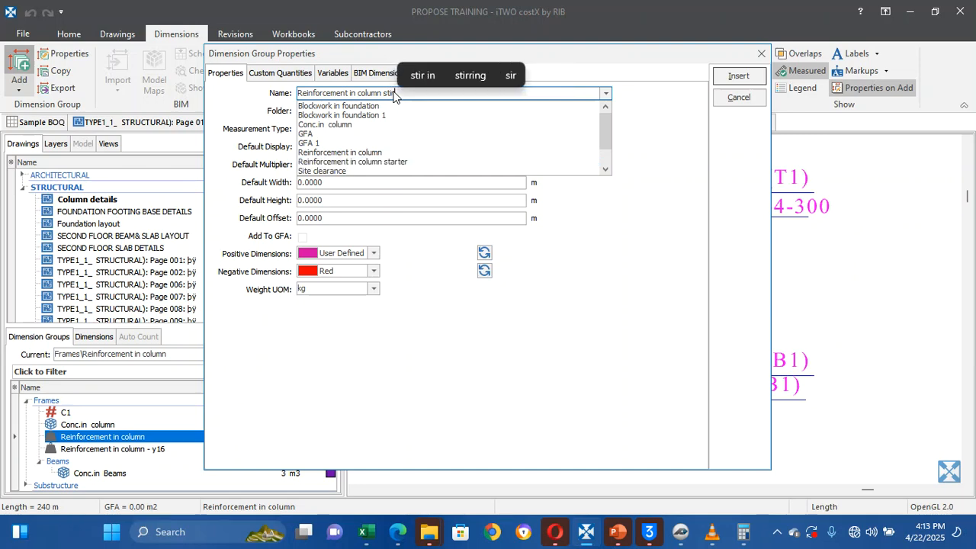
pyautogui.write('ru')
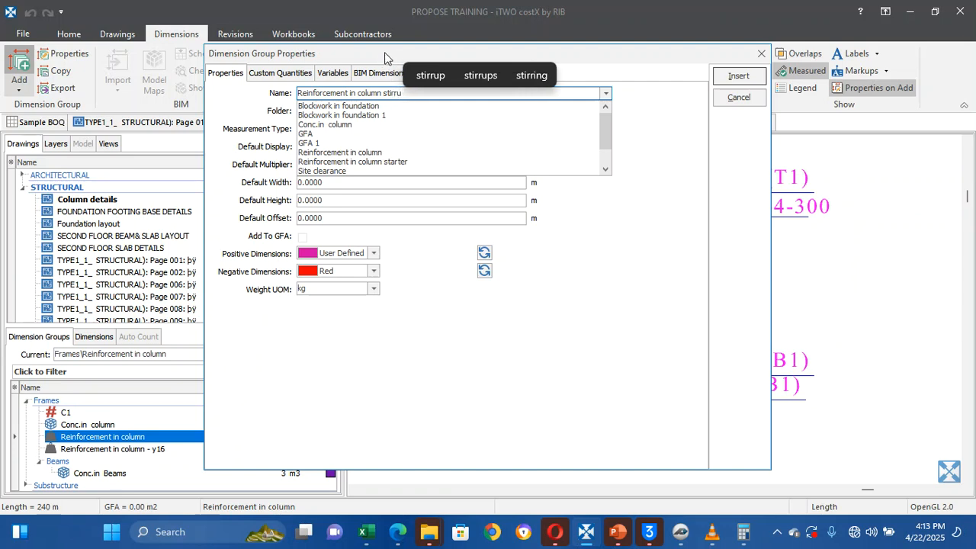
pyautogui.click(431, 74)
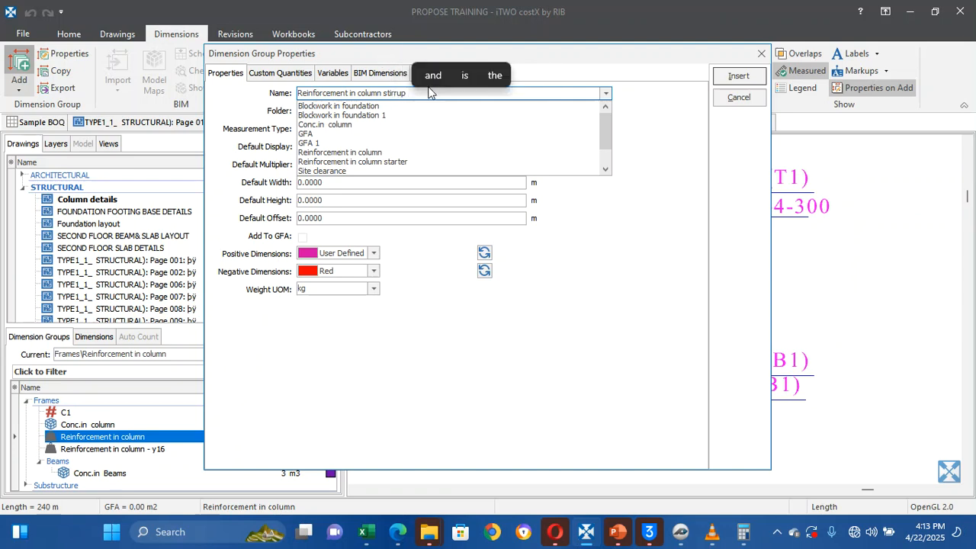
pyautogui.write('s')
pyautogui.click(577, 255)
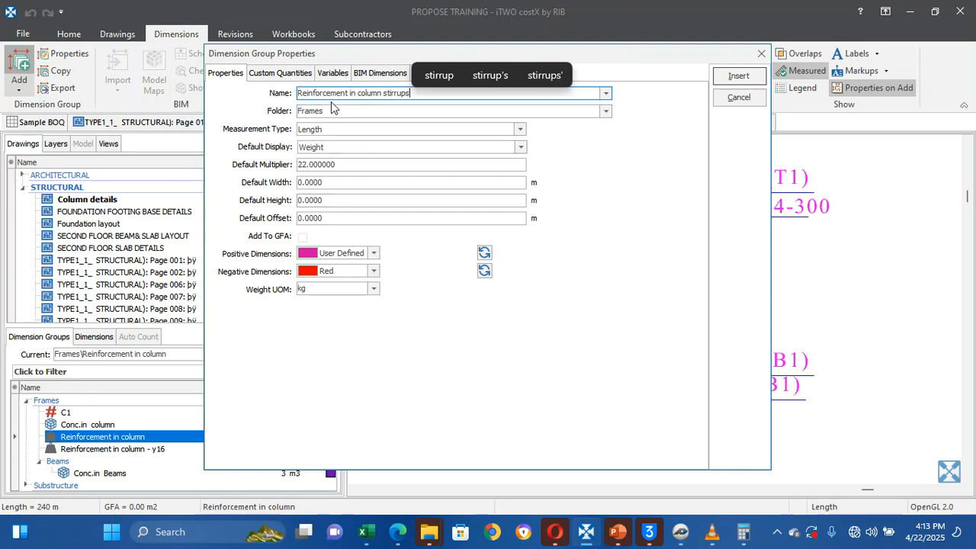
# Review the group's measured dimension formulas, give its positive dimensions a user-defined purple colour and insert it in the Frames folder
pyautogui.click(279, 73)
pyautogui.click(465, 73)
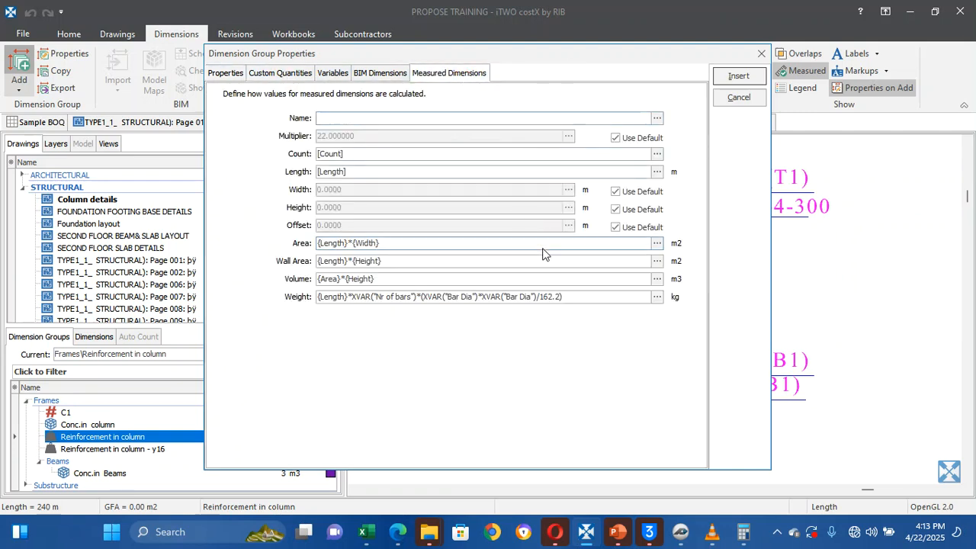
pyautogui.click(225, 73)
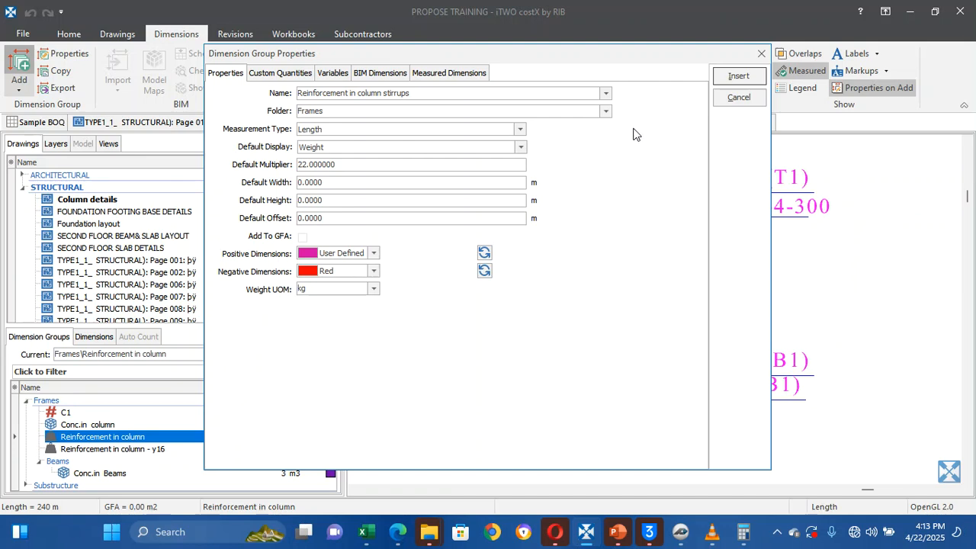
pyautogui.click(485, 255)
pyautogui.click(484, 255)
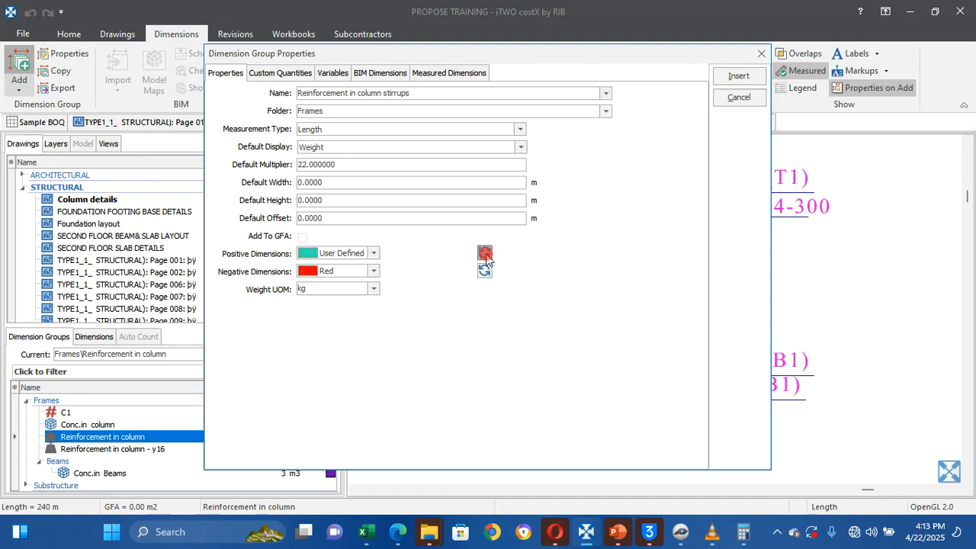
pyautogui.click(484, 254)
pyautogui.click(485, 254)
pyautogui.click(484, 255)
pyautogui.click(485, 254)
pyautogui.click(485, 254)
pyautogui.click(485, 254)
pyautogui.click(485, 254)
pyautogui.click(485, 255)
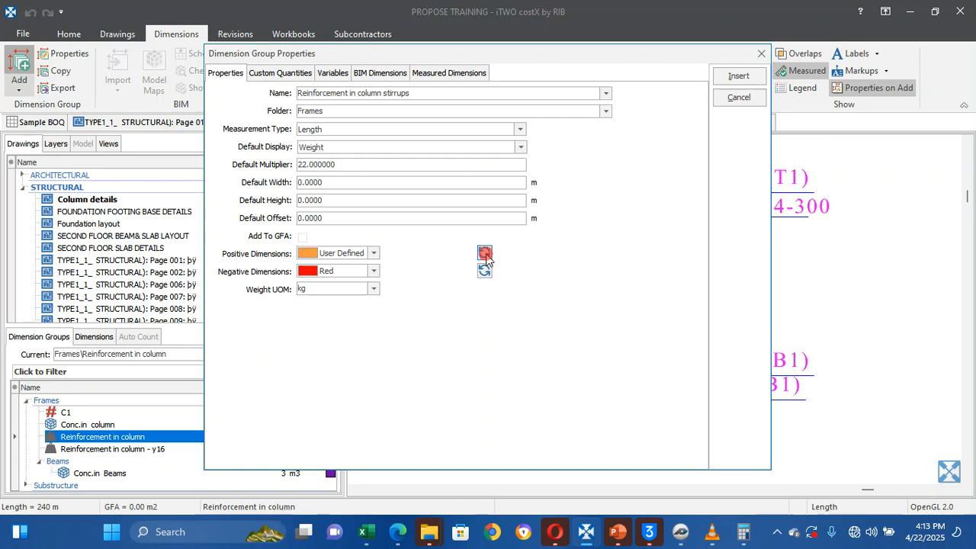
pyautogui.click(484, 255)
pyautogui.click(484, 253)
pyautogui.click(485, 253)
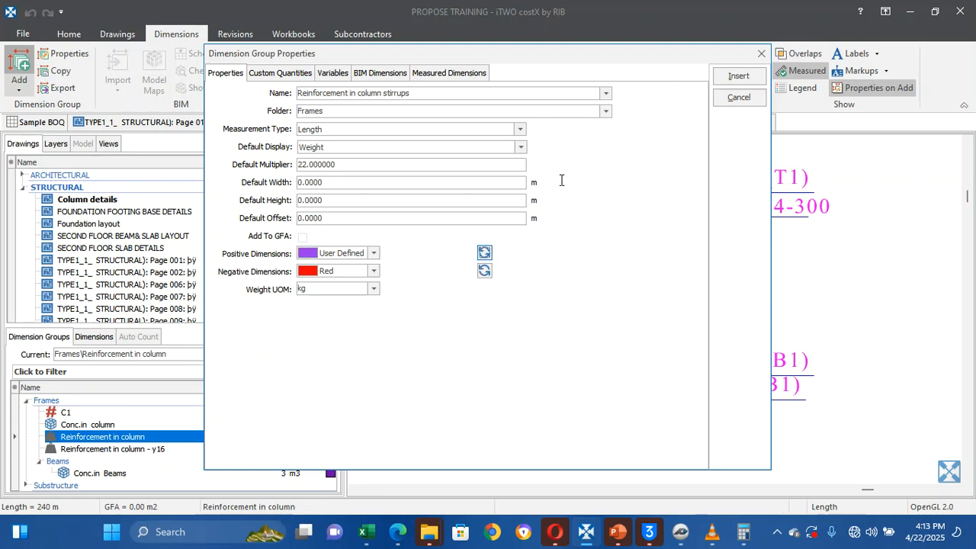
pyautogui.click(740, 79)
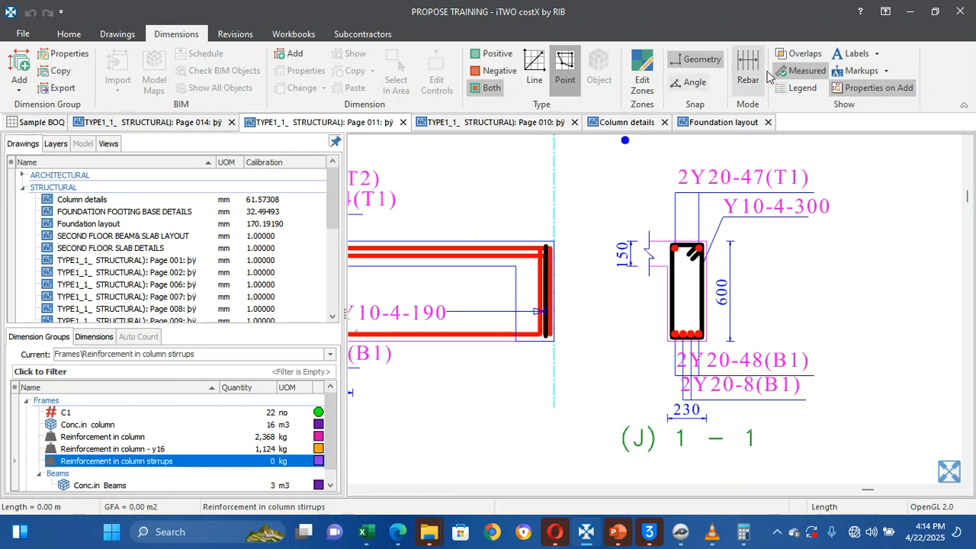
# In Rebar mode, draw the stirrup distribution line about 24.80 m along beam 1B14A's top edge, from the first column's inner face to the far end
pyautogui.click(746, 91)
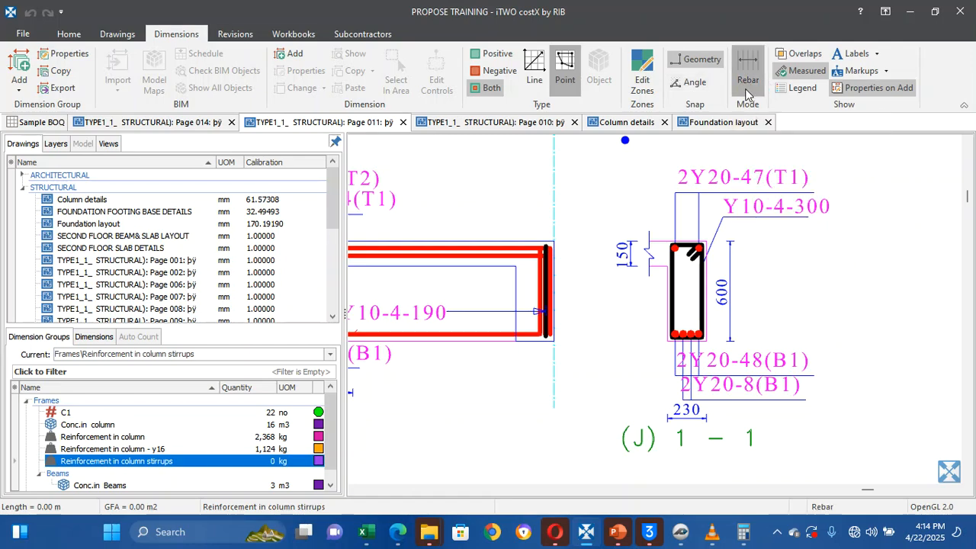
pyautogui.scroll(-5, 651, 203)
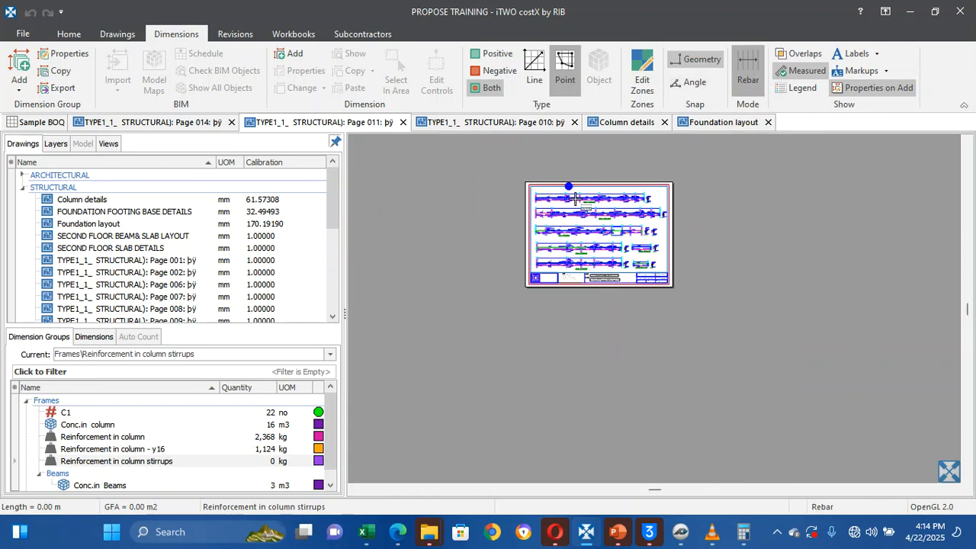
pyautogui.scroll(5, 575, 198)
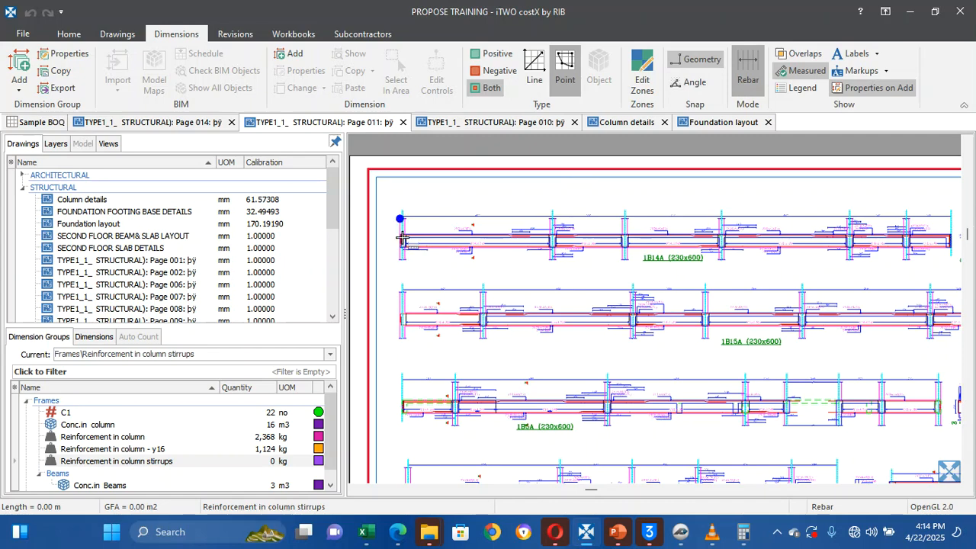
pyautogui.scroll(2, 402, 238)
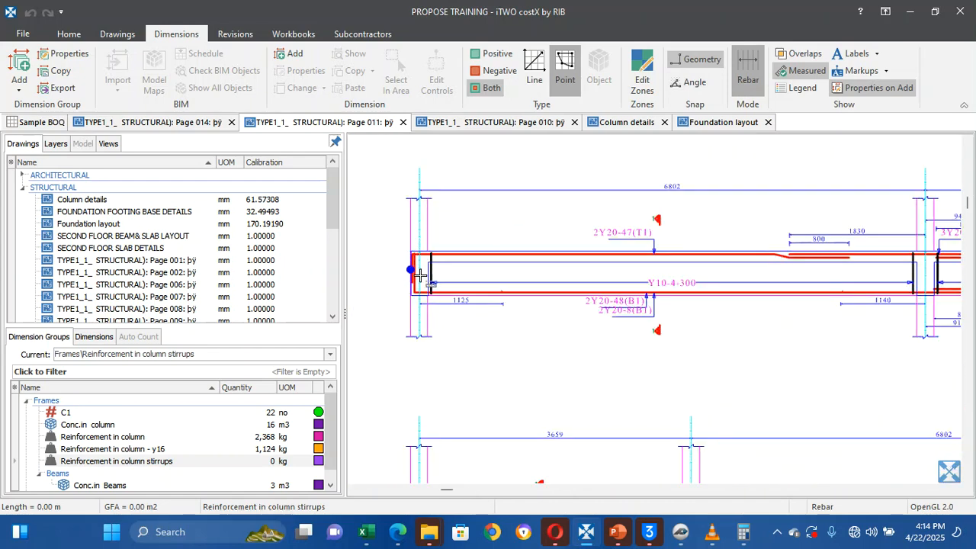
pyautogui.click(446, 262)
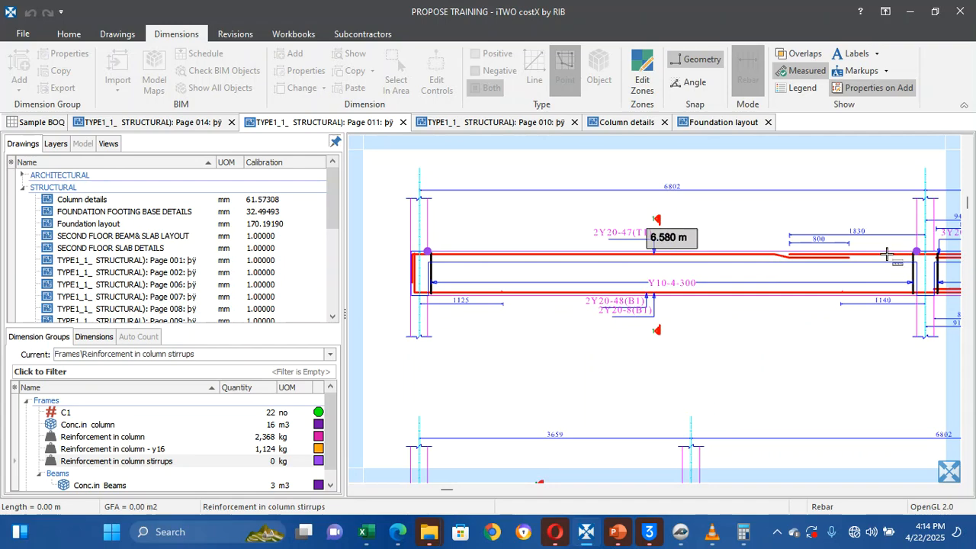
pyautogui.scroll(4, 876, 254)
pyautogui.scroll(-5, 876, 254)
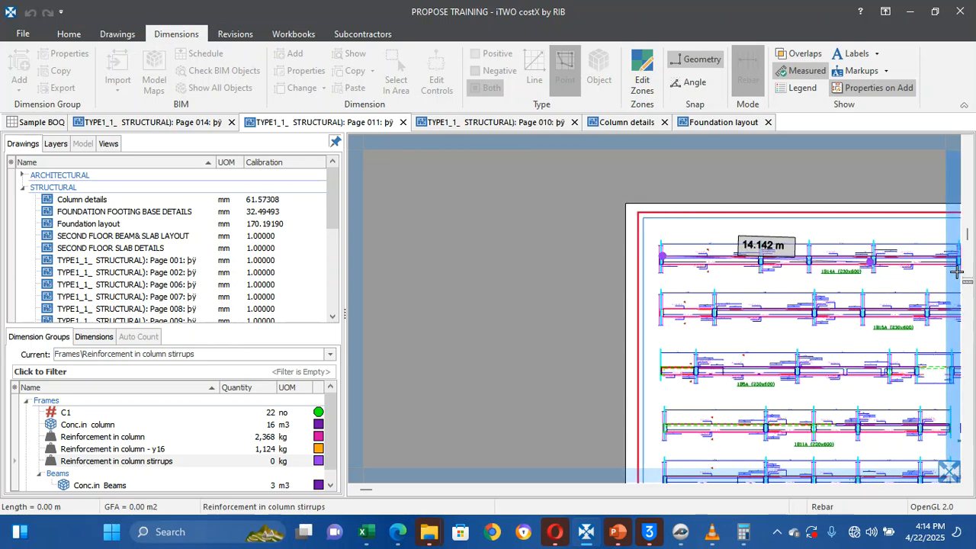
pyautogui.scroll(3, 814, 267)
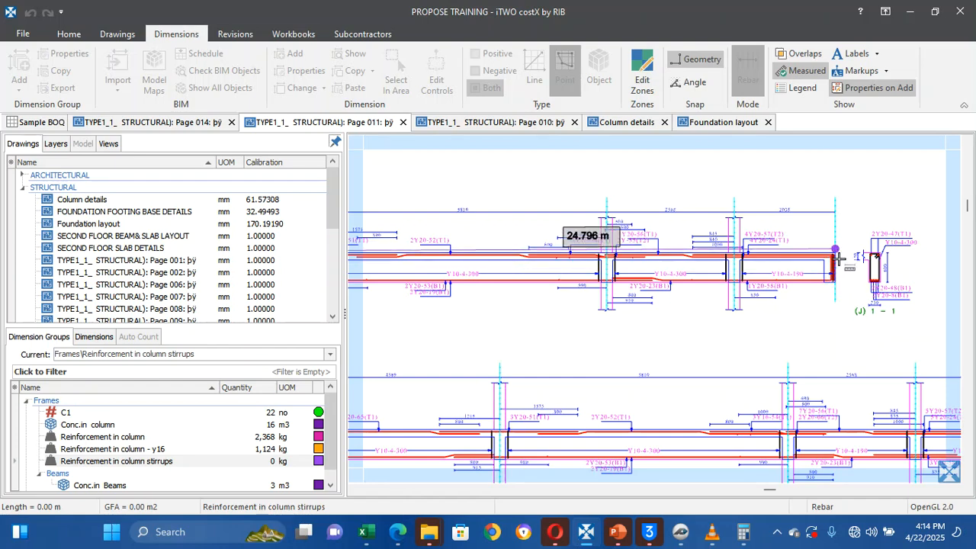
pyautogui.scroll(3, 835, 259)
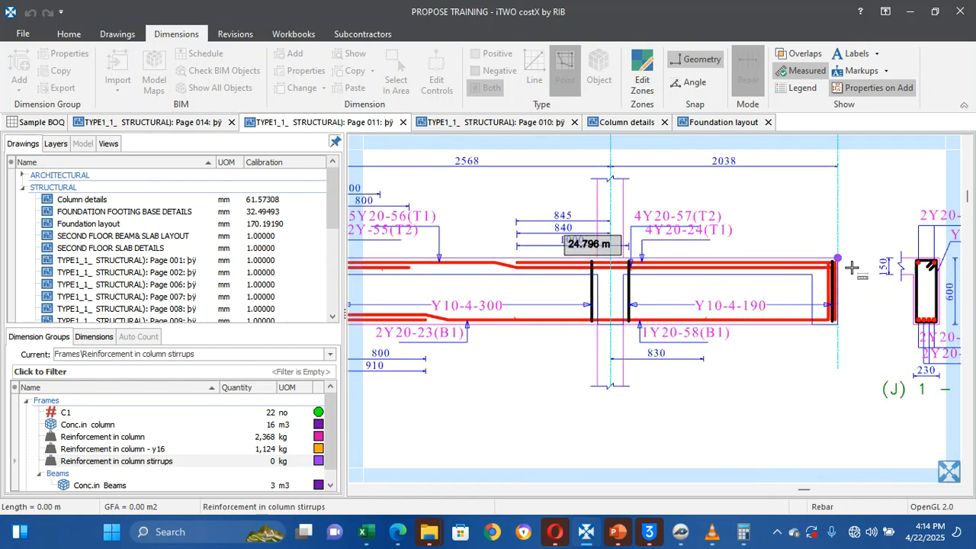
pyautogui.doubleClick(851, 267)
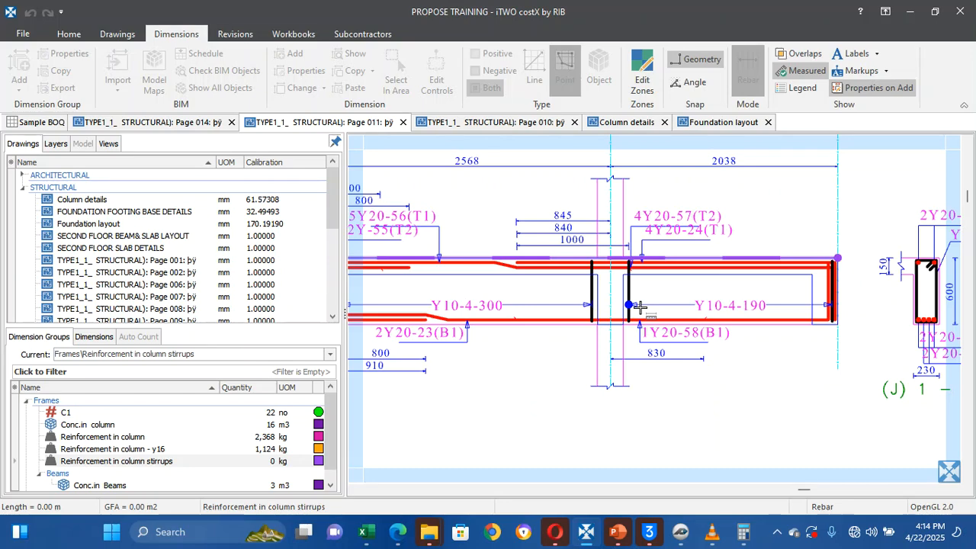
# On section 1-1, trace the stirrup's top, right and bottom sides through its corners, about 0.18 m wide and 0.55 m high
pyautogui.scroll(-1, 639, 306)
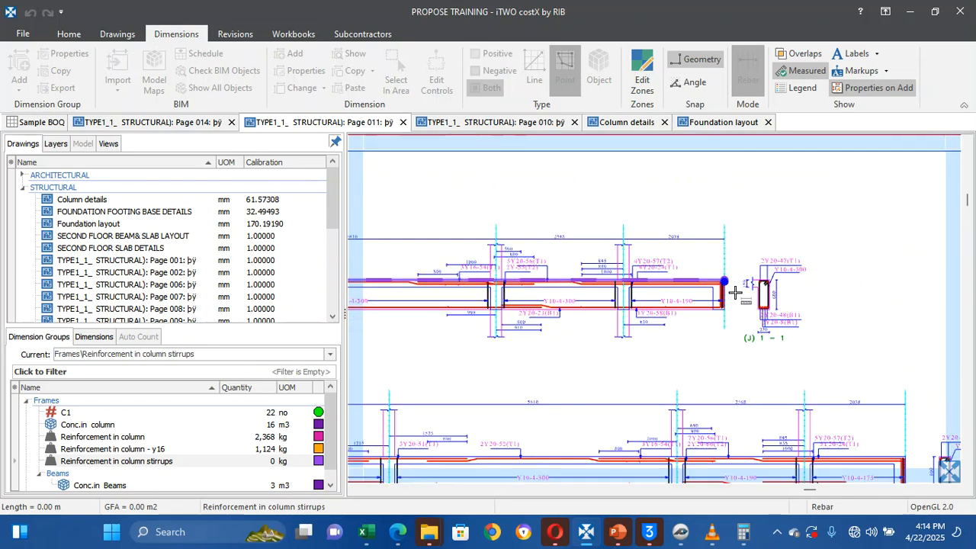
pyautogui.scroll(2, 762, 289)
pyautogui.scroll(2, 771, 299)
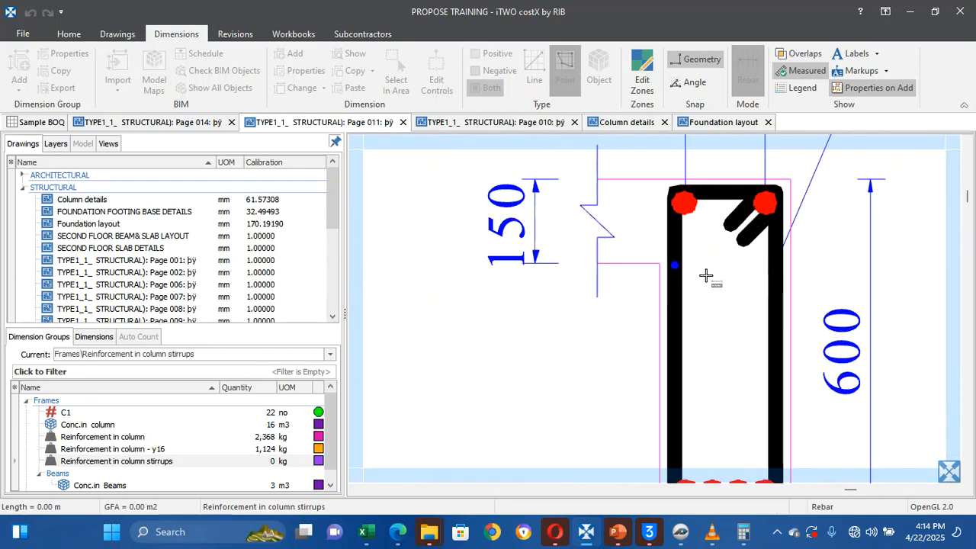
pyautogui.scroll(-2, 709, 277)
pyautogui.press('Escape')
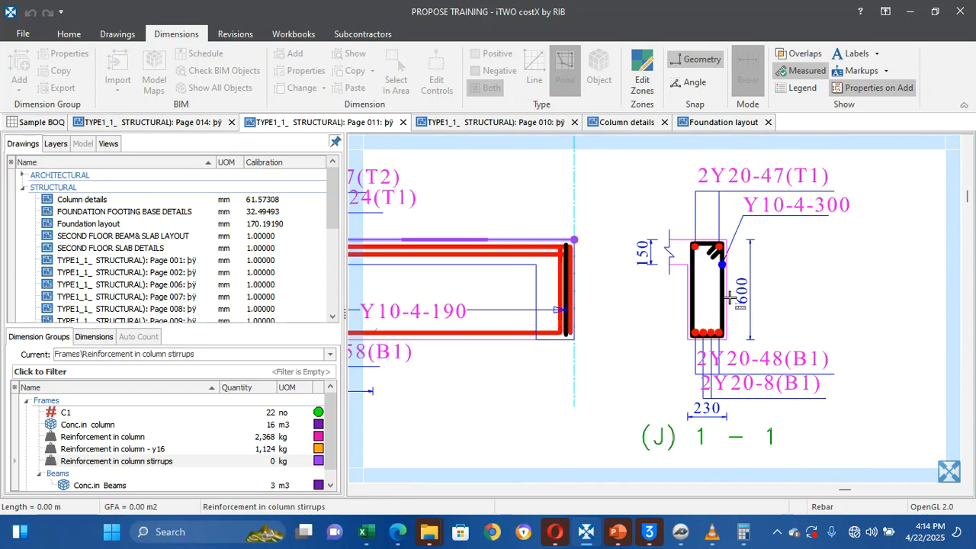
pyautogui.click(691, 245)
pyautogui.scroll(2, 736, 250)
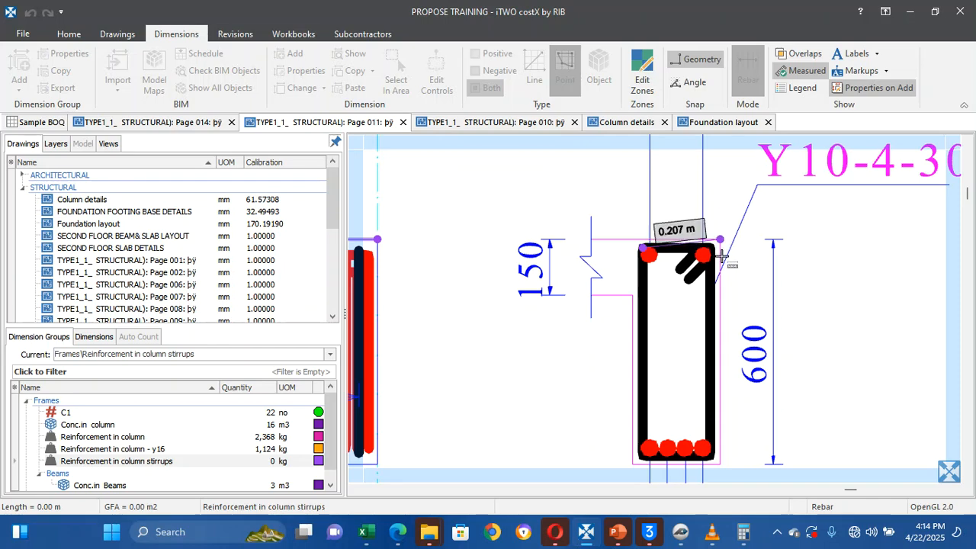
pyautogui.click(718, 259)
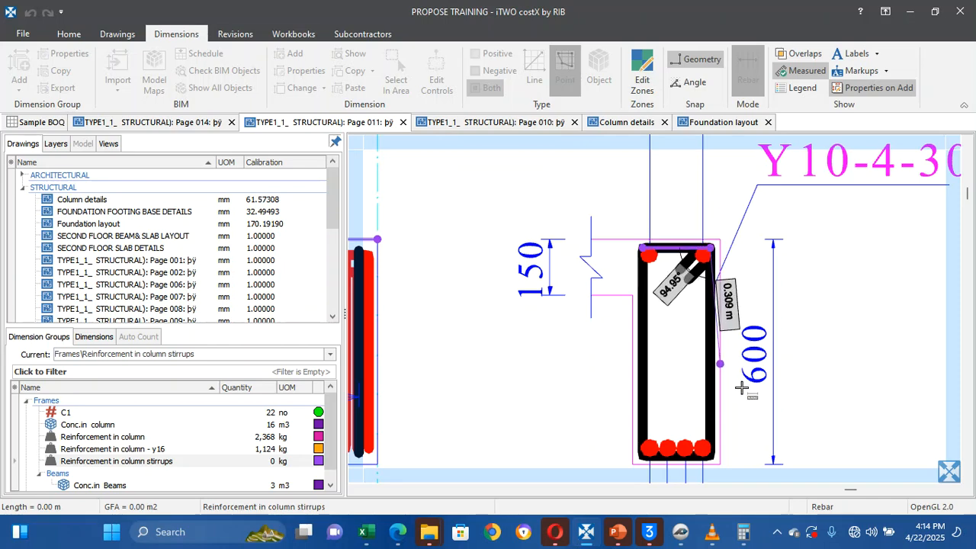
pyautogui.click(721, 468)
pyautogui.scroll(-1, 649, 477)
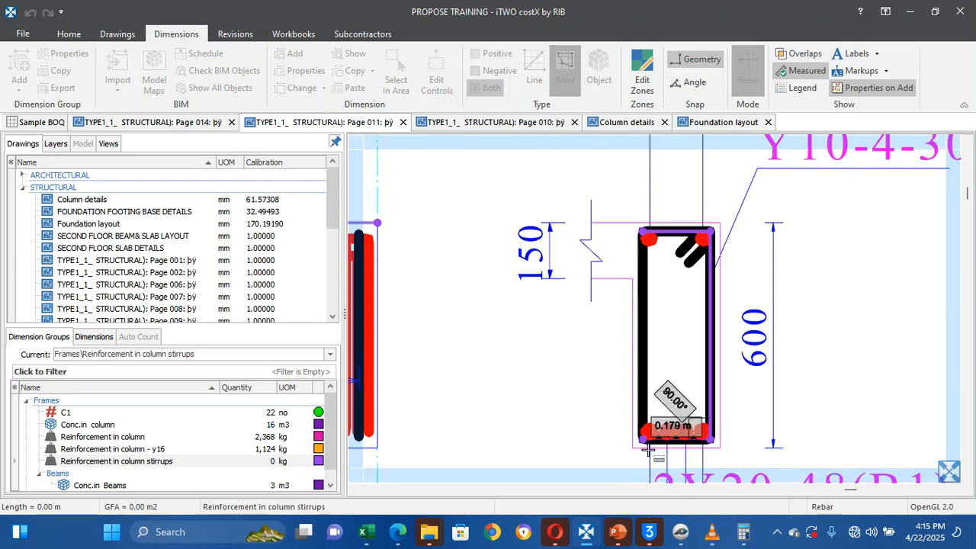
pyautogui.click(648, 448)
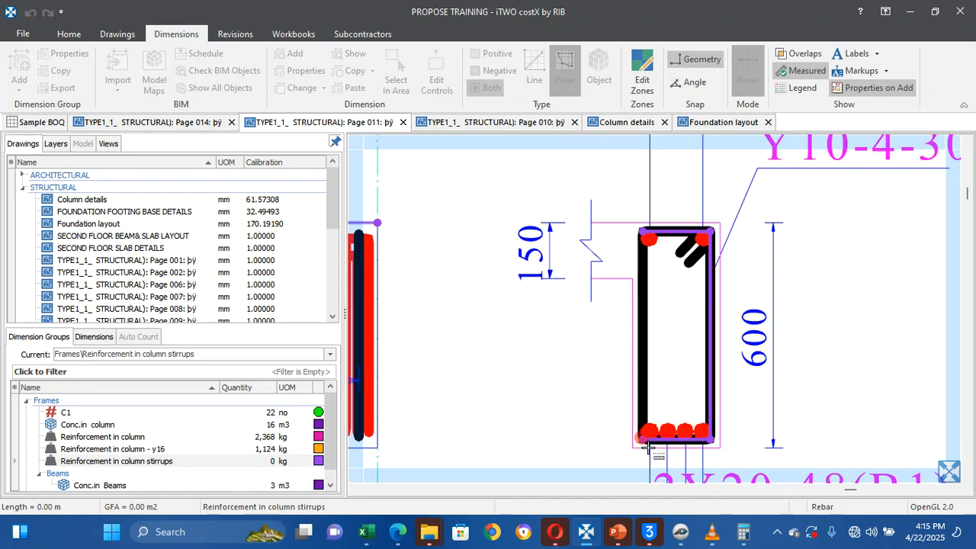
# Try to trace the stirrup's remaining left side between its top and bottom corners to close the outline
pyautogui.click(645, 252)
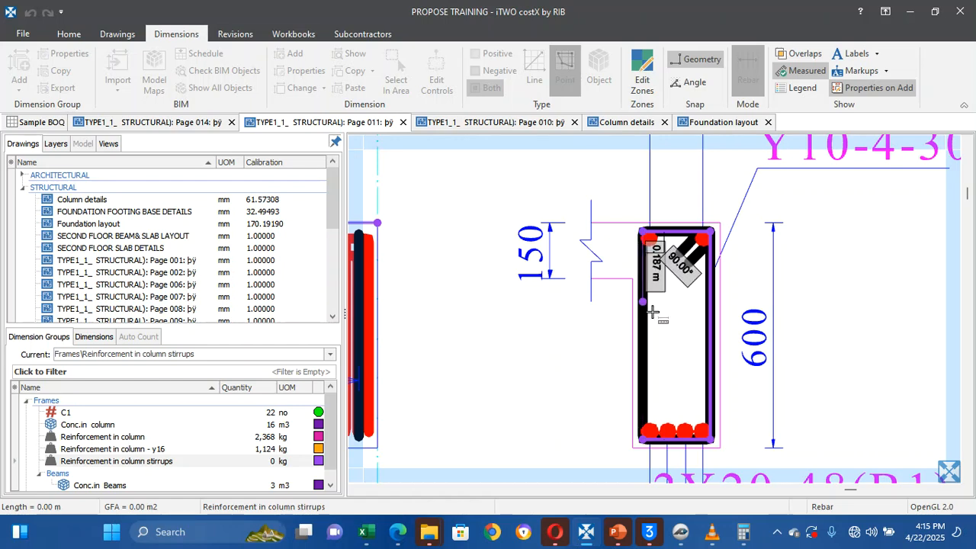
pyautogui.click(646, 440)
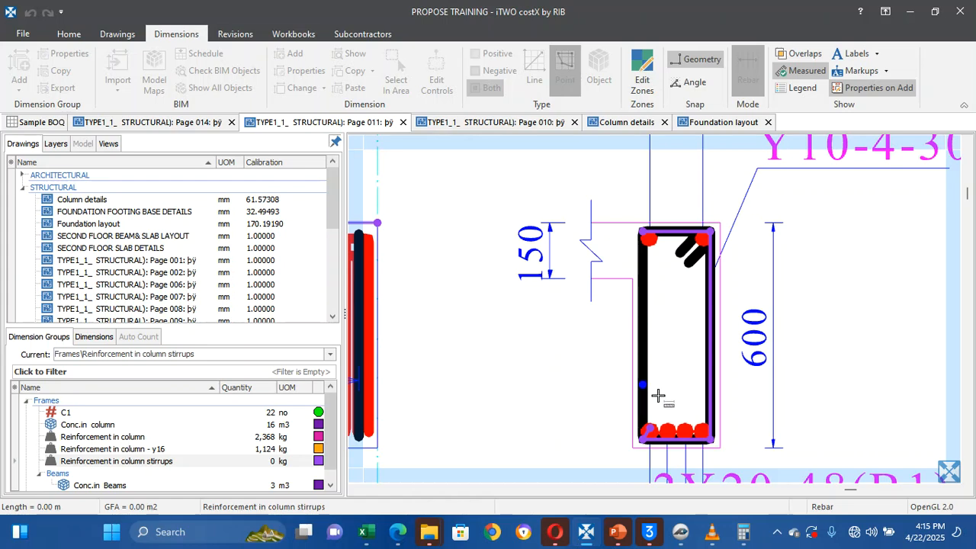
pyautogui.click(640, 232)
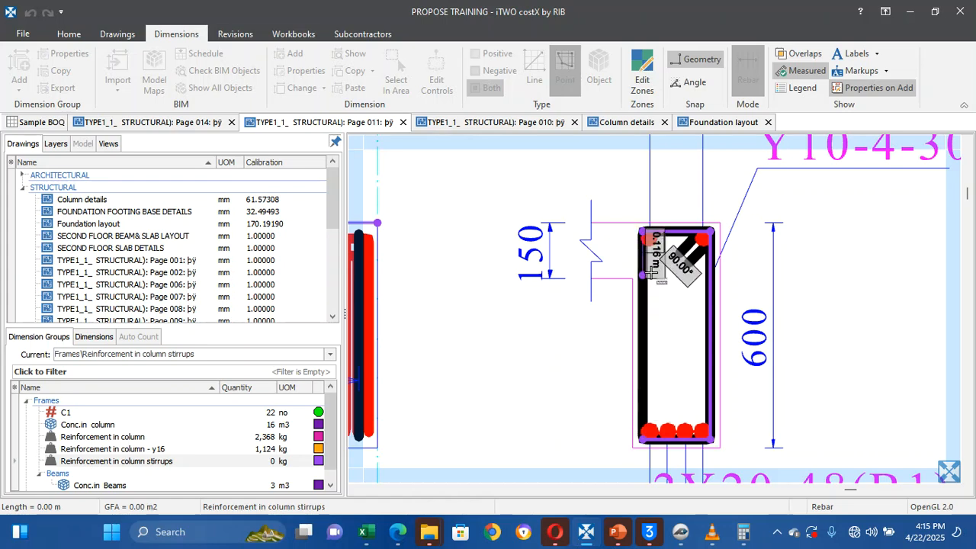
pyautogui.click(647, 435)
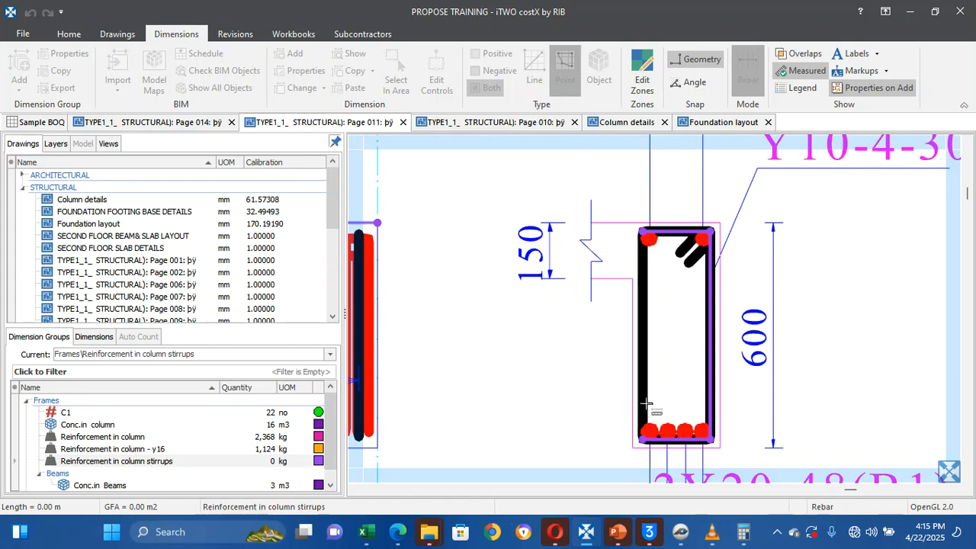
pyautogui.click(653, 243)
pyautogui.scroll(6, 653, 243)
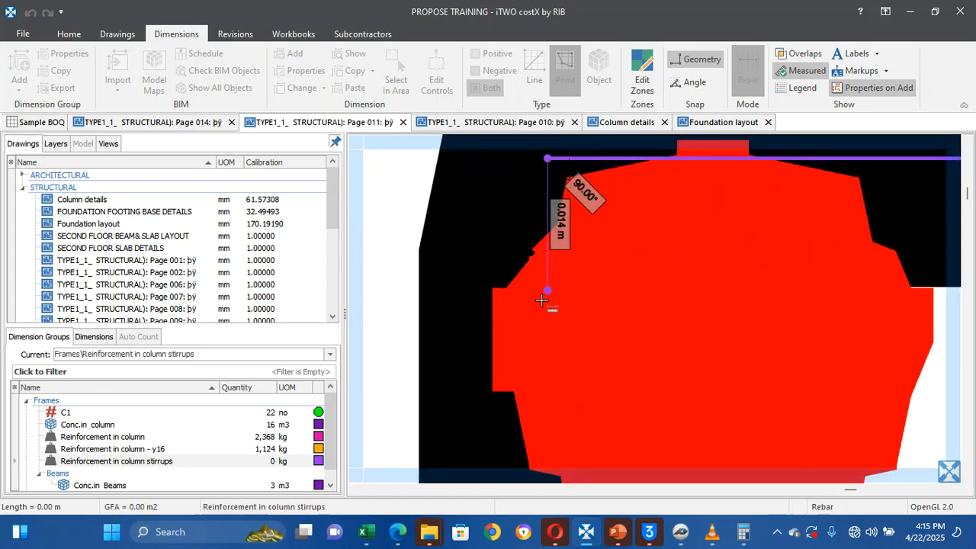
pyautogui.scroll(-6, 541, 300)
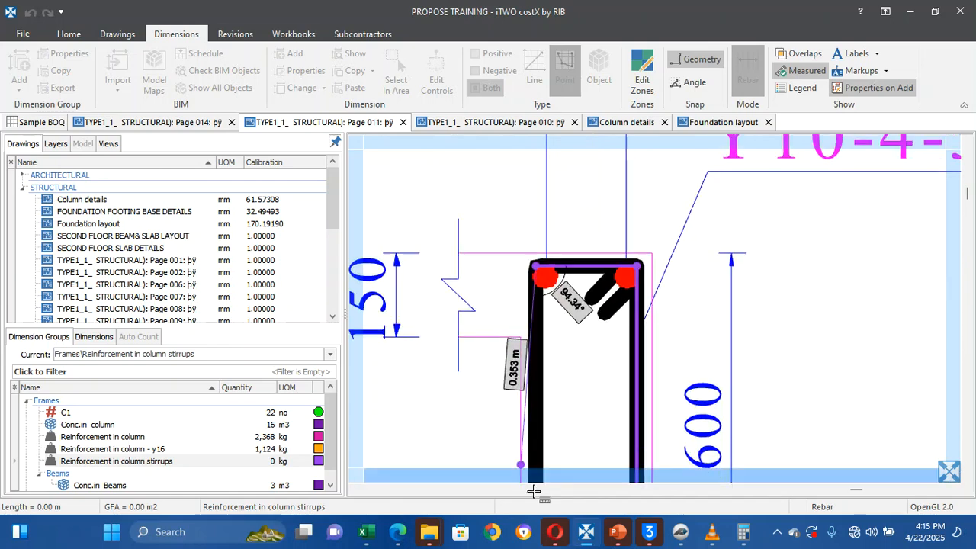
pyautogui.moveTo(534, 491)
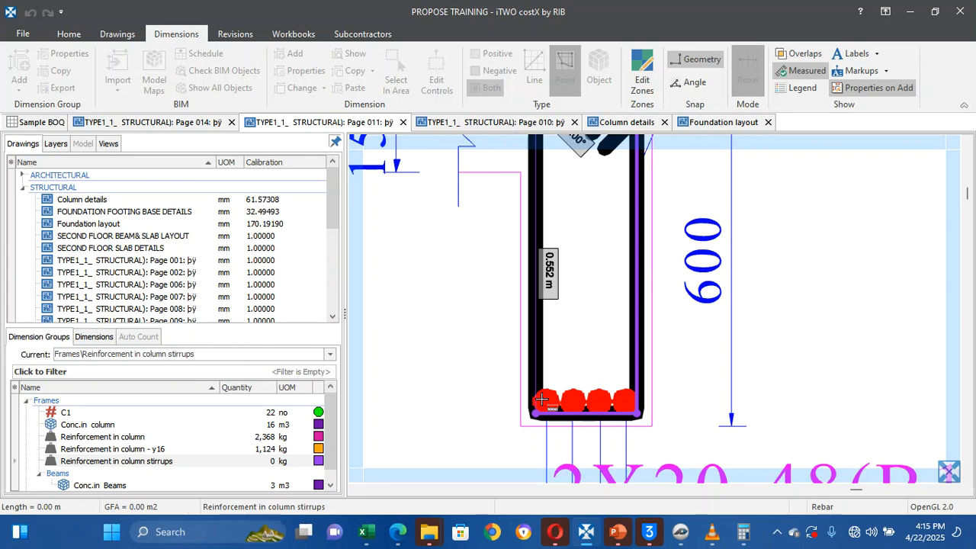
pyautogui.click(542, 399)
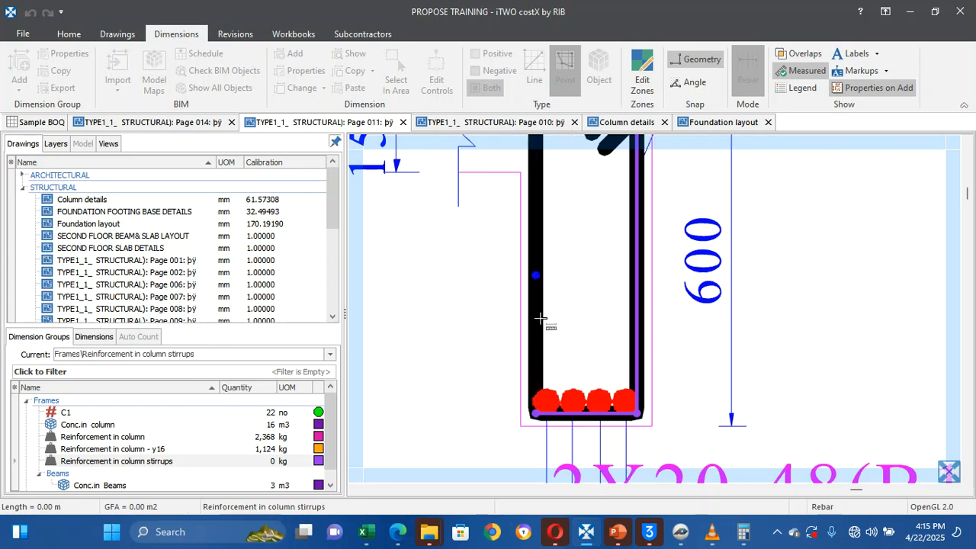
pyautogui.scroll(5, 539, 399)
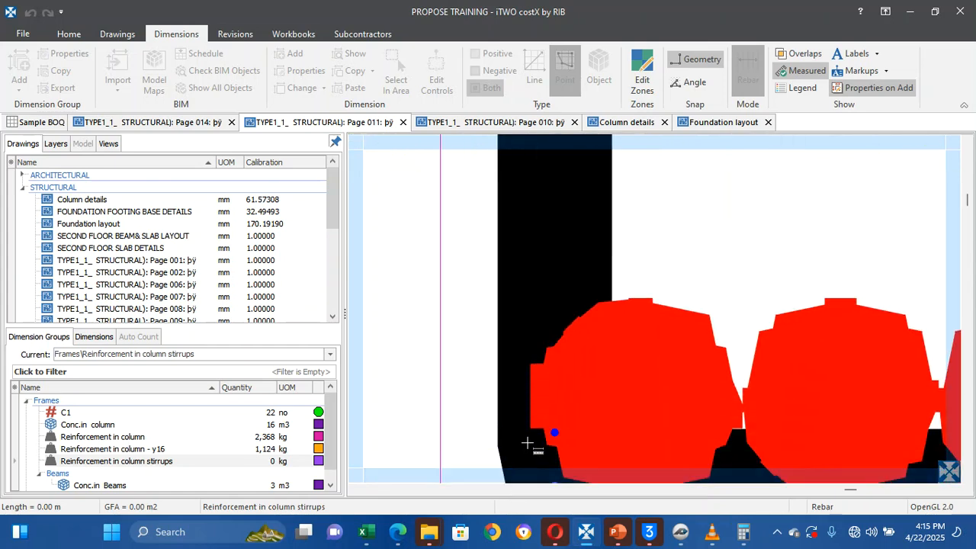
pyautogui.scroll(-3, 527, 480)
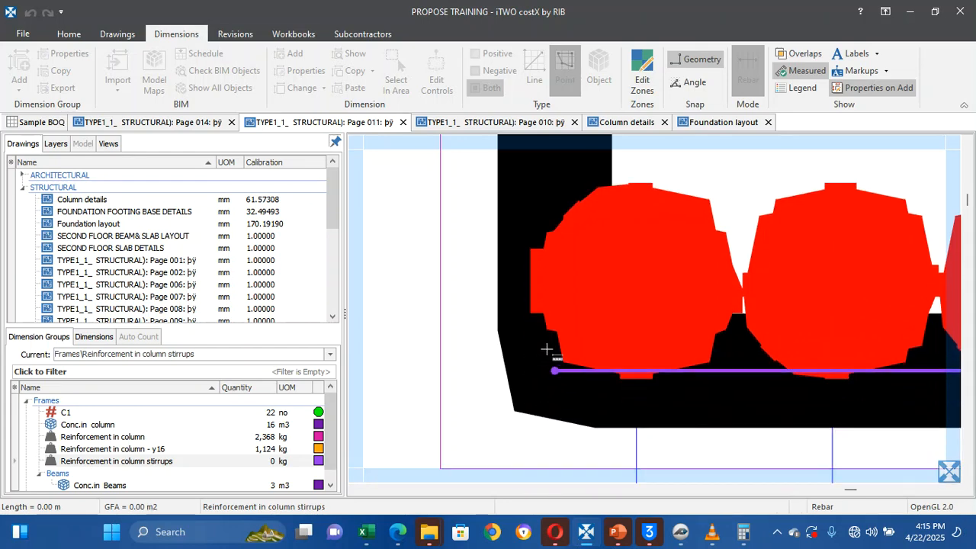
pyautogui.scroll(-6, 564, 358)
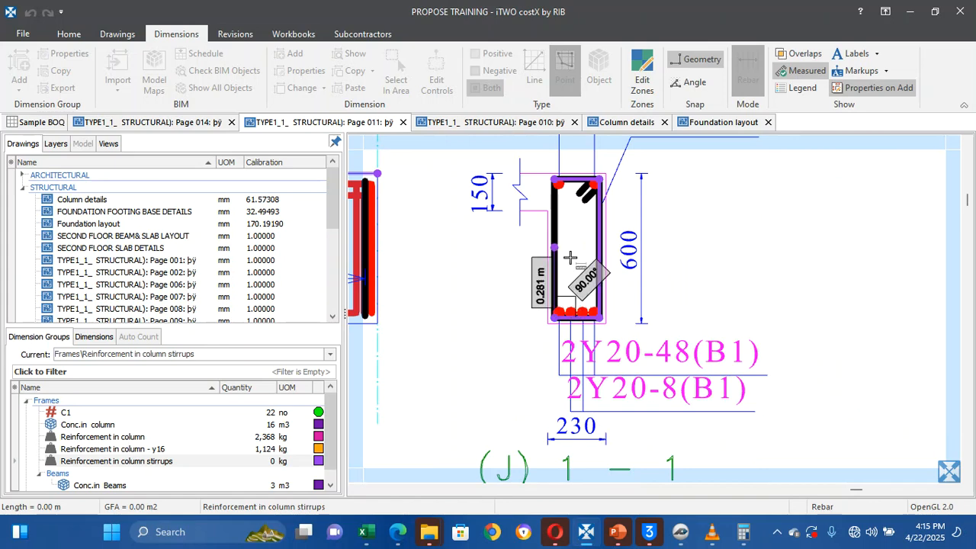
pyautogui.scroll(2, 564, 200)
pyautogui.scroll(3, 569, 205)
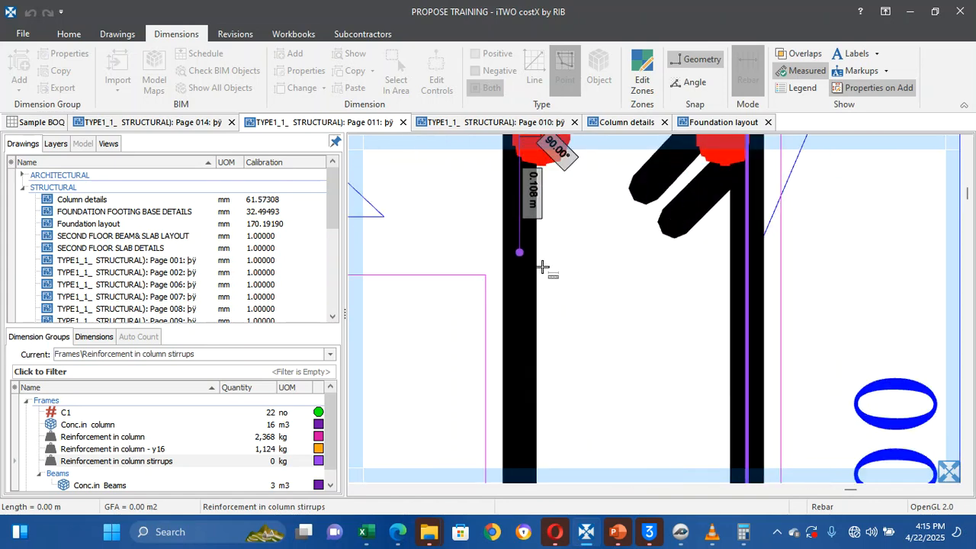
pyautogui.click(564, 79)
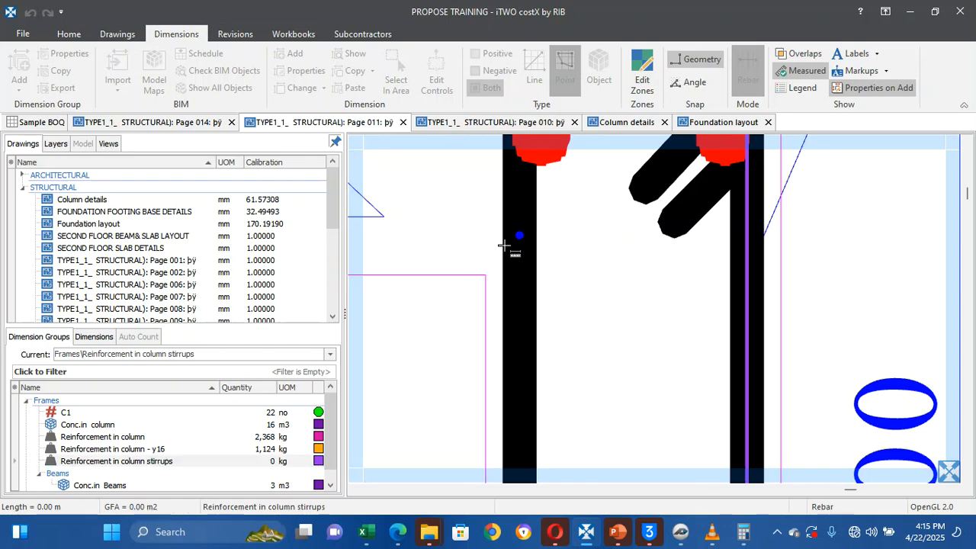
# Trace the stirrup's left side from the top corner down to a point just above the bottom bars
pyautogui.click(503, 245)
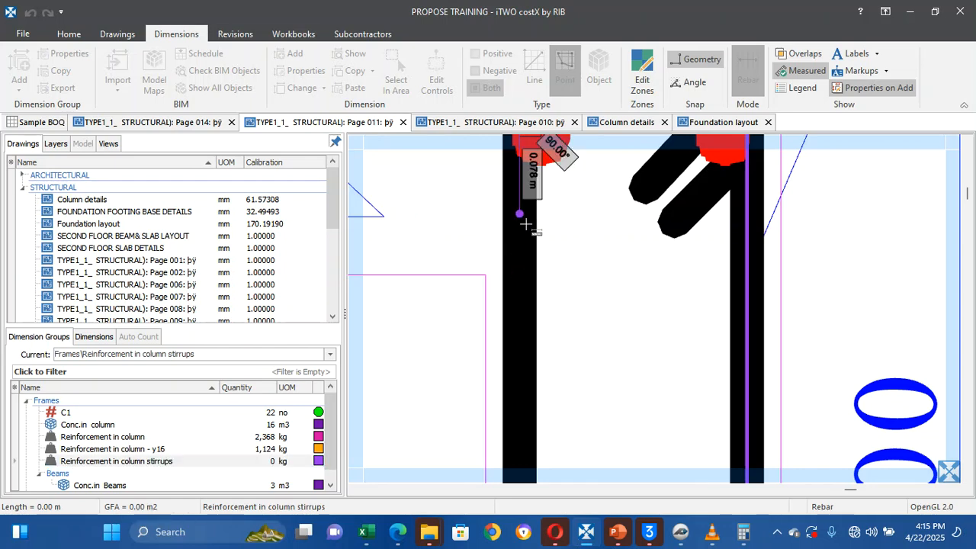
pyautogui.scroll(-5, 534, 362)
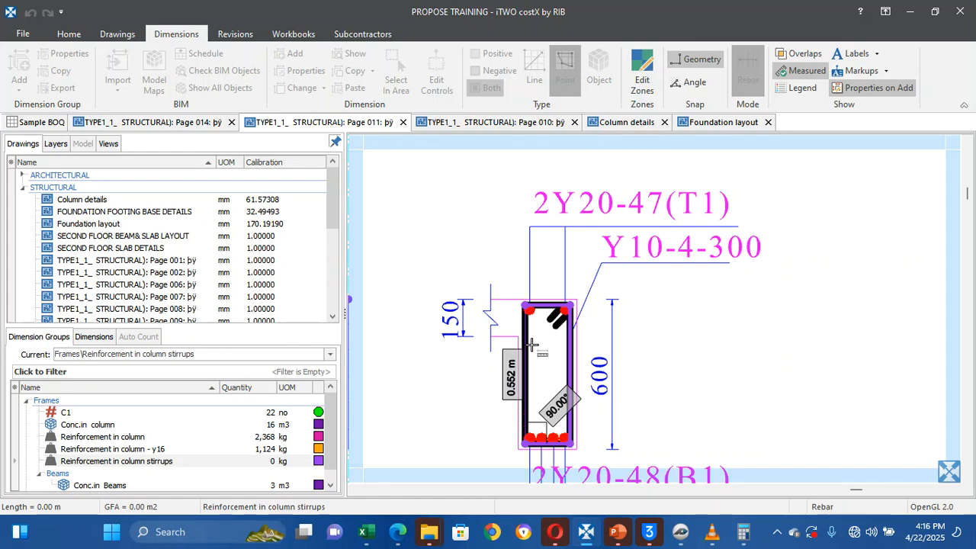
pyautogui.scroll(5, 526, 347)
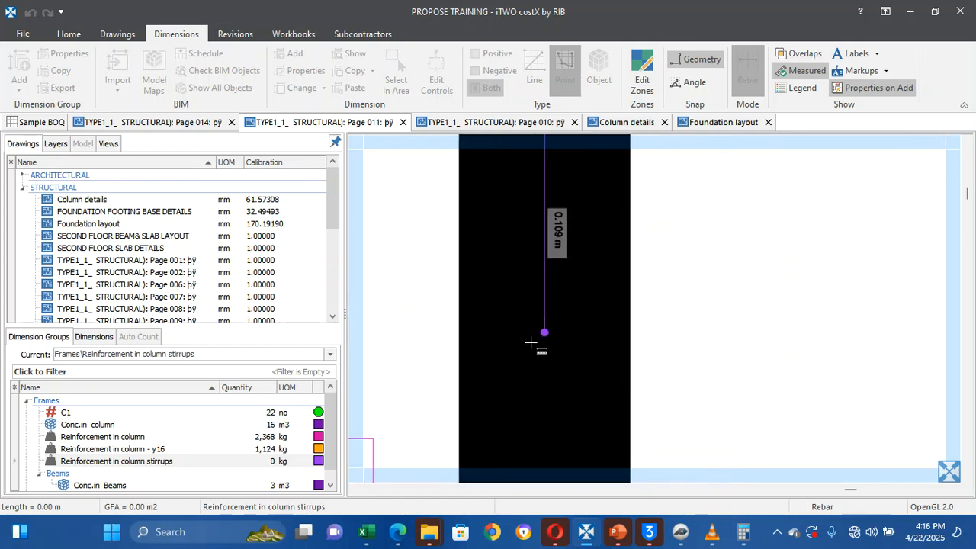
pyautogui.scroll(-5, 538, 294)
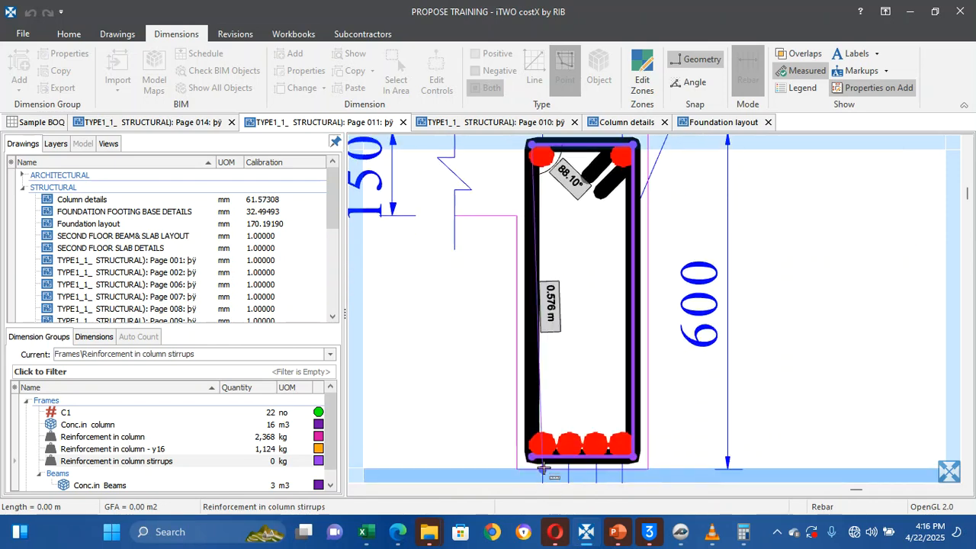
pyautogui.click(539, 412)
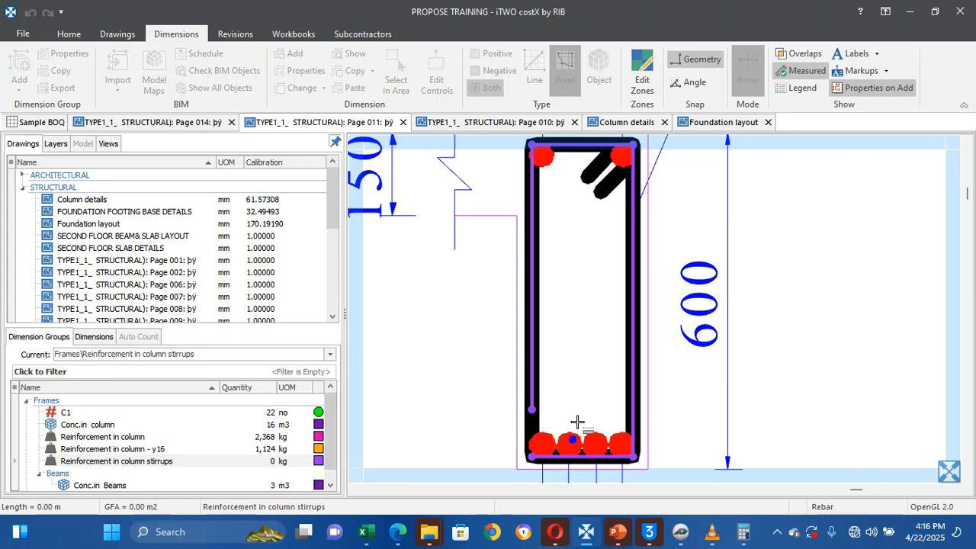
pyautogui.click(537, 420)
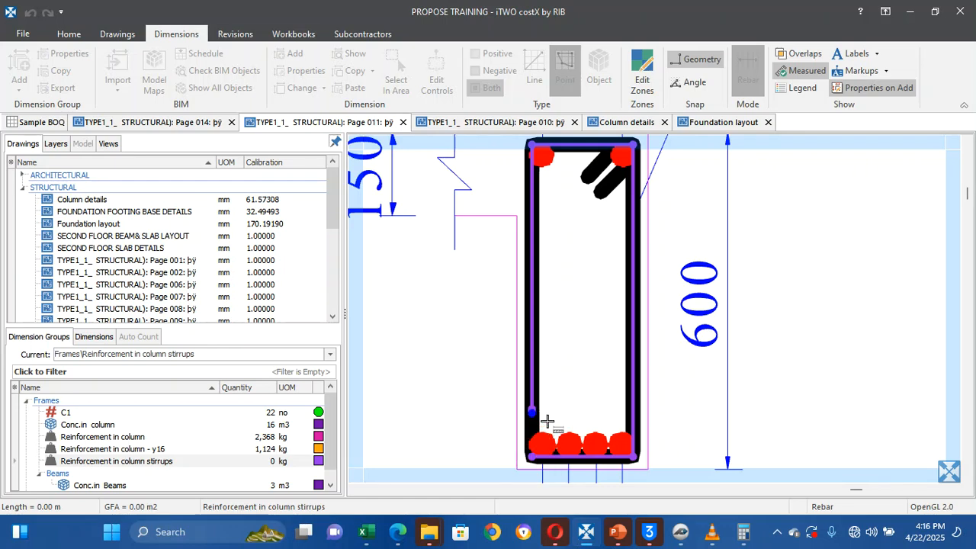
pyautogui.rightClick(538, 413)
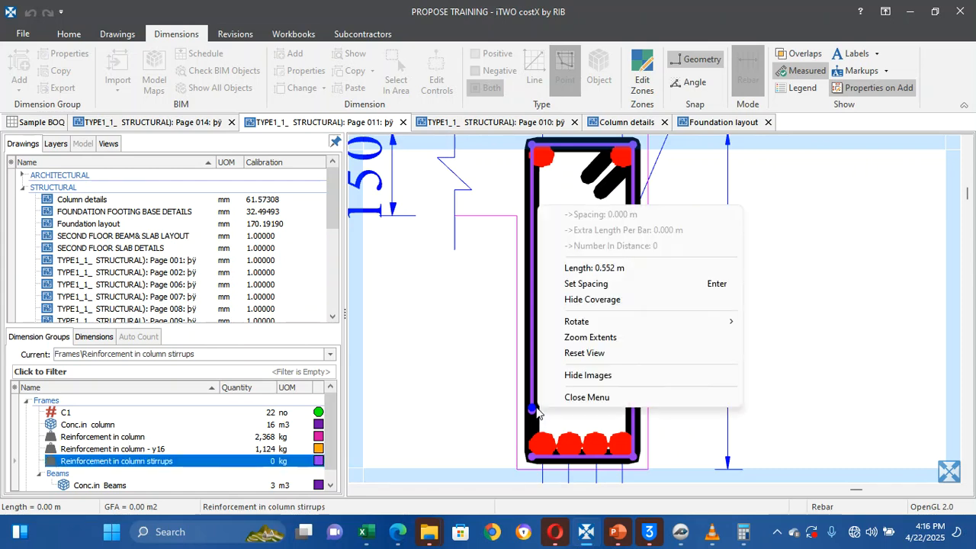
pyautogui.click(538, 411)
pyautogui.rightClick(538, 413)
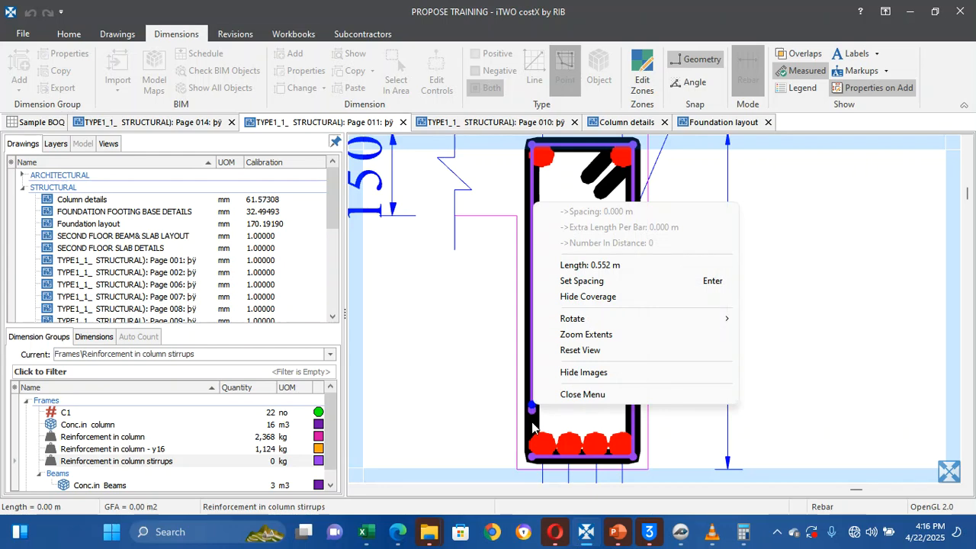
pyautogui.rightClick(533, 411)
pyautogui.click(461, 395)
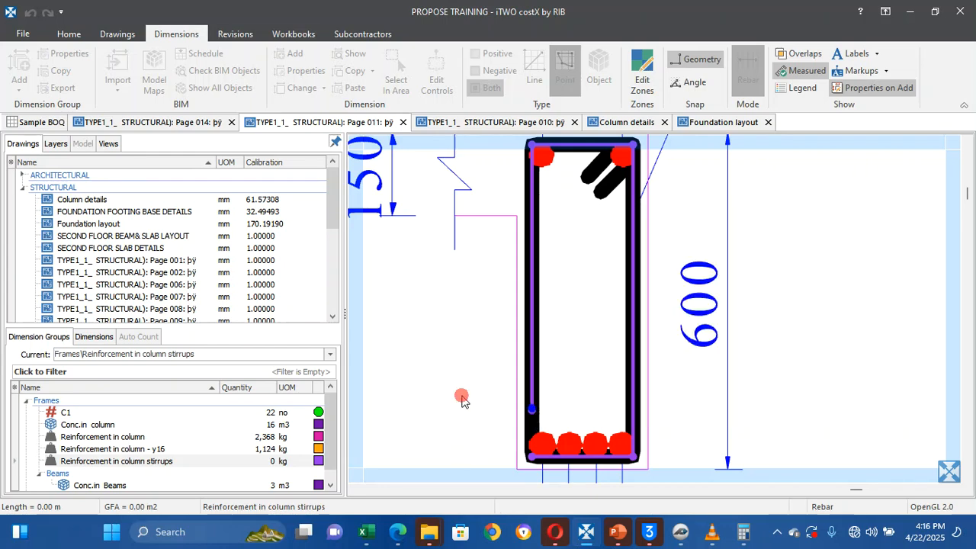
# Set the stirrup spacing to 300 mm along the distribution line and apply it
pyautogui.click(537, 414)
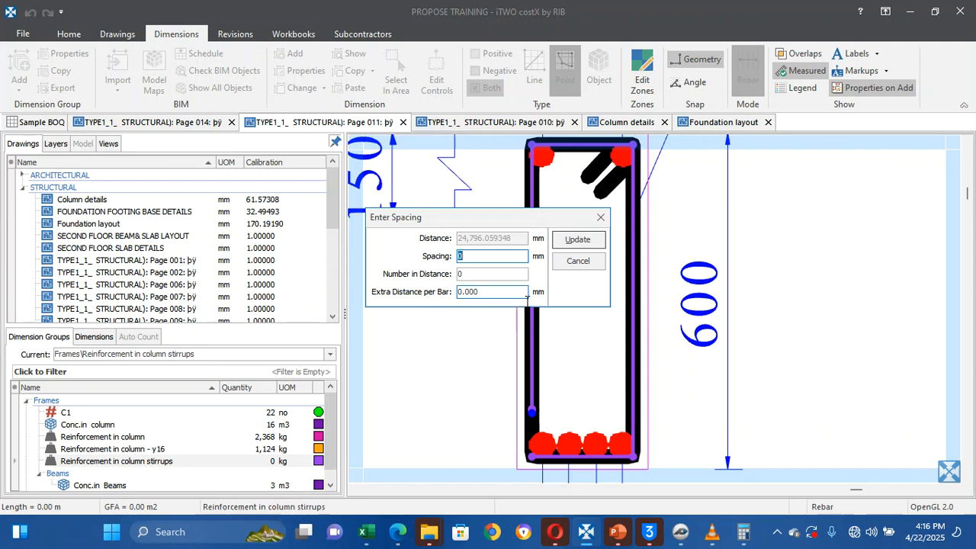
pyautogui.write('0.33')
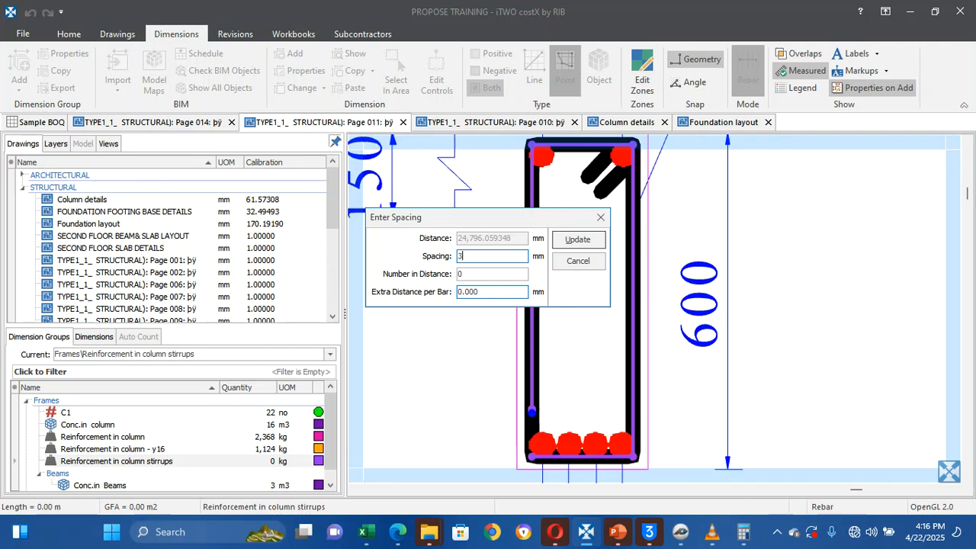
pyautogui.click(485, 280)
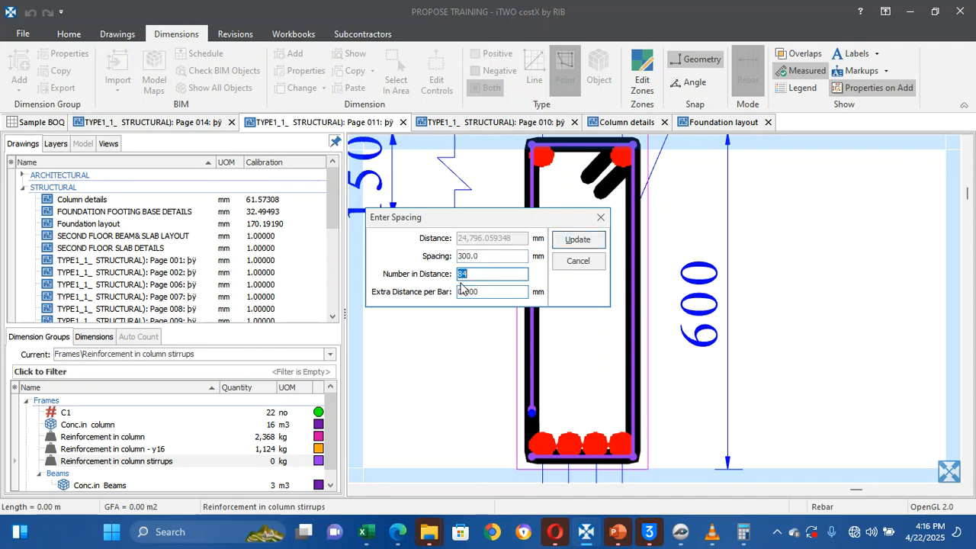
pyautogui.click(565, 239)
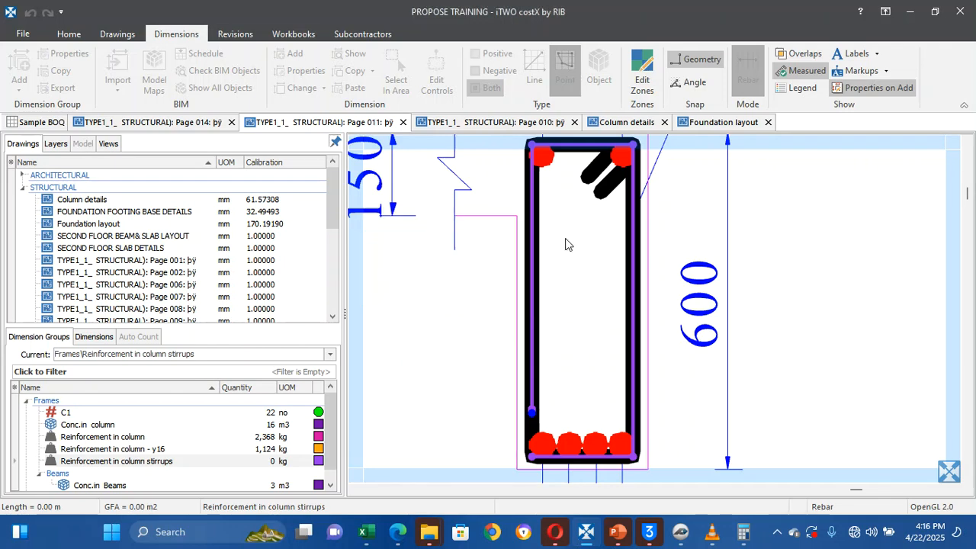
# Override the stirrup dimension's default multiplier with 1, set its bar diameter to 10 mm and apply the properties
pyautogui.click(414, 191)
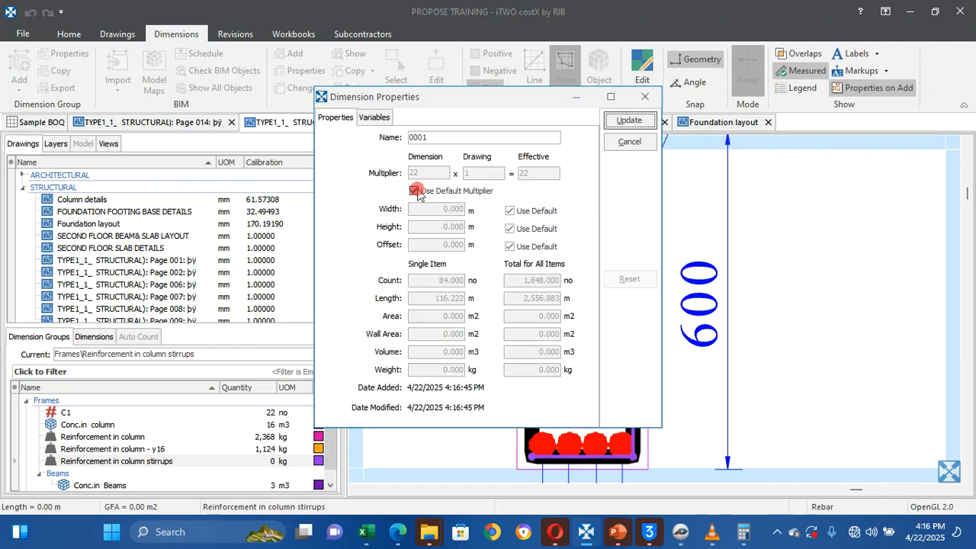
pyautogui.click(427, 174)
pyautogui.press('BackSpace')
pyautogui.press('BackSpace')
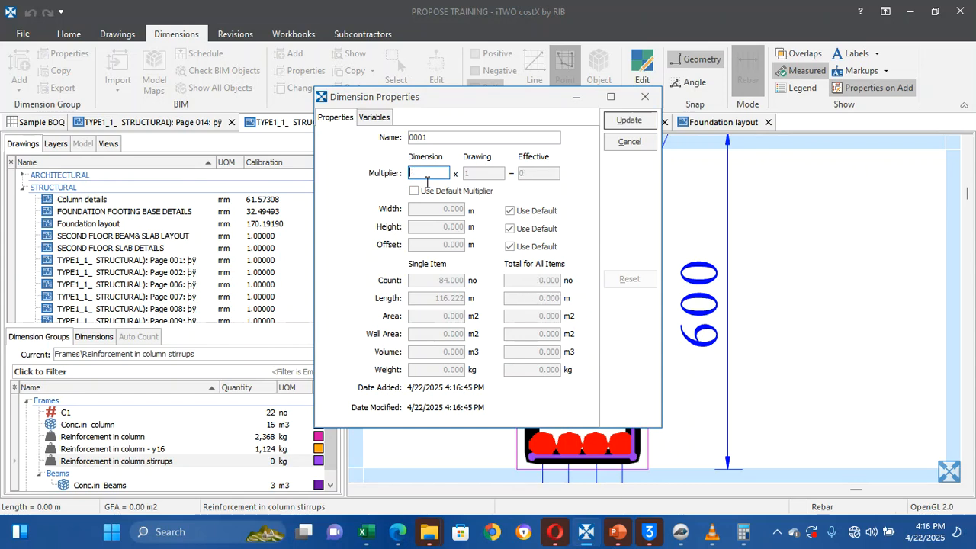
pyautogui.write('1')
pyautogui.click(377, 116)
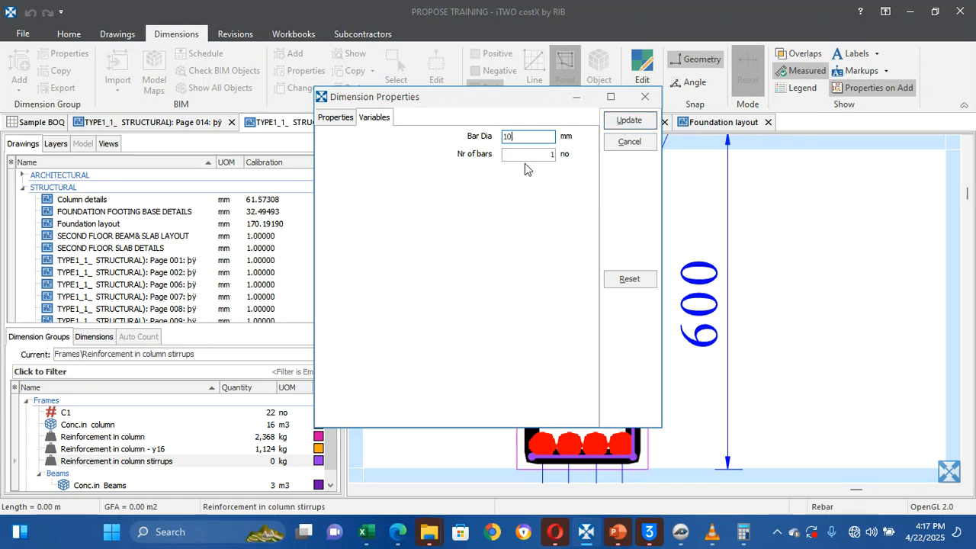
pyautogui.click(624, 122)
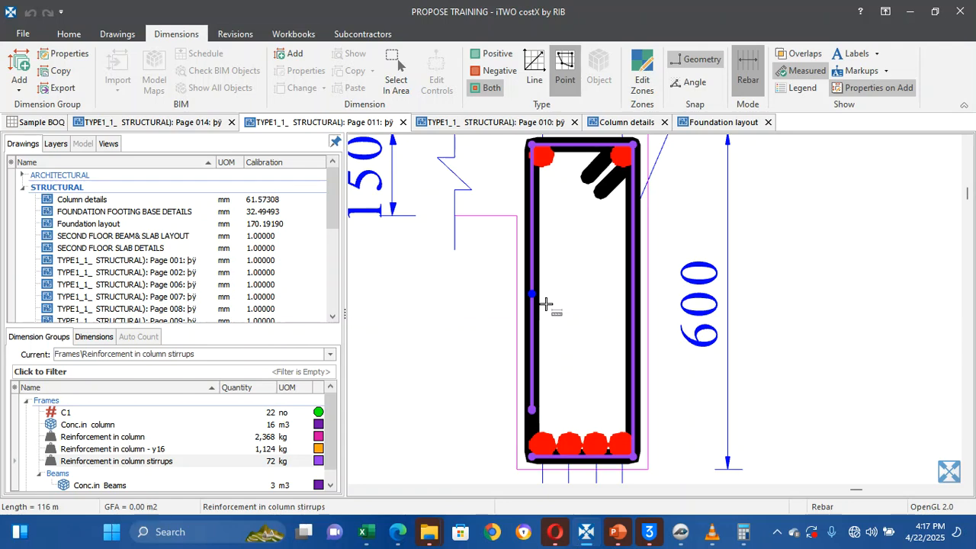
# Compare the Reinforcement in column stirrups, Conc.in column and Conc.in Beams quantities, and inspect Conc.in column's group properties without changing them
pyautogui.moveTo(231, 462)
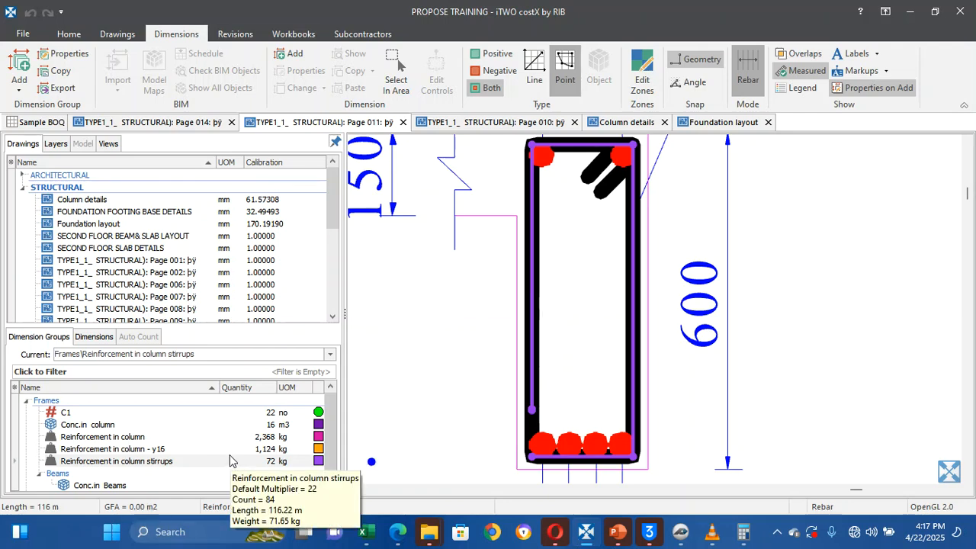
pyautogui.moveTo(191, 426)
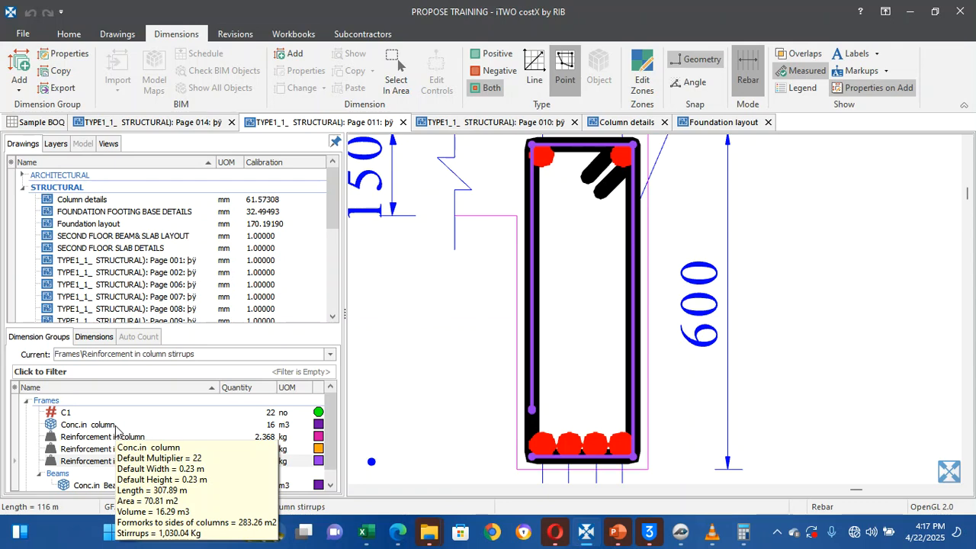
pyautogui.rightClick(116, 430)
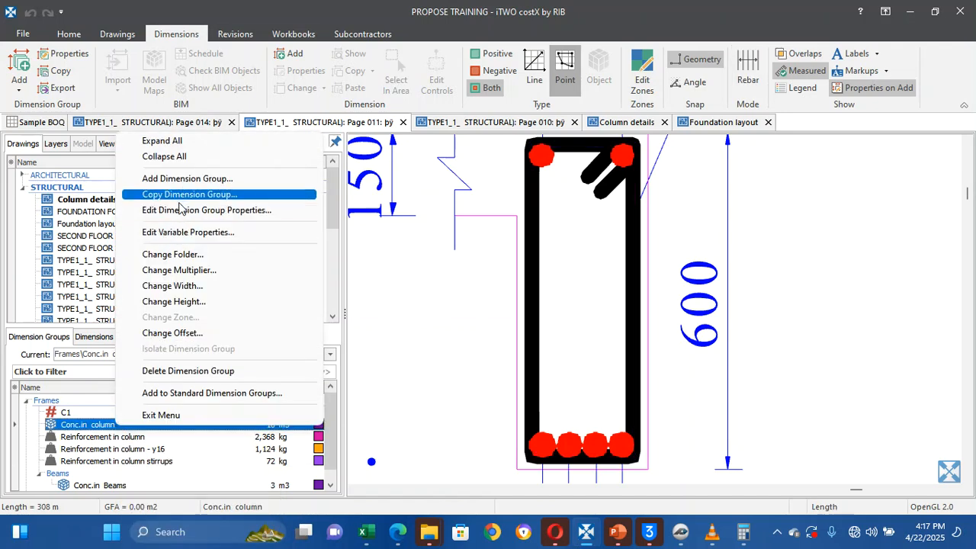
pyautogui.click(180, 208)
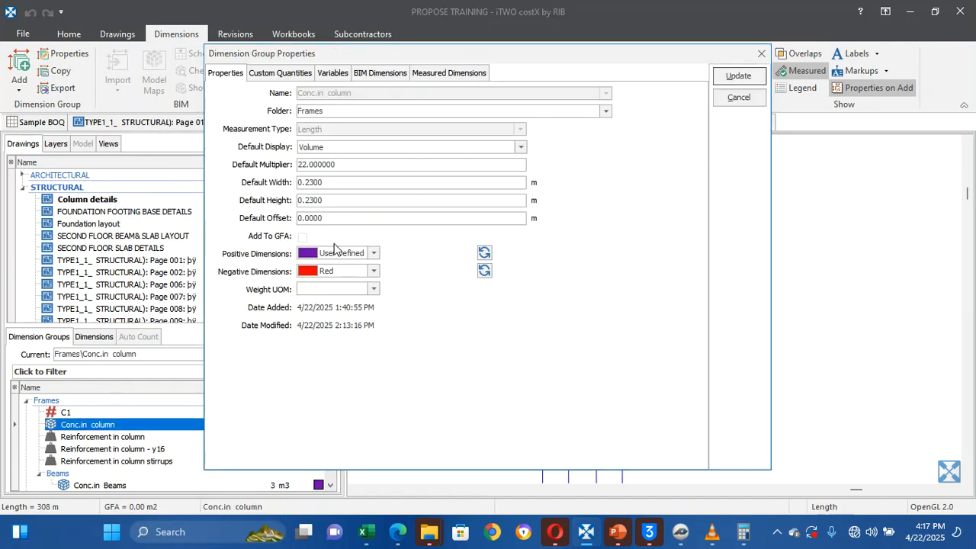
pyautogui.click(761, 54)
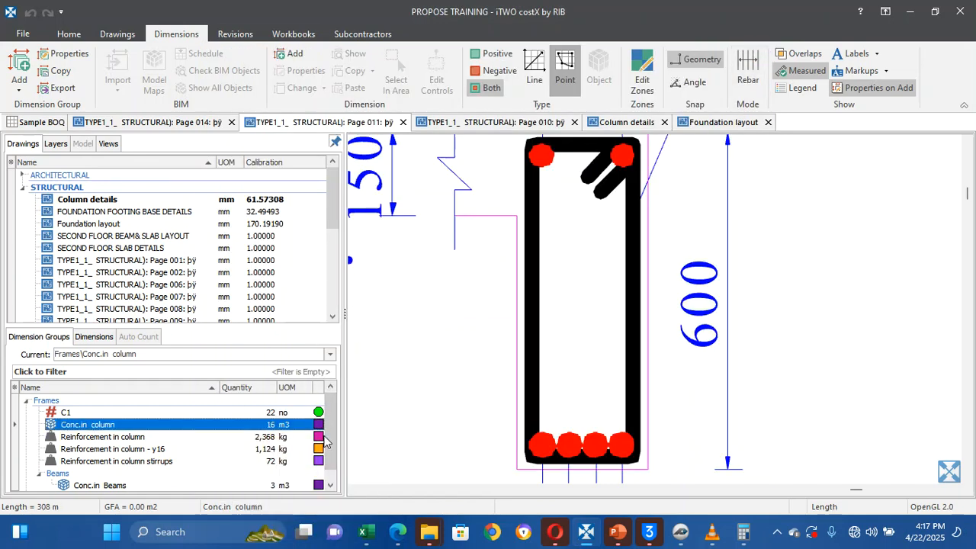
pyautogui.scroll(-1, 324, 442)
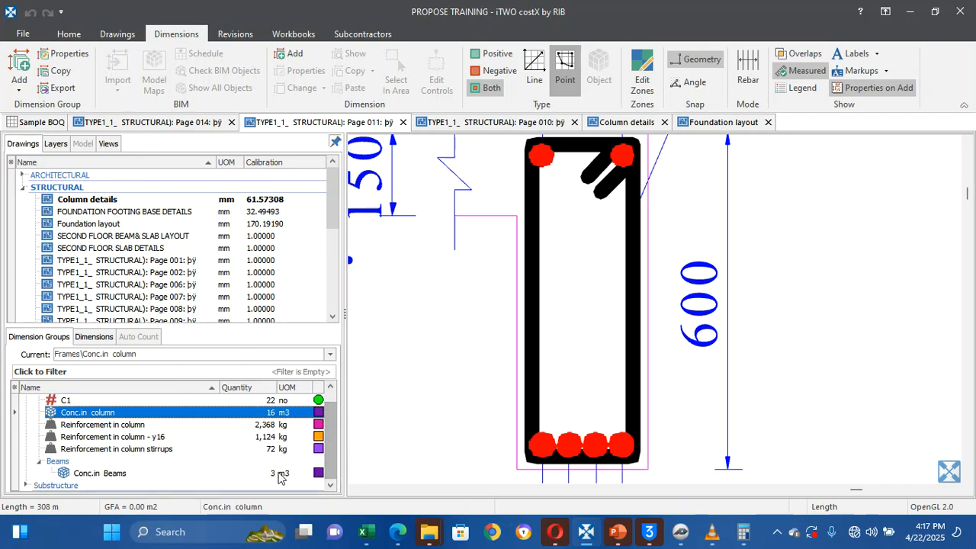
pyautogui.moveTo(275, 477)
pyautogui.moveTo(199, 453)
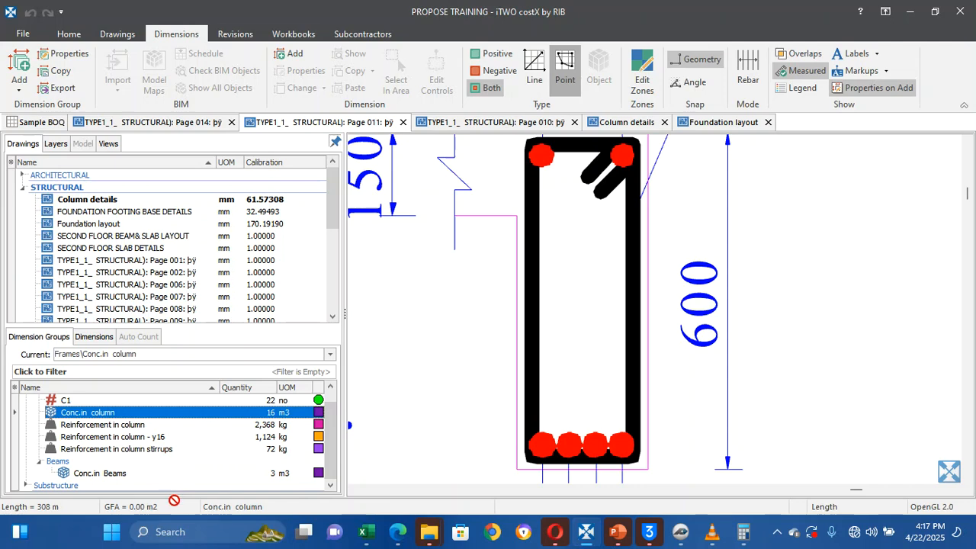
pyautogui.click(161, 451)
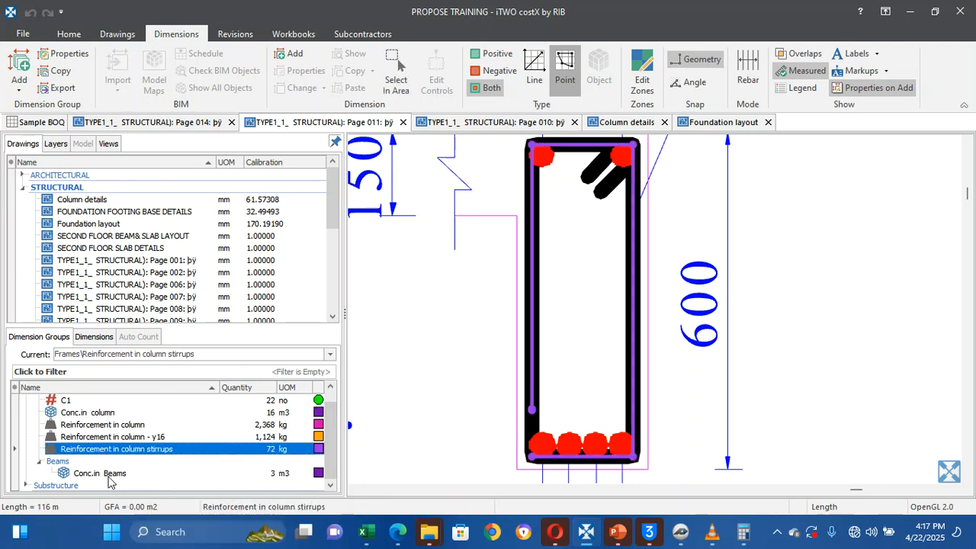
pyautogui.moveTo(127, 475)
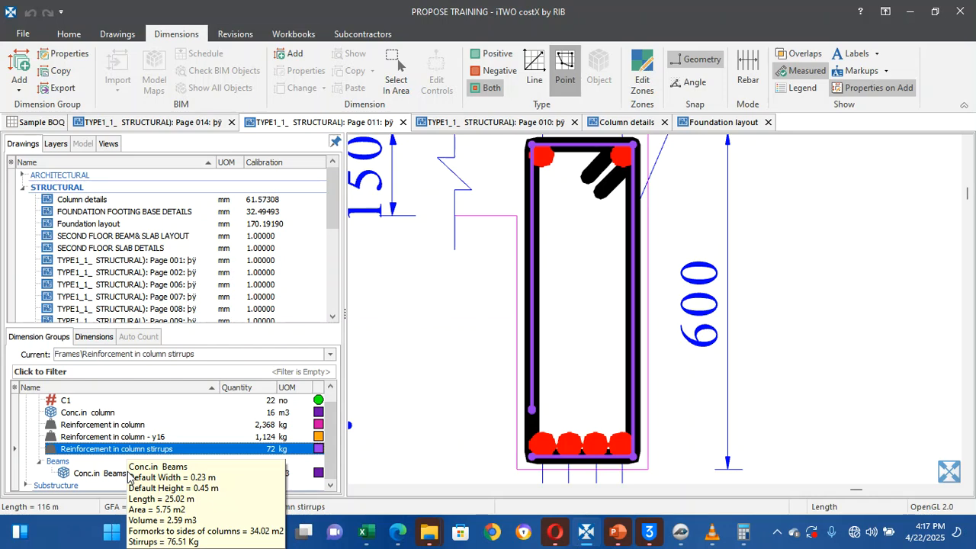
pyautogui.moveTo(163, 479)
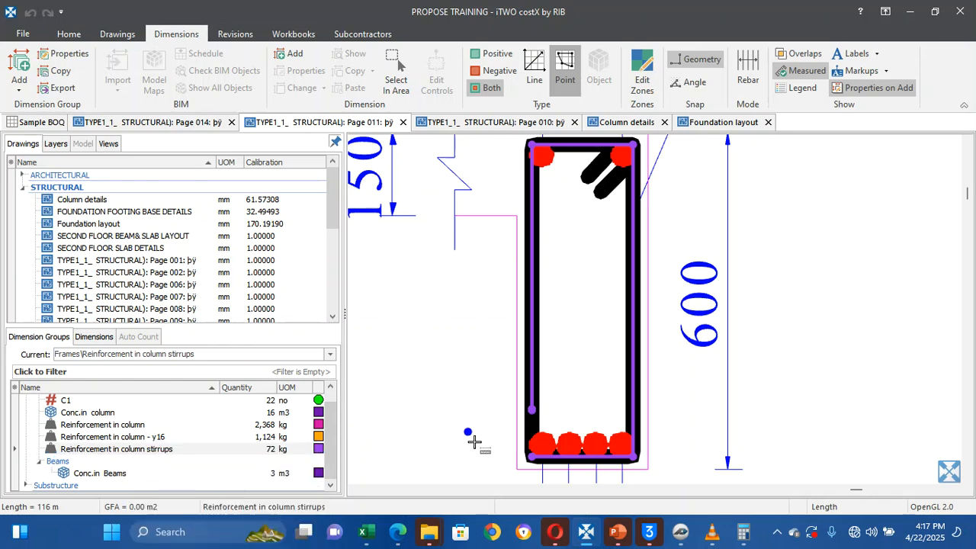
# Extend the stirrup's left side down to the bottom corner to close its outline, and compare its weight with Conc.in Beams
pyautogui.click(541, 410)
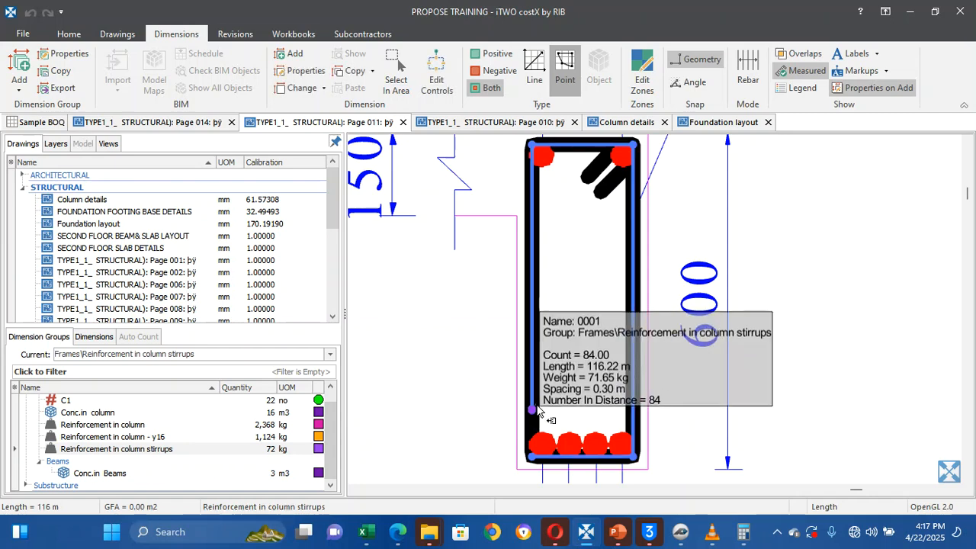
pyautogui.moveTo(538, 406); pyautogui.dragTo(538, 439)
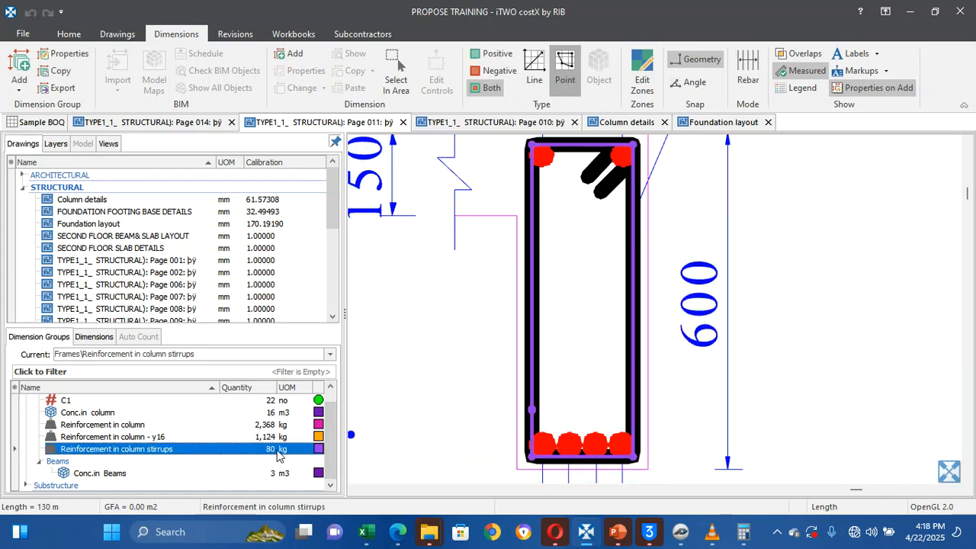
pyautogui.moveTo(275, 455)
pyautogui.moveTo(251, 477)
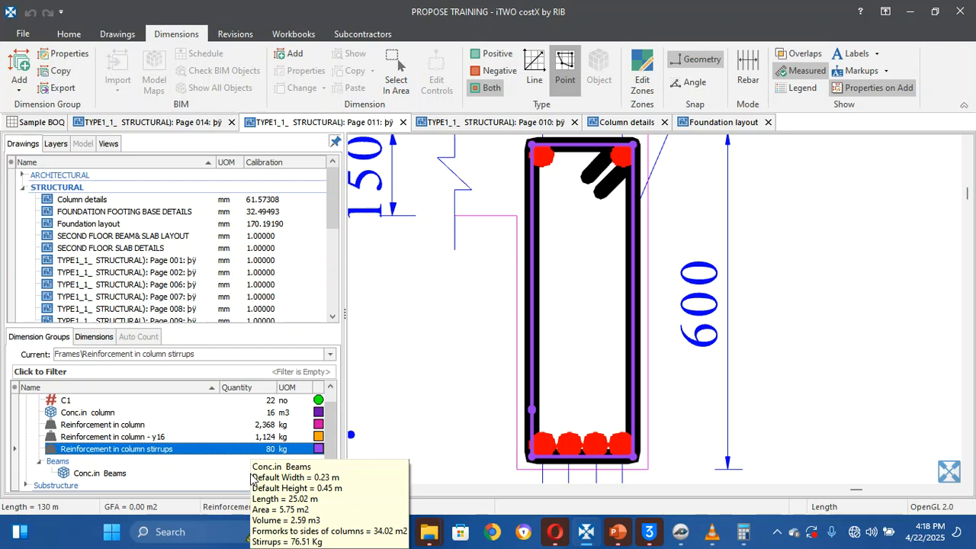
# Switch the measuring type to Line and look over the beam elevations and the column stirrups group's quantities
pyautogui.scroll(-3, 631, 253)
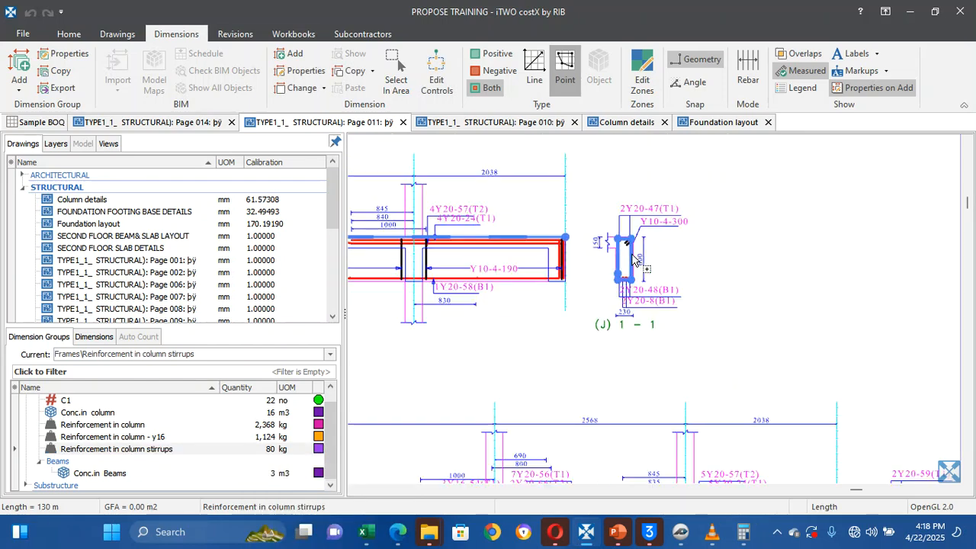
pyautogui.scroll(-2, 631, 257)
pyautogui.scroll(-3, 630, 256)
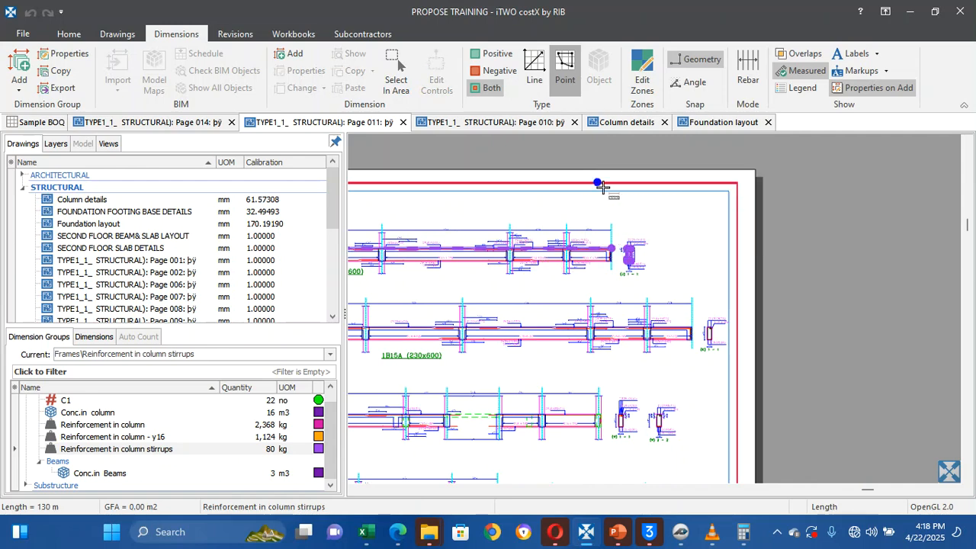
pyautogui.click(548, 71)
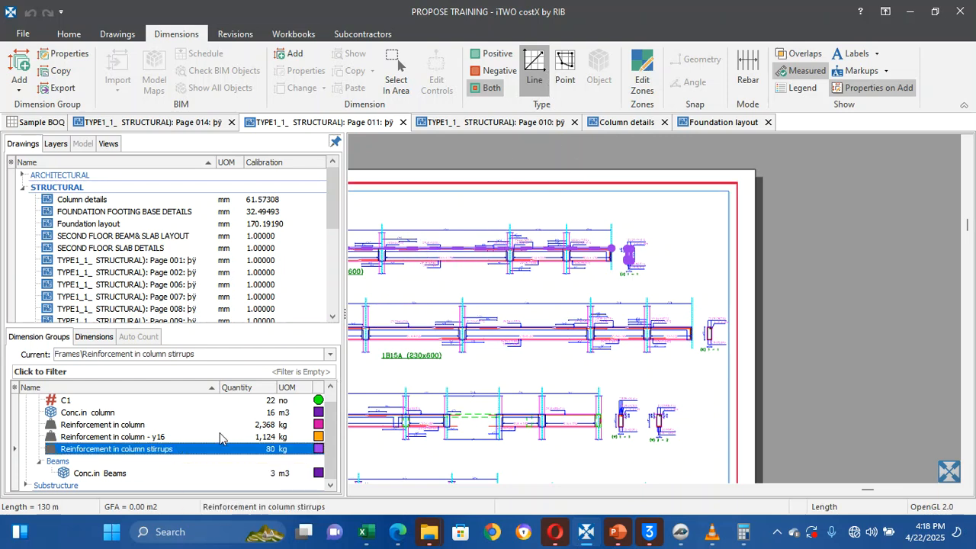
pyautogui.click(311, 448)
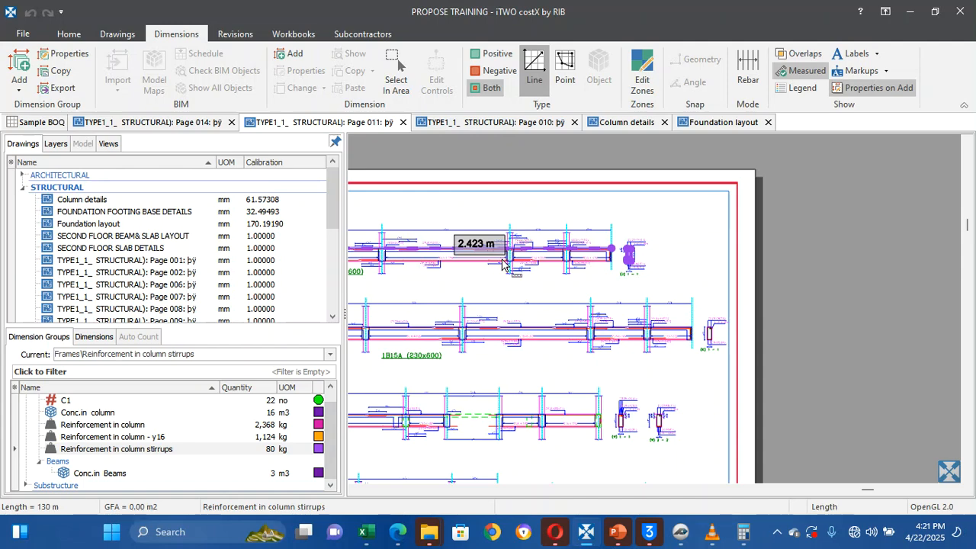
pyautogui.hscroll(-4, 502, 265)
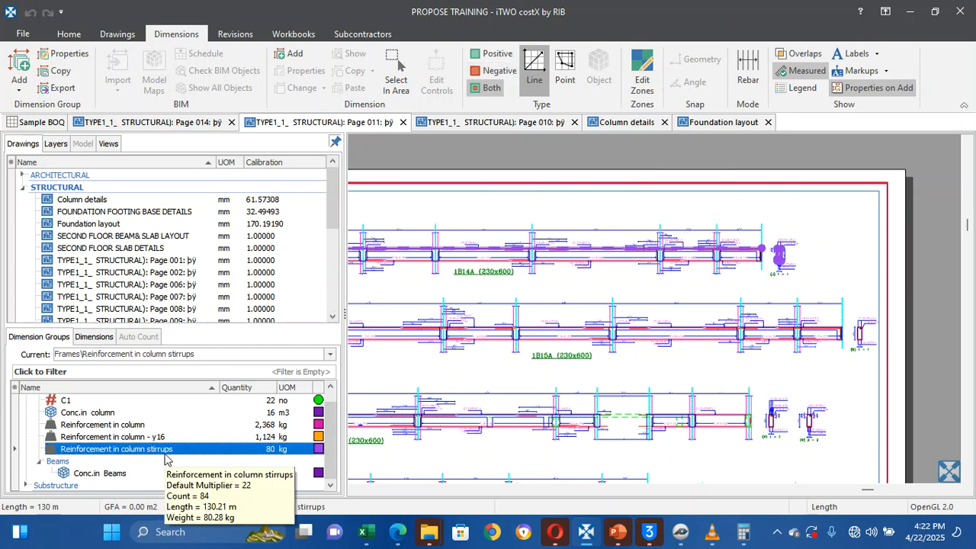
pyautogui.click(337, 418)
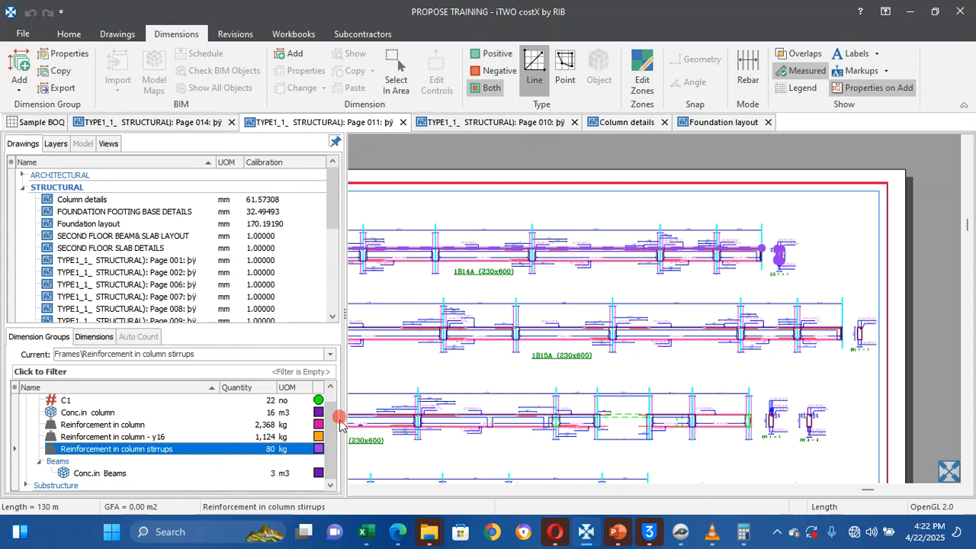
pyautogui.moveTo(332, 448); pyautogui.dragTo(329, 478)
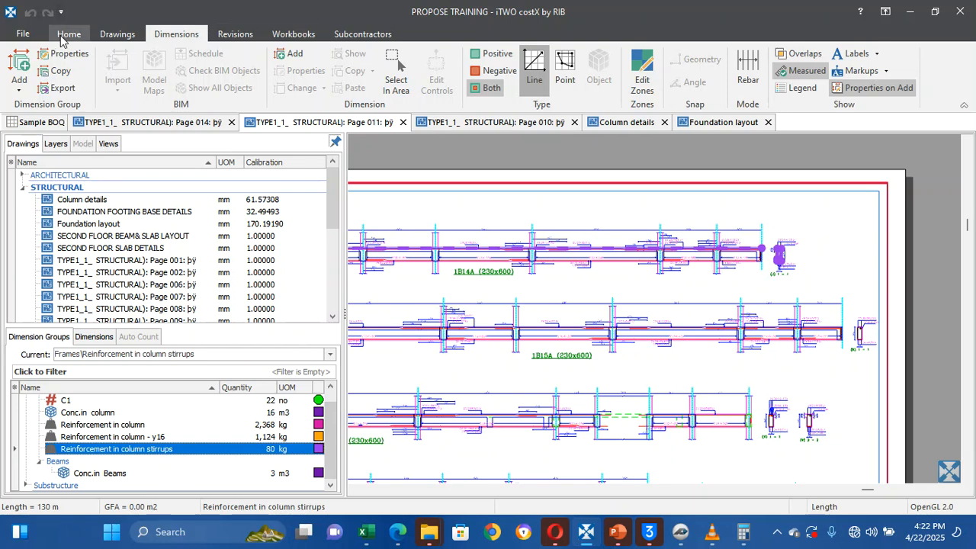
# Start a new dimension group named Stirrups kg in the Frames\Beams folder
pyautogui.click(16, 56)
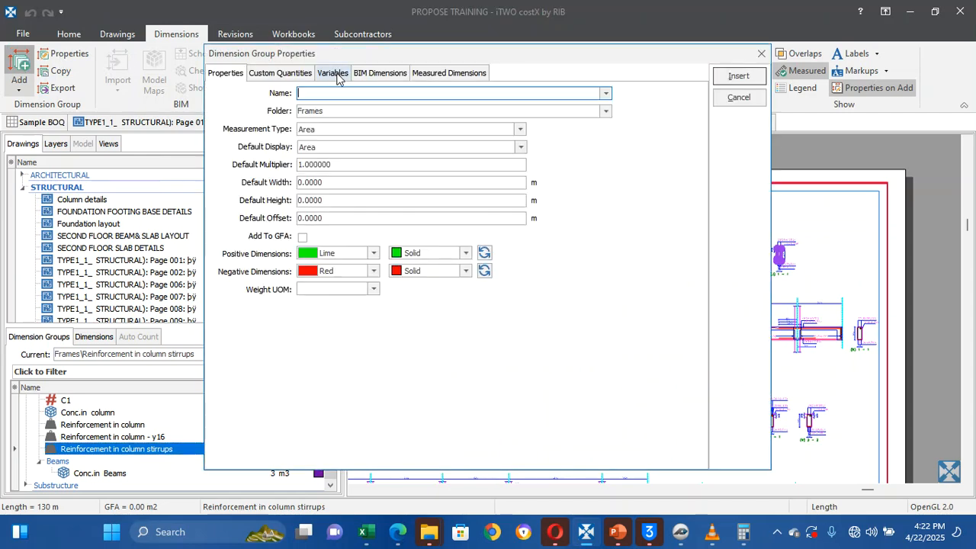
pyautogui.write('St')
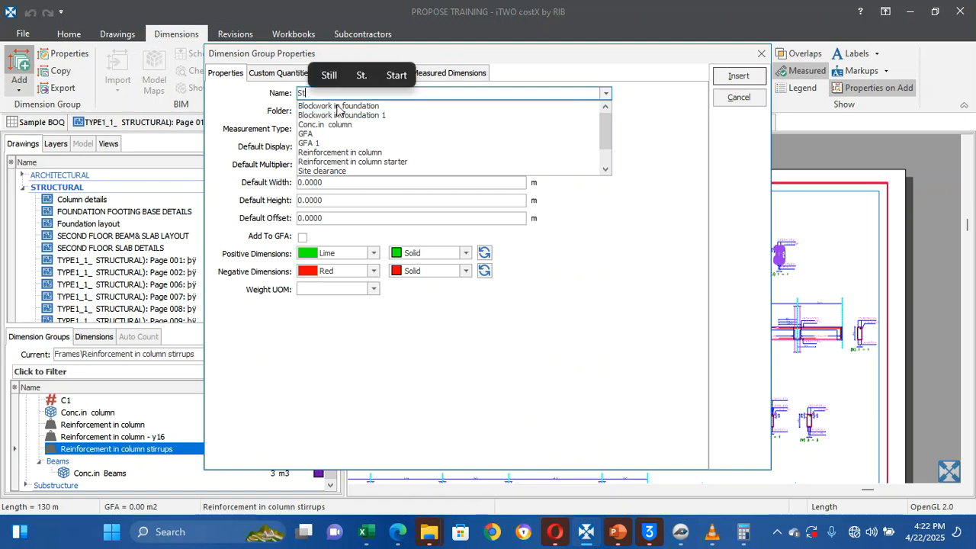
pyautogui.write('irr')
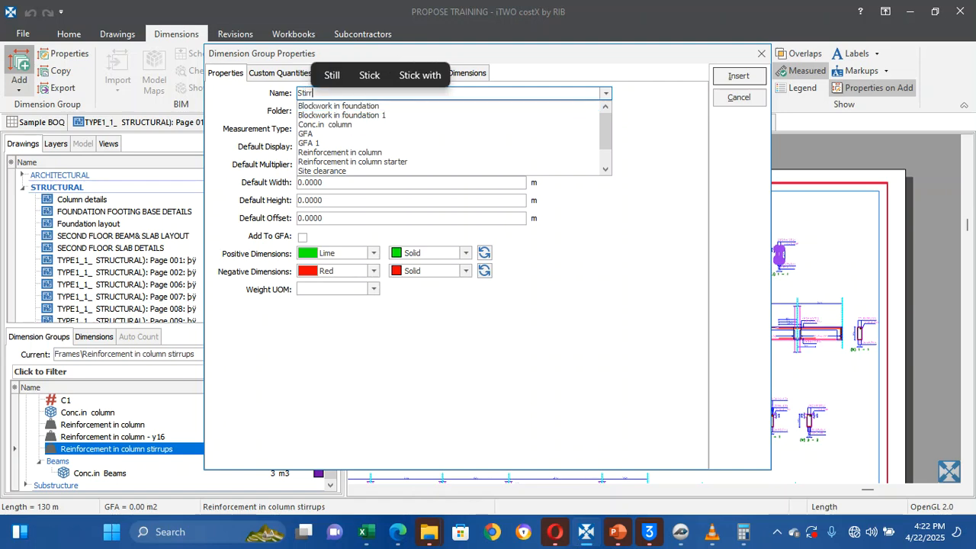
pyautogui.write('ups')
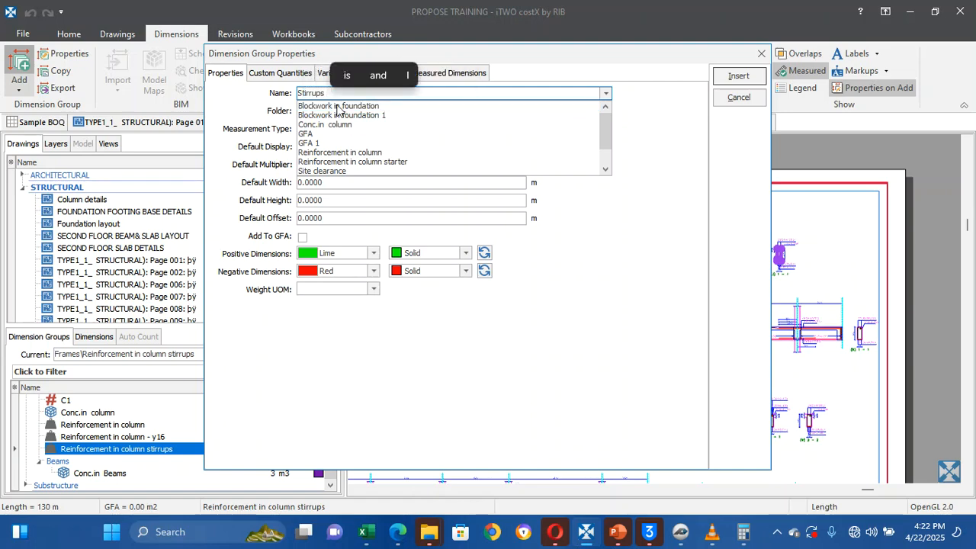
pyautogui.write(' kg')
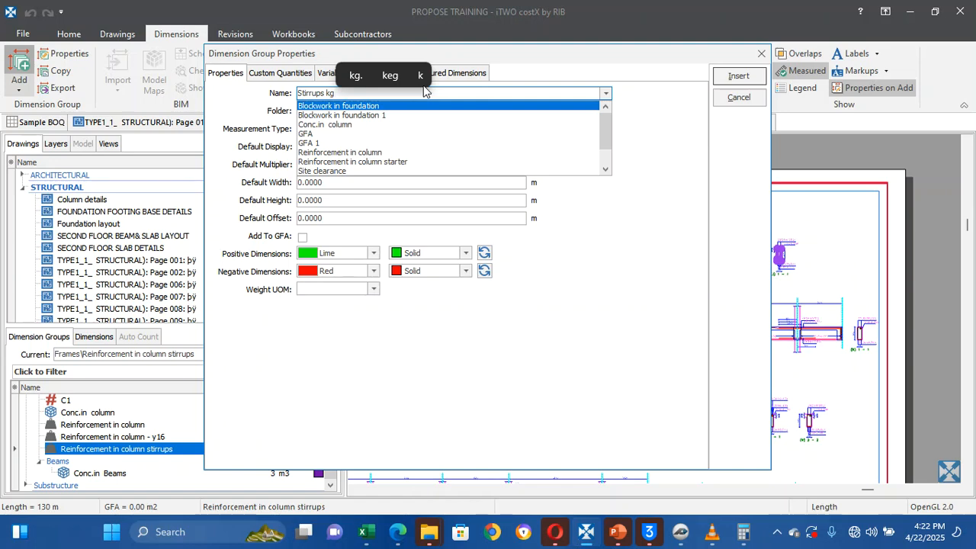
pyautogui.click(652, 100)
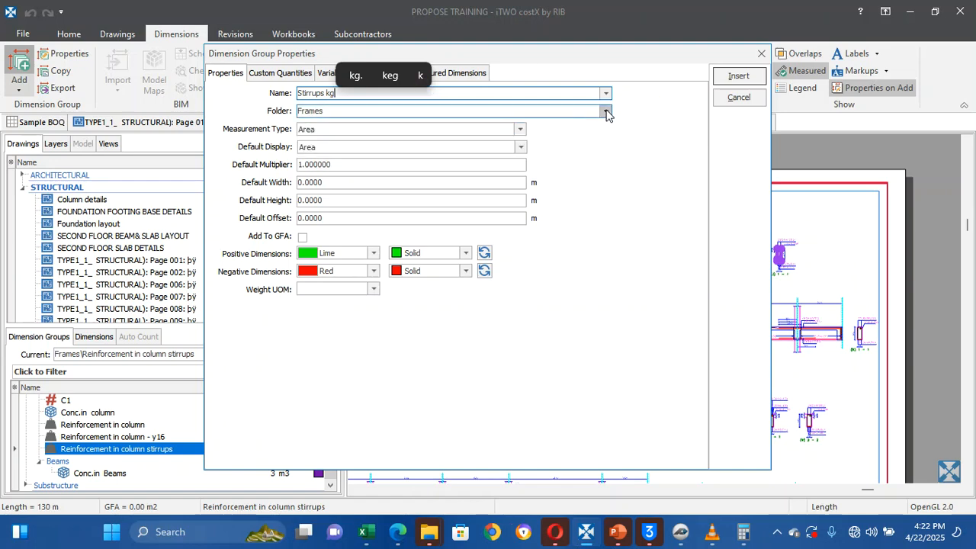
pyautogui.click(607, 112)
pyautogui.click(378, 133)
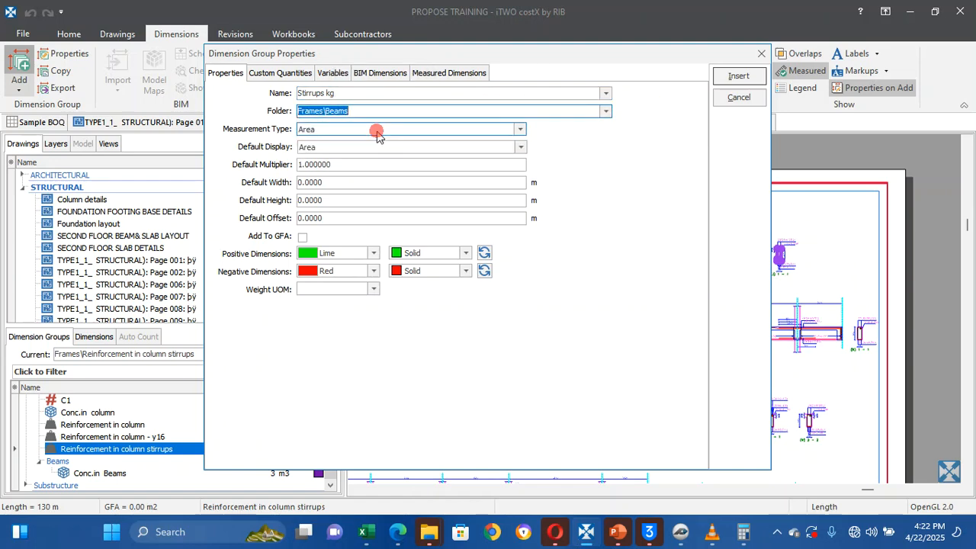
# Set the Stirrups kg group's measurement type to Length and its weight unit to kg
pyautogui.click(519, 129)
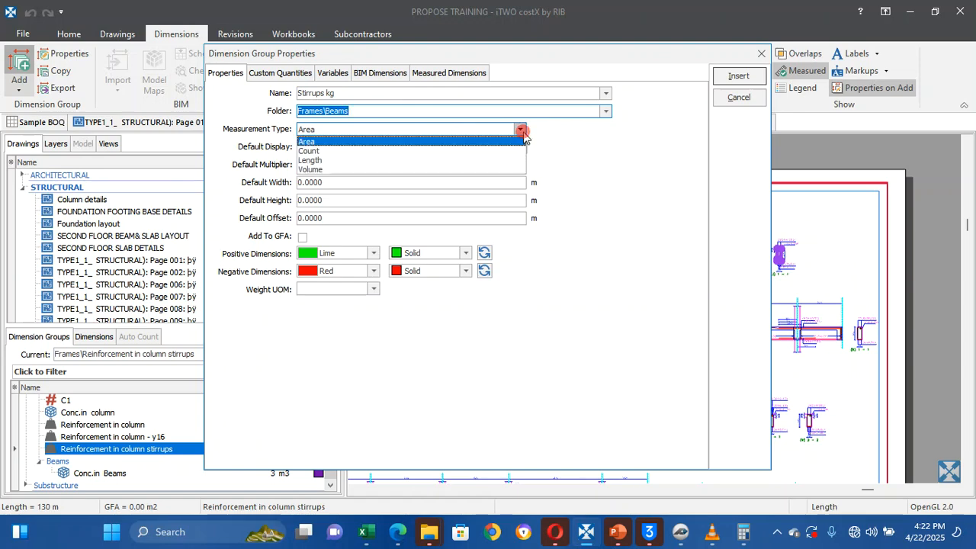
pyautogui.click(403, 149)
pyautogui.click(374, 289)
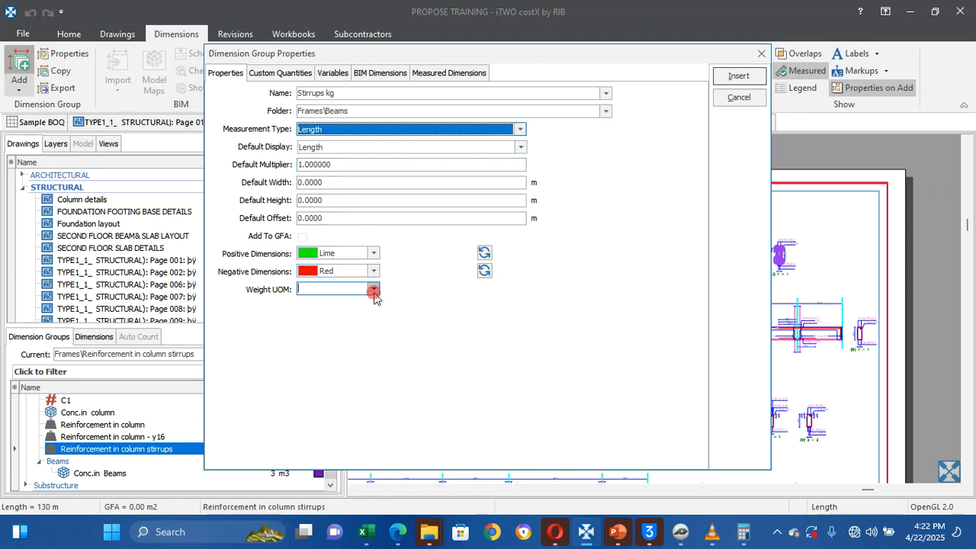
pyautogui.click(321, 301)
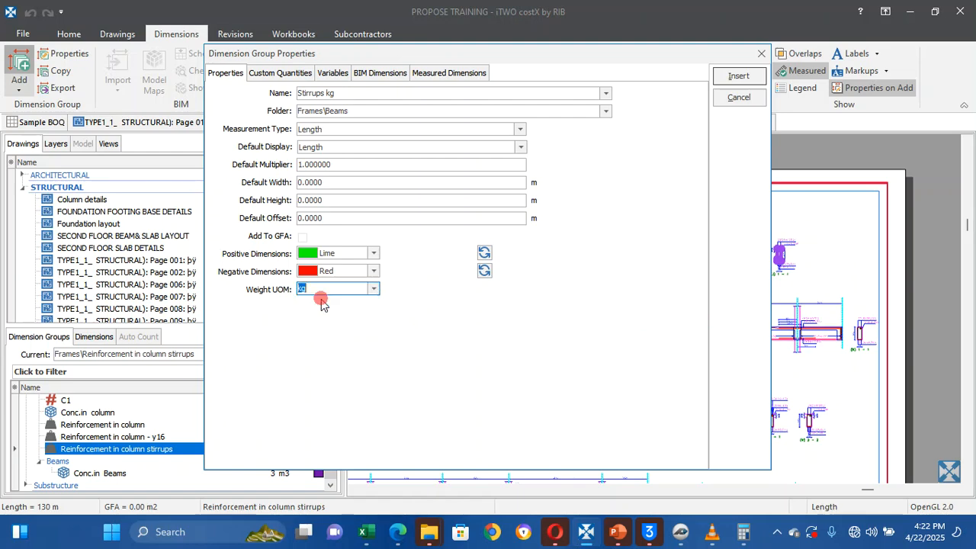
# Define the group's weight as {Length}*0.617 using the Y10 reinforcement constant, and insert the group
pyautogui.click(451, 73)
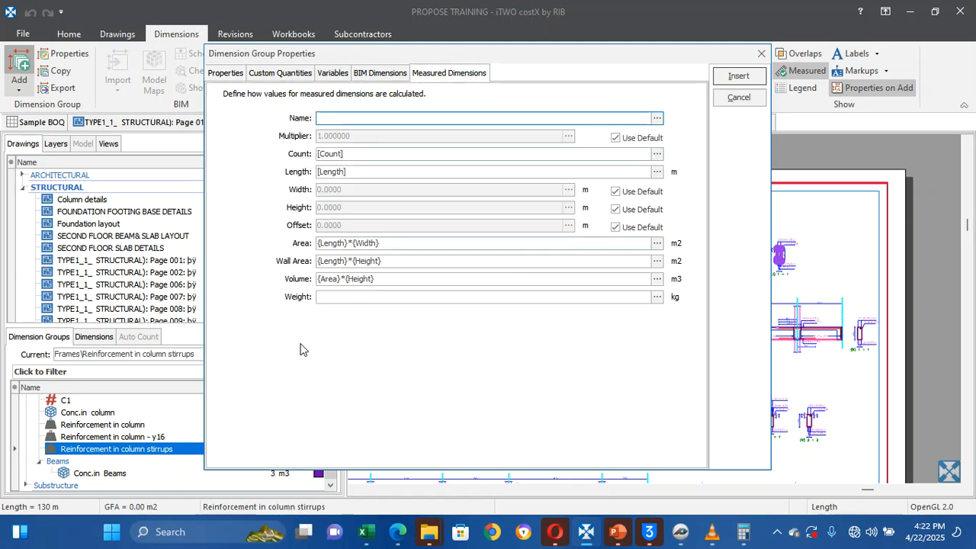
pyautogui.click(377, 298)
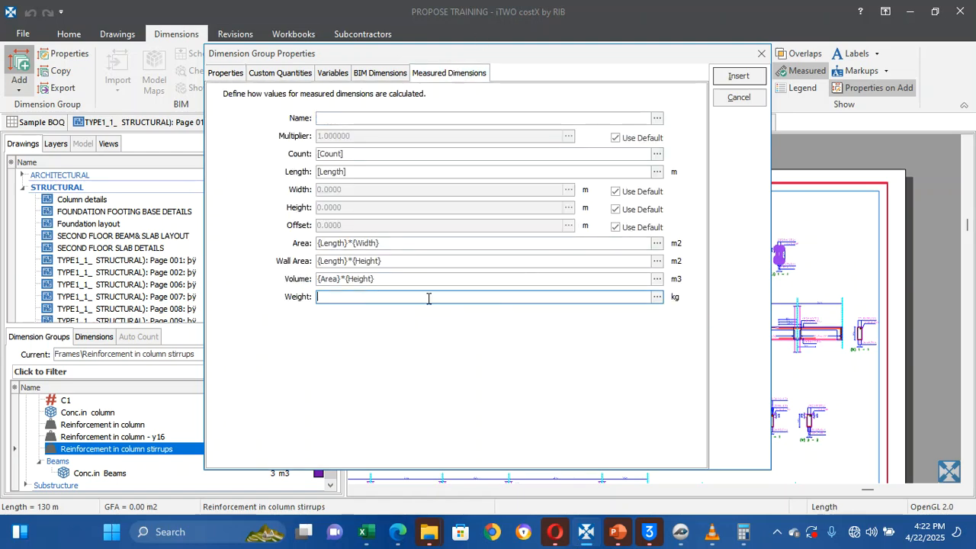
pyautogui.click(656, 296)
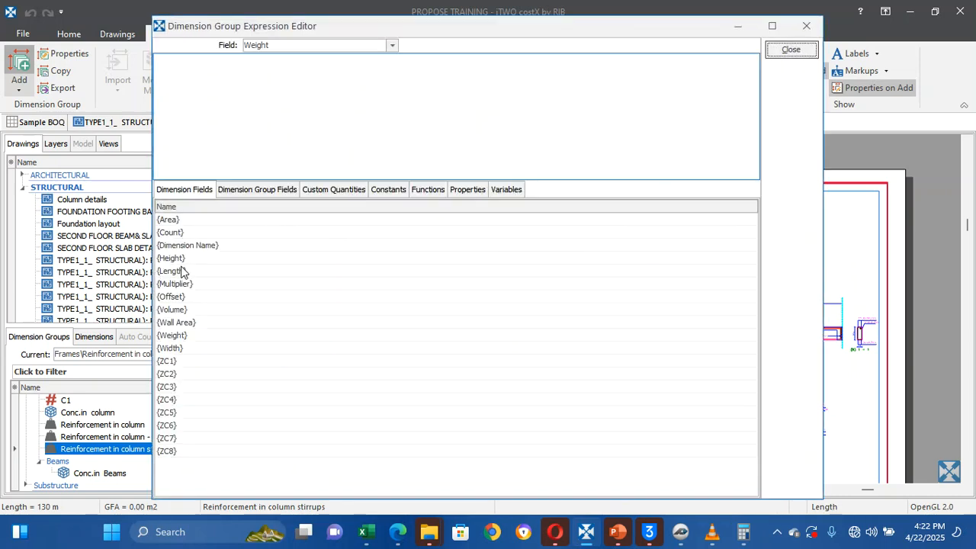
pyautogui.doubleClick(181, 271)
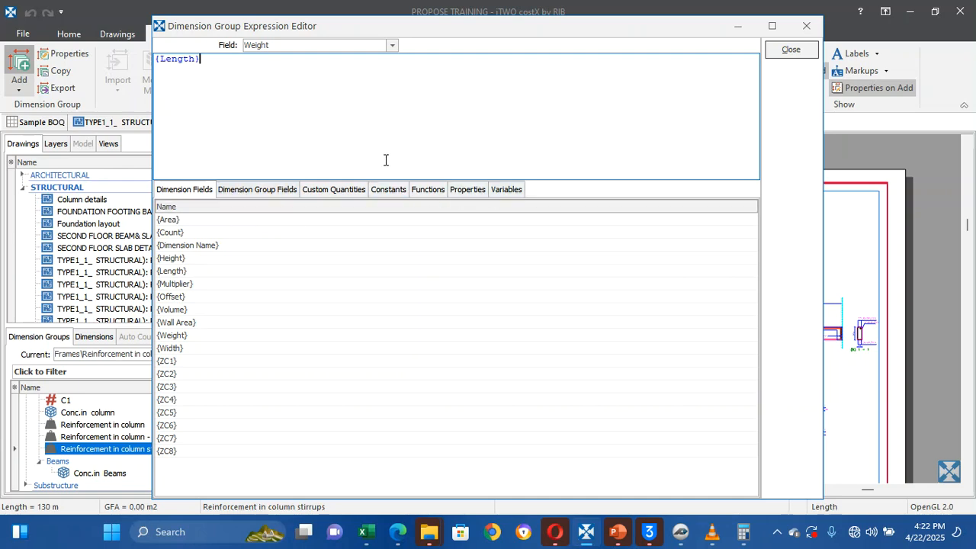
pyautogui.write('*')
pyautogui.click(503, 190)
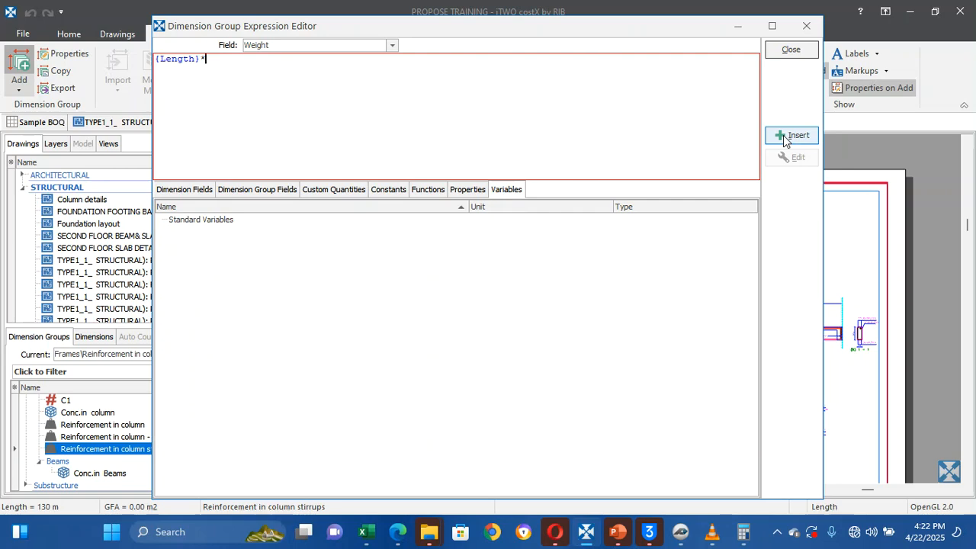
pyautogui.click(389, 192)
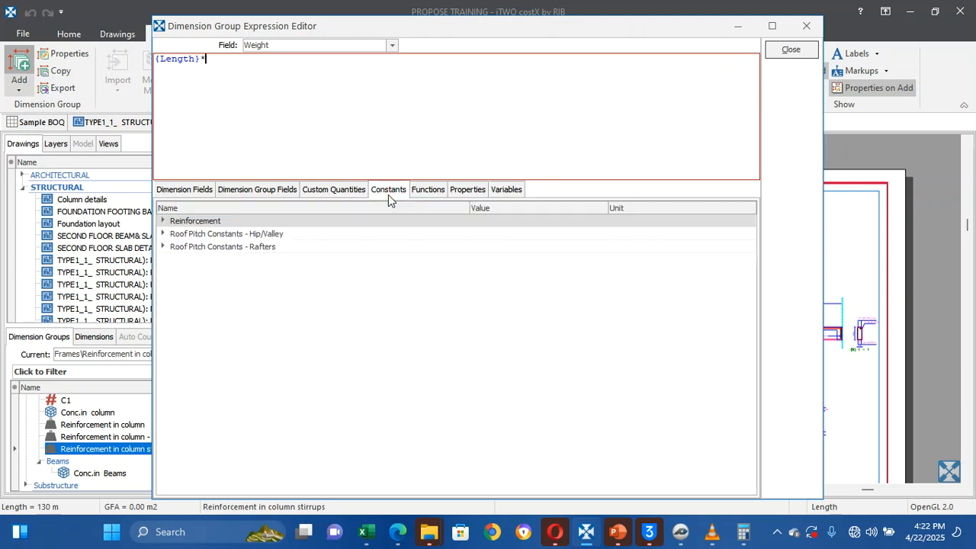
pyautogui.click(161, 221)
pyautogui.doubleClick(197, 234)
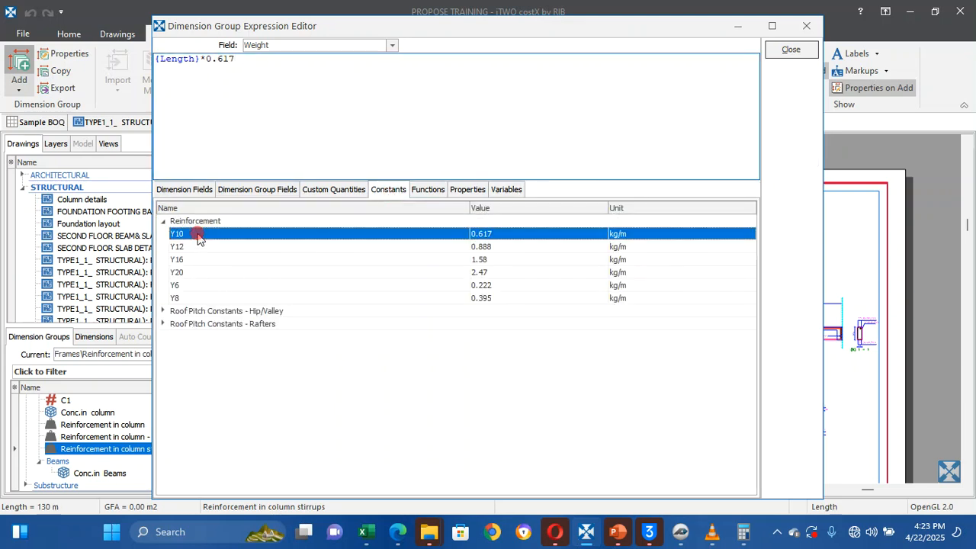
pyautogui.click(790, 53)
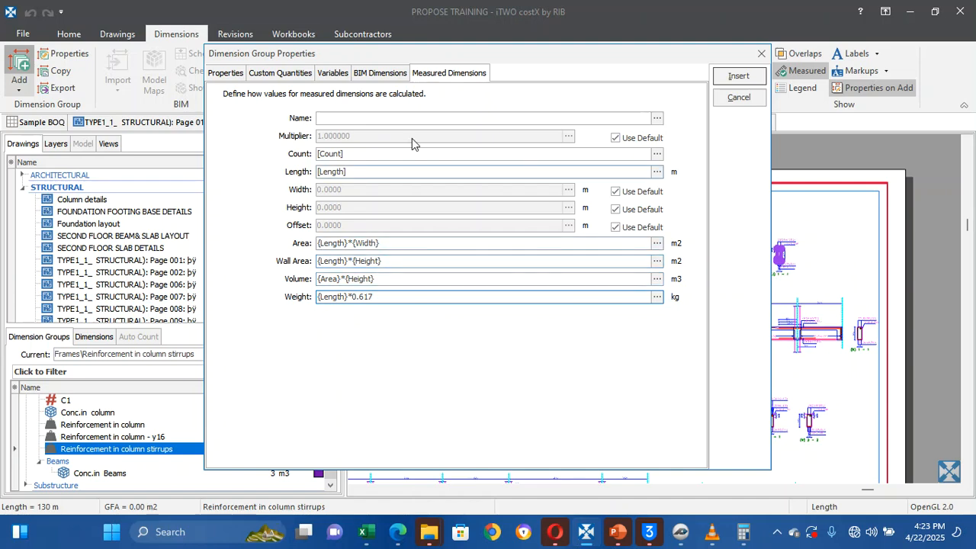
pyautogui.click(737, 77)
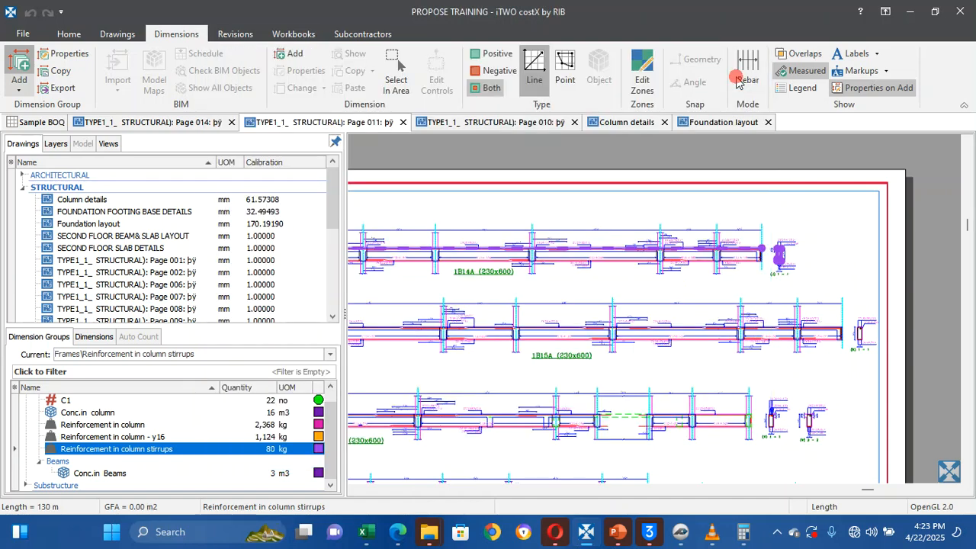
# Change the default display of the Stirrups kg group to Weight
pyautogui.click(227, 482)
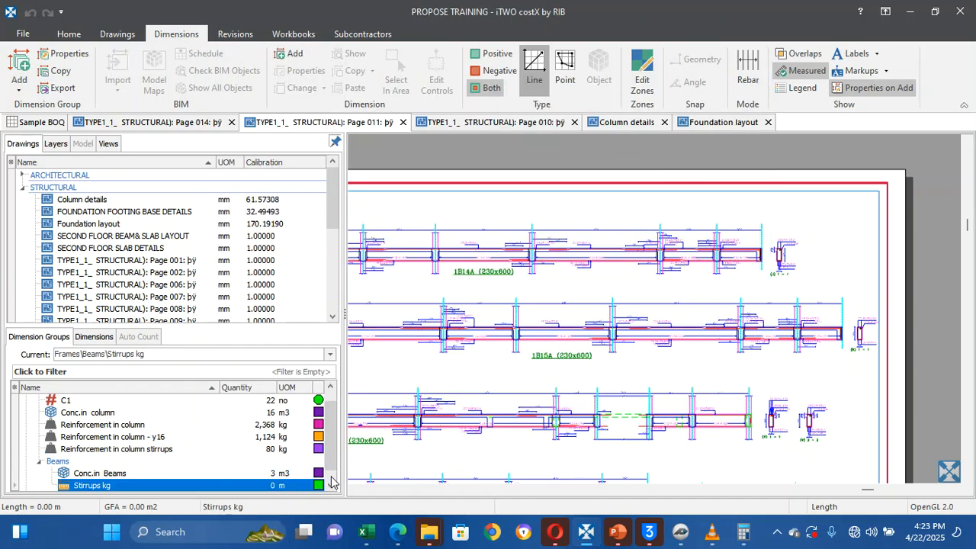
pyautogui.rightClick(282, 485)
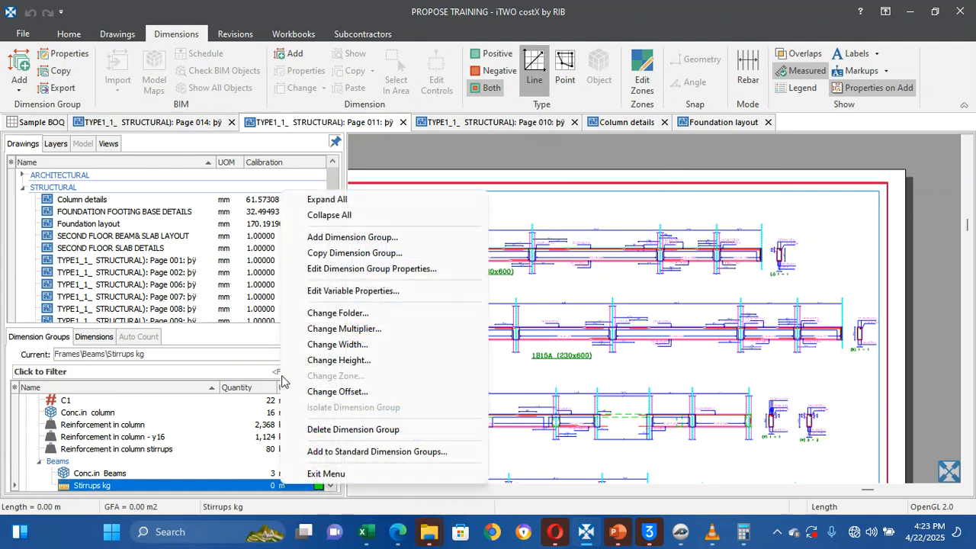
pyautogui.click(366, 268)
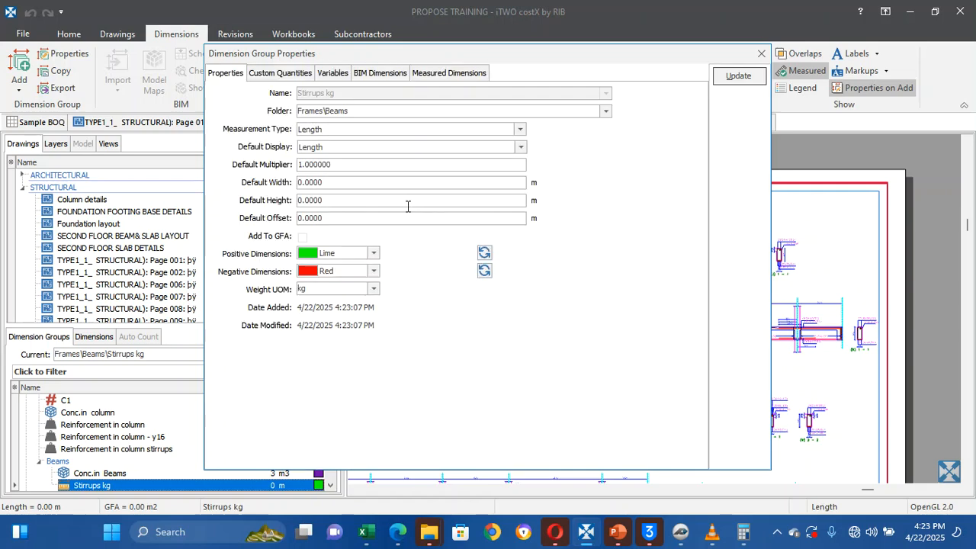
pyautogui.click(520, 146)
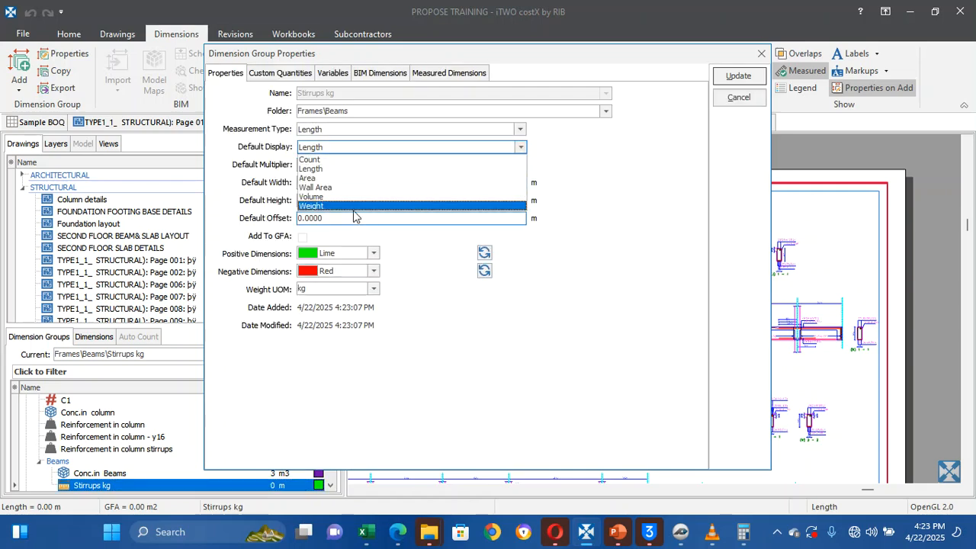
pyautogui.click(386, 205)
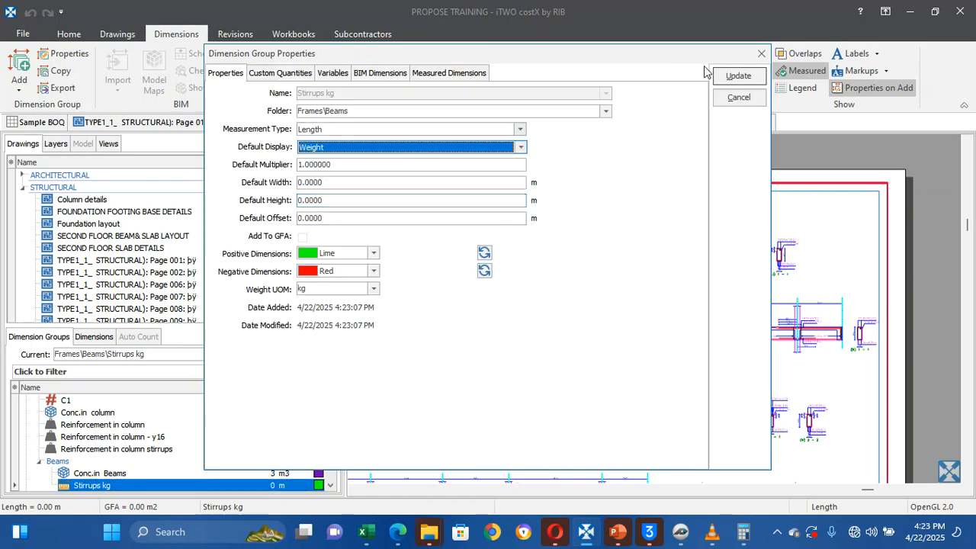
pyautogui.click(737, 75)
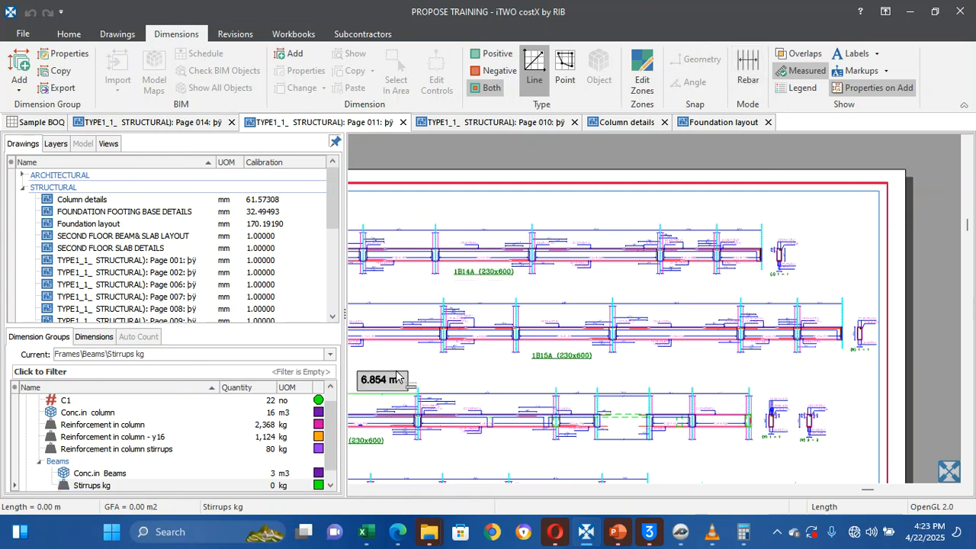
# Turn off showing properties for each added dimension and measure beam 1B14A's first span, about 6.58 m, in Stirrups kg
pyautogui.scroll(2, 458, 335)
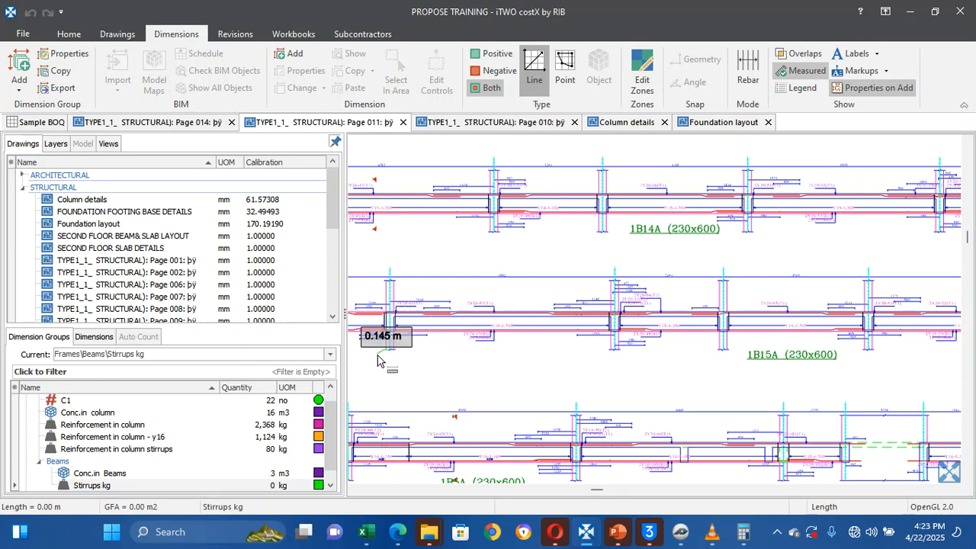
pyautogui.press('Left')
pyautogui.press('Left')
pyautogui.press('Left')
pyautogui.press('Left')
pyautogui.press('Left')
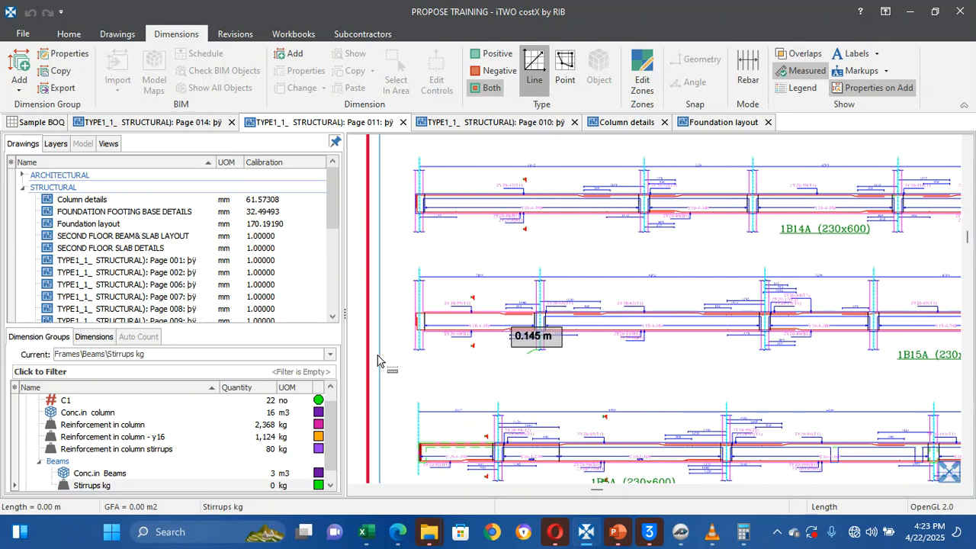
pyautogui.scroll(2, 427, 206)
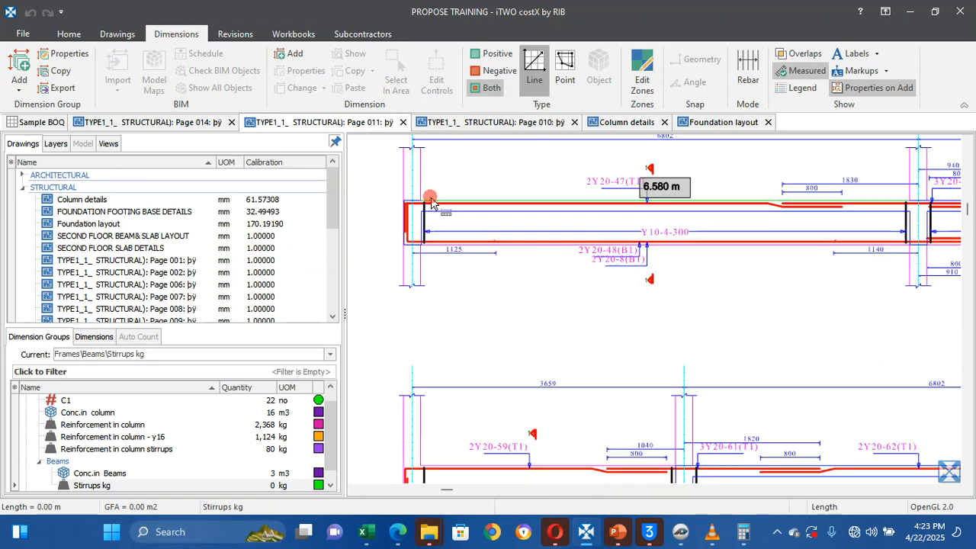
pyautogui.doubleClick(431, 202)
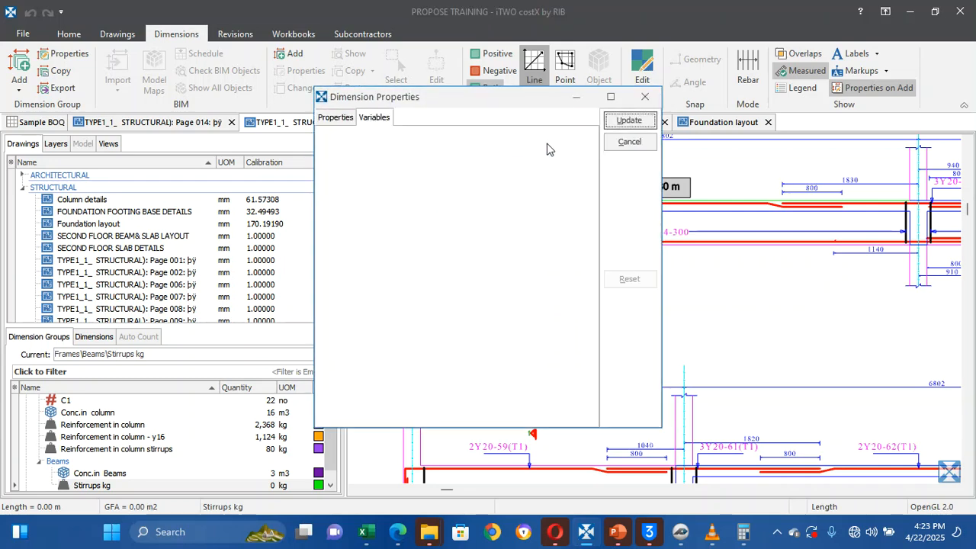
pyautogui.click(333, 125)
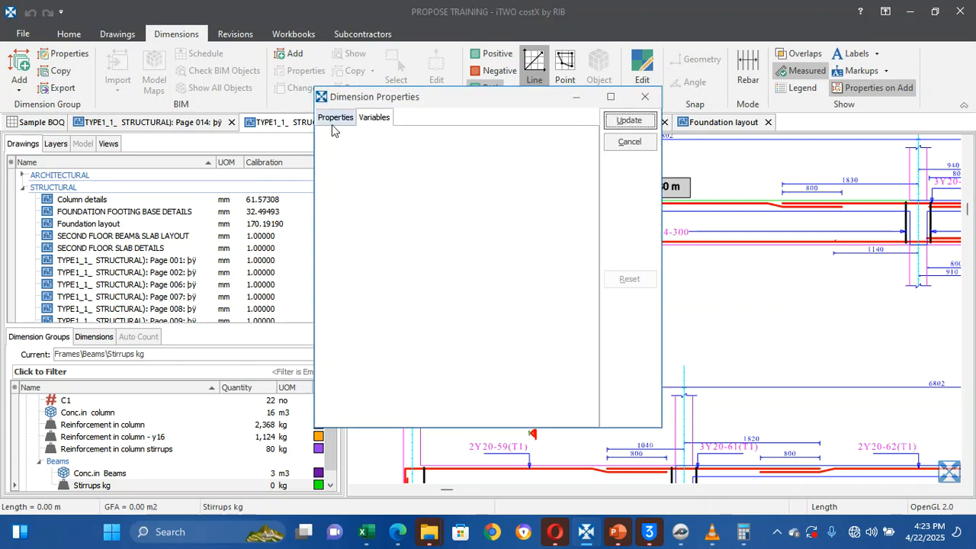
pyautogui.click(629, 142)
pyautogui.click(867, 92)
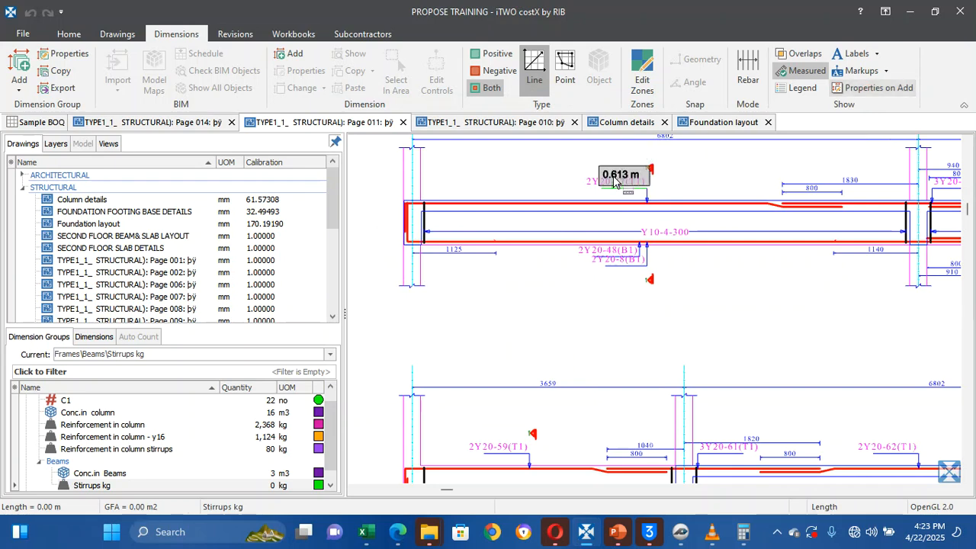
pyautogui.click(521, 206)
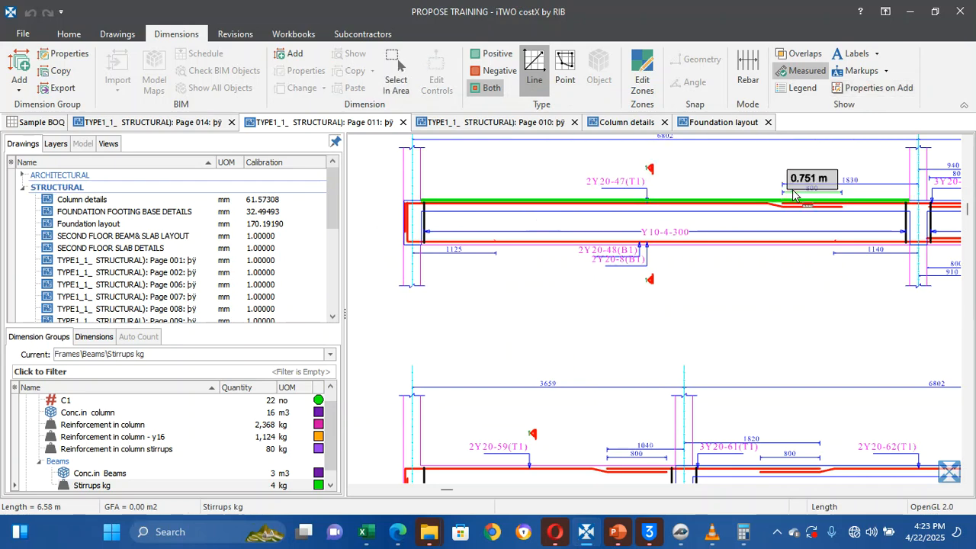
# Measure the second and third spans of beam 1B14A, about 3.06 m and 4.16 m long, along its top edge
pyautogui.press('Right')
pyautogui.press('Right')
pyautogui.press('Right')
pyautogui.press('Right')
pyautogui.press('Right')
pyautogui.press('Right')
pyautogui.press('Right')
pyautogui.press('Right')
pyautogui.press('Right')
pyautogui.press('Right')
pyautogui.press('Right')
pyautogui.press('Right')
pyautogui.press('Right')
pyautogui.press('Right')
pyautogui.press('Right')
pyautogui.press('Right')
pyautogui.press('Right')
pyautogui.press('Right')
pyautogui.press('Right')
pyautogui.press('Right')
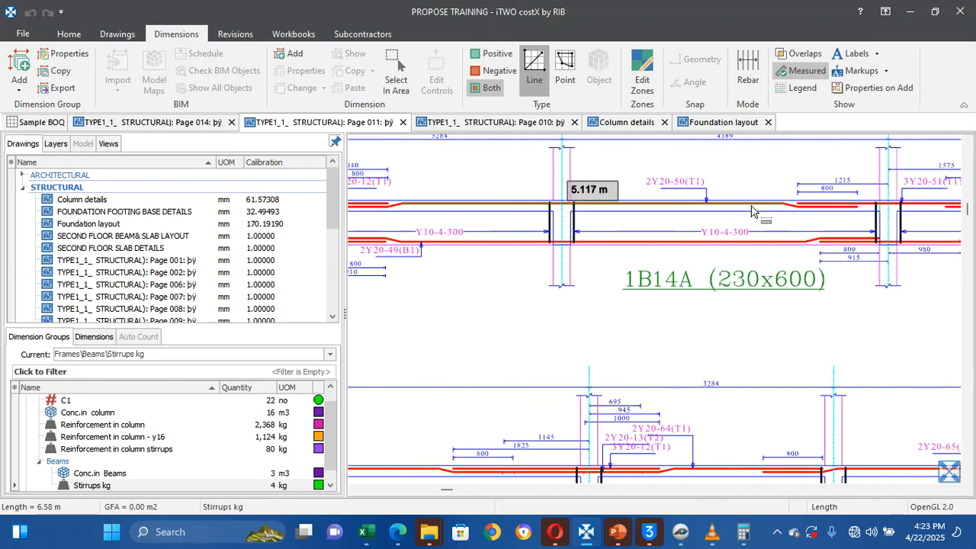
pyautogui.click(471, 204)
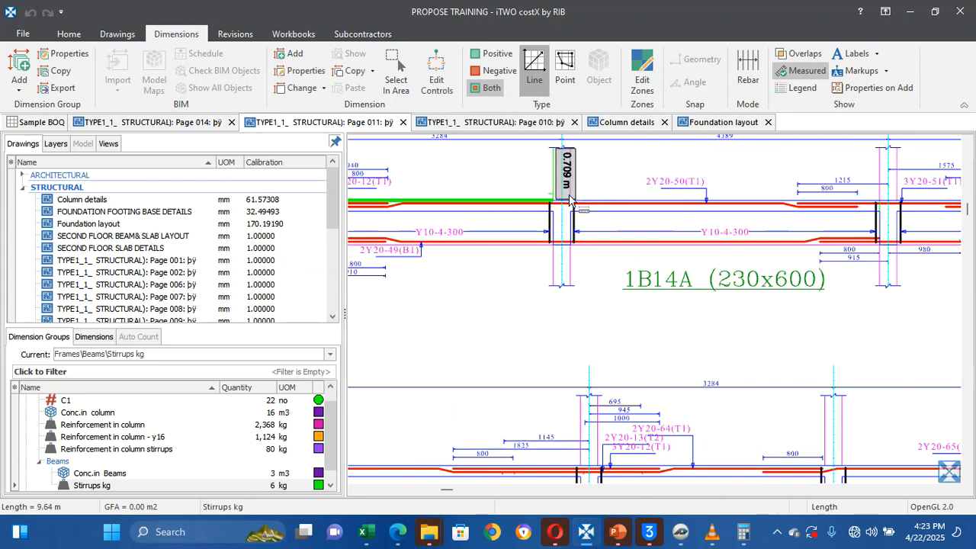
pyautogui.click(631, 196)
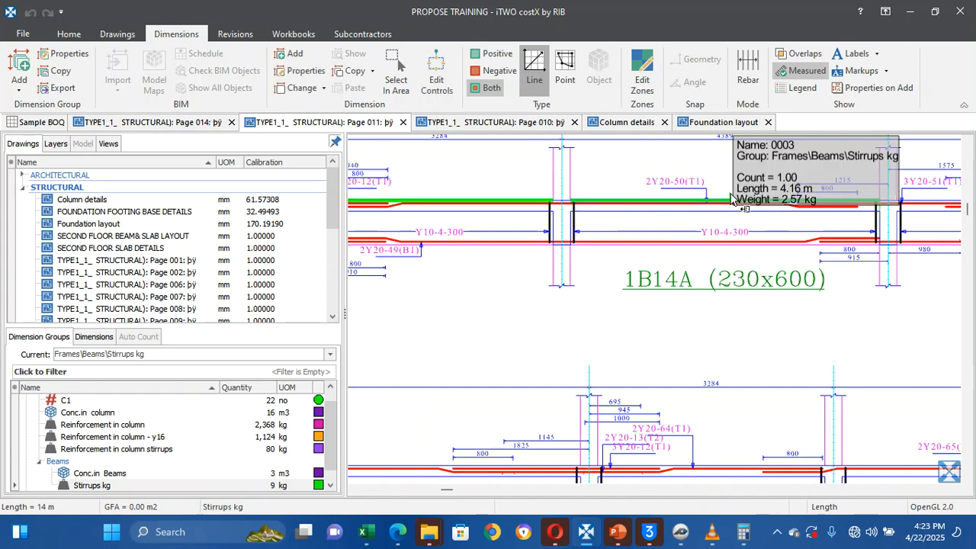
# Measure the fourth span of beam 1B14A, about 5.58 m between the column faces
pyautogui.press('Right')
pyautogui.press('Right')
pyautogui.press('Right')
pyautogui.press('Right')
pyautogui.press('Right')
pyautogui.press('Right')
pyautogui.press('Right')
pyautogui.press('Right')
pyautogui.press('Right')
pyautogui.press('Right')
pyautogui.press('Right')
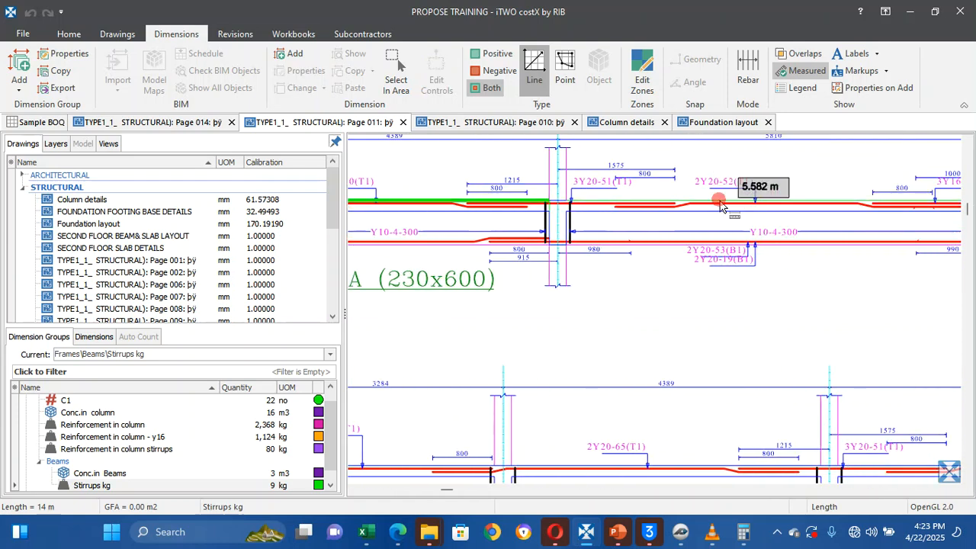
pyautogui.click(720, 204)
# Measure the fifth span of beam 1B14A, about 2.34 m, the last one marked Y10-4-300
pyautogui.press('Right')
pyautogui.press('Right')
pyautogui.press('Right')
pyautogui.press('Right')
pyautogui.press('Right')
pyautogui.press('Right')
pyautogui.press('Right')
pyautogui.press('Right')
pyautogui.press('Right')
pyautogui.press('Right')
pyautogui.press('Right')
pyautogui.press('Right')
pyautogui.press('Right')
pyautogui.press('Right')
pyautogui.press('Right')
pyautogui.press('Right')
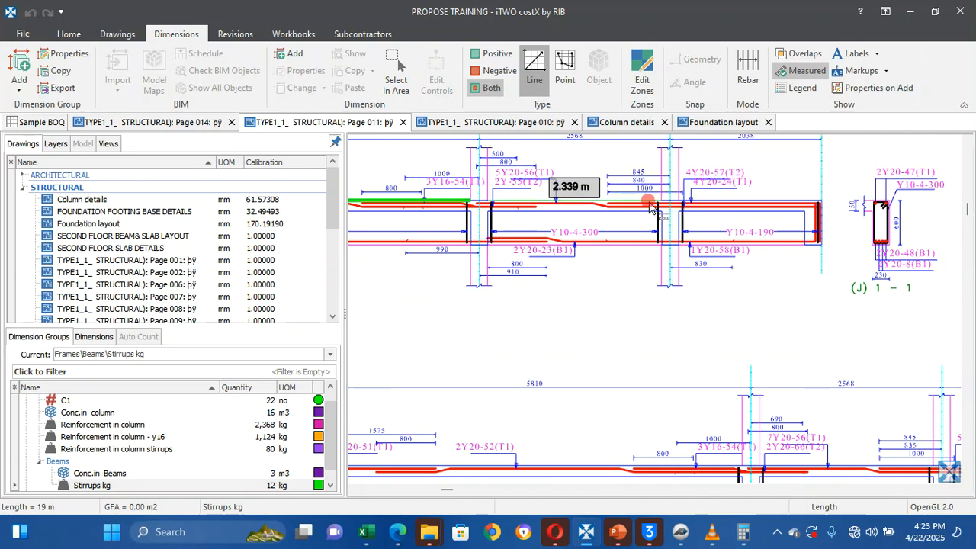
pyautogui.click(650, 206)
# Try measuring beam 1B14A's end span marked Y10-4-190, about 1.92 m, and delete that measurement
pyautogui.click(758, 204)
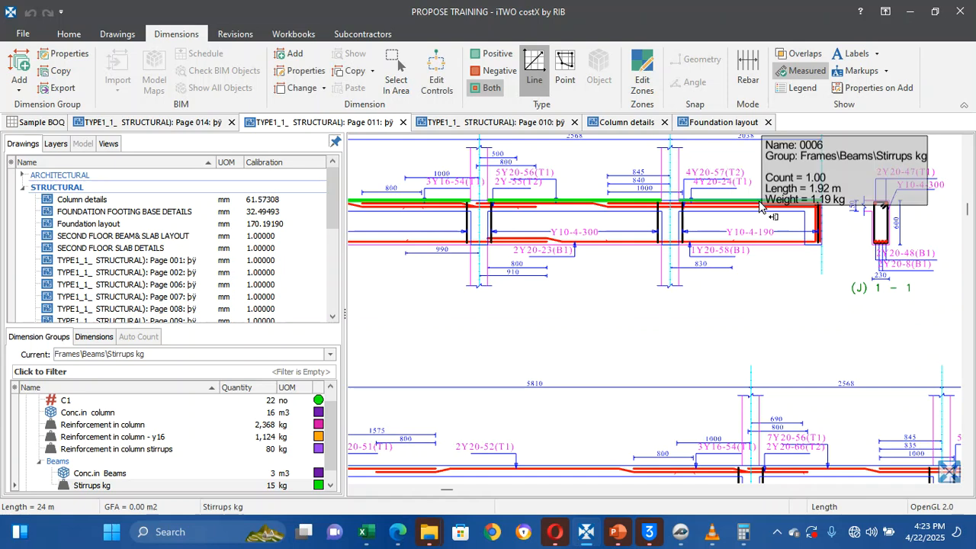
pyautogui.scroll(3, 881, 235)
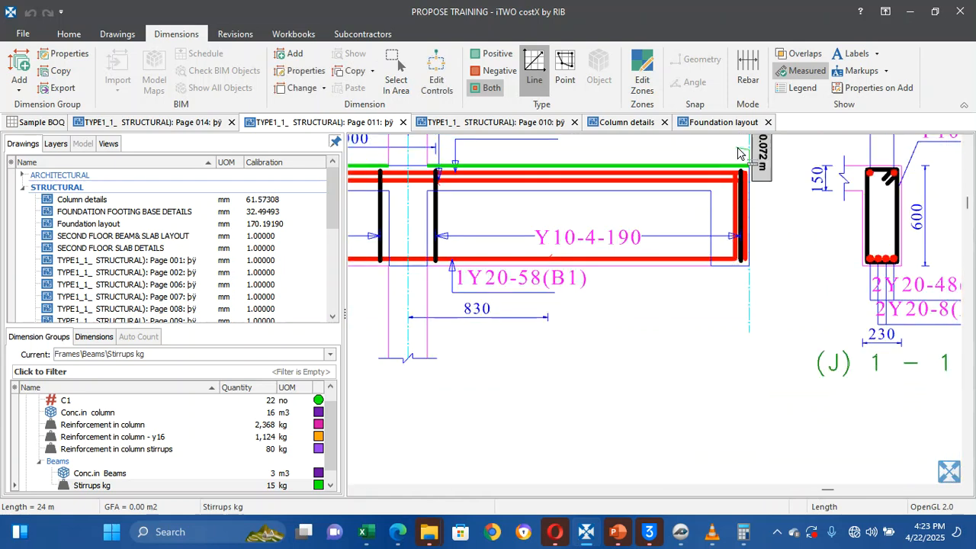
pyautogui.click(880, 226)
pyautogui.press('Escape')
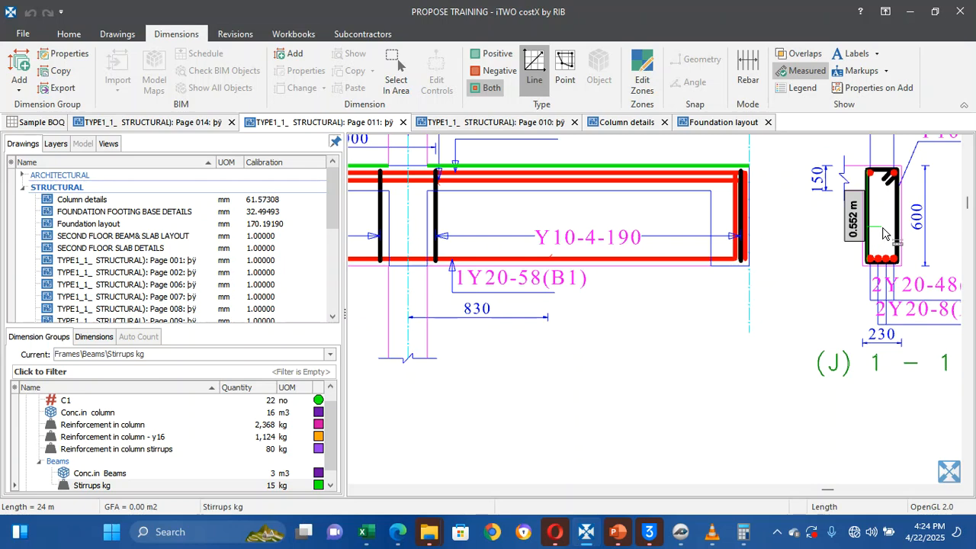
pyautogui.click(752, 226)
pyautogui.press('Delete')
pyautogui.scroll(-9, 753, 226)
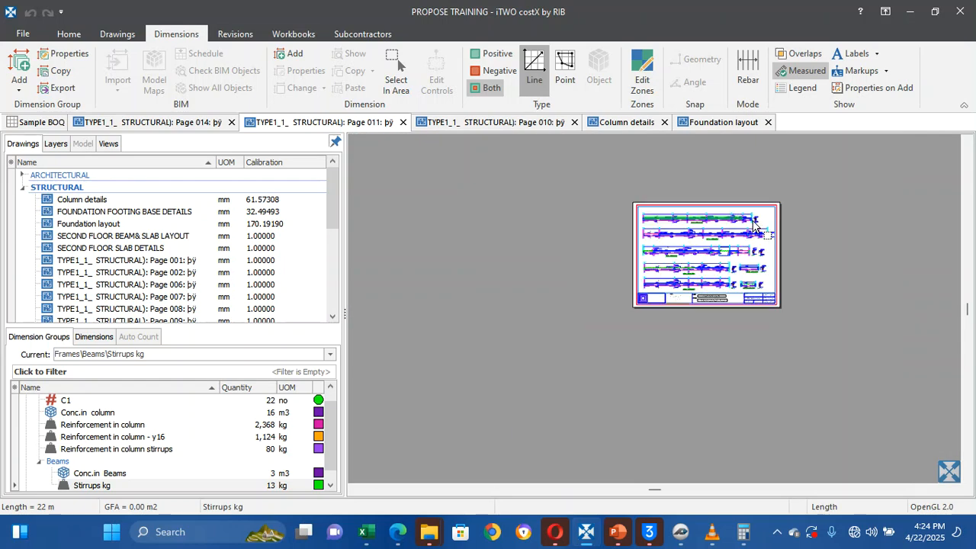
pyautogui.scroll(1, 714, 234)
pyautogui.scroll(4, 715, 235)
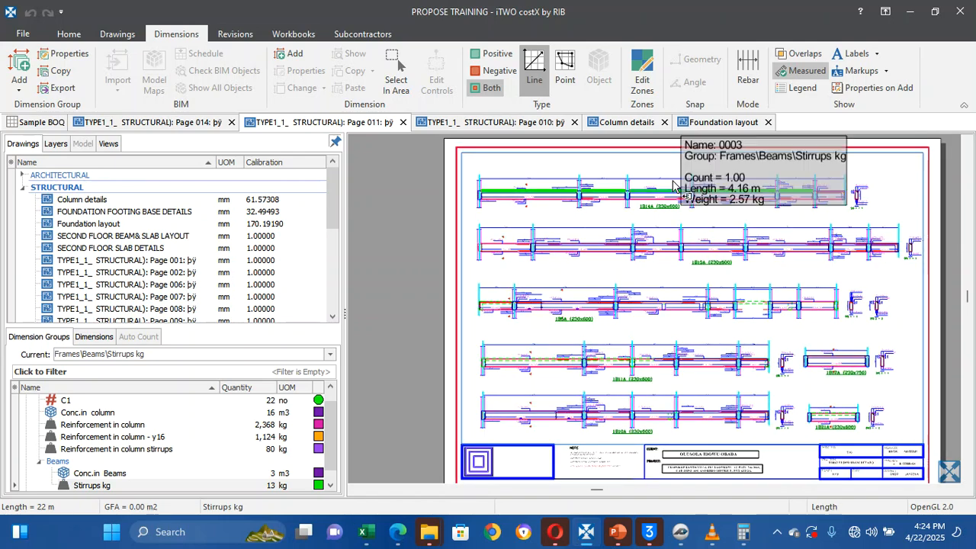
# Delete the span measurements in Stirrups kg, and mark a rebar distribution line of about 24.8 m along the full length of beam 1B14A
pyautogui.press('Delete')
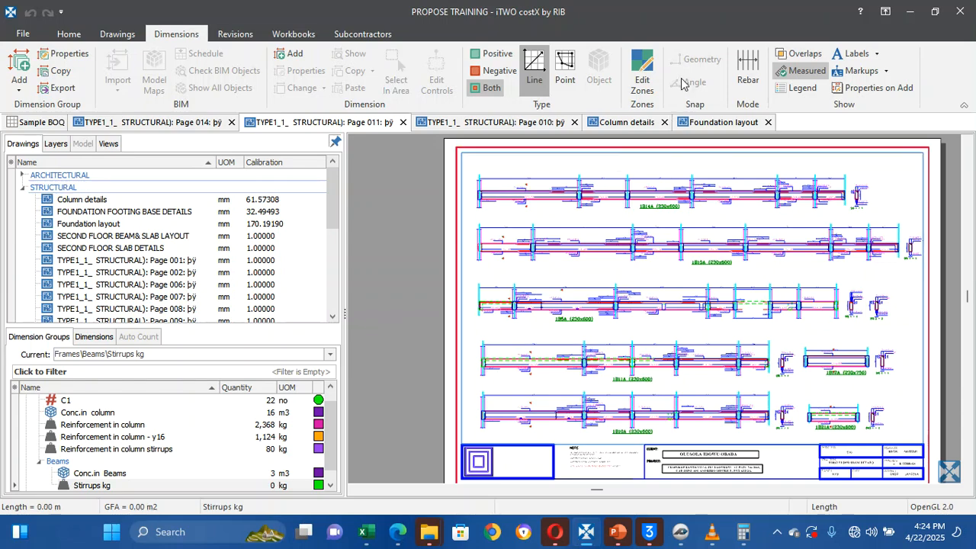
pyautogui.click(747, 72)
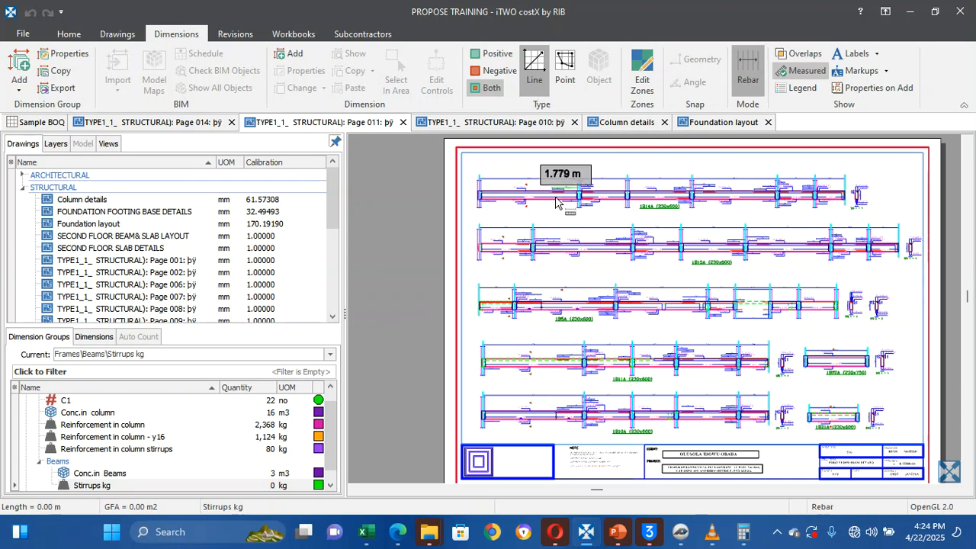
pyautogui.scroll(5, 488, 202)
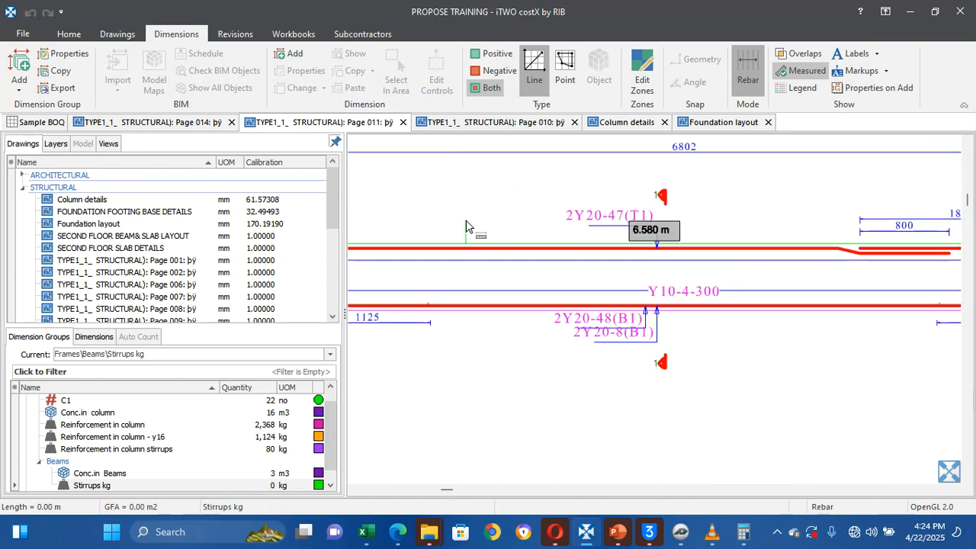
pyautogui.scroll(-5, 431, 220)
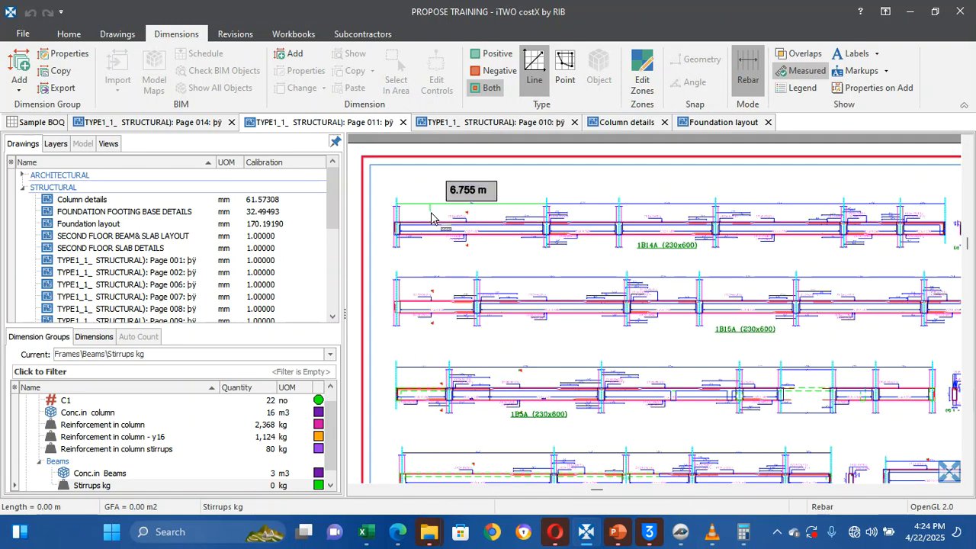
pyautogui.click(429, 222)
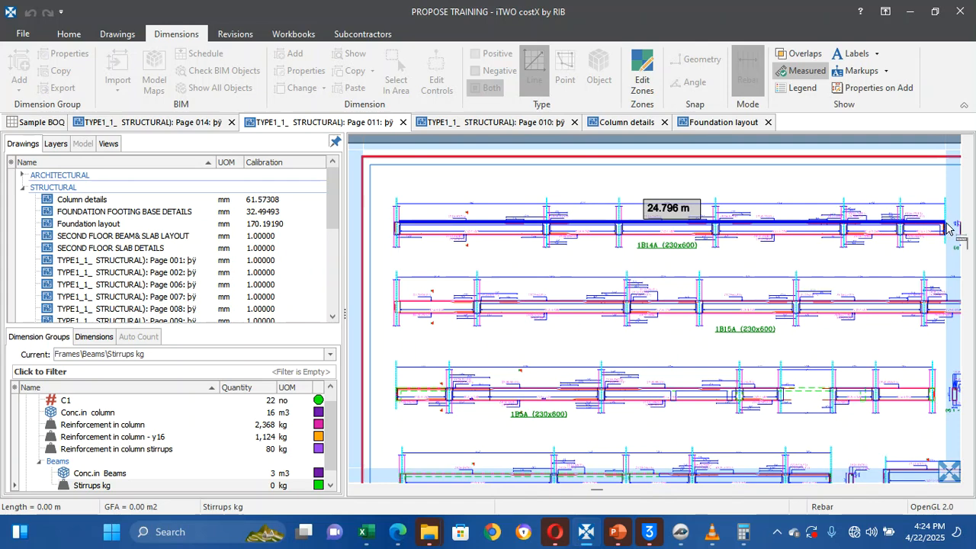
pyautogui.moveTo(953, 229)
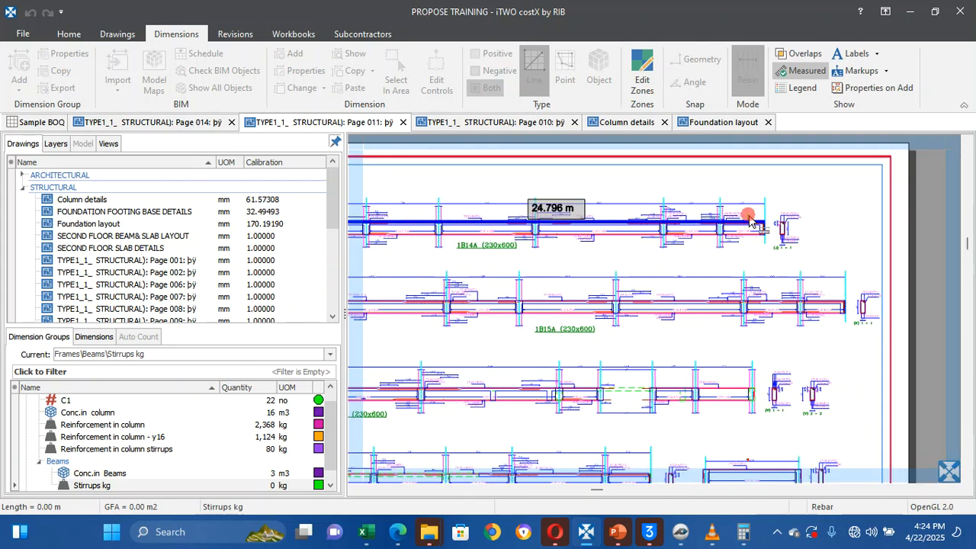
pyautogui.click(749, 219)
# Trace the stirrup outline in beam 1B14A's section 1-1, about 0.18 m wide and 0.55 m deep, and distribute it at 300 mm spacing
pyautogui.scroll(1, 791, 238)
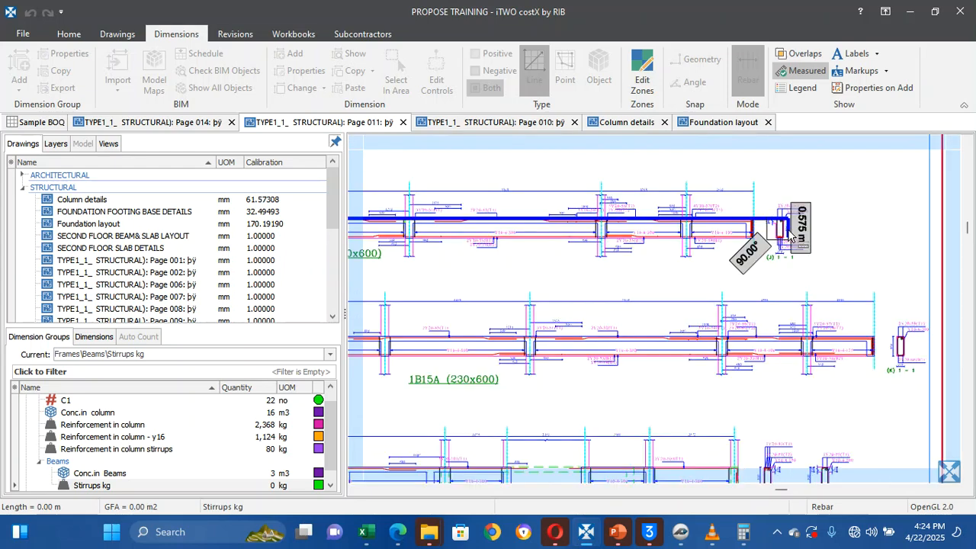
pyautogui.scroll(2, 790, 237)
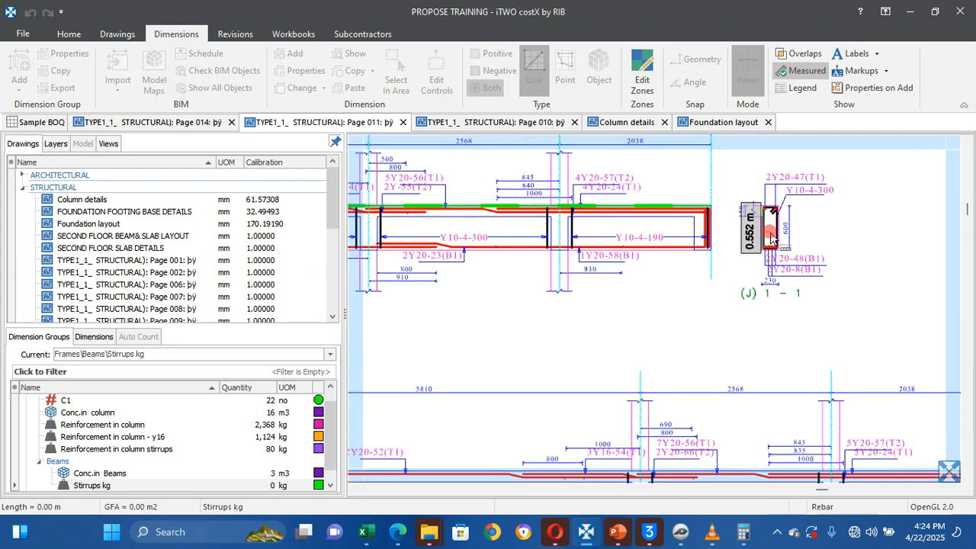
pyautogui.scroll(2, 776, 229)
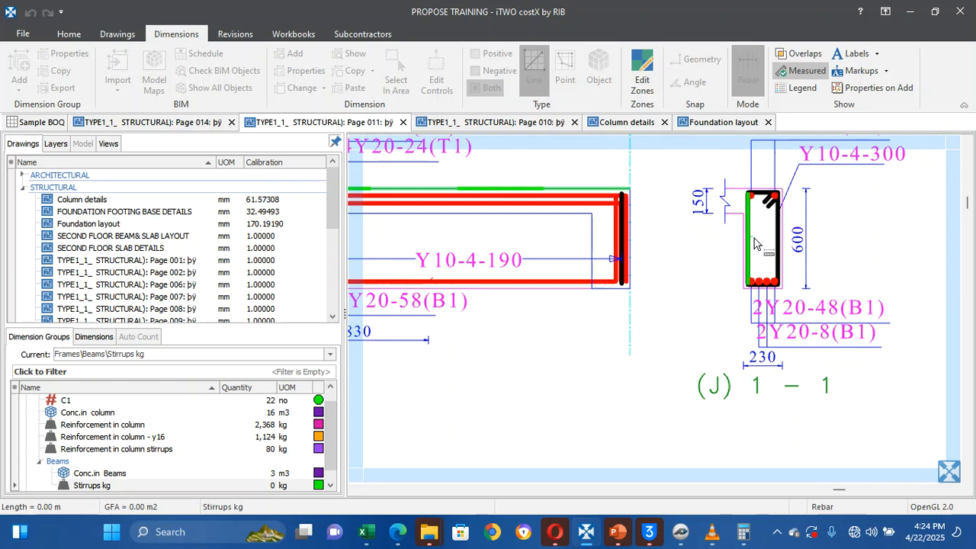
pyautogui.click(757, 196)
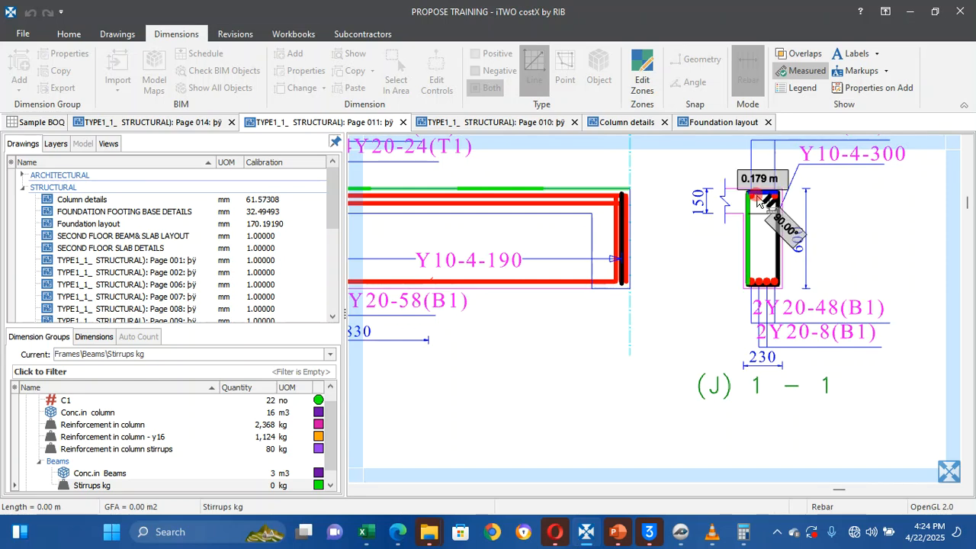
pyautogui.click(775, 288)
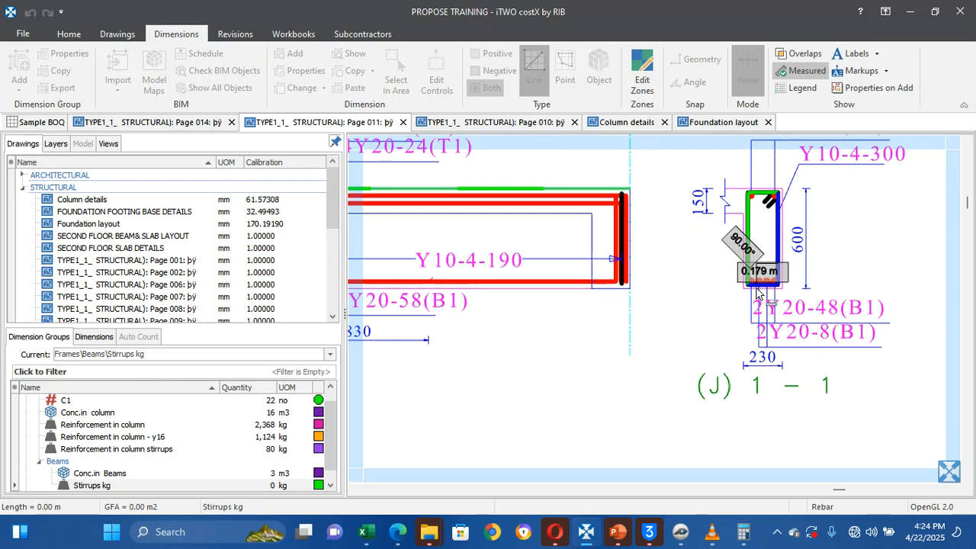
pyautogui.click(755, 291)
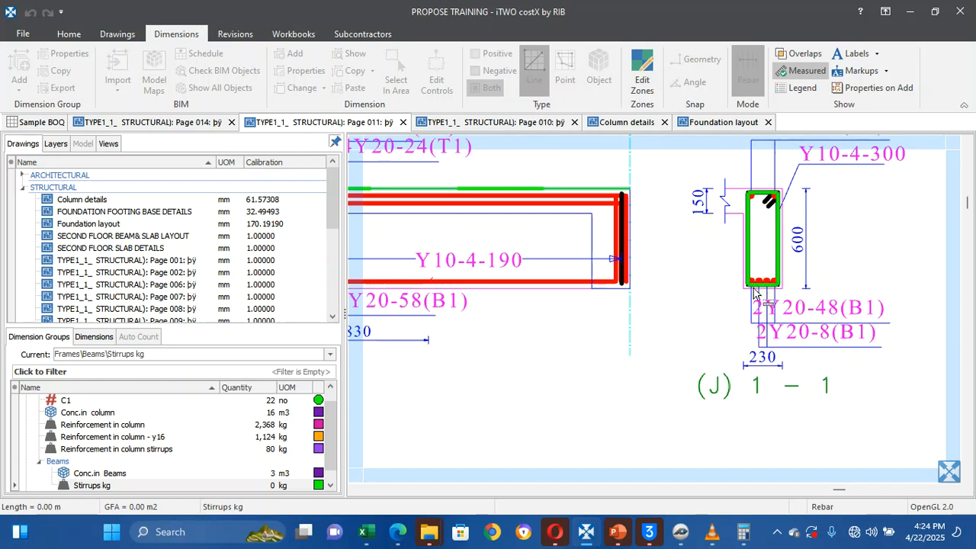
pyautogui.rightClick(710, 285)
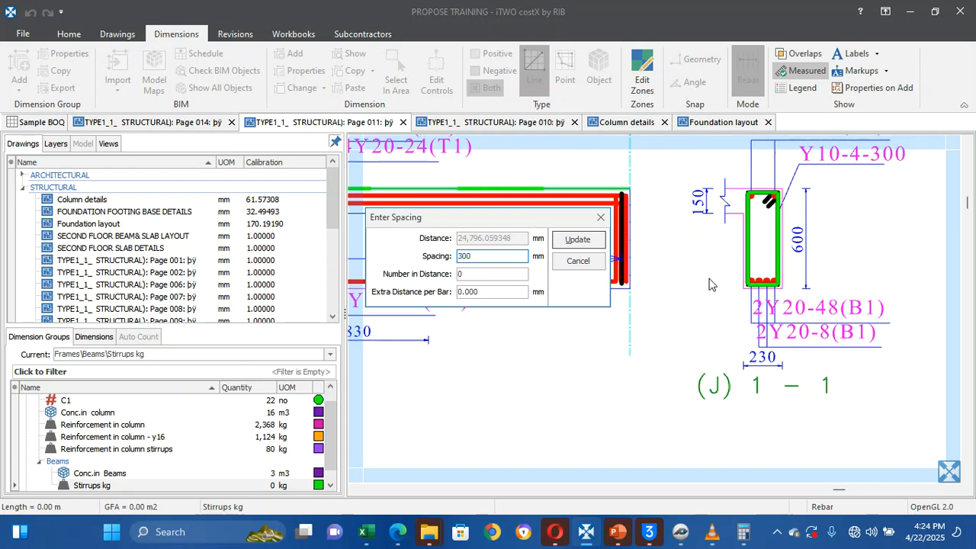
pyautogui.click(574, 241)
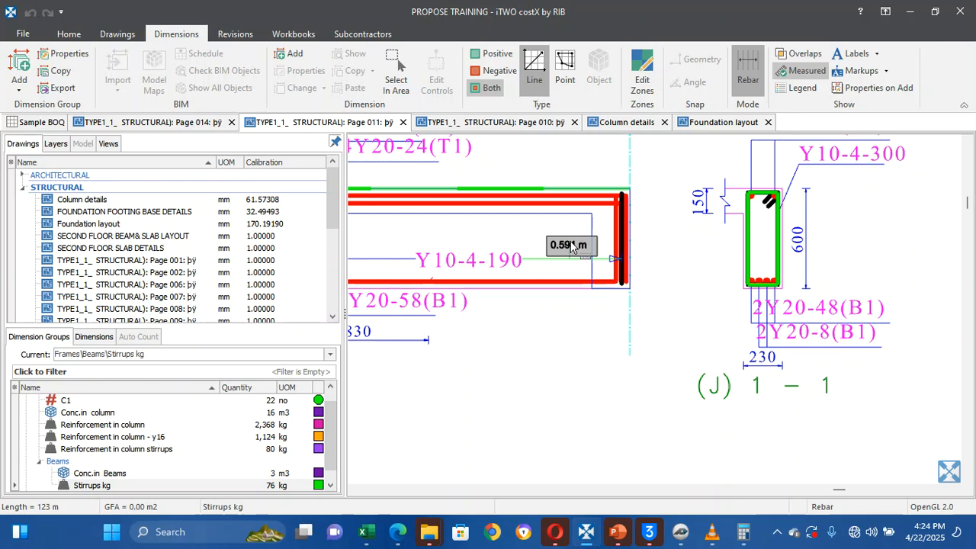
# Compare the Stirrups kg group's weight with the stirrup weight calculated in the Conc.in Beams group
pyautogui.moveTo(327, 422); pyautogui.dragTo(330, 468)
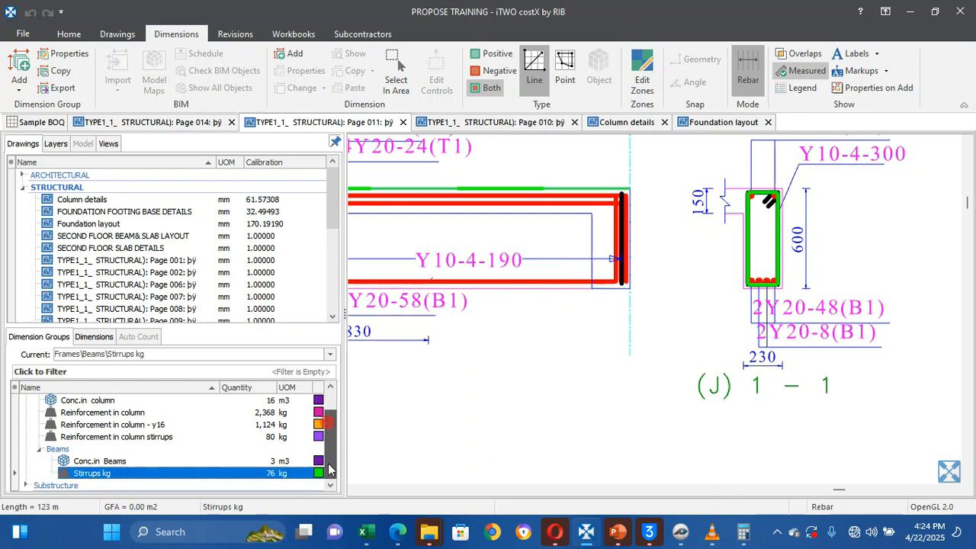
pyautogui.moveTo(271, 477)
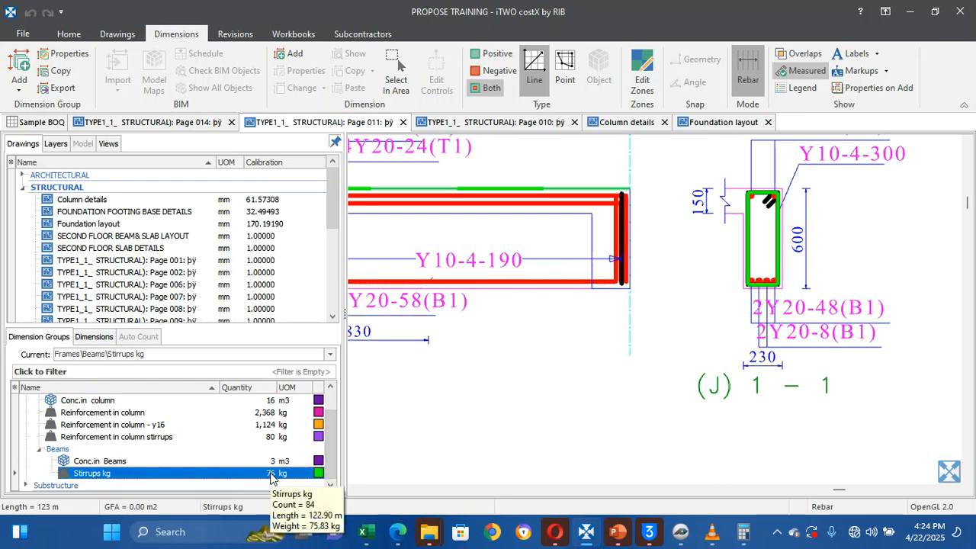
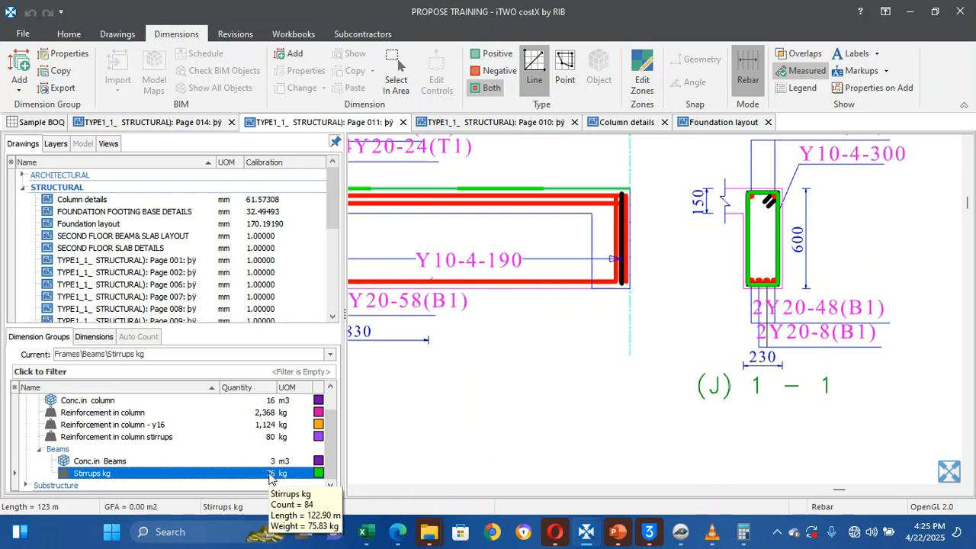
pyautogui.moveTo(244, 465)
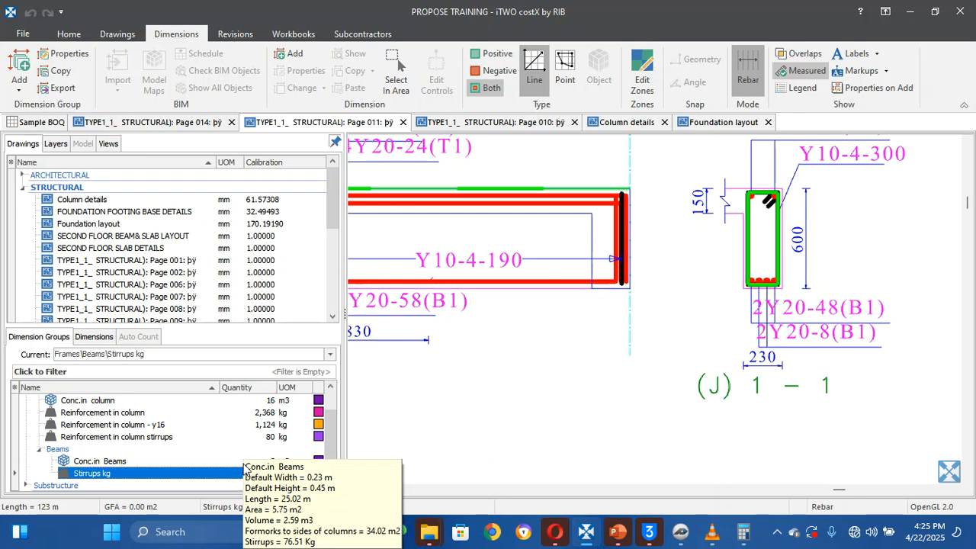
# Examine the stirrup measurement along beam 1B14A on the drawing and highlight the Stirrups kg group's dimensions
pyautogui.scroll(3, 385, 397)
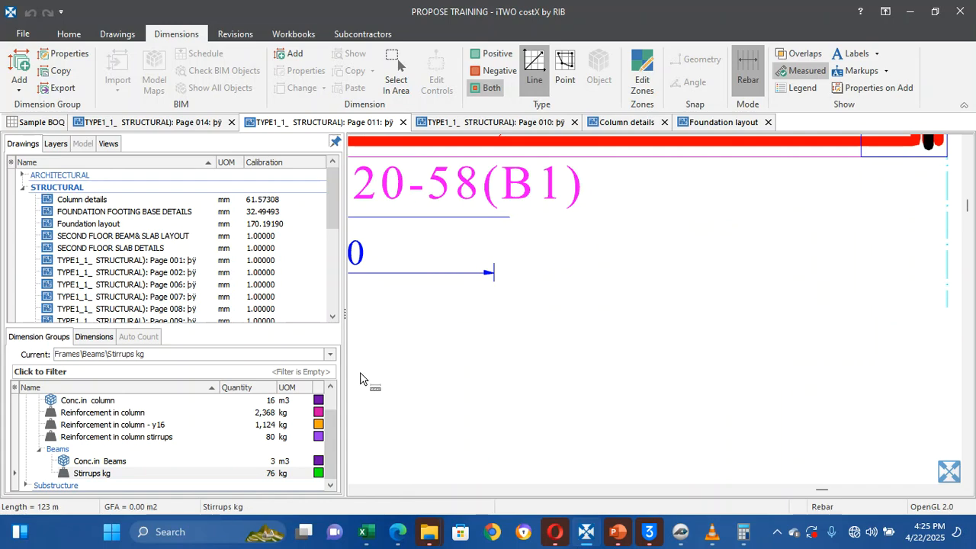
pyautogui.scroll(-5, 363, 379)
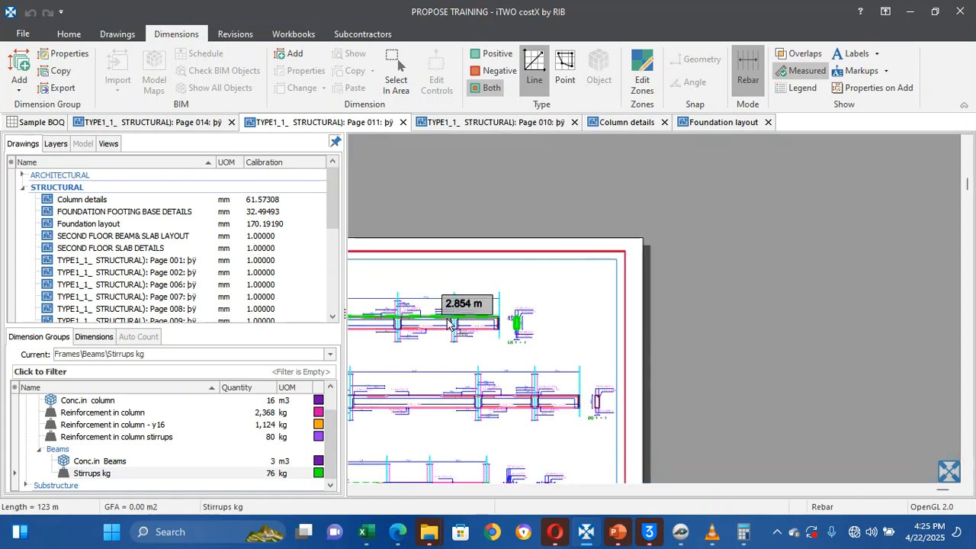
pyautogui.press('Left')
pyautogui.press('Left')
pyautogui.press('Left')
pyautogui.press('Left')
pyautogui.press('Left')
pyautogui.press('Left')
pyautogui.press('Left')
pyautogui.press('Left')
pyautogui.press('Left')
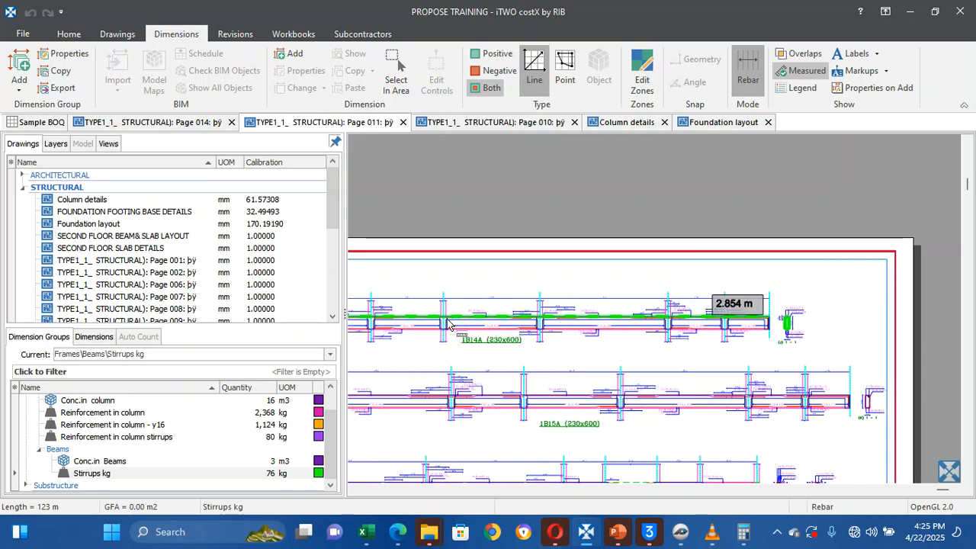
pyautogui.press('Left')
pyautogui.press('Left')
pyautogui.press('Left')
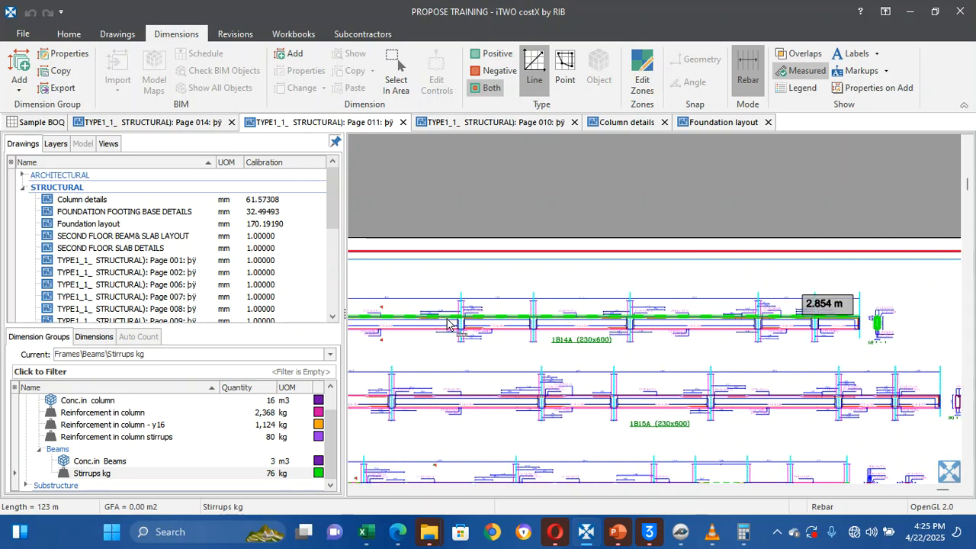
pyautogui.click(207, 472)
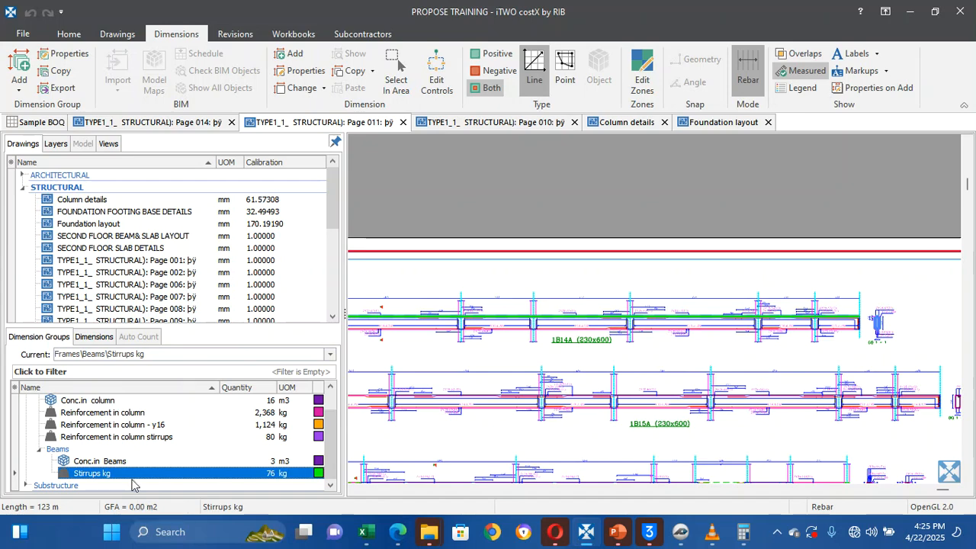
# Review the dimension group list and inspect the main bar labels in the first span of beam 1B14A
pyautogui.scroll(1, 127, 467)
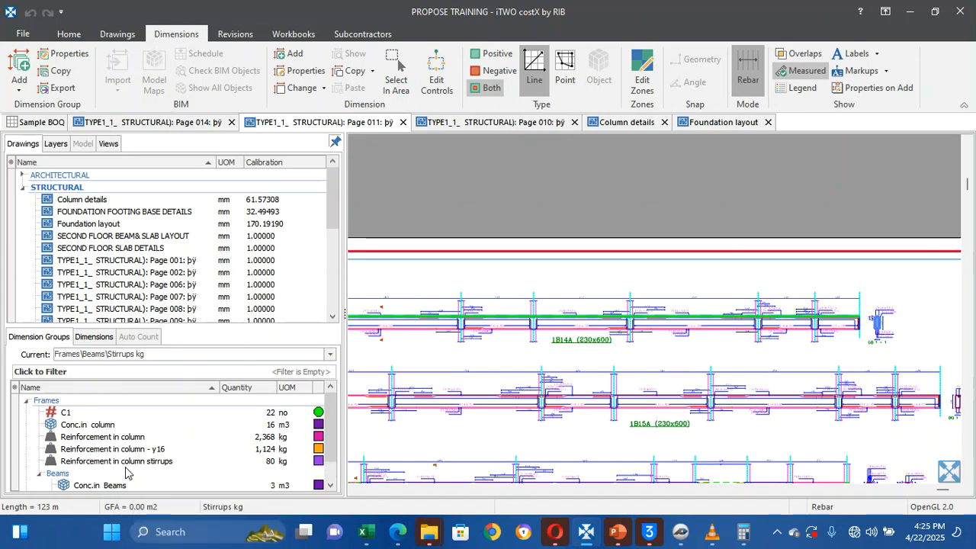
pyautogui.press('Down')
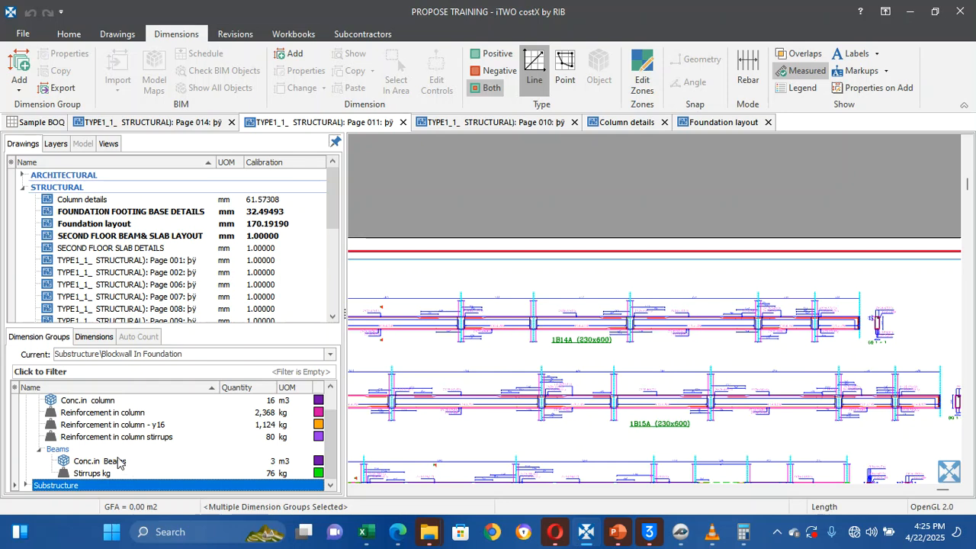
pyautogui.scroll(1, 118, 462)
pyautogui.scroll(-1, 119, 463)
pyautogui.moveTo(123, 466)
pyautogui.press('Left')
pyautogui.press('Left')
pyautogui.press('Left')
pyautogui.press('Left')
pyautogui.press('Left')
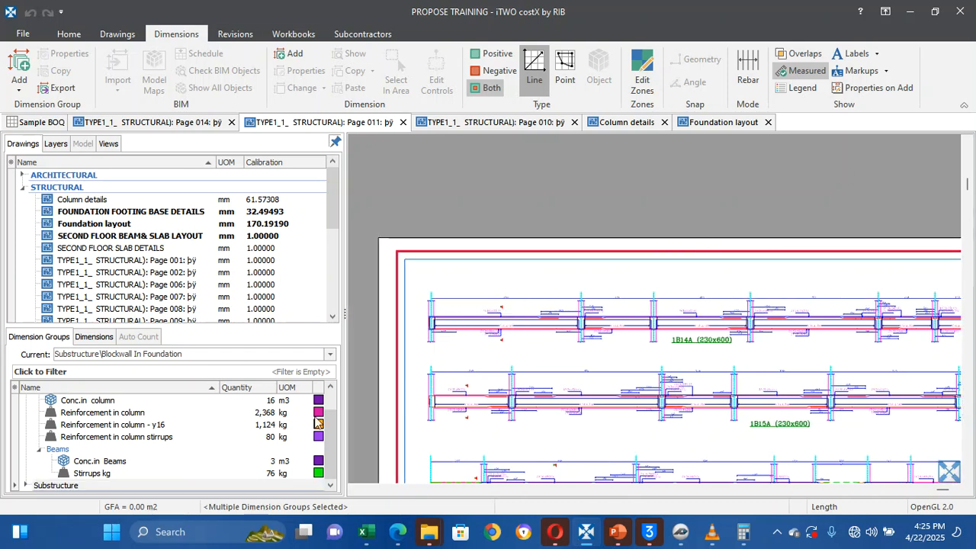
pyautogui.scroll(2, 470, 319)
pyautogui.scroll(2, 470, 319)
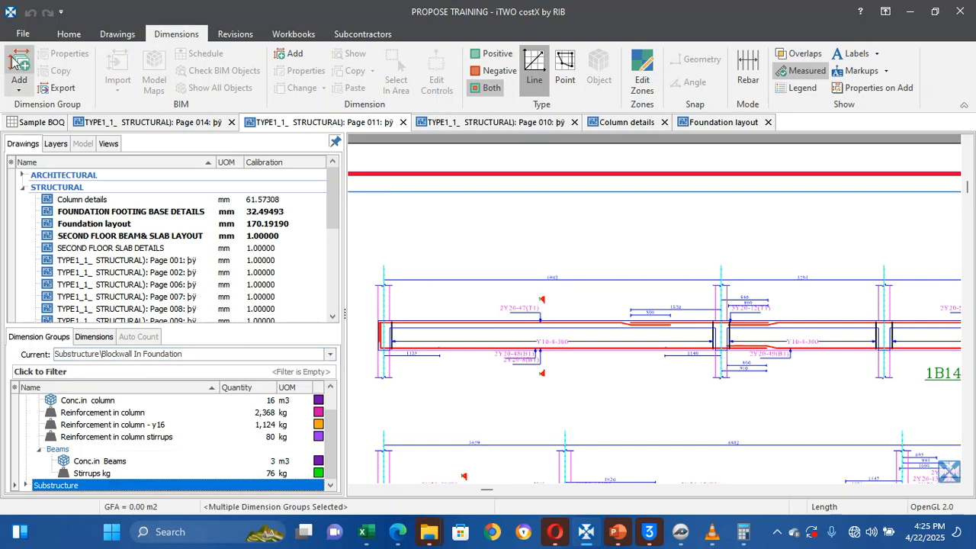
# Add a dimension group from the standard group Reinforcement in column, overwriting its dimension values, and name it Reinforcement in Beams
pyautogui.click(34, 67)
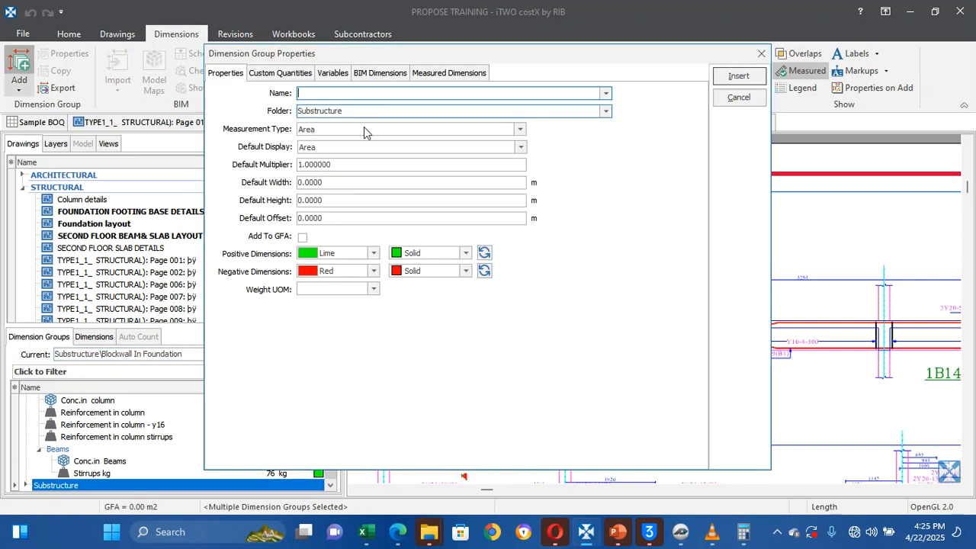
pyautogui.click(605, 95)
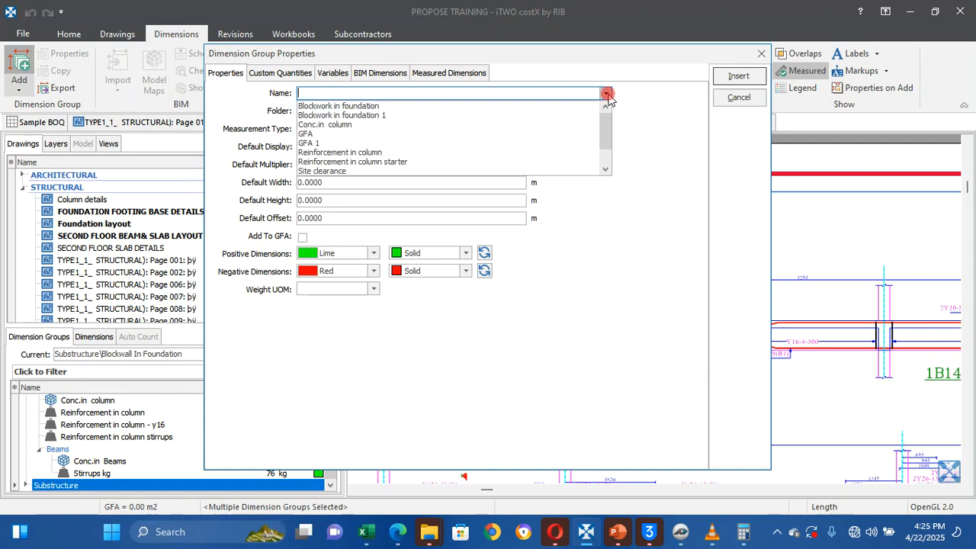
pyautogui.click(395, 153)
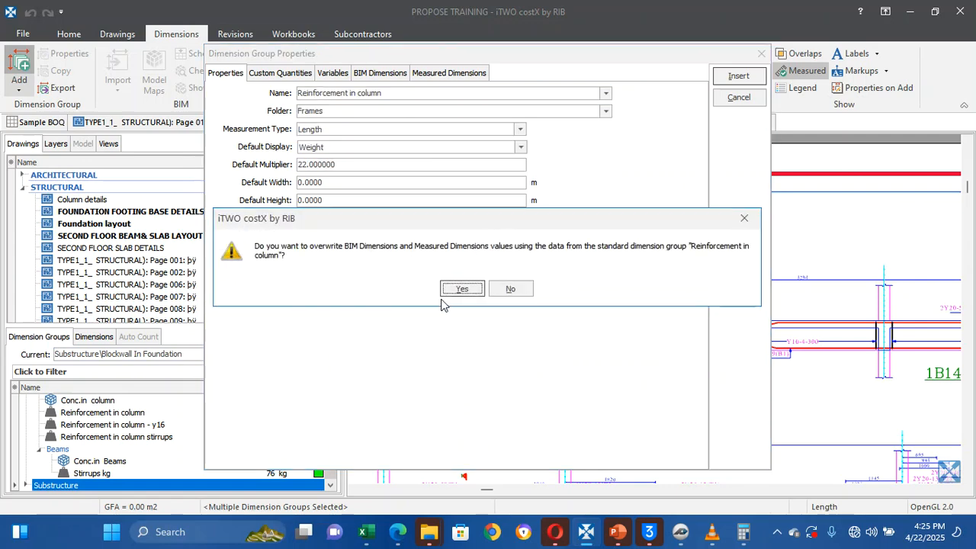
pyautogui.click(450, 289)
pyautogui.click(411, 95)
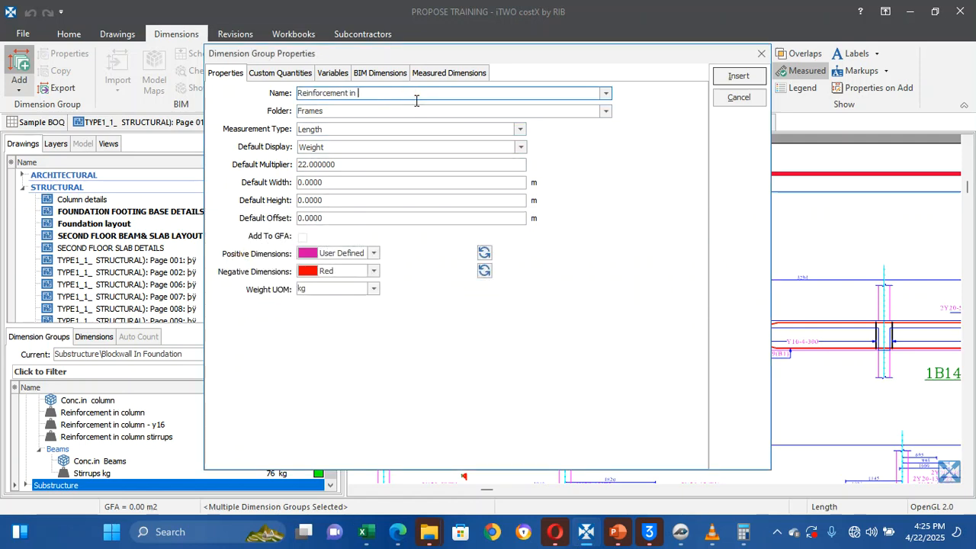
pyautogui.write('Be')
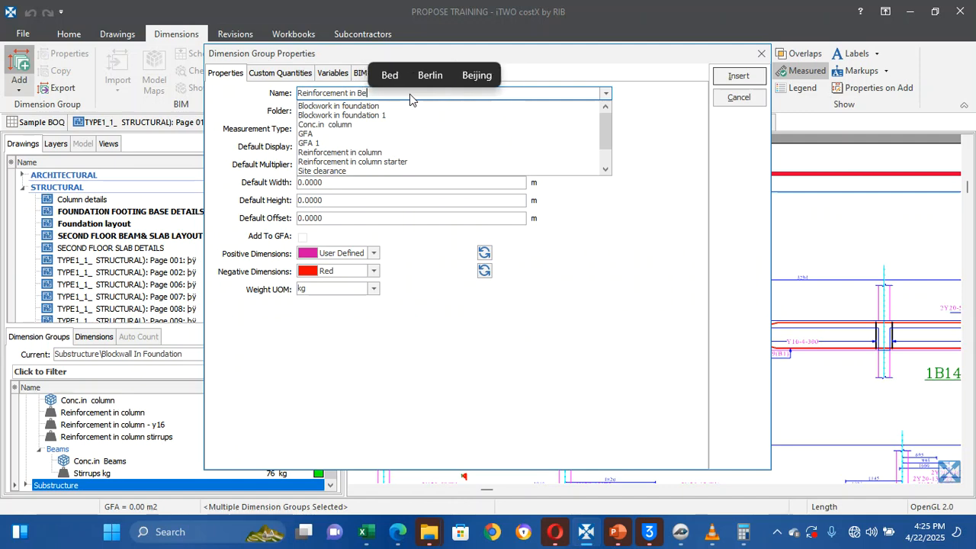
pyautogui.write('ams')
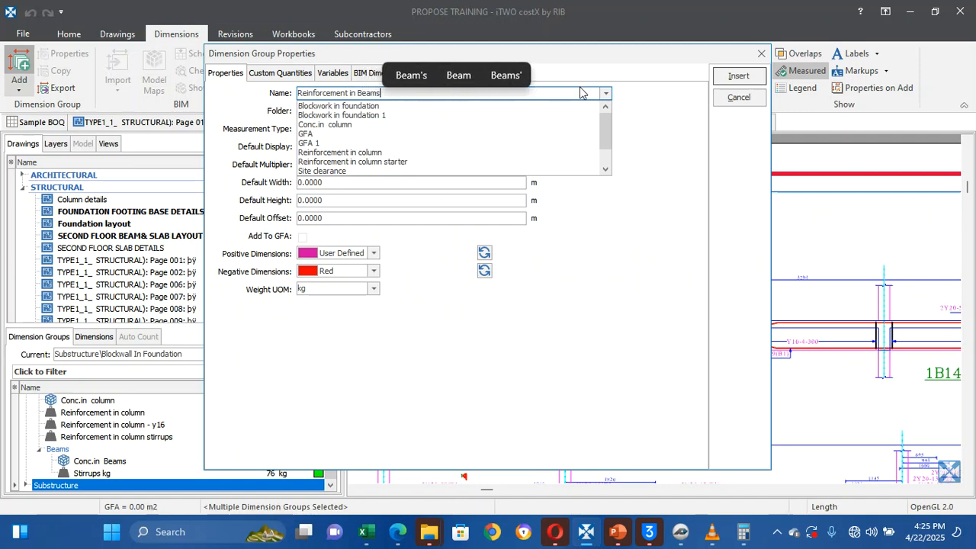
pyautogui.click(579, 92)
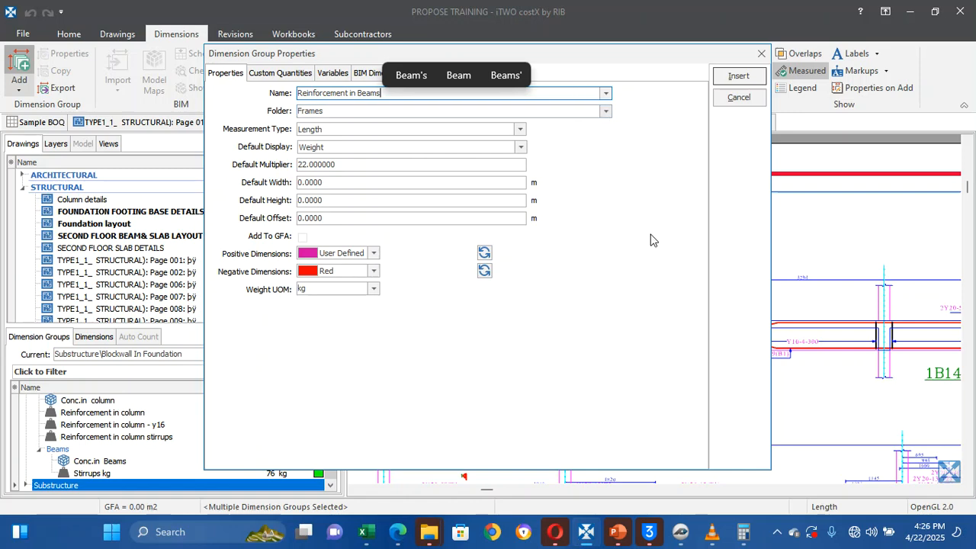
pyautogui.click(776, 532)
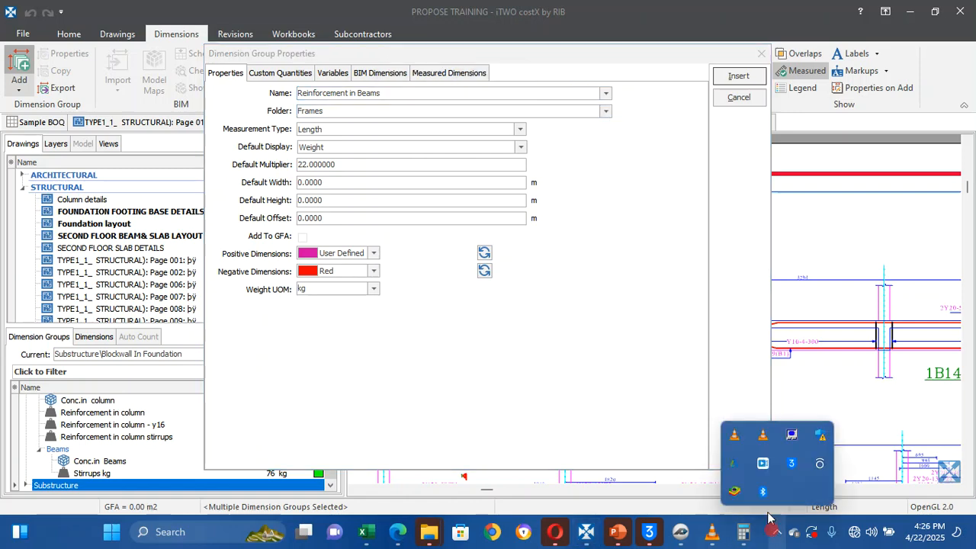
pyautogui.click(762, 463)
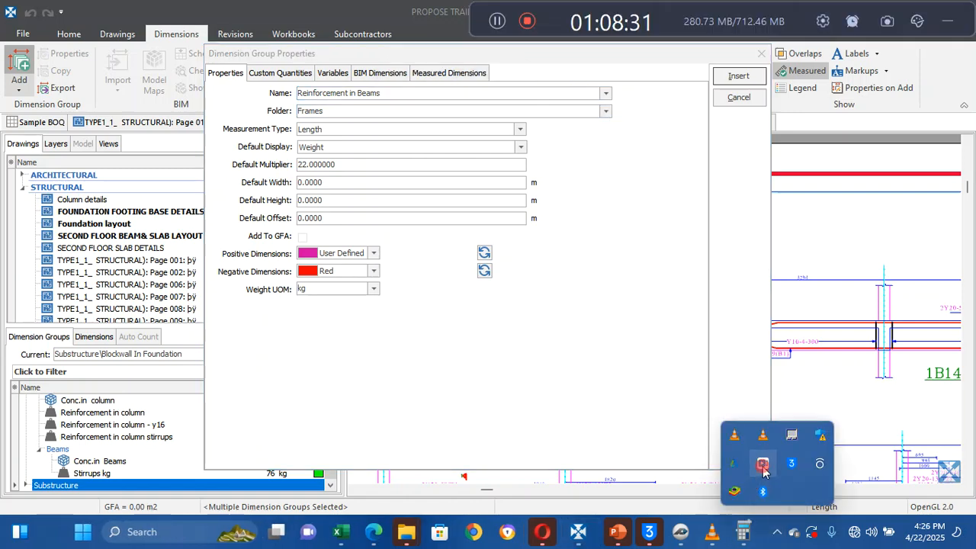
pyautogui.click(952, 24)
pyautogui.click(587, 279)
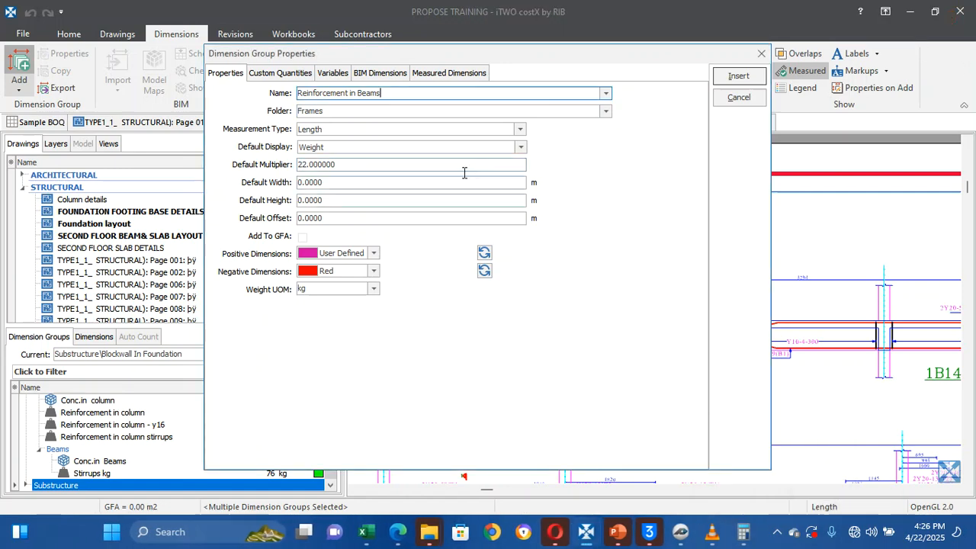
# Place the new group in the Frames\Beams folder and review its measured-dimension formulas and variables
pyautogui.click(354, 111)
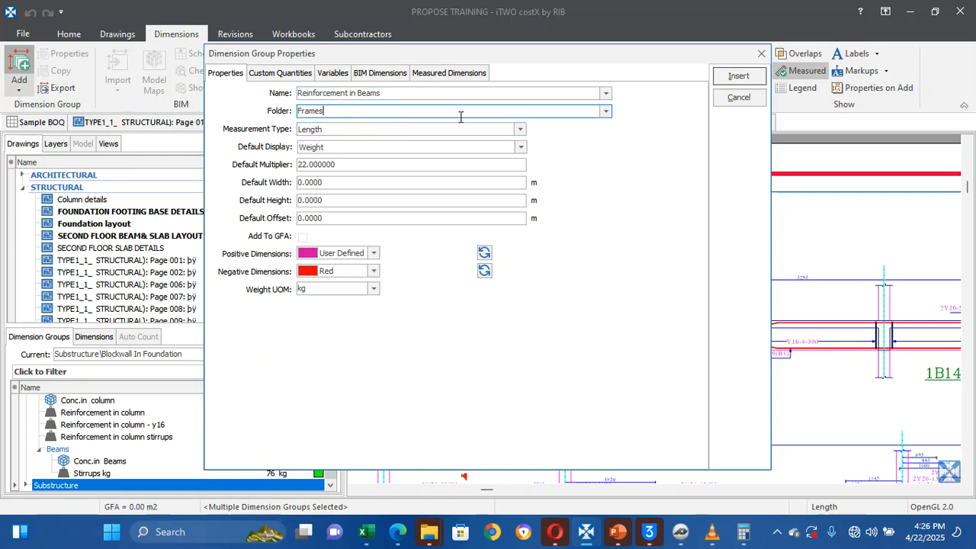
pyautogui.click(605, 112)
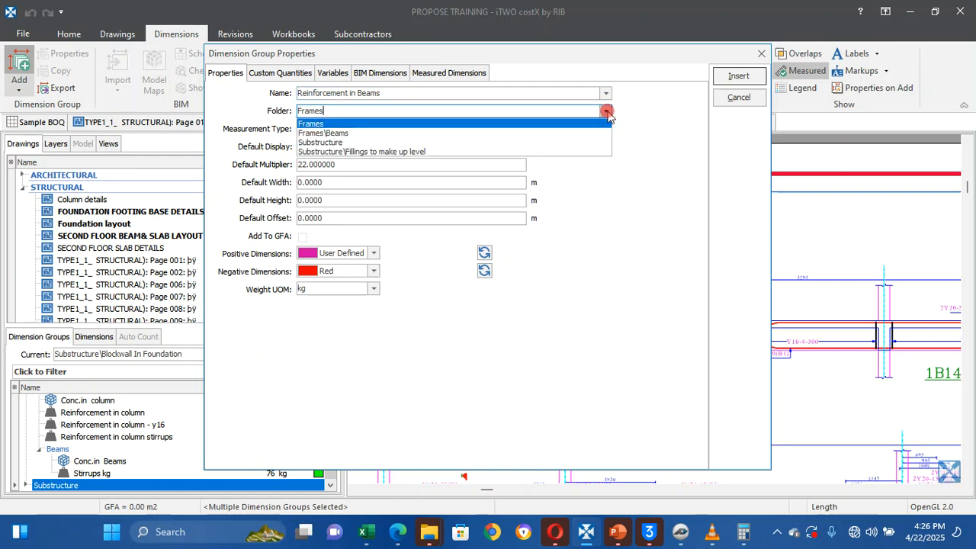
pyautogui.click(414, 136)
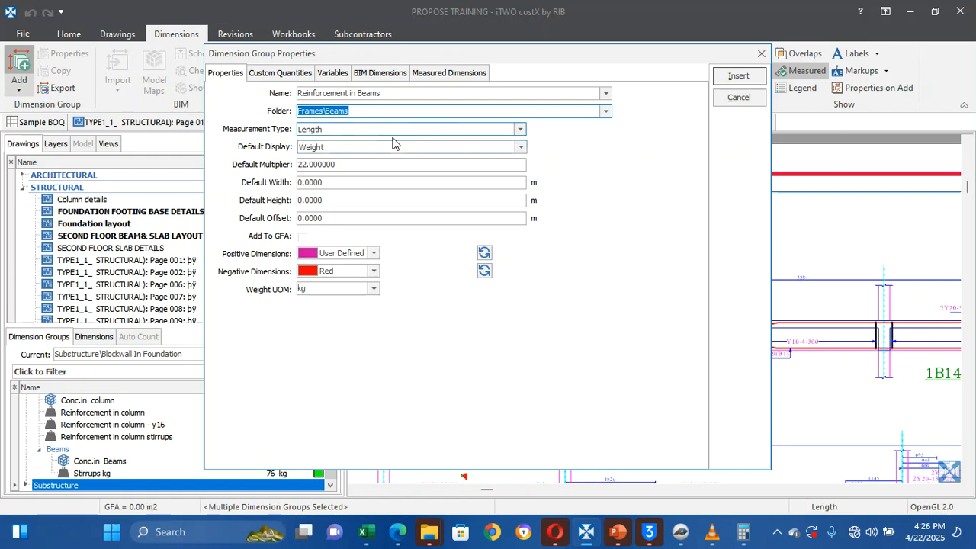
pyautogui.click(441, 74)
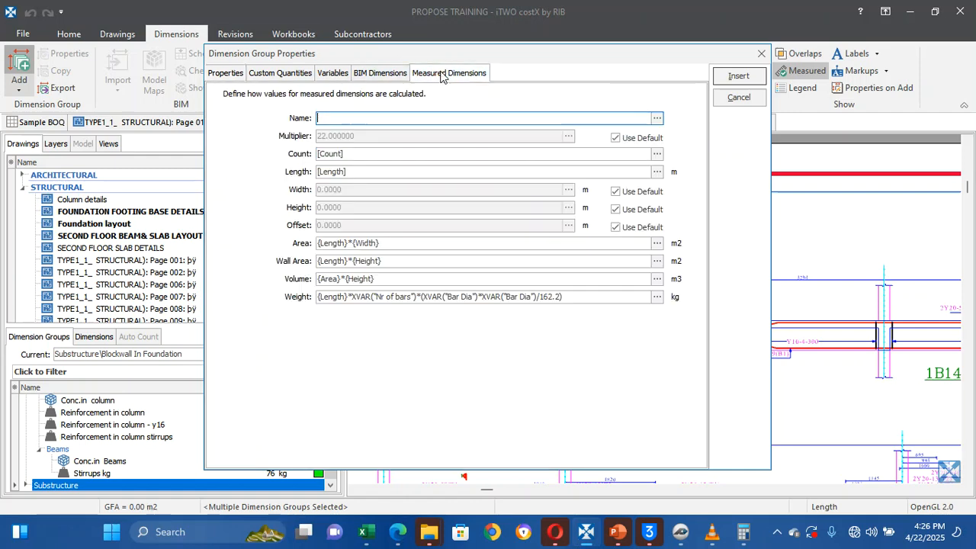
pyautogui.click(389, 79)
pyautogui.click(335, 77)
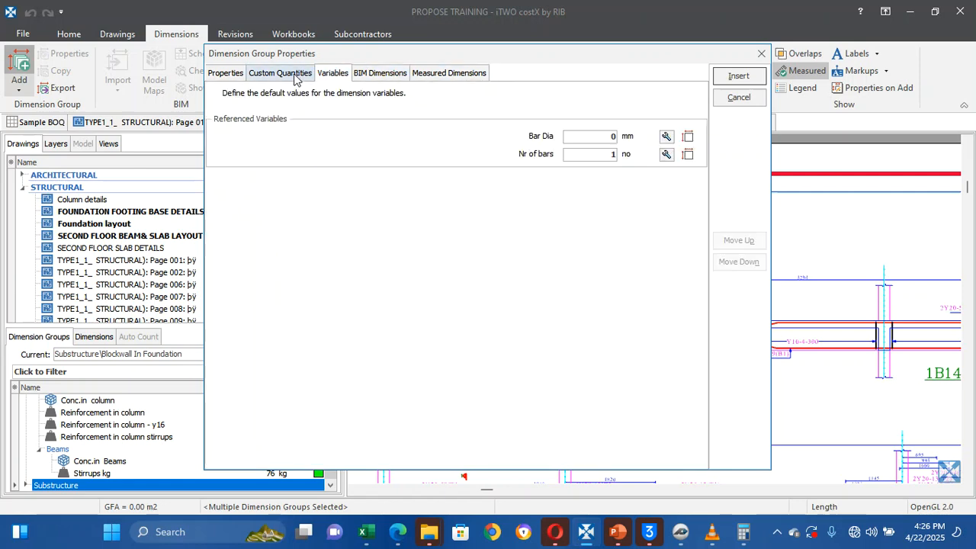
pyautogui.click(294, 75)
pyautogui.click(227, 72)
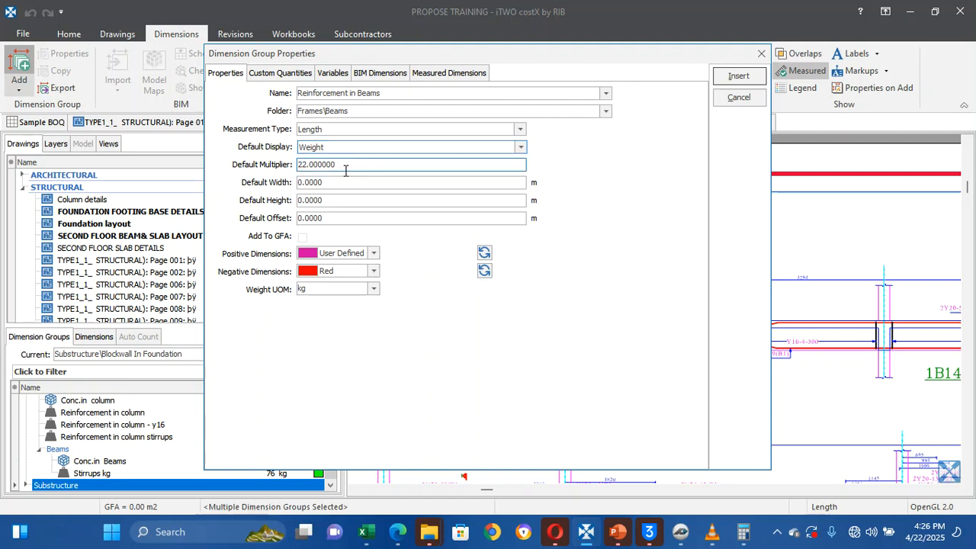
# Set the Reinforcement in Beams group's default multiplier to 1 and insert the group
pyautogui.press('BackSpace')
pyautogui.press('BackSpace')
pyautogui.press('BackSpace')
pyautogui.press('BackSpace')
pyautogui.press('BackSpace')
pyautogui.press('BackSpace')
pyautogui.press('BackSpace')
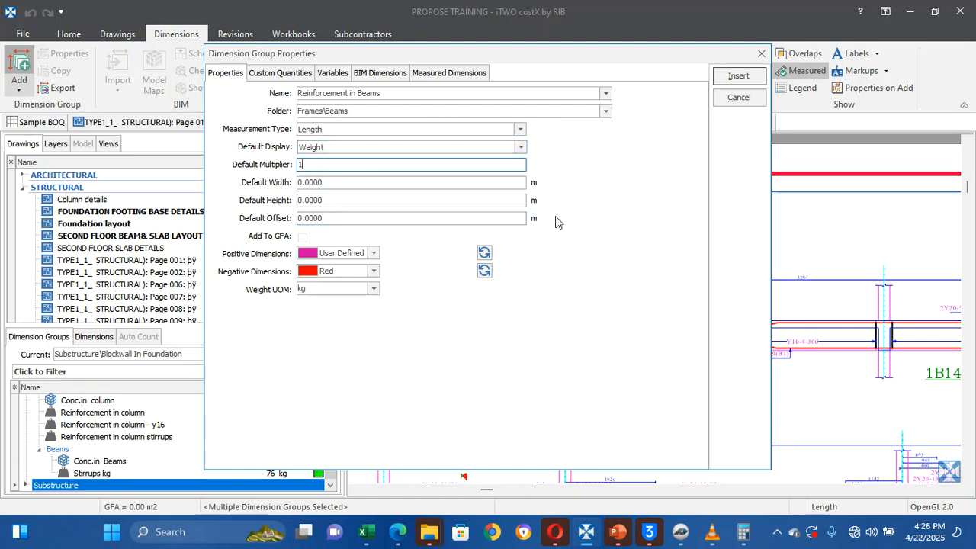
pyautogui.click(728, 77)
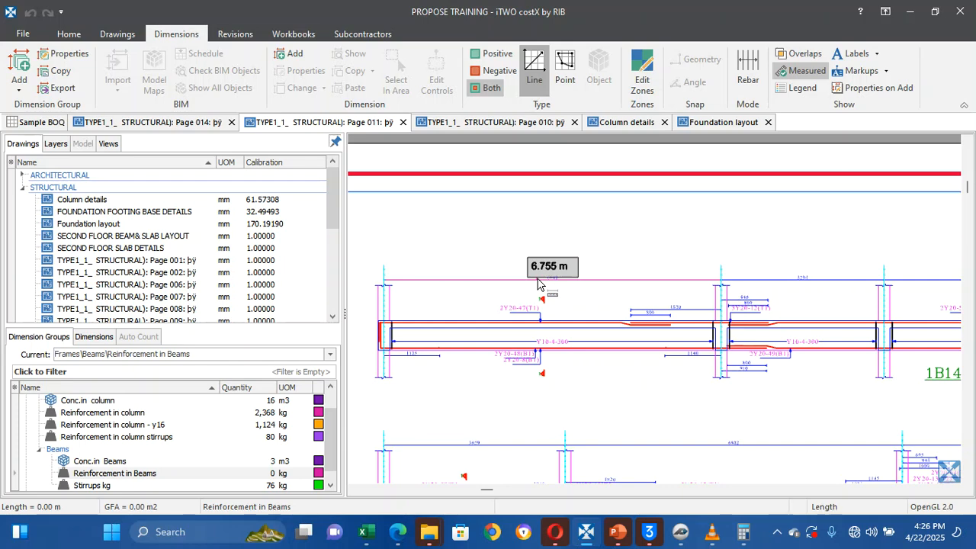
# Compare the main bars in beam 1B14A's first span with the bar labels in section 1-1
pyautogui.scroll(-2, 488, 297)
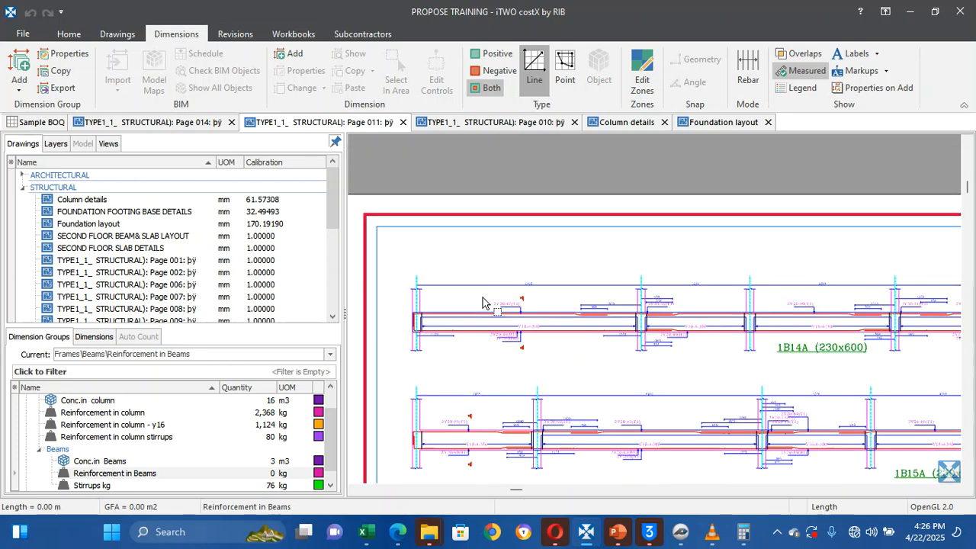
pyautogui.scroll(3, 445, 314)
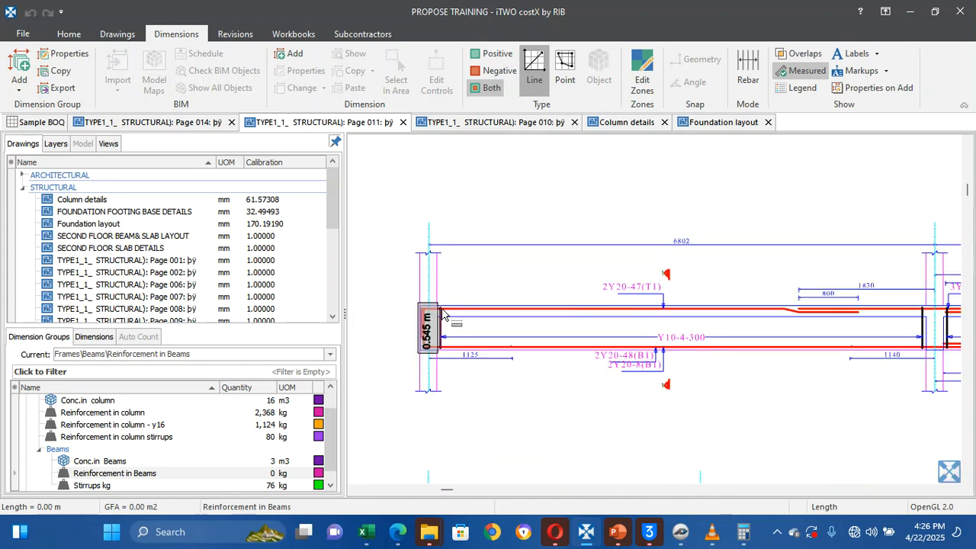
pyautogui.scroll(-3, 481, 266)
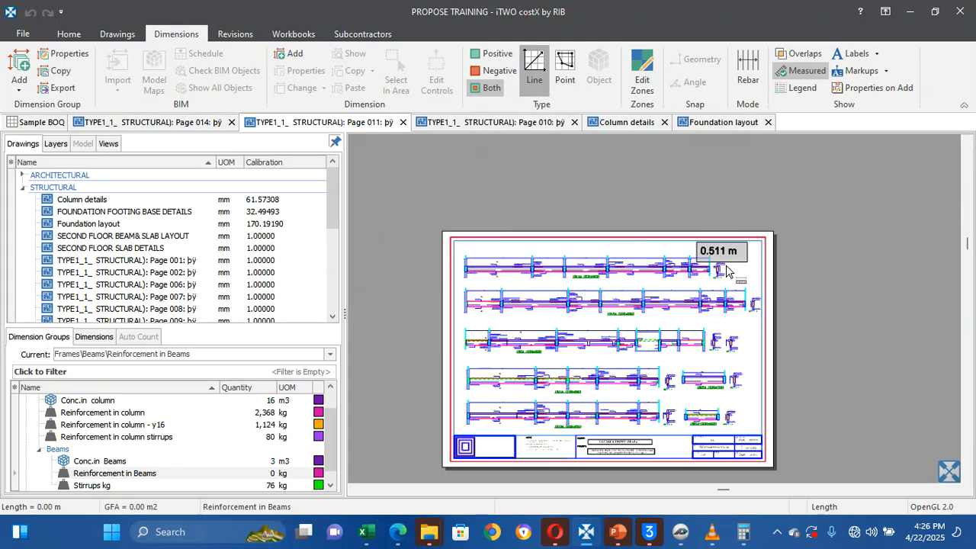
pyautogui.scroll(5, 726, 271)
pyautogui.scroll(-3, 726, 271)
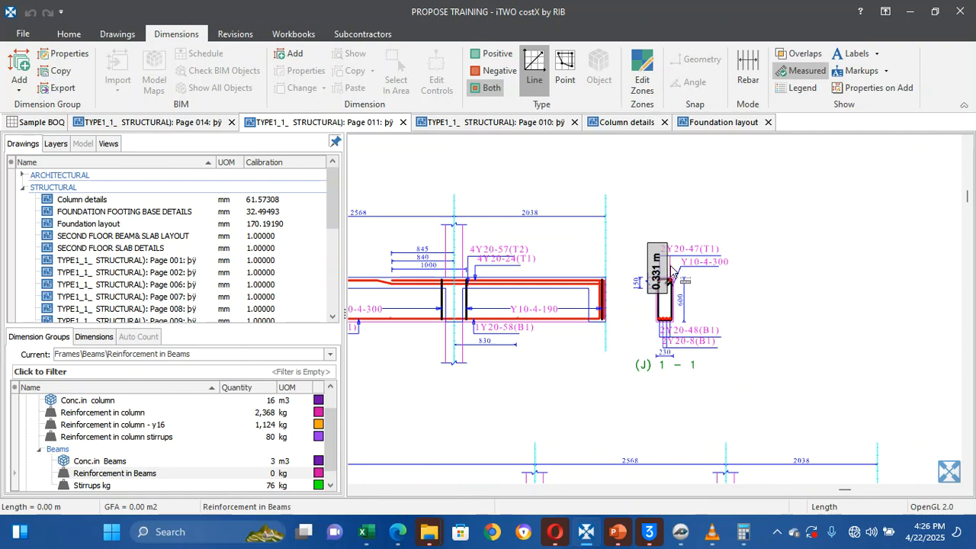
pyautogui.scroll(-5, 654, 262)
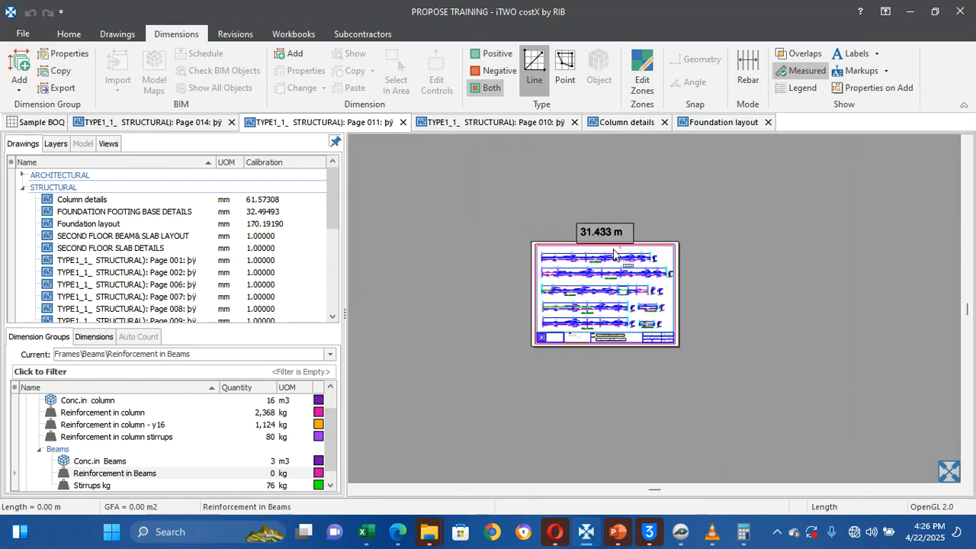
pyautogui.scroll(4, 568, 254)
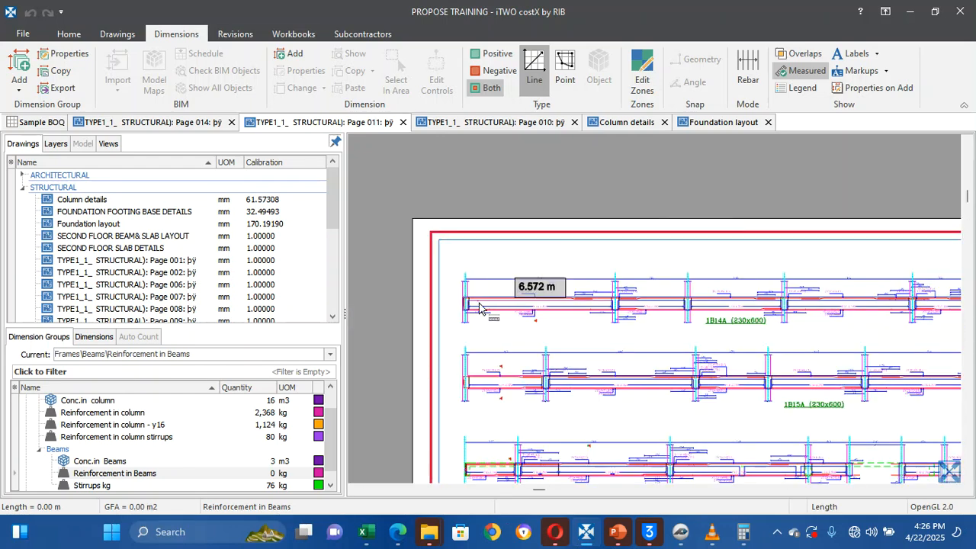
pyautogui.scroll(3, 465, 305)
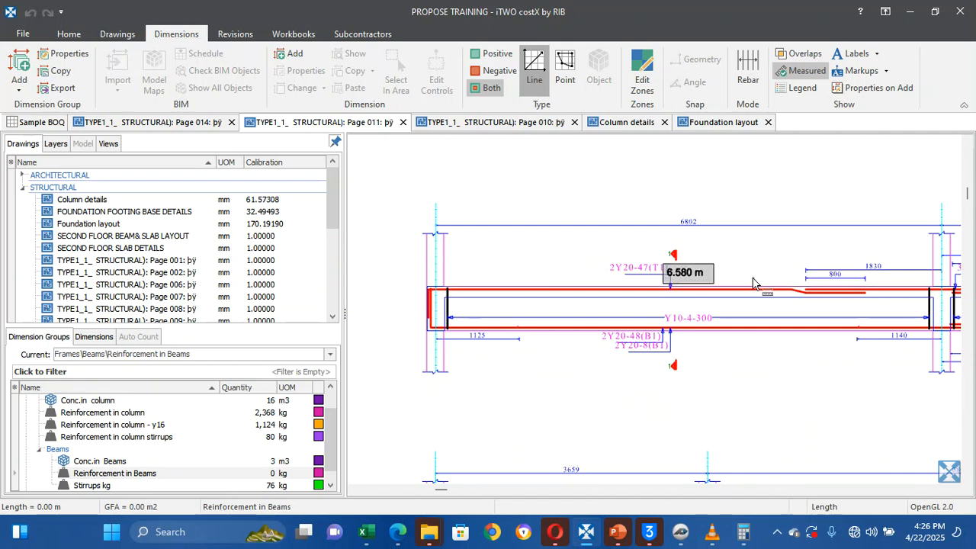
# Examine the top and bottom main bar labels span by span along beam 1B14A, from the first support to section 1-1
pyautogui.press('Right')
pyautogui.press('Right')
pyautogui.press('Right')
pyautogui.press('Right')
pyautogui.press('Right')
pyautogui.press('Right')
pyautogui.press('Right')
pyautogui.press('Right')
pyautogui.press('Right')
pyautogui.press('Right')
pyautogui.press('Right')
pyautogui.press('Right')
pyautogui.press('Right')
pyautogui.press('Right')
pyautogui.press('Right')
pyautogui.press('Right')
pyautogui.press('Right')
pyautogui.press('Right')
pyautogui.press('Right')
pyautogui.press('Right')
pyautogui.press('Right')
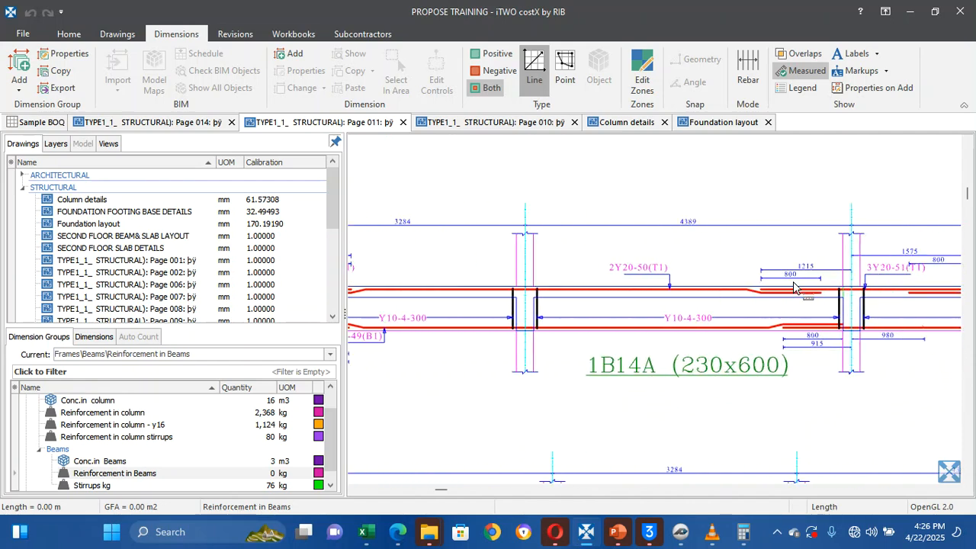
pyautogui.press('Right')
pyautogui.press('Right')
pyautogui.press('Right')
pyautogui.press('Right')
pyautogui.press('Right')
pyautogui.press('Right')
pyautogui.press('Right')
pyautogui.press('Right')
pyautogui.press('Right')
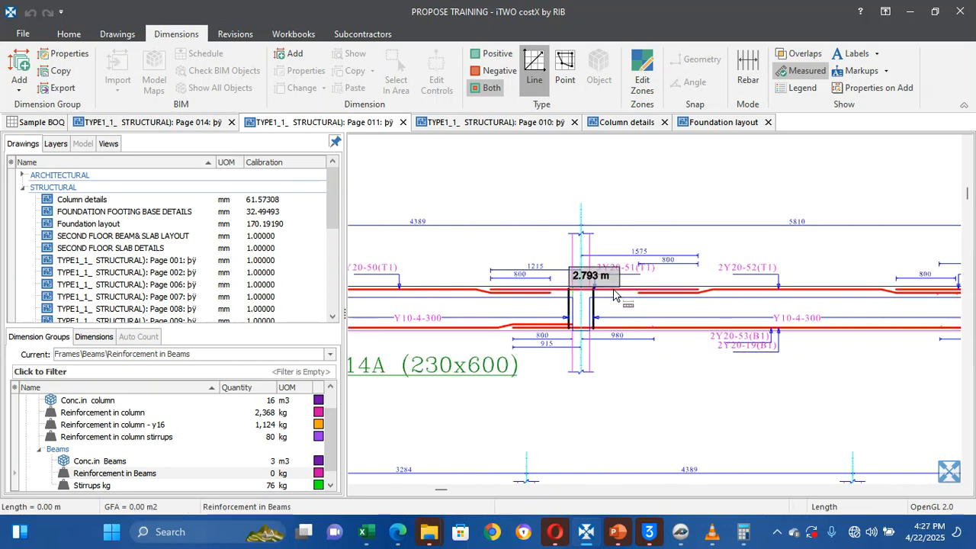
pyautogui.press('Right')
pyautogui.press('Right')
pyautogui.press('Right')
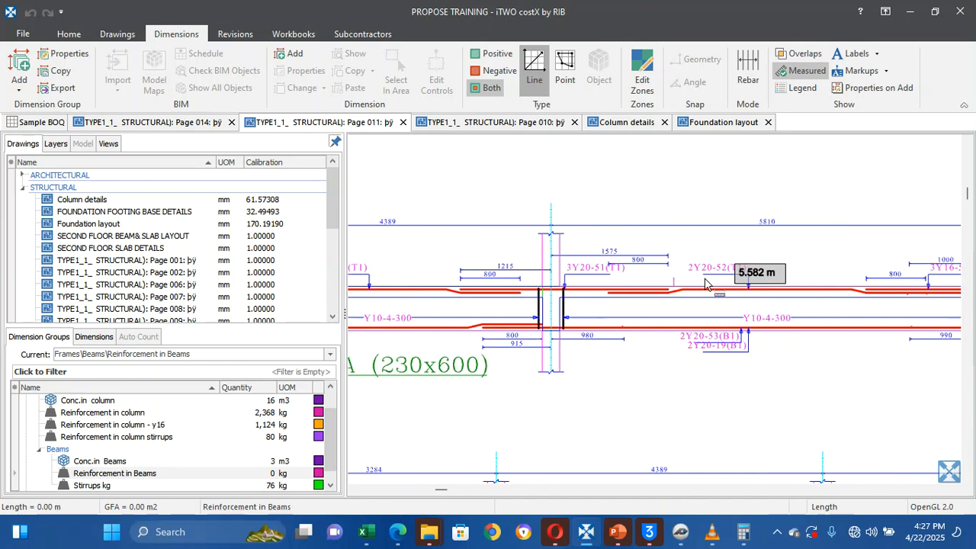
pyautogui.press('Right')
pyautogui.press('Right')
pyautogui.press('Right')
pyautogui.press('Right')
pyautogui.press('Right')
pyautogui.press('Right')
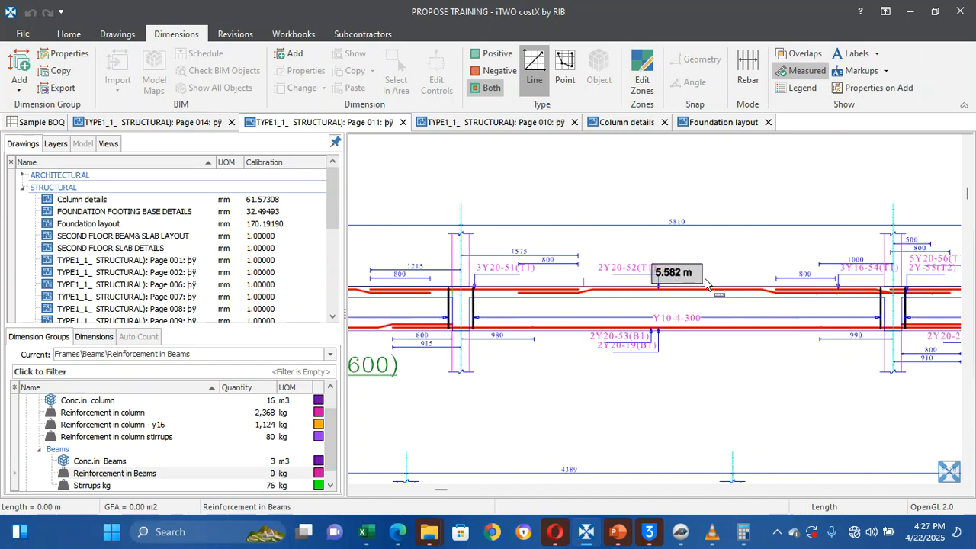
pyautogui.press('Right')
pyautogui.press('Right')
pyautogui.press('Right')
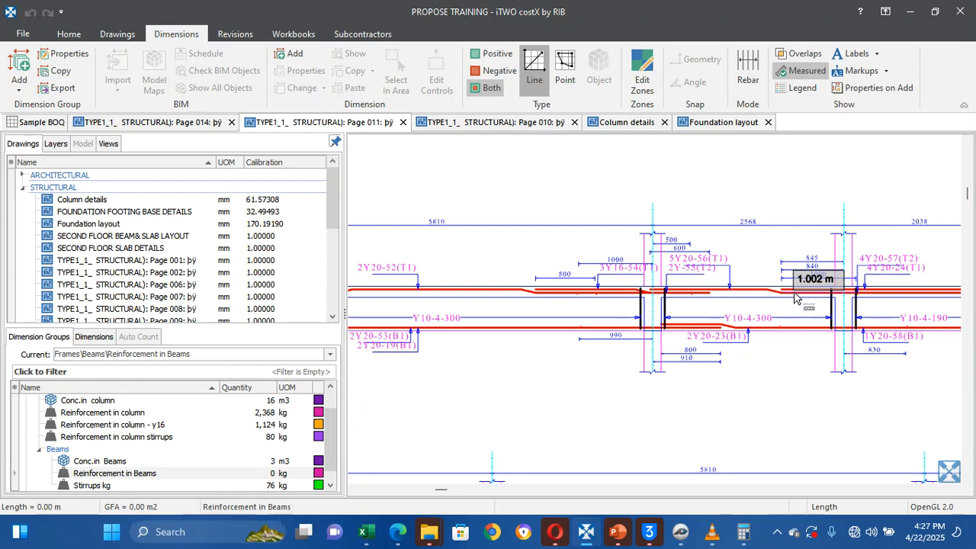
pyautogui.press('Right')
pyautogui.press('Right')
pyautogui.press('Right')
pyautogui.press('Right')
pyautogui.press('Right')
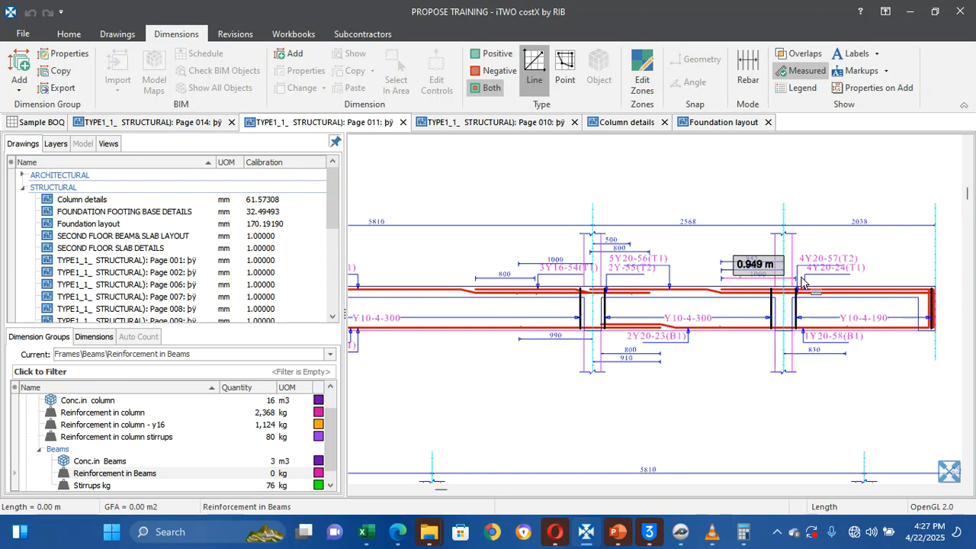
pyautogui.press('Right')
pyautogui.press('Right')
pyautogui.press('Right')
pyautogui.press('Right')
pyautogui.press('Right')
pyautogui.press('Right')
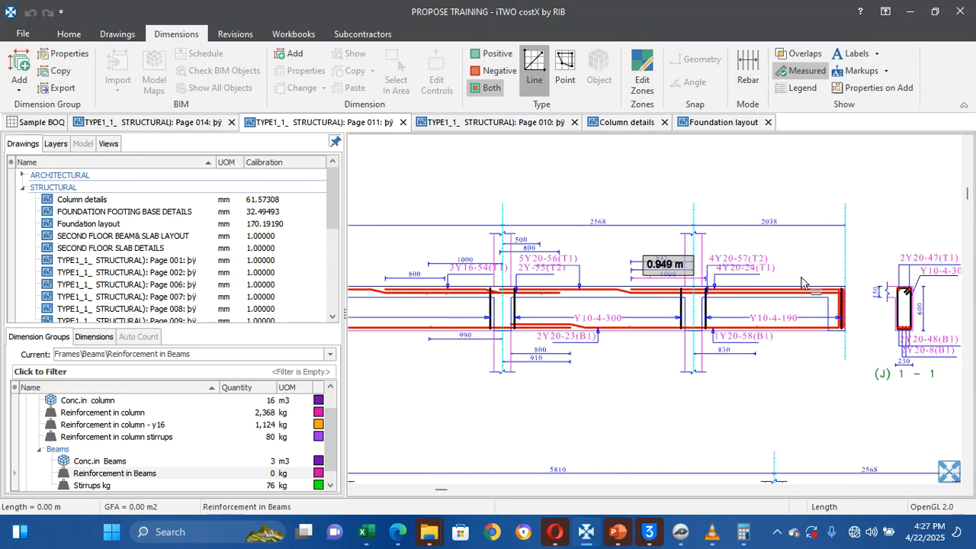
# Turn on Properties on Add for measuring the main bars from the first support of beam 1B14A
pyautogui.press('Left')
pyautogui.press('Left')
pyautogui.press('Left')
pyautogui.press('Left')
pyautogui.press('Left')
pyautogui.press('Left')
pyautogui.press('Left')
pyautogui.press('Left')
pyautogui.press('Left')
pyautogui.press('Left')
pyautogui.press('Left')
pyautogui.press('Left')
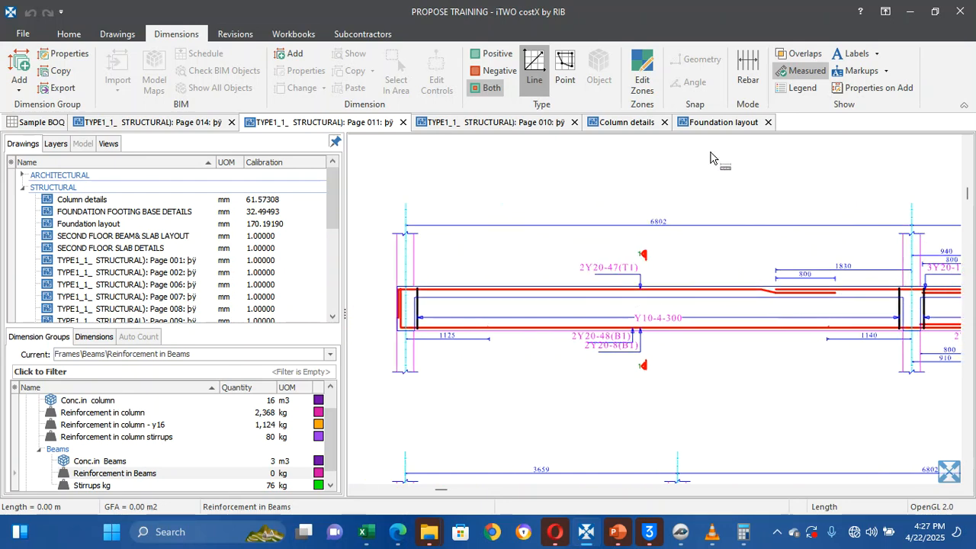
pyautogui.click(877, 87)
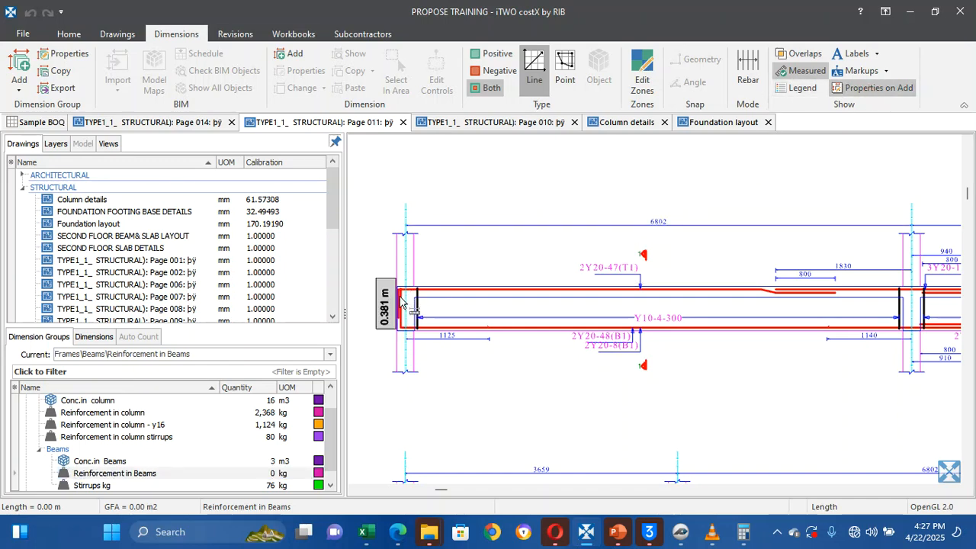
pyautogui.scroll(2, 400, 297)
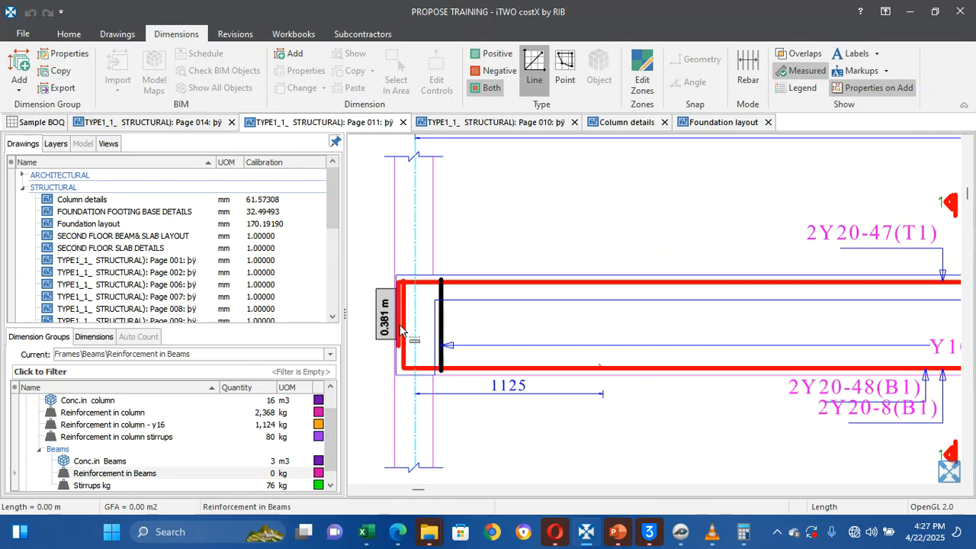
# Measure the bent end of top bar 2Y20-47(T1) at the first support, with bar diameter 20 mm and 2 bars
pyautogui.doubleClick(401, 332)
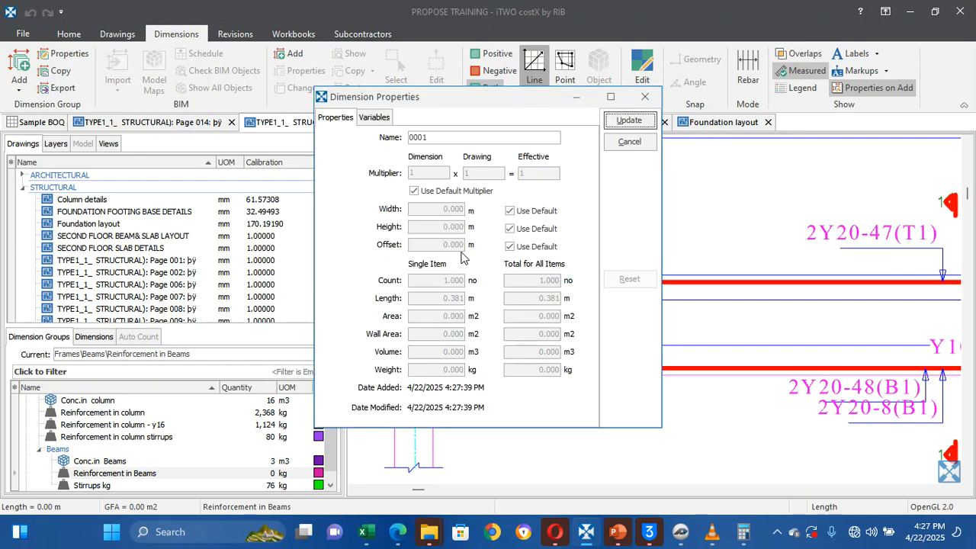
pyautogui.click(374, 117)
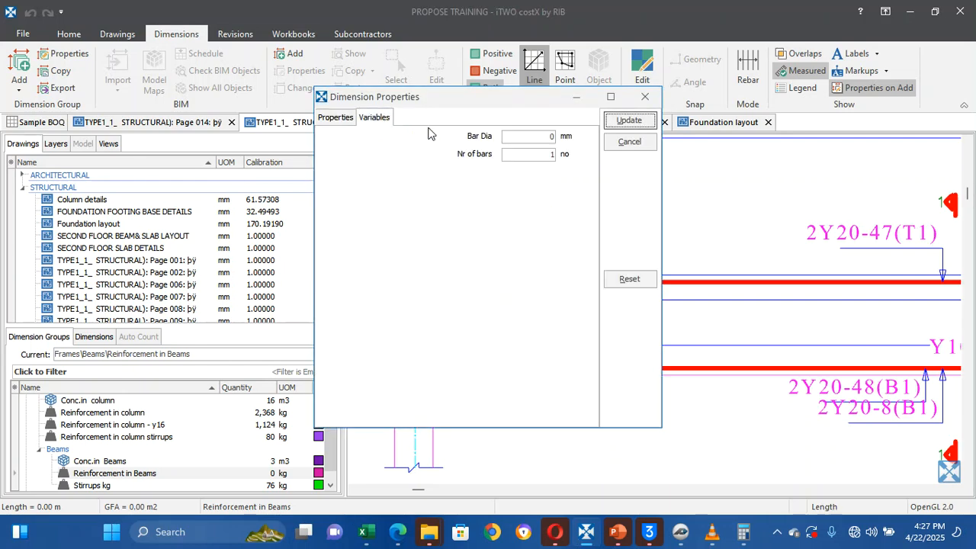
pyautogui.click(550, 136)
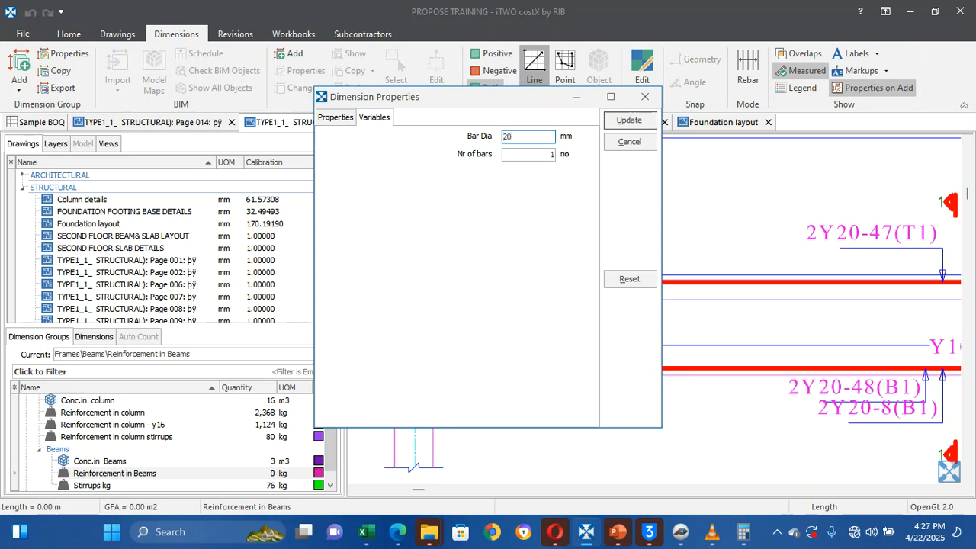
pyautogui.click(534, 157)
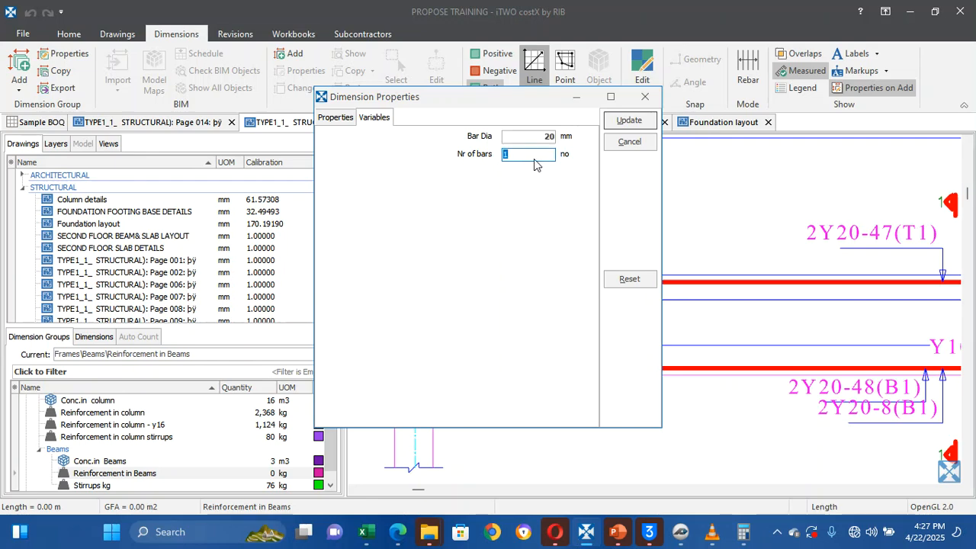
pyautogui.write('2')
pyautogui.click(608, 124)
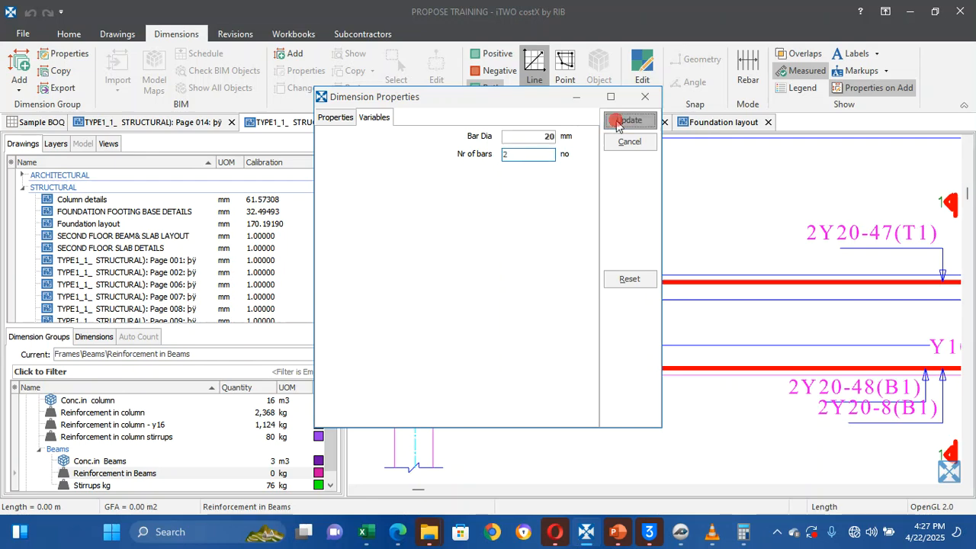
# Continue measuring top bar 2Y20-47(T1) along its straight run, sloped crank and 800 mm lap in the first span
pyautogui.press('BackSpace')
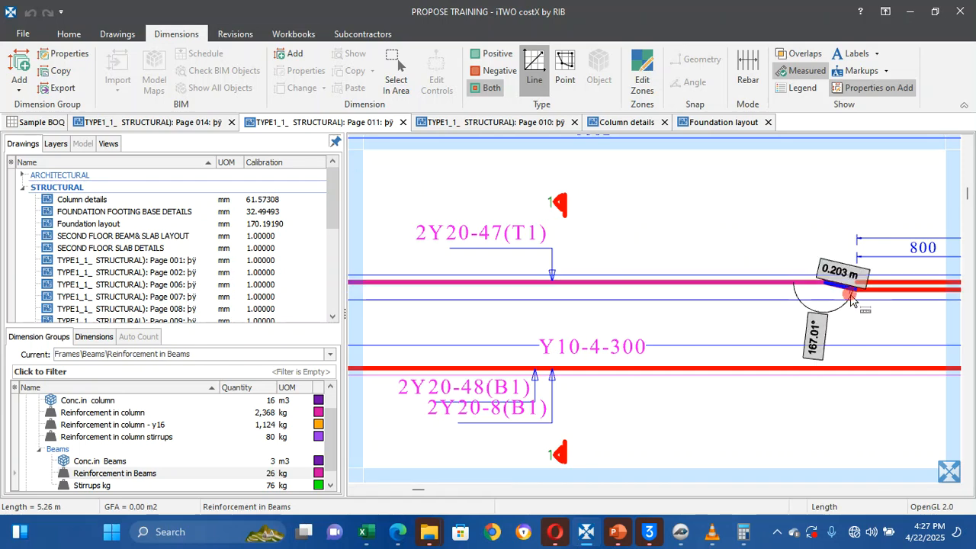
pyautogui.doubleClick(845, 294)
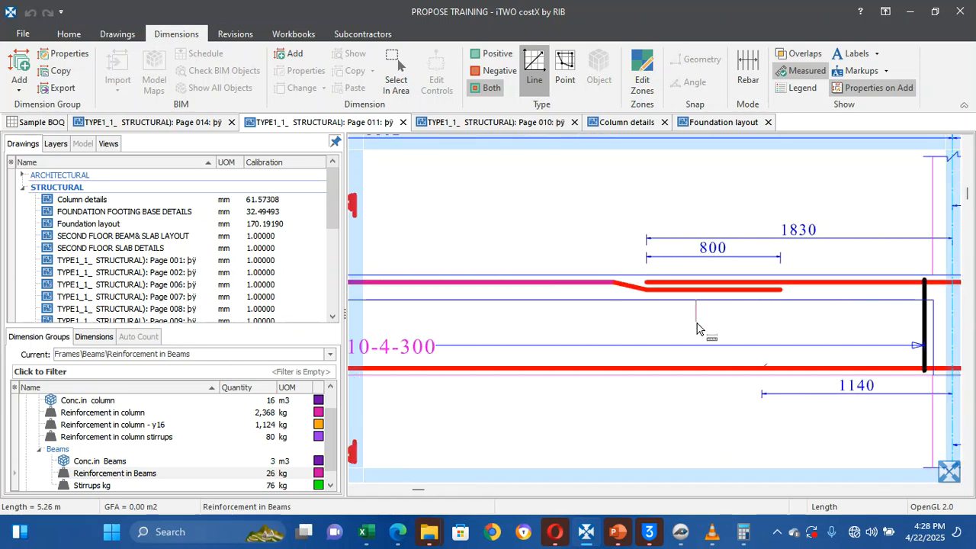
pyautogui.click(614, 283)
pyautogui.click(644, 289)
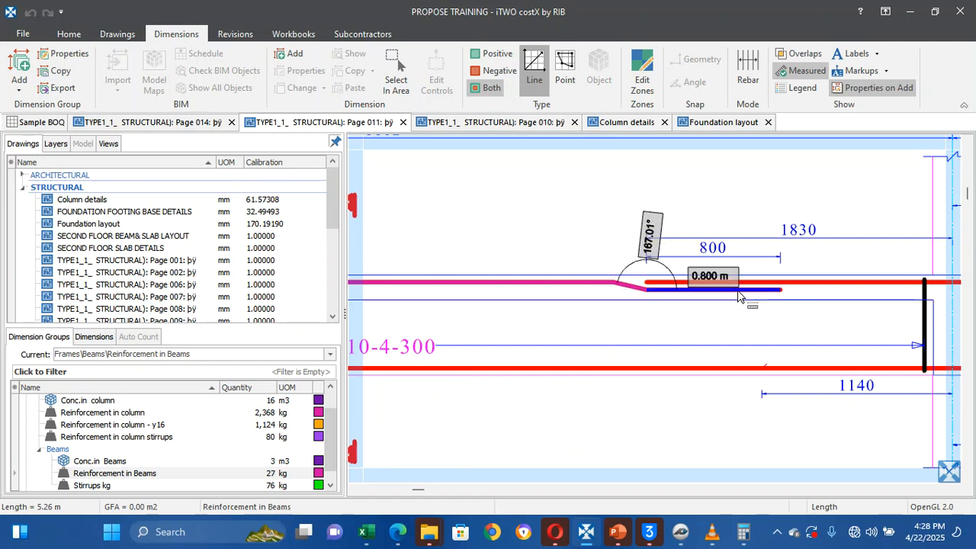
pyautogui.click(789, 296)
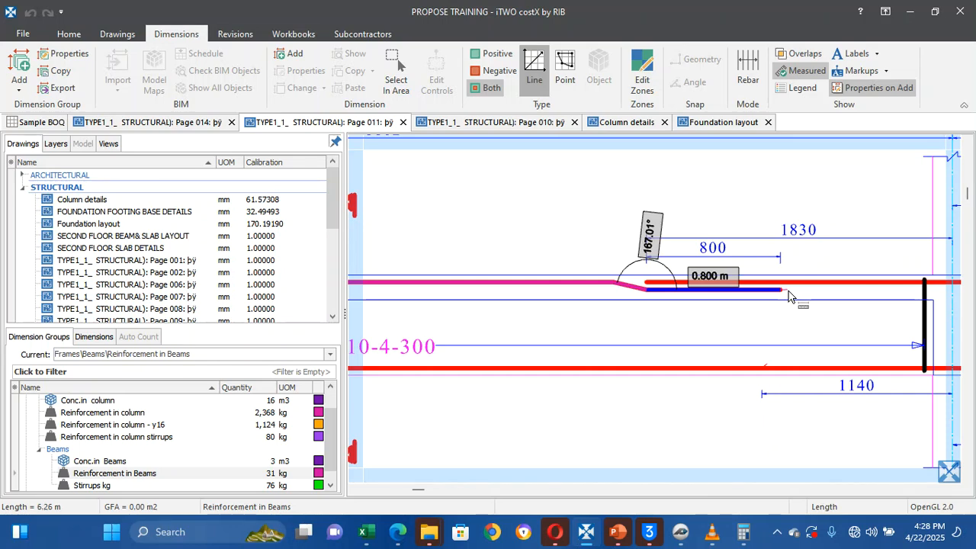
pyautogui.scroll(-4, 779, 278)
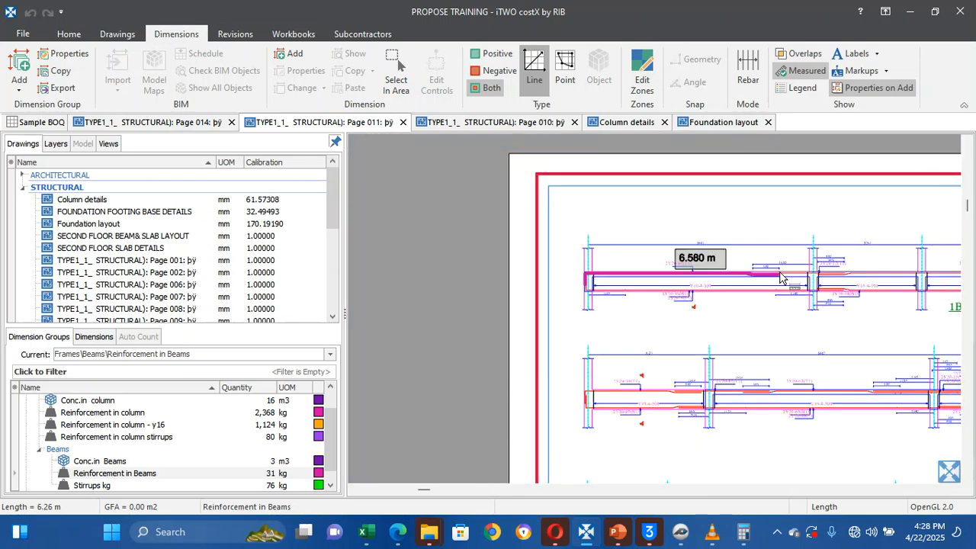
pyautogui.scroll(2, 755, 276)
pyautogui.scroll(2, 744, 265)
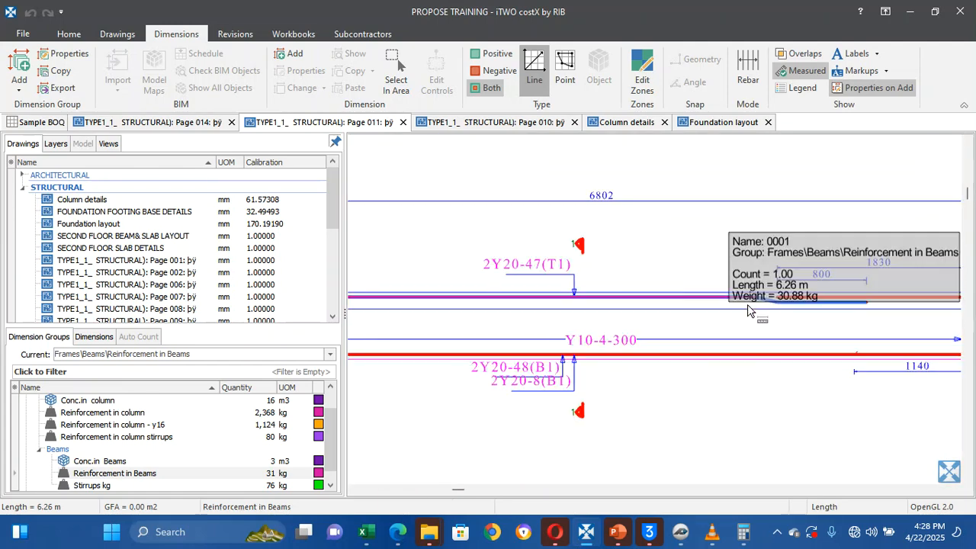
# Measure the 3Y20-12(T1) top bar over the column as beam reinforcement, setting the number of bars to 3
pyautogui.press('Right')
pyautogui.press('Right')
pyautogui.press('Right')
pyautogui.press('Right')
pyautogui.press('Right')
pyautogui.press('Right')
pyautogui.press('Right')
pyautogui.press('Right')
pyautogui.press('Right')
pyautogui.press('Right')
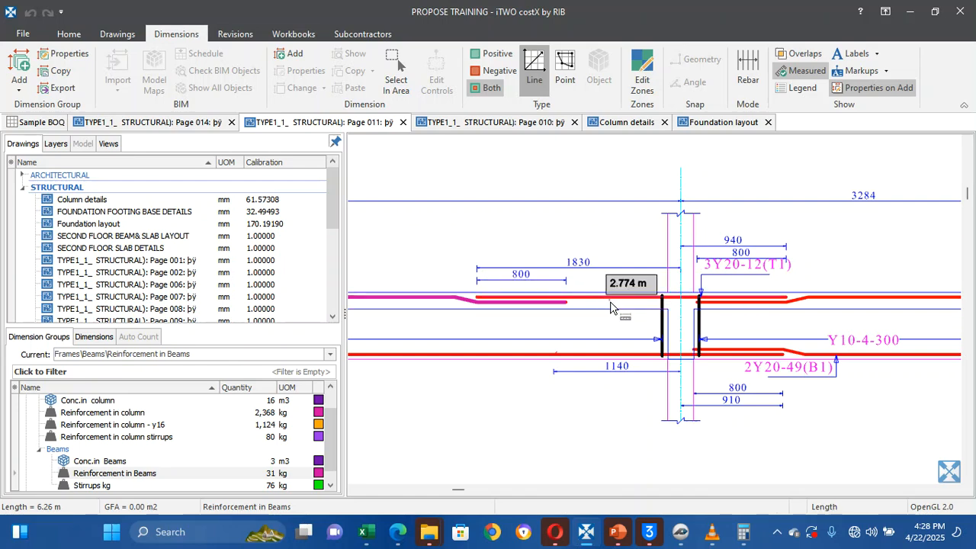
pyautogui.doubleClick(620, 312)
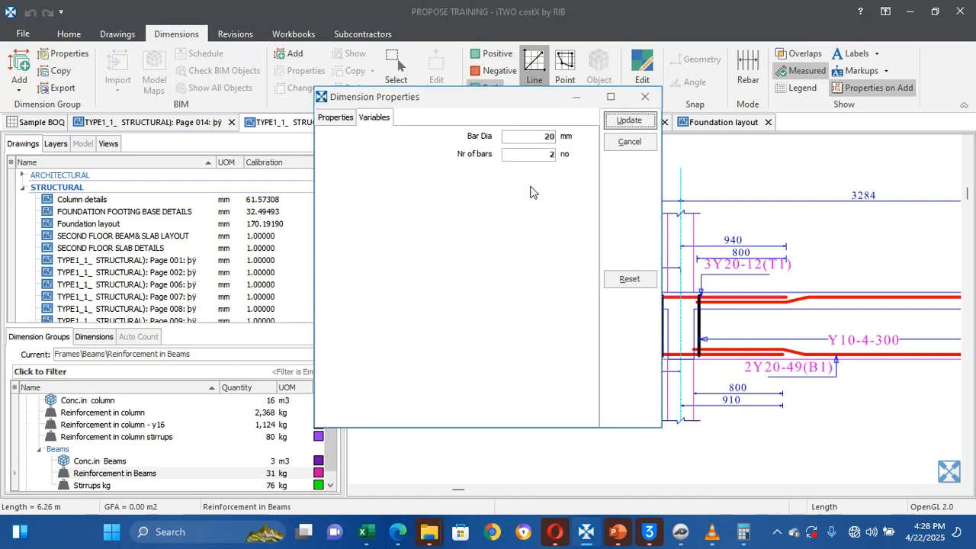
pyautogui.click(534, 160)
pyautogui.click(548, 156)
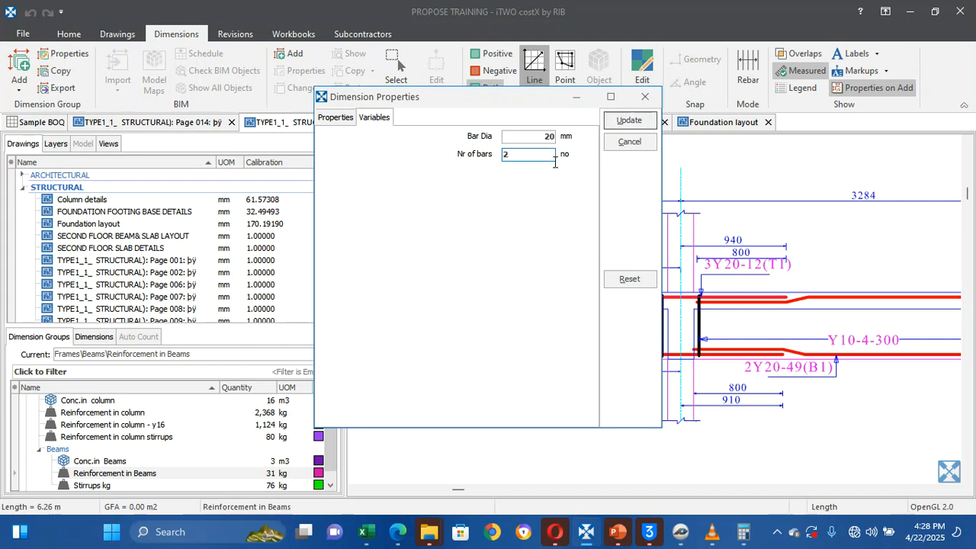
pyautogui.write('3')
pyautogui.click(629, 120)
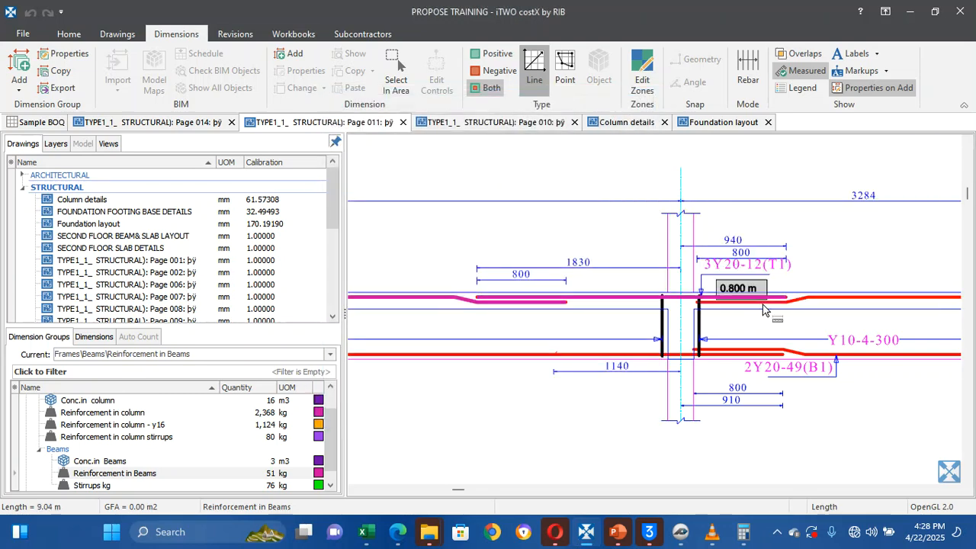
# Measure the near lap segment of the 2Y20-50(T1) top bar, setting the number of bars to 2
pyautogui.press('Right')
pyautogui.press('Right')
pyautogui.press('Right')
pyautogui.press('Right')
pyautogui.press('Right')
pyautogui.press('Right')
pyautogui.press('Right')
pyautogui.press('Right')
pyautogui.press('Right')
pyautogui.press('Right')
pyautogui.press('Right')
pyautogui.press('Right')
pyautogui.press('Right')
pyautogui.press('Left')
pyautogui.press('Left')
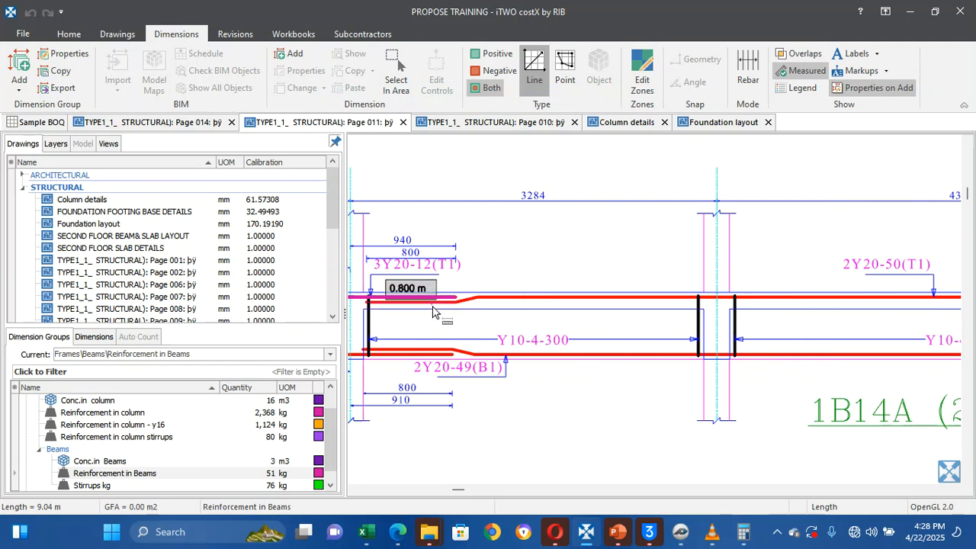
pyautogui.scroll(3, 430, 313)
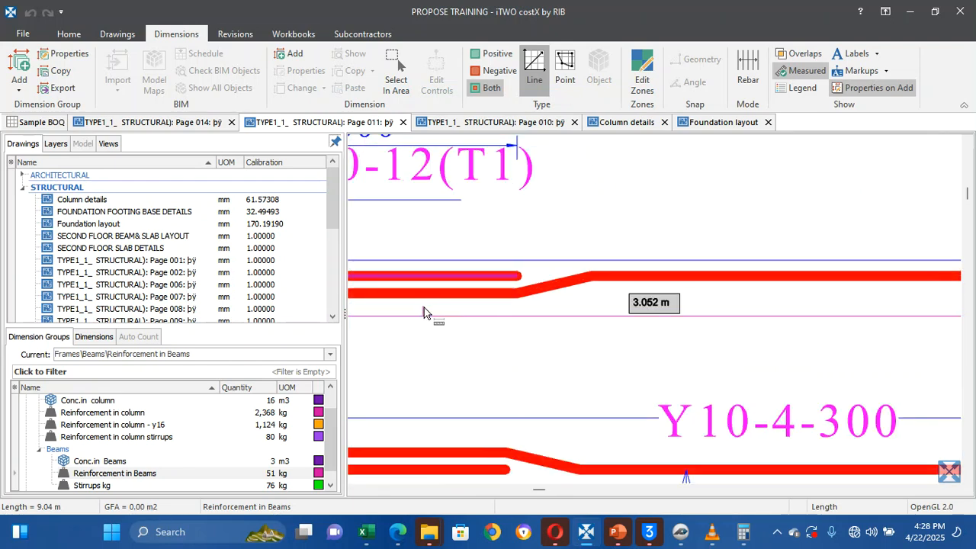
pyautogui.click(436, 294)
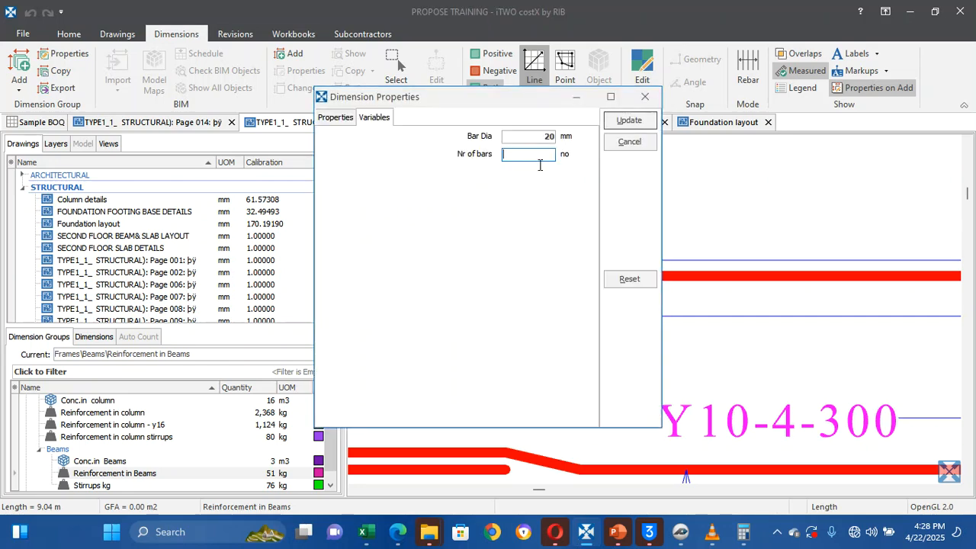
pyautogui.write('2')
pyautogui.click(630, 119)
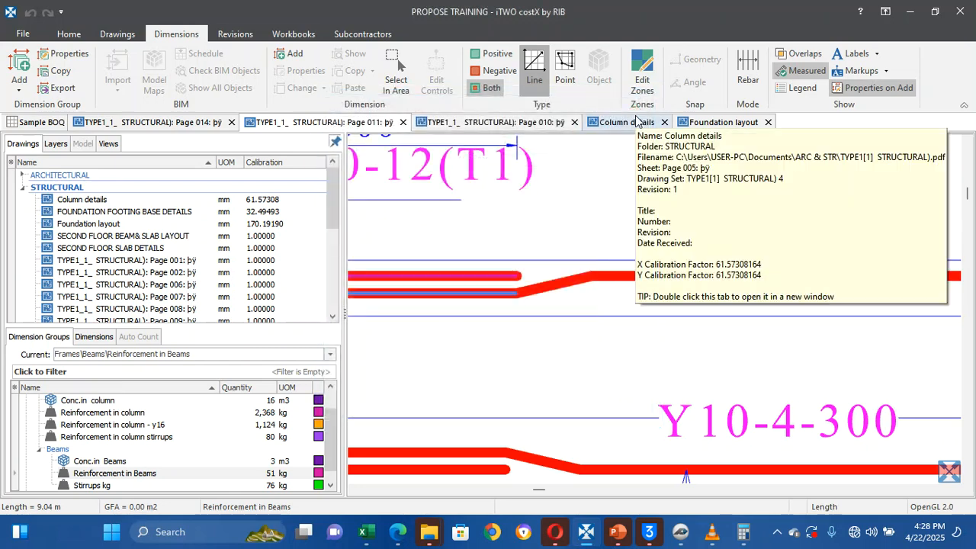
# Measure the rest of the 2Y20-50(T1) bar, from its first bend along the straight run to its far lap segment, with 2 bars
pyautogui.click(562, 291)
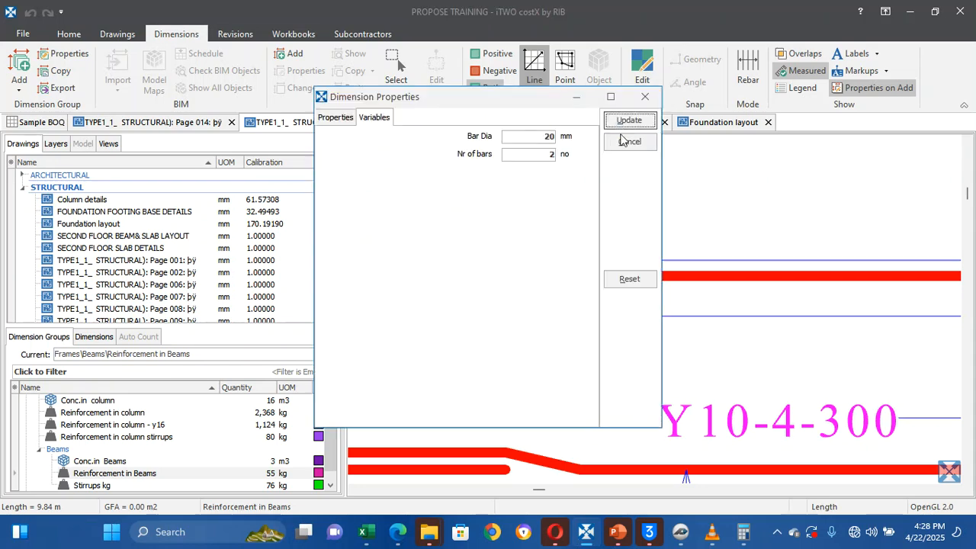
pyautogui.click(627, 144)
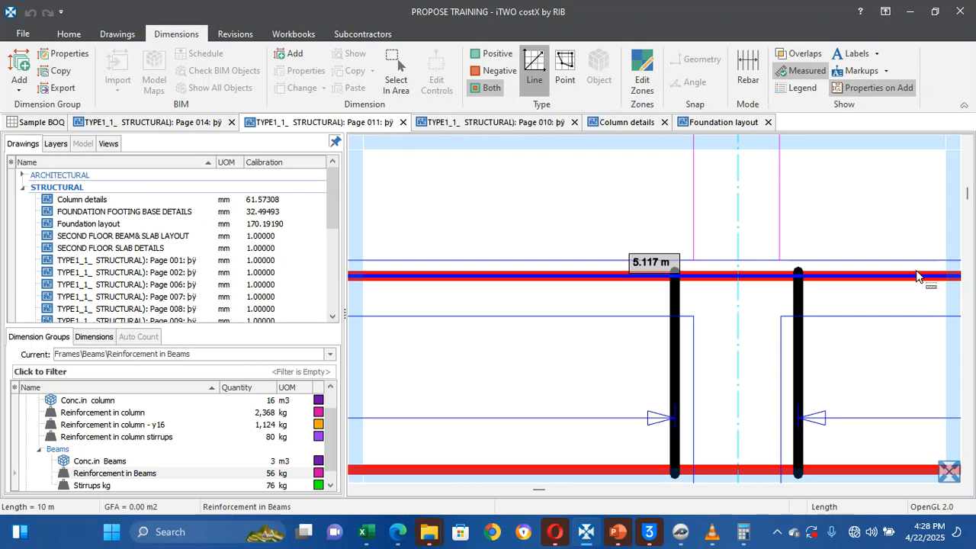
pyautogui.scroll(-3, 922, 278)
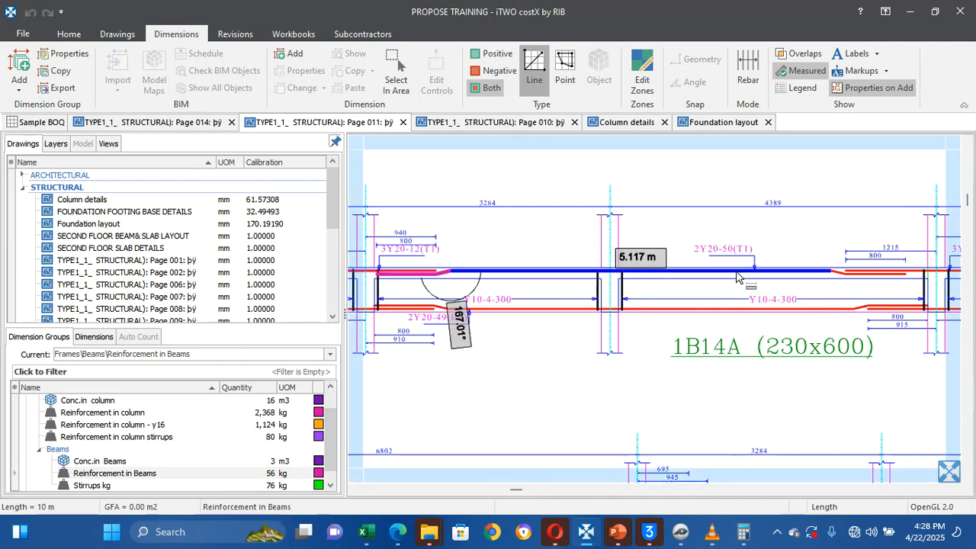
pyautogui.click(820, 280)
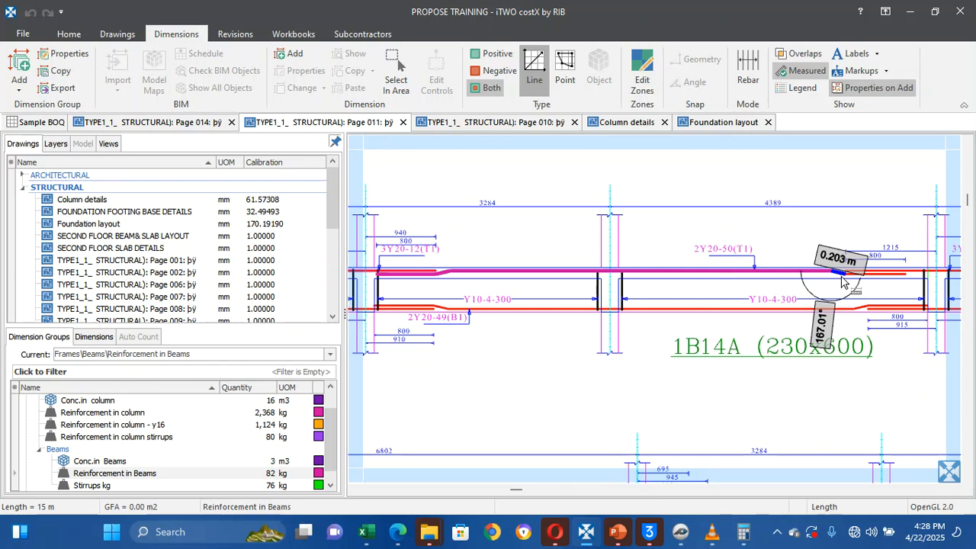
pyautogui.rightClick(903, 274)
pyautogui.click(886, 282)
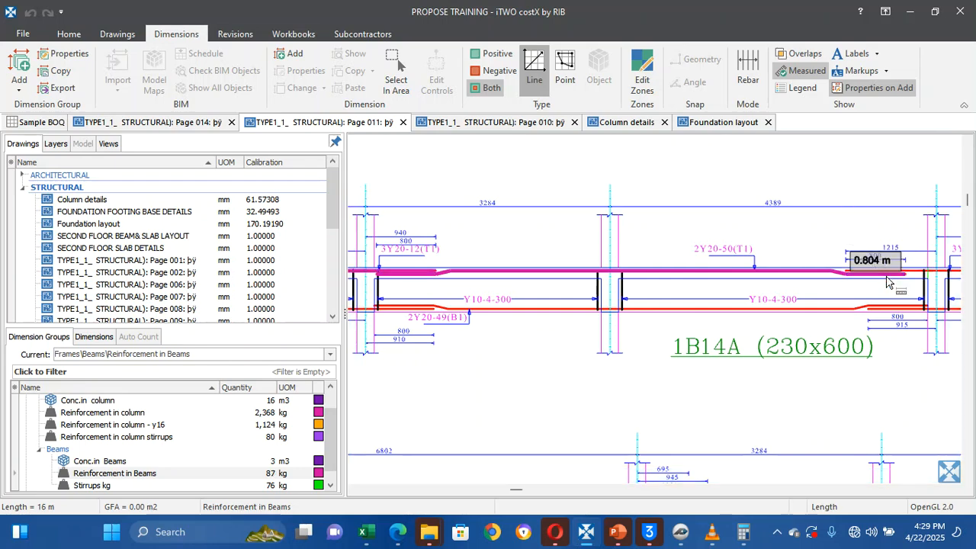
# Measure the 3Y20-51(T1) top bar over the next column, setting the number of bars to 3
pyautogui.press('Right')
pyautogui.press('Right')
pyautogui.press('Right')
pyautogui.press('Right')
pyautogui.press('Right')
pyautogui.press('Right')
pyautogui.press('Right')
pyautogui.press('Right')
pyautogui.press('Right')
pyautogui.press('Right')
pyautogui.press('Right')
pyautogui.press('Right')
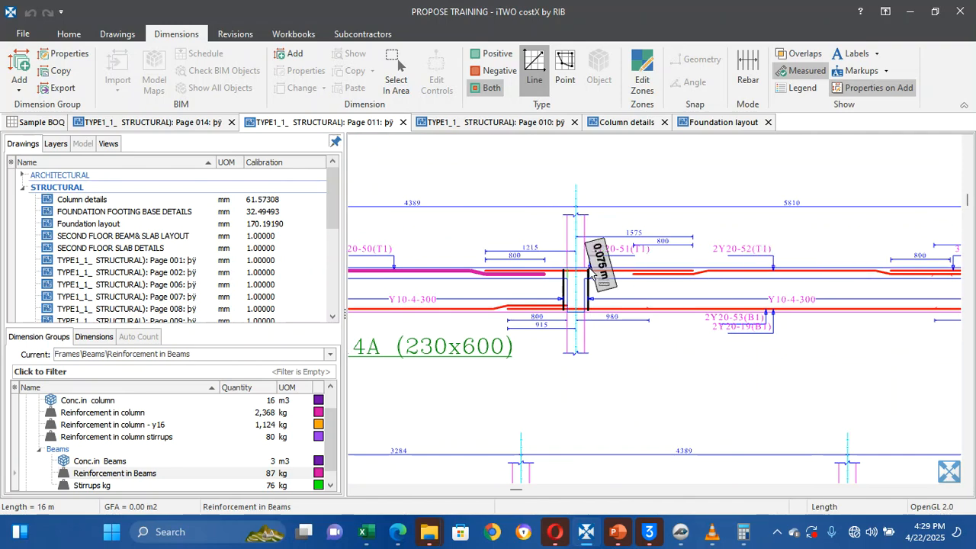
pyautogui.scroll(3, 619, 259)
pyautogui.scroll(-3, 619, 259)
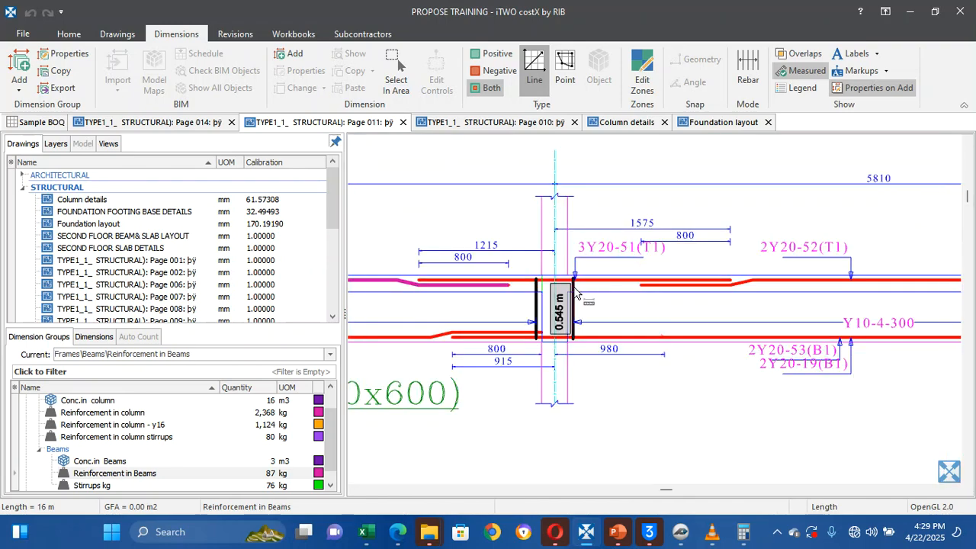
pyautogui.doubleClick(522, 289)
pyautogui.click(539, 160)
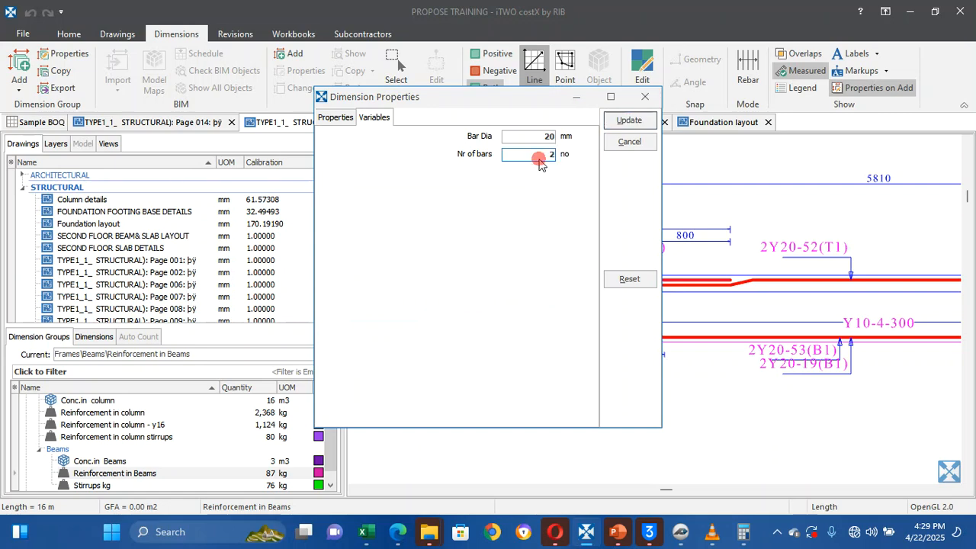
pyautogui.write('3')
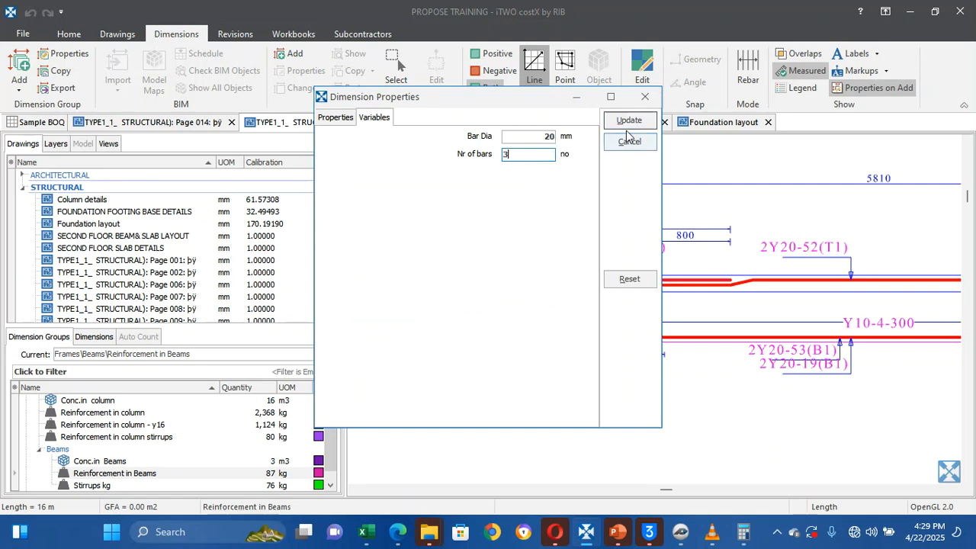
pyautogui.click(629, 121)
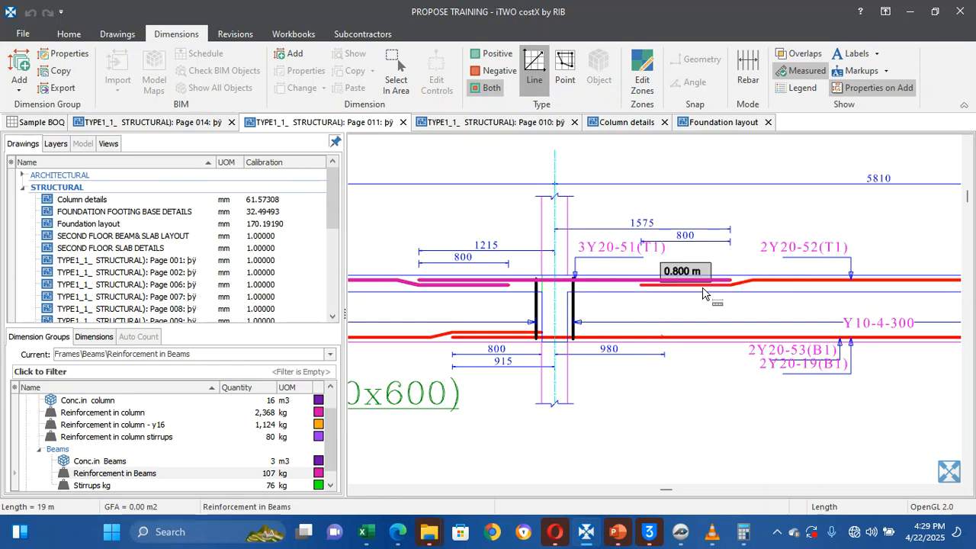
# Measure the 2Y20-52(T1) top bar from its near lap along the straight run, setting the number of bars to 2
pyautogui.doubleClick(730, 295)
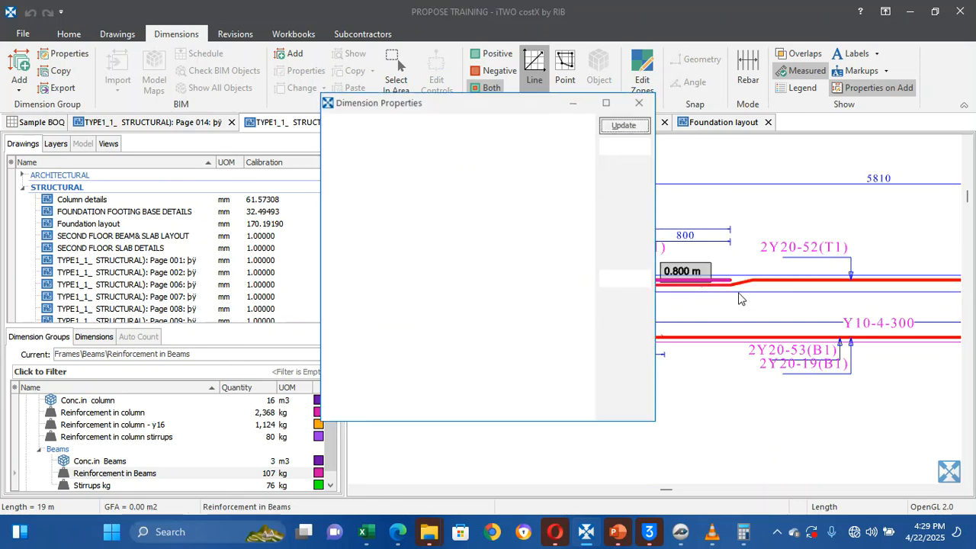
pyautogui.doubleClick(544, 158)
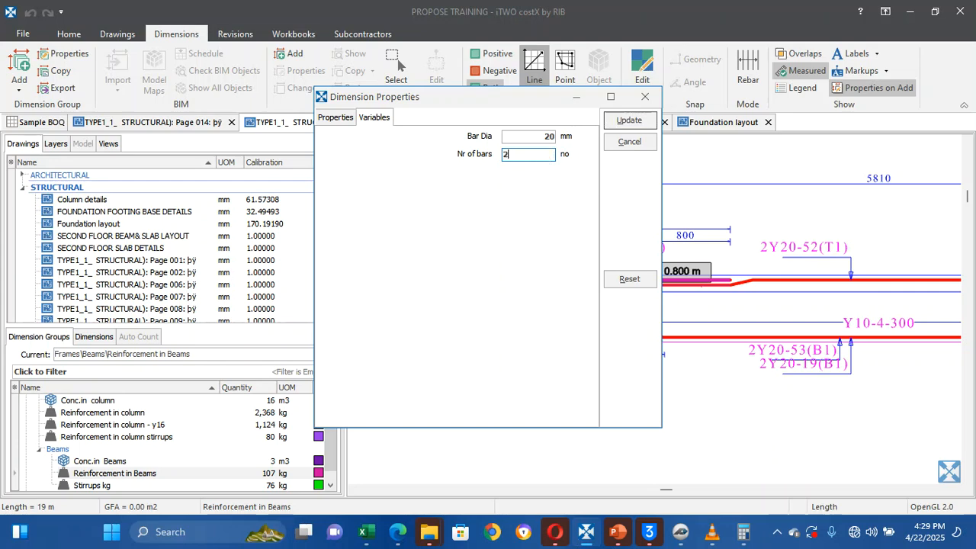
pyautogui.click(629, 122)
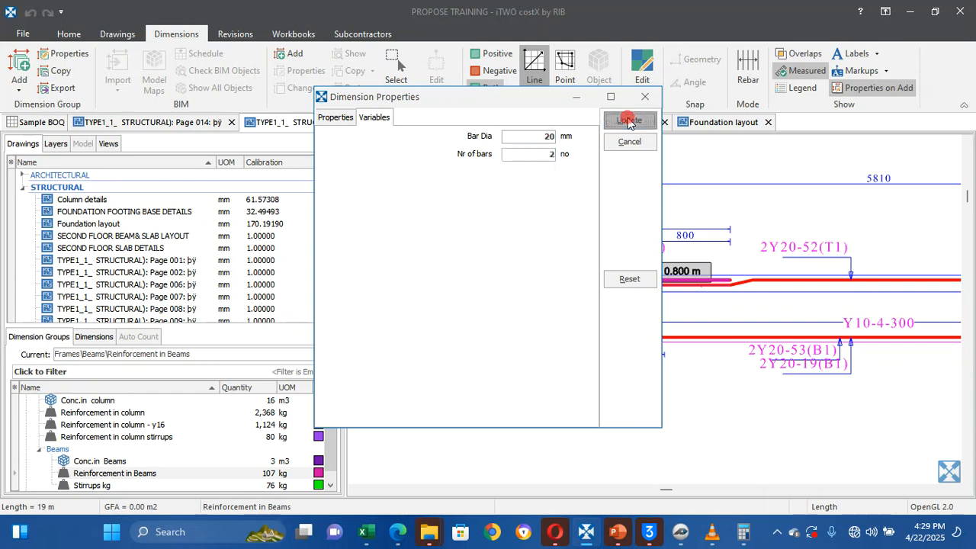
pyautogui.click(773, 276)
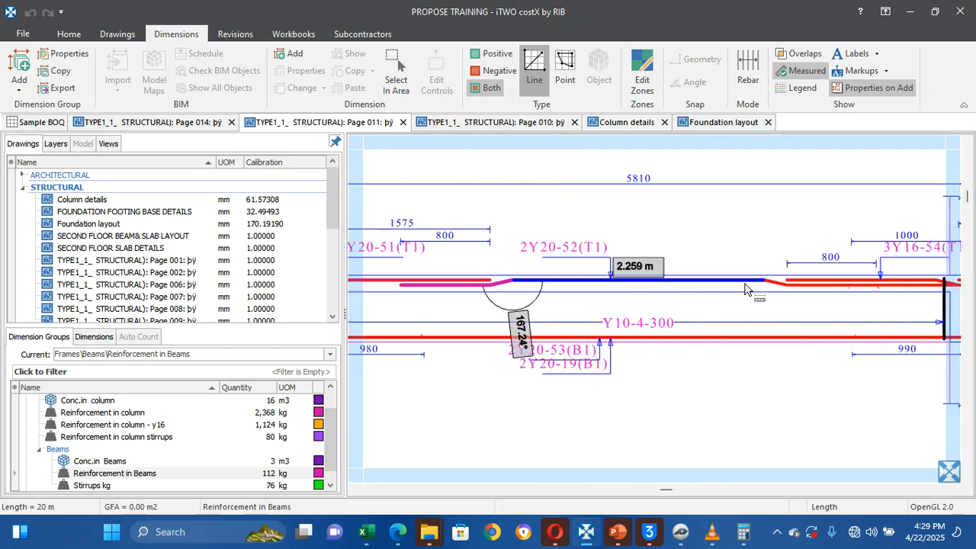
pyautogui.click(764, 282)
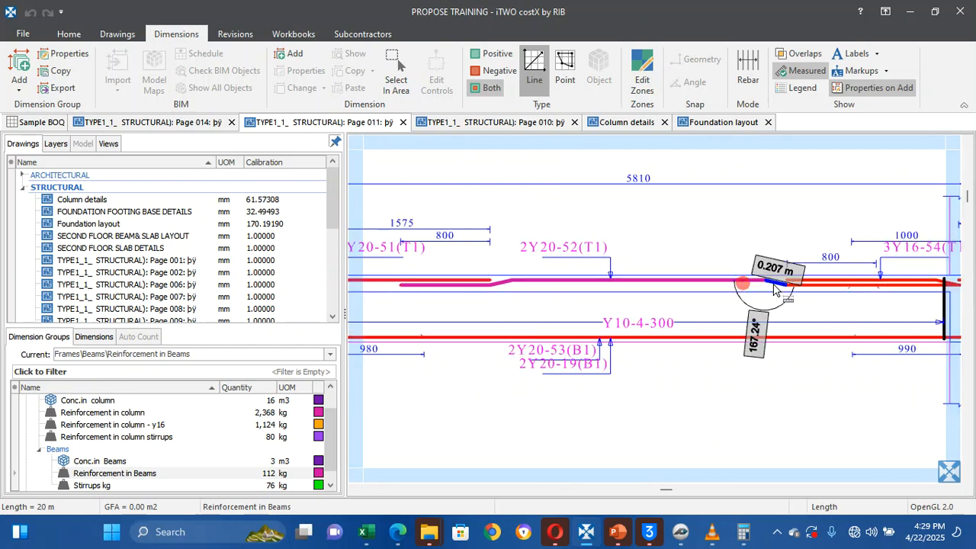
pyautogui.click(814, 292)
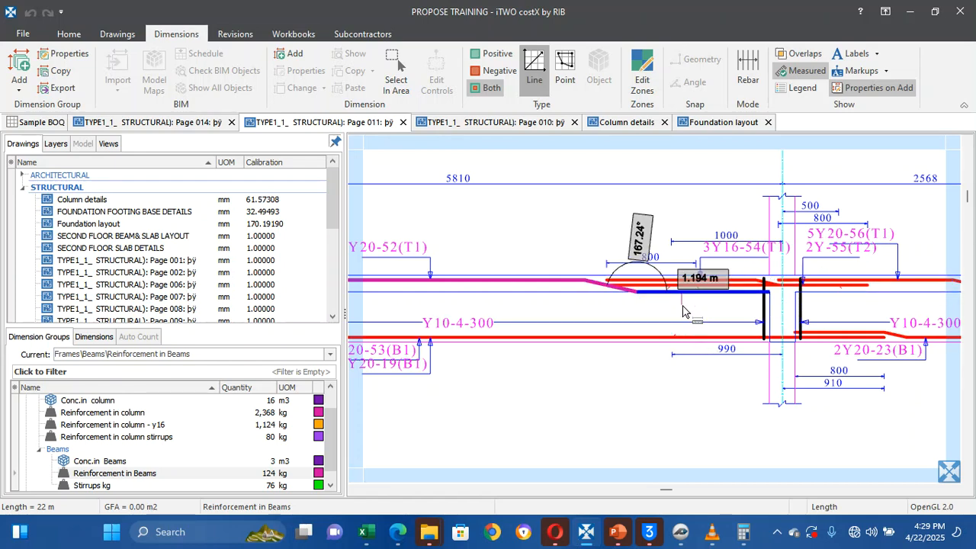
# Remove the misplaced point and trace the 2Y20-52(T1) bar's far bend and end segment past the column
pyautogui.scroll(4, 683, 311)
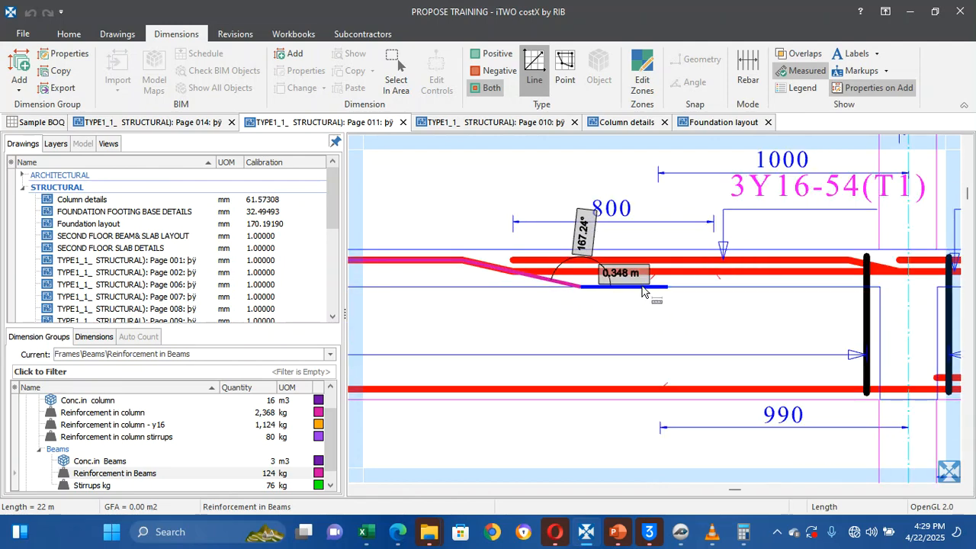
pyautogui.press('BackSpace')
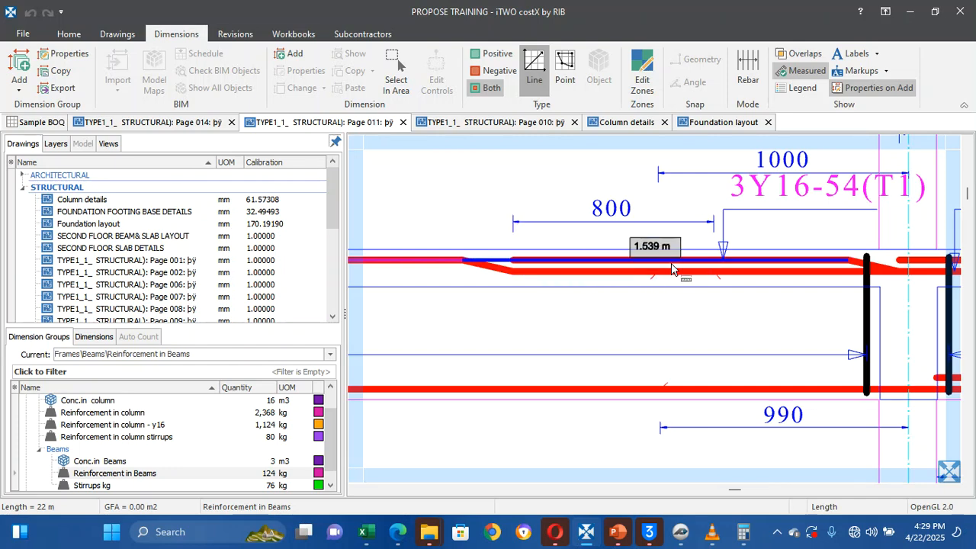
pyautogui.click(510, 268)
pyautogui.scroll(-2, 966, 282)
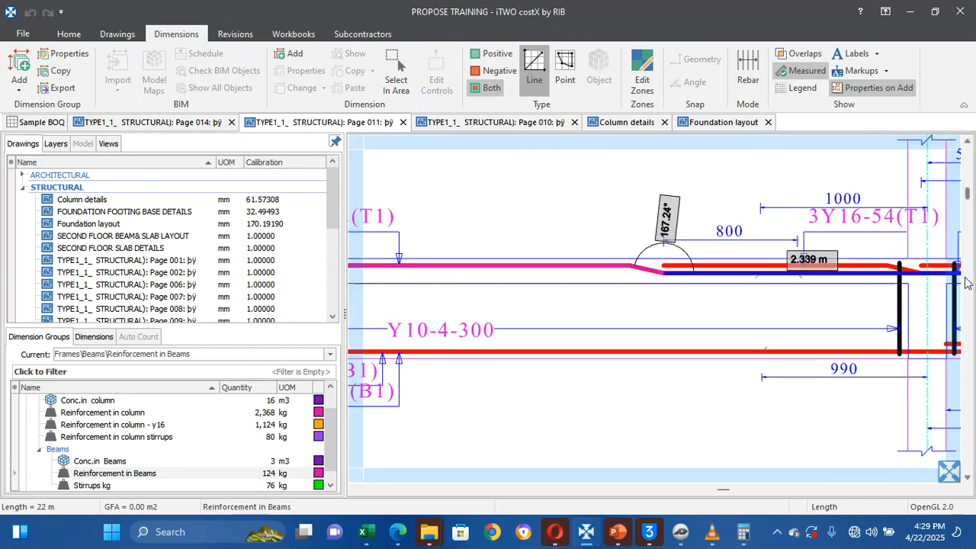
pyautogui.scroll(-2, 966, 283)
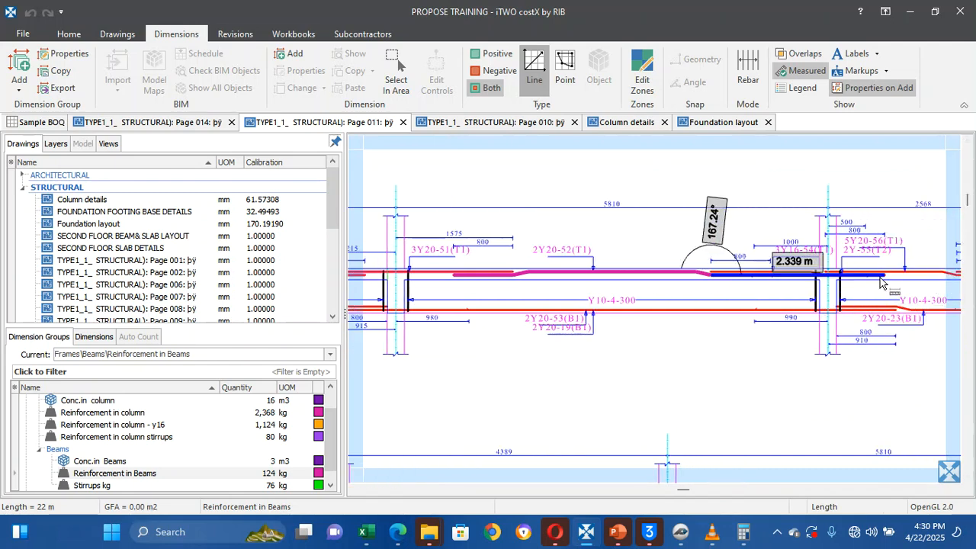
pyautogui.click(811, 273)
# Measure the 3Y16-54(T1) top bar with its end bend, setting the number of bars to 3
pyautogui.scroll(2, 811, 273)
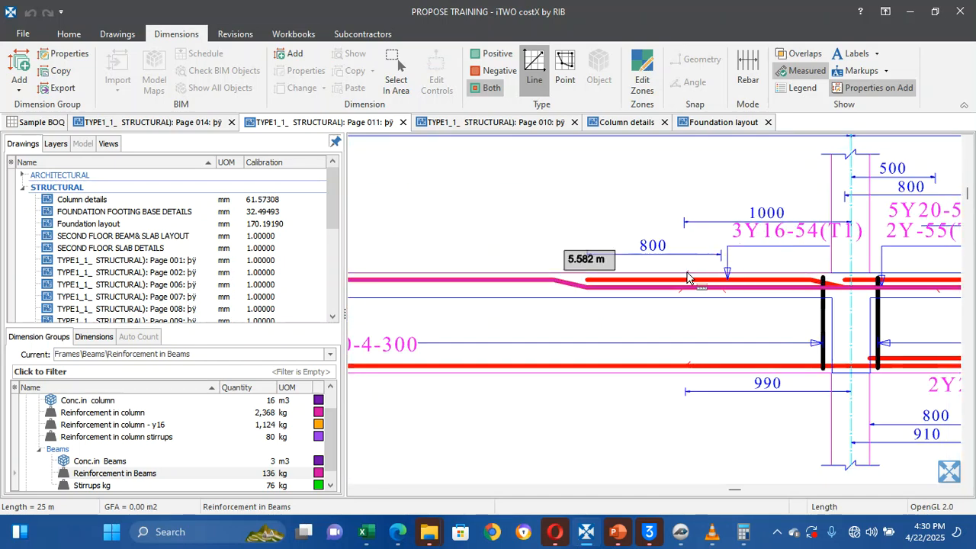
pyautogui.doubleClick(667, 286)
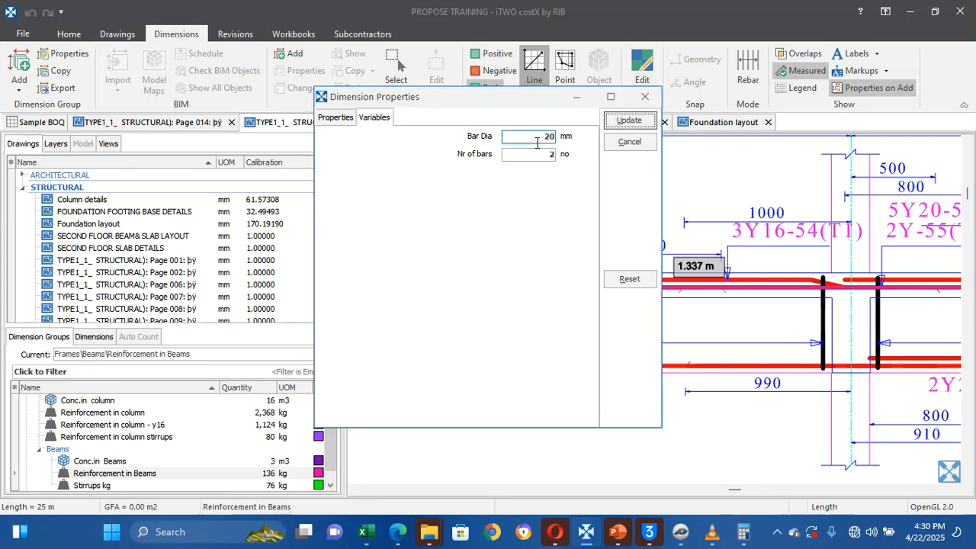
pyautogui.click(552, 155)
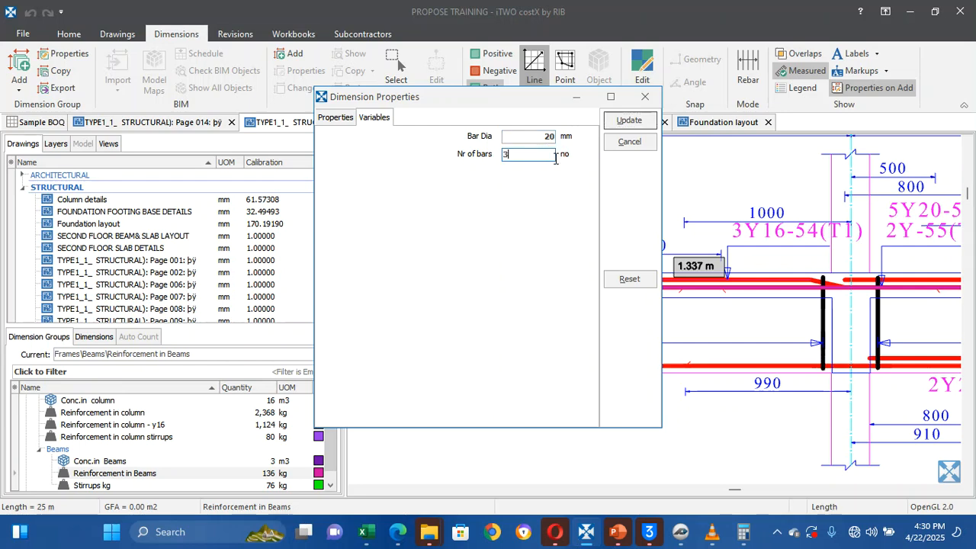
pyautogui.click(629, 120)
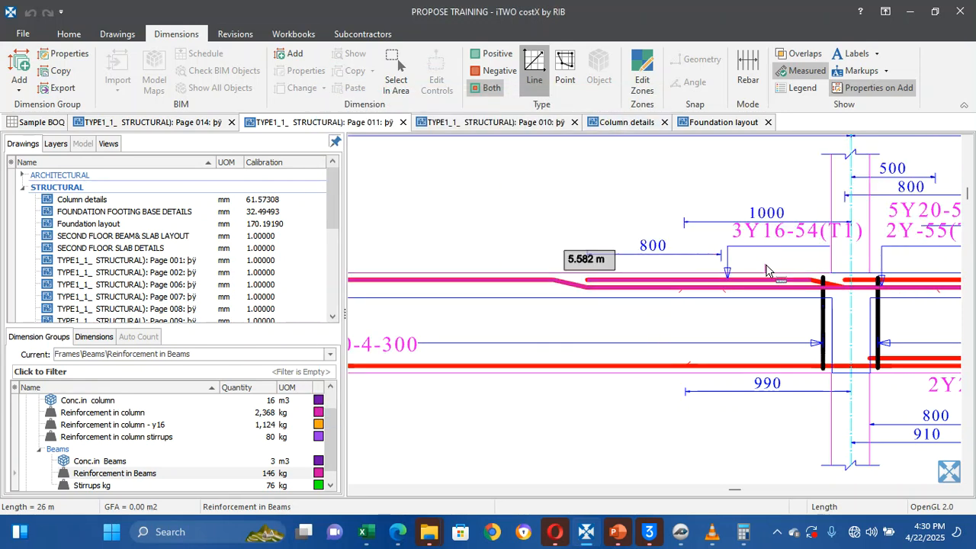
pyautogui.click(814, 281)
pyautogui.click(837, 285)
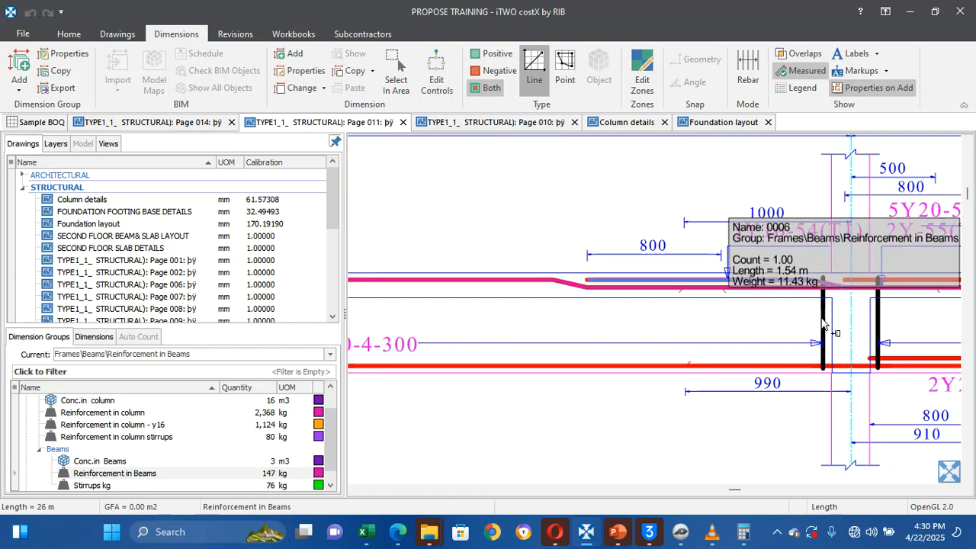
# Measure the straight run of the 5Y20-56(T1) top bar in the next span, setting the number of bars to 5
pyautogui.press('Right')
pyautogui.press('Right')
pyautogui.press('Right')
pyautogui.press('Right')
pyautogui.press('Right')
pyautogui.press('Right')
pyautogui.press('Right')
pyautogui.press('Right')
pyautogui.press('Right')
pyautogui.press('Right')
pyautogui.press('Right')
pyautogui.press('Right')
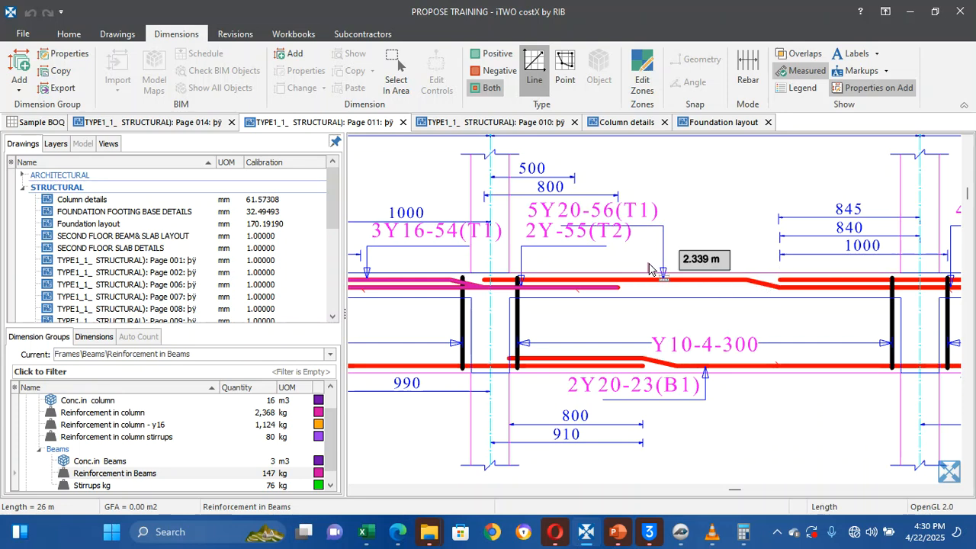
pyautogui.doubleClick(597, 286)
pyautogui.click(552, 156)
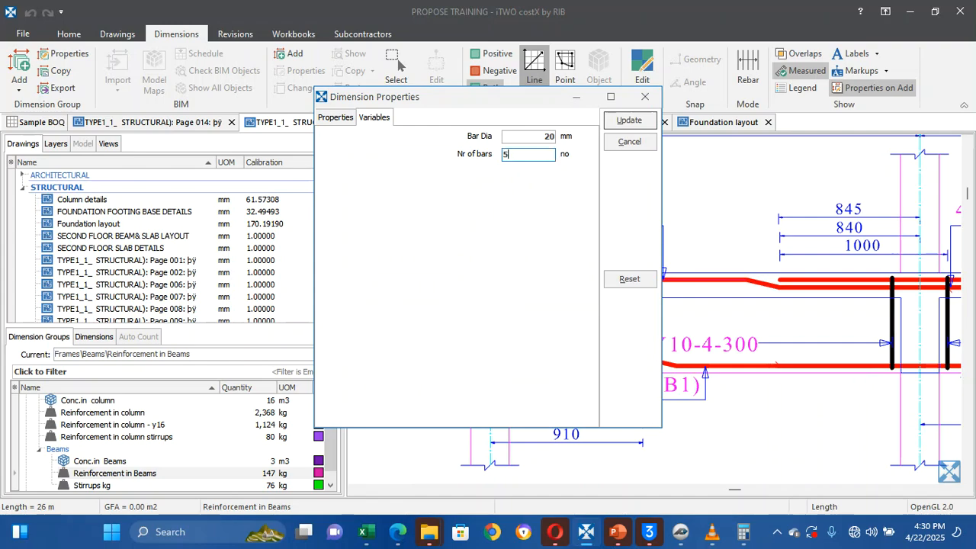
pyautogui.write('5')
pyautogui.click(611, 120)
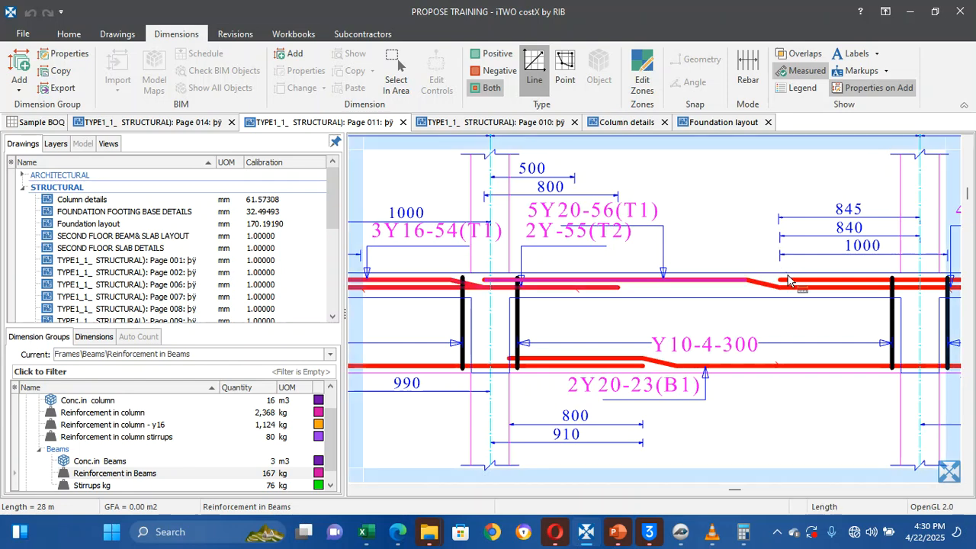
# Trace the 5Y20-56(T1) bar through its bend and along the lower run to the beam's far end
pyautogui.click(747, 281)
pyautogui.click(781, 289)
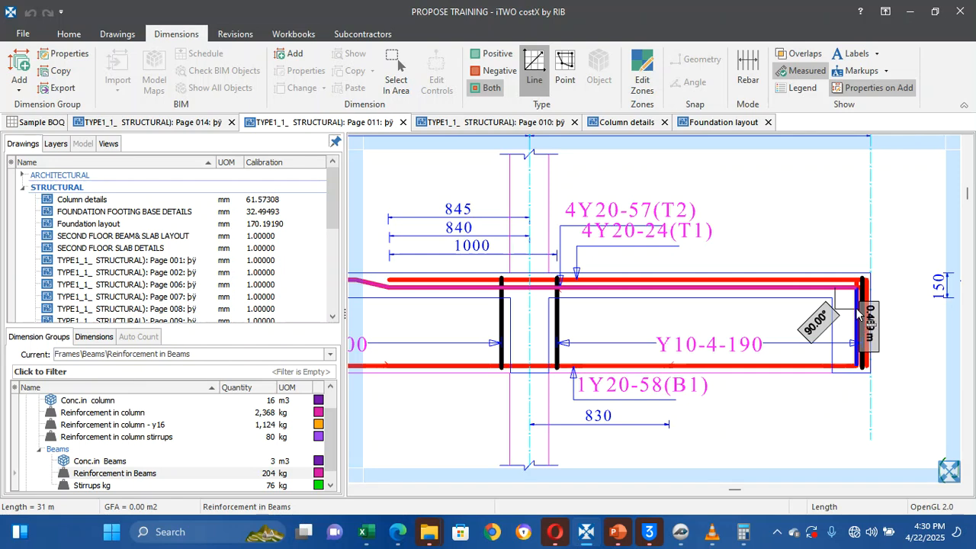
pyautogui.click(846, 301)
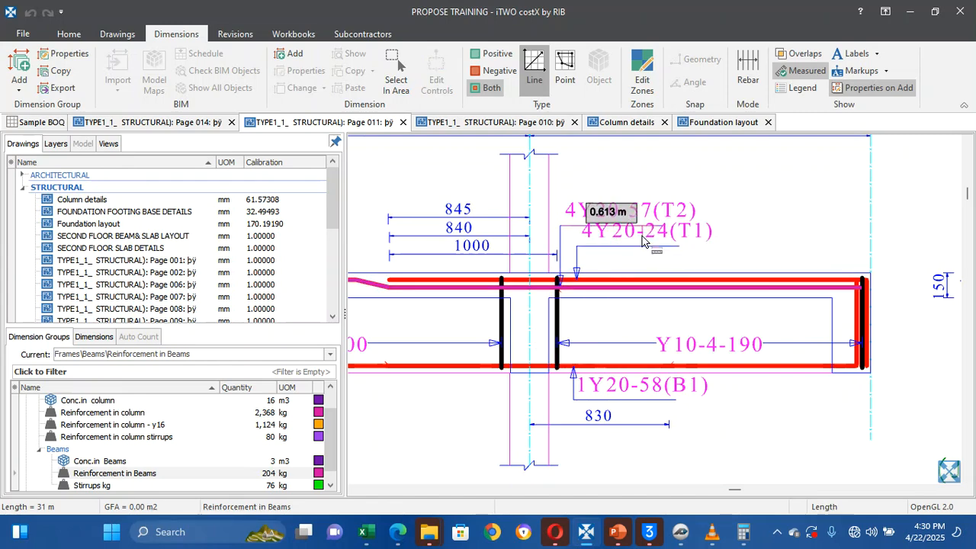
# Measure the 4Y20-24(T1) top bar with its vertical end segment at the beam's end, setting the number of bars to 4
pyautogui.hscroll(-6, 593, 288)
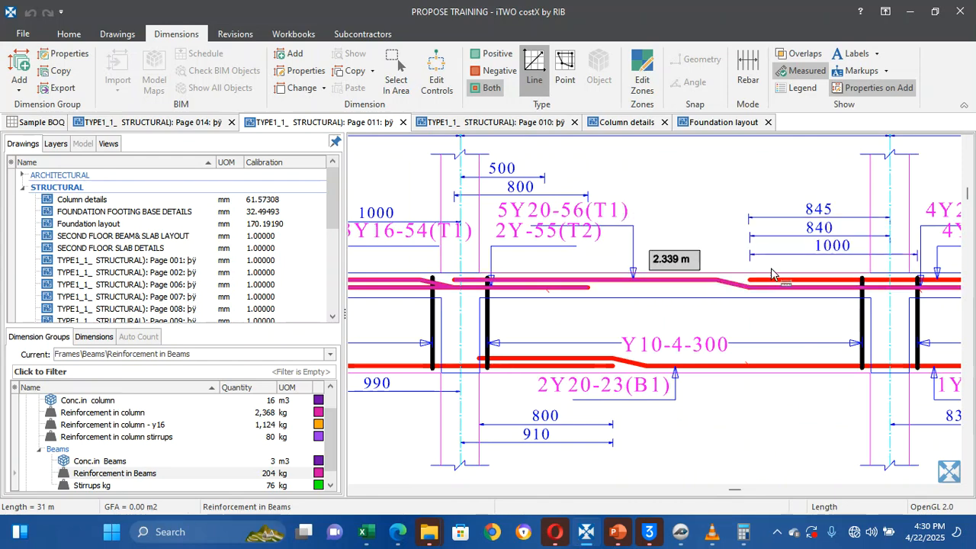
pyautogui.hscroll(5, 784, 268)
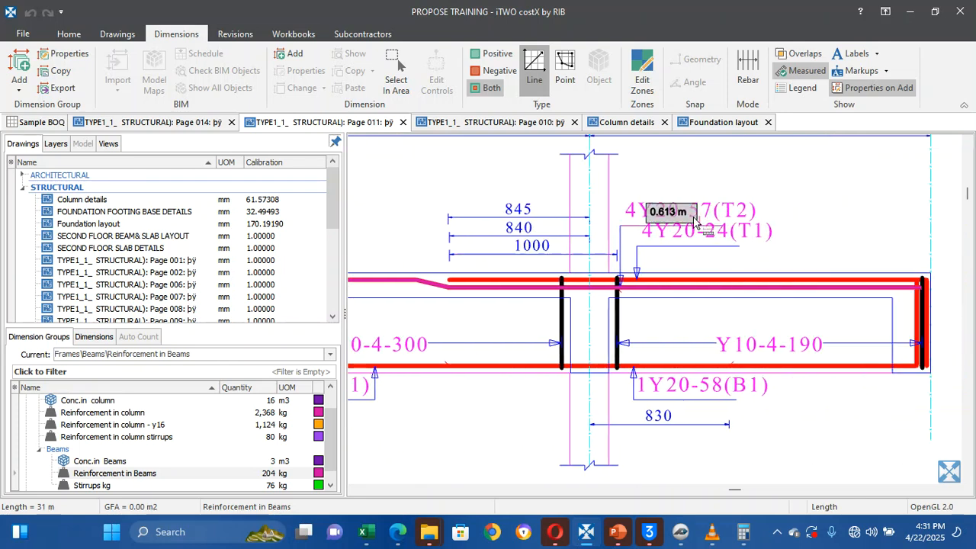
pyautogui.doubleClick(552, 285)
pyautogui.click(555, 155)
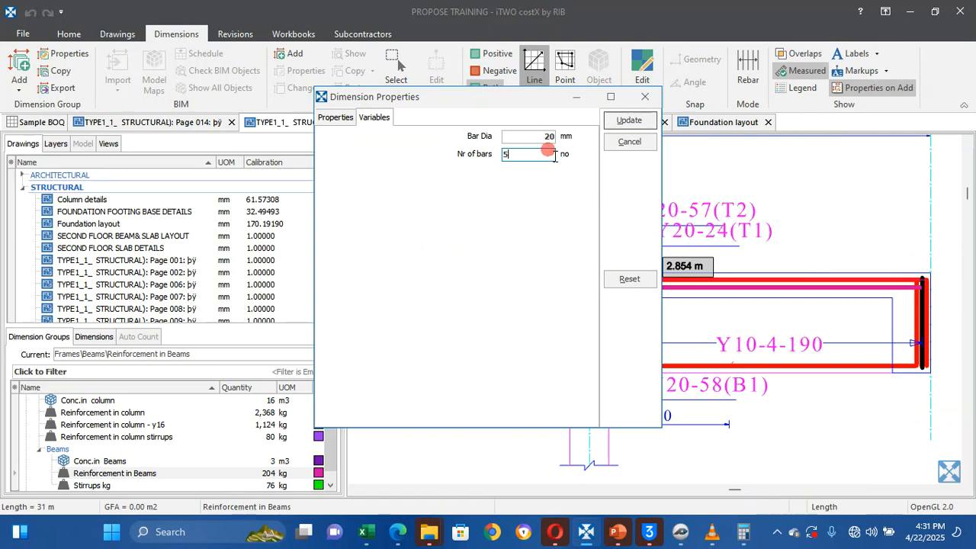
pyautogui.write('4')
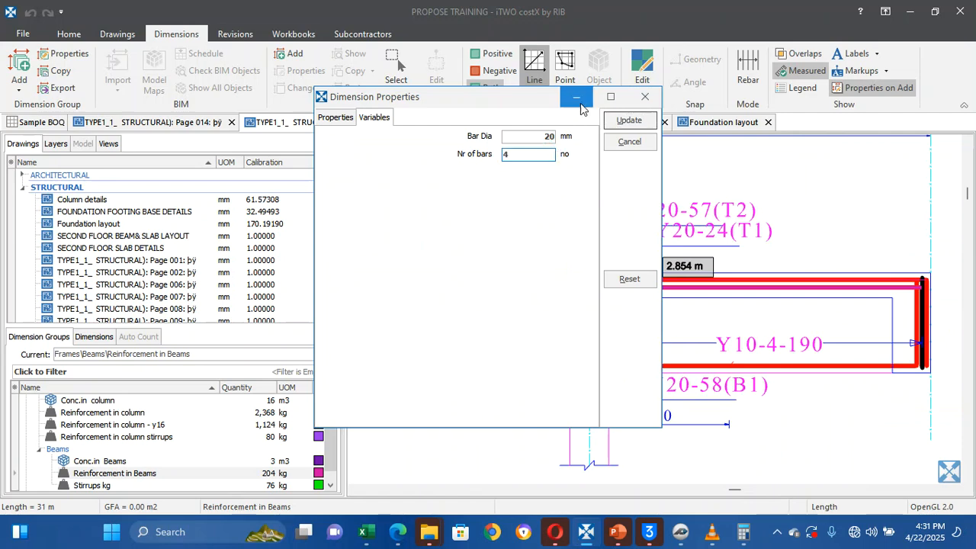
pyautogui.click(629, 120)
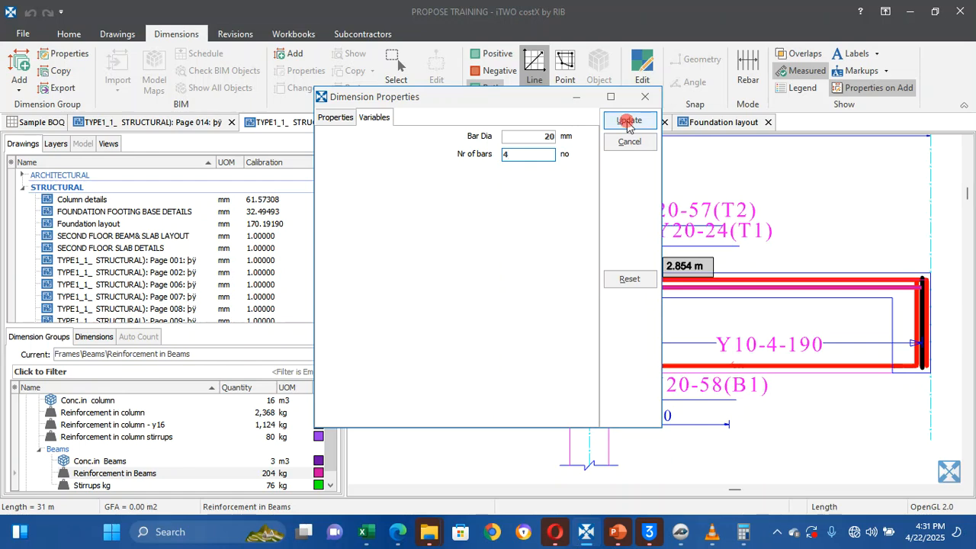
pyautogui.click(922, 281)
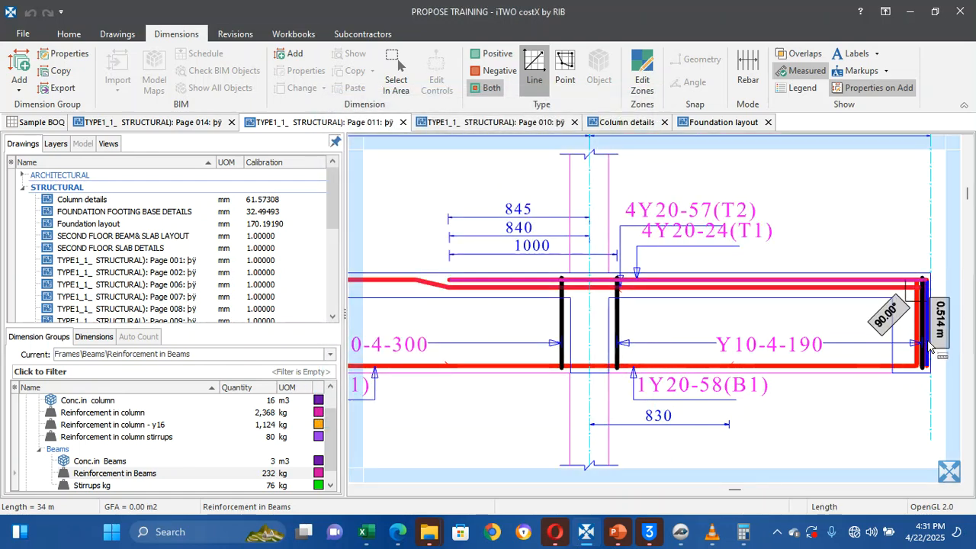
pyautogui.rightClick(934, 346)
pyautogui.click(660, 275)
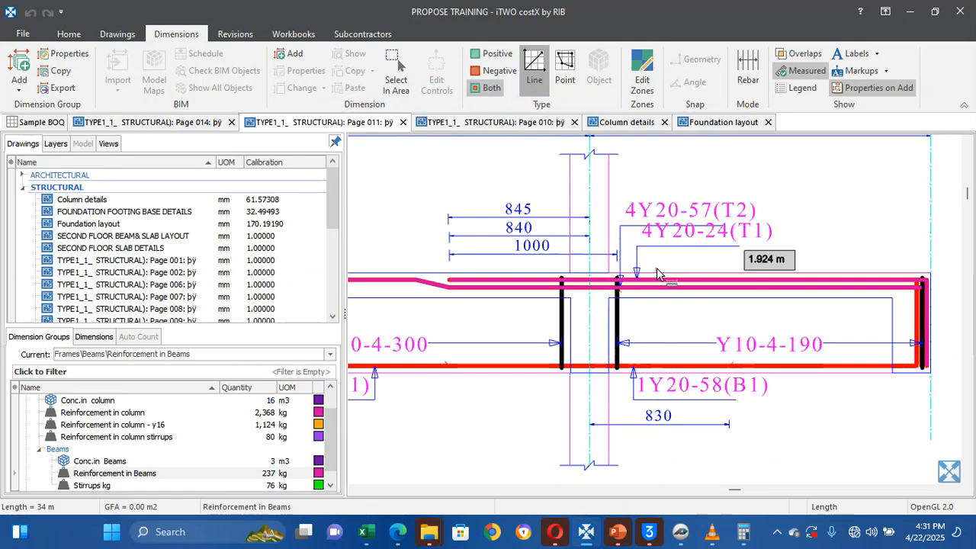
# Check the measured top bars along the full length of beam 1B14A for anything missed
pyautogui.scroll(-6, 564, 265)
pyautogui.scroll(5, 564, 265)
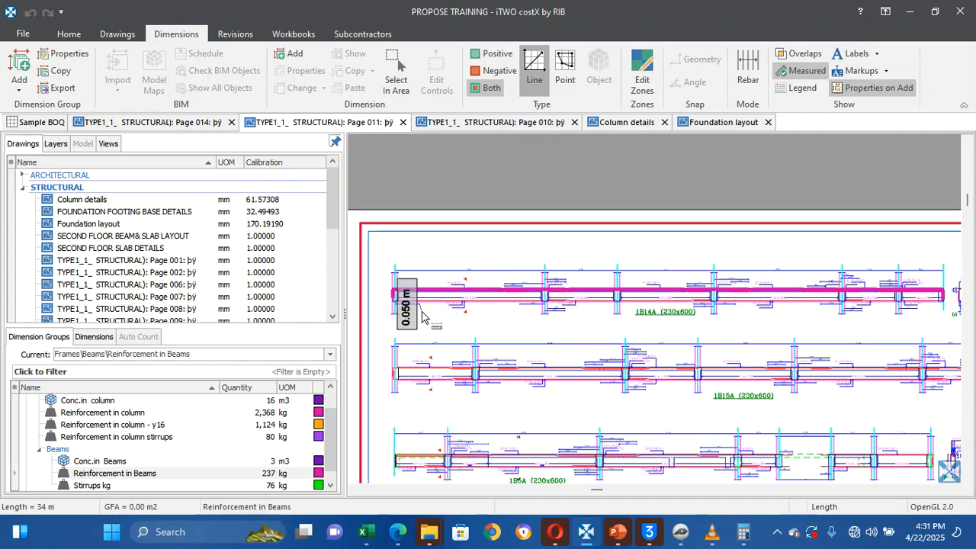
pyautogui.scroll(4, 404, 315)
pyautogui.scroll(-2, 404, 315)
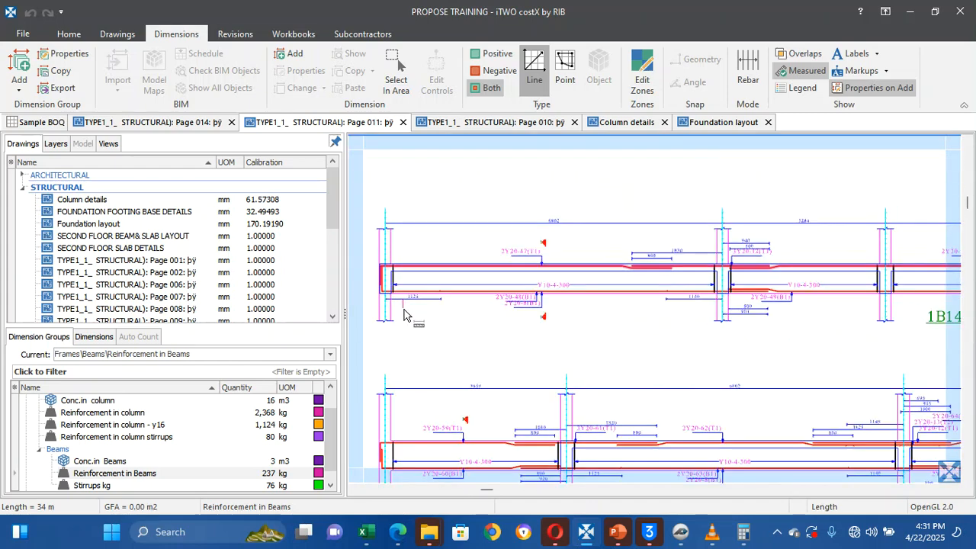
pyautogui.scroll(2, 404, 315)
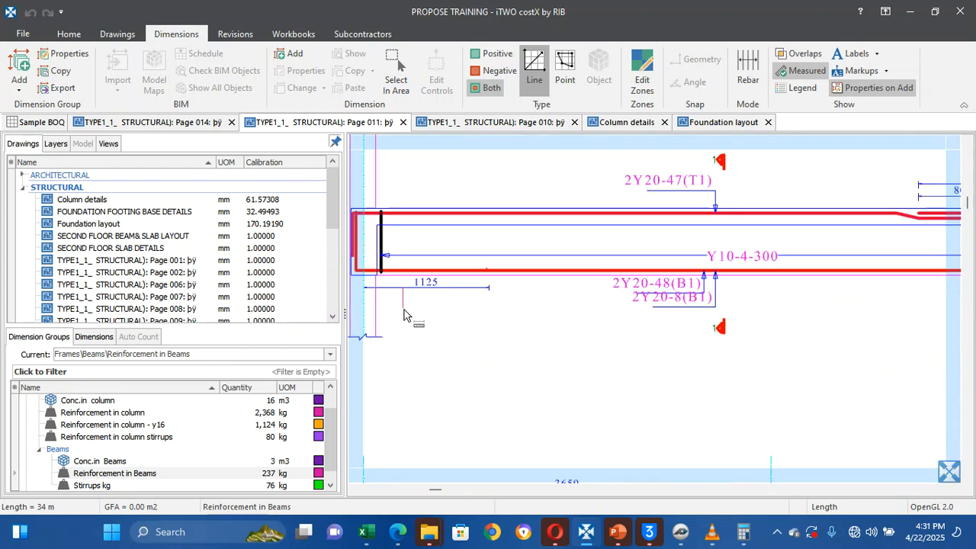
pyautogui.scroll(-2, 404, 315)
pyautogui.scroll(-2, 404, 315)
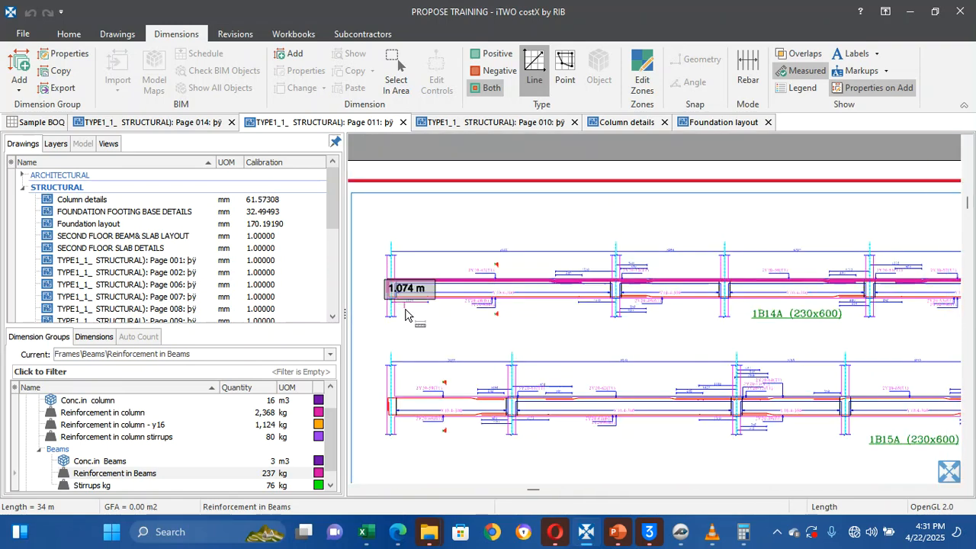
pyautogui.click(517, 286)
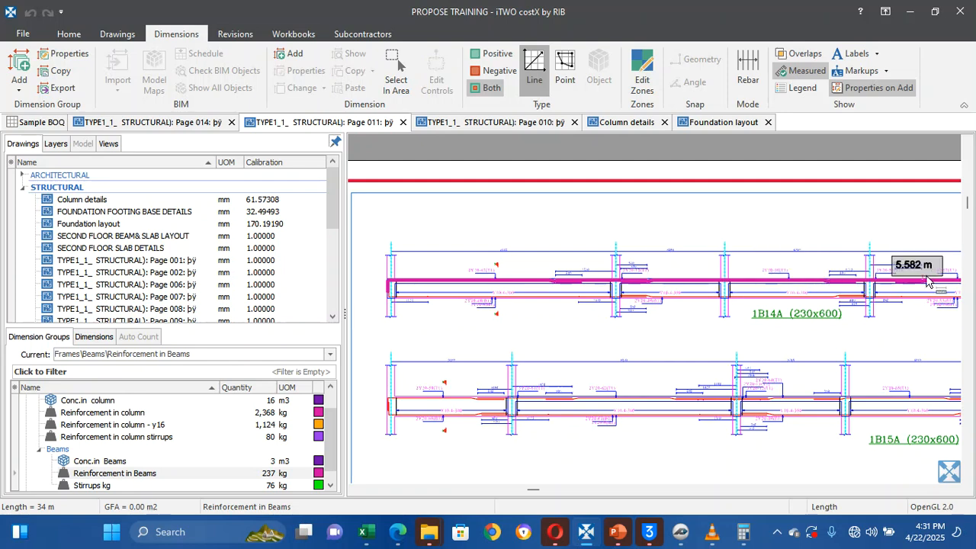
pyautogui.press('Right')
pyautogui.press('Right')
pyautogui.press('Right')
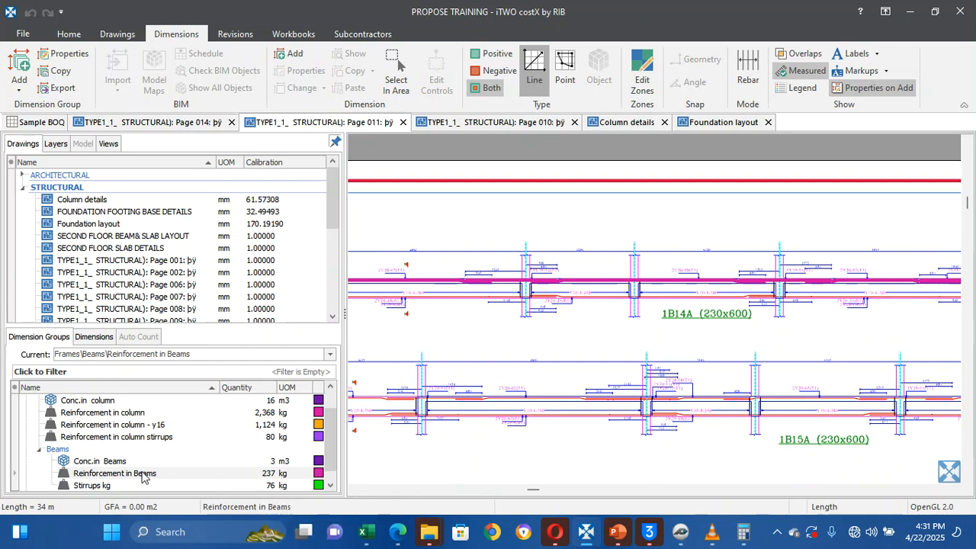
pyautogui.moveTo(142, 478)
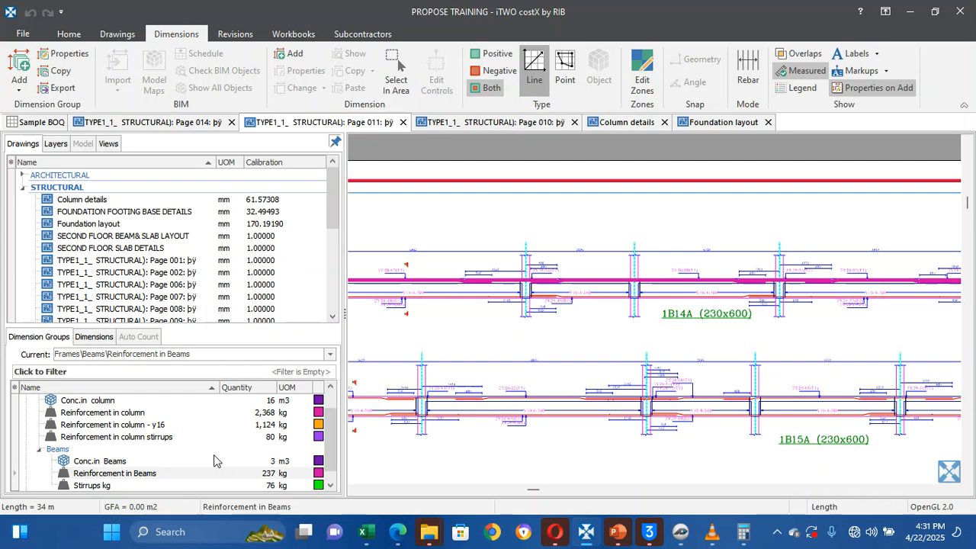
pyautogui.click(11, 63)
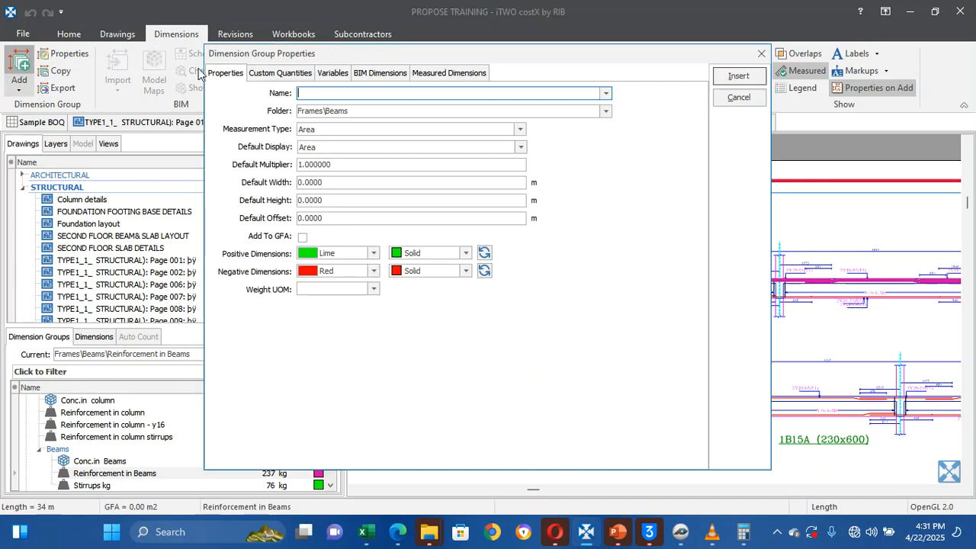
pyautogui.click(291, 76)
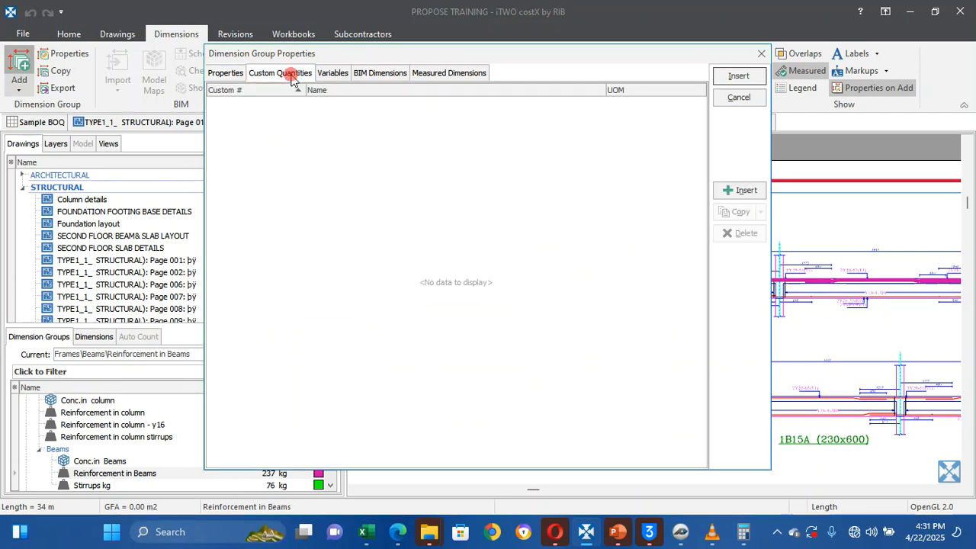
pyautogui.click(229, 73)
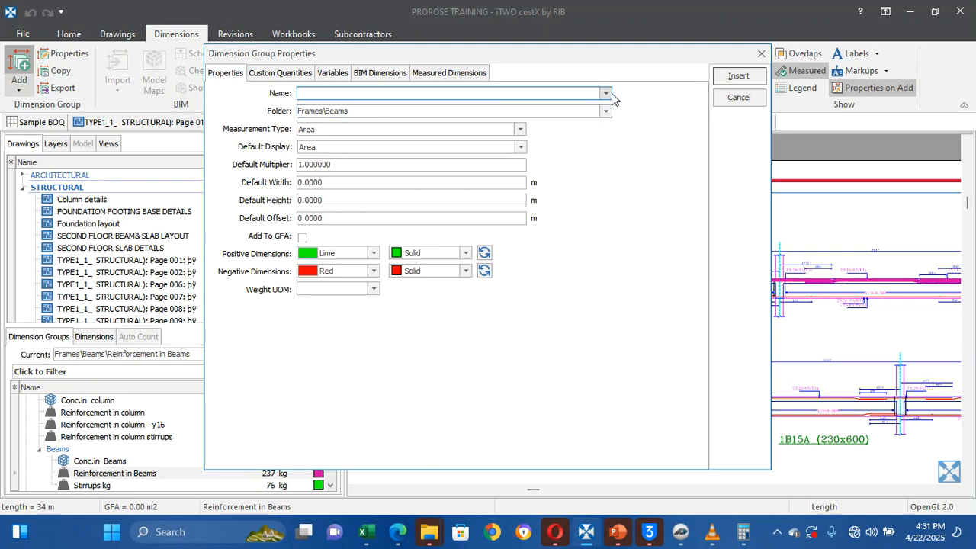
pyautogui.click(606, 93)
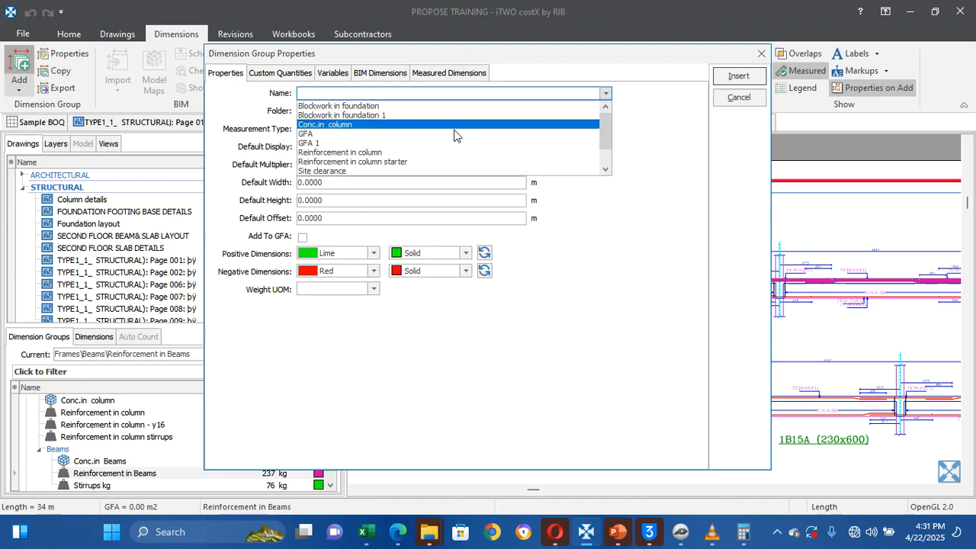
pyautogui.click(432, 152)
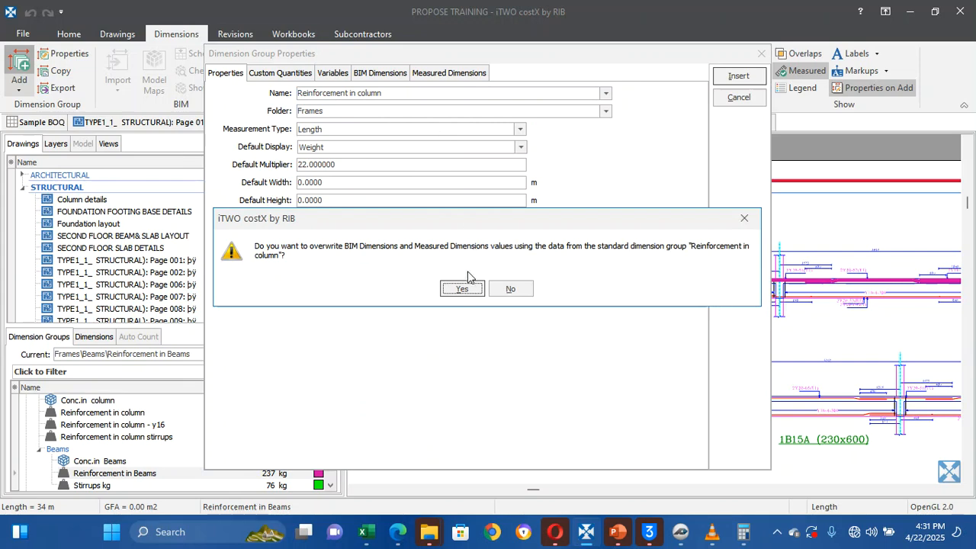
pyautogui.click(462, 289)
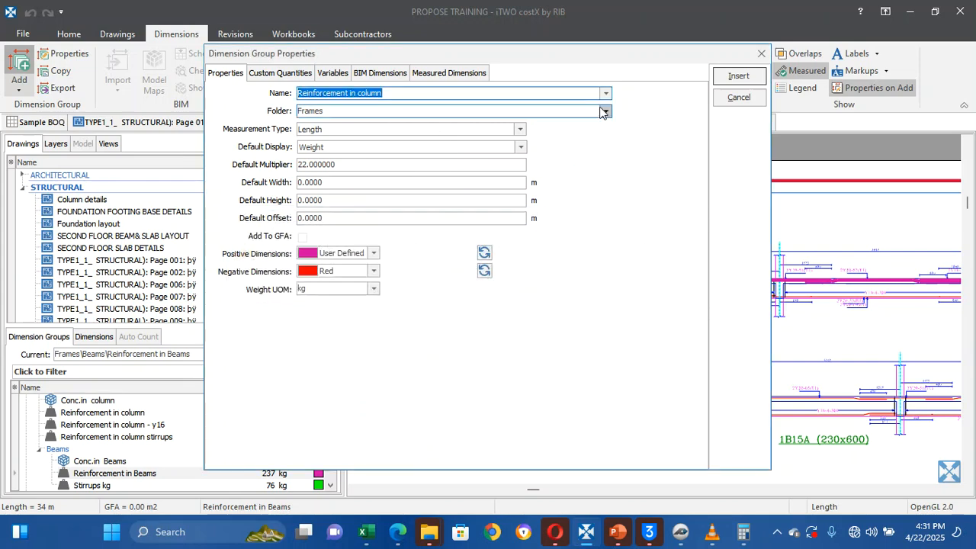
pyautogui.click(545, 96)
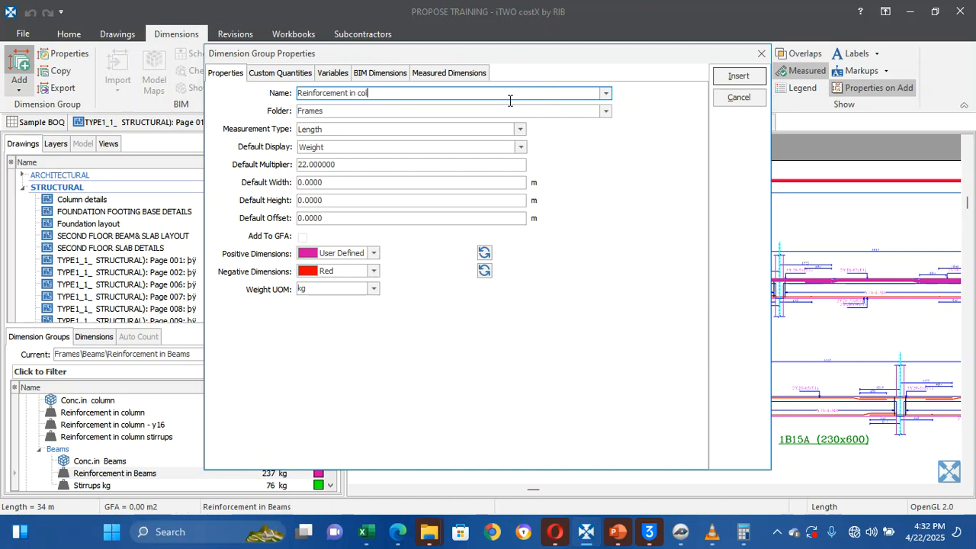
pyautogui.write('Bea')
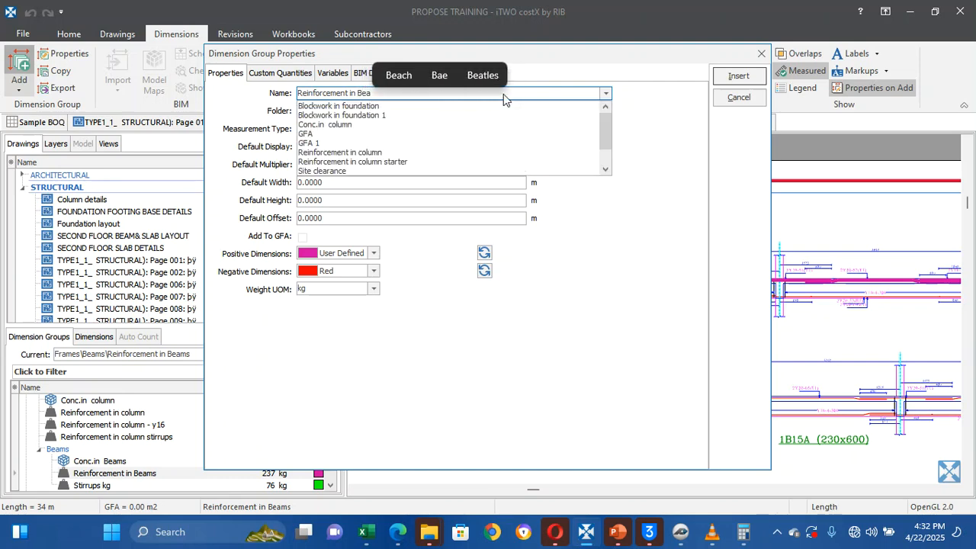
pyautogui.write('ms ')
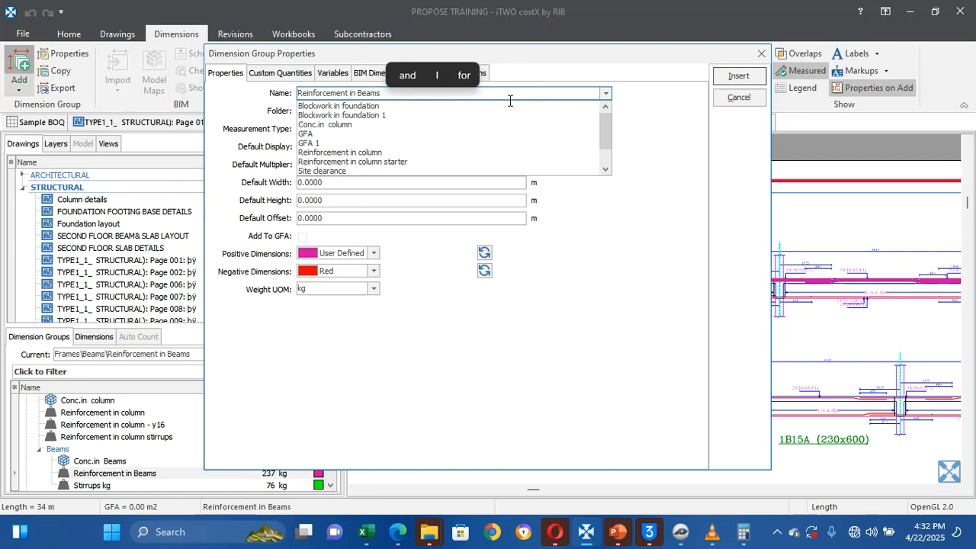
pyautogui.write('Y20')
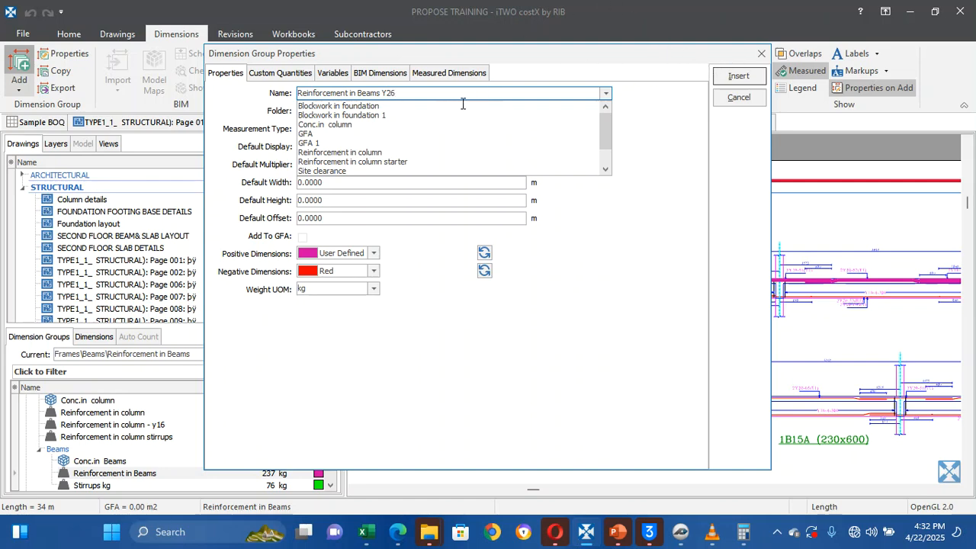
pyautogui.click(761, 53)
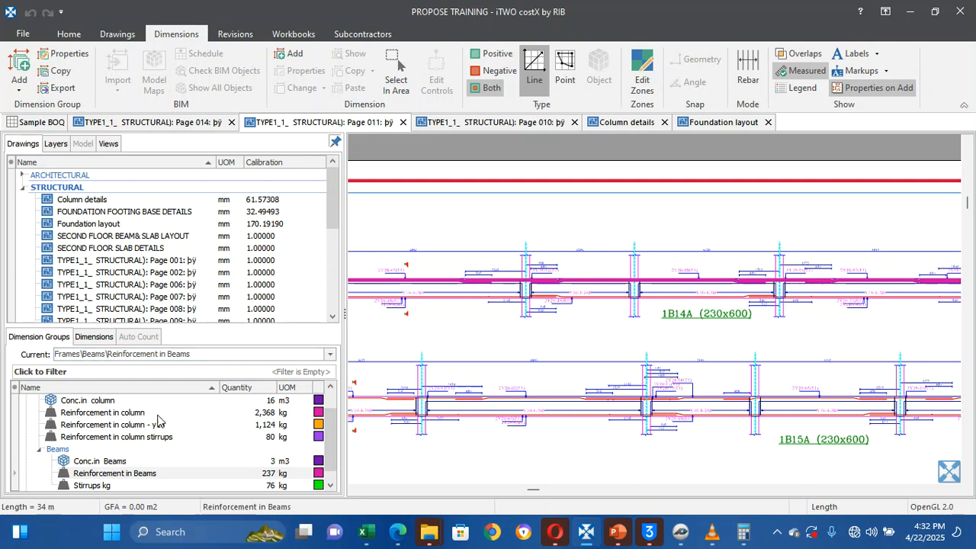
pyautogui.press('Down')
pyautogui.press('Down')
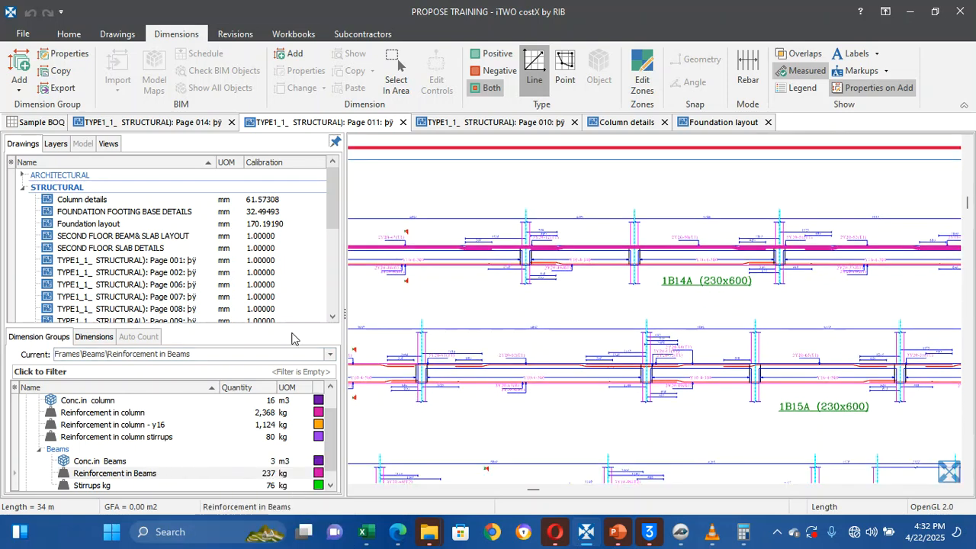
pyautogui.moveTo(328, 418); pyautogui.dragTo(332, 456)
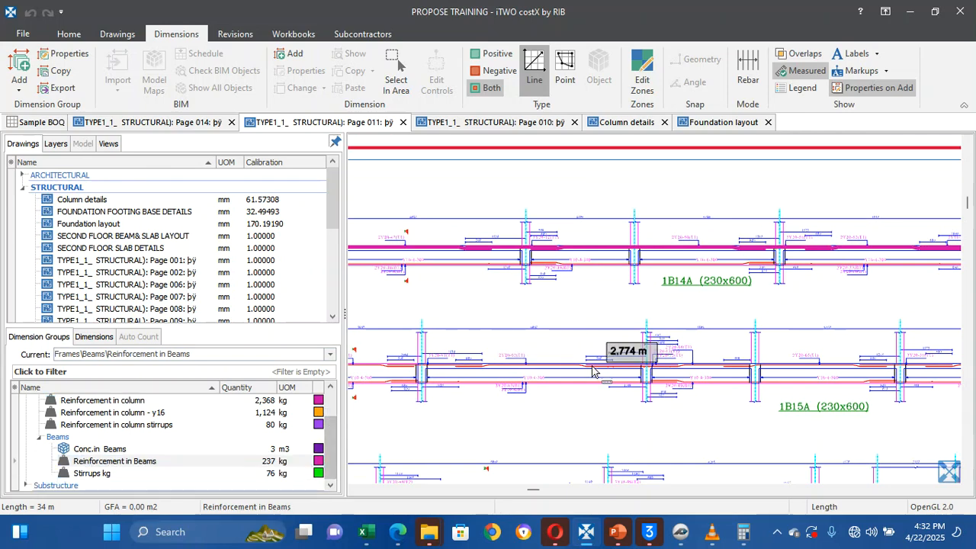
pyautogui.scroll(-5, 593, 370)
pyautogui.scroll(5, 591, 371)
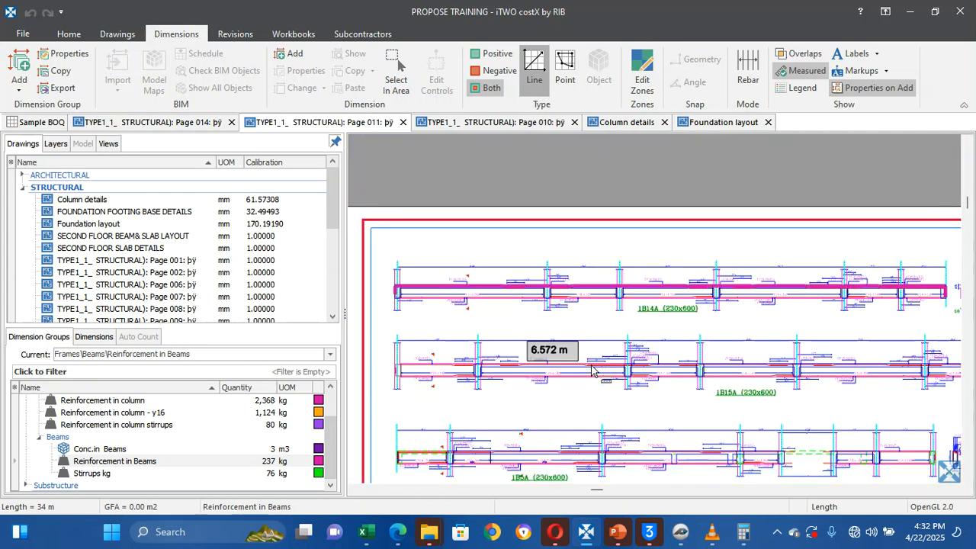
pyautogui.scroll(-2, 591, 370)
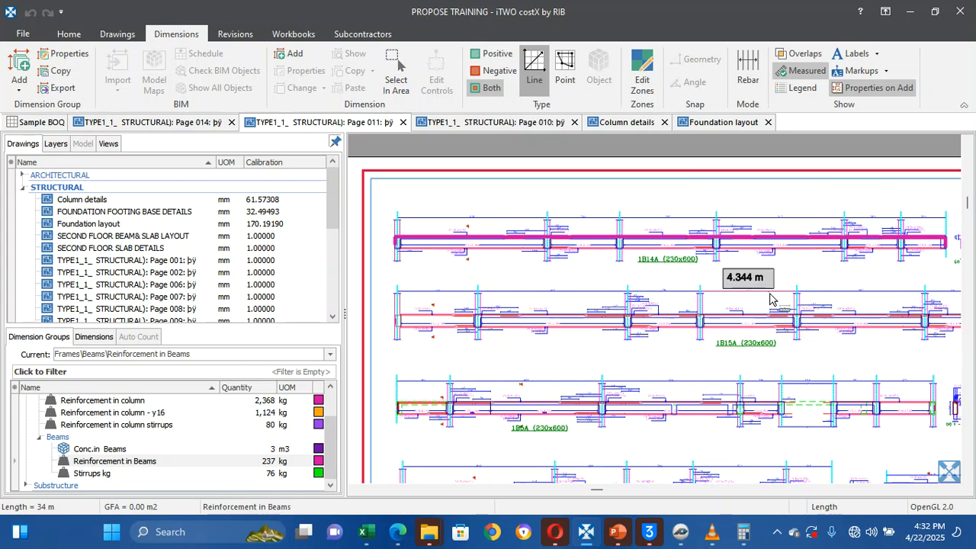
pyautogui.scroll(-2, 789, 324)
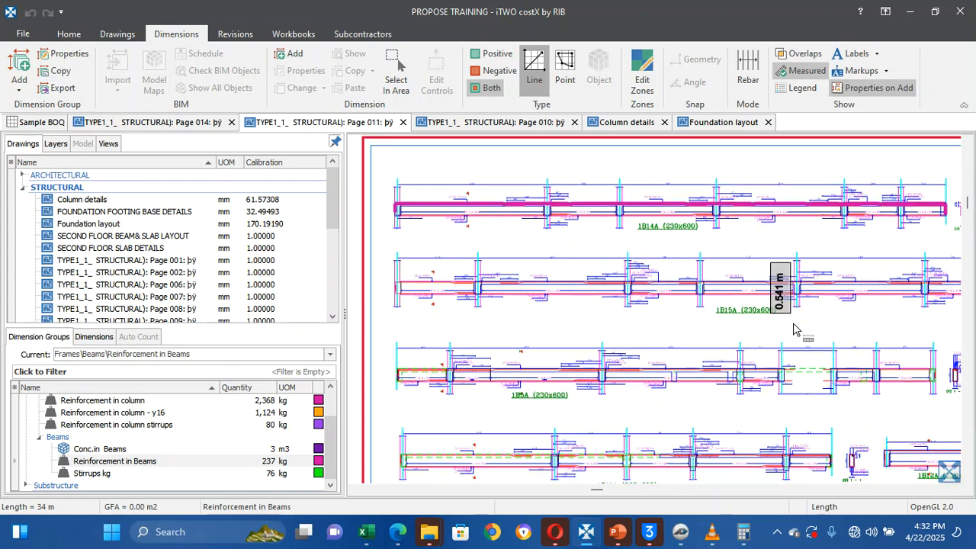
# Switch to structural page 010 and examine the drawing title and beam labels of the first floor beam and slab layout
pyautogui.scroll(-1, 793, 330)
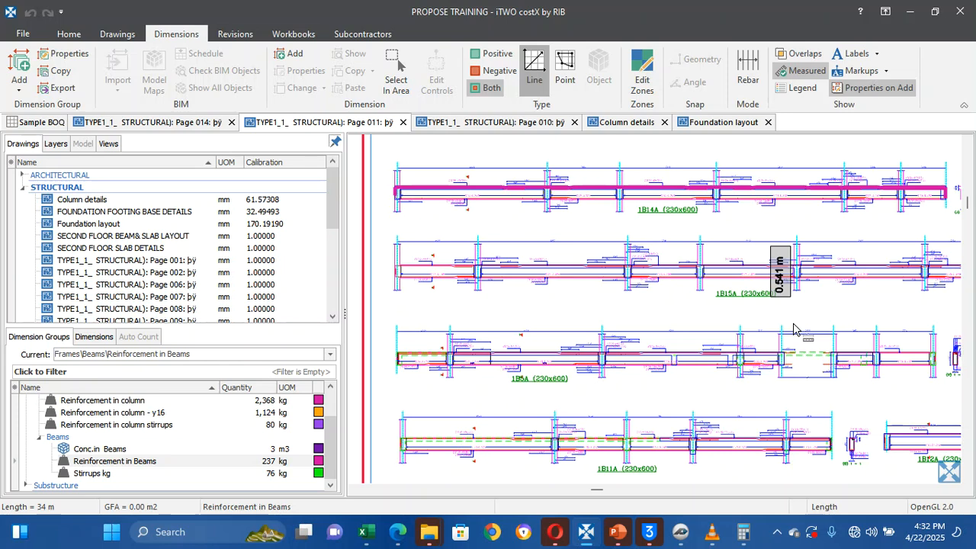
pyautogui.click(114, 449)
pyautogui.click(95, 438)
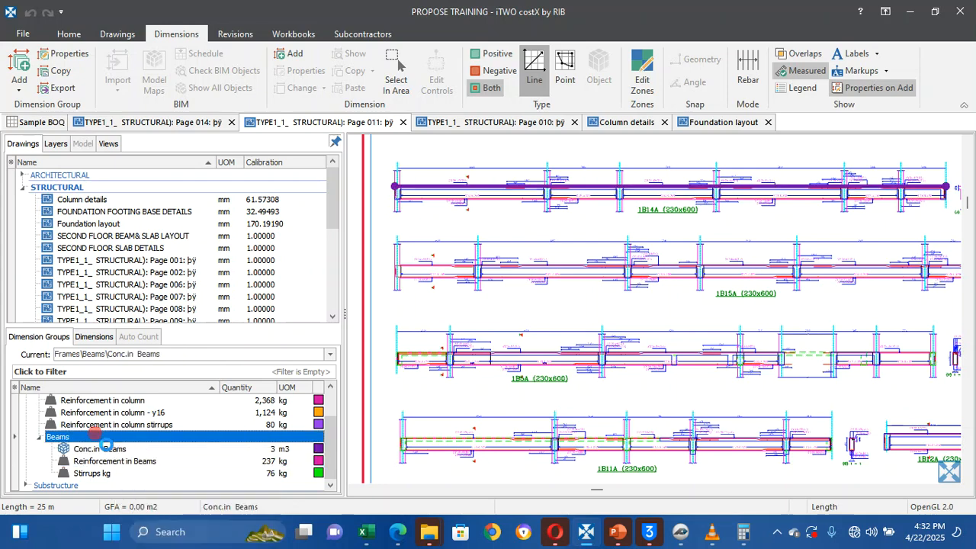
pyautogui.click(540, 120)
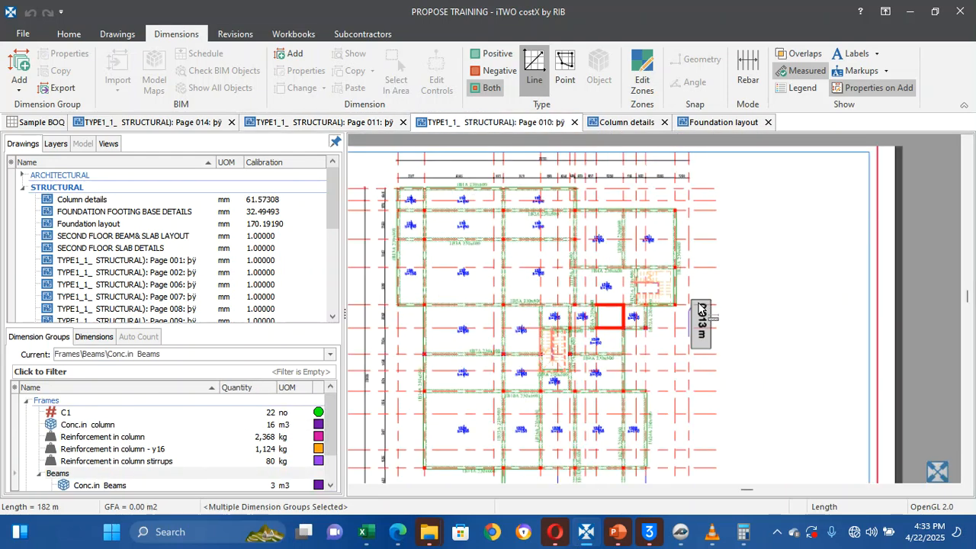
pyautogui.scroll(-2, 699, 307)
pyautogui.scroll(-4, 699, 308)
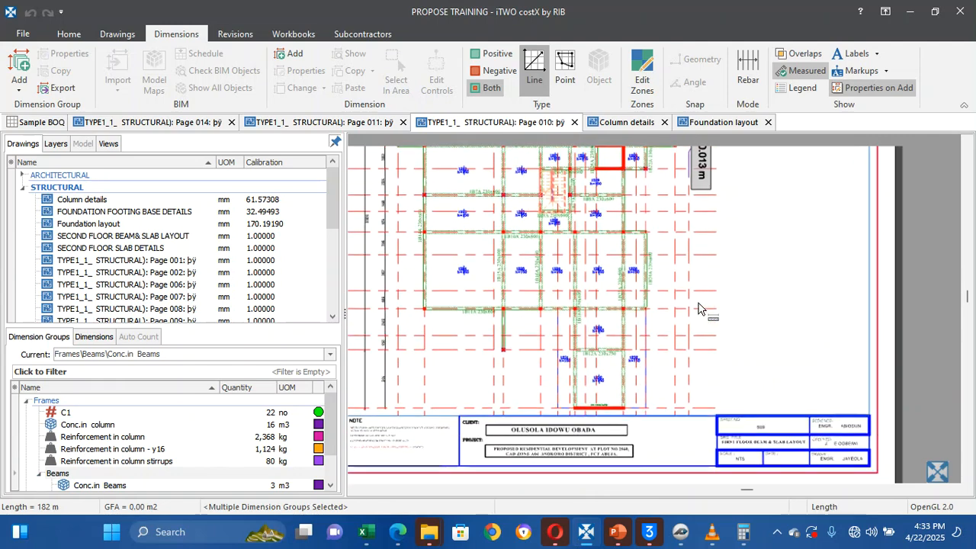
pyautogui.scroll(2, 775, 467)
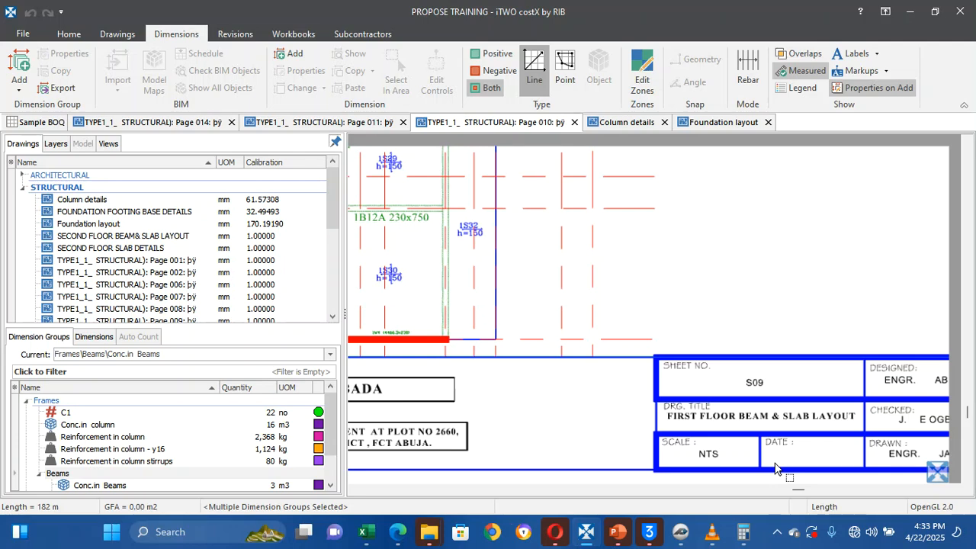
pyautogui.scroll(-4, 775, 467)
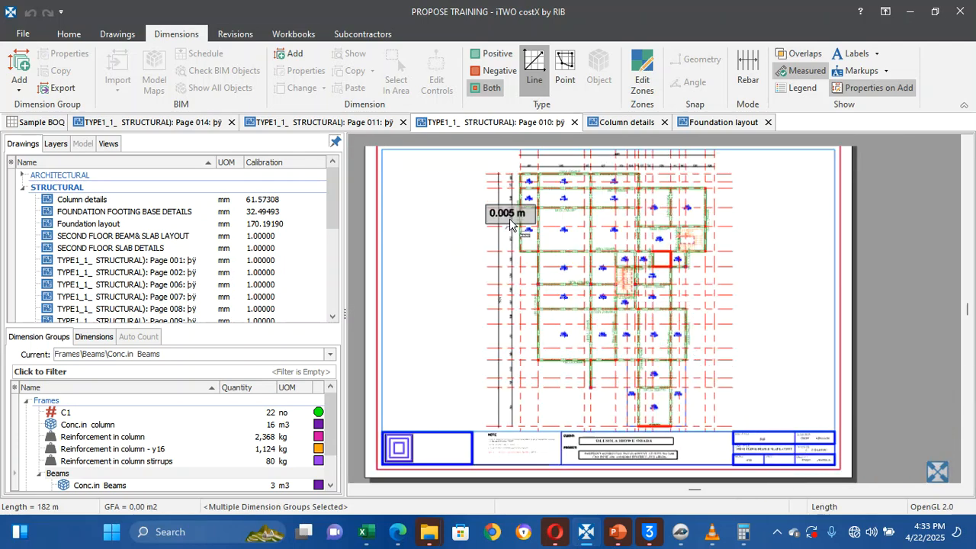
pyautogui.scroll(4, 512, 221)
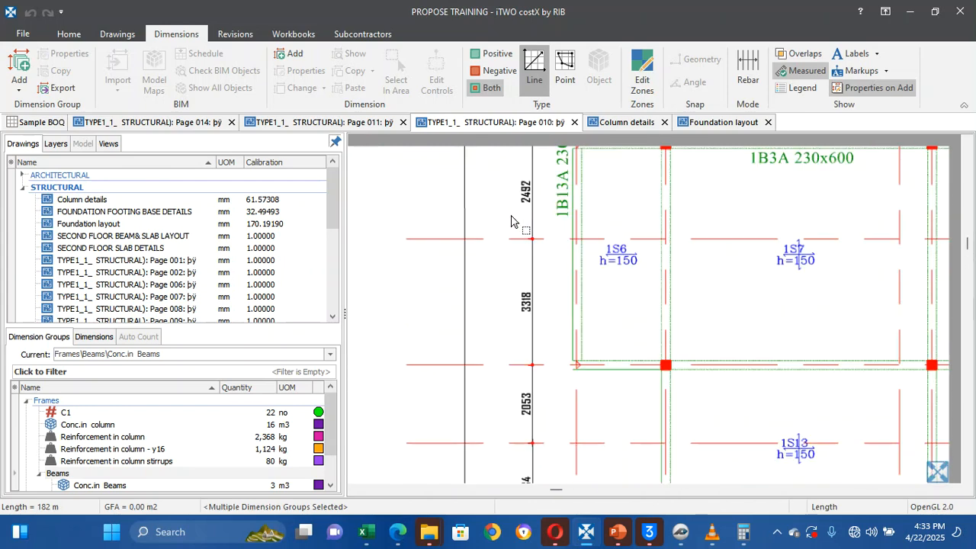
pyautogui.scroll(-2, 513, 221)
pyautogui.scroll(-1, 73, 456)
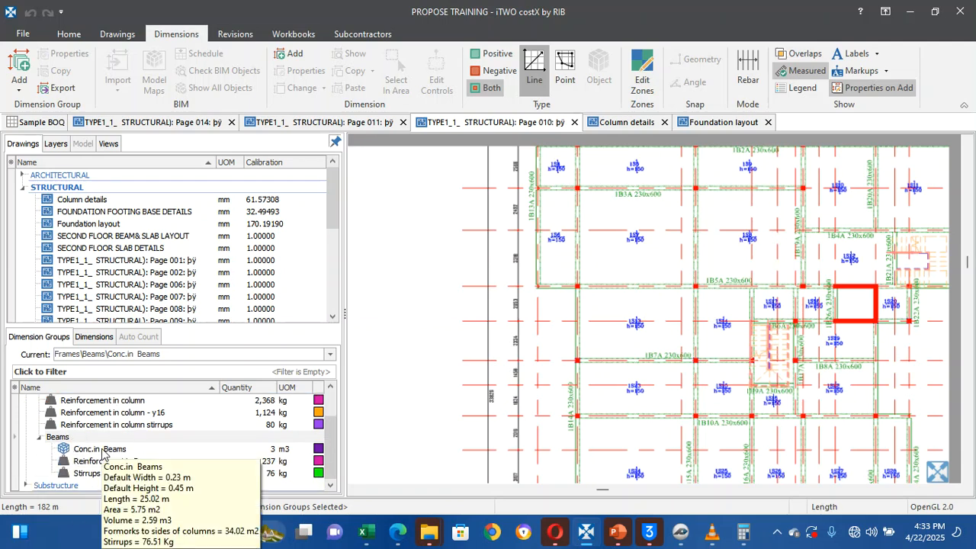
# Copy the Conc.in Beams dimension group as Conc.in Beams - Copy in the Frames\Beams folder, without copying its dimensions
pyautogui.rightClick(104, 452)
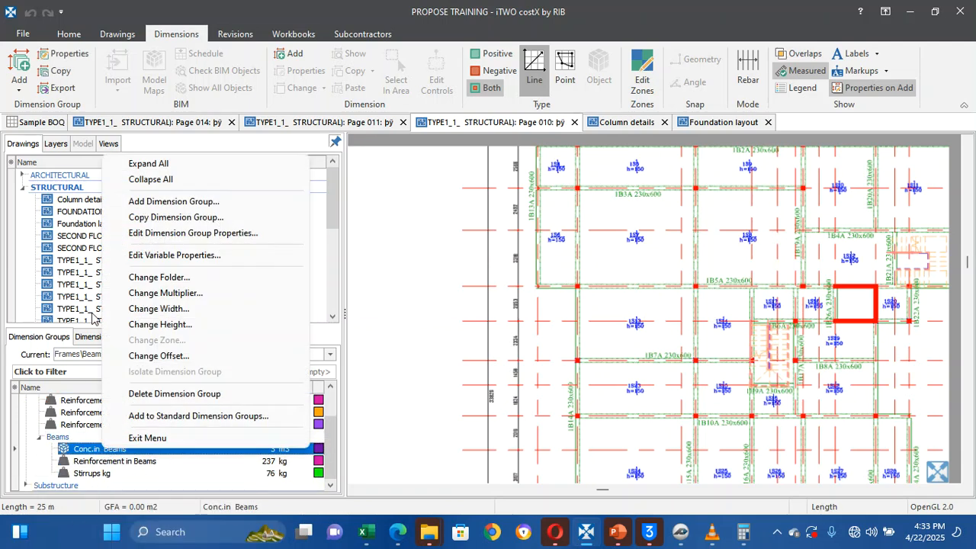
pyautogui.click(136, 218)
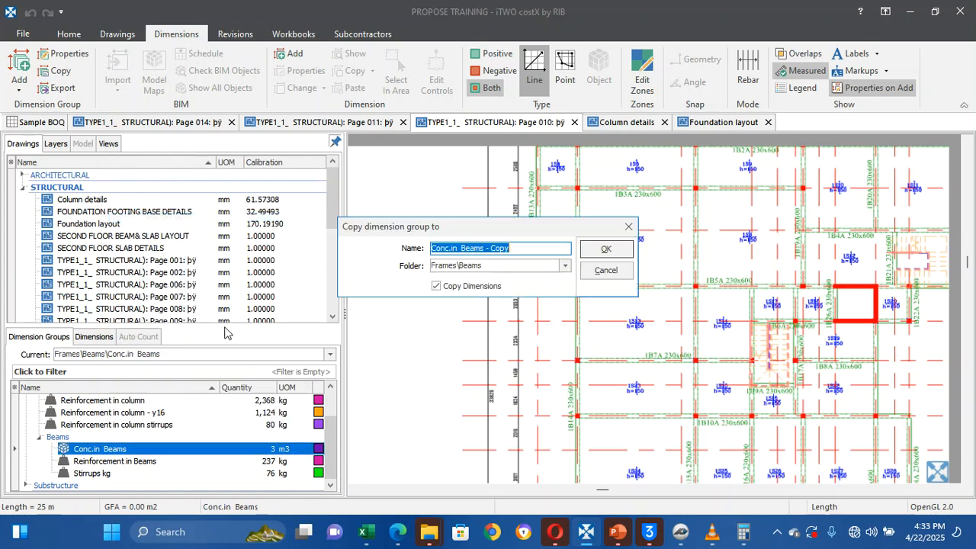
pyautogui.click(436, 287)
pyautogui.click(615, 252)
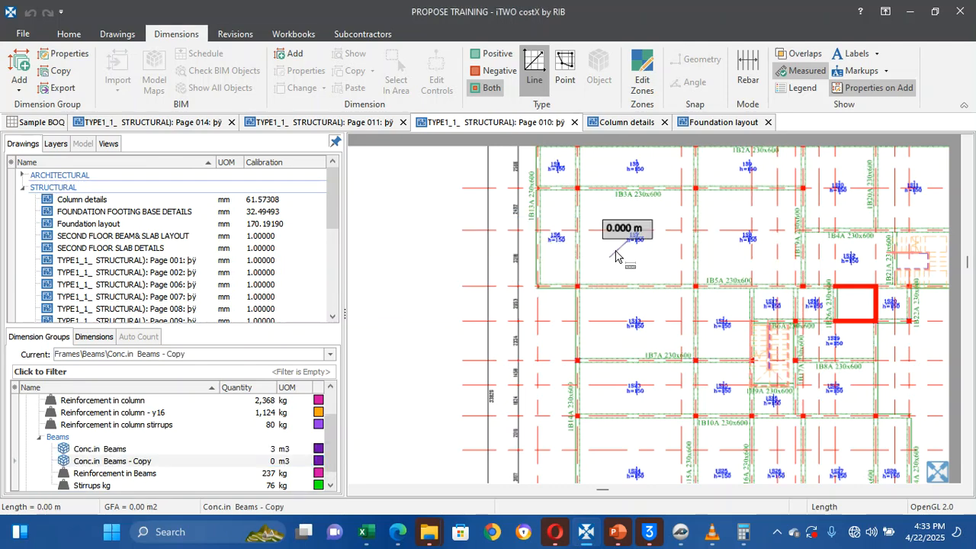
# Inspect the beams around 1B13A, 1B3A and 1B5A on the first floor layout to see how they run between columns
pyautogui.scroll(-5, 615, 256)
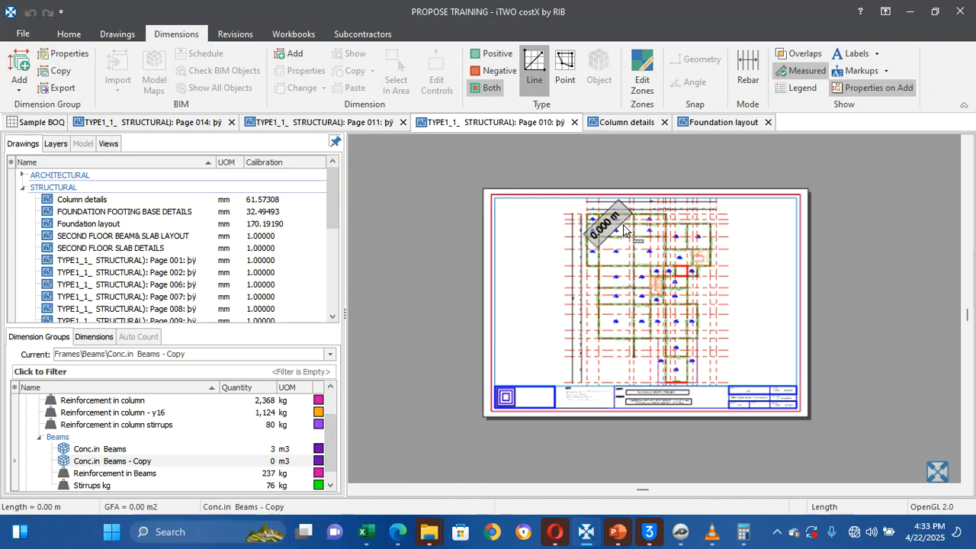
pyautogui.scroll(3, 623, 230)
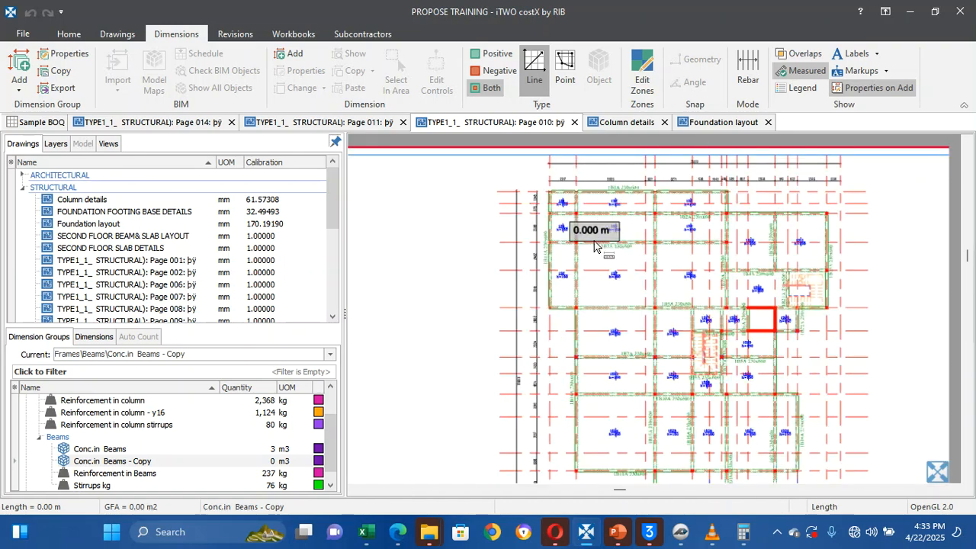
pyautogui.scroll(2, 546, 265)
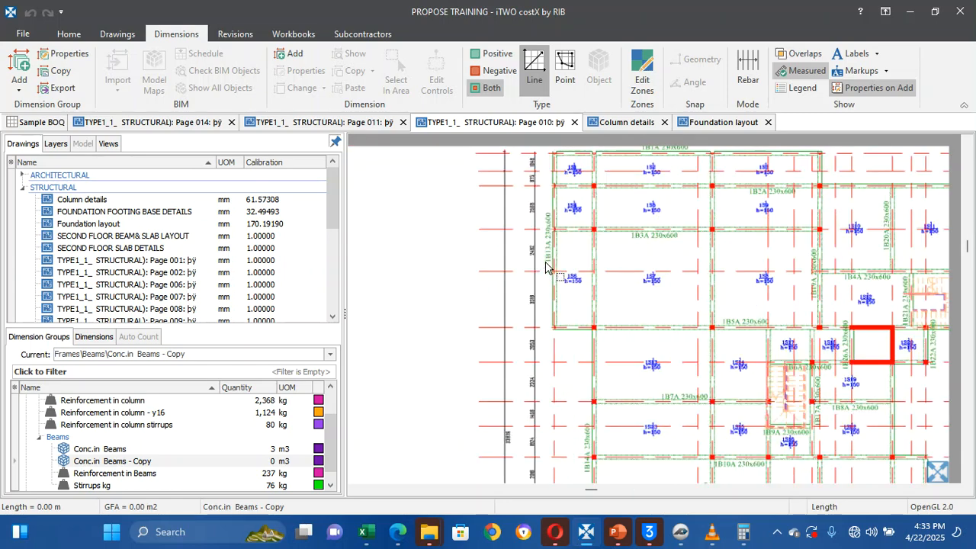
pyautogui.scroll(-1, 546, 265)
pyautogui.scroll(3, 546, 266)
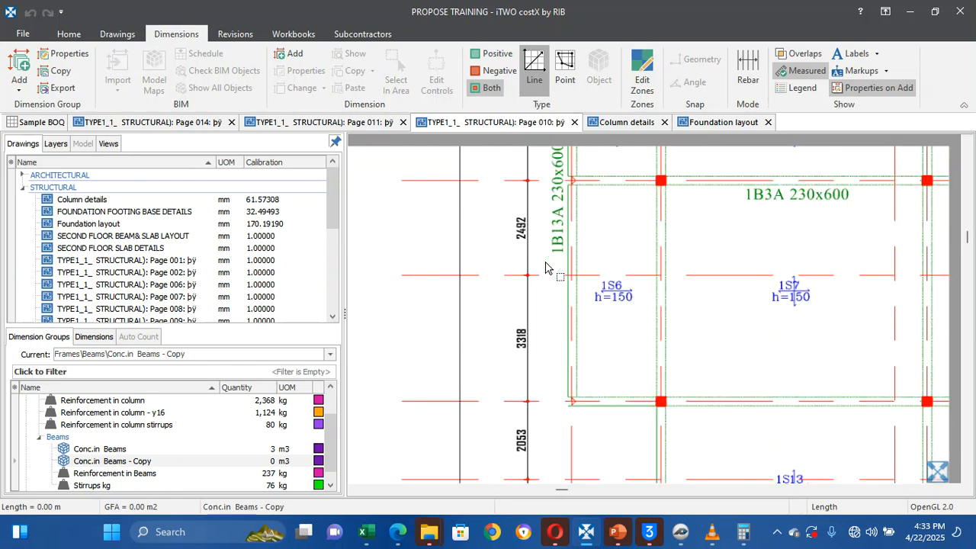
pyautogui.scroll(-6, 546, 266)
pyautogui.scroll(4, 546, 265)
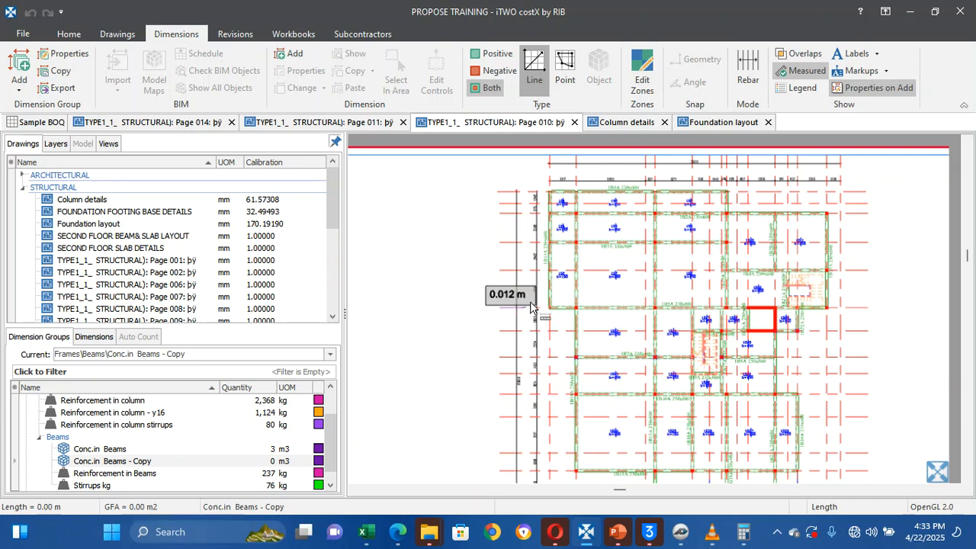
pyautogui.click(548, 90)
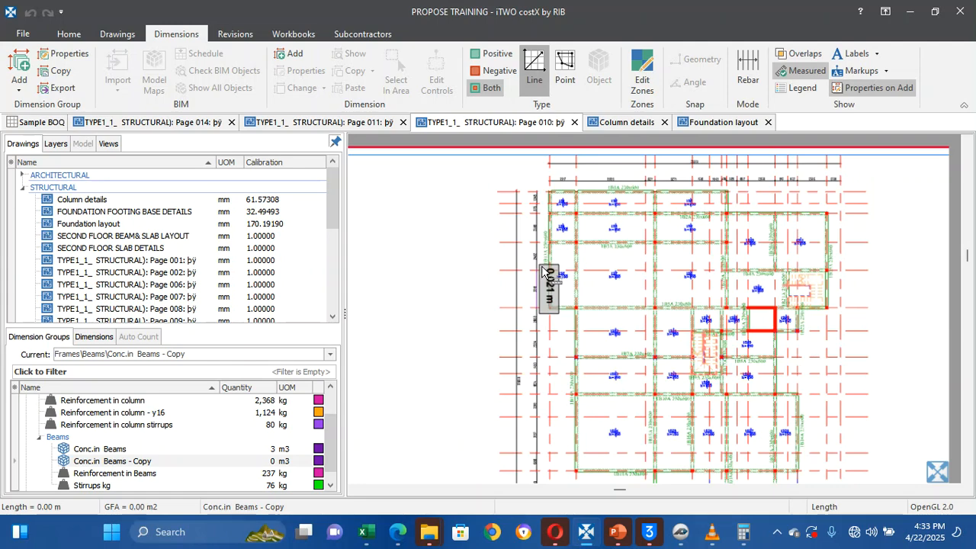
pyautogui.scroll(3, 543, 270)
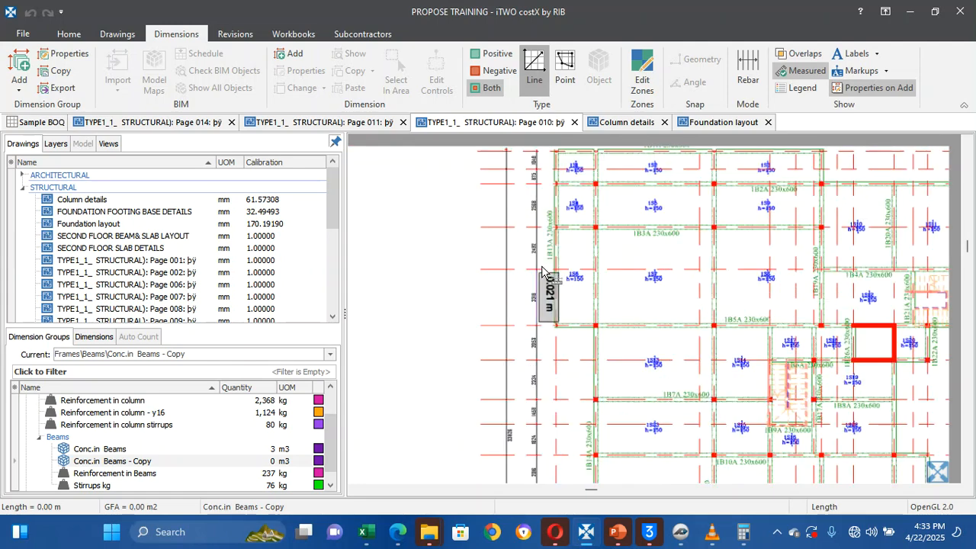
# Hide the S-GRID, DIM and 02-MAIN layers on the first floor layout and return to the dimension groups
pyautogui.click(55, 143)
pyautogui.click(489, 234)
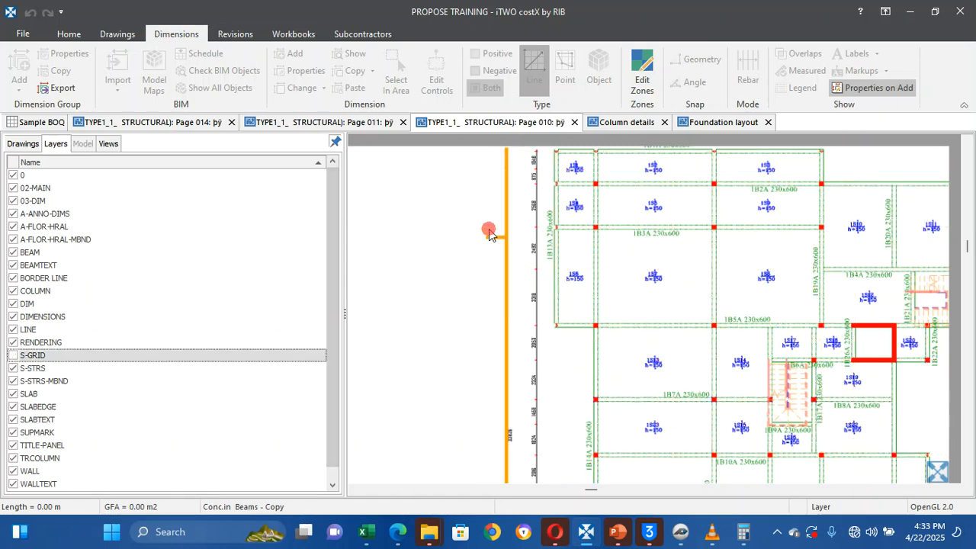
pyautogui.scroll(3, 627, 282)
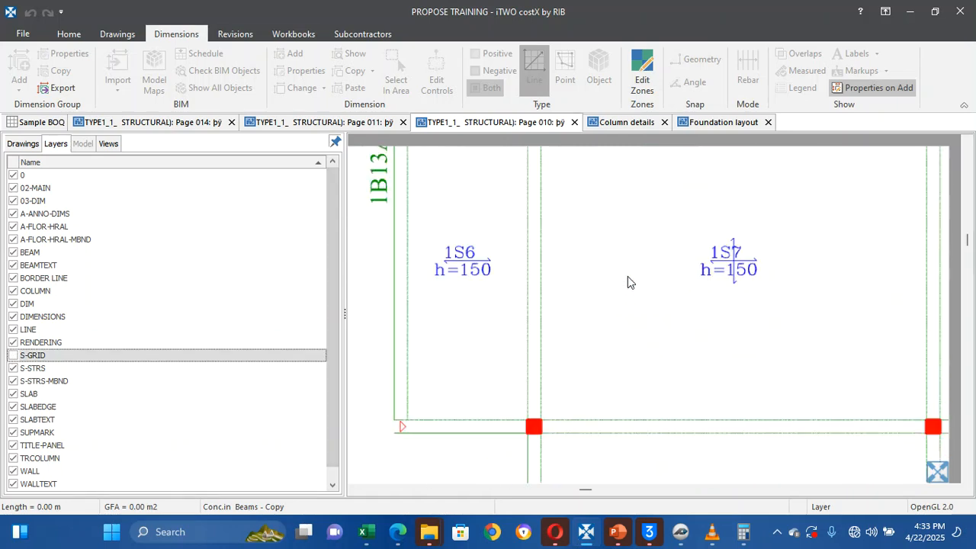
pyautogui.scroll(-5, 627, 282)
pyautogui.scroll(1, 627, 282)
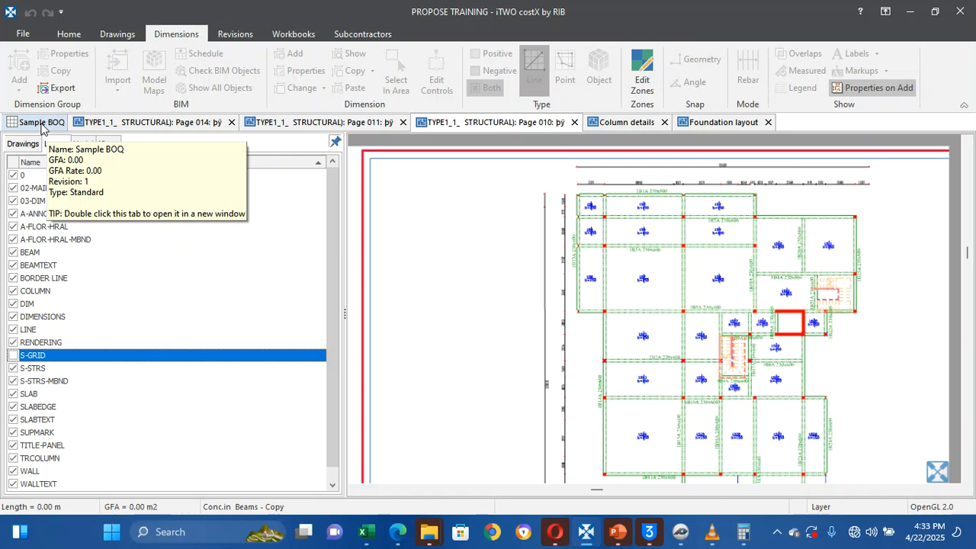
pyautogui.click(566, 335)
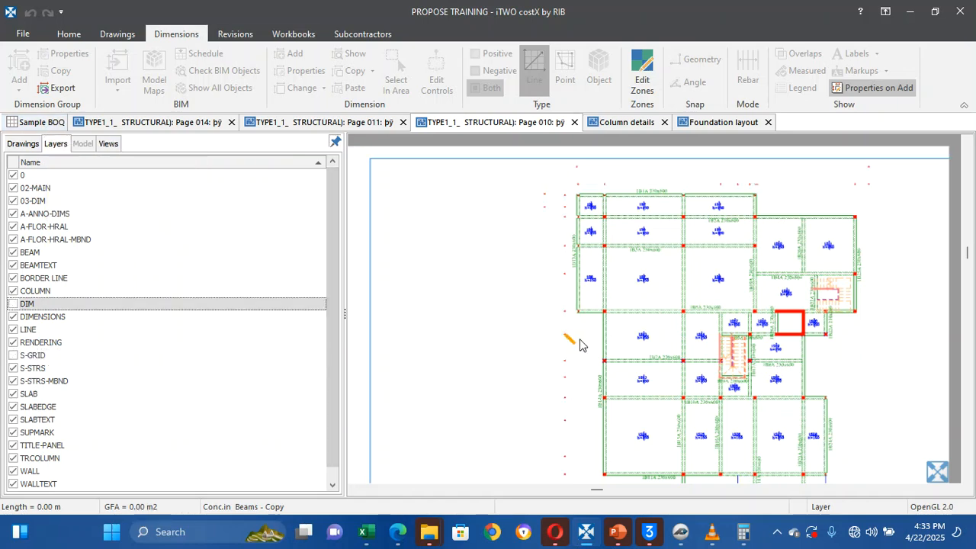
pyautogui.click(574, 340)
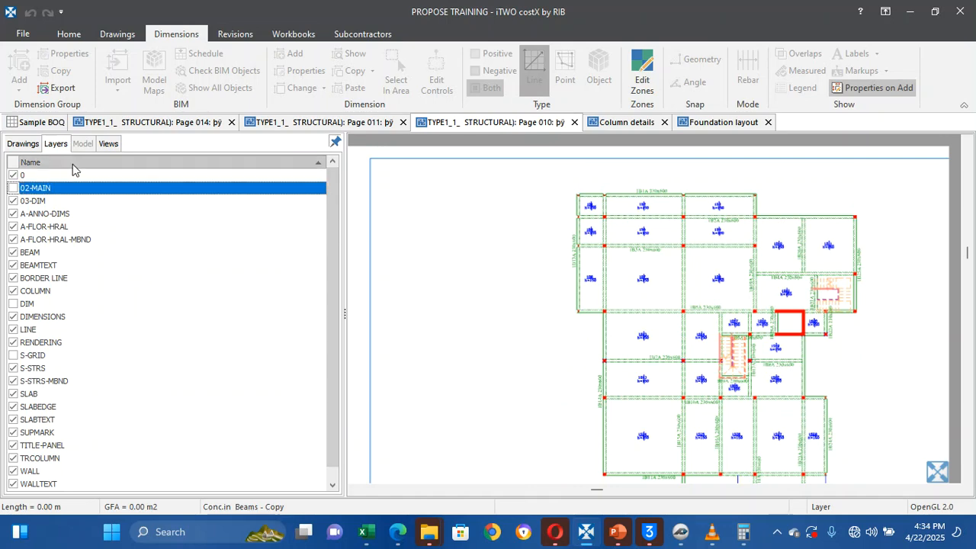
pyautogui.click(22, 143)
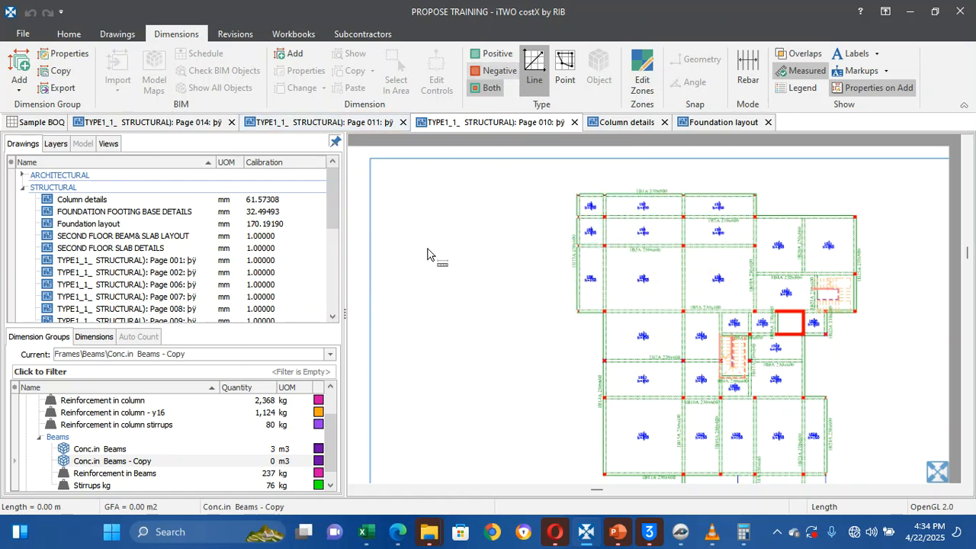
# Discard a trial measurement along beam 1B13A beside slab 1S6 and switch off Properties on Add
pyautogui.click(576, 290)
pyautogui.scroll(3, 576, 286)
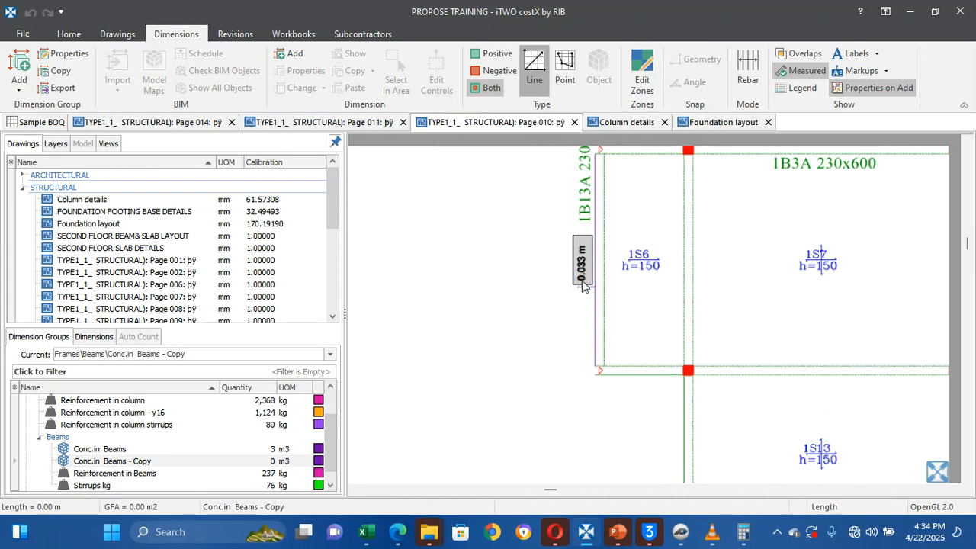
pyautogui.doubleClick(582, 285)
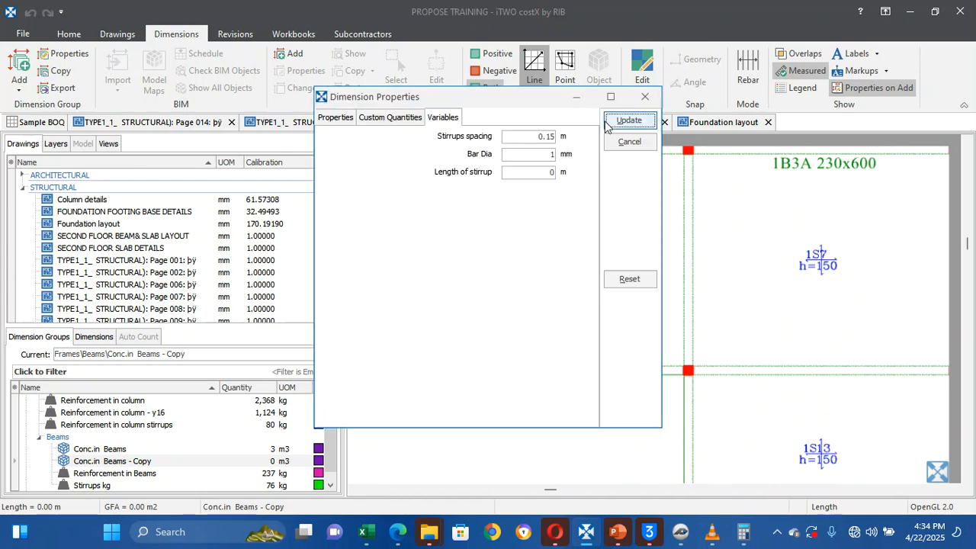
pyautogui.click(646, 96)
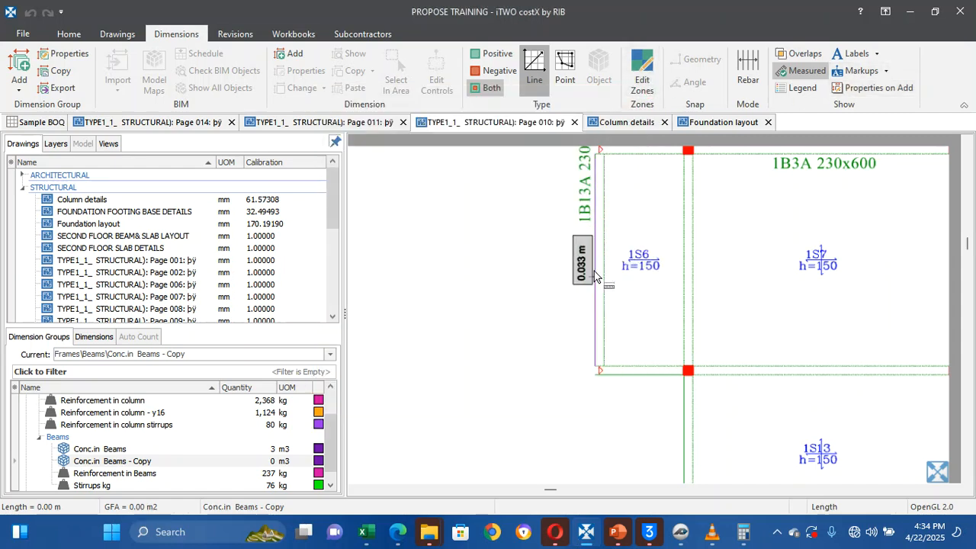
# Check how beam 1B13A 230x600 is picked up as a line beside slabs 1S4 and 1S6
pyautogui.scroll(-2, 595, 275)
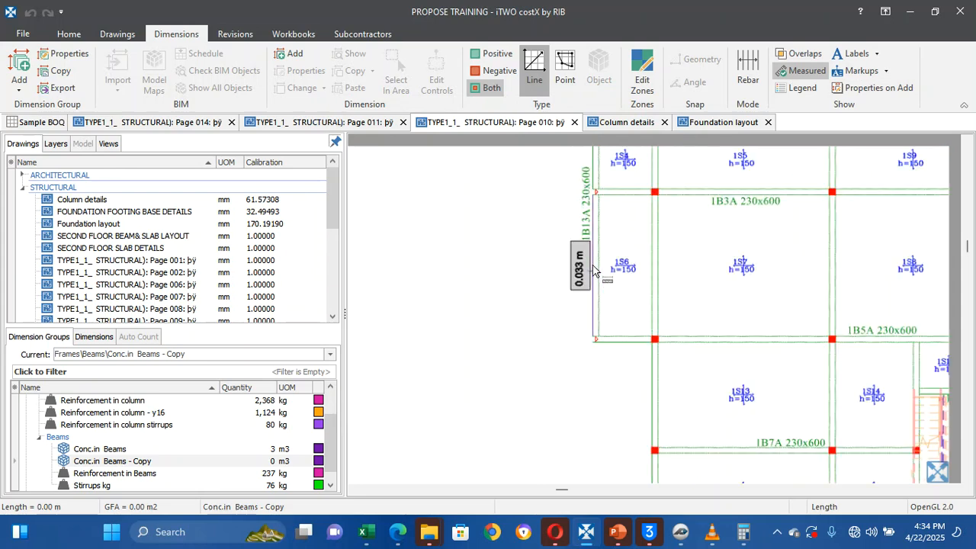
pyautogui.scroll(-2, 595, 271)
pyautogui.scroll(3, 595, 272)
pyautogui.scroll(-1, 595, 272)
pyautogui.scroll(2, 594, 270)
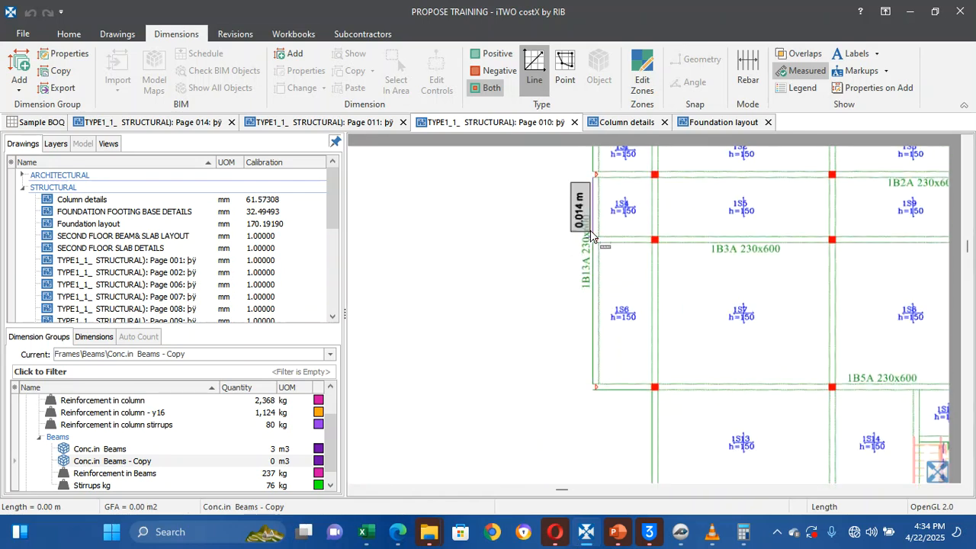
pyautogui.scroll(1, 590, 235)
pyautogui.scroll(-3, 591, 235)
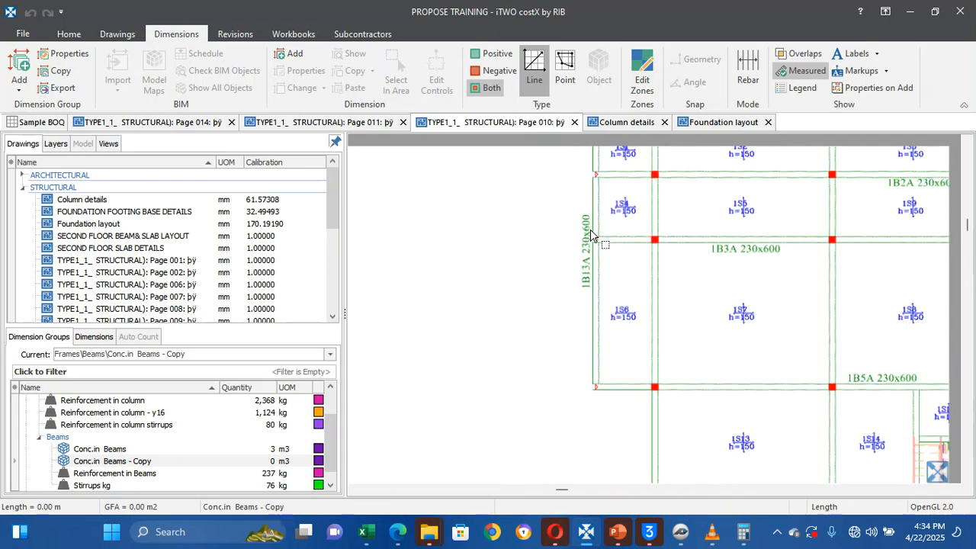
# Examine how the beams run across the whole first floor layout, including those around 1B12A, 1B16A and slabs 1S24 to 1S32
pyautogui.scroll(-5, 591, 235)
pyautogui.scroll(8, 676, 360)
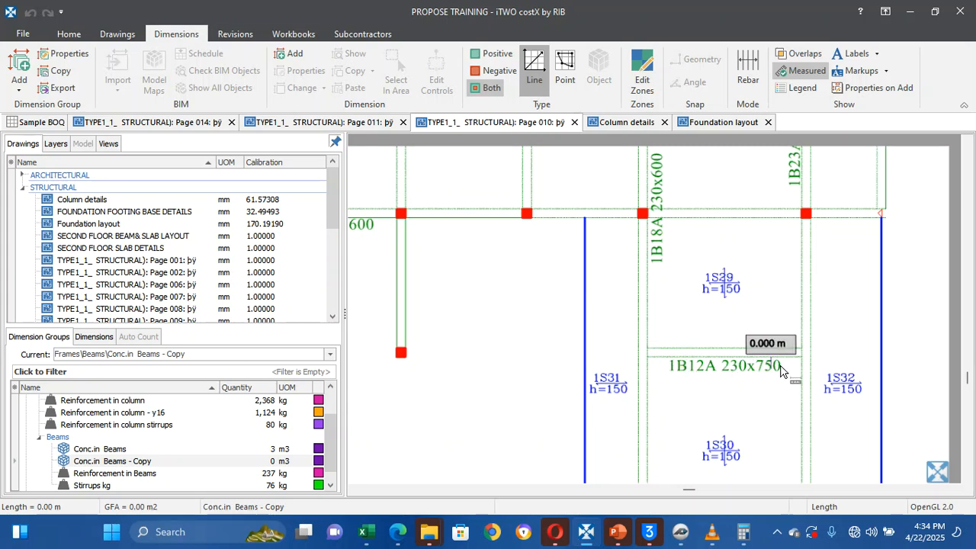
pyautogui.scroll(-4, 751, 367)
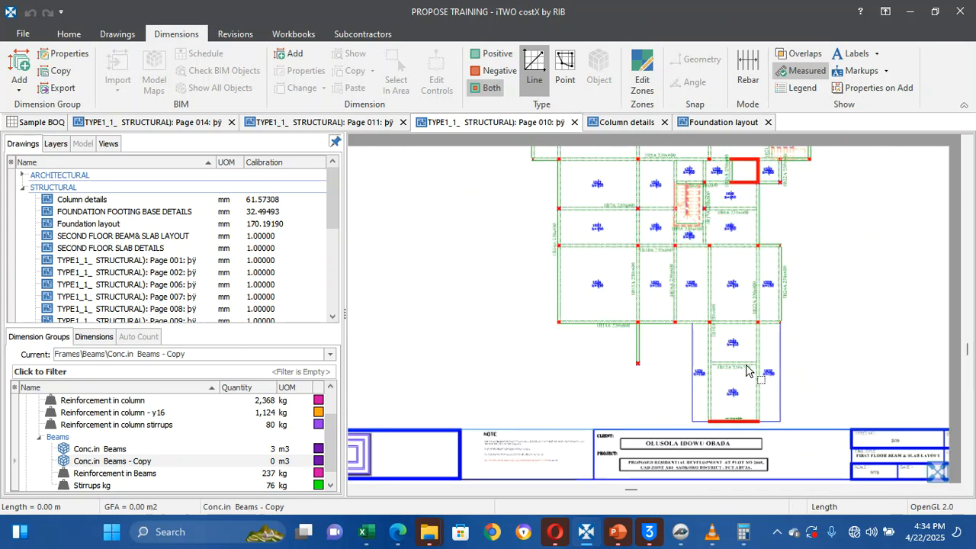
pyautogui.scroll(5, 654, 289)
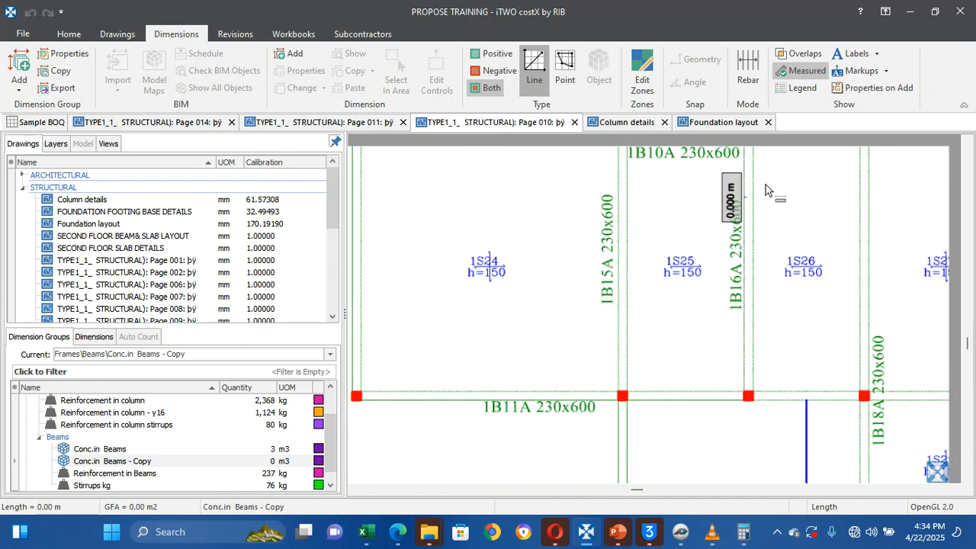
pyautogui.scroll(-5, 738, 187)
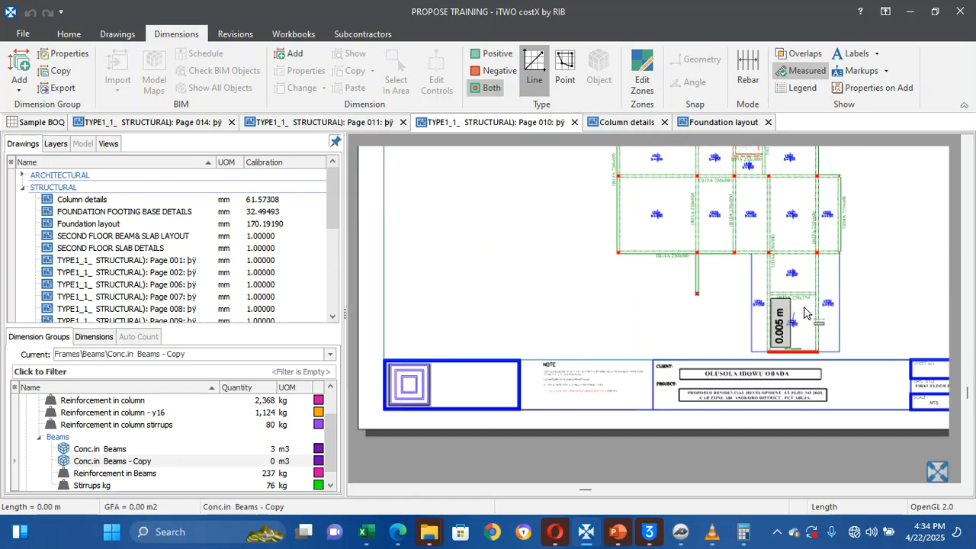
pyautogui.scroll(4, 802, 299)
pyautogui.scroll(-4, 802, 299)
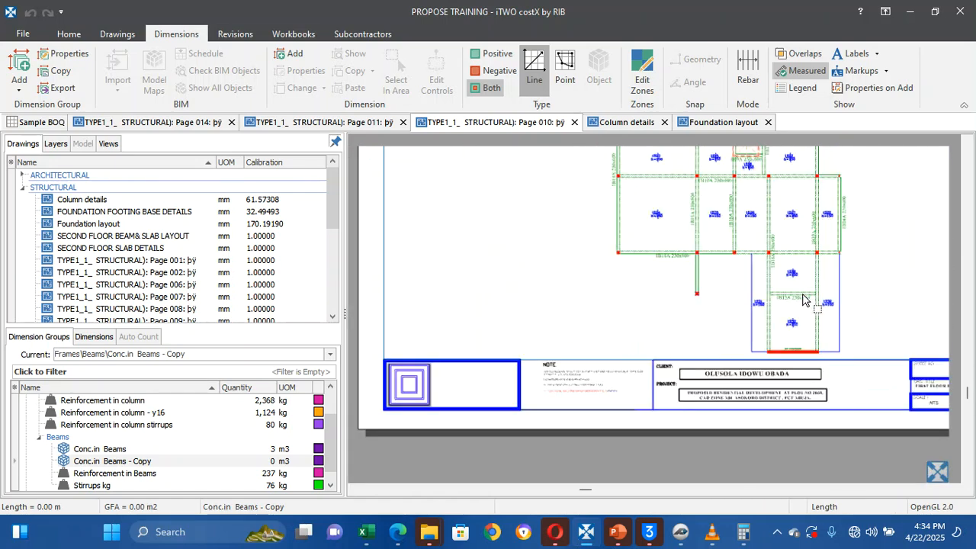
pyautogui.scroll(3, 828, 203)
pyautogui.scroll(-5, 828, 202)
pyautogui.press('Up')
pyautogui.press('Up')
pyautogui.press('Up')
pyautogui.press('Up')
pyautogui.press('Up')
pyautogui.press('Up')
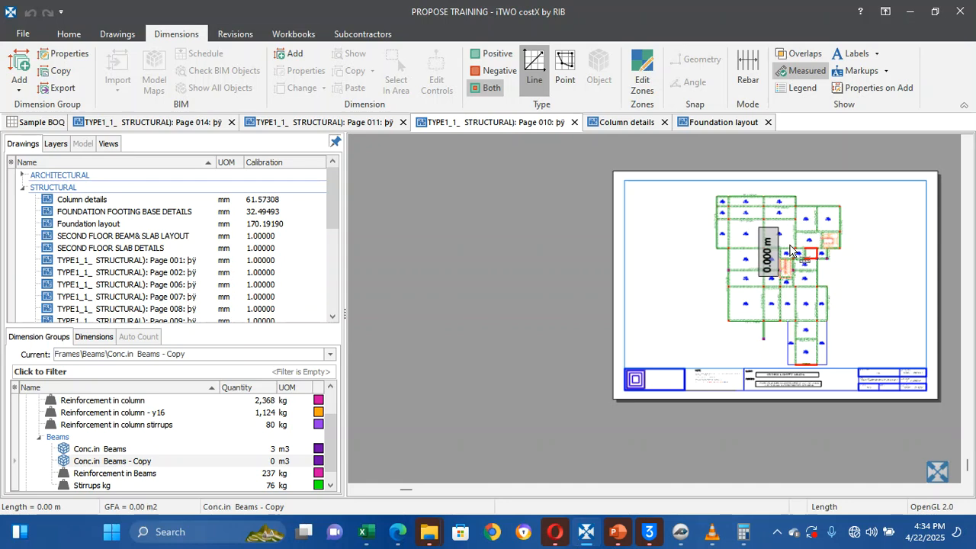
pyautogui.scroll(5, 790, 250)
pyautogui.scroll(-5, 794, 251)
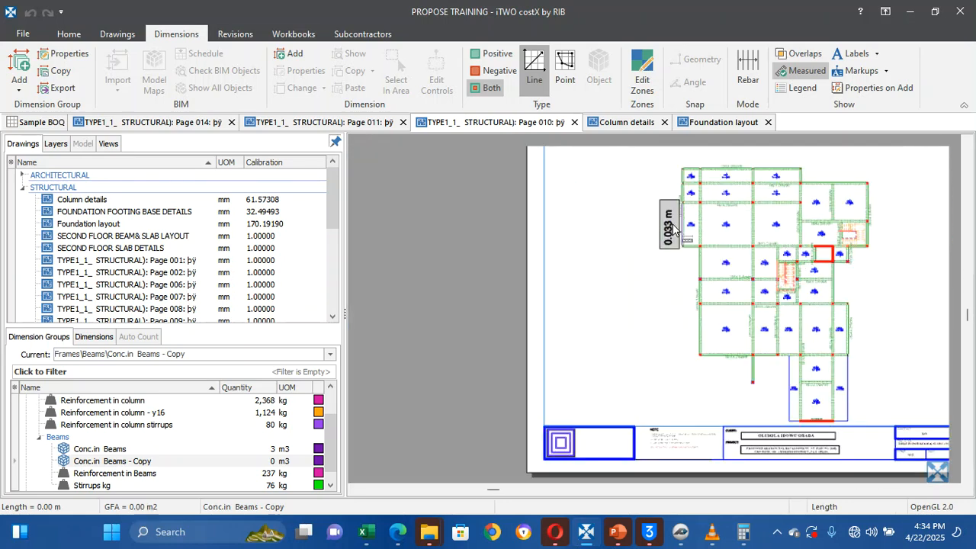
# Measure the perimeter beams as one Conc.in Beams - Copy line up 1B13A, along 1B1A and over to slab 1S11's outer corner
pyautogui.scroll(4, 673, 229)
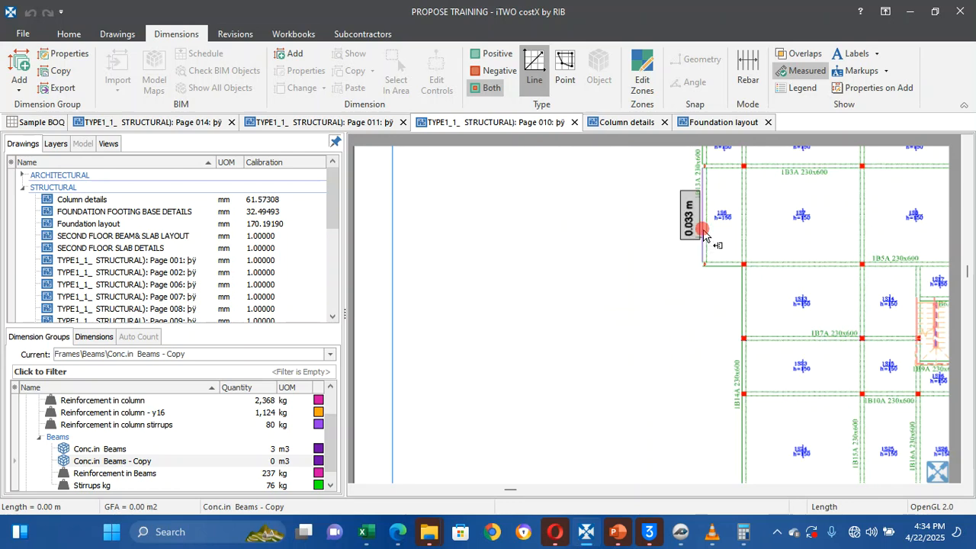
pyautogui.click(703, 231)
pyautogui.moveTo(703, 166); pyautogui.dragTo(696, 207)
pyautogui.click(697, 205)
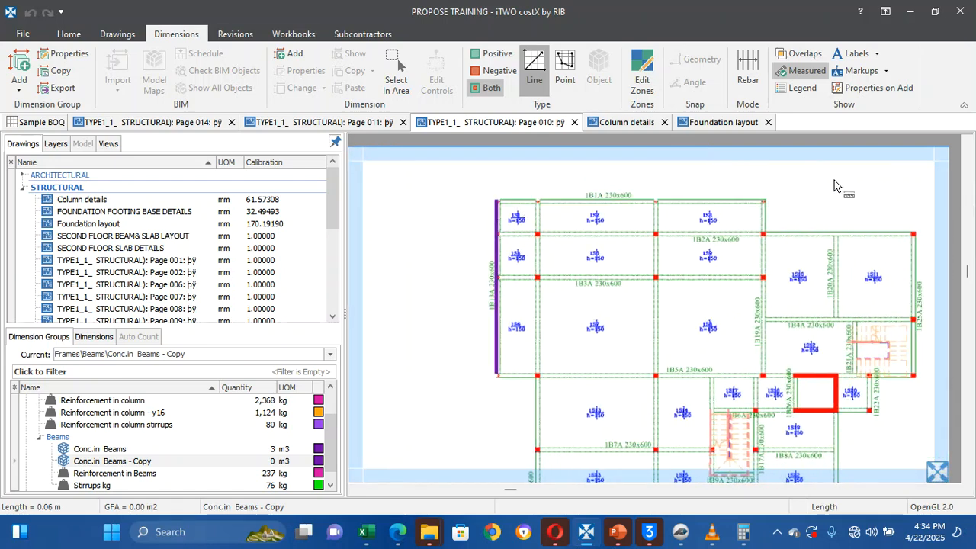
pyautogui.click(760, 192)
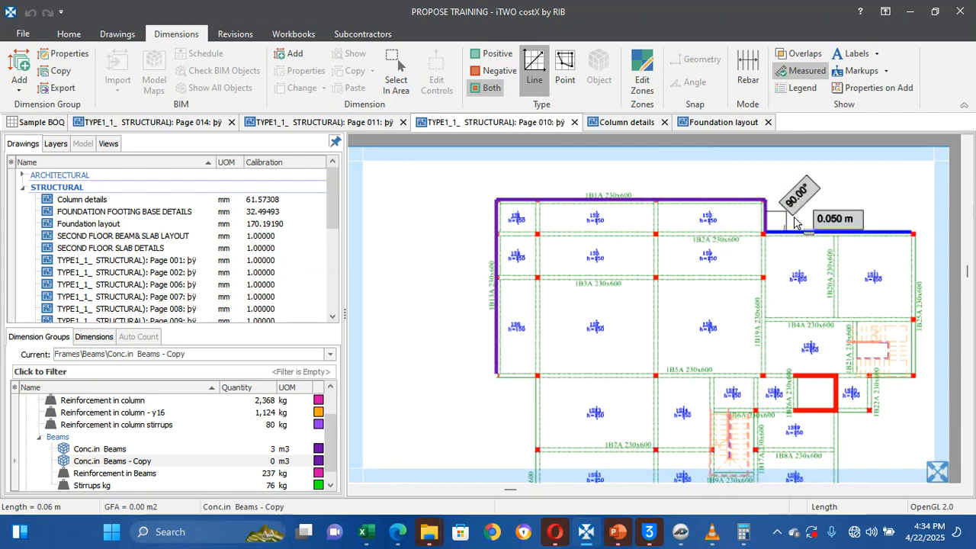
pyautogui.click(915, 232)
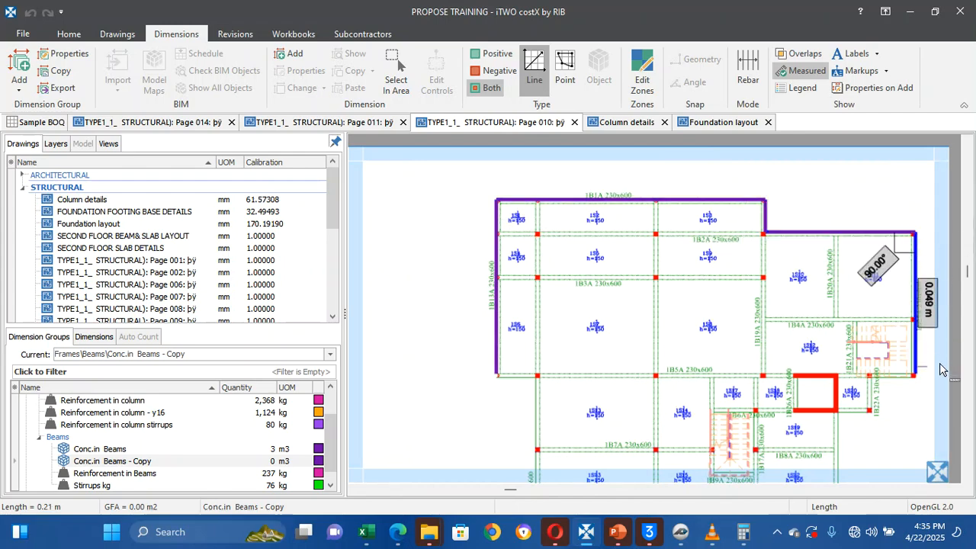
pyautogui.click(903, 396)
pyautogui.click(923, 387)
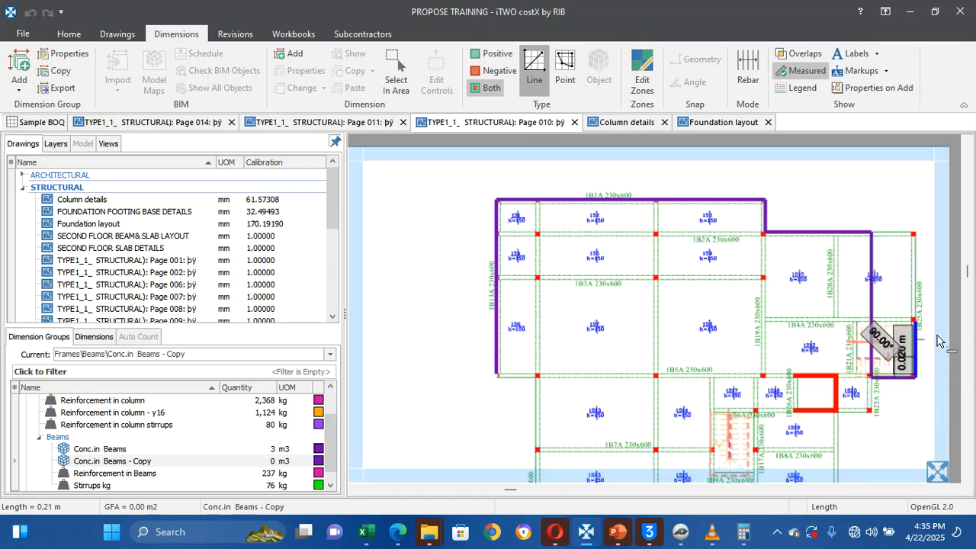
pyautogui.moveTo(939, 305)
pyautogui.mouseDown()
pyautogui.moveTo(877, 323)
pyautogui.moveTo(839, 286)
pyautogui.moveTo(916, 333)
pyautogui.mouseUp()
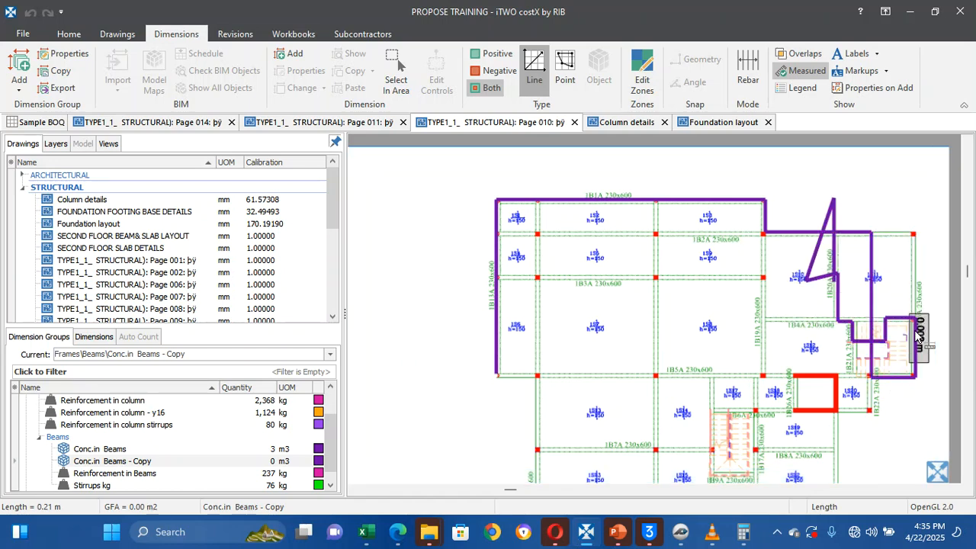
pyautogui.press('BackSpace')
pyautogui.press('BackSpace')
pyautogui.press('BackSpace')
pyautogui.press('BackSpace')
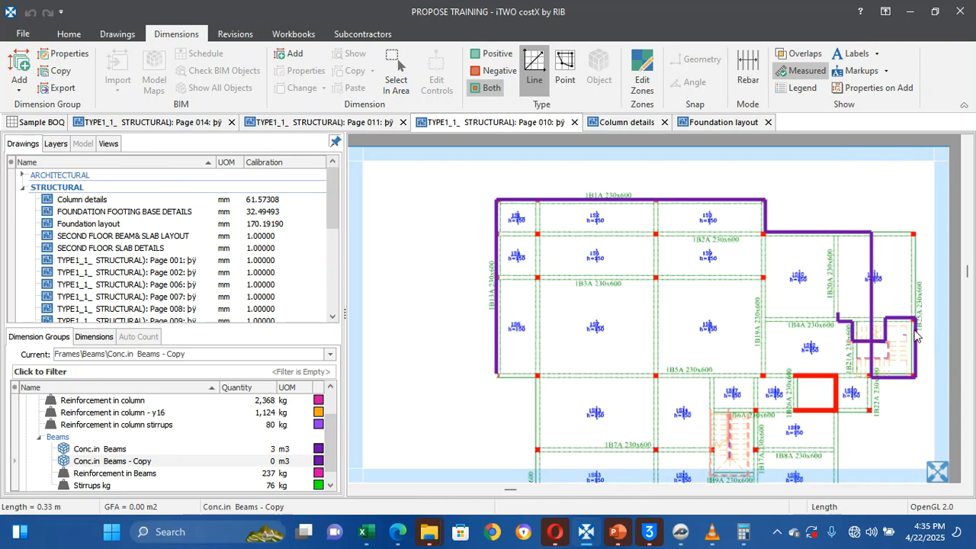
pyautogui.press('BackSpace')
pyautogui.press('BackSpace')
pyautogui.press('BackSpace')
pyautogui.press('BackSpace')
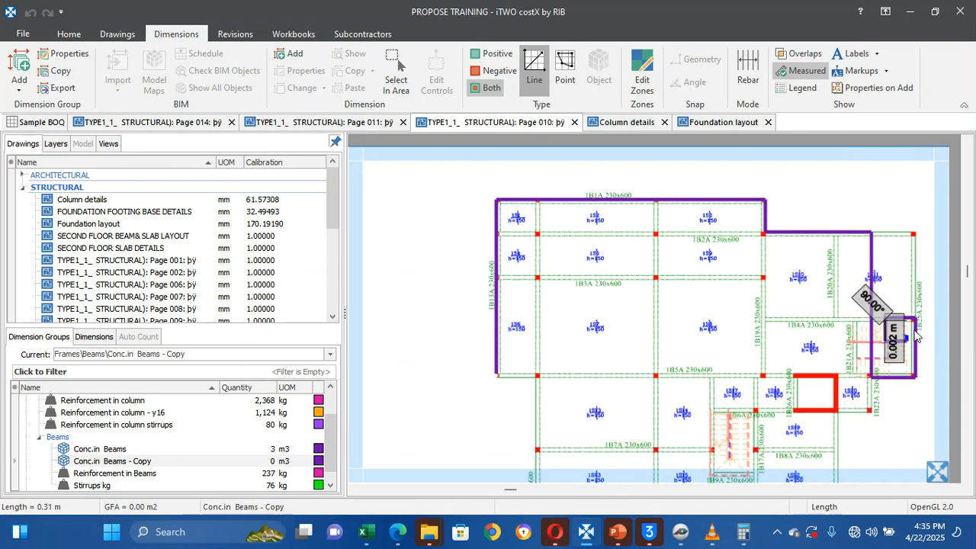
pyautogui.press('BackSpace')
pyautogui.press('BackSpace')
pyautogui.press('BackSpace')
pyautogui.press('BackSpace')
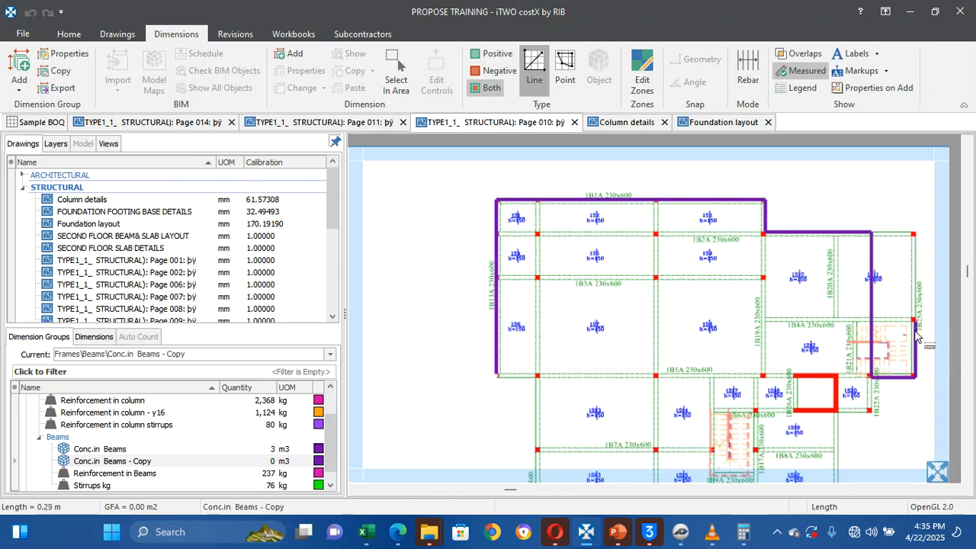
# Remove the misplaced segments running through slab 1S11 and below the staircase from the perimeter beam line
pyautogui.rightClick(917, 336)
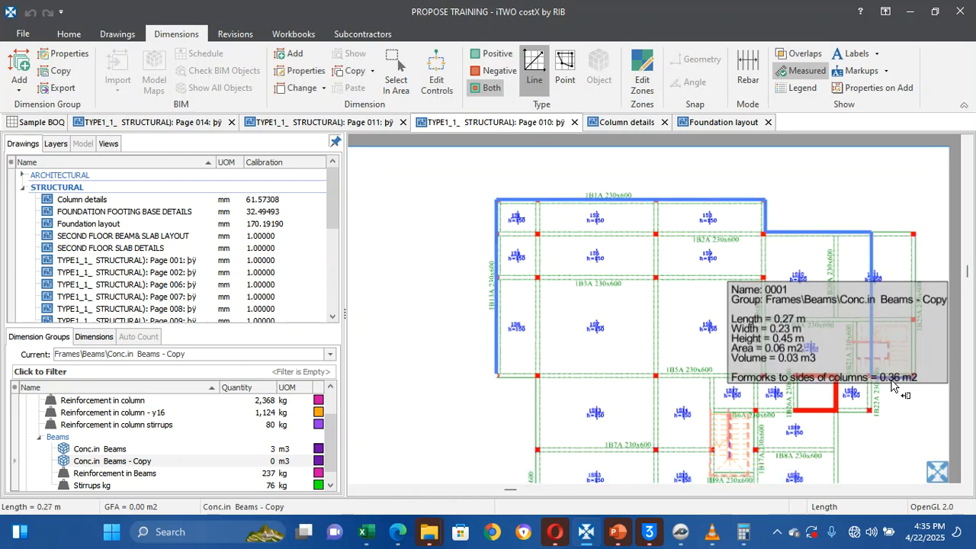
pyautogui.click(913, 377)
pyautogui.click(870, 378)
pyautogui.rightClick(866, 386)
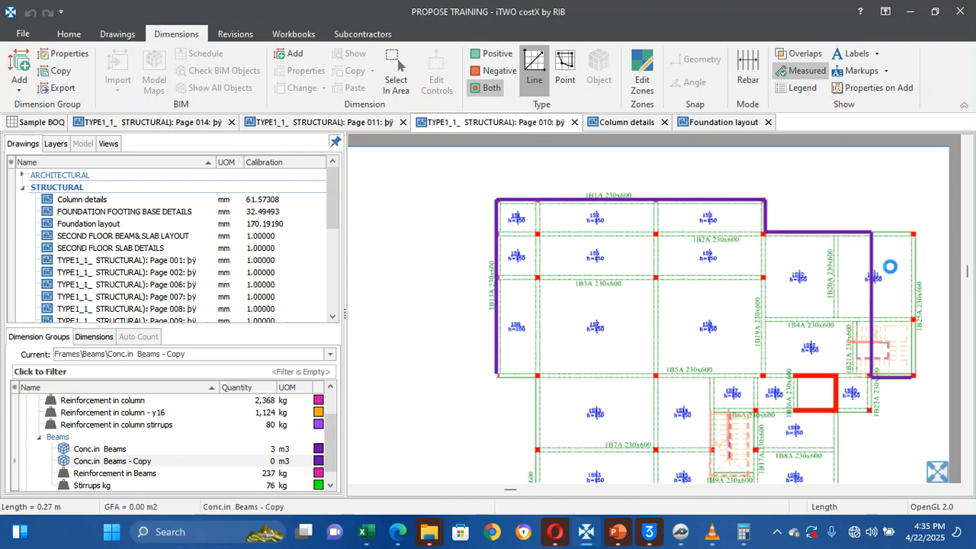
pyautogui.click(881, 270)
pyautogui.press('BackSpace')
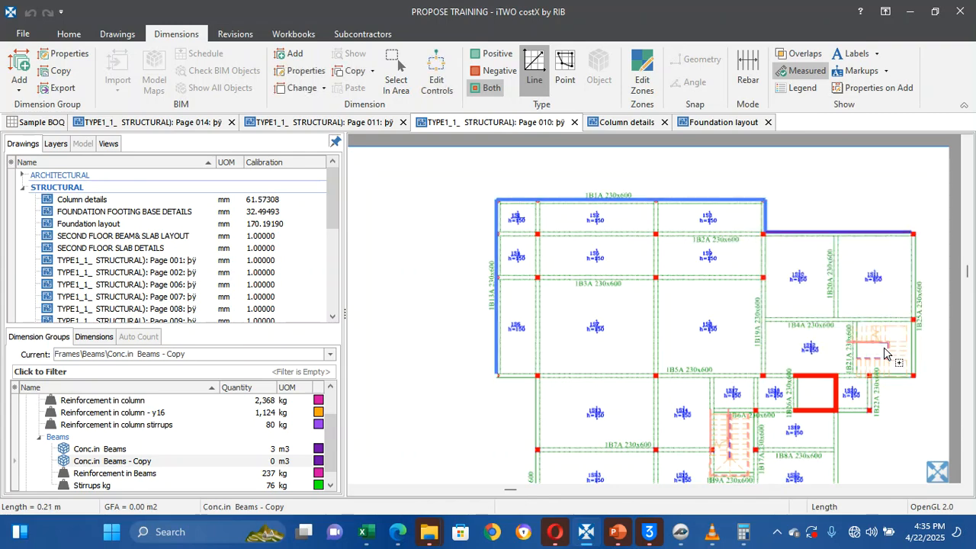
pyautogui.press('Escape')
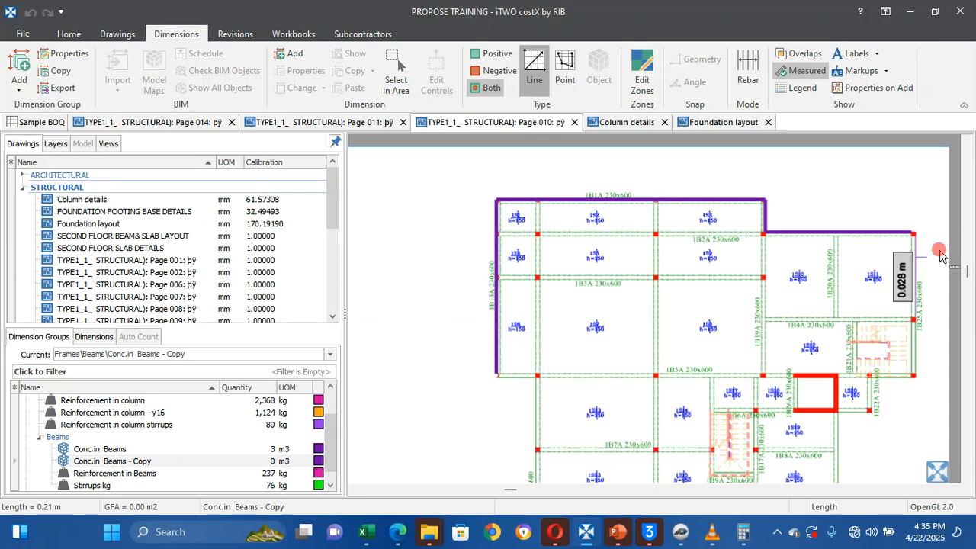
# Resume the perimeter line at slab 1S11's outer corner and extend it down beam 1B25A to the corner beside the staircase
pyautogui.rightClick(940, 256)
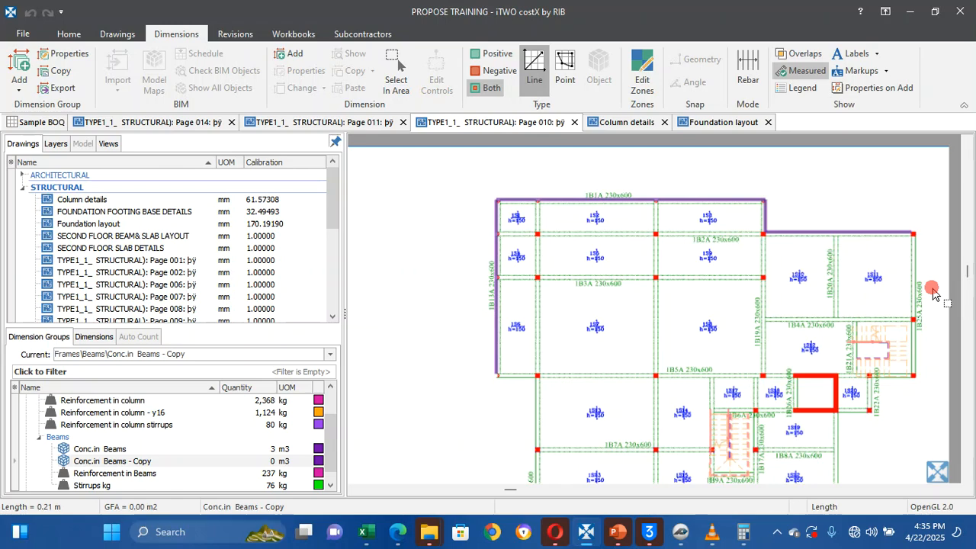
pyautogui.click(919, 221)
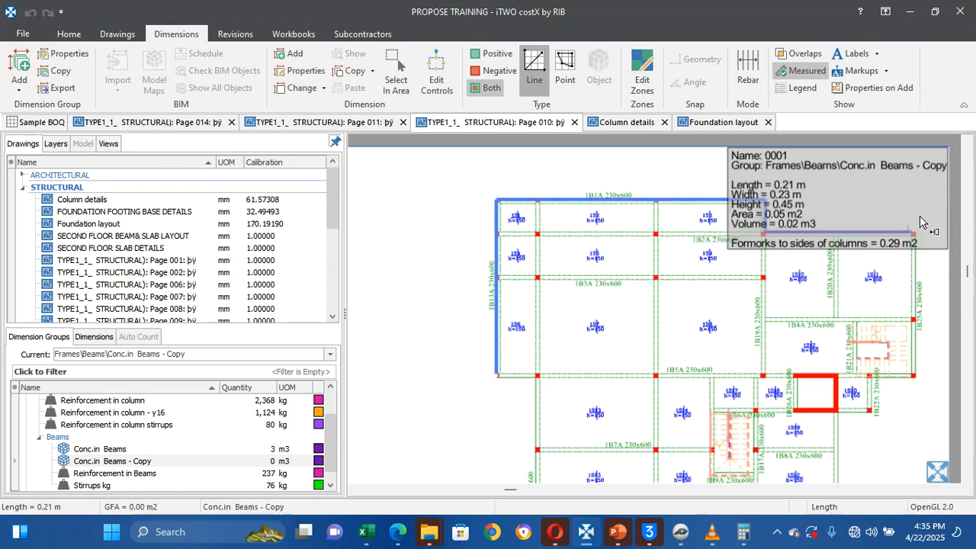
pyautogui.click(920, 223)
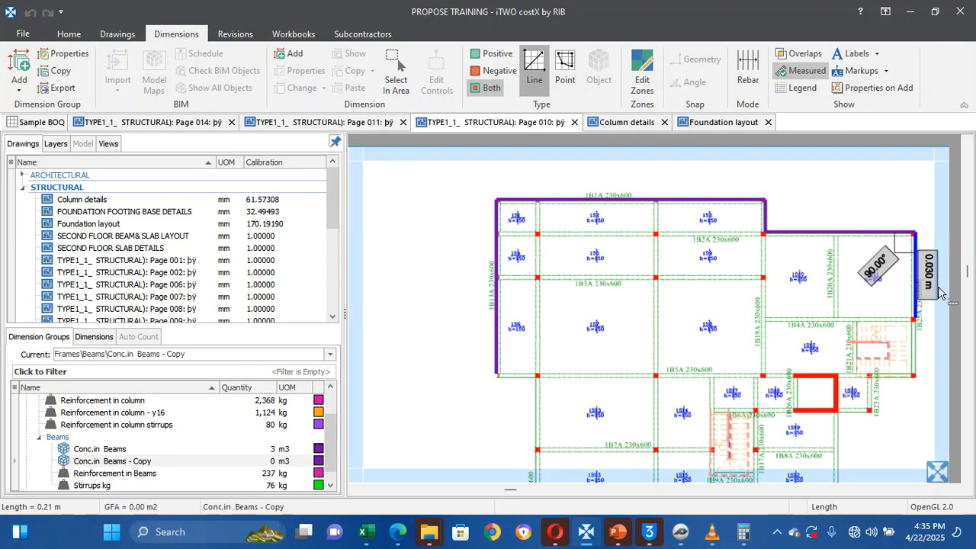
pyautogui.click(937, 375)
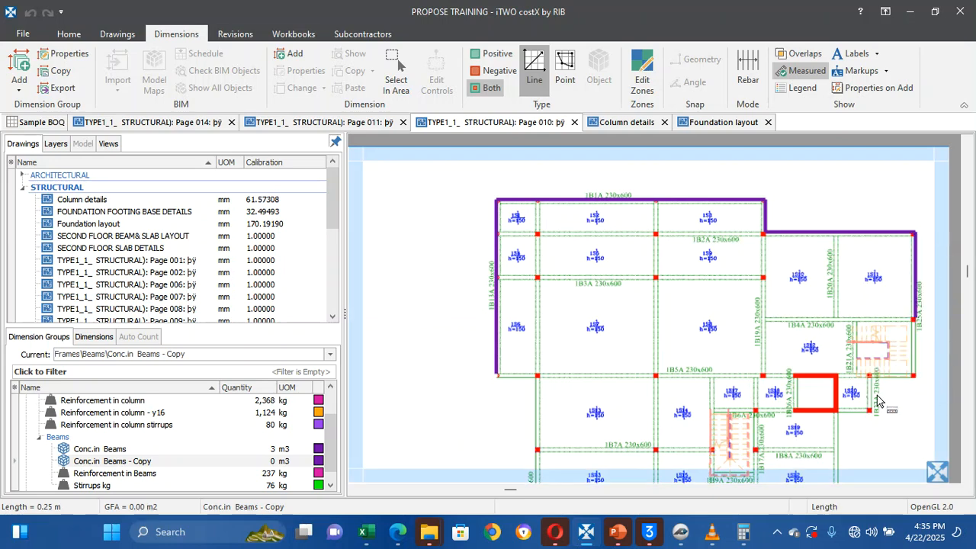
# Continue the perimeter line below the staircase, down beam 1B22A and under slab 1S20 to the edge of slab 1S19
pyautogui.scroll(3, 895, 379)
pyautogui.scroll(-2, 905, 381)
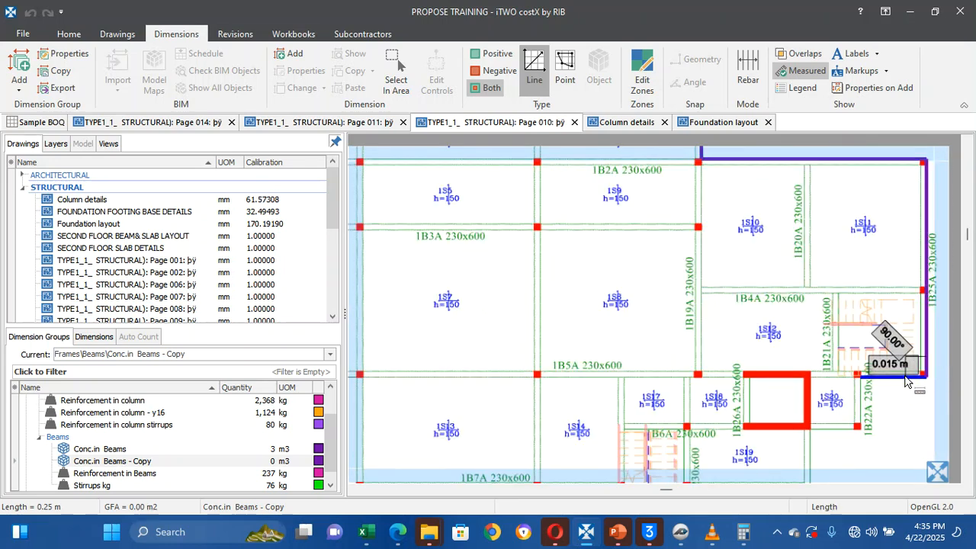
pyautogui.click(905, 381)
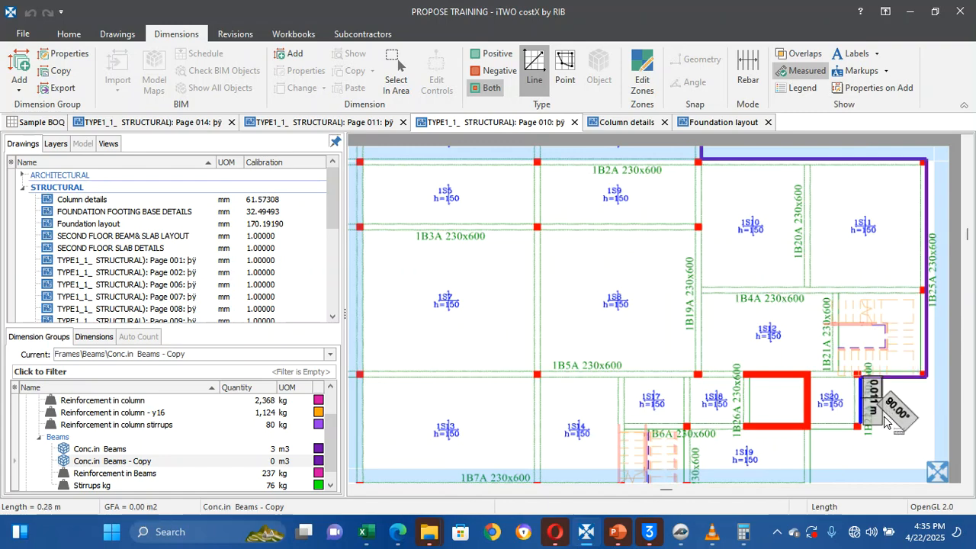
pyautogui.click(881, 408)
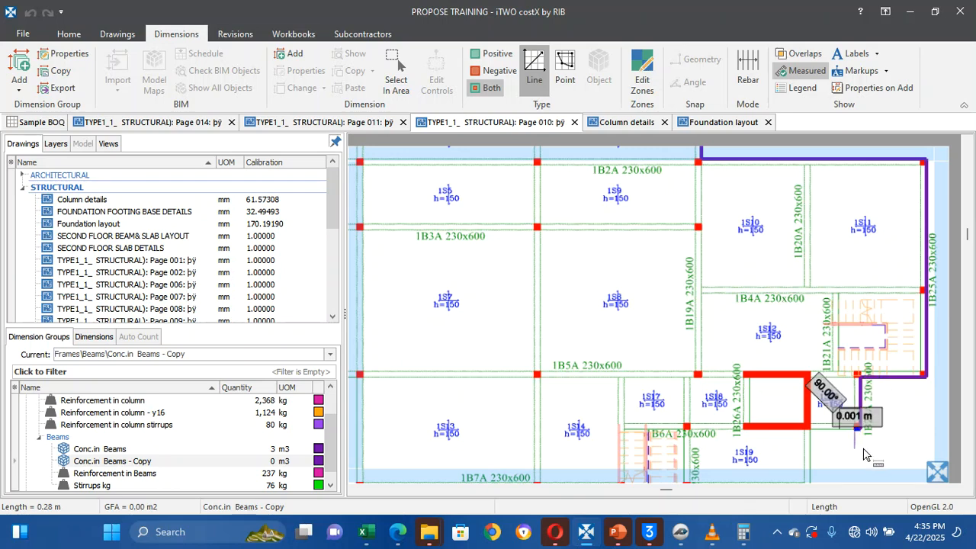
pyautogui.click(864, 453)
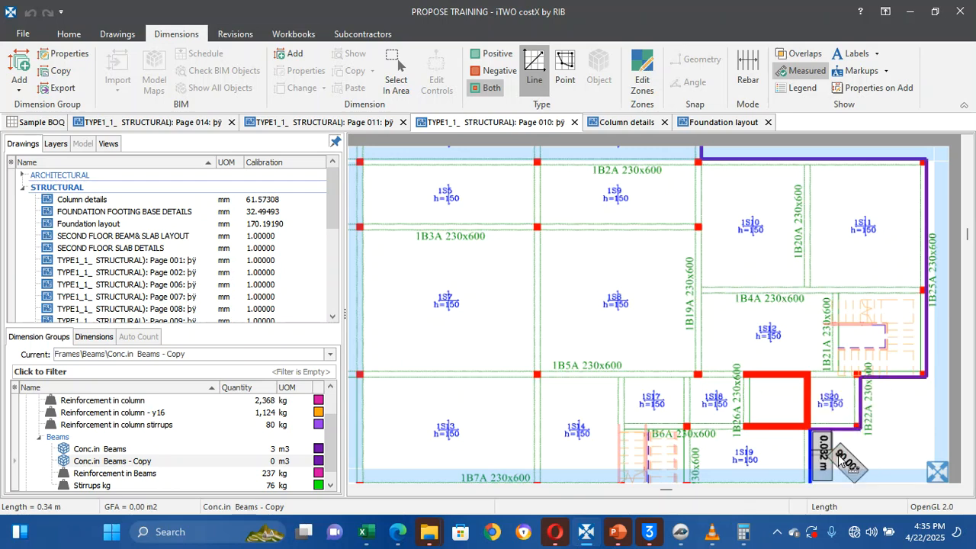
# Extend the perimeter line down past slabs 1S19 and 1S22, then across the upper edge of slab 1S28
pyautogui.scroll(-3, 839, 457)
pyautogui.click(840, 391)
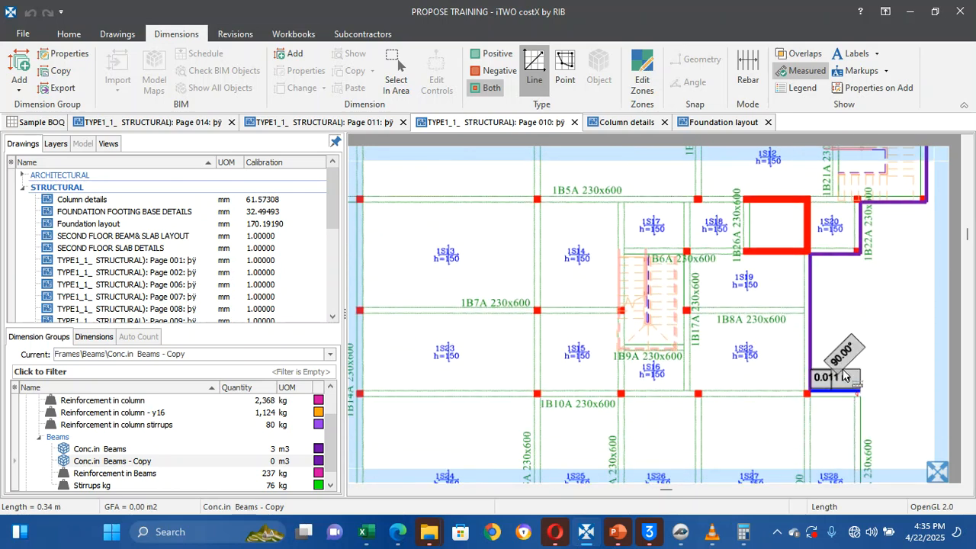
pyautogui.click(897, 385)
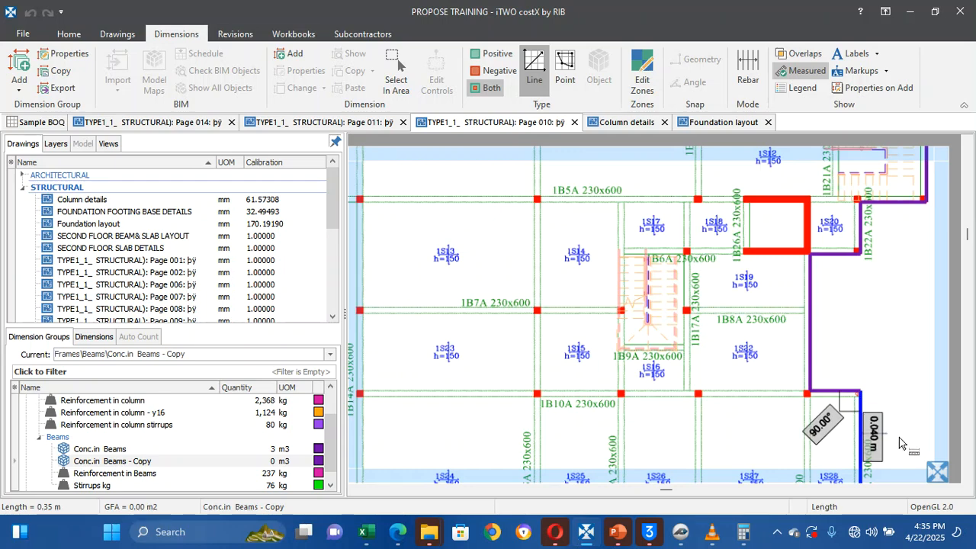
# Run the perimeter line down beam 1B24A, back under slab 1S28 and down the outer edge of slabs 1S29 and 1S30
pyautogui.scroll(-3, 898, 465)
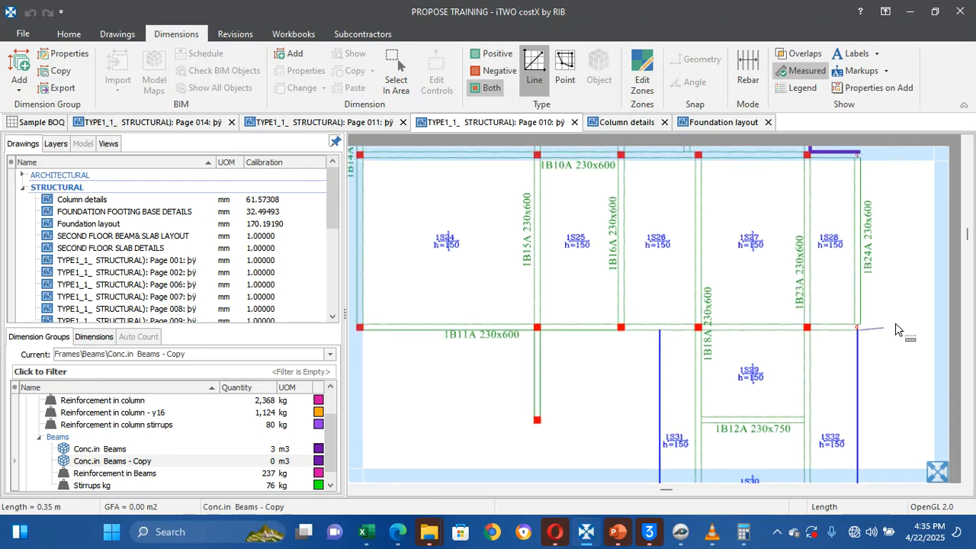
pyautogui.scroll(-2, 897, 474)
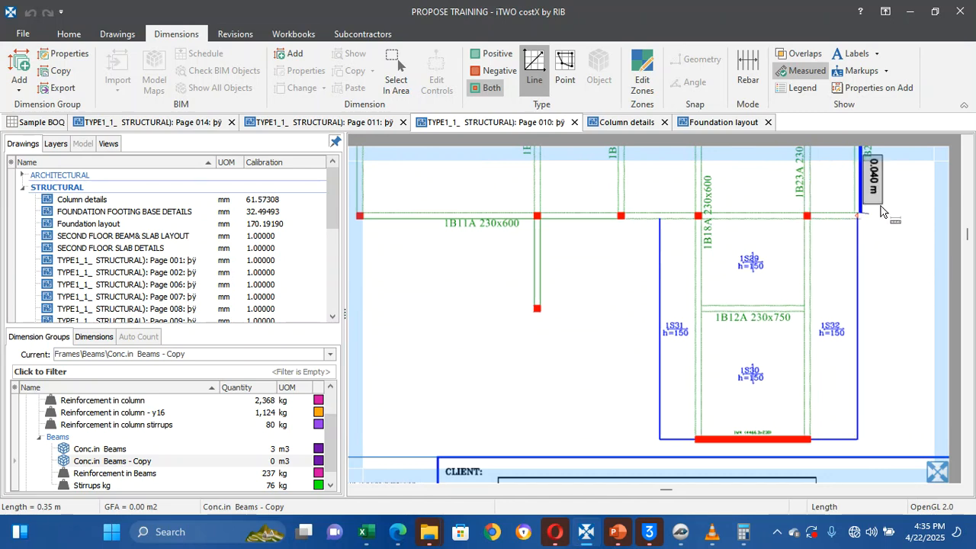
pyautogui.click(860, 219)
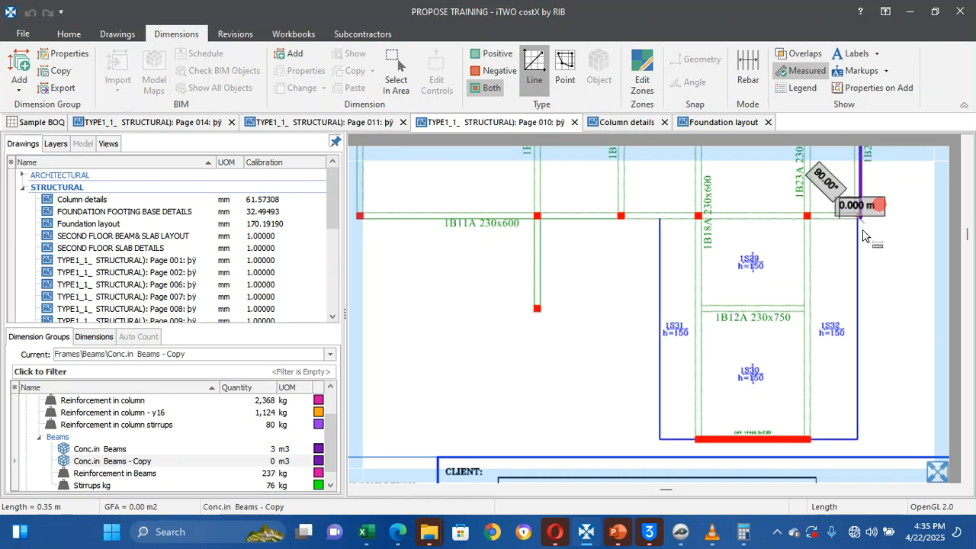
pyautogui.click(808, 218)
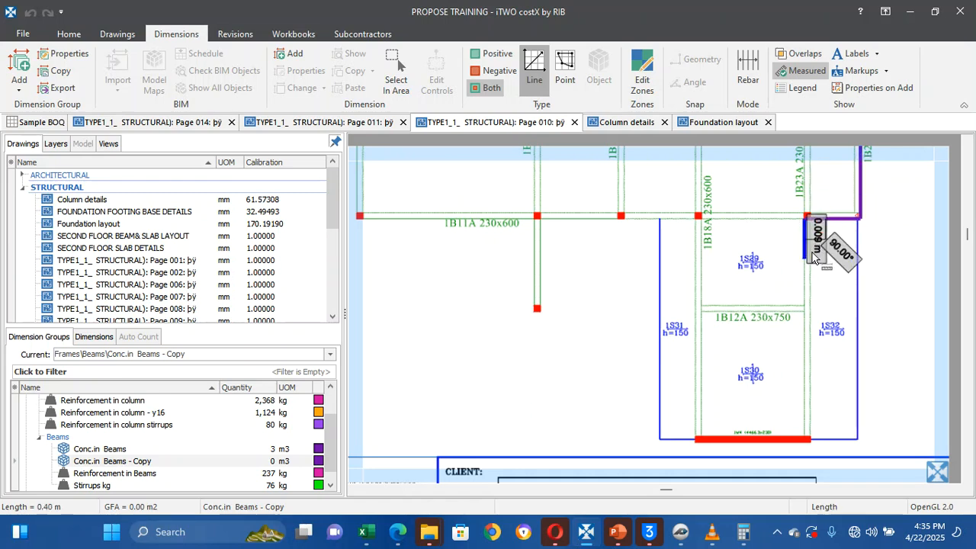
pyautogui.click(821, 436)
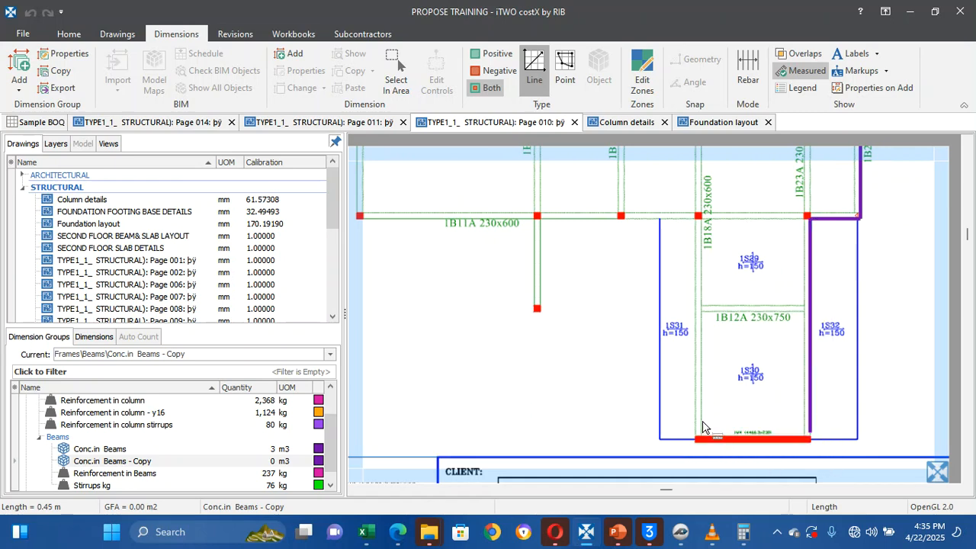
# End the current perimeter line at wall 1W4, at the lower edge of slab 1S30
pyautogui.scroll(2, 772, 445)
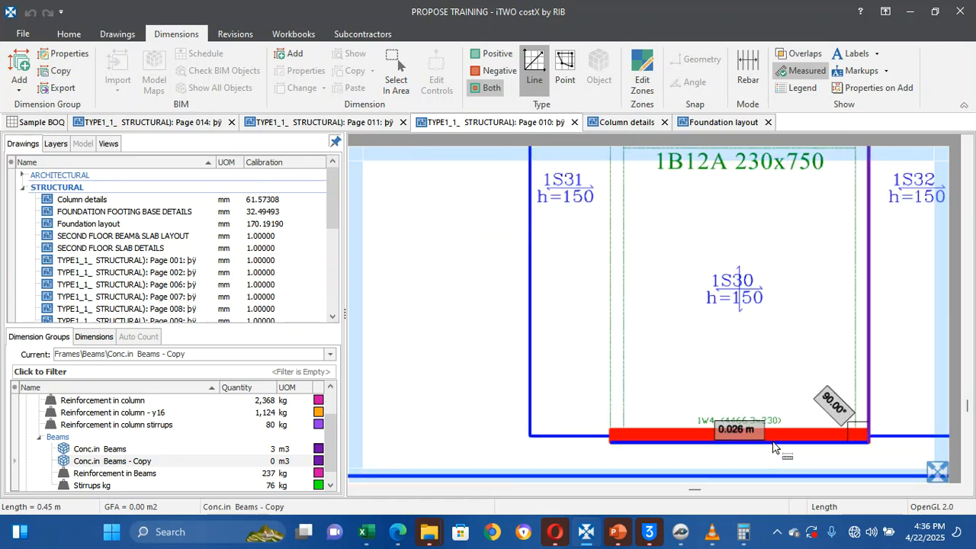
pyautogui.rightClick(774, 443)
pyautogui.scroll(1, 775, 448)
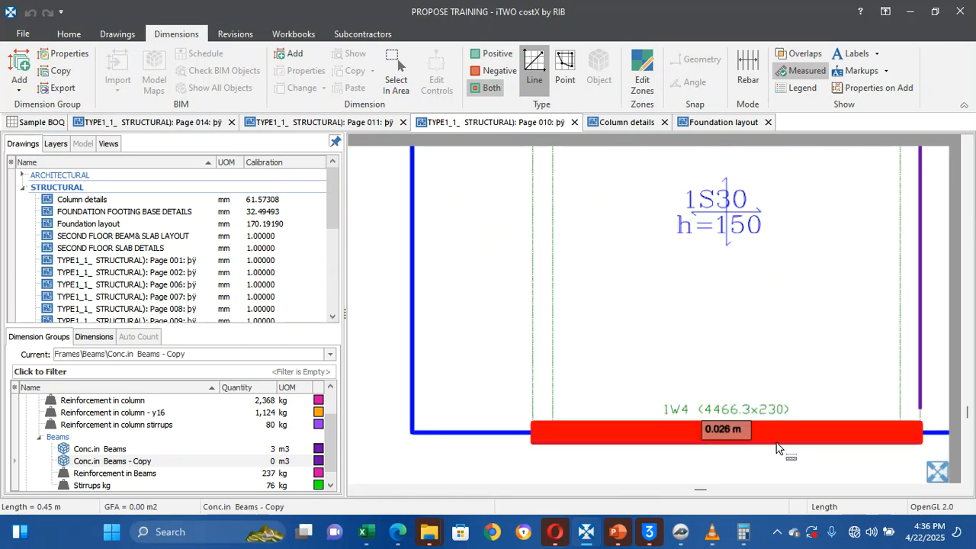
pyautogui.scroll(-4, 778, 448)
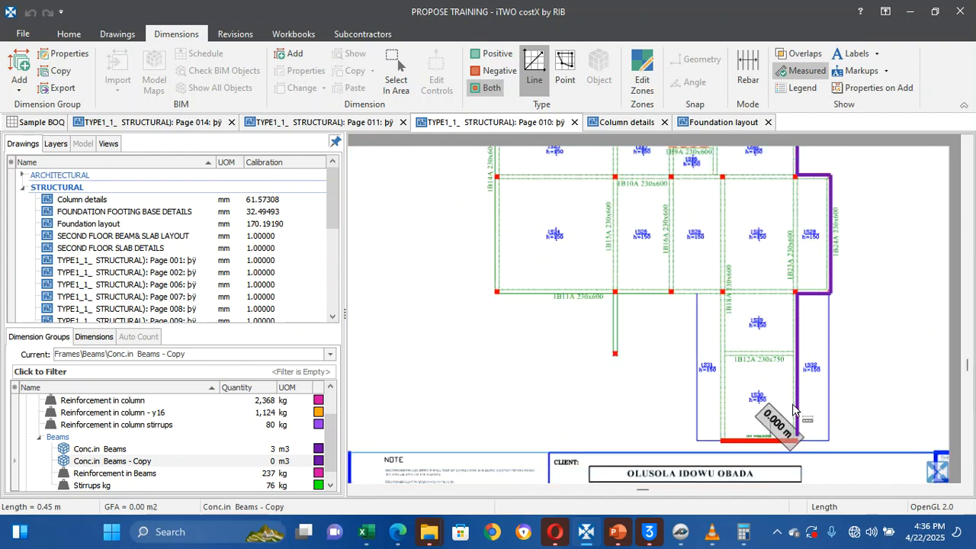
# Start a line on the outer edge of beam 1B18A beside slab 1S30 and bring it down to wall 1W4
pyautogui.click(704, 439)
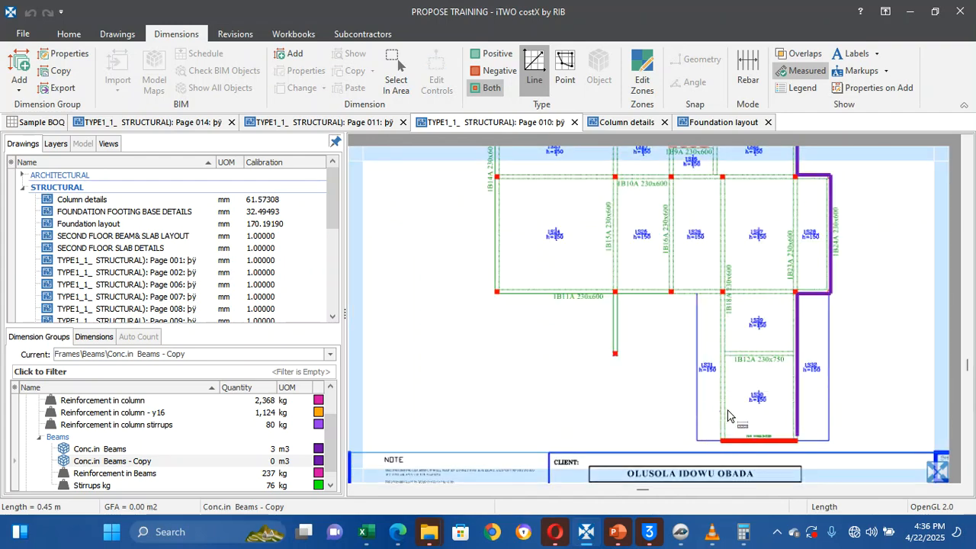
pyautogui.click(725, 411)
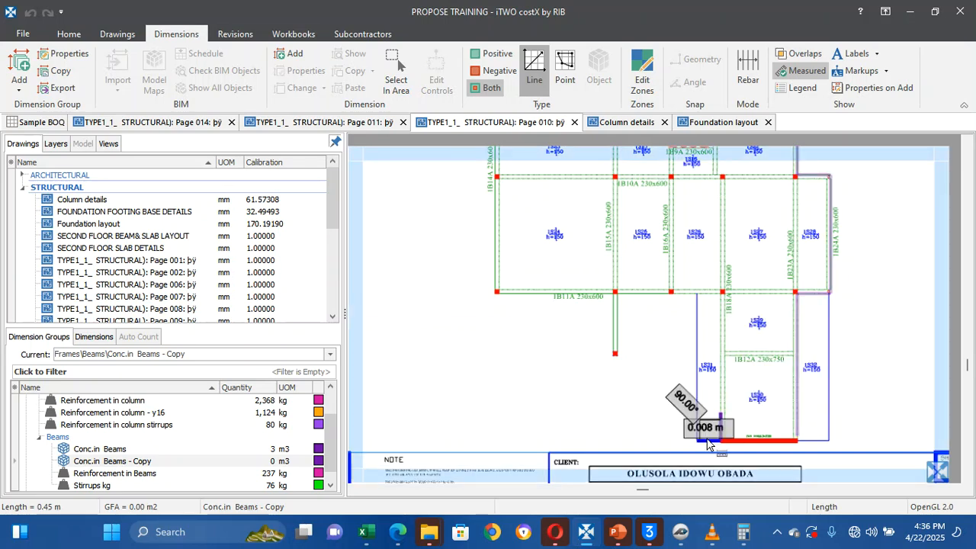
pyautogui.press('Escape')
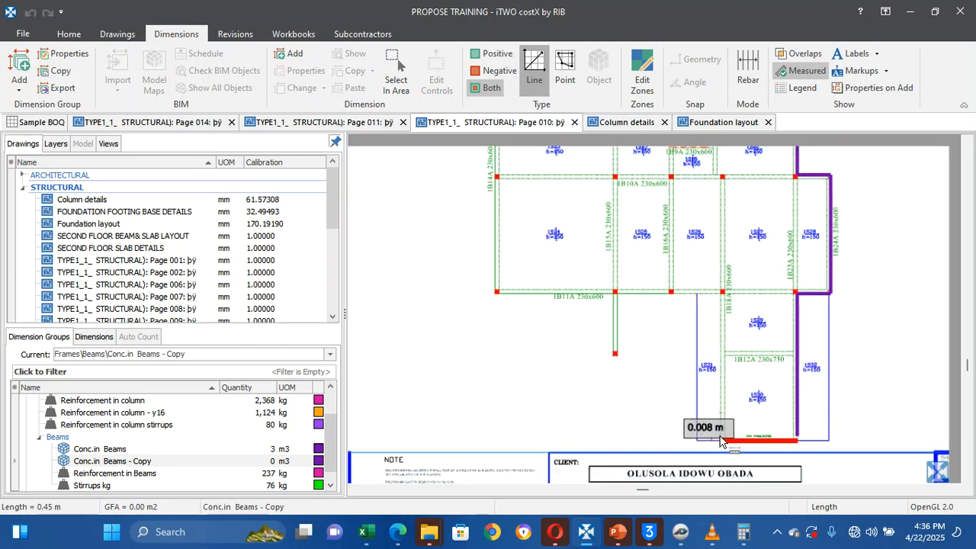
pyautogui.scroll(5, 720, 440)
pyautogui.click(774, 445)
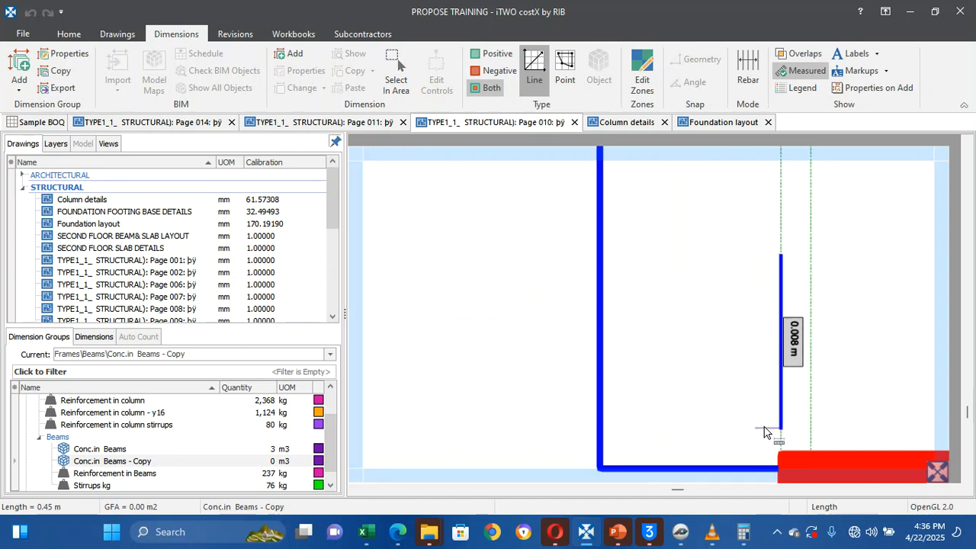
pyautogui.doubleClick(771, 456)
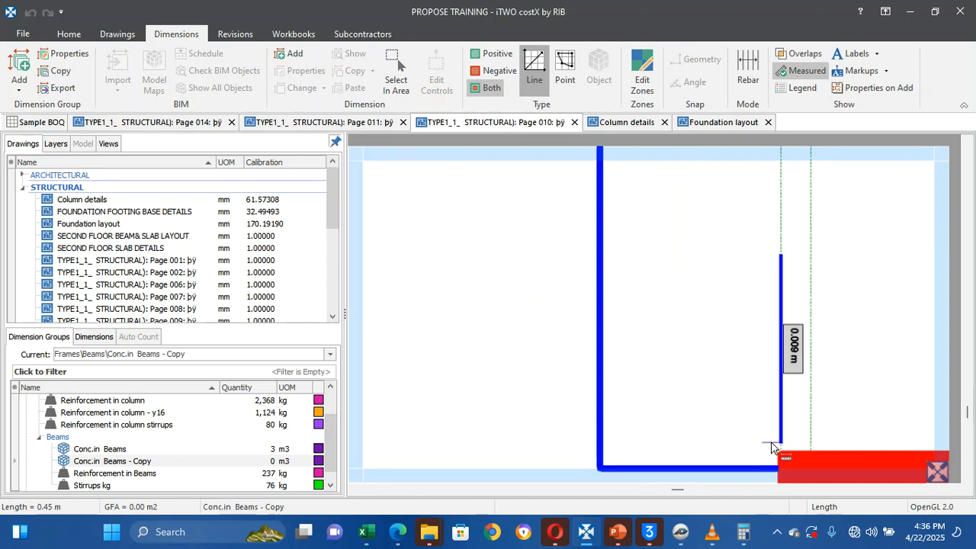
pyautogui.click(773, 450)
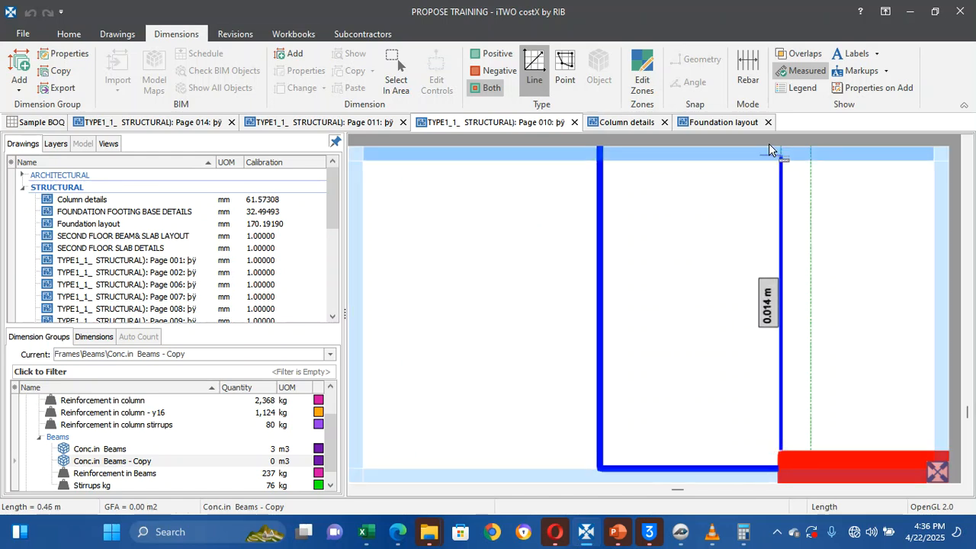
# Run the line up beam 1B18A and along beam 1B11A to the short projecting beam, ending it down that beam's side
pyautogui.scroll(-5, 768, 142)
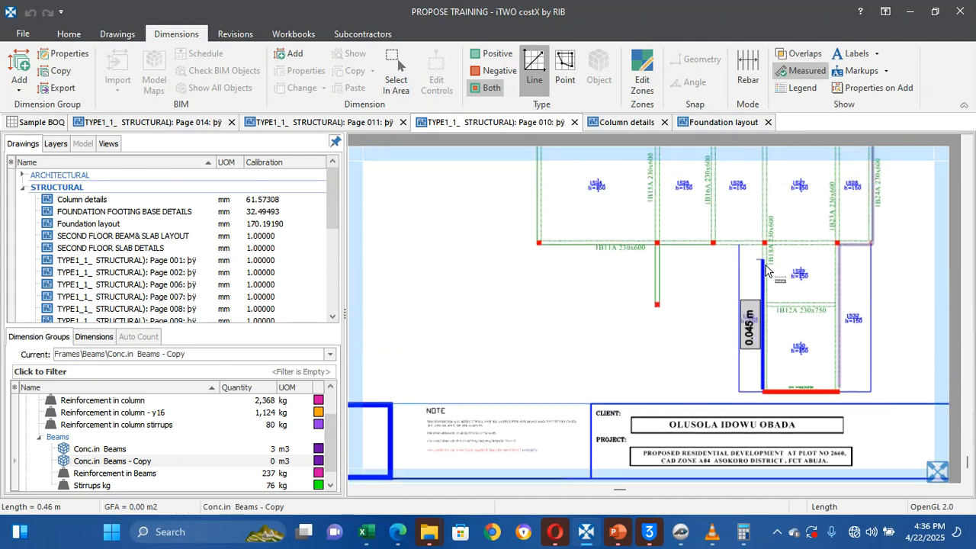
pyautogui.click(765, 245)
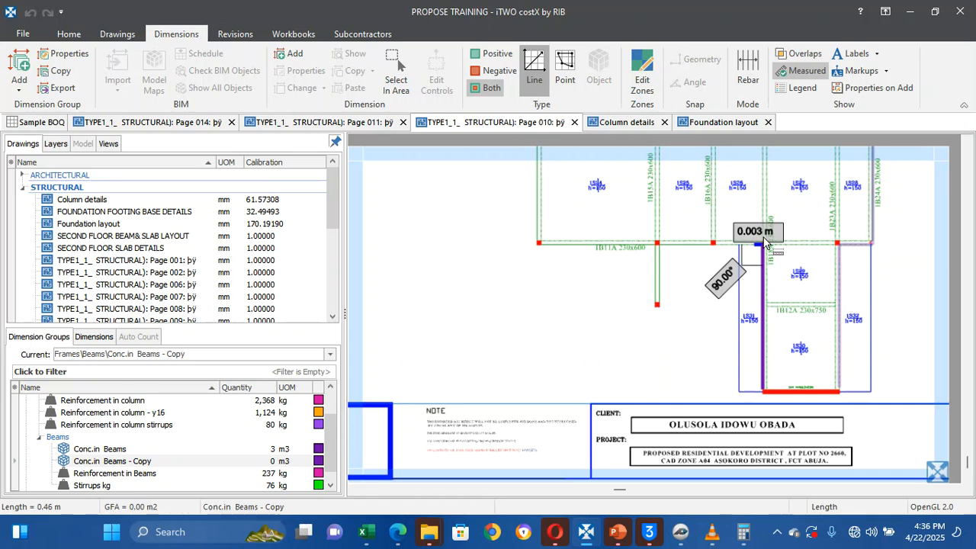
pyautogui.click(657, 245)
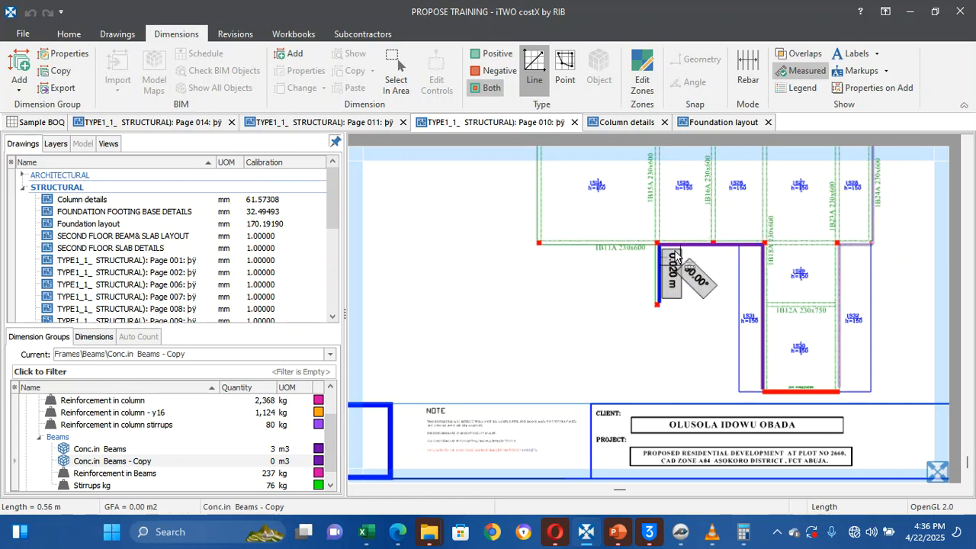
pyautogui.moveTo(667, 245); pyautogui.dragTo(683, 273)
pyautogui.rightClick(680, 283)
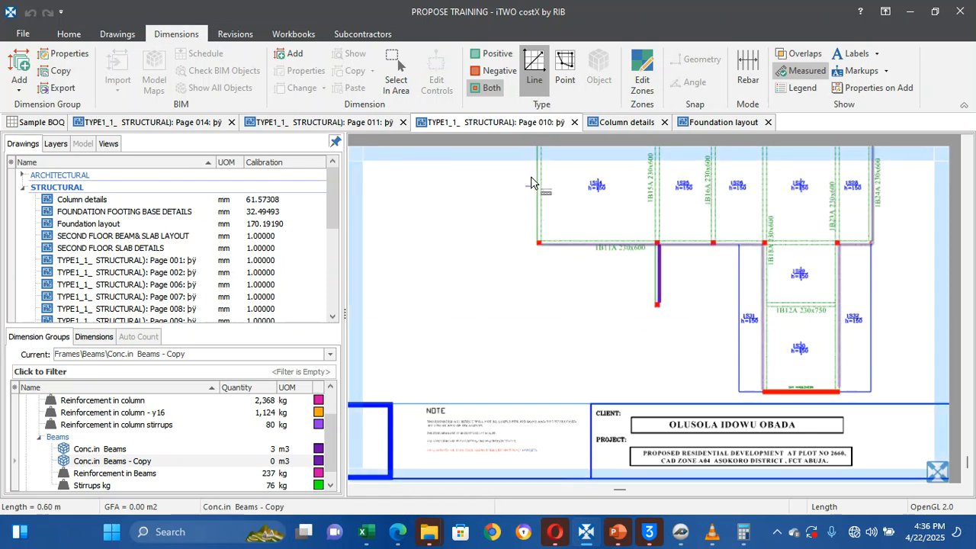
# Trace the outer edge of beam 1B14A from the 1B11A corner up to beam 1B5A, then across below slab 1S6
pyautogui.click(530, 180)
pyautogui.click(518, 187)
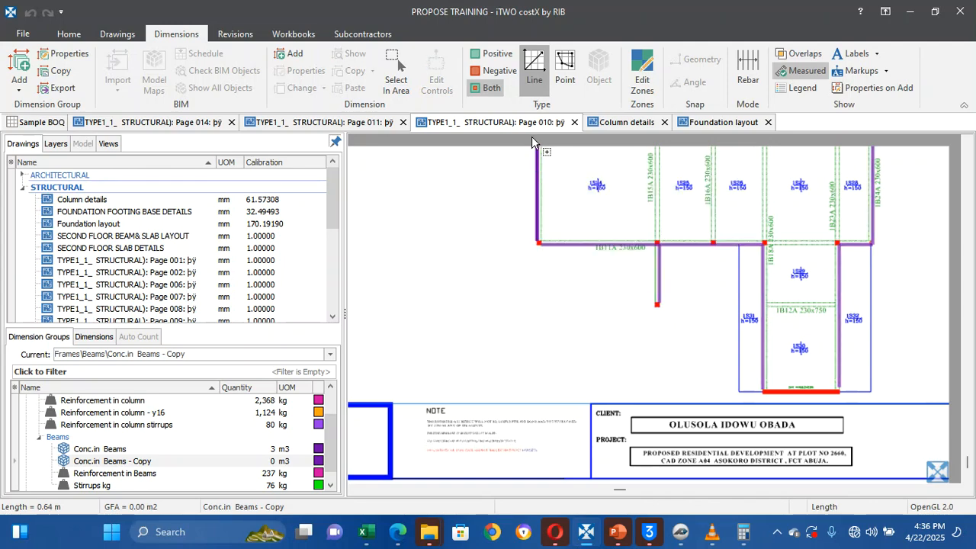
pyautogui.click(536, 156)
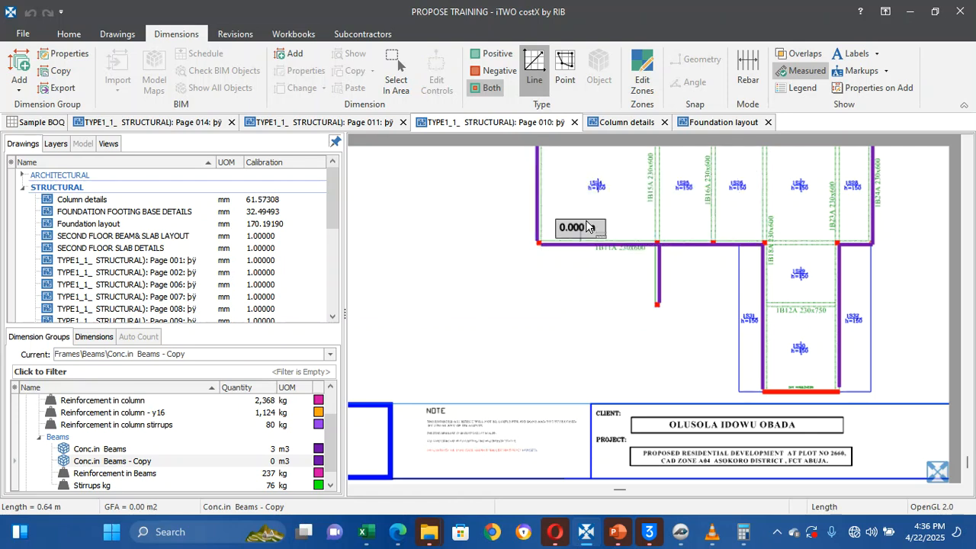
pyautogui.scroll(5, 587, 226)
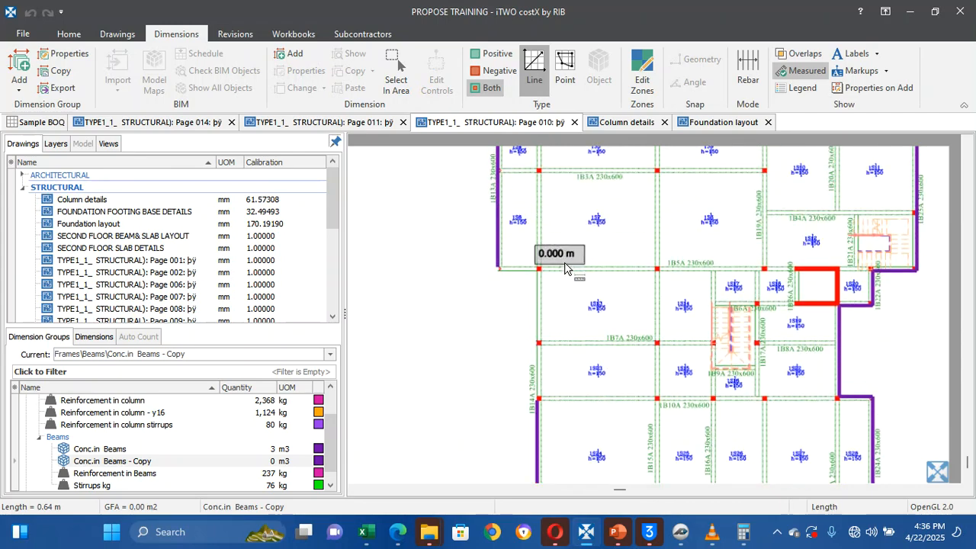
pyautogui.click(523, 336)
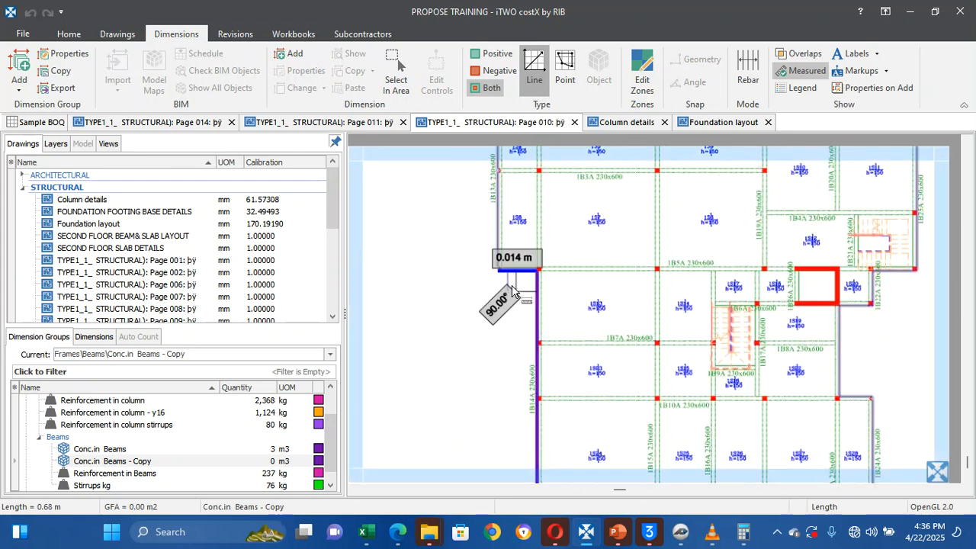
pyautogui.click(513, 290)
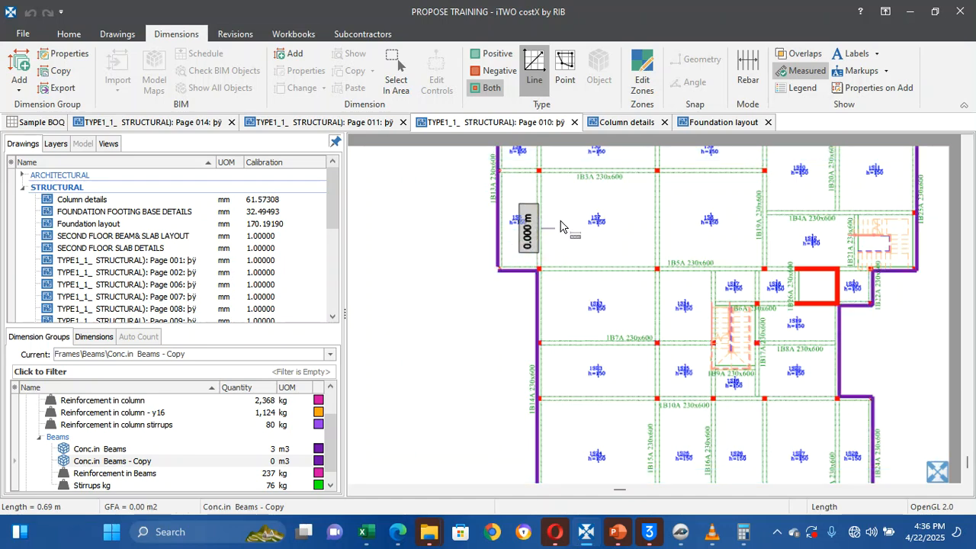
# Carry the line up between slabs 1S6 and 1S7 to beam 1B3A, then across slab 1S6's upper edge, and end it
pyautogui.scroll(3, 539, 263)
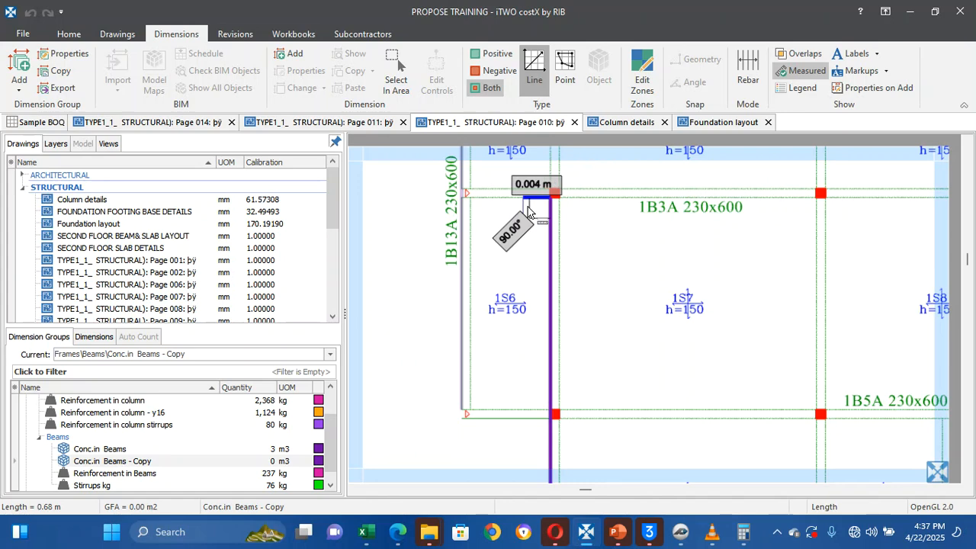
pyautogui.click(477, 197)
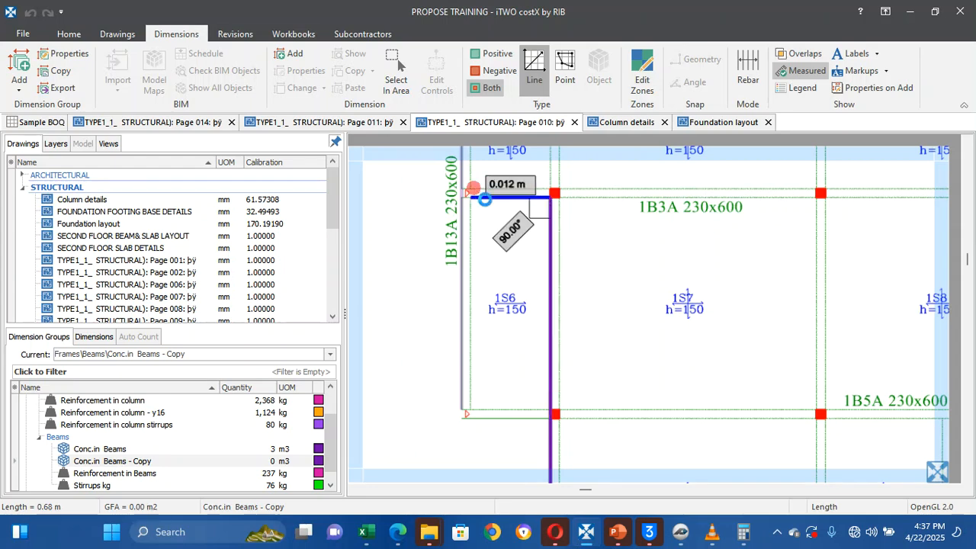
pyautogui.rightClick(479, 195)
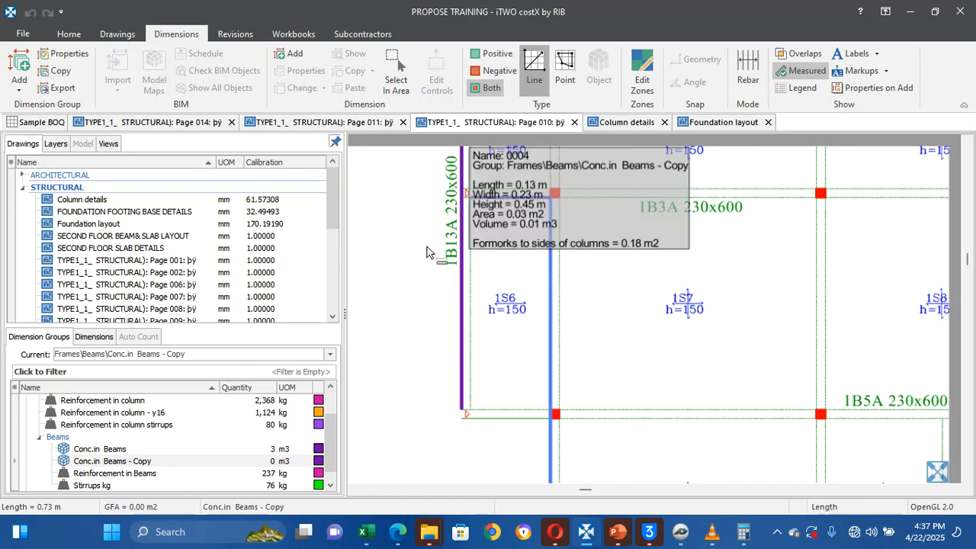
# Review the default dimensions, custom quantities and measured-dimension formulas of the Conc.in Beams - Copy group without changing them
pyautogui.rightClick(290, 464)
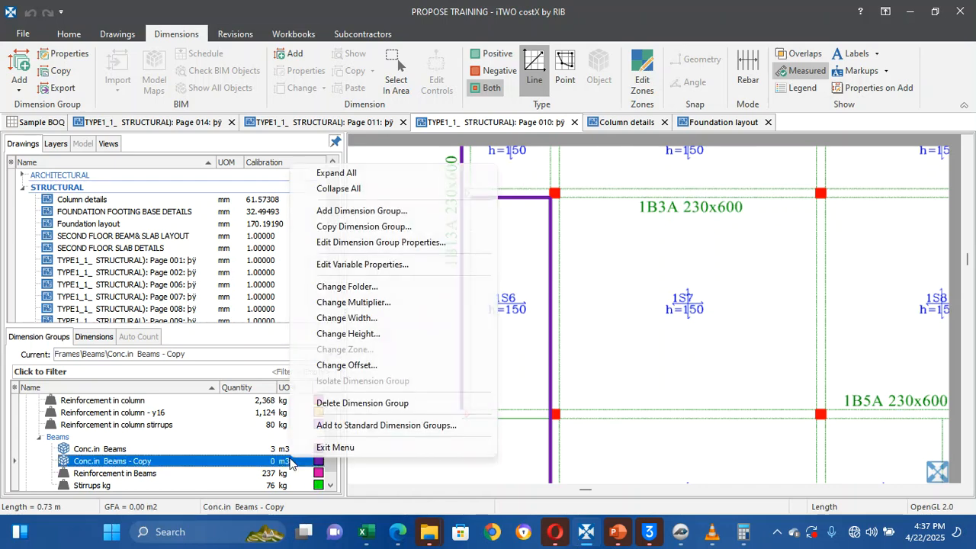
pyautogui.click(362, 242)
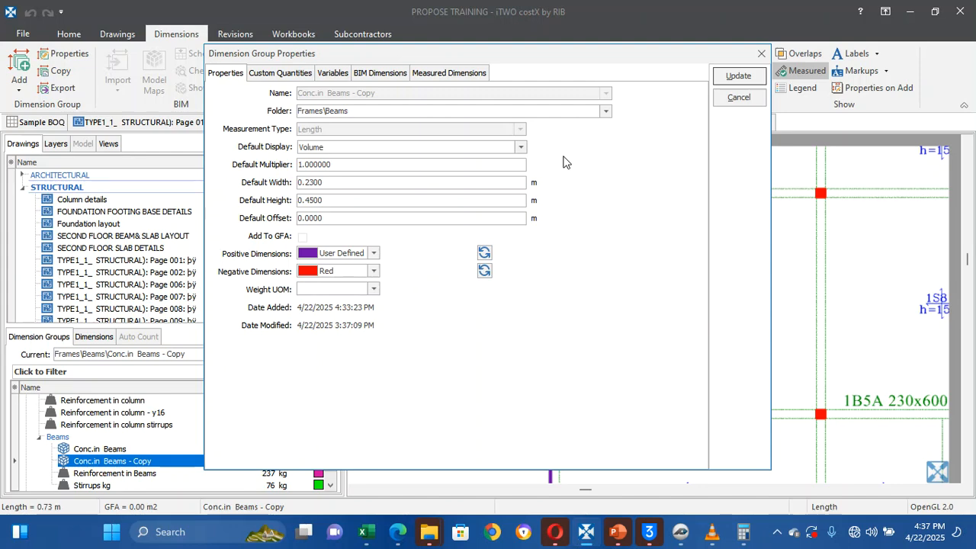
pyautogui.click(454, 72)
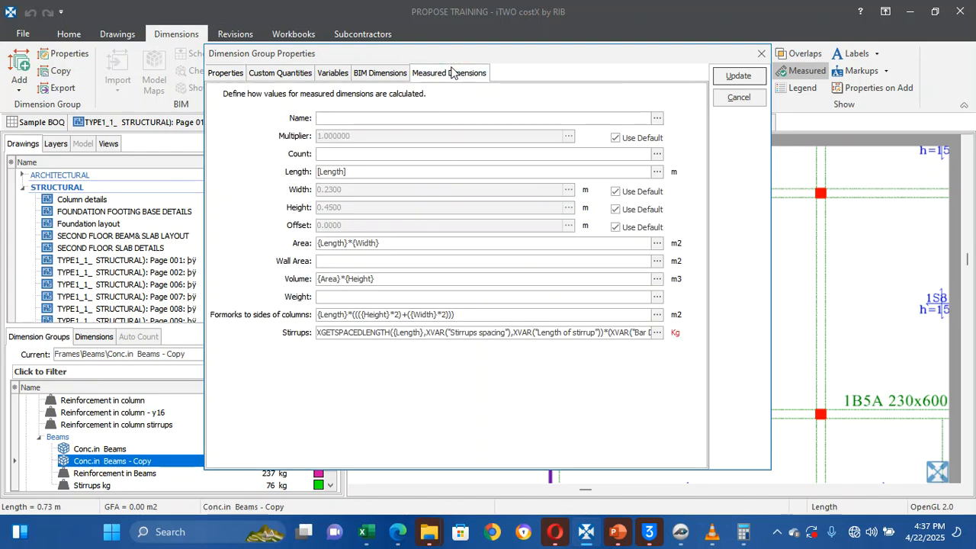
pyautogui.click(276, 73)
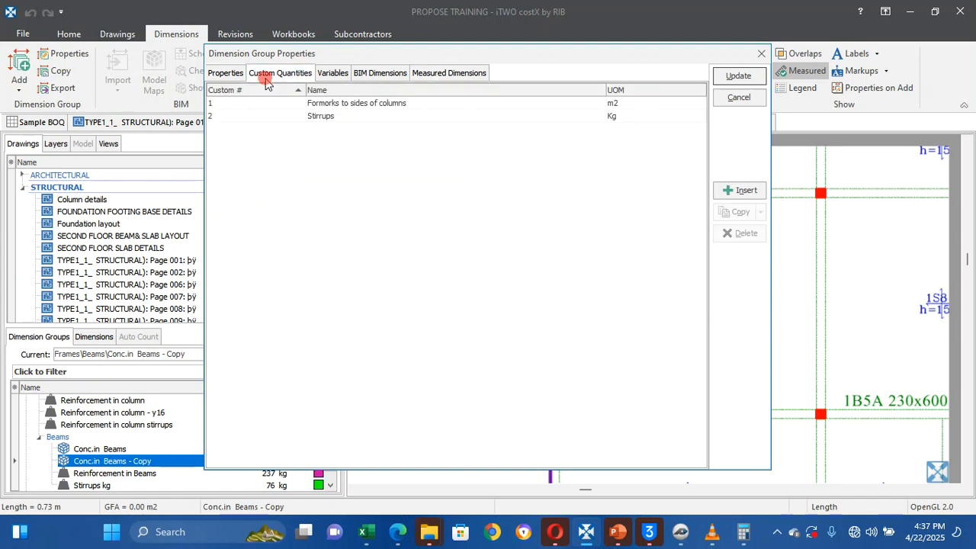
pyautogui.click(223, 73)
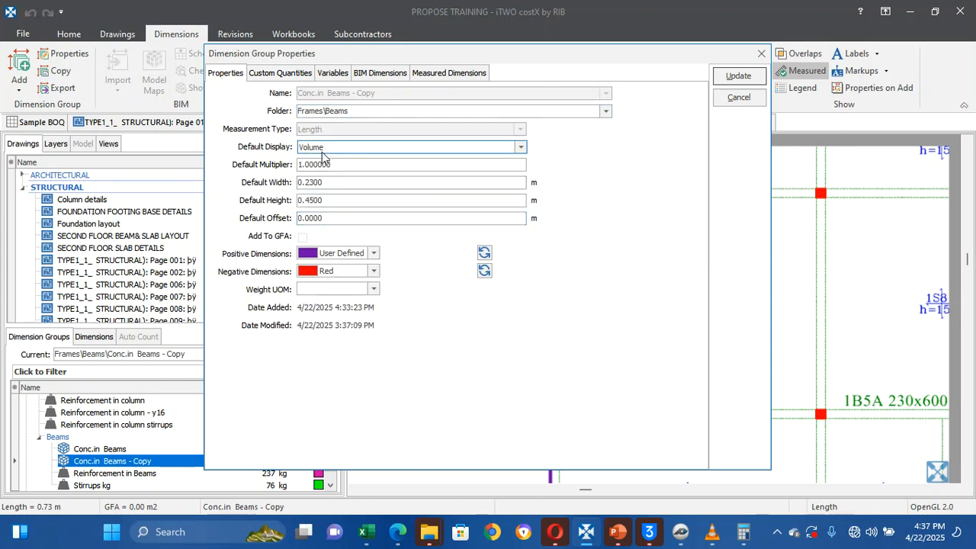
pyautogui.click(738, 97)
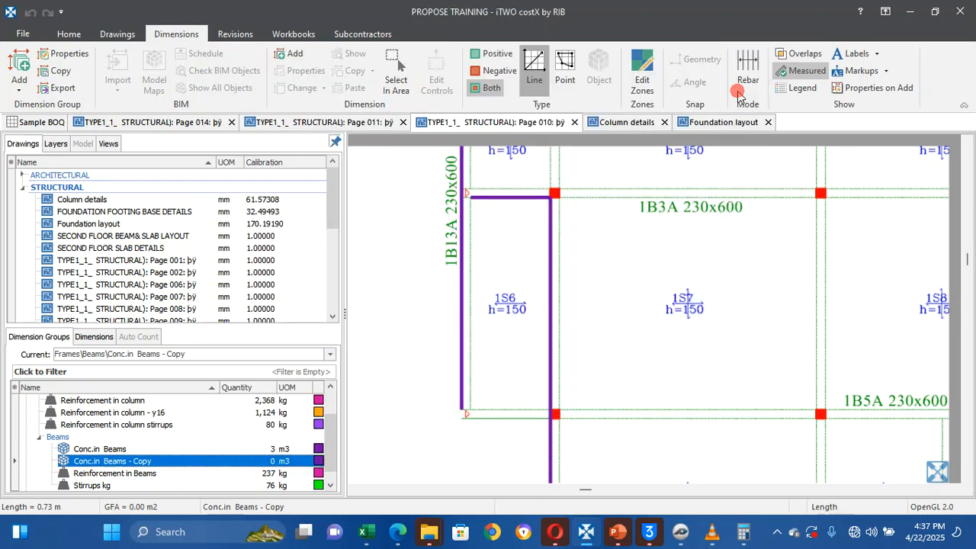
# Compare the default properties of Conc.in Beams - Copy with those of Conc.in Beams, and make the copy the current group again
pyautogui.moveTo(287, 467)
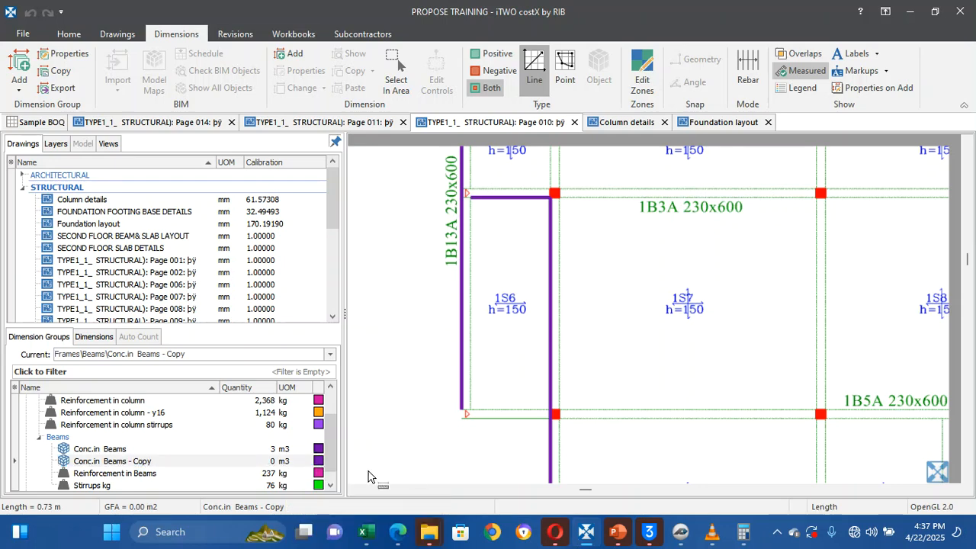
pyautogui.doubleClick(262, 464)
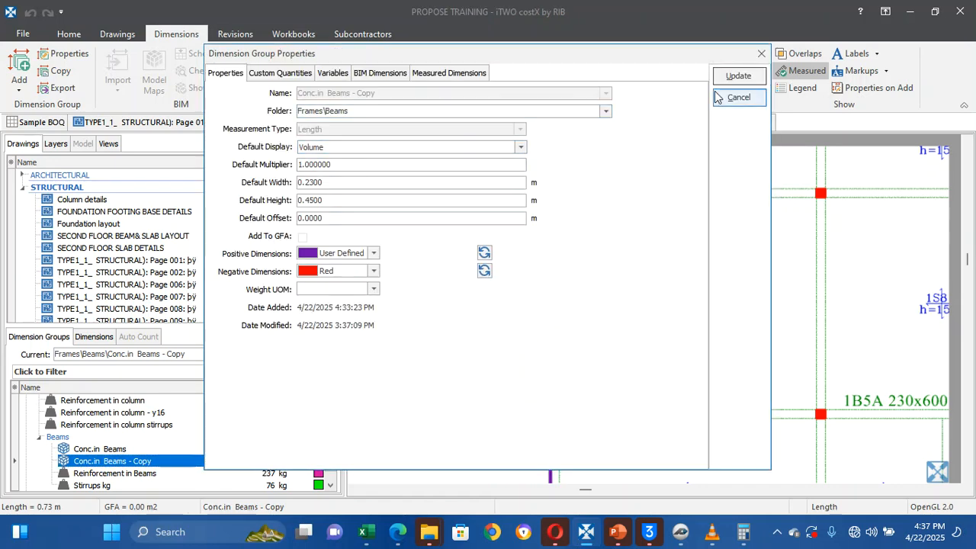
pyautogui.click(736, 97)
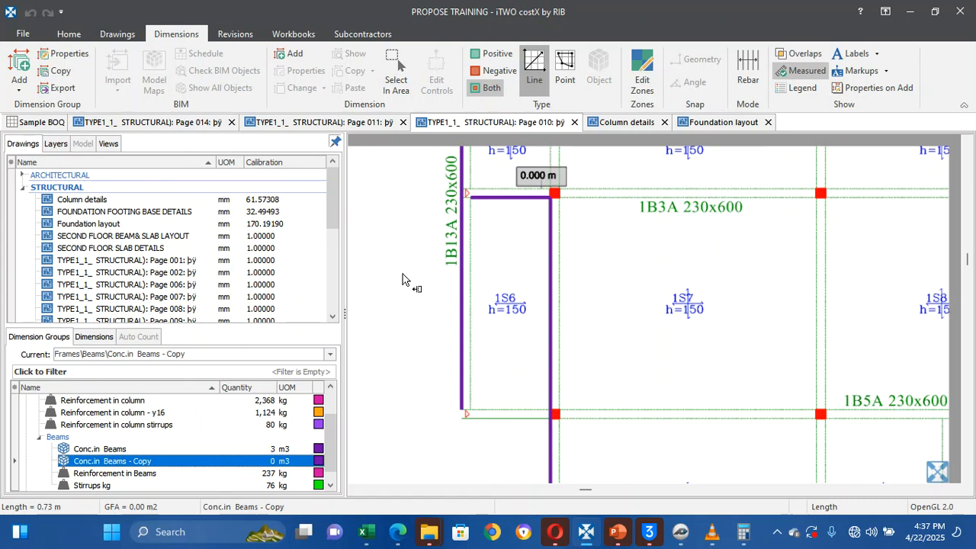
pyautogui.click(232, 449)
pyautogui.doubleClick(233, 451)
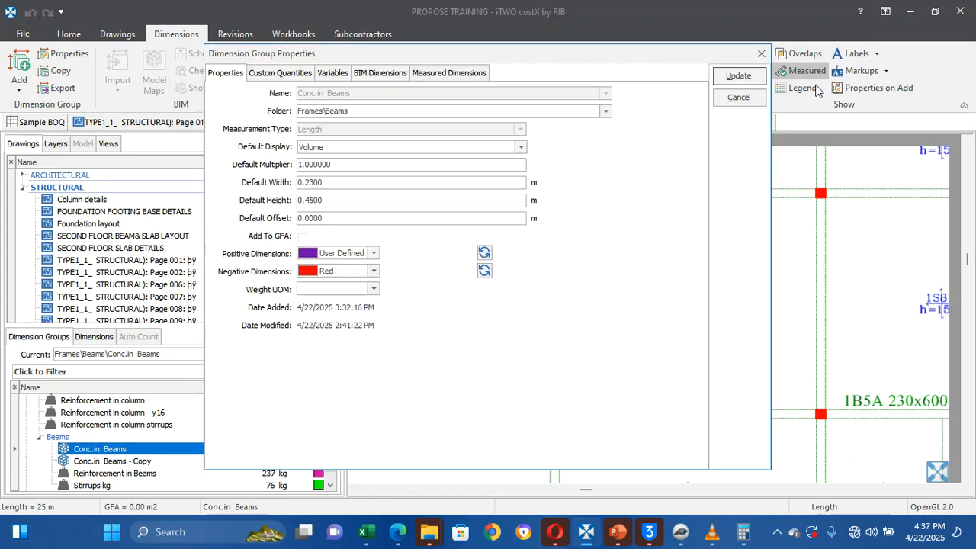
pyautogui.click(747, 99)
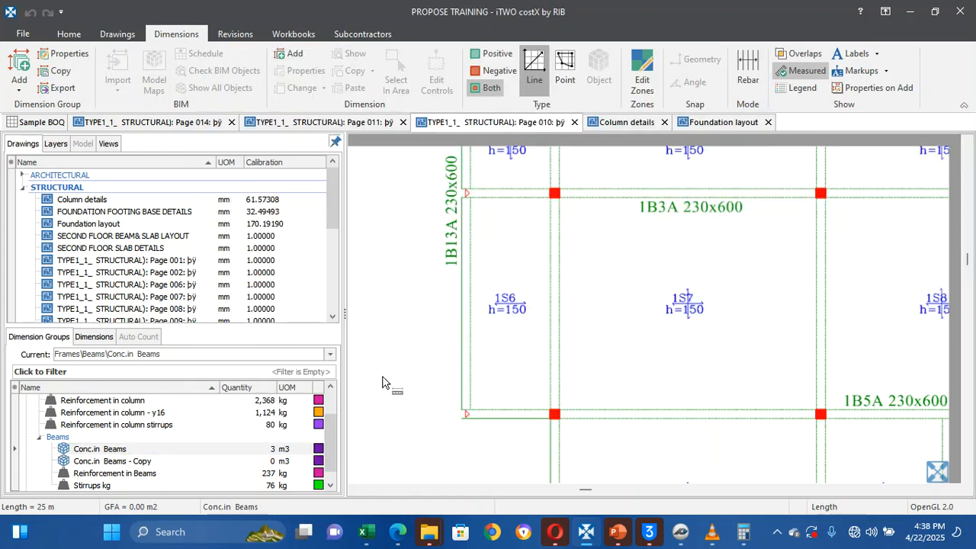
pyautogui.click(229, 461)
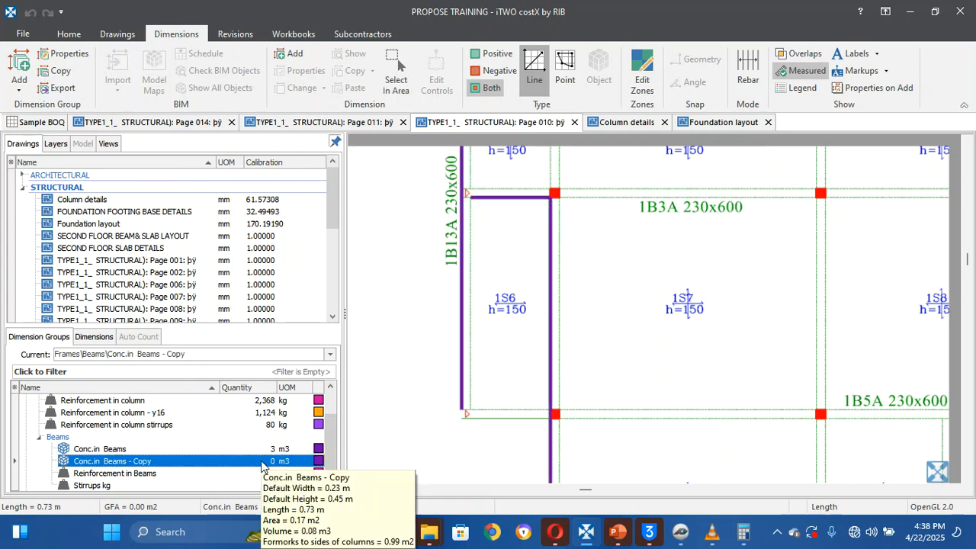
pyautogui.scroll(-5, 819, 385)
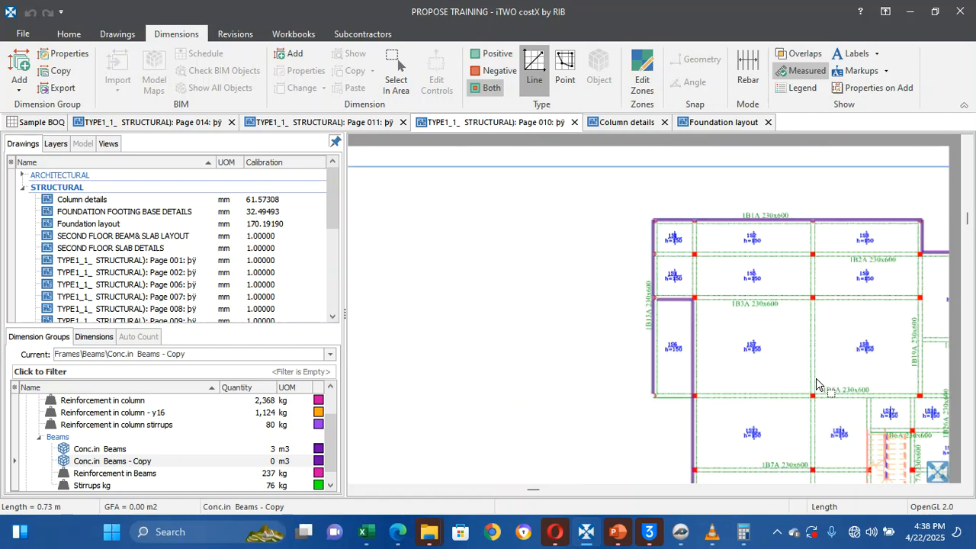
pyautogui.scroll(2, 817, 384)
pyautogui.press('Down')
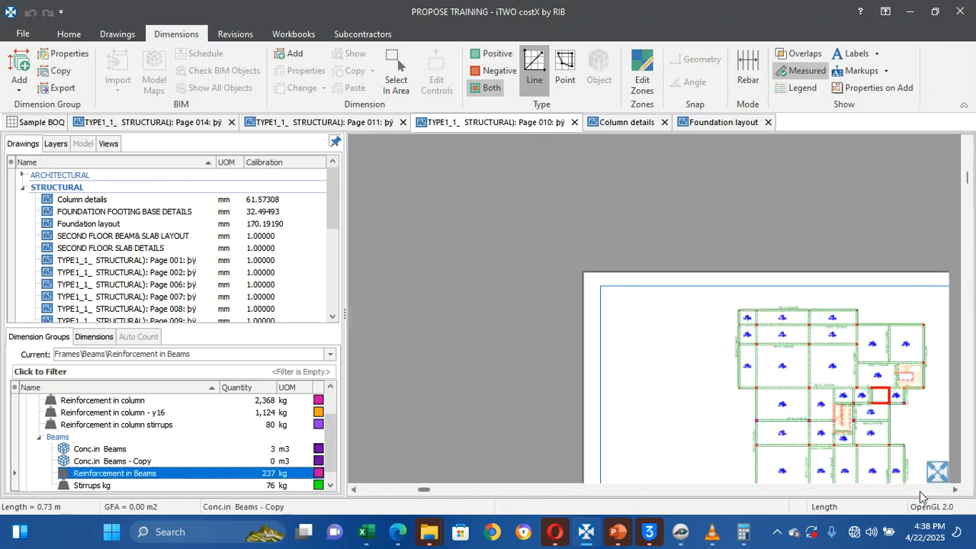
# Make Conc.in Beams - Copy the current group and examine the measurements of its traced beams across the first floor layout
pyautogui.press('Down')
pyautogui.press('Down')
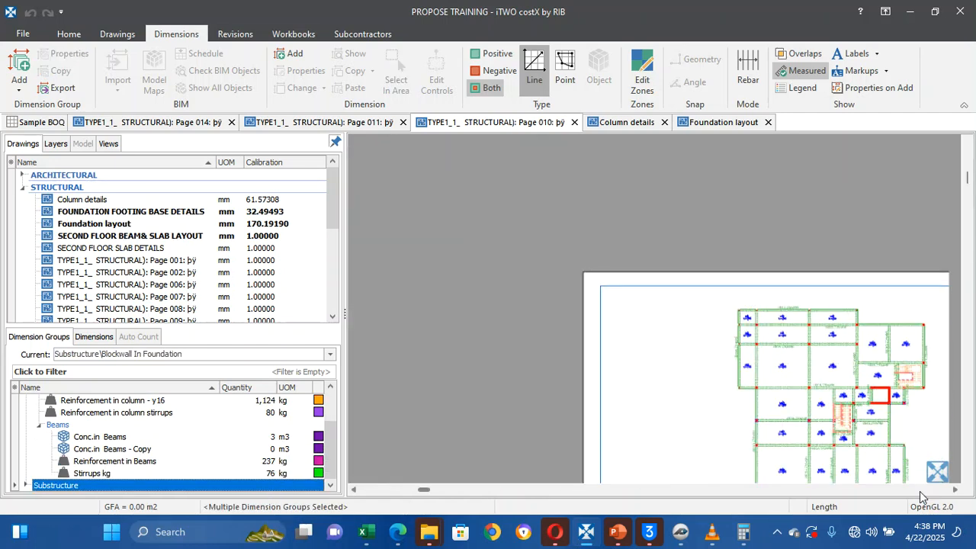
pyautogui.click(245, 461)
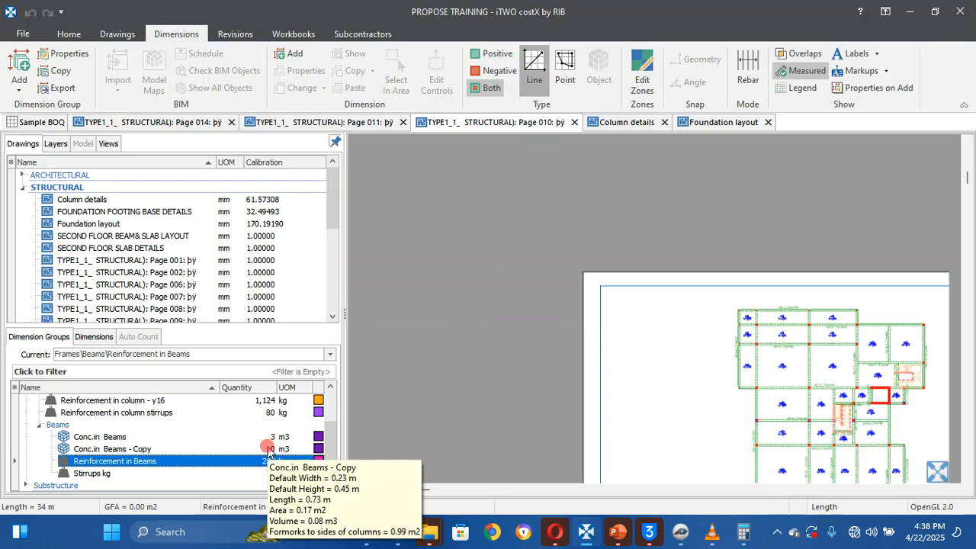
pyautogui.click(268, 450)
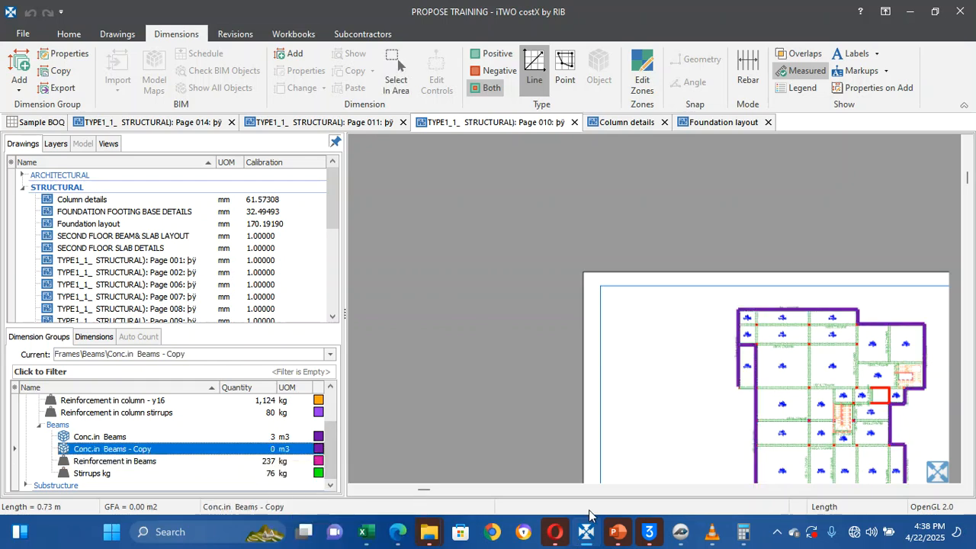
pyautogui.moveTo(753, 431)
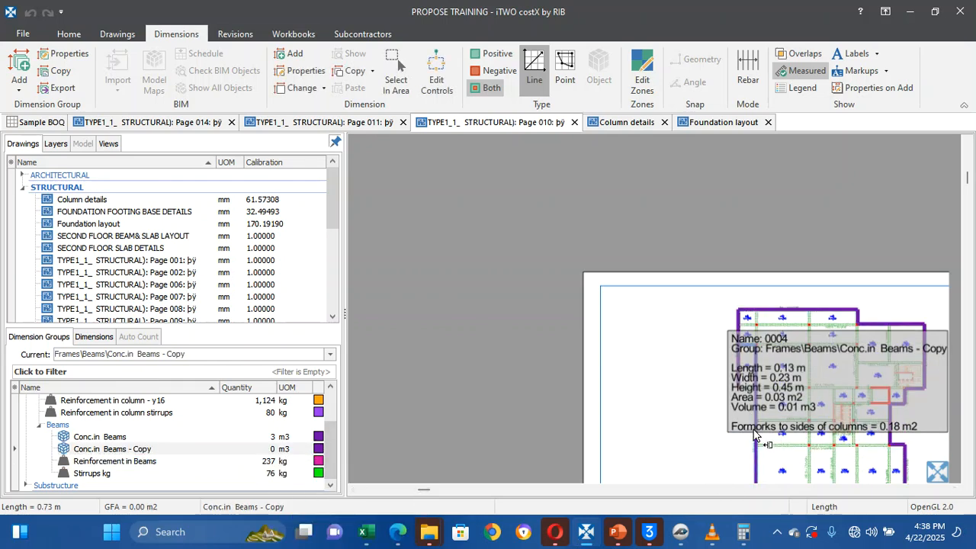
pyautogui.press('Right')
pyautogui.press('Right')
pyautogui.press('Right')
pyautogui.press('Right')
pyautogui.press('Right')
pyautogui.press('Down')
pyautogui.press('Down')
pyautogui.press('Down')
pyautogui.press('Down')
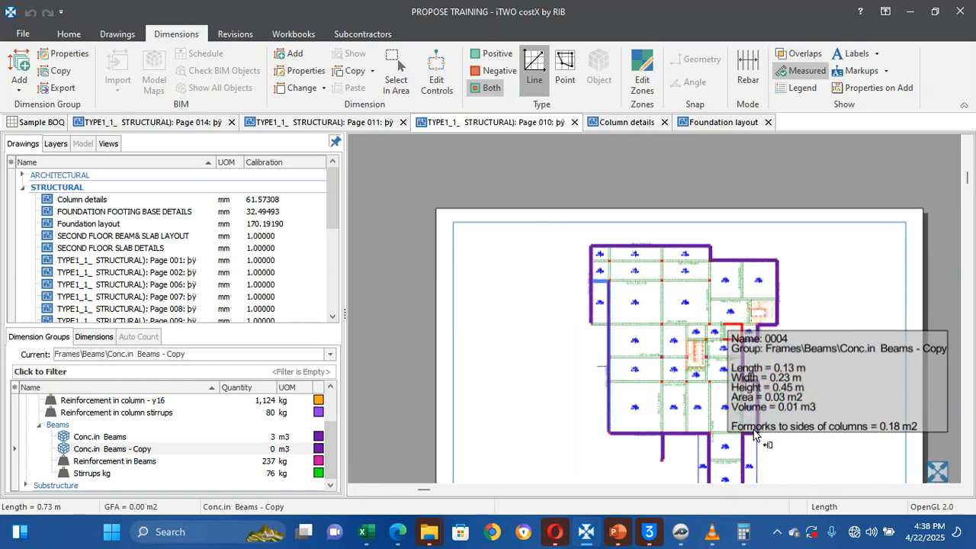
pyautogui.press('Down')
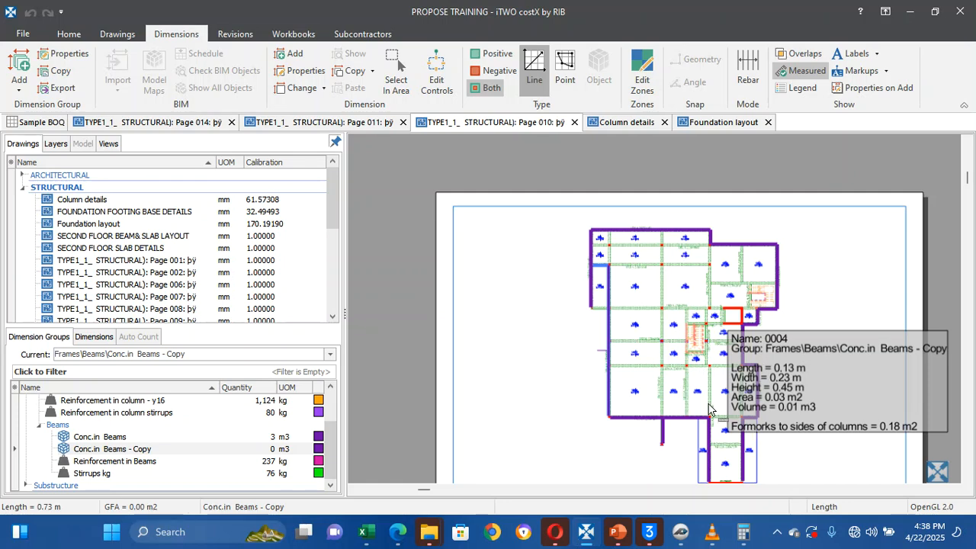
# Inspect the traced perimeter's dimension details, then review the default properties of Conc.in Beams - Copy without changing them
pyautogui.click(357, 383)
pyautogui.click(268, 447)
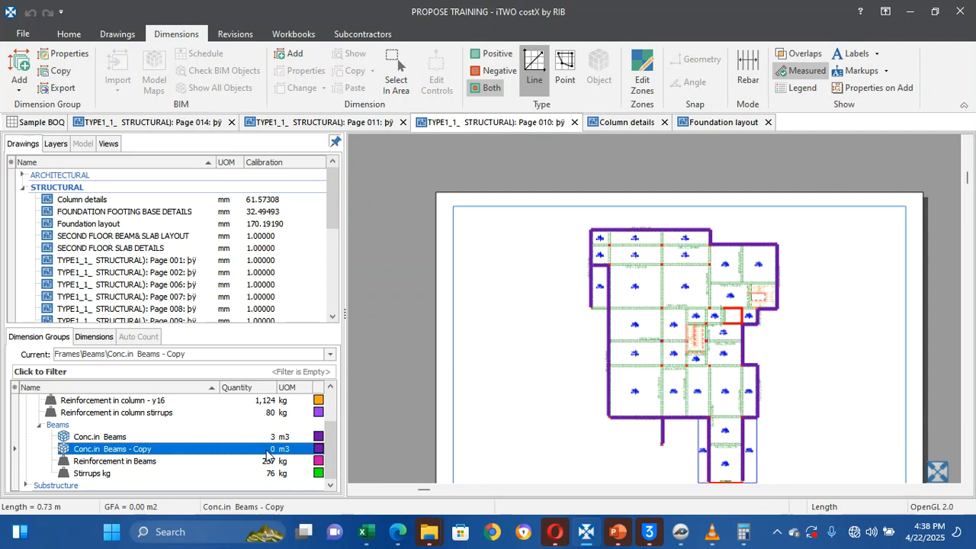
pyautogui.moveTo(268, 454)
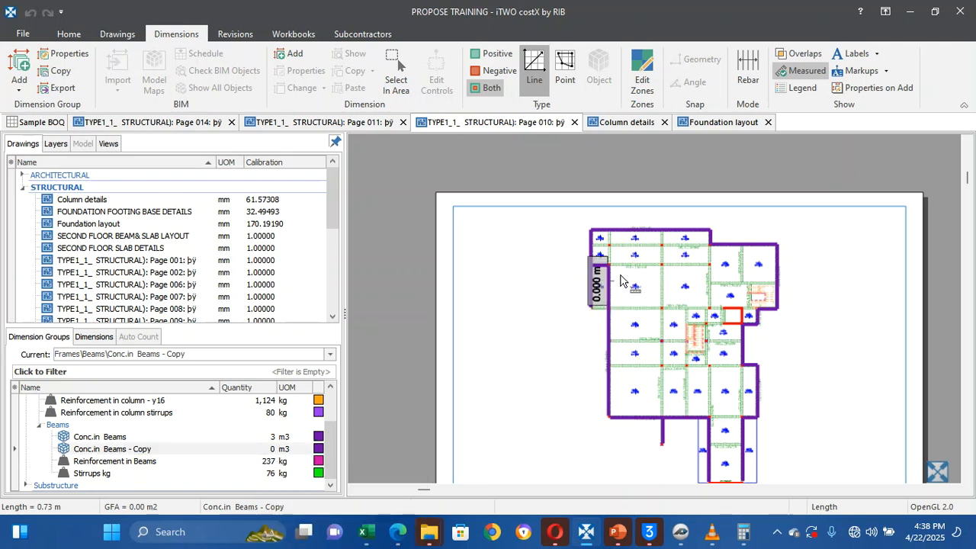
pyautogui.click(577, 288)
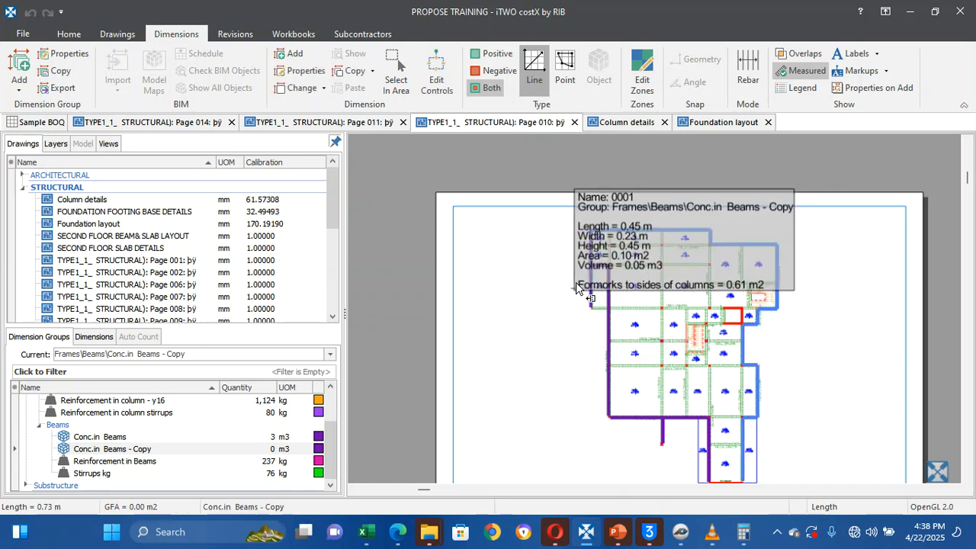
pyautogui.click(272, 451)
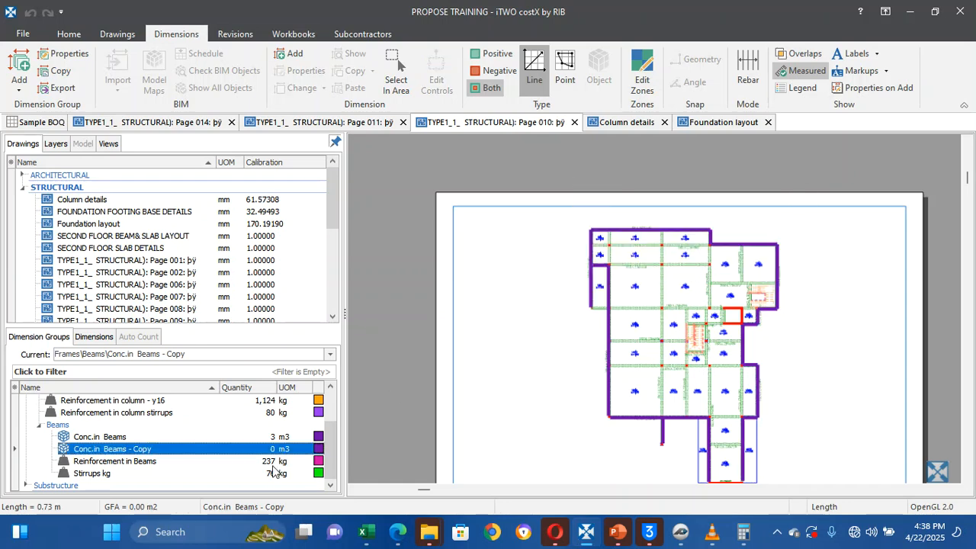
pyautogui.click(241, 449)
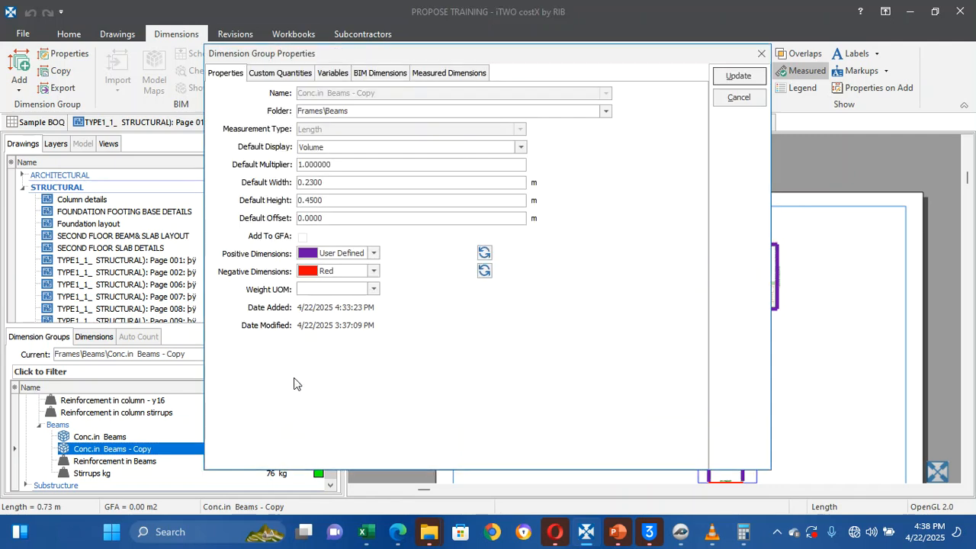
pyautogui.click(651, 286)
pyautogui.click(738, 98)
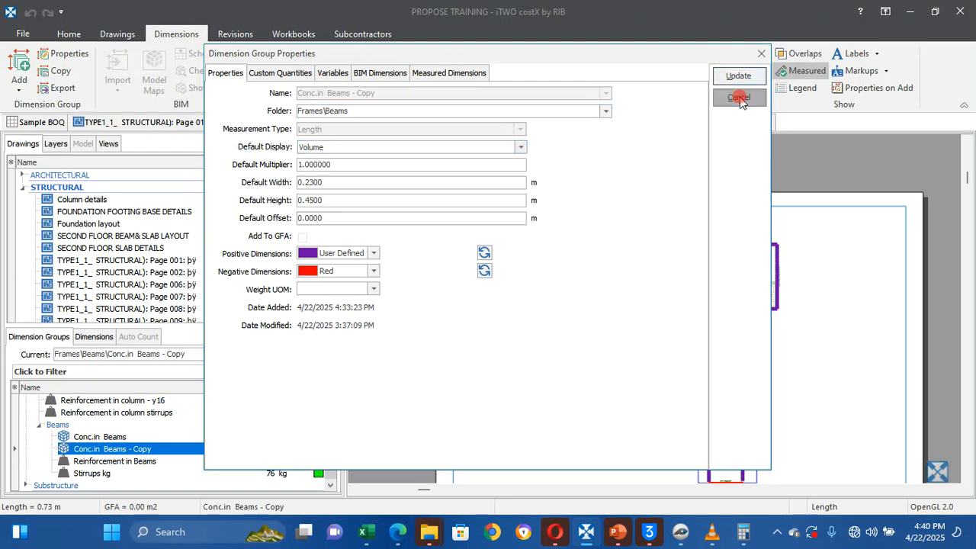
# Show all layers of the page 010 drawing so that its grid and dimension lines can be used
pyautogui.moveTo(244, 453)
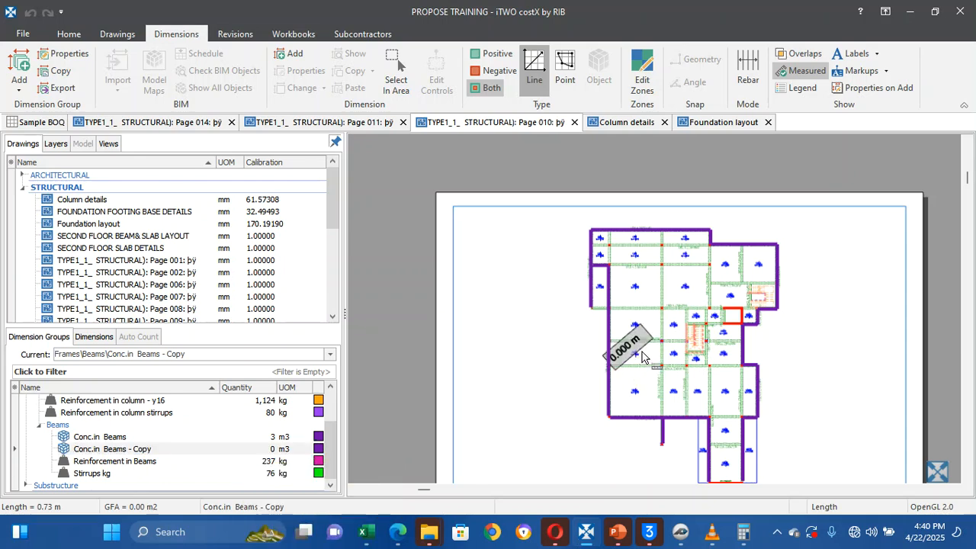
pyautogui.scroll(5, 633, 330)
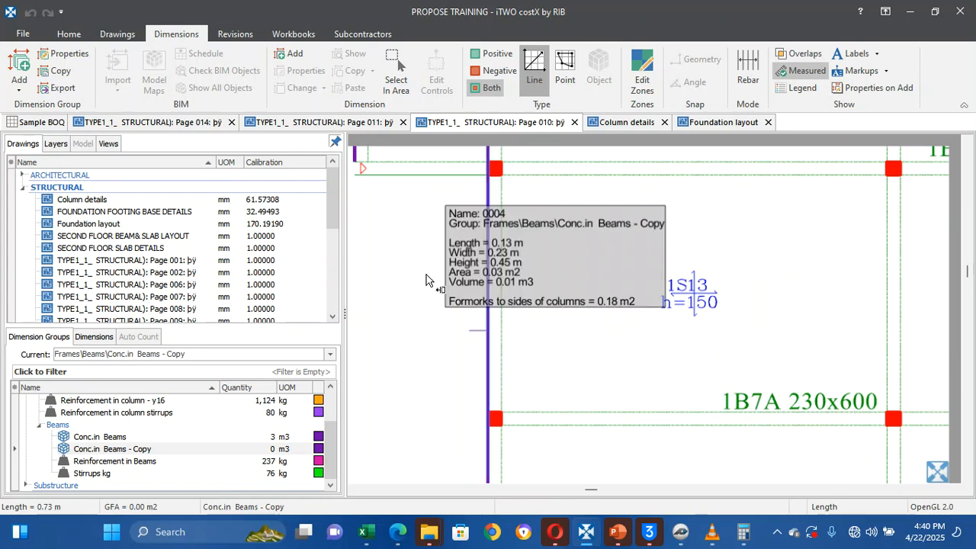
pyautogui.click(53, 145)
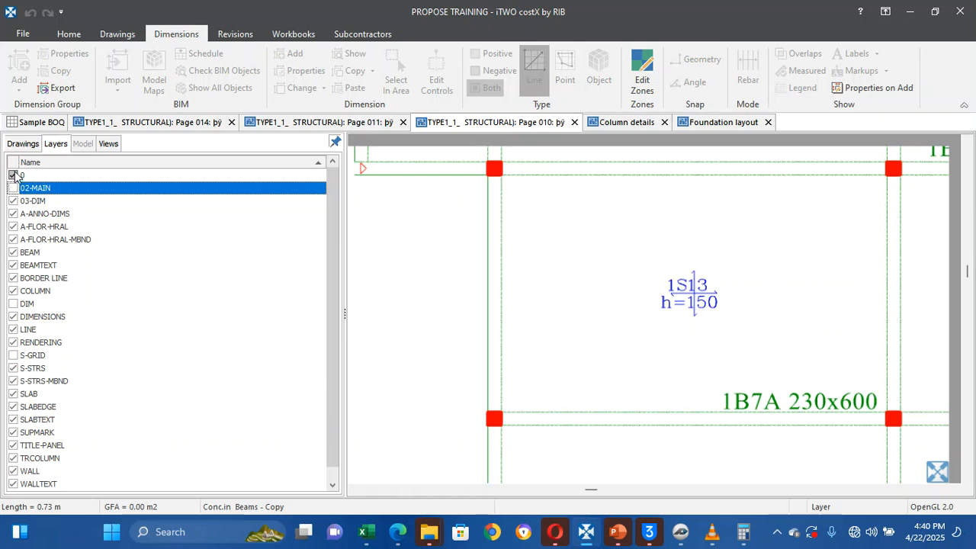
pyautogui.click(23, 145)
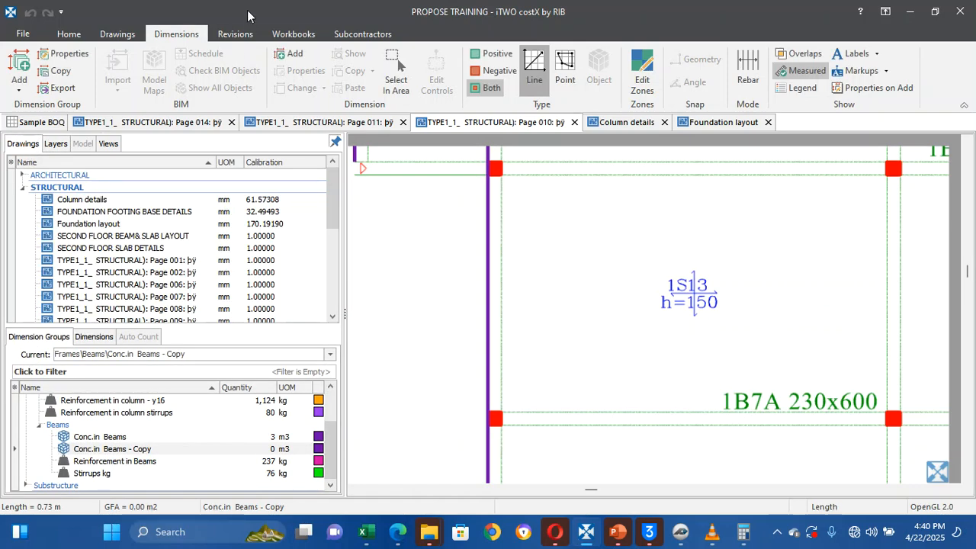
pyautogui.click(122, 33)
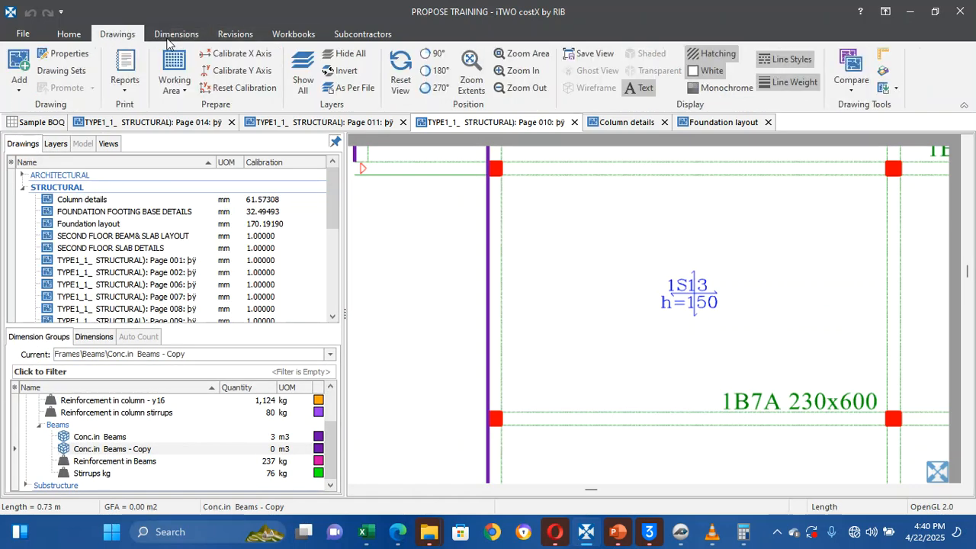
pyautogui.click(313, 65)
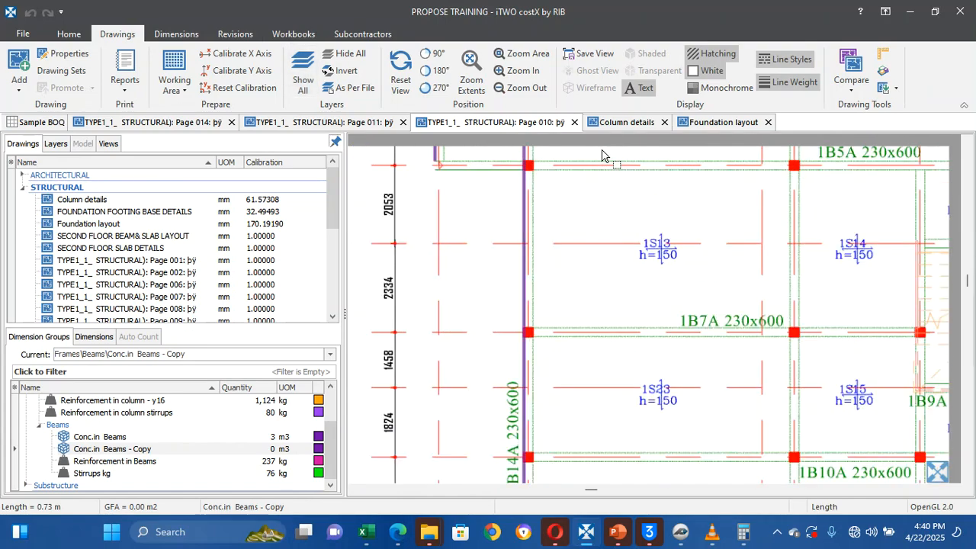
# Calibrate the drawing's X axis on the grid dimension above slab 1S1 as 2317 mm, applying the factor to the Y axis and existing dimensions
pyautogui.scroll(2, 601, 155)
pyautogui.scroll(-5, 602, 156)
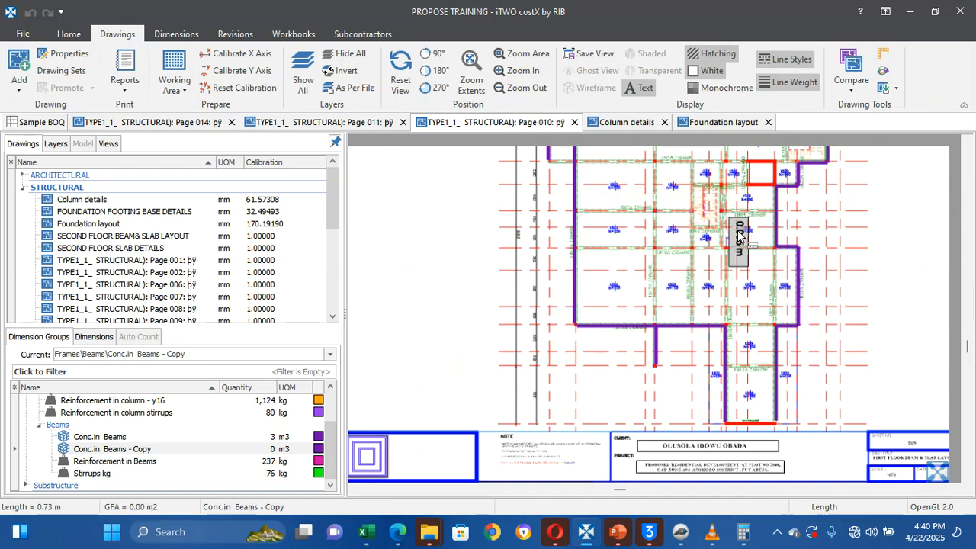
pyautogui.scroll(5, 738, 238)
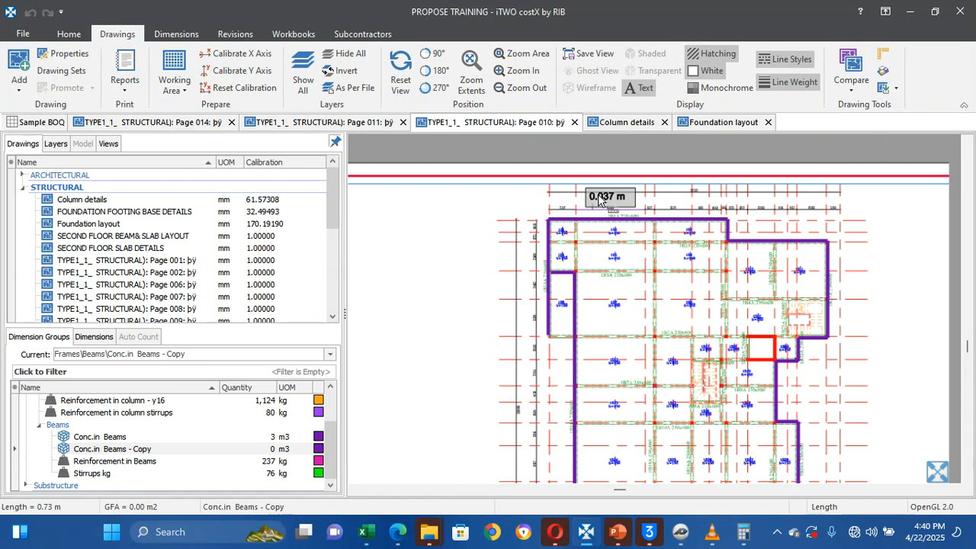
pyautogui.scroll(5, 599, 200)
pyautogui.scroll(-2, 599, 200)
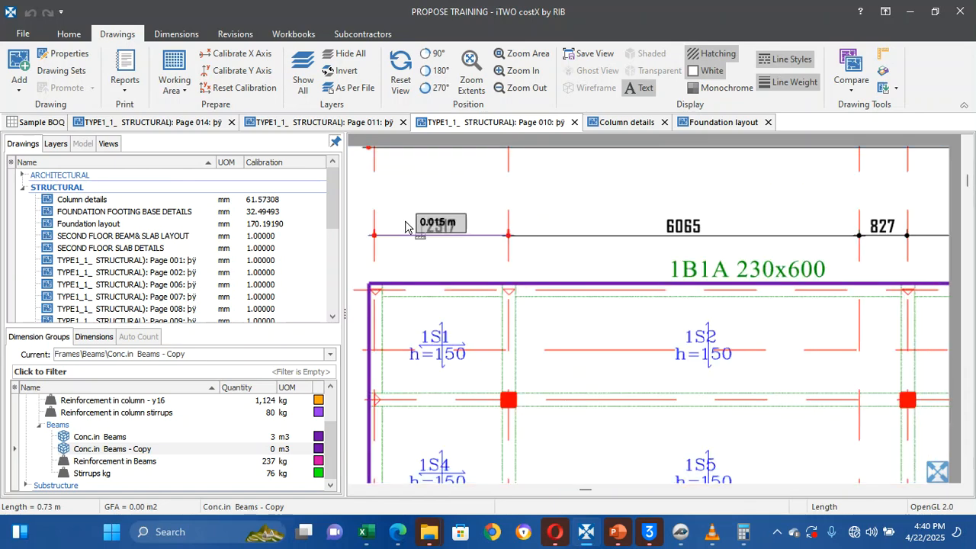
pyautogui.click(241, 53)
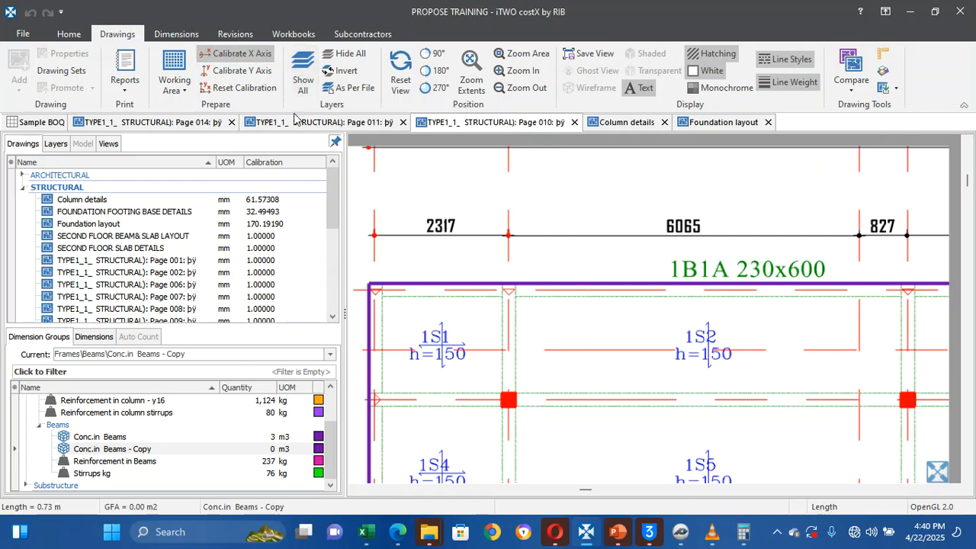
pyautogui.scroll(3, 383, 250)
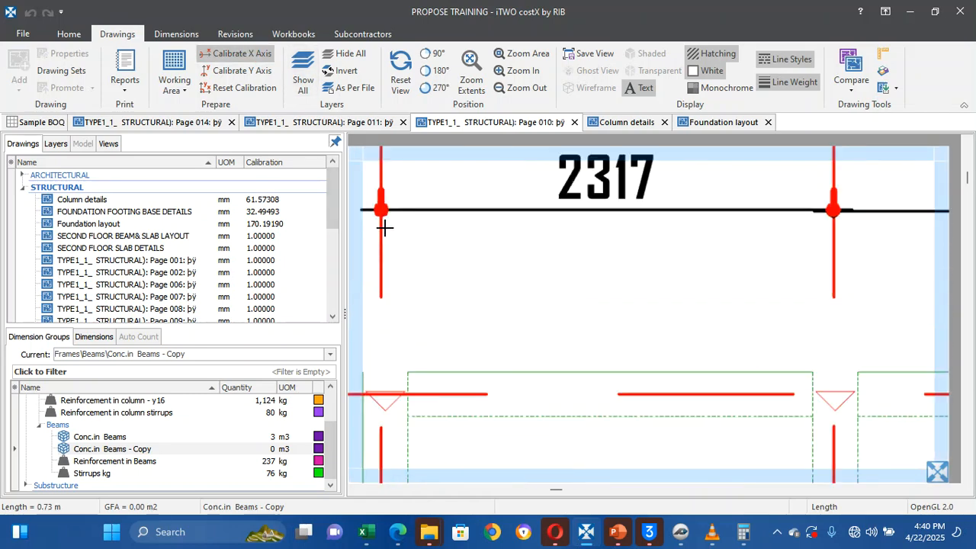
pyautogui.click(387, 217)
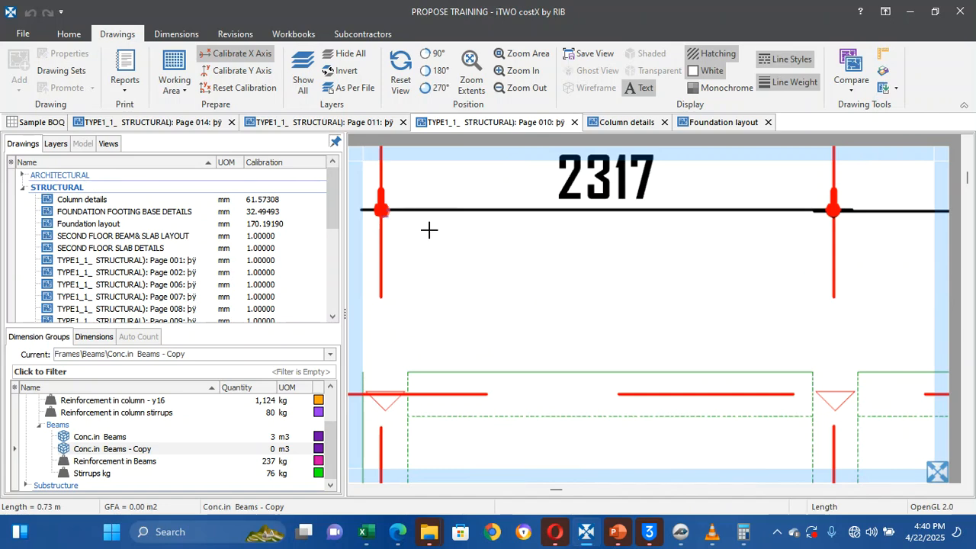
pyautogui.click(844, 249)
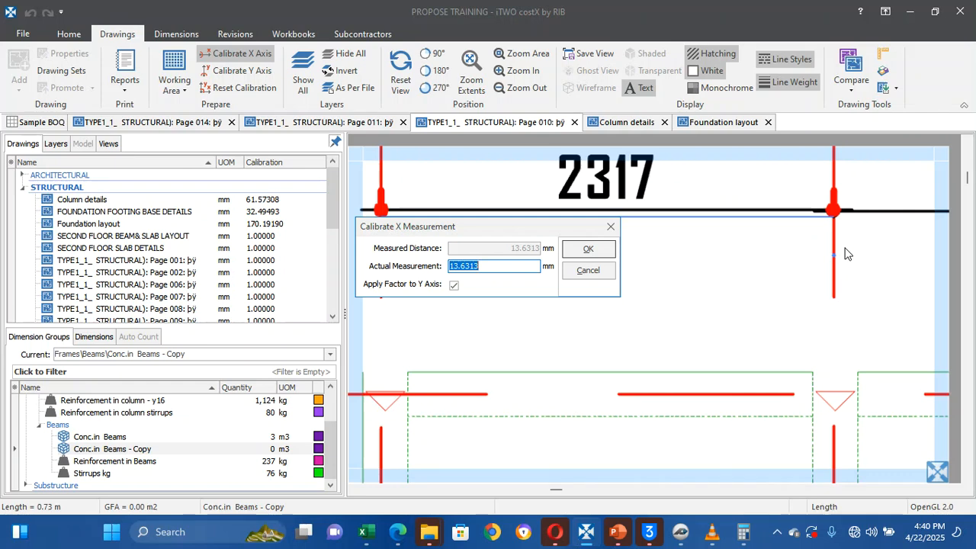
pyautogui.write('2317')
pyautogui.click(581, 252)
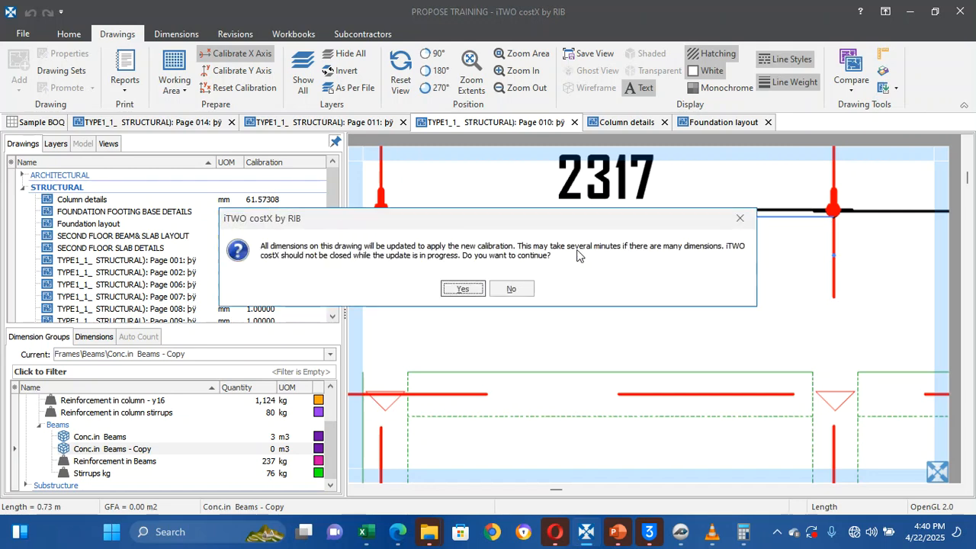
pyautogui.click(462, 288)
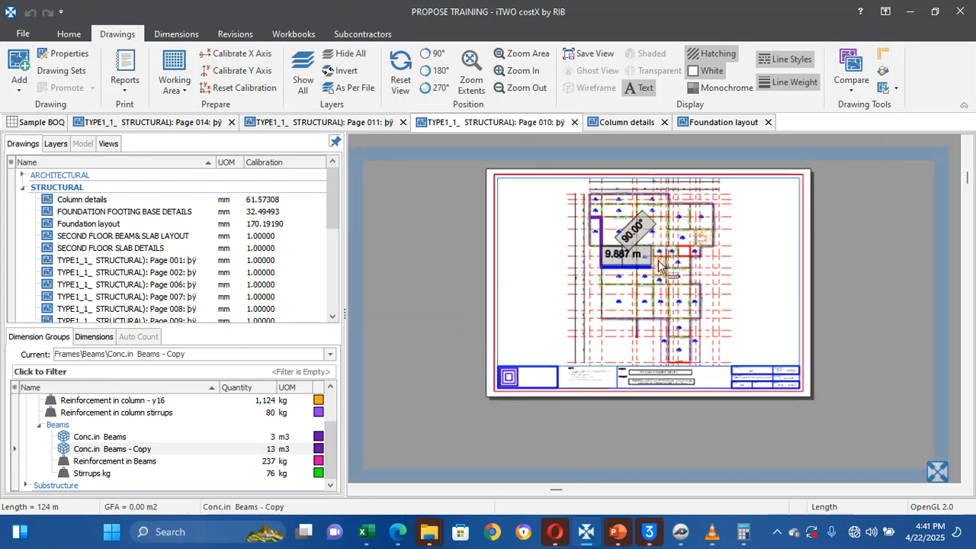
# Cancel the line in progress and hide the S-GRID layer of the first floor layout
pyautogui.scroll(5, 686, 264)
pyautogui.scroll(-5, 509, 269)
pyautogui.press('Escape')
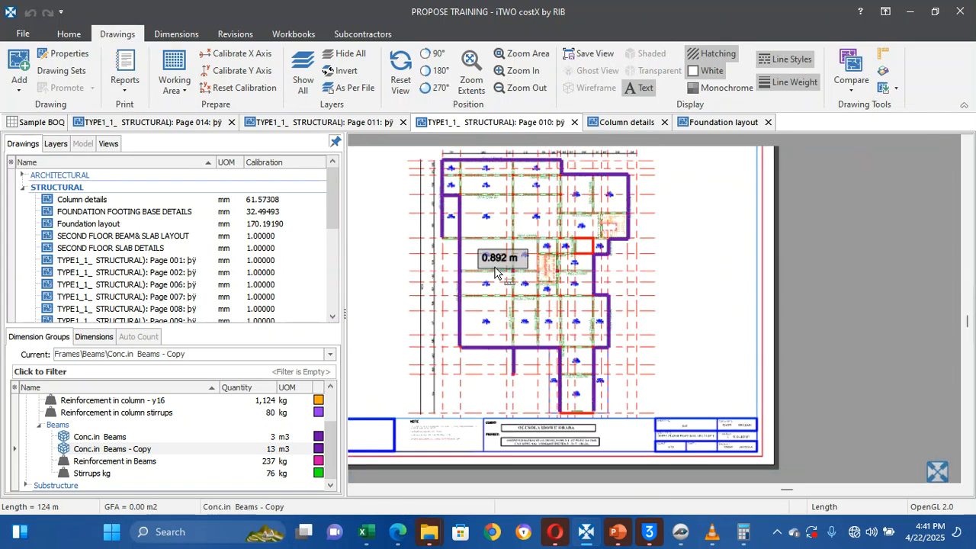
pyautogui.scroll(5, 489, 267)
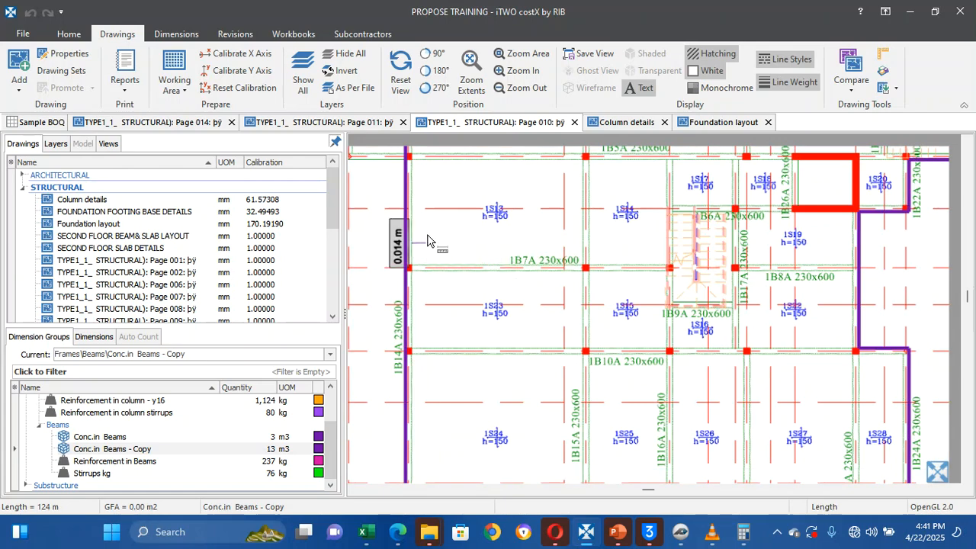
pyautogui.scroll(5, 484, 246)
pyautogui.scroll(-5, 480, 248)
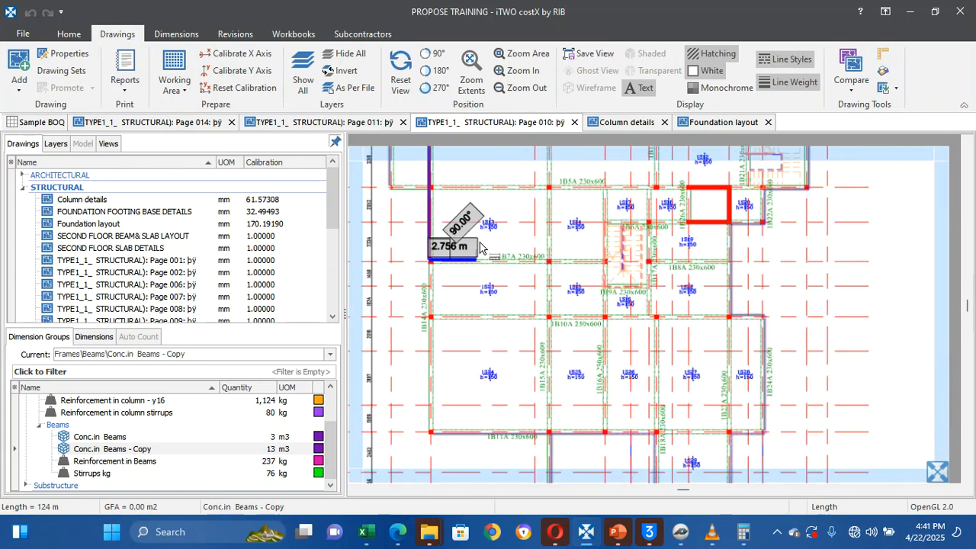
pyautogui.click(55, 143)
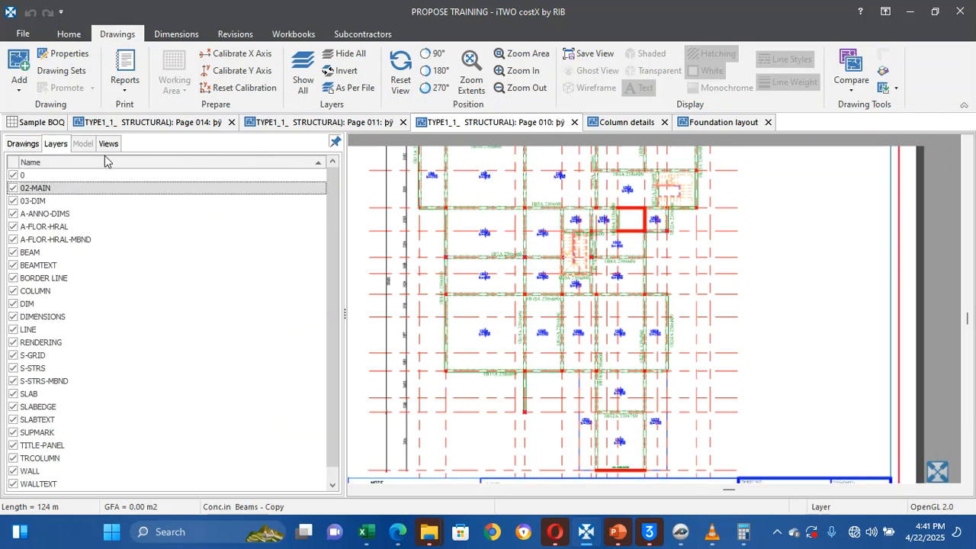
pyautogui.click(426, 233)
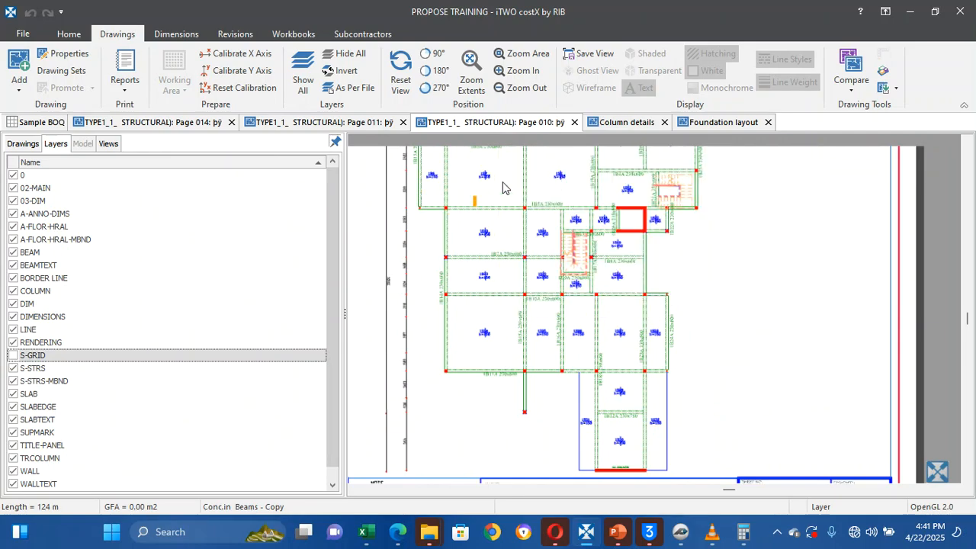
# Measure the short outer beam edge below slab 1S6, up to beam 1B14A, into Conc.in Beams - Copy
pyautogui.click(22, 144)
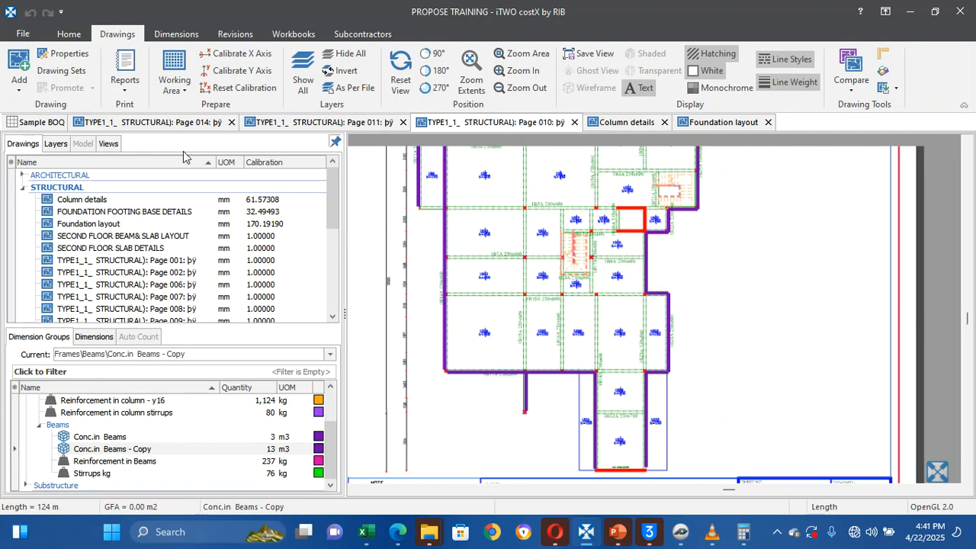
pyautogui.scroll(3, 457, 176)
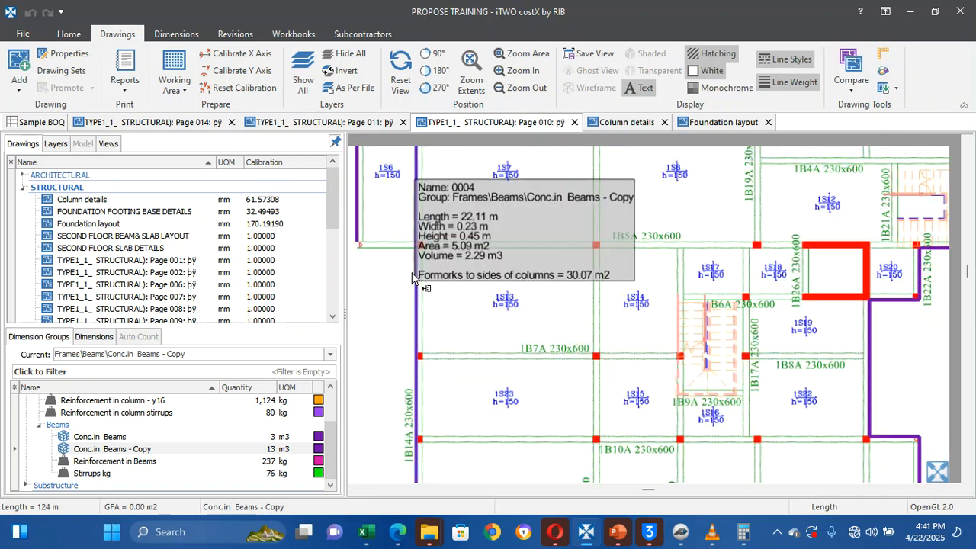
pyautogui.click(386, 256)
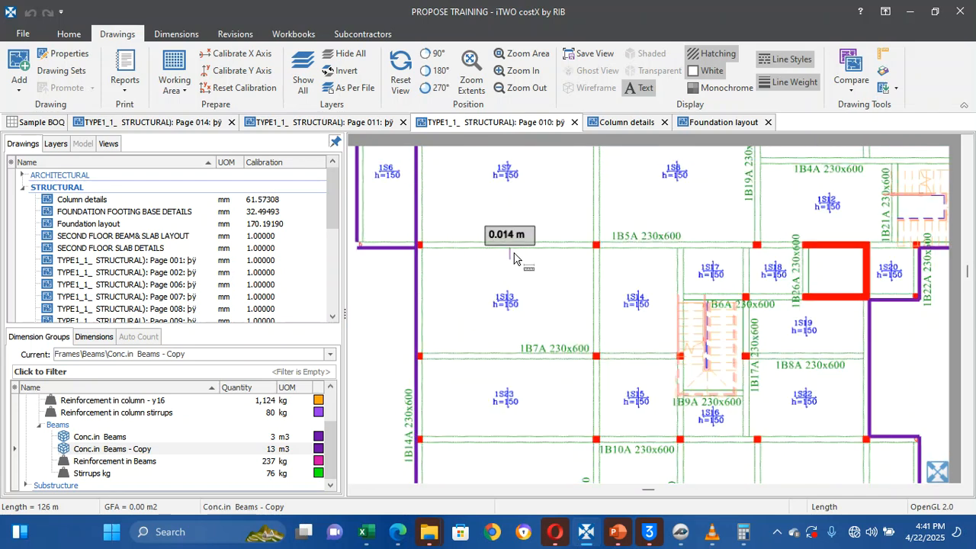
# Measure the beam edges around slab 1S13 as one line, along 1B5A, down the edge shared with 1S14, and back along 1B7A
pyautogui.click(418, 248)
pyautogui.press('Escape')
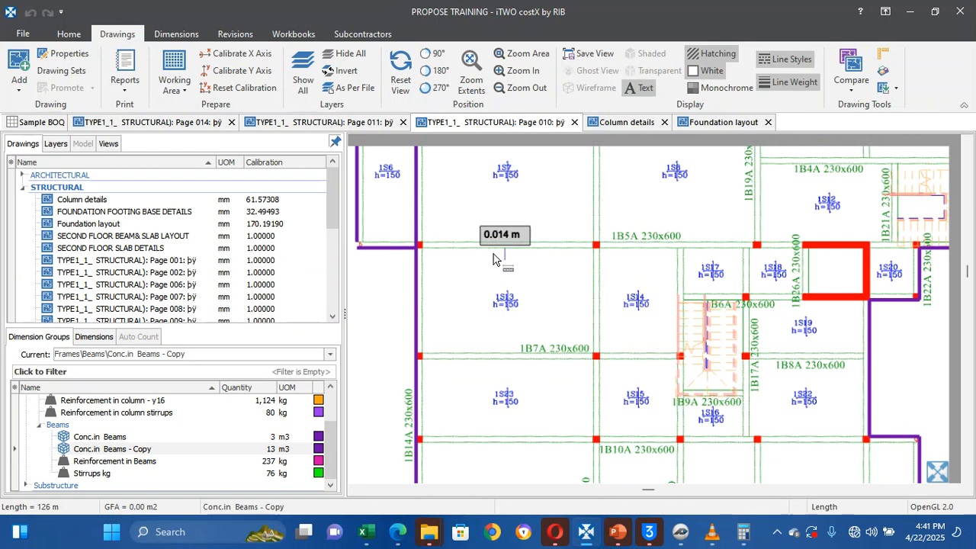
pyautogui.scroll(3, 428, 254)
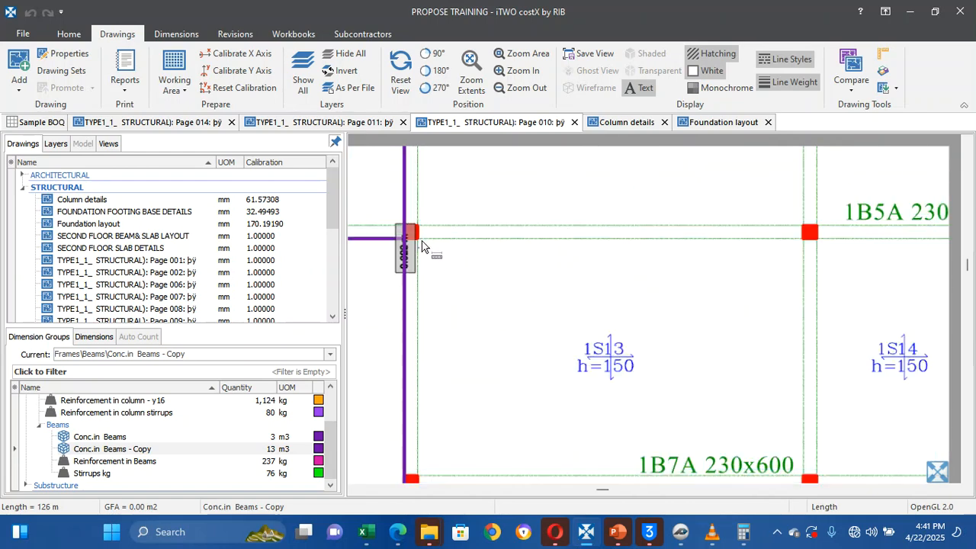
pyautogui.scroll(3, 423, 242)
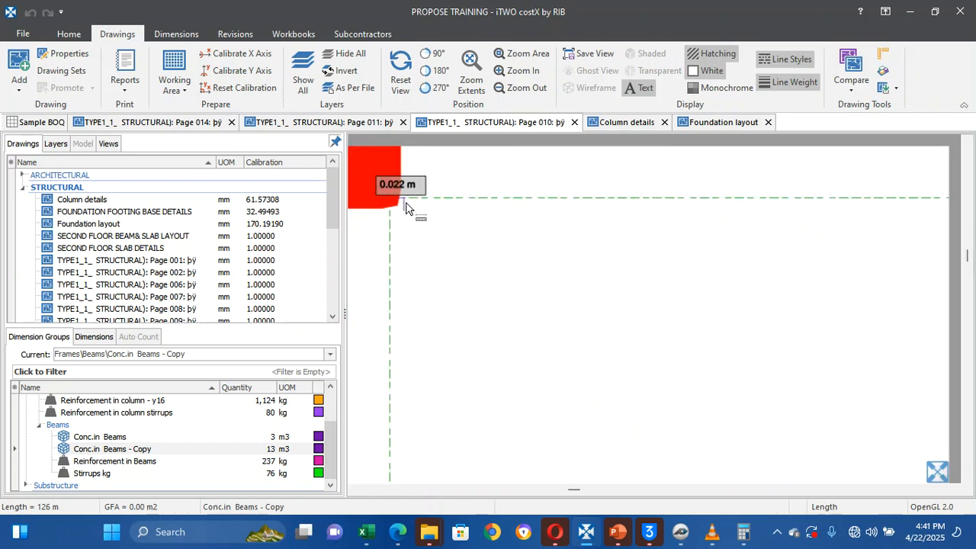
pyautogui.click(406, 207)
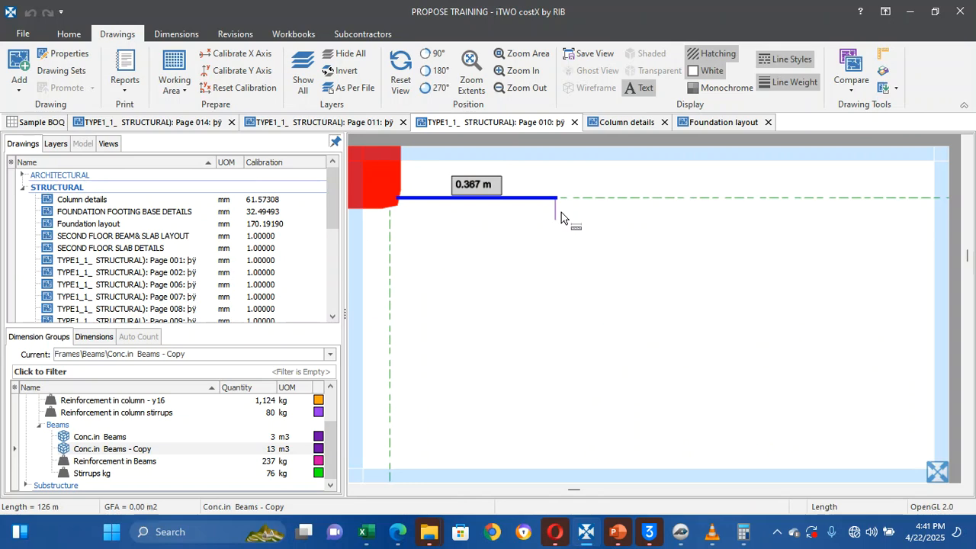
pyautogui.press('Escape')
pyautogui.scroll(-2, 583, 221)
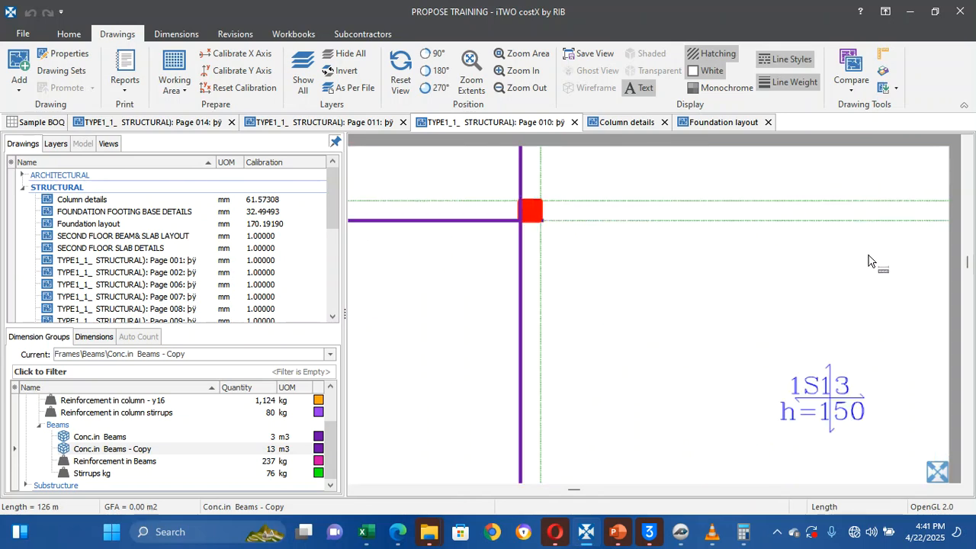
pyautogui.scroll(-3, 758, 319)
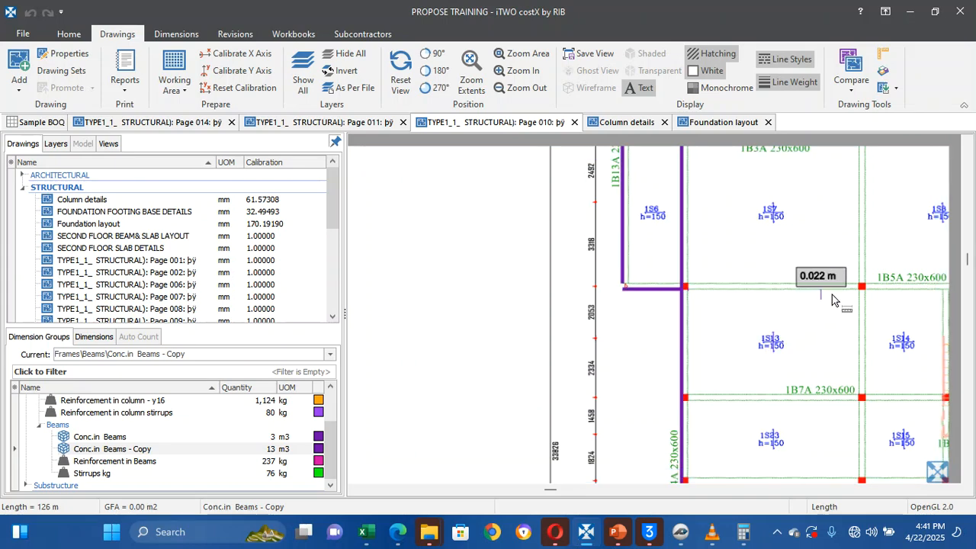
pyautogui.click(860, 290)
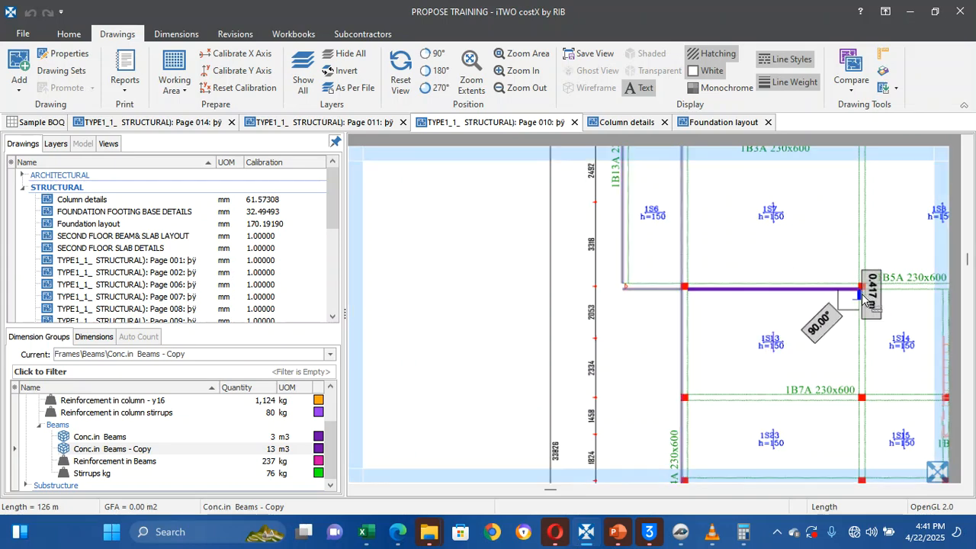
pyautogui.click(861, 397)
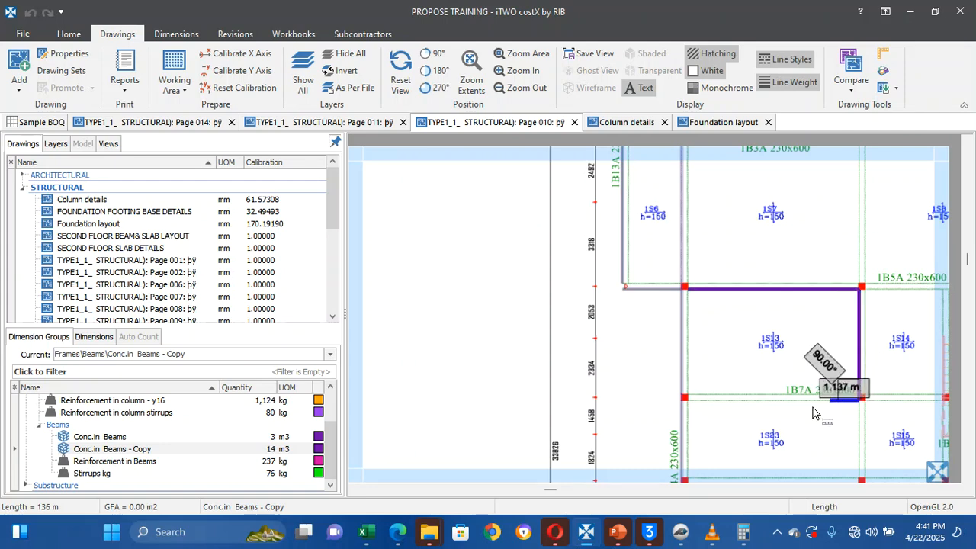
pyautogui.click(695, 396)
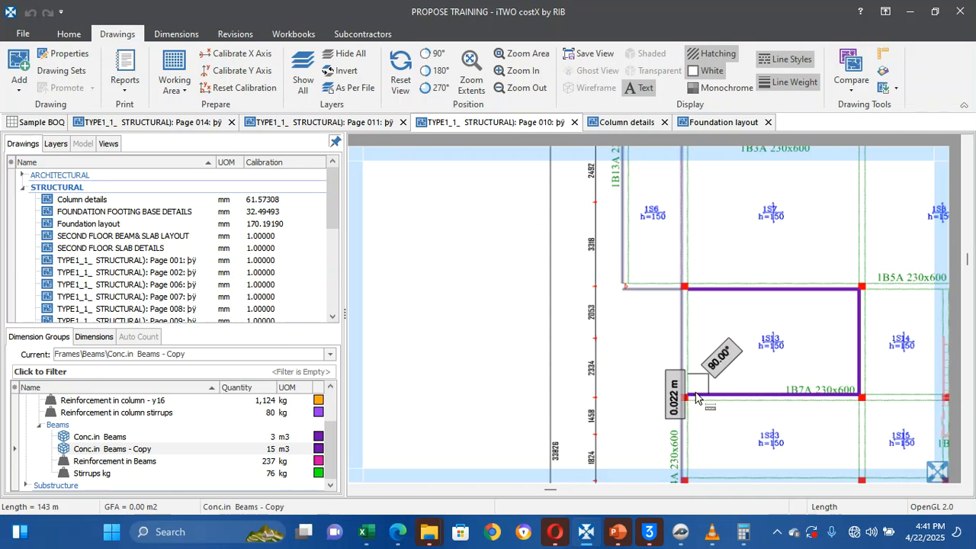
pyautogui.rightClick(696, 396)
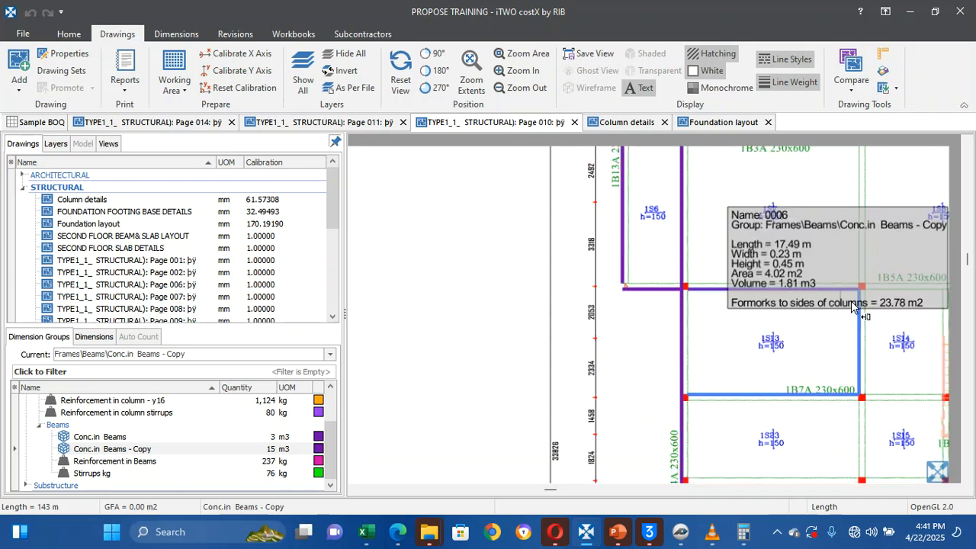
# Measure the vertical beam between slabs 1S7 and 1S8 from beam 1B5A up to beam 1B1A, removing the stray extra point
pyautogui.press('Right')
pyautogui.press('Right')
pyautogui.press('Right')
pyautogui.press('Right')
pyautogui.press('Right')
pyautogui.press('Right')
pyautogui.press('Right')
pyautogui.press('Right')
pyautogui.press('Right')
pyautogui.press('Right')
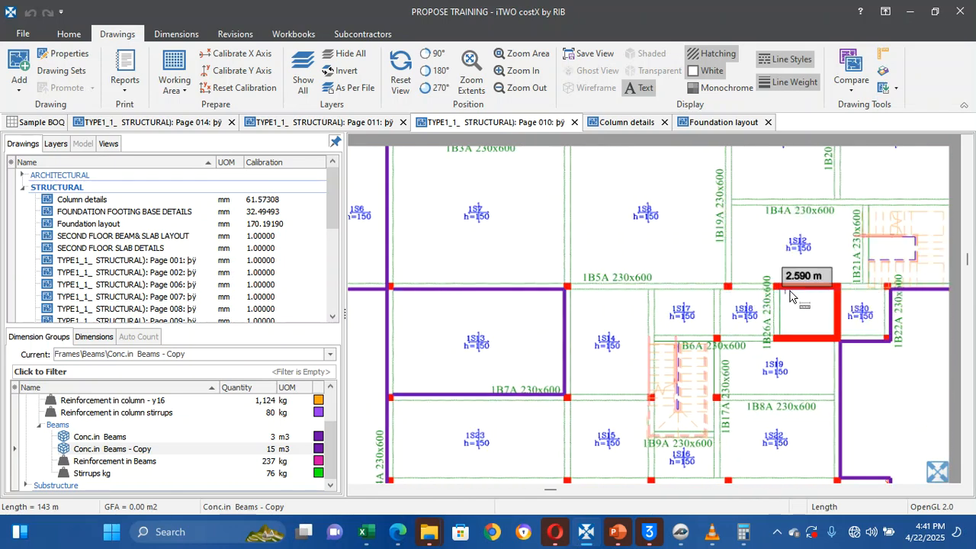
pyautogui.click(716, 286)
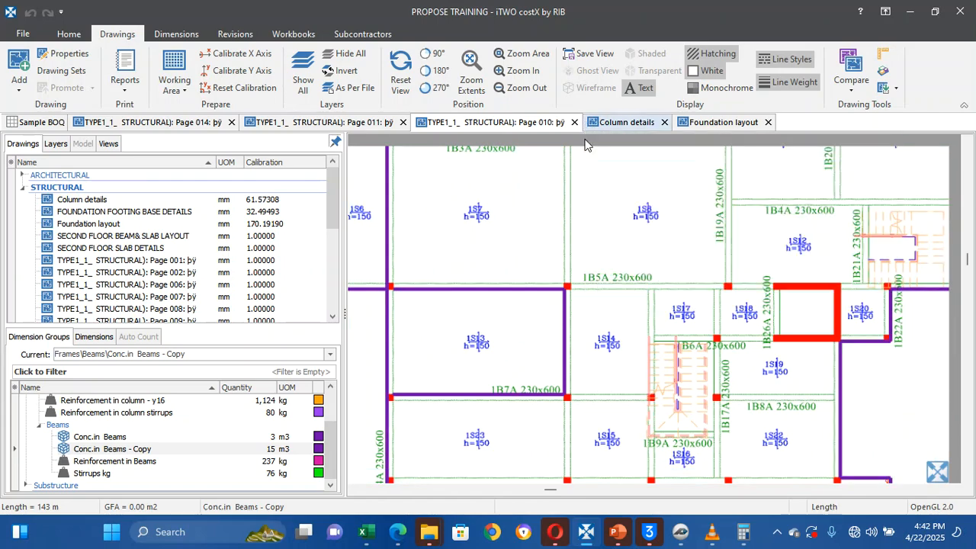
pyautogui.press('Up')
pyautogui.press('Up')
pyautogui.press('Up')
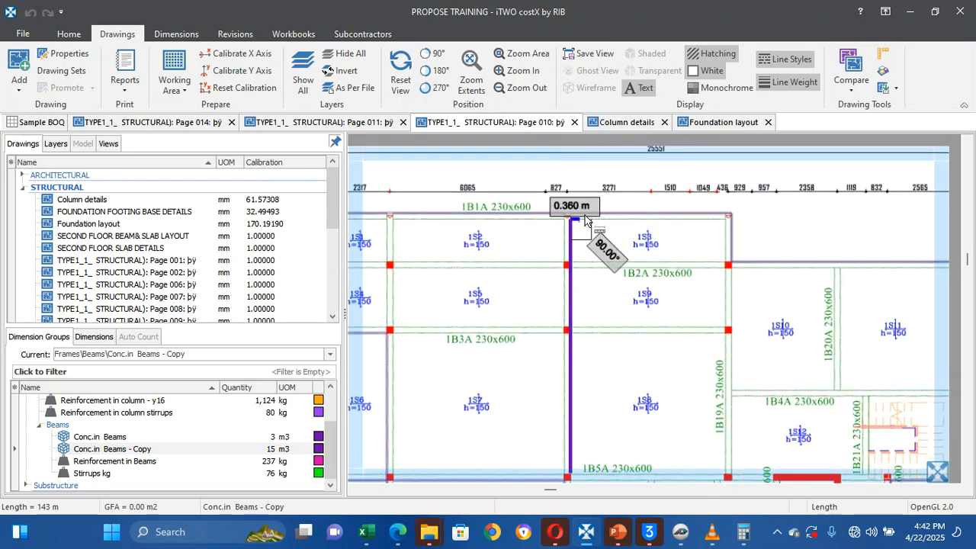
pyautogui.press('BackSpace')
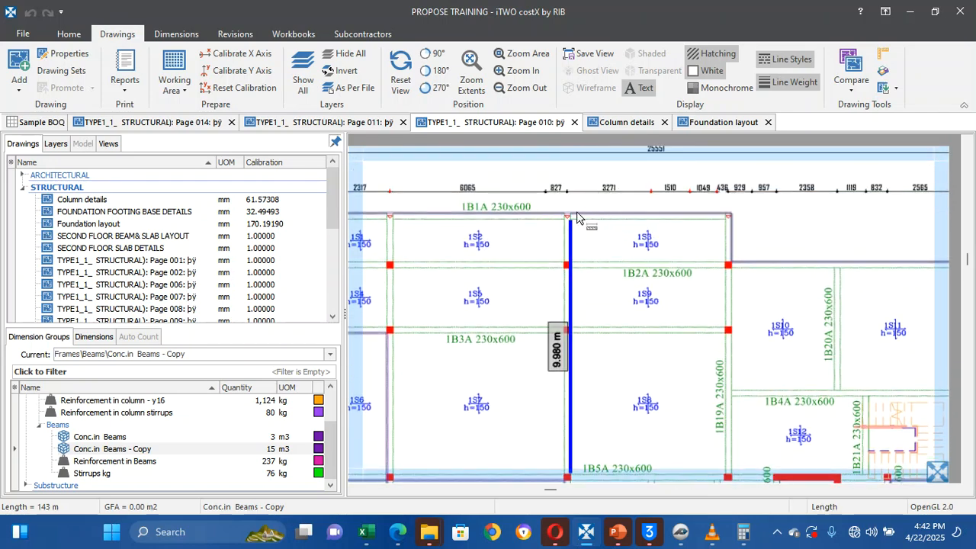
pyautogui.click(577, 217)
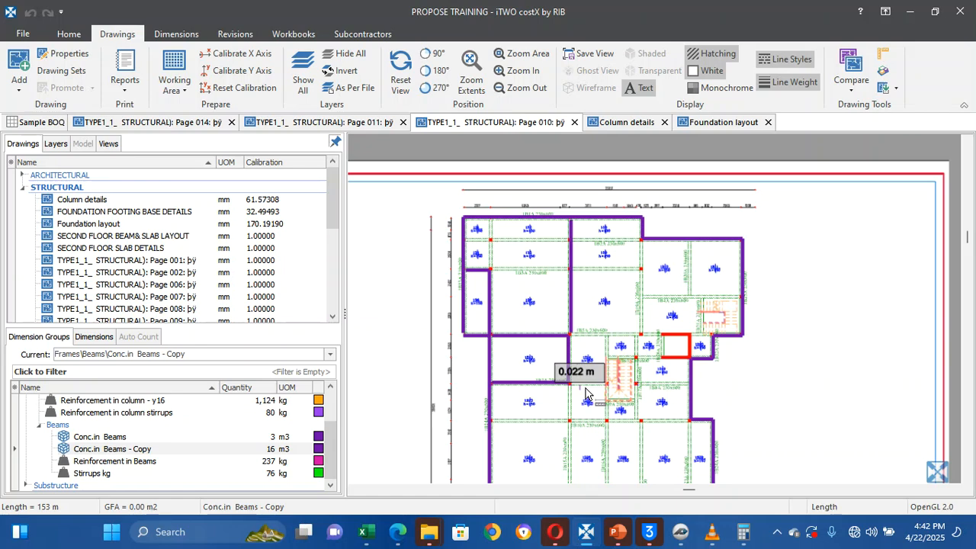
# Switch to point-based measuring and measure the beam span above slab 1S29, between beams 1B18A and 1B23A
pyautogui.scroll(-5, 585, 393)
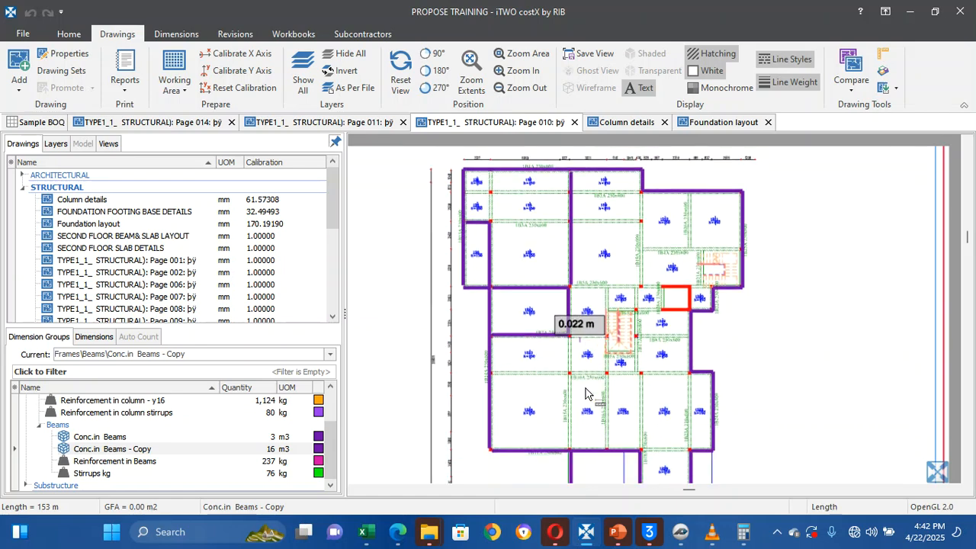
pyautogui.scroll(-1, 586, 393)
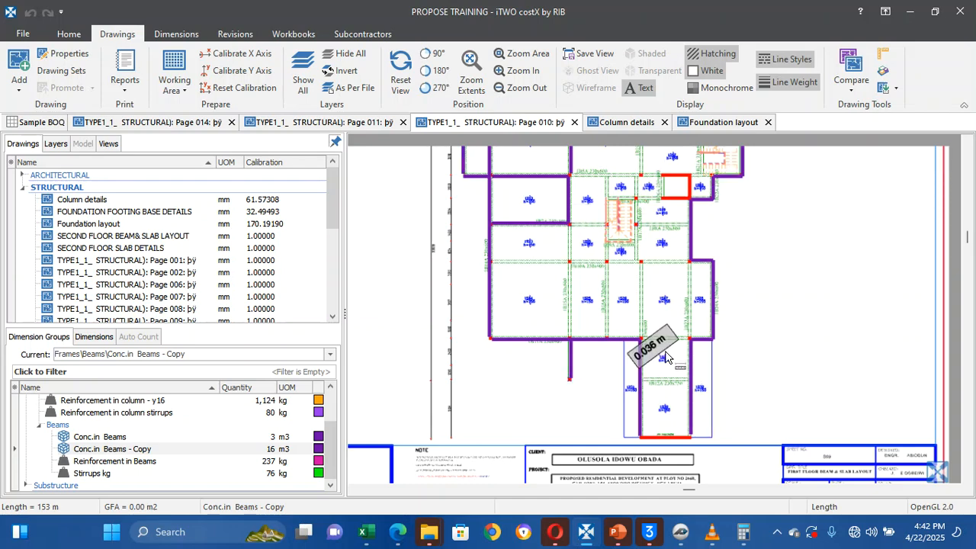
pyautogui.scroll(3, 667, 418)
pyautogui.scroll(-2, 660, 419)
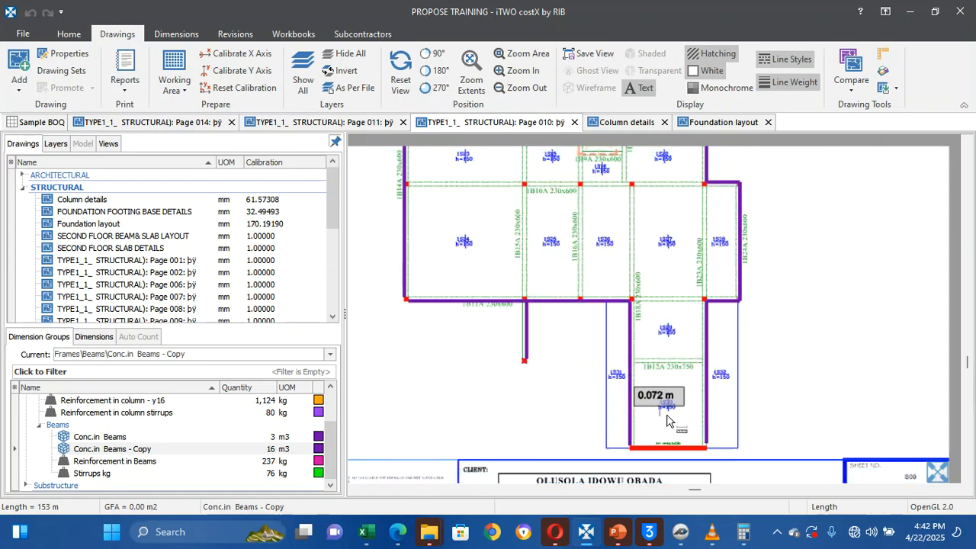
pyautogui.scroll(2, 660, 351)
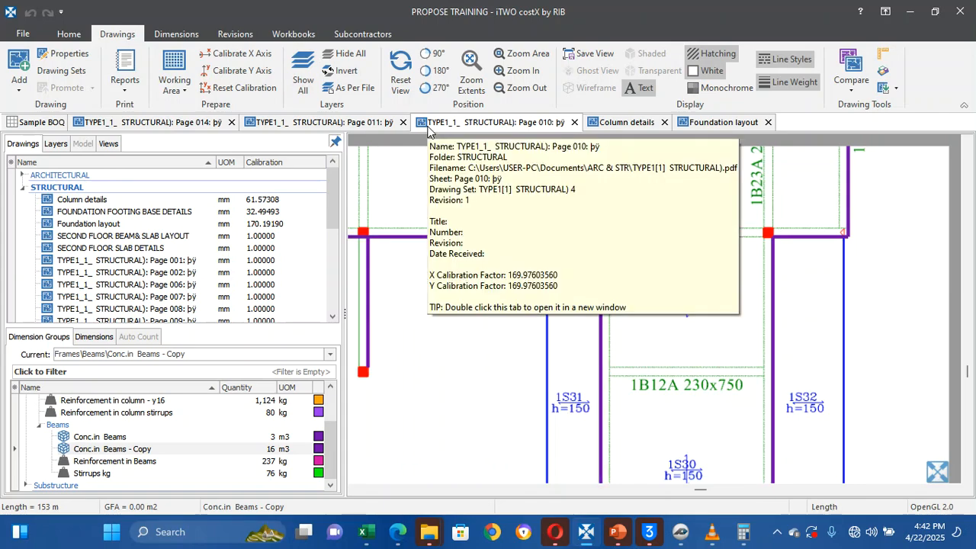
pyautogui.click(177, 34)
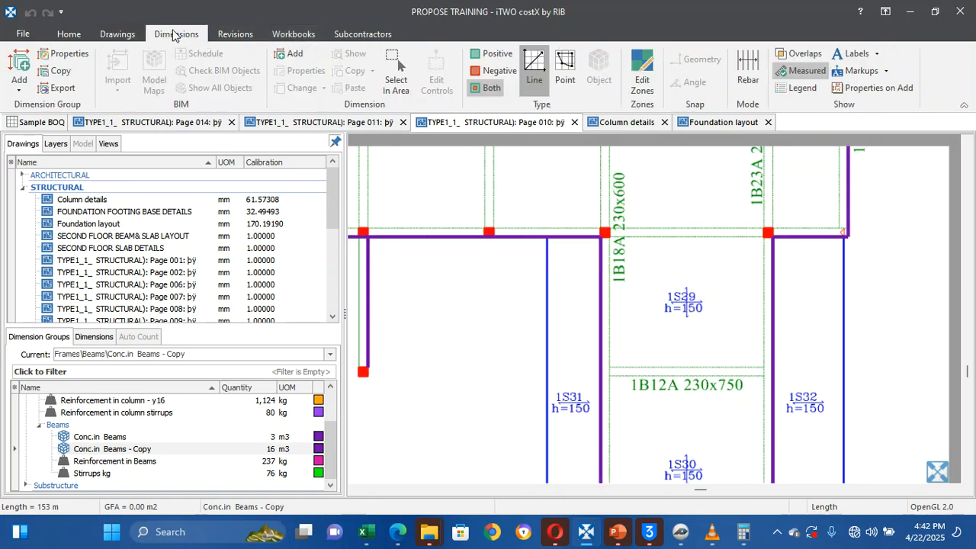
pyautogui.click(577, 66)
pyautogui.scroll(-5, 641, 187)
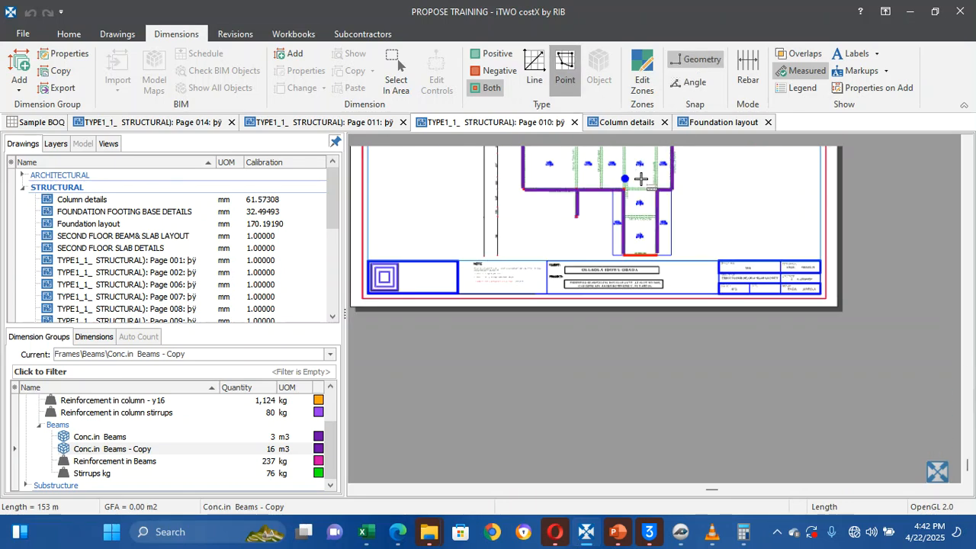
pyautogui.scroll(5, 641, 187)
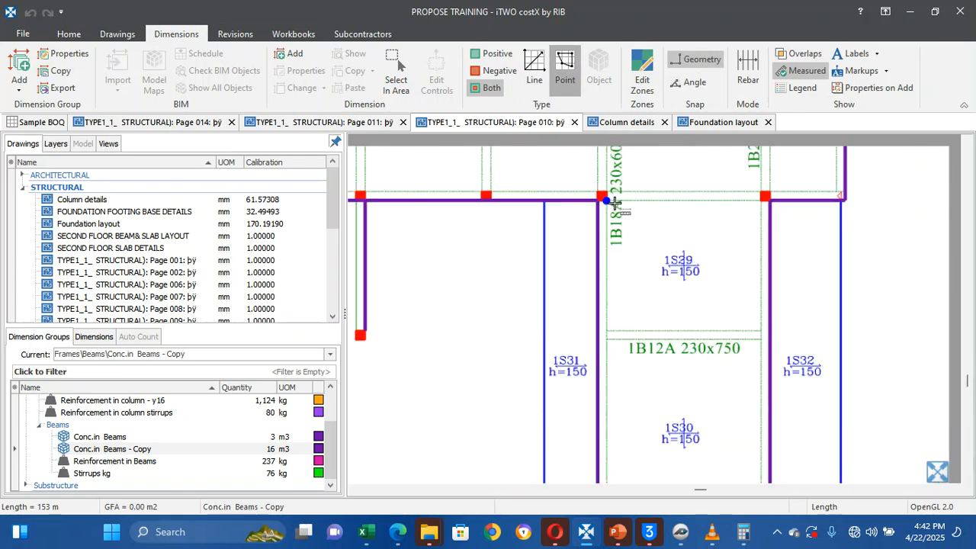
pyautogui.click(615, 203)
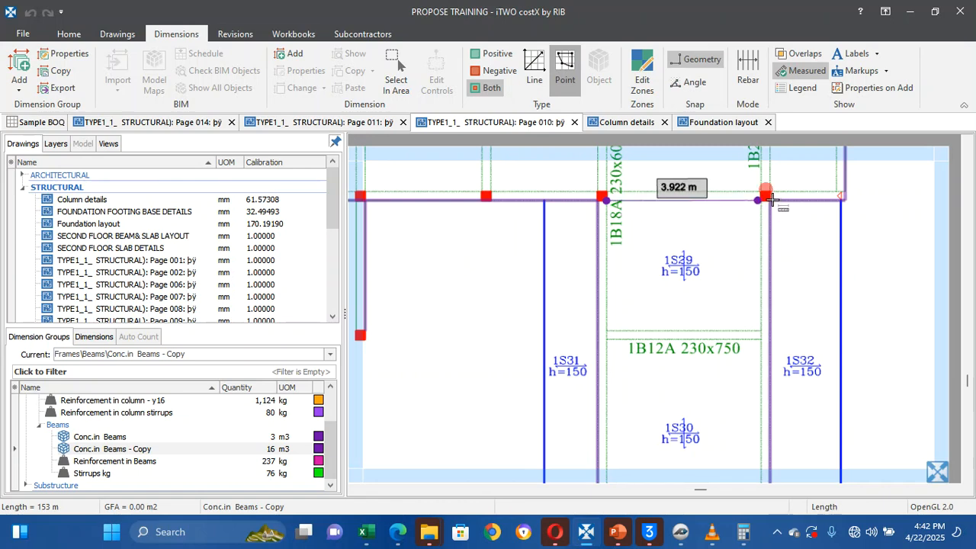
pyautogui.click(760, 200)
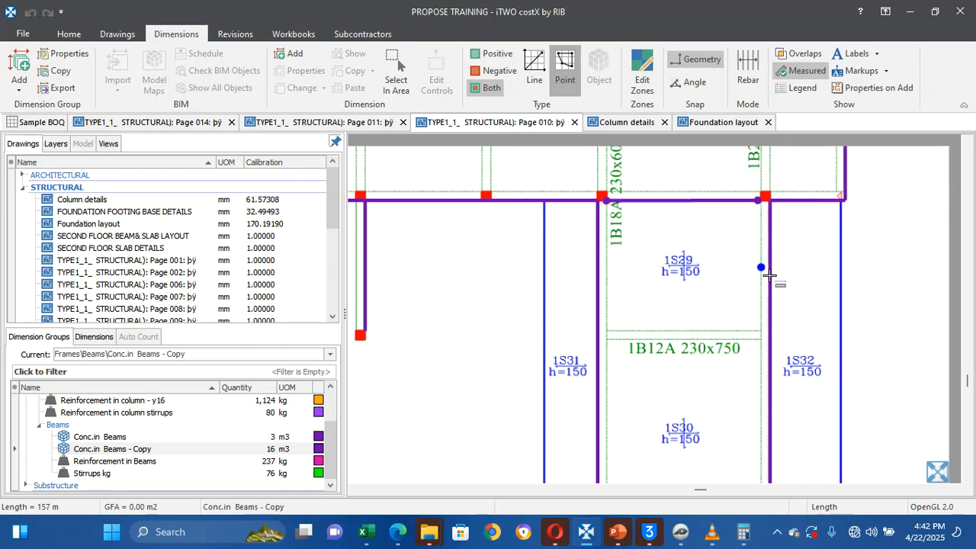
# Measure beam 1B12A between slabs 1S29 and 1S30, and set that dimension's height to 0.6 m
pyautogui.click(617, 334)
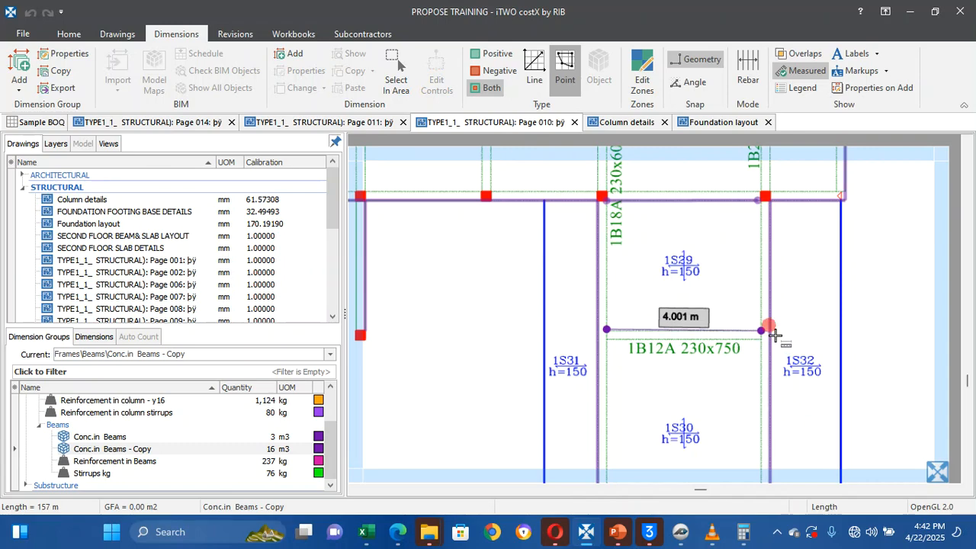
pyautogui.doubleClick(773, 333)
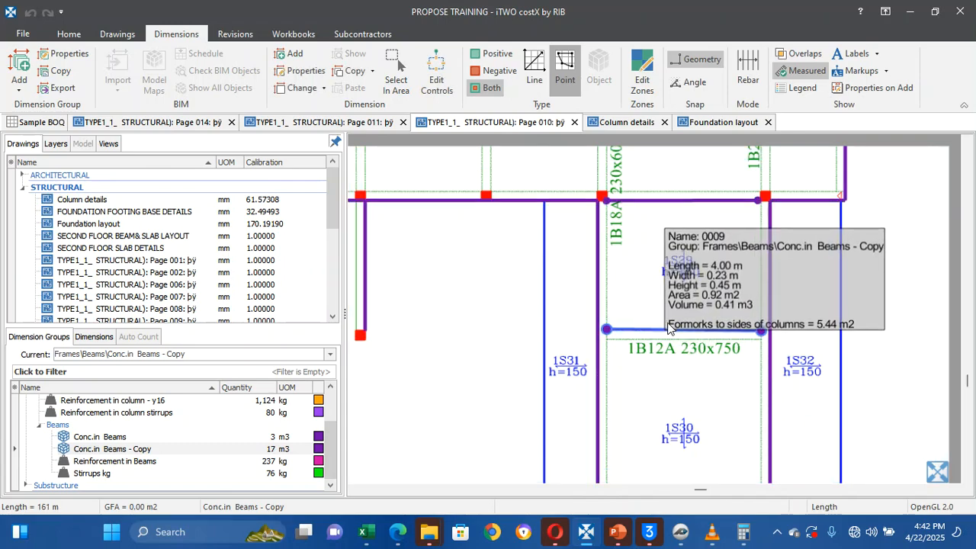
pyautogui.rightClick(668, 329)
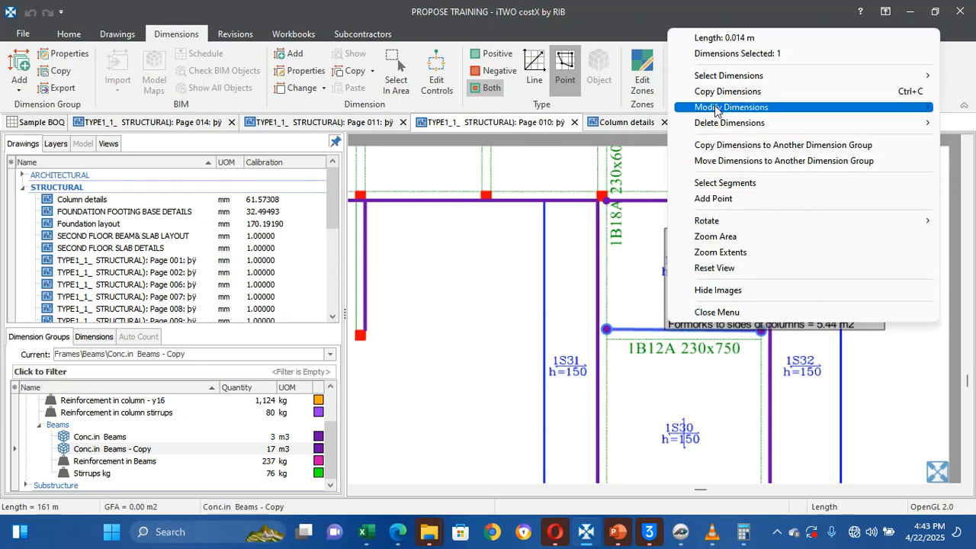
pyautogui.moveTo(715, 110)
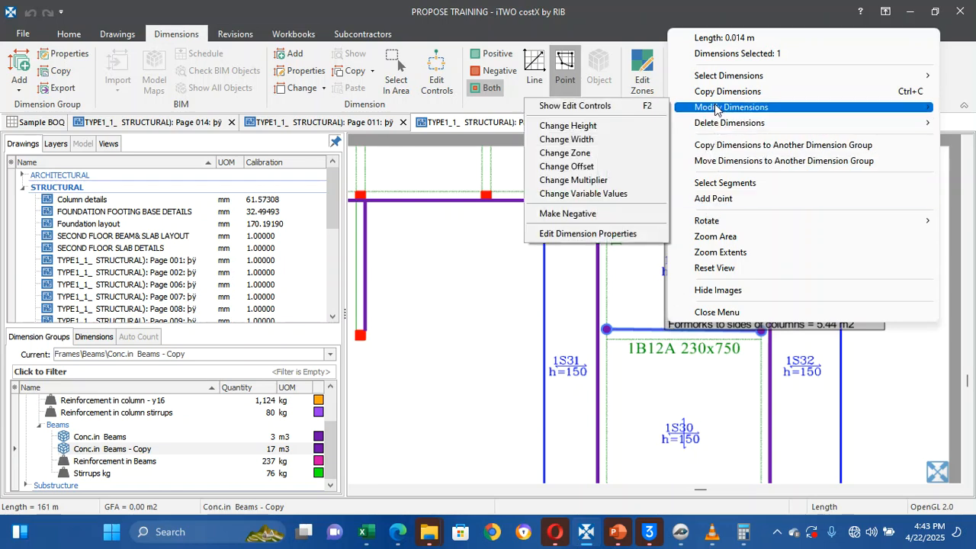
pyautogui.click(568, 125)
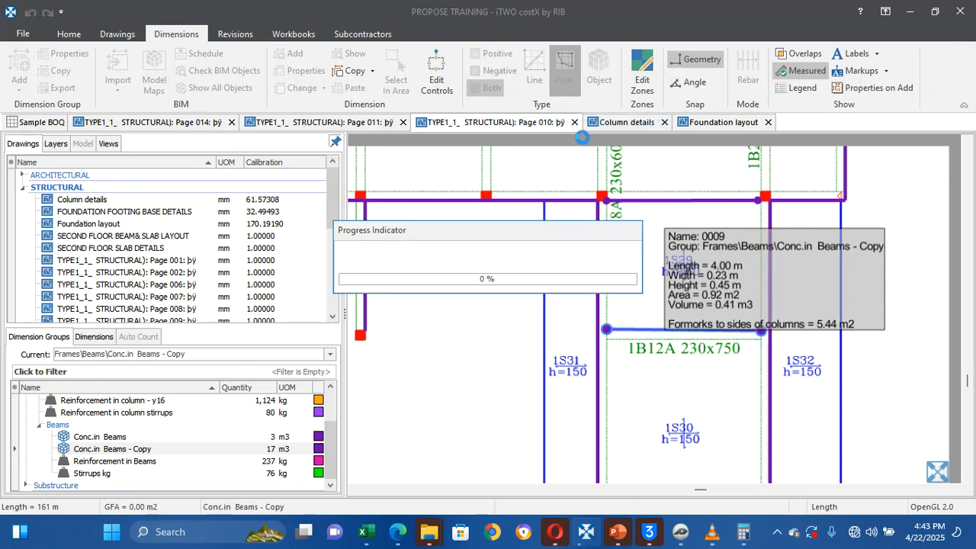
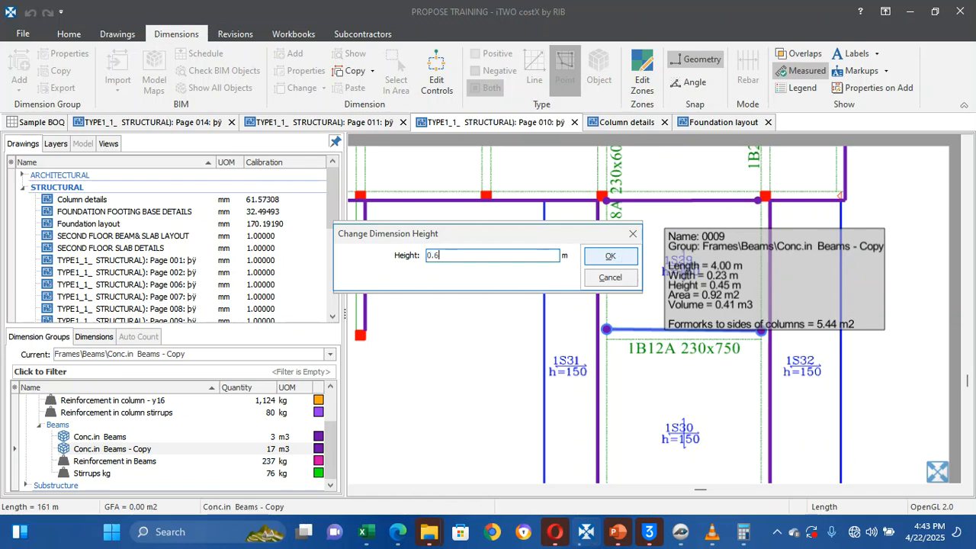
pyautogui.click(610, 258)
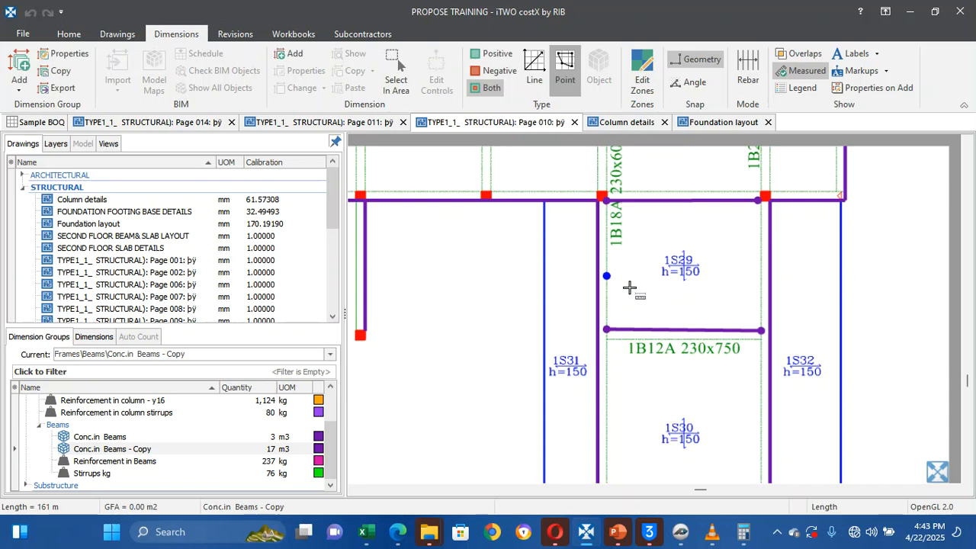
pyautogui.click(647, 329)
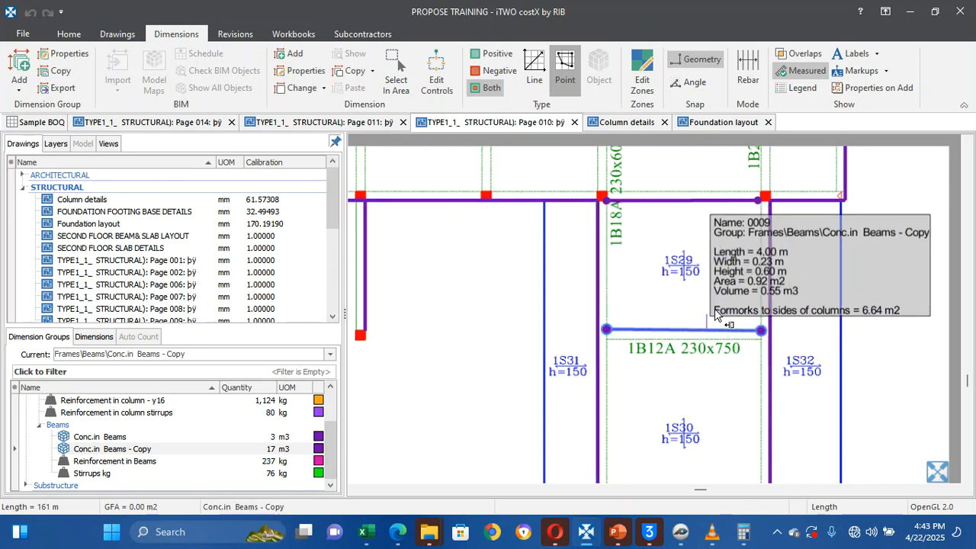
pyautogui.scroll(-5, 717, 313)
pyautogui.click(410, 473)
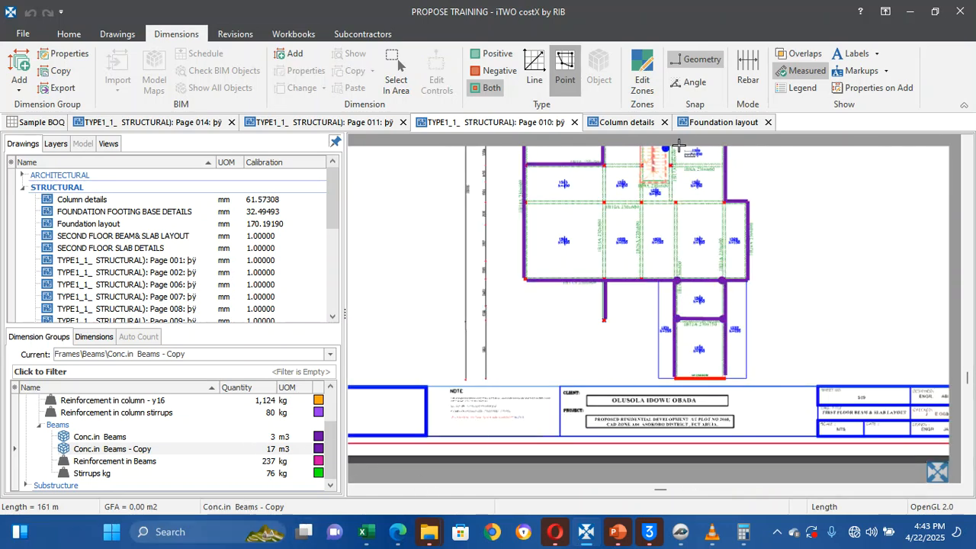
pyautogui.scroll(3, 679, 145)
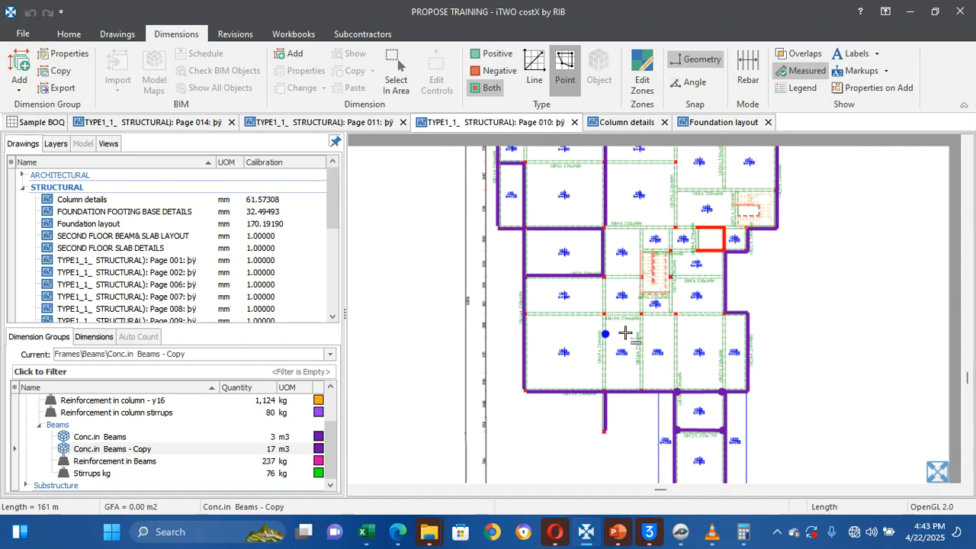
pyautogui.click(604, 265)
pyautogui.click(690, 56)
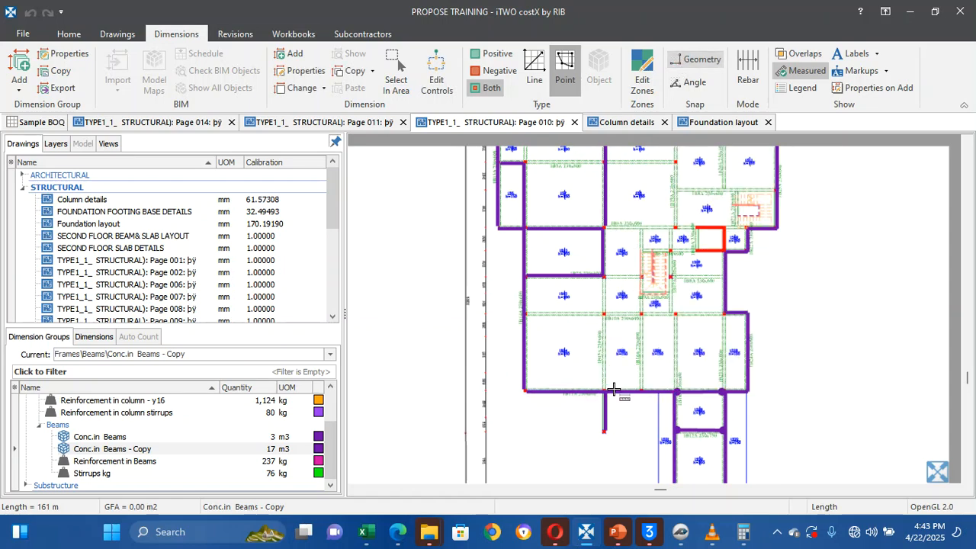
# Measure beam 1B15A from beam 1B11A up to beam 1B7A as one line about 9.98 m long
pyautogui.scroll(5, 609, 391)
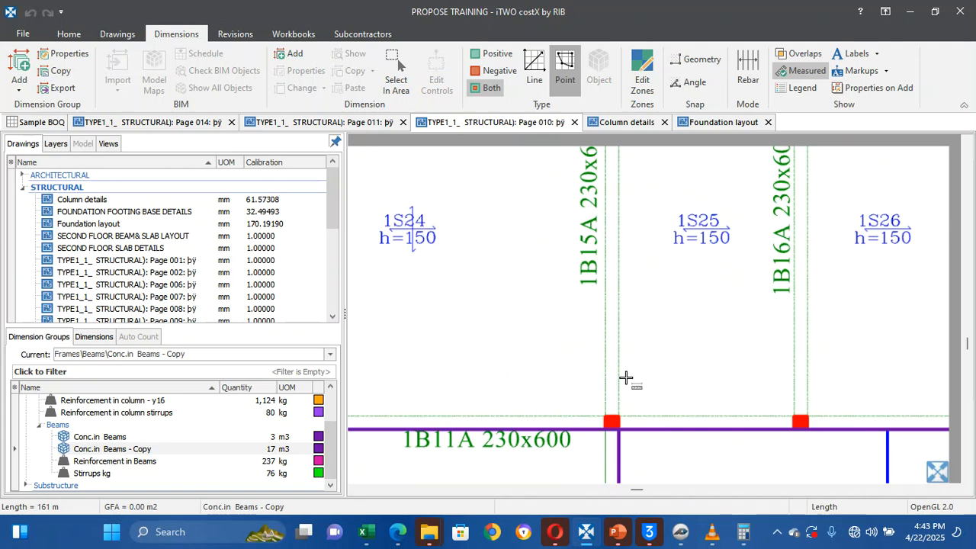
pyautogui.click(621, 420)
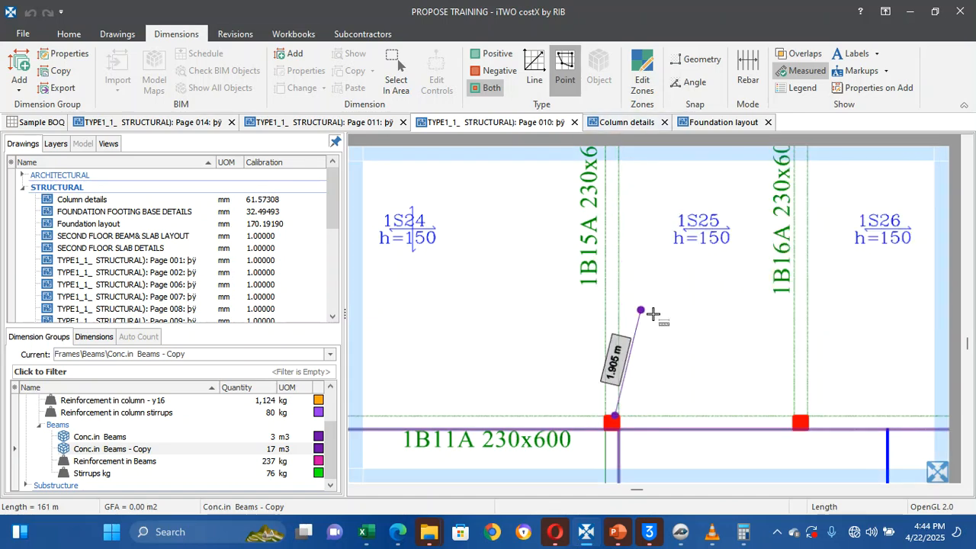
pyautogui.scroll(3, 653, 164)
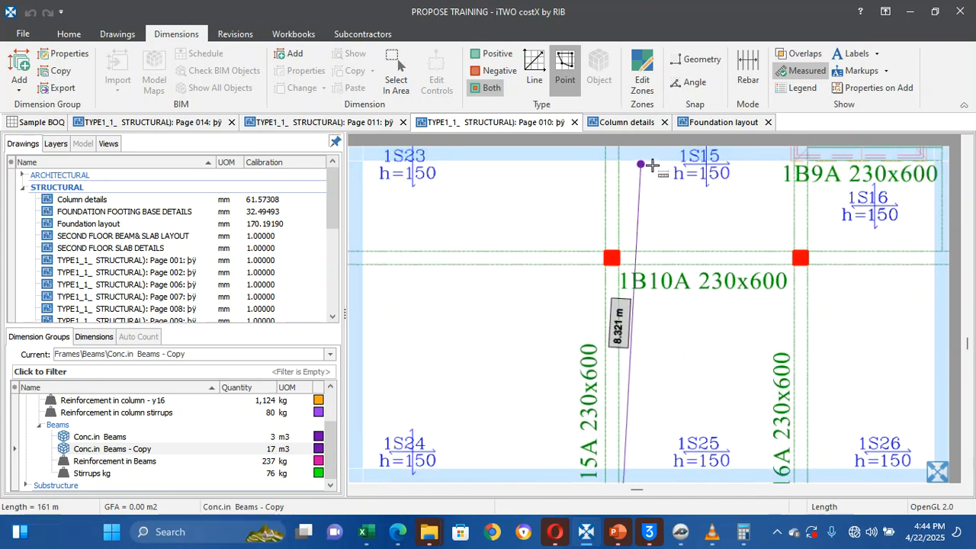
pyautogui.scroll(4, 652, 165)
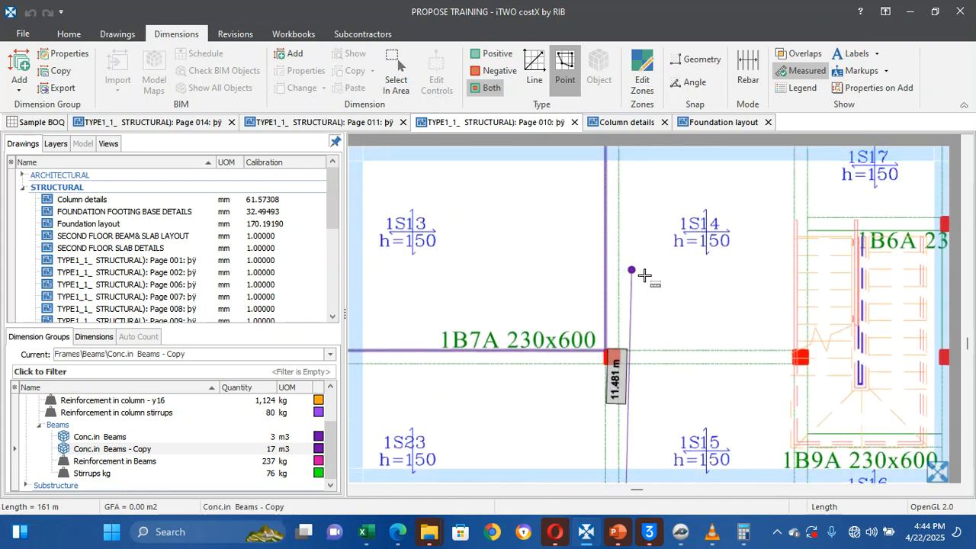
pyautogui.doubleClick(629, 373)
pyautogui.scroll(-3, 609, 374)
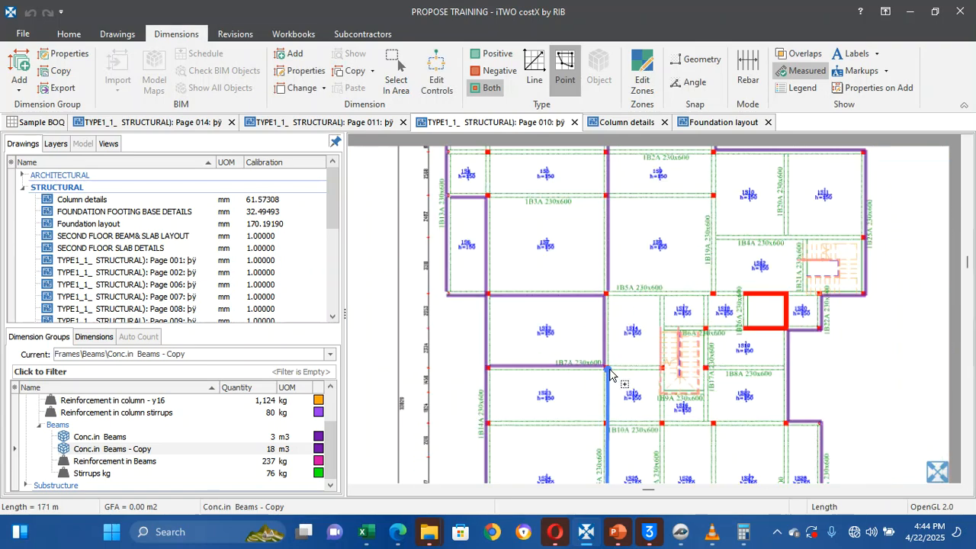
pyautogui.scroll(-3, 610, 374)
pyautogui.scroll(3, 617, 384)
pyautogui.moveTo(621, 288)
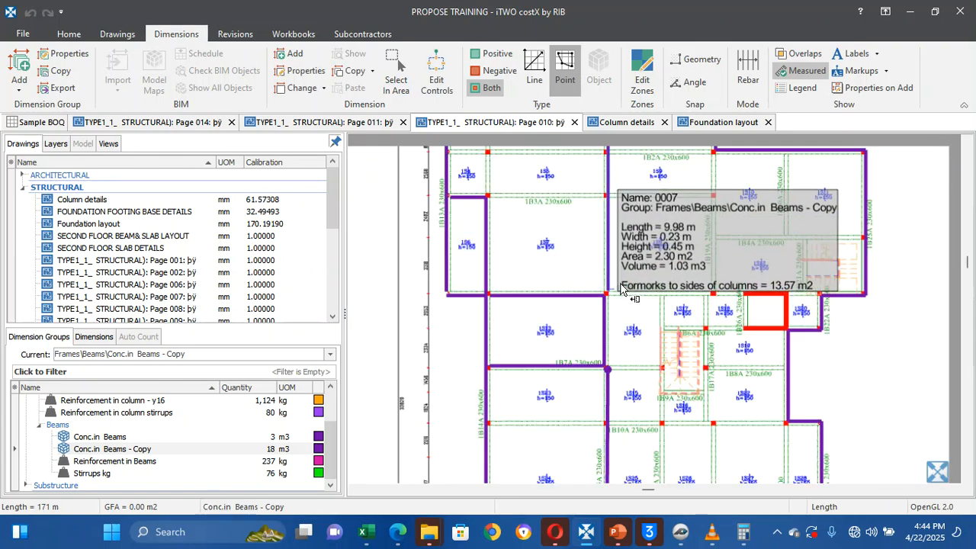
pyautogui.scroll(4, 621, 290)
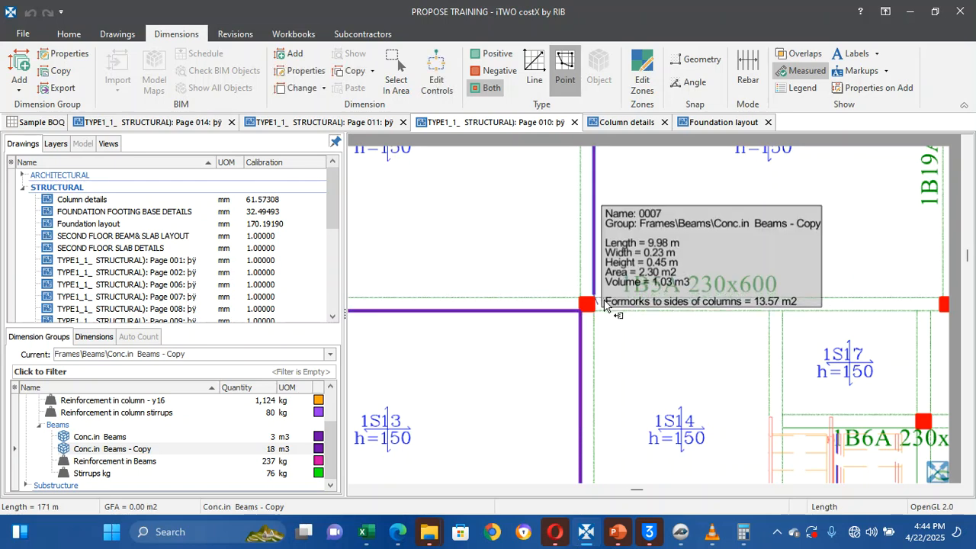
pyautogui.click(605, 305)
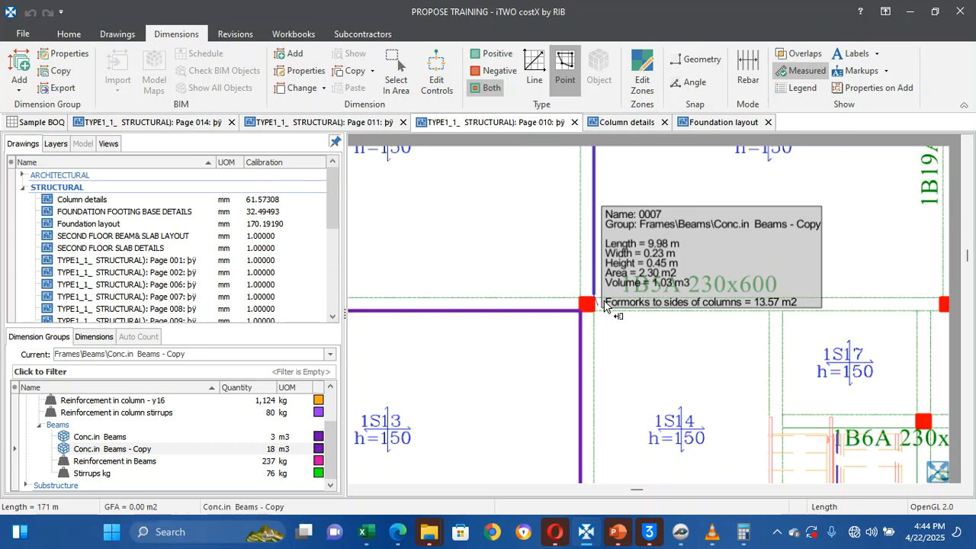
pyautogui.press('Escape')
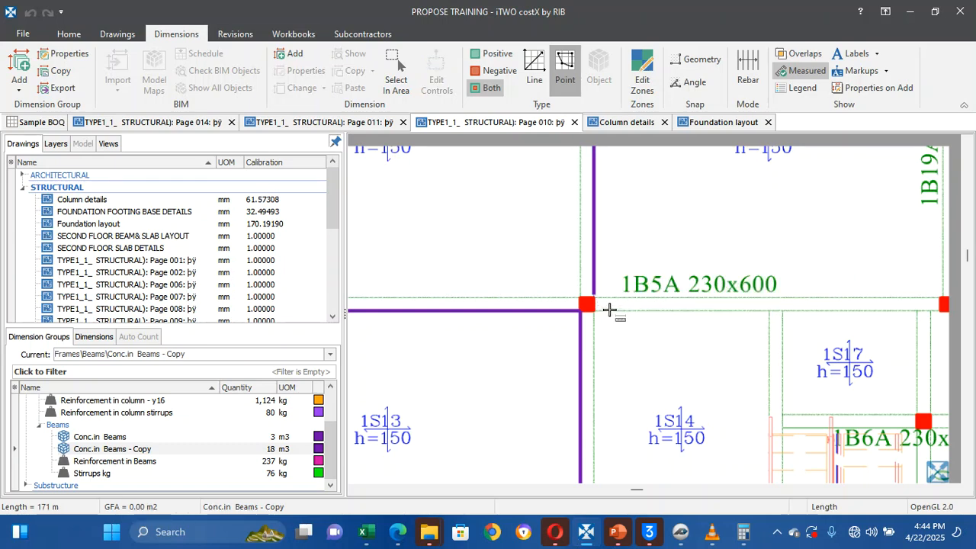
pyautogui.click(609, 307)
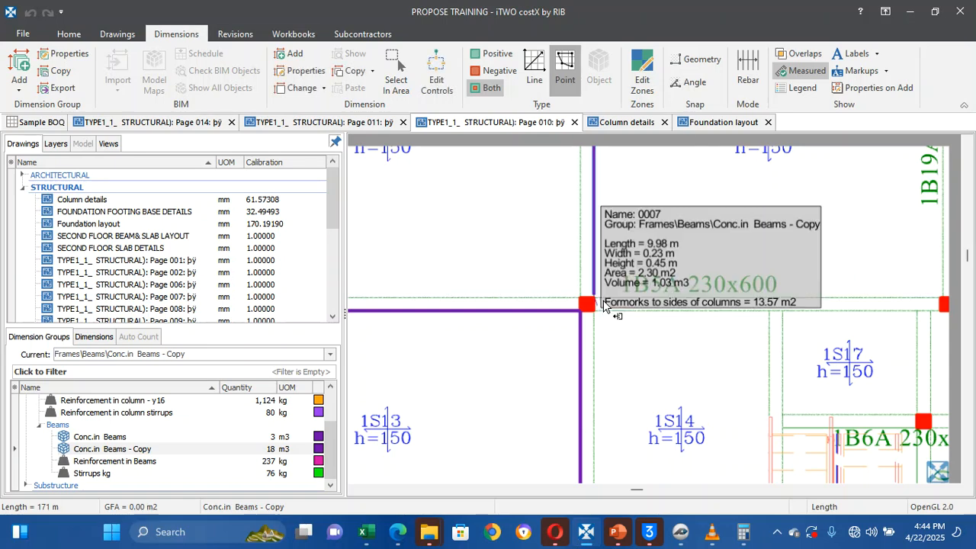
pyautogui.scroll(5, 602, 308)
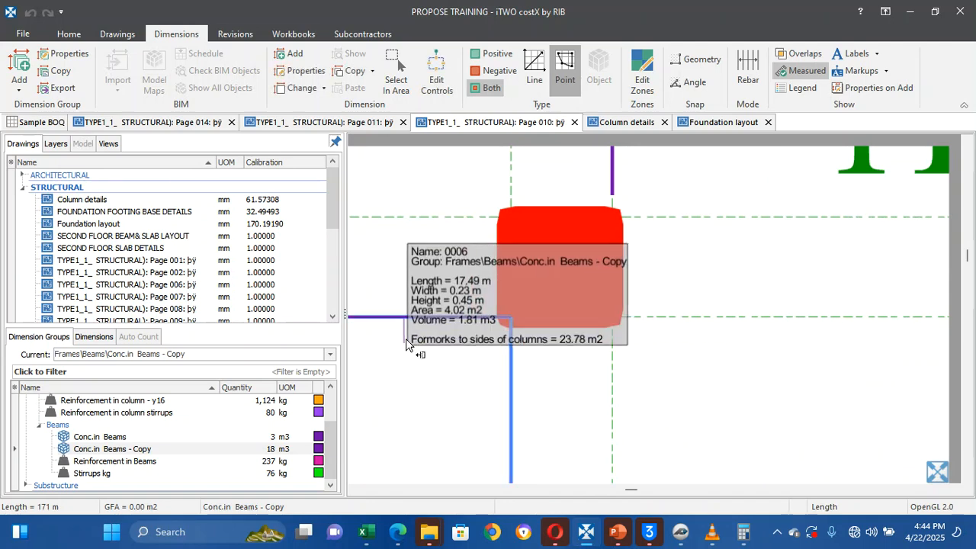
pyautogui.click(175, 451)
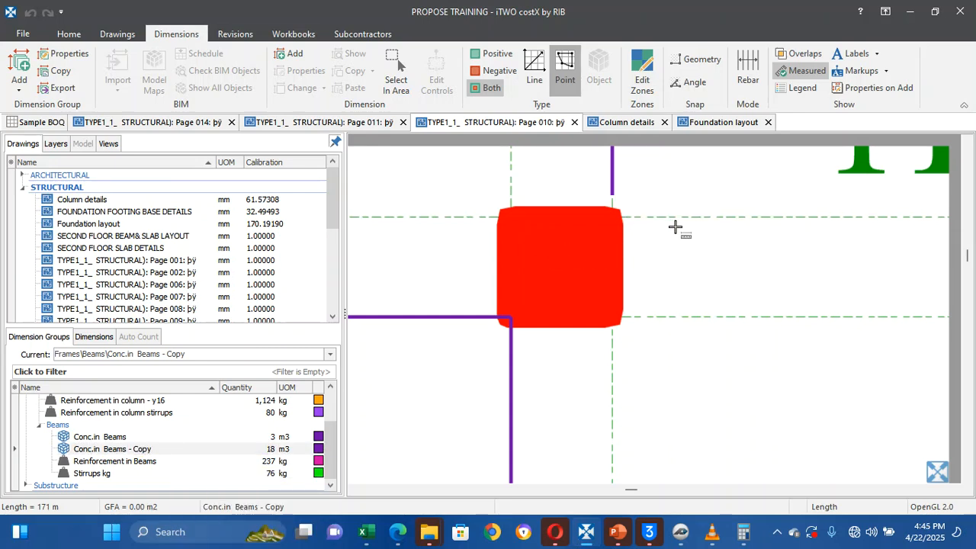
pyautogui.scroll(-4, 649, 235)
pyautogui.click(647, 230)
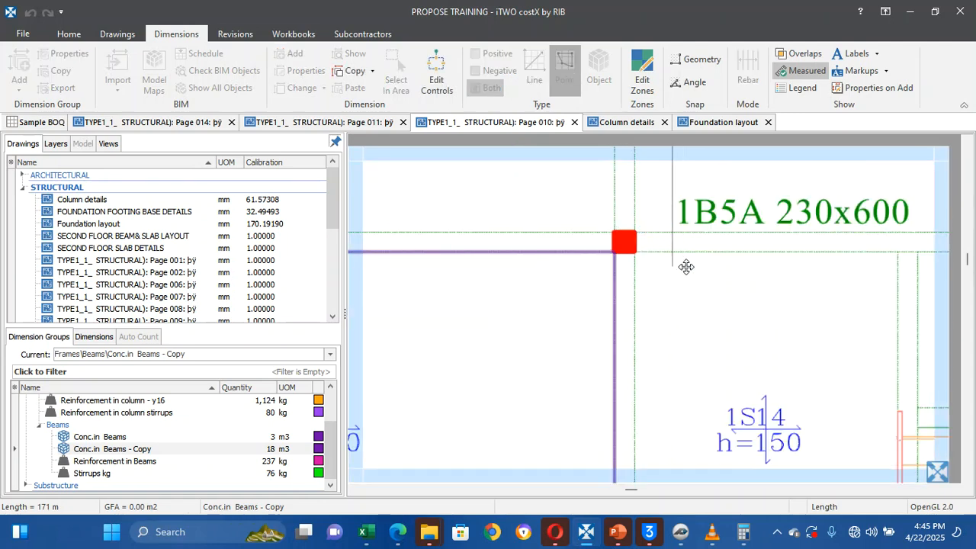
pyautogui.click(639, 250)
pyautogui.click(639, 232)
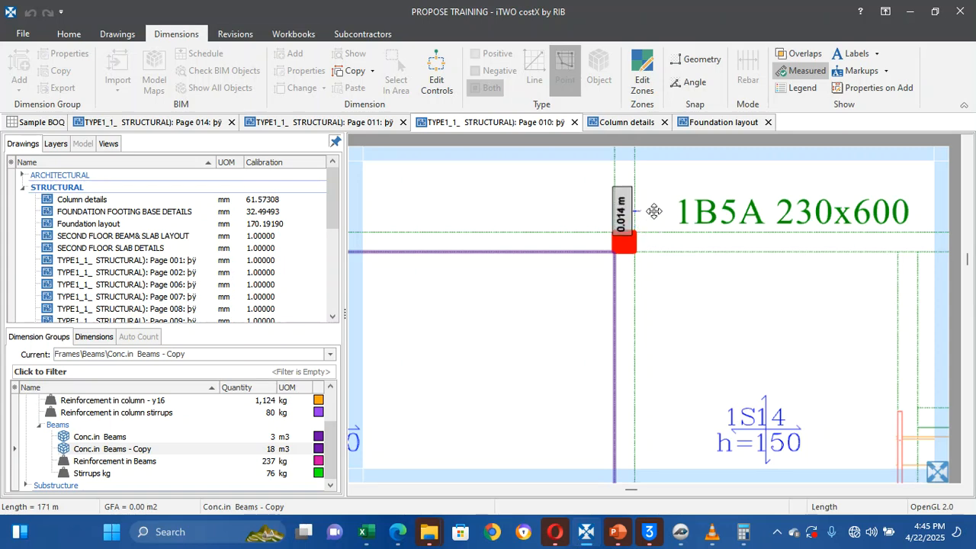
pyautogui.scroll(-3, 654, 224)
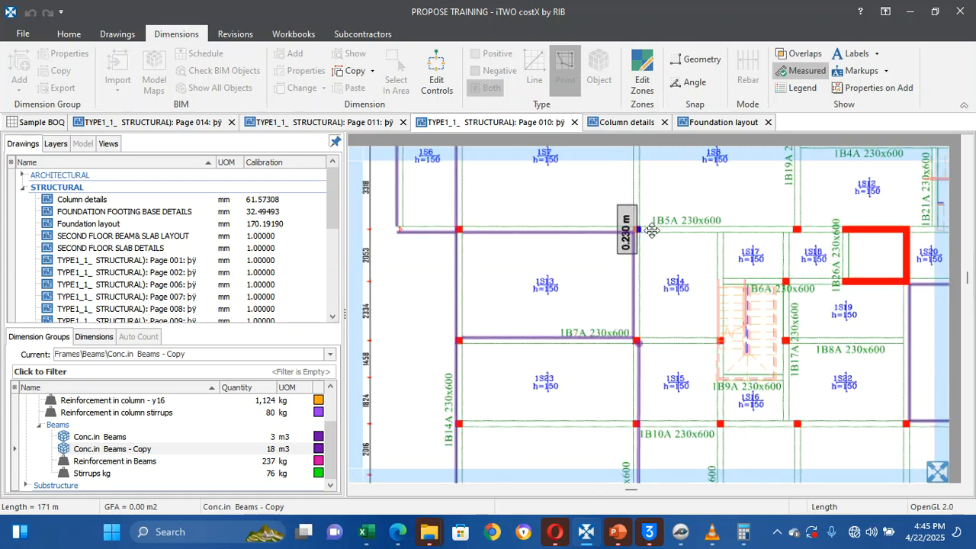
# Undo the measured line along beam 1B15A and discard the stray measurement points
pyautogui.hotkey('ctrl', 'z')
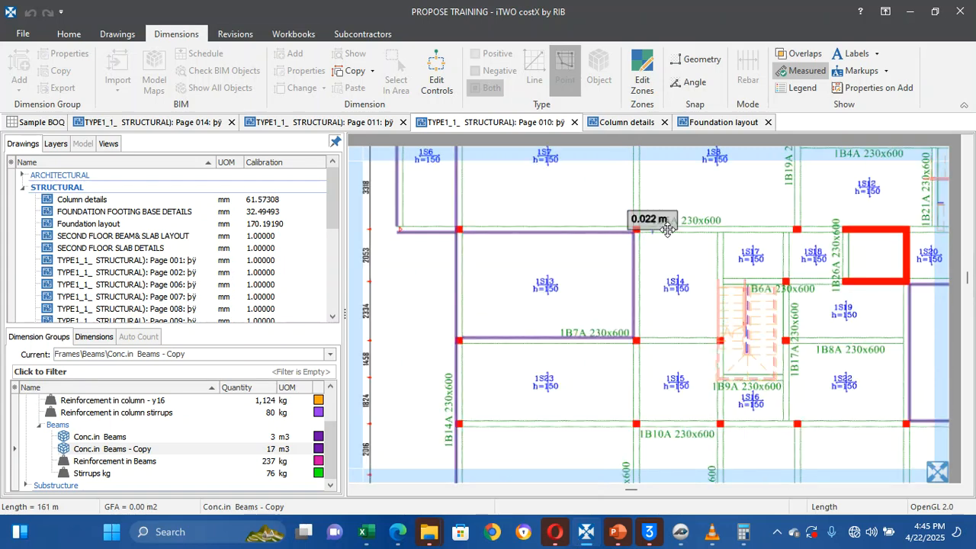
pyautogui.rightClick(651, 221)
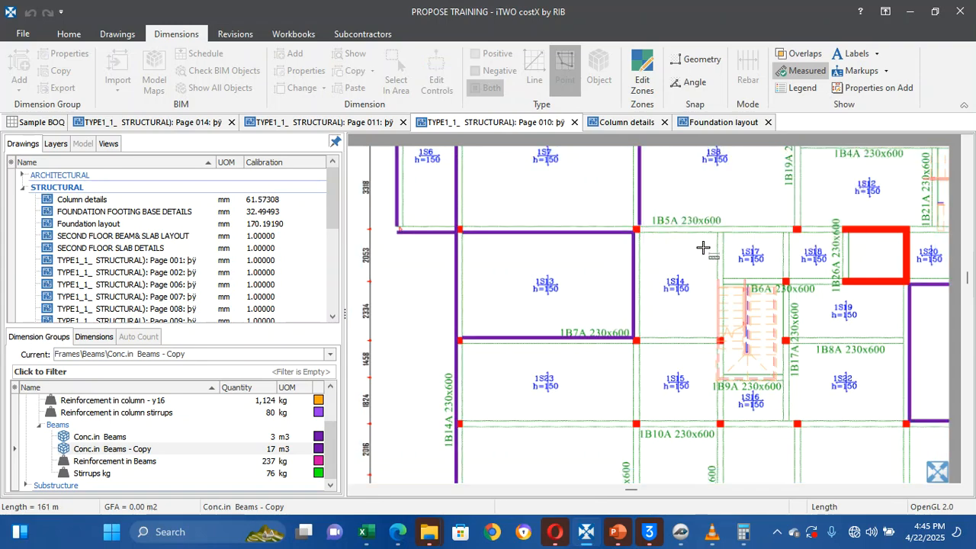
pyautogui.click(709, 423)
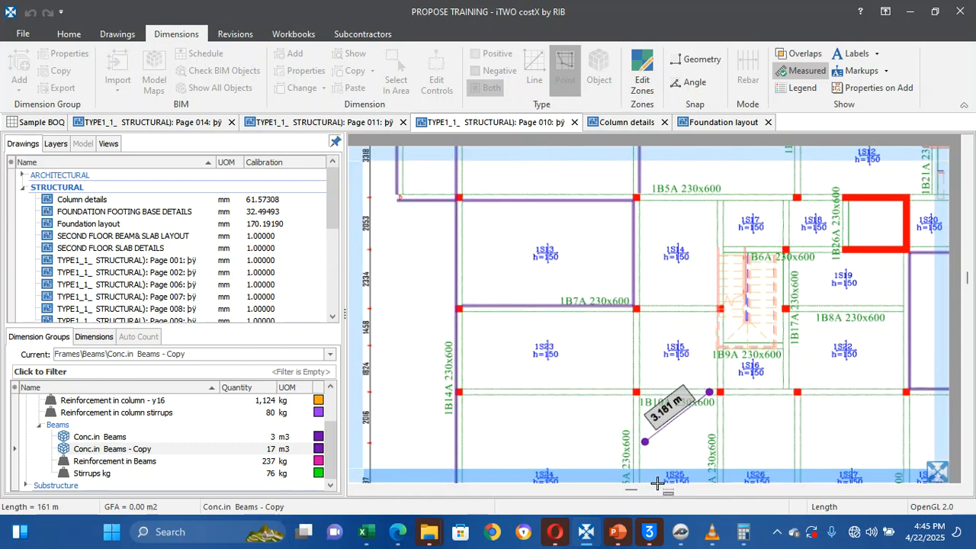
pyautogui.press('Escape')
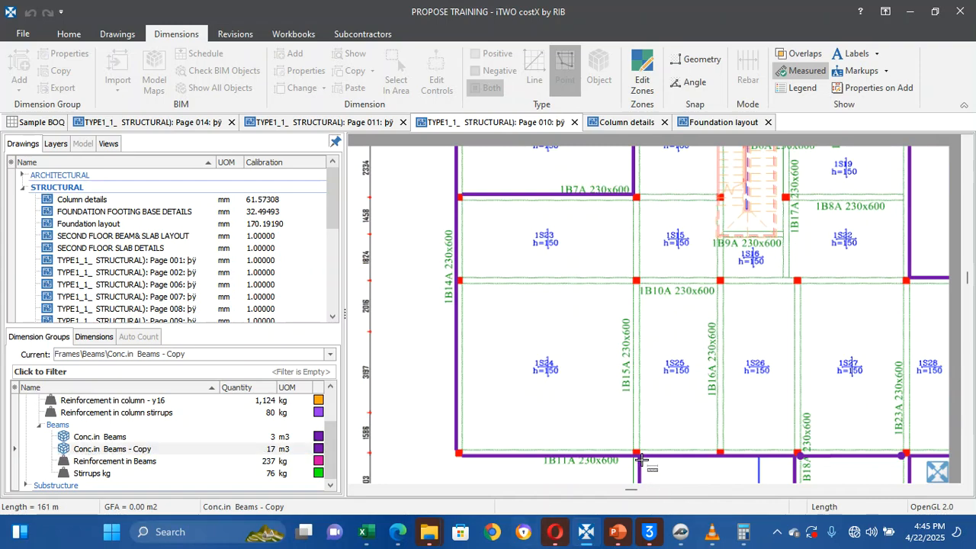
# Measure beam 1B15A again, starting at its column on beam 1B11A and ending at beam 1B7A, about 10 m
pyautogui.scroll(5, 638, 453)
pyautogui.scroll(-3, 638, 450)
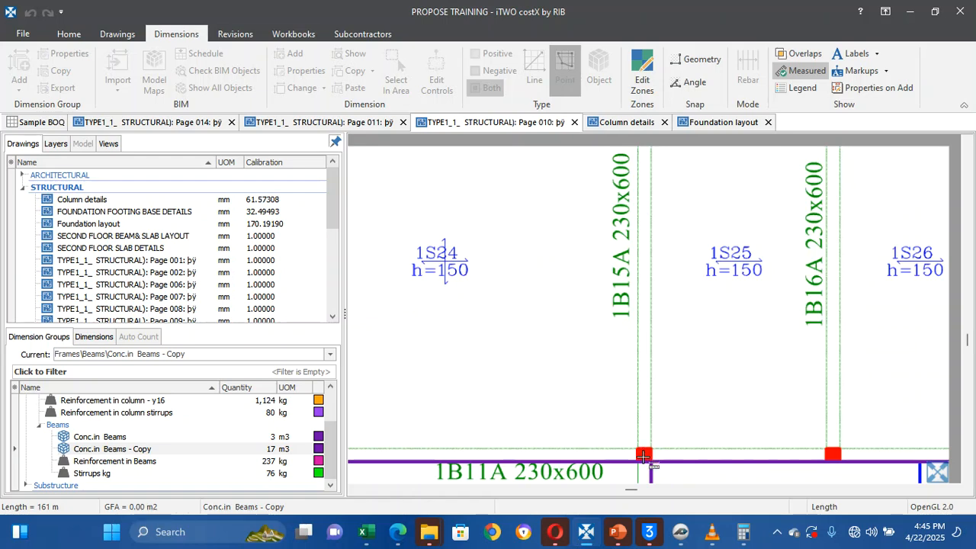
pyautogui.click(644, 457)
pyautogui.scroll(-4, 653, 309)
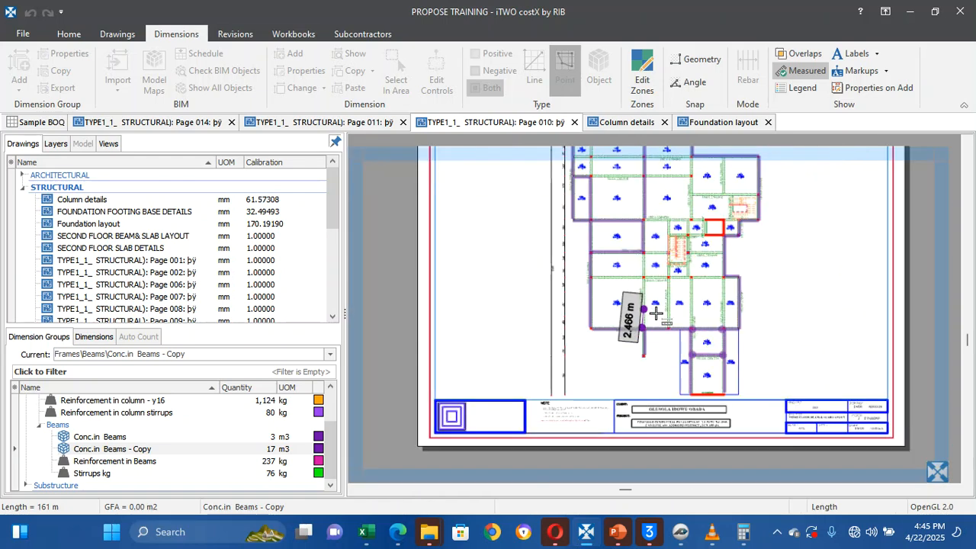
pyautogui.scroll(3, 653, 261)
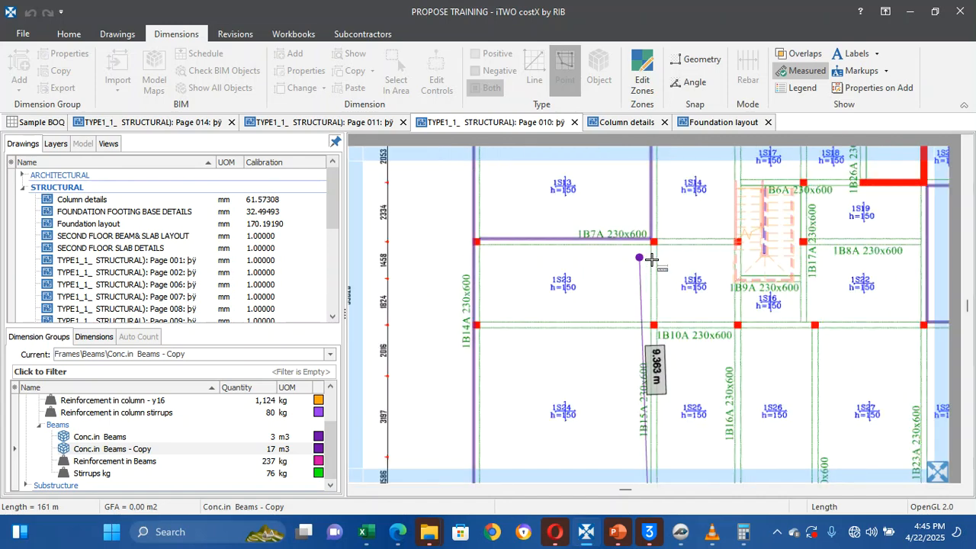
pyautogui.doubleClick(657, 247)
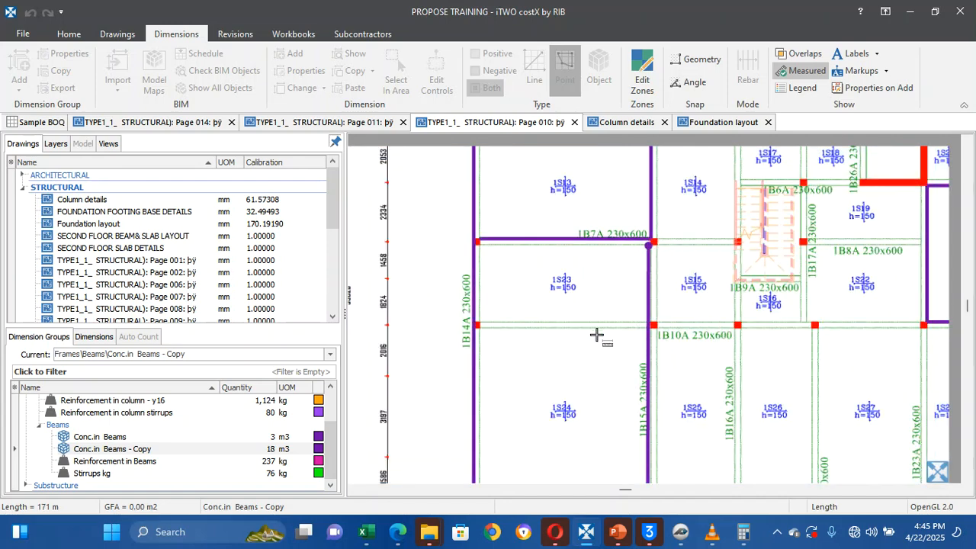
# Measure the beam span between slabs 1S23 and 1S24, from beam 1B14A to beam 1B15A, about 7 m
pyautogui.click(484, 329)
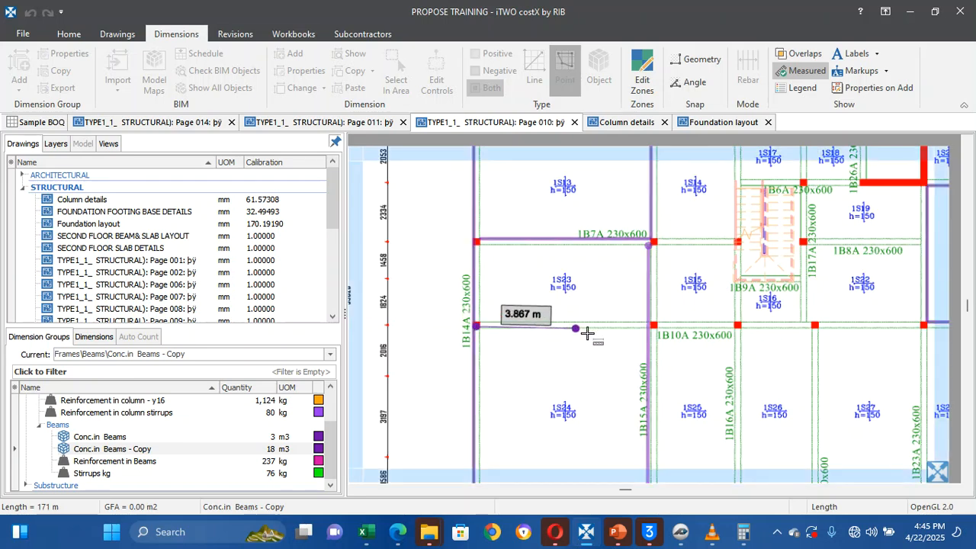
pyautogui.doubleClick(654, 334)
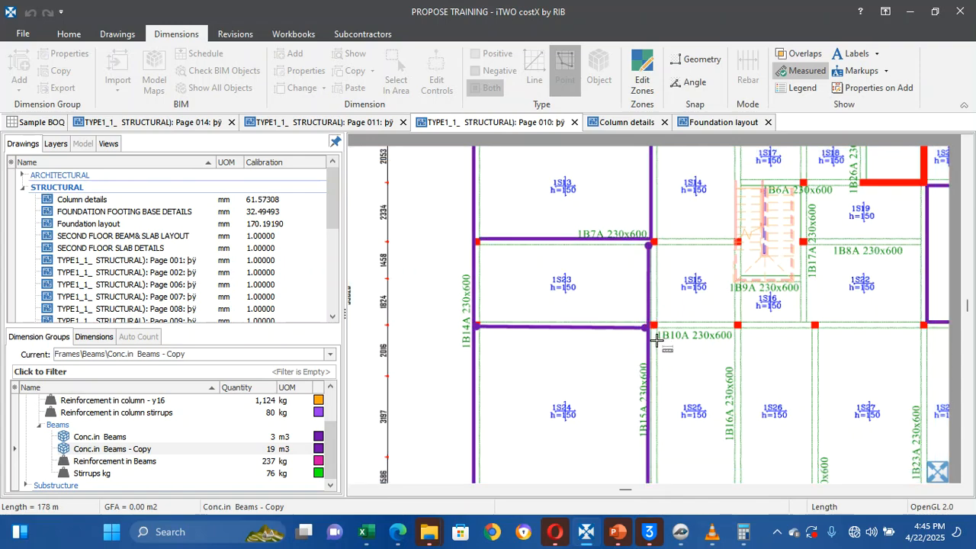
pyautogui.click(646, 330)
pyautogui.doubleClick(678, 342)
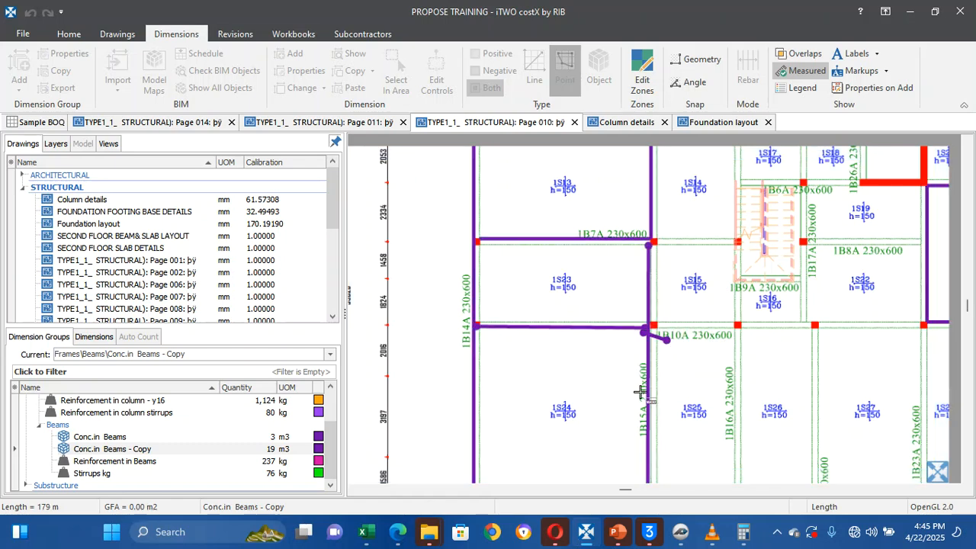
pyautogui.hotkey('ctrl', 'z')
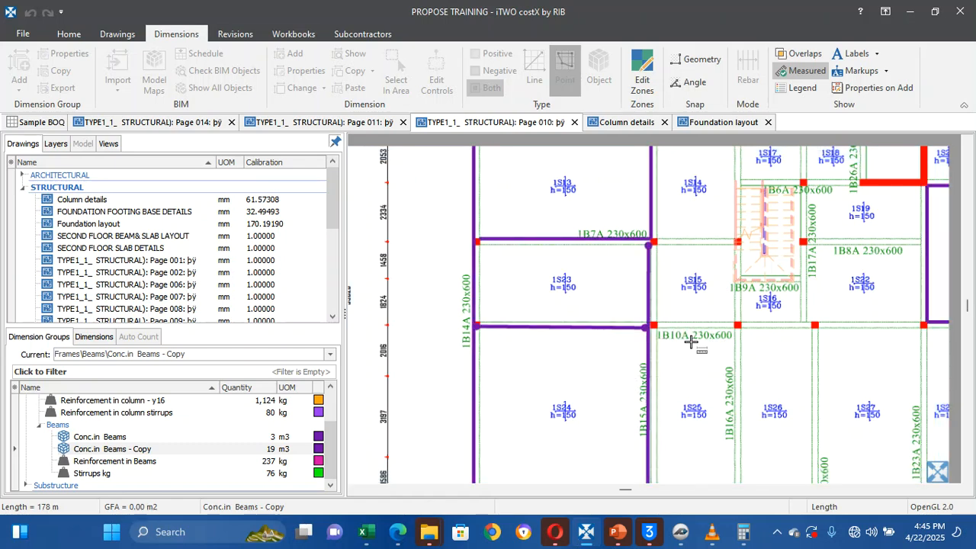
# Measure beam 1B10A above slabs 1S25 to 1S27, from the column on beam 1B15A to beam 1B23A, about 10 m
pyautogui.scroll(3, 673, 339)
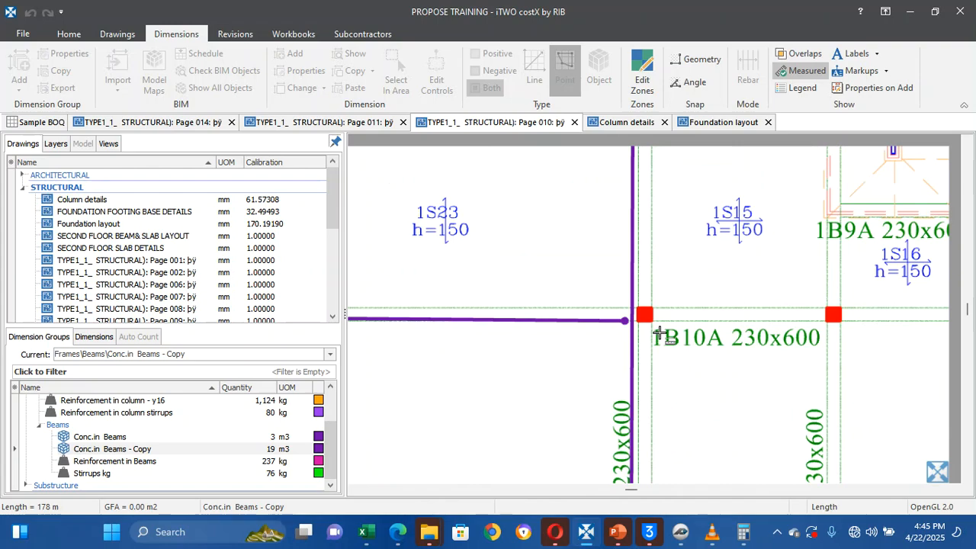
pyautogui.click(647, 319)
pyautogui.scroll(-5, 799, 326)
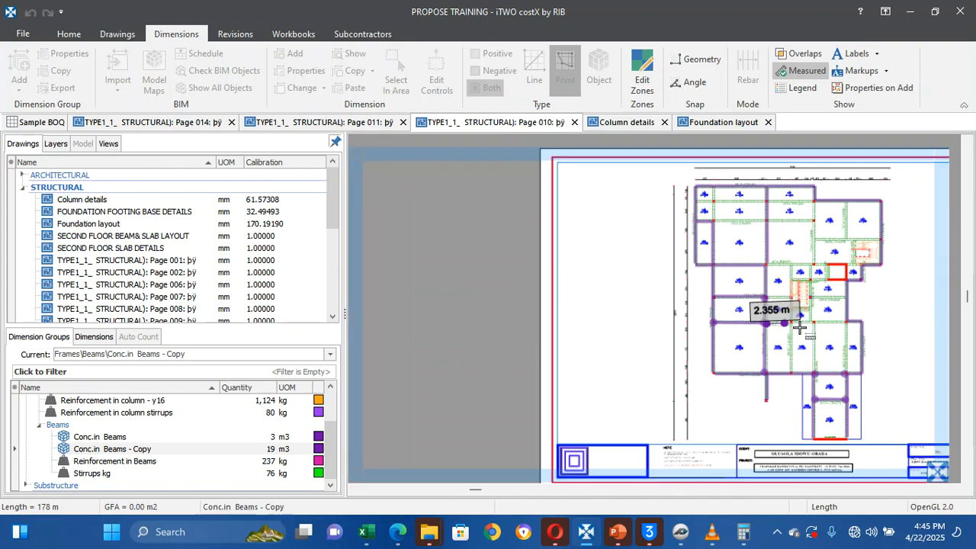
pyautogui.doubleClick(860, 327)
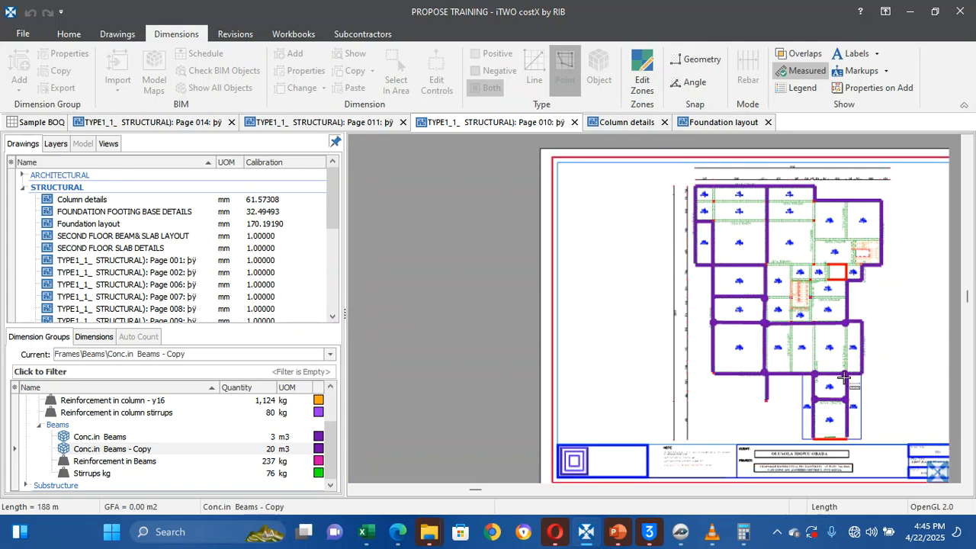
# Measure beam 1B23A between slabs 1S27 and 1S28, from beam 1B11A up to beam 1B10A, about 6.5 m
pyautogui.scroll(4, 854, 381)
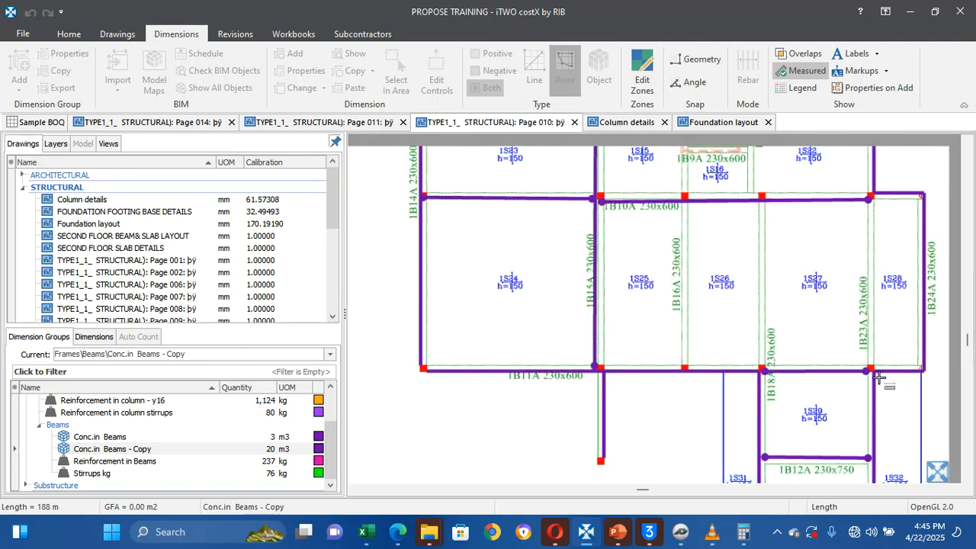
pyautogui.scroll(3, 873, 372)
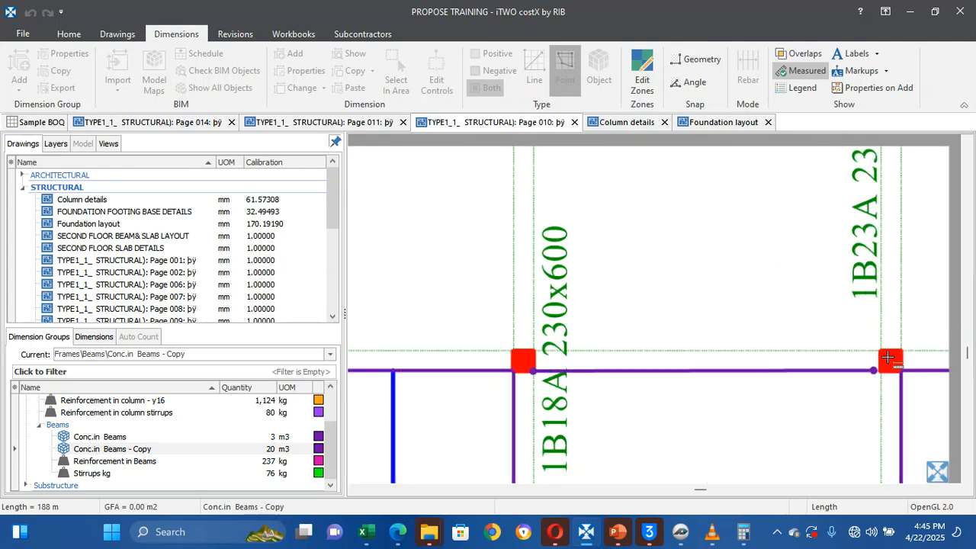
pyautogui.click(887, 360)
pyautogui.scroll(-6, 886, 359)
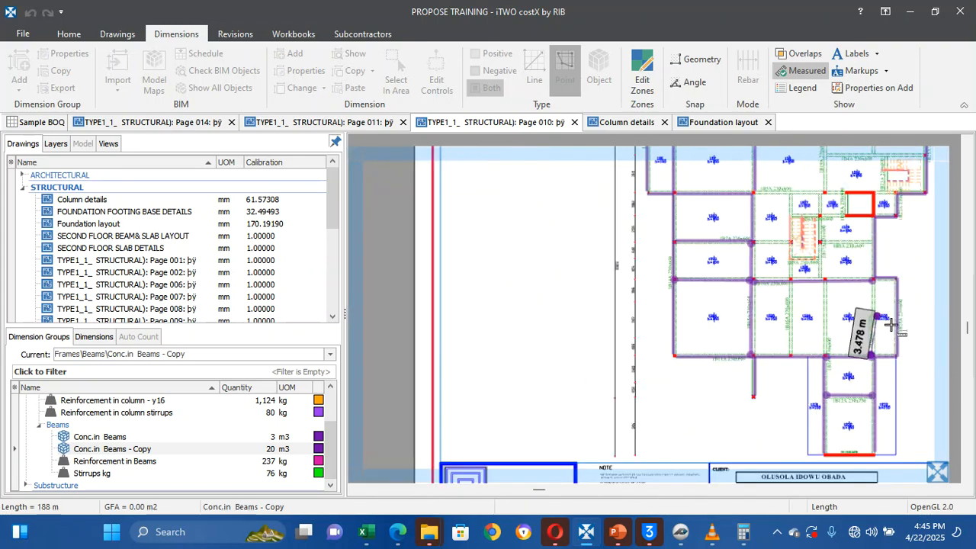
pyautogui.scroll(5, 884, 354)
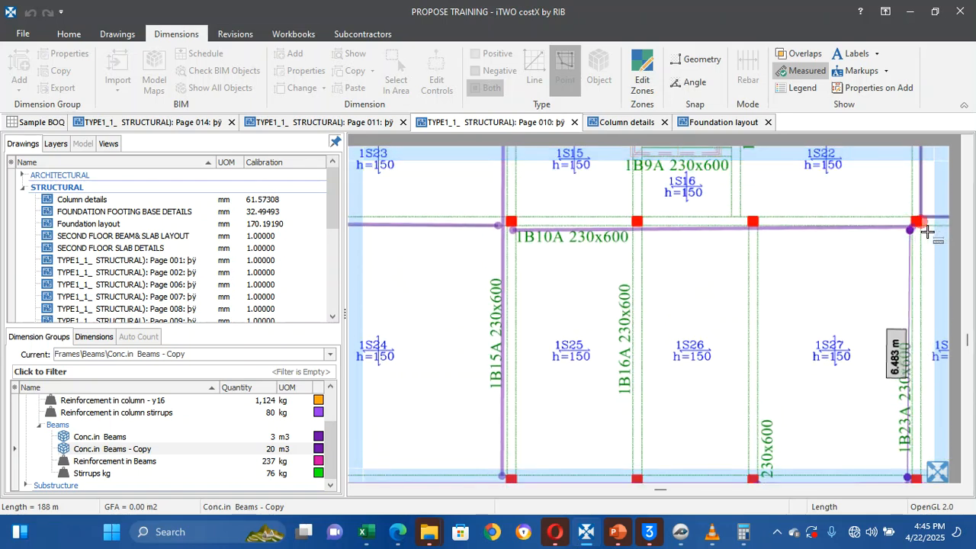
pyautogui.click(925, 227)
pyautogui.scroll(-3, 869, 206)
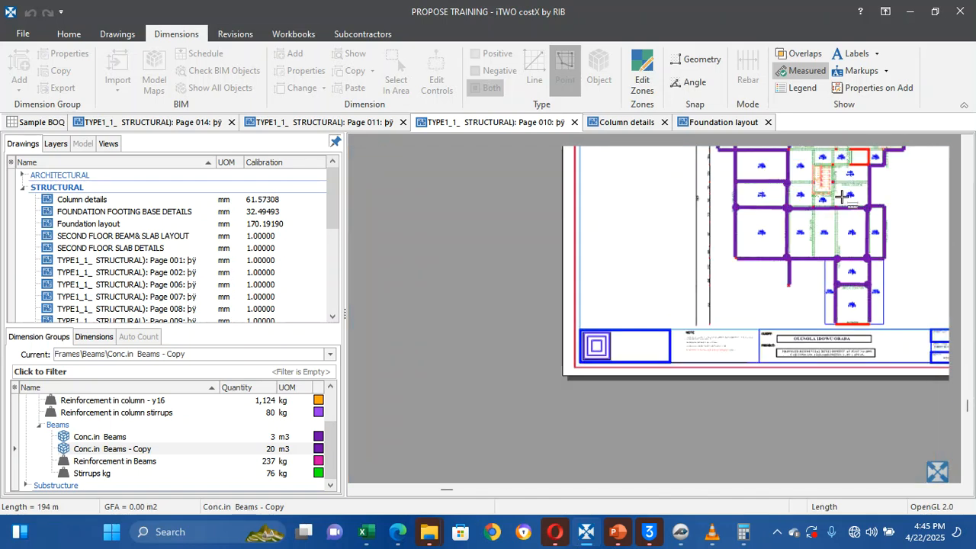
# Measure beam 1B16A between slabs 1S25 and 1S26, from beam 1B11A up to beam 1B10A, about 7 m
pyautogui.scroll(4, 850, 202)
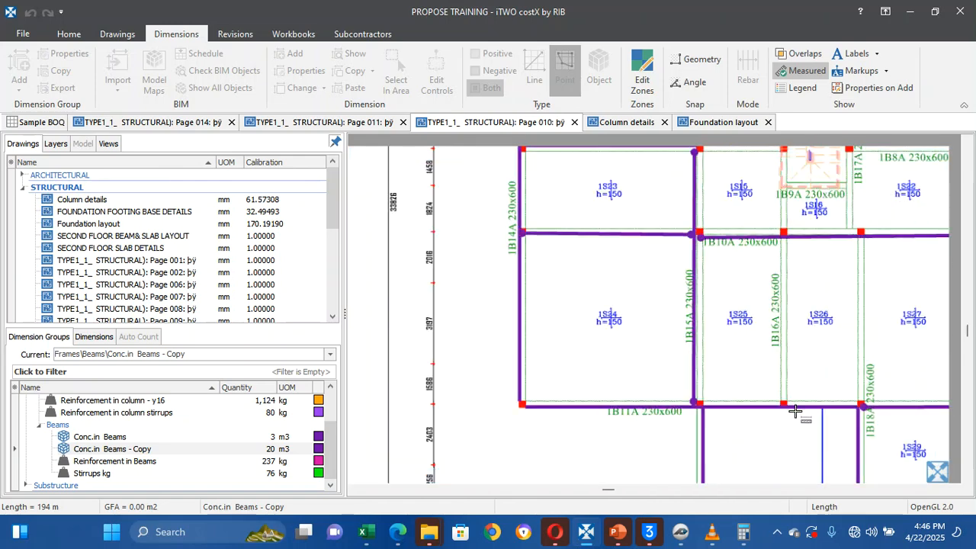
pyautogui.click(785, 407)
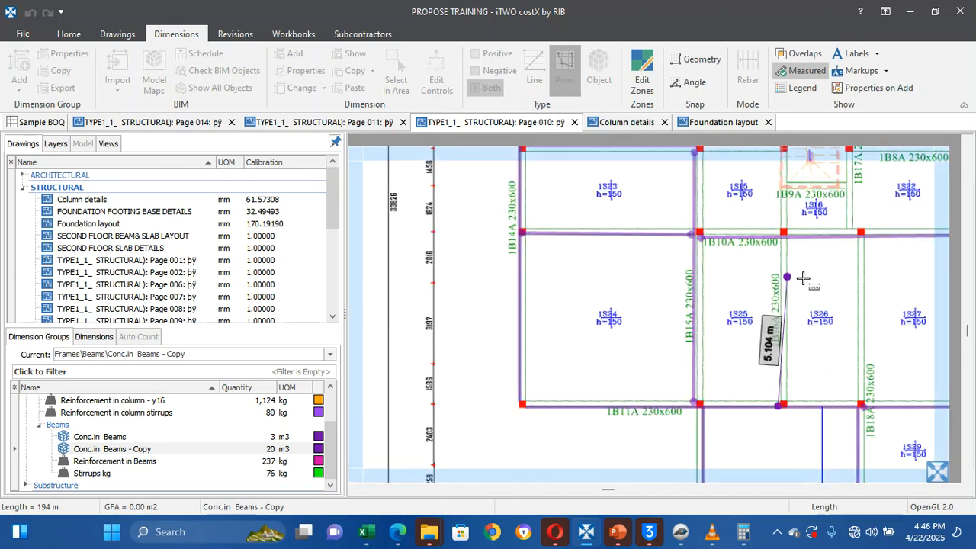
pyautogui.doubleClick(797, 236)
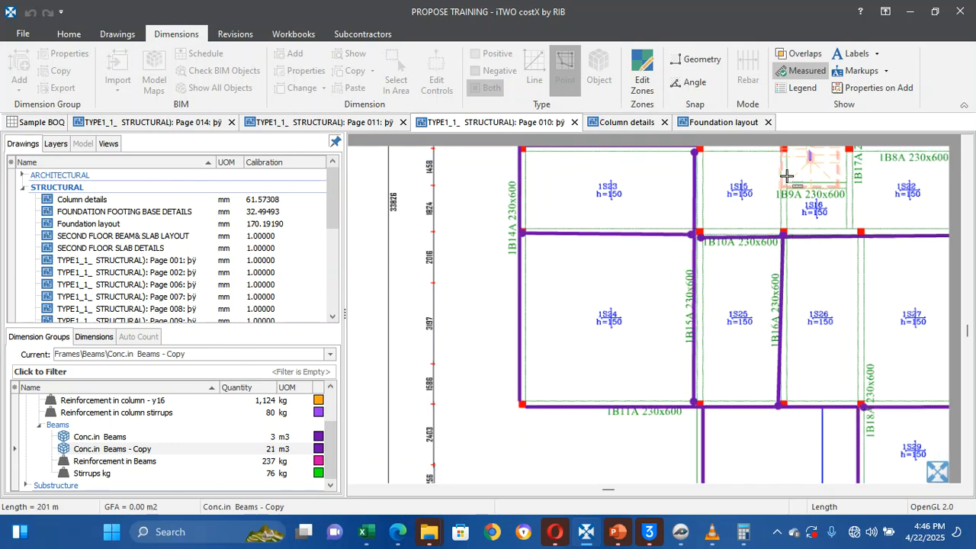
# Measure the beam span between slabs 1S14 and 1S15, from the end of beam 1B7A to the staircase, about 4 m
pyautogui.scroll(5, 787, 177)
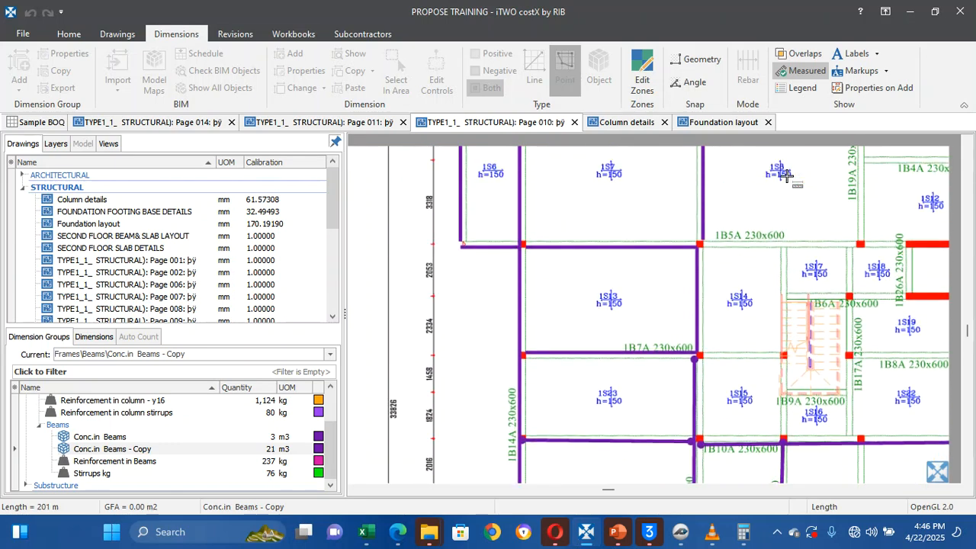
pyautogui.click(707, 360)
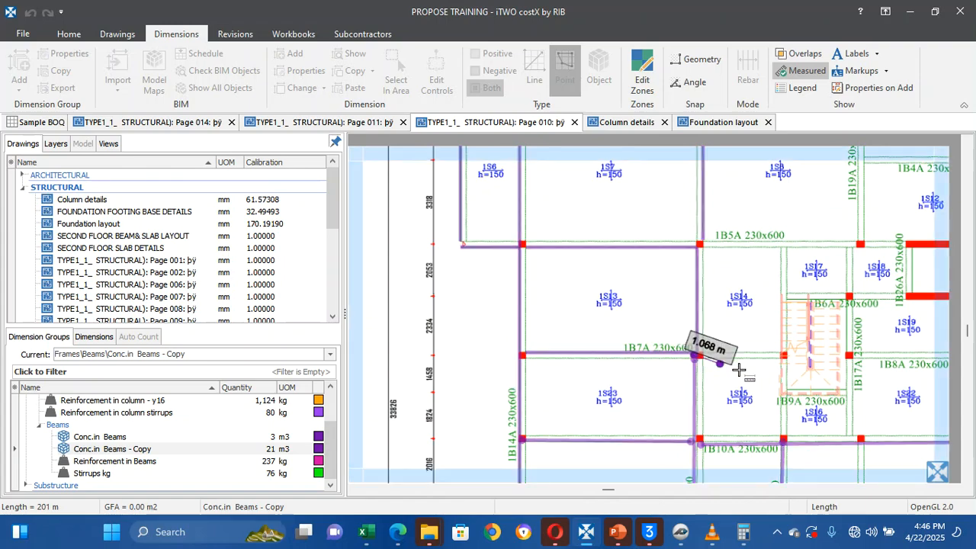
pyautogui.doubleClick(801, 360)
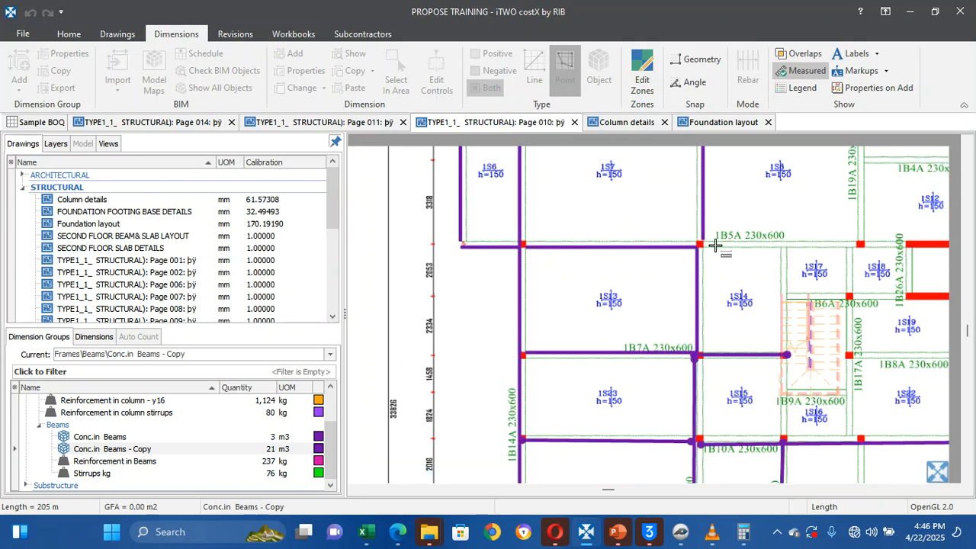
# Measure beam 1B5A from the column below slab 1S8 to the red-walled shaft beside slab 1S18, about 8 m
pyautogui.scroll(5, 709, 246)
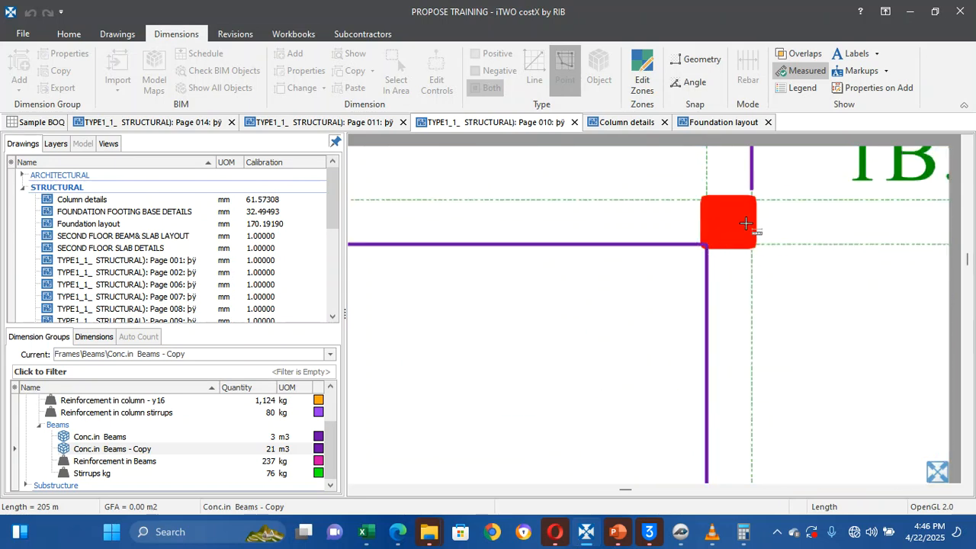
pyautogui.click(766, 202)
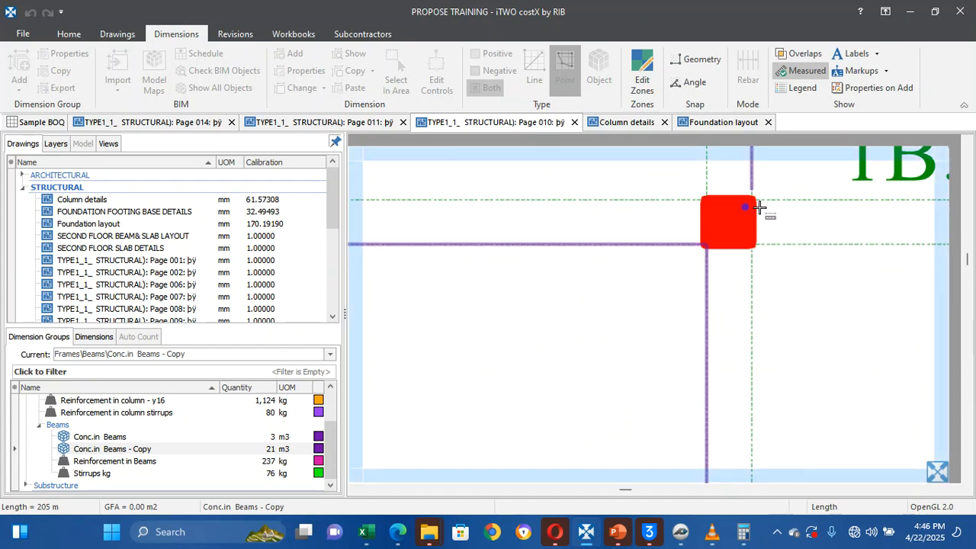
pyautogui.scroll(-5, 771, 206)
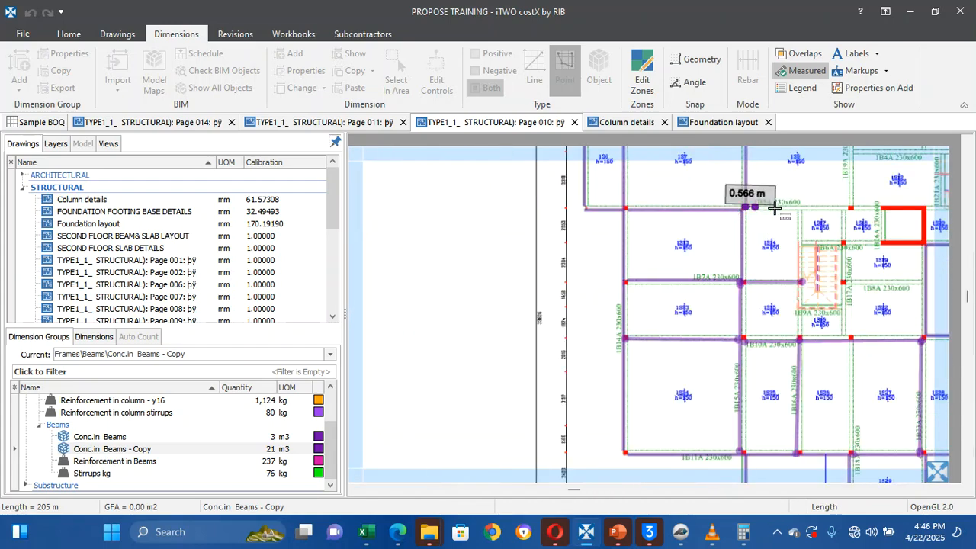
pyautogui.doubleClick(897, 208)
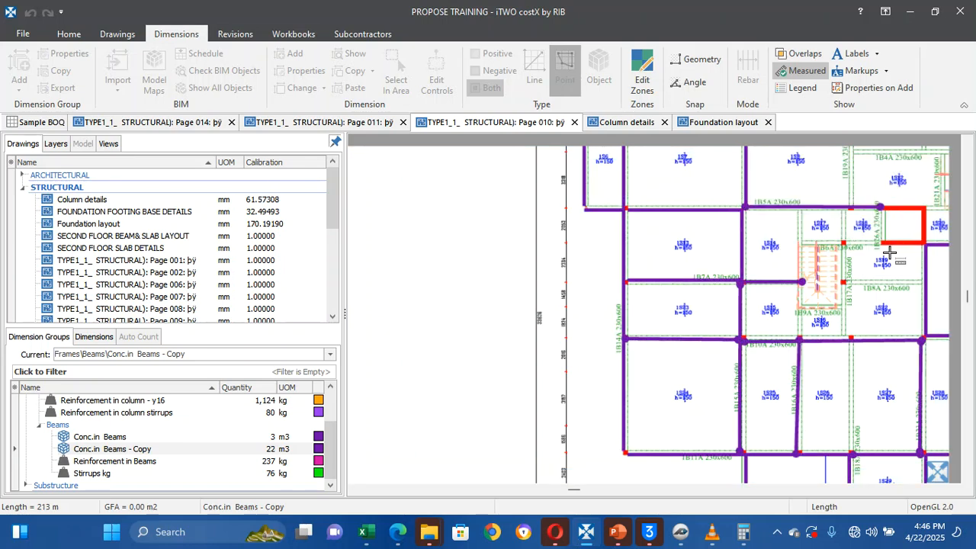
pyautogui.click(890, 252)
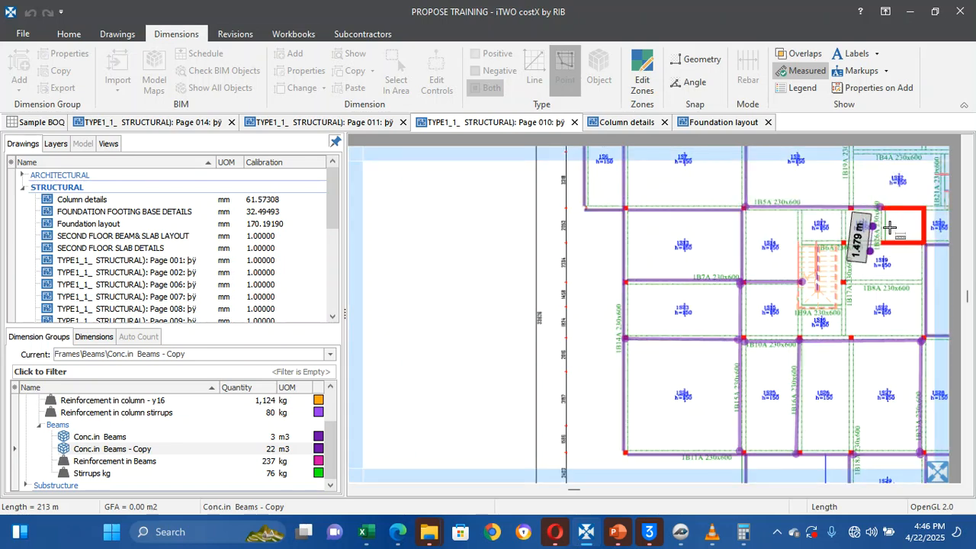
pyautogui.press('Escape')
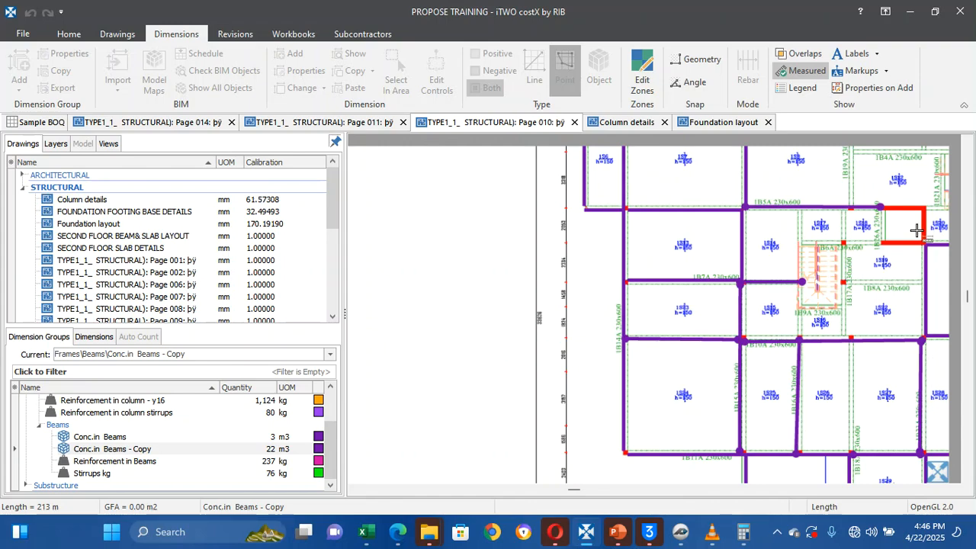
pyautogui.scroll(5, 856, 209)
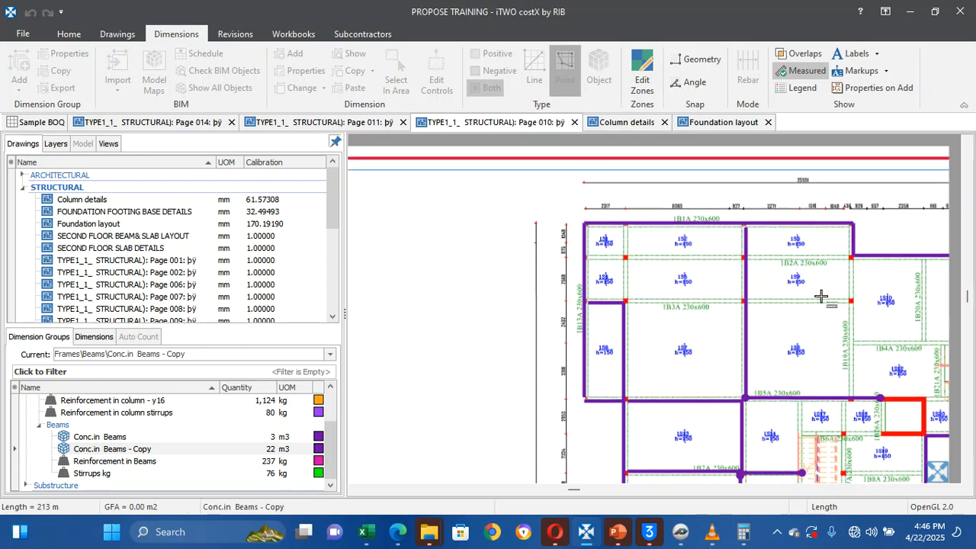
pyautogui.scroll(5, 863, 268)
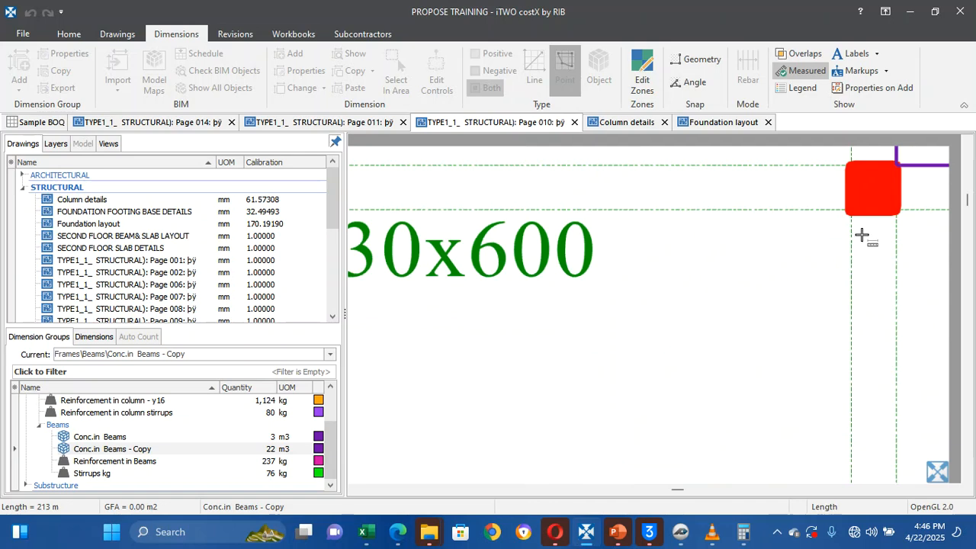
pyautogui.click(859, 221)
pyautogui.scroll(-2, 859, 221)
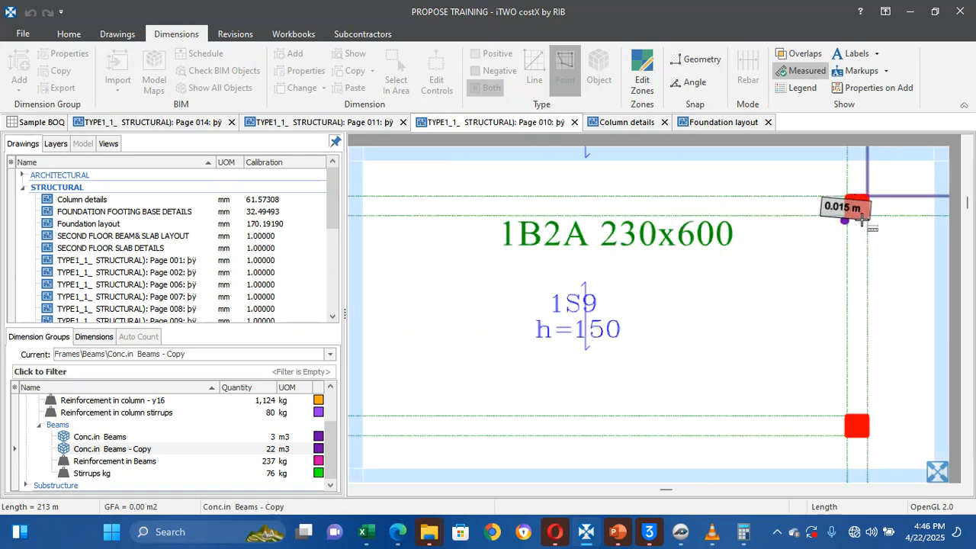
pyautogui.press('Escape')
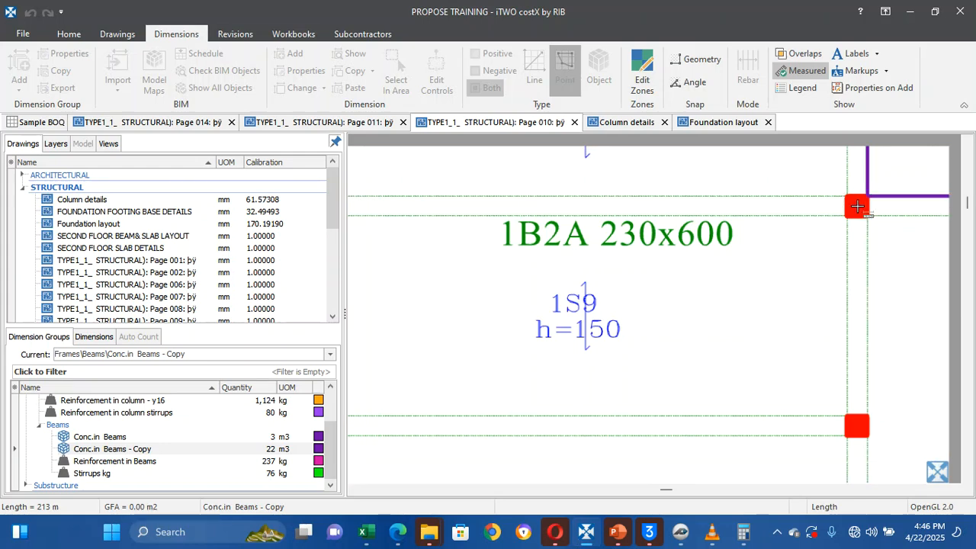
# Measure beam 1B19A from the column at the end of beam 1B2A down to beam 1B5A, about 8 m
pyautogui.scroll(3, 856, 204)
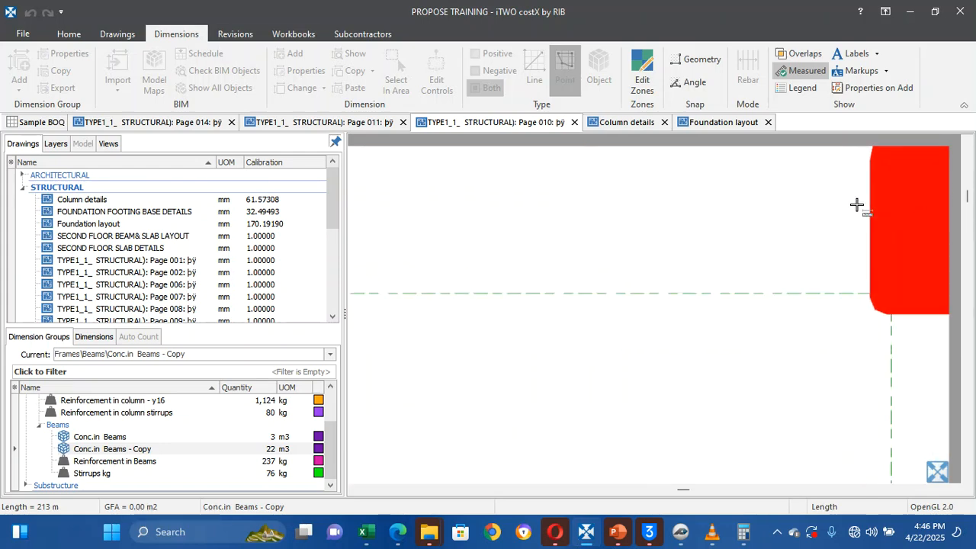
pyautogui.click(896, 299)
pyautogui.scroll(-3, 897, 308)
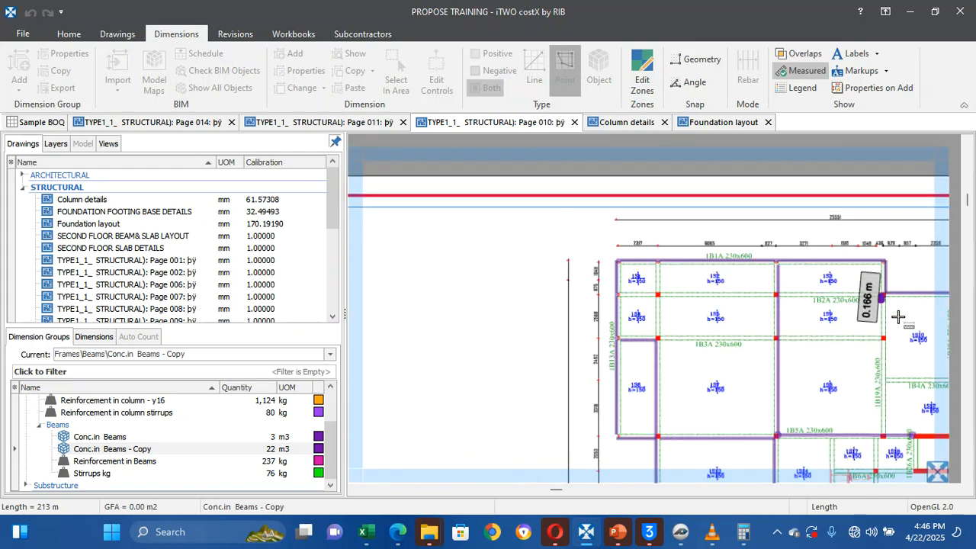
pyautogui.scroll(4, 898, 442)
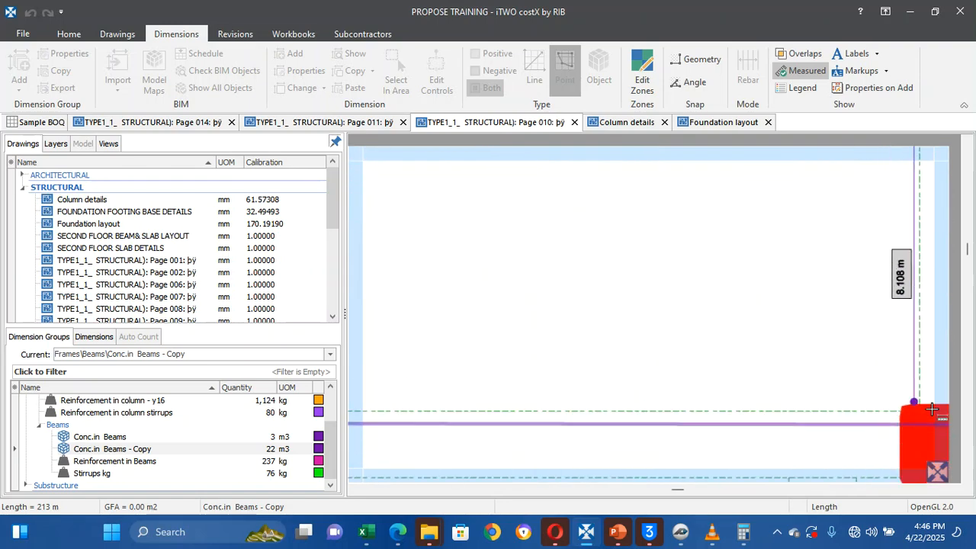
pyautogui.scroll(-5, 935, 424)
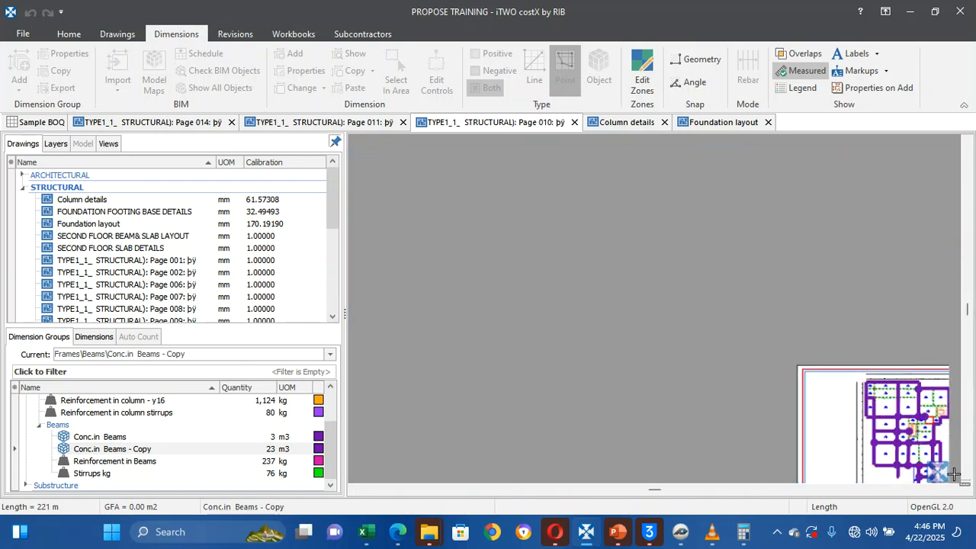
pyautogui.scroll(5, 930, 428)
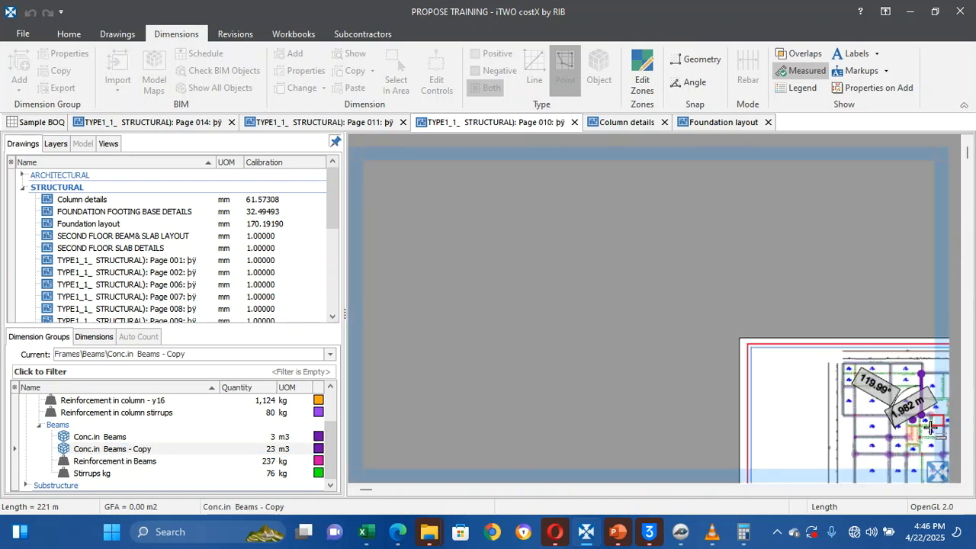
pyautogui.hscroll(5, 930, 427)
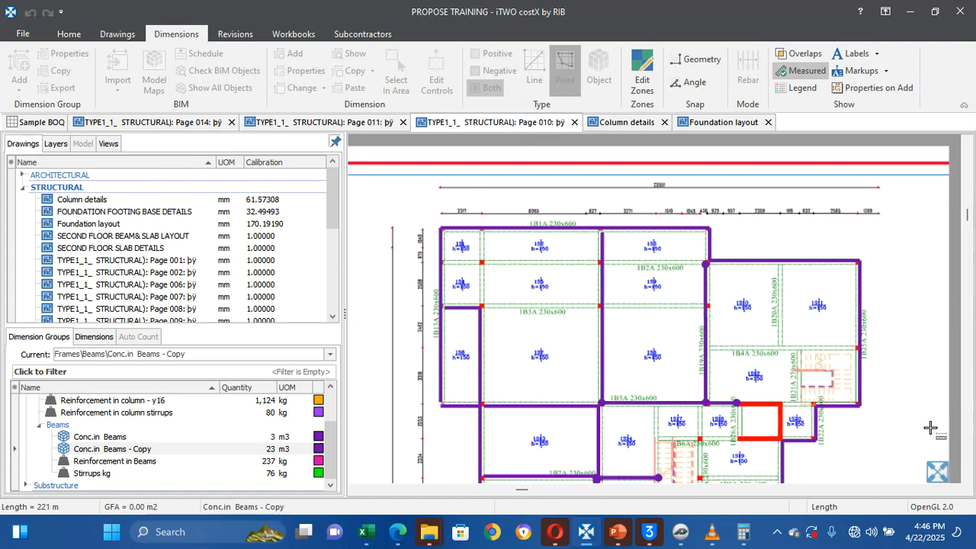
# Check the remaining internal beams on the plan and the quantity of the Conc.in Beams - Copy group
pyautogui.scroll(-5, 930, 428)
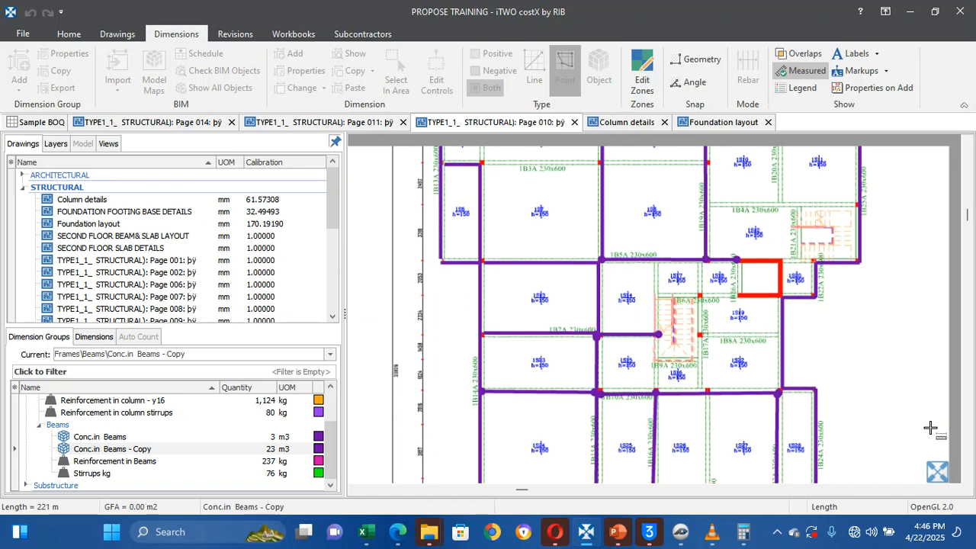
pyautogui.click(250, 449)
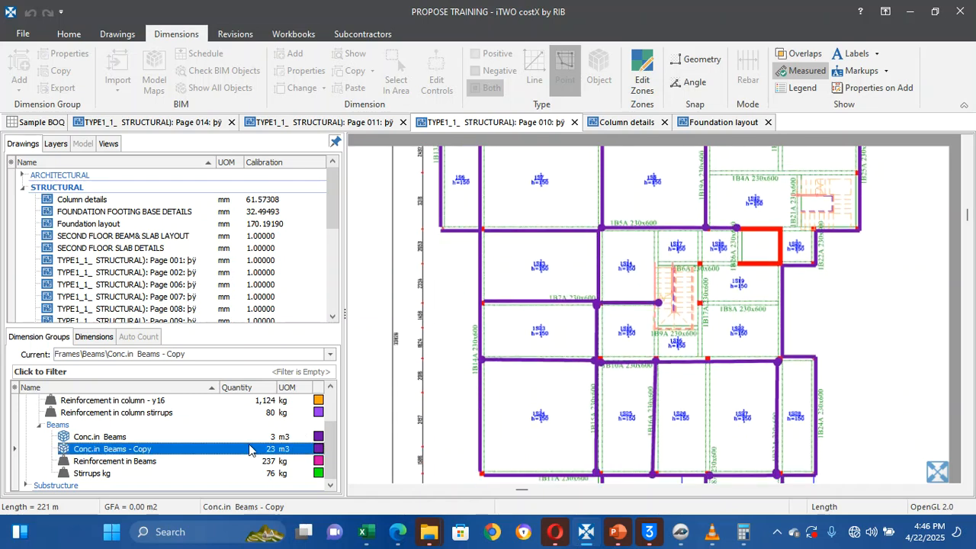
pyautogui.moveTo(236, 455)
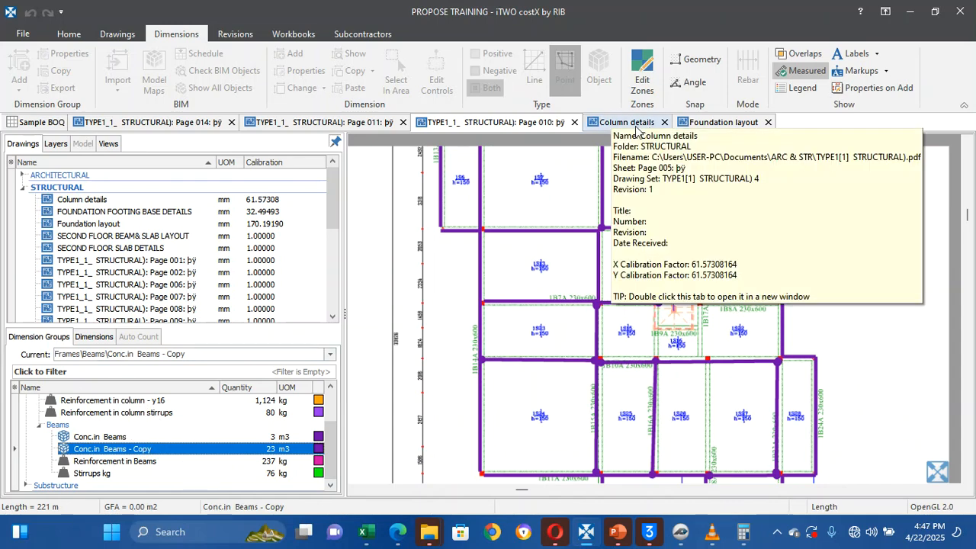
# Open the structural drawing Page 011 and examine the first floor beam sections and their sizes
pyautogui.click(374, 123)
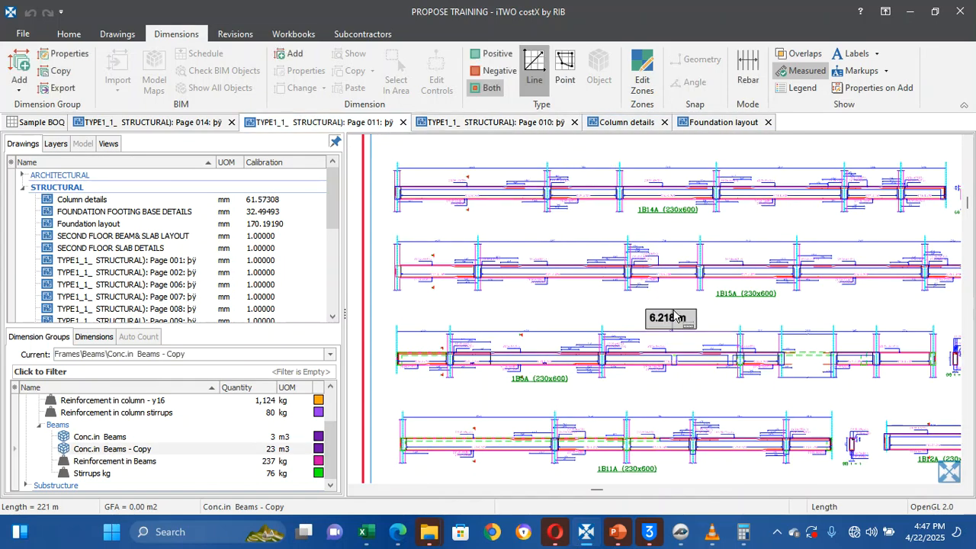
pyautogui.scroll(-5, 674, 316)
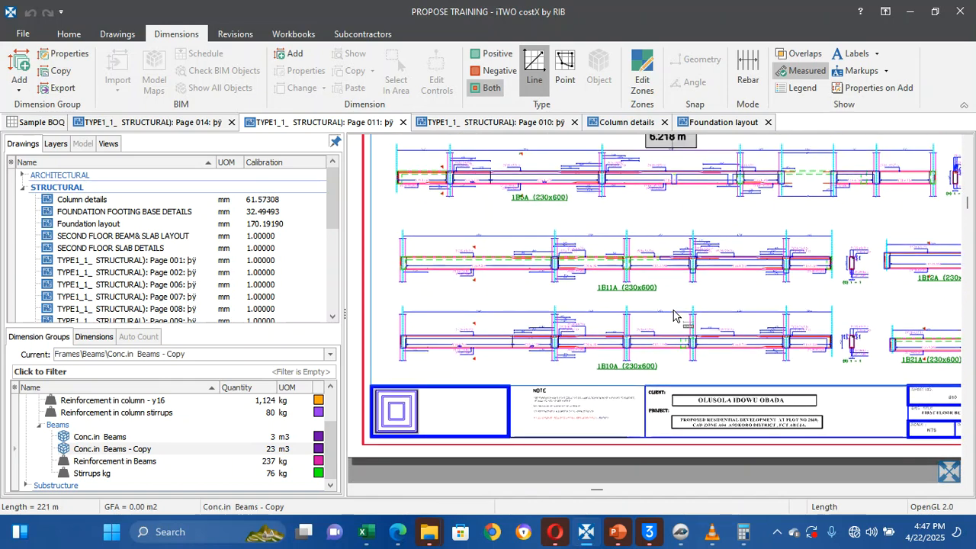
pyautogui.scroll(3, 674, 316)
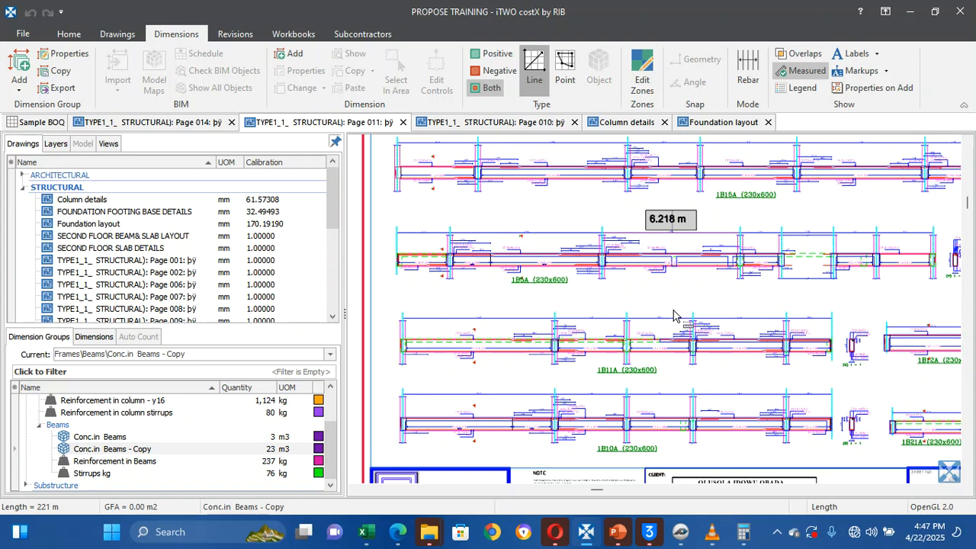
pyautogui.scroll(-3, 674, 315)
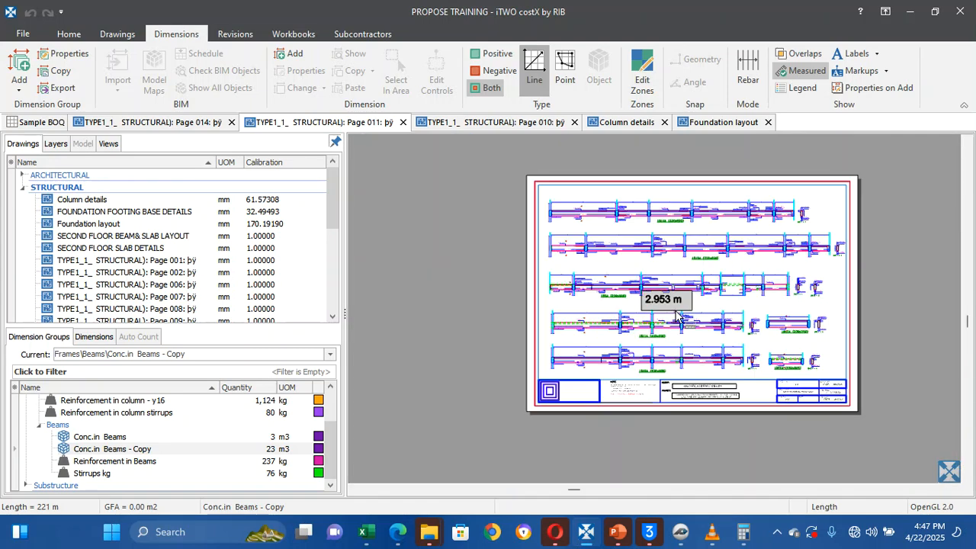
pyautogui.hscroll(4, 678, 316)
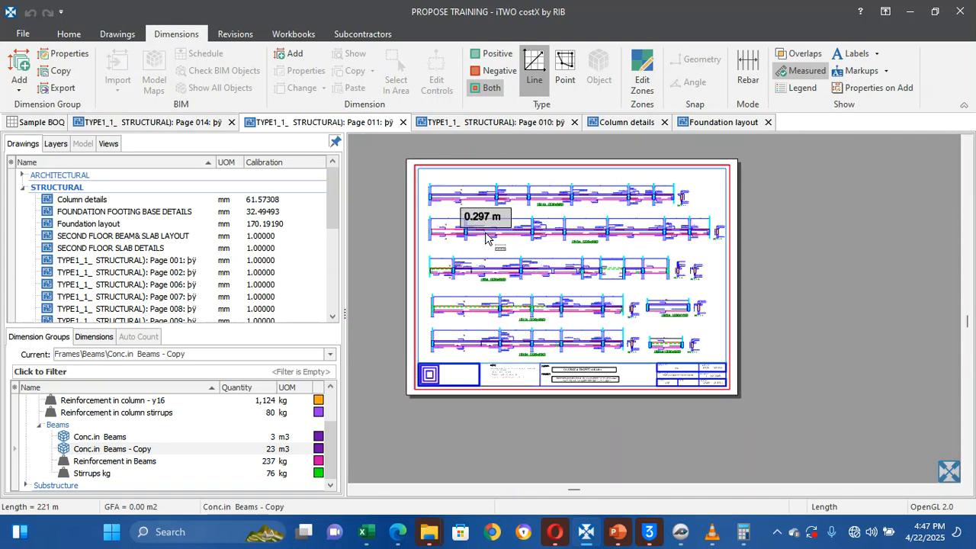
# Open the structural drawing Page 014 and examine its title block, slab reinforcement layout and distribution bar note
pyautogui.click(187, 123)
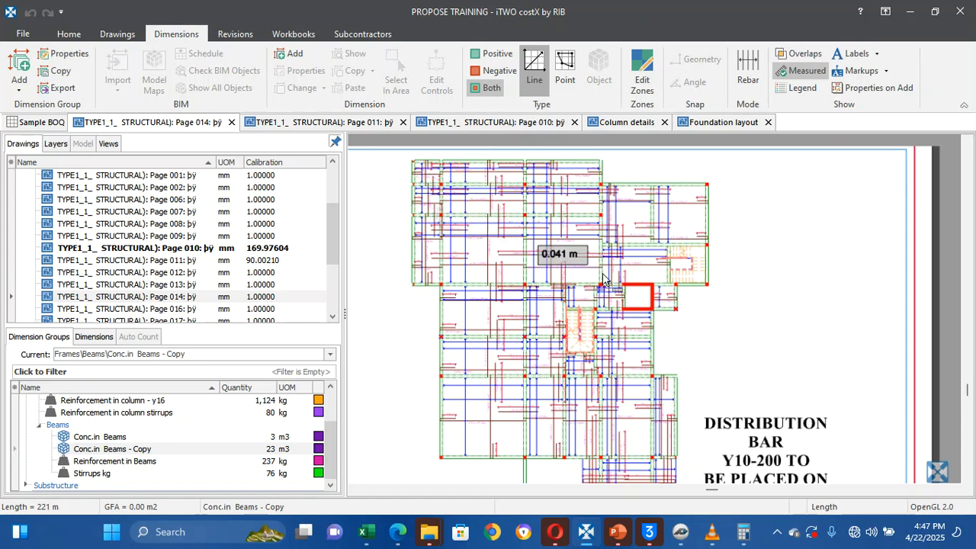
pyautogui.scroll(-5, 665, 373)
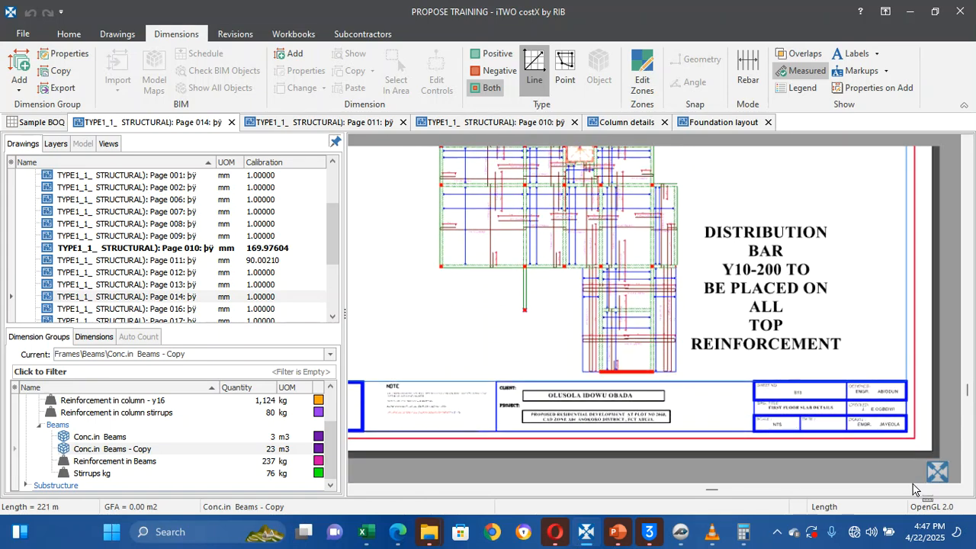
pyautogui.scroll(3, 860, 423)
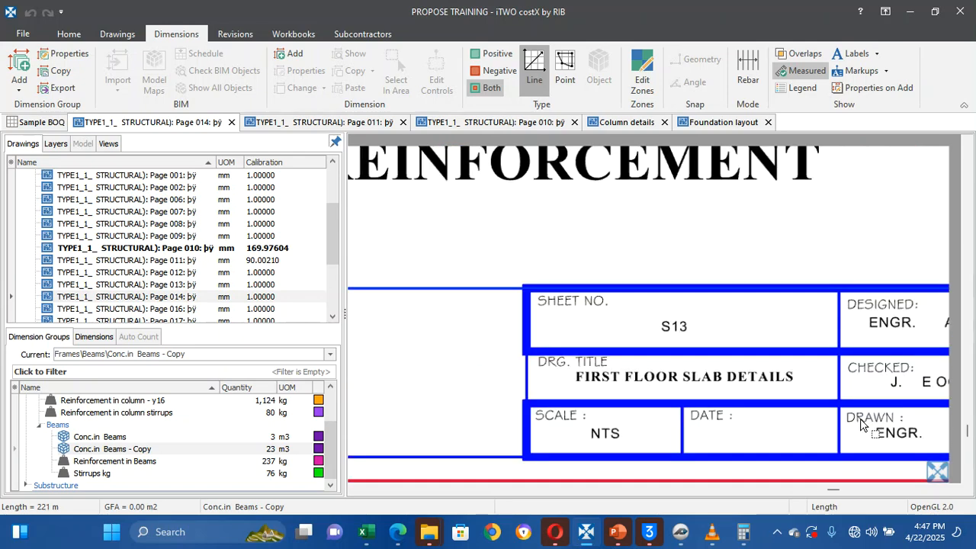
pyautogui.scroll(-5, 860, 421)
pyautogui.scroll(3, 860, 418)
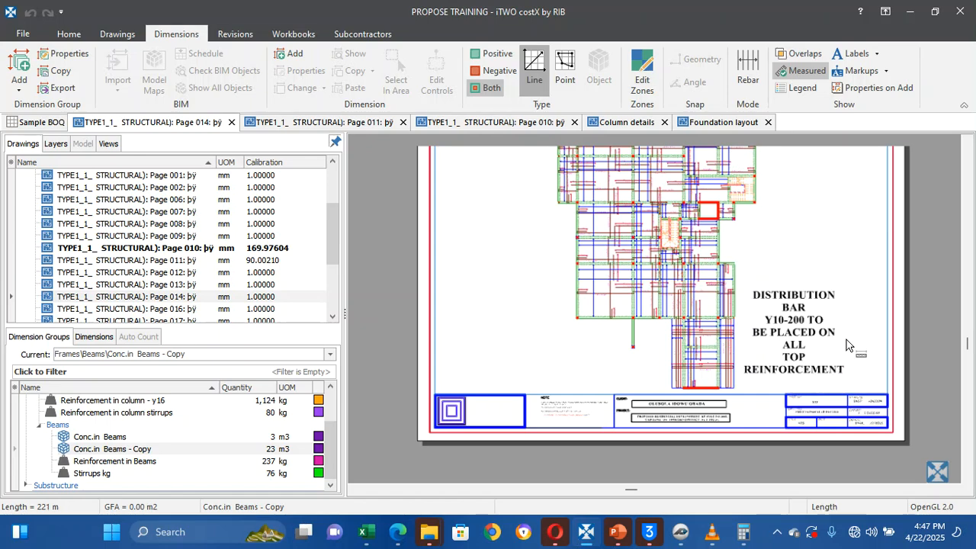
pyautogui.scroll(3, 850, 347)
pyautogui.scroll(-2, 850, 346)
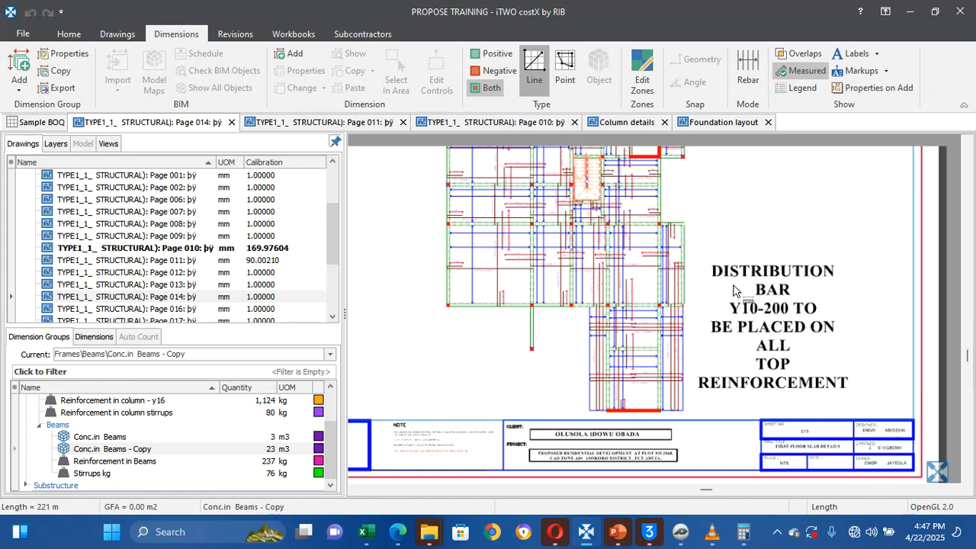
# Review the slab layout on Page 014 and switch back to the Page 010 drawing
pyautogui.click(575, 191)
pyautogui.scroll(5, 575, 191)
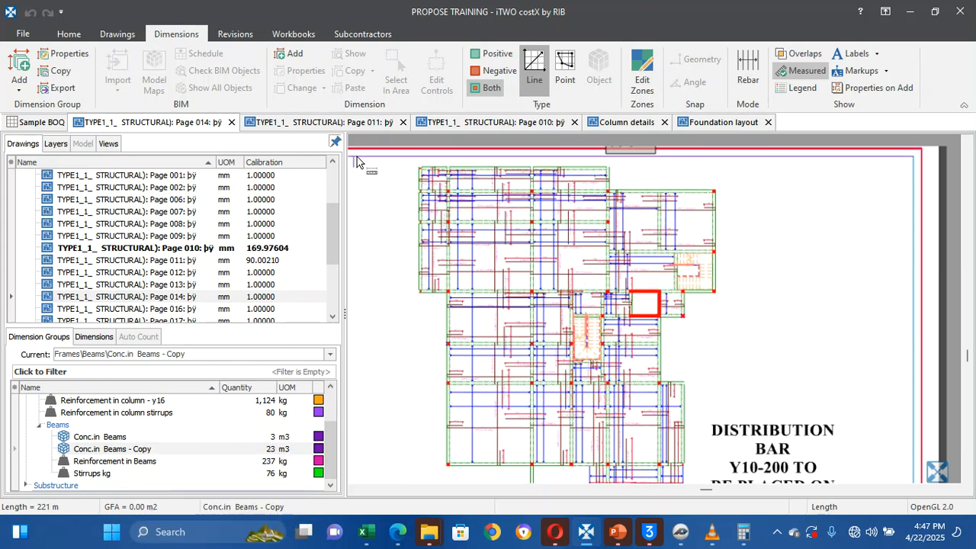
pyautogui.click(305, 122)
pyautogui.click(485, 124)
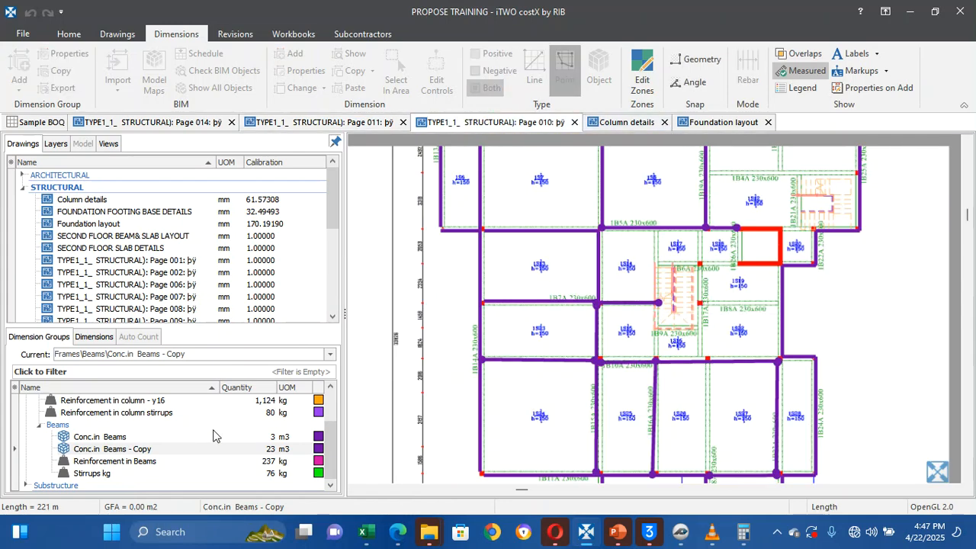
pyautogui.click(917, 223)
pyautogui.press('Escape')
pyautogui.click(117, 34)
pyautogui.click(151, 34)
pyautogui.click(177, 432)
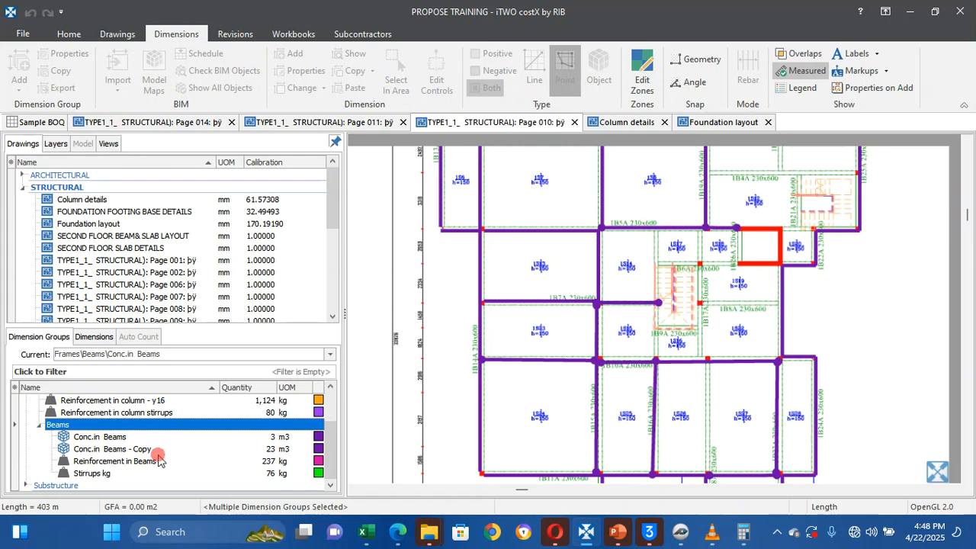
pyautogui.click(159, 461)
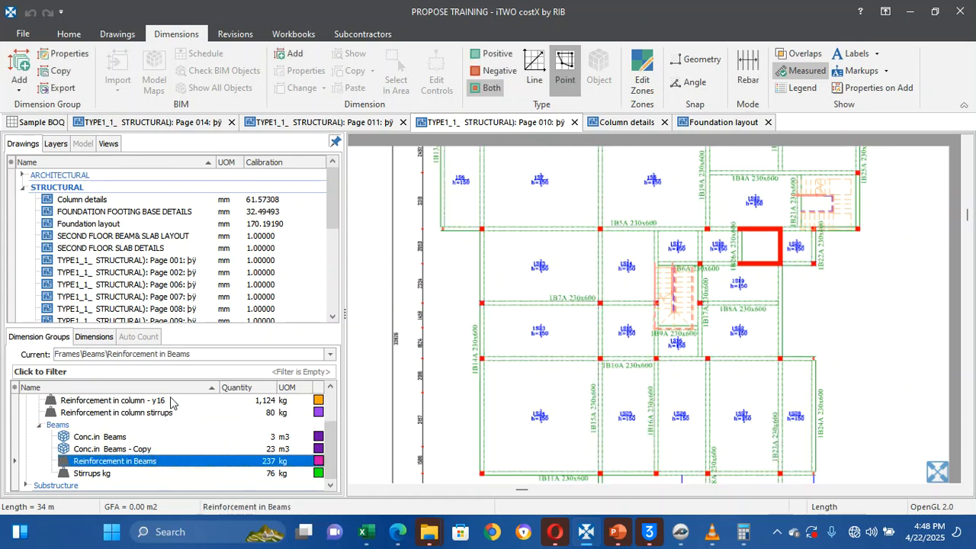
pyautogui.click(38, 70)
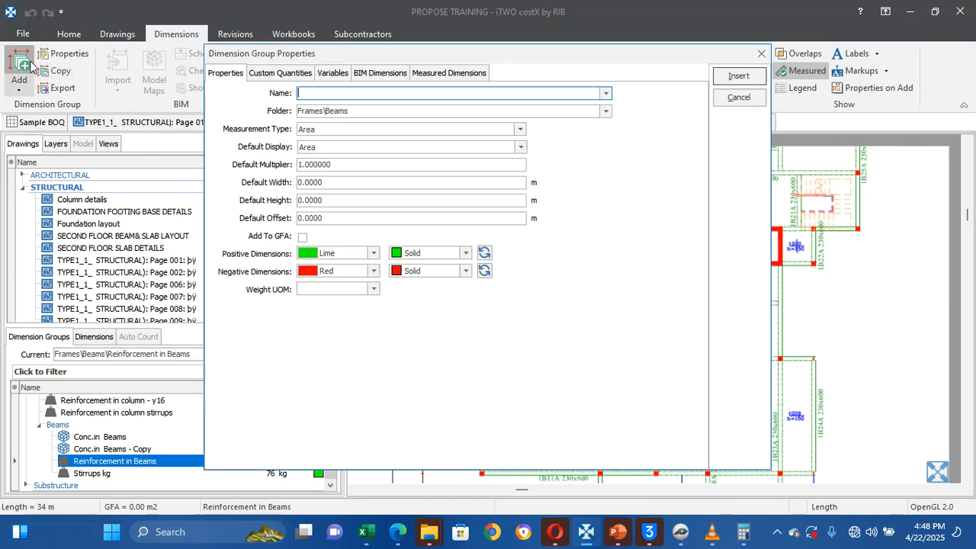
pyautogui.click(482, 89)
pyautogui.write('CO')
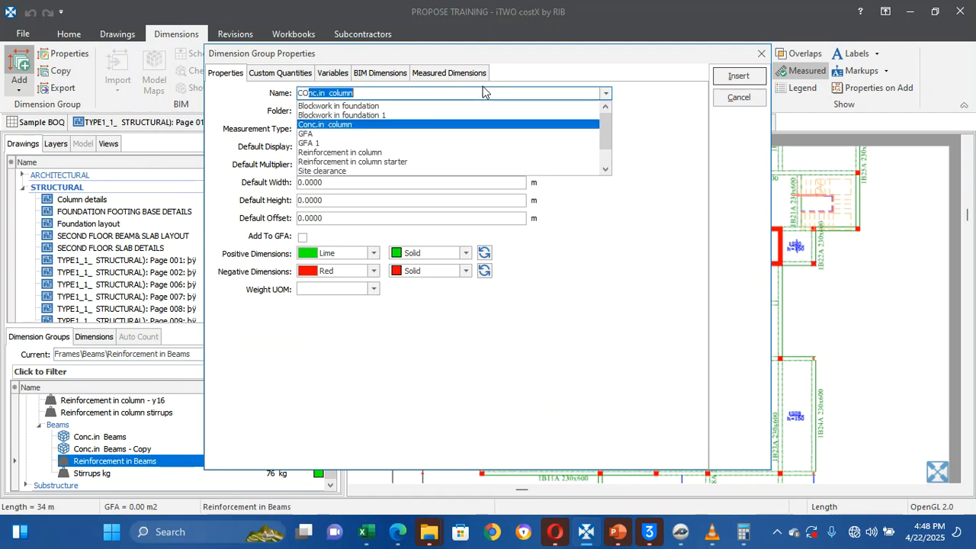
pyautogui.write('ncret')
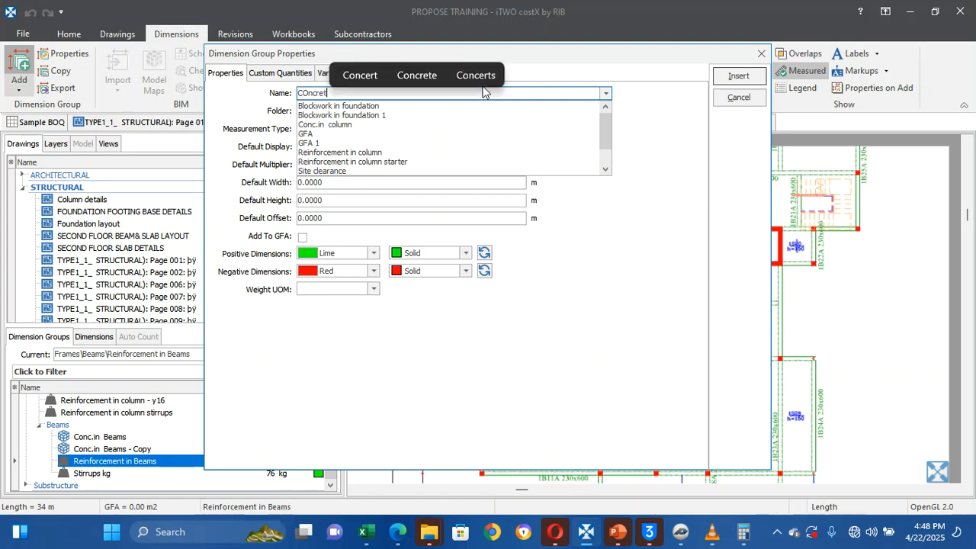
pyautogui.press('BackSpace')
pyautogui.press('BackSpace')
pyautogui.press('BackSpace')
pyautogui.press('BackSpace')
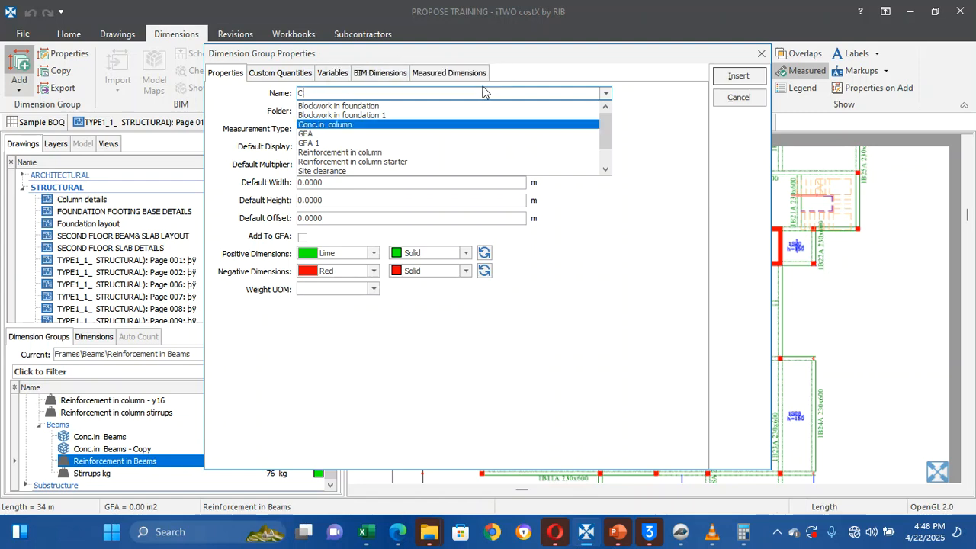
pyautogui.write('onc.in  column')
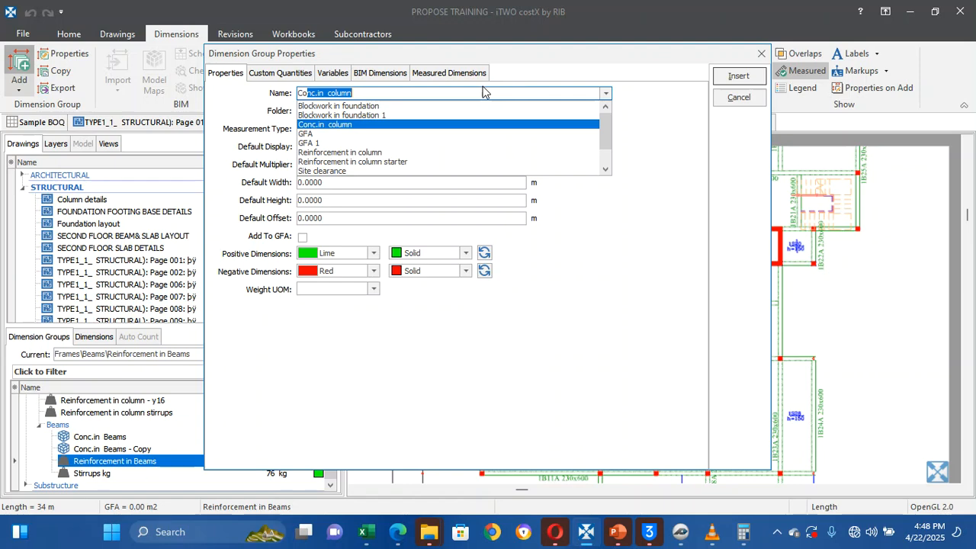
pyautogui.press('End')
pyautogui.write('slab')
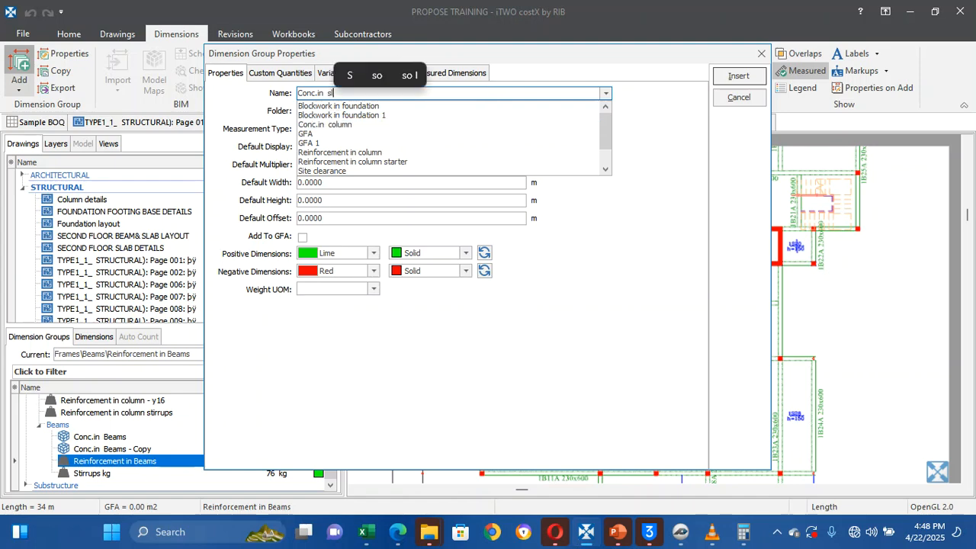
pyautogui.click(481, 86)
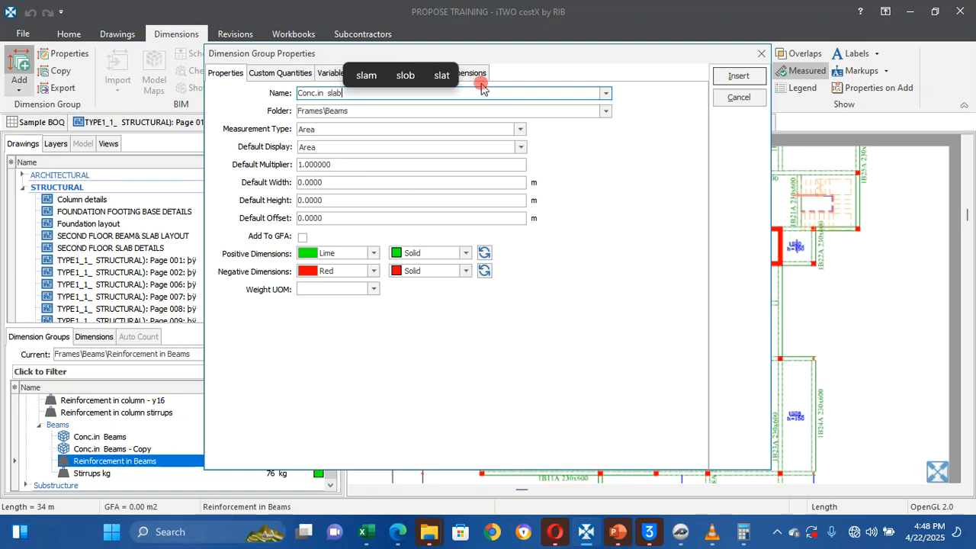
pyautogui.doubleClick(521, 132)
pyautogui.click(520, 147)
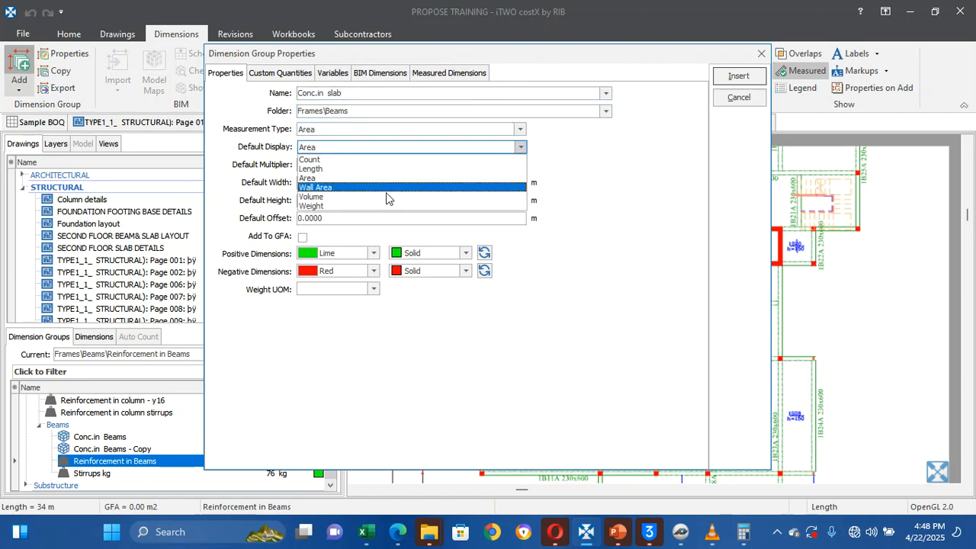
pyautogui.click(359, 204)
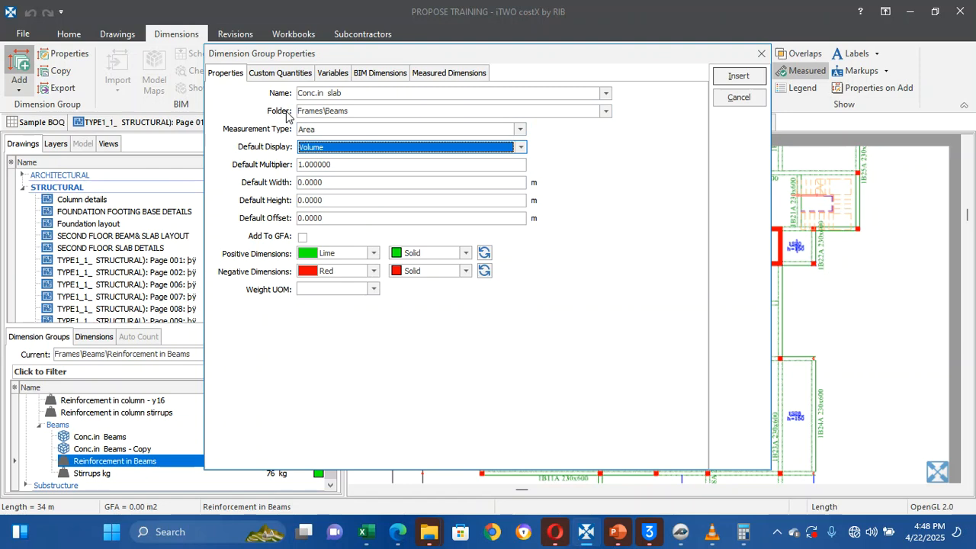
pyautogui.click(261, 73)
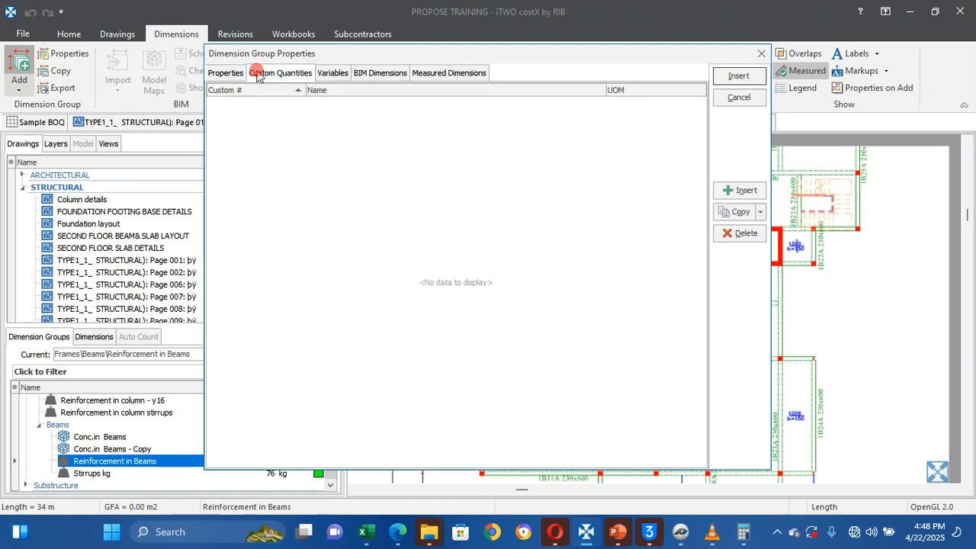
pyautogui.click(748, 189)
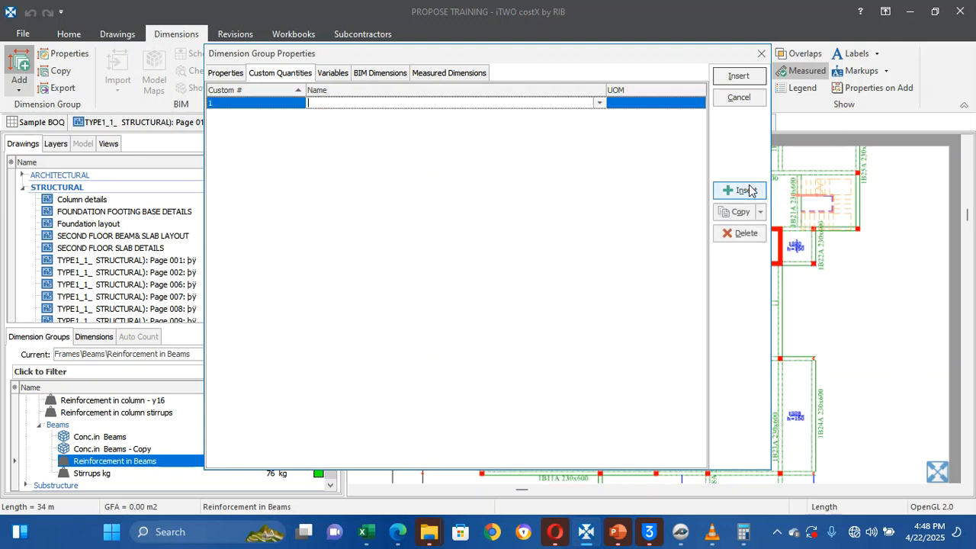
pyautogui.write('For')
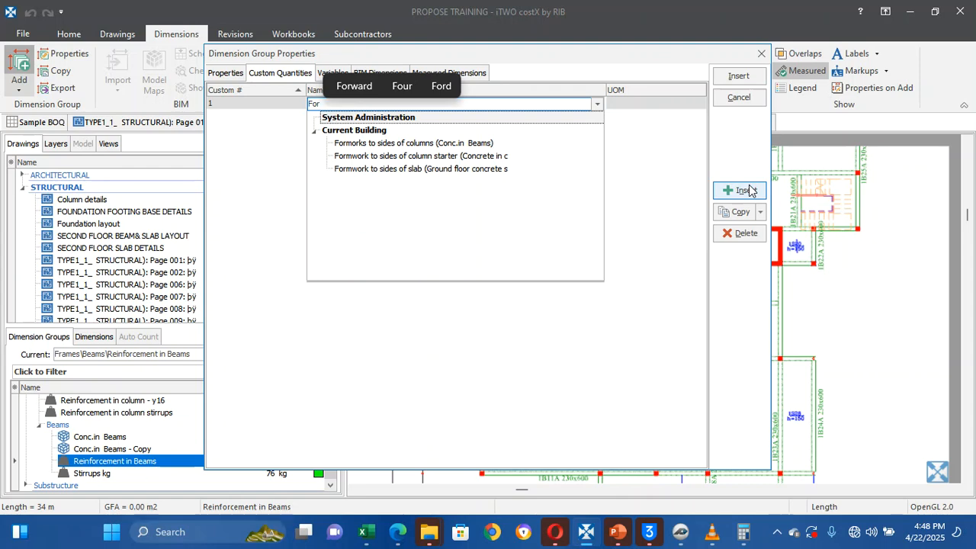
pyautogui.write('m')
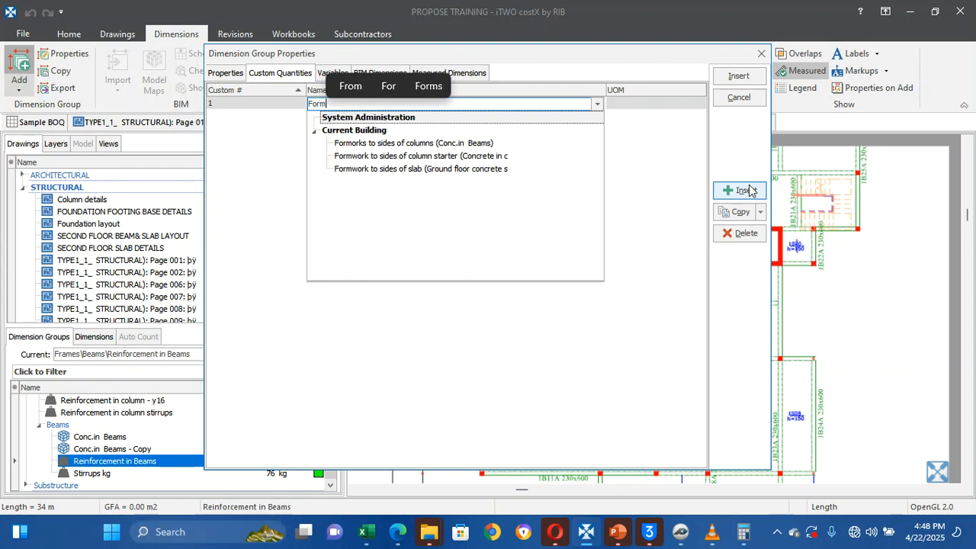
pyautogui.click(227, 75)
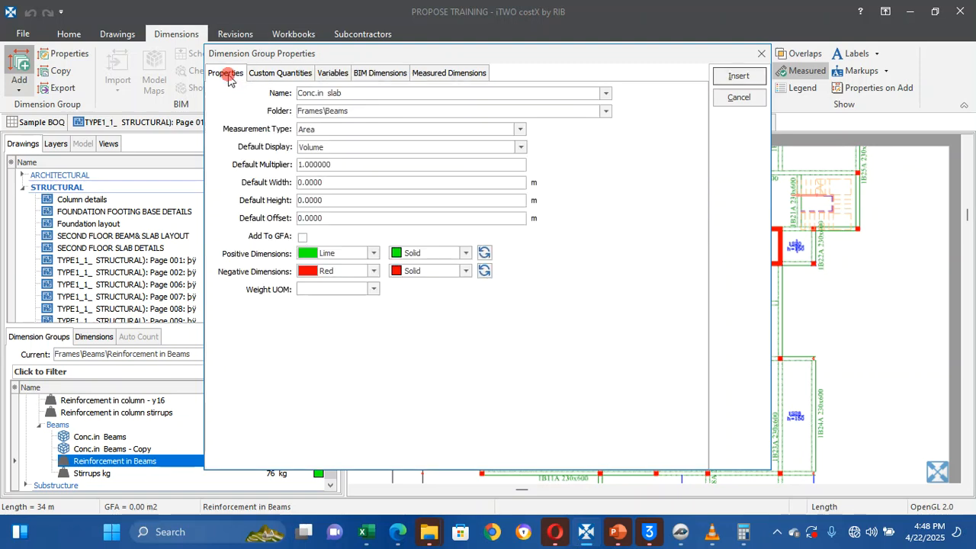
pyautogui.click(606, 93)
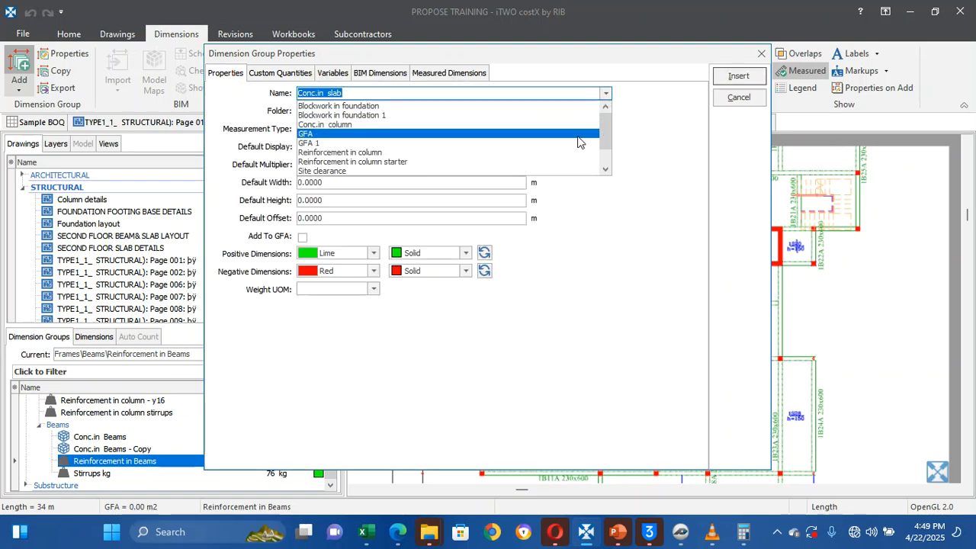
pyautogui.moveTo(603, 134)
pyautogui.mouseDown()
pyautogui.moveTo(602, 162)
pyautogui.moveTo(610, 126)
pyautogui.mouseUp()
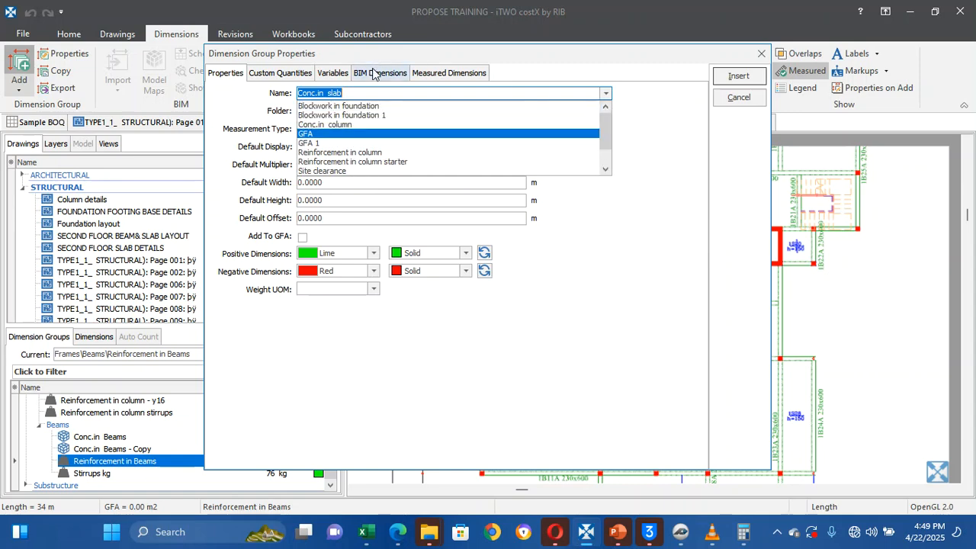
pyautogui.click(273, 73)
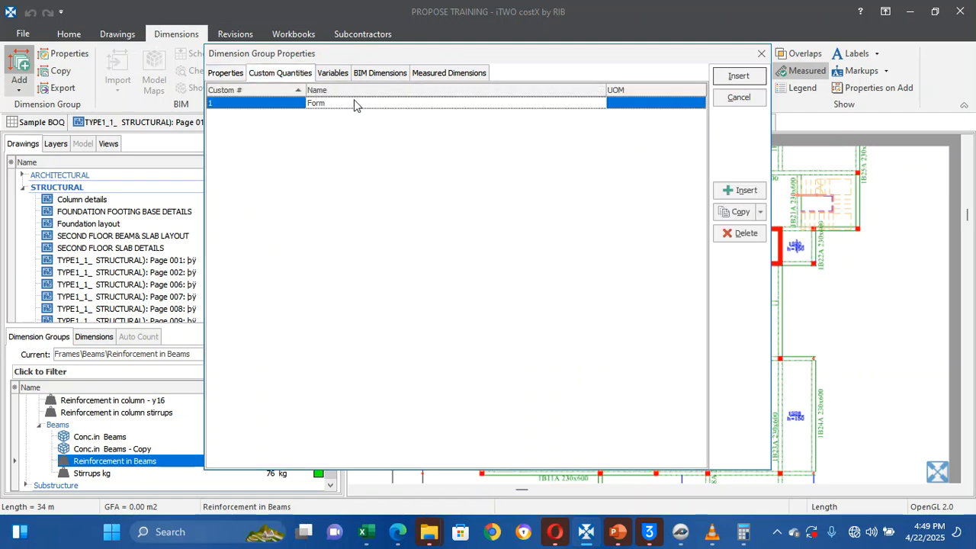
pyautogui.click(226, 74)
pyautogui.click(259, 72)
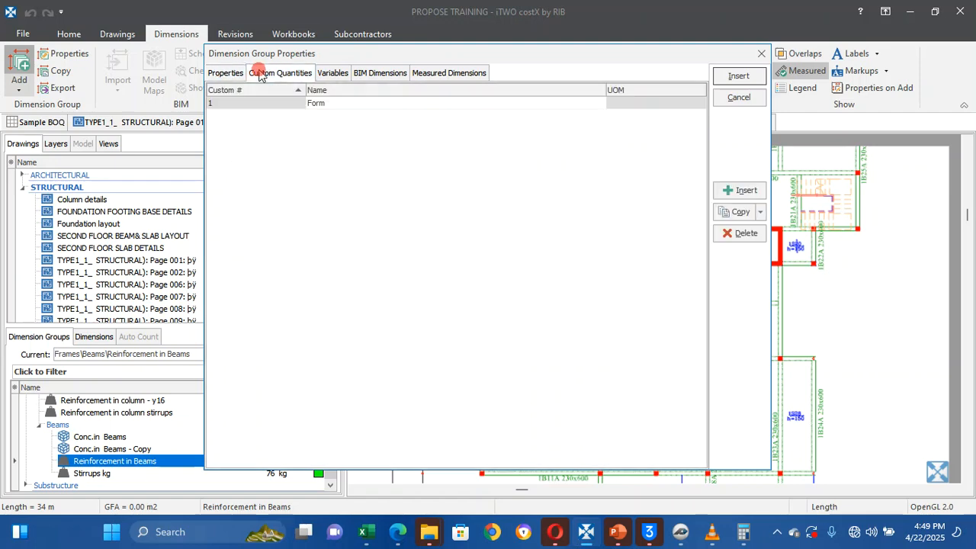
pyautogui.click(229, 73)
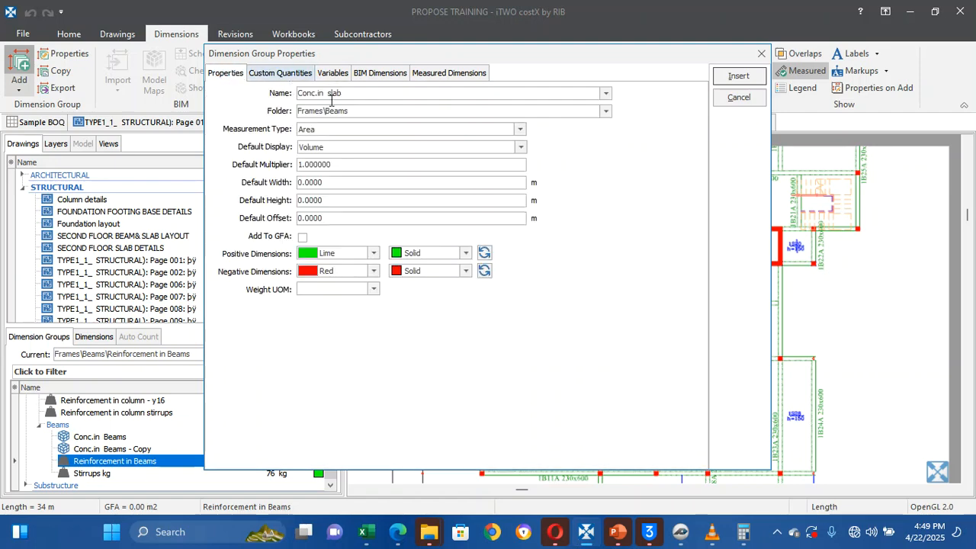
pyautogui.click(606, 93)
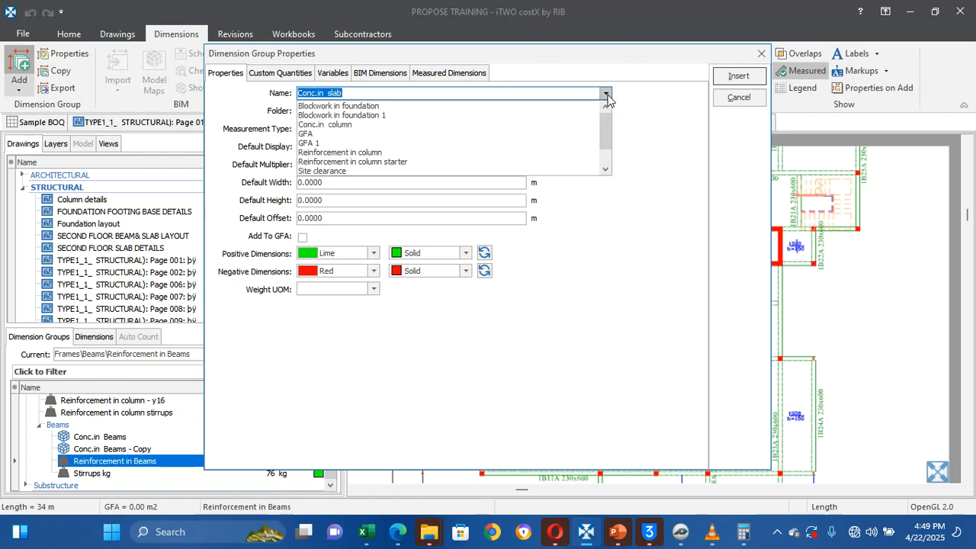
pyautogui.moveTo(608, 133)
pyautogui.mouseDown()
pyautogui.moveTo(607, 157)
pyautogui.moveTo(609, 124)
pyautogui.mouseUp()
pyautogui.click(738, 95)
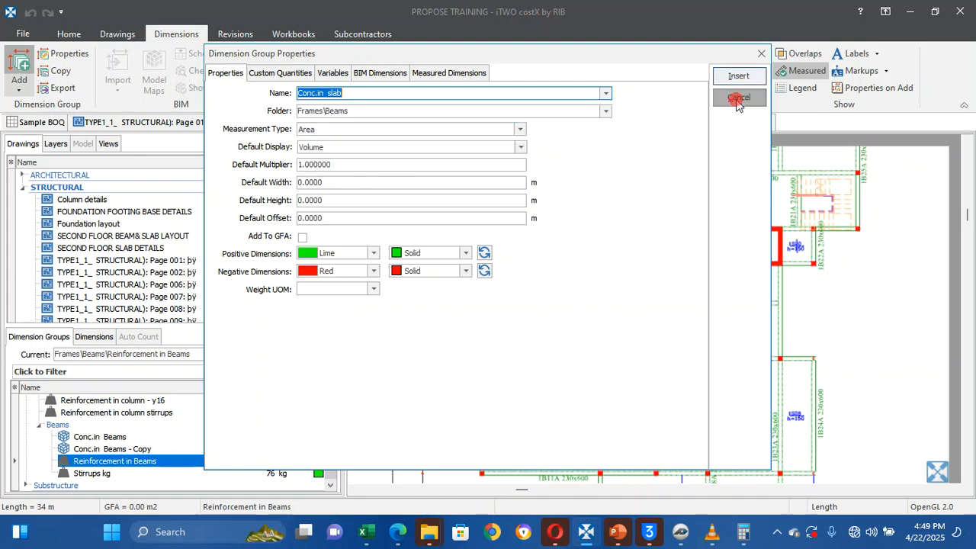
pyautogui.click(738, 97)
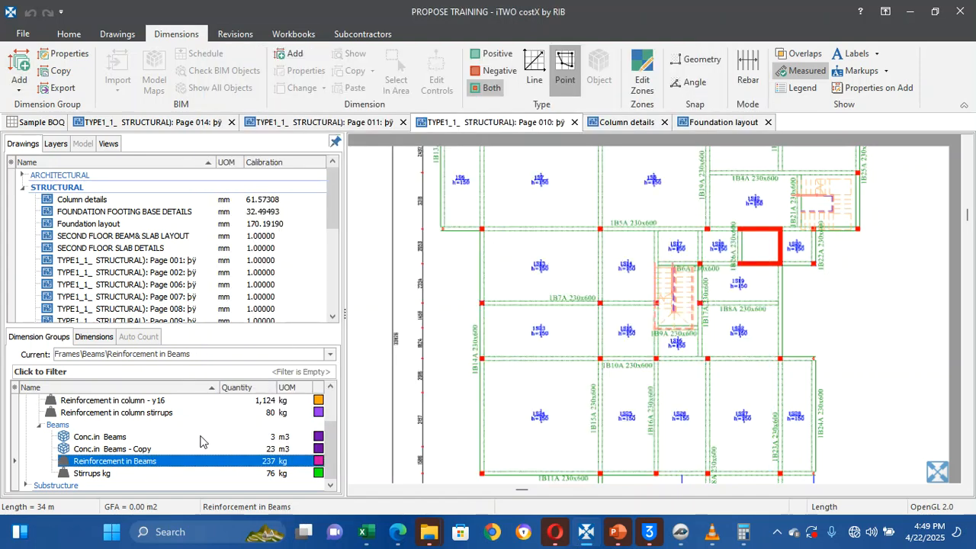
# Add the Ground floor concrete slab group from Substructure to the standard dimension groups, keeping its Substructure folder
pyautogui.click(25, 485)
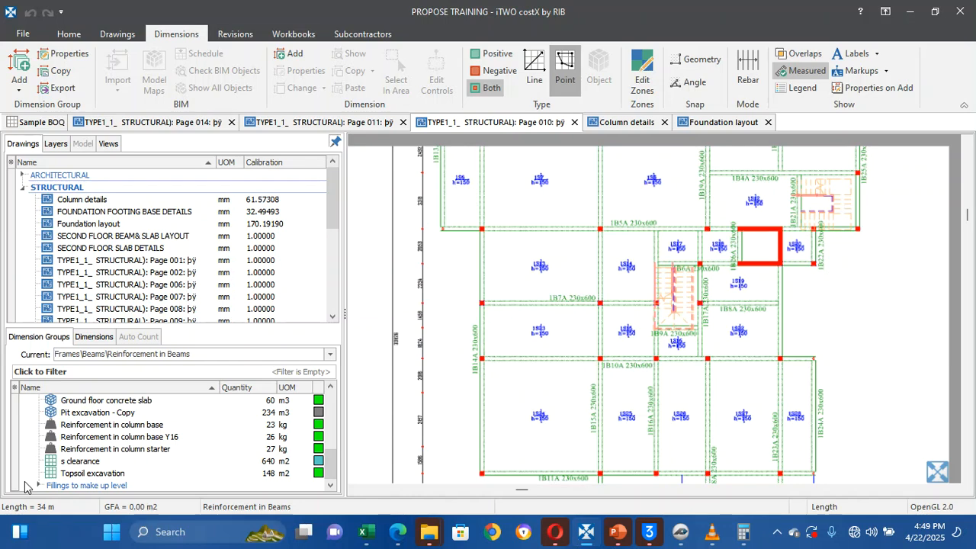
pyautogui.rightClick(112, 401)
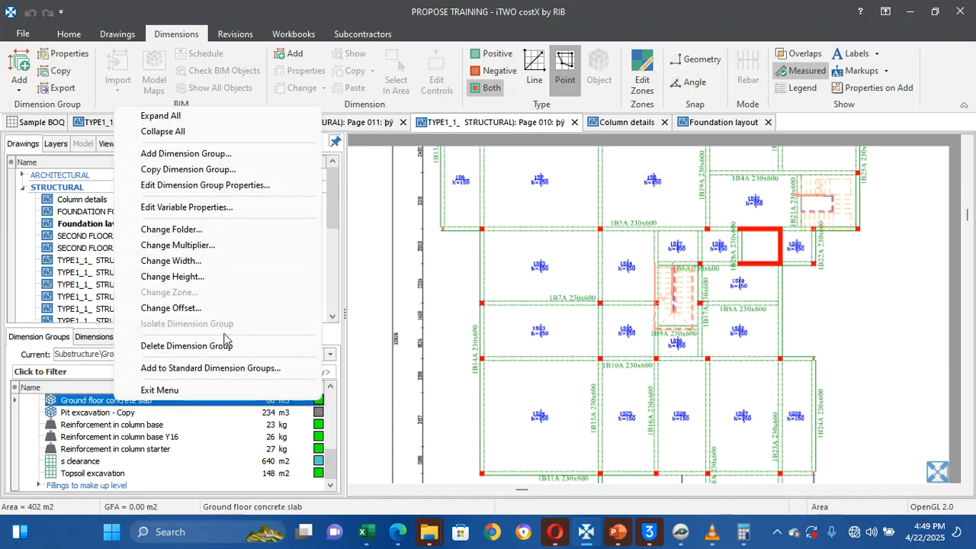
pyautogui.click(208, 369)
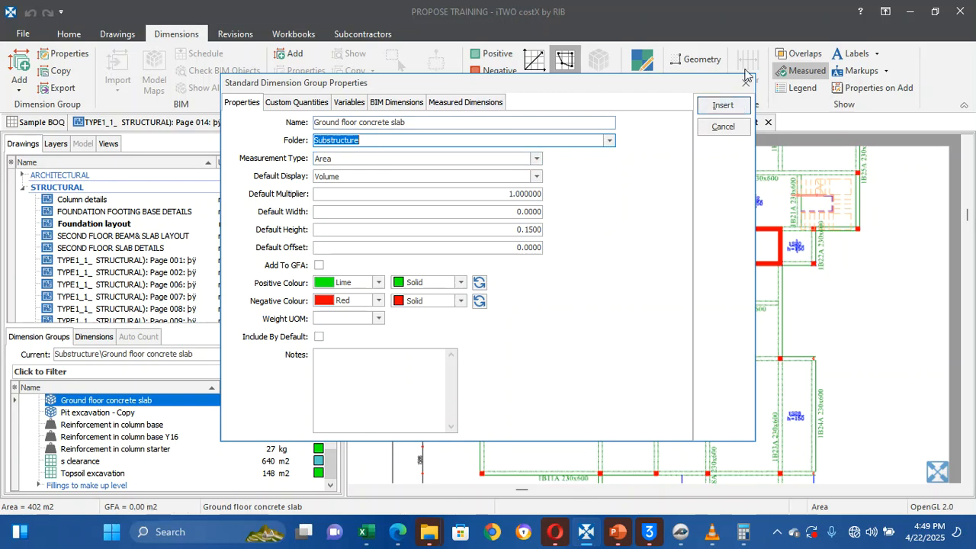
pyautogui.click(723, 105)
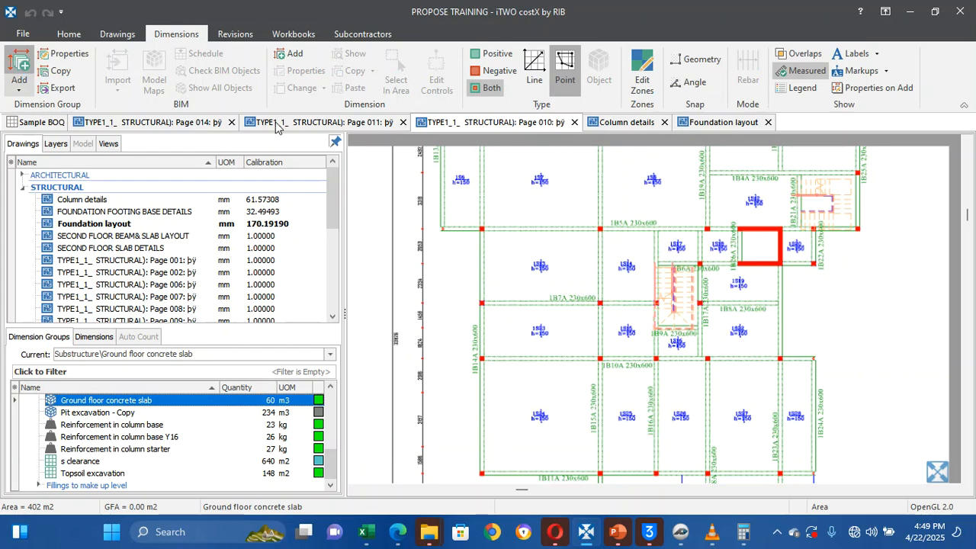
# Base the new dimension group on the Ground floor concrete slab standard group, overwriting the BIM and measured dimension values, and rename it concrete slab
pyautogui.click(604, 94)
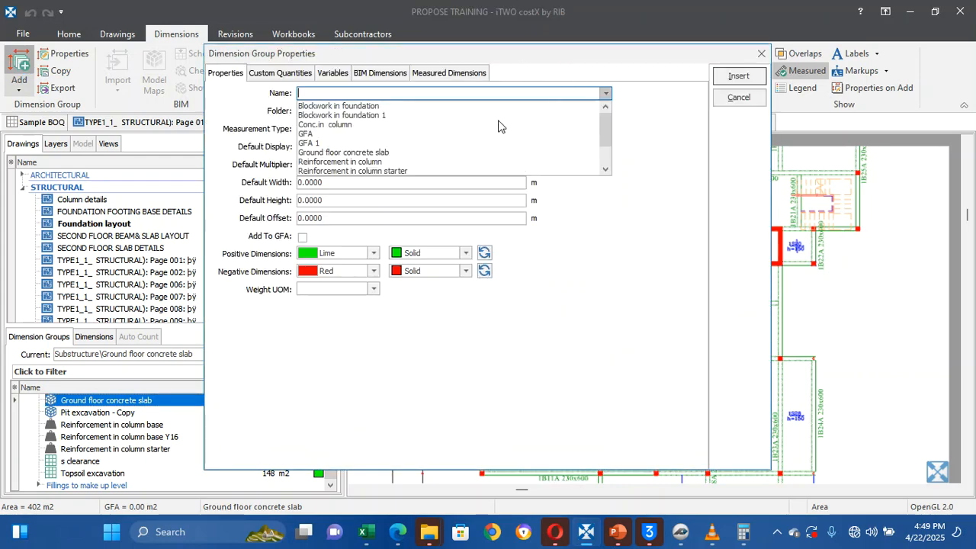
pyautogui.click(387, 154)
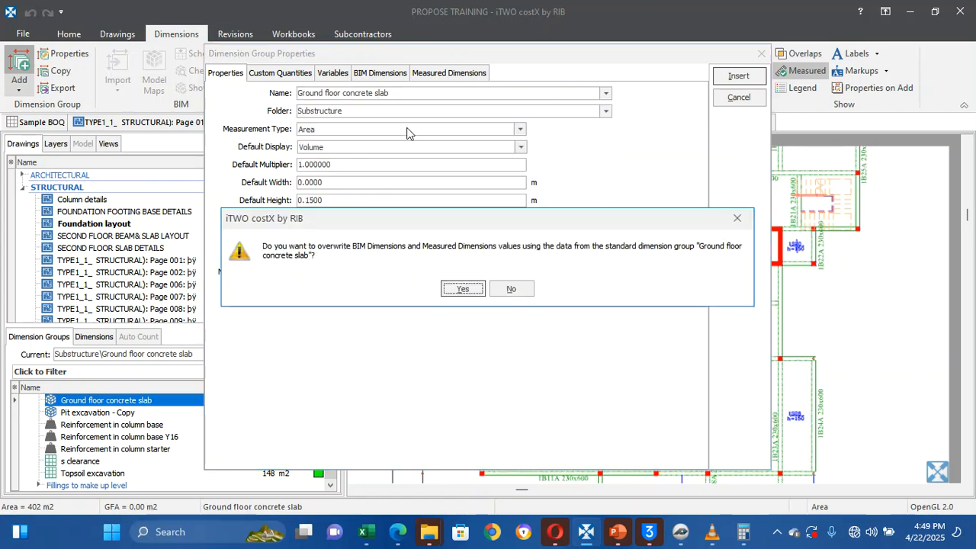
pyautogui.click(463, 289)
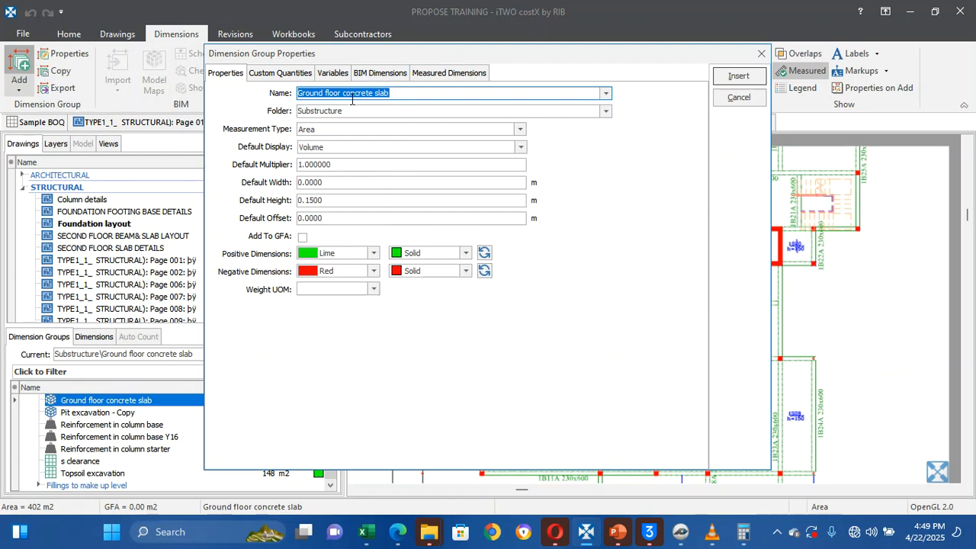
pyautogui.click(328, 98)
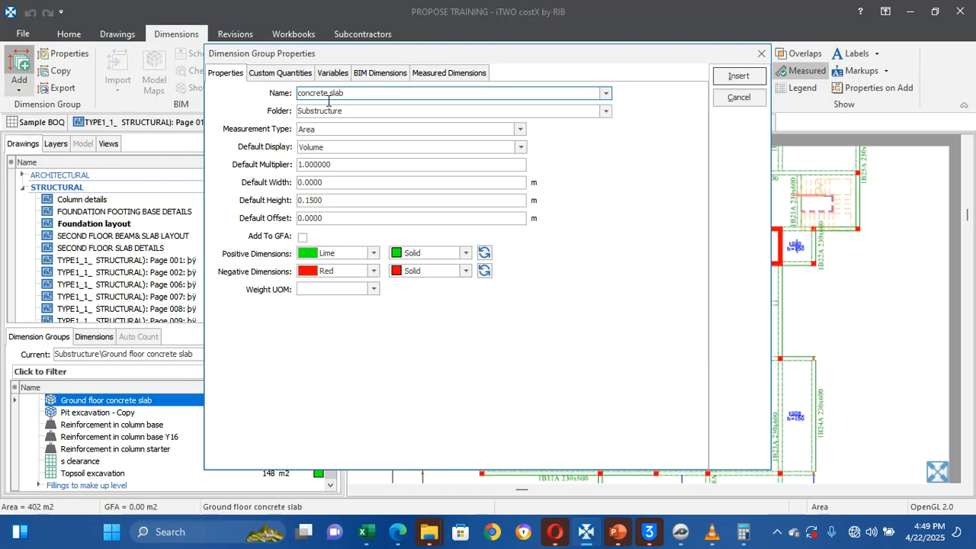
# Delete the Brc Mesh A142 and DPM custom quantities from the concrete slab group
pyautogui.click(267, 74)
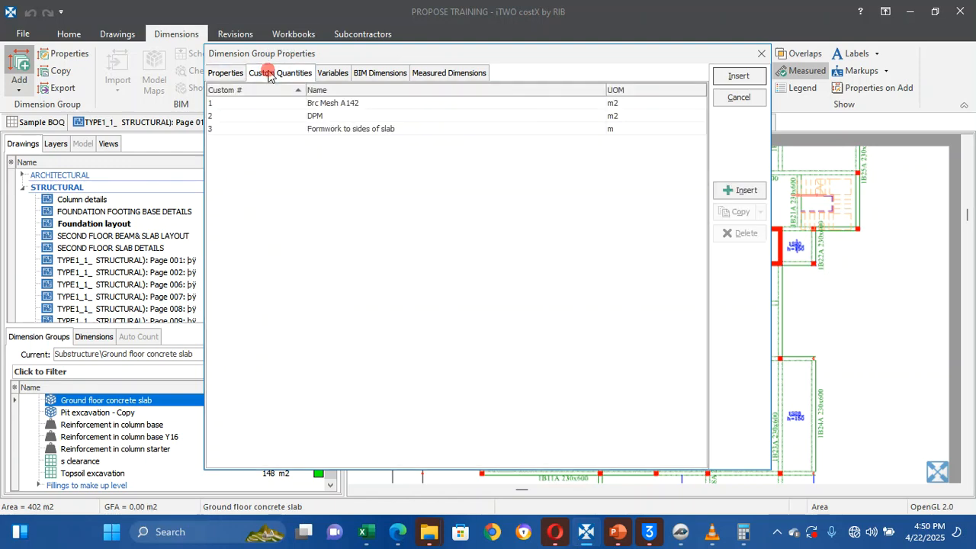
pyautogui.click(229, 75)
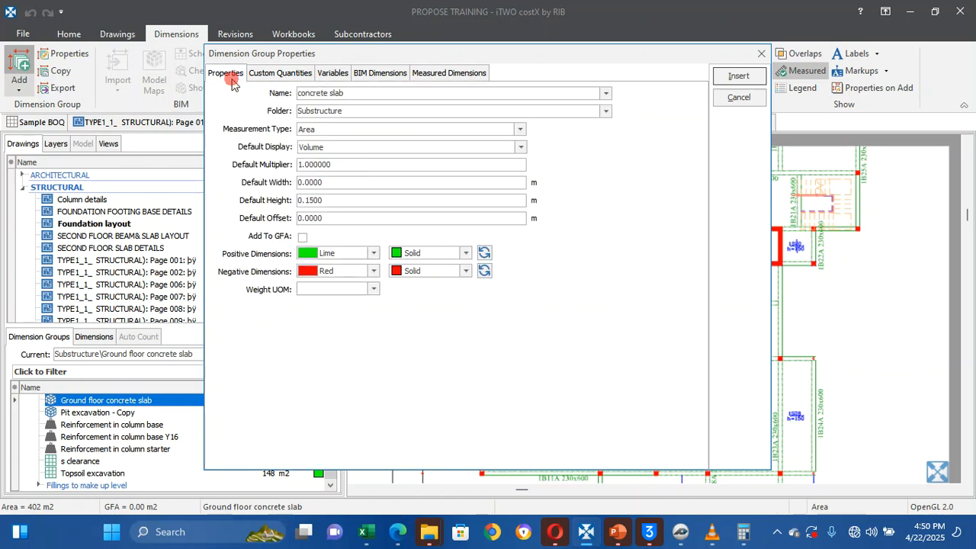
pyautogui.click(272, 74)
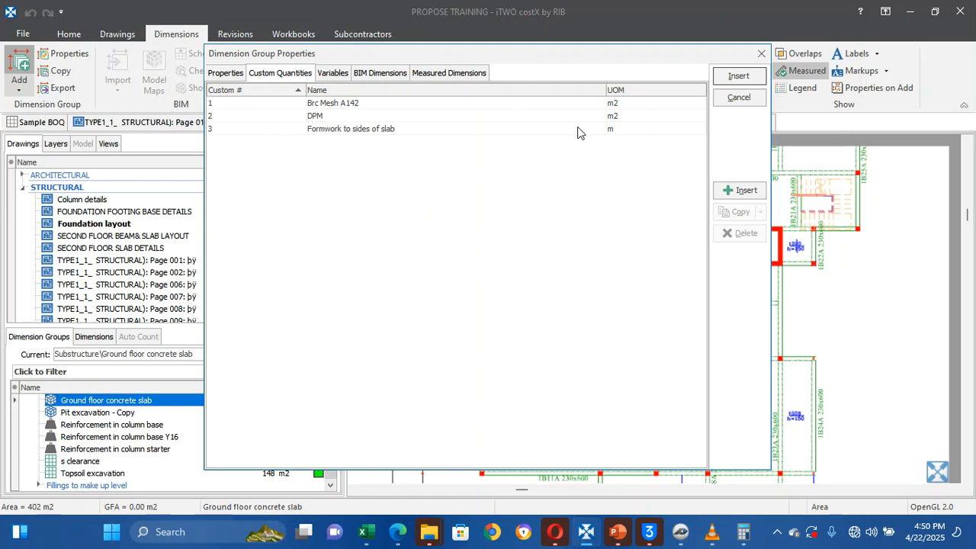
pyautogui.click(543, 103)
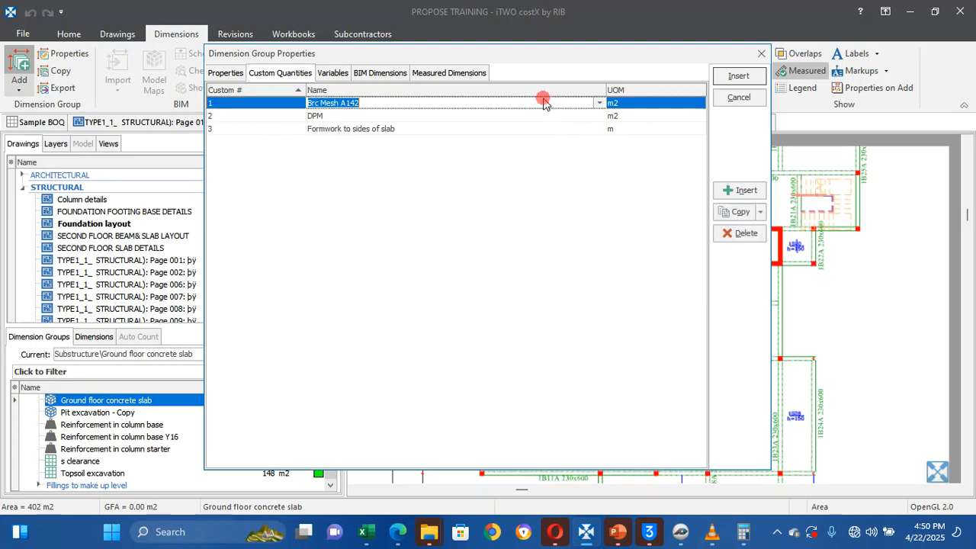
pyautogui.click(739, 233)
pyautogui.click(567, 103)
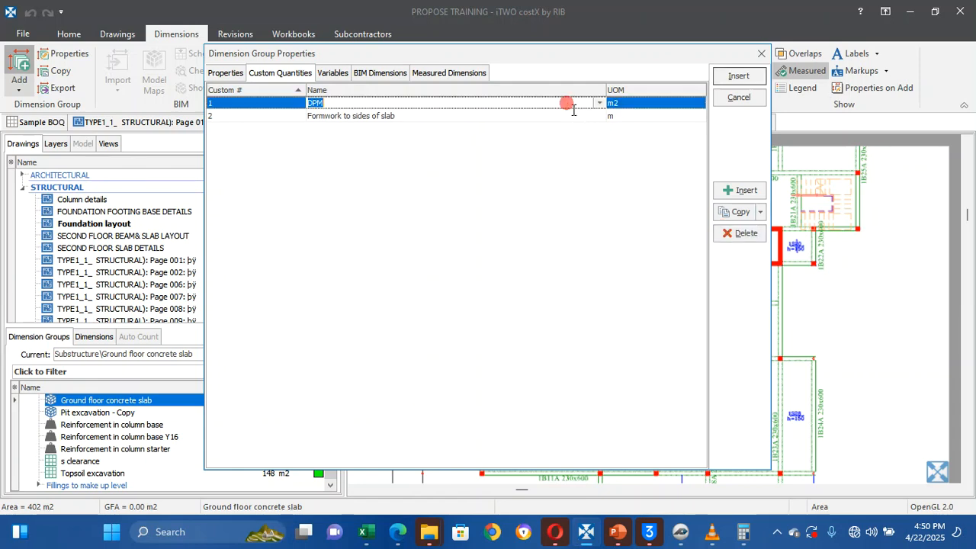
pyautogui.click(729, 237)
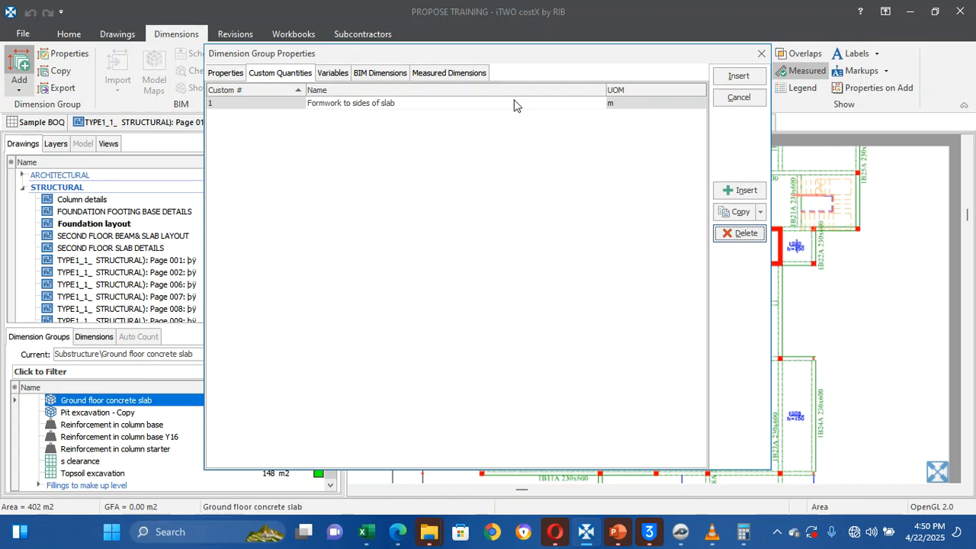
# Review the measured dimension formulas and insert the concrete slab group in the Substructure folder with a 0.15 m default height
pyautogui.click(482, 76)
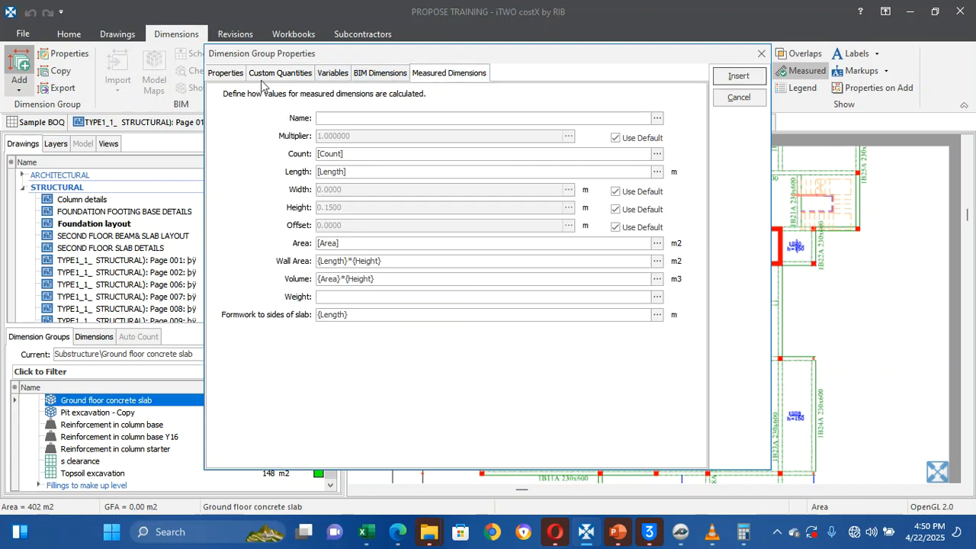
pyautogui.click(229, 74)
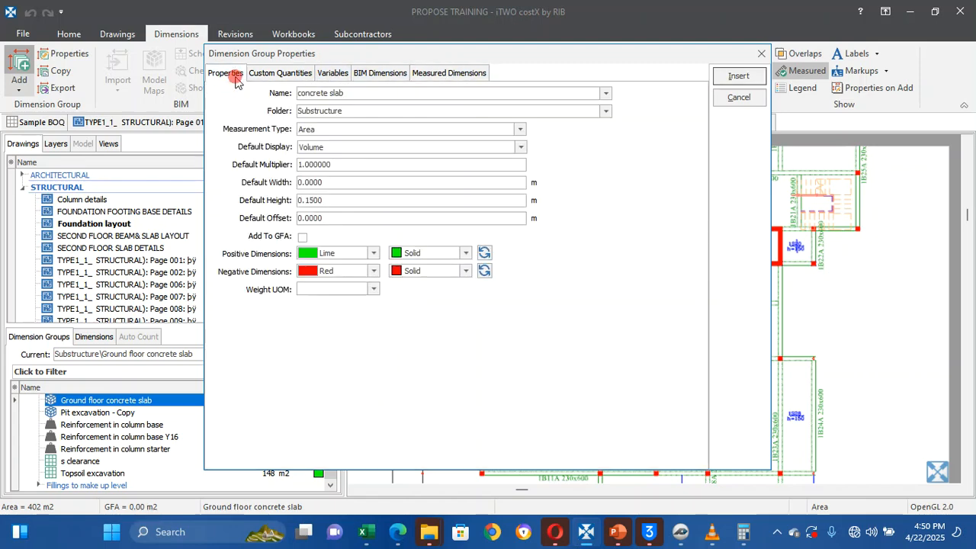
pyautogui.click(338, 182)
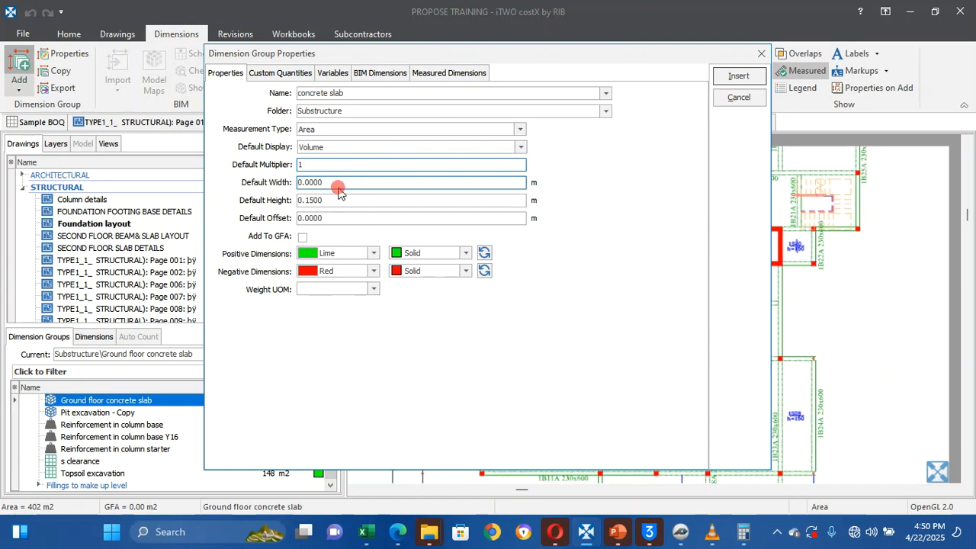
pyautogui.click(338, 203)
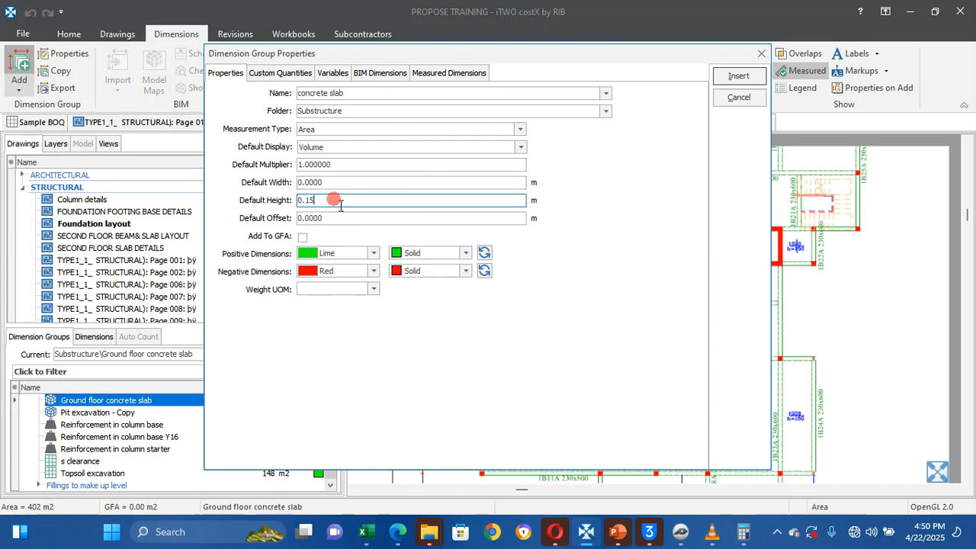
pyautogui.click(725, 79)
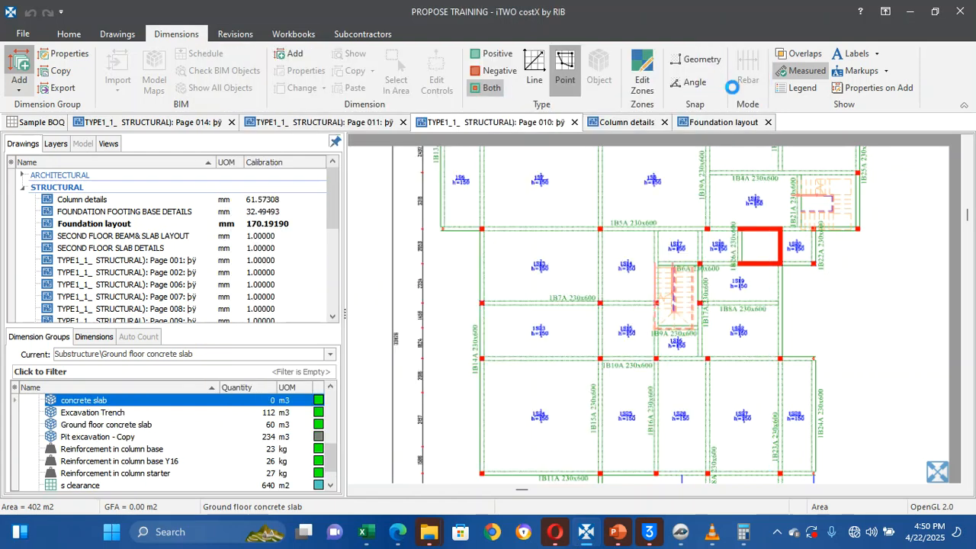
# Choose the Line dimension type and examine the first floor slab outline on Page 010, including the stair areas and lower projection
pyautogui.click(531, 66)
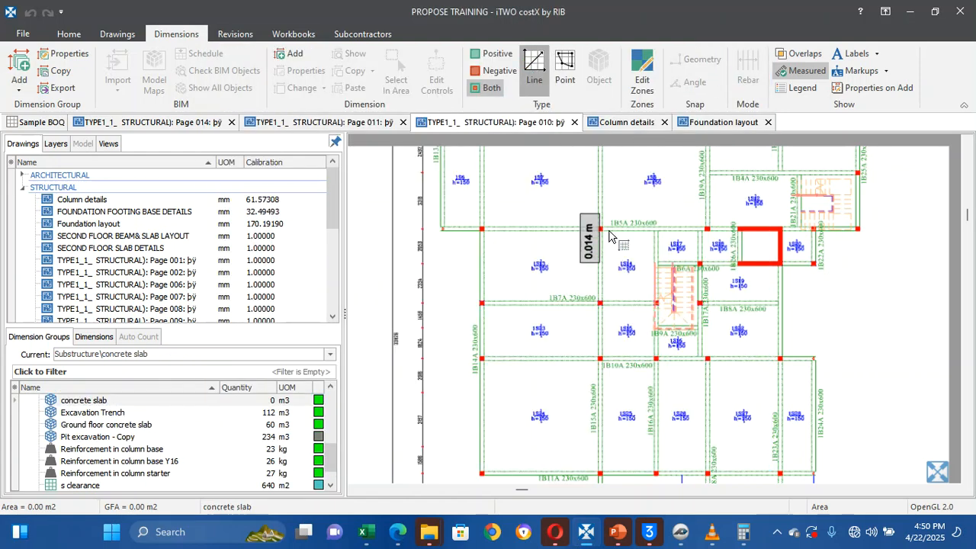
pyautogui.scroll(-2, 903, 303)
pyautogui.click(840, 276)
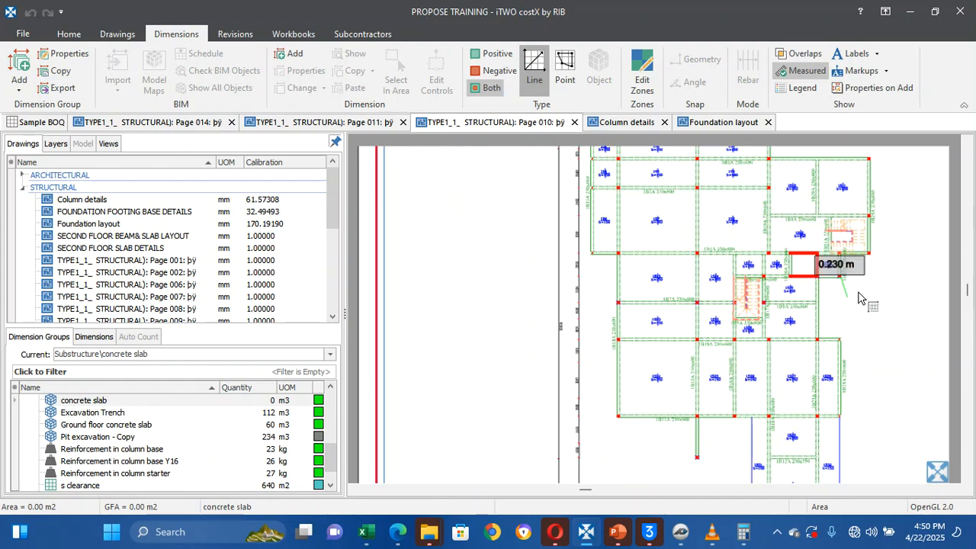
pyautogui.scroll(-3, 858, 298)
pyautogui.scroll(7, 858, 298)
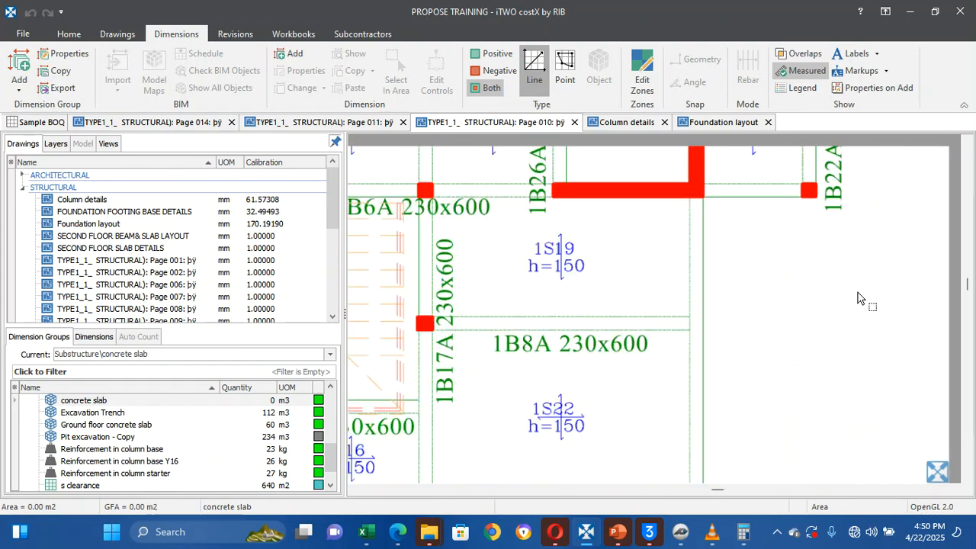
pyautogui.scroll(-1, 858, 298)
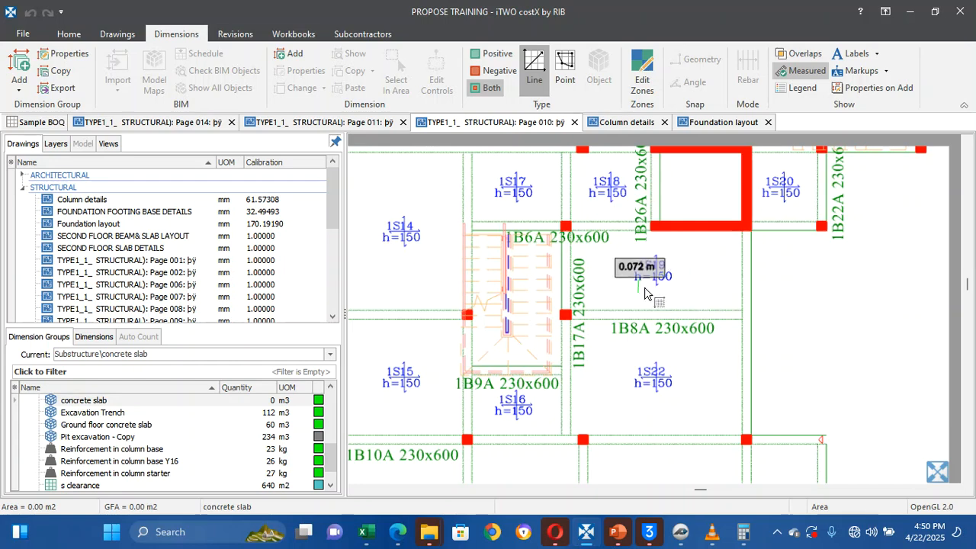
pyautogui.scroll(-4, 644, 292)
pyautogui.scroll(7, 612, 228)
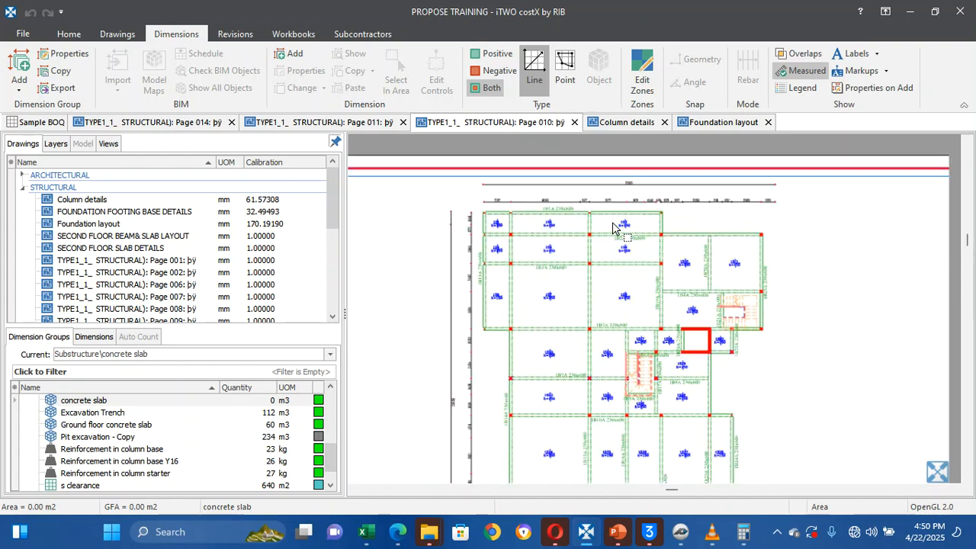
pyautogui.scroll(-3, 612, 229)
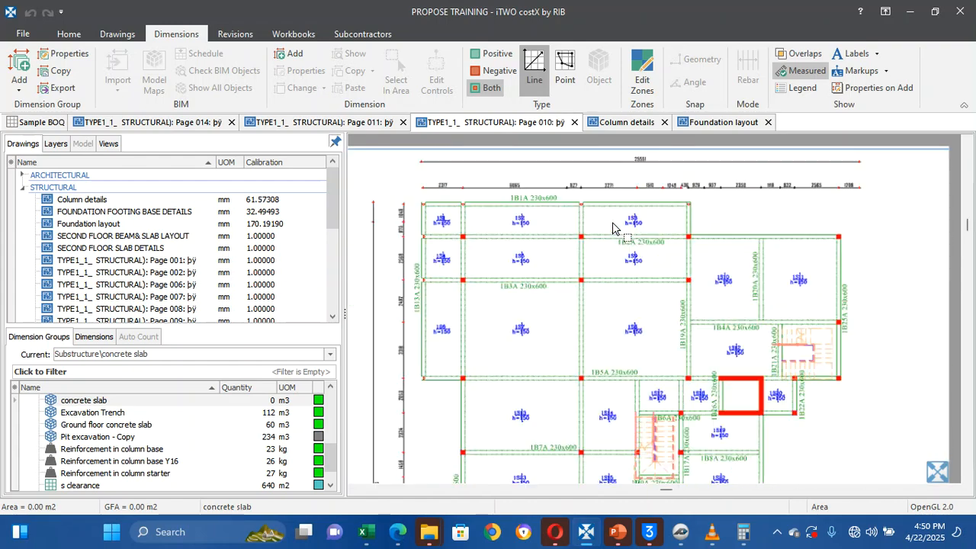
pyautogui.scroll(-4, 612, 229)
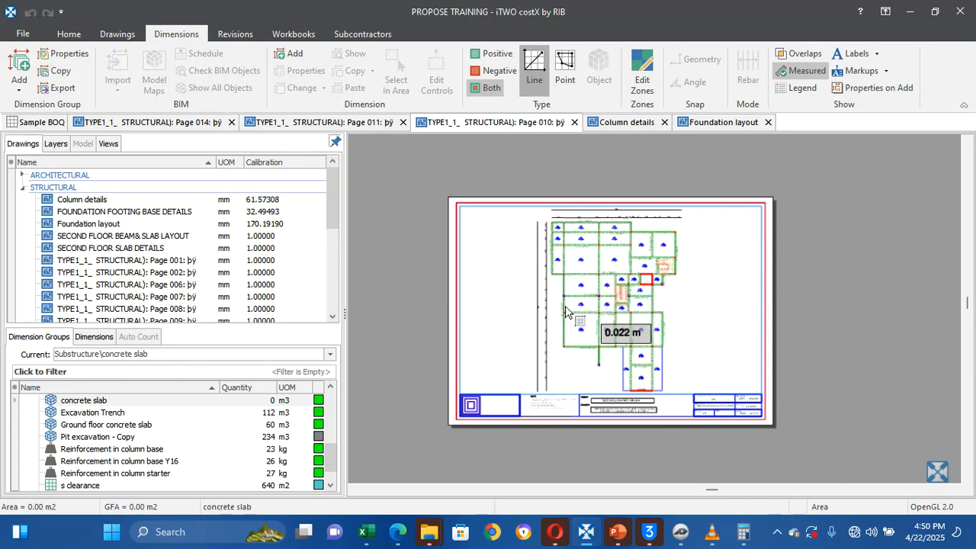
pyautogui.scroll(4, 660, 383)
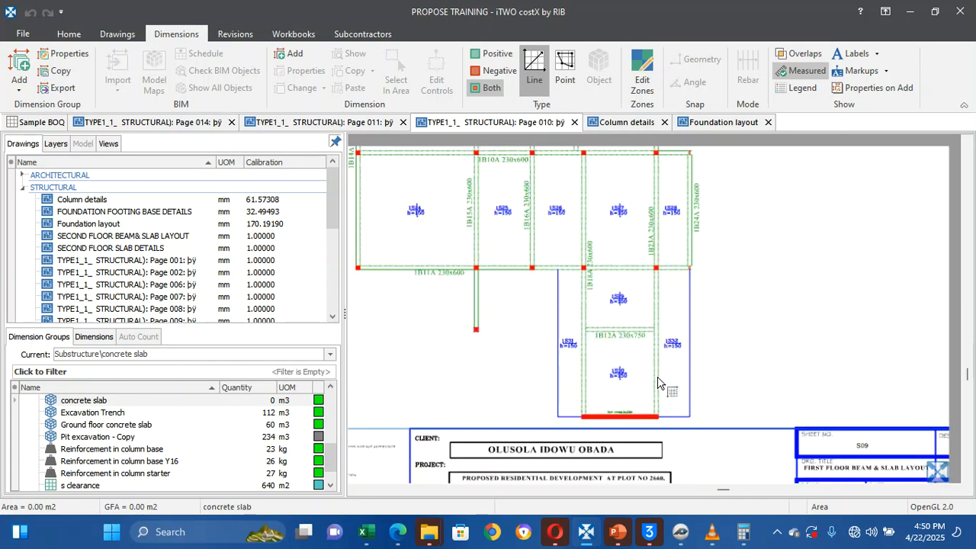
# Begin the concrete slab area on the first floor plan by tracing its left outer edge from slab 1S24 up past beam 1B13A to 1S1
pyautogui.scroll(-4, 708, 261)
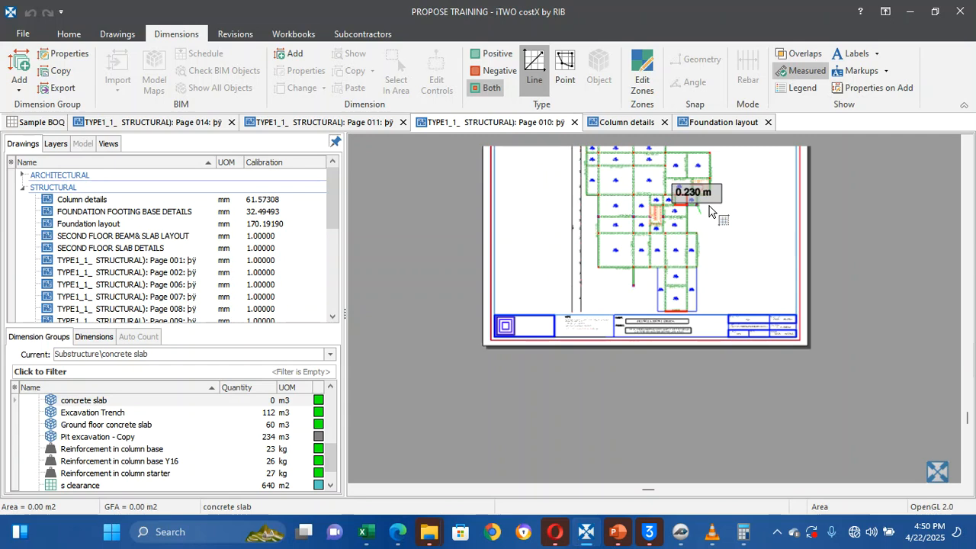
pyautogui.scroll(-3, 709, 211)
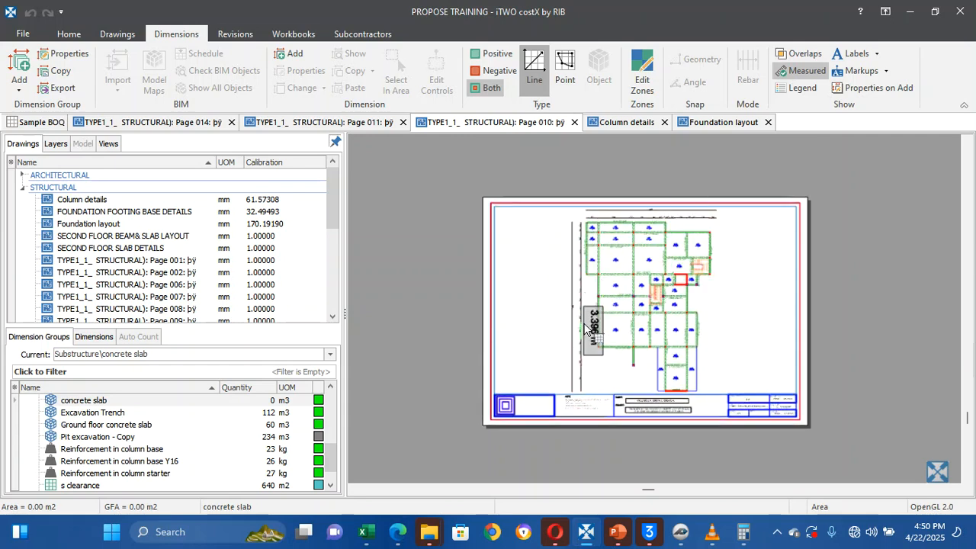
pyautogui.scroll(4, 587, 328)
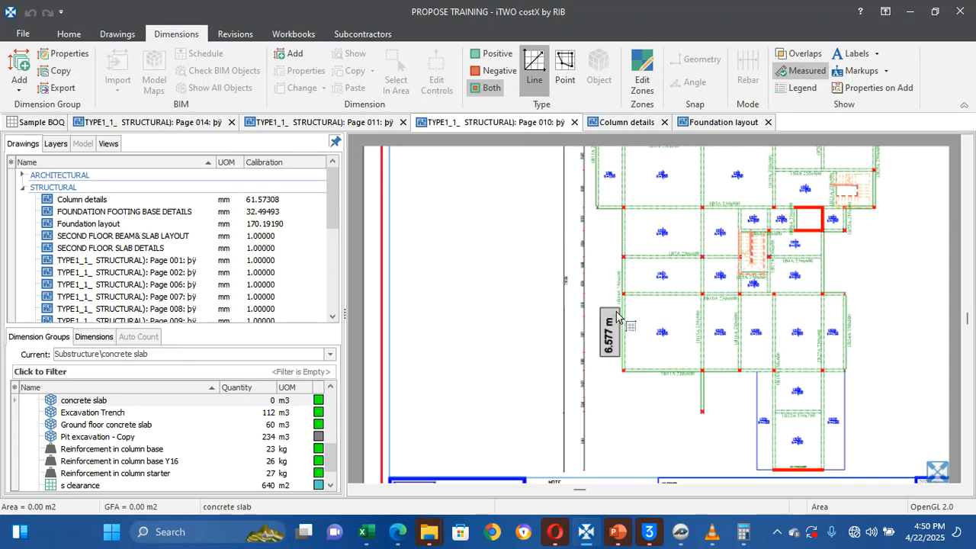
pyautogui.click(616, 312)
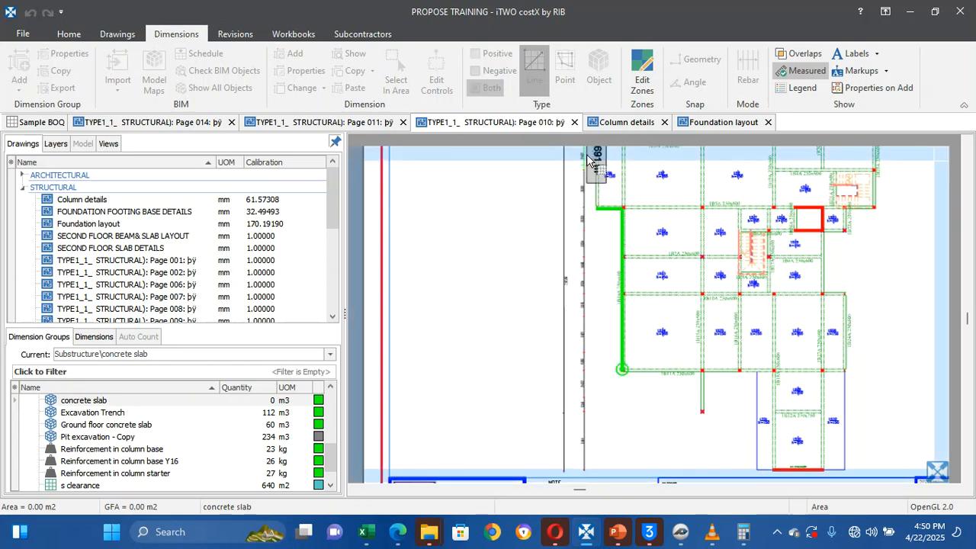
pyautogui.moveTo(595, 152)
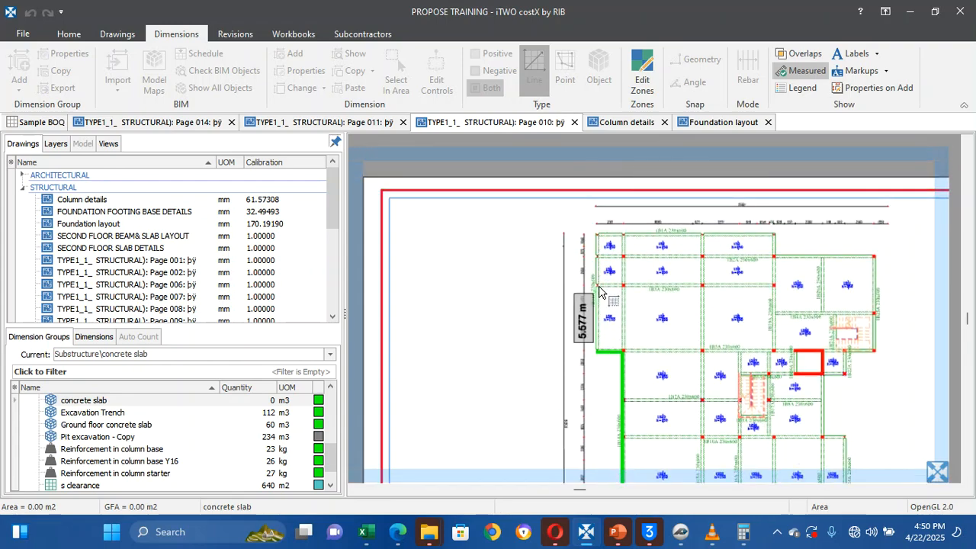
pyautogui.scroll(5, 591, 320)
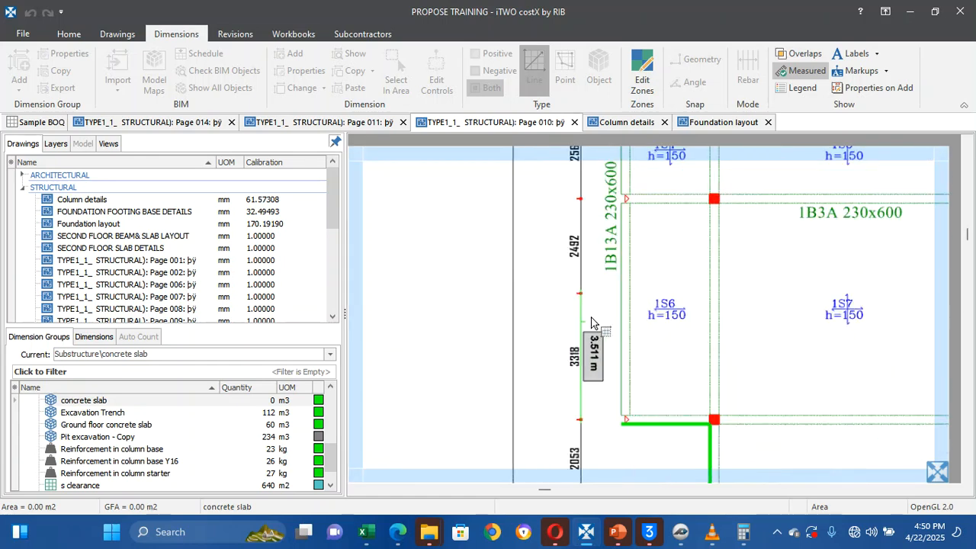
pyautogui.click(618, 308)
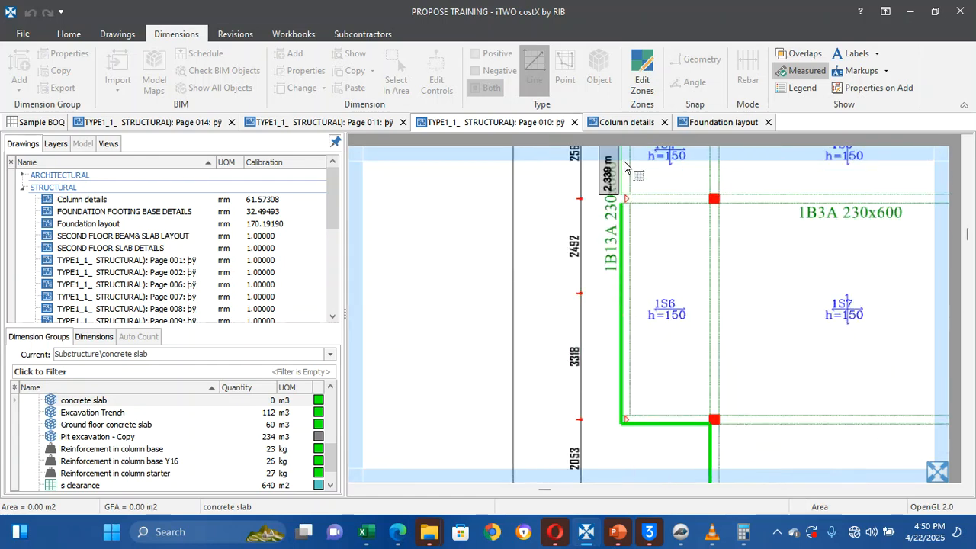
pyautogui.moveTo(626, 154)
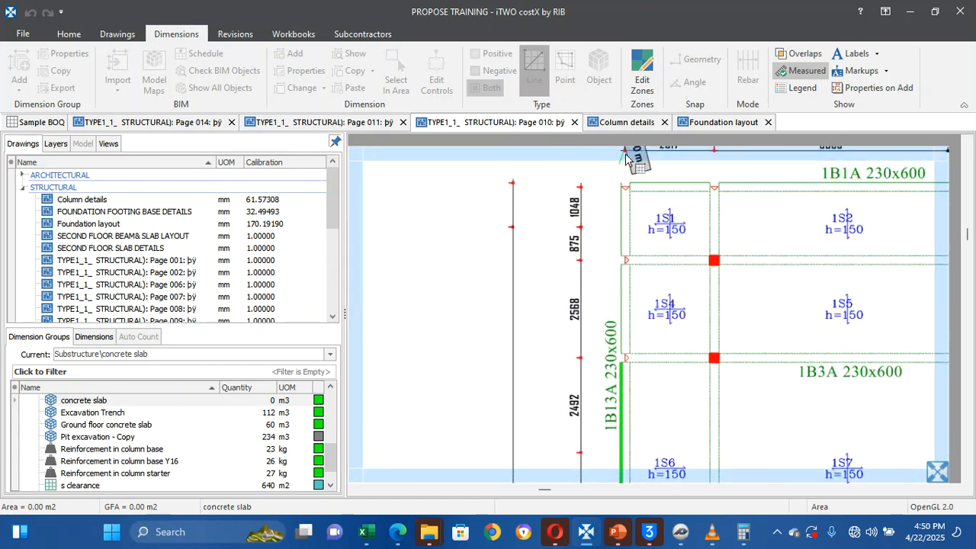
pyautogui.click(614, 197)
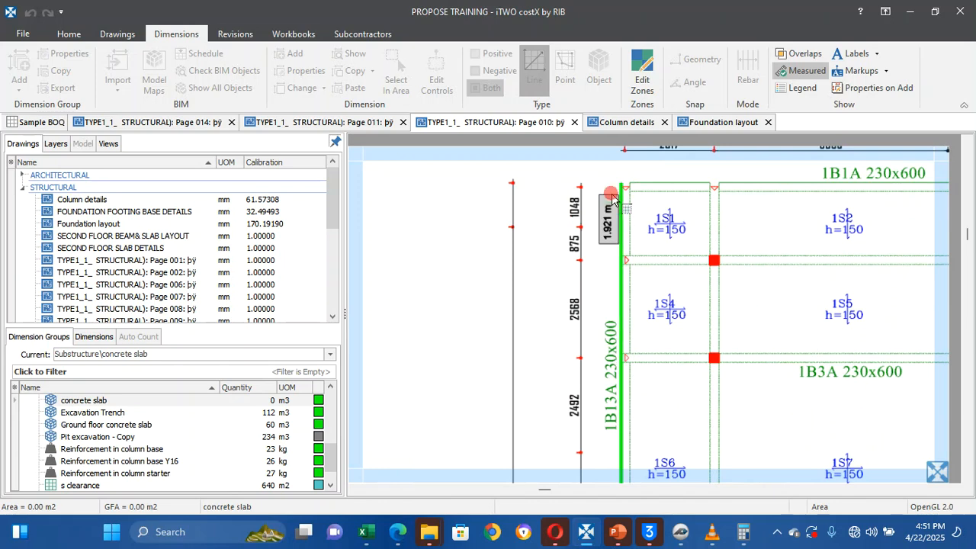
# Continue the slab outline along beam 1B1A, down the outer side of 1S3 and across the upper edge of 1S10 and 1S11
pyautogui.click(759, 164)
pyautogui.moveTo(950, 191)
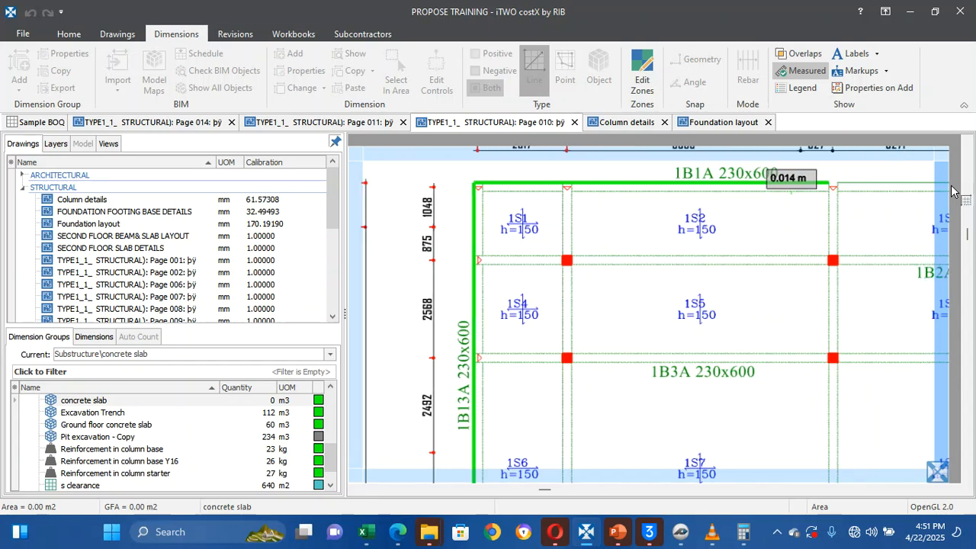
pyautogui.click(735, 172)
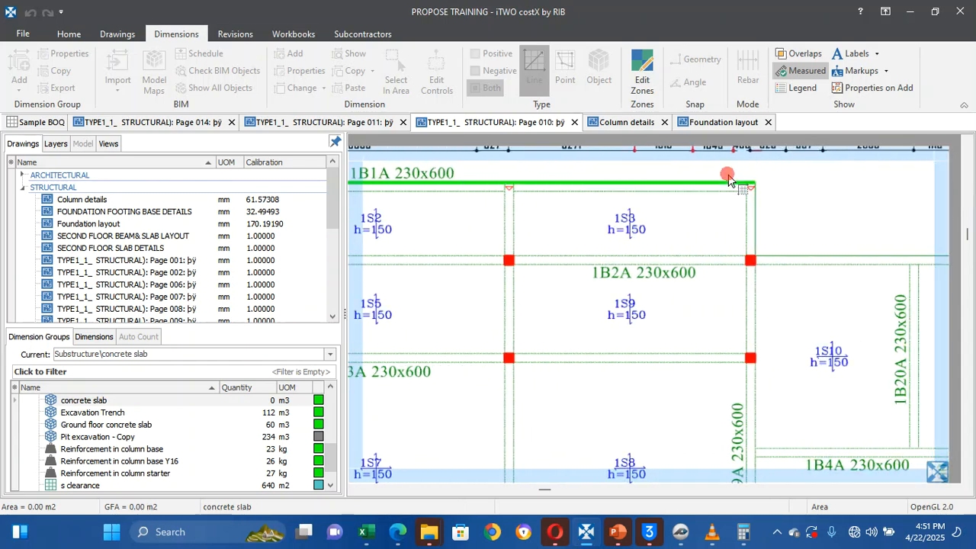
pyautogui.click(772, 218)
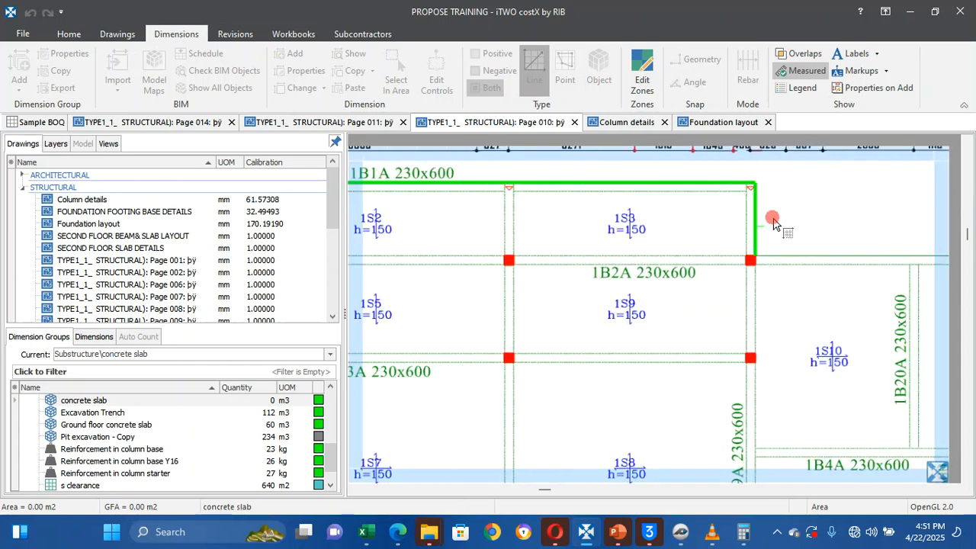
pyautogui.click(849, 227)
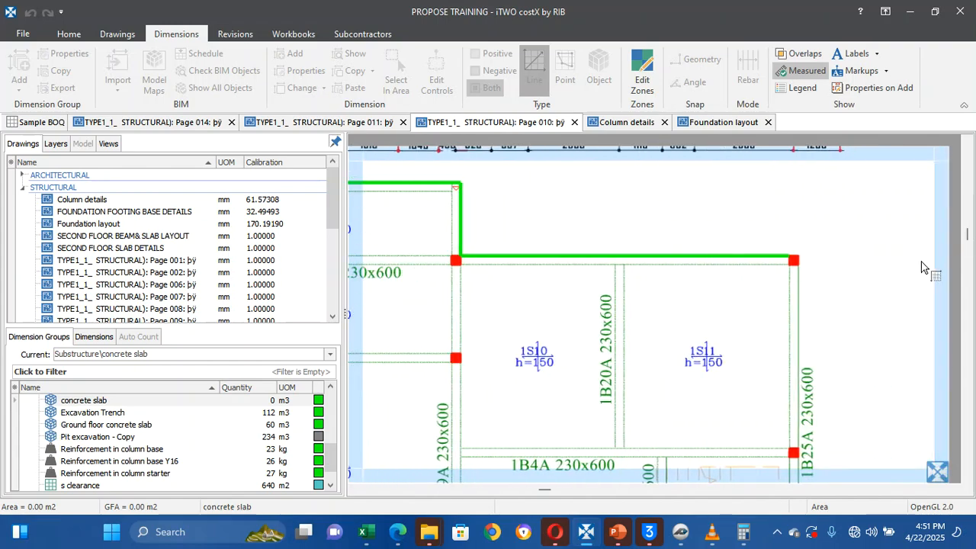
# Trace the slab outline down beam 1B25A, around the stair bay, down beam 1B22A and under slab 1S20
pyautogui.click(792, 260)
pyautogui.click(817, 388)
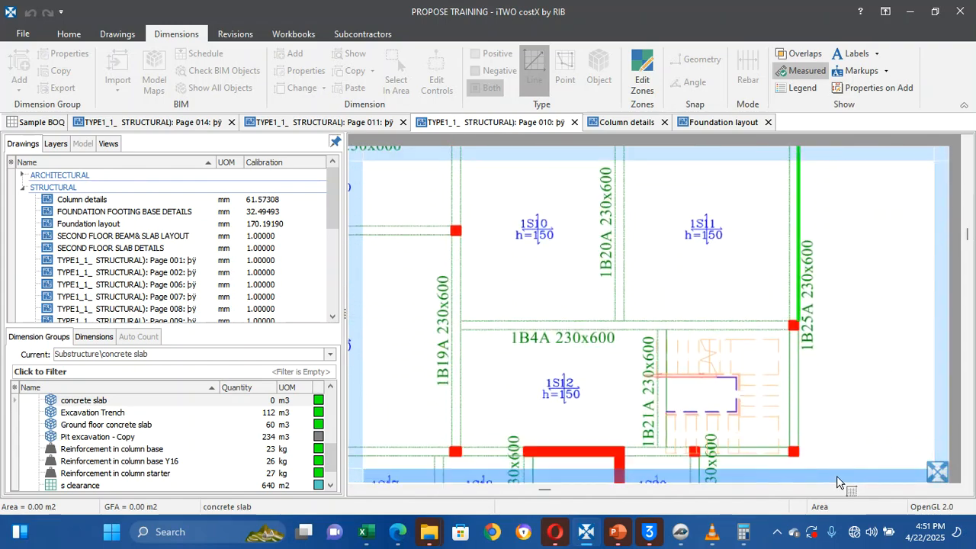
pyautogui.click(812, 379)
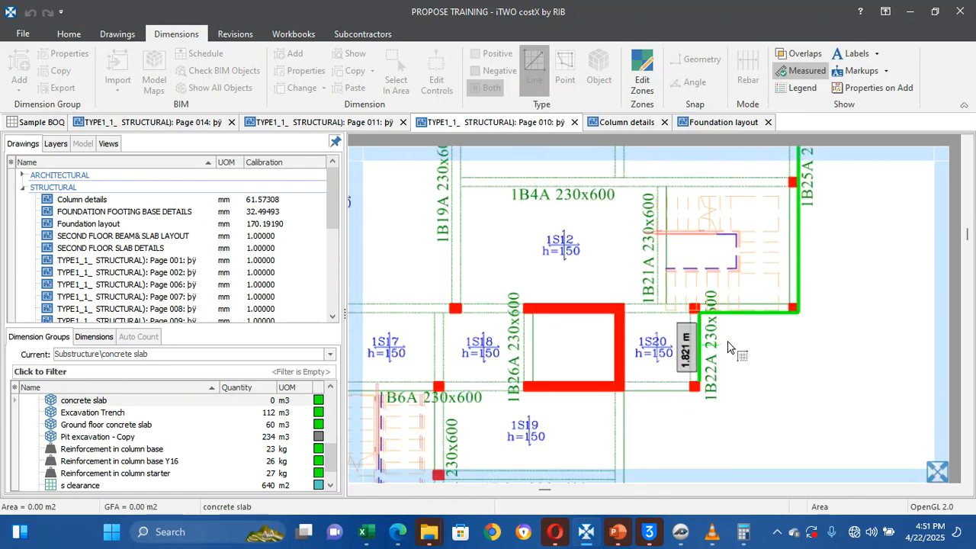
pyautogui.click(727, 340)
pyautogui.click(675, 413)
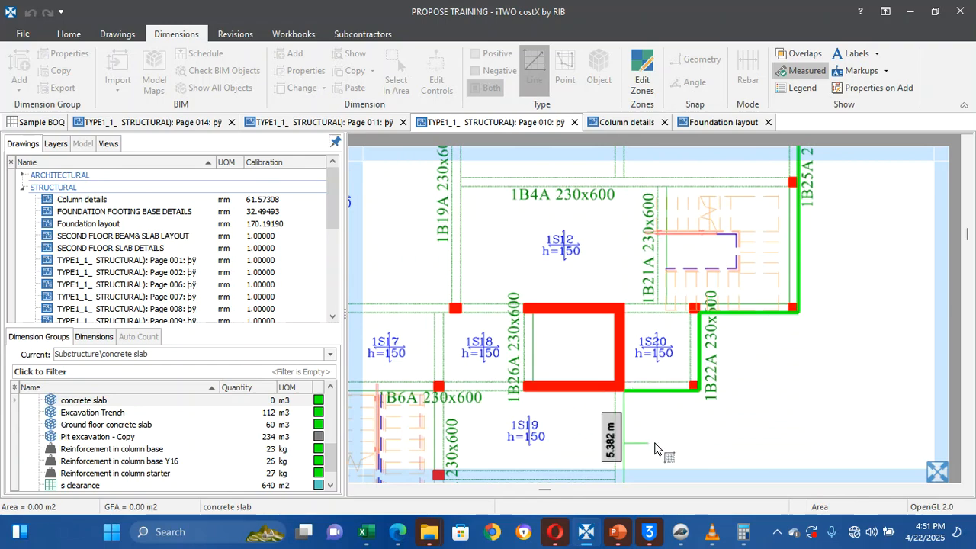
# Extend the slab outline down beside 1S19 and 1S22, across and down 1S28 along beam 1B24A, and down the outer edge of 1S32
pyautogui.click(654, 443)
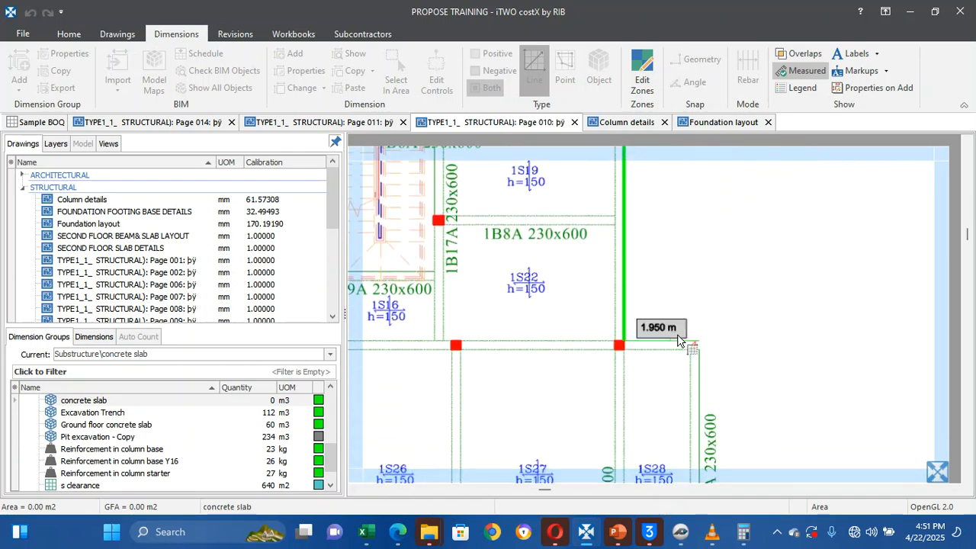
pyautogui.click(695, 341)
pyautogui.click(725, 377)
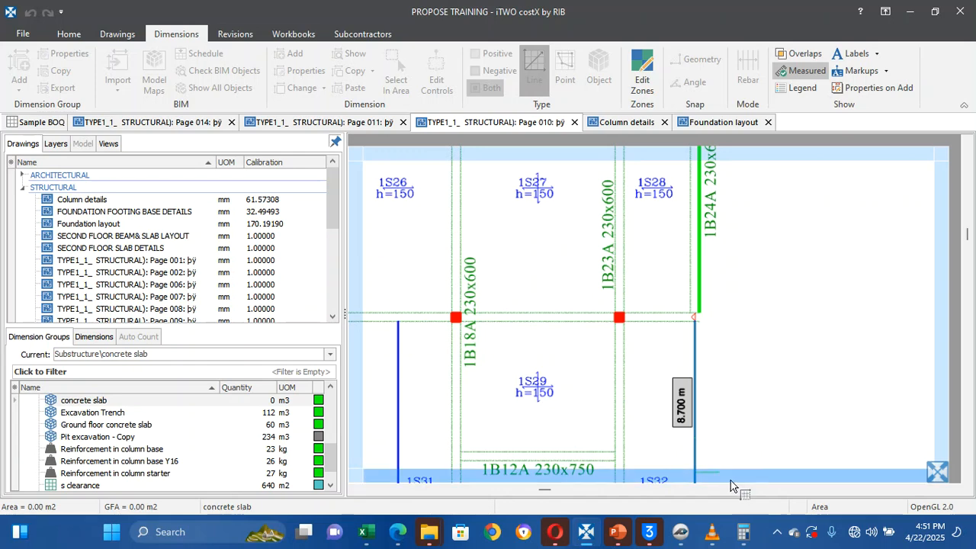
pyautogui.click(722, 343)
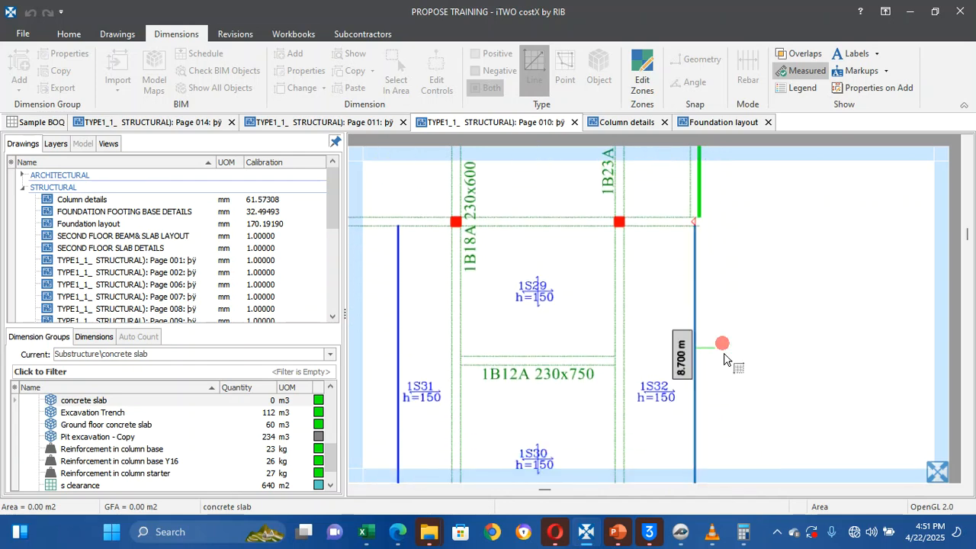
pyautogui.click(725, 224)
pyautogui.click(720, 255)
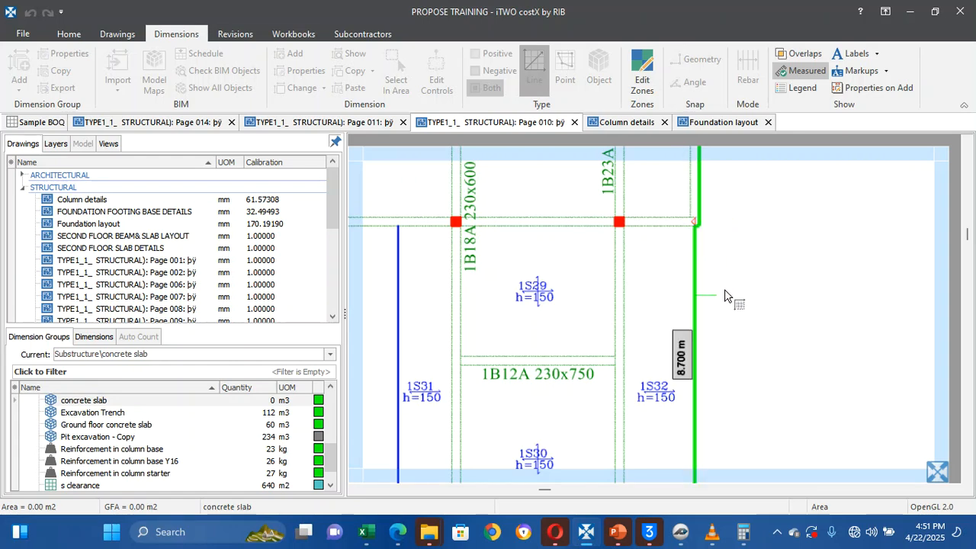
# Trace the slab's lower edge beneath 1S32, around the outer face of wall 1W4 and on beneath 1S31
pyautogui.moveTo(720, 472)
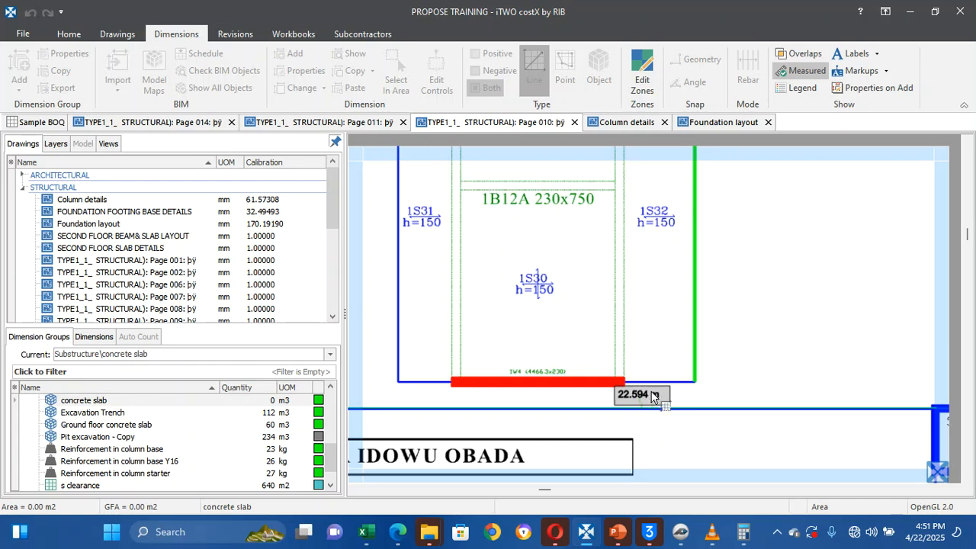
pyautogui.click(646, 396)
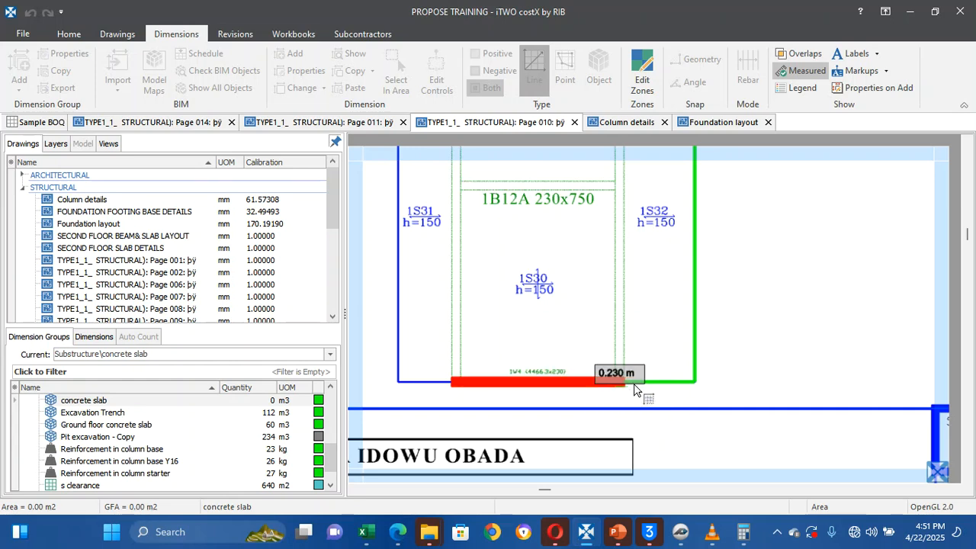
pyautogui.scroll(3, 633, 389)
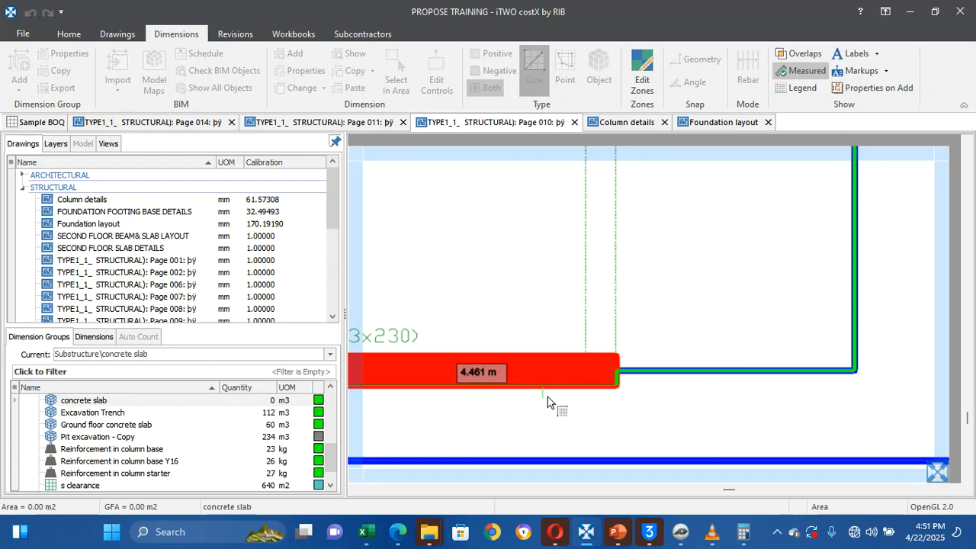
pyautogui.scroll(-3, 547, 401)
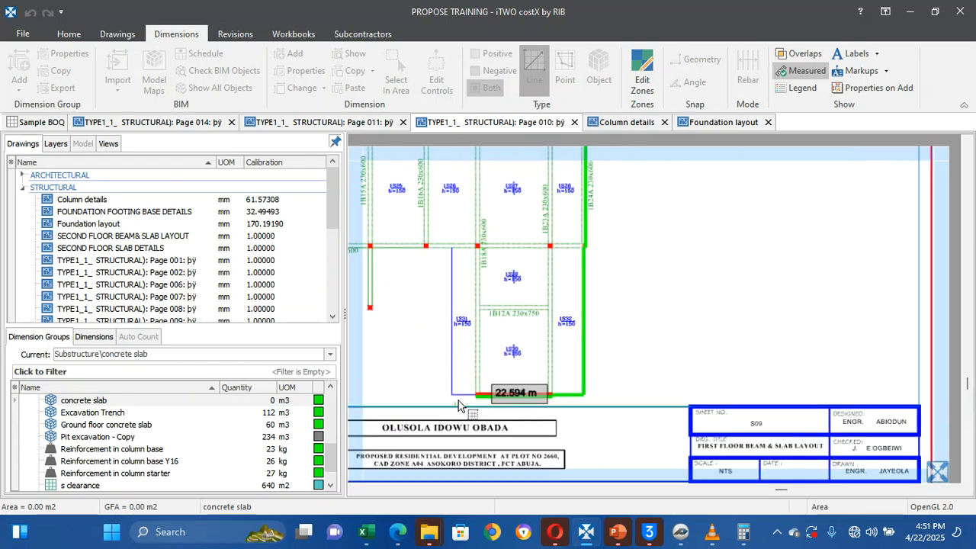
pyautogui.scroll(3, 458, 405)
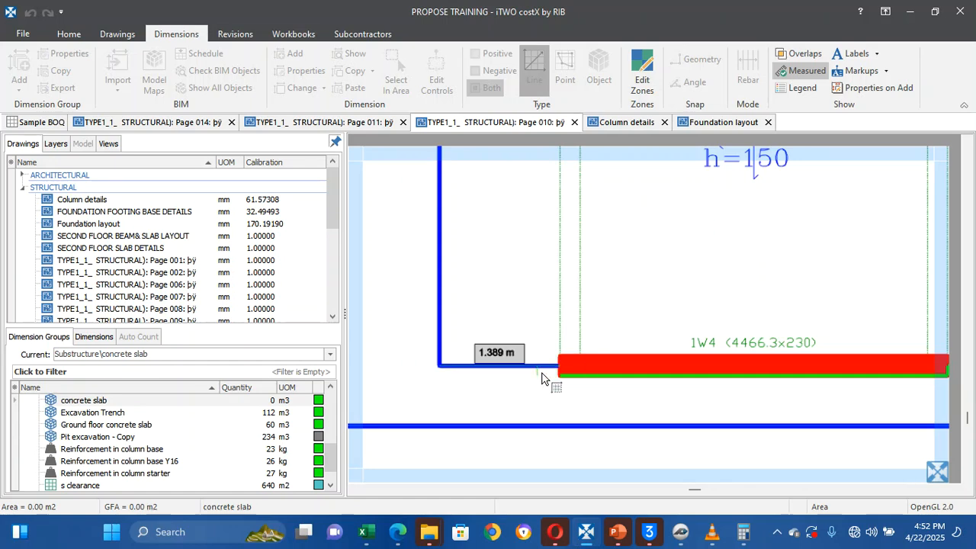
pyautogui.scroll(3, 547, 381)
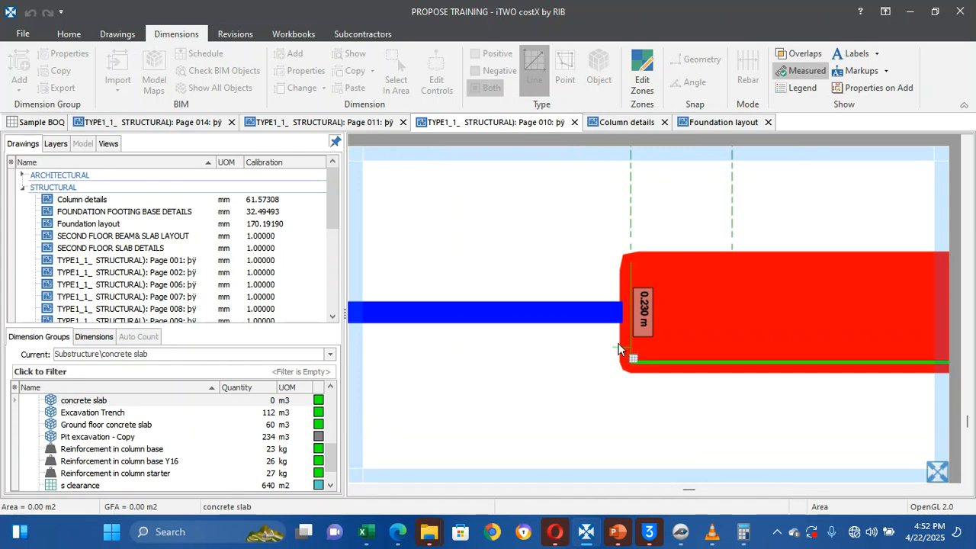
pyautogui.click(565, 336)
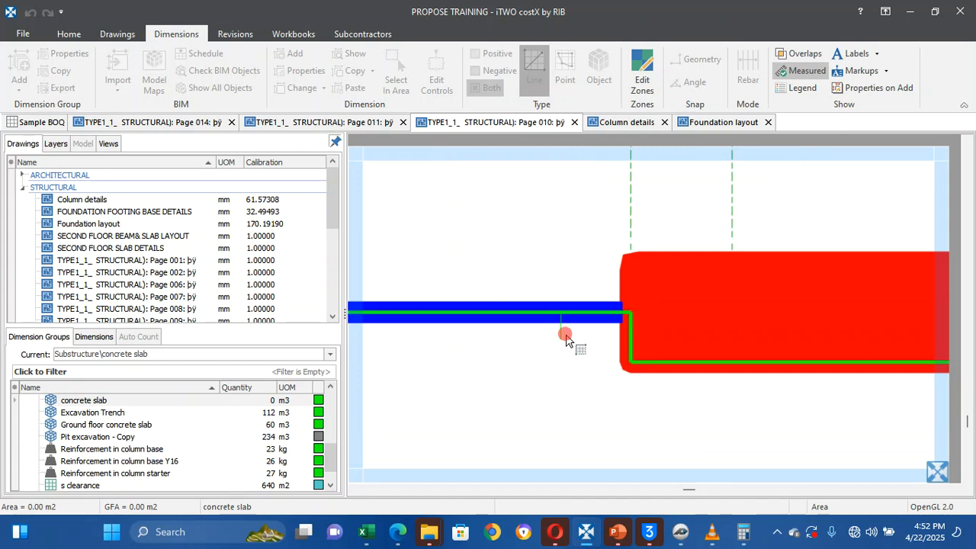
# Trace the outer edge of 1S31 and beam 1B11A back to the starting corner, and complete the concrete slab area
pyautogui.scroll(-4, 565, 336)
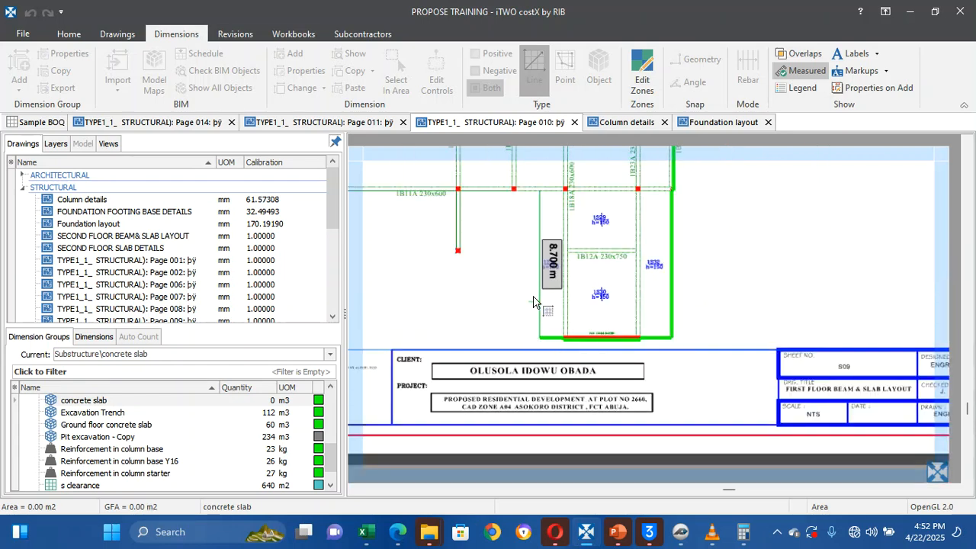
pyautogui.click(531, 293)
pyautogui.click(510, 192)
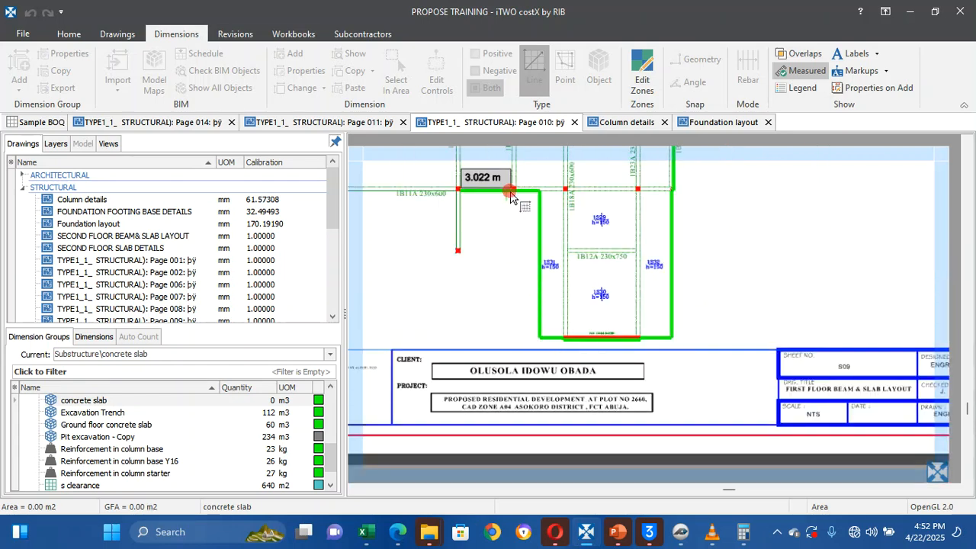
pyautogui.click(405, 206)
pyautogui.press('Left')
pyautogui.press('Left')
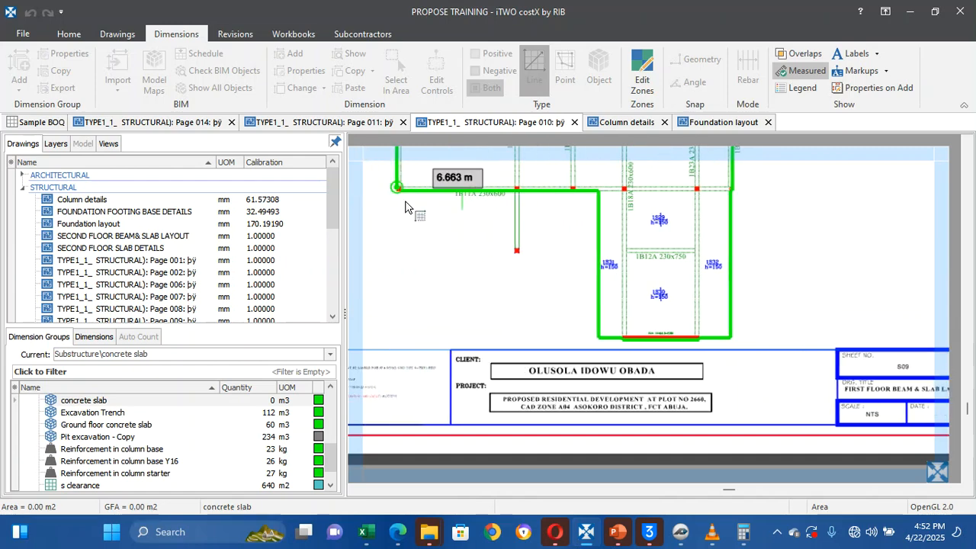
pyautogui.click(405, 206)
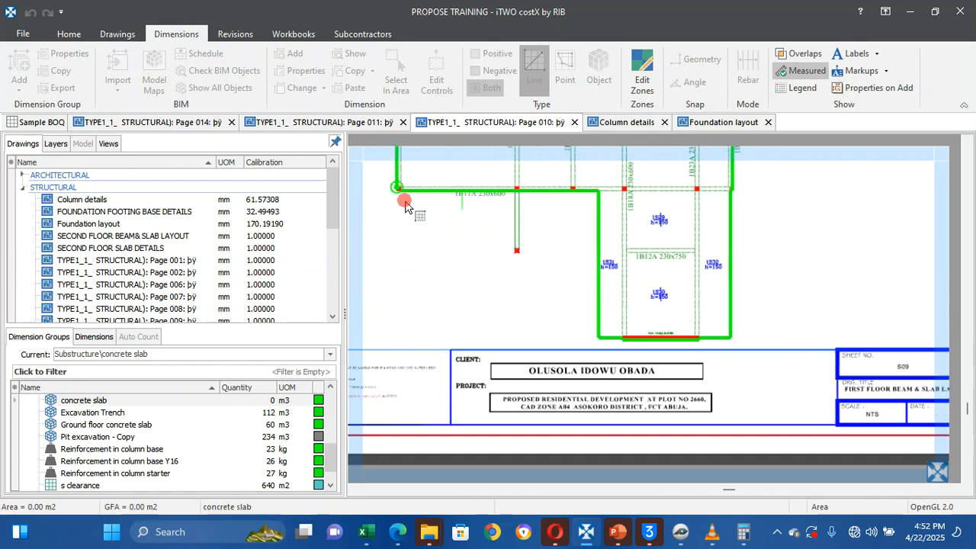
pyautogui.doubleClick(511, 244)
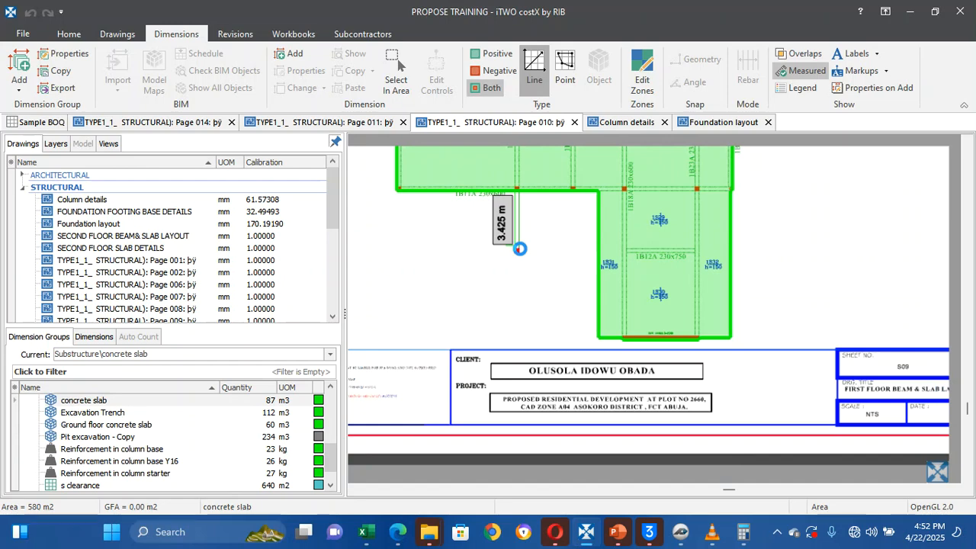
# Review the measured slab on the whole plan and select the concrete slab dimension group to check its quantity
pyautogui.scroll(-3, 519, 249)
pyautogui.moveTo(574, 160)
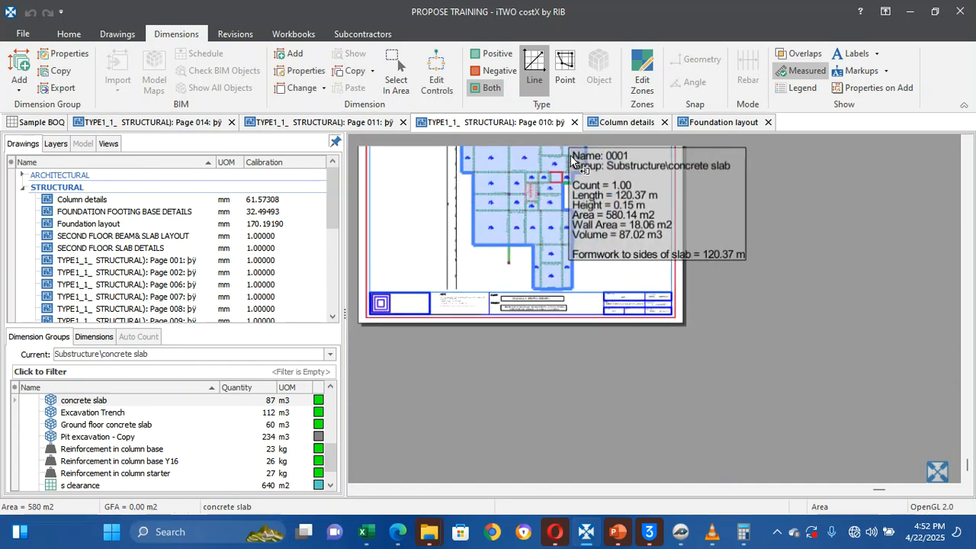
pyautogui.click(249, 396)
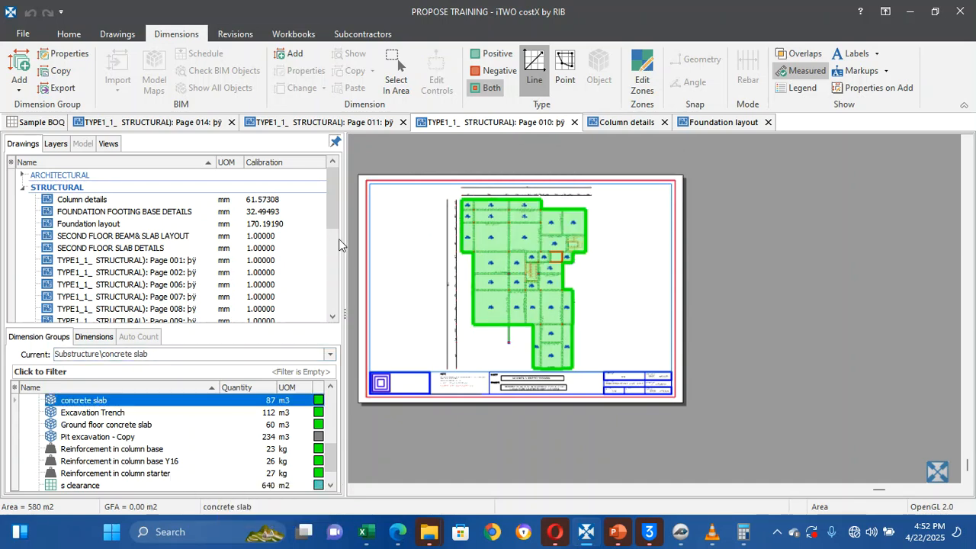
pyautogui.scroll(-1, 328, 472)
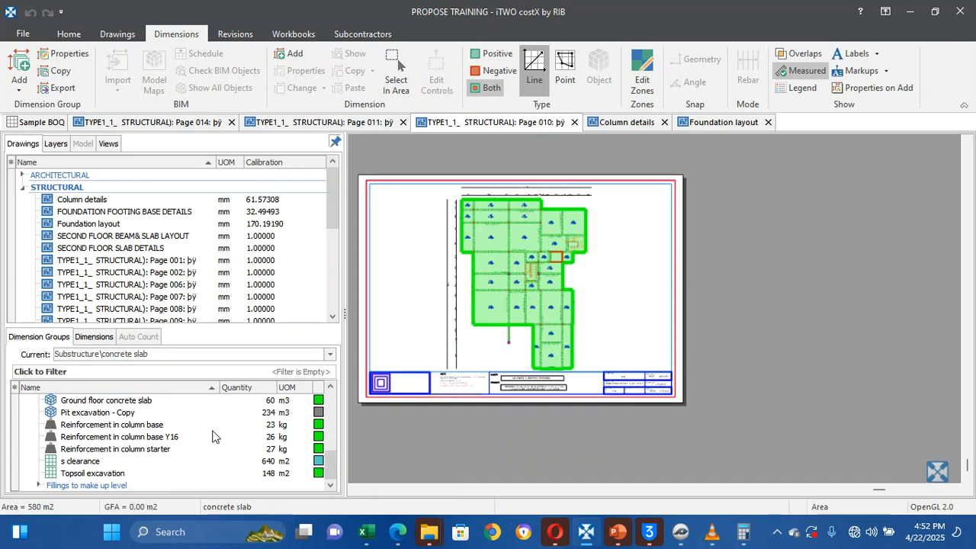
# Look through the dimension groups list and the options available for the Substructure concrete slab group
pyautogui.scroll(5, 213, 436)
pyautogui.scroll(-2, 213, 436)
pyautogui.scroll(2, 213, 436)
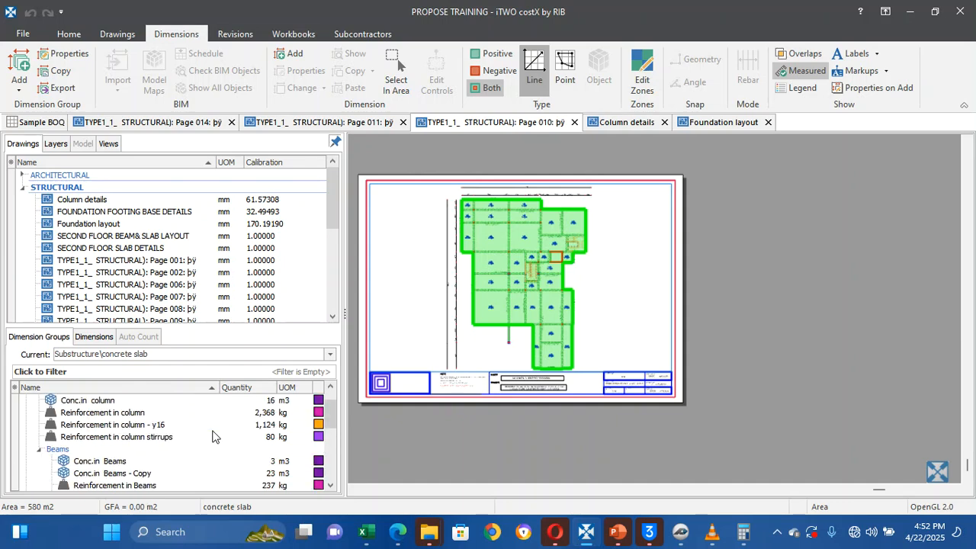
pyautogui.scroll(-2, 212, 436)
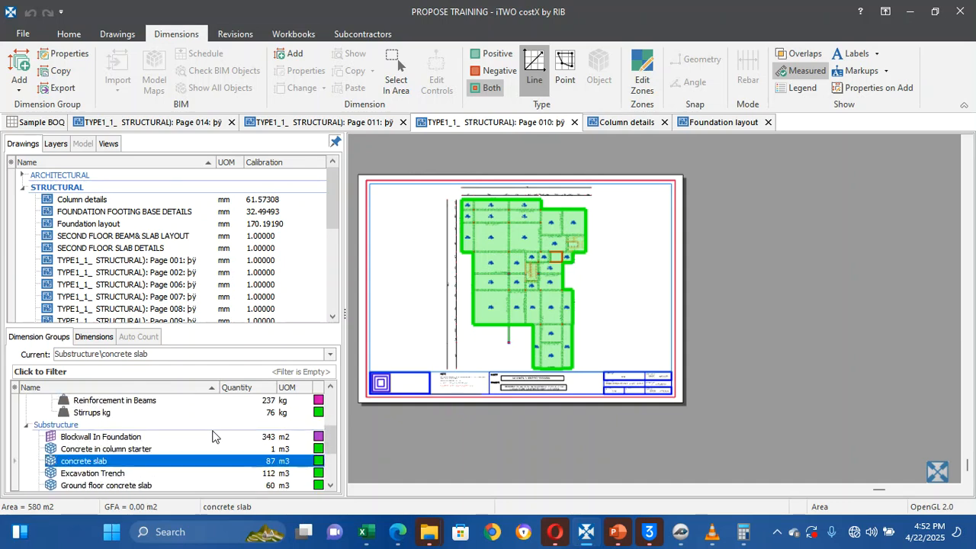
pyautogui.rightClick(154, 467)
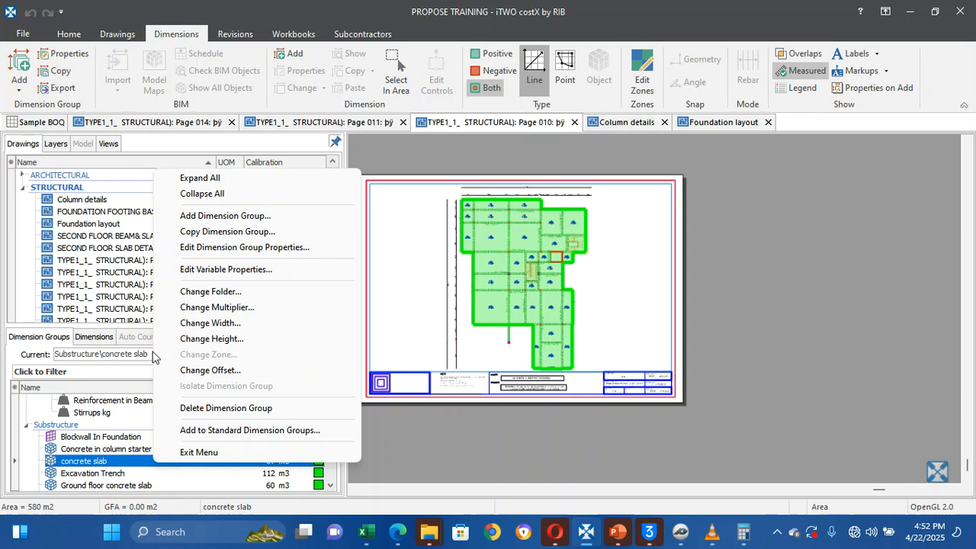
pyautogui.click(127, 470)
pyautogui.rightClick(128, 463)
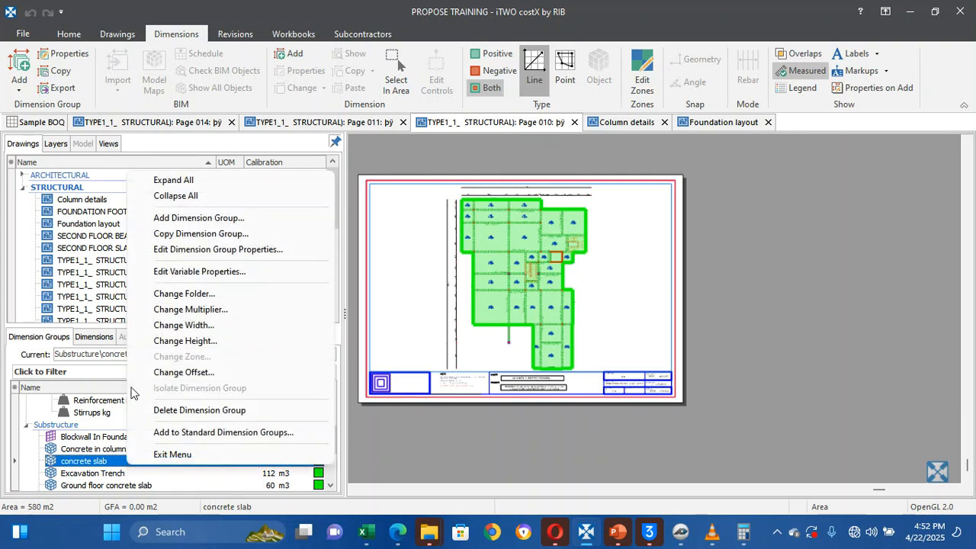
pyautogui.rightClick(492, 249)
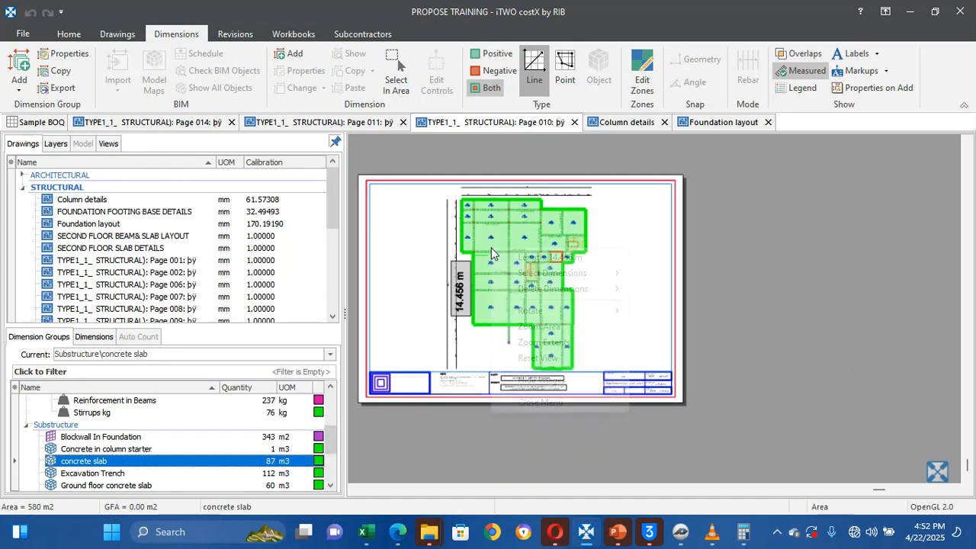
pyautogui.click(468, 215)
pyautogui.click(468, 215)
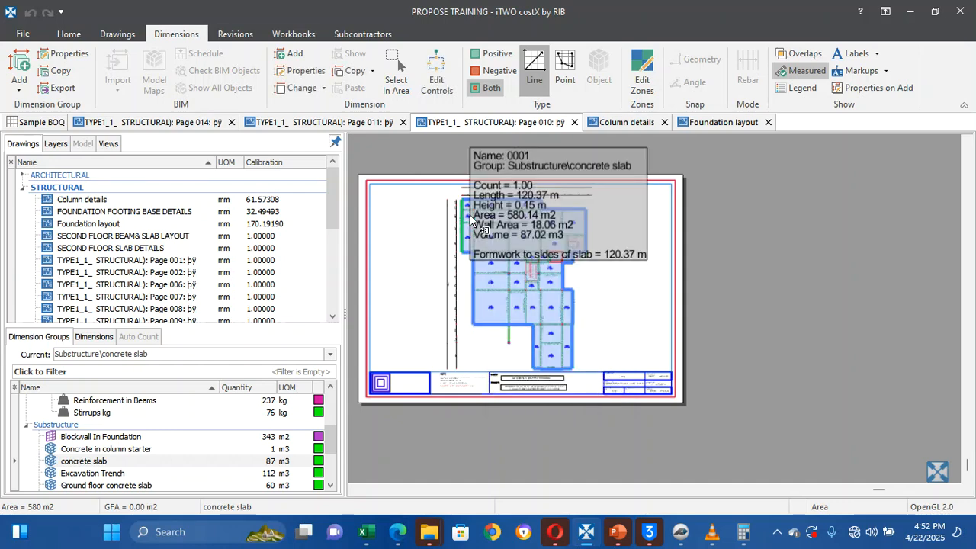
pyautogui.rightClick(468, 215)
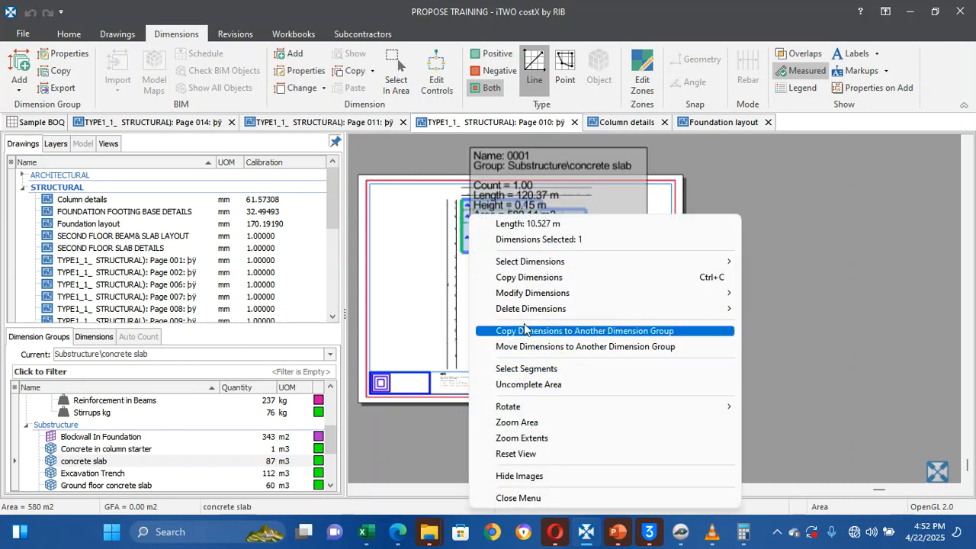
pyautogui.click(524, 346)
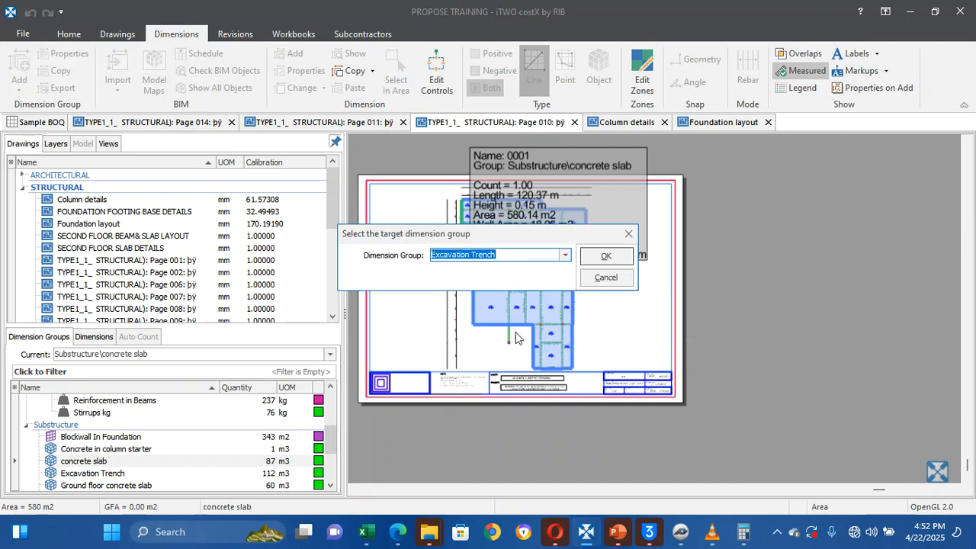
pyautogui.click(566, 255)
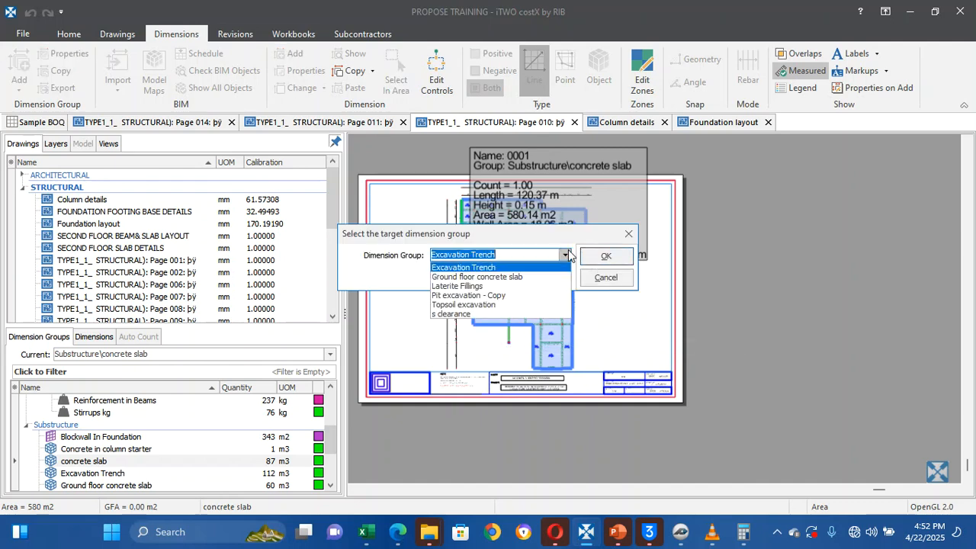
pyautogui.click(568, 254)
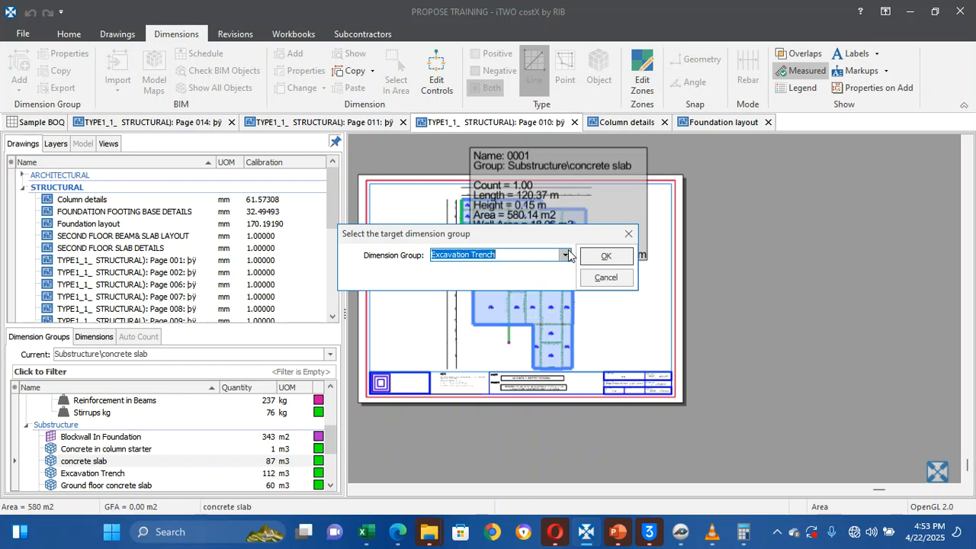
pyautogui.click(568, 255)
pyautogui.click(585, 278)
pyautogui.click(540, 281)
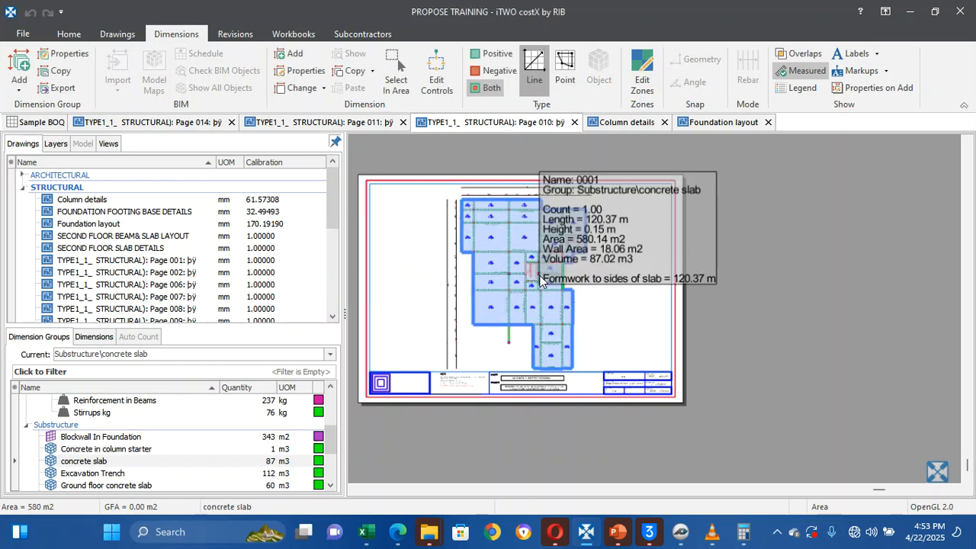
pyautogui.rightClick(540, 280)
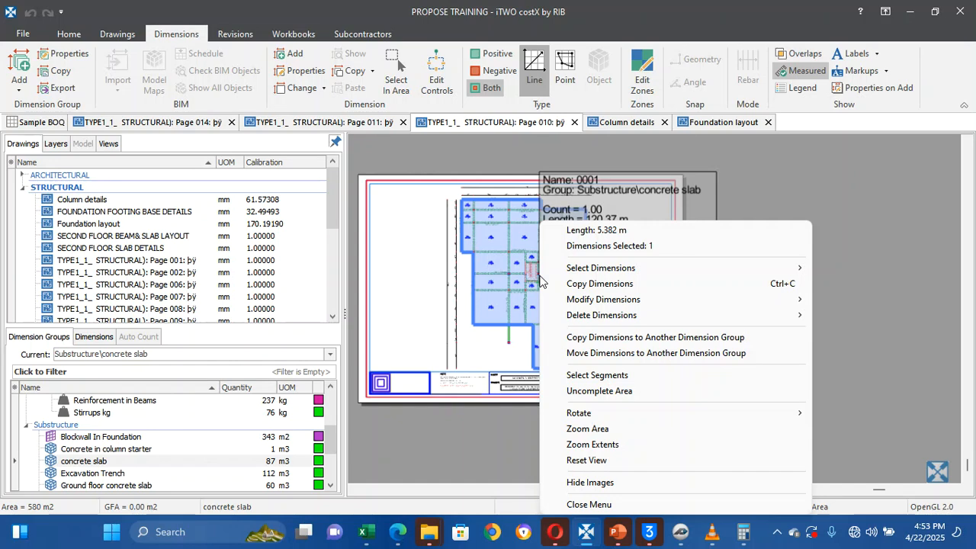
pyautogui.click(427, 282)
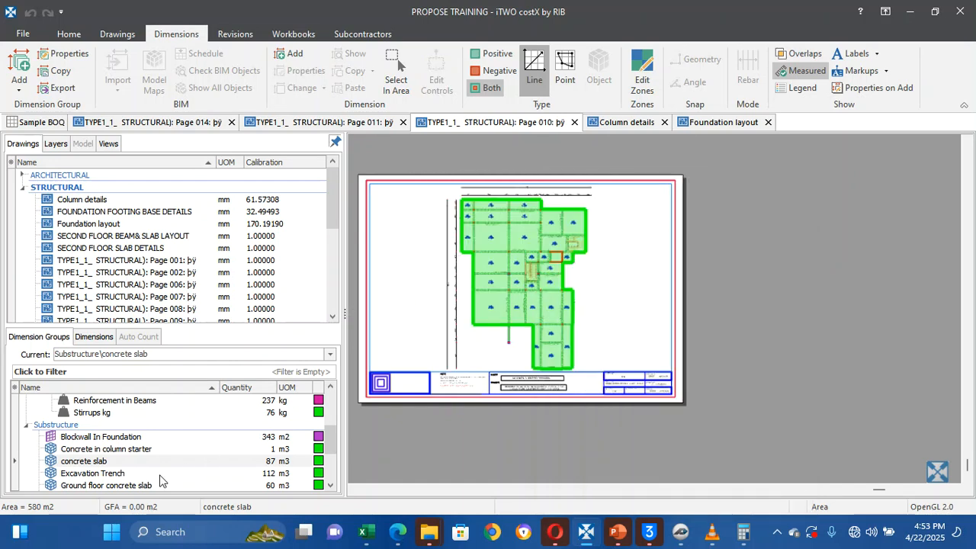
# Start a new dimension group from the standard group Conc.in column, without overwriting the BIM and measured dimension values
pyautogui.moveTo(149, 474)
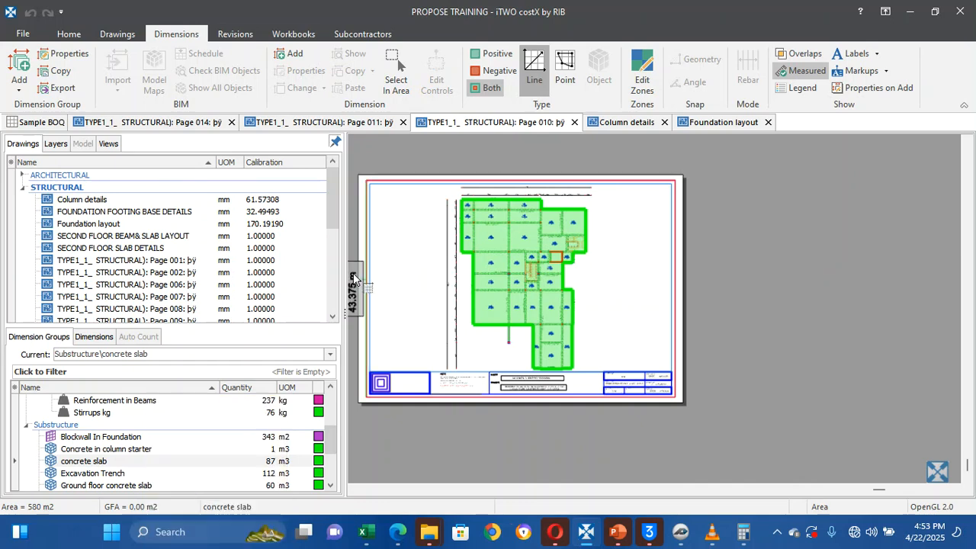
pyautogui.click(13, 58)
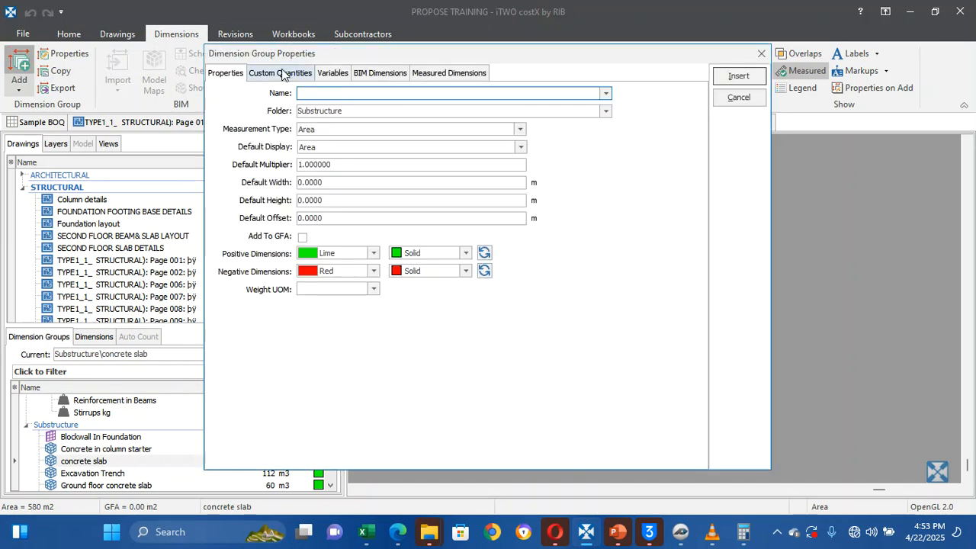
pyautogui.click(281, 73)
pyautogui.click(225, 73)
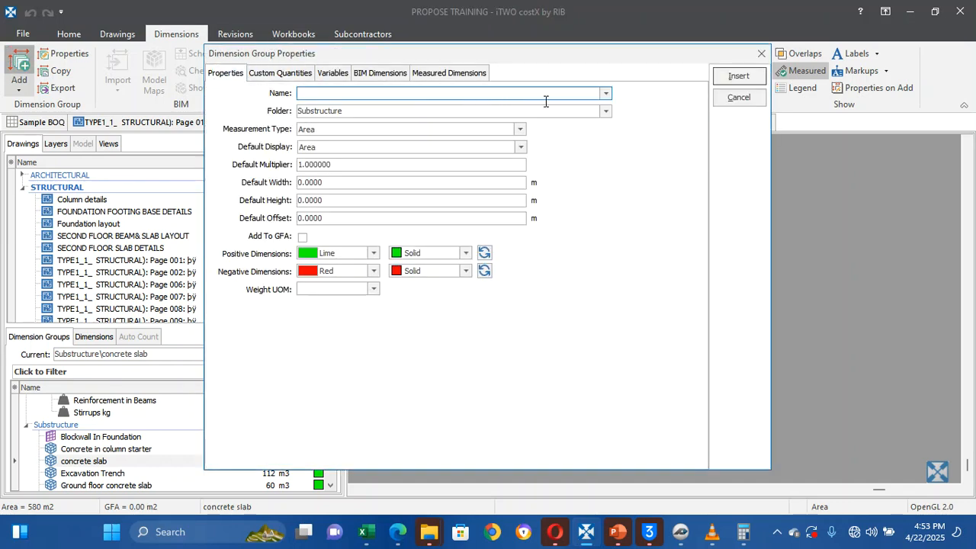
pyautogui.click(606, 92)
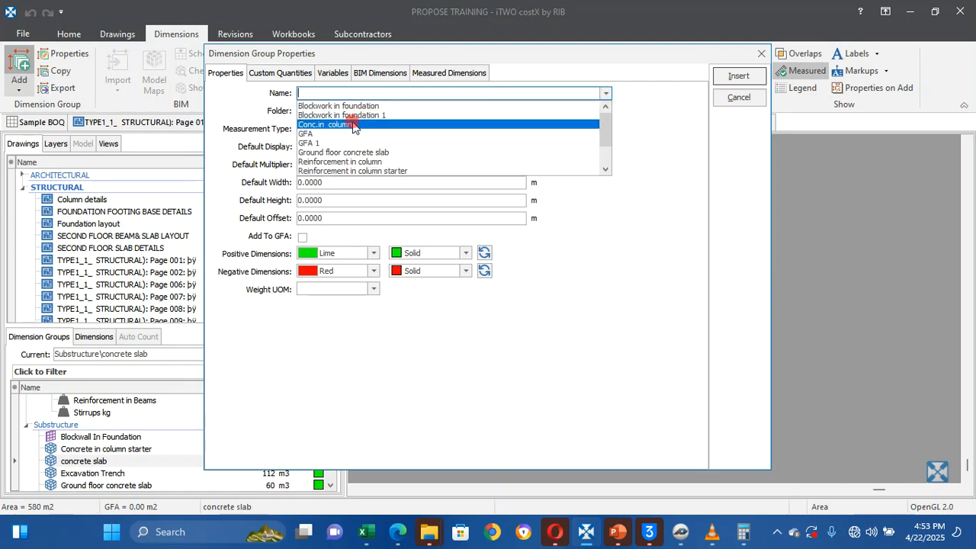
pyautogui.click(349, 126)
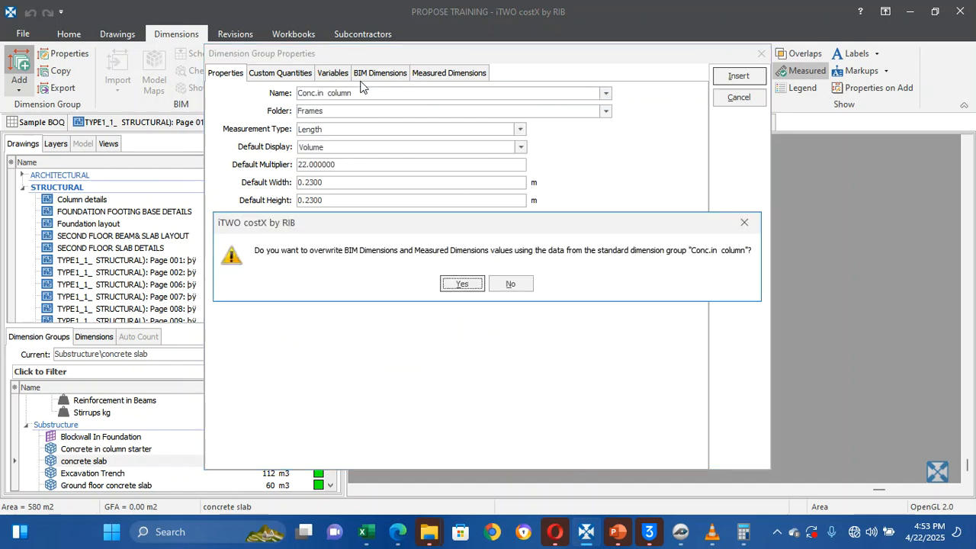
pyautogui.click(511, 284)
# Base the new group on the standard group Ground floor concrete slab instead, overwriting all values with its data
pyautogui.click(607, 92)
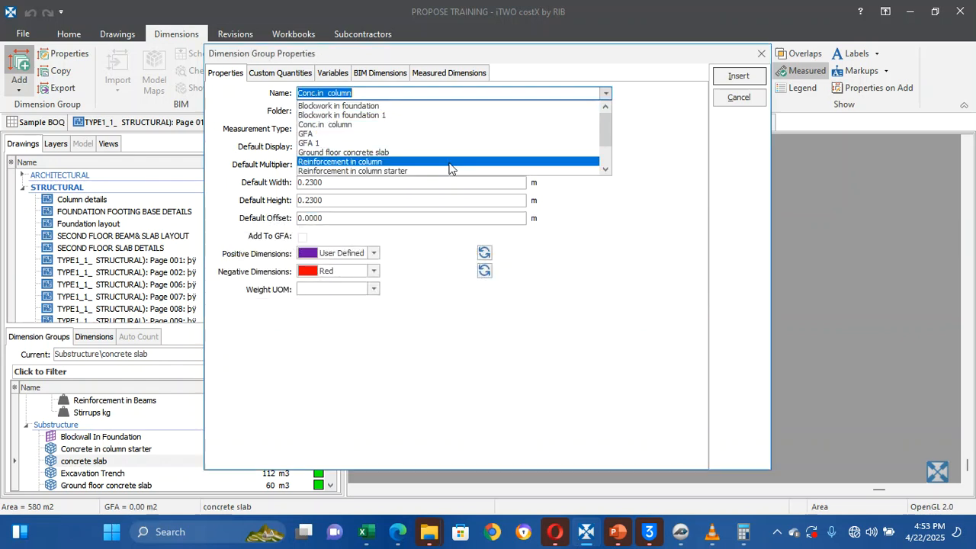
pyautogui.click(492, 153)
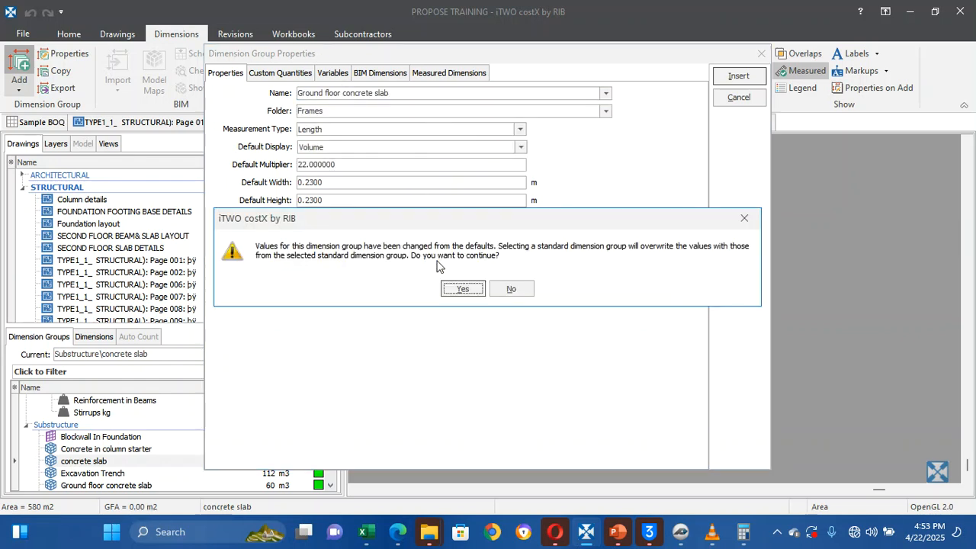
pyautogui.click(462, 288)
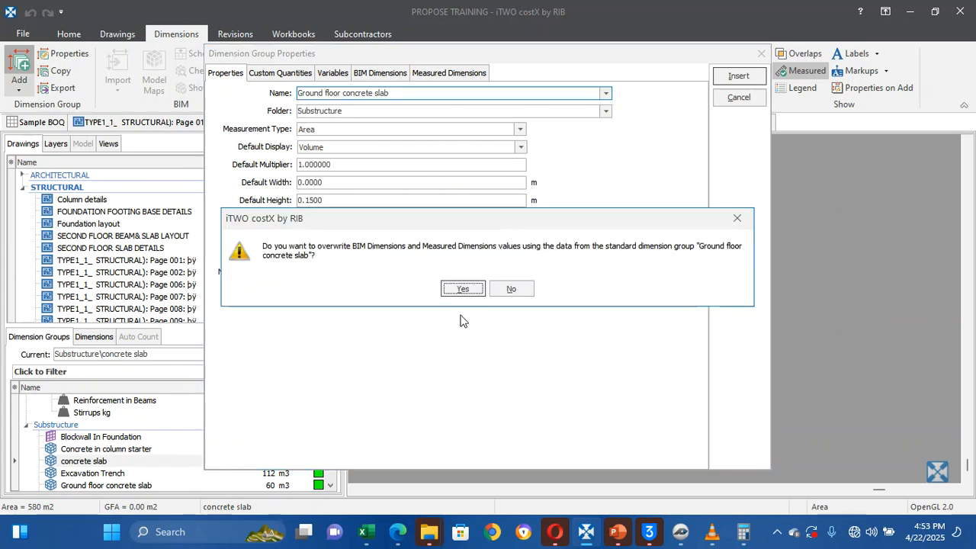
pyautogui.click(462, 288)
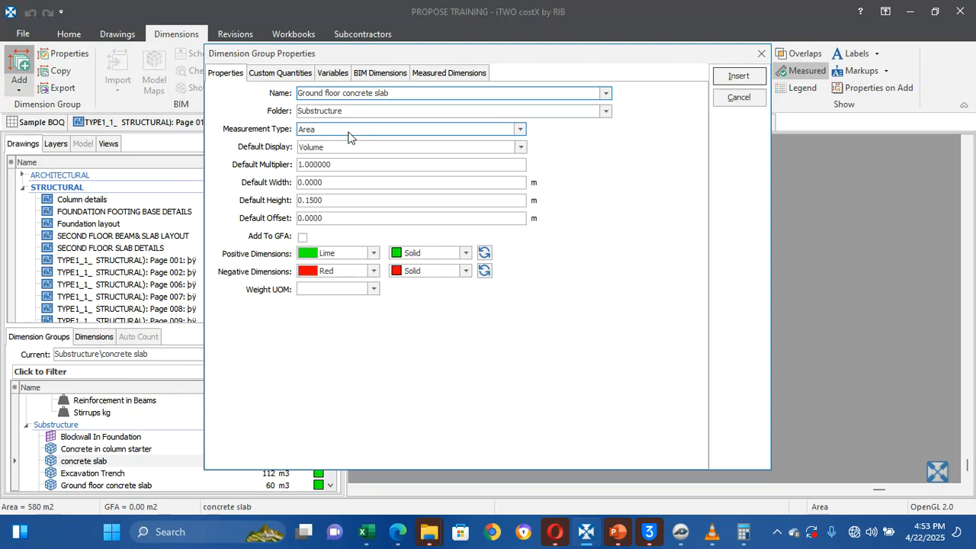
# Shorten the new dimension group's name to "concrete slab"
pyautogui.press('BackSpace')
pyautogui.press('BackSpace')
pyautogui.press('BackSpace')
pyautogui.press('BackSpace')
pyautogui.press('BackSpace')
pyautogui.press('BackSpace')
pyautogui.press('BackSpace')
pyautogui.press('BackSpace')
pyautogui.press('BackSpace')
pyautogui.press('BackSpace')
pyautogui.press('BackSpace')
pyautogui.press('BackSpace')
pyautogui.press('BackSpace')
# Set the new dimension group's folder to a slab subfolder of Frames, Frames\slab
pyautogui.click(607, 112)
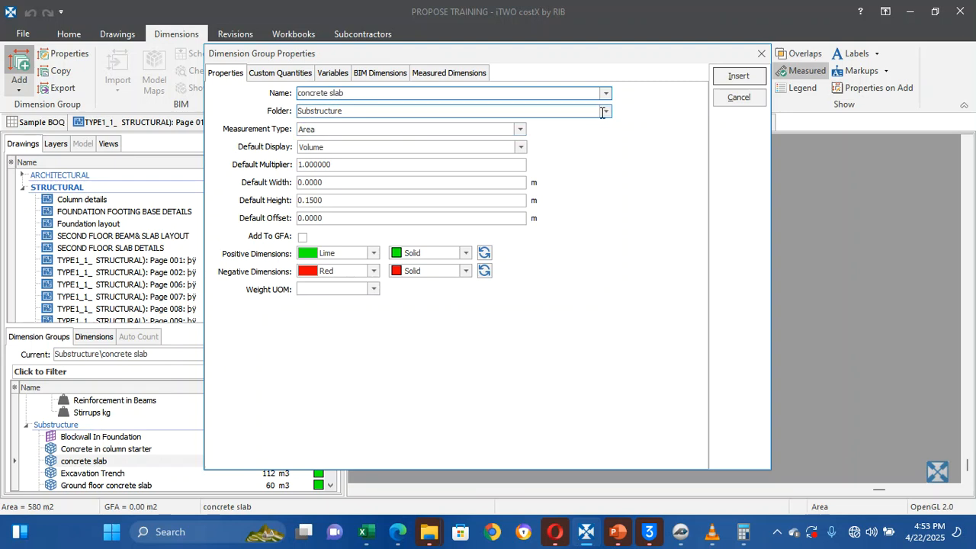
pyautogui.click(488, 123)
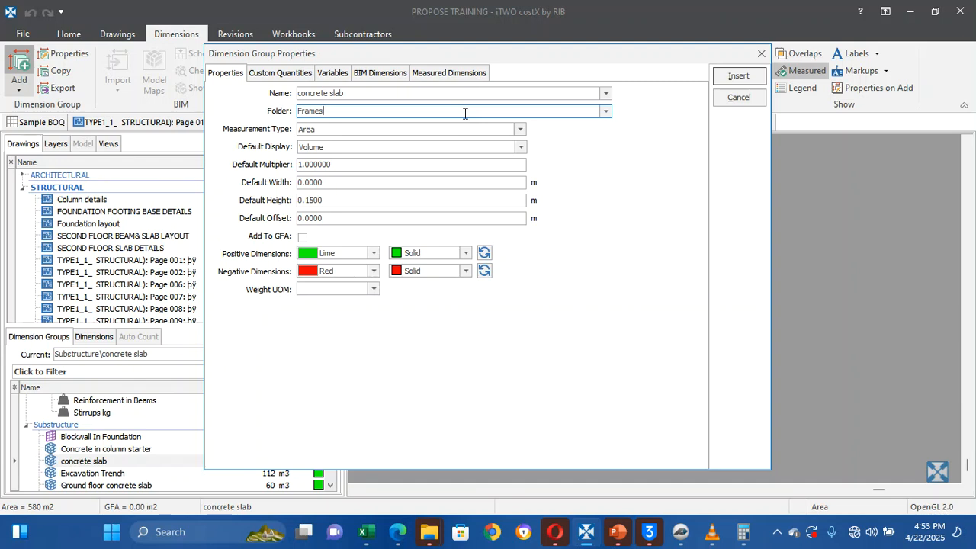
pyautogui.write('\\')
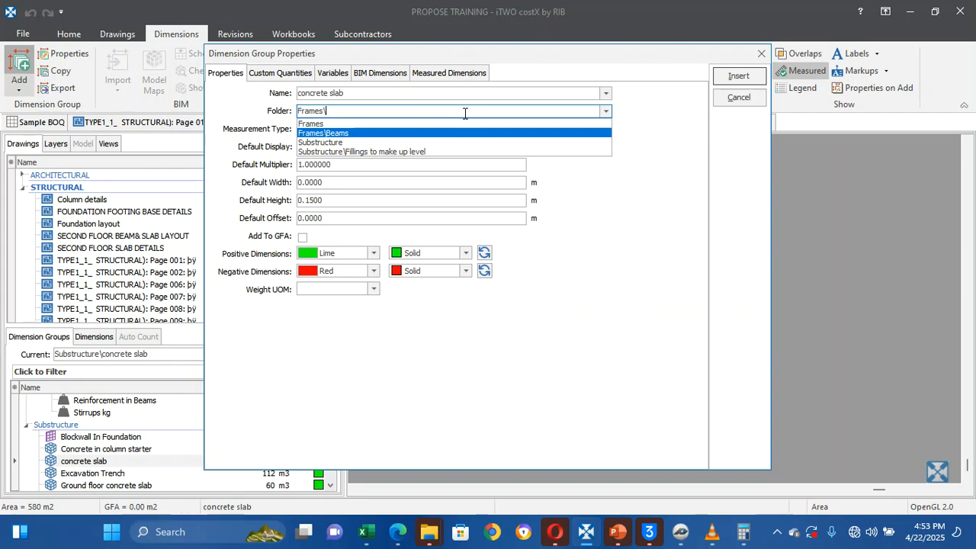
pyautogui.write('slab')
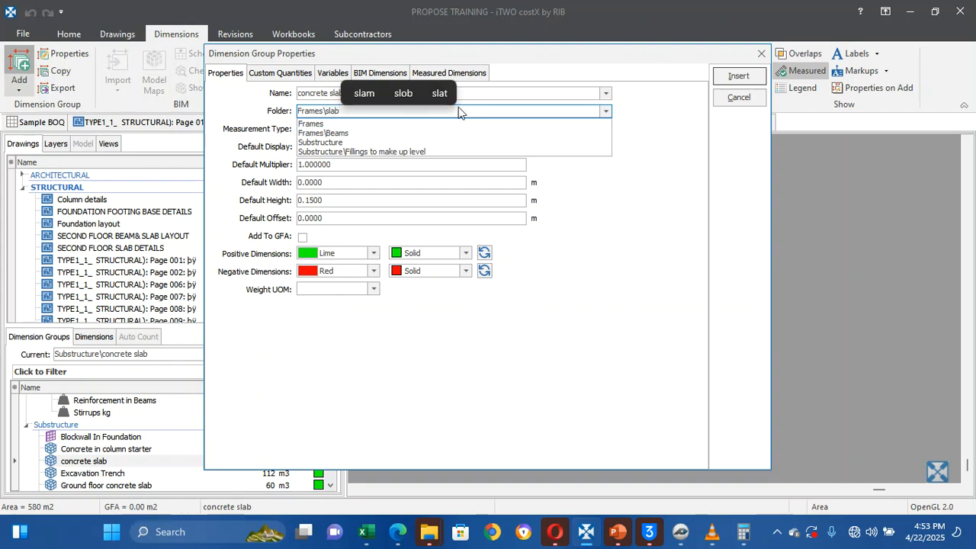
pyautogui.click(503, 93)
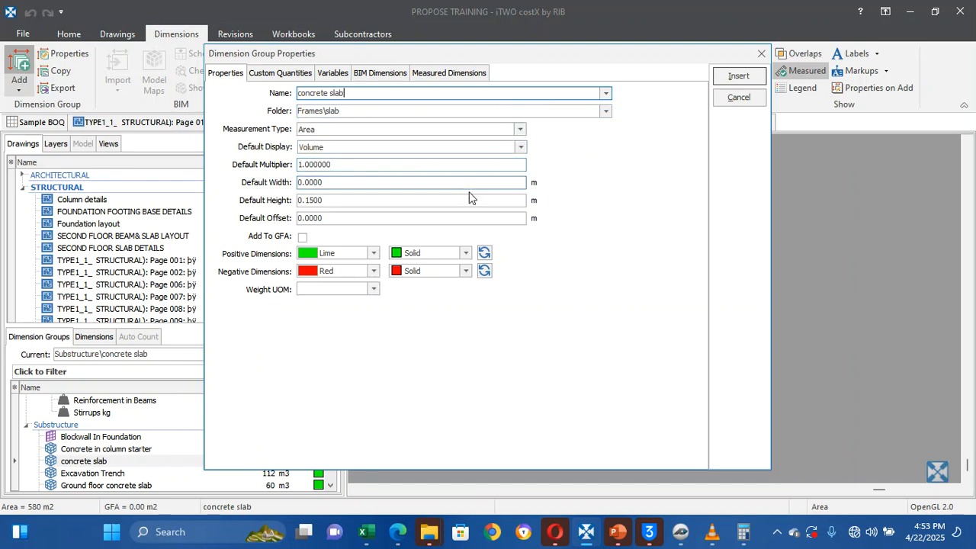
# Delete the Brc Mesh A142 and DPM custom quantities from the new dimension group, keeping only the formwork to sides of slab
pyautogui.click(280, 73)
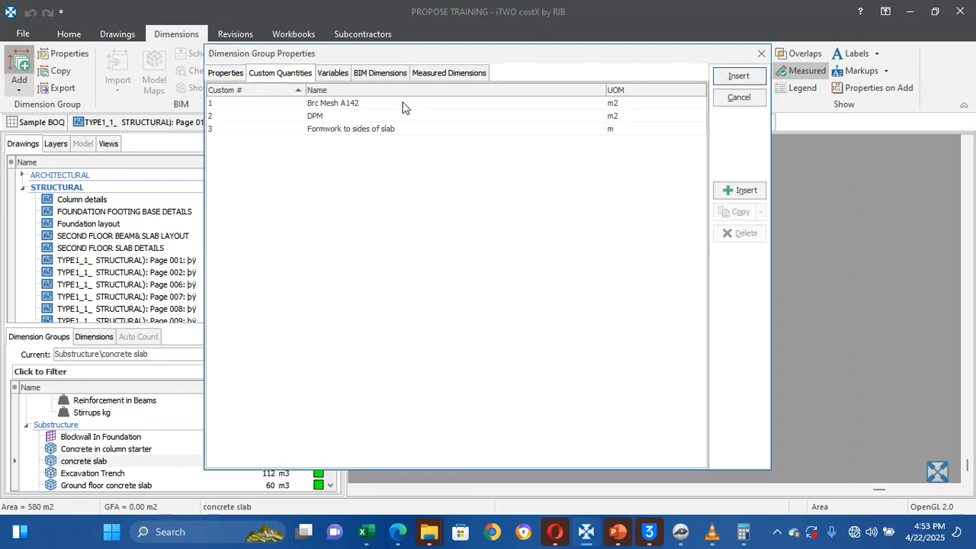
pyautogui.click(407, 107)
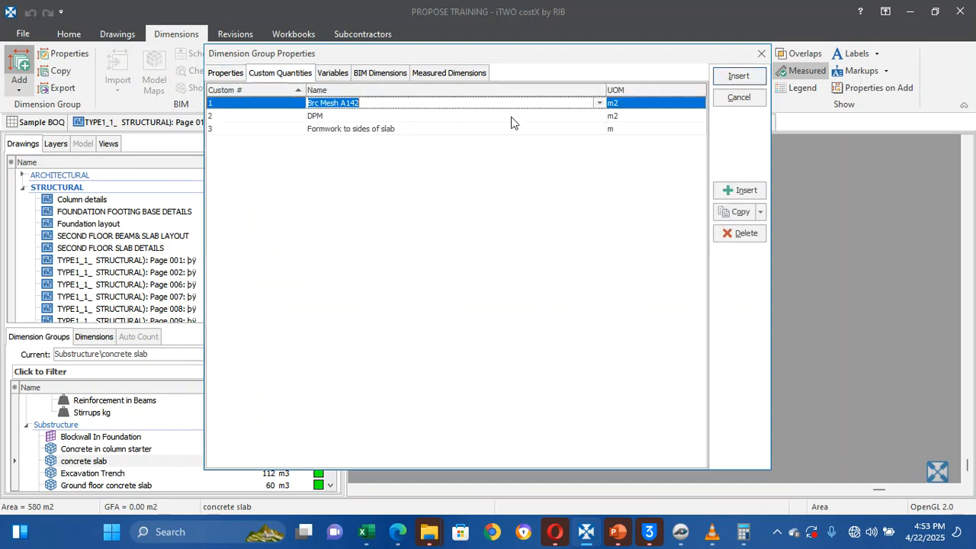
pyautogui.click(740, 233)
pyautogui.click(474, 105)
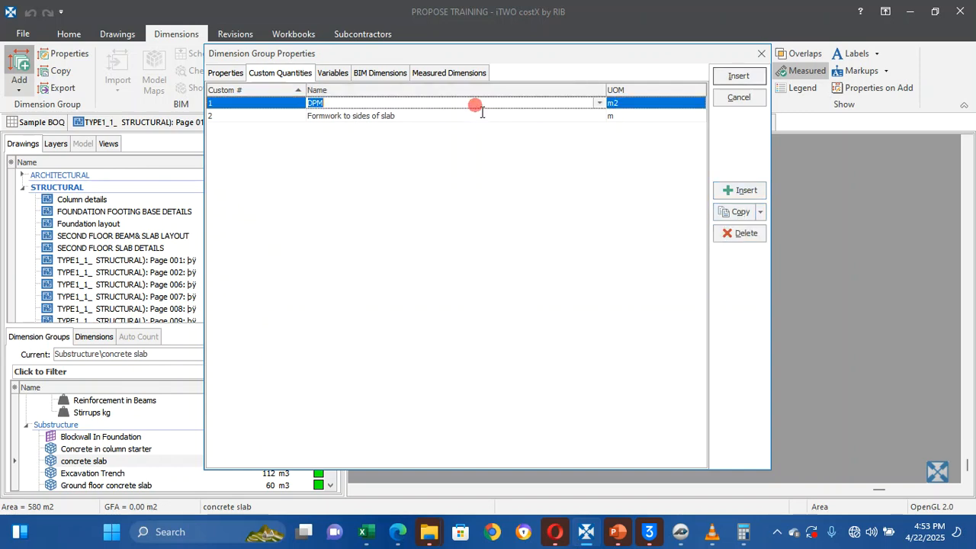
pyautogui.click(745, 233)
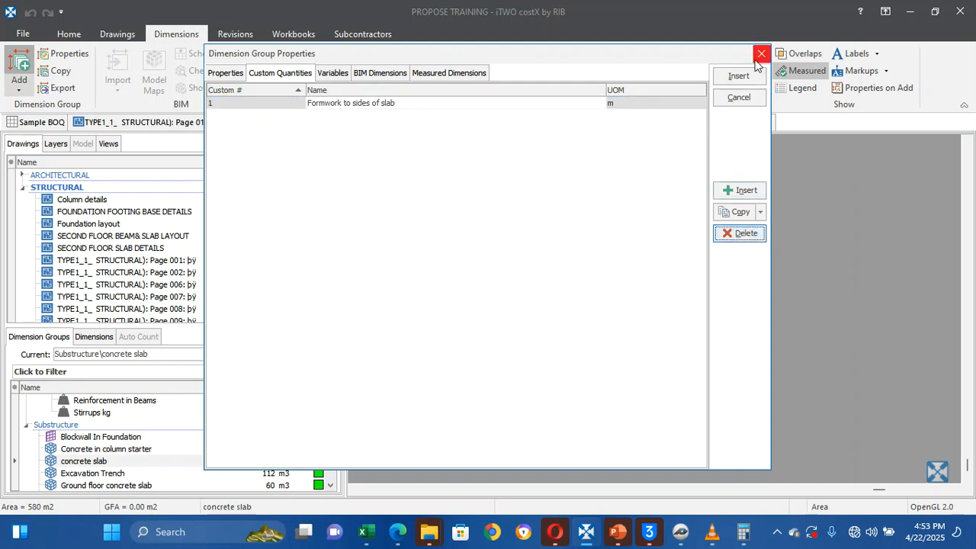
# Rename the new dimension group "concrete in slab" and insert it into the project
pyautogui.click(739, 76)
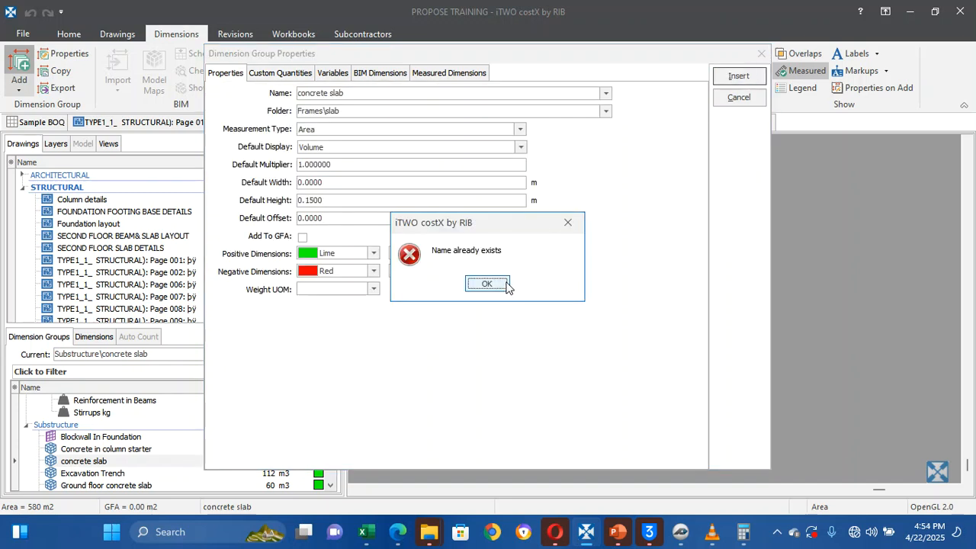
pyautogui.click(505, 285)
pyautogui.click(330, 93)
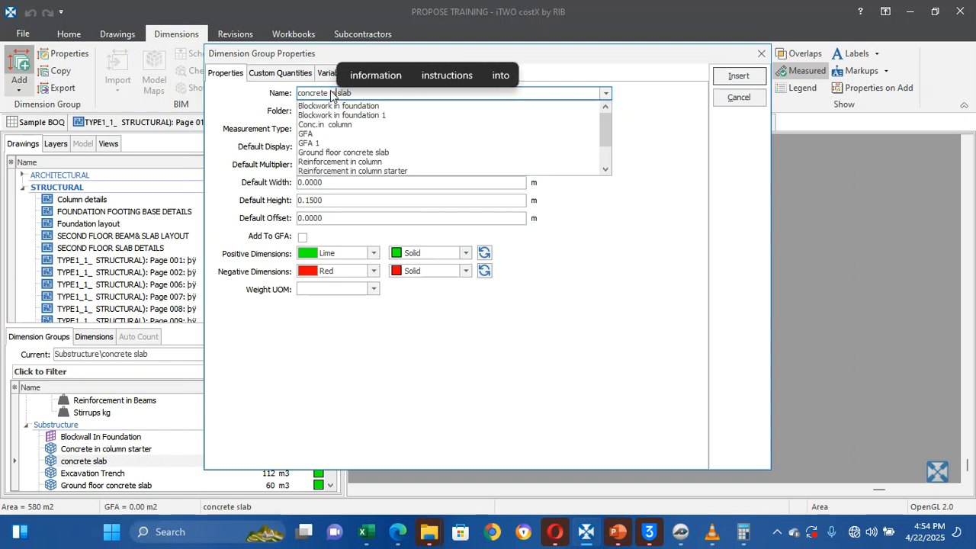
pyautogui.click(739, 76)
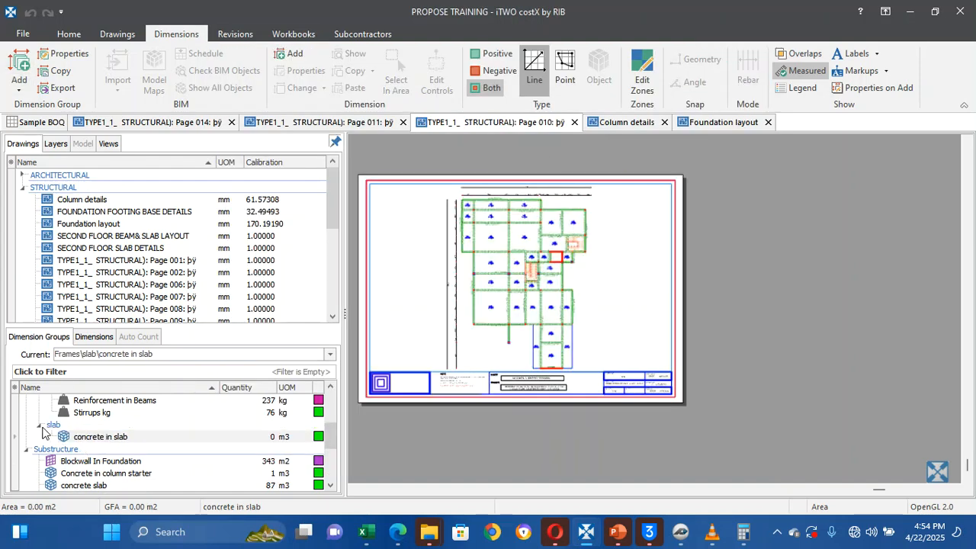
pyautogui.scroll(-3, 42, 432)
pyautogui.scroll(5, 41, 432)
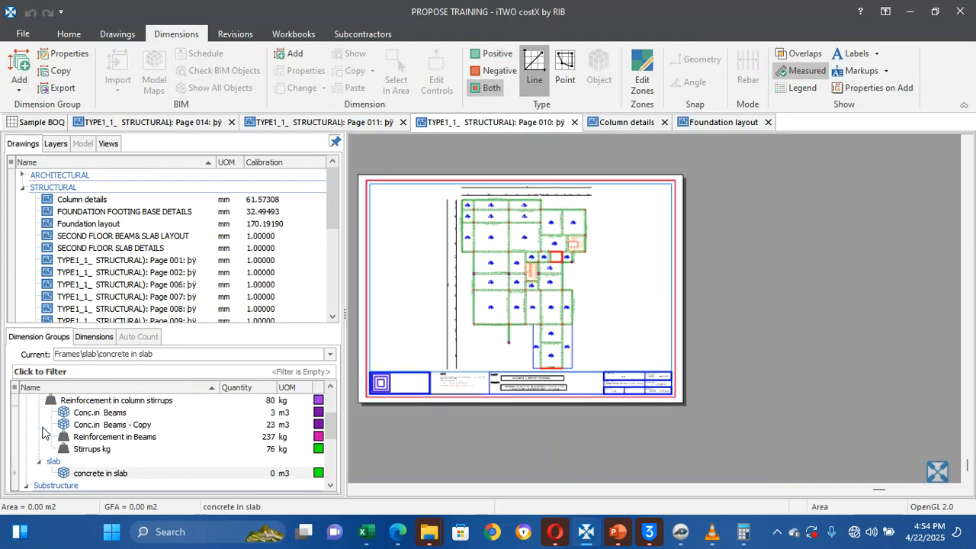
# Look through the project's dimension groups under the Frames and Substructure folders
pyautogui.scroll(-2, 42, 432)
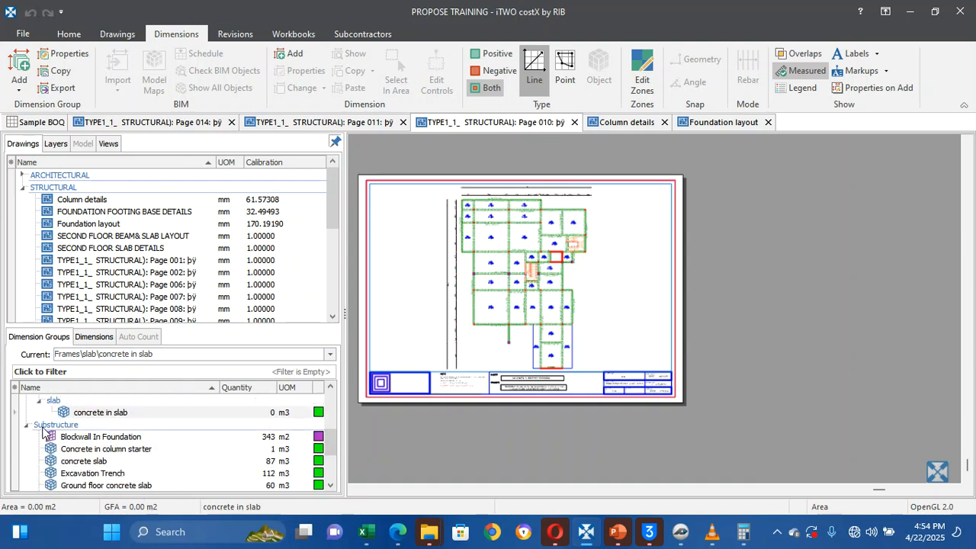
pyautogui.scroll(2, 44, 432)
pyautogui.scroll(-2, 44, 432)
pyautogui.scroll(-2, 107, 465)
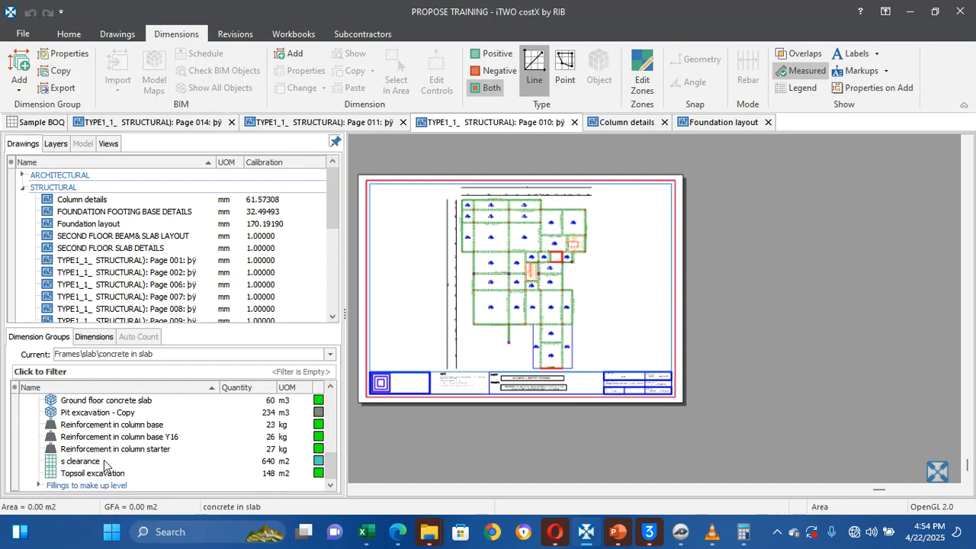
pyautogui.scroll(2, 107, 465)
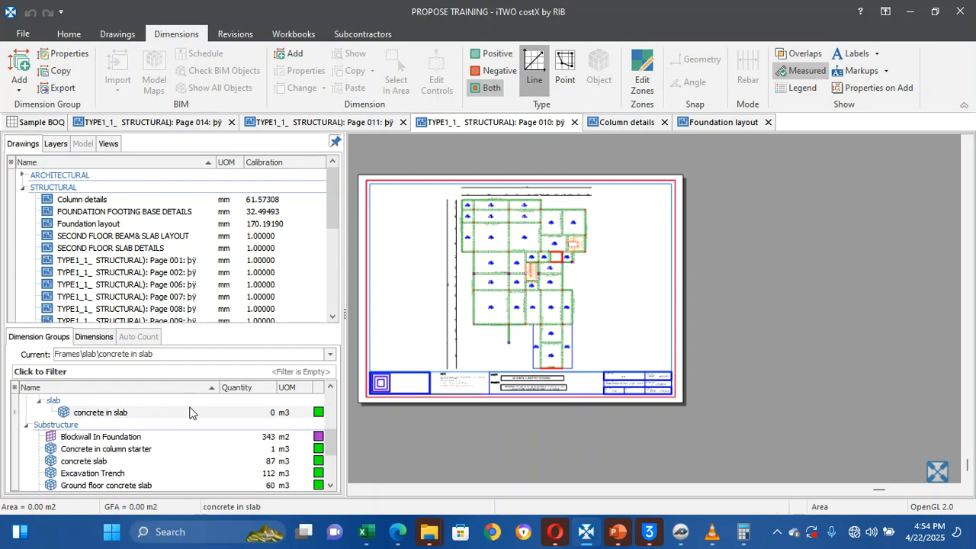
pyautogui.scroll(4, 188, 413)
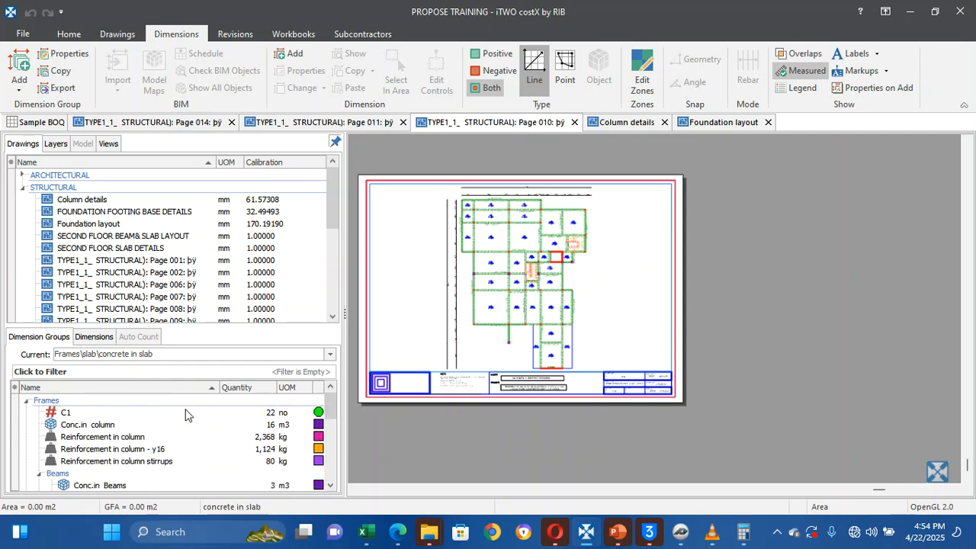
pyautogui.scroll(-2, 30, 410)
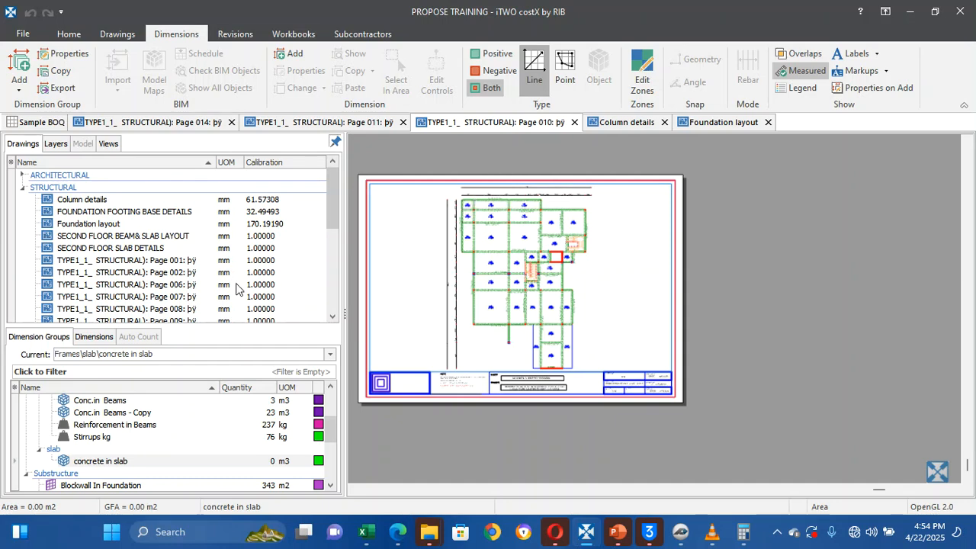
pyautogui.moveTo(237, 288)
# Switch to the structural Page 014 drawing and examine the slab reinforcement bars in the plan's upper-left corner bay
pyautogui.click(326, 123)
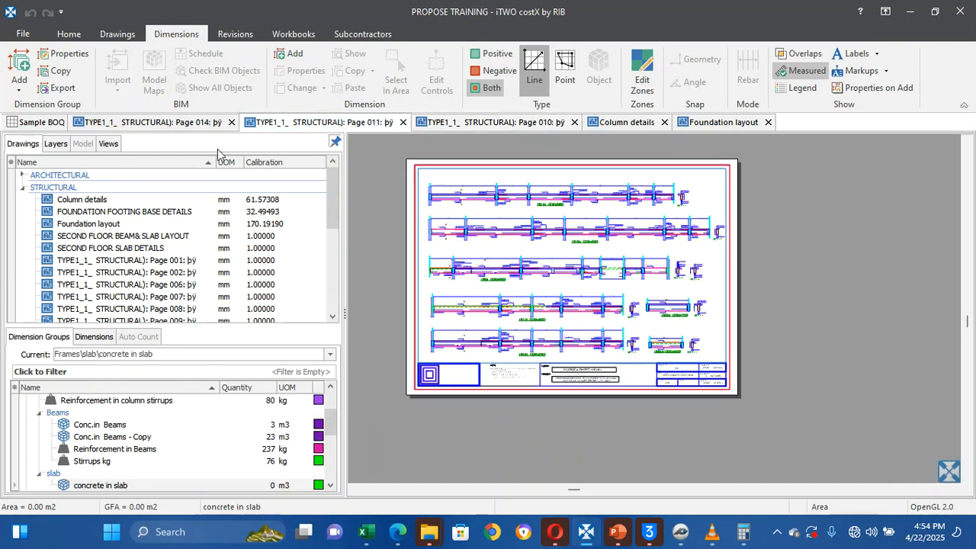
pyautogui.click(148, 122)
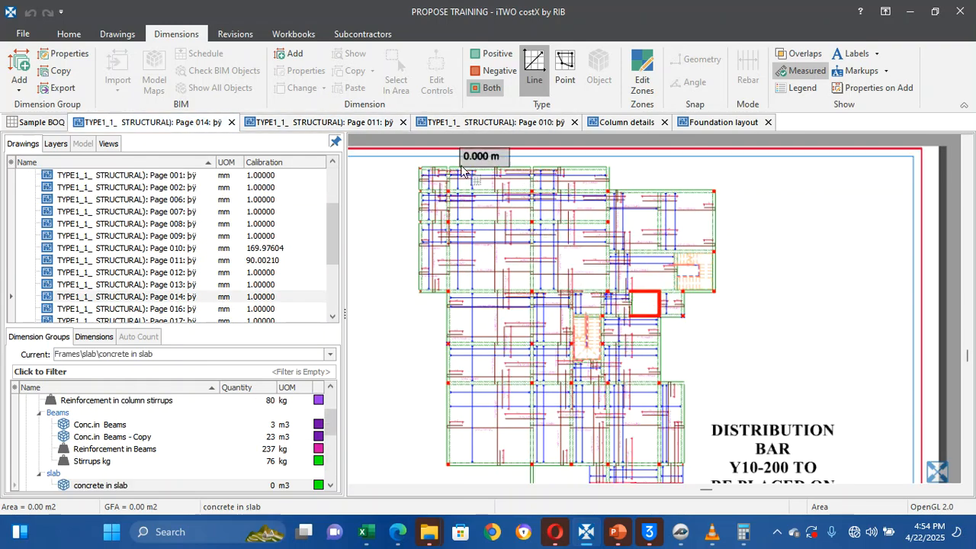
pyautogui.scroll(4, 431, 157)
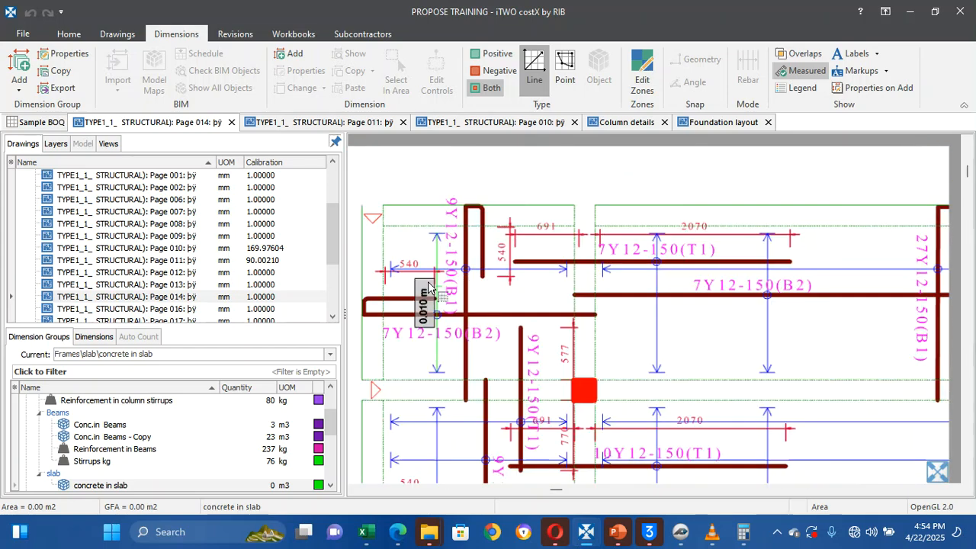
pyautogui.press('Left')
pyautogui.press('Left')
pyautogui.press('Left')
pyautogui.press('Left')
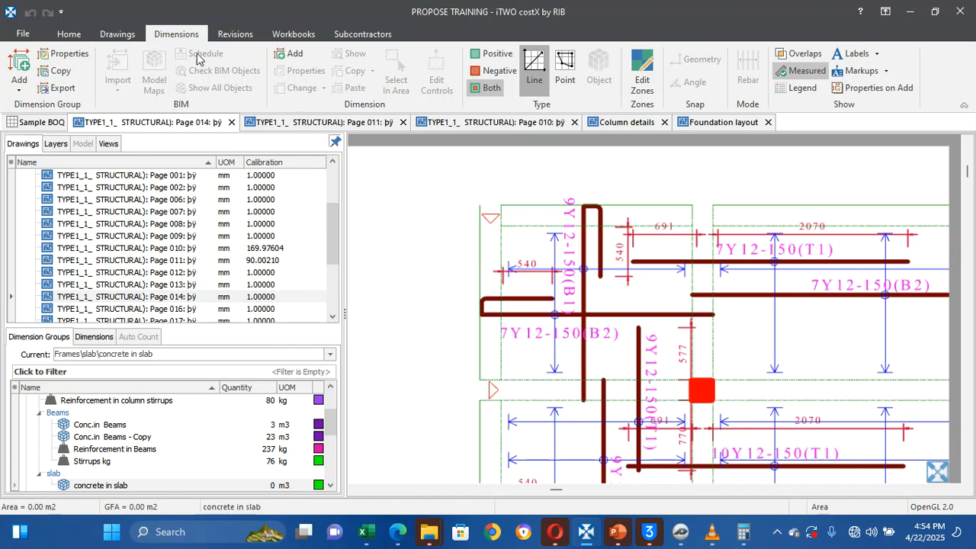
pyautogui.click(24, 65)
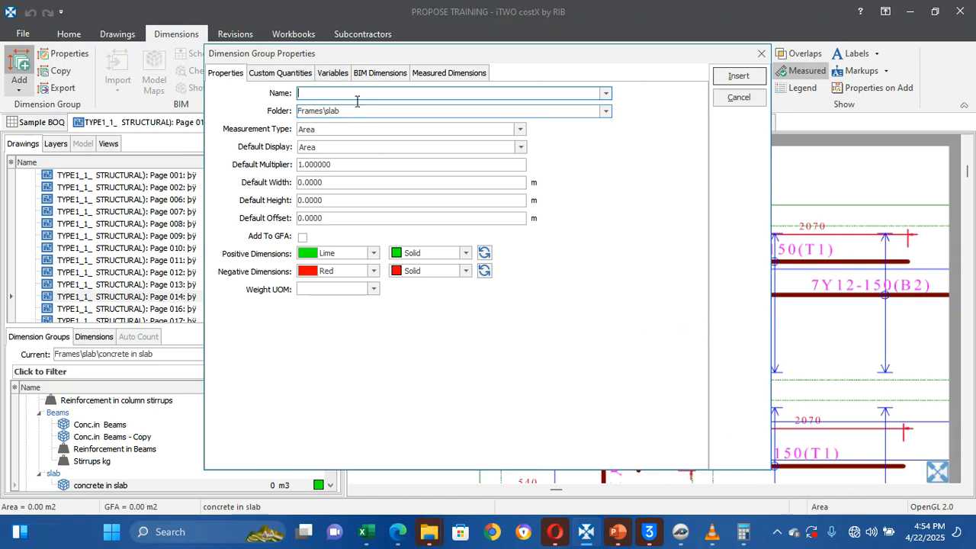
pyautogui.click(351, 96)
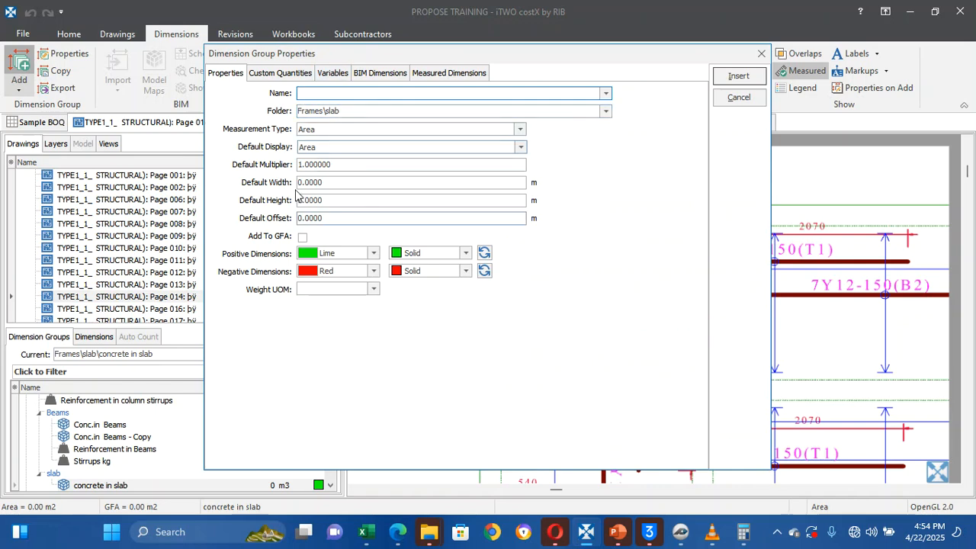
pyautogui.click(604, 100)
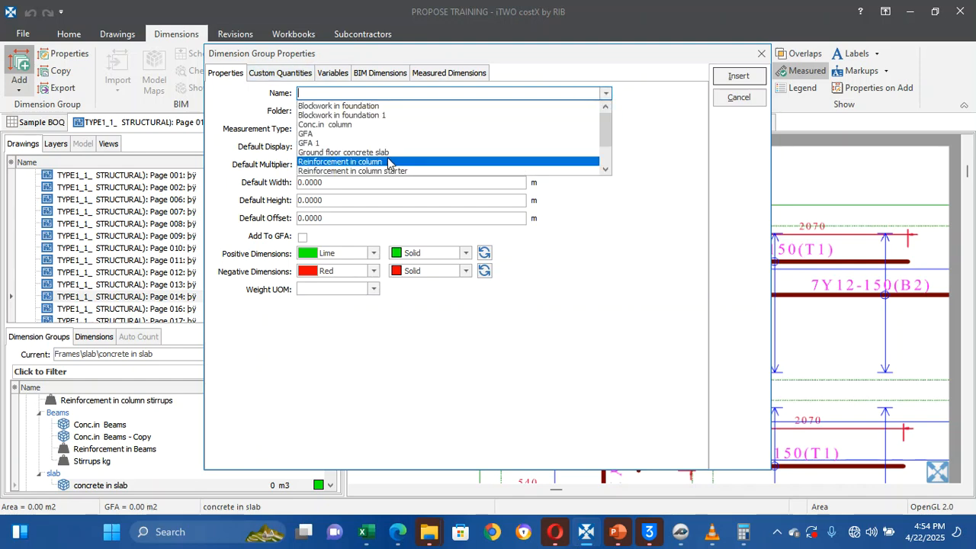
pyautogui.scroll(-2, 388, 162)
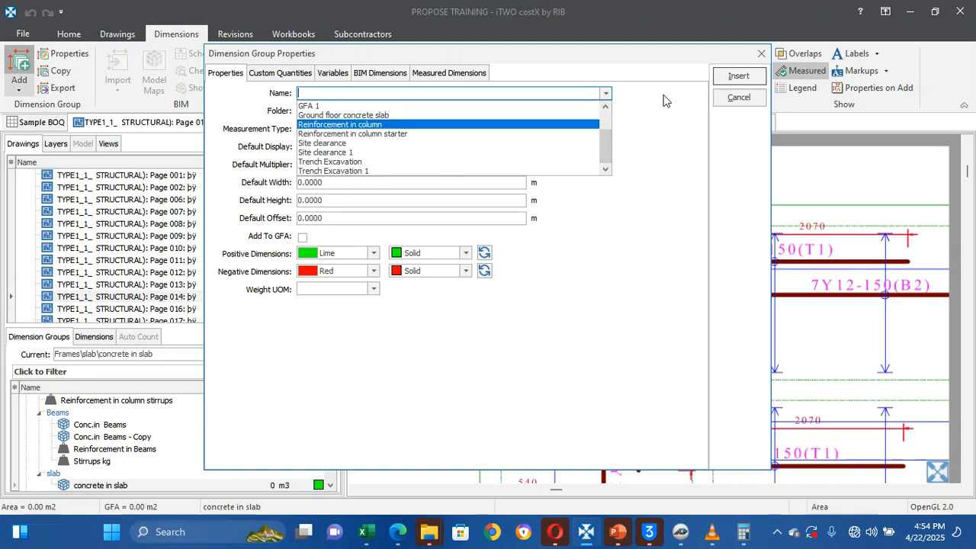
pyautogui.click(736, 97)
pyautogui.click(737, 97)
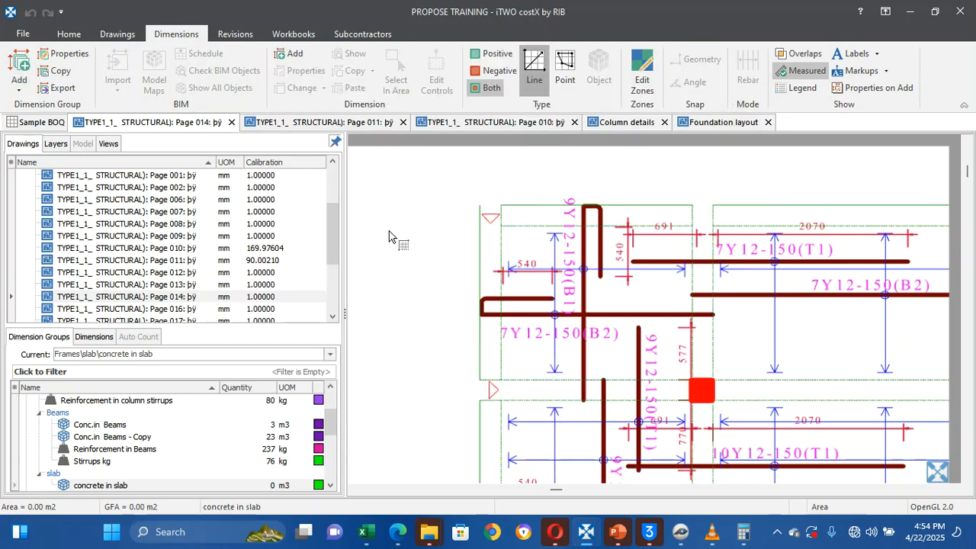
# Save the Stirrups kg dimension group from the Beams folder as a standard dimension group
pyautogui.click(112, 450)
pyautogui.click(111, 461)
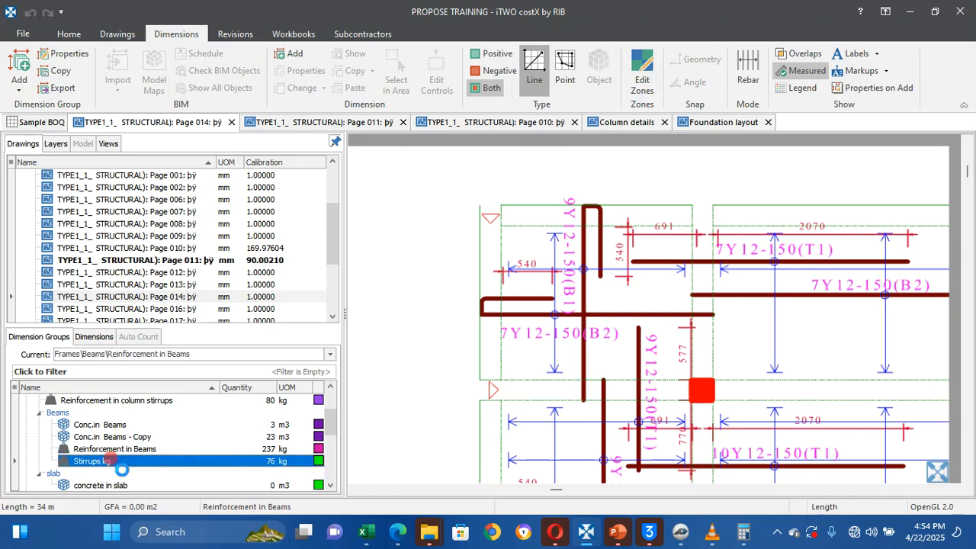
pyautogui.rightClick(111, 461)
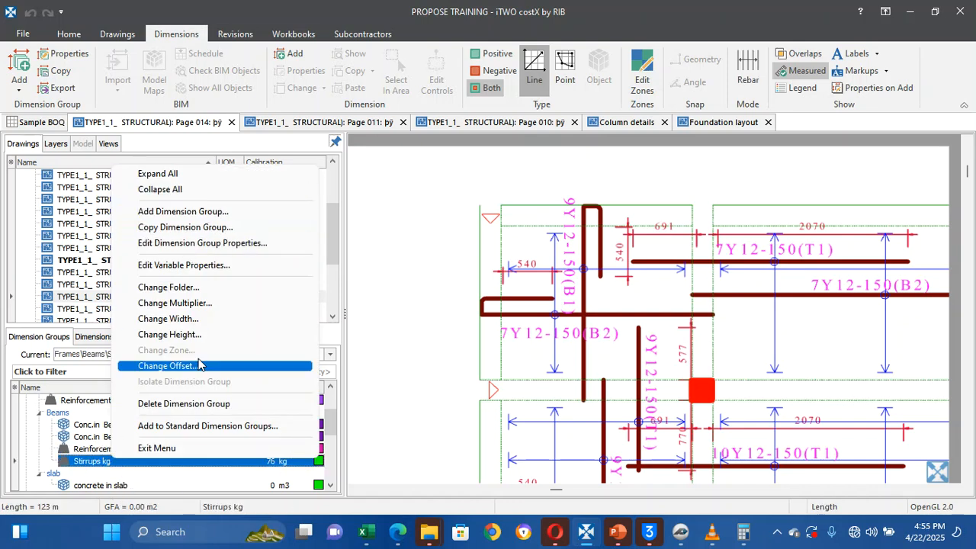
pyautogui.click(206, 427)
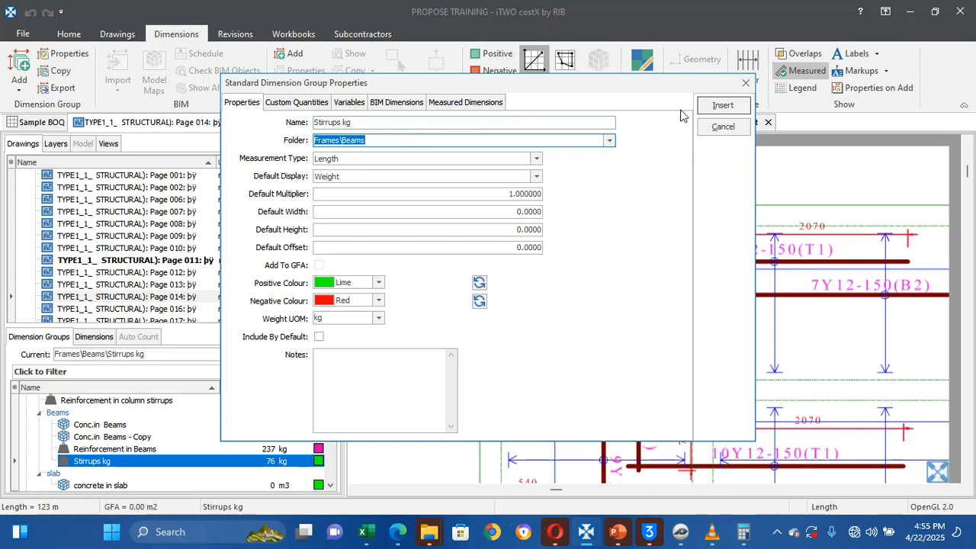
pyautogui.click(722, 105)
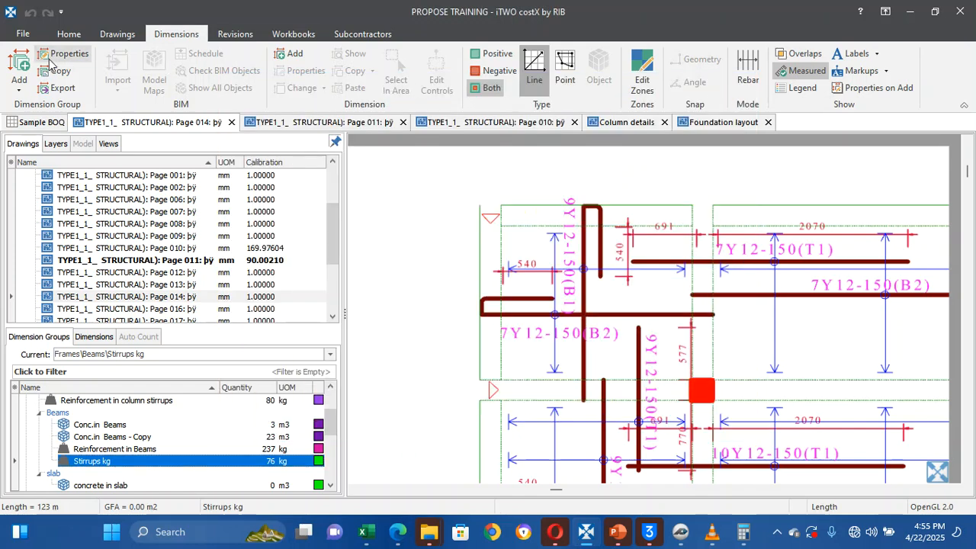
# Start a new dimension group from the standard group Stirrups kg, overwriting its BIM and measured dimensions values
pyautogui.click(23, 62)
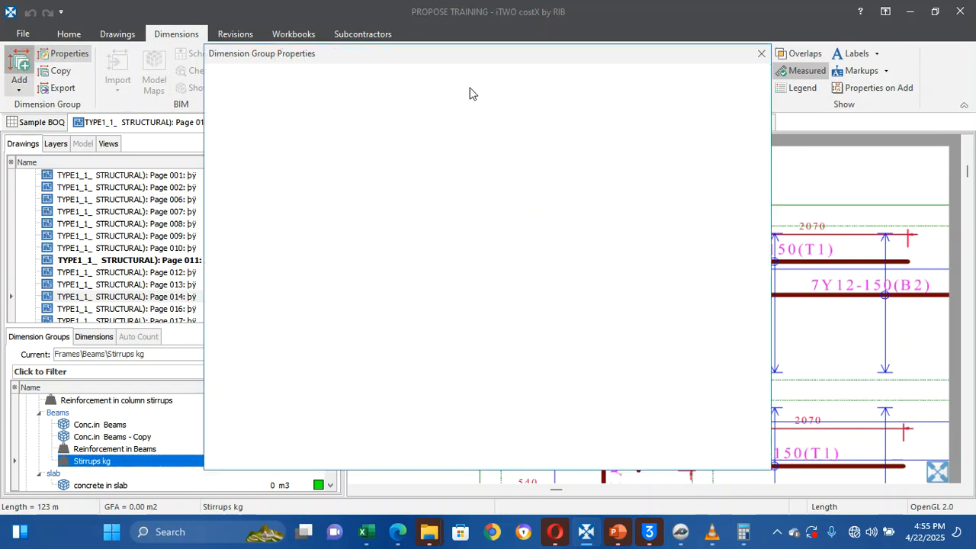
pyautogui.click(609, 93)
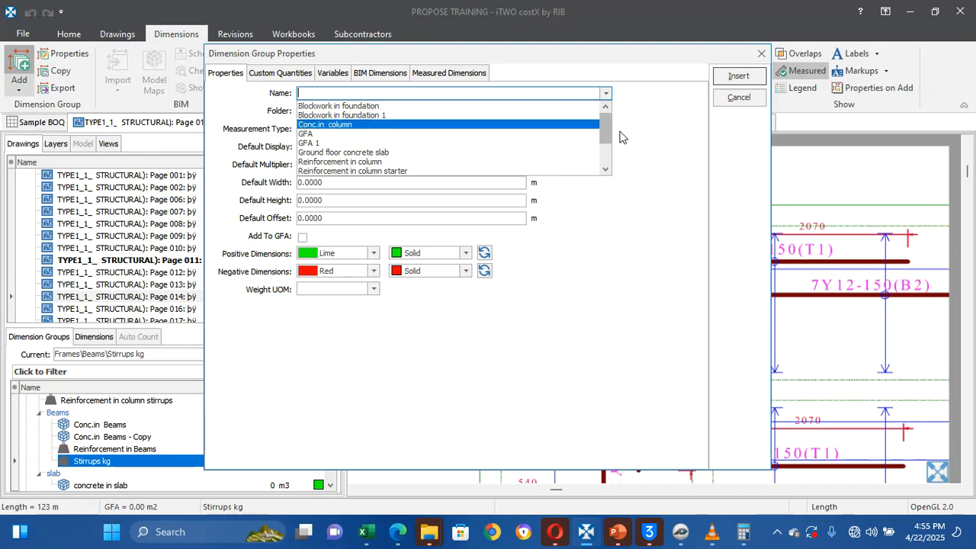
pyautogui.moveTo(607, 135); pyautogui.dragTo(605, 110)
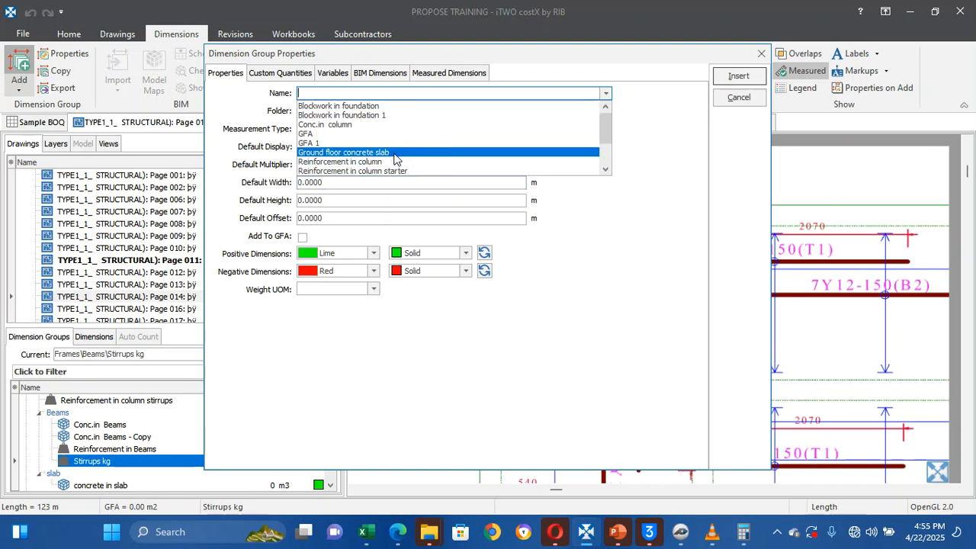
pyautogui.moveTo(606, 131); pyautogui.dragTo(603, 156)
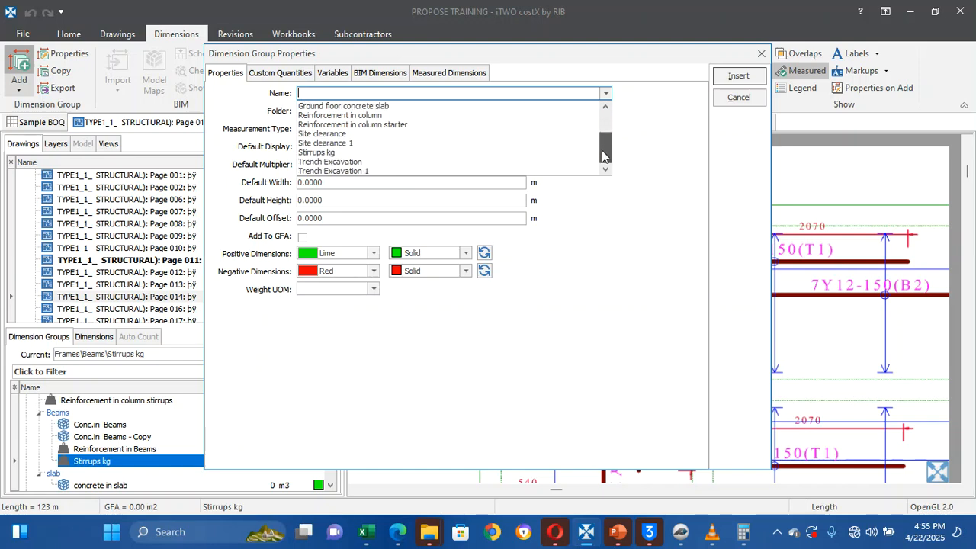
pyautogui.click(397, 153)
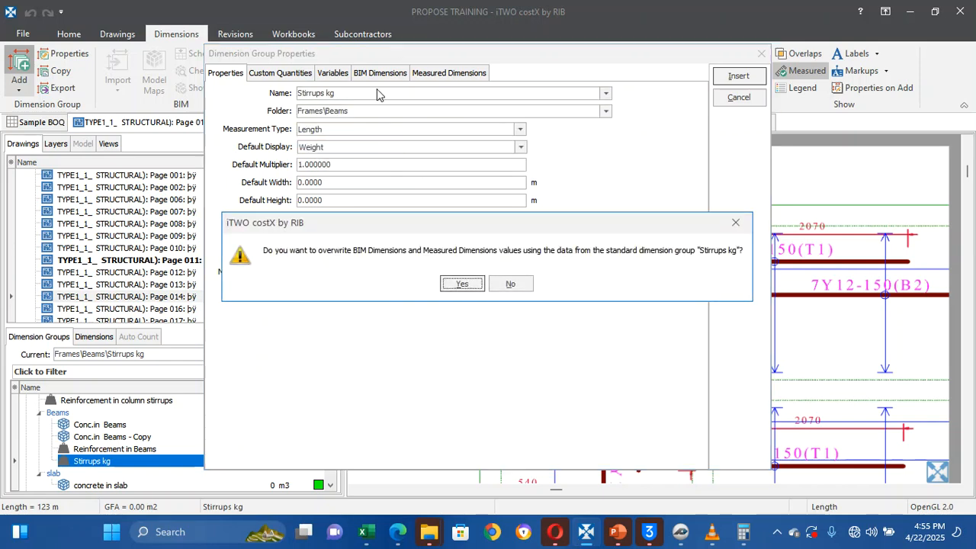
pyautogui.click(460, 284)
# Name the new dimension group "Reinforcement in slab"
pyautogui.write('E')
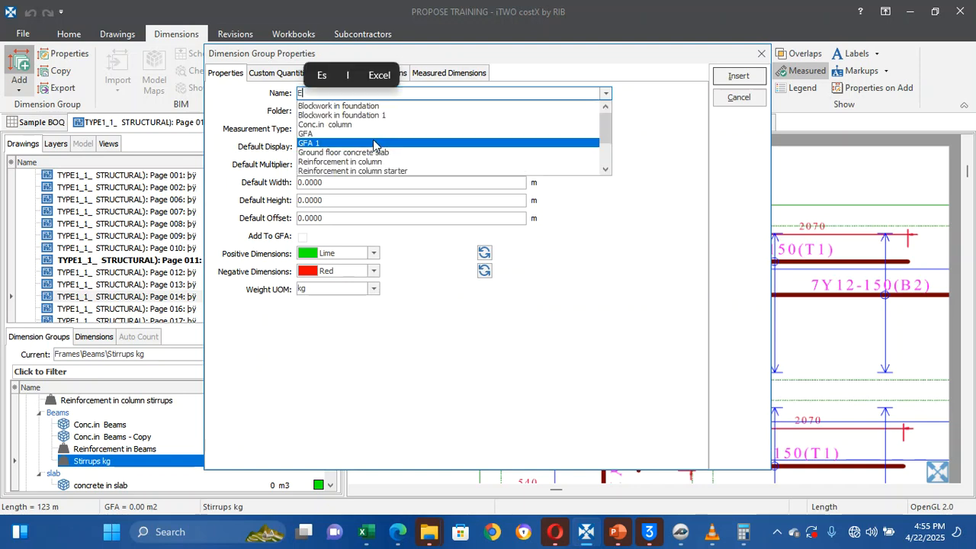
pyautogui.press('BackSpace')
pyautogui.write('Rein')
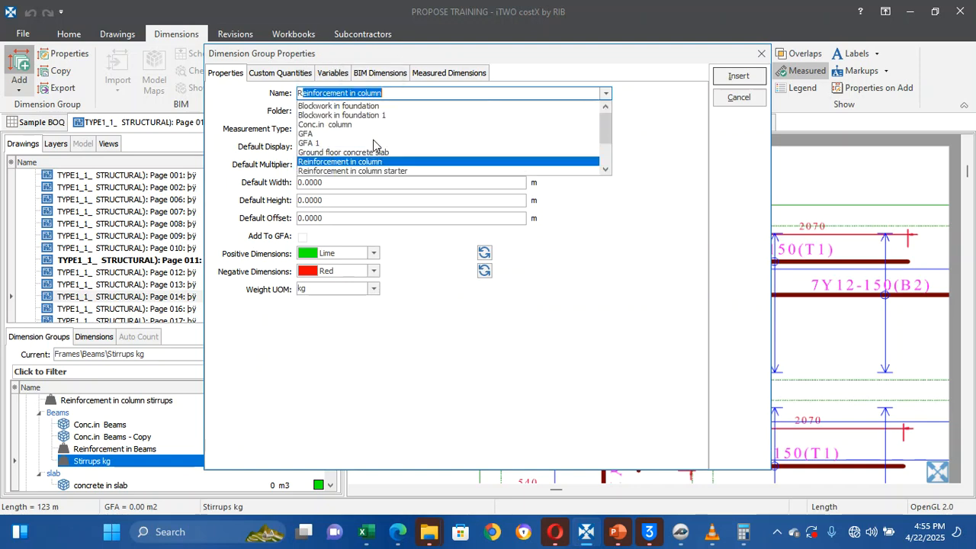
pyautogui.write('fo')
pyautogui.press('Right')
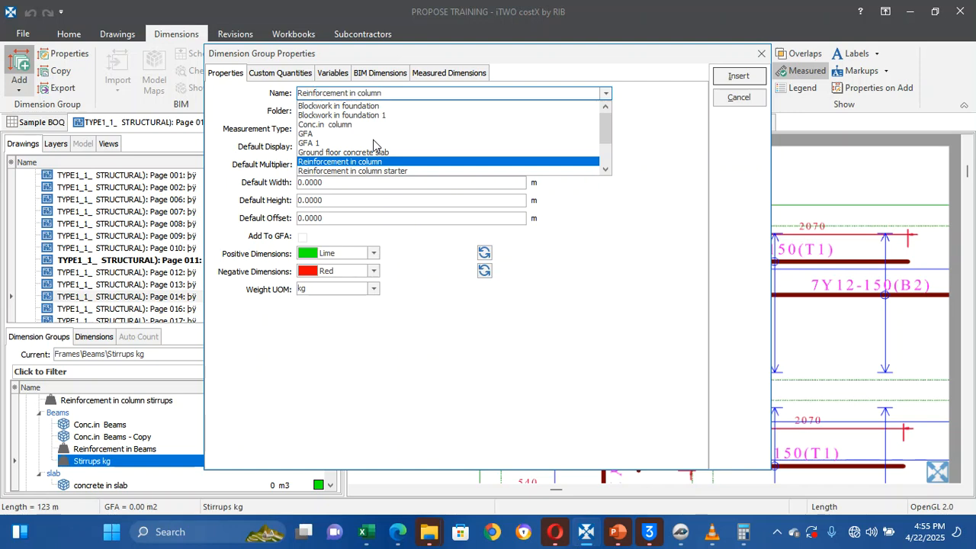
pyautogui.press('BackSpace')
pyautogui.press('BackSpace')
pyautogui.press('BackSpace')
pyautogui.press('BackSpace')
pyautogui.press('BackSpace')
pyautogui.write('slab')
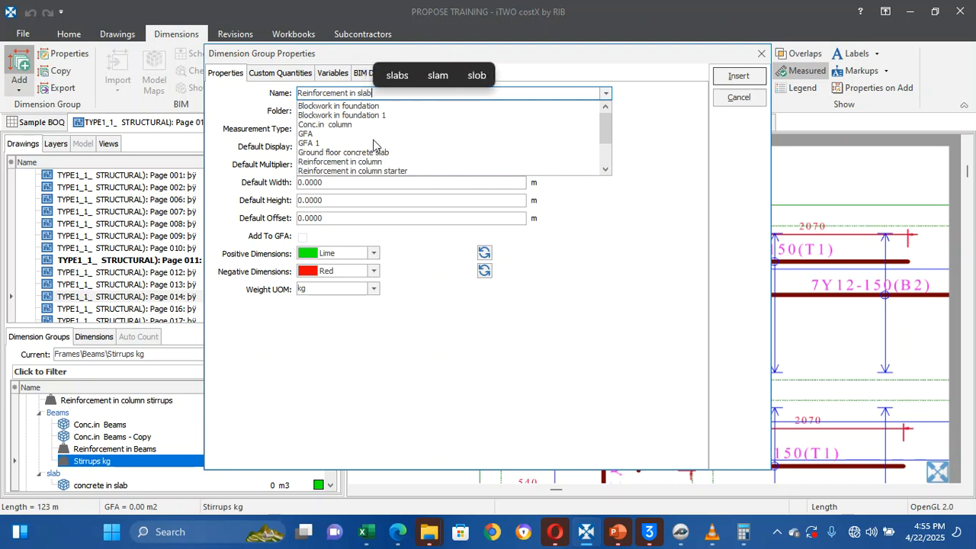
pyautogui.click(445, 92)
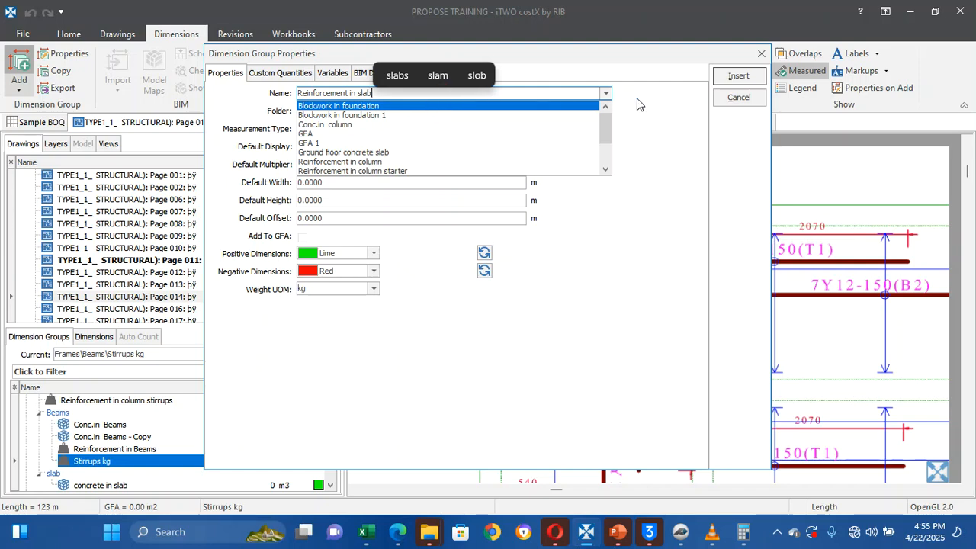
pyautogui.click(655, 124)
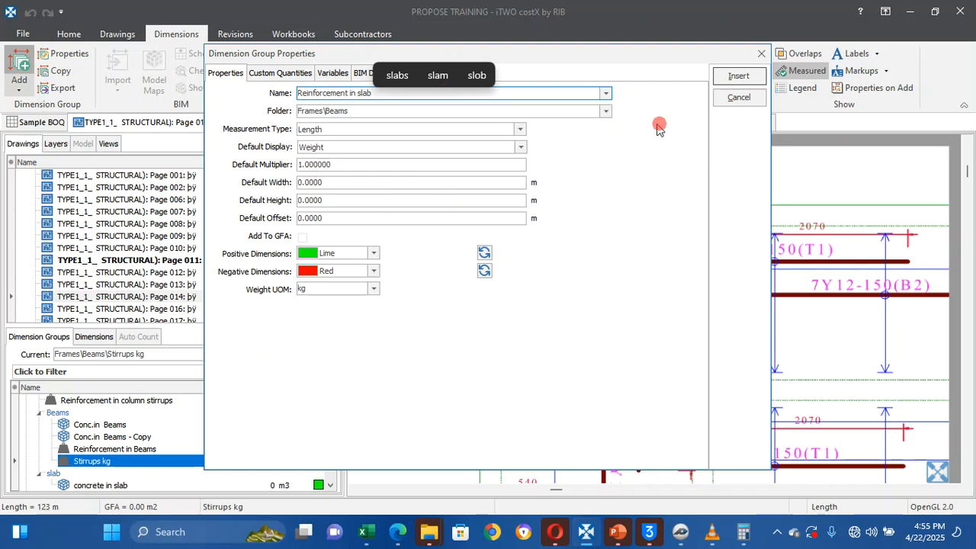
# Set the new dimension group's folder to Frames\slab and keep Length as its measurement type
pyautogui.click(608, 112)
pyautogui.click(608, 112)
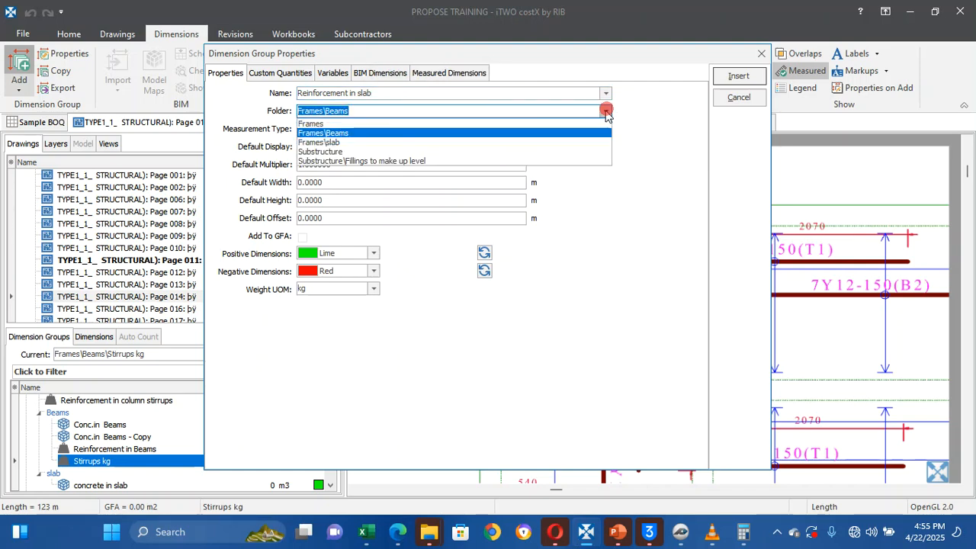
pyautogui.click(394, 143)
pyautogui.click(335, 129)
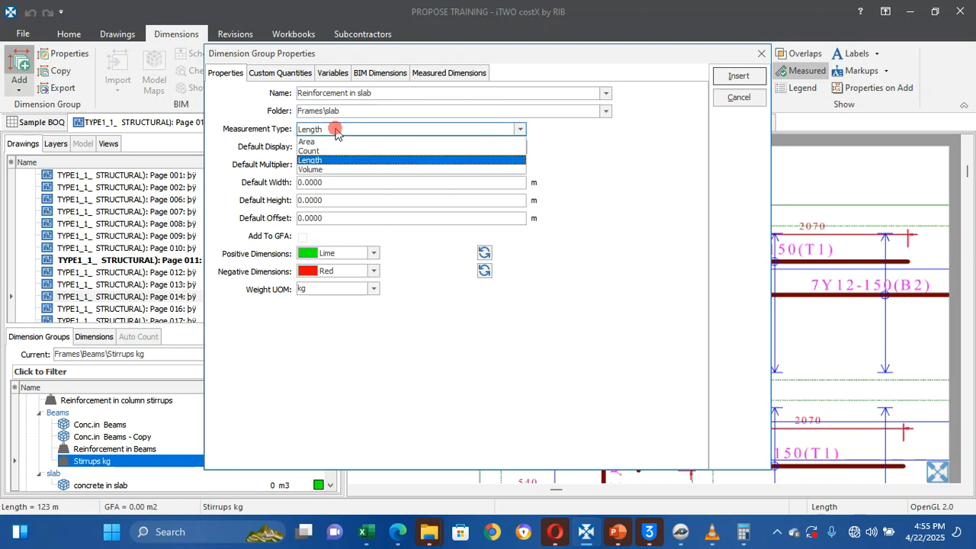
pyautogui.click(340, 130)
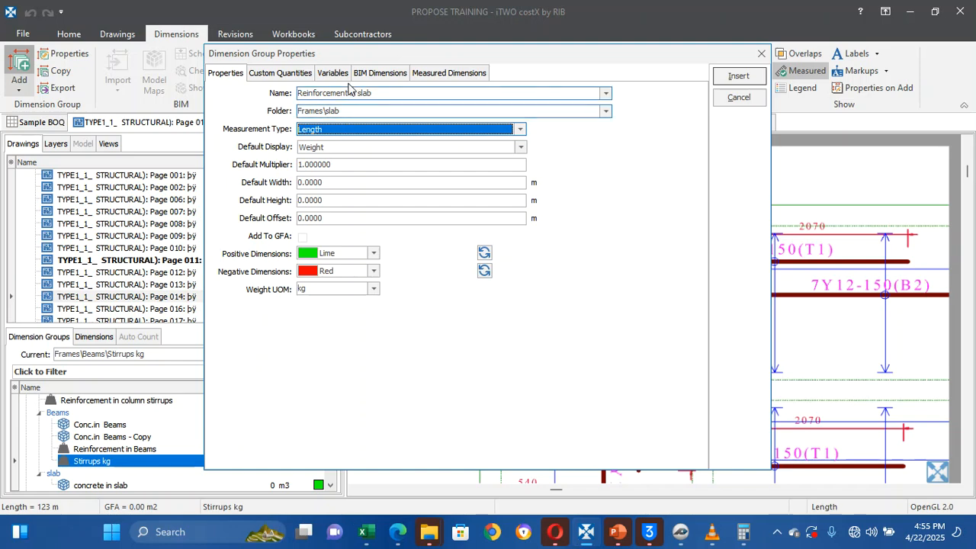
# Open the measured dimensions' Weight expression for editing and remove the 0.617 factor, leaving {Length}*
pyautogui.click(447, 72)
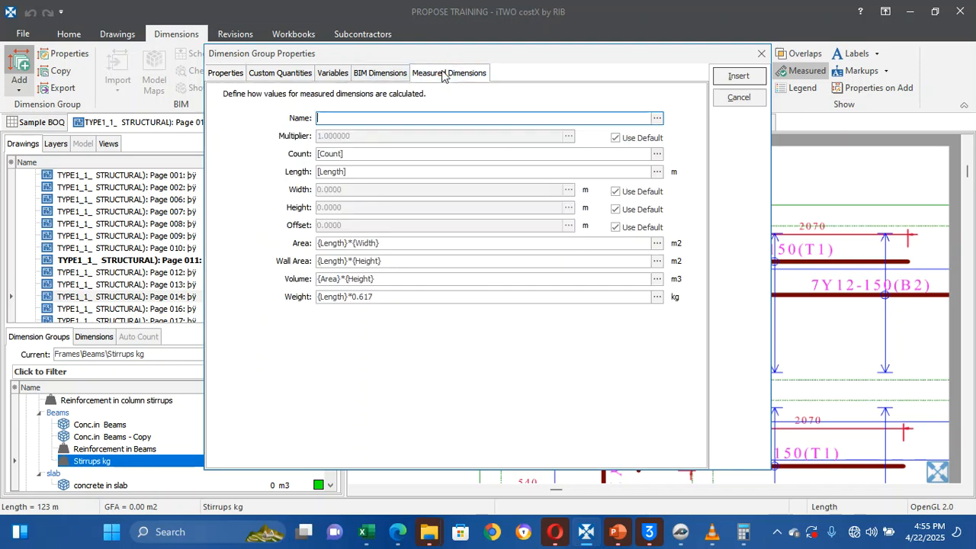
pyautogui.click(390, 297)
pyautogui.click(656, 297)
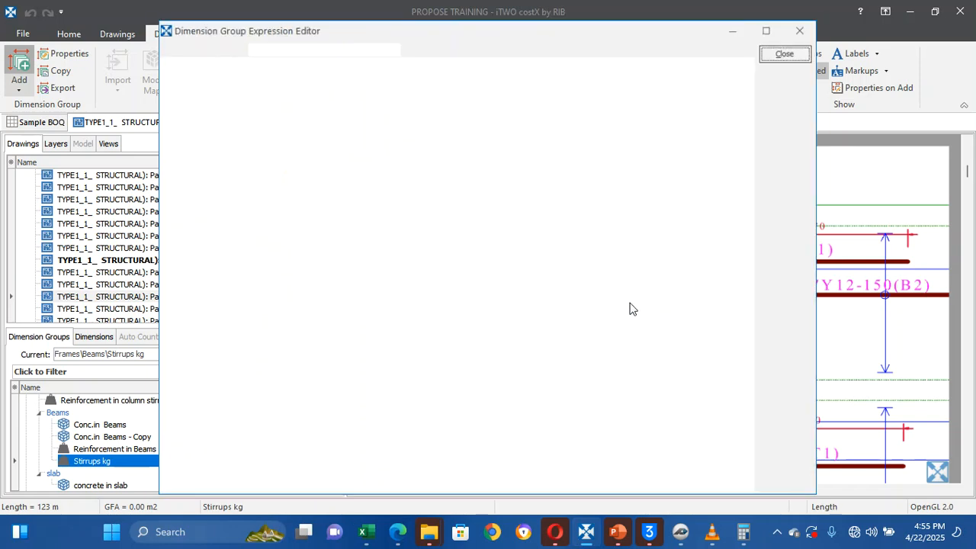
pyautogui.click(318, 90)
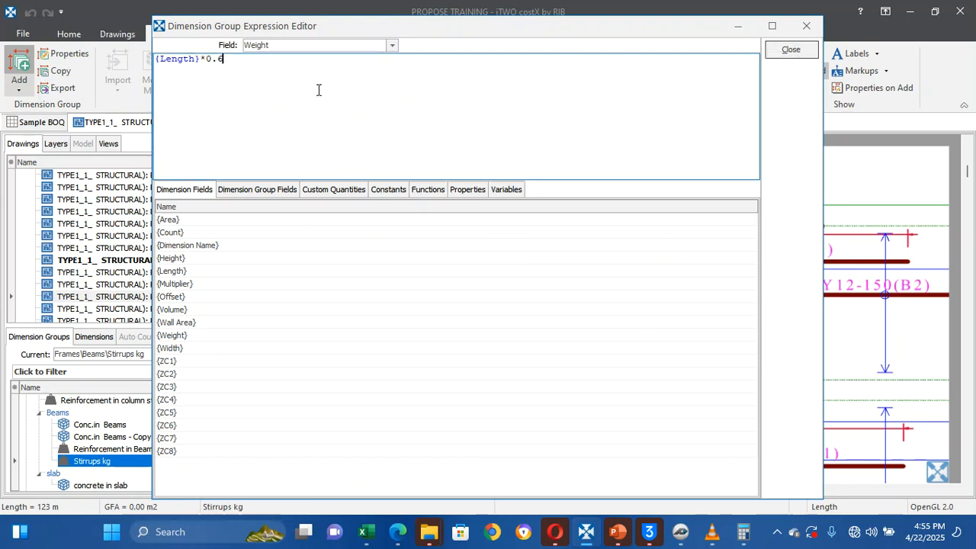
pyautogui.press('BackSpace')
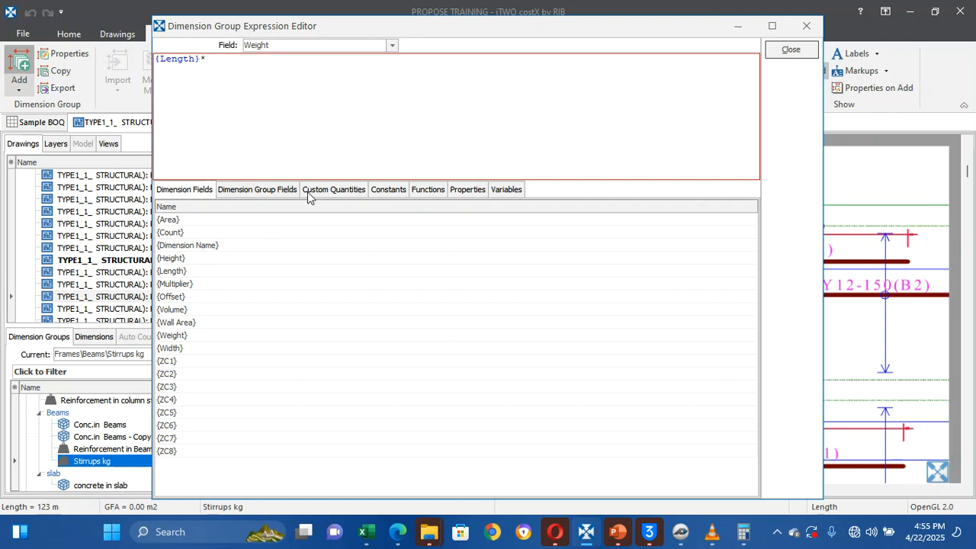
# Start a new variable for the dimension group and name it "Bar Dia"
pyautogui.click(509, 190)
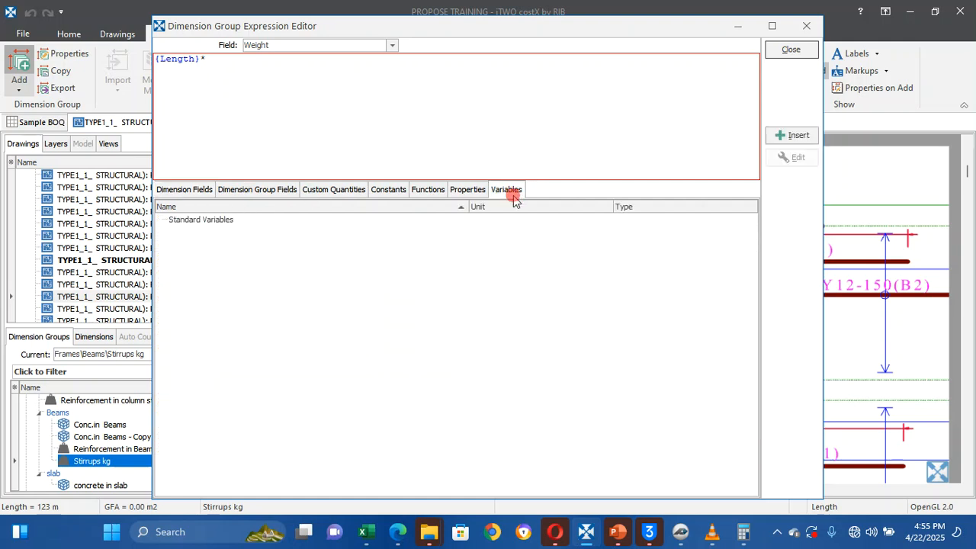
pyautogui.click(785, 137)
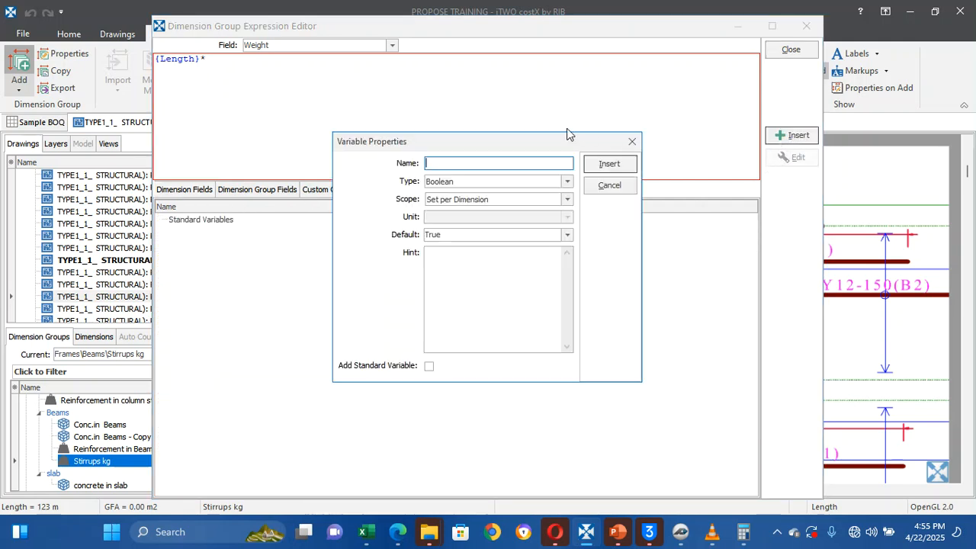
pyautogui.write('B')
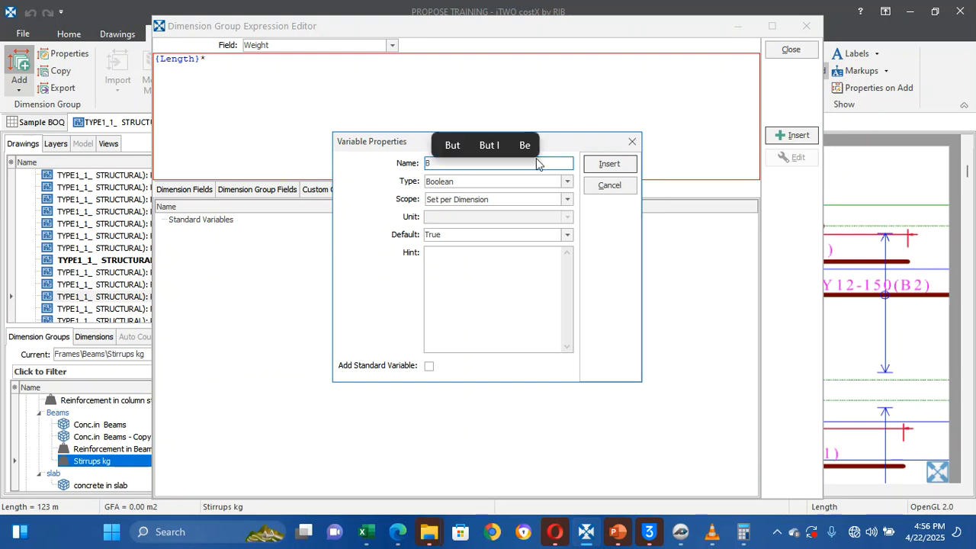
pyautogui.write('AR')
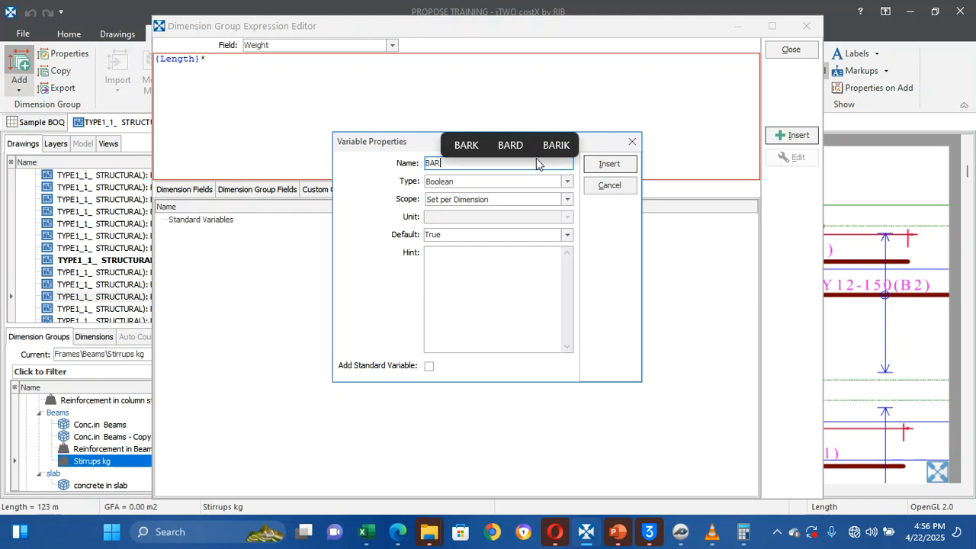
pyautogui.press('BackSpace')
pyautogui.write('ar ')
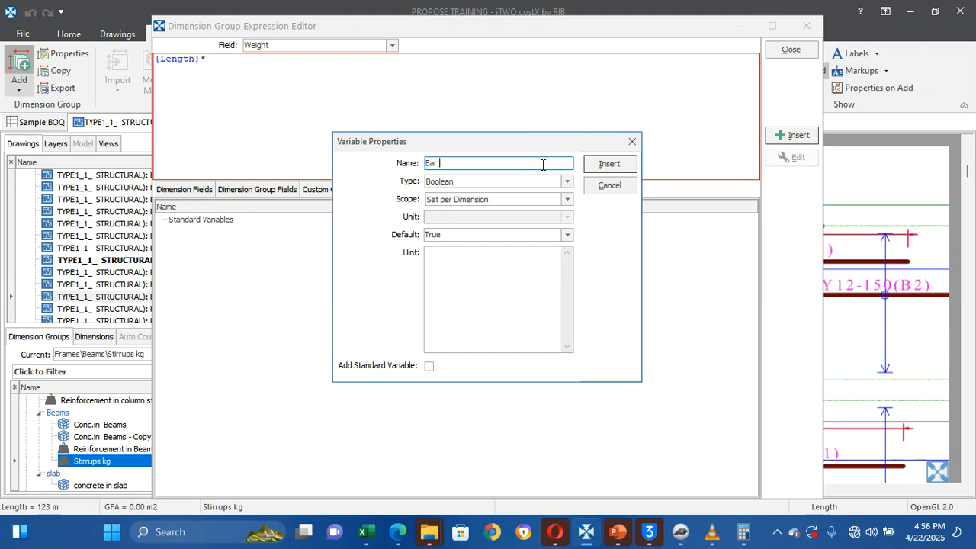
pyautogui.write('DI')
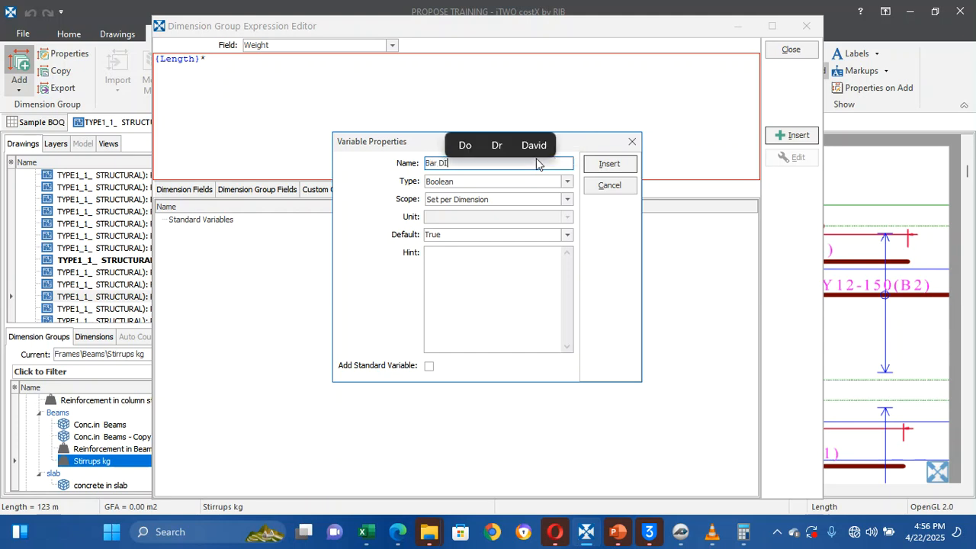
pyautogui.press('BackSpace')
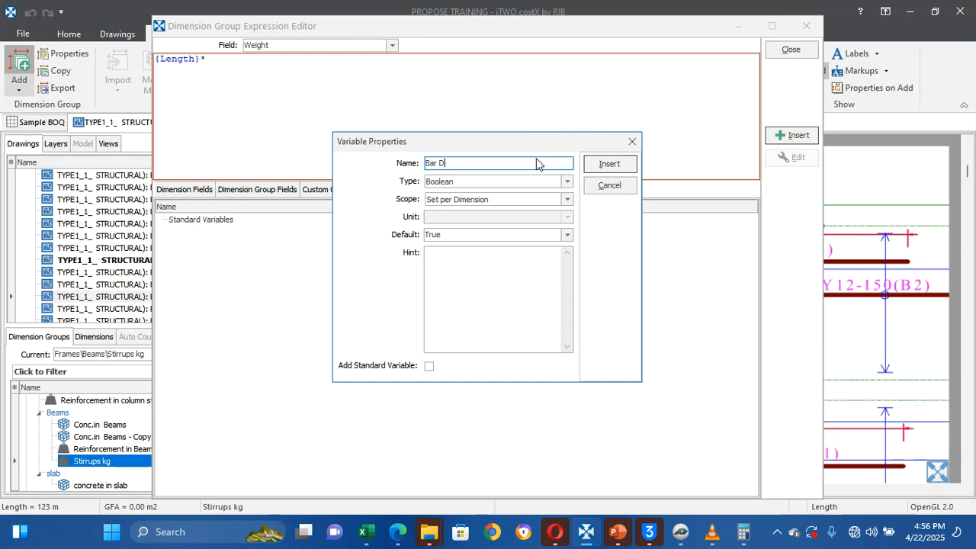
pyautogui.write('ia')
# Set the Bar Dia variable's type to Number, unit to mm and default to 12, and insert it
pyautogui.click(567, 181)
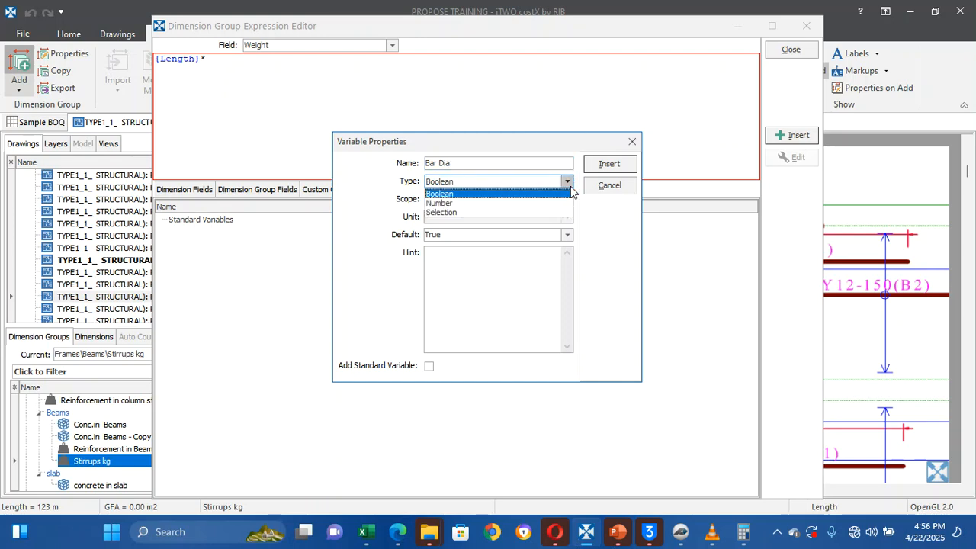
pyautogui.click(516, 203)
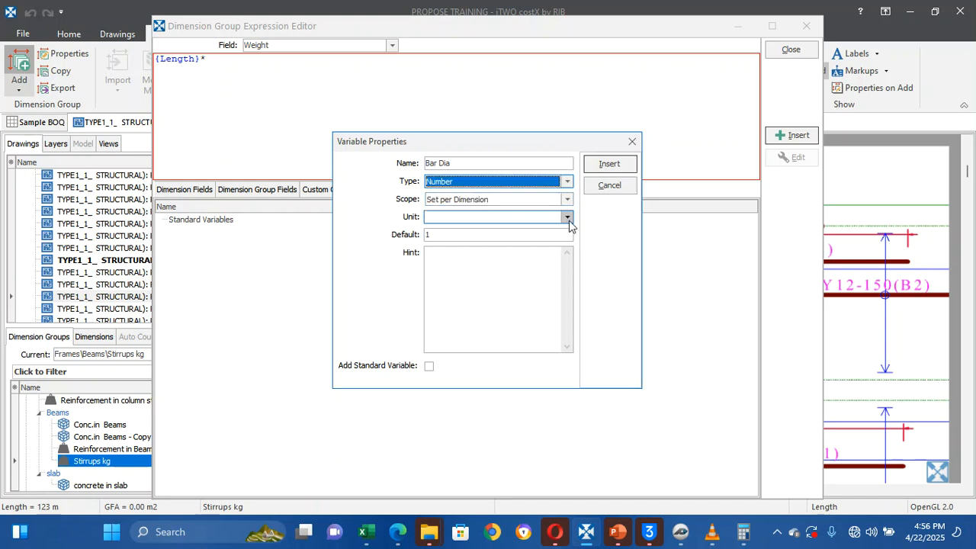
pyautogui.click(567, 217)
pyautogui.write('mm')
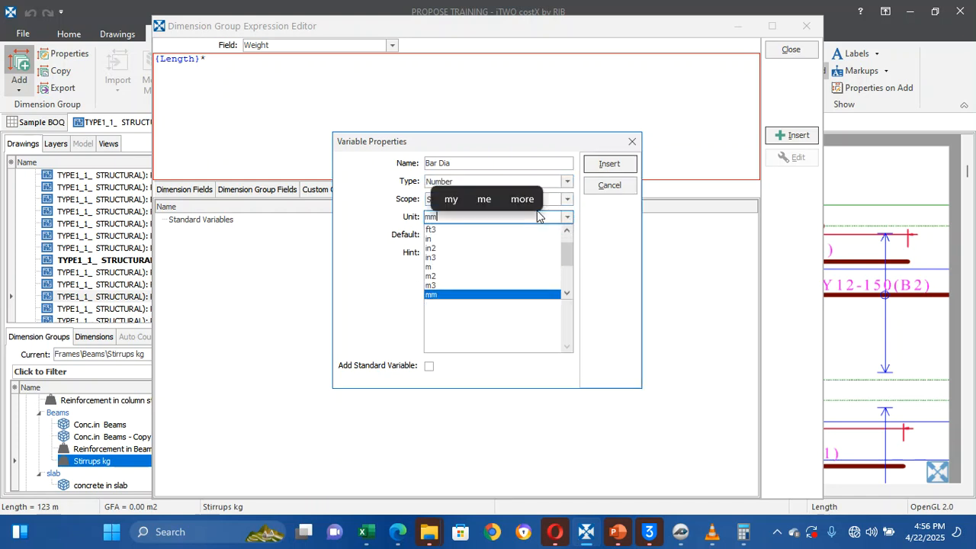
pyautogui.click(526, 294)
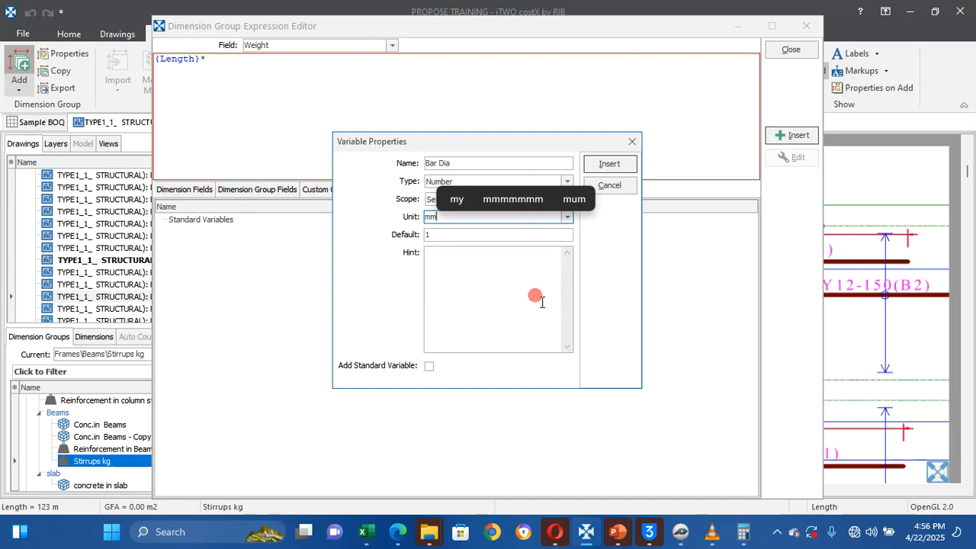
pyautogui.click(500, 241)
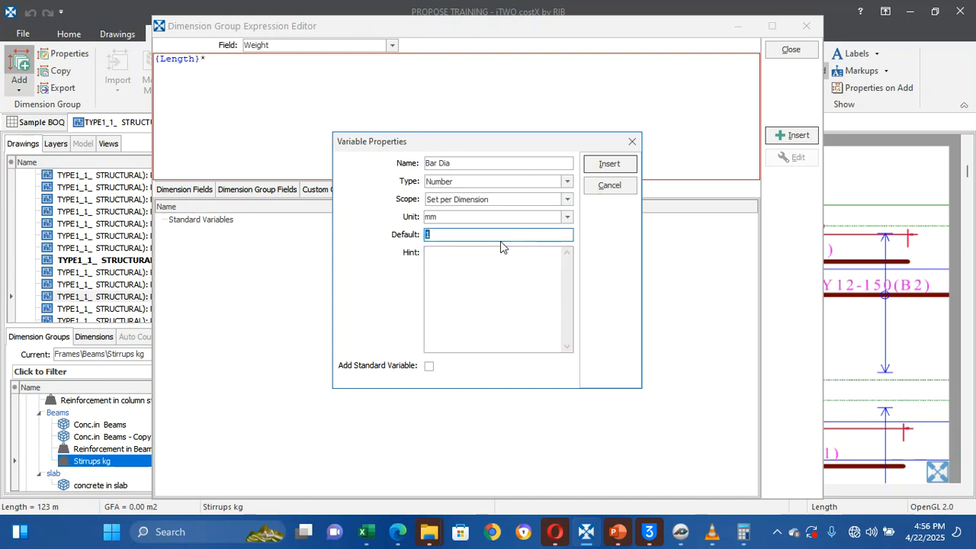
pyautogui.press('BackSpace')
pyautogui.write('12')
pyautogui.click(602, 166)
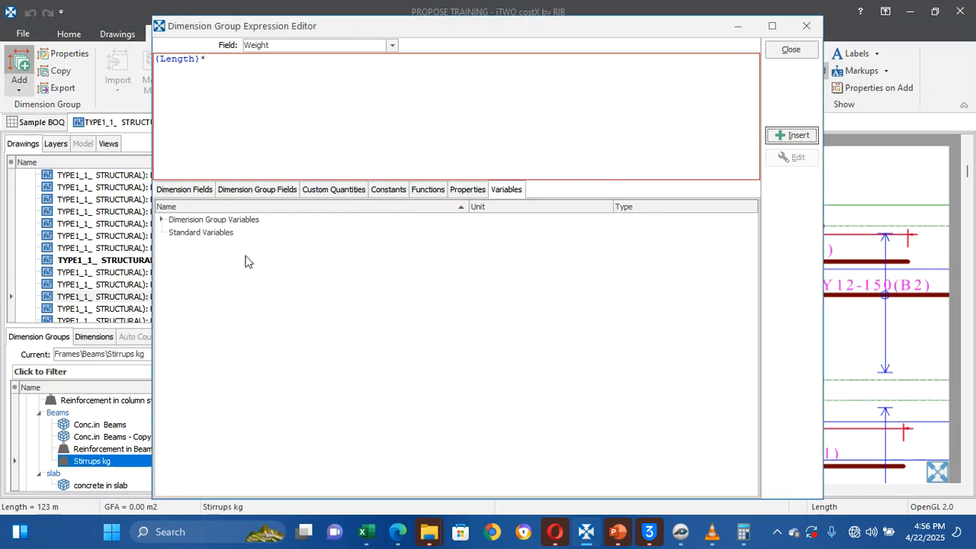
# Complete the Weight expression as {Length}*(XVAR("Bar Dia")*XVAR("Bar Dia")/162.2) using the Bar Dia variable, and close the expression editor
pyautogui.click(162, 220)
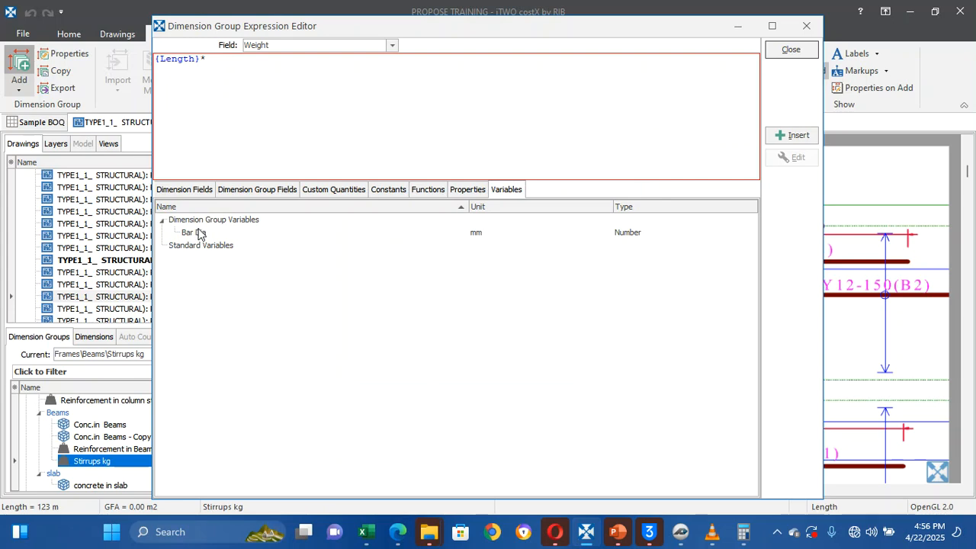
pyautogui.doubleClick(196, 232)
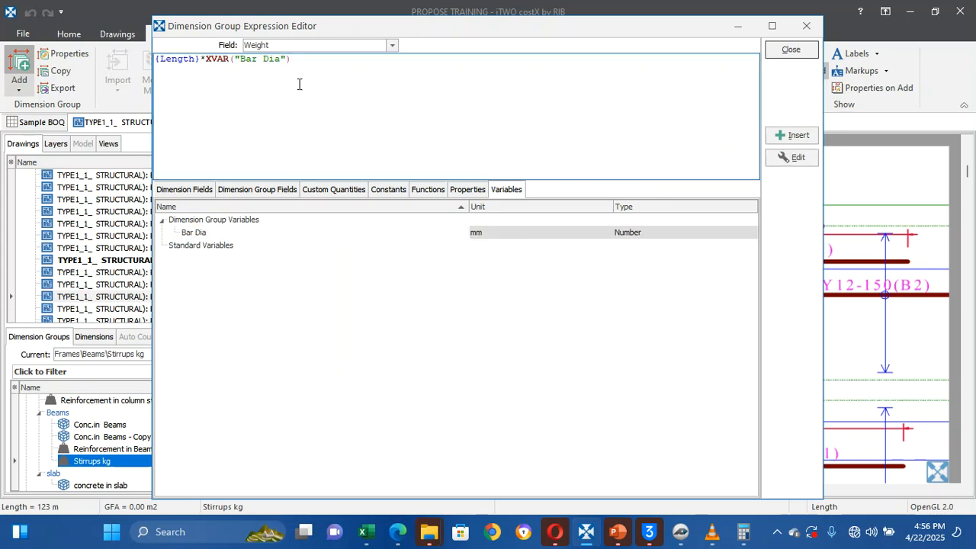
pyautogui.click(212, 61)
pyautogui.write('(')
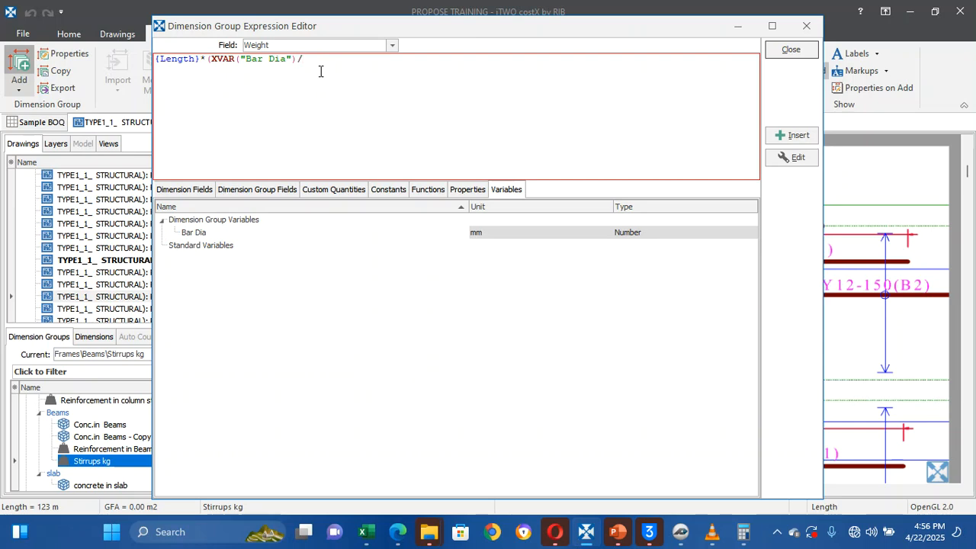
pyautogui.doubleClick(195, 233)
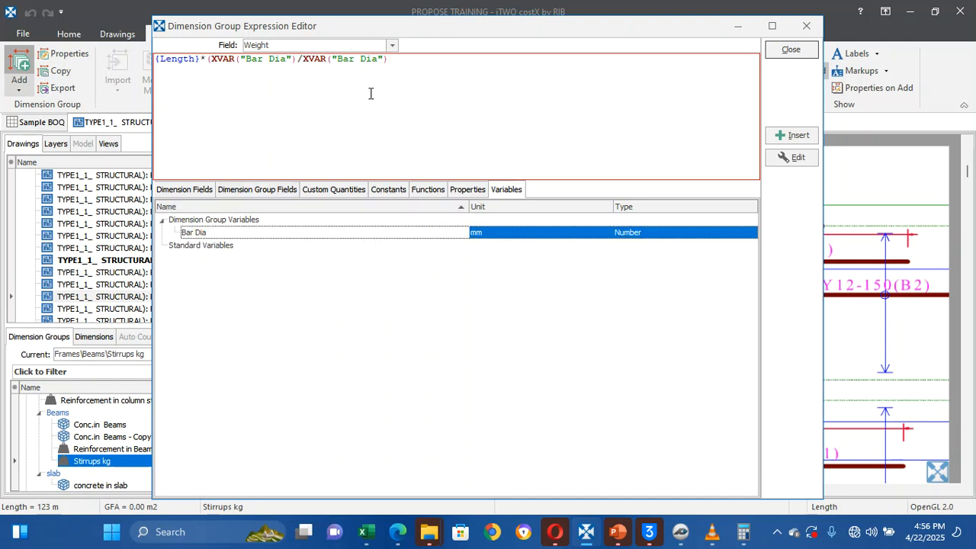
pyautogui.click(306, 66)
pyautogui.press('BackSpace')
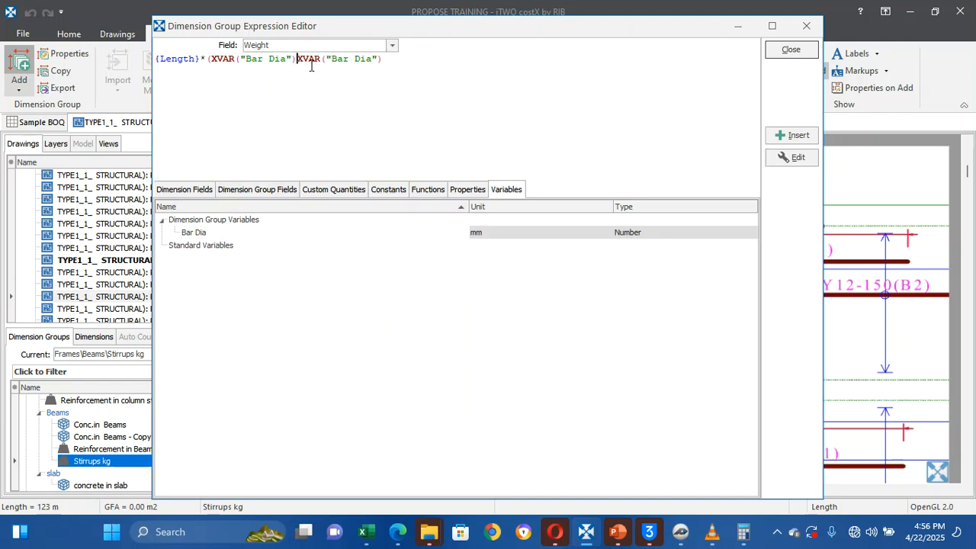
pyautogui.write('*')
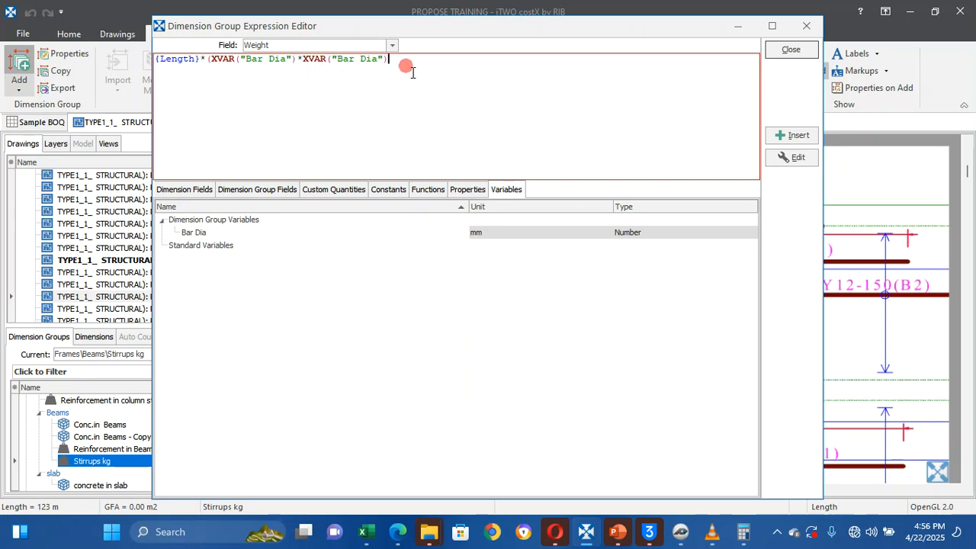
pyautogui.write('62.2)')
pyautogui.click(793, 51)
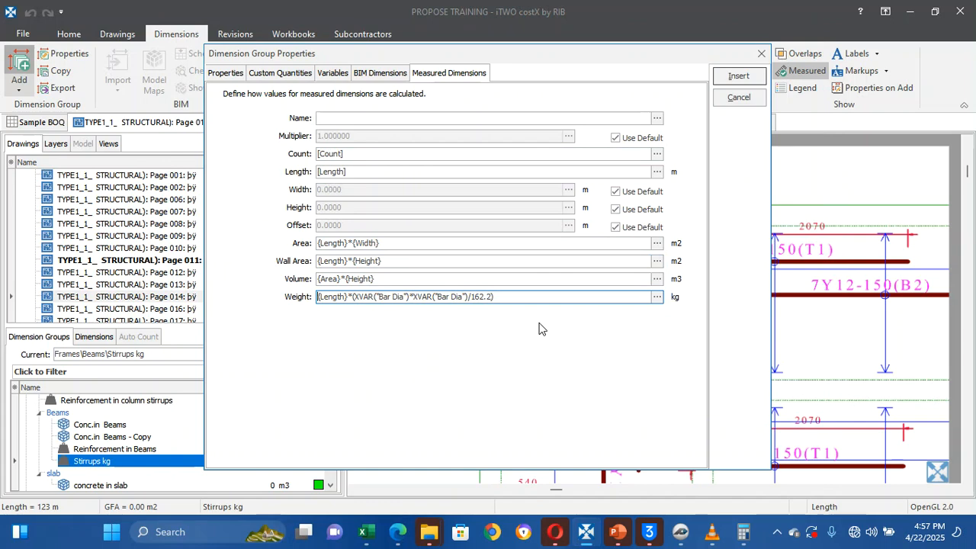
pyautogui.click(777, 531)
pyautogui.click(755, 465)
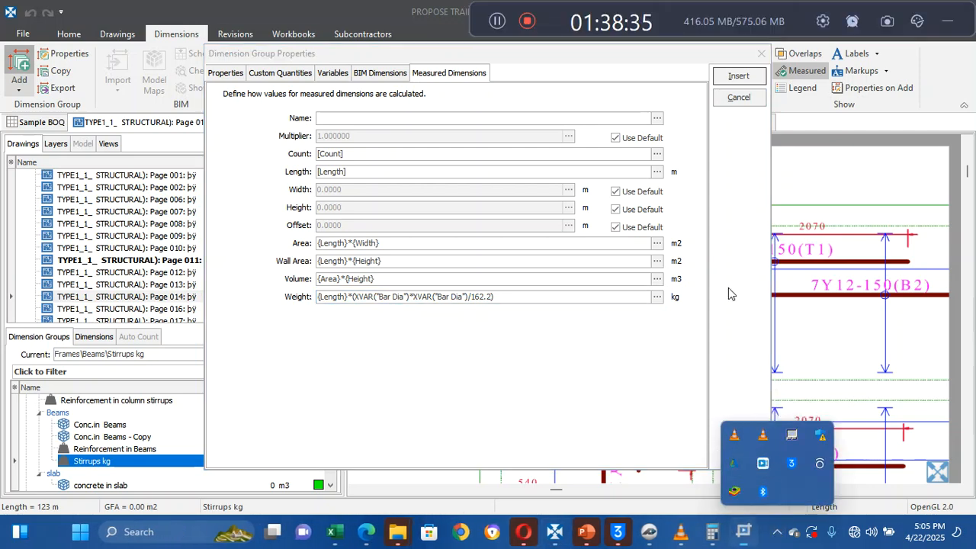
pyautogui.click(945, 23)
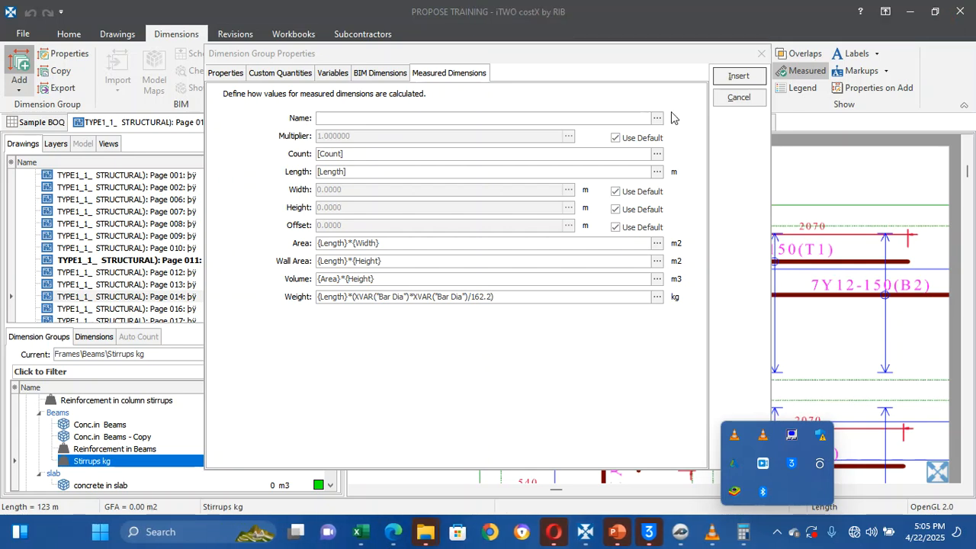
pyautogui.click(470, 330)
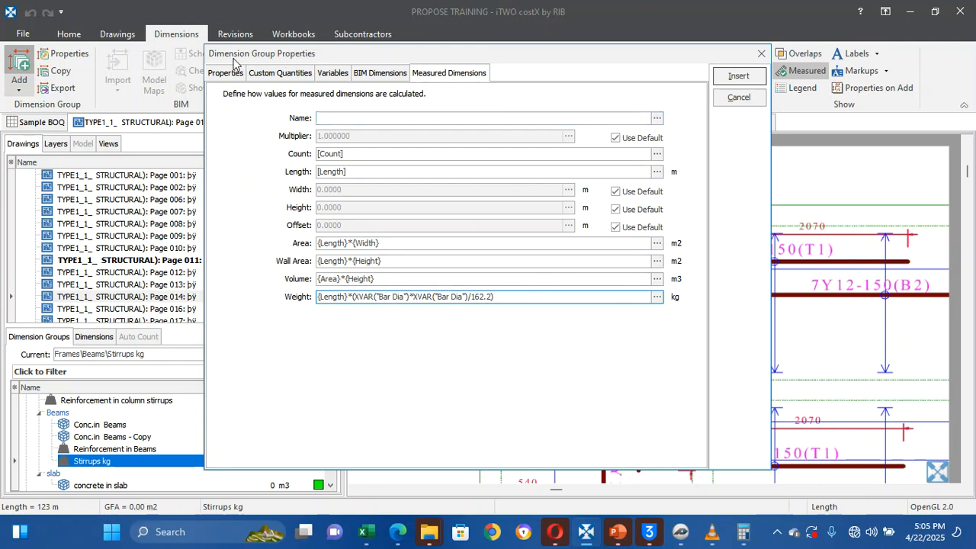
pyautogui.click(230, 71)
pyautogui.click(274, 72)
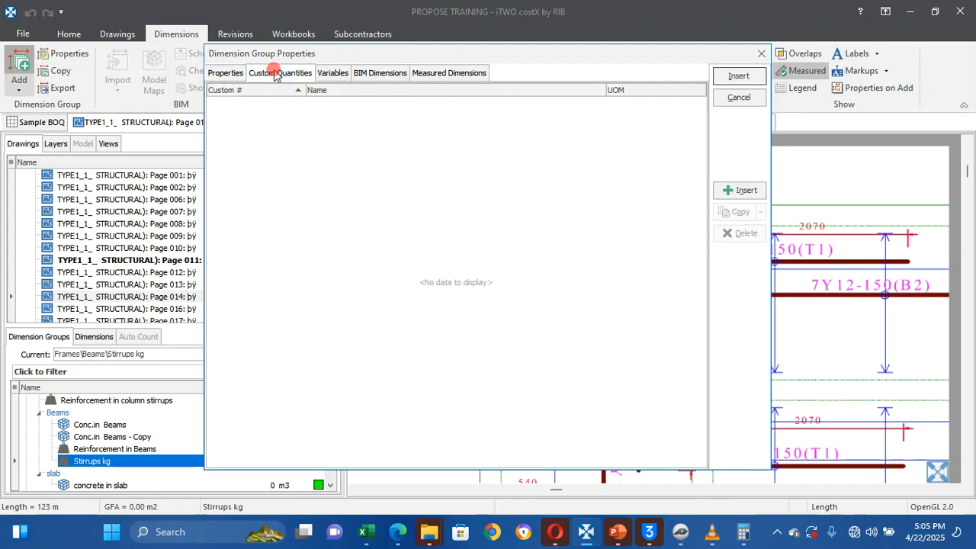
pyautogui.click(453, 76)
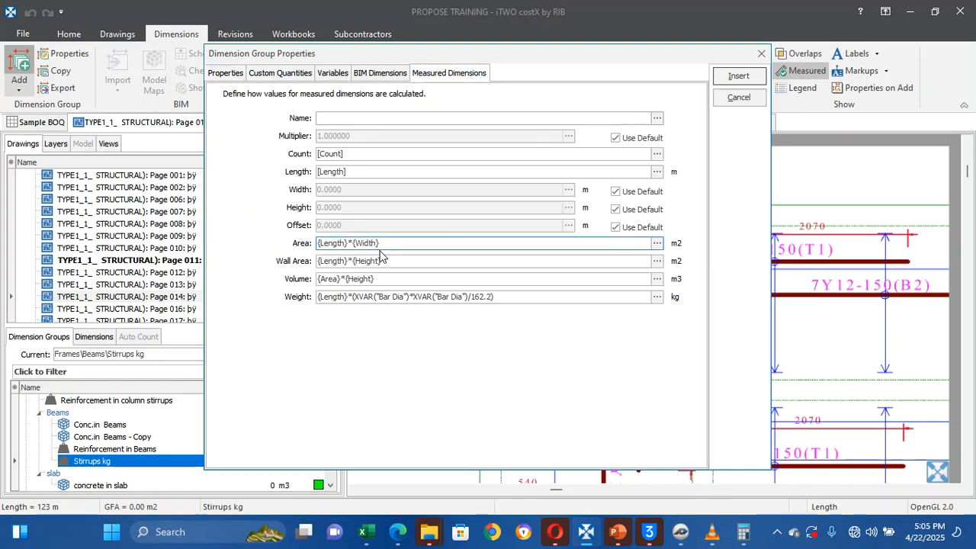
# Extend the dimension group's name to "Reinforcement in slab Y12" and insert the group
pyautogui.click(233, 72)
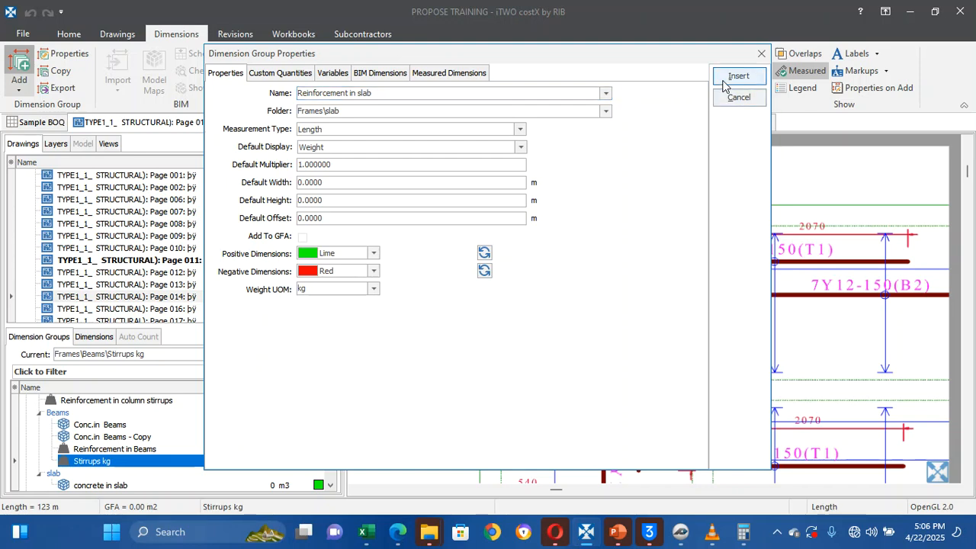
pyautogui.moveTo(623, 56)
pyautogui.mouseDown()
pyautogui.moveTo(546, 115)
pyautogui.moveTo(432, 345)
pyautogui.moveTo(461, 393)
pyautogui.moveTo(349, 400)
pyautogui.moveTo(482, 362)
pyautogui.moveTo(896, 148)
pyautogui.mouseUp()
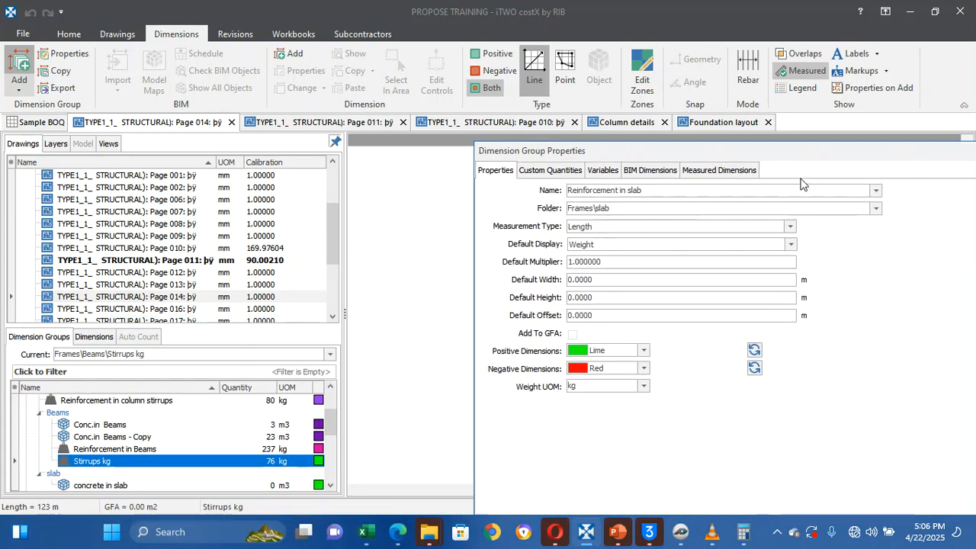
pyautogui.click(758, 195)
pyautogui.click(760, 195)
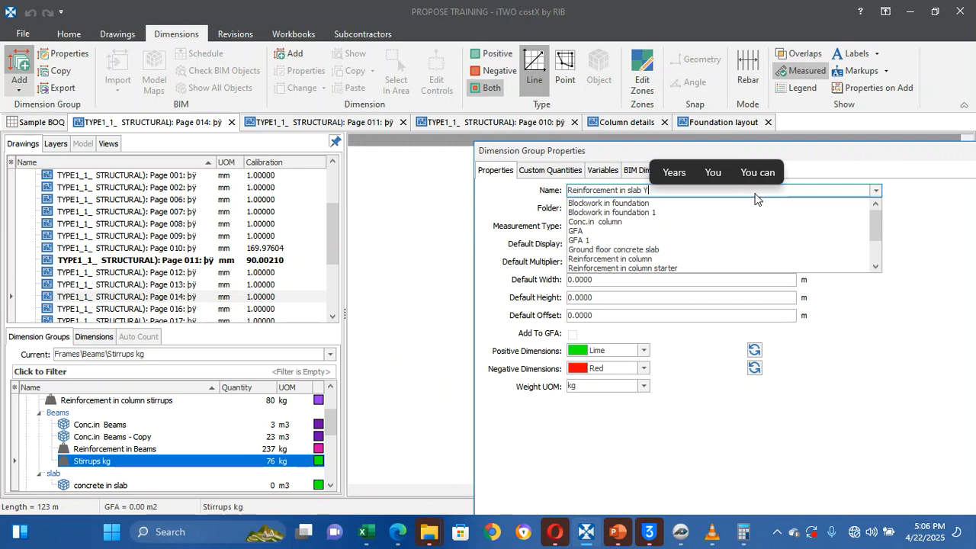
pyautogui.write('Y12')
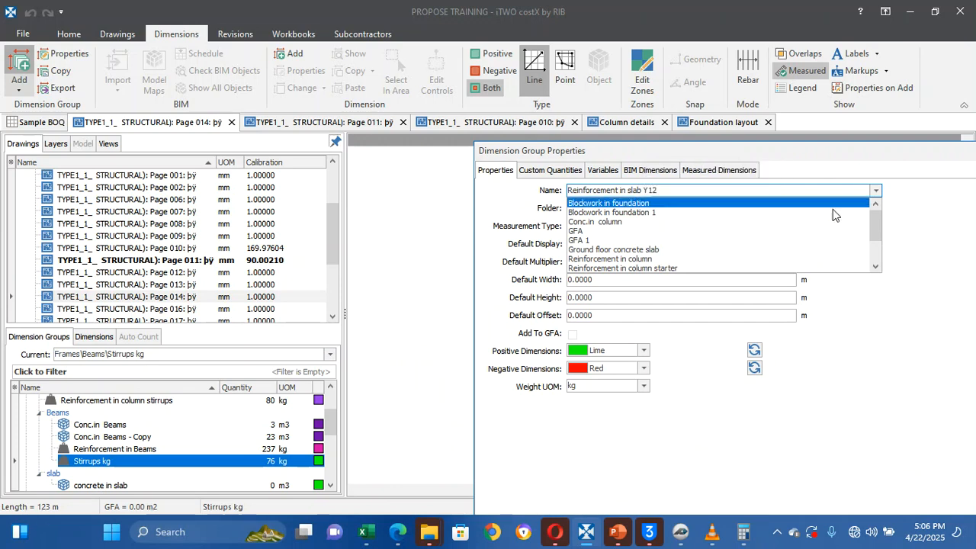
pyautogui.click(793, 183)
pyautogui.moveTo(801, 156); pyautogui.dragTo(534, 188)
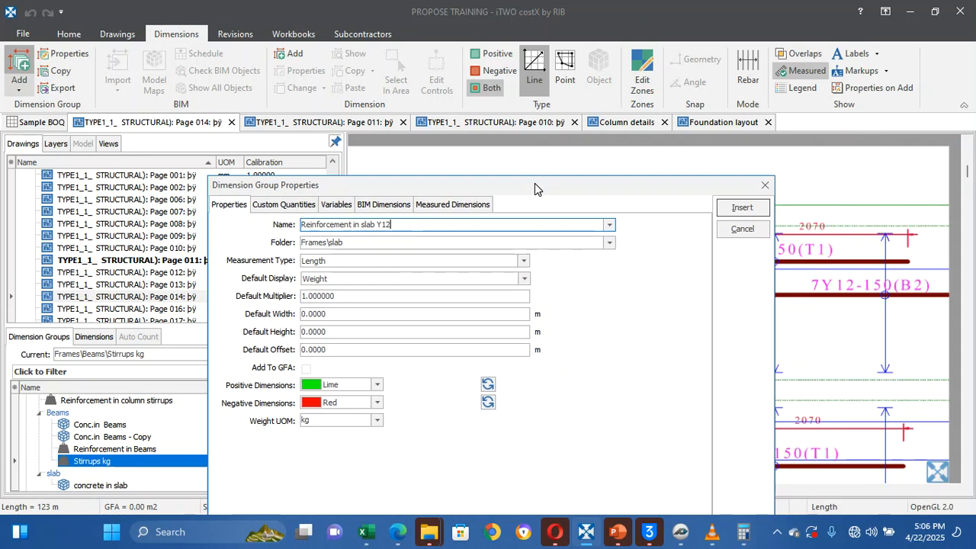
pyautogui.click(736, 206)
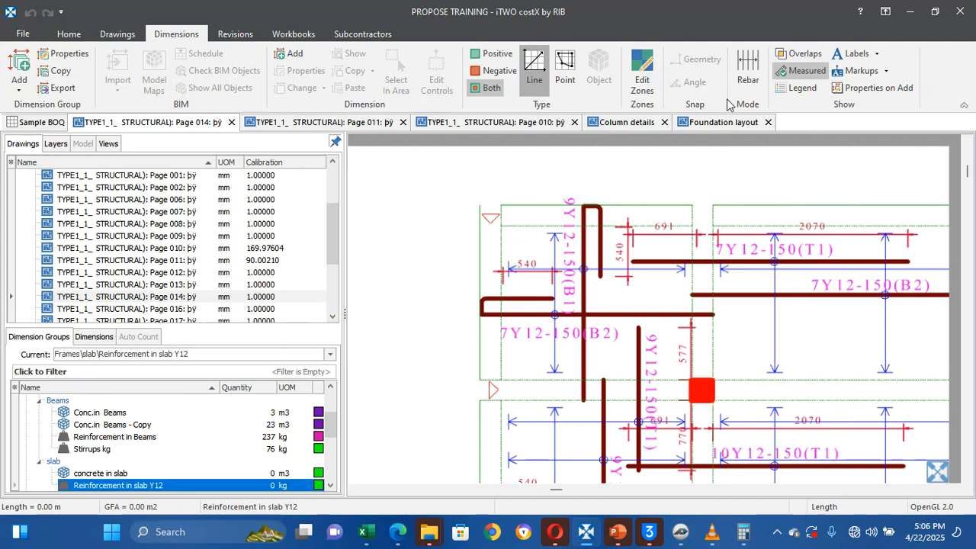
# Turn on Rebar mode for measuring the Reinforcement in slab Y12 group around the 7Y12-150(B2) callout in the slab's corner panel
pyautogui.click(745, 72)
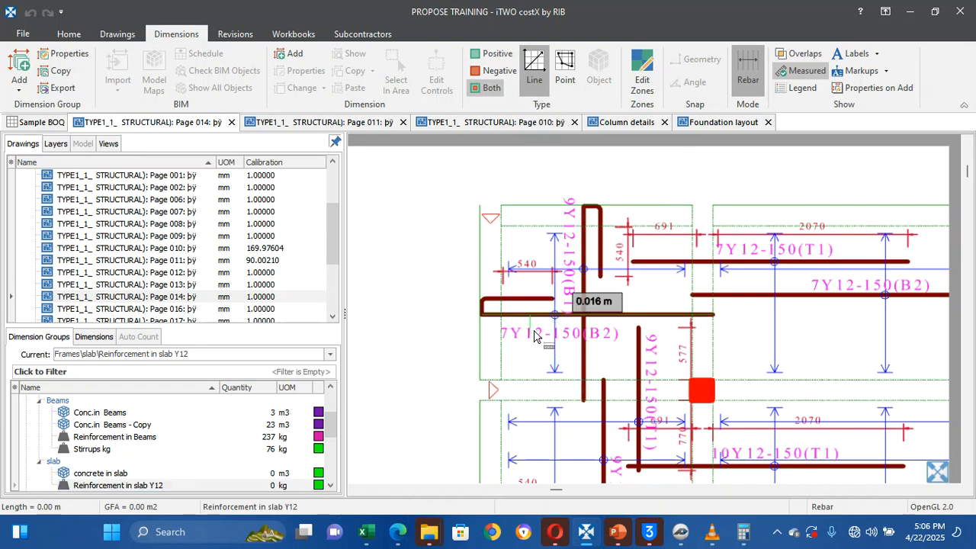
pyautogui.scroll(2, 536, 334)
pyautogui.scroll(-2, 536, 335)
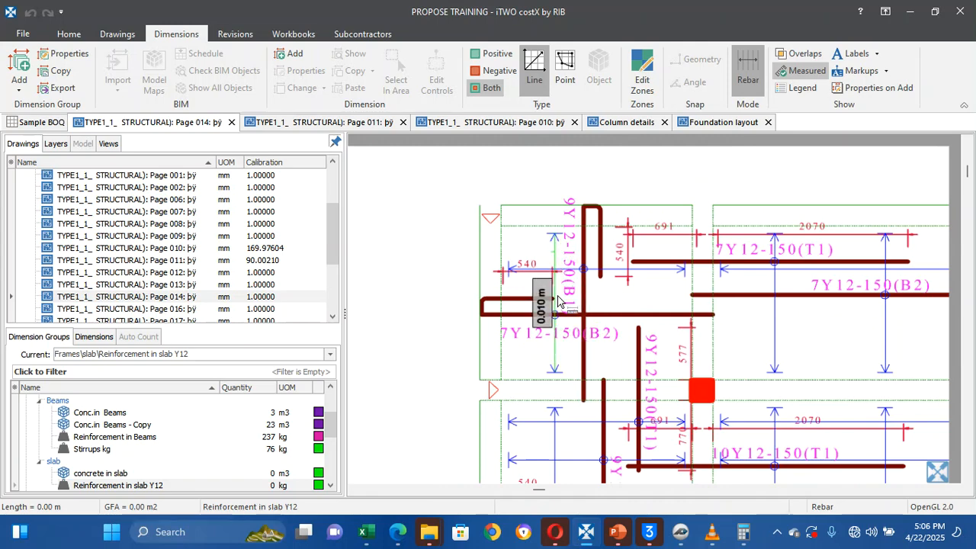
pyautogui.scroll(2, 560, 374)
pyautogui.scroll(-2, 560, 373)
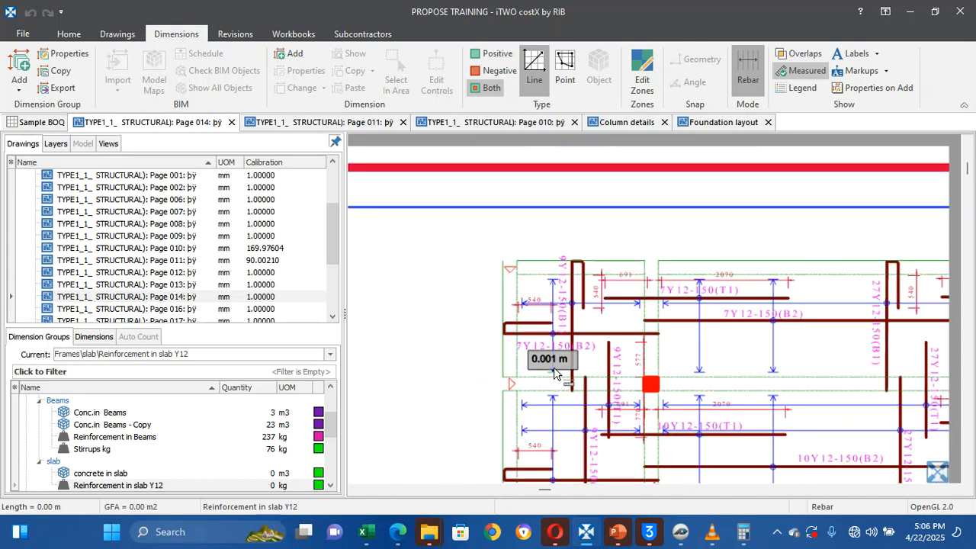
pyautogui.scroll(2, 545, 369)
pyautogui.scroll(-2, 541, 367)
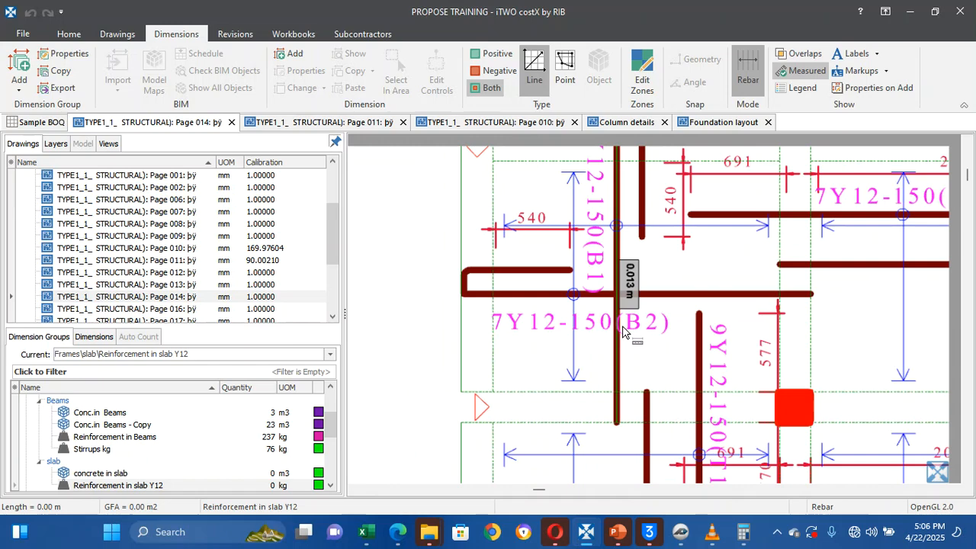
pyautogui.scroll(-2, 583, 335)
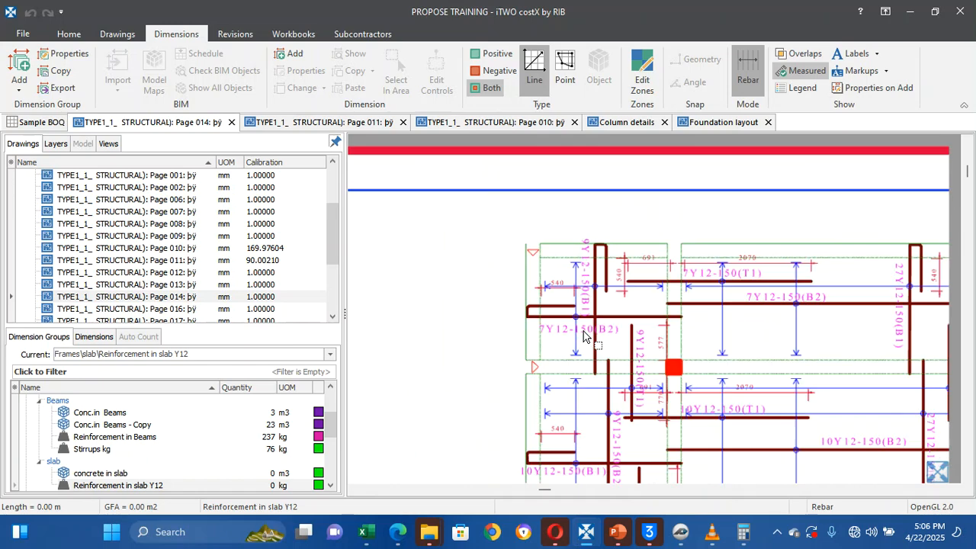
pyautogui.scroll(2, 583, 336)
pyautogui.scroll(-1, 583, 336)
pyautogui.scroll(1, 583, 335)
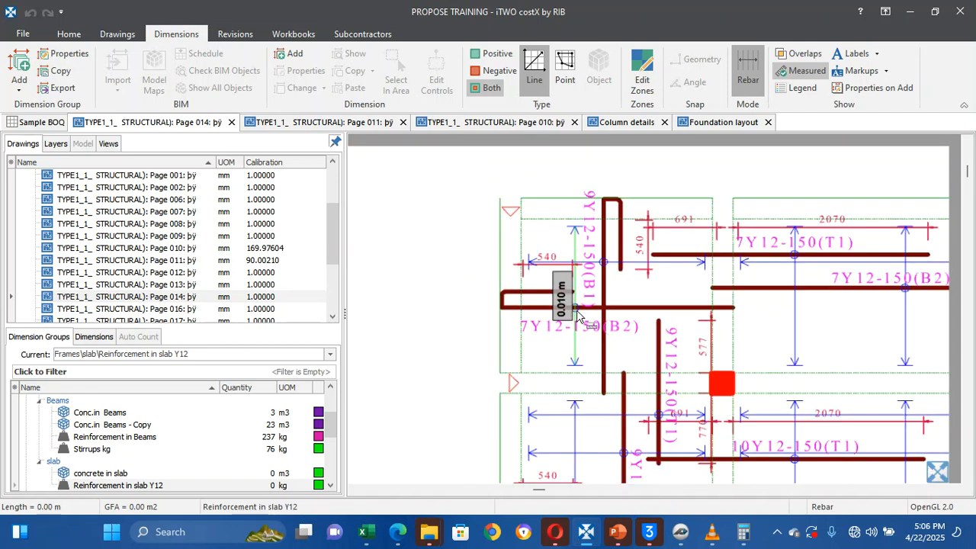
# With line measuring, pick the distribution line and the three segments of the hooked 7Y12-150(B2) bar in the corner panel
pyautogui.click(541, 65)
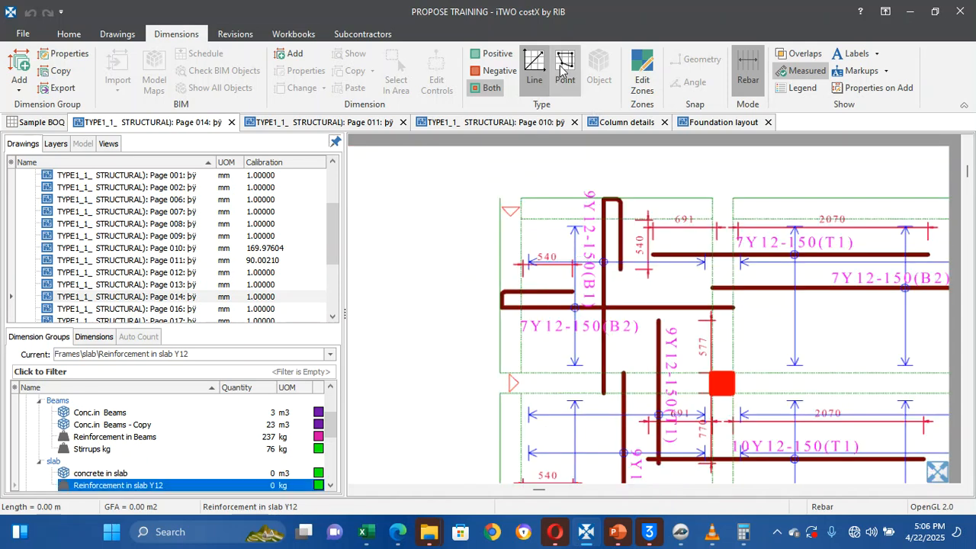
pyautogui.click(565, 65)
pyautogui.scroll(1, 591, 239)
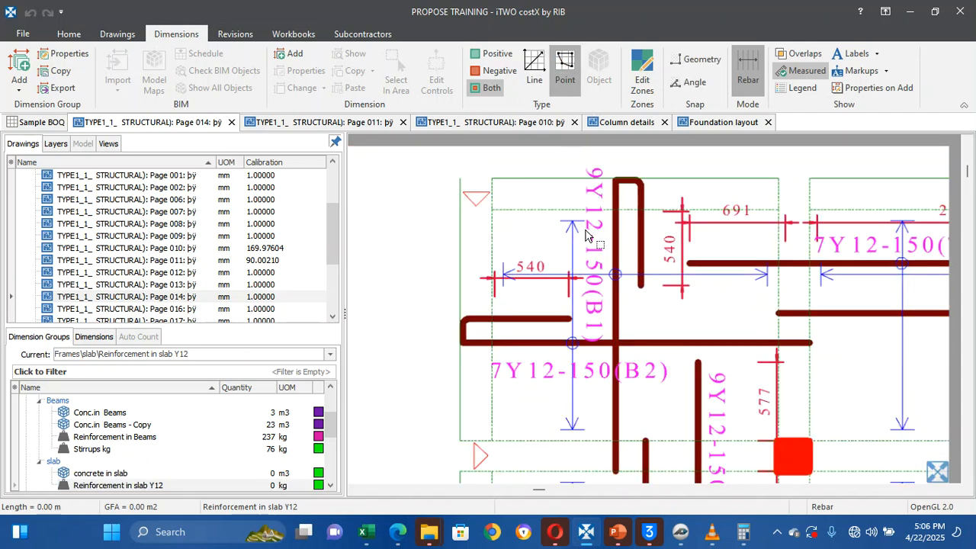
pyautogui.click(532, 76)
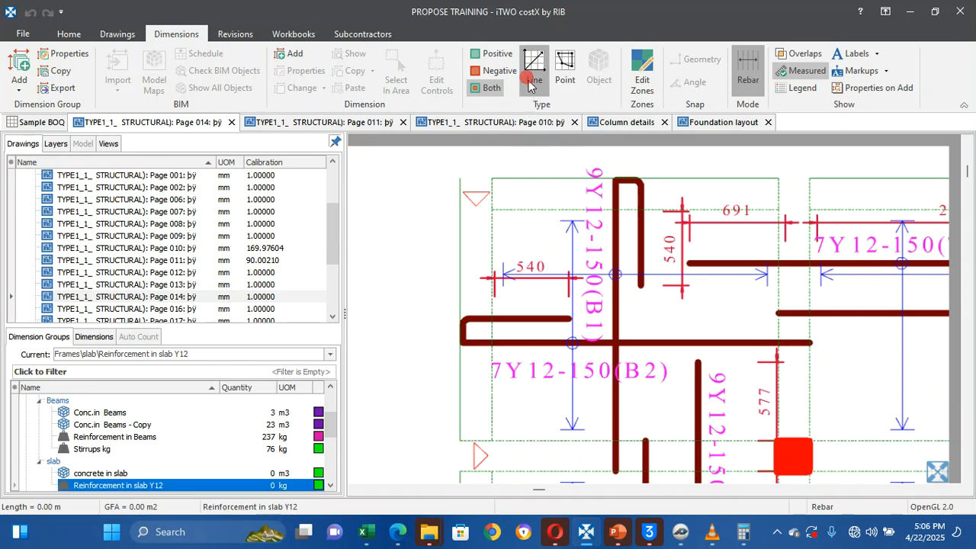
pyautogui.click(570, 252)
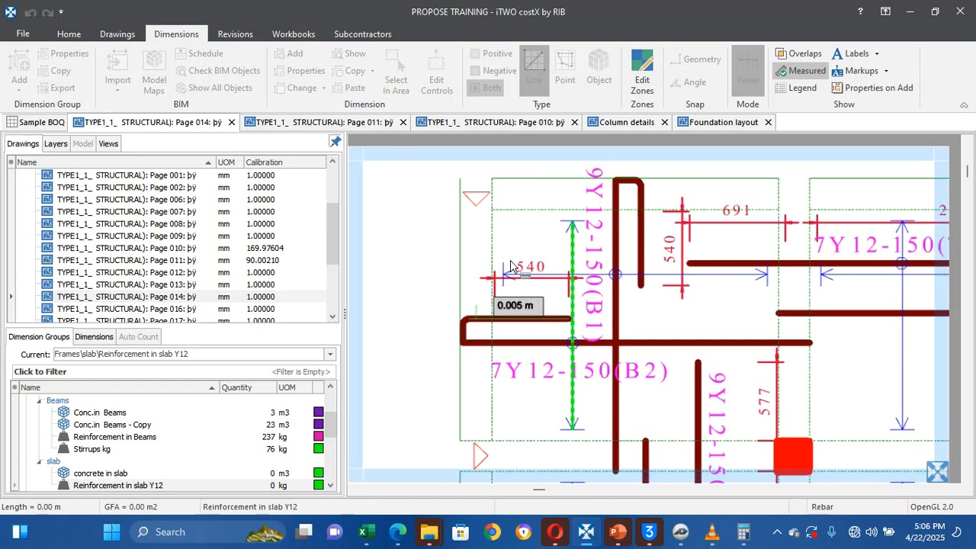
pyautogui.click(524, 305)
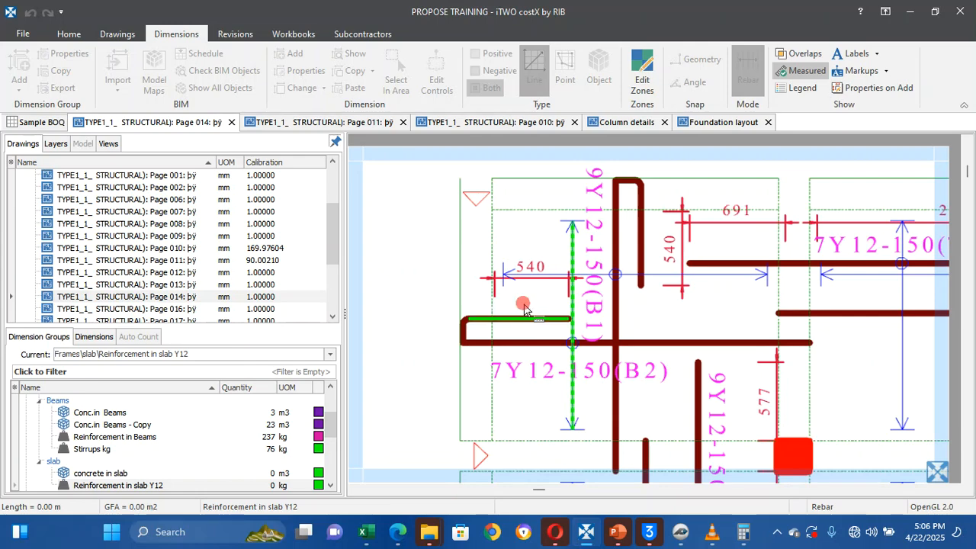
pyautogui.click(466, 326)
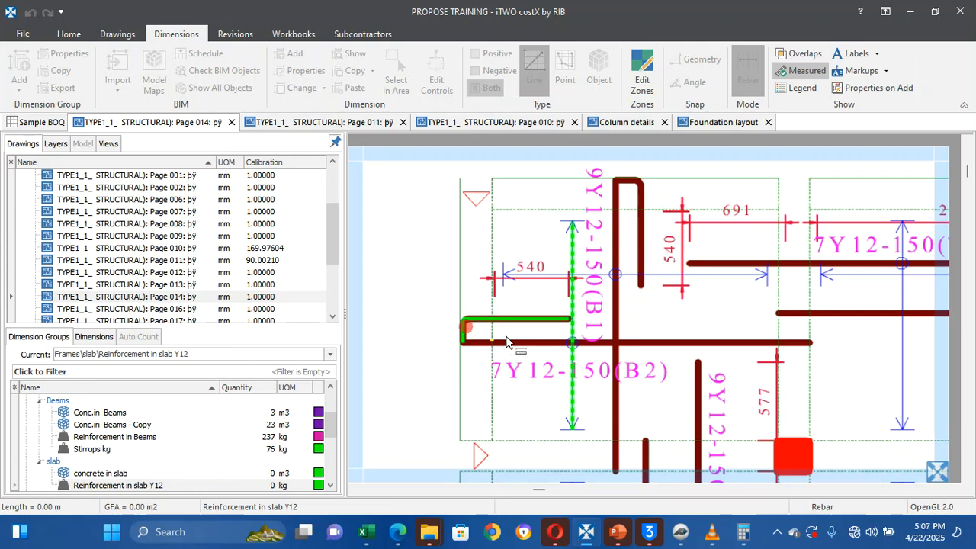
pyautogui.click(615, 341)
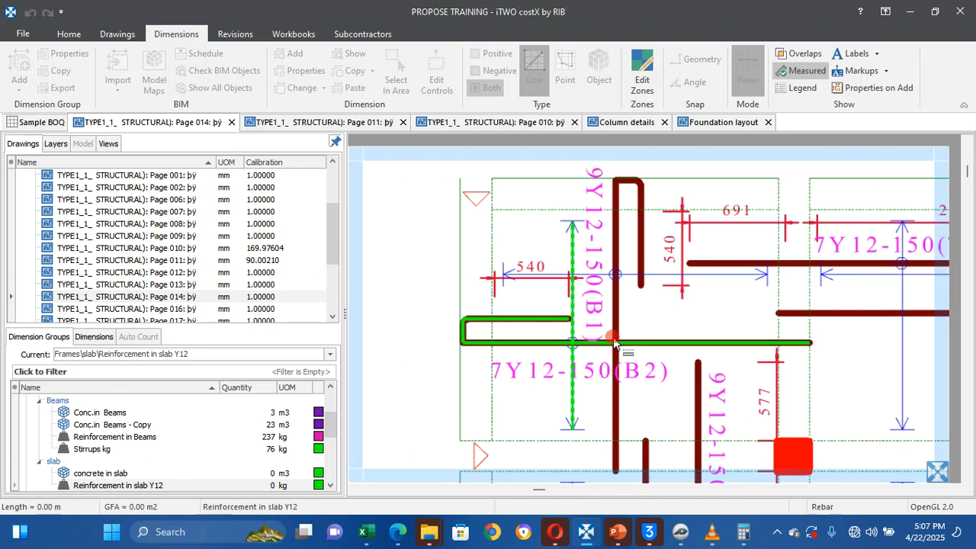
# Finish picking the 7Y12-150(B2) bar, set its spacing to 150 mm and apply the rebar dimension
pyautogui.click(494, 330)
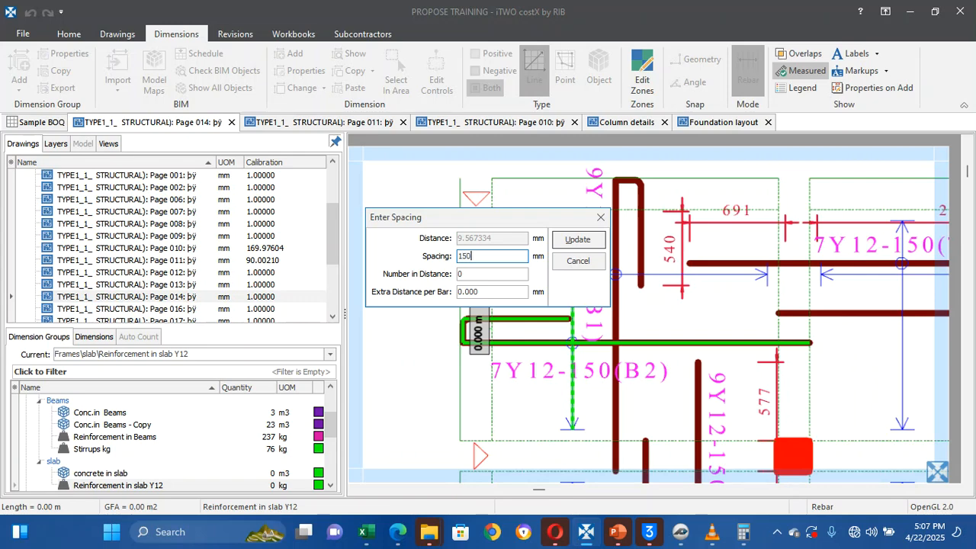
pyautogui.write('150')
pyautogui.click(577, 240)
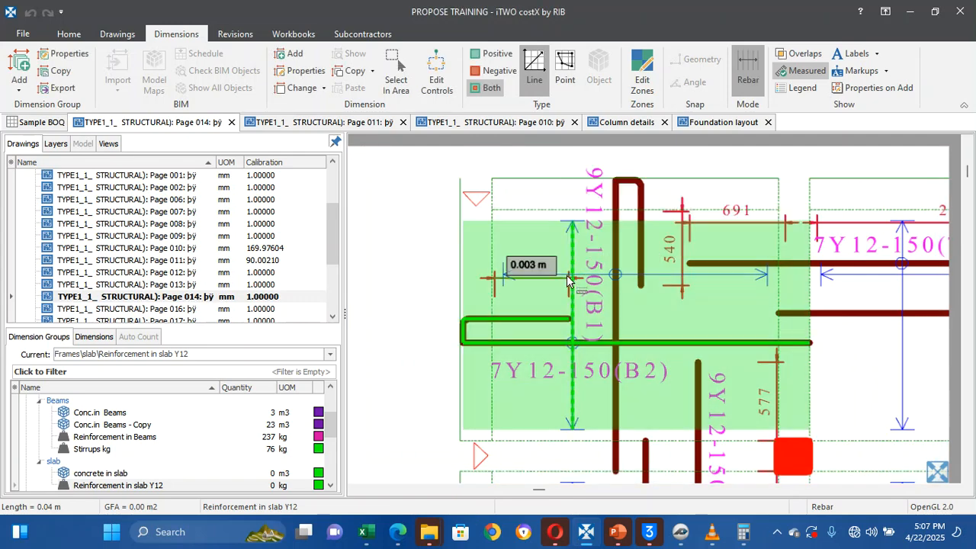
# Inspect the quantities of the measured 7Y12-150(B2) bar, the drawing's layer list and the reinforcement layout across the slab plan
pyautogui.moveTo(523, 348)
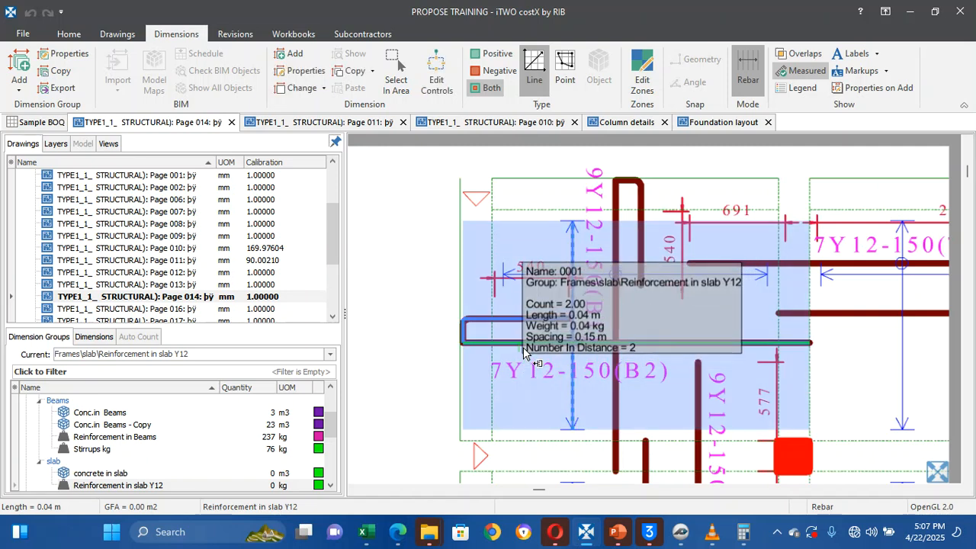
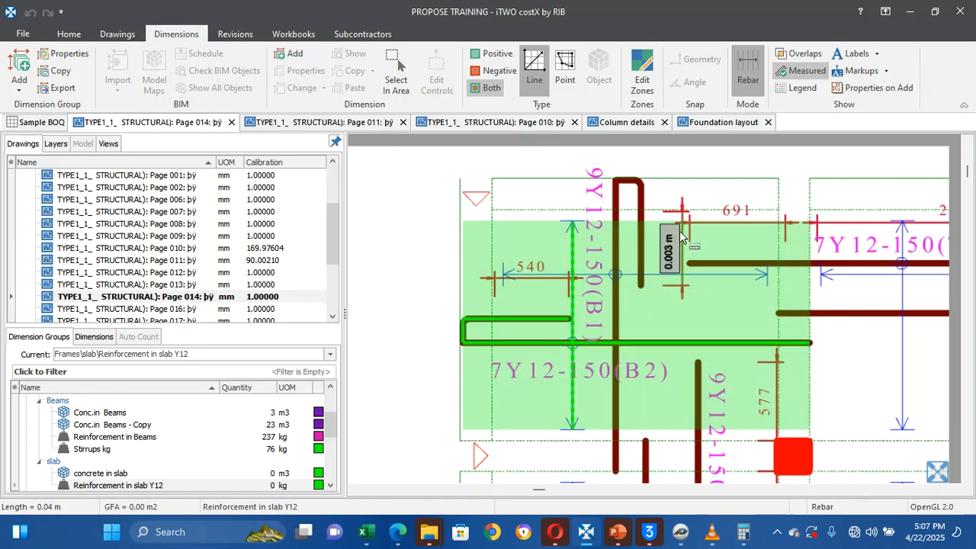
pyautogui.scroll(-3, 684, 211)
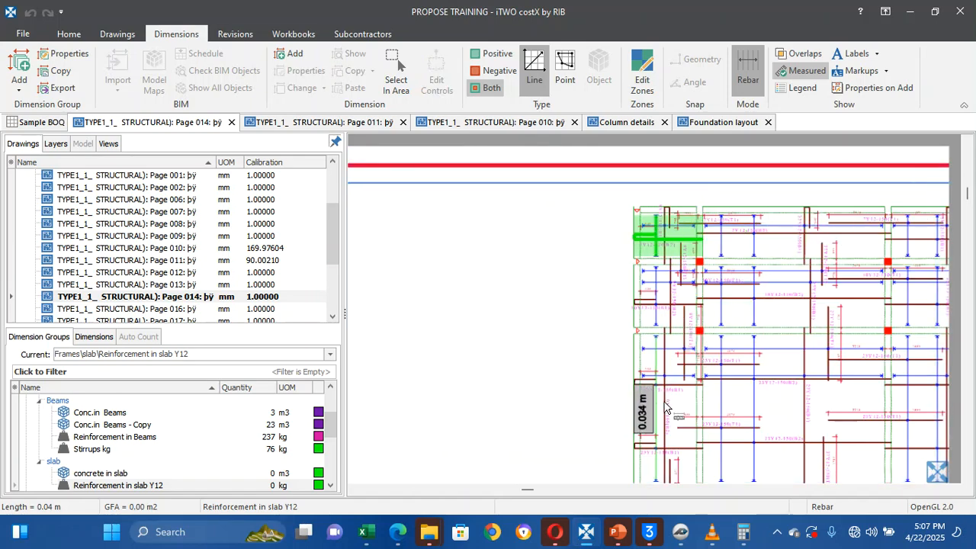
pyautogui.scroll(-3, 663, 408)
pyautogui.scroll(-1, 663, 408)
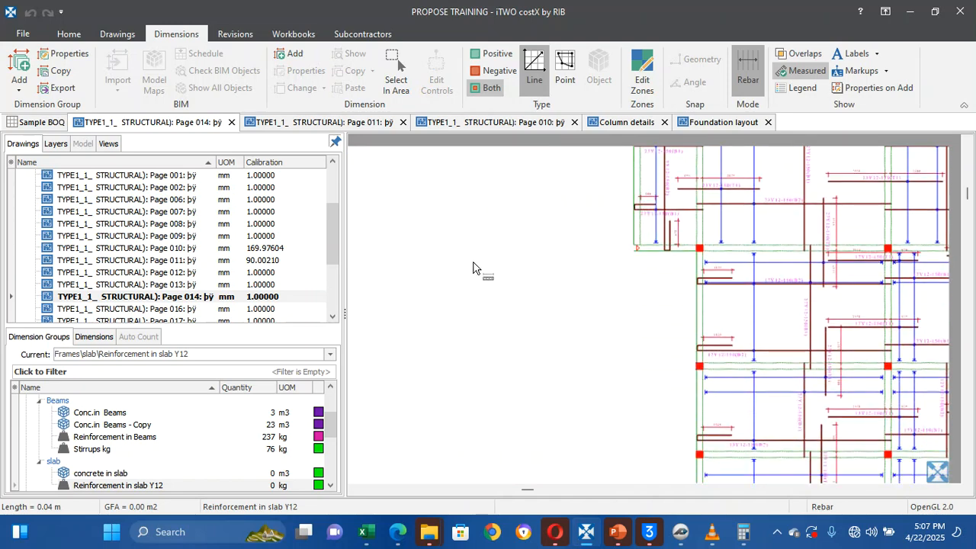
pyautogui.click(55, 144)
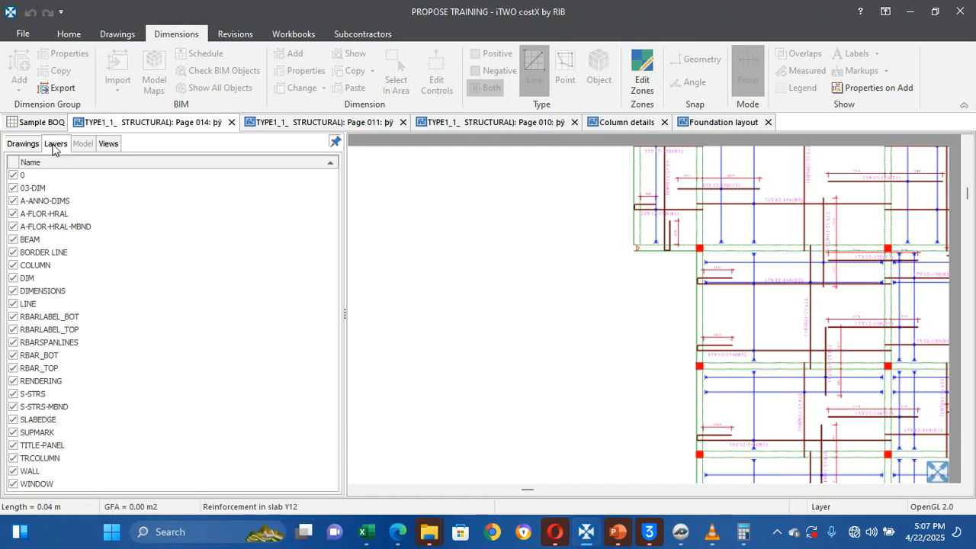
pyautogui.click(23, 144)
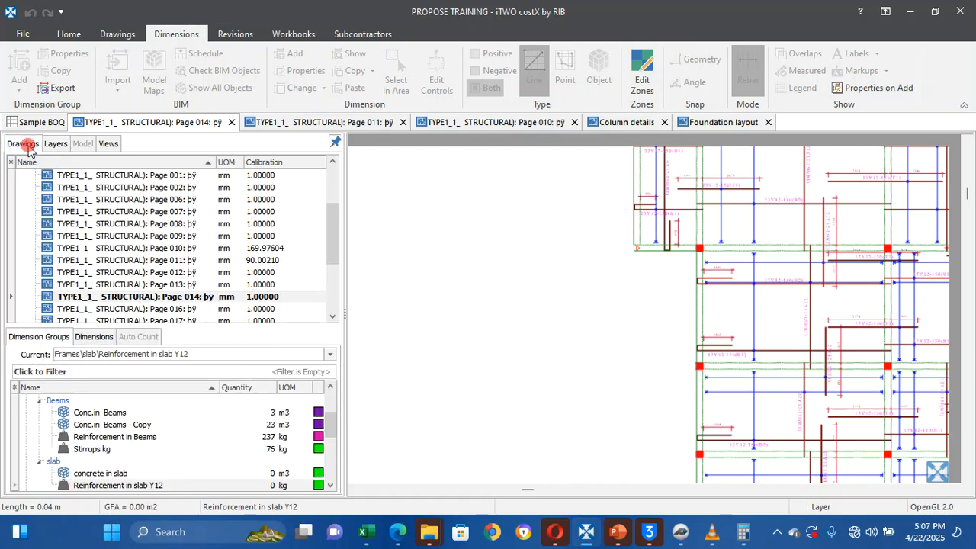
pyautogui.scroll(-2, 835, 261)
pyautogui.scroll(-3, 835, 262)
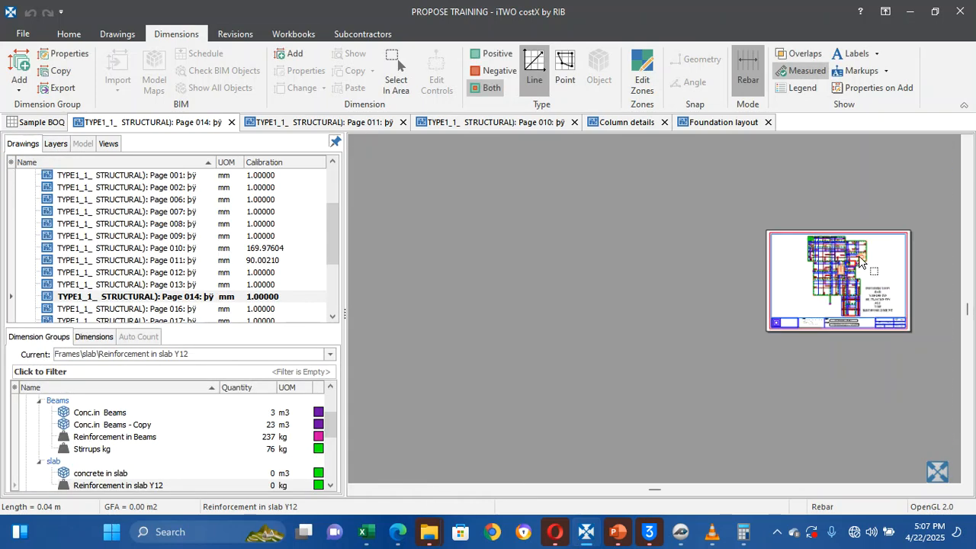
pyautogui.scroll(5, 886, 263)
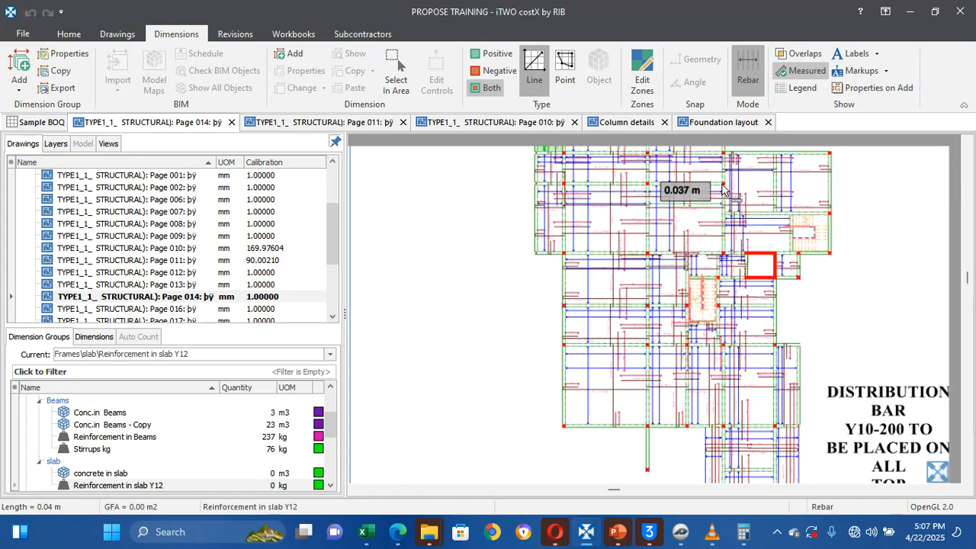
pyautogui.scroll(3, 724, 189)
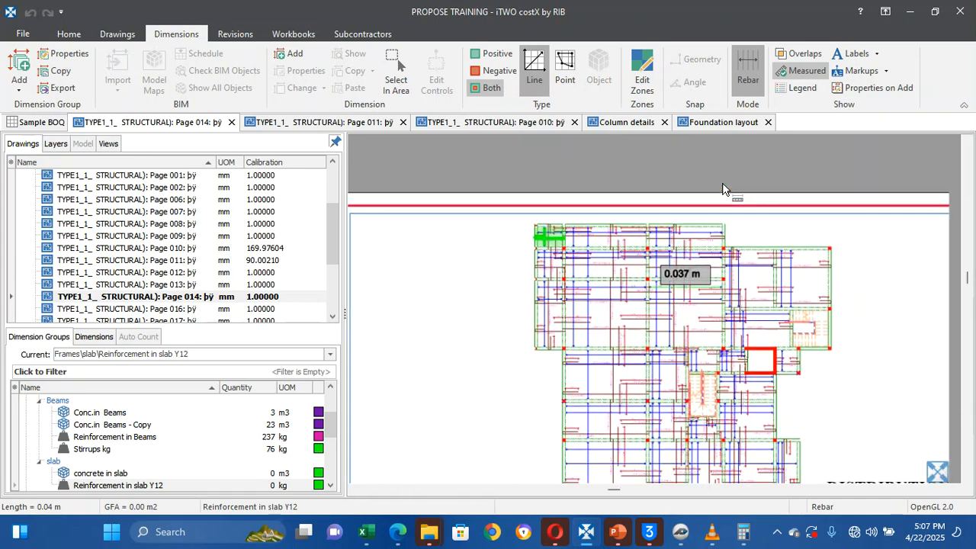
pyautogui.scroll(5, 608, 246)
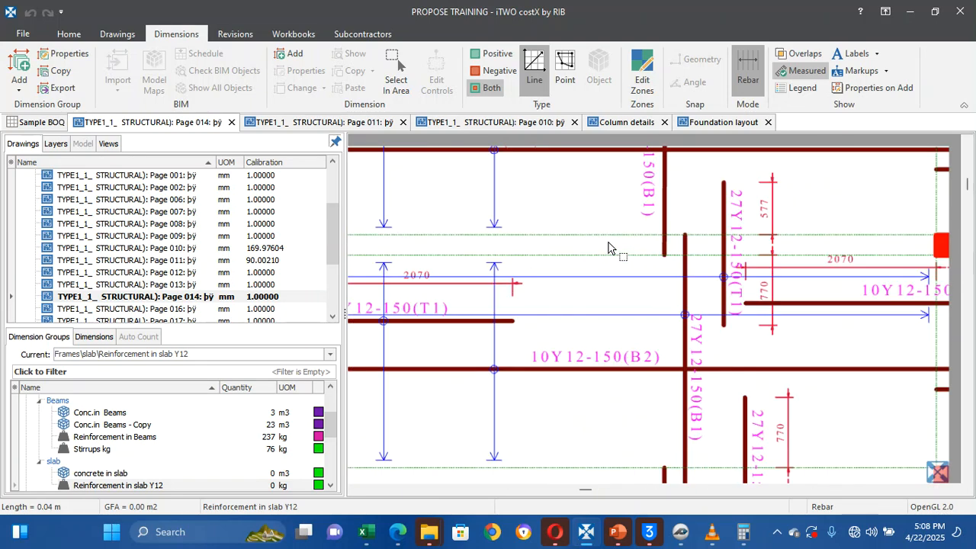
pyautogui.scroll(-5, 609, 246)
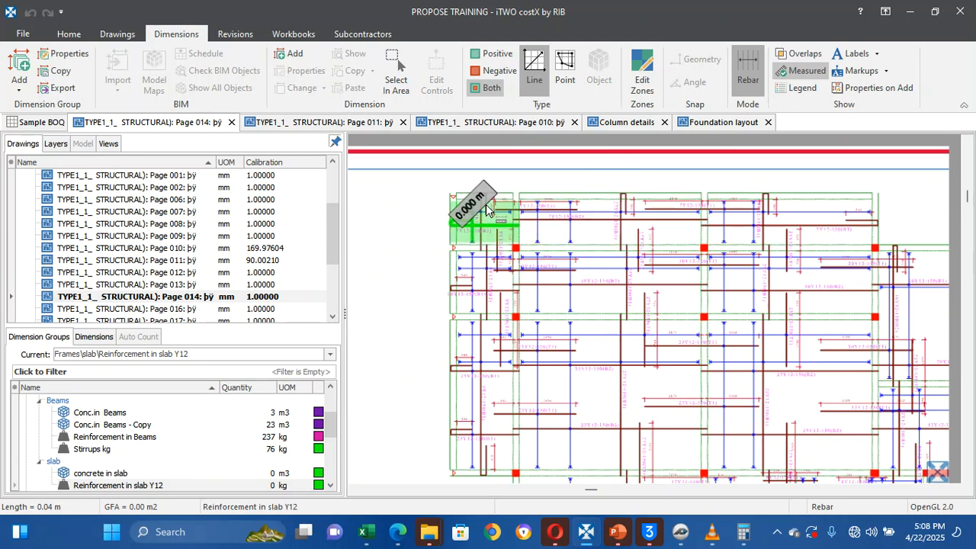
pyautogui.scroll(4, 485, 210)
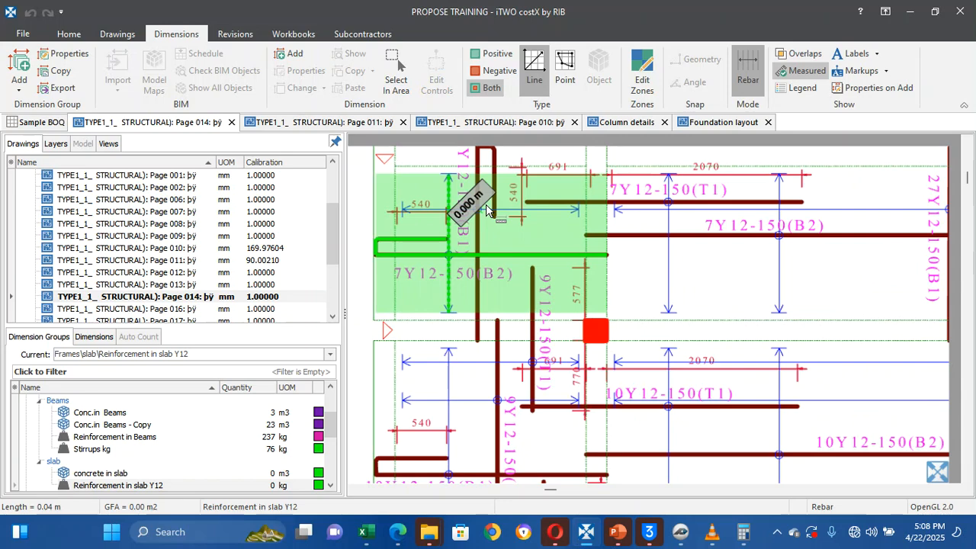
pyautogui.scroll(-4, 485, 210)
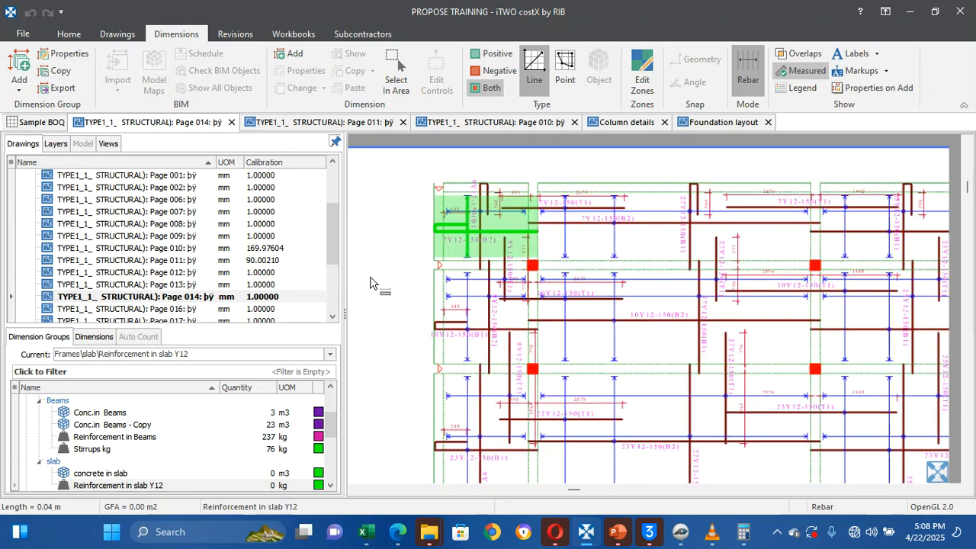
pyautogui.scroll(3, 505, 230)
pyautogui.scroll(-5, 506, 229)
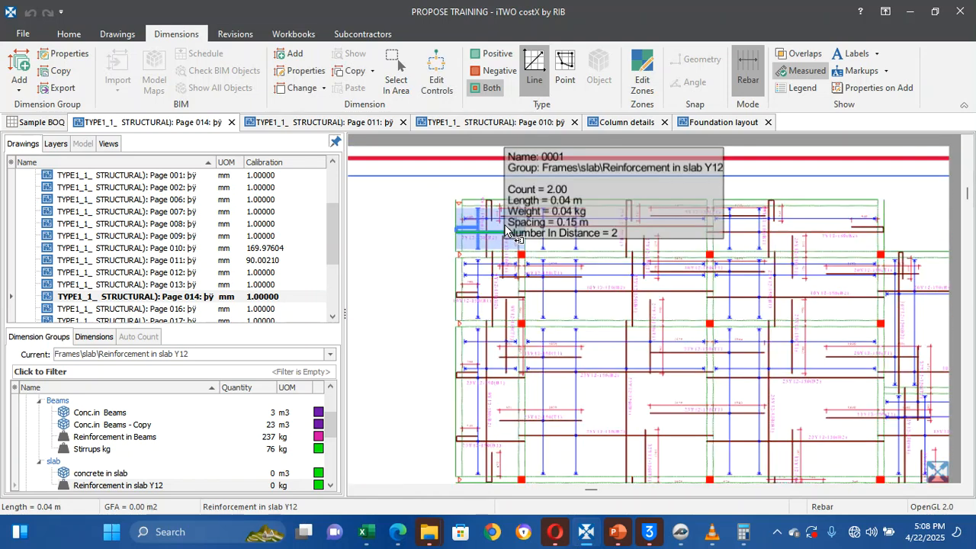
pyautogui.scroll(3, 506, 228)
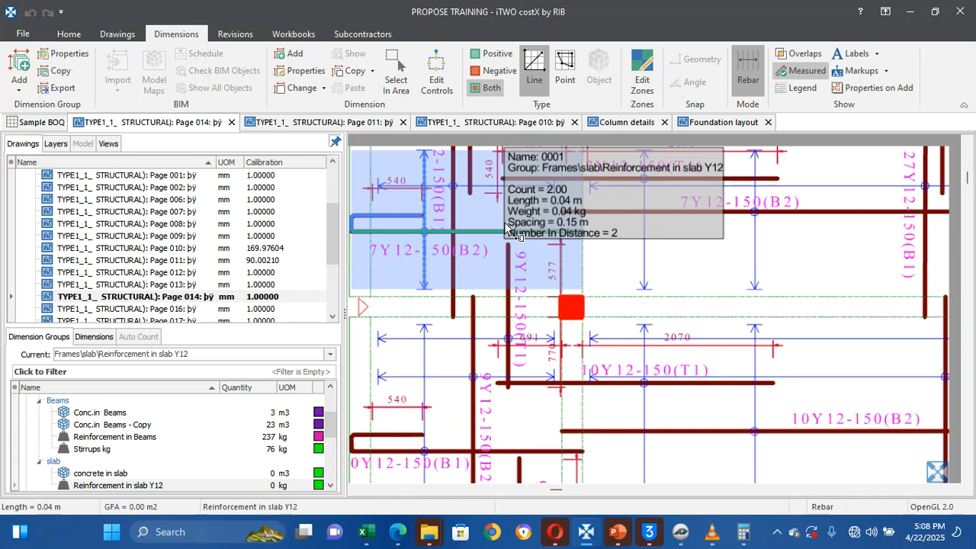
pyautogui.hscroll(-3, 506, 229)
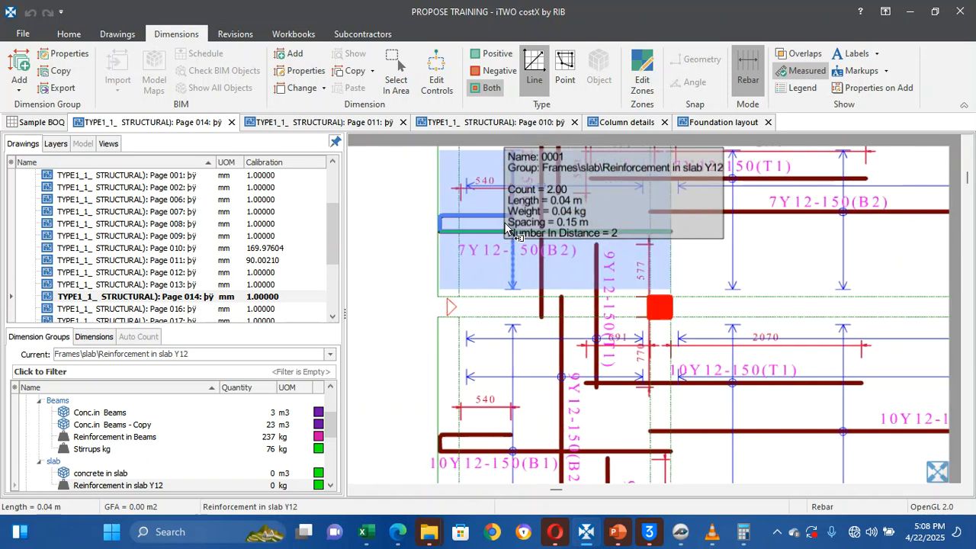
pyautogui.scroll(2, 505, 228)
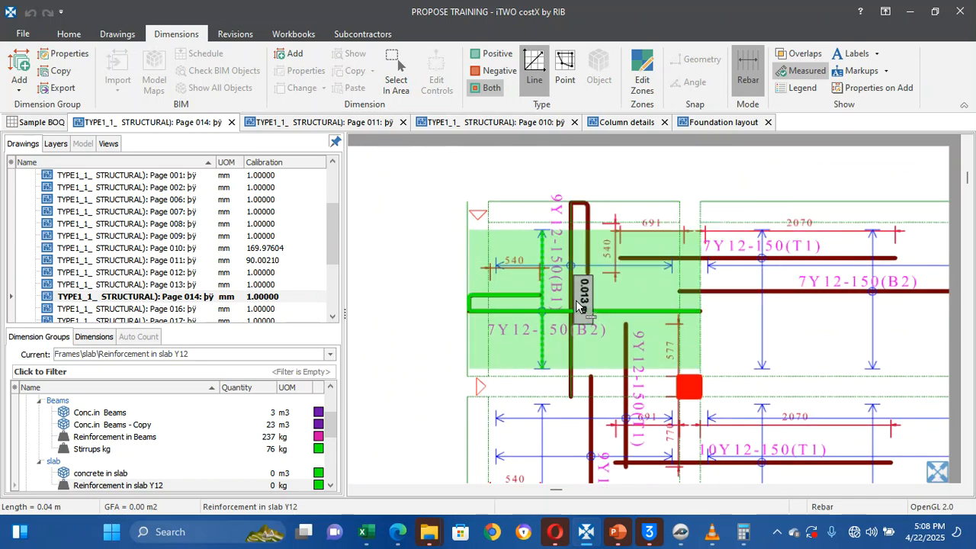
pyautogui.click(534, 302)
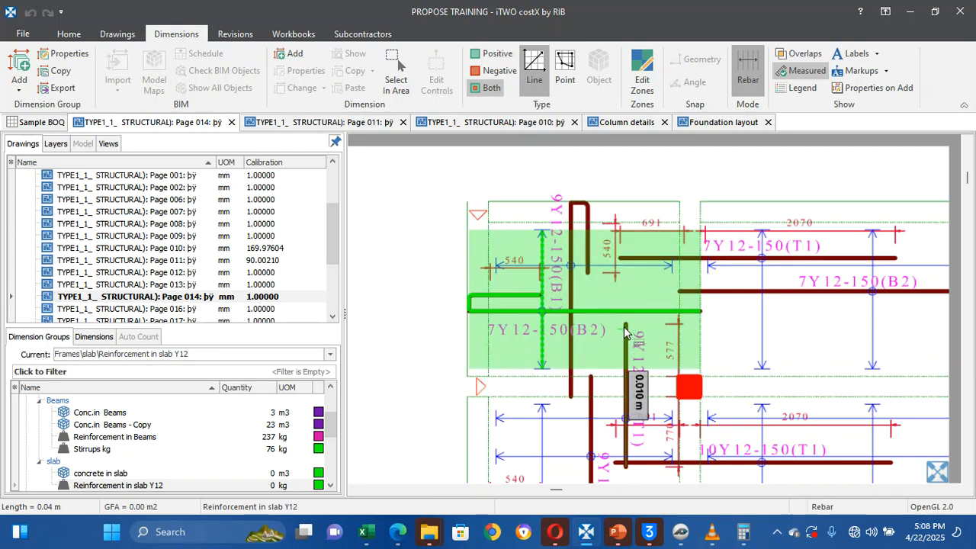
pyautogui.click(487, 299)
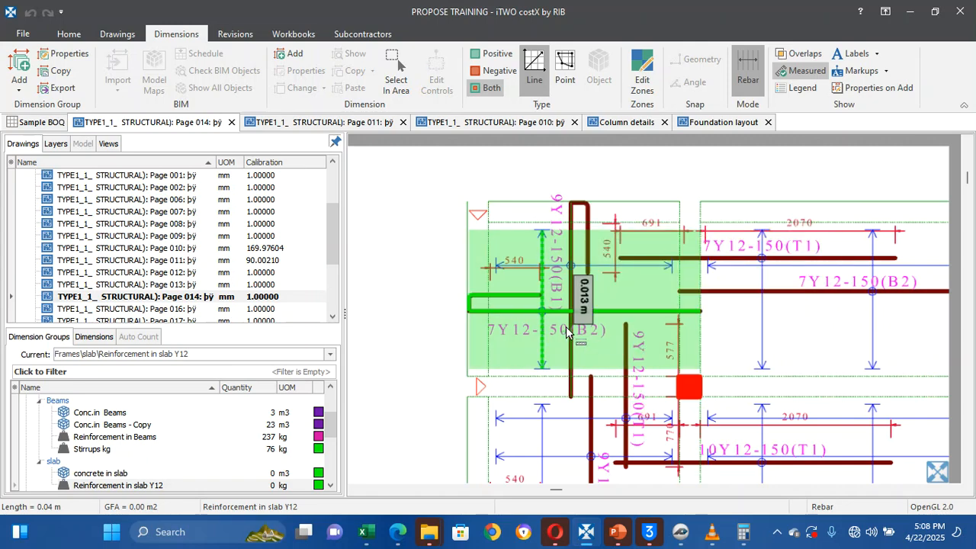
pyautogui.click(590, 216)
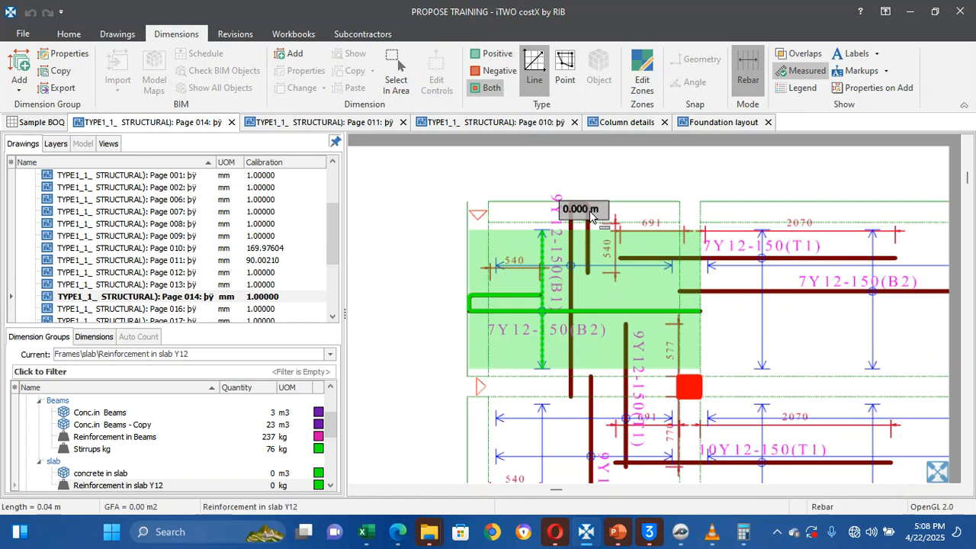
# Show all layers and start X-axis calibration at the left end of the 2070 dimension beside the 27Y12-150(B1) bar
pyautogui.scroll(-2, 591, 216)
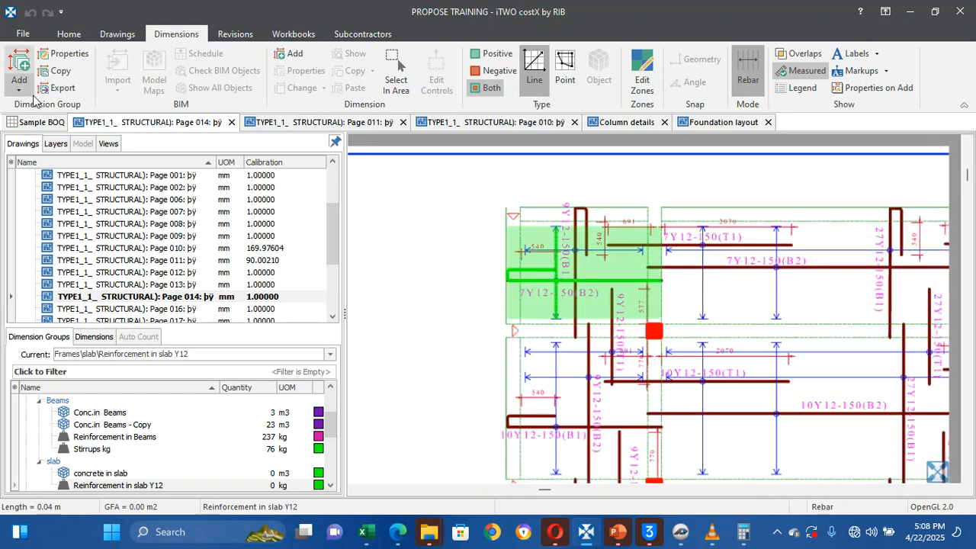
pyautogui.click(114, 32)
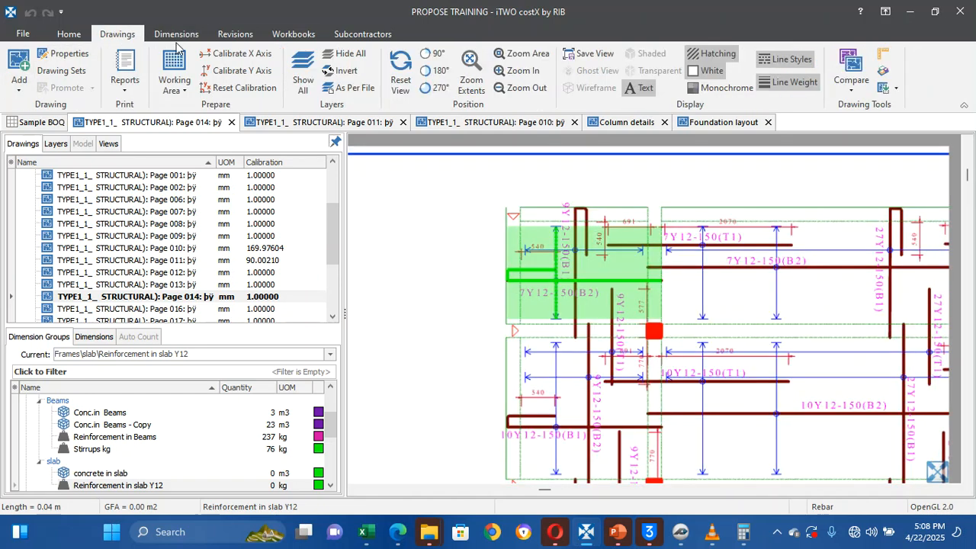
pyautogui.click(302, 68)
pyautogui.scroll(-2, 673, 292)
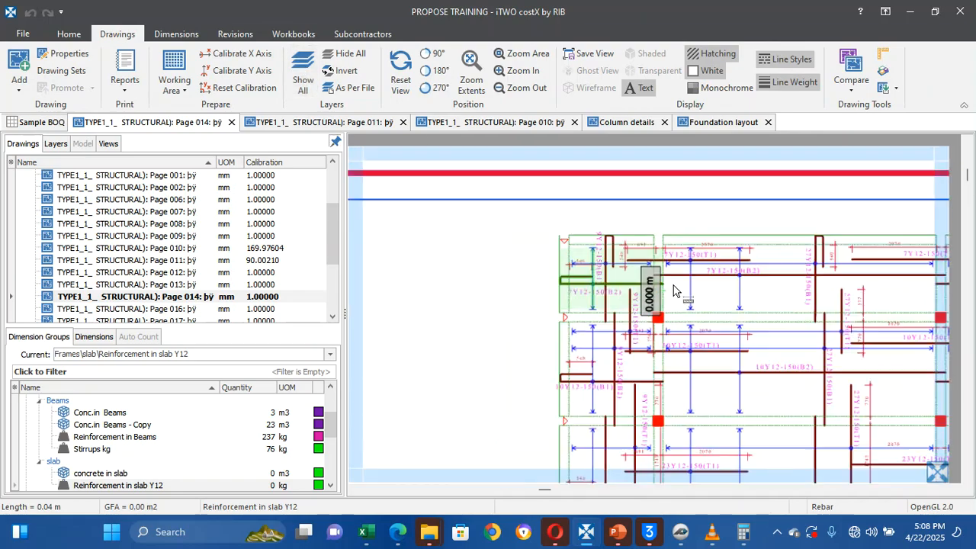
pyautogui.scroll(-1, 674, 291)
pyautogui.scroll(3, 674, 291)
pyautogui.scroll(-1, 674, 291)
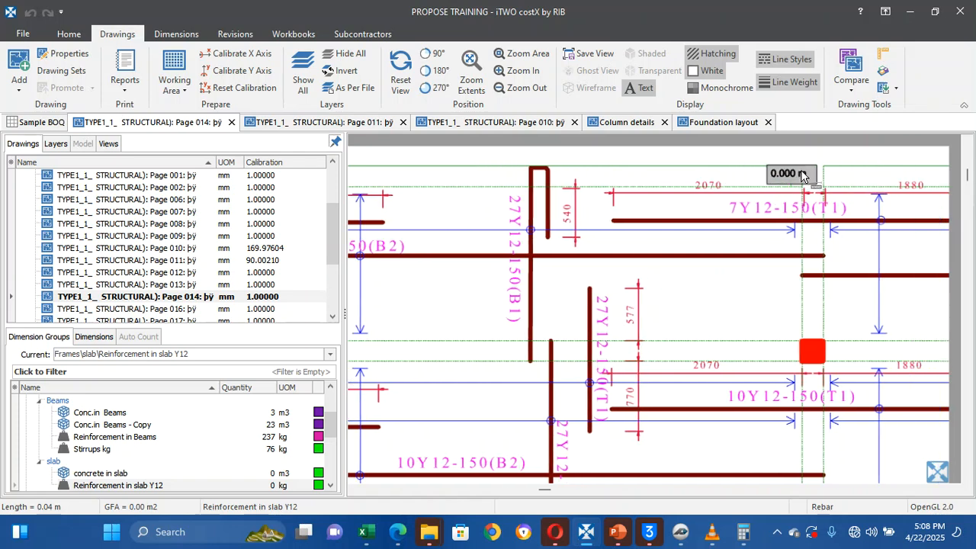
pyautogui.scroll(3, 801, 175)
pyautogui.scroll(-2, 800, 176)
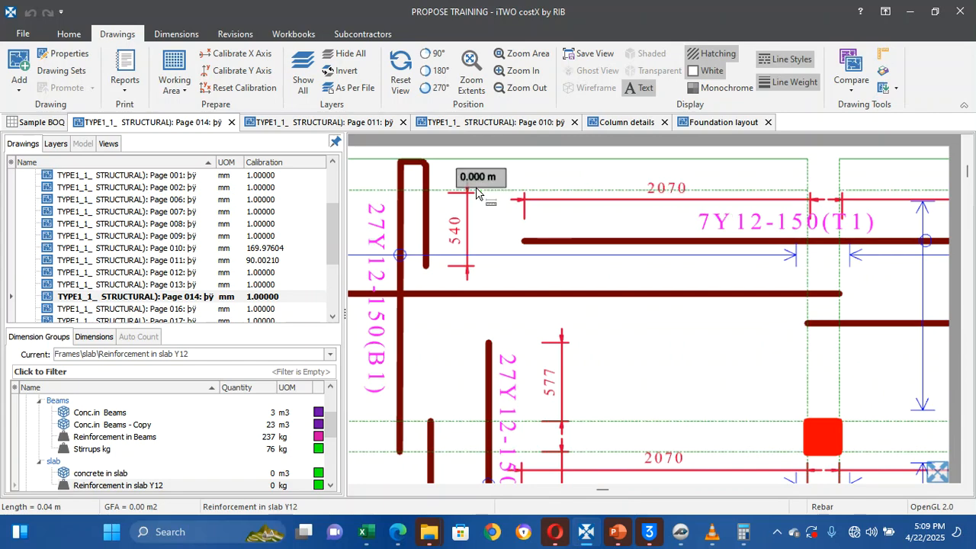
pyautogui.click(251, 55)
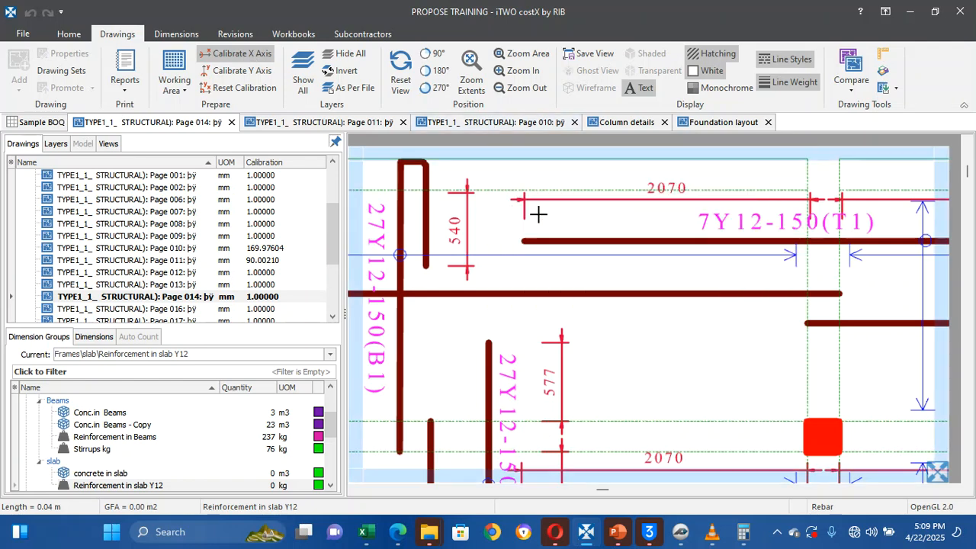
pyautogui.scroll(3, 537, 215)
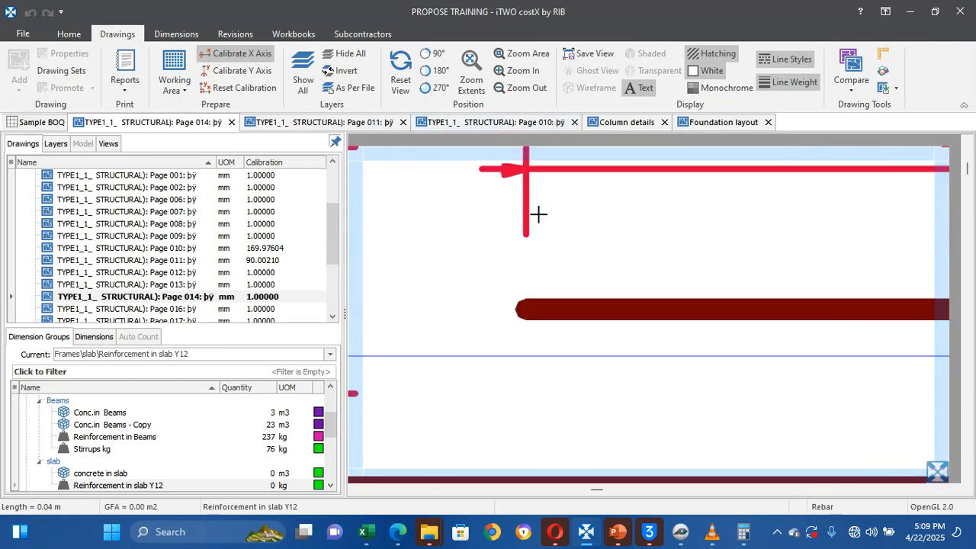
pyautogui.click(518, 178)
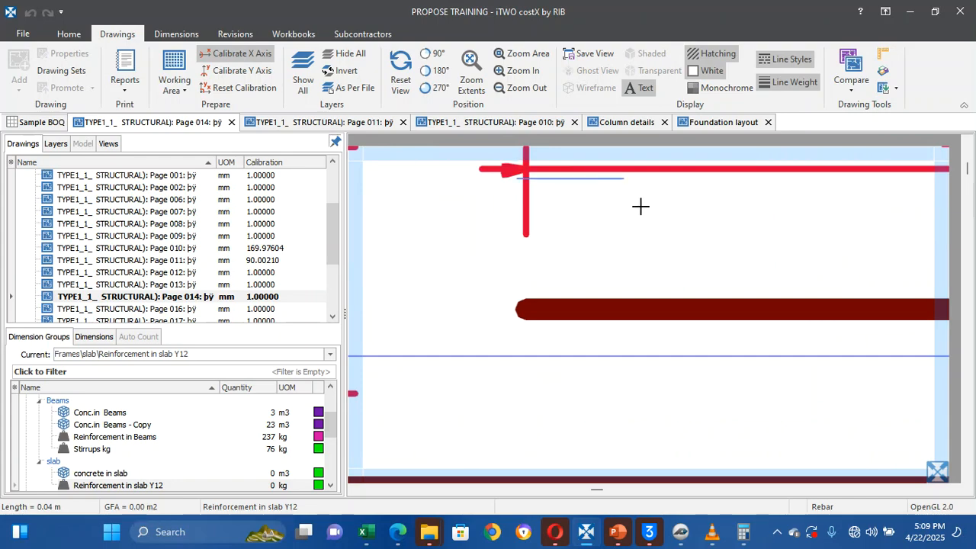
# Pick the right end of the 2070 dimension, set the actual measurement to 2070 mm and apply the calibration to both axes and all dimensions
pyautogui.scroll(-4, 641, 206)
pyautogui.scroll(2, 692, 214)
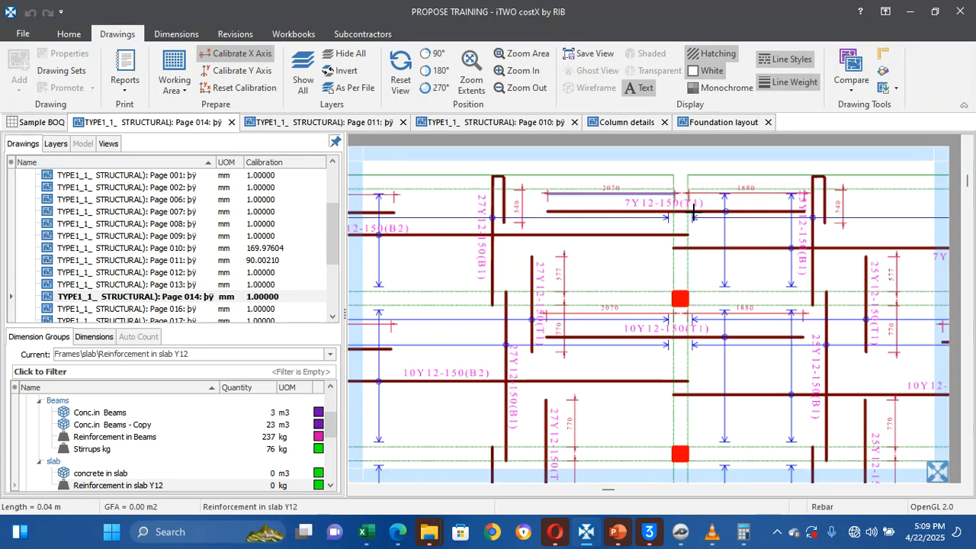
pyautogui.scroll(1, 693, 213)
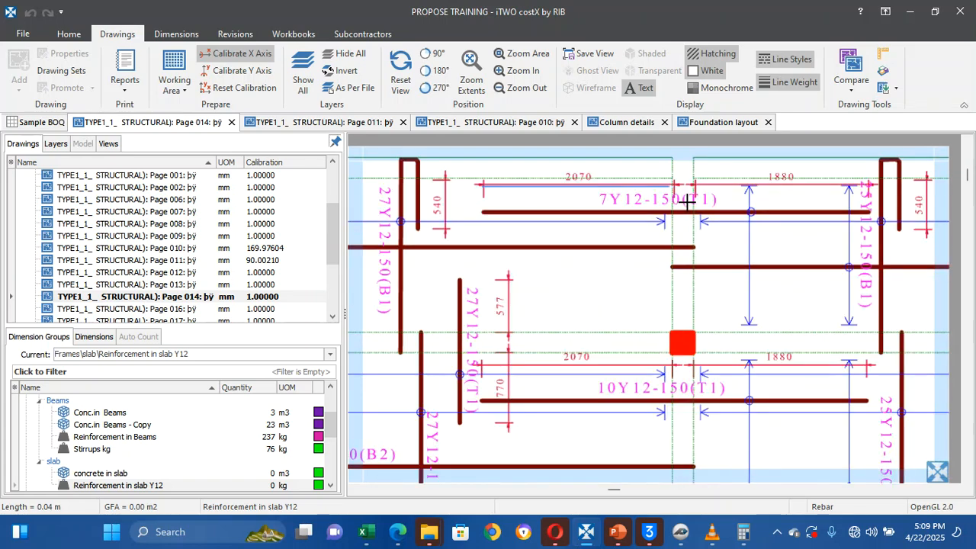
pyautogui.scroll(2, 688, 201)
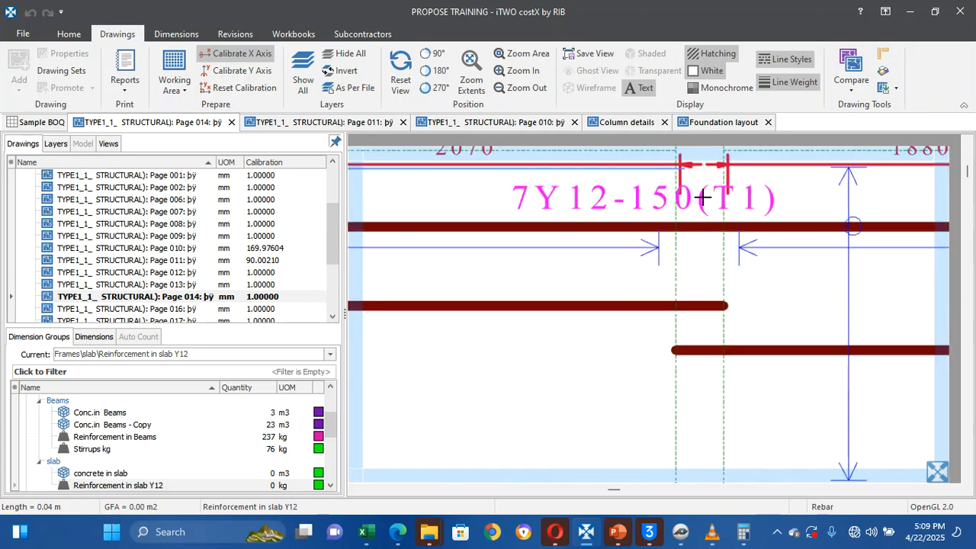
pyautogui.click(692, 189)
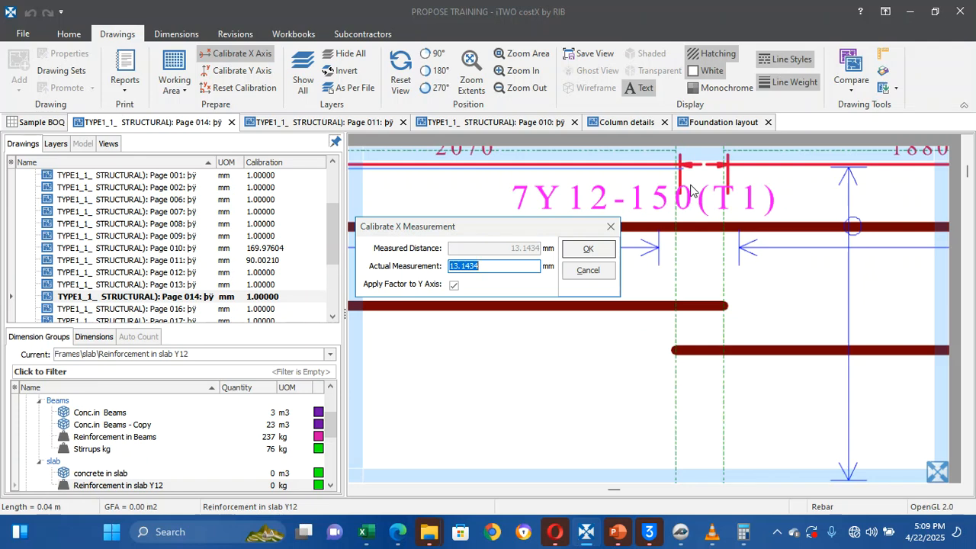
pyautogui.write('2070')
pyautogui.click(588, 249)
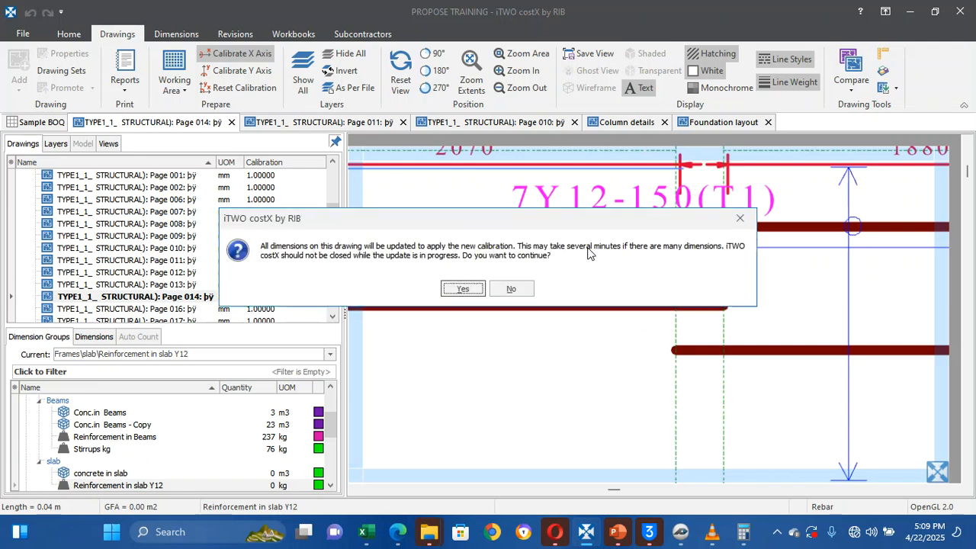
pyautogui.click(460, 293)
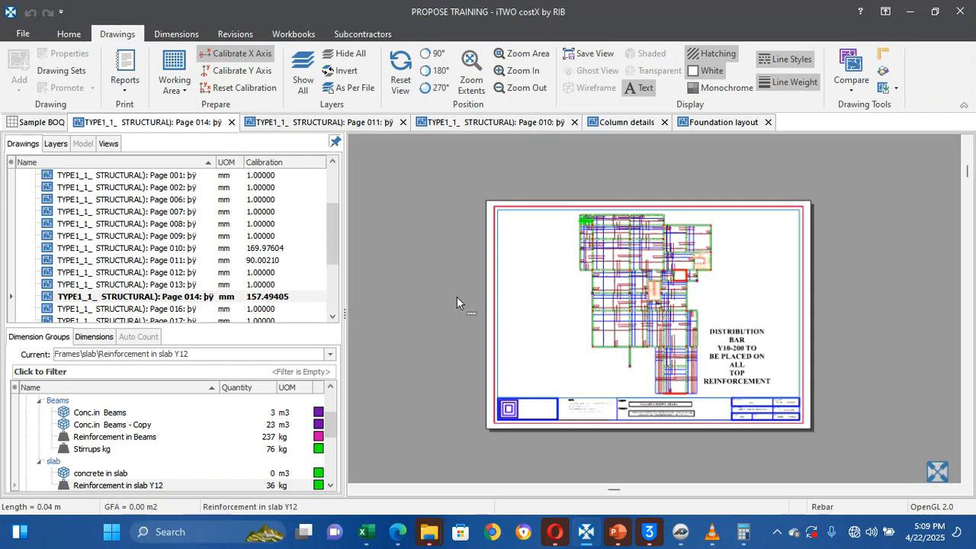
# Inspect the recalculated quantities of the measured 7Y12-150(B2) bar in the slab's corner panel
pyautogui.scroll(5, 456, 297)
pyautogui.scroll(-4, 457, 297)
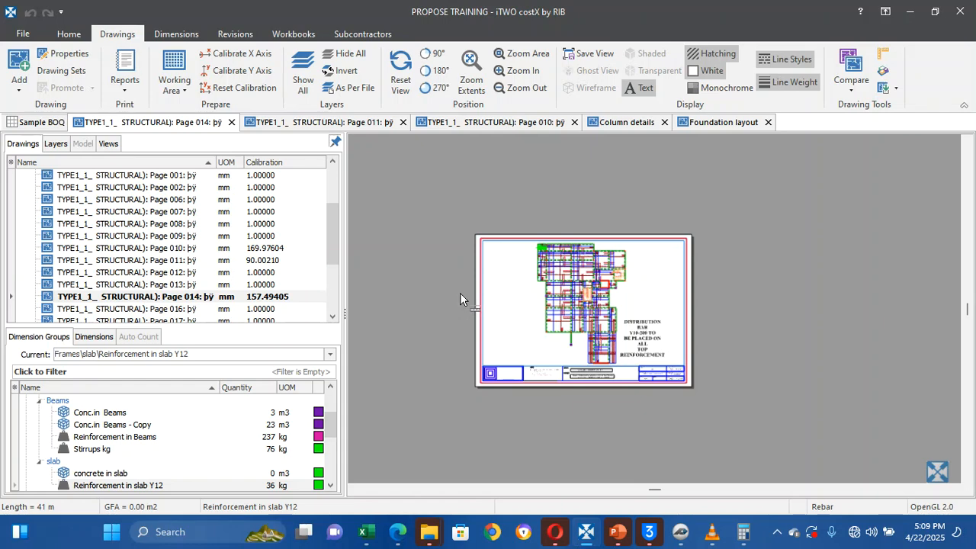
pyautogui.scroll(6, 568, 244)
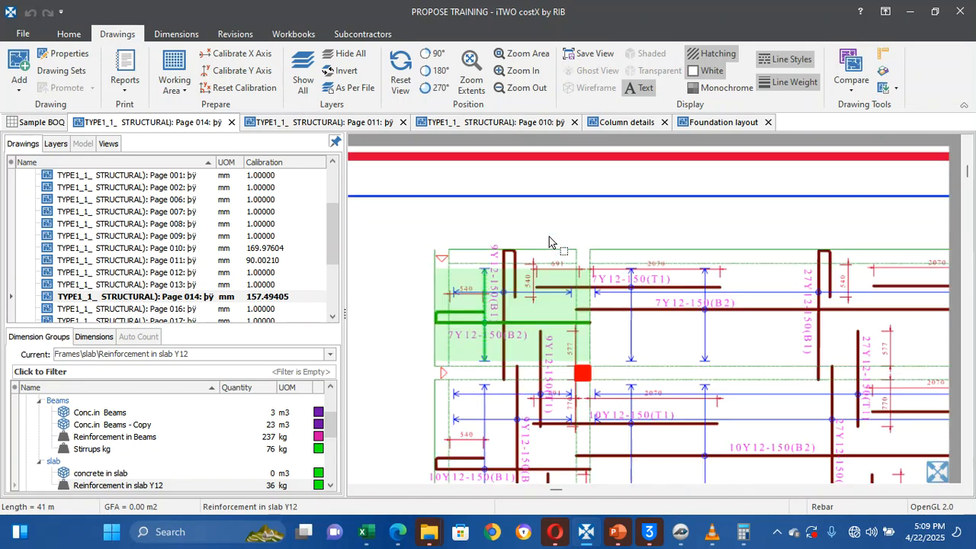
pyautogui.click(472, 337)
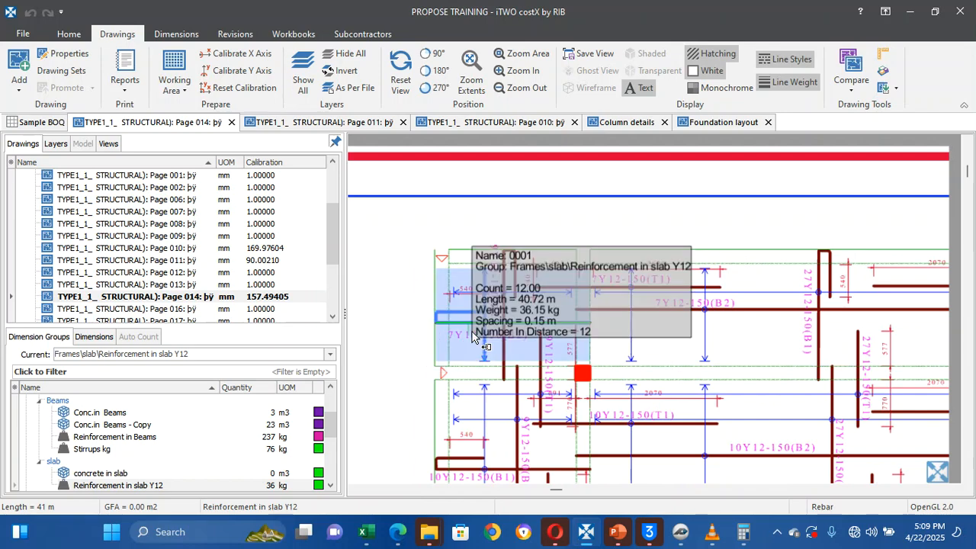
pyautogui.scroll(4, 473, 337)
pyautogui.scroll(-3, 473, 337)
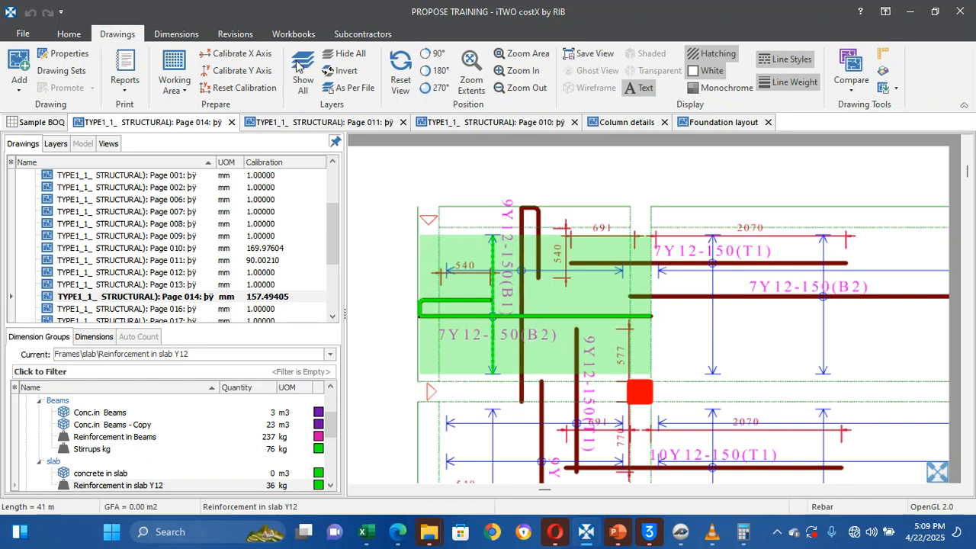
# Open the copy settings for the Reinforcement in slab Y12 dimension group
pyautogui.click(166, 34)
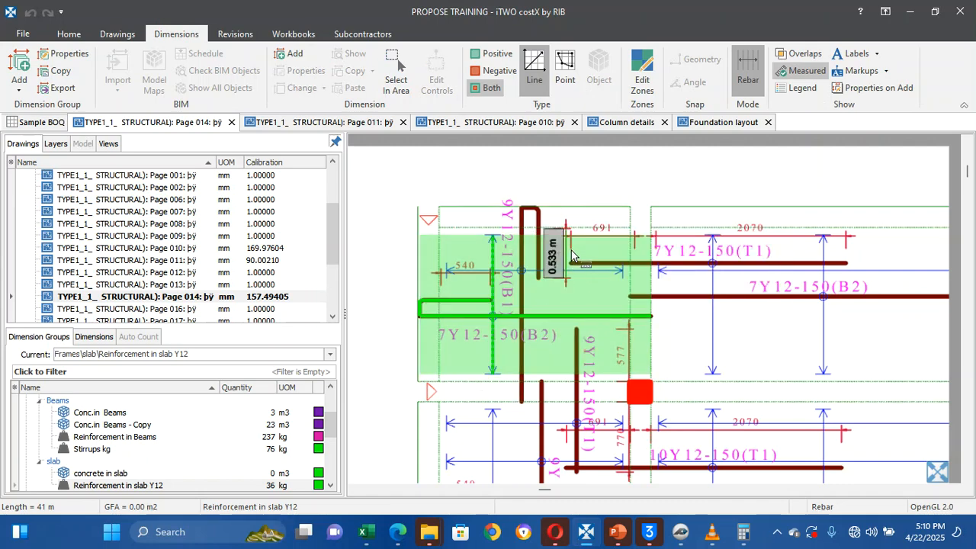
pyautogui.scroll(2, 416, 282)
pyautogui.scroll(-5, 412, 297)
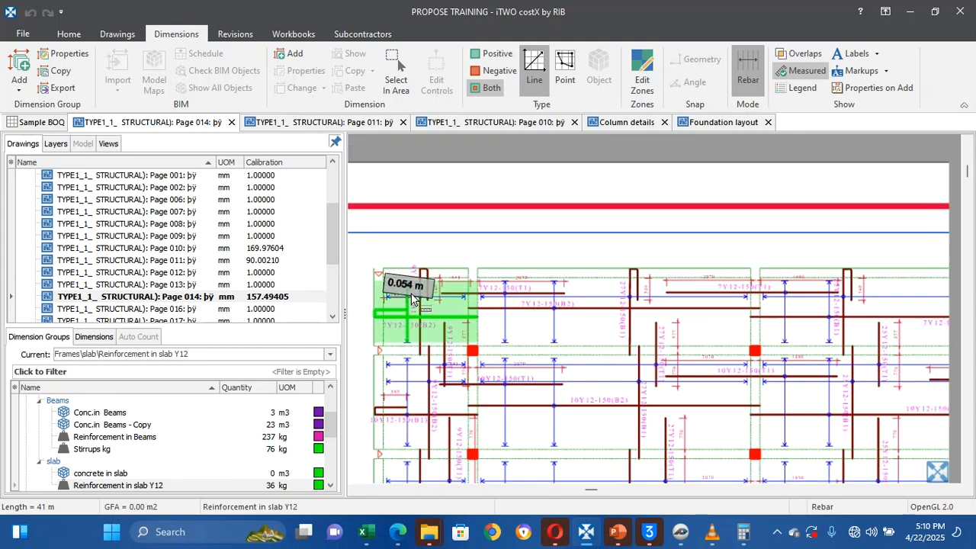
pyautogui.scroll(2, 379, 298)
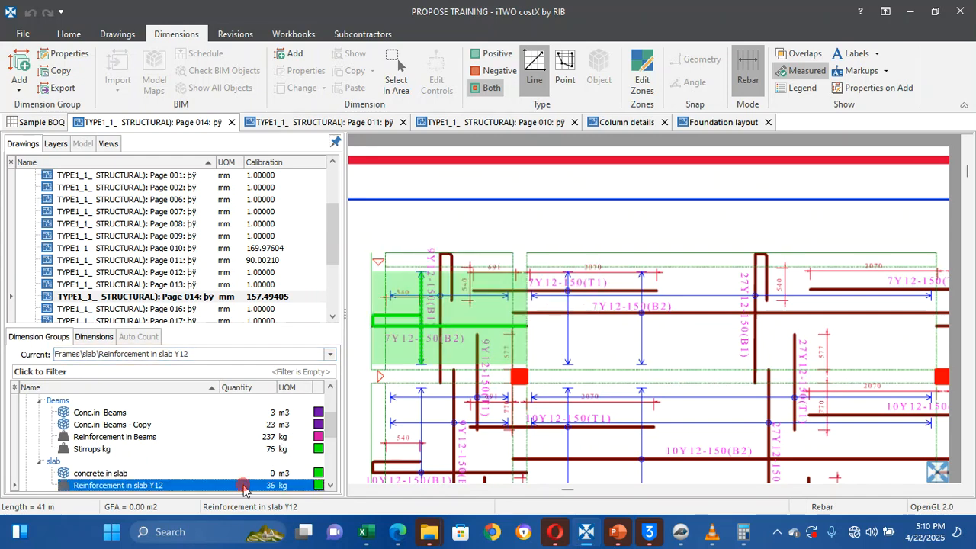
pyautogui.rightClick(243, 486)
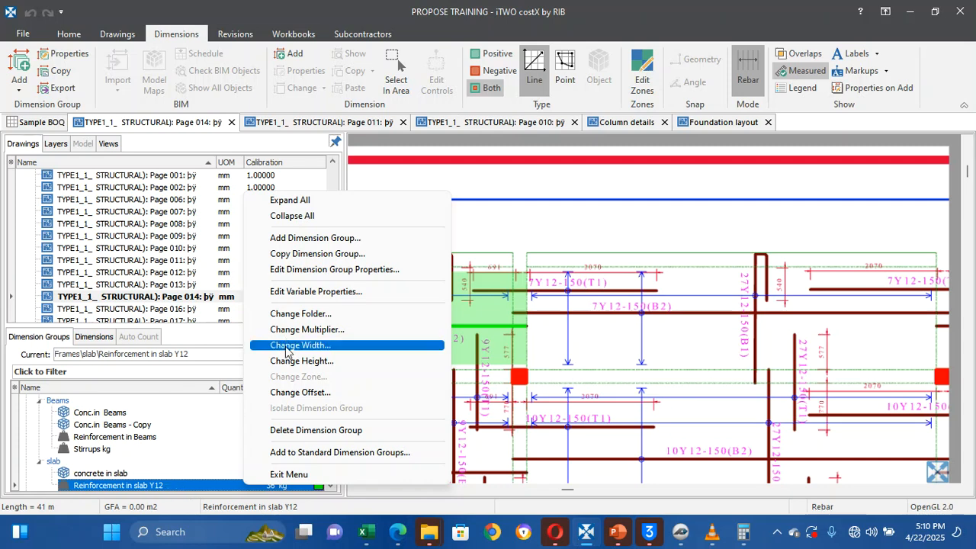
pyautogui.click(305, 253)
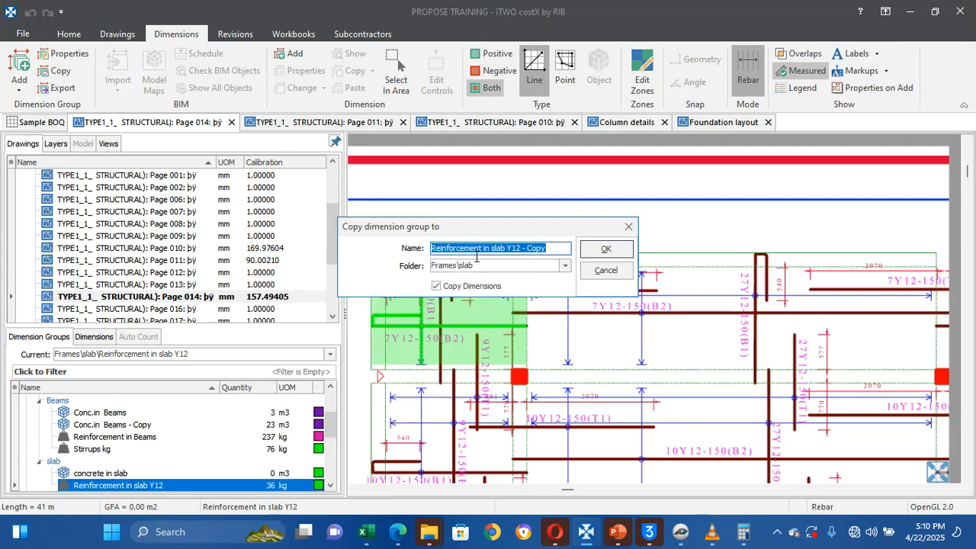
# Try to copy the group without its dimensions under the same name, Reinforcement in slab Y12, in Frames\slab
pyautogui.click(556, 247)
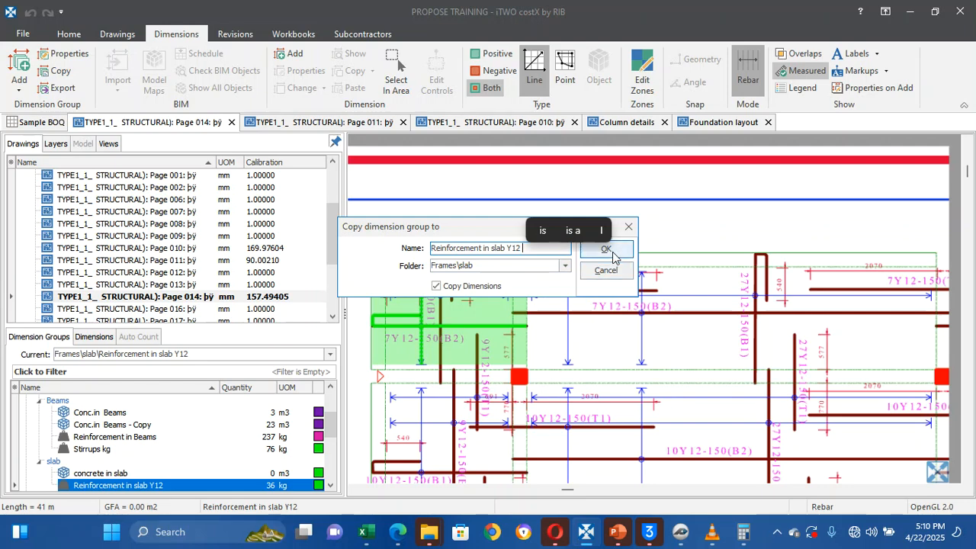
pyautogui.click(471, 286)
pyautogui.click(596, 255)
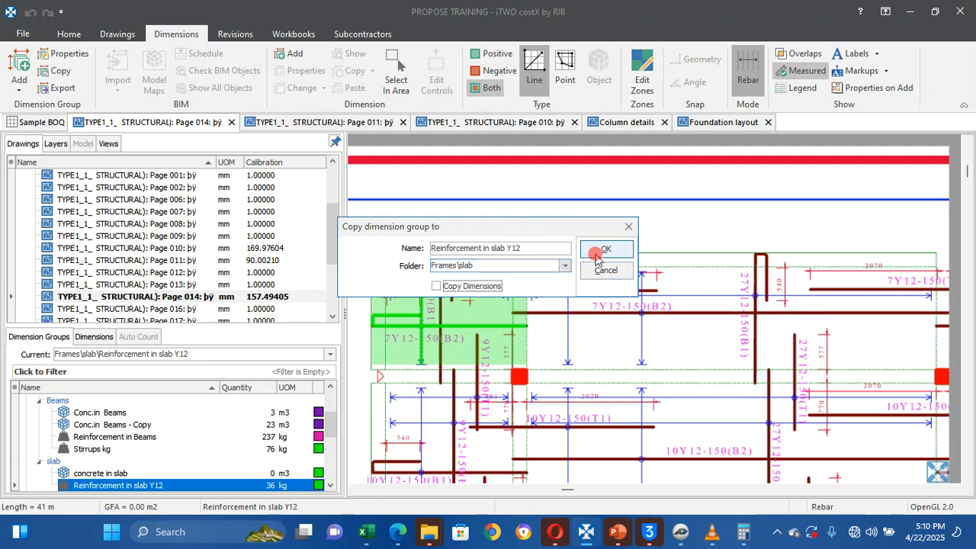
pyautogui.click(502, 285)
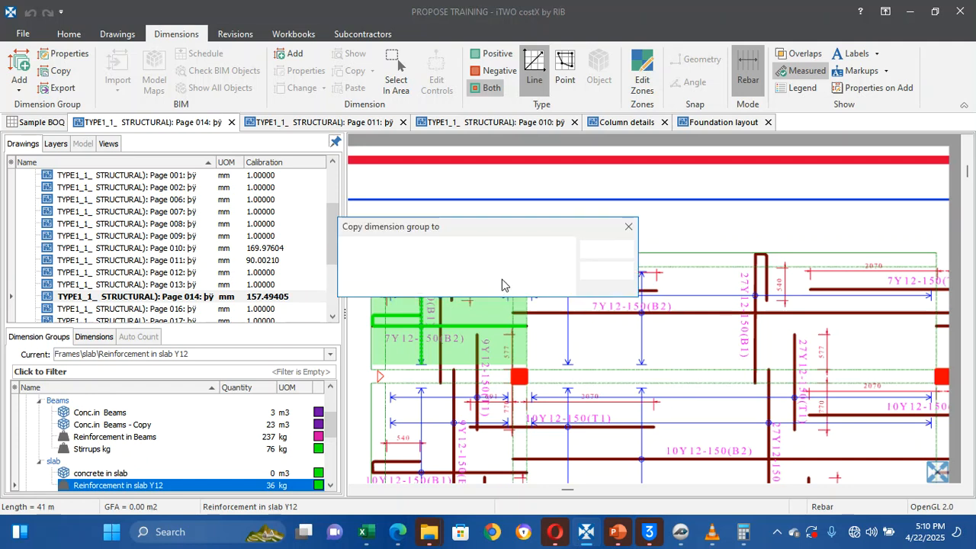
# Name the copied group "Reinforcement in slab Y12 -", exclude the existing dimensions and create it in Frames\slab
pyautogui.click(552, 251)
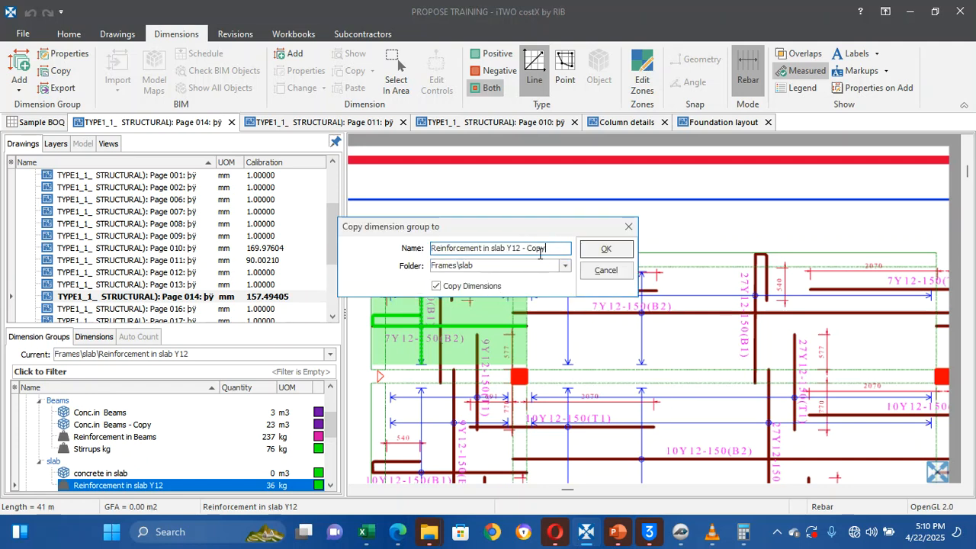
pyautogui.press('BackSpace')
pyautogui.press('BackSpace')
pyautogui.press('BackSpace')
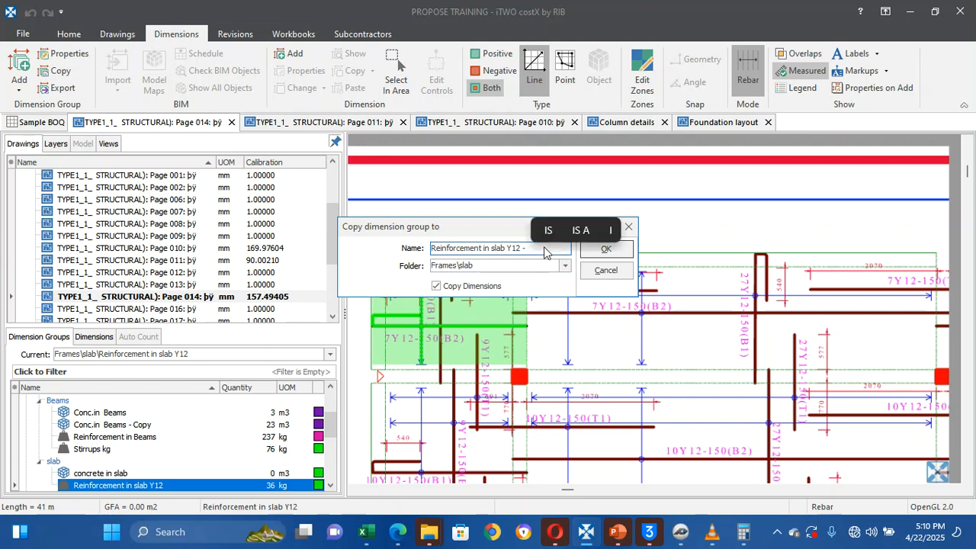
pyautogui.click(620, 250)
pyautogui.click(620, 250)
pyautogui.click(620, 251)
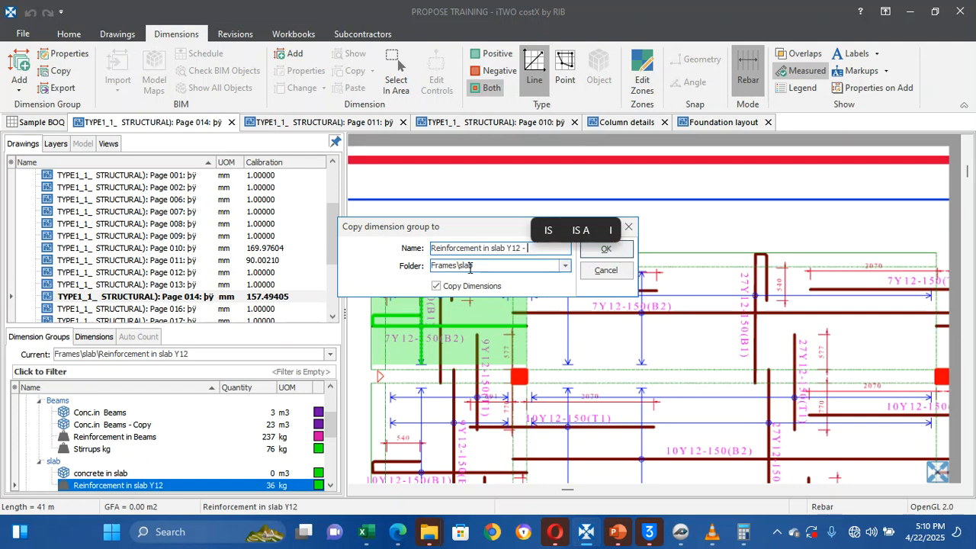
pyautogui.click(436, 285)
pyautogui.click(600, 250)
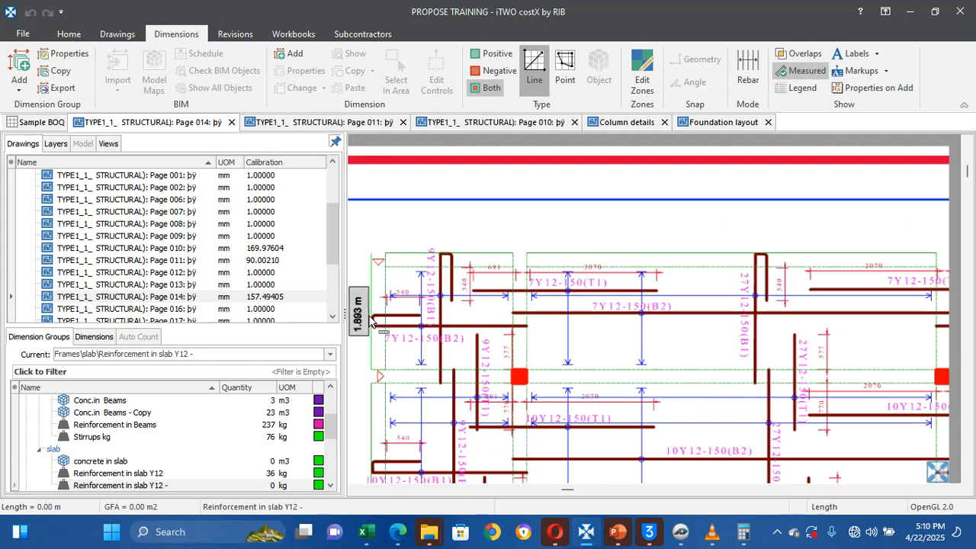
pyautogui.scroll(5, 370, 321)
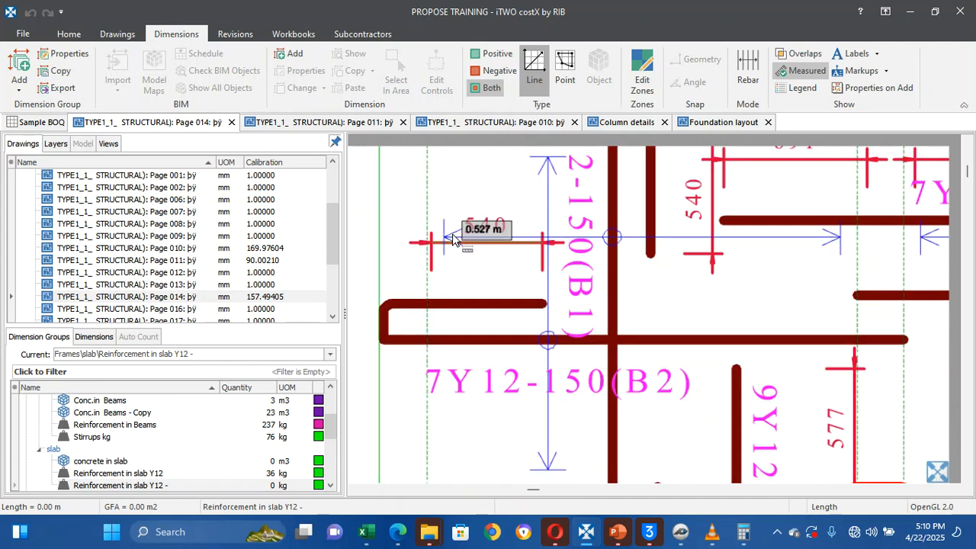
pyautogui.click(649, 235)
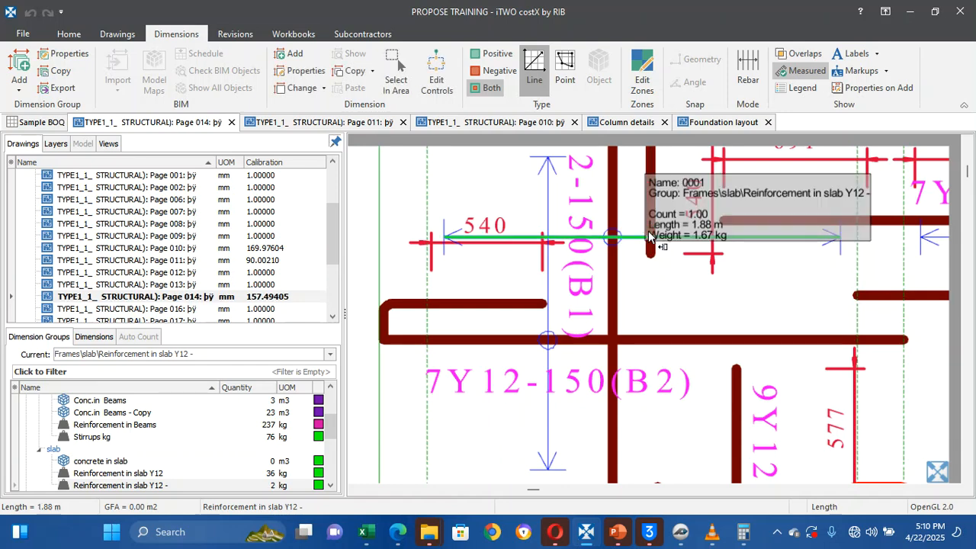
pyautogui.scroll(-5, 649, 236)
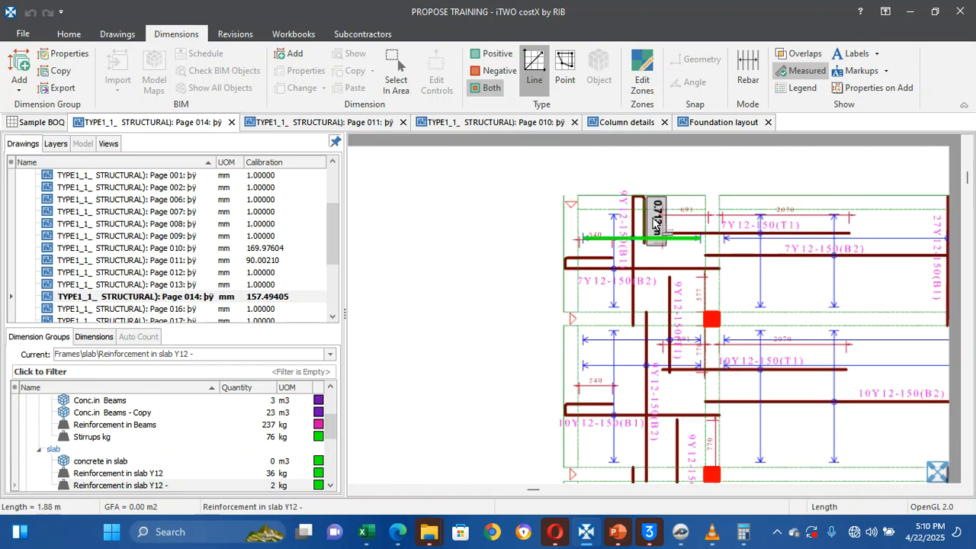
pyautogui.click(654, 225)
pyautogui.scroll(5, 637, 199)
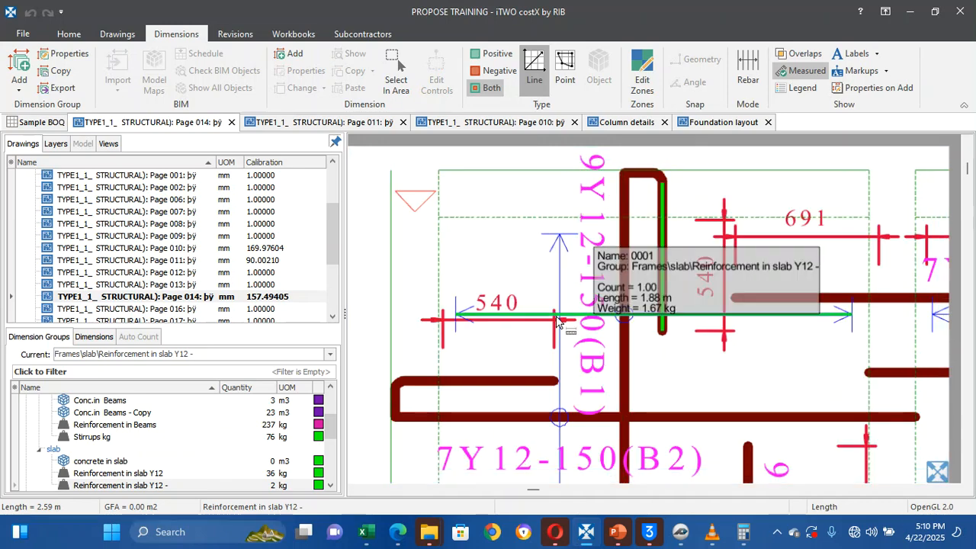
pyautogui.scroll(5, 533, 323)
pyautogui.scroll(-5, 533, 323)
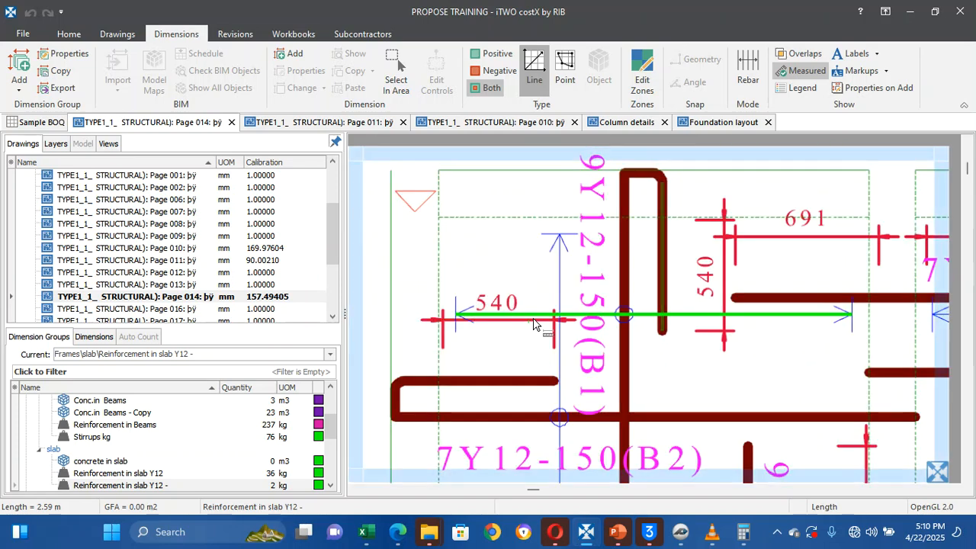
# In Rebar mode, measure the hooked 9Y12-150(B1) bar in the slab's corner panel across its distribution line at 150 mm spacing
pyautogui.click(747, 73)
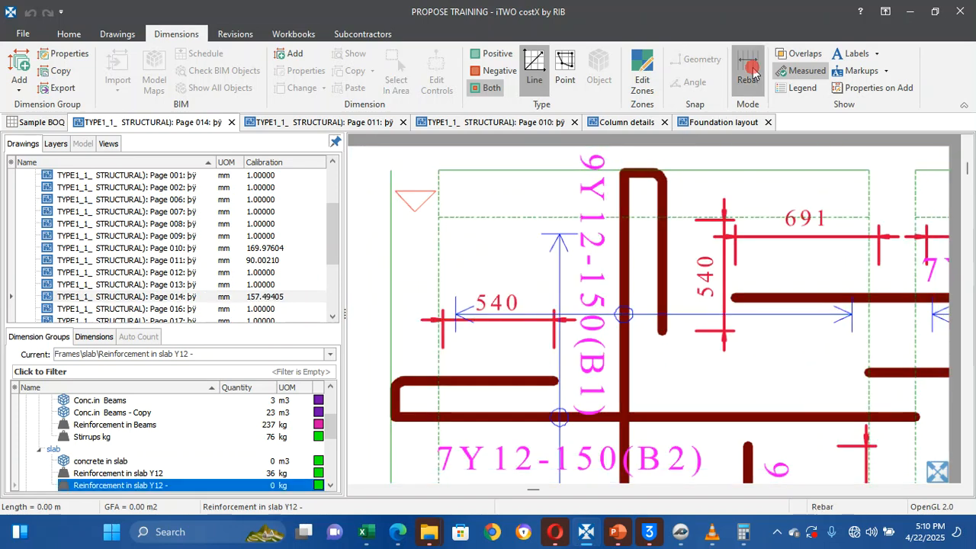
pyautogui.click(649, 313)
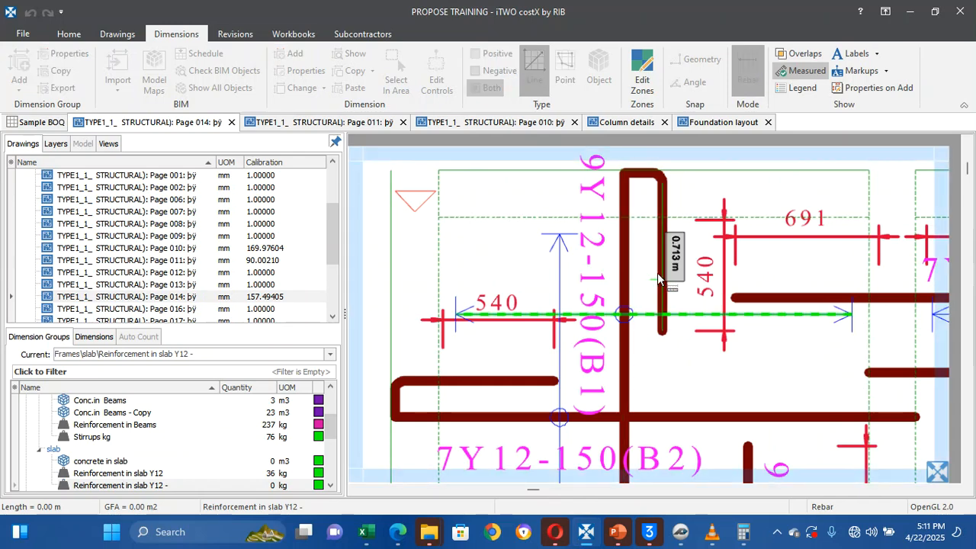
pyautogui.click(656, 184)
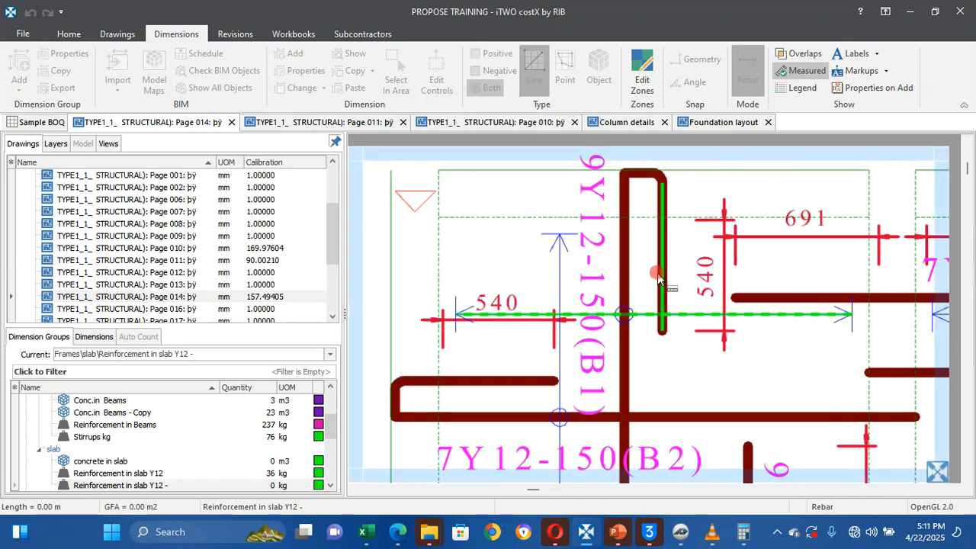
pyautogui.click(628, 180)
pyautogui.click(639, 357)
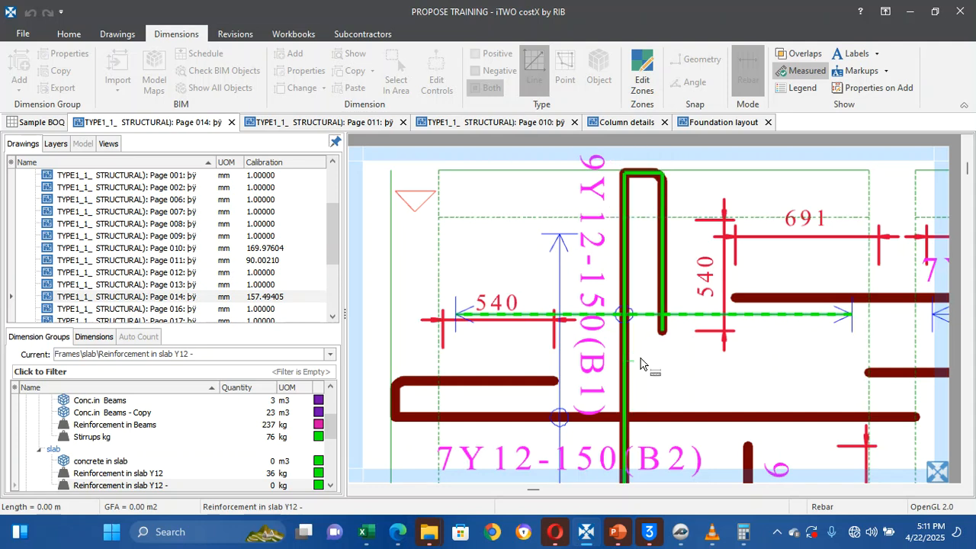
pyautogui.rightClick(641, 364)
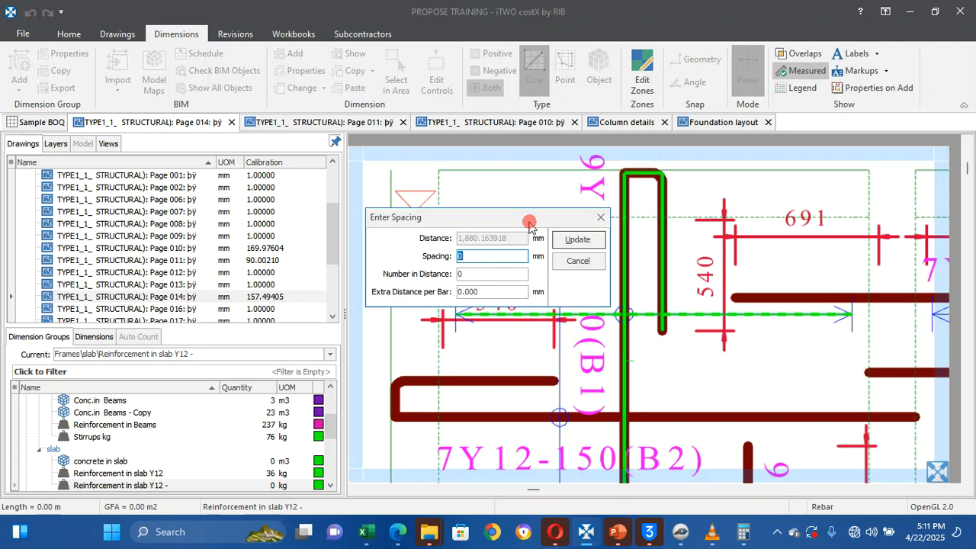
pyautogui.moveTo(530, 223); pyautogui.dragTo(530, 274)
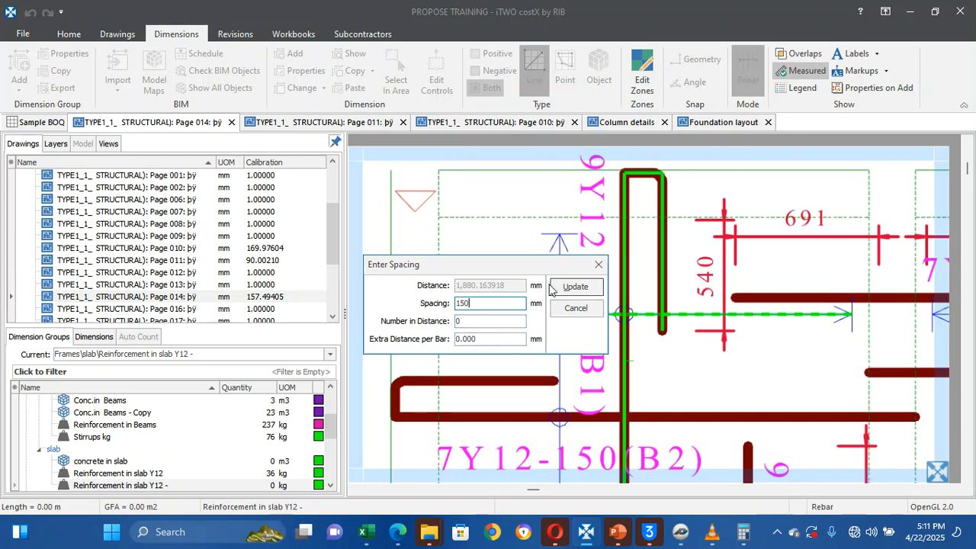
pyautogui.click(576, 287)
# Pick the distribution line of the 7Y12-150(T1) bar beside the corner panel and turn on Properties on Add
pyautogui.scroll(-3, 543, 363)
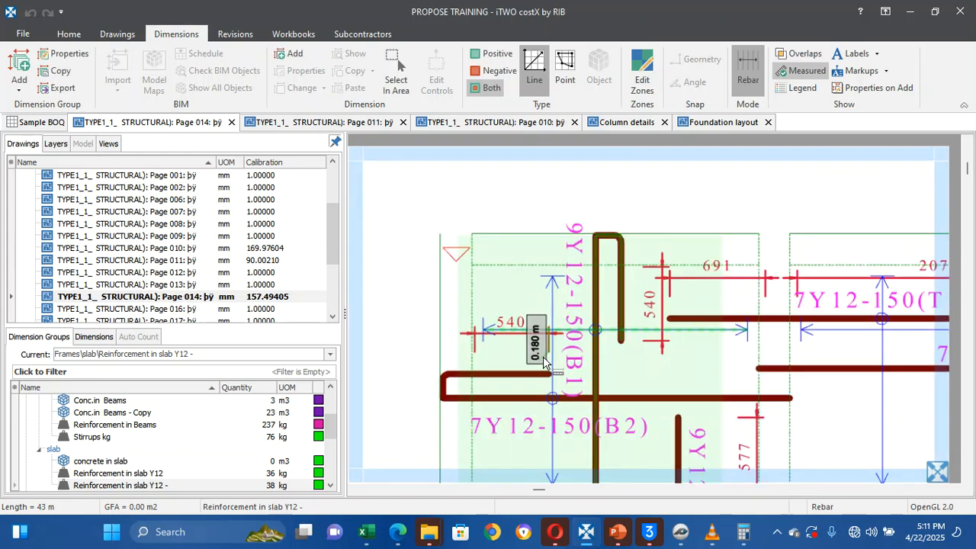
pyautogui.press('Down')
pyautogui.press('Down')
pyautogui.press('Down')
pyautogui.press('Down')
pyautogui.press('Down')
pyautogui.press('Down')
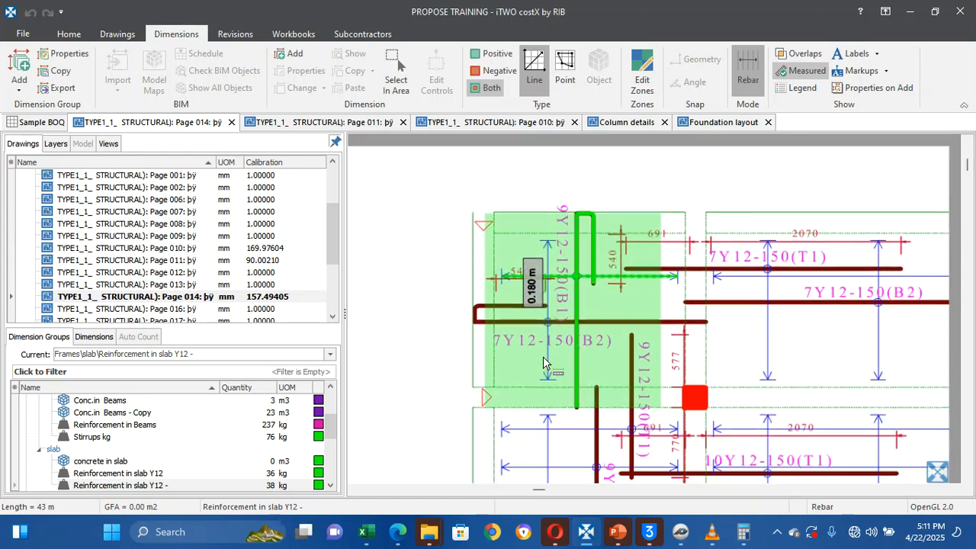
pyautogui.press('Right')
pyautogui.press('Right')
pyautogui.press('Right')
pyautogui.press('Right')
pyautogui.press('Right')
pyautogui.press('Right')
pyautogui.press('Right')
pyautogui.press('Right')
pyautogui.press('Right')
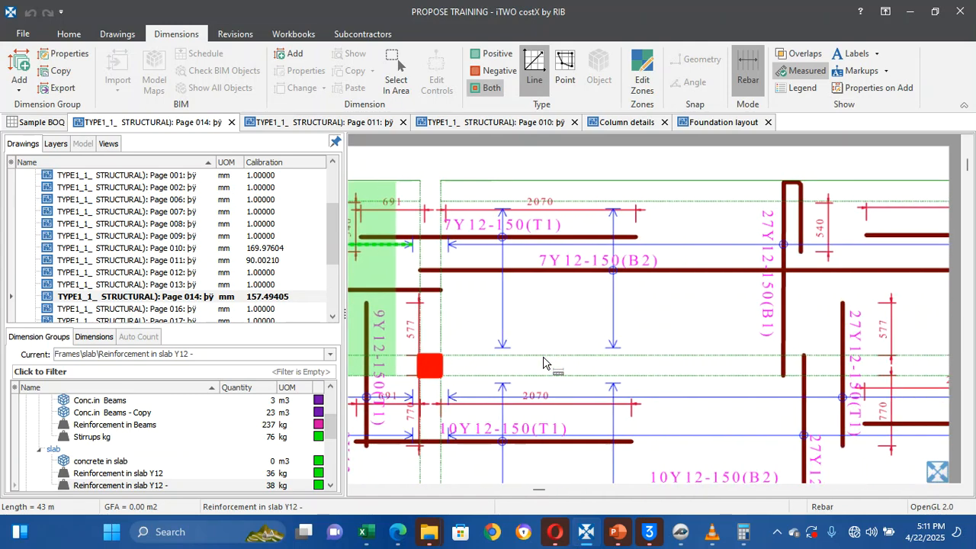
pyautogui.click(510, 297)
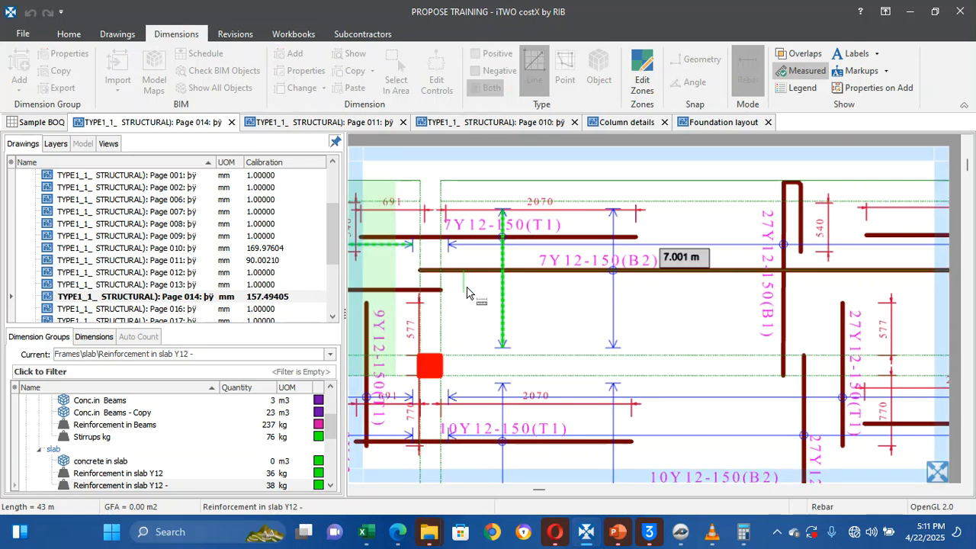
pyautogui.scroll(-2, 468, 292)
pyautogui.scroll(3, 467, 292)
pyautogui.scroll(-3, 467, 292)
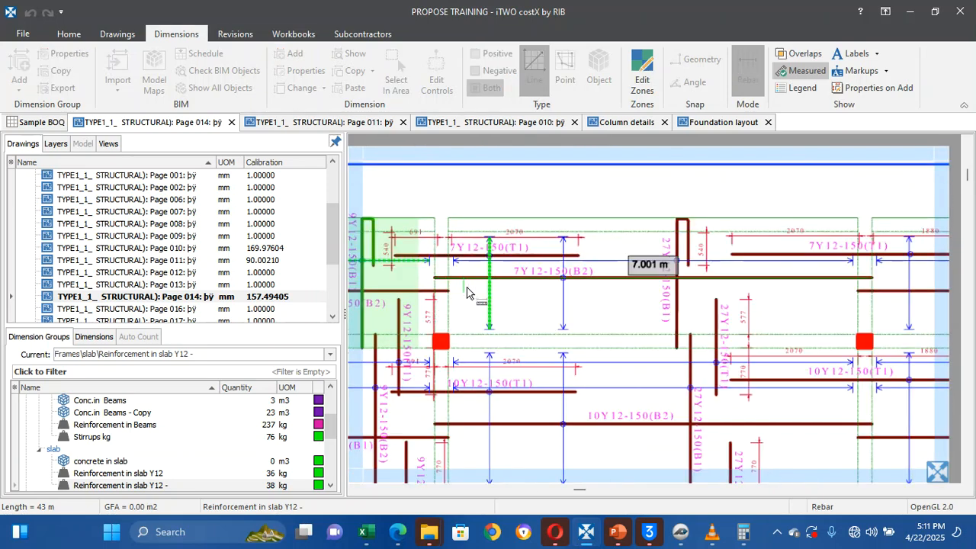
pyautogui.press('Left')
pyautogui.press('Left')
pyautogui.press('Left')
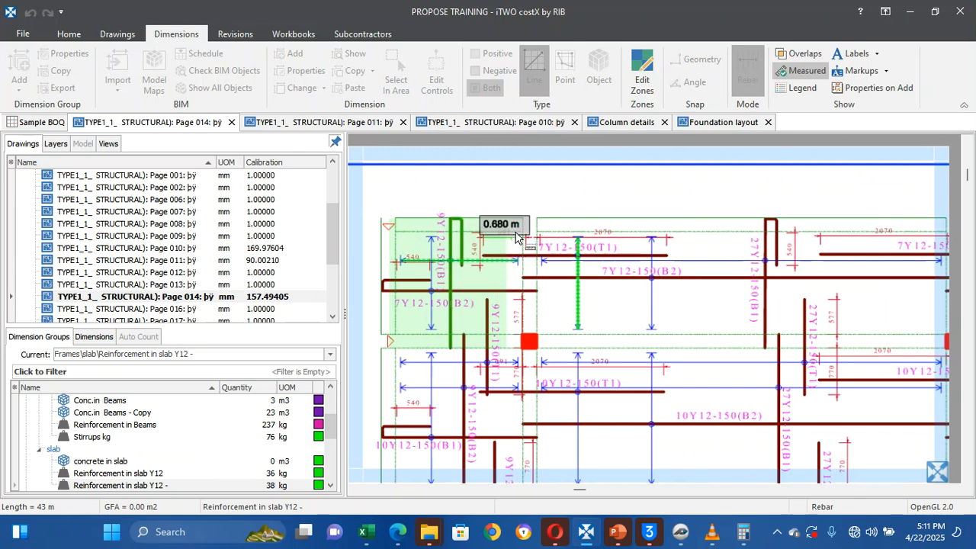
pyautogui.scroll(1, 556, 252)
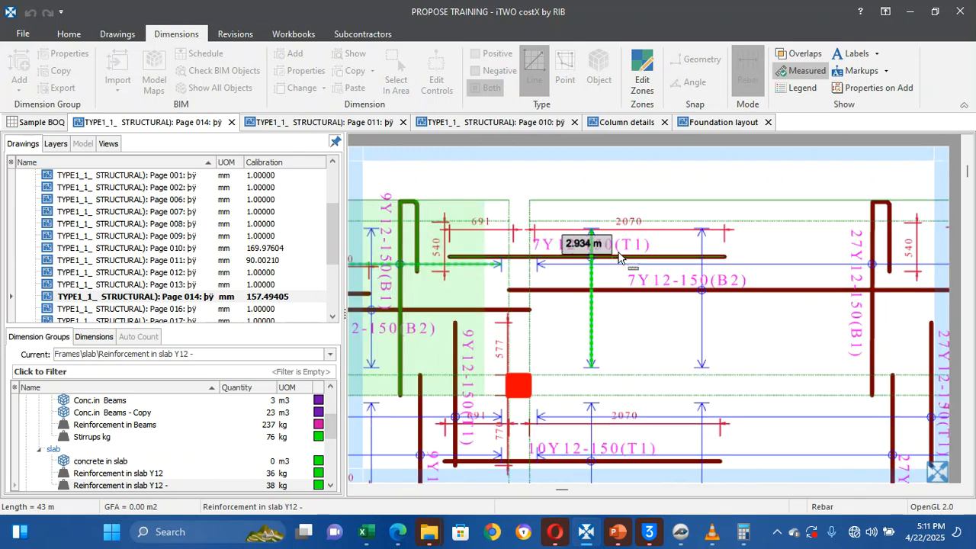
pyautogui.click(852, 89)
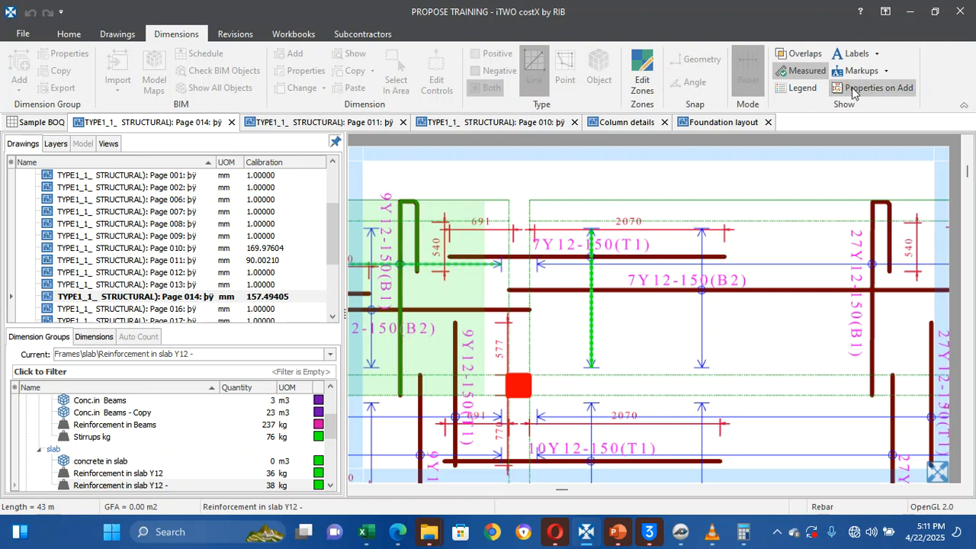
# Measure the 7Y12-150(T1) bar at 150 mm spacing with a bar diameter of 12 mm
pyautogui.click(564, 257)
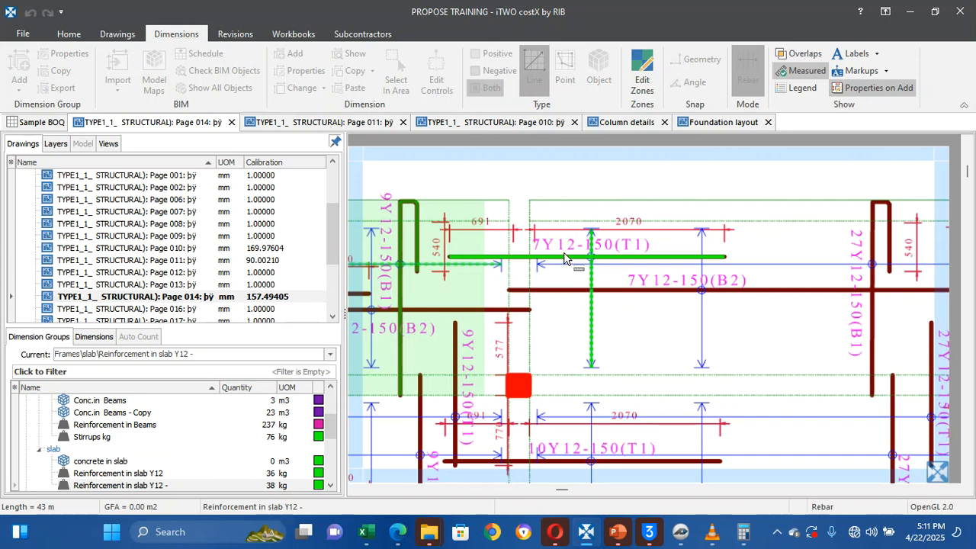
pyautogui.click(646, 283)
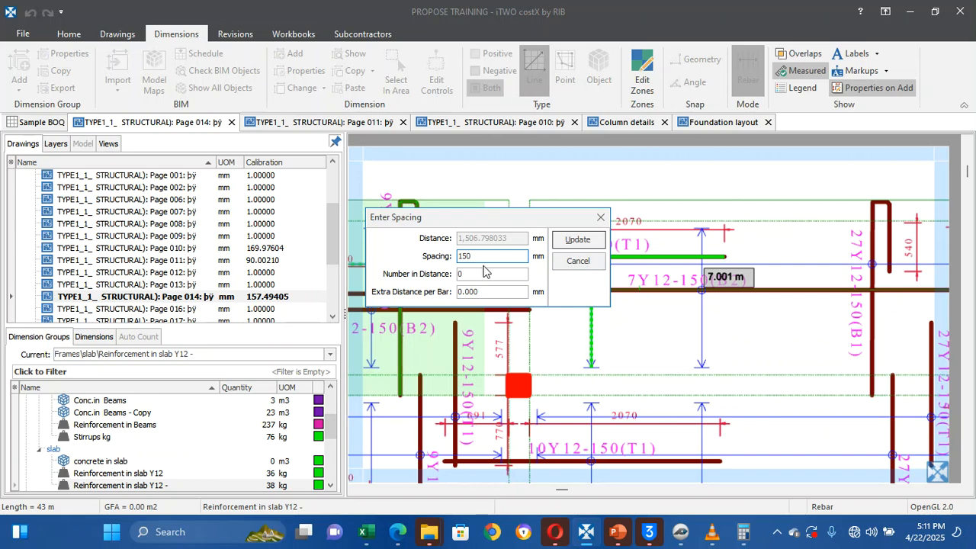
pyautogui.click(577, 242)
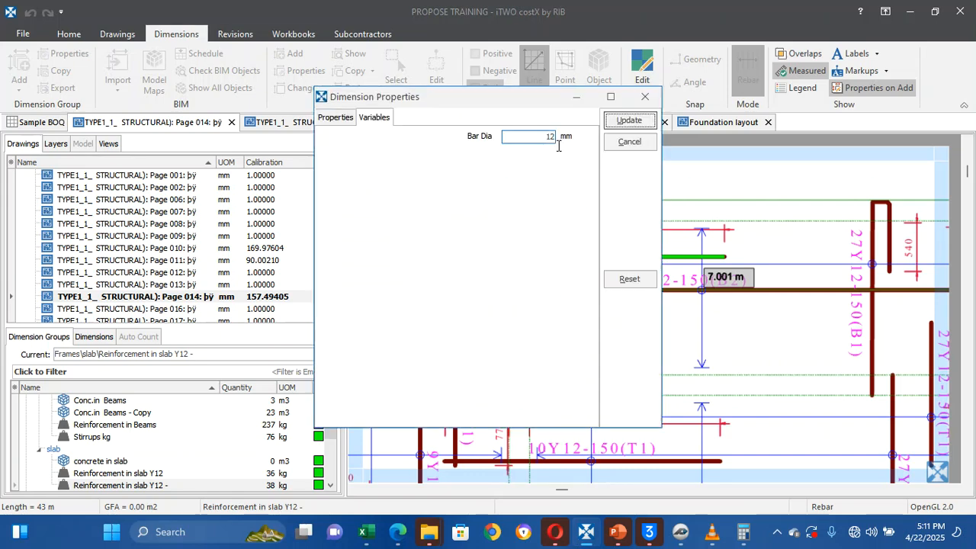
pyautogui.click(636, 124)
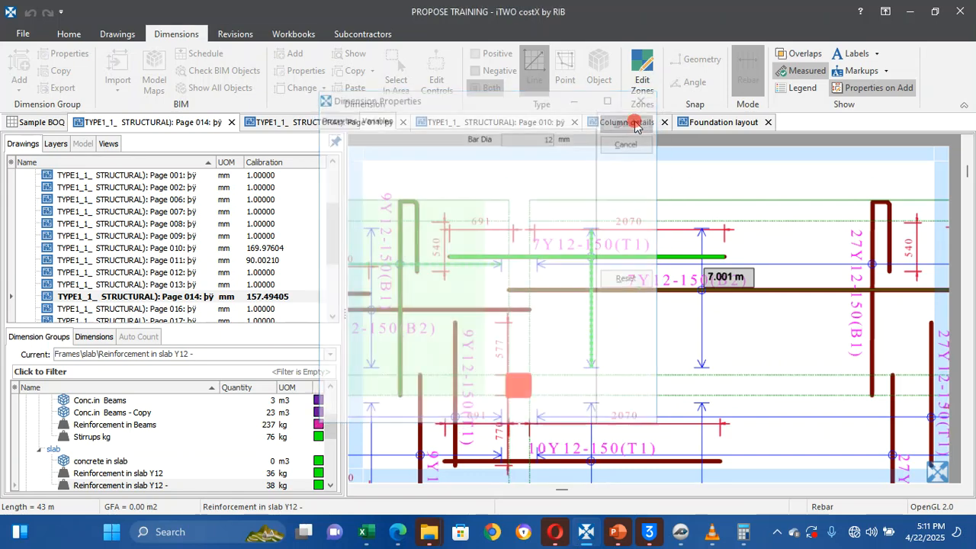
# Delete the Reinforcement in slab Y12 - dimension group together with its measured bars
pyautogui.scroll(-3, 598, 381)
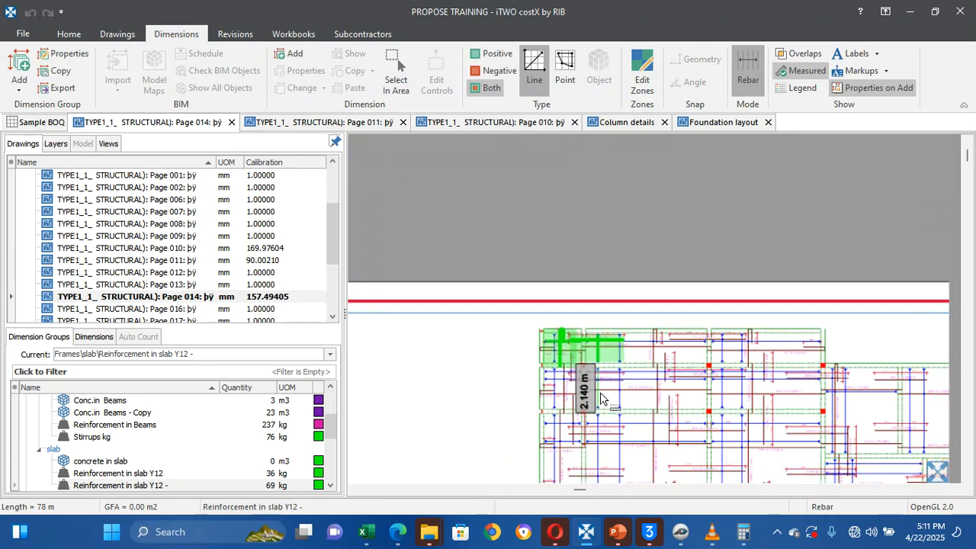
pyautogui.scroll(3, 610, 389)
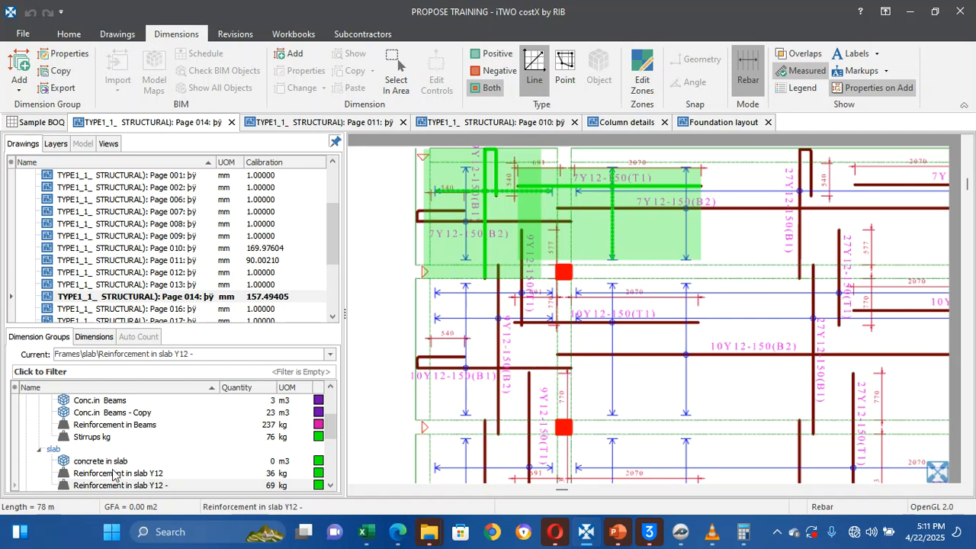
pyautogui.moveTo(160, 486)
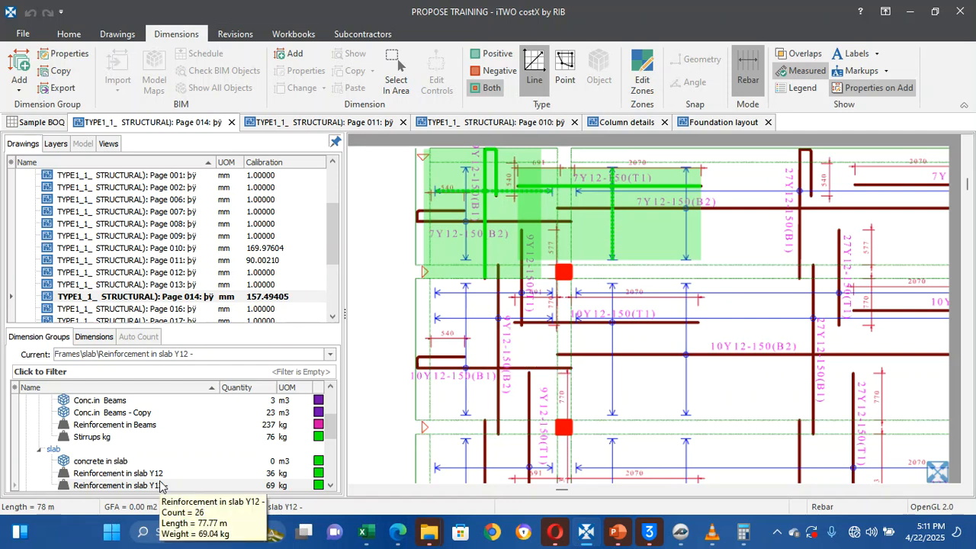
pyautogui.rightClick(160, 485)
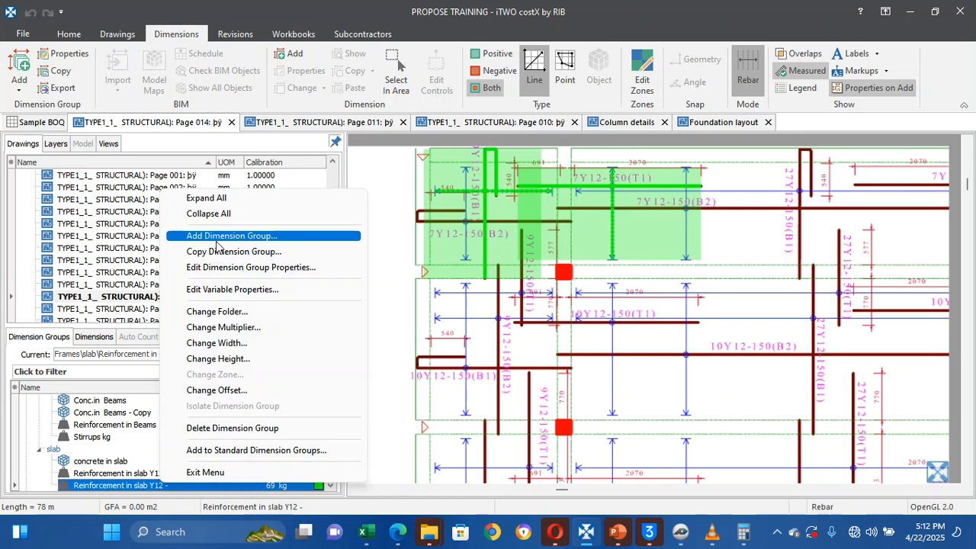
pyautogui.click(228, 428)
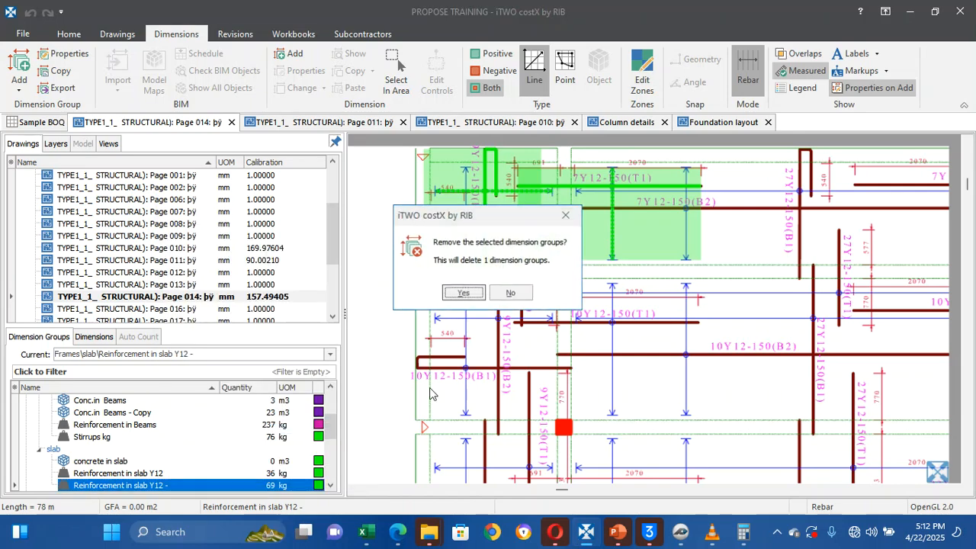
pyautogui.click(463, 294)
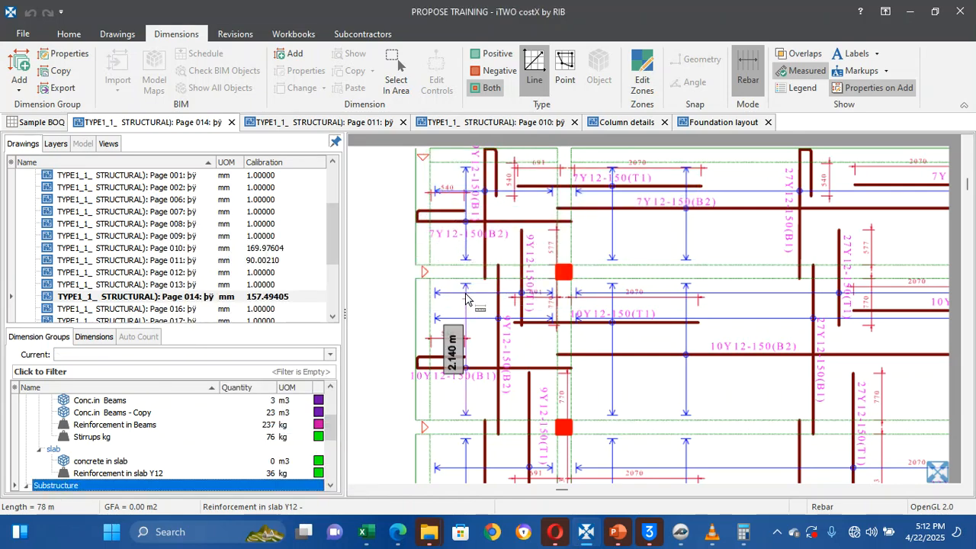
# Make Reinforcement in slab Y12 under Frames\slab the current dimension group and switch measuring to Rebar mode
pyautogui.click(229, 472)
pyautogui.scroll(3, 493, 196)
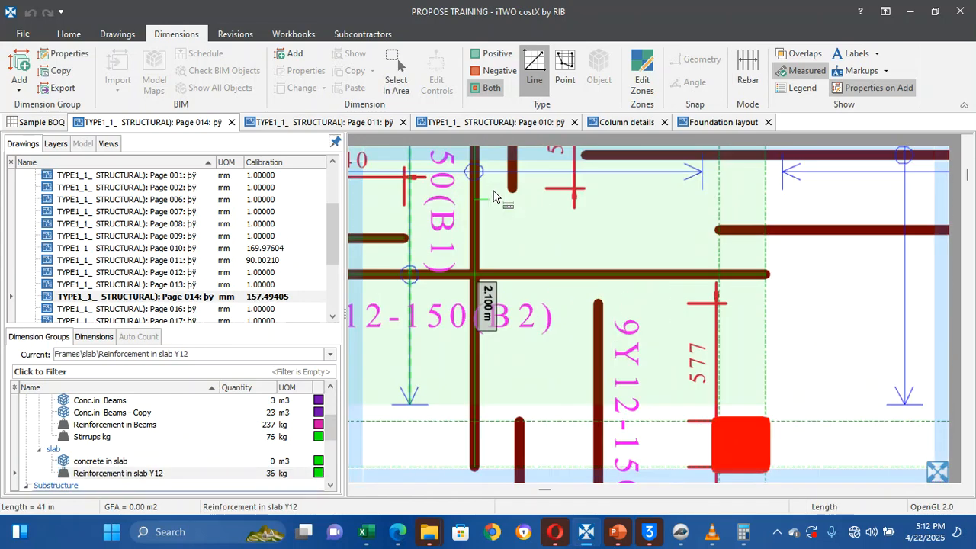
pyautogui.scroll(-4, 495, 194)
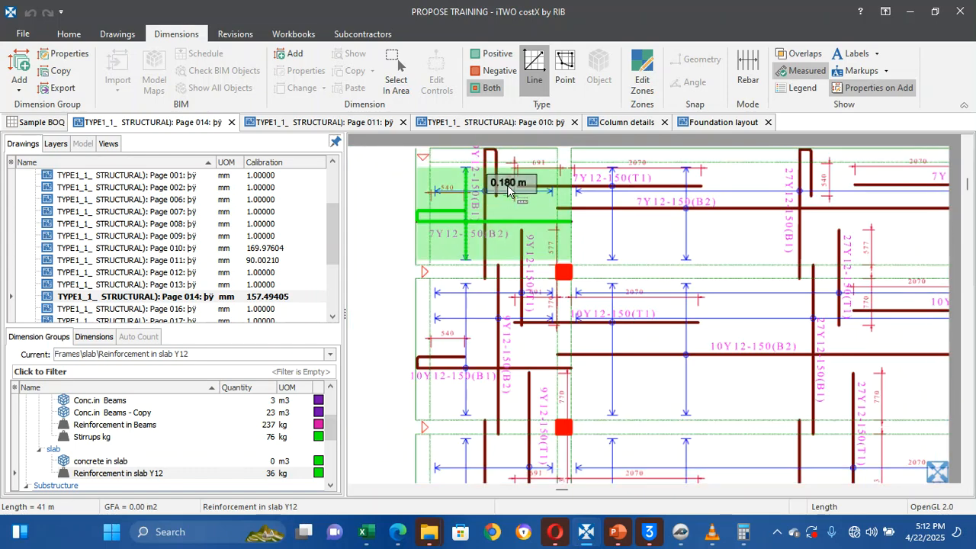
pyautogui.click(747, 70)
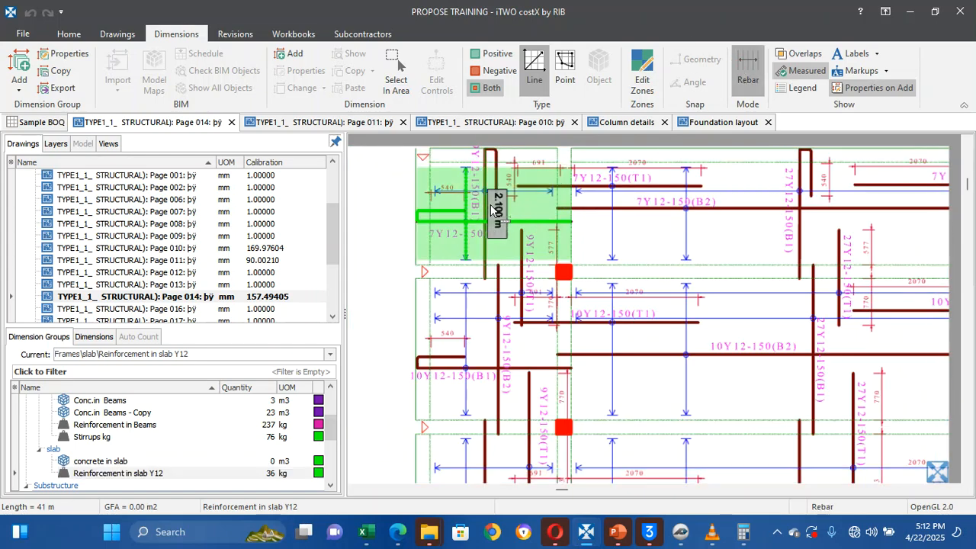
pyautogui.click(506, 228)
pyautogui.scroll(4, 507, 228)
pyautogui.scroll(-4, 508, 228)
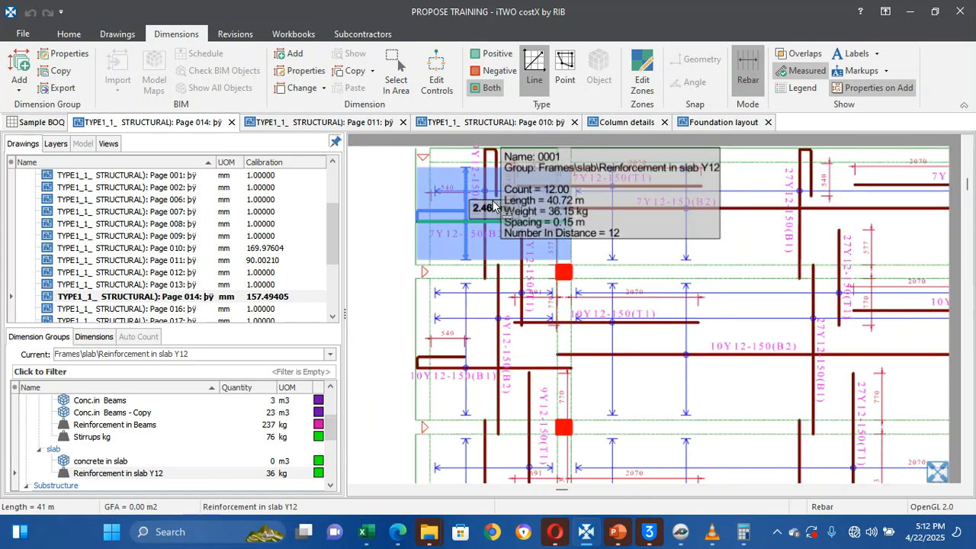
pyautogui.press('Escape')
# Measure the corner panel's hooked 9Y12-150(B1) bar at 150 mm spacing with a 12 mm bar diameter, and turn off Properties on Add
pyautogui.scroll(3, 495, 191)
pyautogui.click(558, 186)
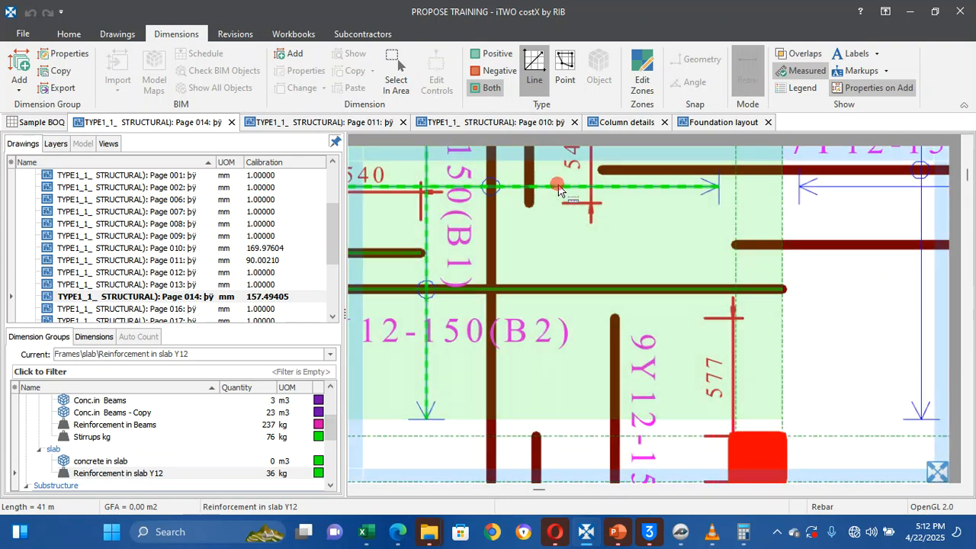
pyautogui.scroll(-3, 545, 190)
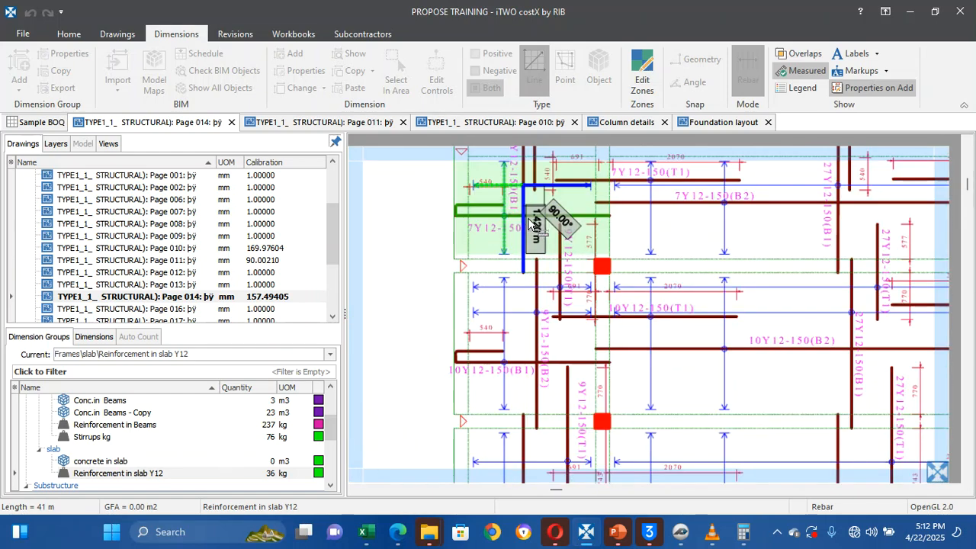
pyautogui.rightClick(529, 221)
pyautogui.click(526, 196)
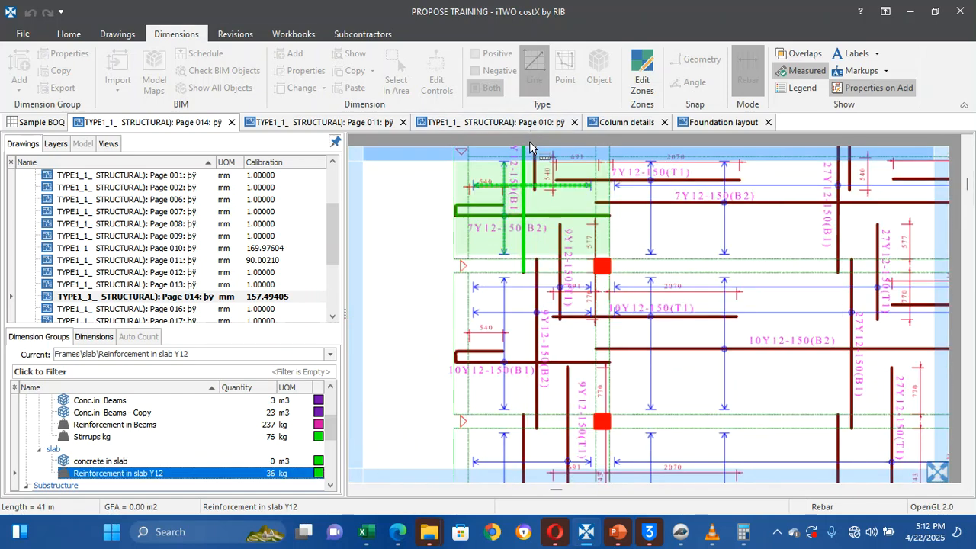
pyautogui.moveTo(530, 147)
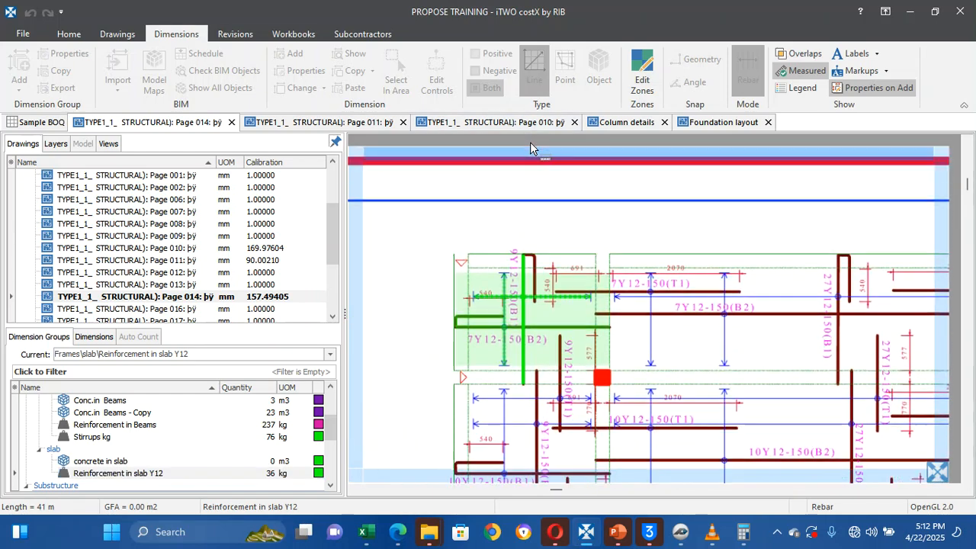
pyautogui.click(533, 253)
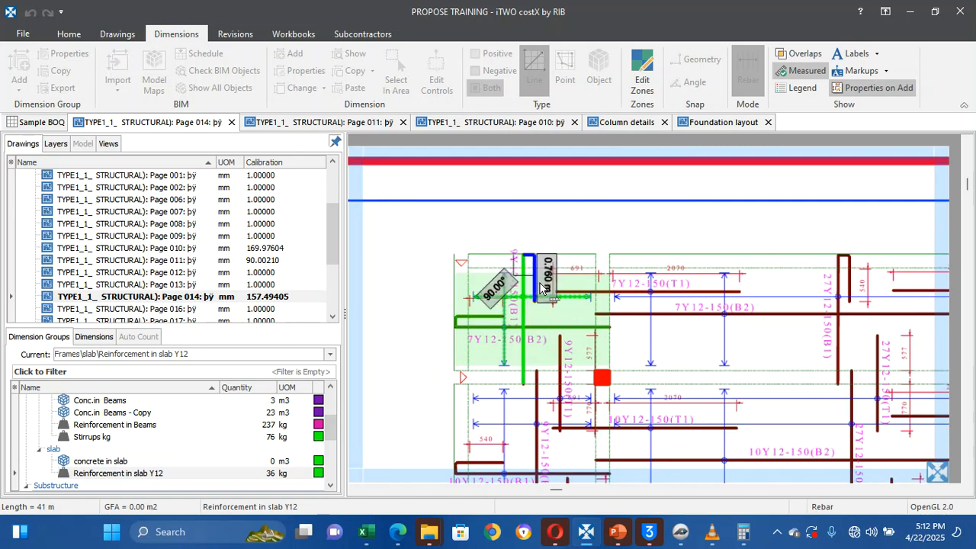
pyautogui.click(539, 285)
pyautogui.doubleClick(539, 285)
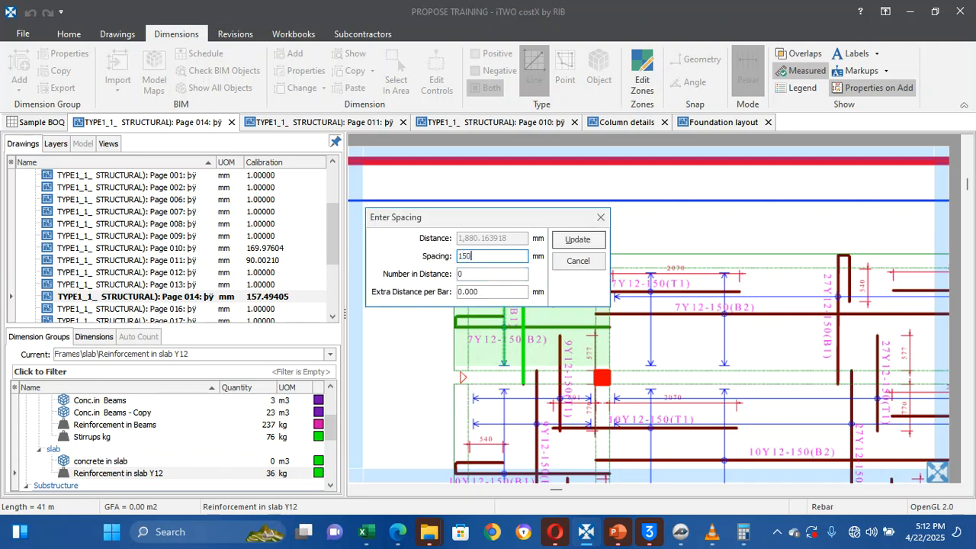
pyautogui.click(573, 241)
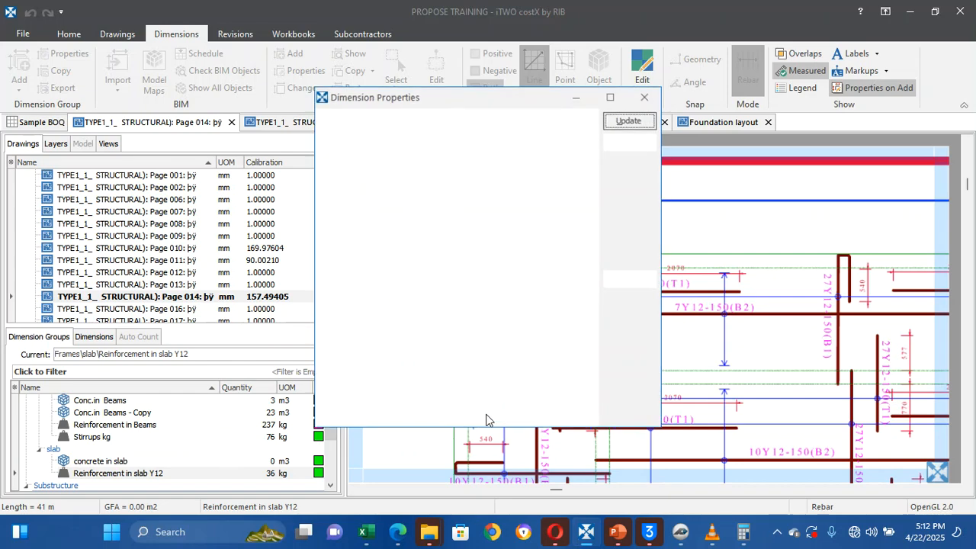
pyautogui.click(619, 120)
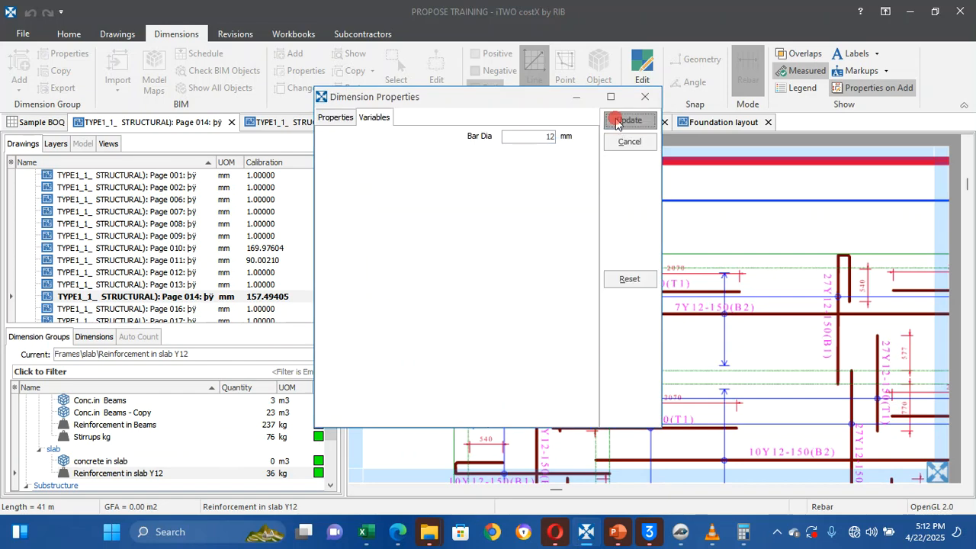
pyautogui.click(850, 91)
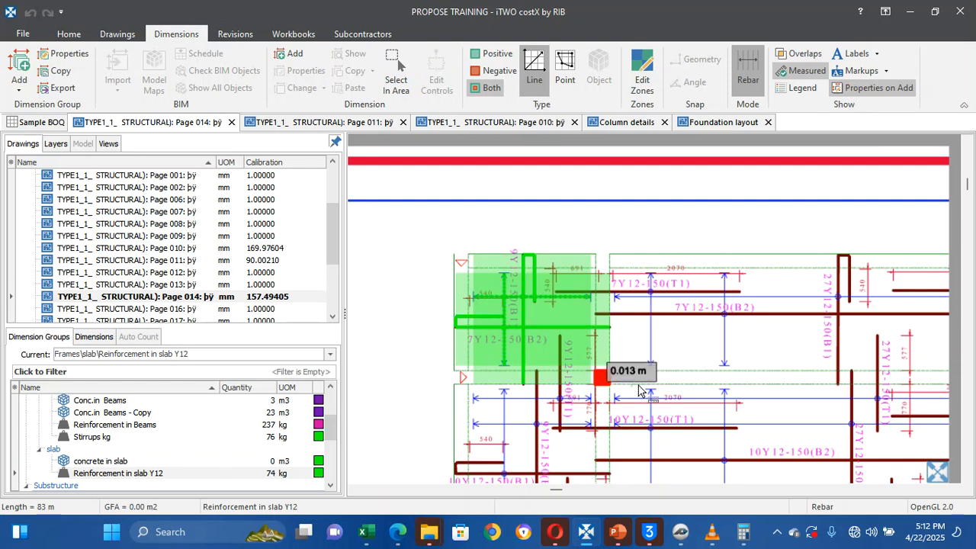
# Examine the unmeasured bars below the corner panel, following the 9Y12 bars and their distribution lines down the slab's edge strip
pyautogui.scroll(-5, 593, 476)
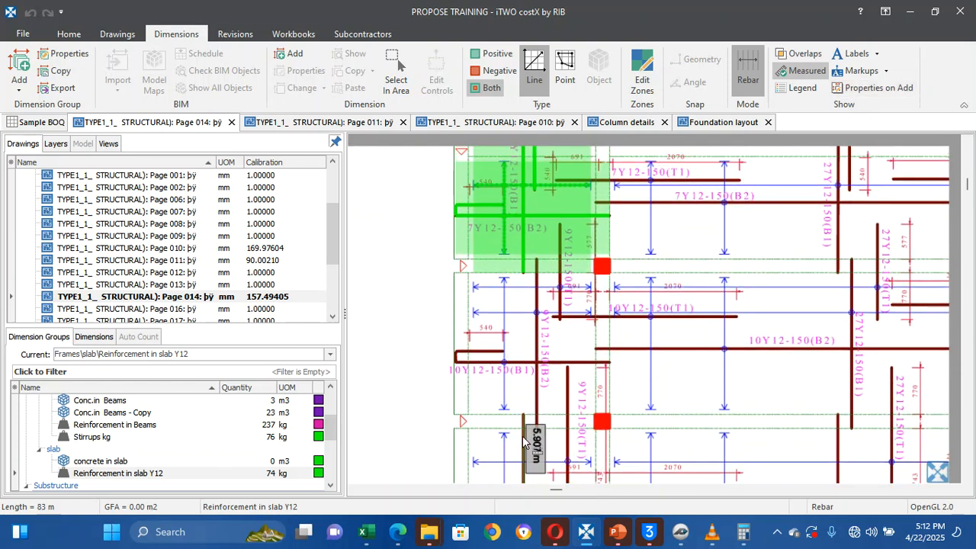
pyautogui.scroll(-5, 561, 357)
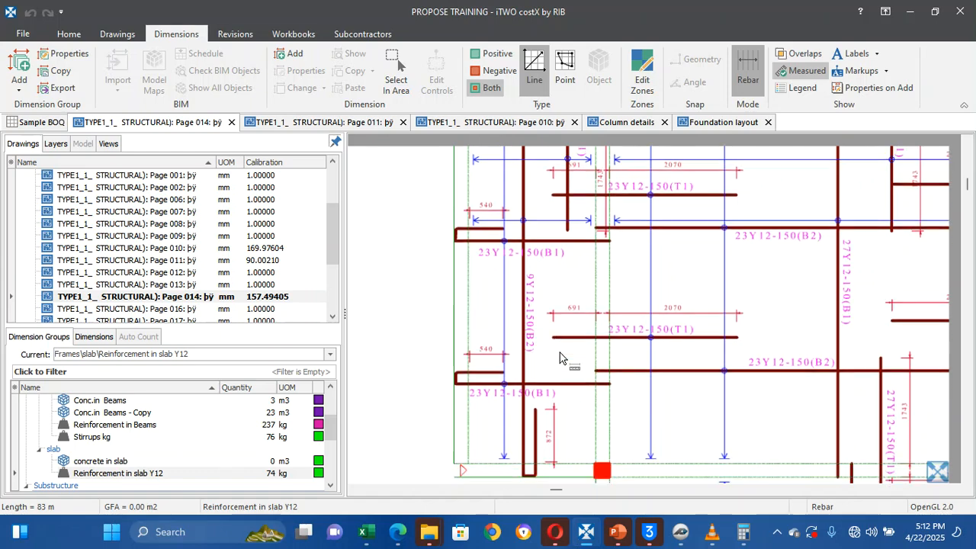
pyautogui.scroll(5, 560, 356)
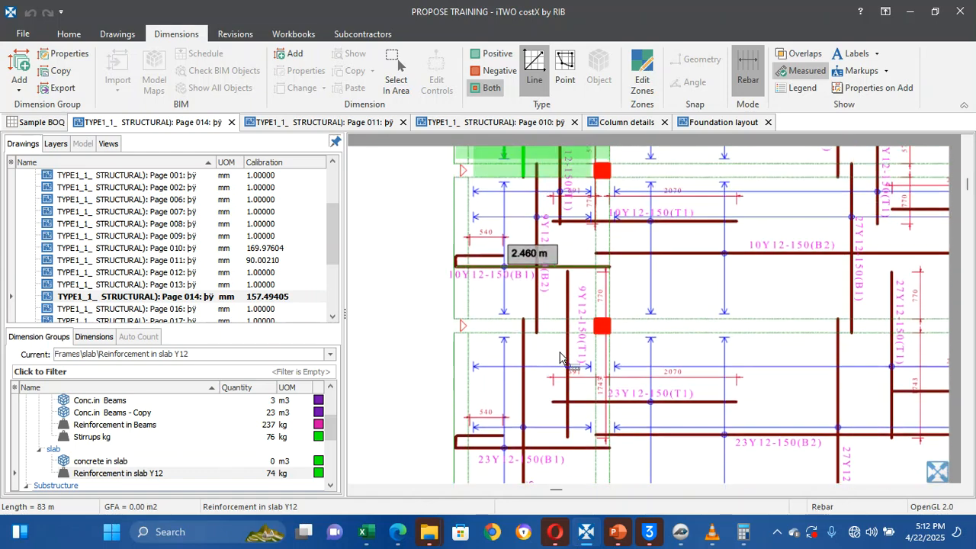
pyautogui.scroll(-2, 561, 357)
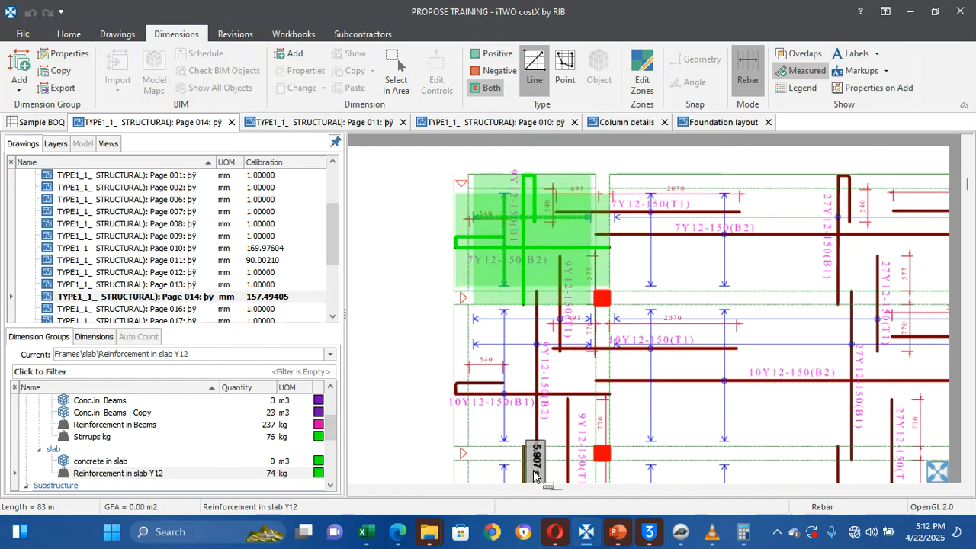
pyautogui.scroll(-10, 533, 476)
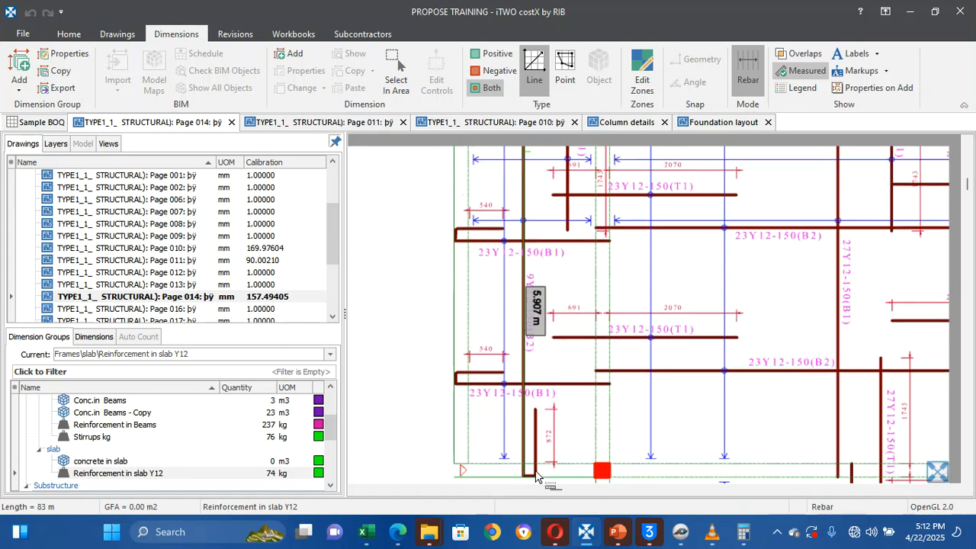
pyautogui.scroll(10, 536, 477)
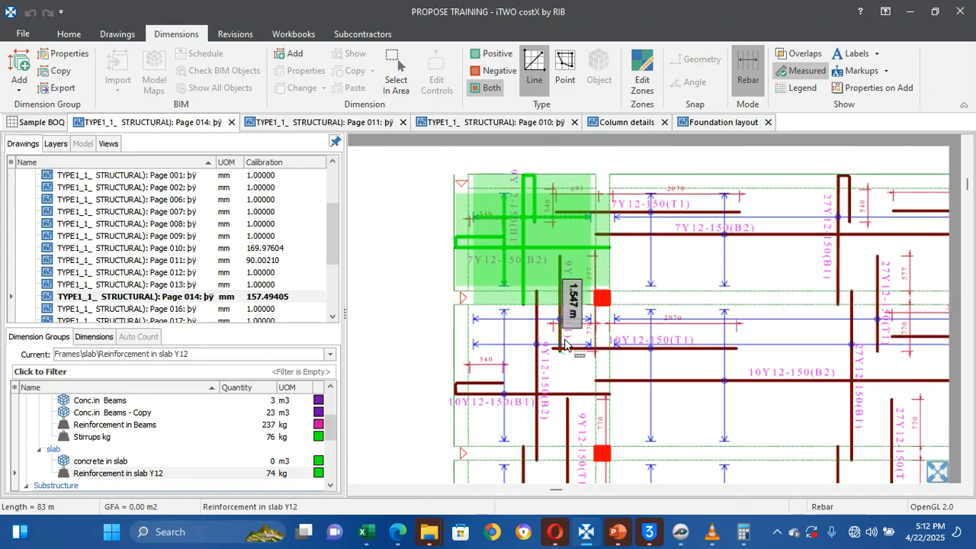
pyautogui.scroll(3, 570, 320)
pyautogui.scroll(-3, 576, 297)
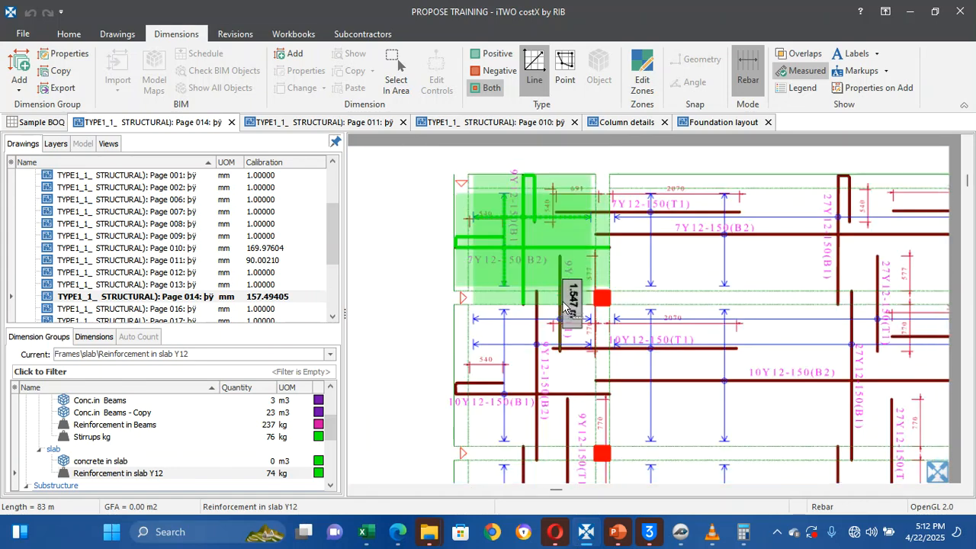
pyautogui.scroll(5, 565, 305)
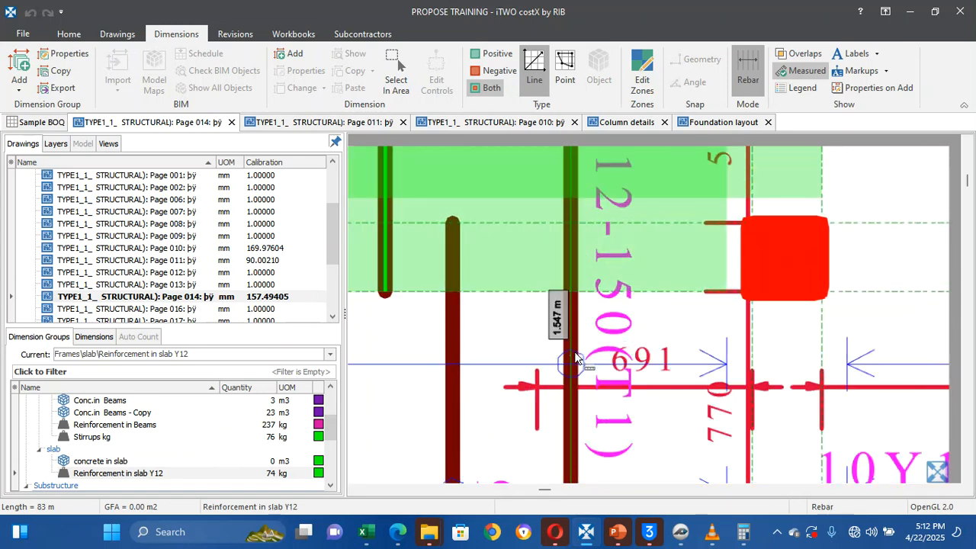
pyautogui.scroll(-5, 576, 358)
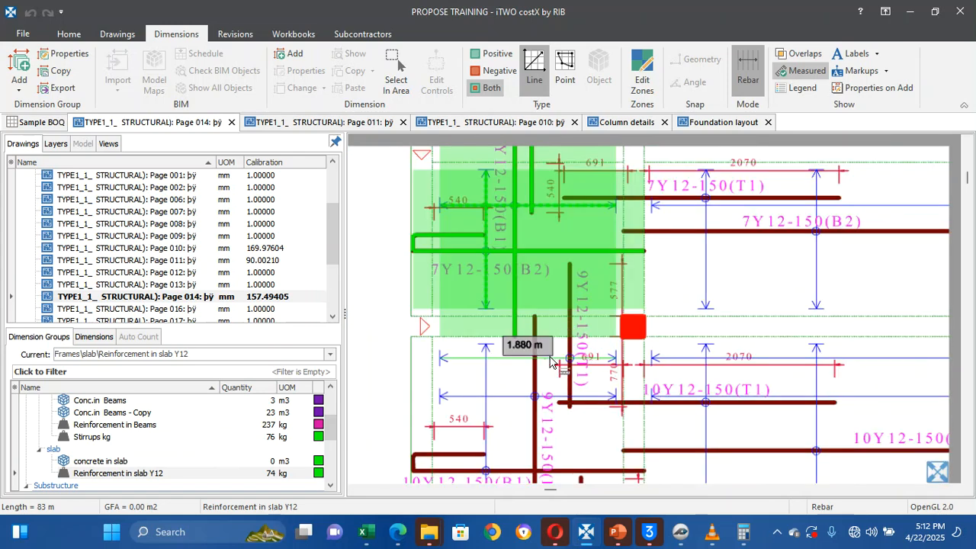
pyautogui.scroll(2, 550, 362)
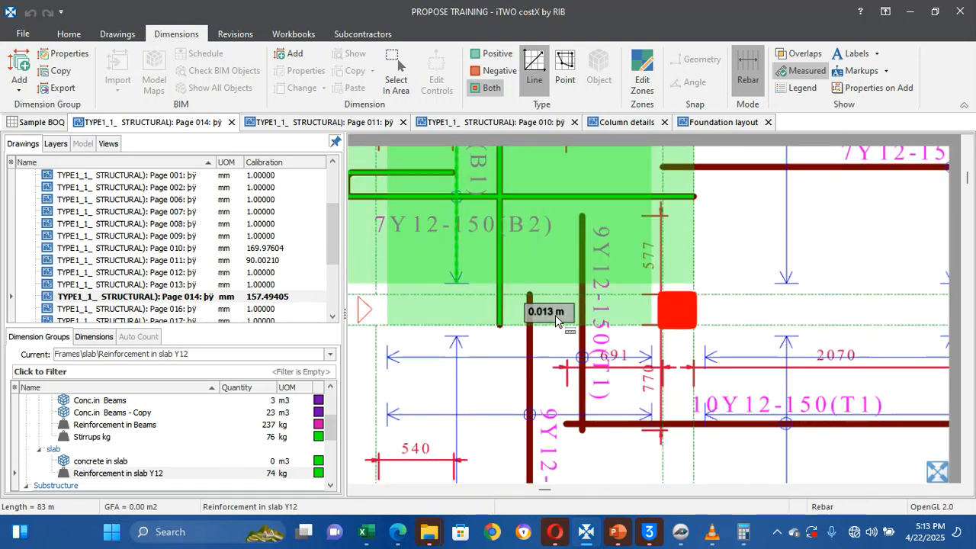
# Measure the 9Y12-150(T1) bar crossing the beam below the corner panel along its distribution line at 150 mm spacing
pyautogui.doubleClick(544, 358)
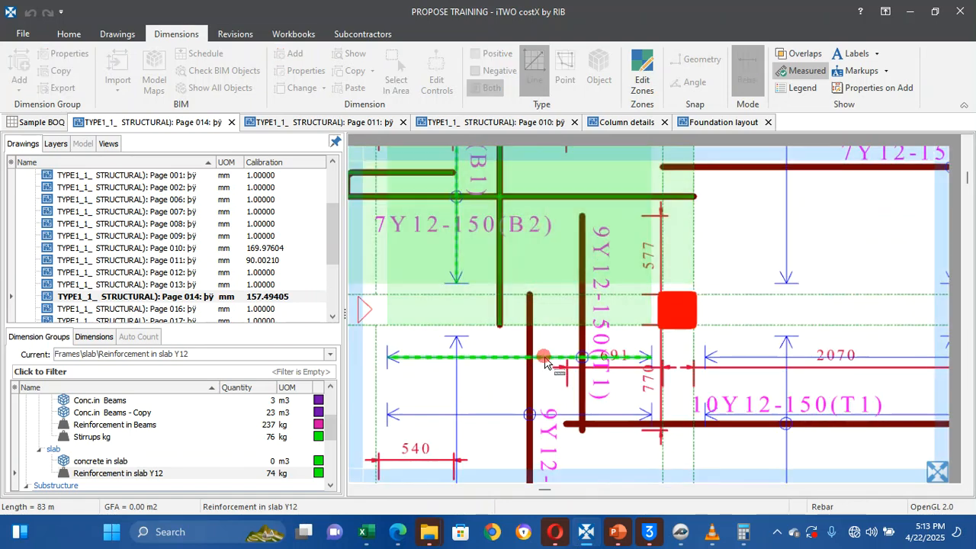
pyautogui.doubleClick(598, 338)
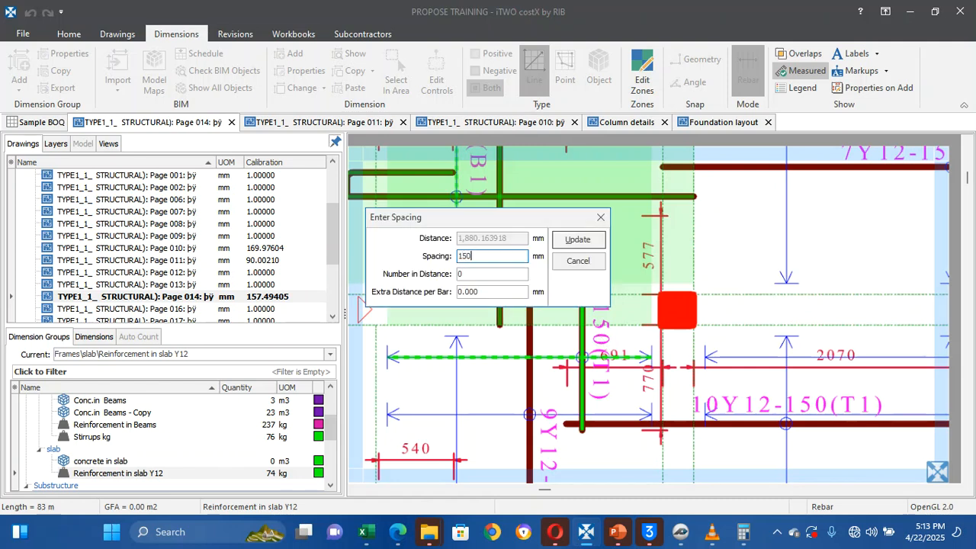
pyautogui.write('150')
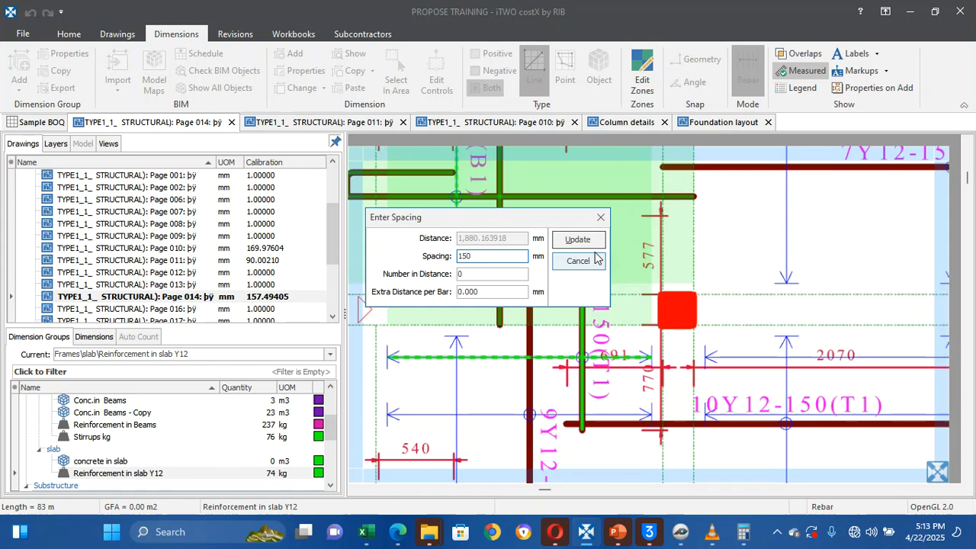
pyautogui.click(579, 240)
# Measure the straight 9Y12-150(B2) bar in the panel below the corner panel across its distribution line at 150 mm spacing
pyautogui.press('Left')
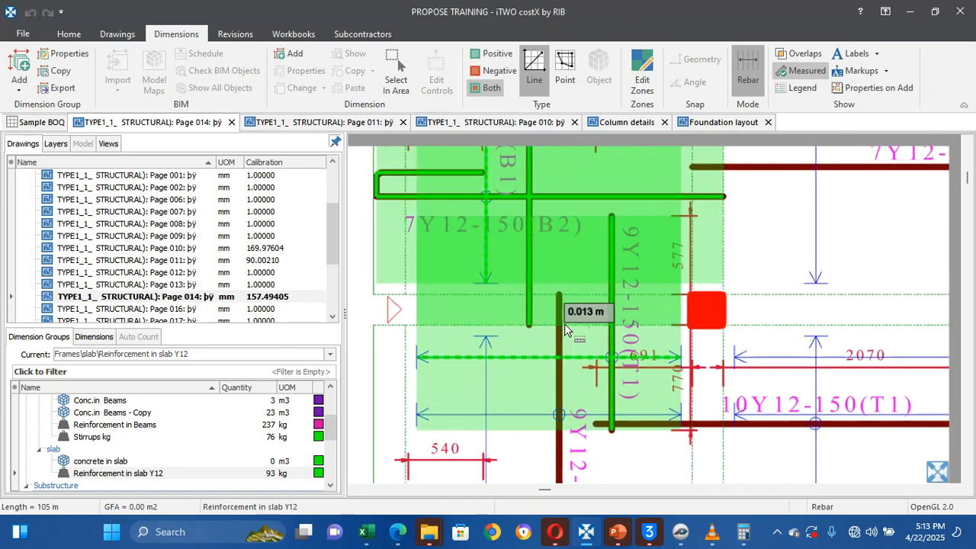
pyautogui.press('Down')
pyautogui.press('Down')
pyautogui.press('Down')
pyautogui.press('Down')
pyautogui.press('Down')
pyautogui.press('Down')
pyautogui.press('Down')
pyautogui.press('Down')
pyautogui.press('Down')
pyautogui.press('Up')
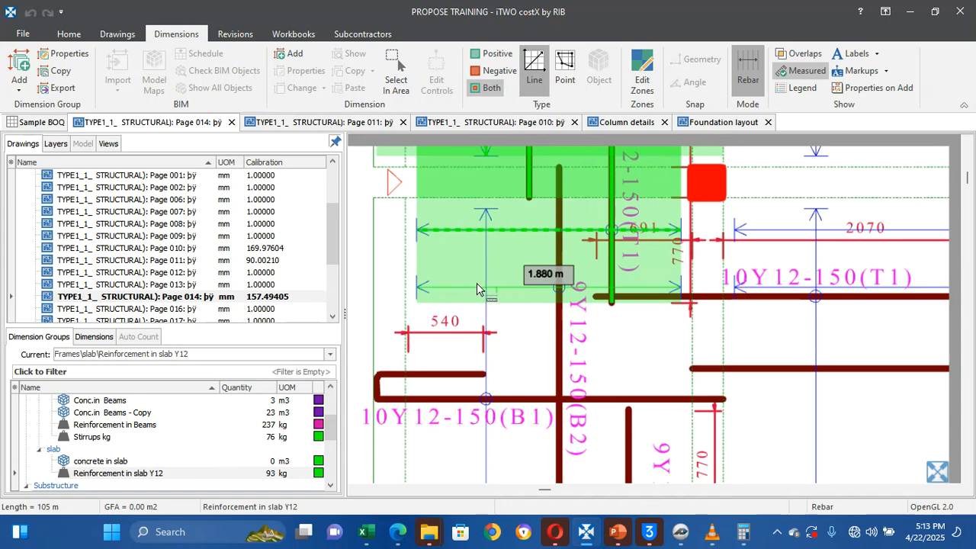
pyautogui.click(522, 297)
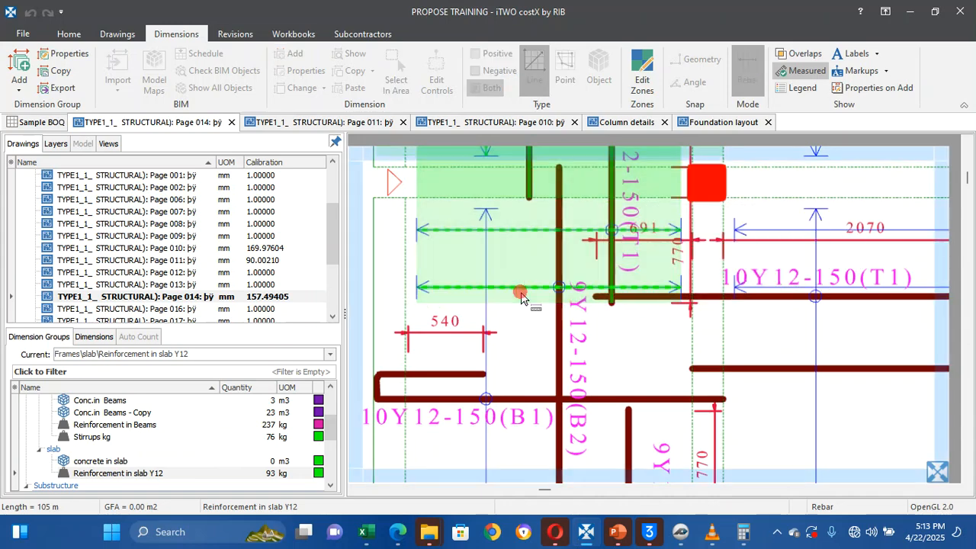
pyautogui.click(570, 357)
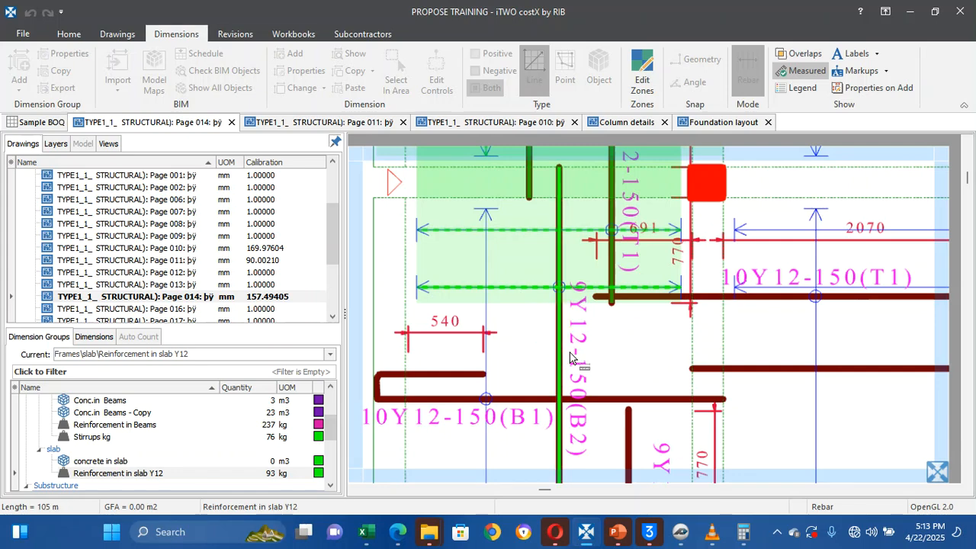
pyautogui.scroll(-5, 571, 356)
pyautogui.scroll(6, 570, 356)
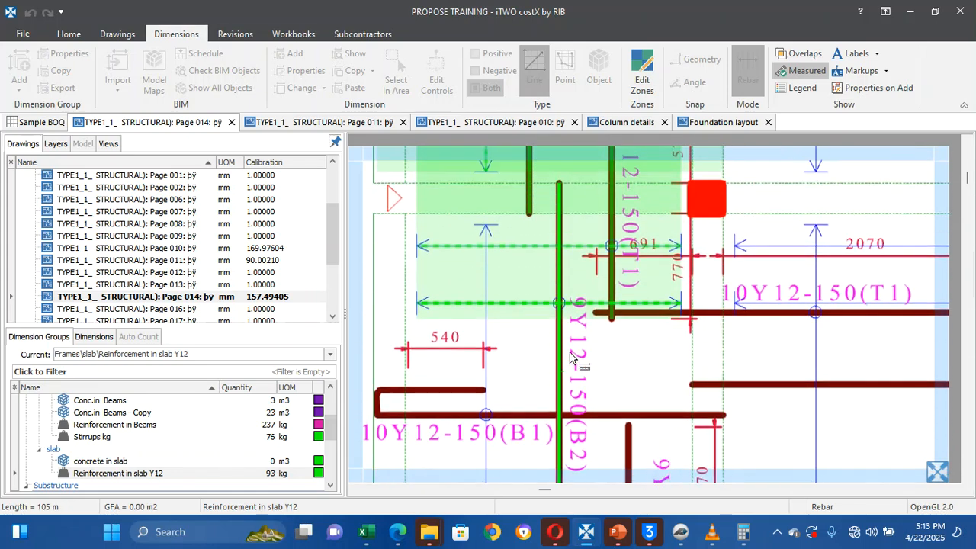
pyautogui.scroll(1, 570, 357)
pyautogui.rightClick(570, 357)
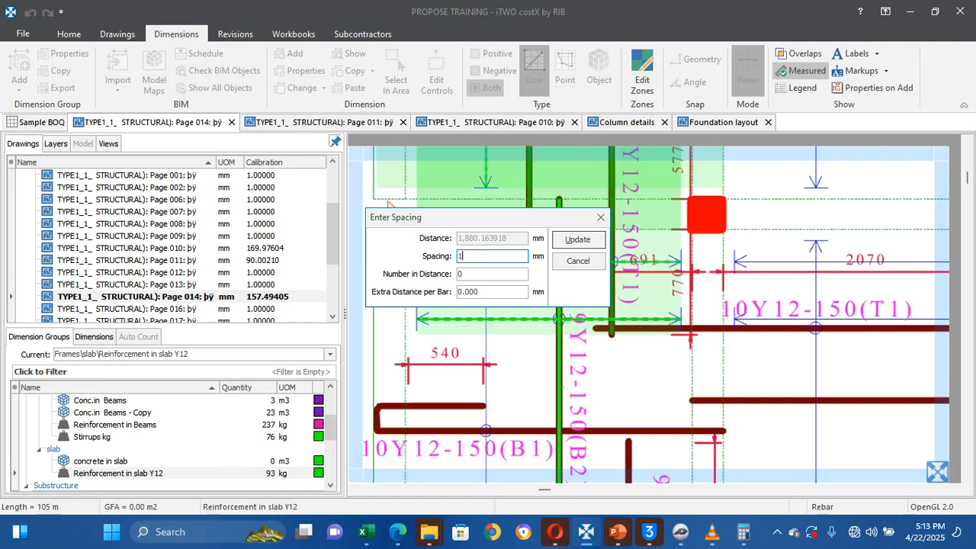
pyautogui.click(577, 241)
# Measure the hooked 10Y12-150(B1) bar in the panel below the corner panel along its distribution line at 150 mm spacing
pyautogui.scroll(-2, 590, 392)
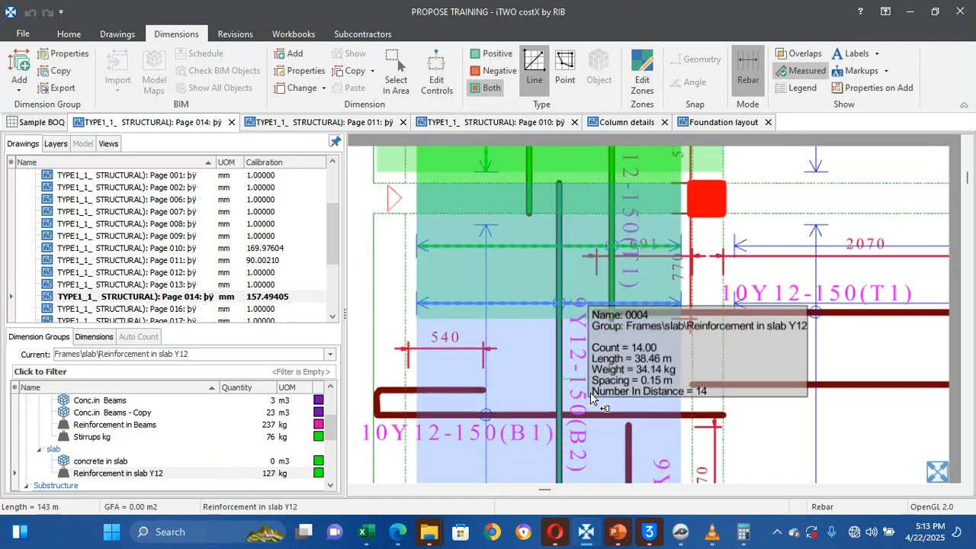
pyautogui.scroll(-6, 590, 392)
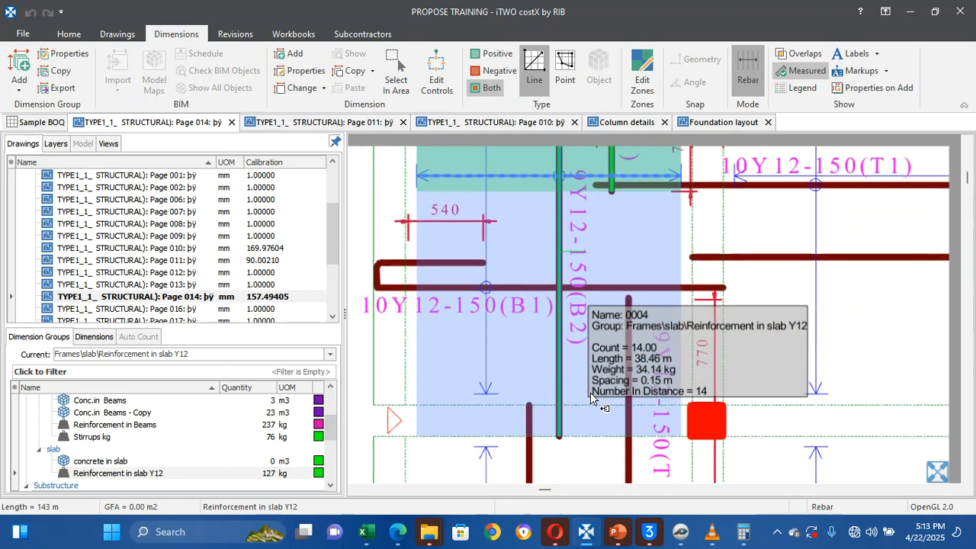
pyautogui.click(495, 315)
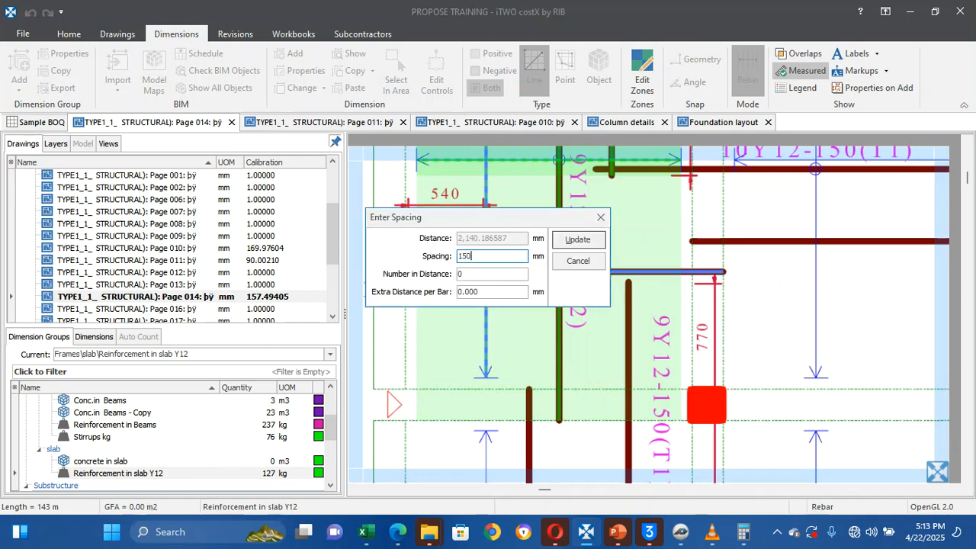
pyautogui.click(577, 239)
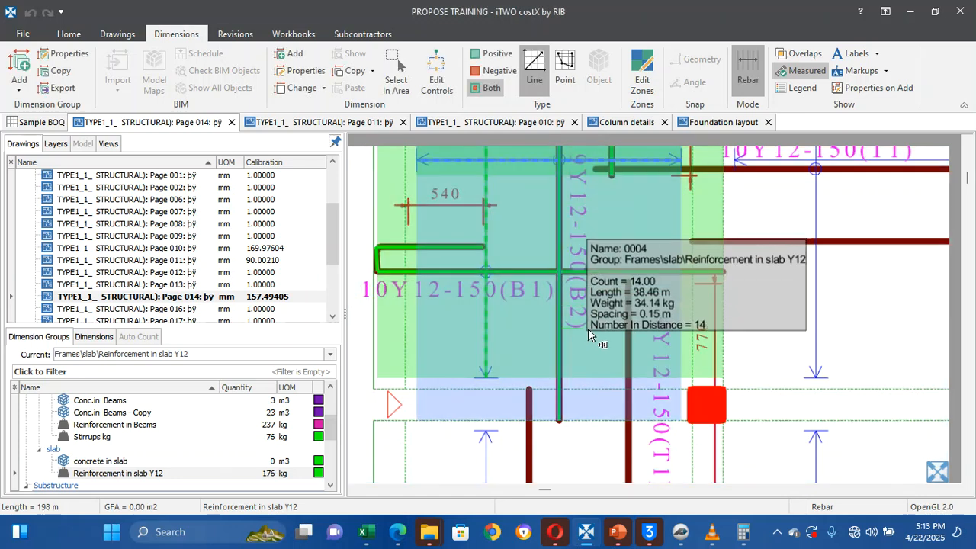
# Measure the 9Y12-150(T1) bar crossing the next beam down the edge strip along its distribution line at 150 mm spacing
pyautogui.scroll(-3, 623, 449)
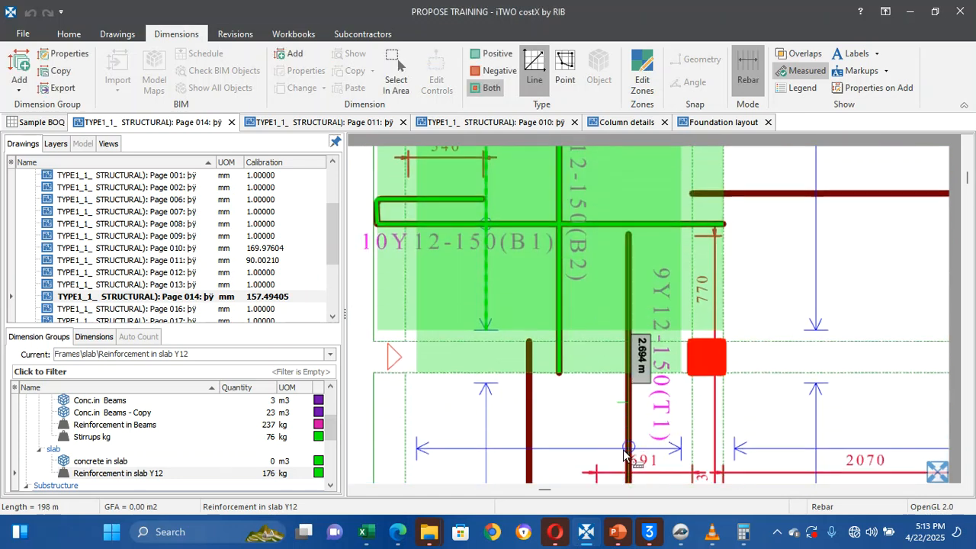
pyautogui.scroll(-5, 623, 455)
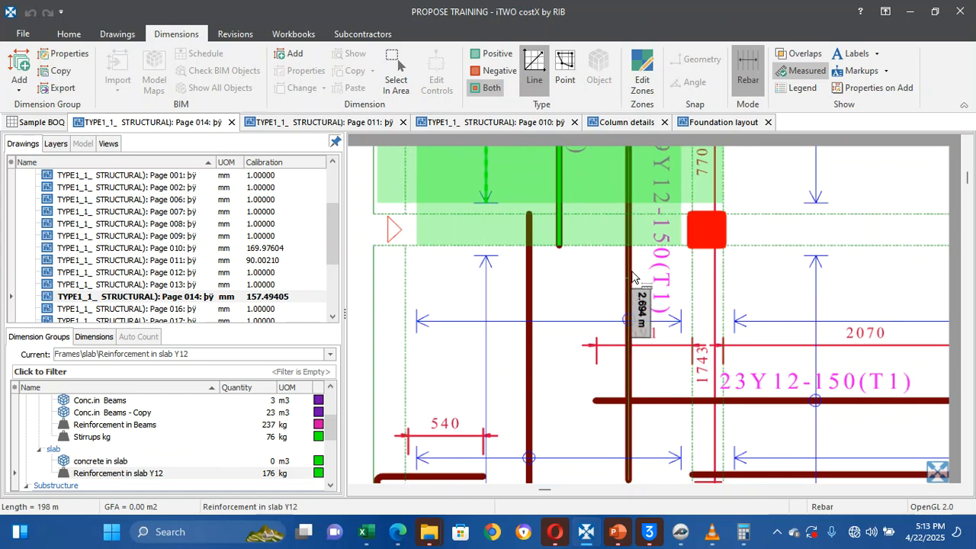
pyautogui.click(592, 323)
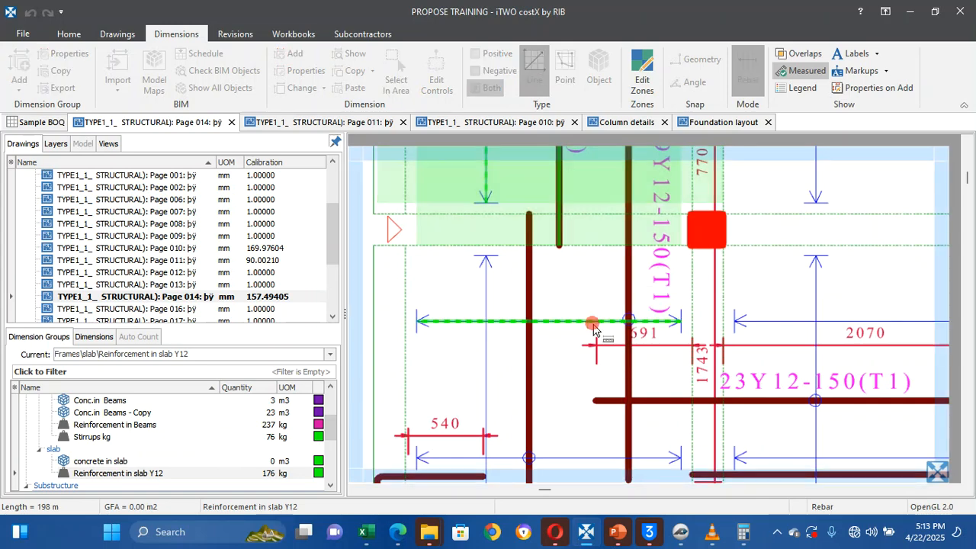
pyautogui.click(629, 294)
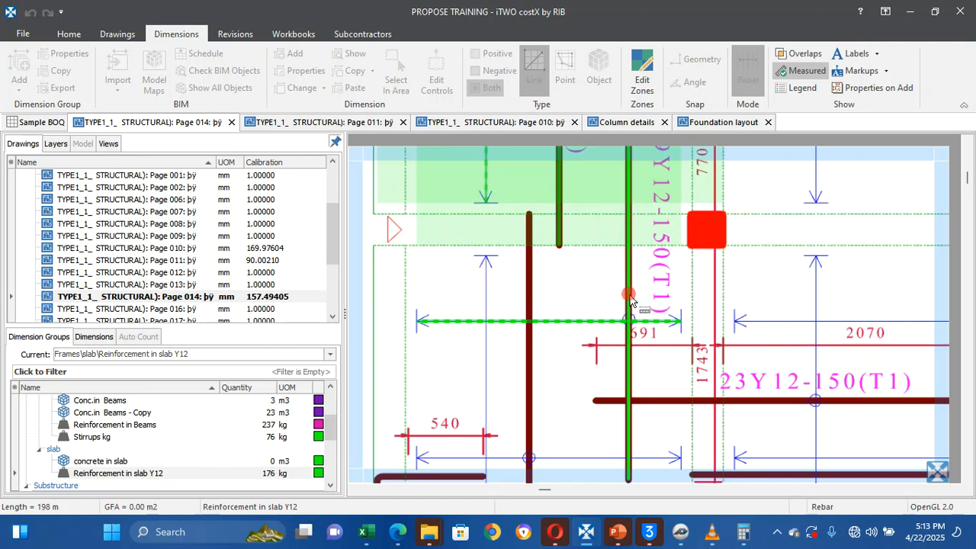
pyautogui.click(629, 300)
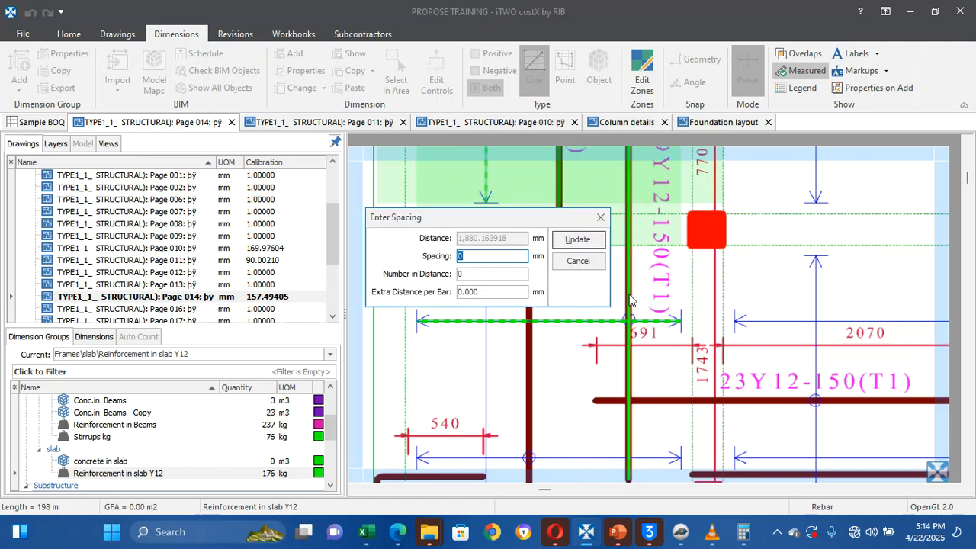
pyautogui.click(577, 239)
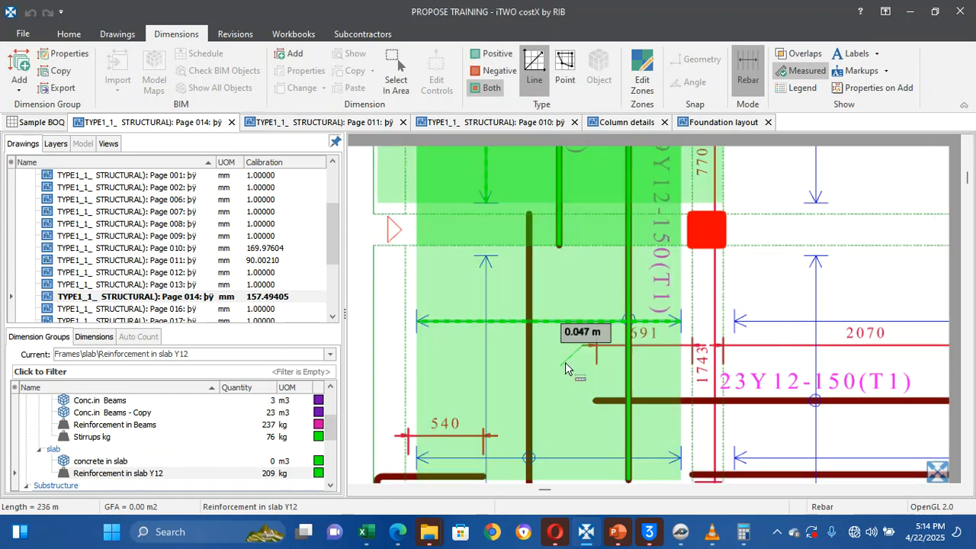
# Measure the straight 9Y12-150(B2) bar in the edge strip's long lower panel across its distribution line at 150 mm spacing
pyautogui.scroll(-5, 564, 368)
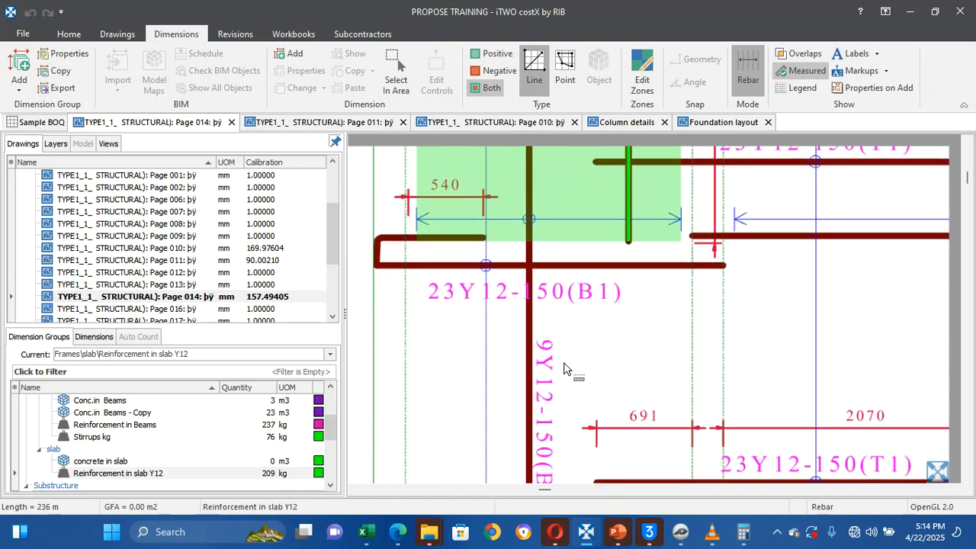
pyautogui.click(557, 219)
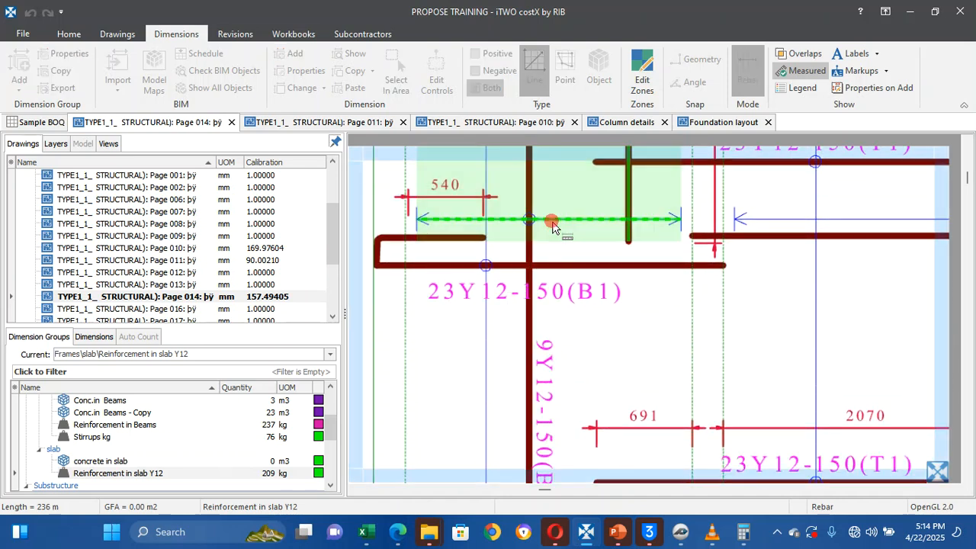
pyautogui.click(532, 267)
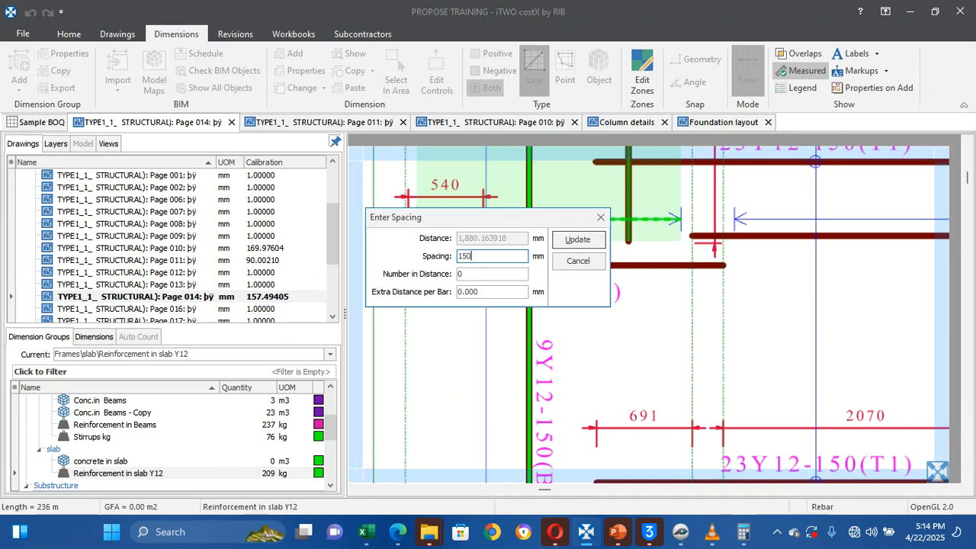
pyautogui.click(576, 240)
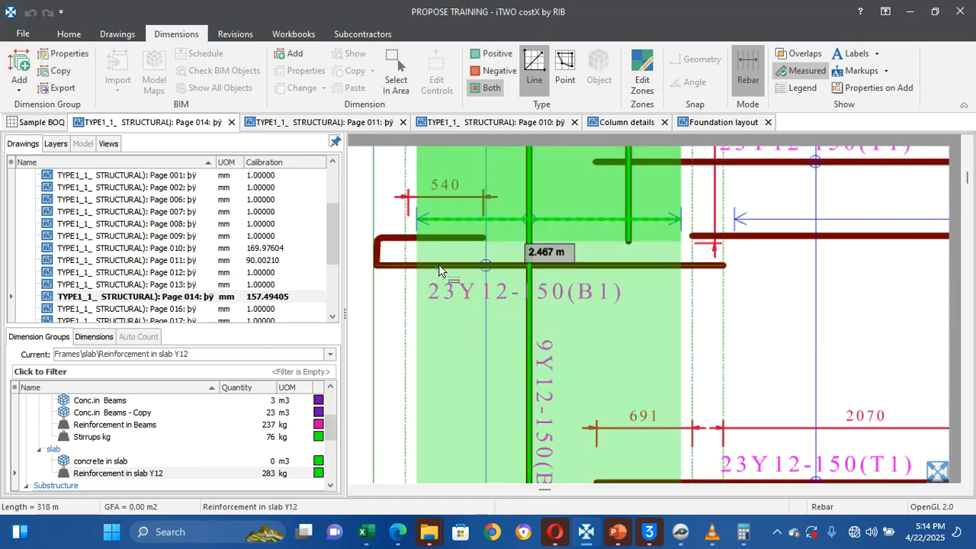
# Measure the hooked 23Y12-150(B1) bar in the edge strip's long lower panel, including both hook segments, at 150 mm spacing
pyautogui.click(493, 352)
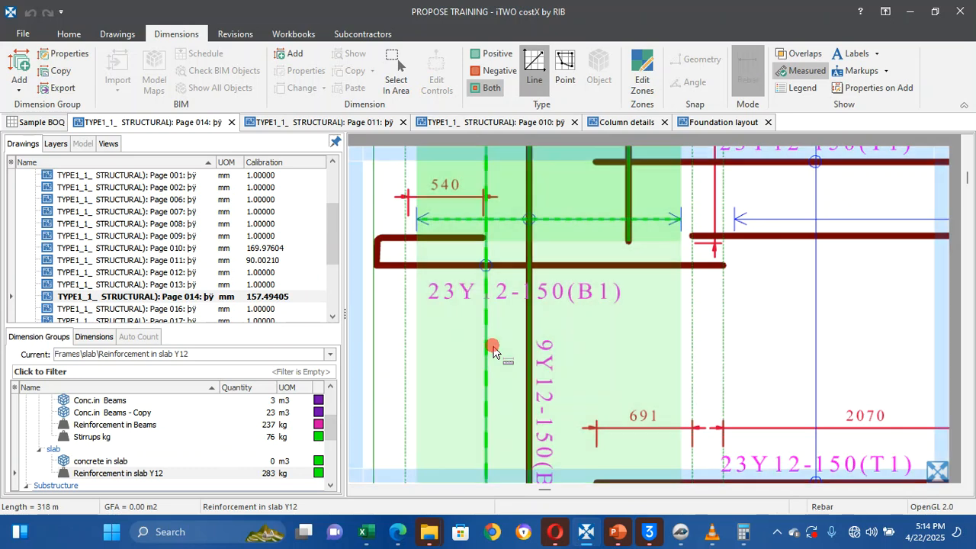
pyautogui.click(436, 268)
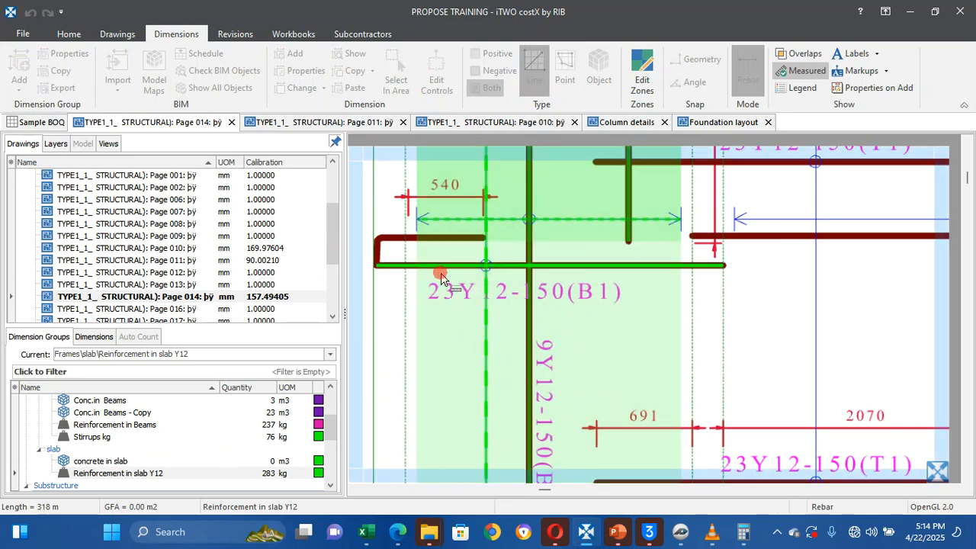
pyautogui.click(383, 252)
pyautogui.click(434, 242)
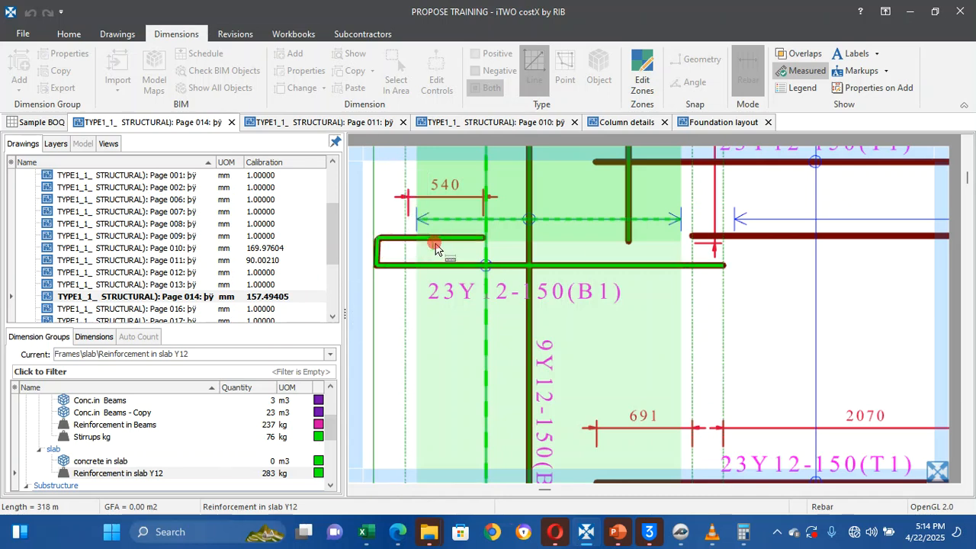
pyautogui.rightClick(436, 250)
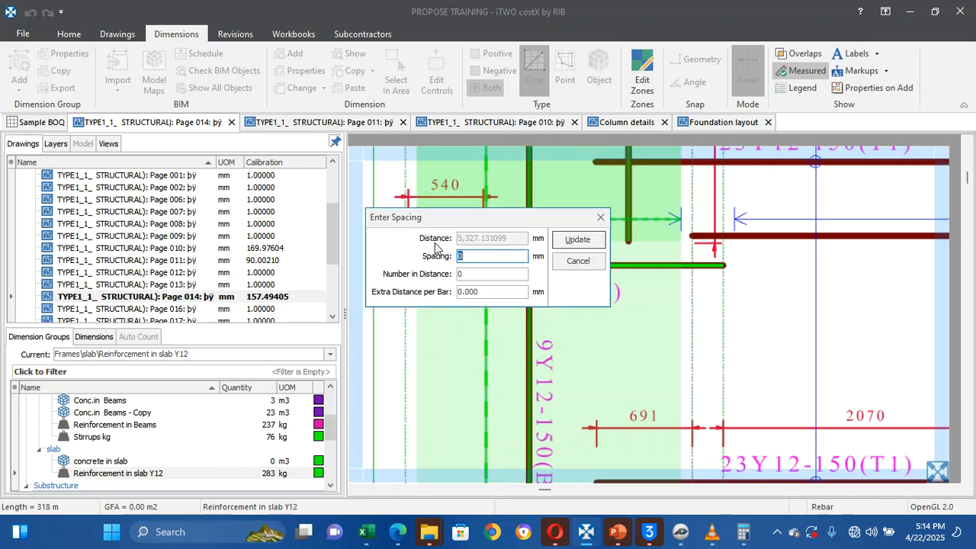
pyautogui.write('150')
pyautogui.click(577, 239)
# Examine the measured edge strip and the unmeasured slab panels beside and below it across the plan
pyautogui.scroll(-3, 564, 252)
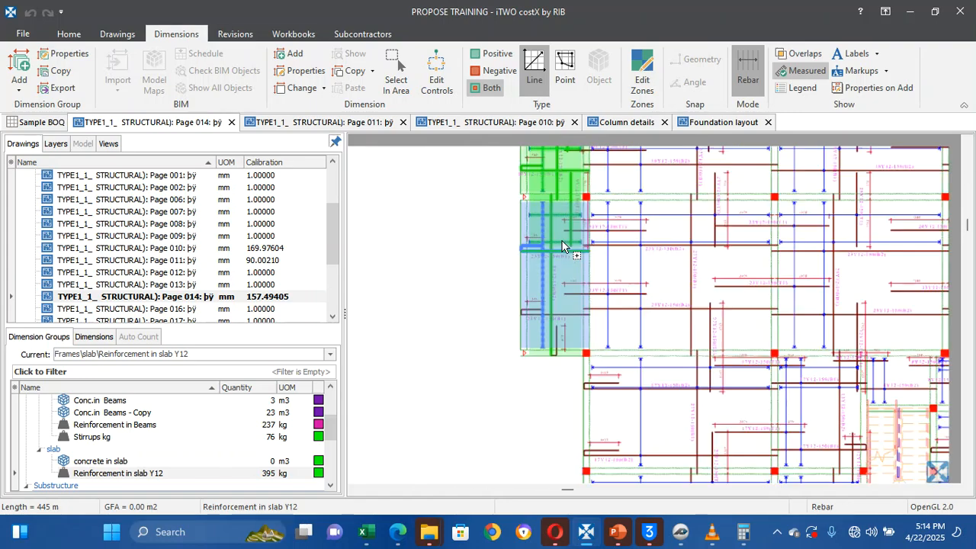
pyautogui.click(584, 190)
pyautogui.scroll(3, 584, 191)
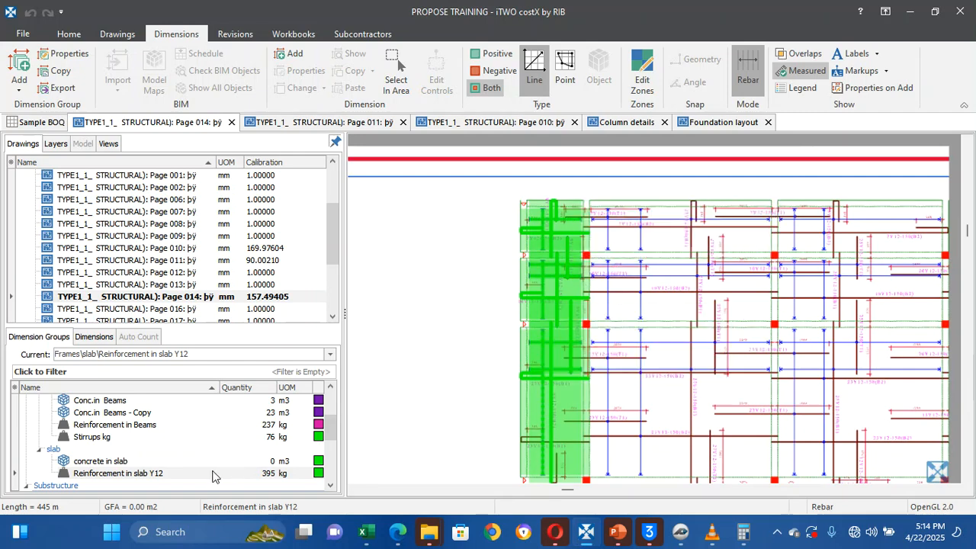
pyautogui.click(576, 270)
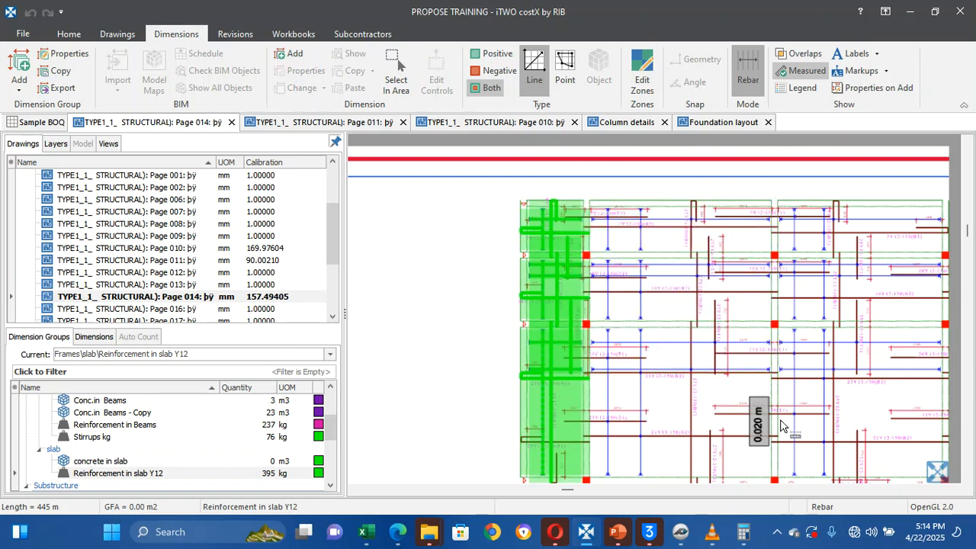
pyautogui.press('Right')
pyautogui.press('Right')
pyautogui.press('Right')
pyautogui.press('Right')
pyautogui.press('Right')
pyautogui.press('Right')
pyautogui.press('Right')
pyautogui.press('Down')
pyautogui.press('Down')
pyautogui.press('Down')
pyautogui.press('Down')
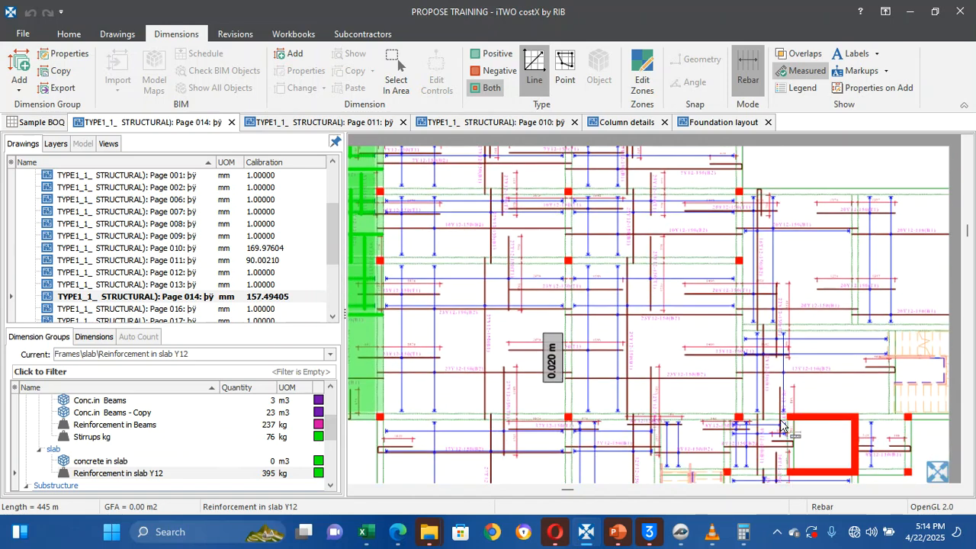
pyautogui.press('Down')
pyautogui.press('Down')
pyautogui.press('Down')
pyautogui.press('Down')
pyautogui.press('Down')
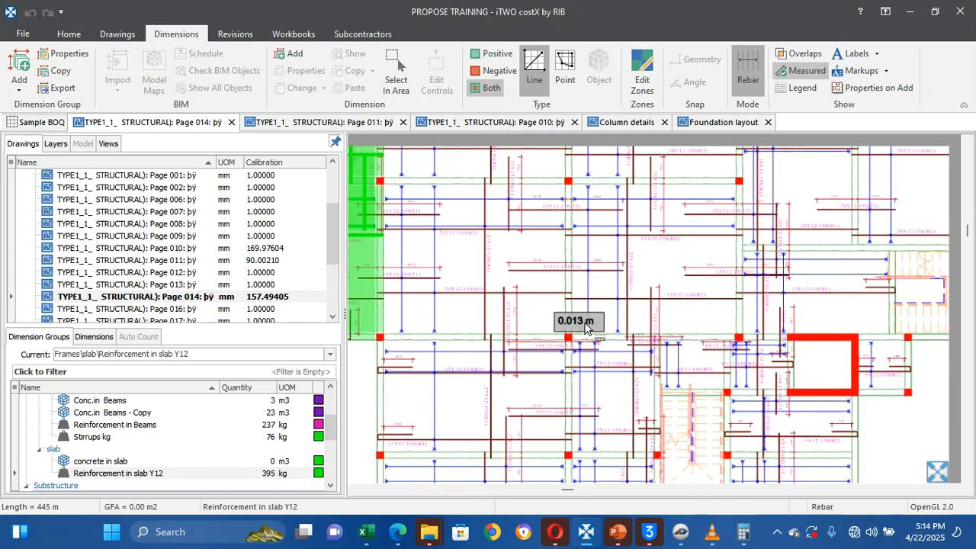
# Examine the whole slab plan with its distribution bar note, and check the measured bars along the edge strip
pyautogui.scroll(5, 484, 293)
pyautogui.scroll(-10, 495, 296)
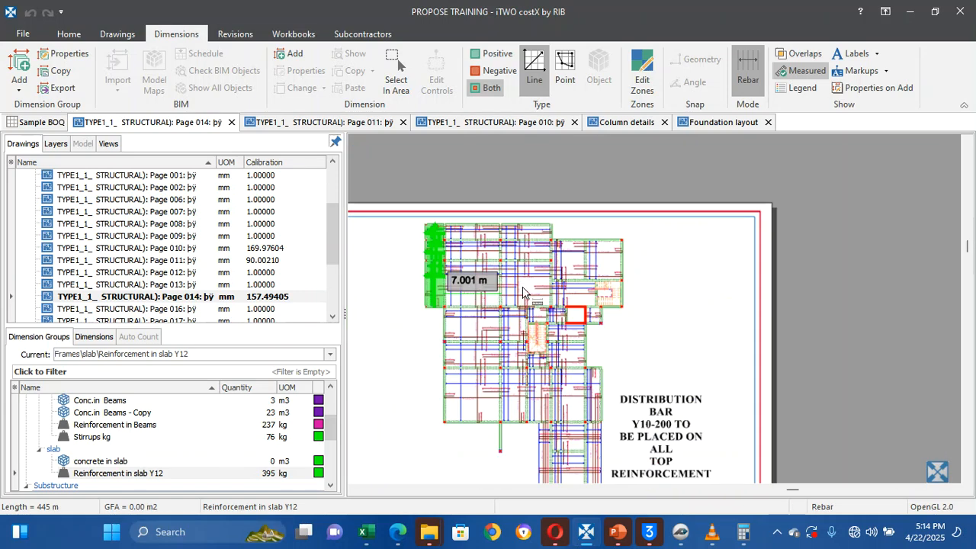
pyautogui.scroll(6, 533, 268)
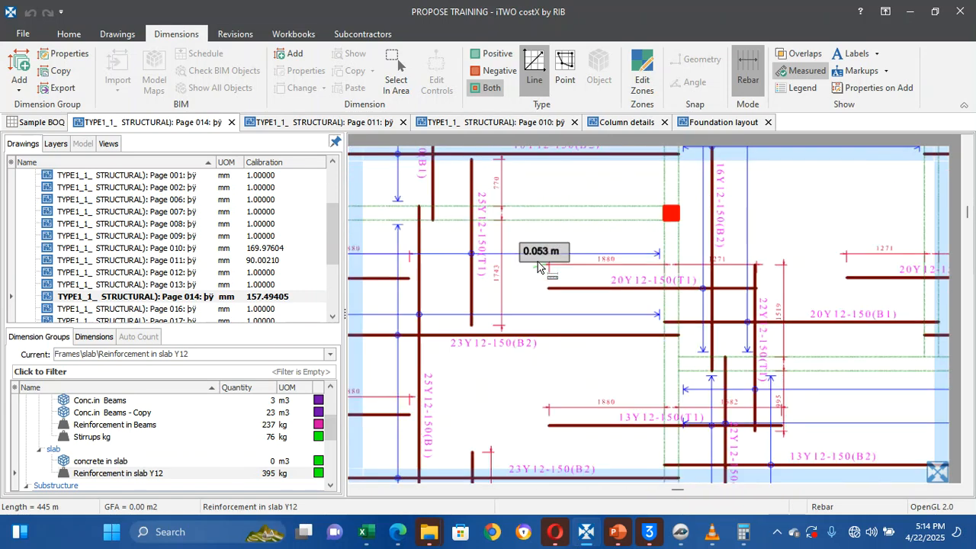
pyautogui.scroll(-5, 538, 266)
pyautogui.scroll(5, 431, 254)
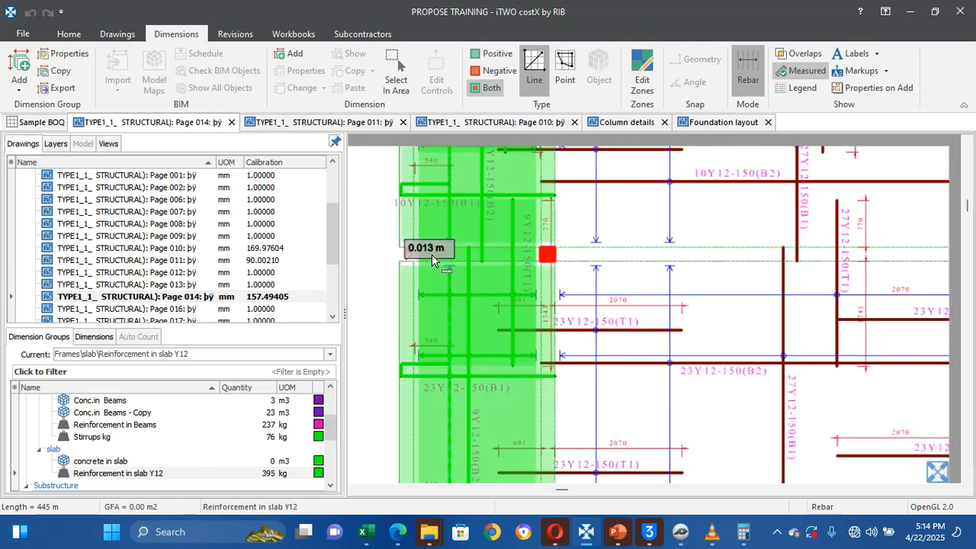
pyautogui.scroll(5, 432, 254)
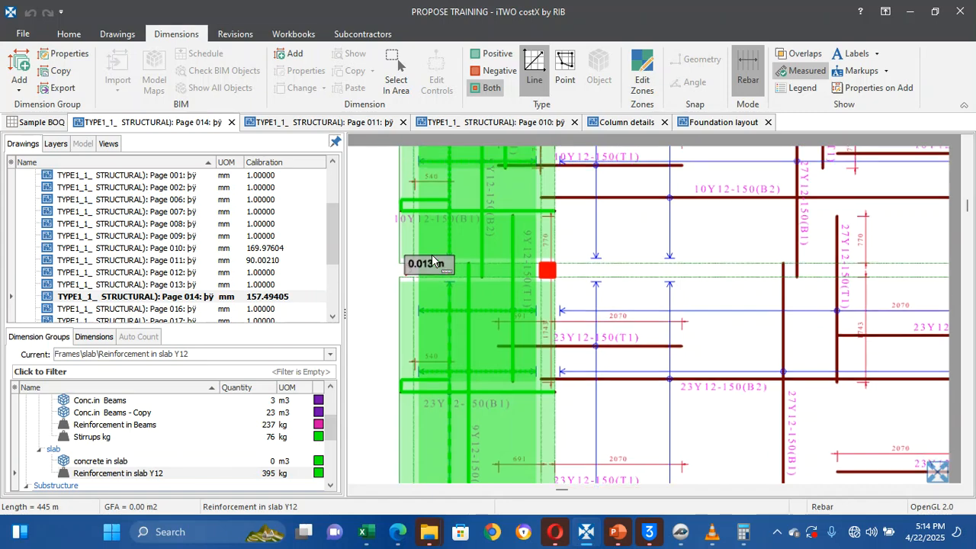
pyautogui.scroll(3, 432, 254)
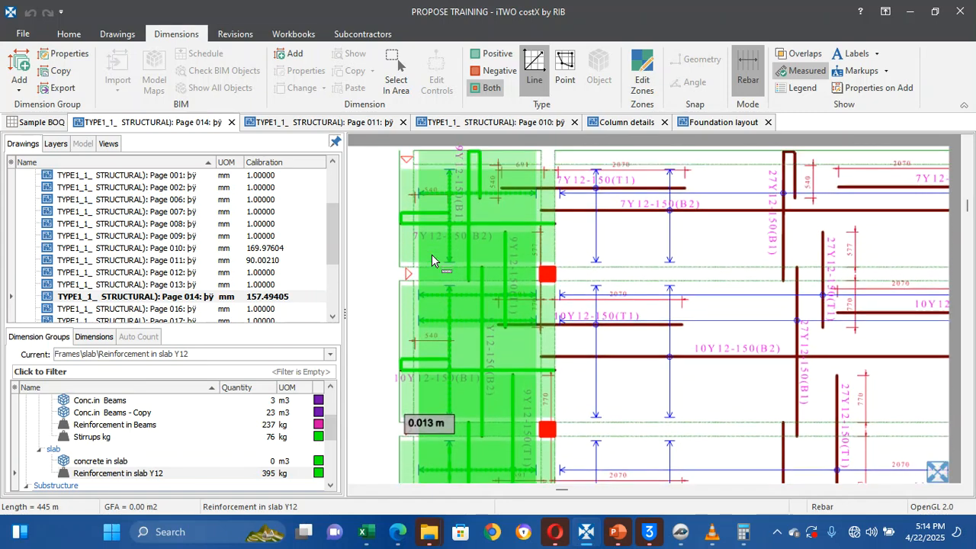
pyautogui.scroll(-1, 431, 260)
pyautogui.scroll(-2, 432, 260)
# Examine the 10Y12, 23Y12 and 27Y12 bars and their distribution lines in the interior panels beside the edge strip
pyautogui.scroll(3, 538, 281)
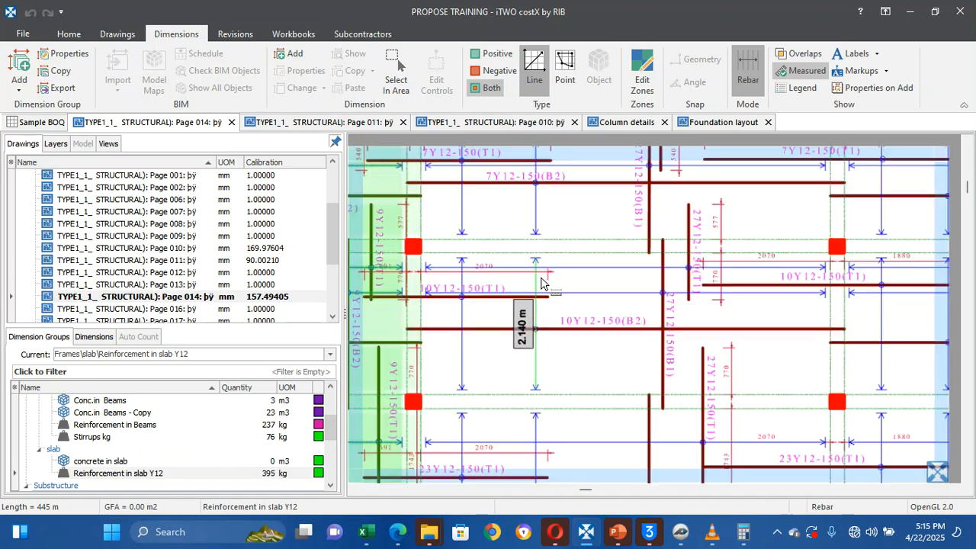
pyautogui.scroll(-3, 540, 283)
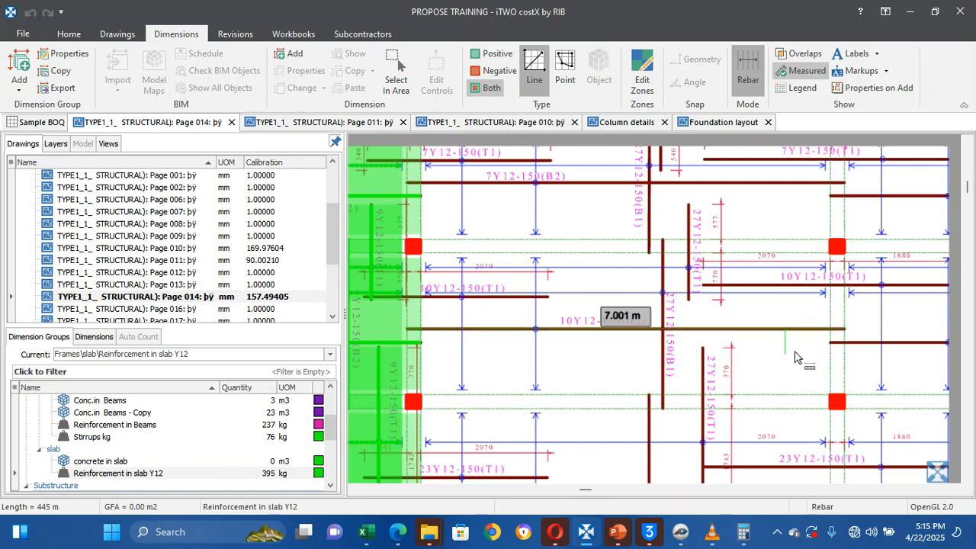
pyautogui.scroll(3, 795, 357)
pyautogui.scroll(-3, 795, 357)
pyautogui.scroll(2, 795, 357)
pyautogui.press('Down')
pyautogui.press('Down')
pyautogui.press('Down')
pyautogui.press('Down')
pyautogui.press('Down')
pyautogui.press('Down')
pyautogui.press('Right')
pyautogui.press('Right')
pyautogui.press('Right')
pyautogui.press('Right')
pyautogui.press('Right')
pyautogui.press('Right')
pyautogui.press('Right')
pyautogui.press('Right')
pyautogui.press('Right')
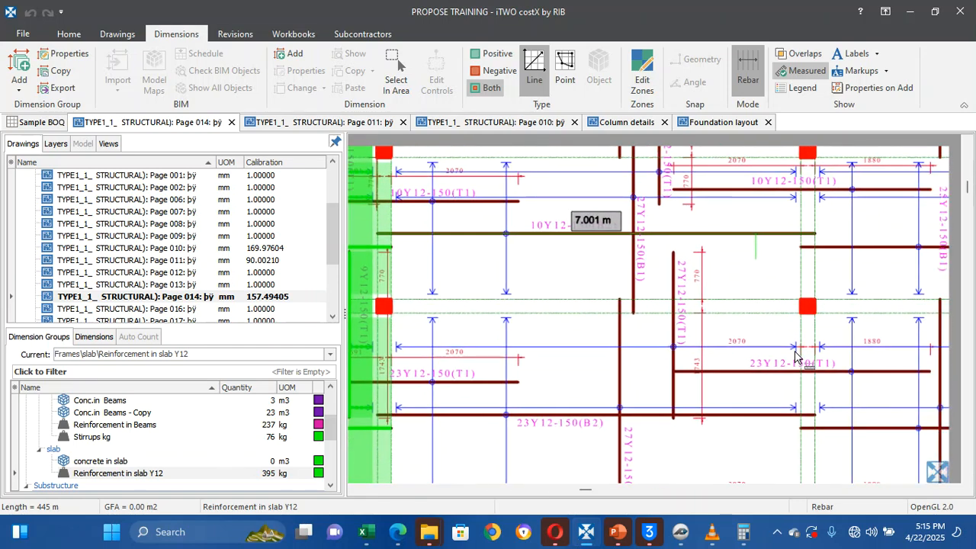
pyautogui.press('Left')
pyautogui.press('Left')
pyautogui.press('Left')
pyautogui.press('Left')
pyautogui.press('Left')
pyautogui.press('Left')
pyautogui.press('Left')
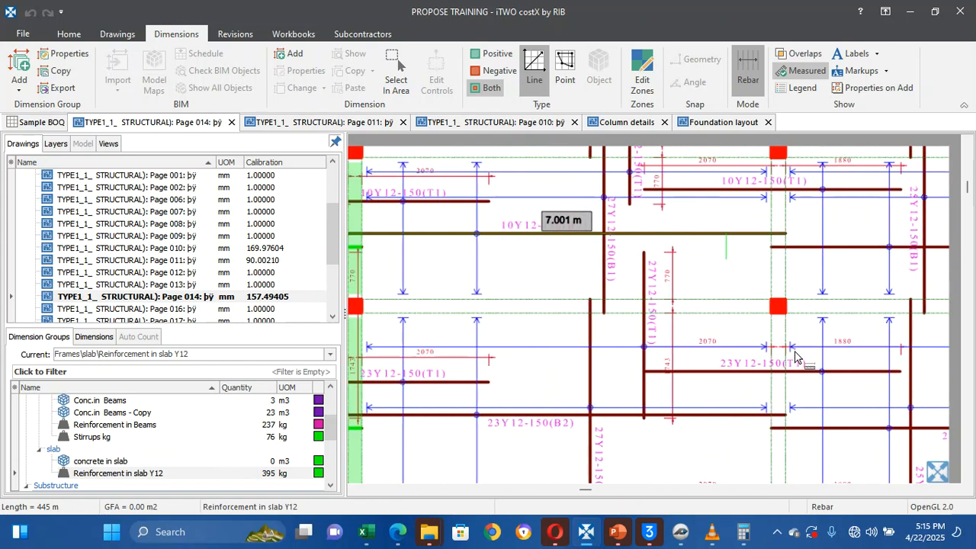
pyautogui.scroll(-2, 795, 356)
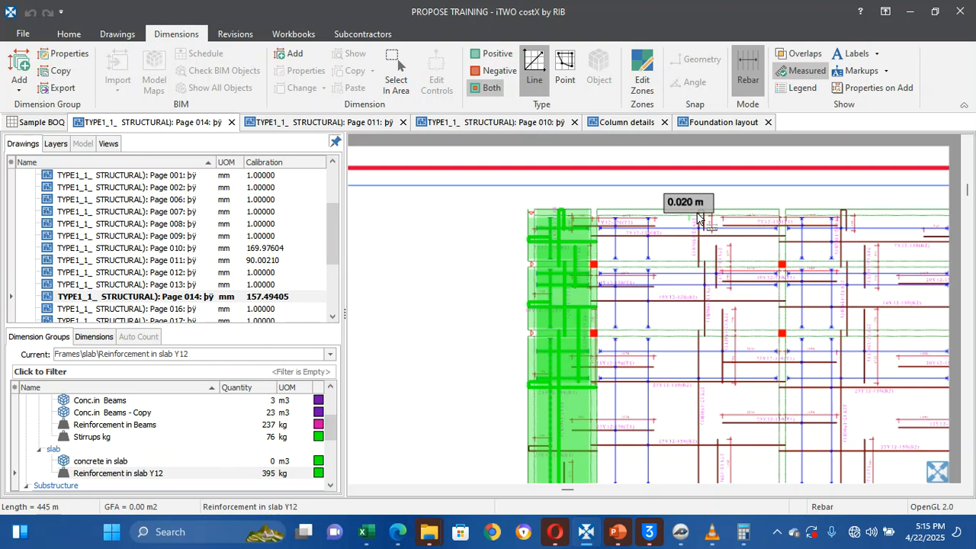
pyautogui.click(21, 63)
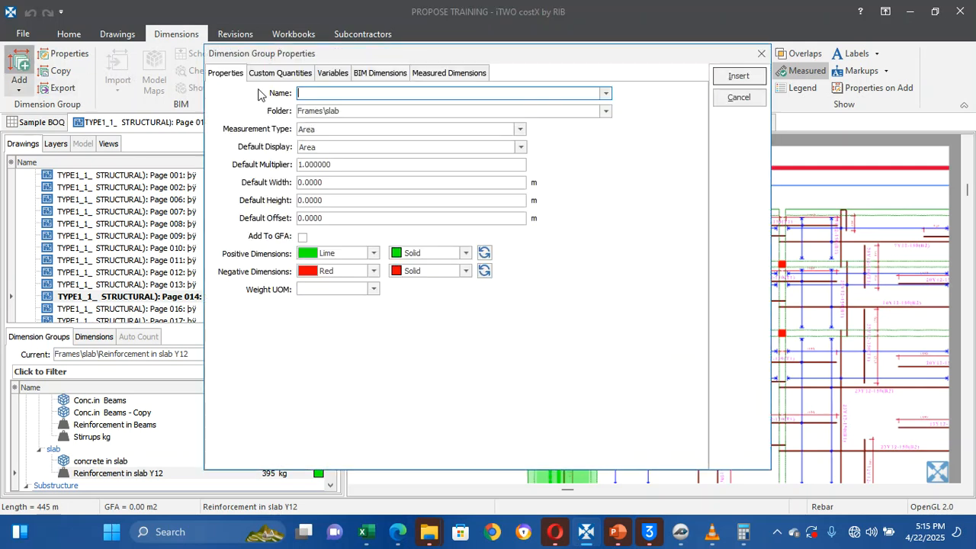
pyautogui.click(606, 93)
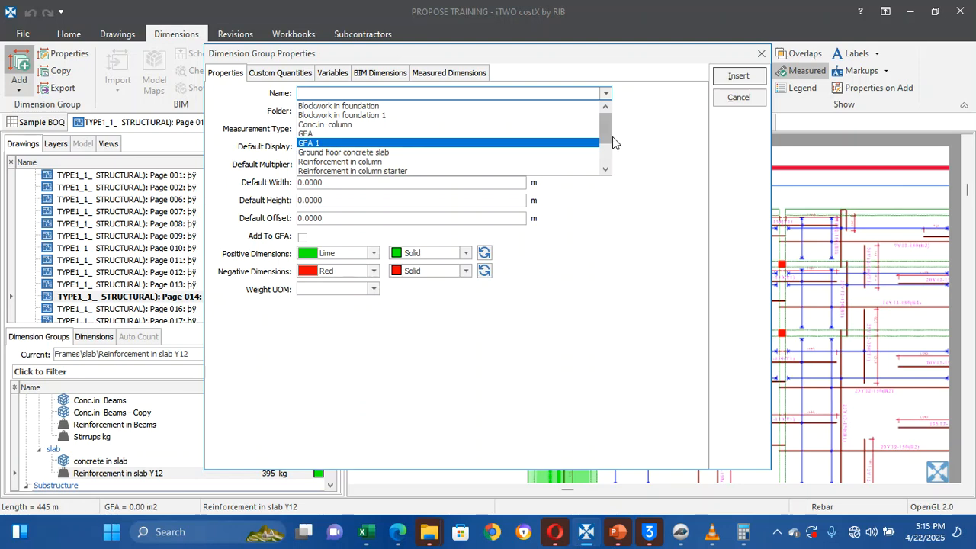
pyautogui.moveTo(607, 136); pyautogui.dragTo(609, 161)
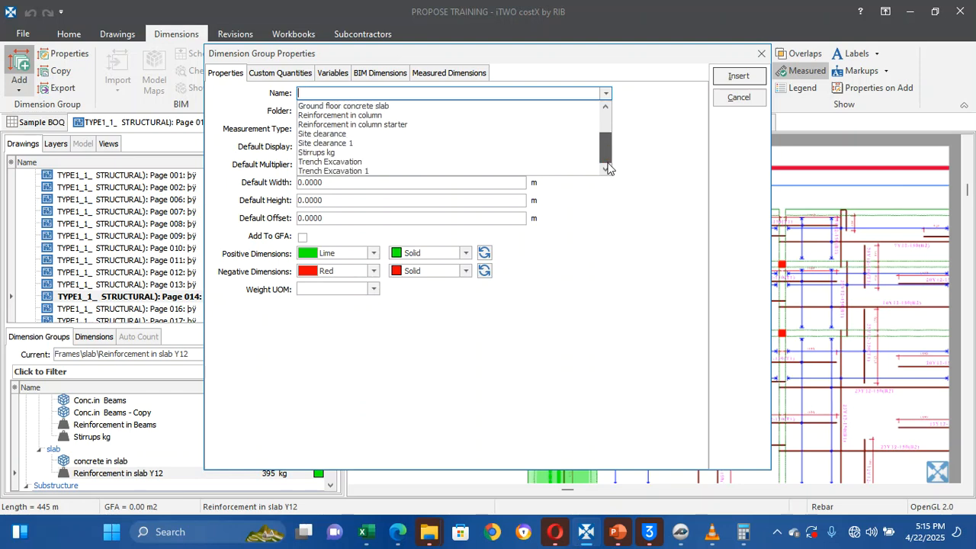
pyautogui.click(738, 96)
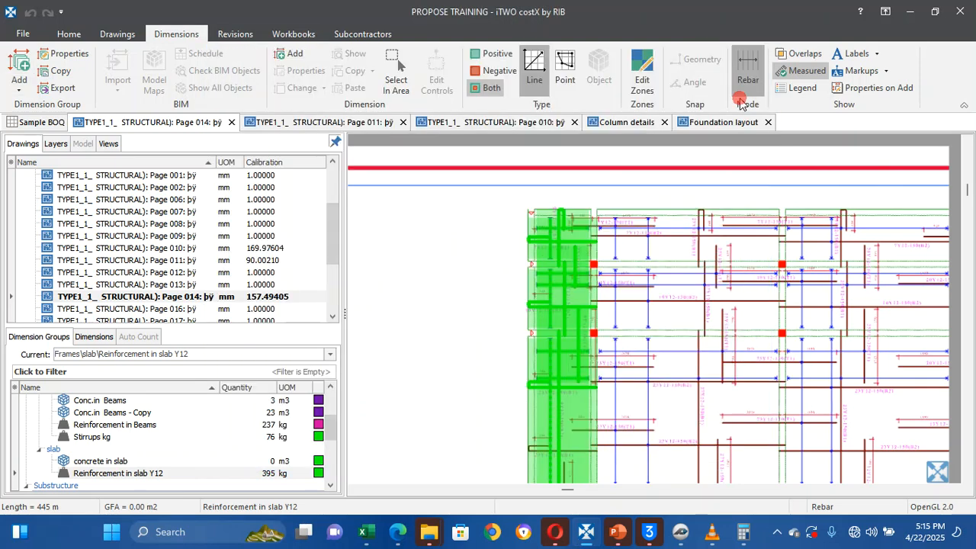
# Add the Reinforcement in slab Y12 group to the standard dimension groups under the name Reinforcement in slab
pyautogui.rightClick(160, 474)
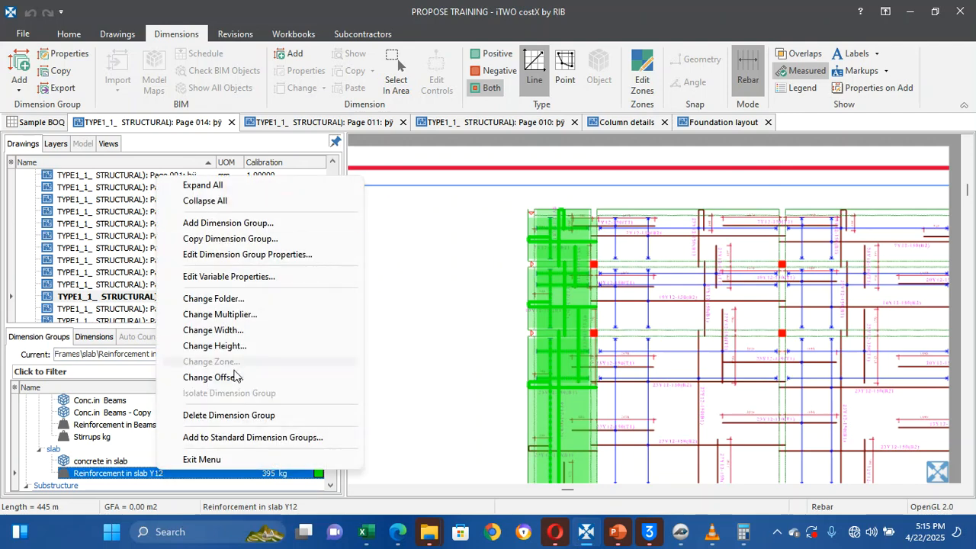
pyautogui.click(249, 436)
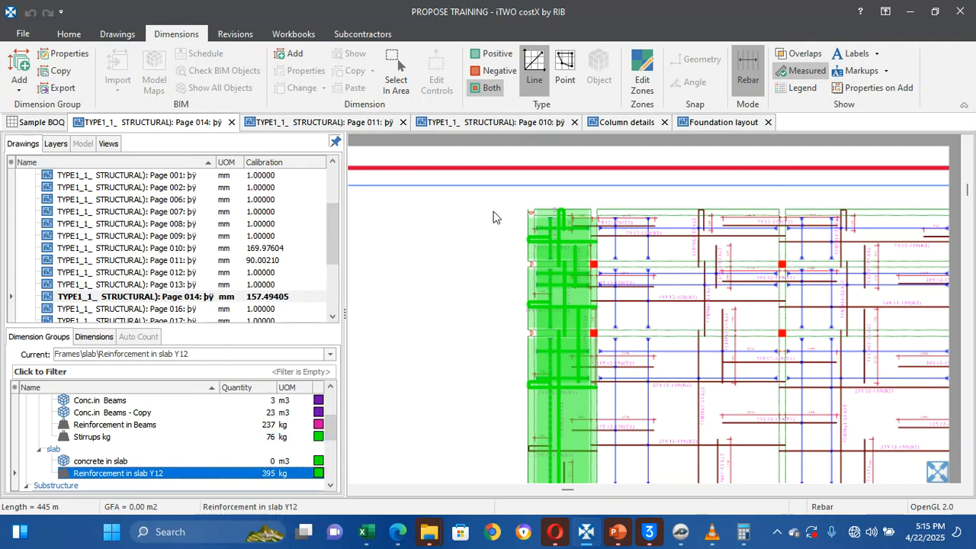
pyautogui.click(491, 122)
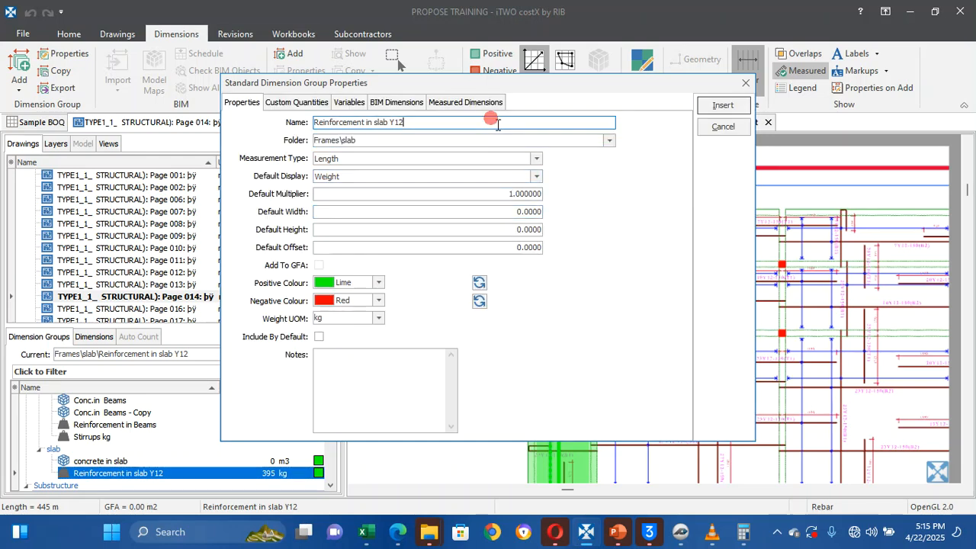
pyautogui.click(722, 106)
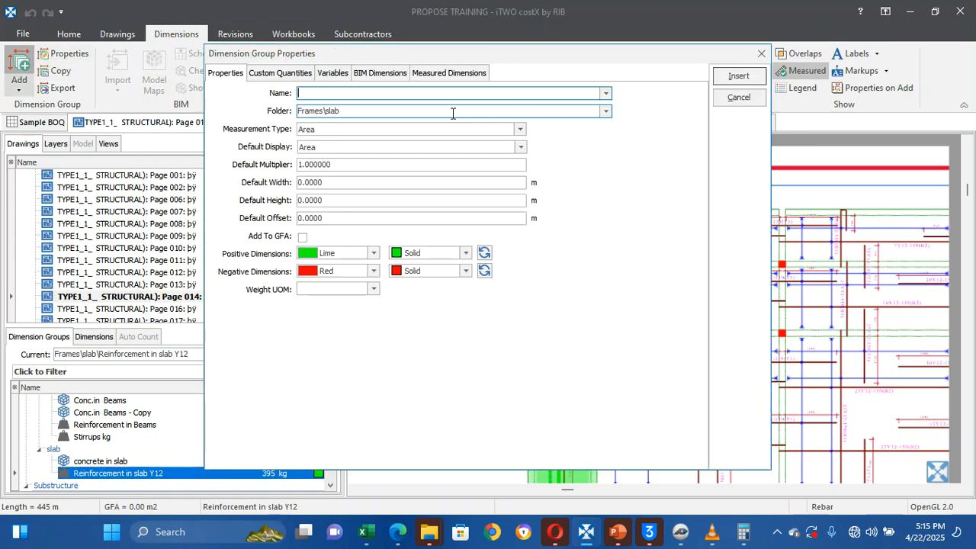
# Try to add a Frames\slab dimension group based on the standard Reinforcement in slab group, named Reinforcement in slab Y16
pyautogui.click(607, 93)
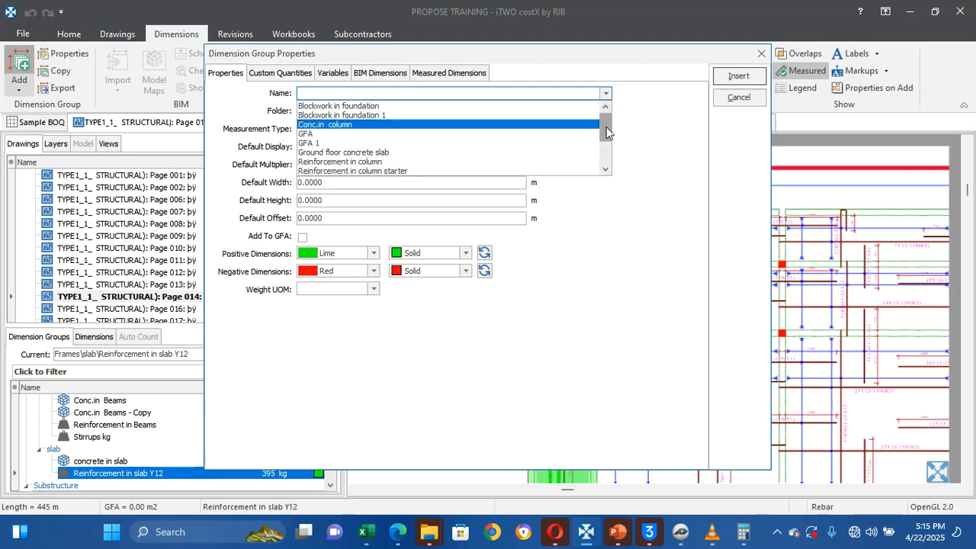
pyautogui.moveTo(607, 131); pyautogui.dragTo(607, 156)
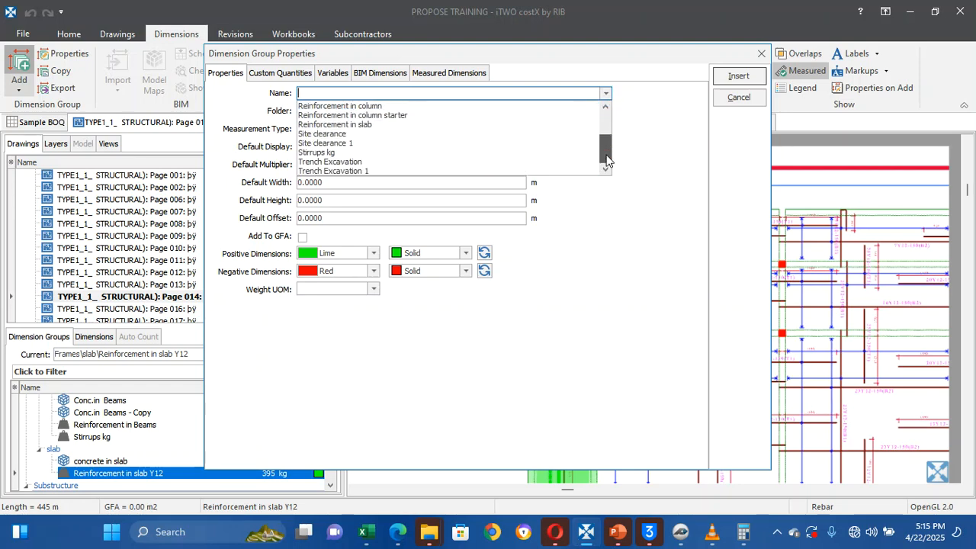
pyautogui.click(434, 125)
pyautogui.click(462, 286)
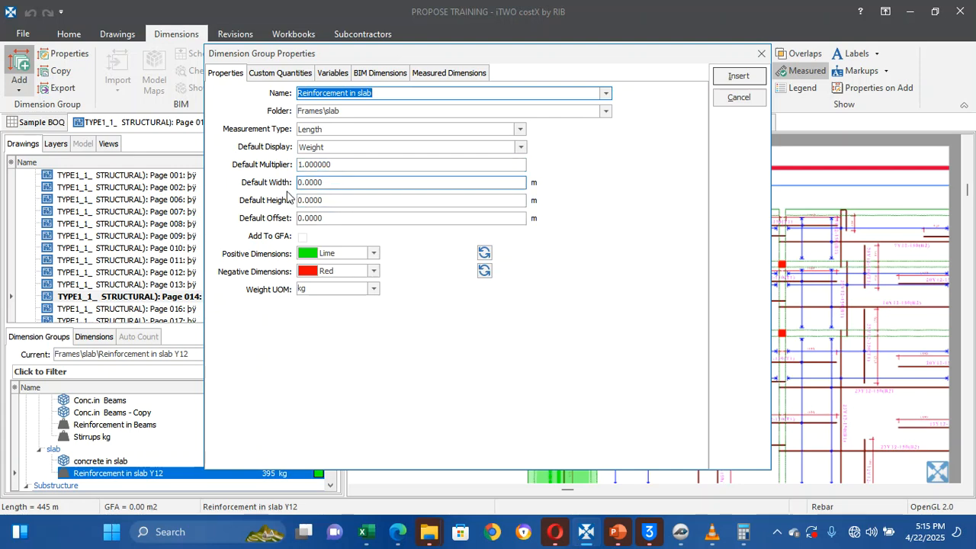
pyautogui.click(397, 92)
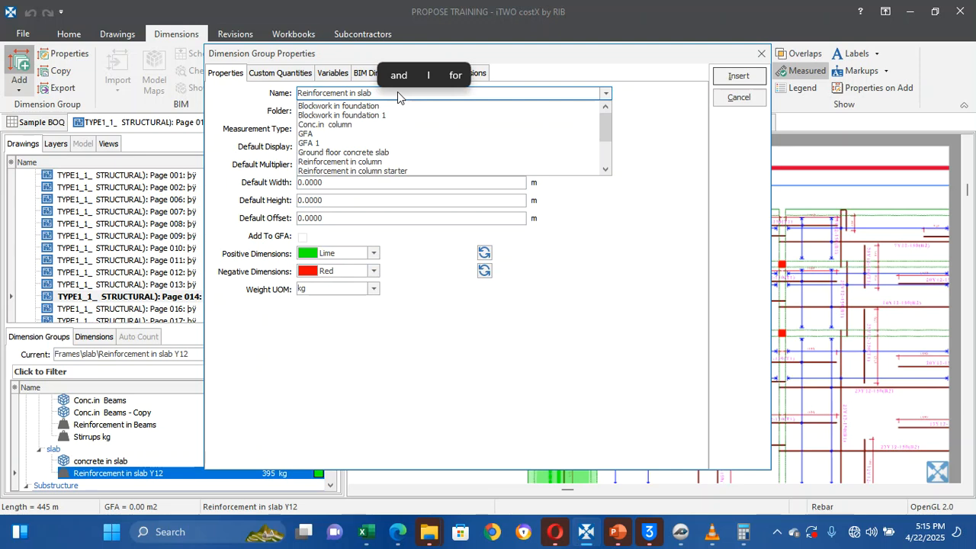
pyautogui.write('Y16')
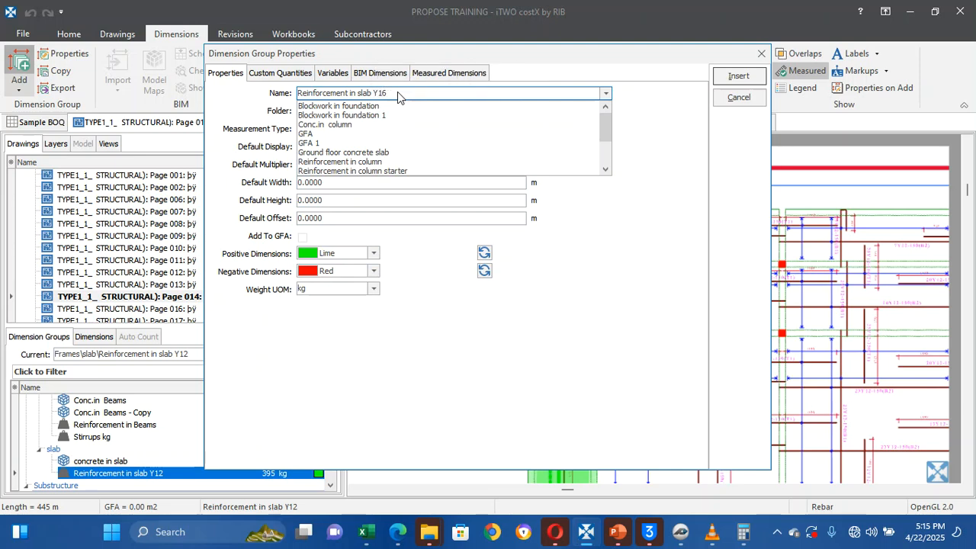
pyautogui.click(736, 77)
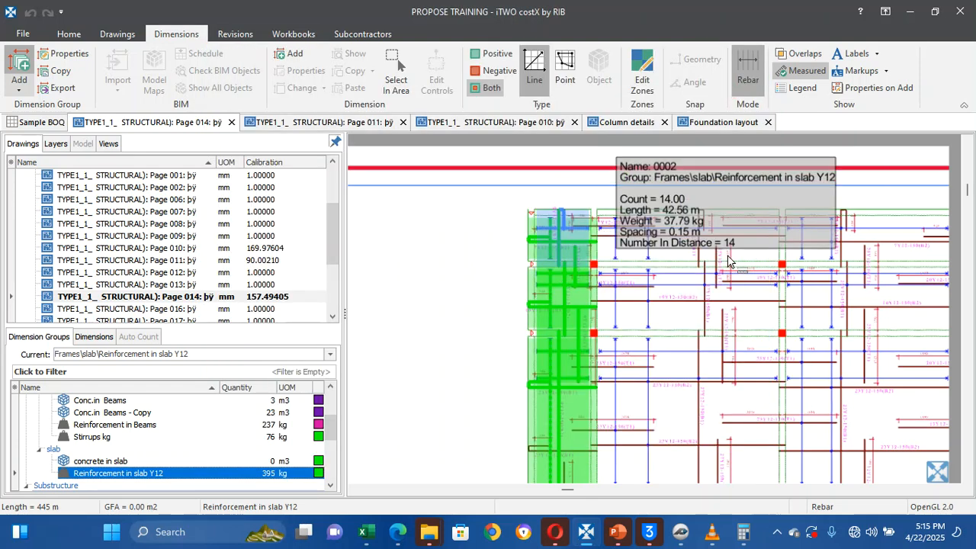
# Review the concrete in slab group's properties, its formwork custom quantity and its measured dimension expressions
pyautogui.moveTo(145, 481)
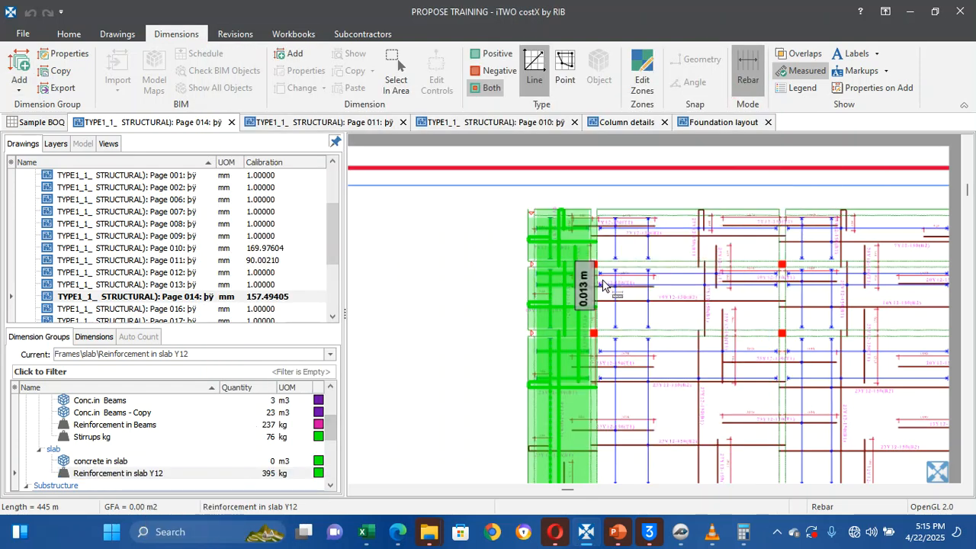
pyautogui.scroll(-3, 584, 282)
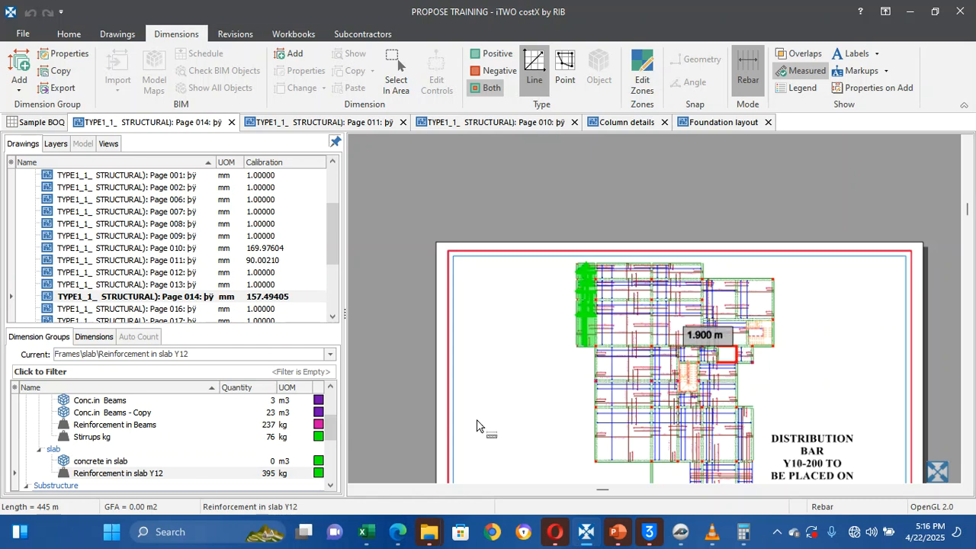
pyautogui.scroll(3, 89, 438)
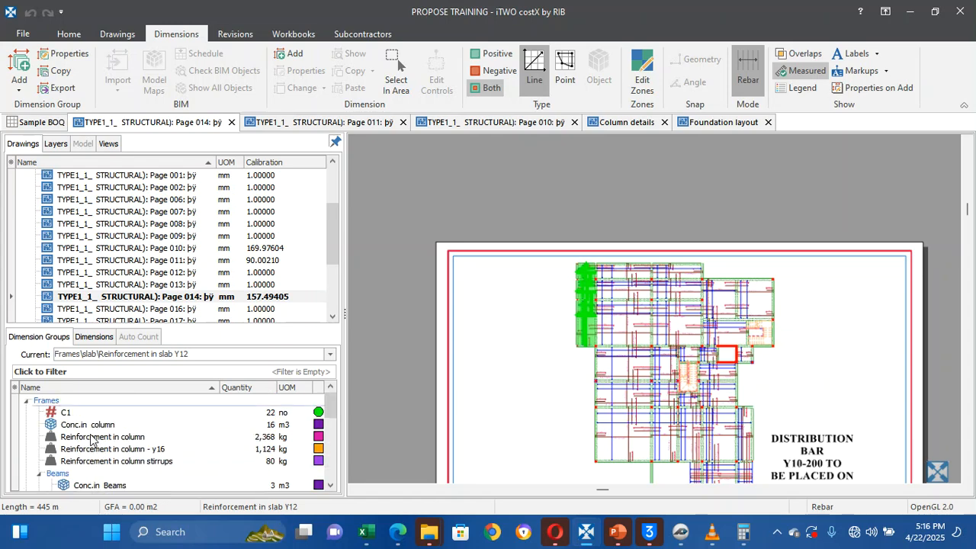
pyautogui.scroll(-3, 90, 438)
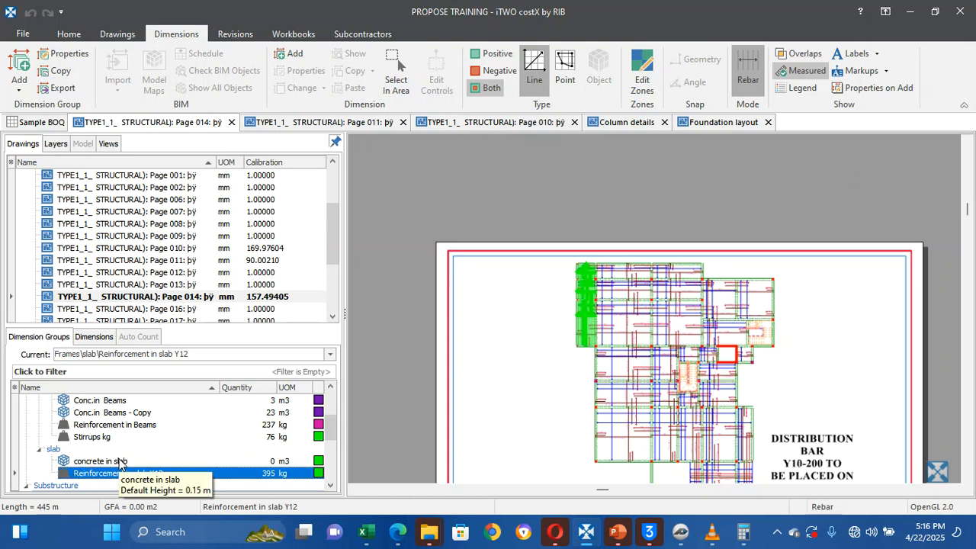
pyautogui.click(218, 461)
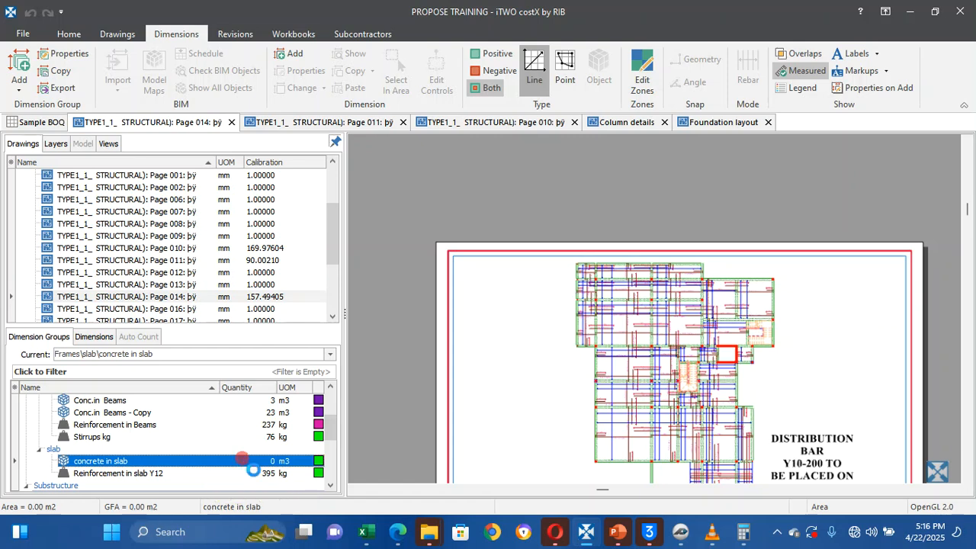
pyautogui.doubleClick(243, 460)
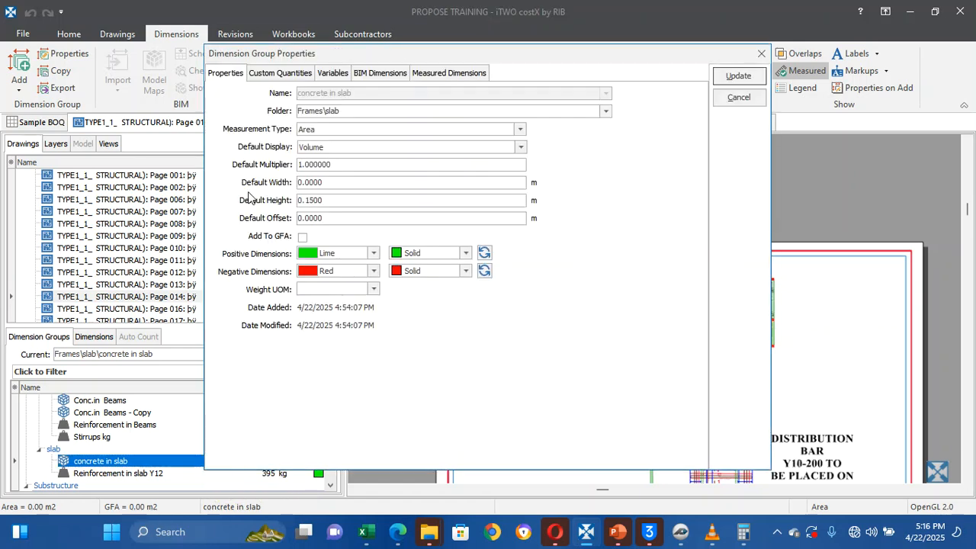
pyautogui.click(282, 70)
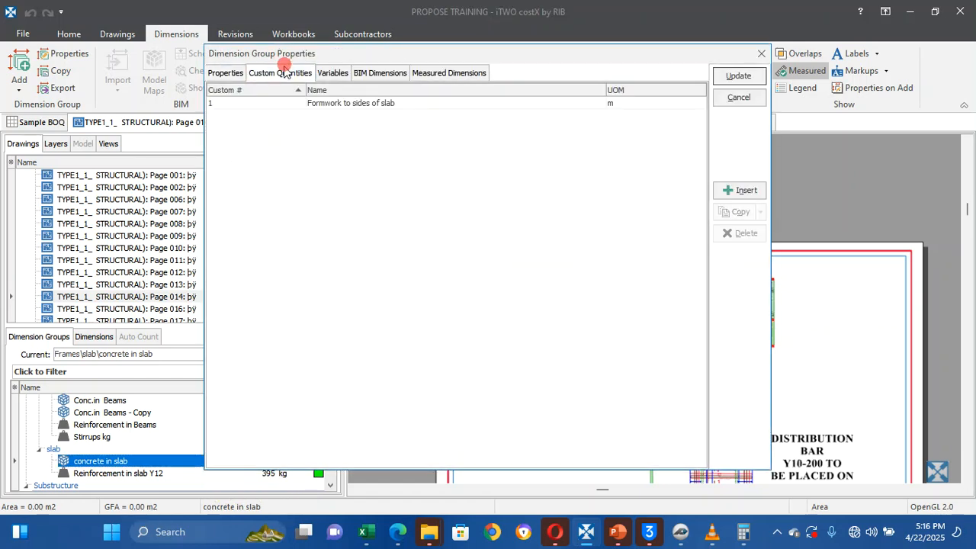
pyautogui.click(355, 104)
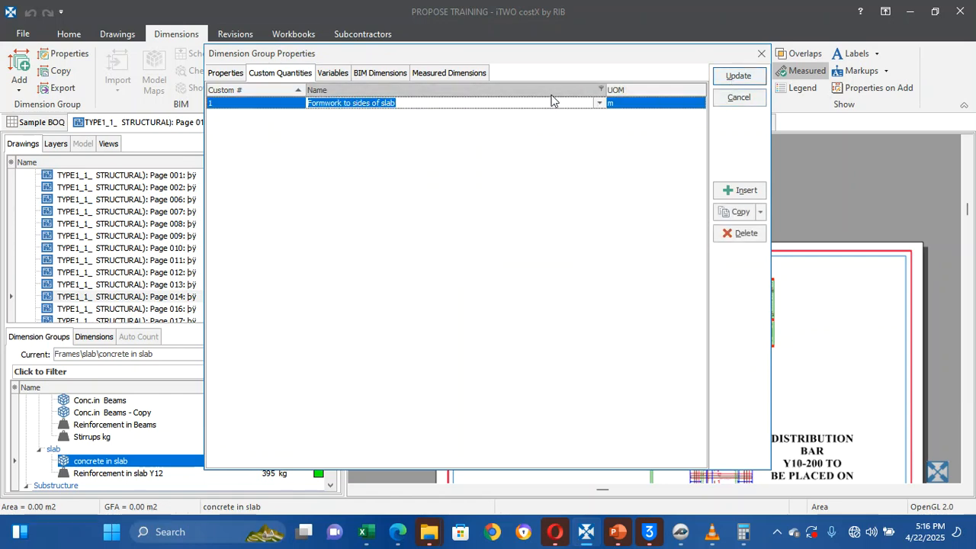
pyautogui.click(472, 74)
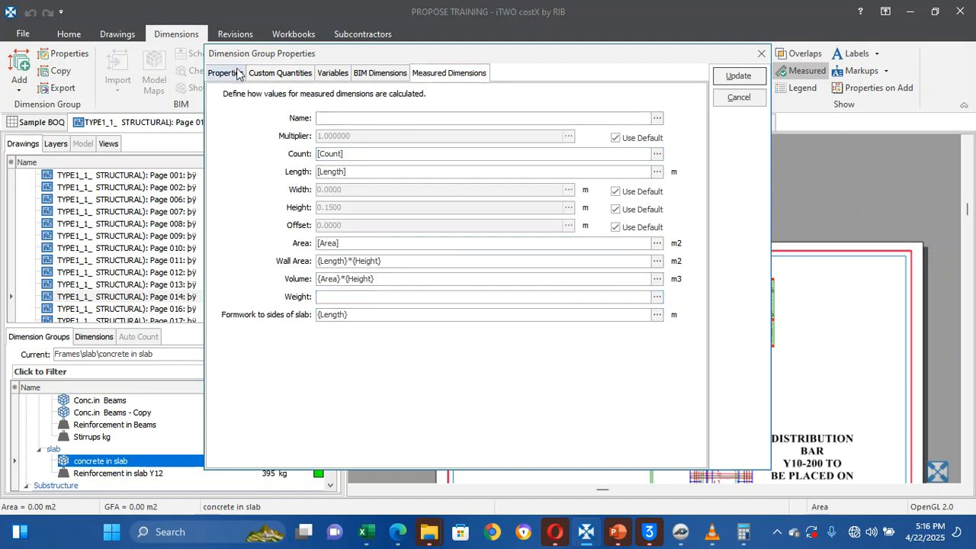
# Clear the Formwork to sides of slab expression and rebuild it in the expression editor with the {Length} dimension field
pyautogui.click(363, 315)
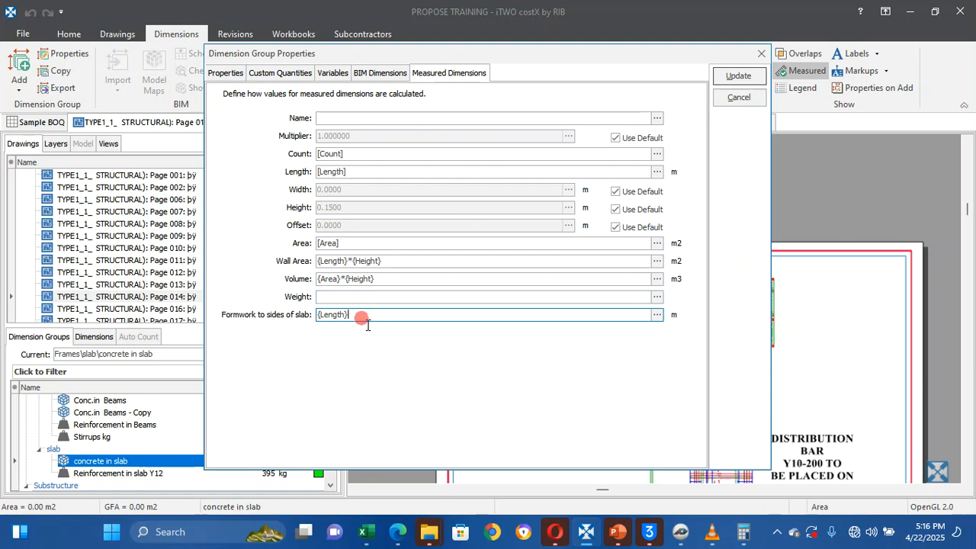
pyautogui.press('BackSpace')
pyautogui.press('BackSpace')
pyautogui.press('BackSpace')
pyautogui.press('BackSpace')
pyautogui.press('BackSpace')
pyautogui.press('BackSpace')
pyautogui.press('BackSpace')
pyautogui.press('BackSpace')
pyautogui.click(657, 314)
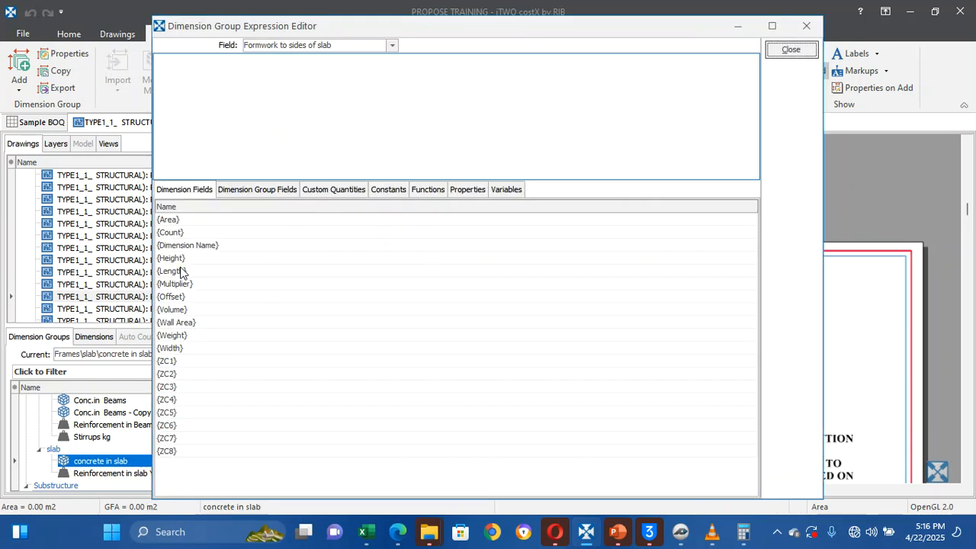
pyautogui.doubleClick(203, 271)
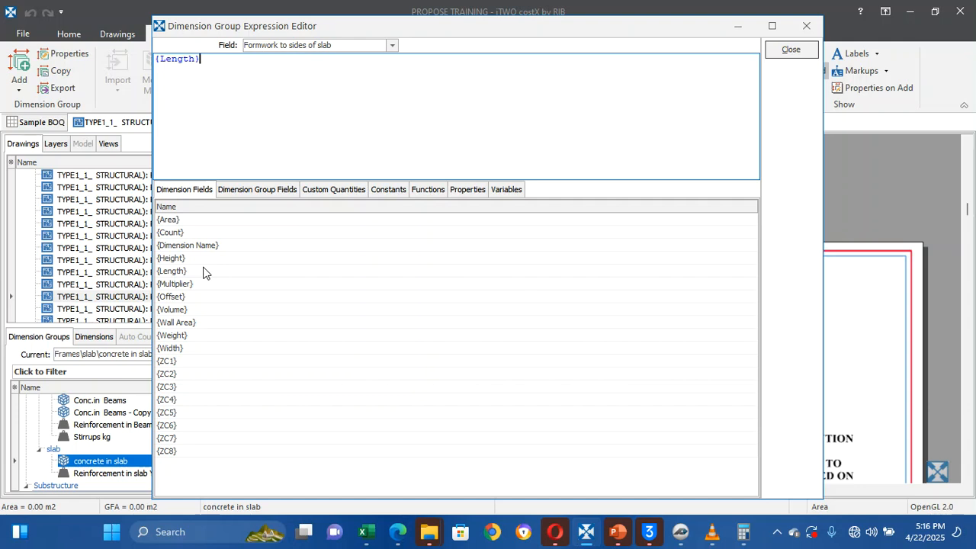
# Try adding the {Measurement Type} group field to the Formwork to sides of slab expression, and remove it again
pyautogui.click(286, 192)
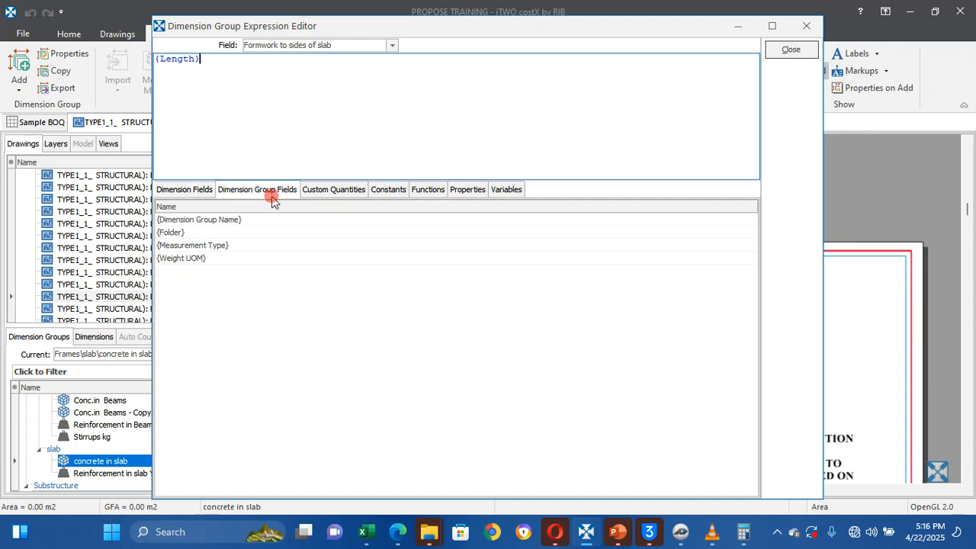
pyautogui.click(313, 192)
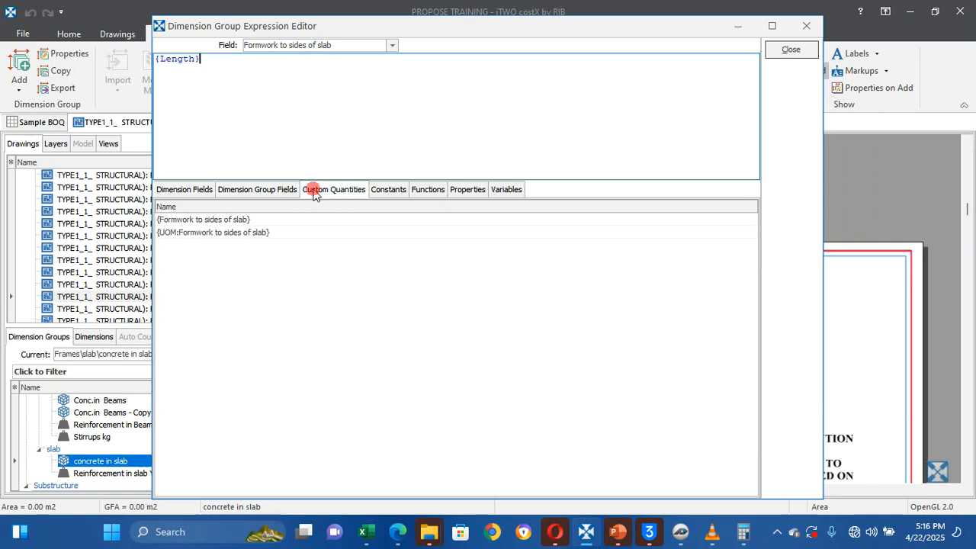
pyautogui.click(272, 192)
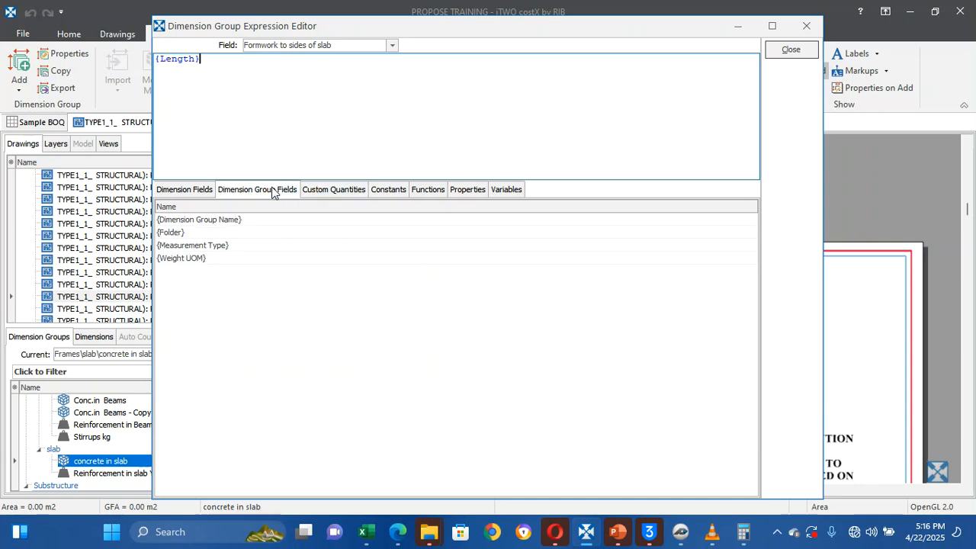
pyautogui.click(222, 246)
pyautogui.doubleClick(222, 245)
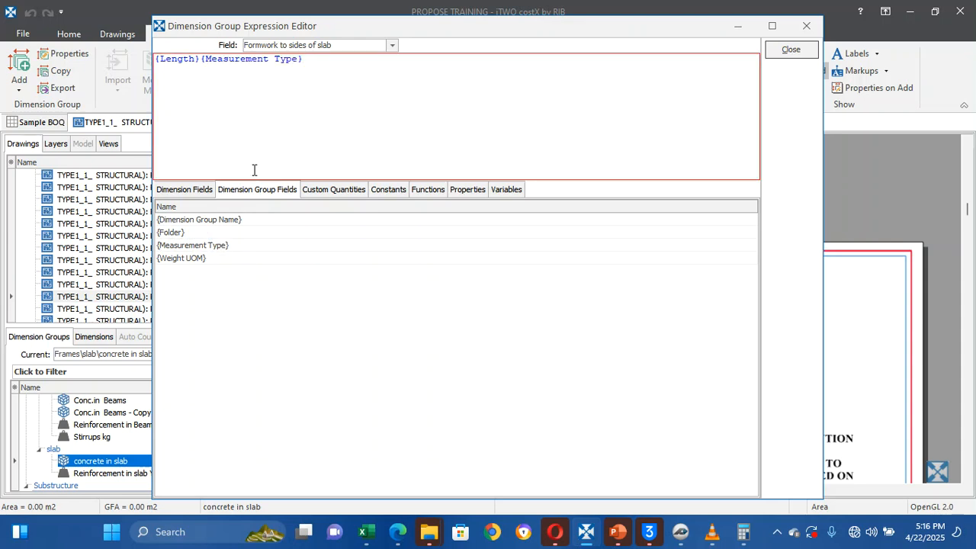
pyautogui.press('BackSpace')
pyautogui.press('BackSpace')
pyautogui.press('BackSpace')
pyautogui.press('BackSpace')
pyautogui.press('BackSpace')
pyautogui.press('BackSpace')
pyautogui.press('BackSpace')
pyautogui.press('BackSpace')
pyautogui.press('BackSpace')
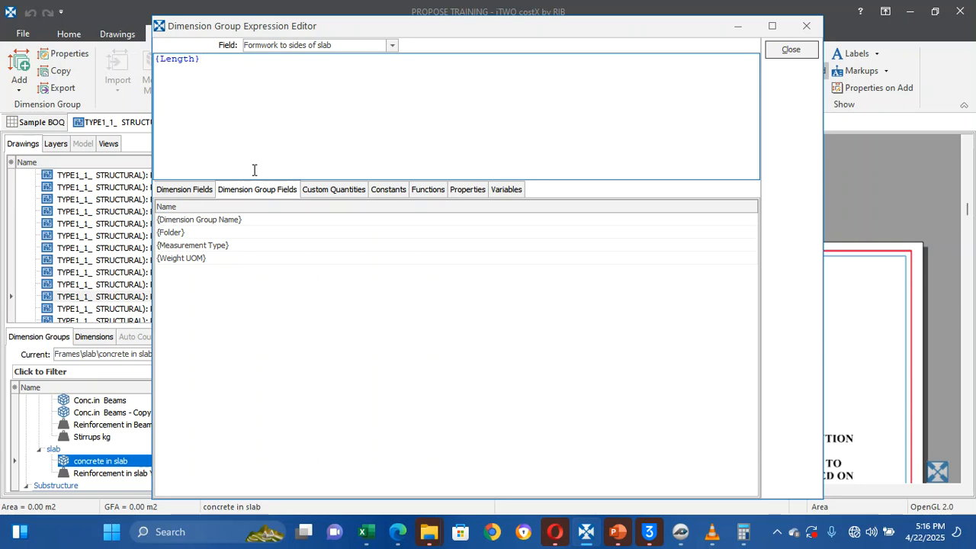
# Close the expression editor and update the concrete in slab group
pyautogui.click(785, 53)
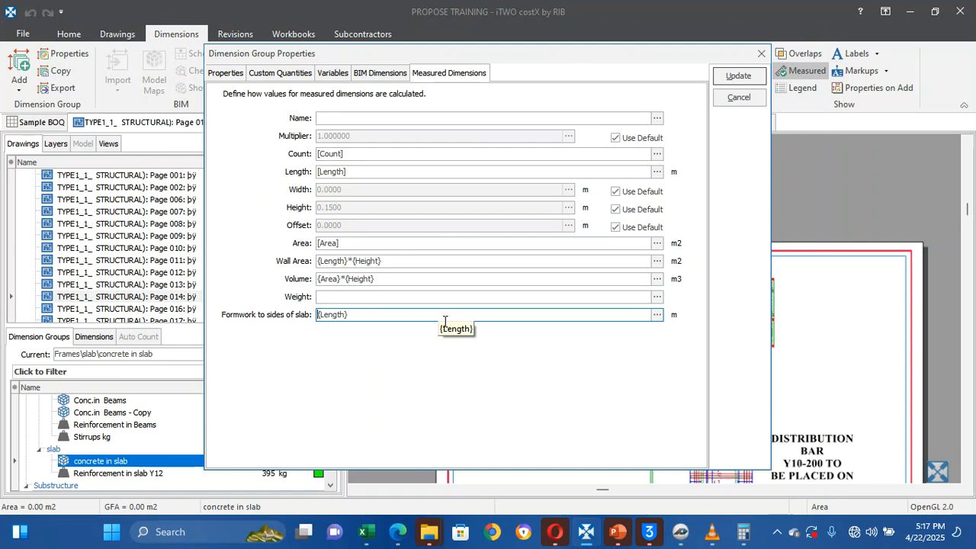
pyautogui.click(738, 76)
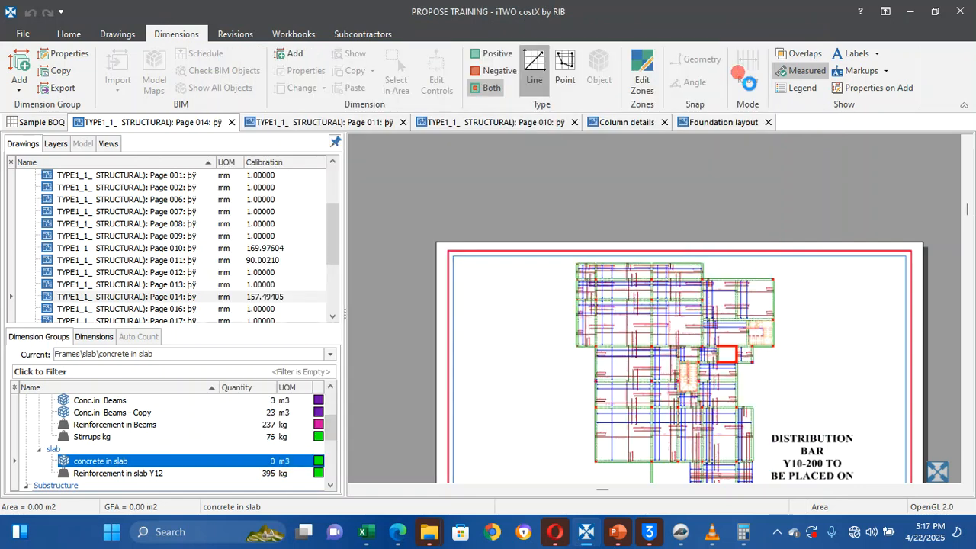
# Check the concrete in slab group's default height and measured dimension expressions, and update the group
pyautogui.doubleClick(230, 461)
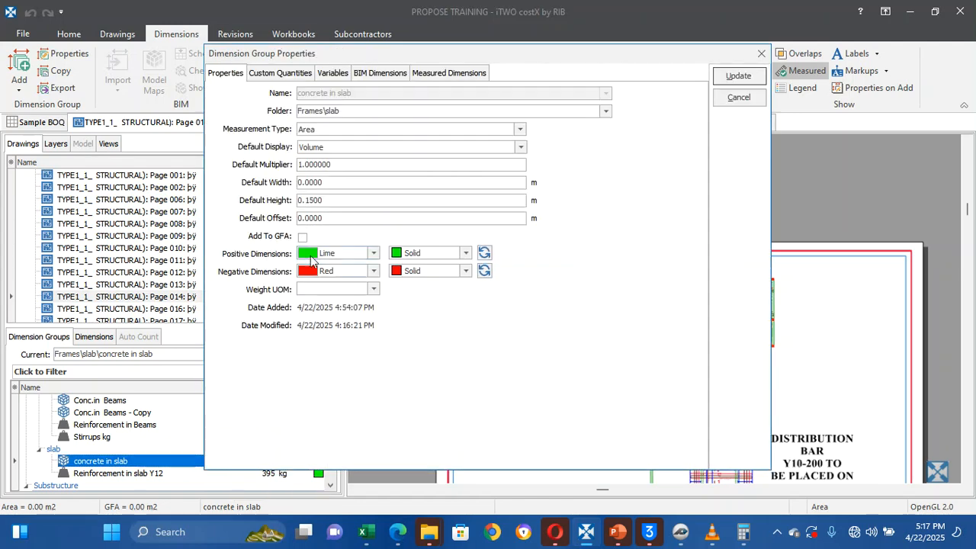
pyautogui.click(328, 200)
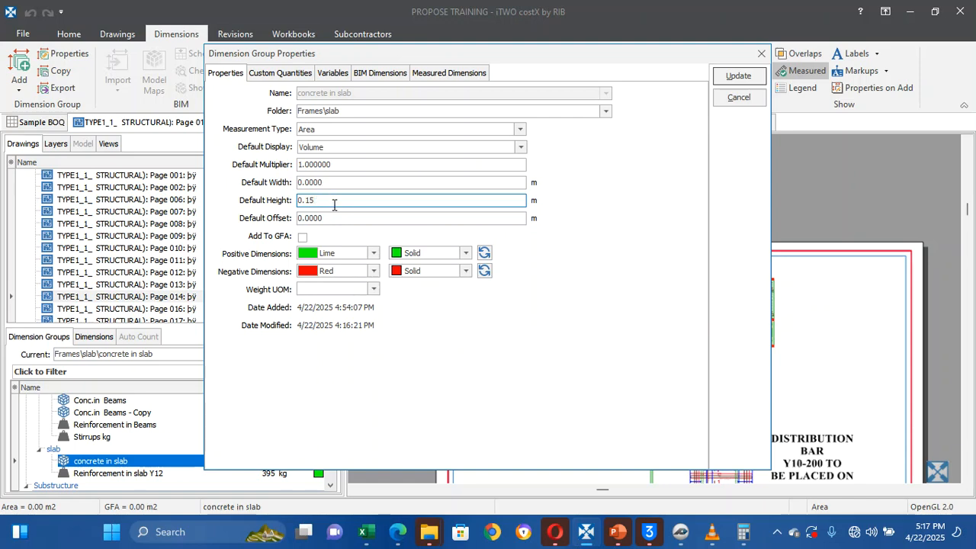
pyautogui.click(459, 72)
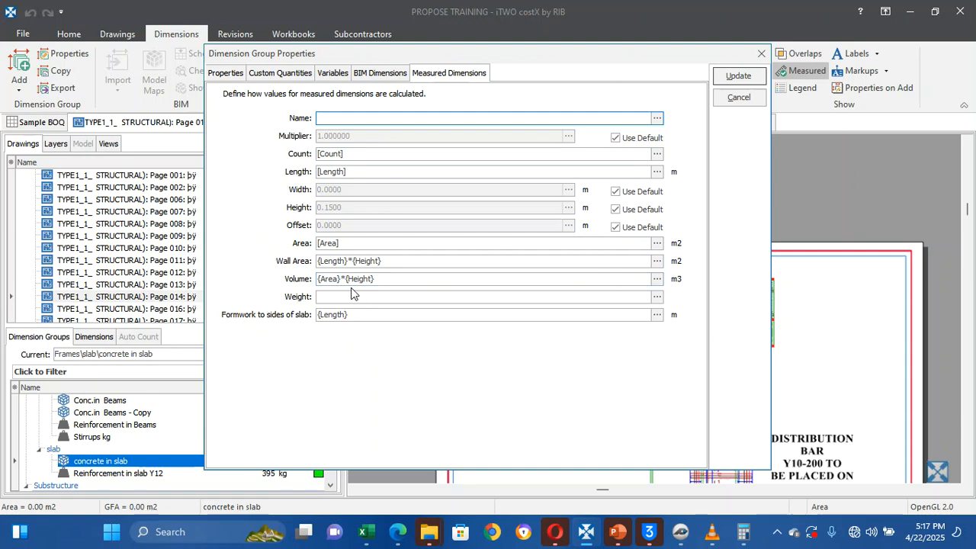
pyautogui.click(226, 72)
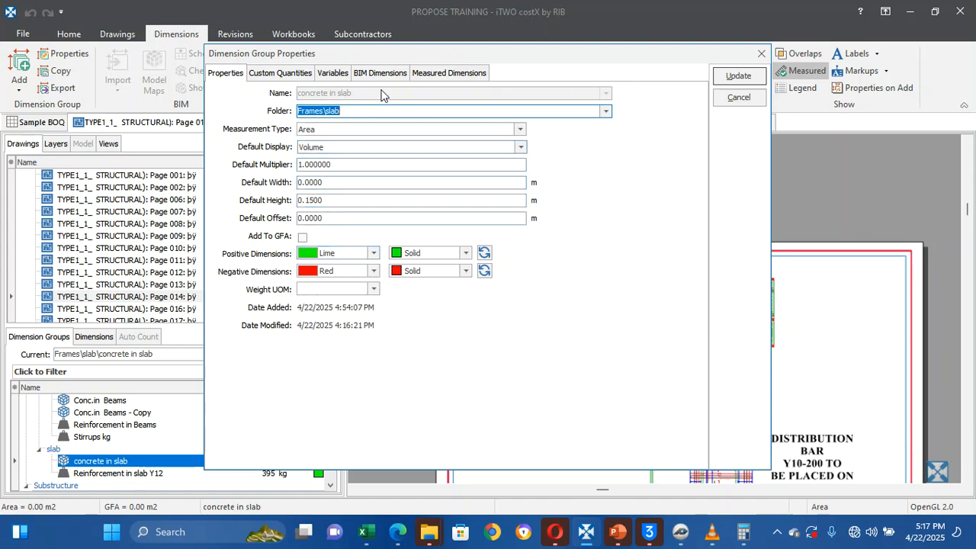
pyautogui.click(736, 76)
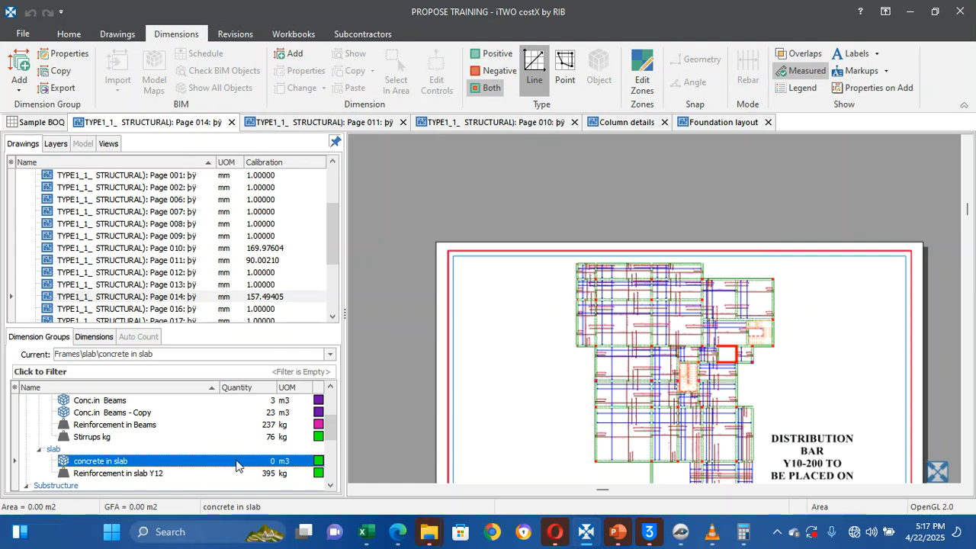
pyautogui.moveTo(234, 466)
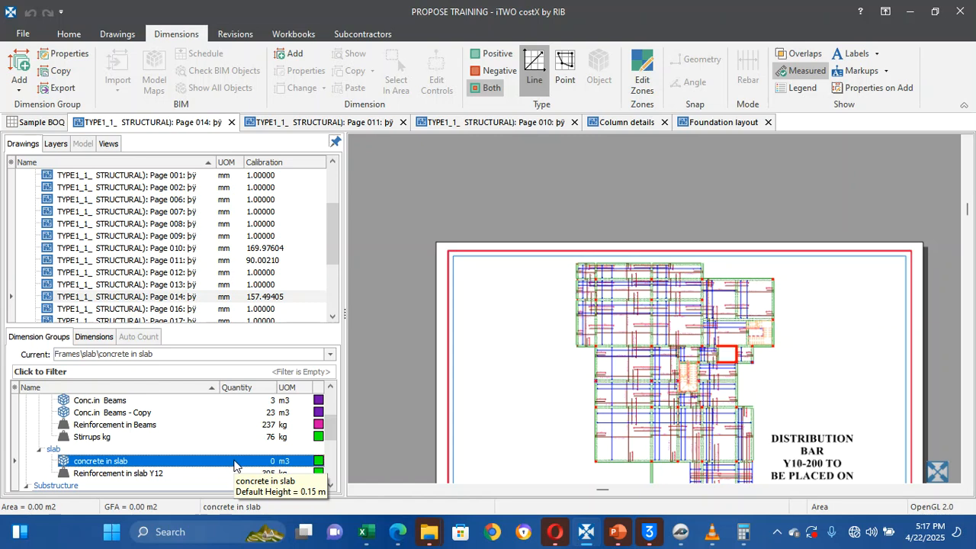
# Review the concrete in slab group's measured dimension expressions and custom quantities again, and close its properties without updating
pyautogui.doubleClick(234, 461)
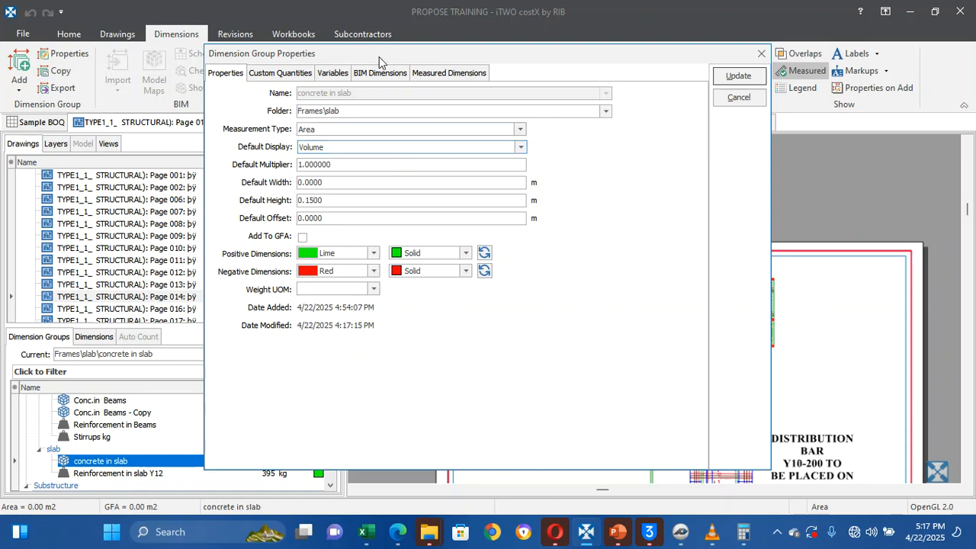
pyautogui.click(441, 72)
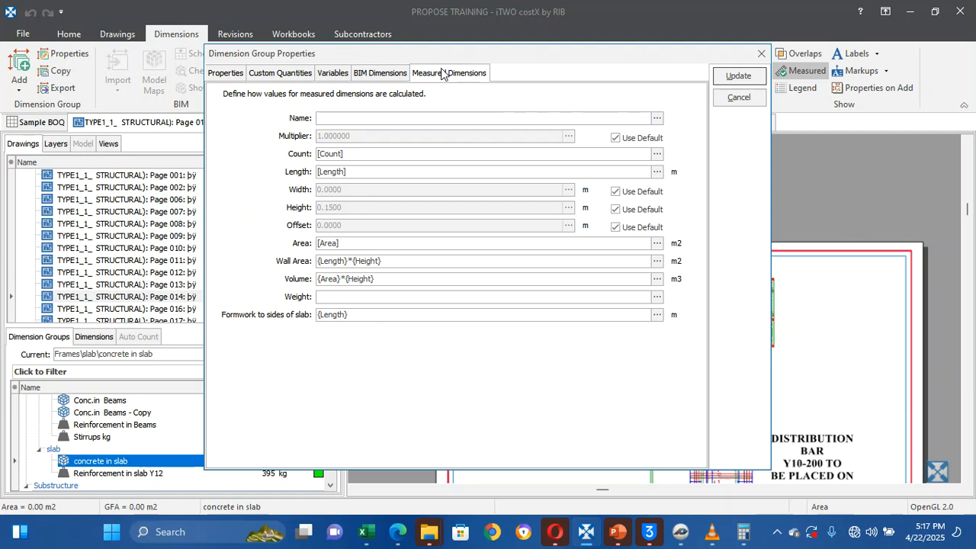
pyautogui.click(288, 76)
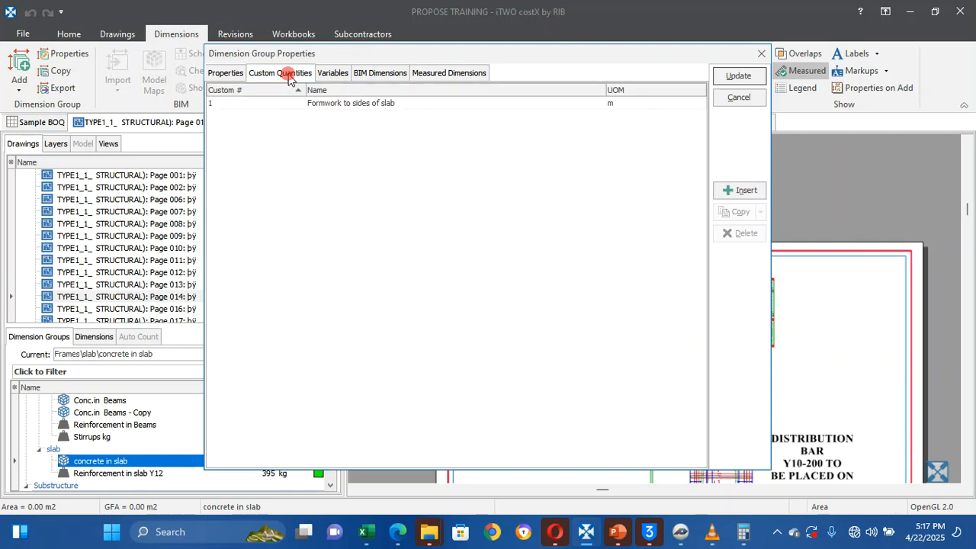
pyautogui.click(226, 72)
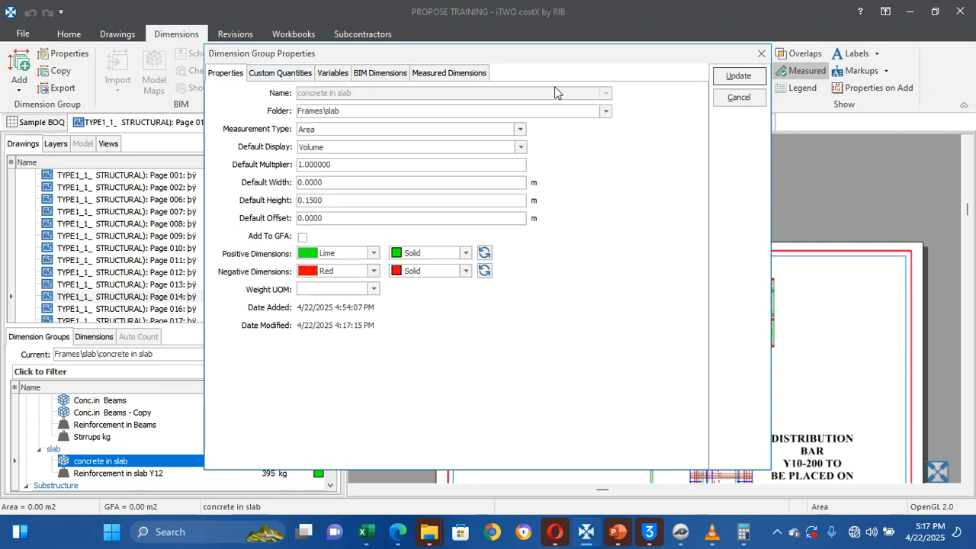
pyautogui.click(738, 97)
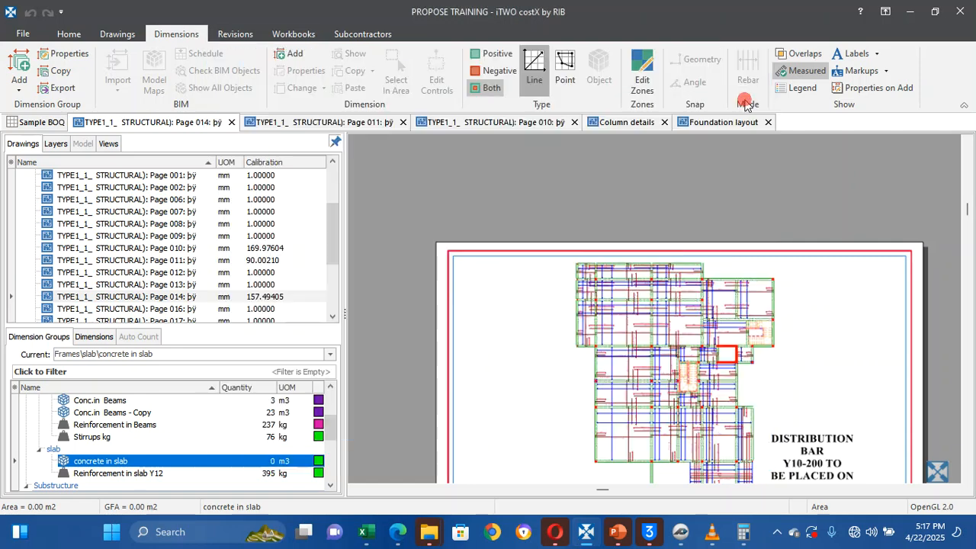
pyautogui.rightClick(265, 465)
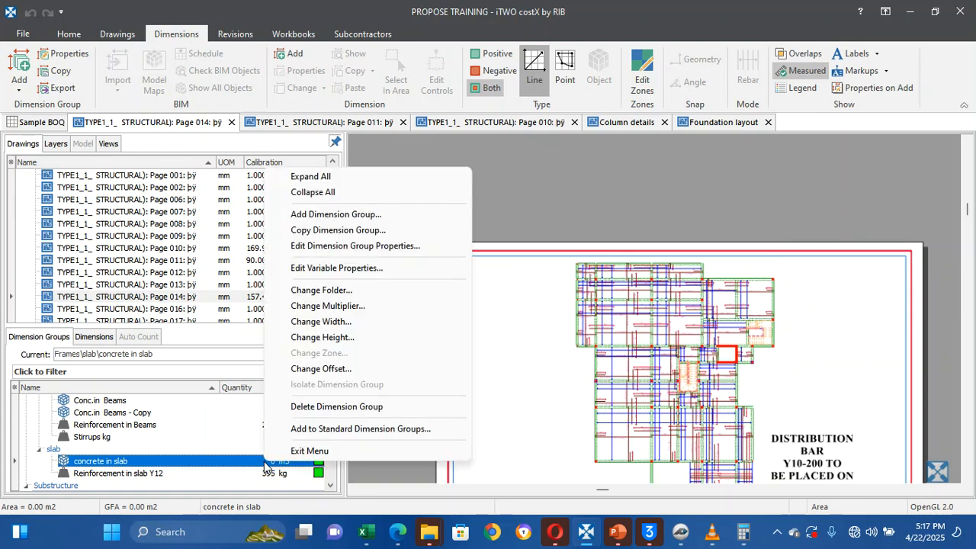
pyautogui.click(260, 456)
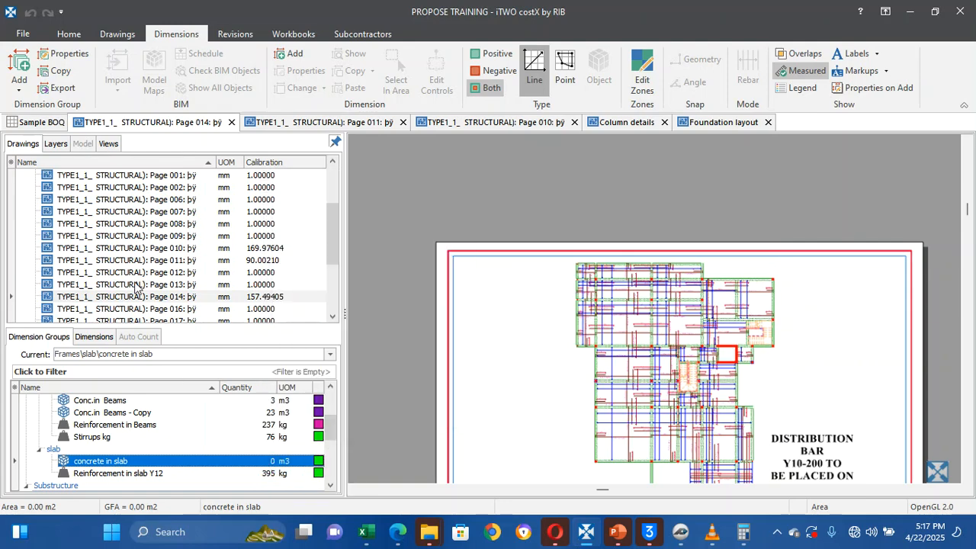
# Start a new area dimension group in Frames\slab and add a custom quantity named Formwork
pyautogui.click(17, 57)
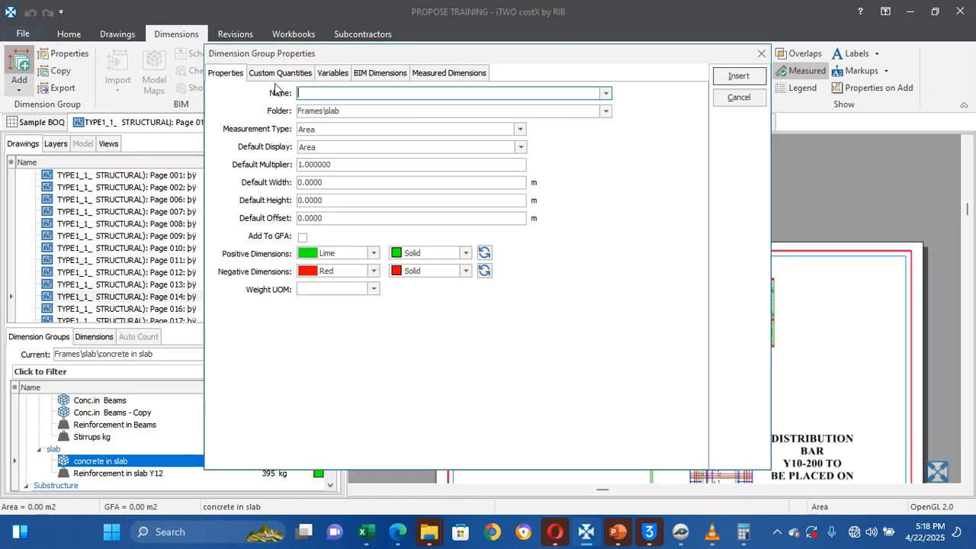
pyautogui.click(279, 72)
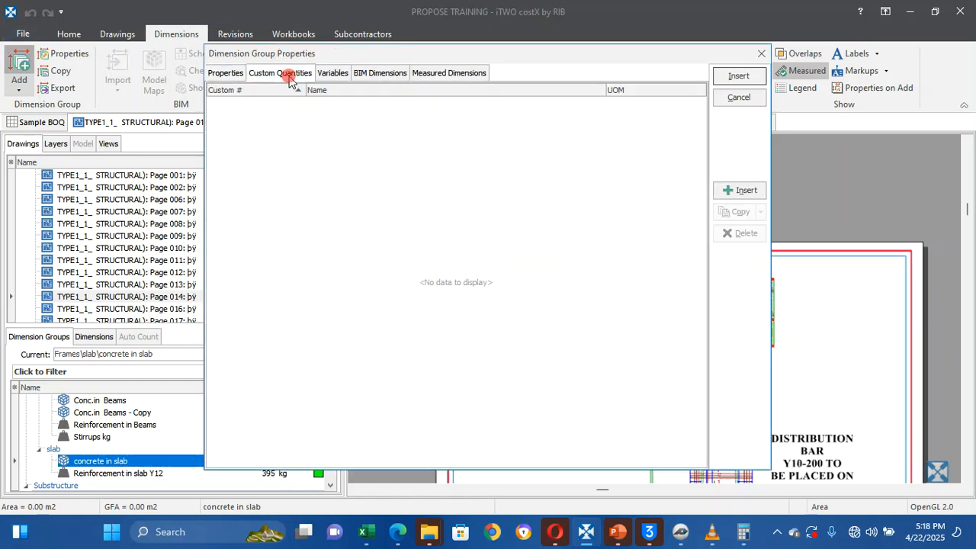
pyautogui.click(739, 189)
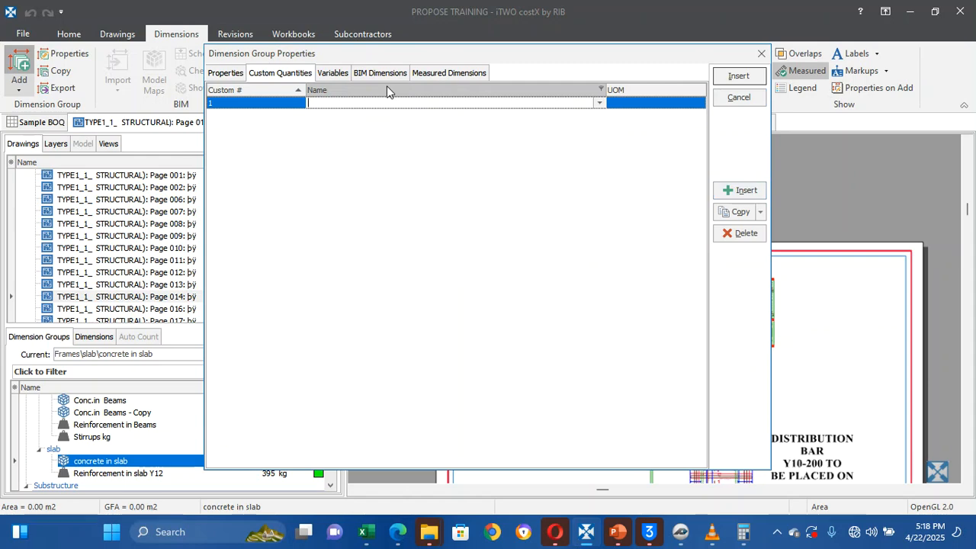
pyautogui.write('S')
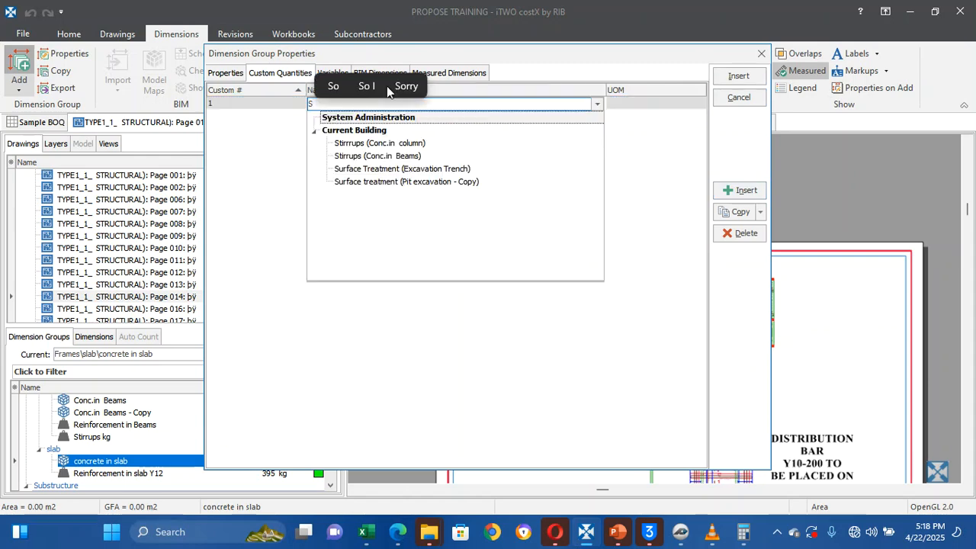
pyautogui.press('BackSpace')
pyautogui.write('For')
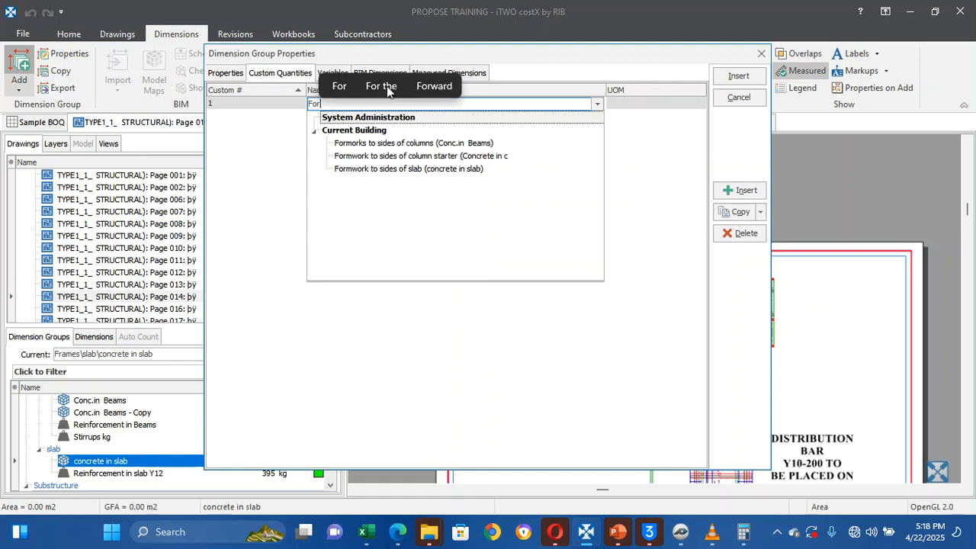
pyautogui.write('mwor')
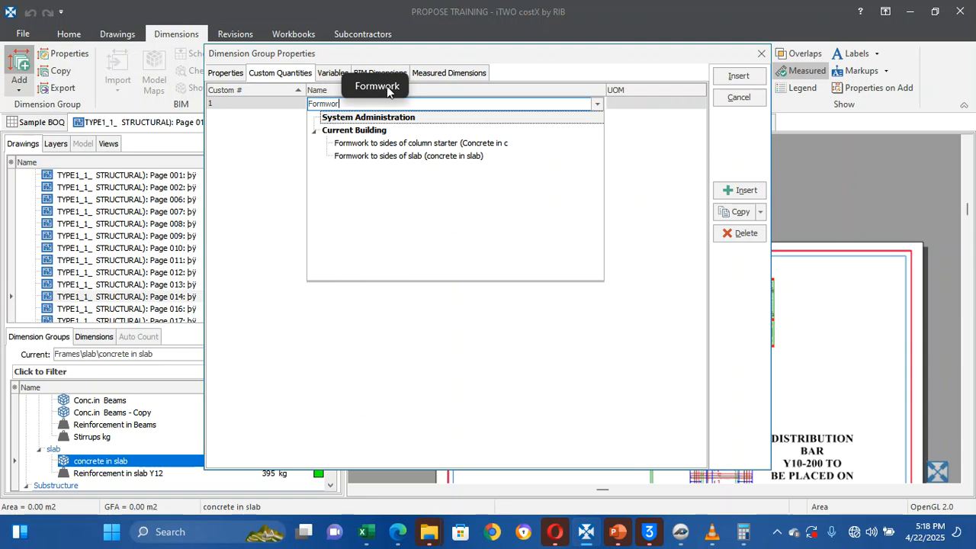
pyautogui.click(389, 92)
# Build the new group's Formwork expression from the {Length} dimension field in the expression editor
pyautogui.click(468, 73)
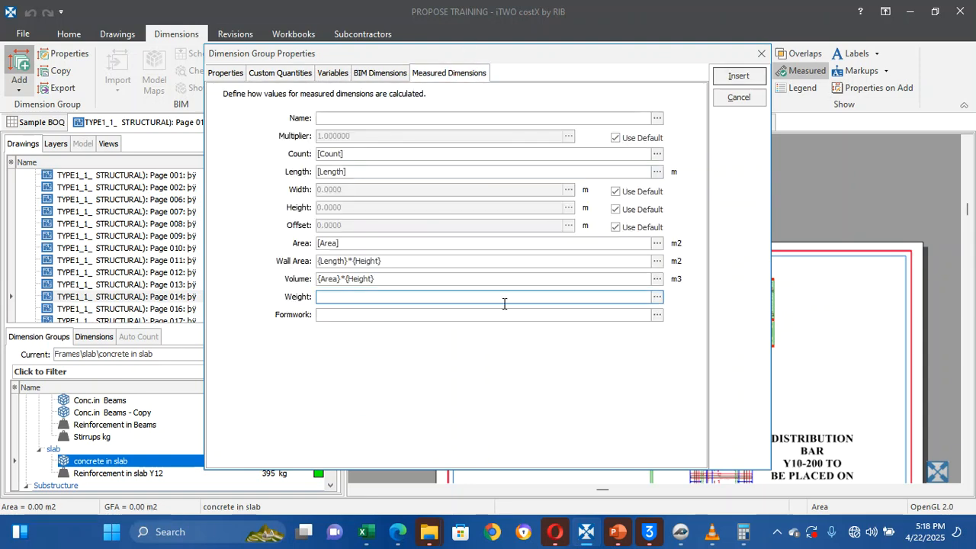
pyautogui.click(650, 317)
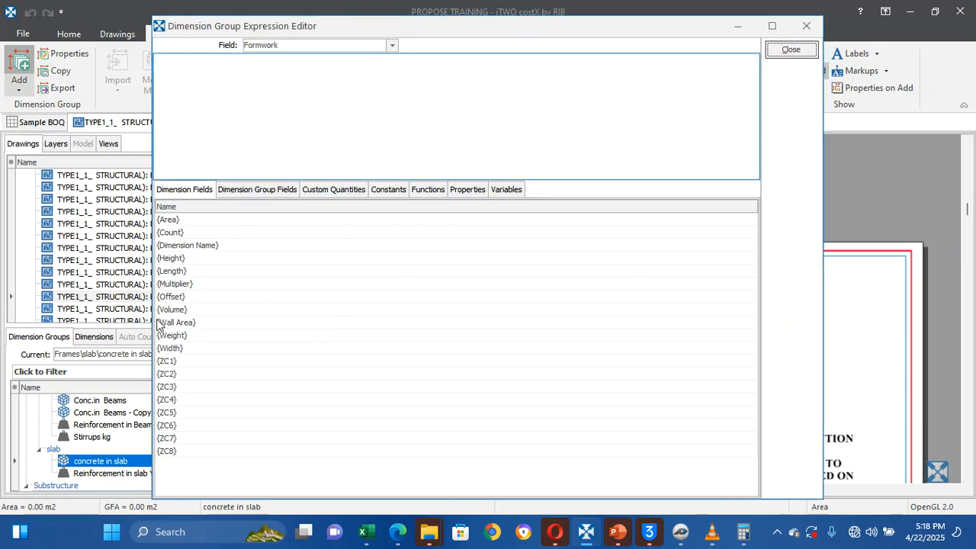
pyautogui.doubleClick(174, 270)
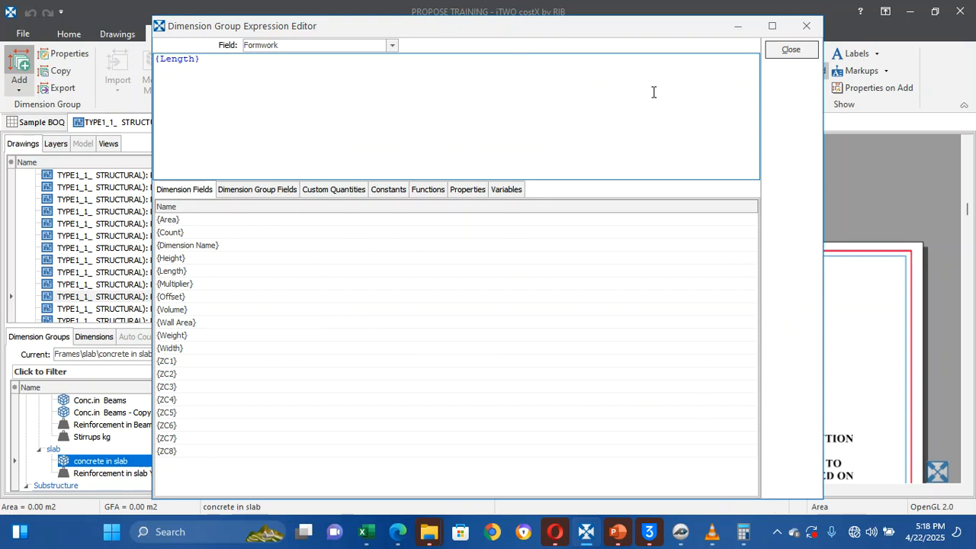
pyautogui.click(789, 52)
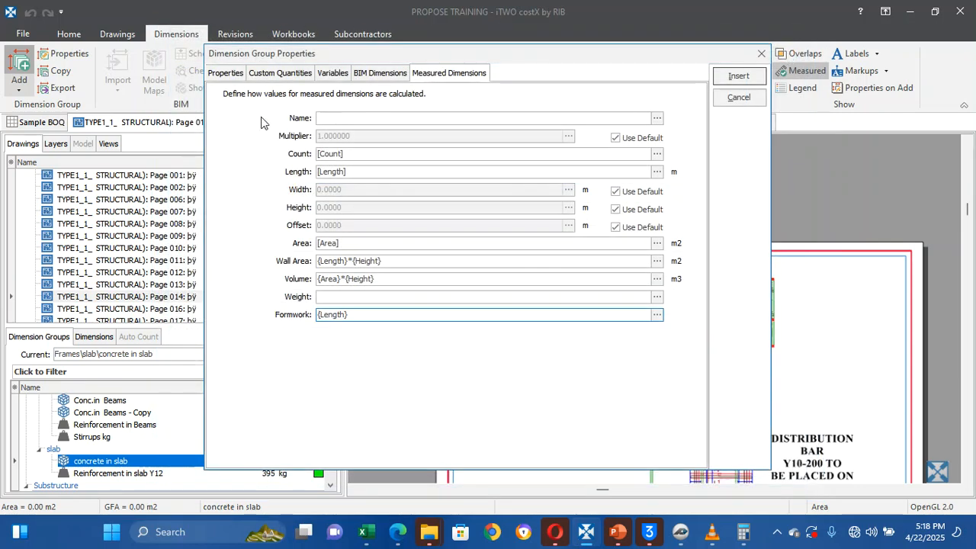
# Set the new group's default height to 0.15 m, look through its default display options, and discard the group
pyautogui.click(255, 74)
pyautogui.click(229, 73)
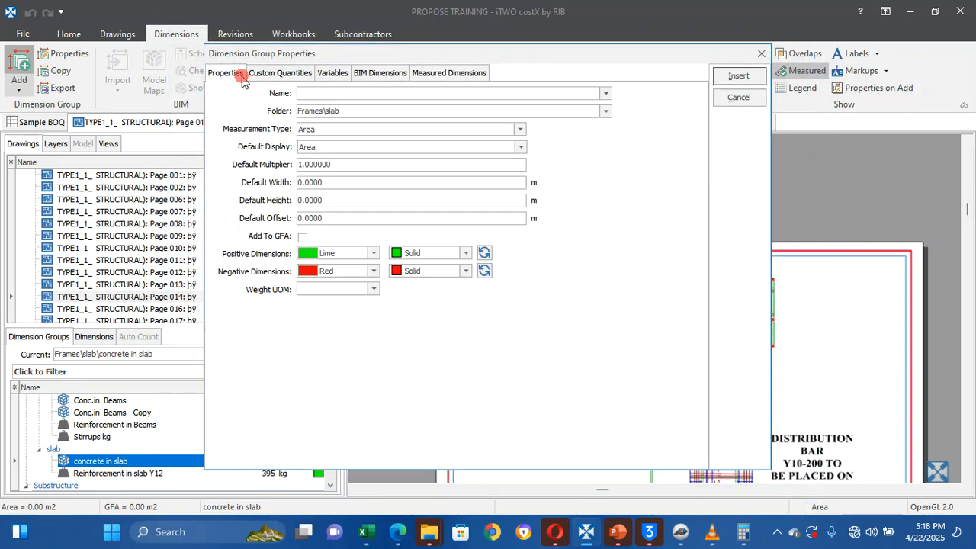
pyautogui.click(326, 183)
pyautogui.write('0')
pyautogui.click(327, 200)
pyautogui.write('0')
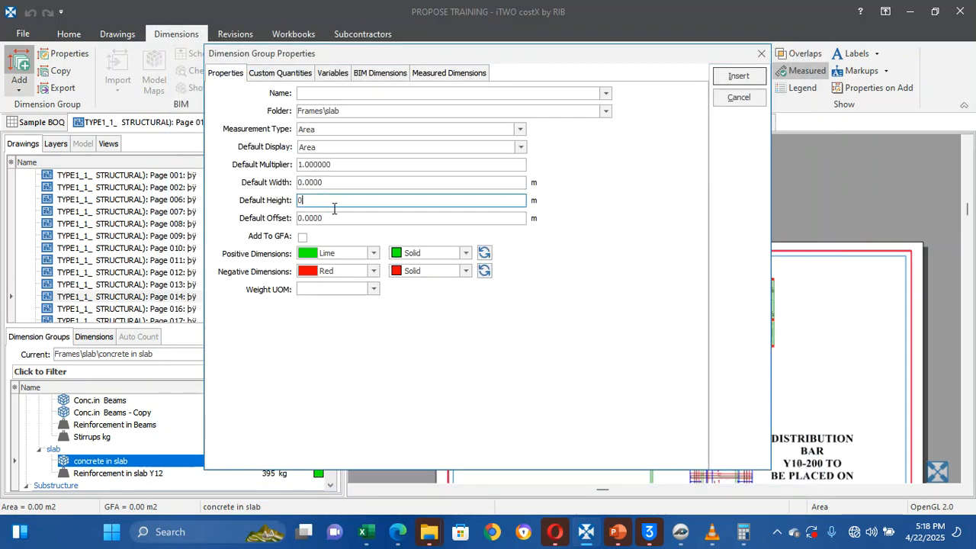
pyautogui.press('BackSpace')
pyautogui.write('0.15')
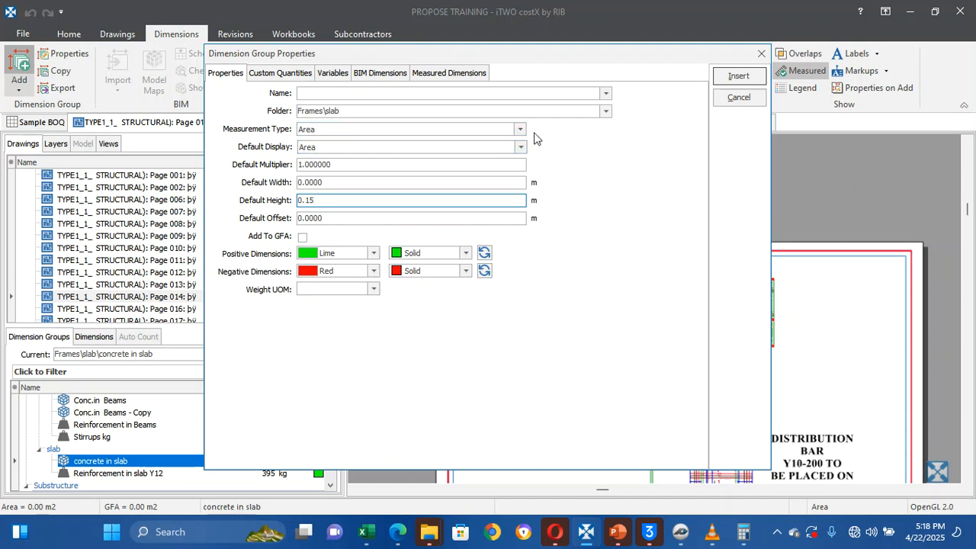
pyautogui.click(520, 146)
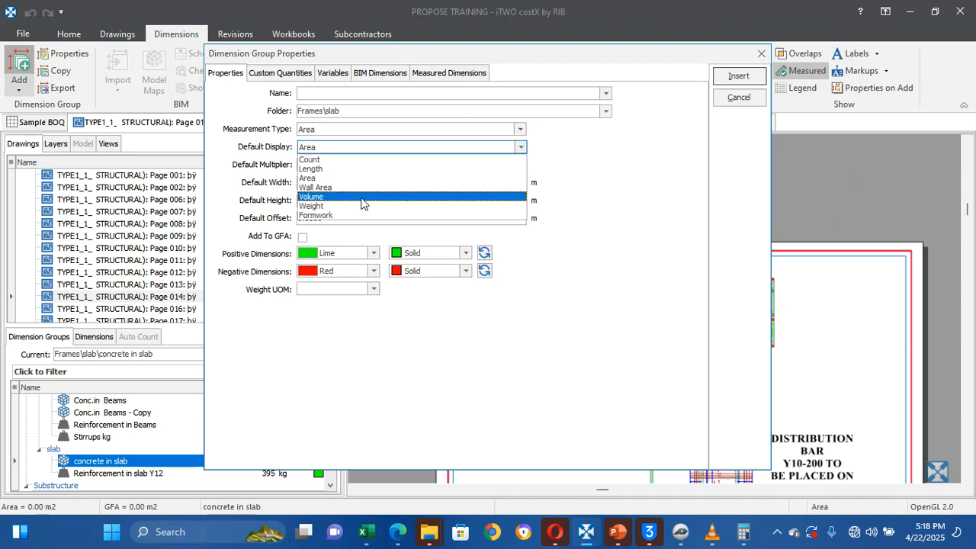
pyautogui.click(738, 98)
# Select the concrete slab group under Substructure and inspect its quantity summary, including the formwork to sides of slab
pyautogui.scroll(-3, 263, 437)
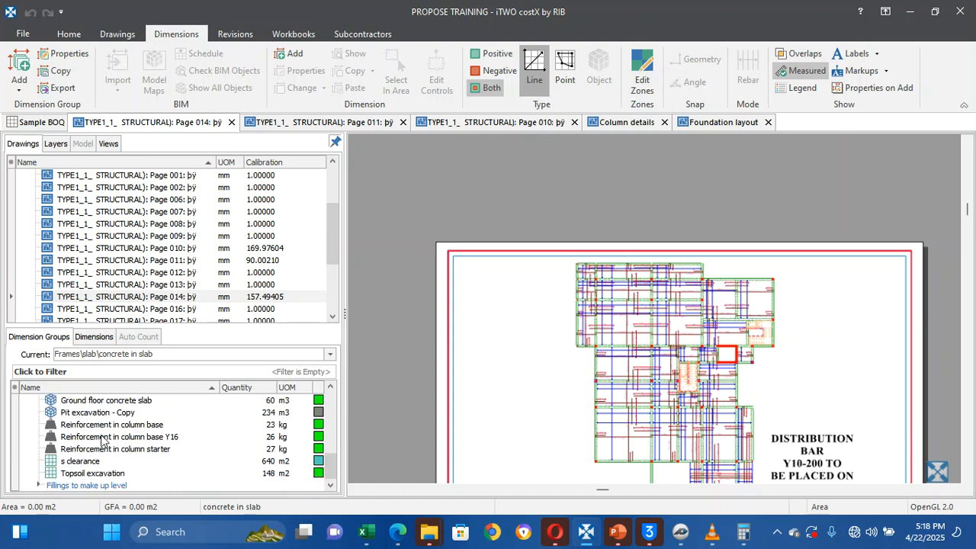
pyautogui.click(333, 463)
pyautogui.moveTo(336, 467); pyautogui.dragTo(333, 453)
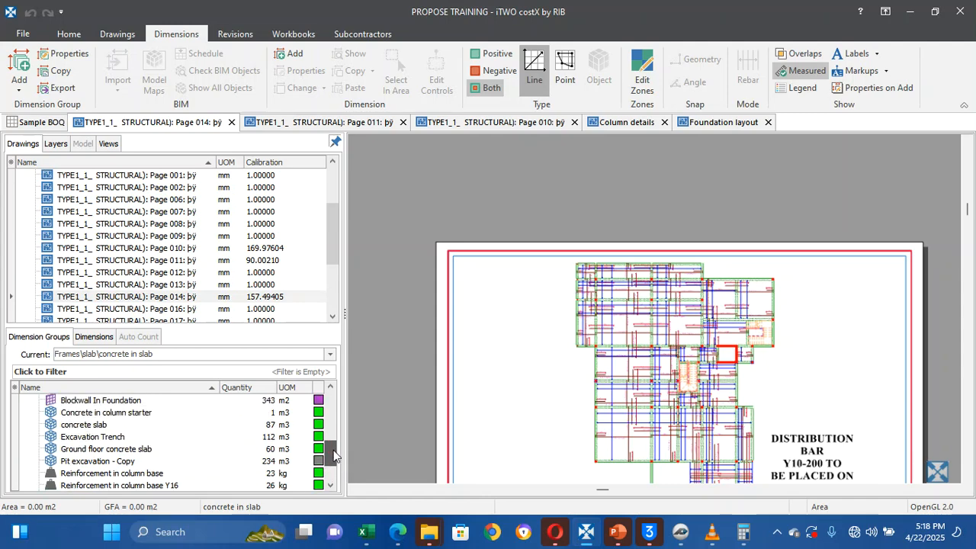
pyautogui.click(134, 424)
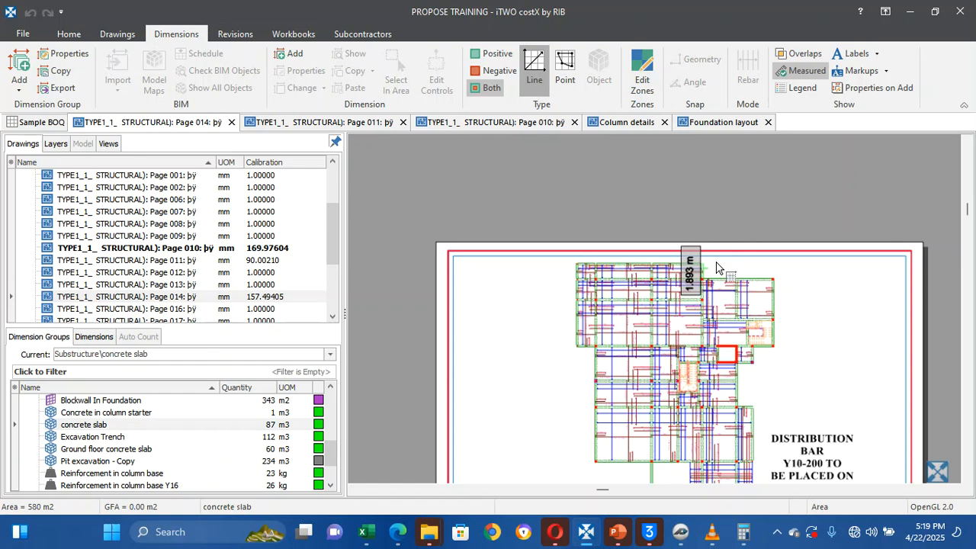
pyautogui.click(152, 424)
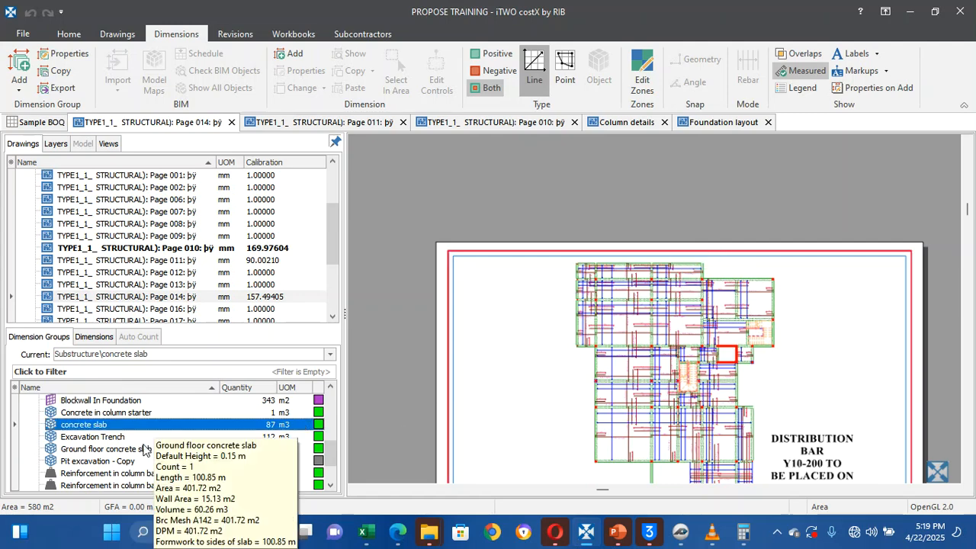
pyautogui.moveTo(118, 428)
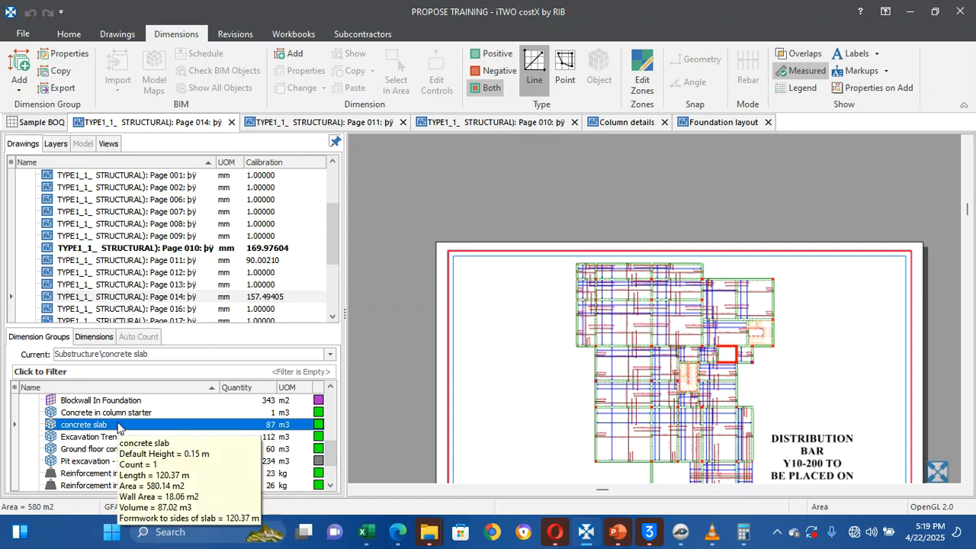